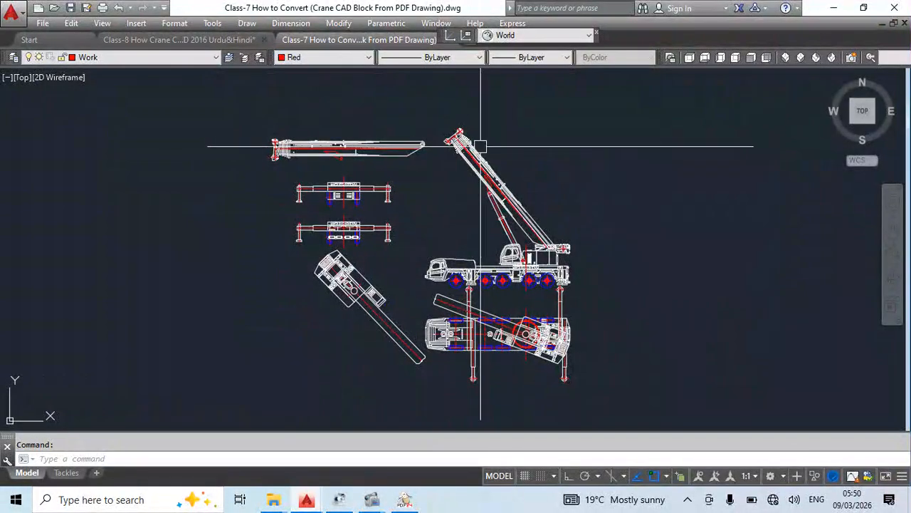
# - Examine the crane drawing by selecting the boom, outrigger, slew and top-view parts to see which are single blocks
pyautogui.click(475, 151)
pyautogui.click(356, 151)
pyautogui.click(407, 309)
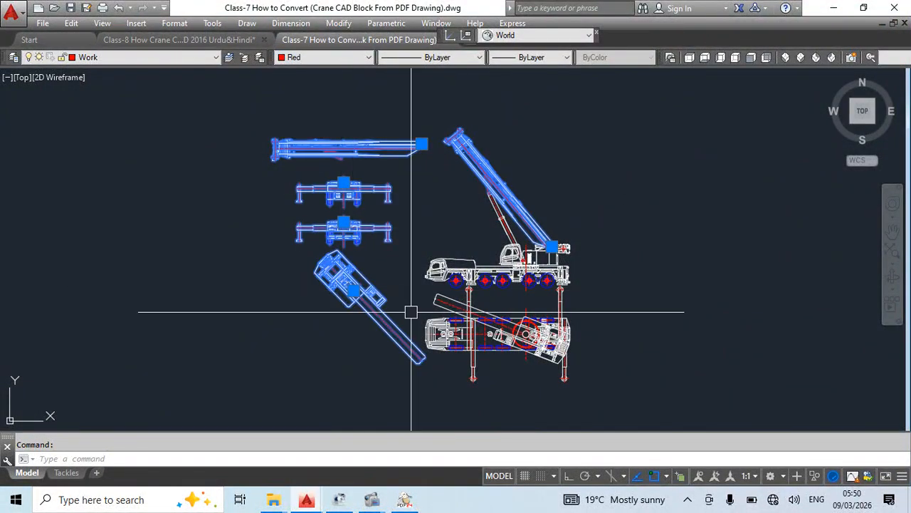
pyautogui.click(482, 334)
pyautogui.scroll(2, 441, 326)
pyautogui.moveTo(438, 315); pyautogui.dragTo(406, 309, button='middle')
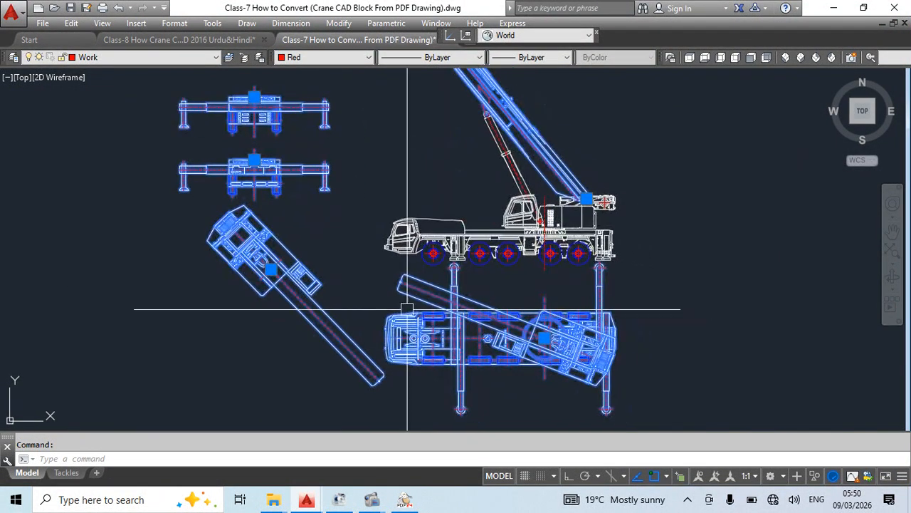
pyautogui.scroll(-2, 509, 222)
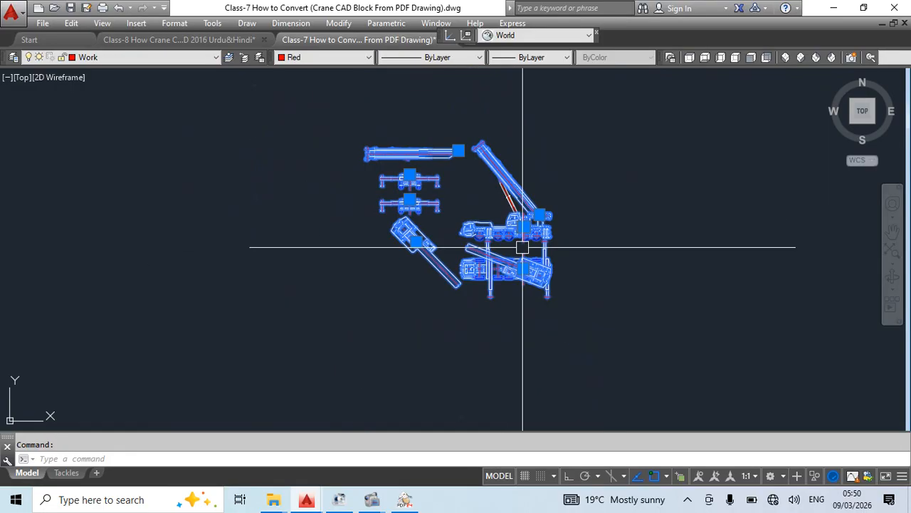
pyautogui.moveTo(516, 194); pyautogui.dragTo(435, 217, button='middle')
pyautogui.scroll(2, 433, 217)
pyautogui.press('Escape')
pyautogui.click(461, 228)
pyautogui.scroll(-1, 430, 246)
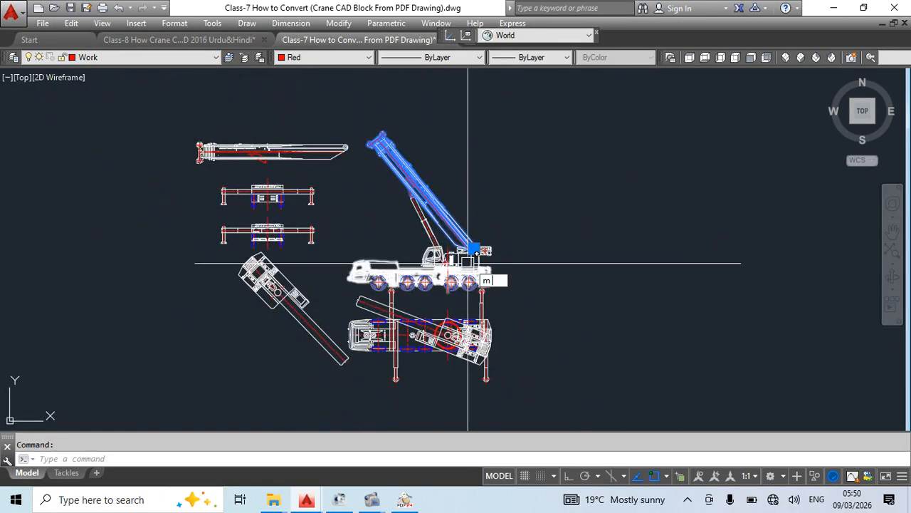
pyautogui.click(588, 238)
pyautogui.press('Escape')
pyautogui.press('Escape')
# - Move the raised boom block away from the side view of the crane into the empty area beside it
pyautogui.click(447, 210)
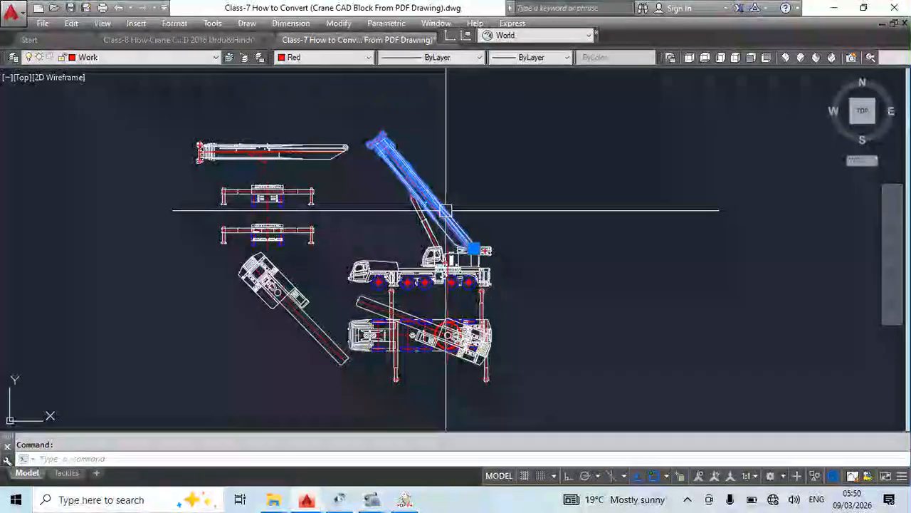
pyautogui.write('m')
pyautogui.press('Return')
pyautogui.click(522, 238)
pyautogui.click(654, 237)
# - Switch to the Class-8 crane drawing and examine its blocks by selecting the views individually and all together
pyautogui.moveTo(301, 42)
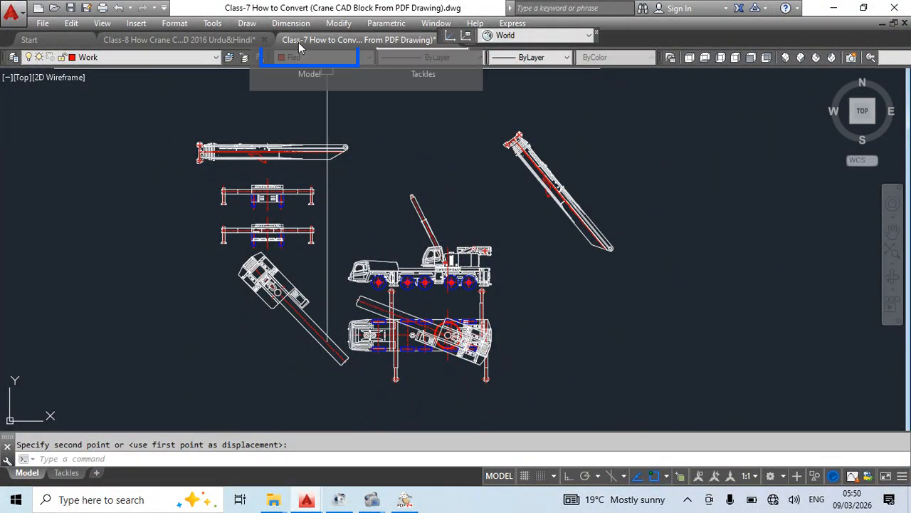
pyautogui.click(125, 42)
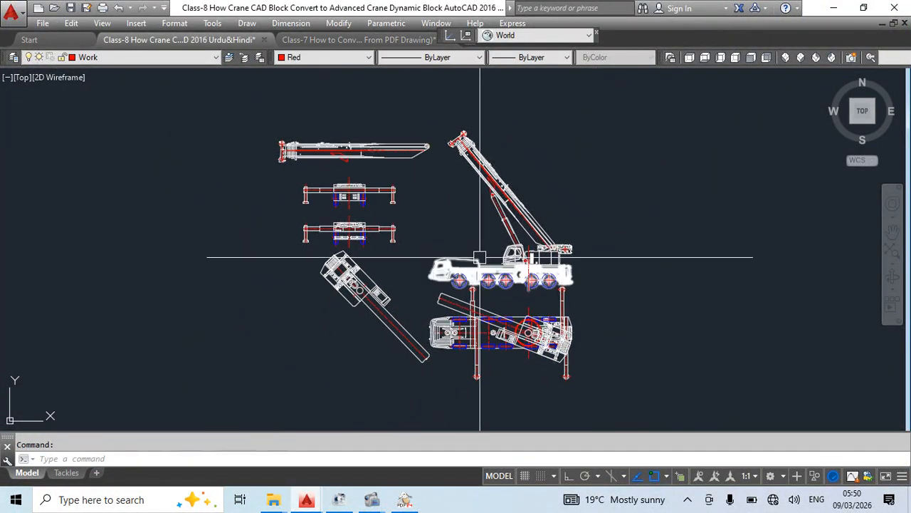
pyautogui.click(495, 181)
pyautogui.click(344, 152)
pyautogui.click(343, 235)
pyautogui.click(354, 276)
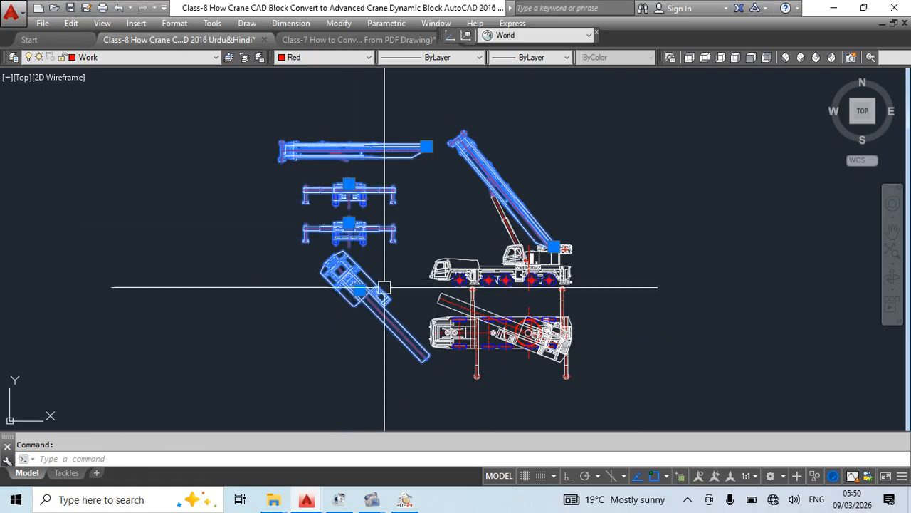
pyautogui.click(441, 260)
pyautogui.moveTo(406, 303); pyautogui.dragTo(461, 277, button='middle')
pyautogui.press('Escape')
pyautogui.moveTo(325, 283)
pyautogui.mouseDown(button='middle')
pyautogui.moveTo(425, 280)
pyautogui.moveTo(500, 297)
pyautogui.moveTo(534, 288)
pyautogui.mouseUp(button='middle')
pyautogui.click(507, 243)
pyautogui.moveTo(399, 280); pyautogui.dragTo(264, 304, button='middle')
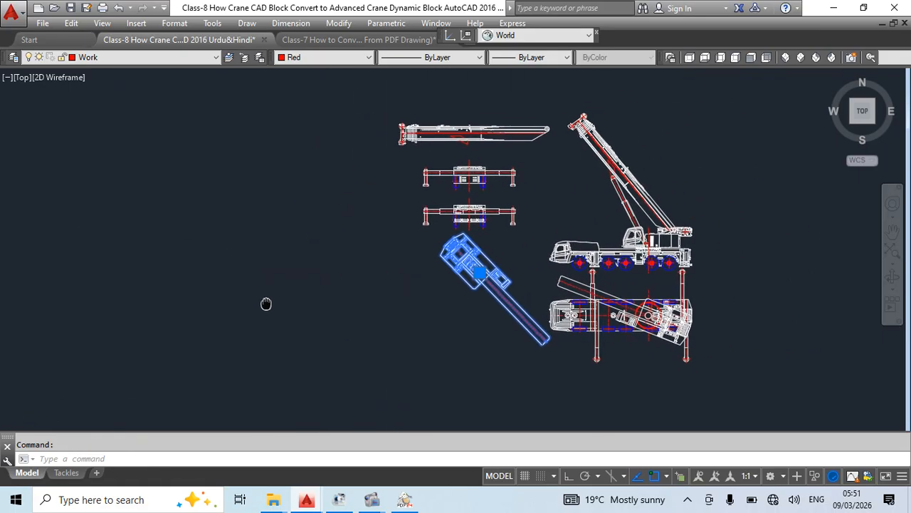
pyautogui.click(335, 102)
pyautogui.click(705, 374)
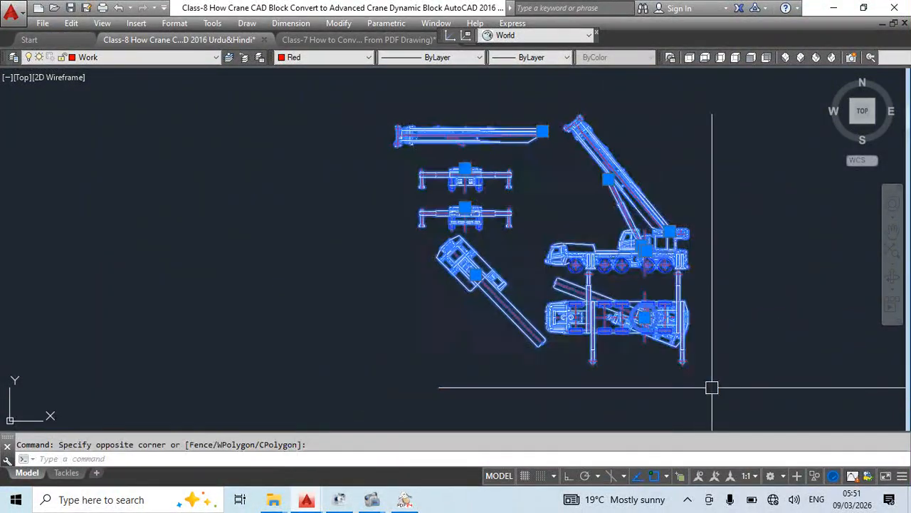
pyautogui.press('Escape')
# - Move the separate angled slew block out to the empty area away from the other crane views
pyautogui.moveTo(403, 346)
pyautogui.mouseDown(button='middle')
pyautogui.moveTo(499, 324)
pyautogui.moveTo(487, 313)
pyautogui.mouseUp(button='middle')
pyautogui.click(574, 248)
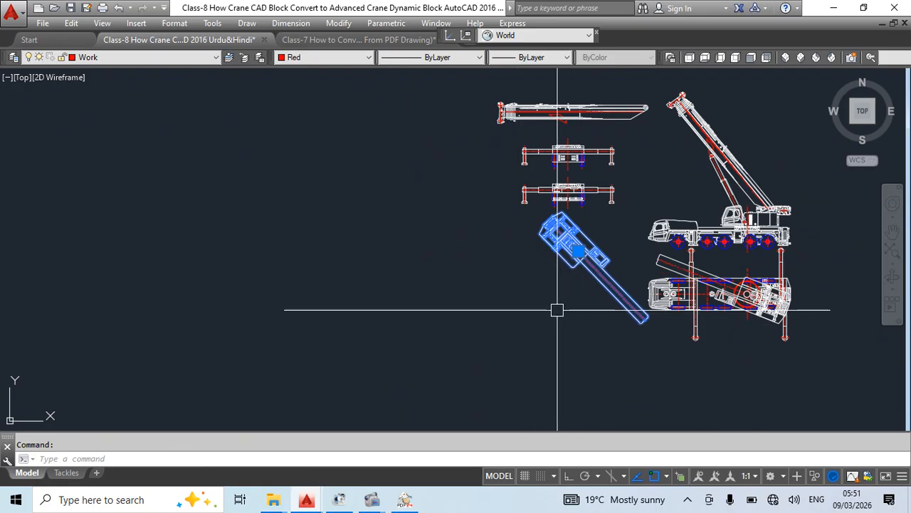
pyautogui.click(579, 251)
pyautogui.click(216, 219)
pyautogui.moveTo(325, 281); pyautogui.dragTo(351, 277, button='middle')
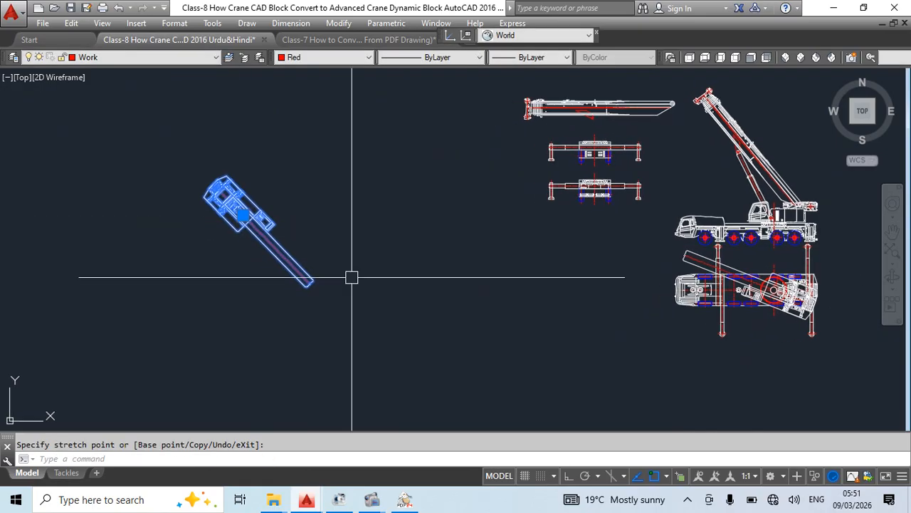
pyautogui.press('Escape')
pyautogui.write('c')
pyautogui.press('Return')
pyautogui.press('Escape')
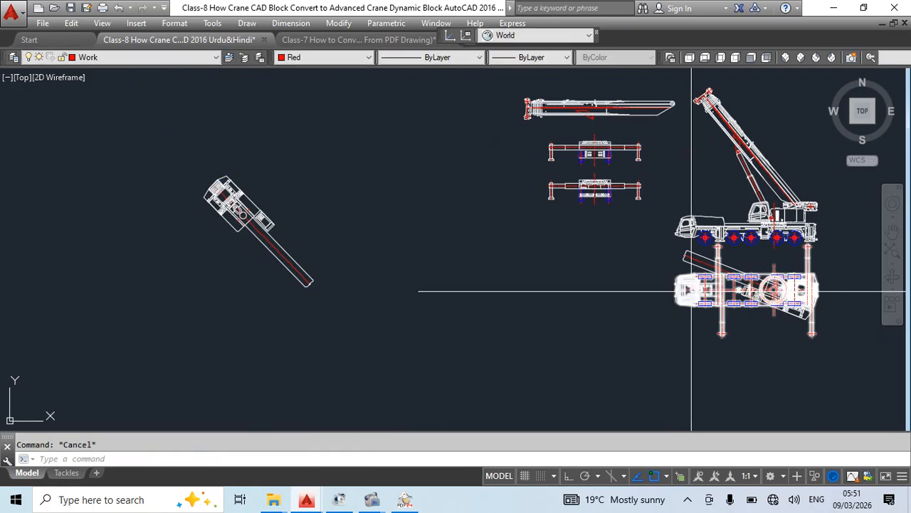
# - Move the top-view carrier block near the separate slew block, and place the slew block's base point on the carrier's slewing centre
pyautogui.click(774, 289)
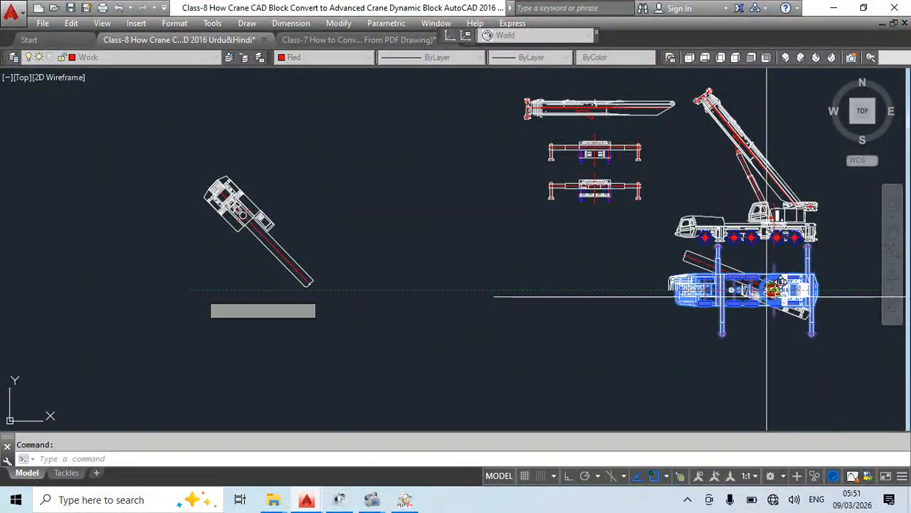
pyautogui.click(199, 297)
pyautogui.click(245, 228)
pyautogui.click(243, 215)
pyautogui.scroll(5, 203, 312)
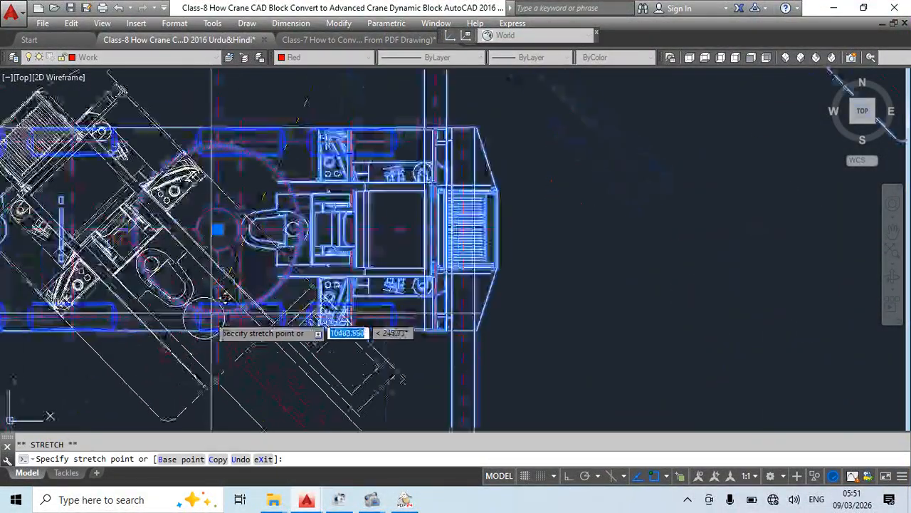
pyautogui.scroll(-8, 211, 314)
pyautogui.press('Escape')
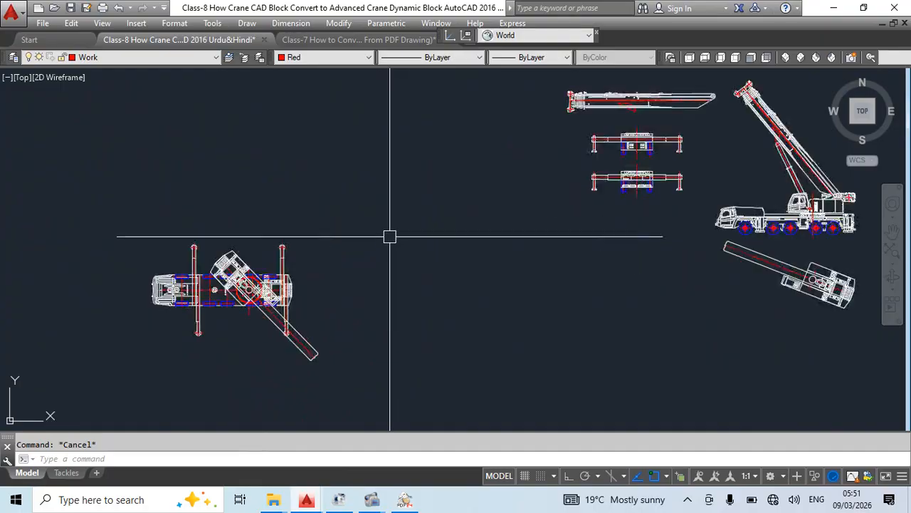
# - Draw two circles as target points in the empty area beside the top-view crane, one above and one below boom level
pyautogui.write('c')
pyautogui.press('space')
pyautogui.click(412, 215)
pyautogui.click(417, 223)
pyautogui.moveTo(416, 299); pyautogui.dragTo(398, 208, button='middle')
pyautogui.press('space')
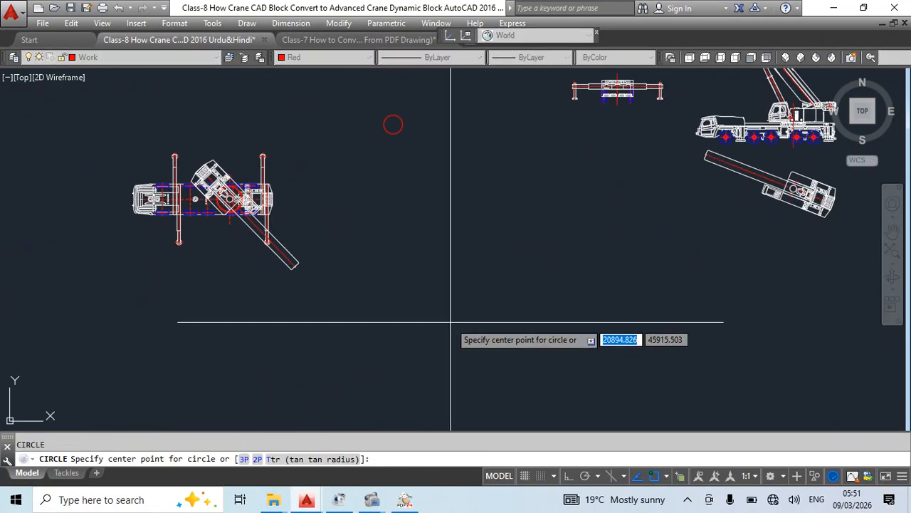
pyautogui.click(450, 322)
# - Open the SAC2500S Carbody Slew block in the Block Editor and move the Block Authoring Palettes clear of the geometry
pyautogui.moveTo(305, 263); pyautogui.dragTo(351, 303, button='middle')
pyautogui.click(334, 299)
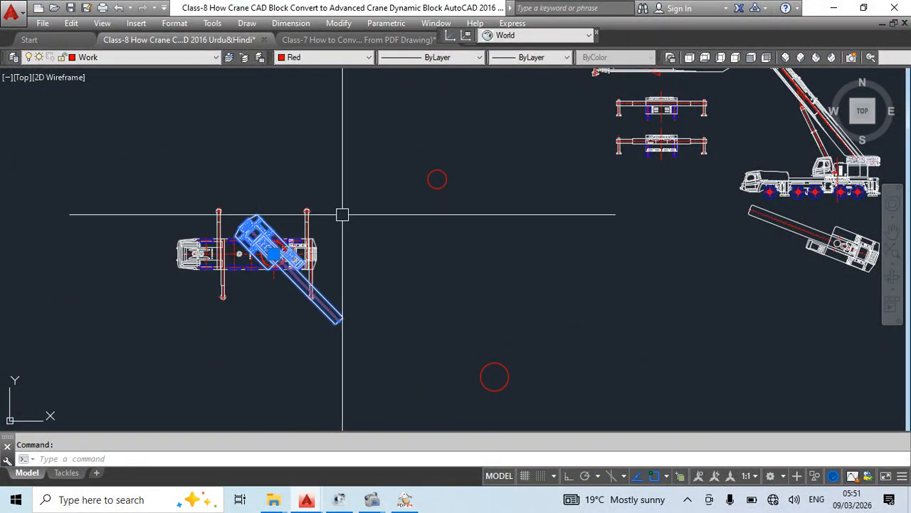
pyautogui.press('Escape')
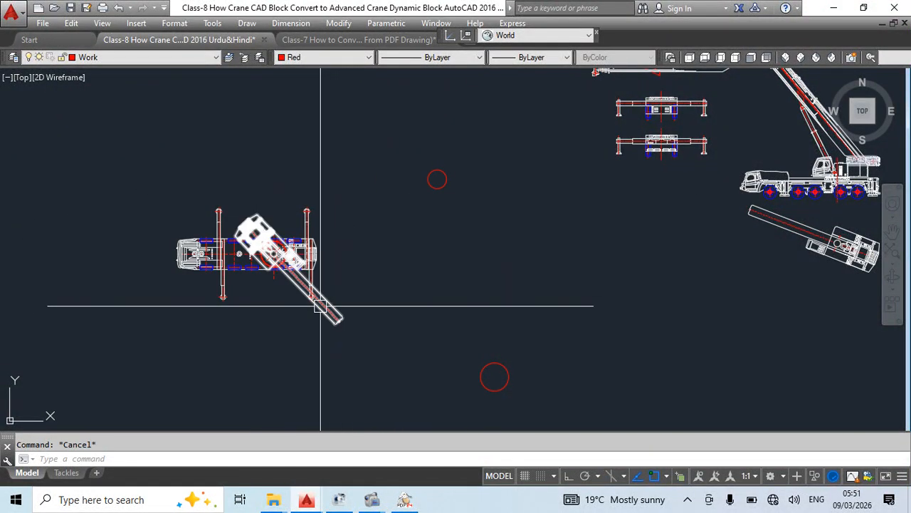
pyautogui.doubleClick(331, 309)
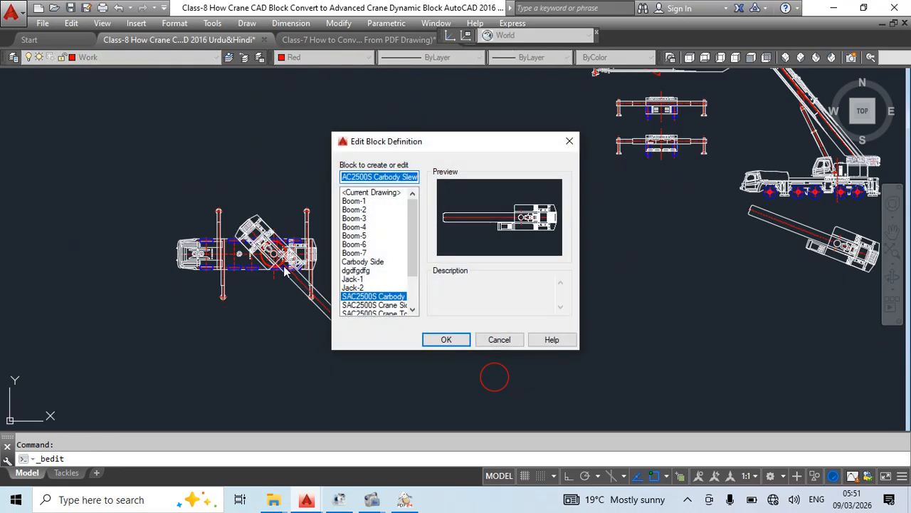
pyautogui.click(456, 342)
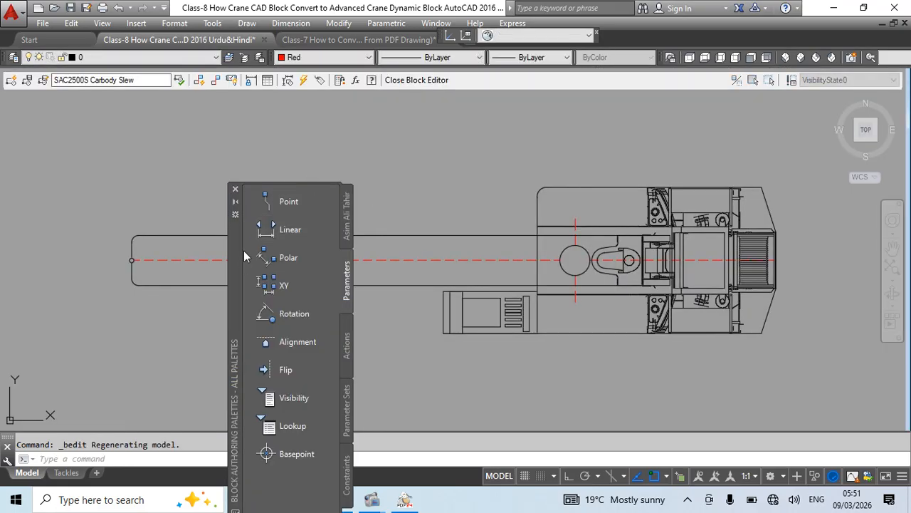
pyautogui.moveTo(217, 245); pyautogui.dragTo(20, 170)
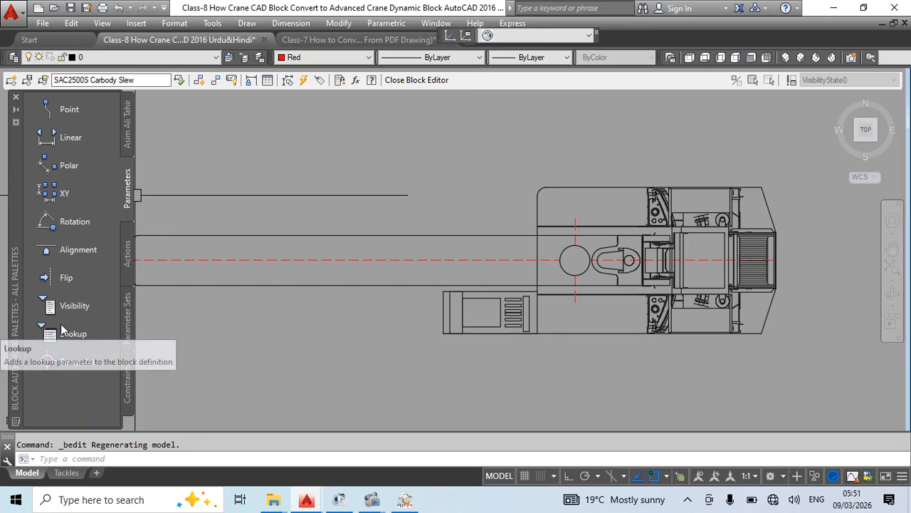
pyautogui.moveTo(275, 195); pyautogui.dragTo(319, 199, button='middle')
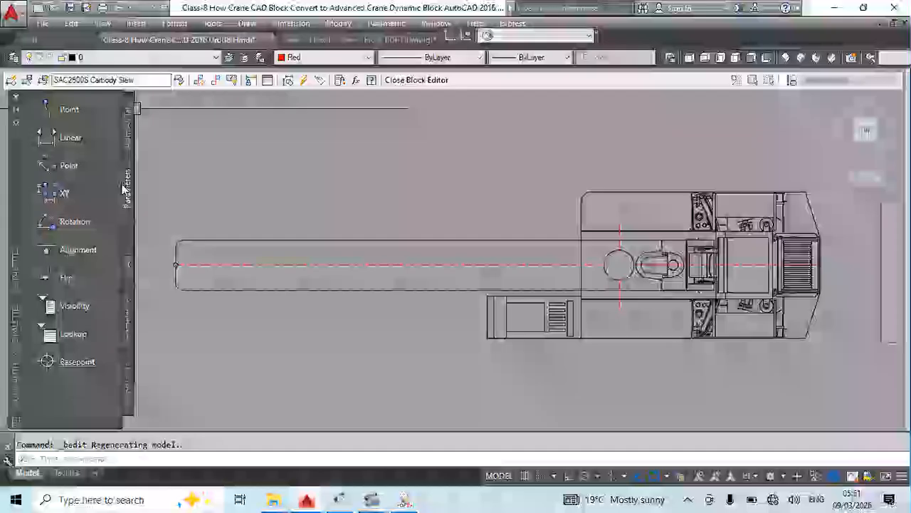
# - Add a polar parameter from the slewing circle's centre to the small circle's centre at the boom tip, with its label below the boom
pyautogui.click(70, 167)
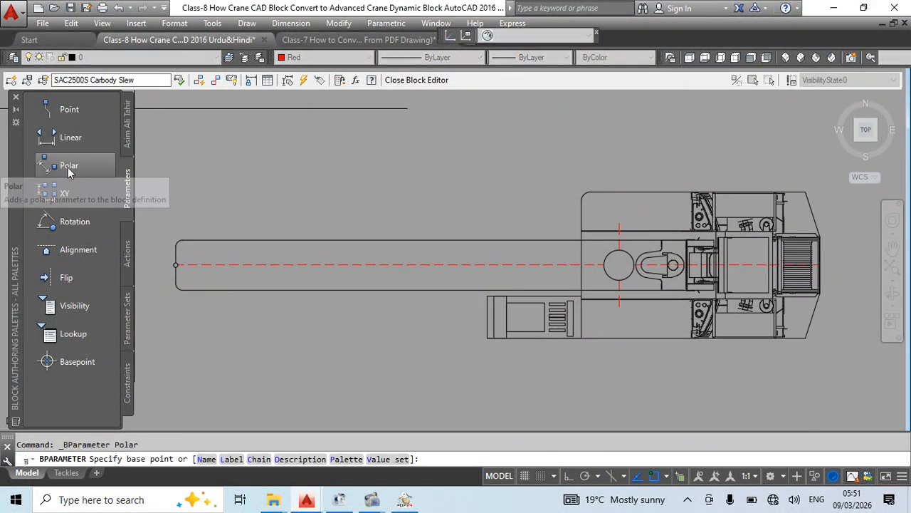
pyautogui.click(619, 265)
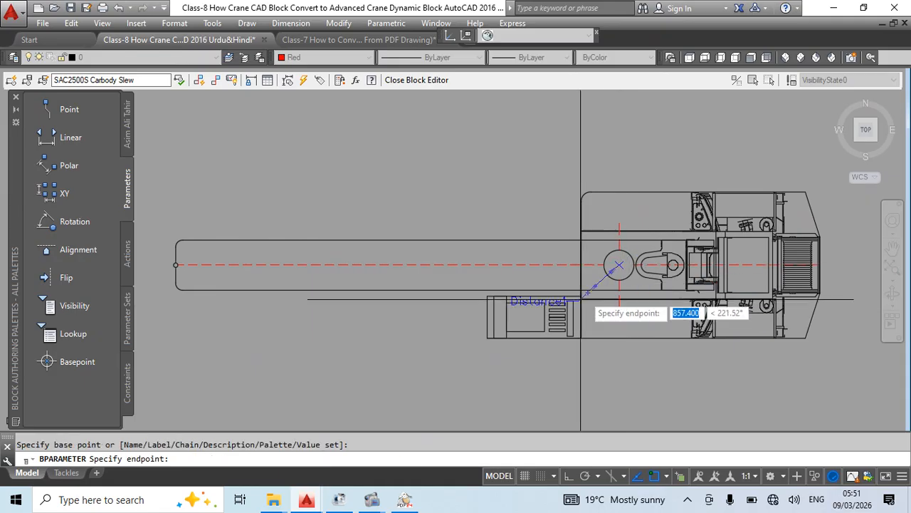
pyautogui.moveTo(327, 338); pyautogui.dragTo(415, 302, button='middle')
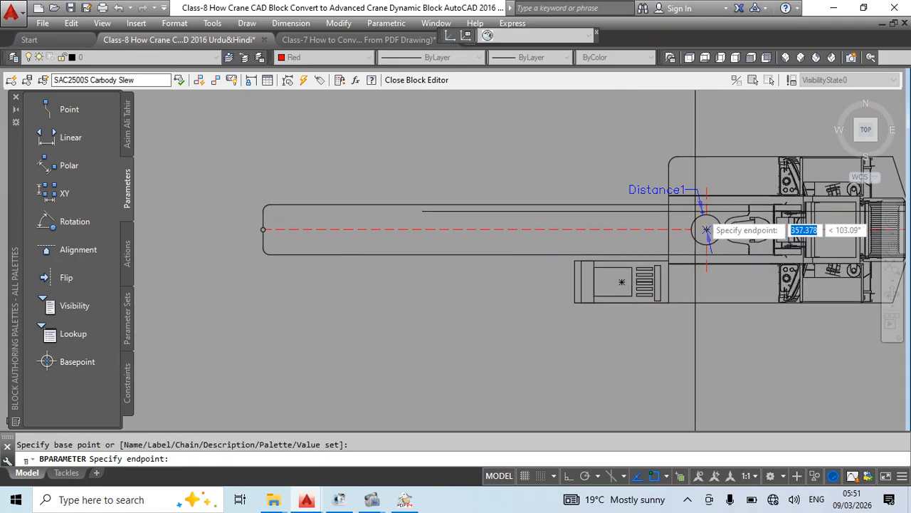
pyautogui.moveTo(747, 235); pyautogui.dragTo(569, 239, button='middle')
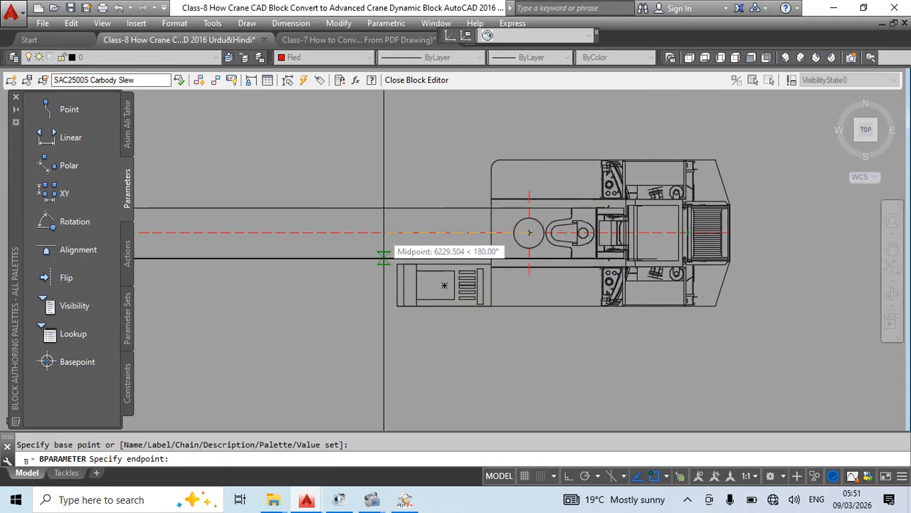
pyautogui.scroll(-2, 383, 257)
pyautogui.scroll(2, 244, 227)
pyautogui.scroll(6, 262, 237)
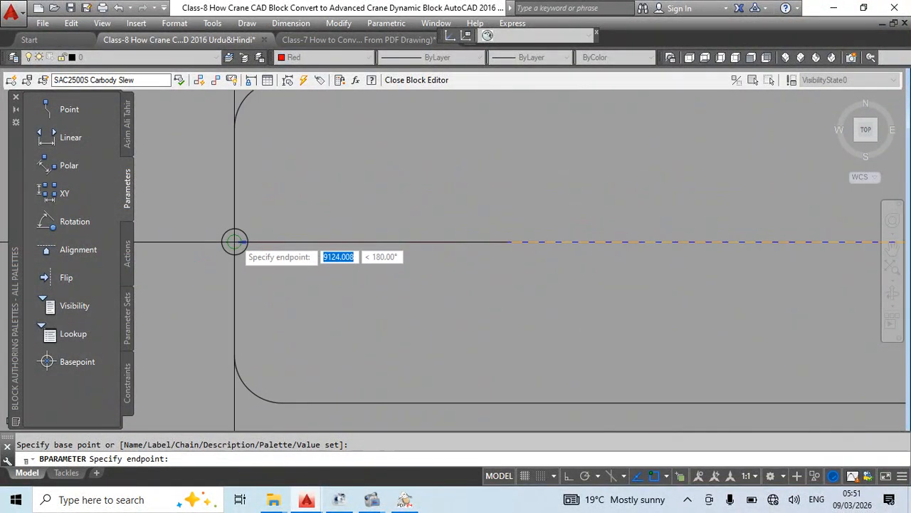
pyautogui.click(234, 242)
pyautogui.scroll(-10, 246, 228)
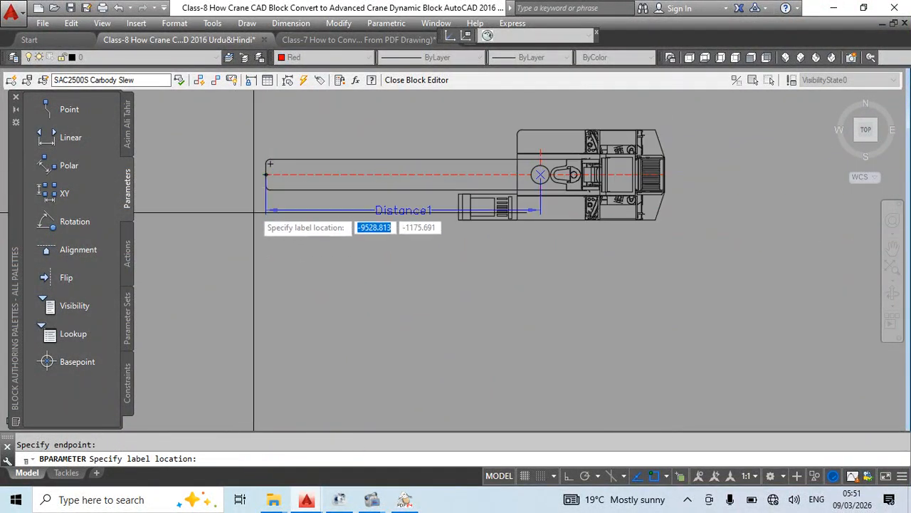
pyautogui.click(252, 249)
pyautogui.moveTo(339, 267); pyautogui.dragTo(343, 297, button='middle')
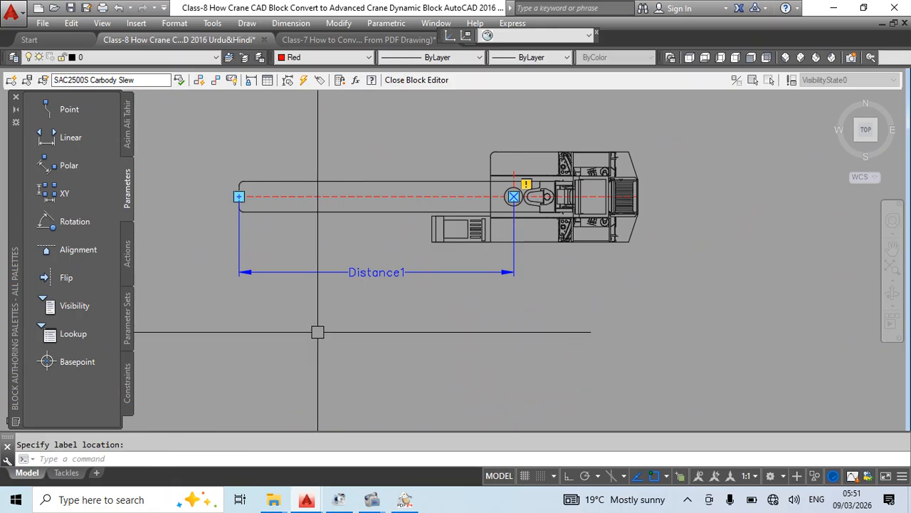
pyautogui.scroll(2, 227, 212)
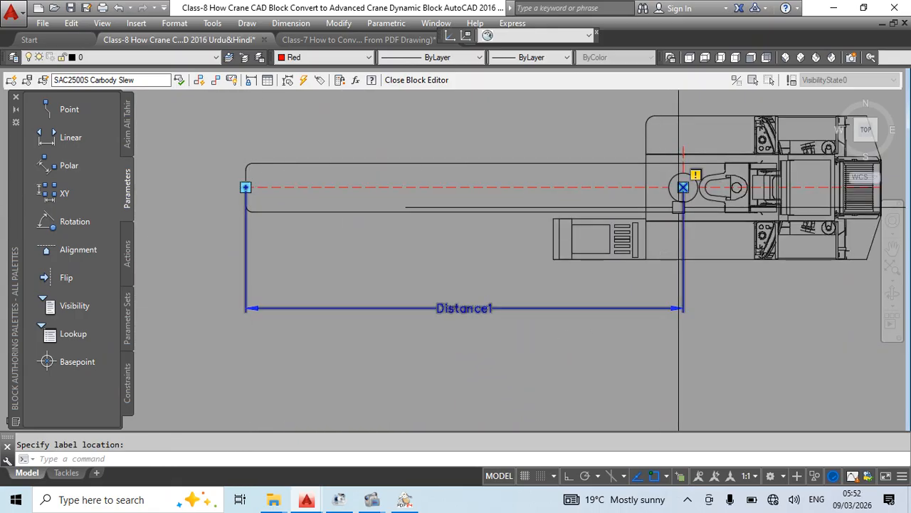
pyautogui.scroll(-2, 462, 286)
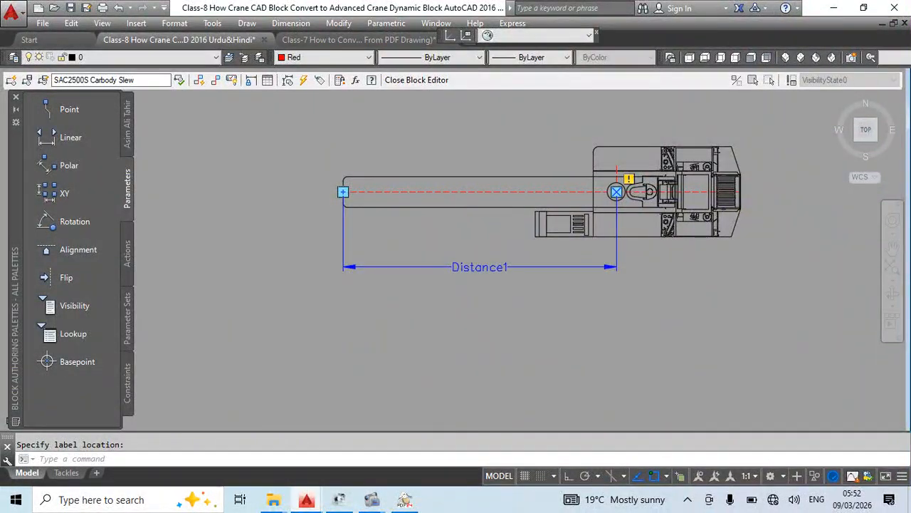
pyautogui.moveTo(543, 272); pyautogui.dragTo(531, 287, button='middle')
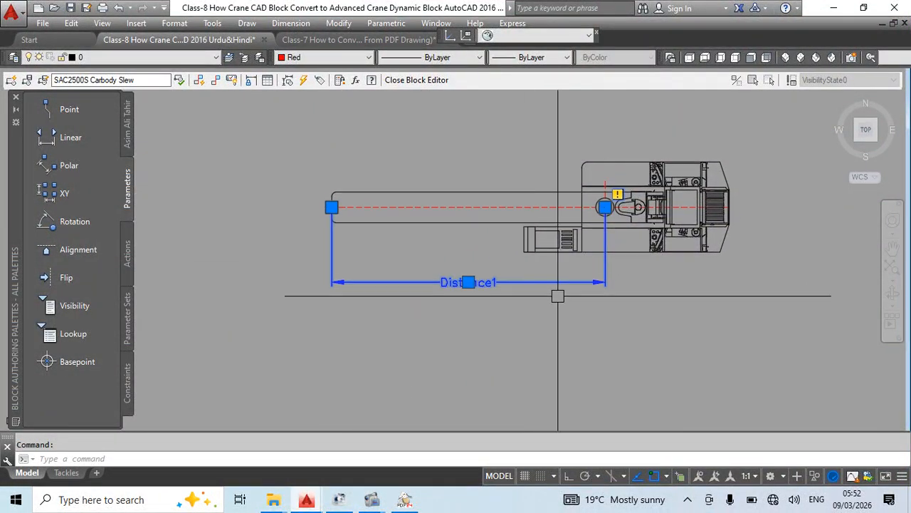
pyautogui.press('Escape')
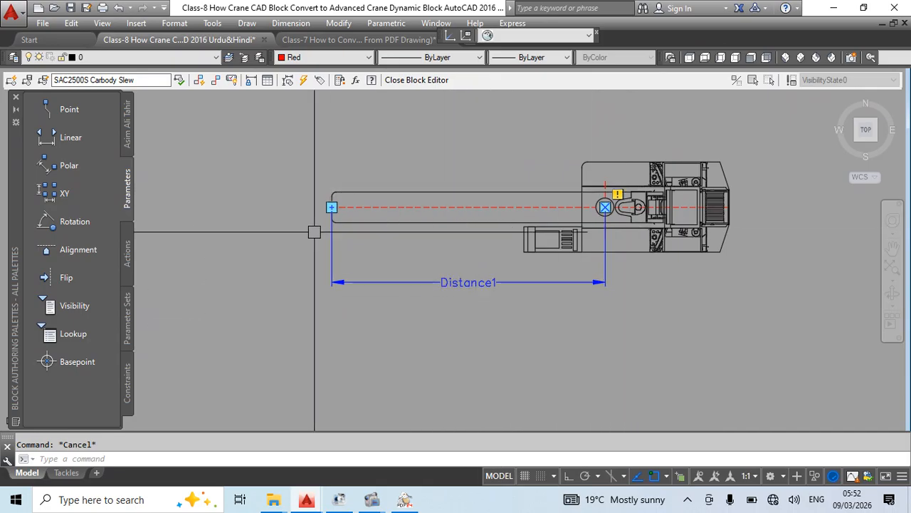
# - Start a Polar Stretch action on the polar parameter's boom-tip point and draw a stretch frame around the boom tip
pyautogui.click(126, 255)
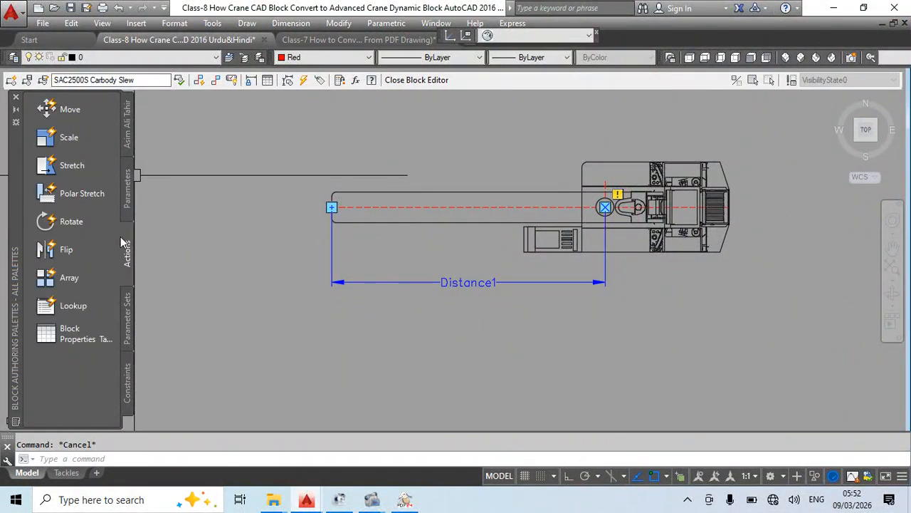
pyautogui.click(79, 193)
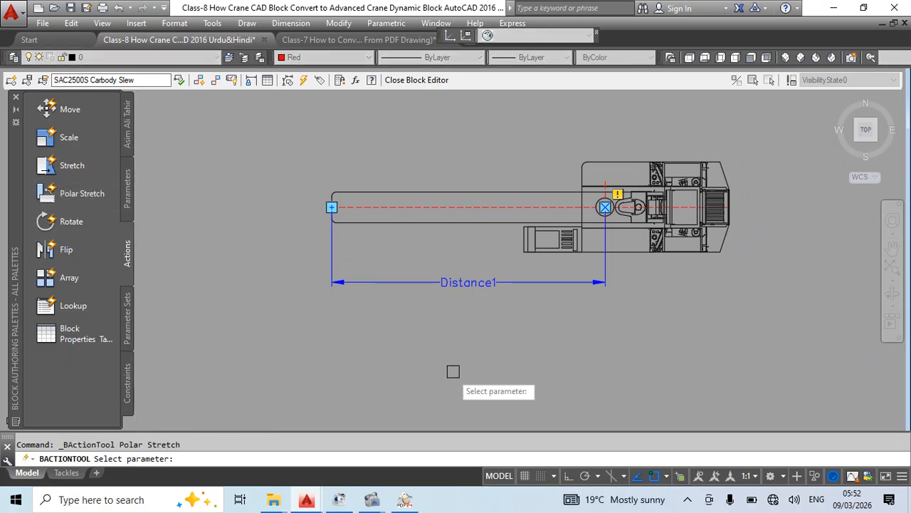
pyautogui.click(413, 282)
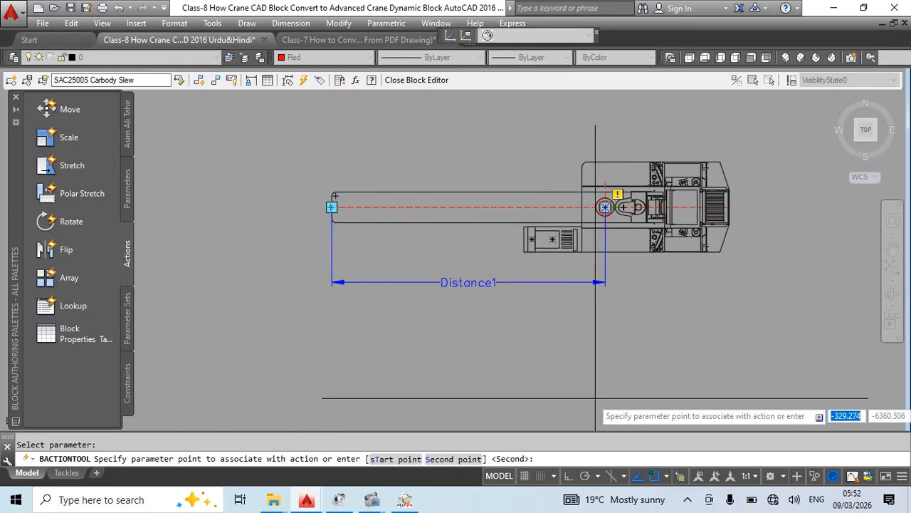
pyautogui.scroll(5, 329, 205)
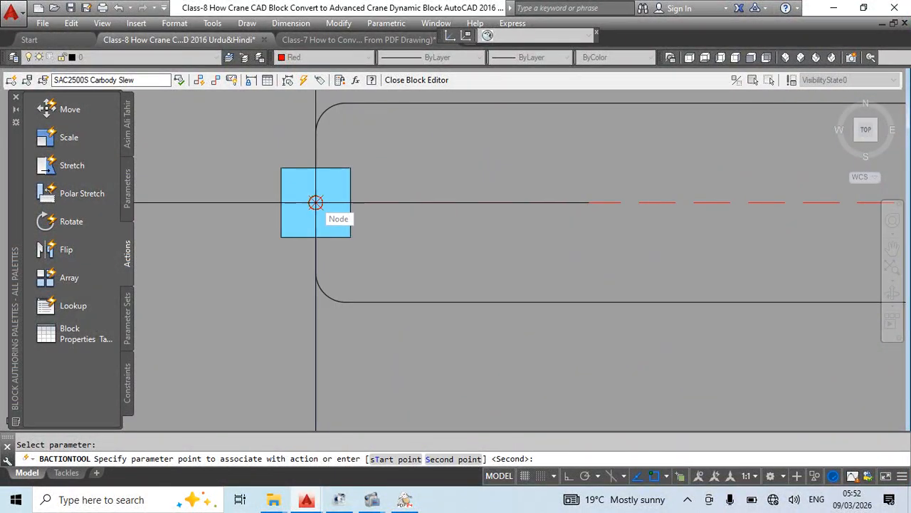
pyautogui.click(315, 203)
pyautogui.scroll(-5, 315, 202)
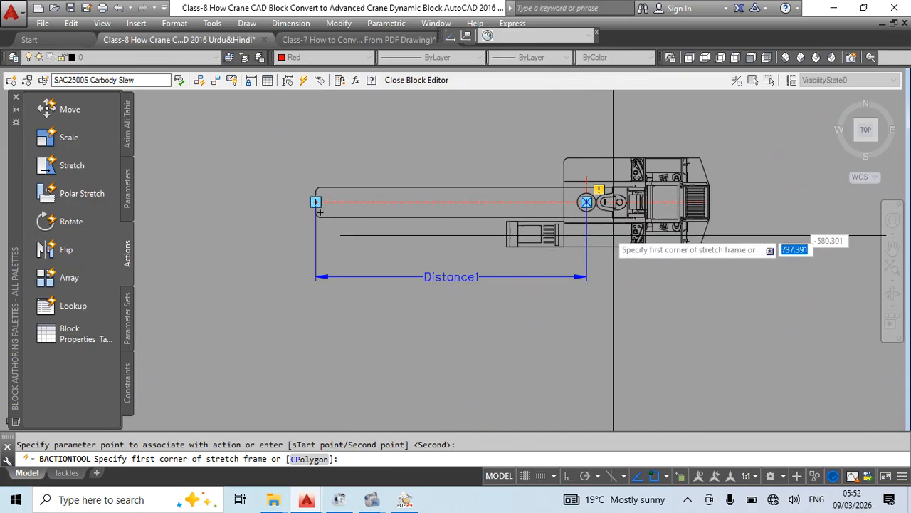
pyautogui.scroll(4, 316, 202)
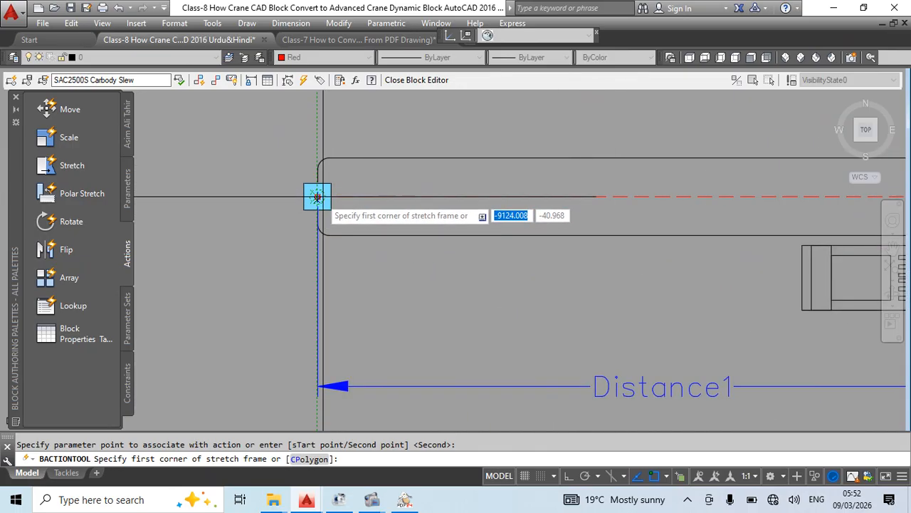
pyautogui.scroll(-4, 317, 197)
pyautogui.scroll(4, 305, 175)
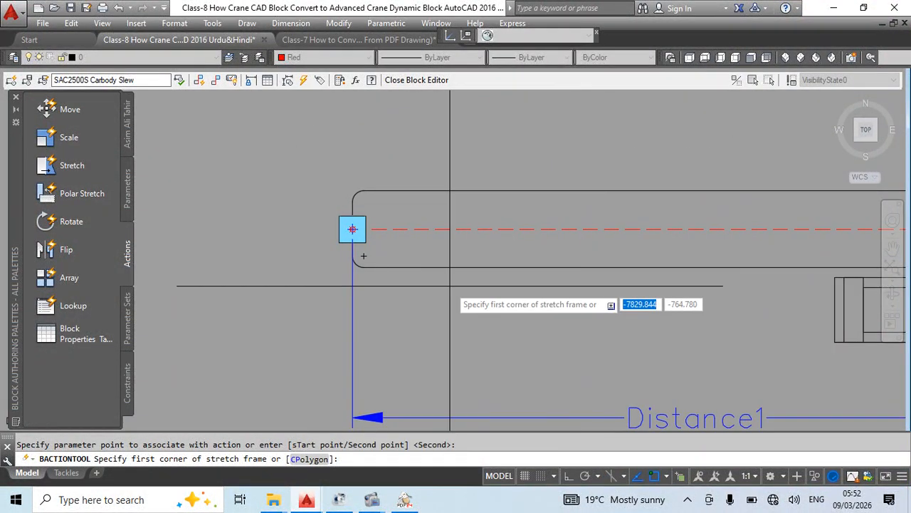
pyautogui.scroll(-3, 450, 285)
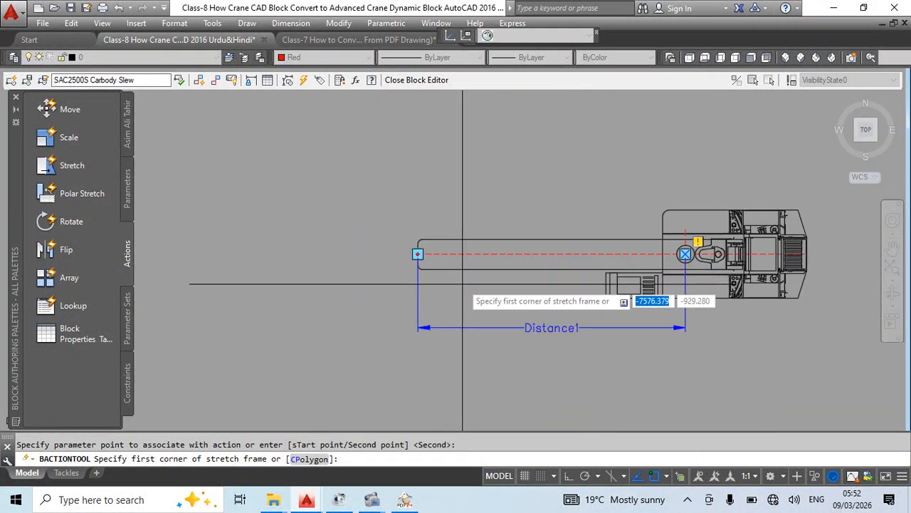
pyautogui.click(484, 174)
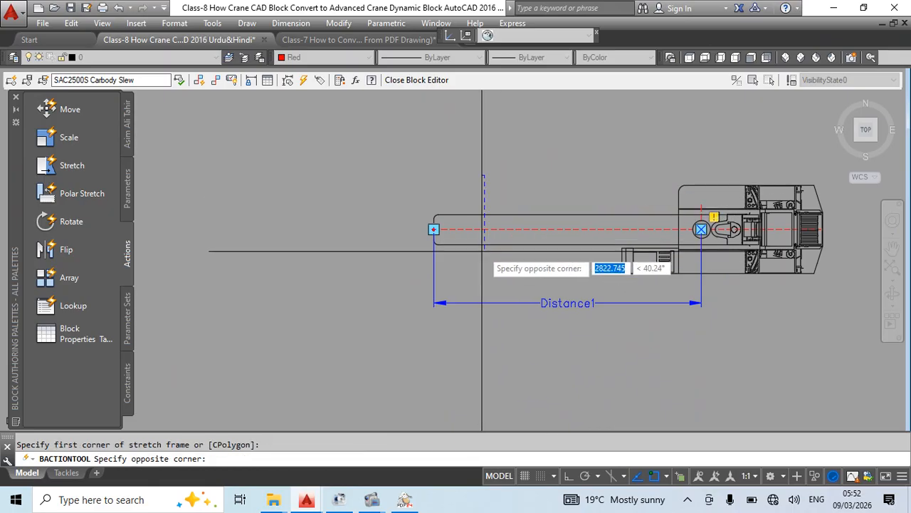
pyautogui.click(388, 279)
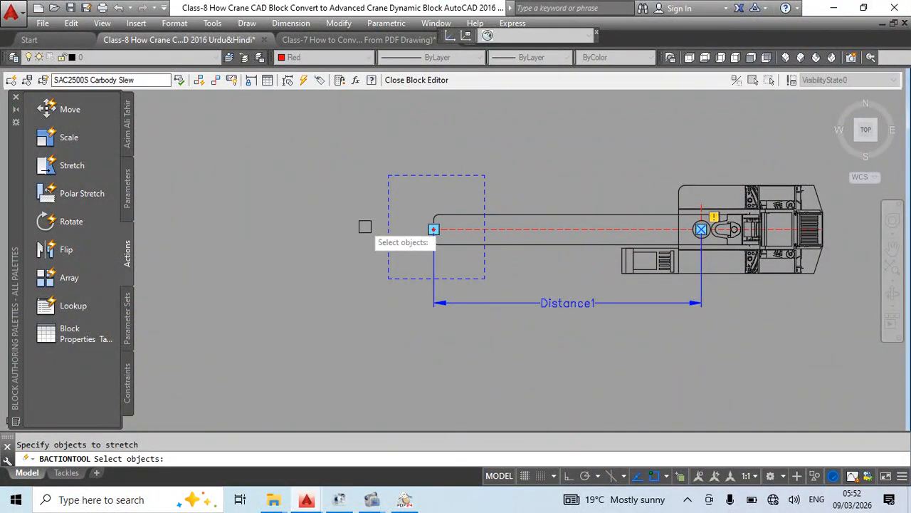
# - Assign the boom-tip geometry as objects to stretch and the whole slewing body and boom as objects to rotate only
pyautogui.scroll(4, 459, 217)
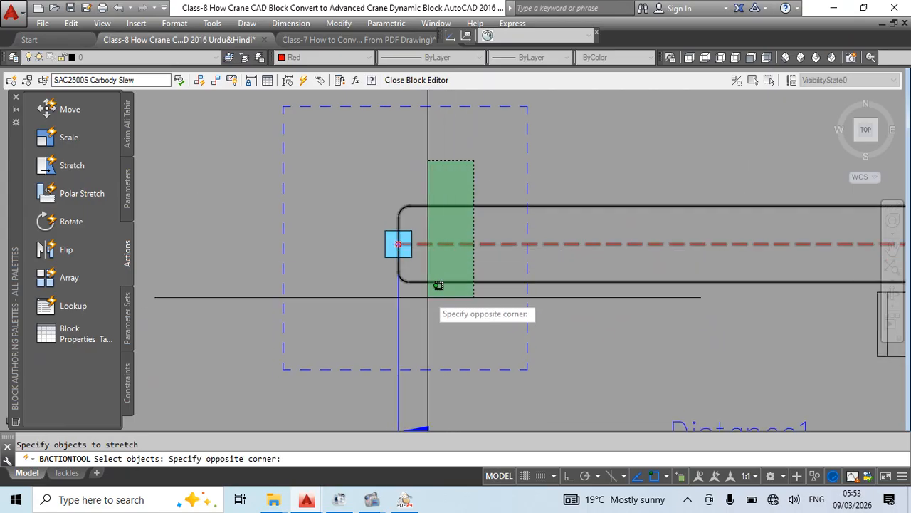
pyautogui.click(343, 311)
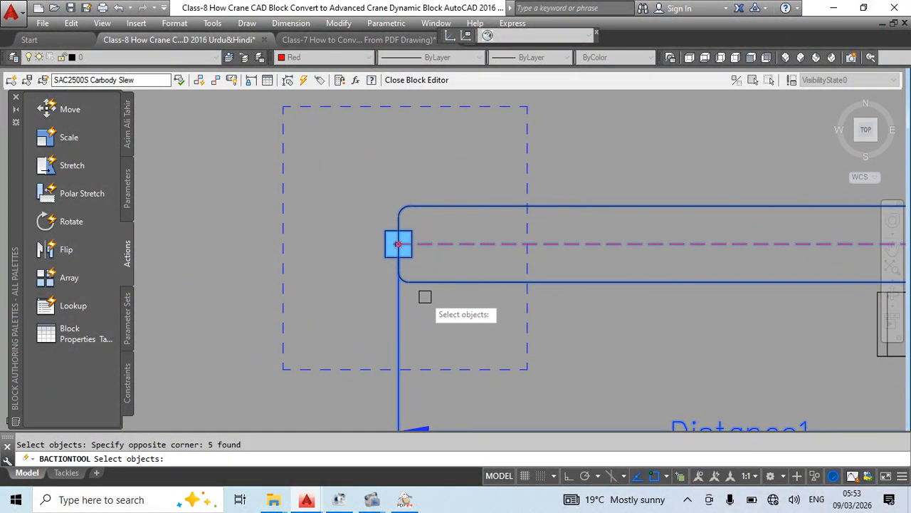
pyautogui.press('Return')
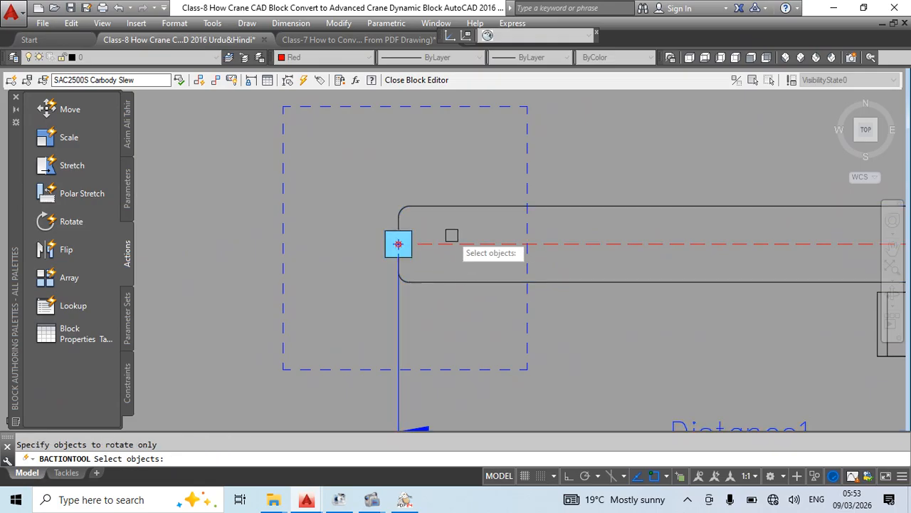
pyautogui.scroll(-8, 451, 235)
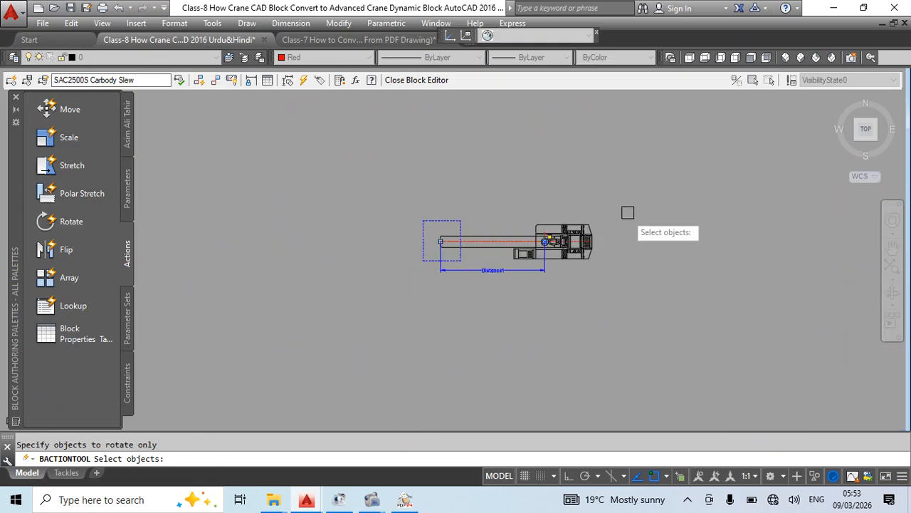
pyautogui.click(643, 161)
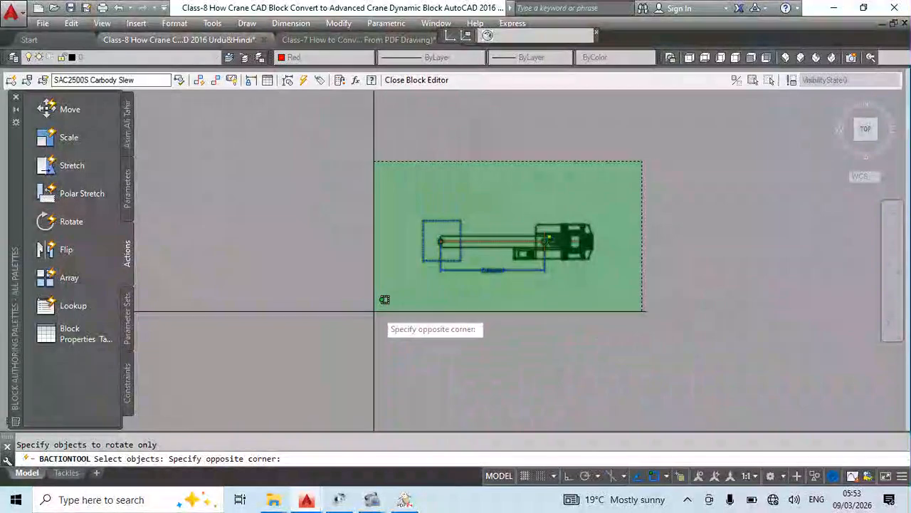
pyautogui.click(363, 312)
pyautogui.press('Return')
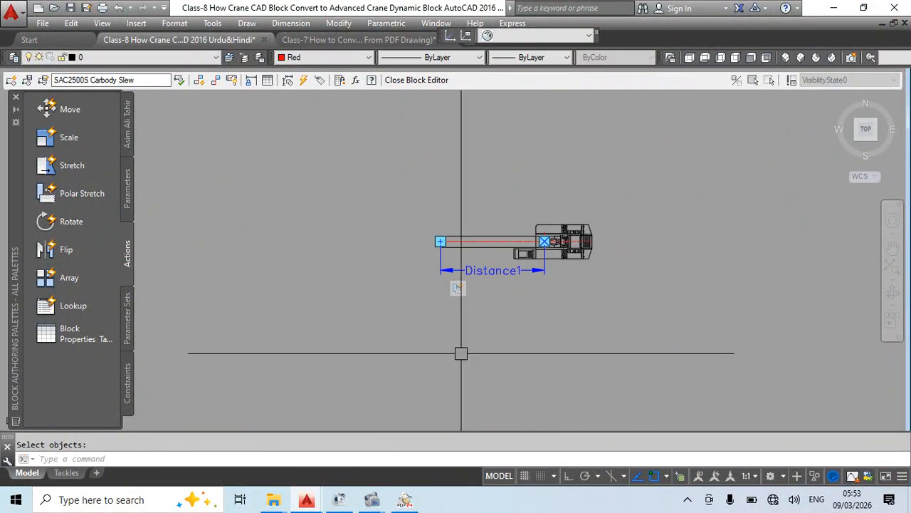
# - Undo the Polar Stretch action and the polar parameter
pyautogui.scroll(3, 461, 354)
pyautogui.hotkey('ctrl', 'z')
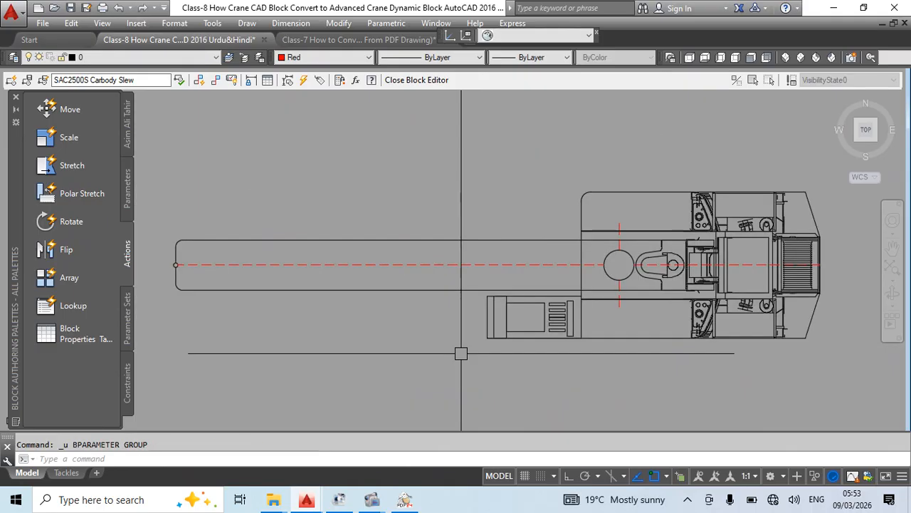
pyautogui.scroll(-3, 427, 296)
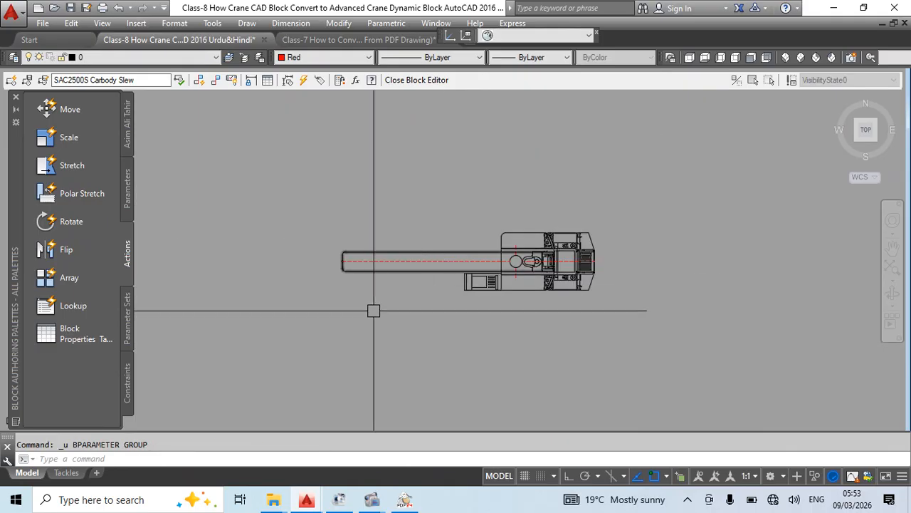
pyautogui.moveTo(373, 310); pyautogui.dragTo(401, 312, button='middle')
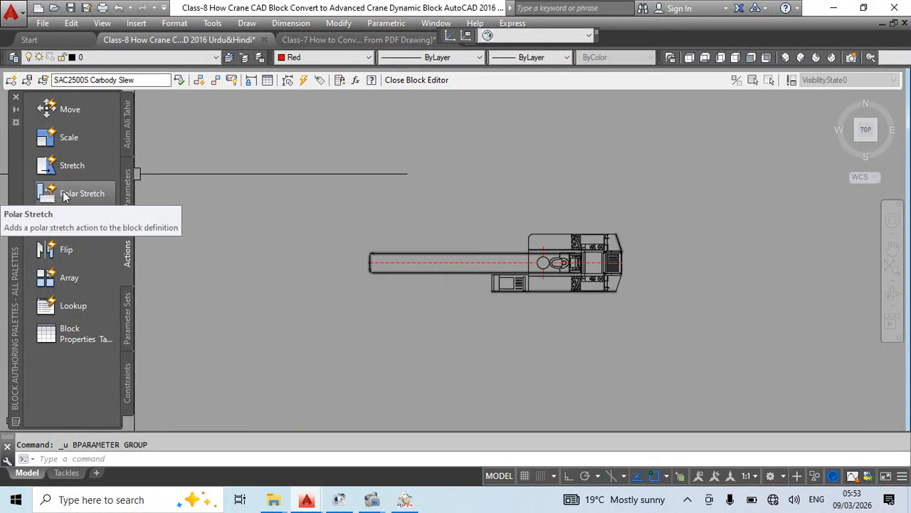
# - Add a polar parameter from the slewing circle's centre to the small circle's centre at the boom tip, placing its label below the boom
pyautogui.click(128, 181)
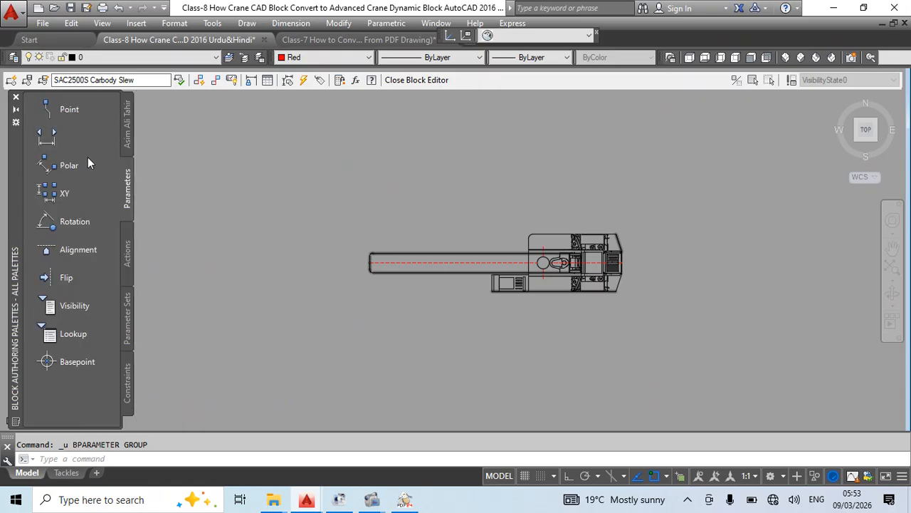
pyautogui.click(77, 166)
pyautogui.scroll(4, 542, 269)
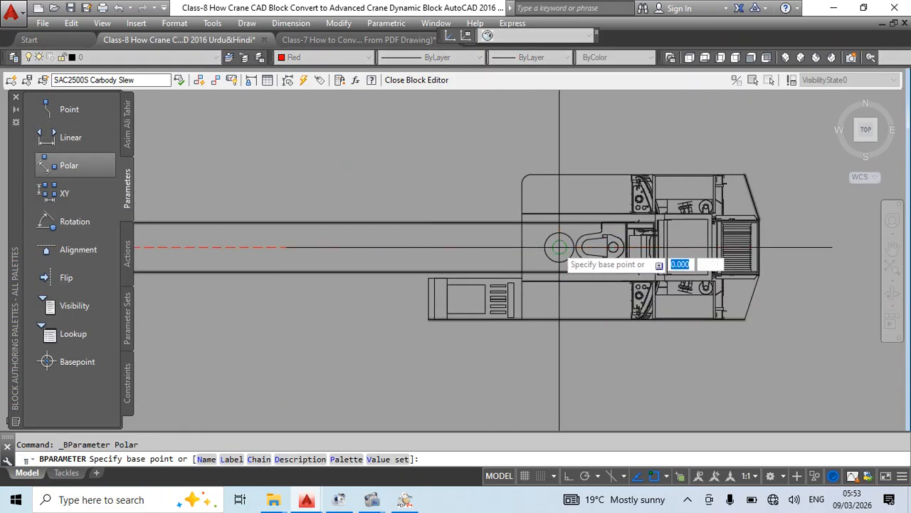
pyautogui.click(559, 247)
pyautogui.moveTo(321, 306); pyautogui.dragTo(556, 293, button='middle')
pyautogui.scroll(5, 331, 240)
pyautogui.click(332, 239)
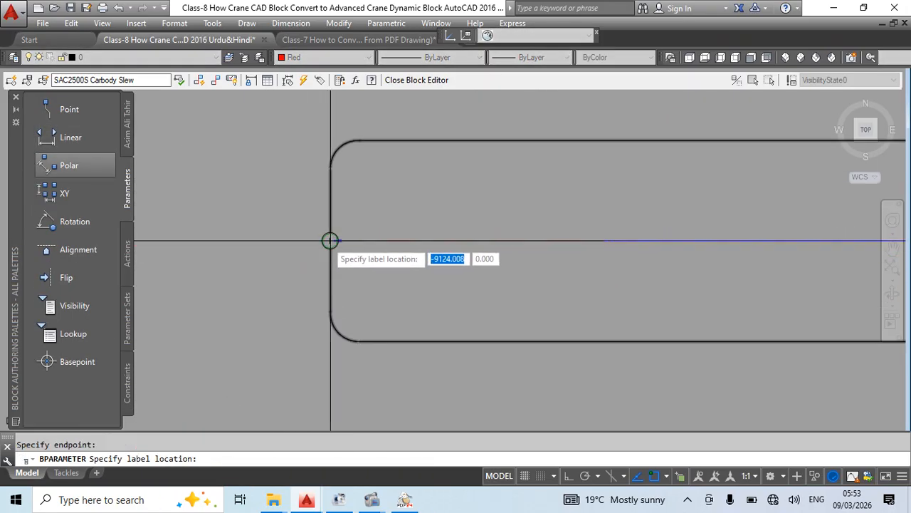
pyautogui.scroll(-5, 332, 240)
pyautogui.click(325, 315)
pyautogui.moveTo(326, 315); pyautogui.dragTo(305, 302, button='middle')
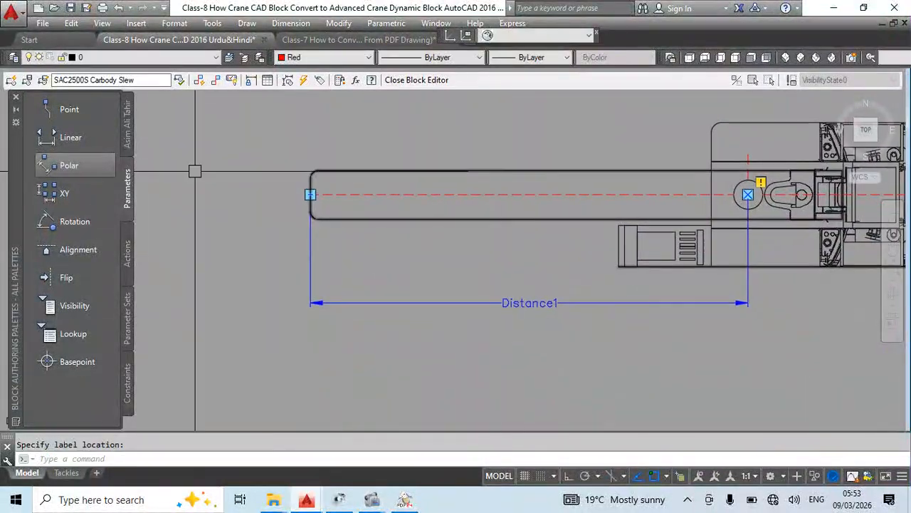
# - Attach a Polar Stretch action to the polar parameter's boom-tip point with a stretch frame enclosing the boom tip
pyautogui.click(127, 251)
pyautogui.click(93, 196)
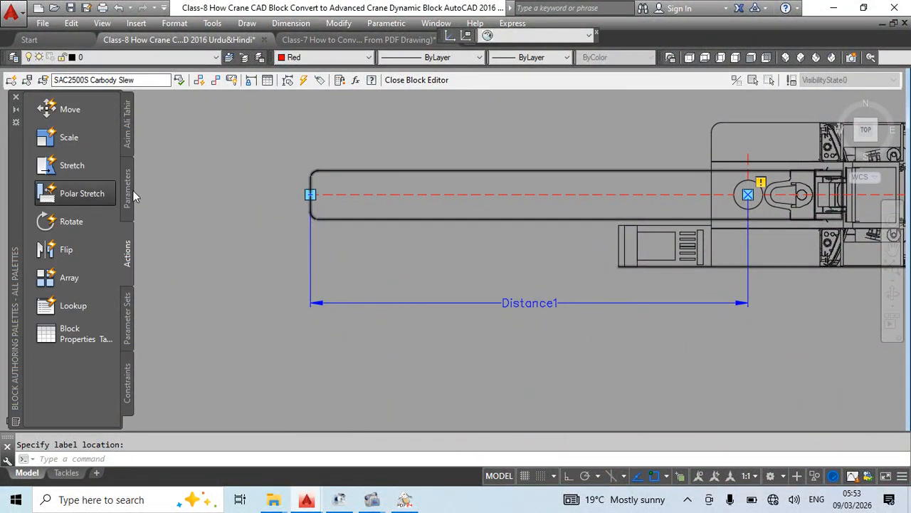
pyautogui.click(348, 302)
pyautogui.scroll(5, 311, 194)
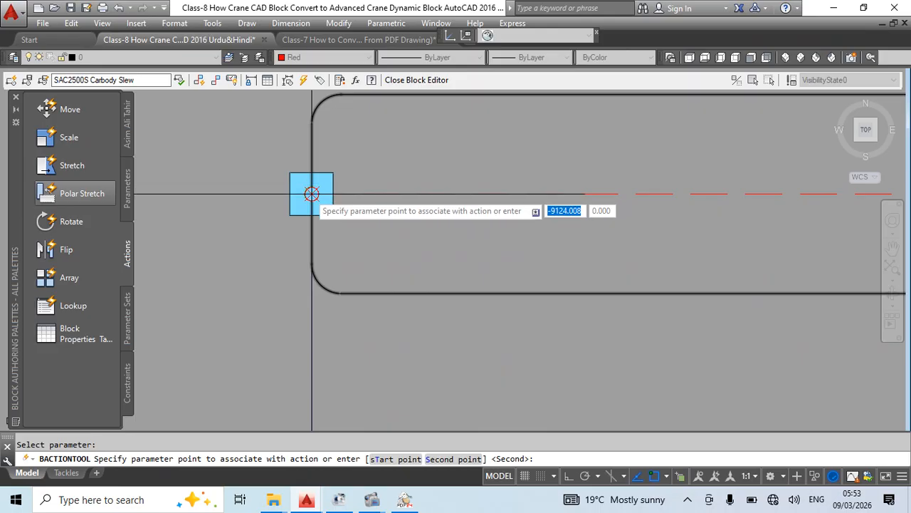
pyautogui.click(311, 194)
pyautogui.scroll(-3, 311, 193)
pyautogui.click(403, 119)
pyautogui.click(237, 253)
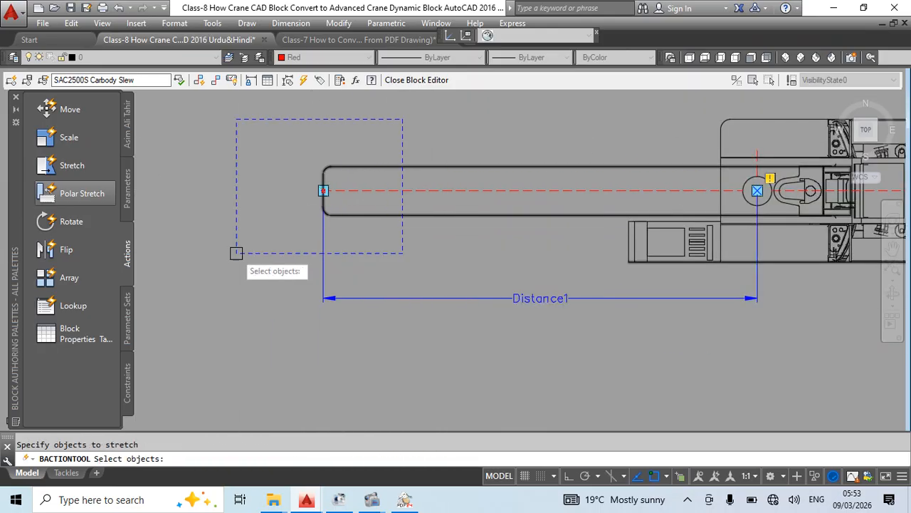
# - Choose the boom-tip geometry to stretch and the complete slew assembly to rotate only, and close the Block Editor with the changes saved
pyautogui.moveTo(237, 253); pyautogui.dragTo(268, 275, button='middle')
pyautogui.click(413, 159)
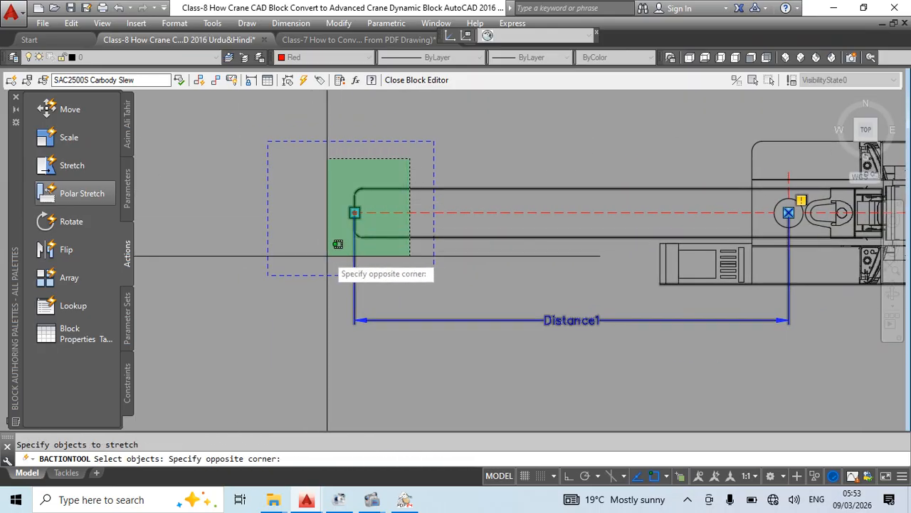
pyautogui.click(313, 256)
pyautogui.press('Return')
pyautogui.scroll(-4, 313, 255)
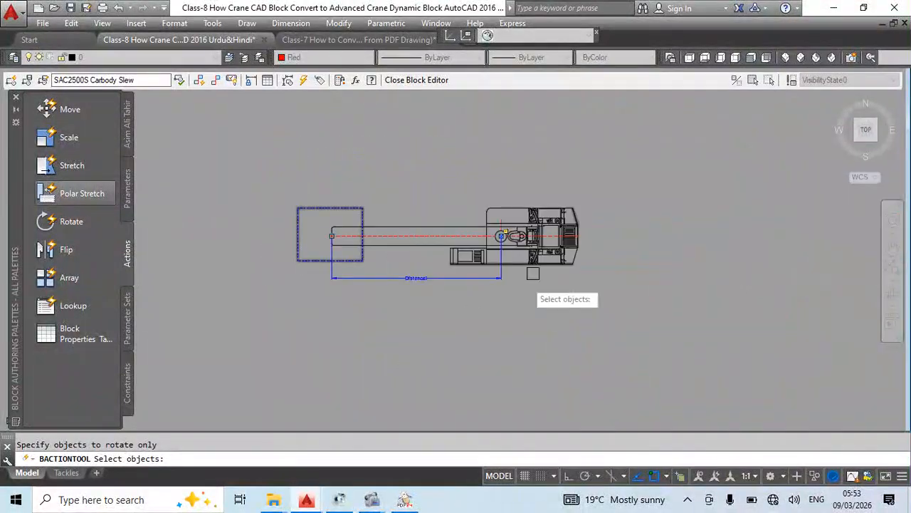
pyautogui.click(215, 334)
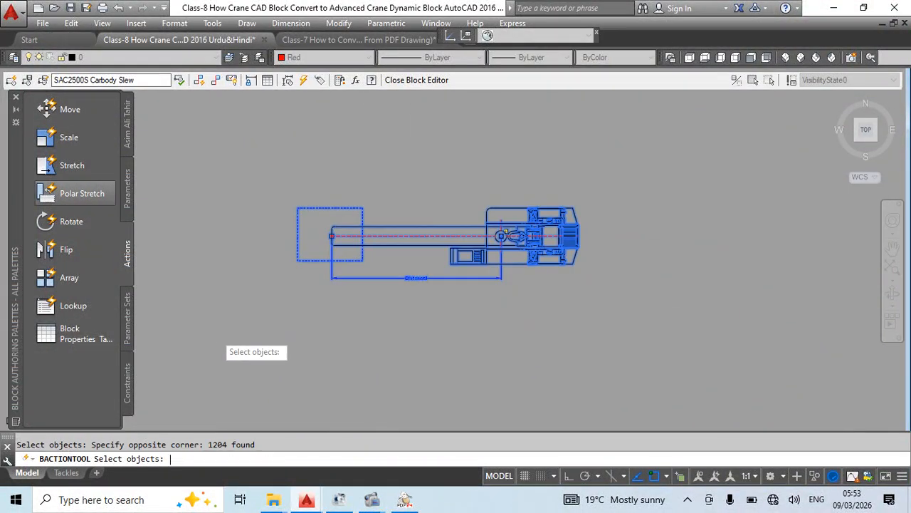
pyautogui.press('Return')
pyautogui.press('Return')
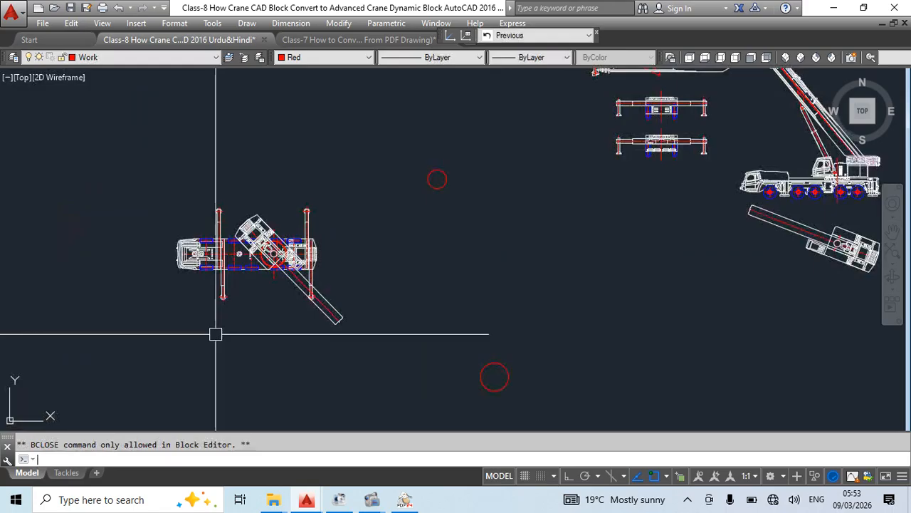
# - Stretch and swing the slewing boom by its tip grip to the lower red circle's centre and the upper red circle's centre
pyautogui.click(328, 304)
pyautogui.click(338, 320)
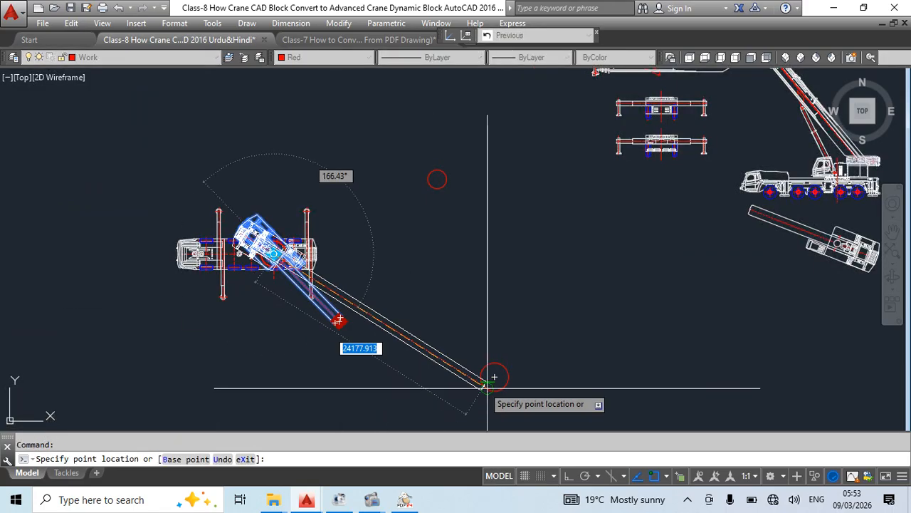
pyautogui.click(494, 377)
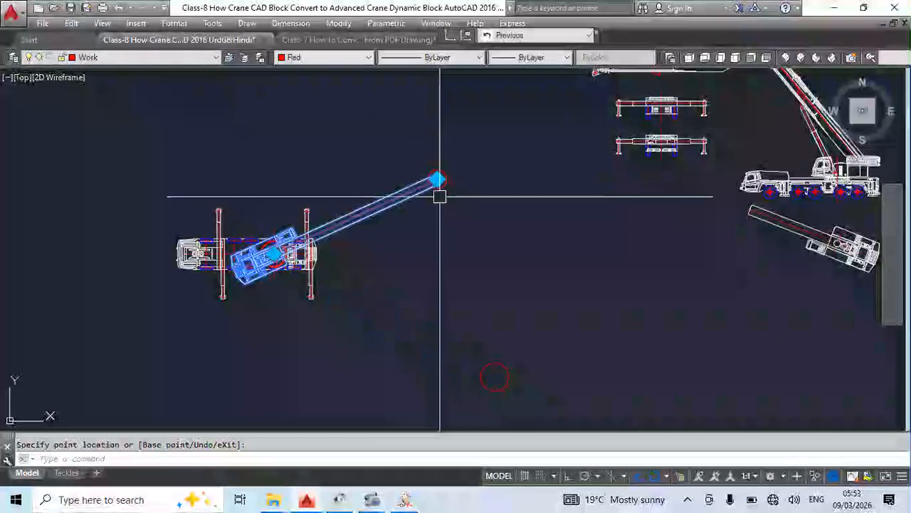
# - Retract and swing the boom by its tip grip to a steeper position above the carrier, and swing it back to a shallower angle
pyautogui.click(437, 180)
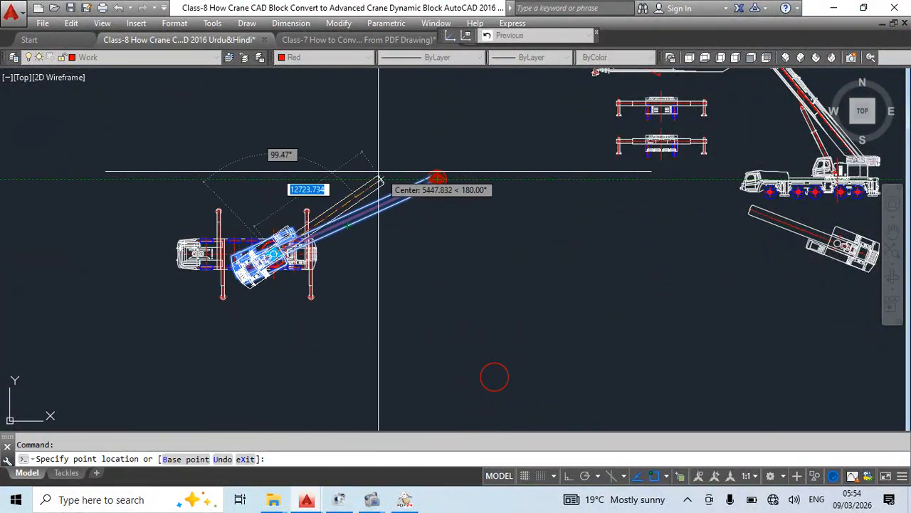
pyautogui.click(347, 158)
pyautogui.moveTo(326, 263); pyautogui.dragTo(383, 263, button='middle')
pyautogui.scroll(2, 409, 151)
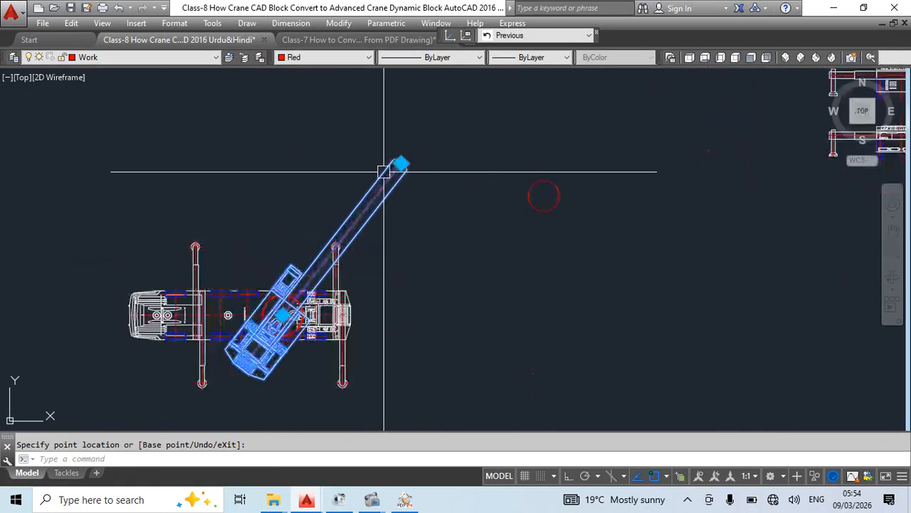
pyautogui.moveTo(405, 173); pyautogui.dragTo(413, 146, button='middle')
pyautogui.click(410, 138)
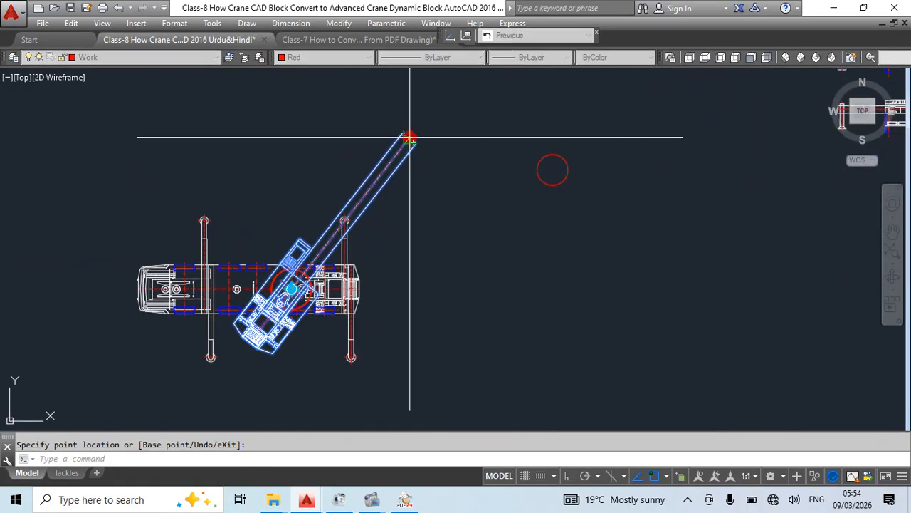
pyautogui.click(463, 248)
pyautogui.moveTo(451, 303); pyautogui.dragTo(442, 252, button='middle')
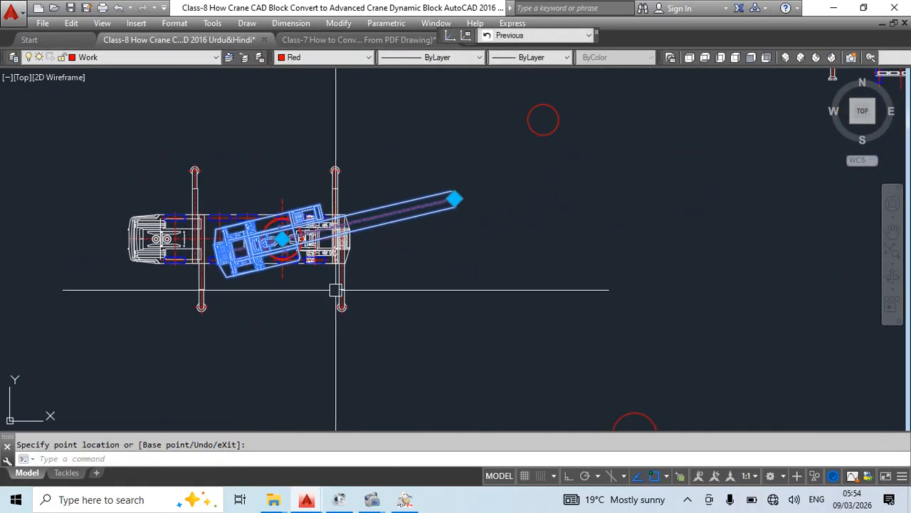
# - Displace the polar parameter's base-point grip and test the boom swing, repositioning the displaced grip at the small circle's centre on the slew assembly
pyautogui.click(283, 238)
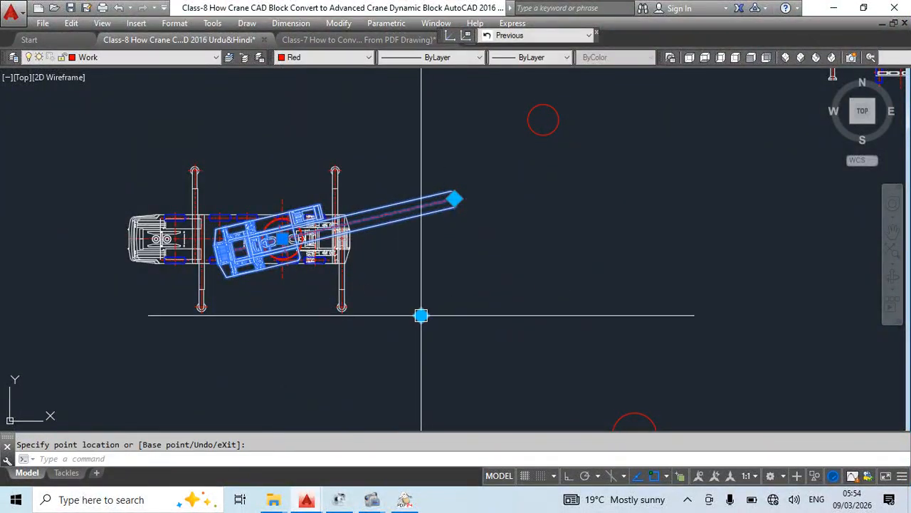
pyautogui.click(557, 283)
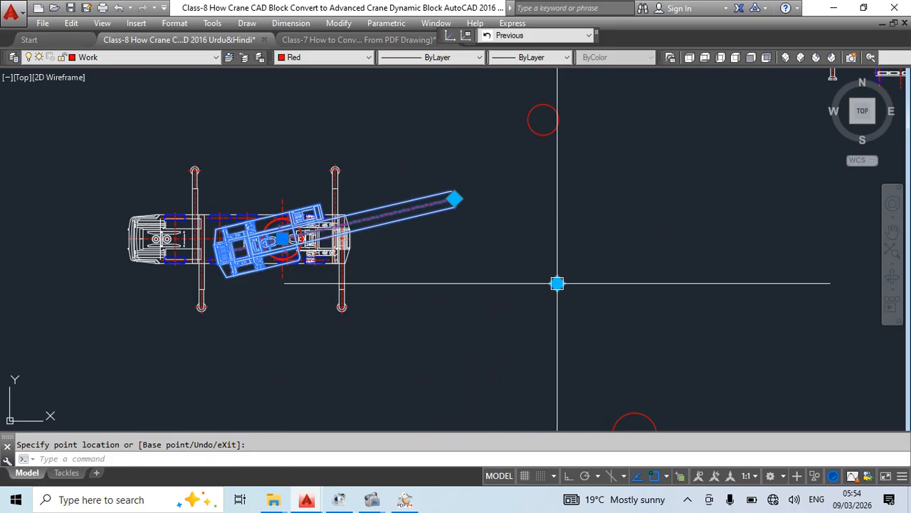
pyautogui.click(454, 199)
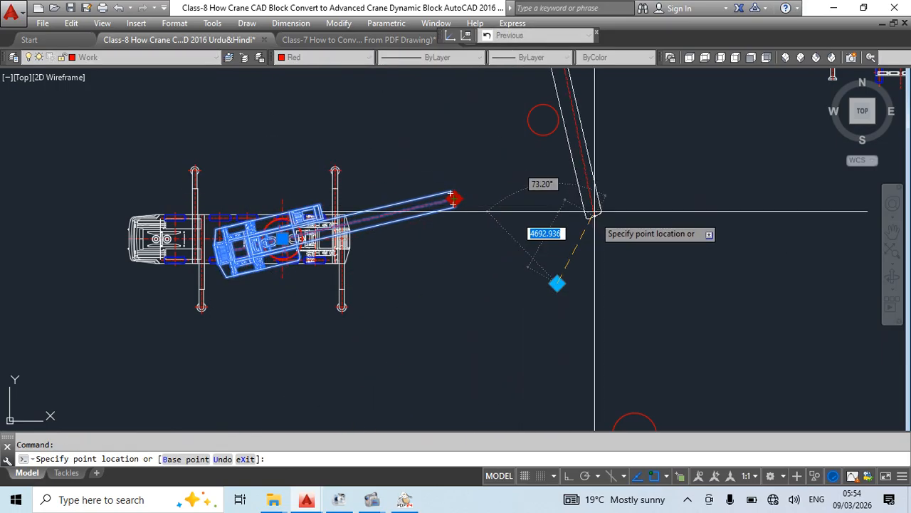
pyautogui.click(459, 228)
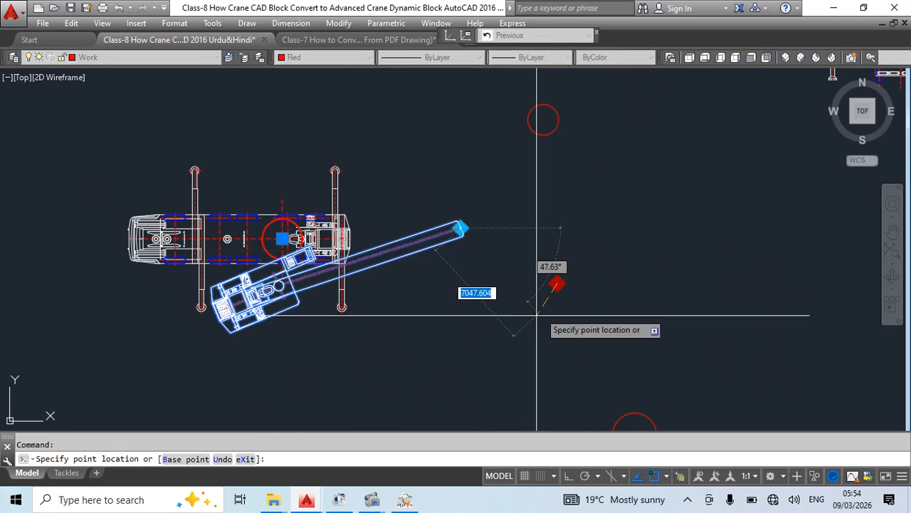
pyautogui.scroll(5, 280, 283)
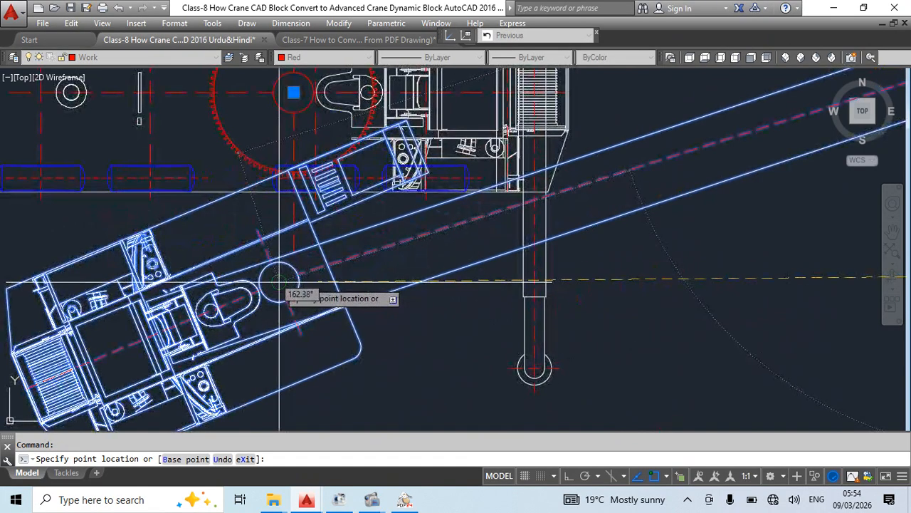
pyautogui.scroll(-5, 293, 295)
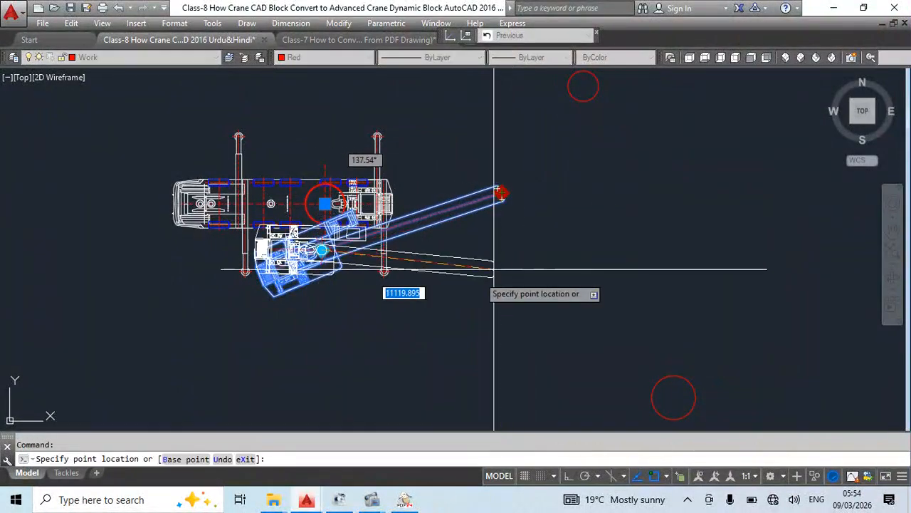
pyautogui.click(504, 201)
pyautogui.press('Escape')
# - Move the carrier block by its insertion grip to a clear area away from the slew assembly
pyautogui.click(332, 178)
pyautogui.click(325, 204)
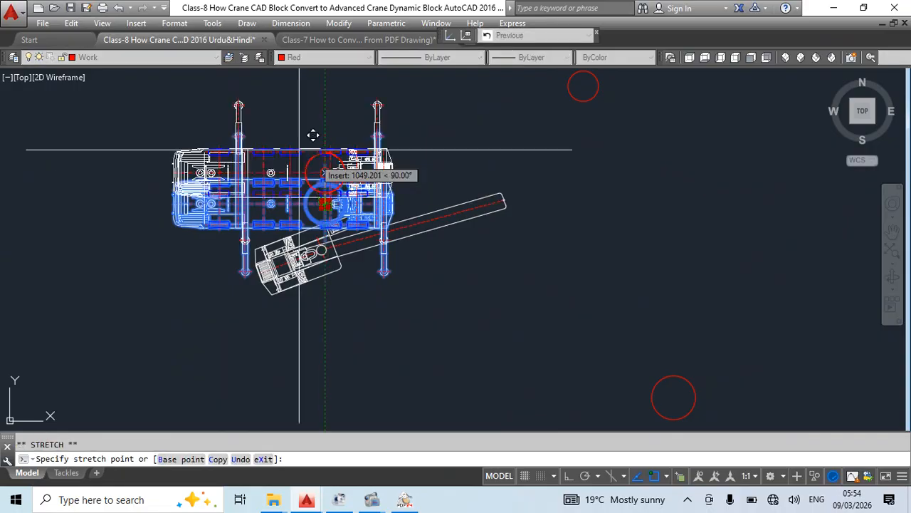
pyautogui.click(259, 127)
pyautogui.moveTo(303, 163); pyautogui.dragTo(375, 217, button='middle')
pyautogui.click(331, 181)
pyautogui.click(182, 267)
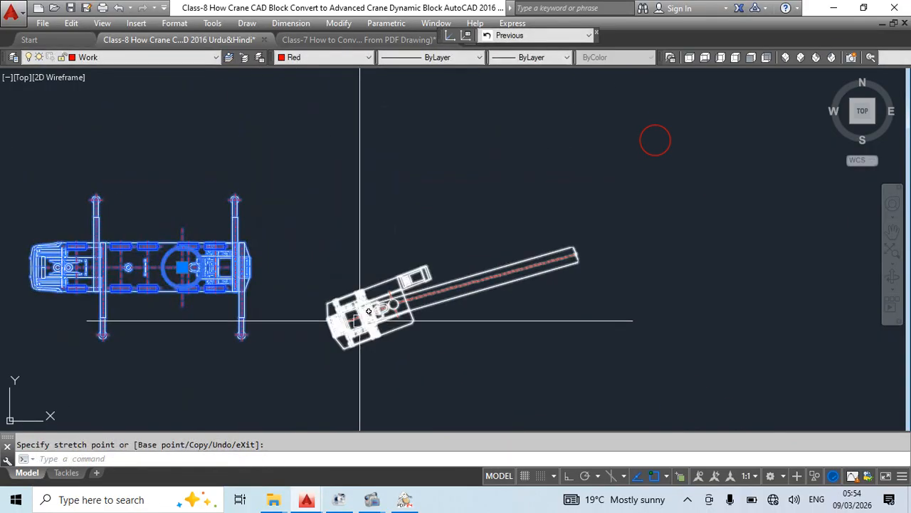
# - Move the slew assembly by its insertion grip and try swinging the boom with the polar base-point grip placed on the insertion point
pyautogui.click(393, 304)
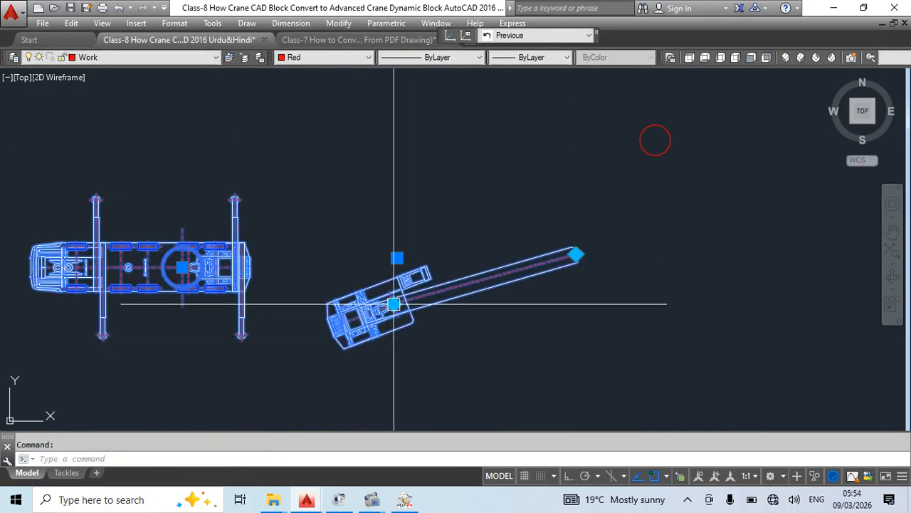
pyautogui.click(397, 258)
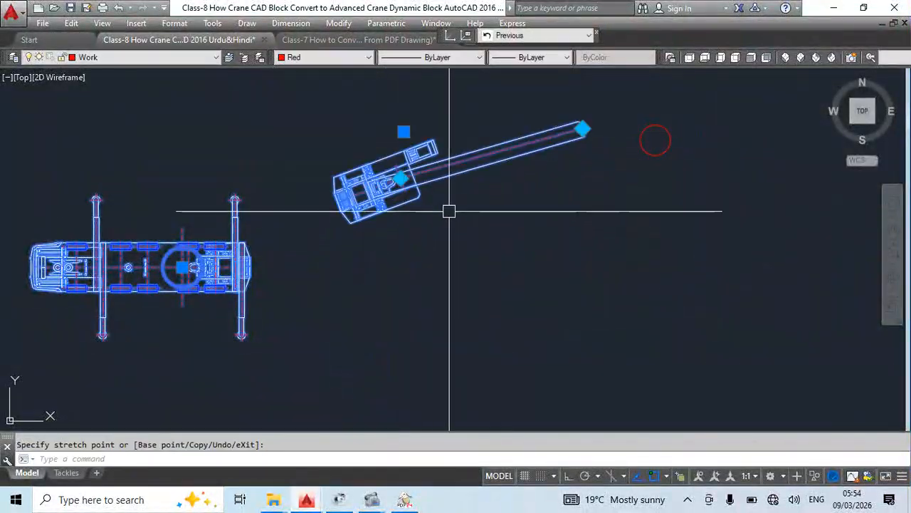
pyautogui.moveTo(444, 208); pyautogui.dragTo(387, 268, button='middle')
pyautogui.click(343, 240)
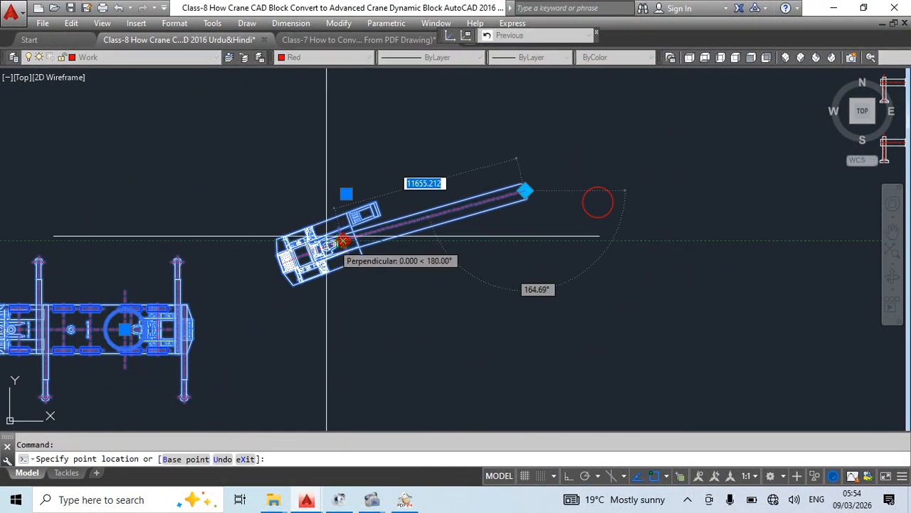
pyautogui.click(347, 193)
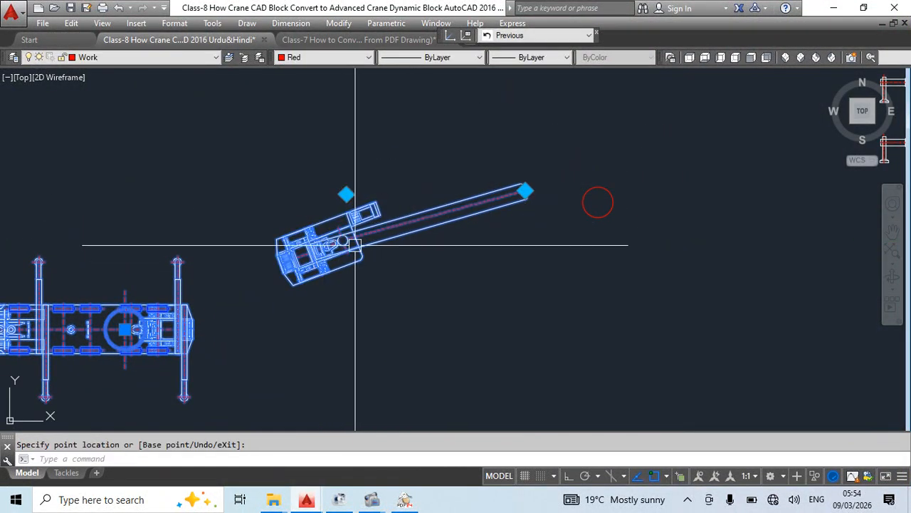
pyautogui.click(525, 191)
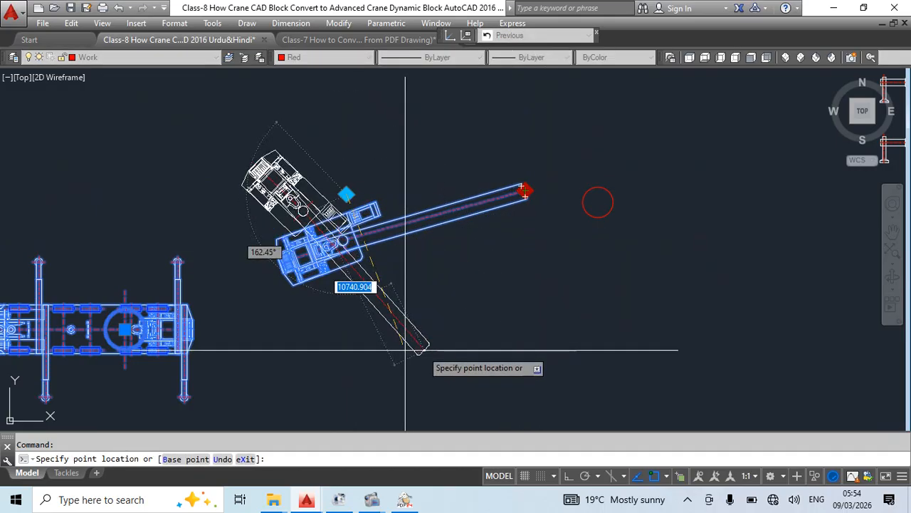
pyautogui.press('Escape')
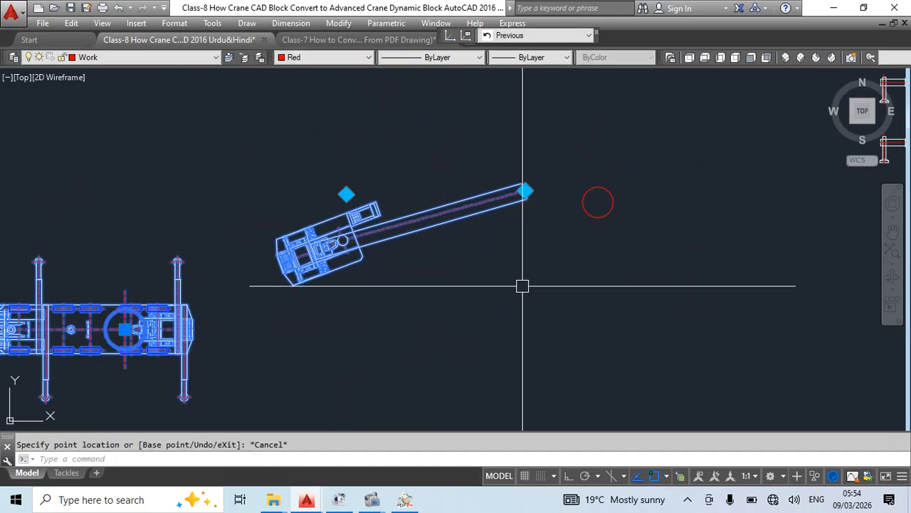
# - Undo all the grip edits and the block closing to return to the SAC2500S Carbody Slew block definition
pyautogui.hotkey('ctrl', 'z')
pyautogui.hotkey('ctrl', 'z')
pyautogui.hotkey('ctrl', 'z')
pyautogui.hotkey('ctrl', 'z')
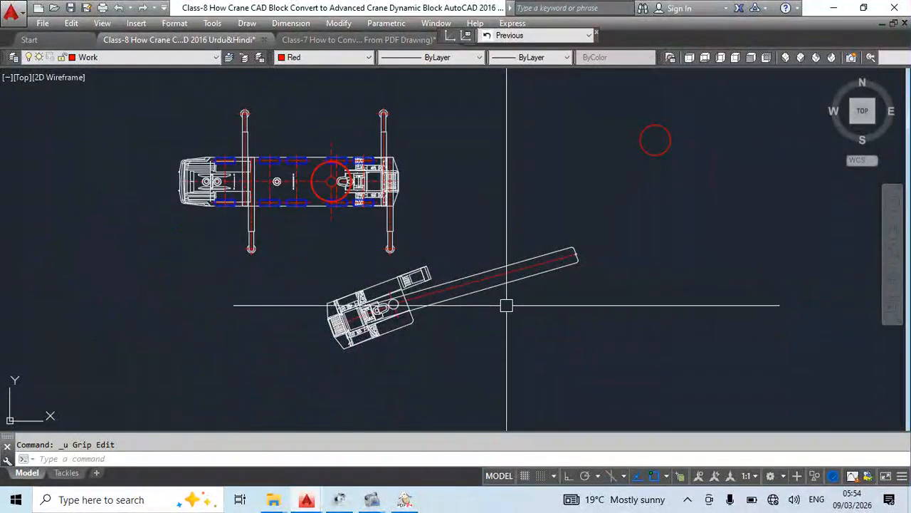
pyautogui.hotkey('ctrl', 'z')
pyautogui.hotkey('ctrl', 'z')
pyautogui.hotkey('ctrl', 'z')
pyautogui.hotkey('ctrl', 'z')
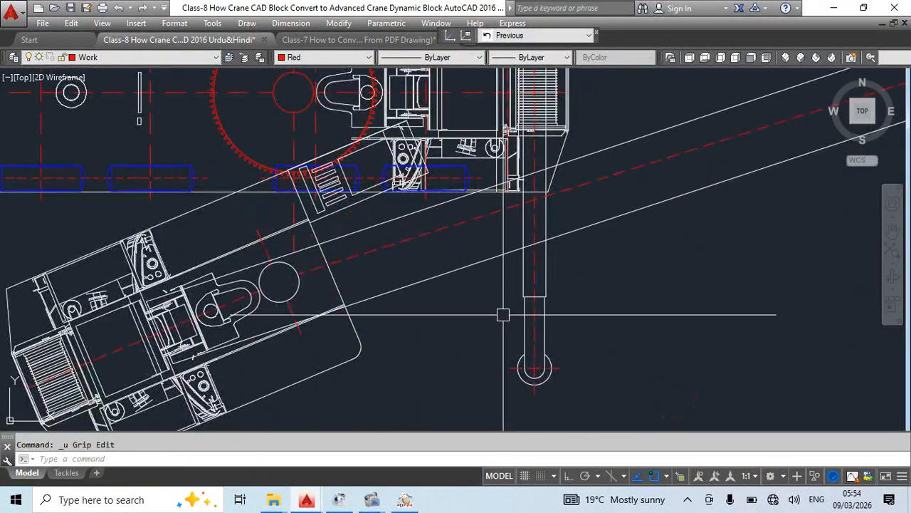
pyautogui.hotkey('ctrl', 'z')
pyautogui.hotkey('ctrl', 'z')
pyautogui.hotkey('ctrl', 'z')
pyautogui.hotkey('ctrl', 'z')
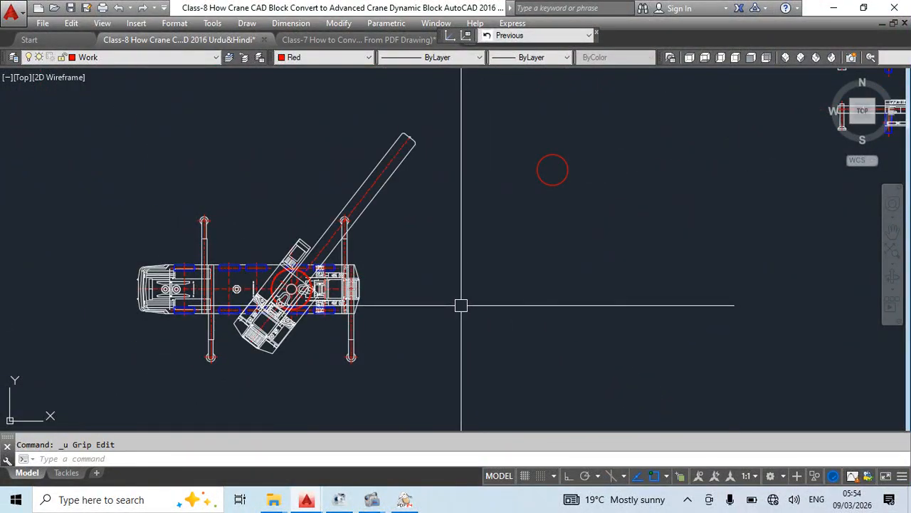
pyautogui.hotkey('ctrl', 'z')
pyautogui.hotkey('ctrl', 'z')
pyautogui.hotkey('ctrl', 'z')
pyautogui.hotkey('ctrl', 'z')
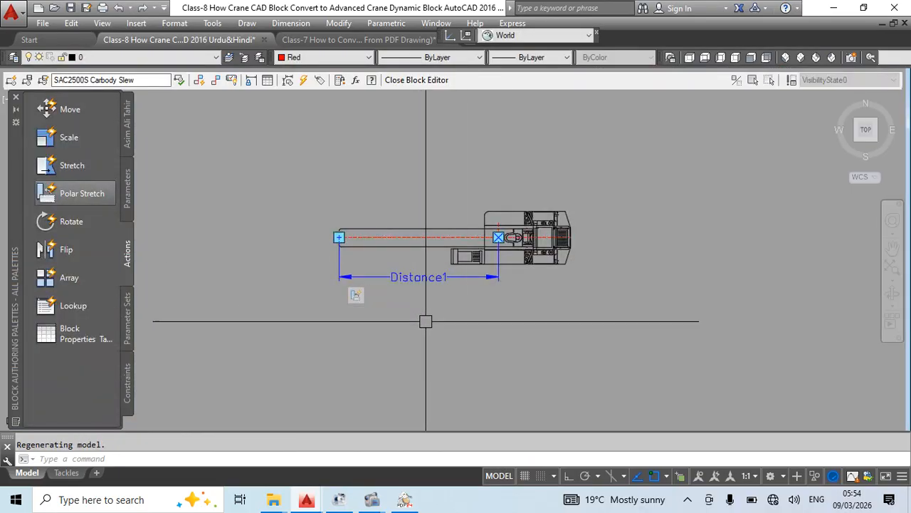
# - Set the grip display of the Distance1 polar parameter to 0 and close the Block Editor with the changes saved
pyautogui.click(431, 278)
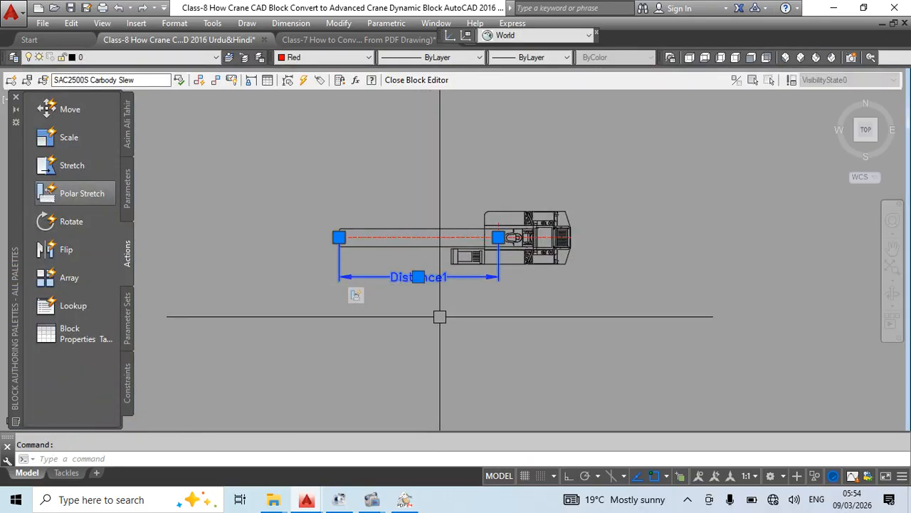
pyautogui.rightClick(454, 277)
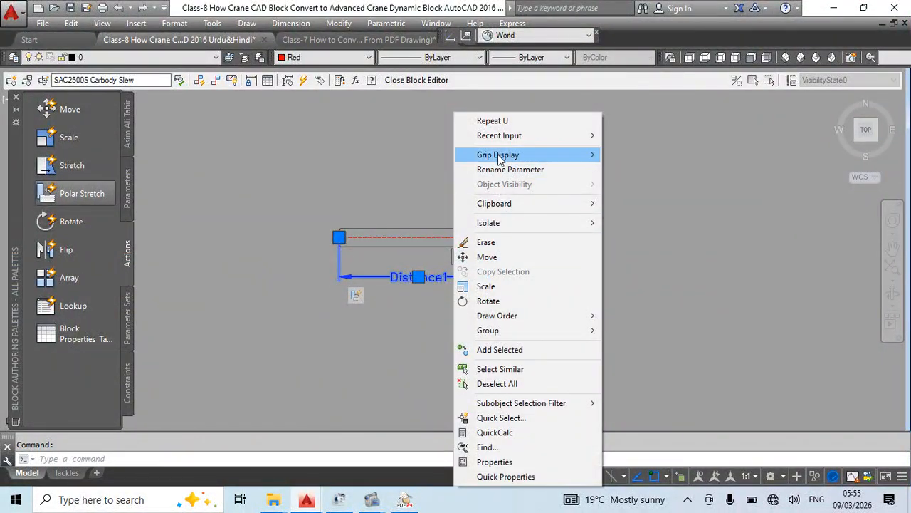
pyautogui.moveTo(500, 158)
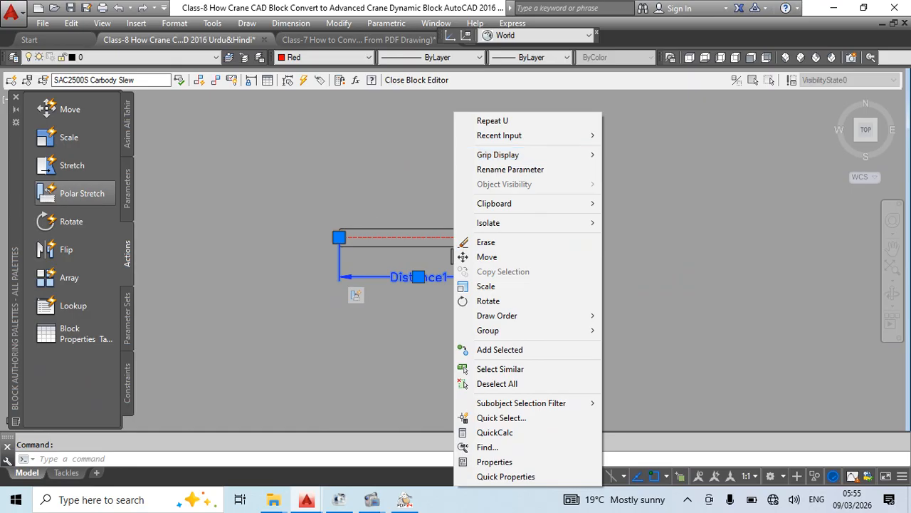
pyautogui.click(324, 211)
pyautogui.click(328, 218)
pyautogui.scroll(5, 342, 238)
pyautogui.scroll(-4, 330, 236)
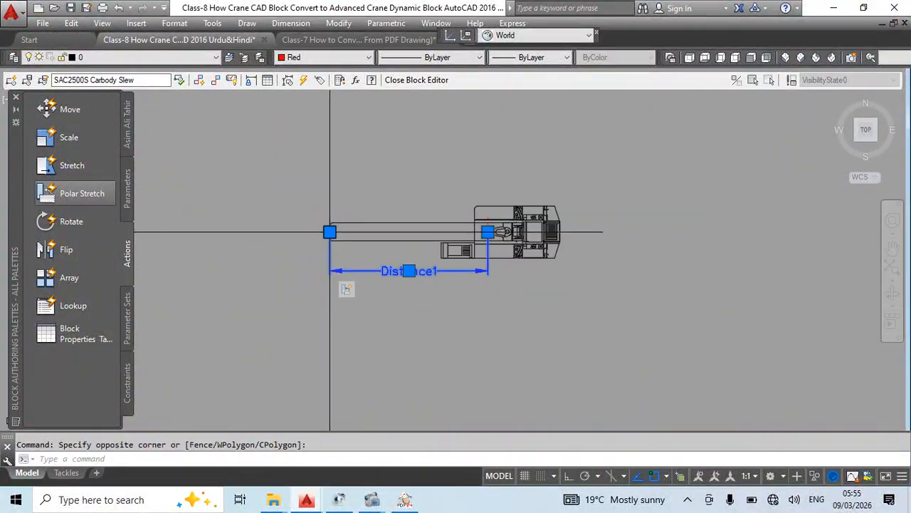
pyautogui.rightClick(430, 274)
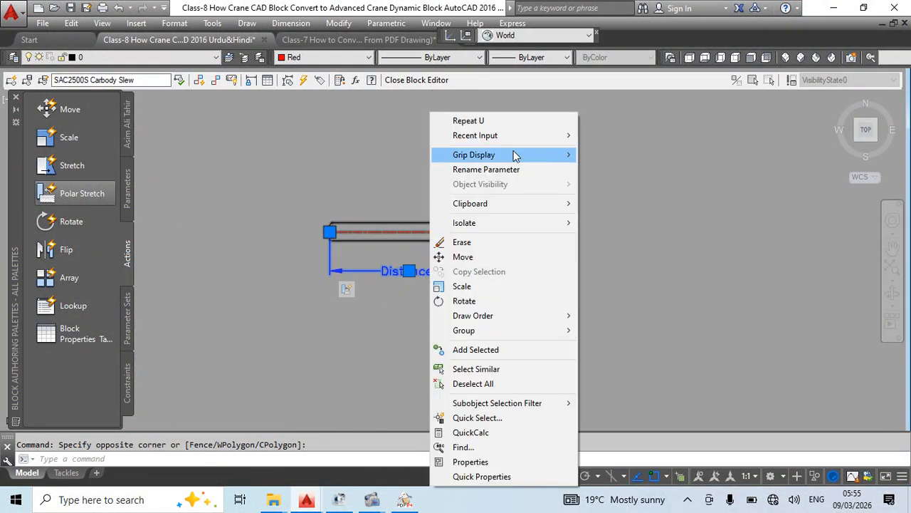
pyautogui.click(595, 152)
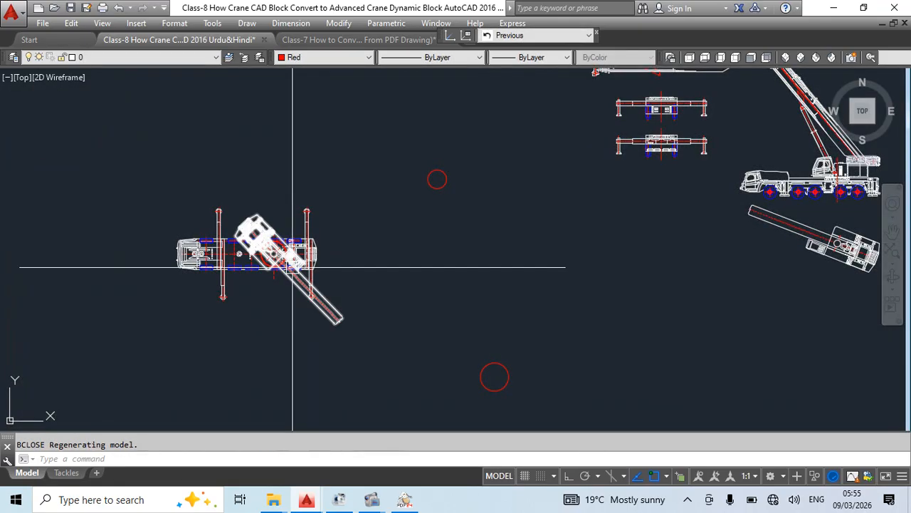
# - Move the slew assembly block by its insertion grip from the carrier to the empty area above it
pyautogui.click(281, 254)
pyautogui.click(281, 252)
pyautogui.click(294, 169)
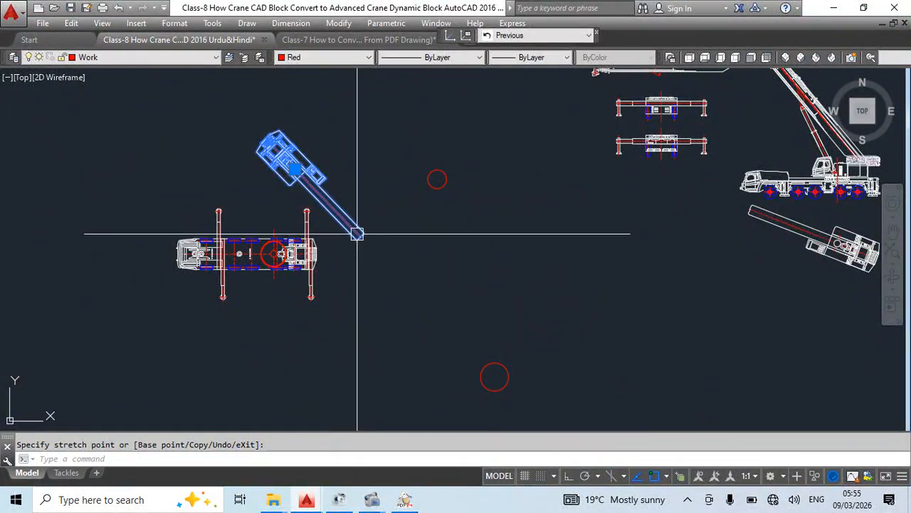
# - Reopen the slew assembly block in the Block Editor and set the Distance1 polar parameter's grip display to 1
pyautogui.doubleClick(295, 167)
pyautogui.click(429, 339)
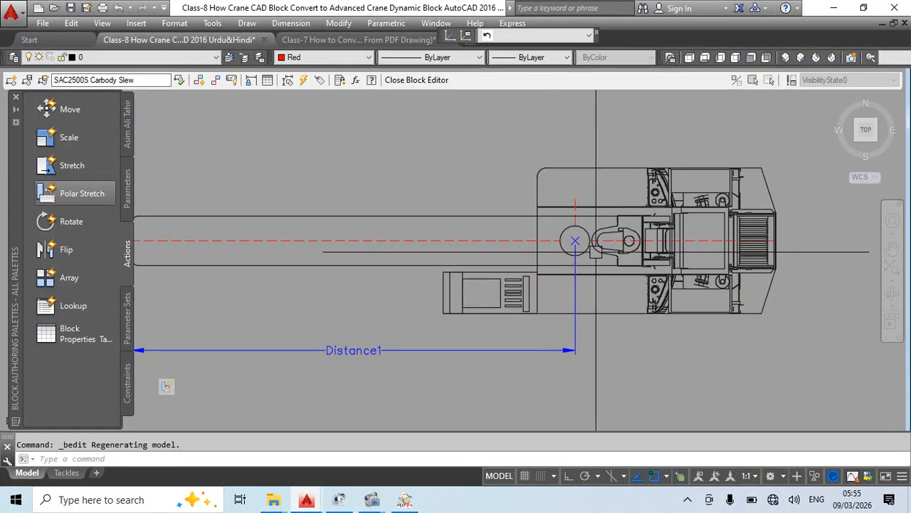
pyautogui.rightClick(496, 360)
pyautogui.moveTo(545, 152)
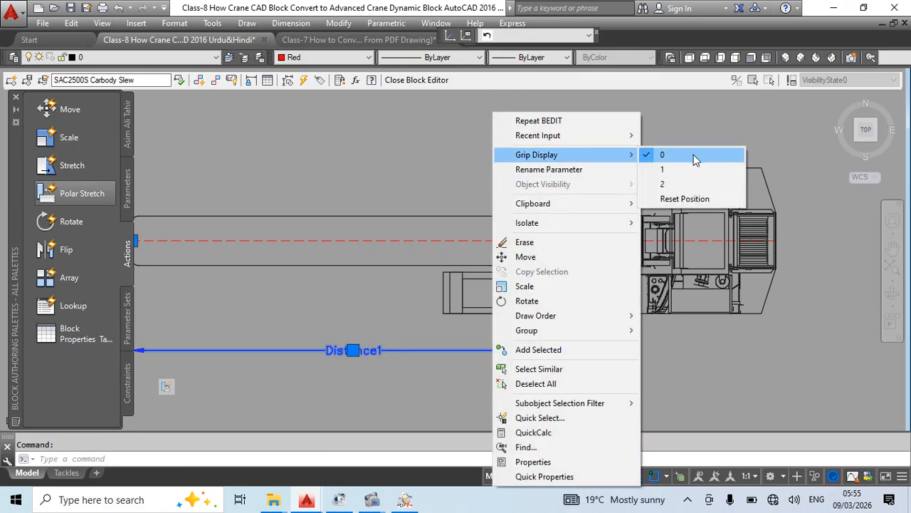
pyautogui.click(655, 170)
pyautogui.scroll(-3, 648, 171)
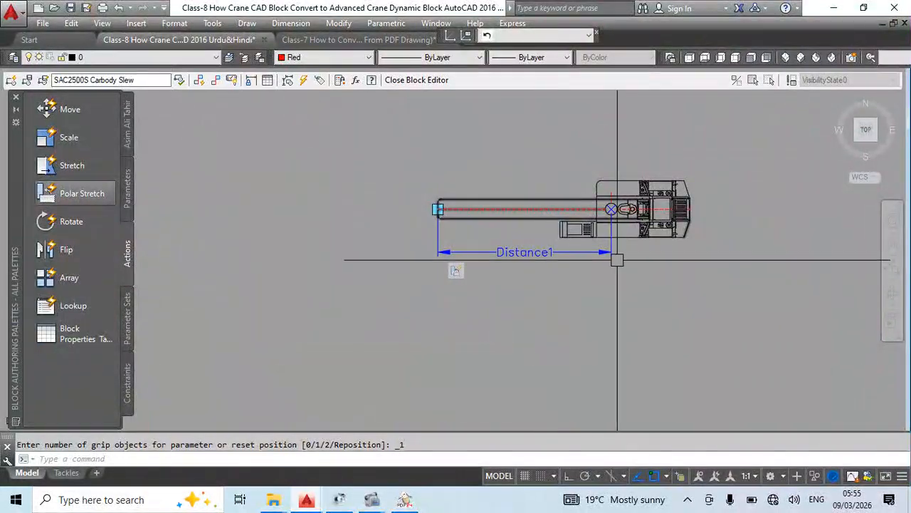
pyautogui.scroll(2, 594, 203)
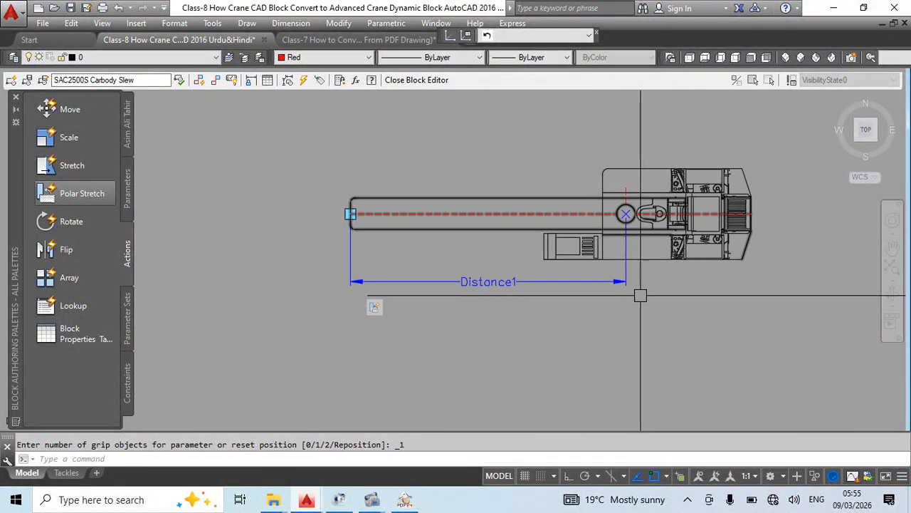
# - Close the Block Editor and move the slew assembly block by its insertion grip to a clear spot above the carrier
pyautogui.moveTo(600, 310); pyautogui.dragTo(519, 330, button='middle')
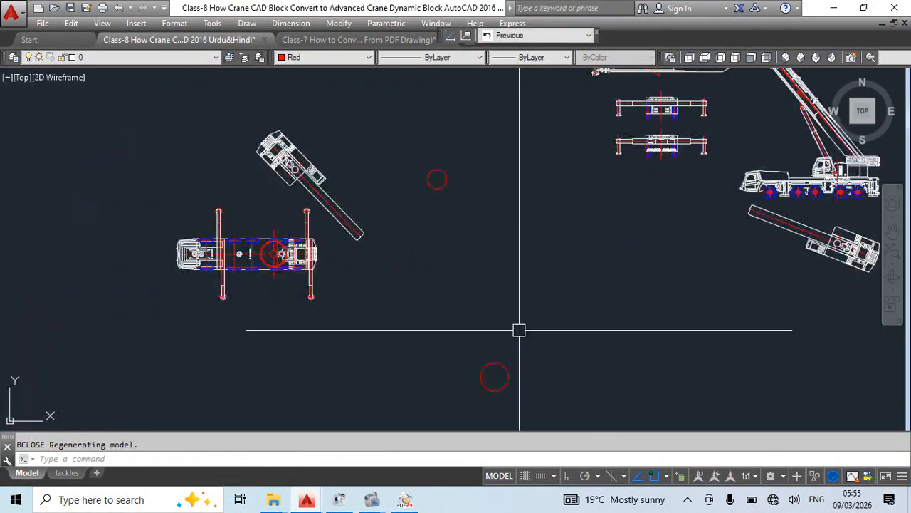
pyautogui.moveTo(313, 177); pyautogui.dragTo(338, 209, button='middle')
pyautogui.click(345, 215)
pyautogui.scroll(2, 333, 210)
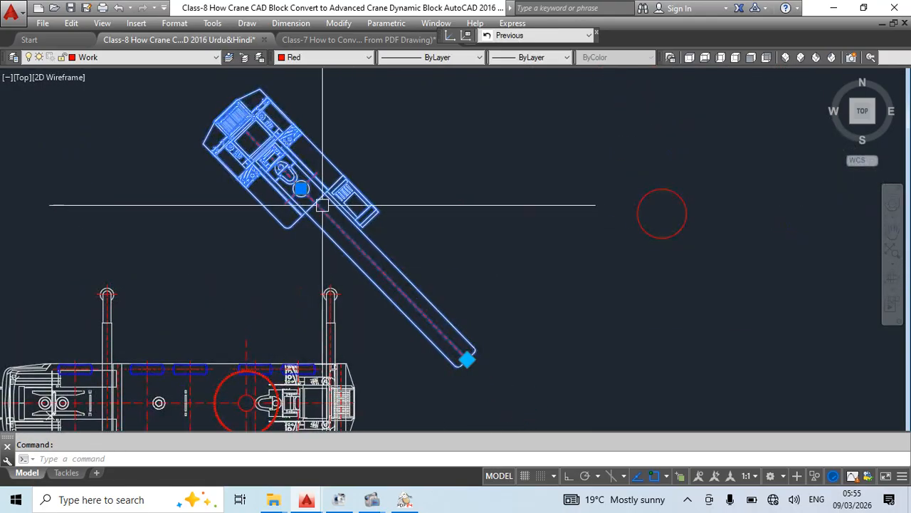
pyautogui.click(301, 187)
pyautogui.click(445, 171)
# - Test the tip grip by swinging and extending the boom, repositioning the block, and swinging the boom back to a short length
pyautogui.scroll(-2, 454, 221)
pyautogui.click(515, 267)
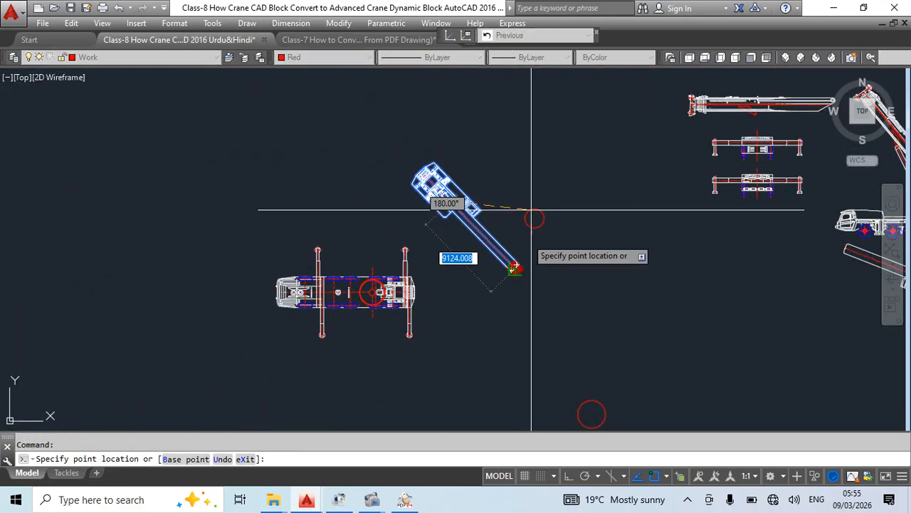
pyautogui.click(720, 385)
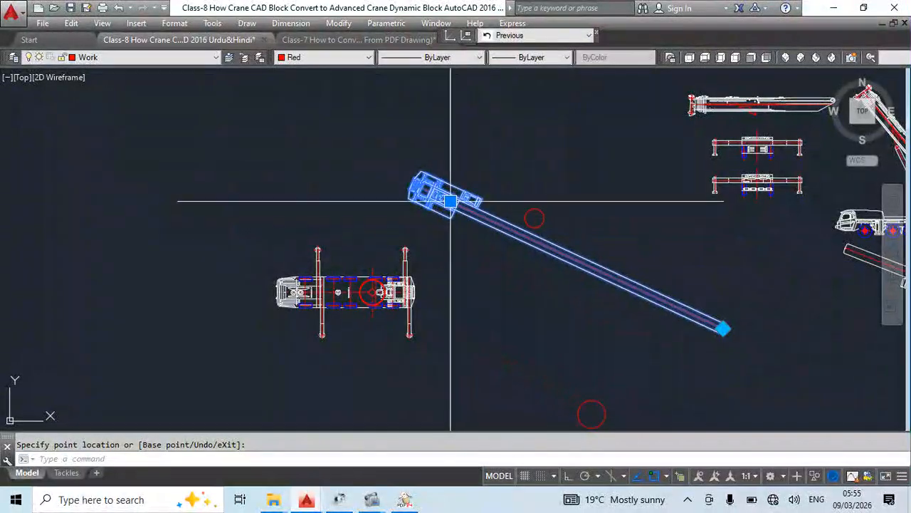
pyautogui.click(450, 201)
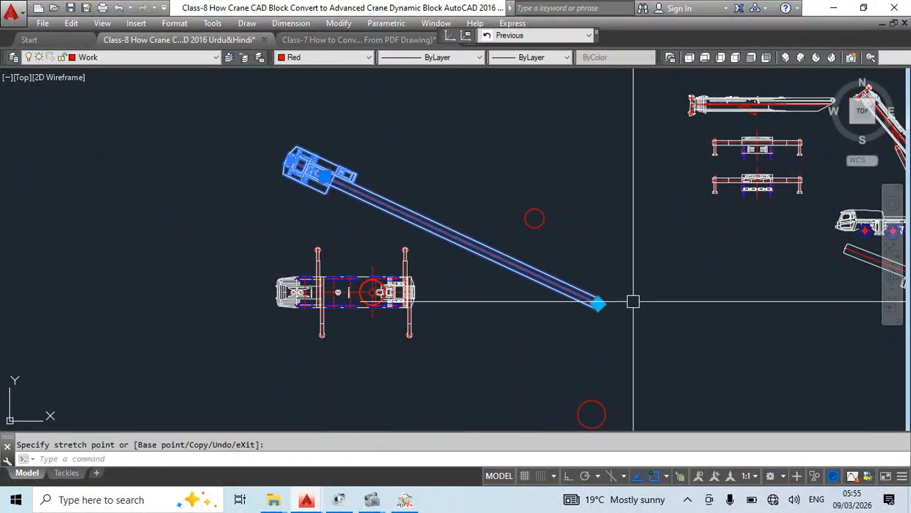
pyautogui.click(598, 304)
pyautogui.click(385, 149)
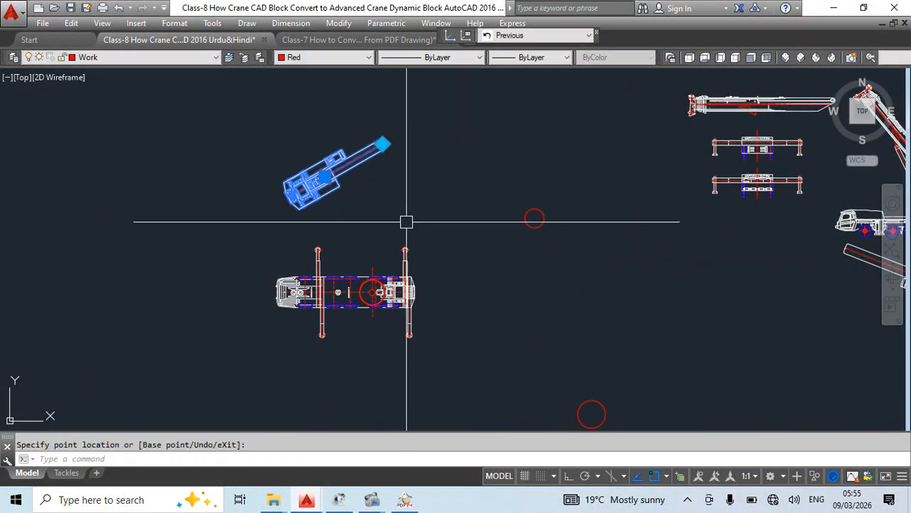
pyautogui.moveTo(662, 284); pyautogui.dragTo(384, 305, button='middle')
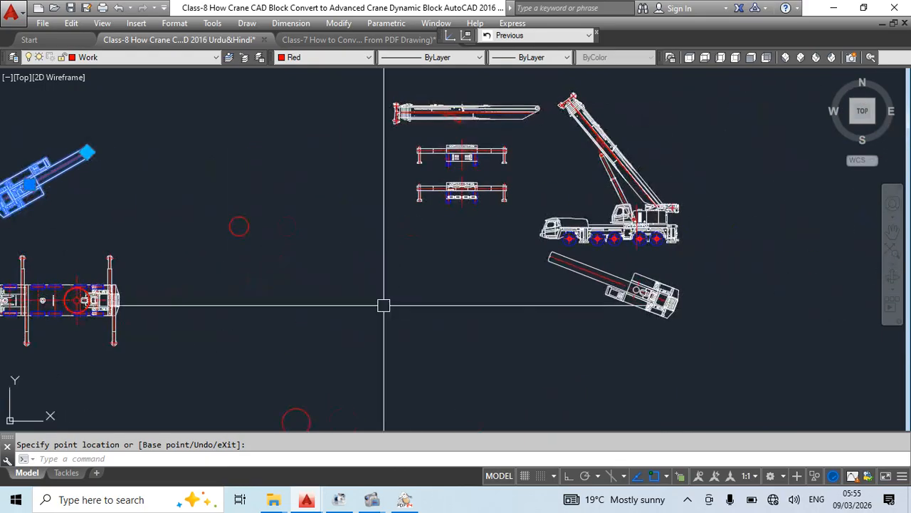
pyautogui.moveTo(106, 262)
pyautogui.mouseDown(button='middle')
pyautogui.moveTo(107, 295)
pyautogui.moveTo(247, 242)
pyautogui.mouseUp(button='middle')
pyautogui.scroll(-2, 443, 224)
pyautogui.click(343, 251)
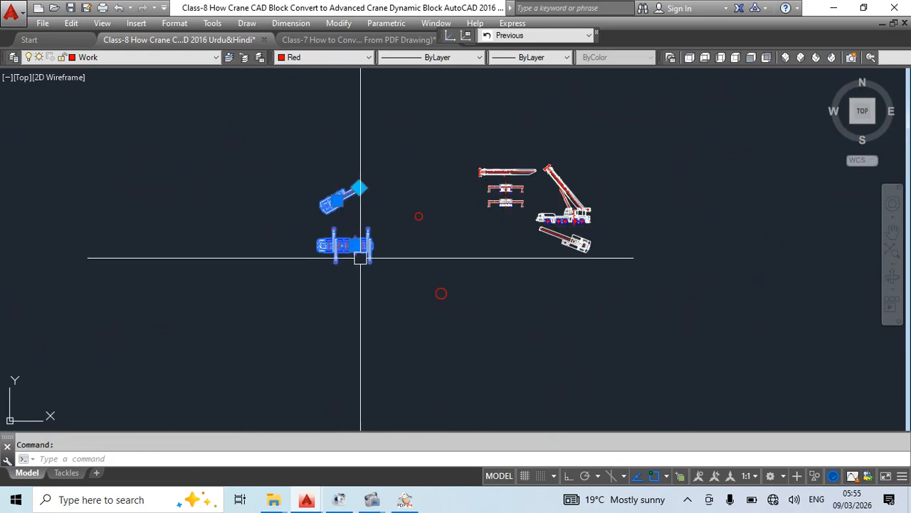
pyautogui.scroll(2, 374, 262)
pyautogui.click(343, 273)
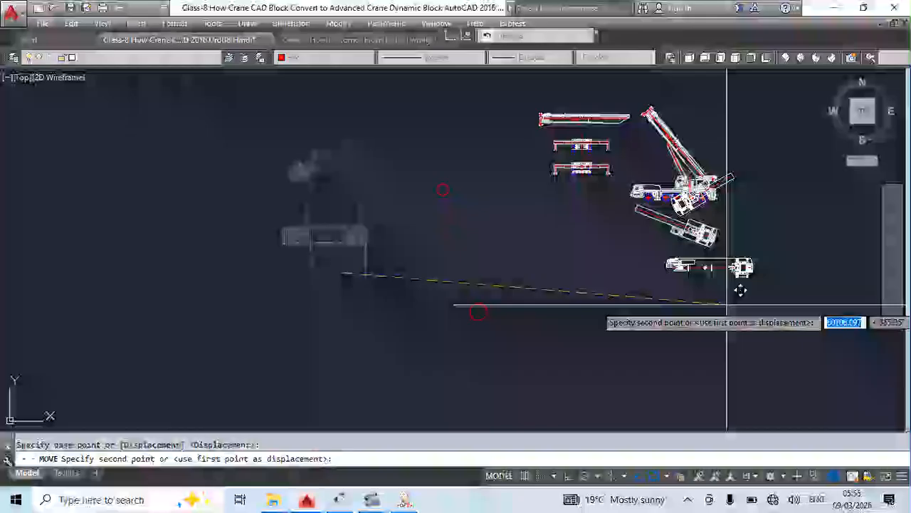
pyautogui.press('Escape')
pyautogui.press('Escape')
# - Move the top-view carrier block beneath the side-view crane and delete the old slew assembly block located between them
pyautogui.click(334, 235)
pyautogui.write('m')
pyautogui.press('space')
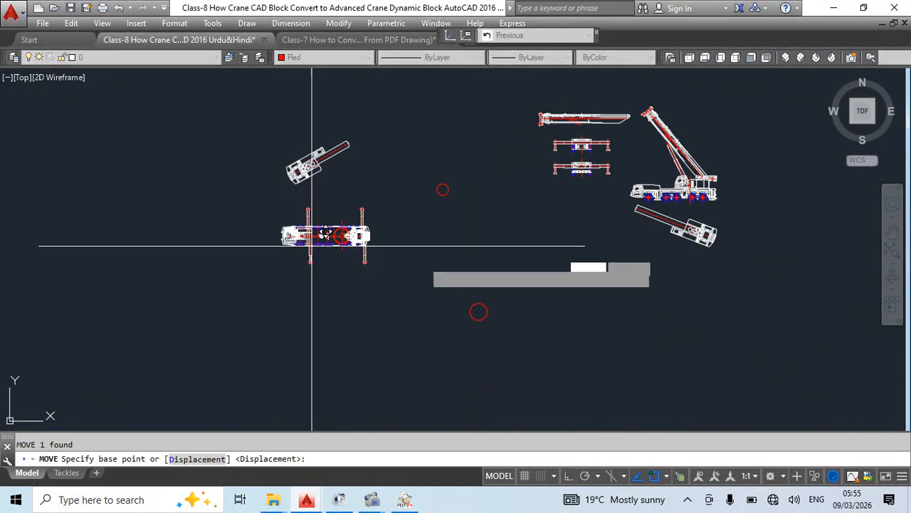
pyautogui.click(336, 242)
pyautogui.click(696, 285)
pyautogui.click(660, 222)
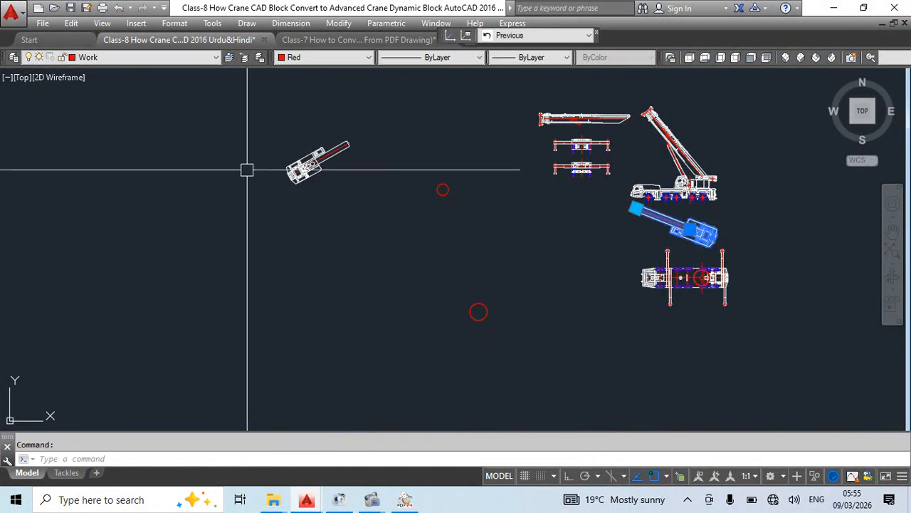
pyautogui.press('Delete')
# - Move the remaining slew assembly block far to the left of the other crane views
pyautogui.click(313, 167)
pyautogui.moveTo(348, 212)
pyautogui.mouseDown(button='middle')
pyautogui.moveTo(394, 254)
pyautogui.moveTo(488, 282)
pyautogui.mouseUp(button='middle')
pyautogui.write('m')
pyautogui.press('space')
pyautogui.click(489, 287)
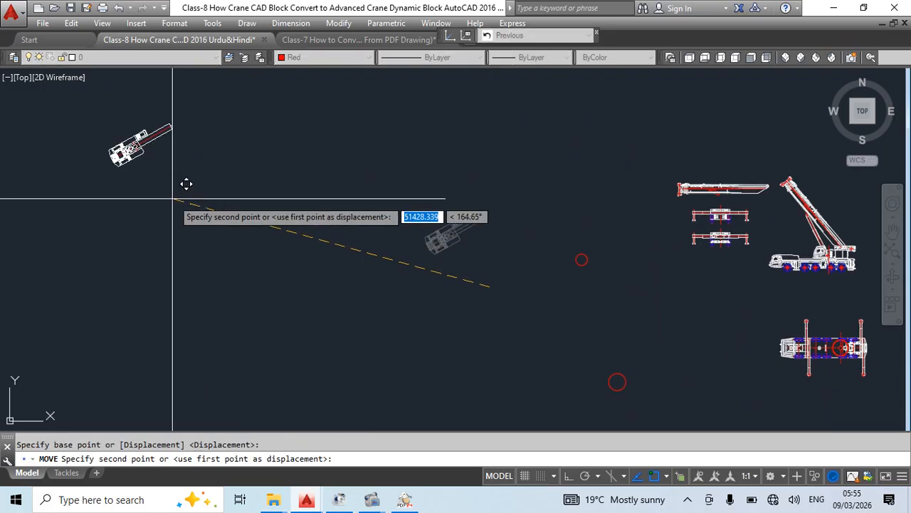
pyautogui.click(180, 200)
pyautogui.press('Escape')
# - Erase the two stray red circles beside the crane views
pyautogui.scroll(-2, 416, 186)
pyautogui.click(537, 223)
pyautogui.click(495, 254)
pyautogui.write('e')
pyautogui.click(558, 286)
pyautogui.click(497, 350)
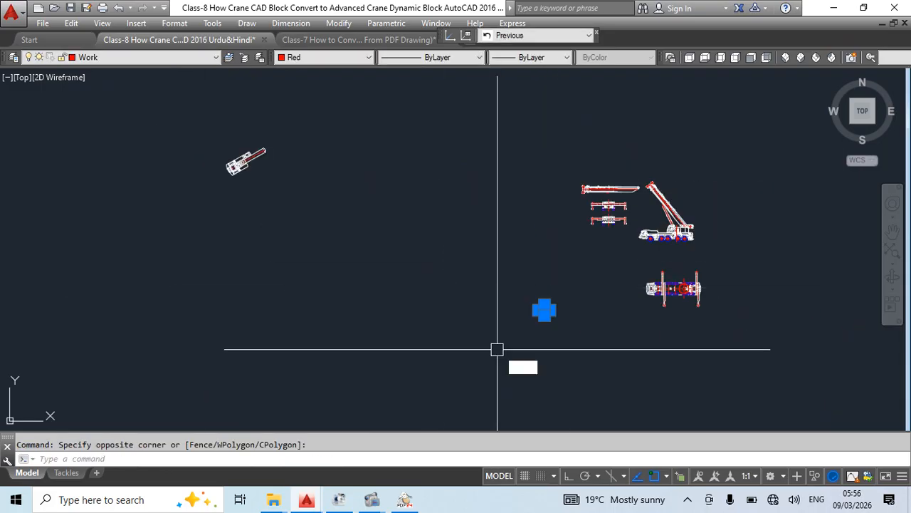
pyautogui.write('e')
pyautogui.press('space')
# - Examine the crane view blocks, especially the two outrigger views below the horizontal boom
pyautogui.scroll(3, 621, 191)
pyautogui.moveTo(570, 192); pyautogui.dragTo(456, 152, button='middle')
pyautogui.scroll(2, 474, 303)
pyautogui.moveTo(456, 227); pyautogui.dragTo(502, 270, button='middle')
pyautogui.moveTo(431, 267); pyautogui.dragTo(470, 317, button='middle')
pyautogui.scroll(-5, 430, 163)
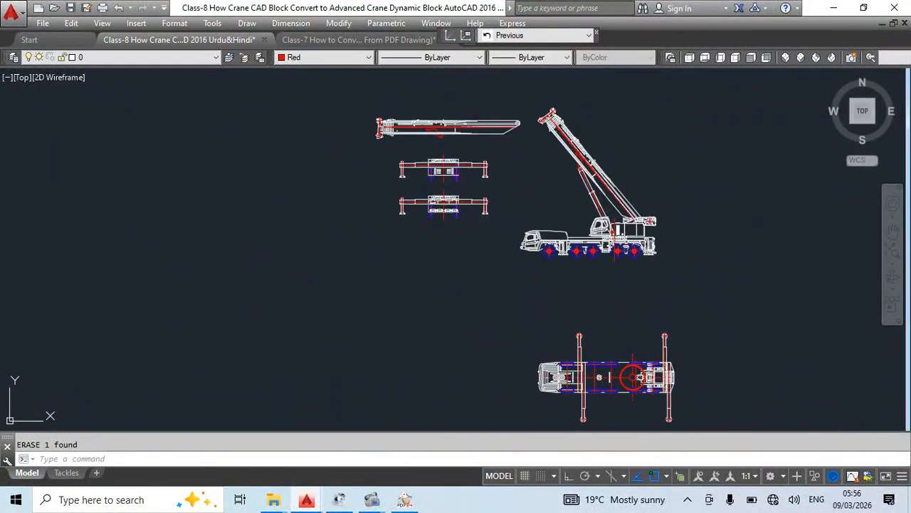
pyautogui.scroll(3, 455, 166)
pyautogui.click(430, 246)
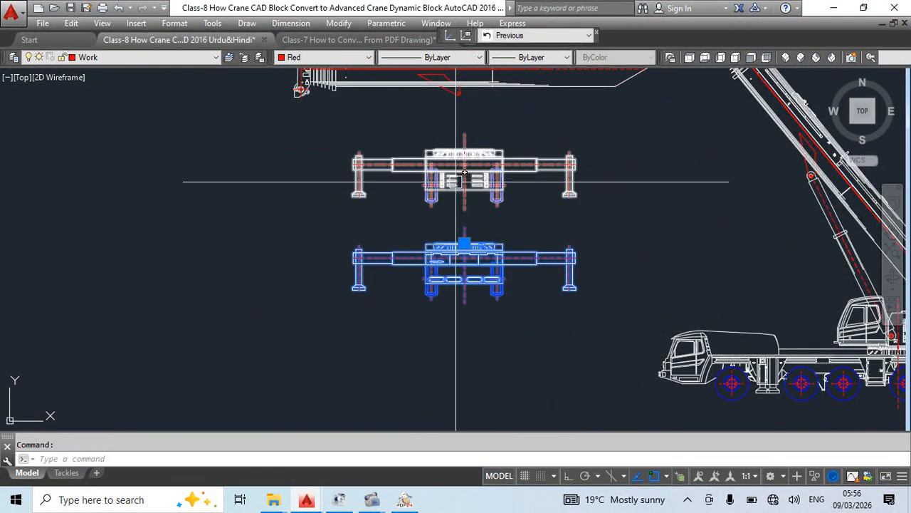
pyautogui.scroll(2, 509, 178)
pyautogui.scroll(-4, 507, 214)
pyautogui.scroll(-3, 475, 158)
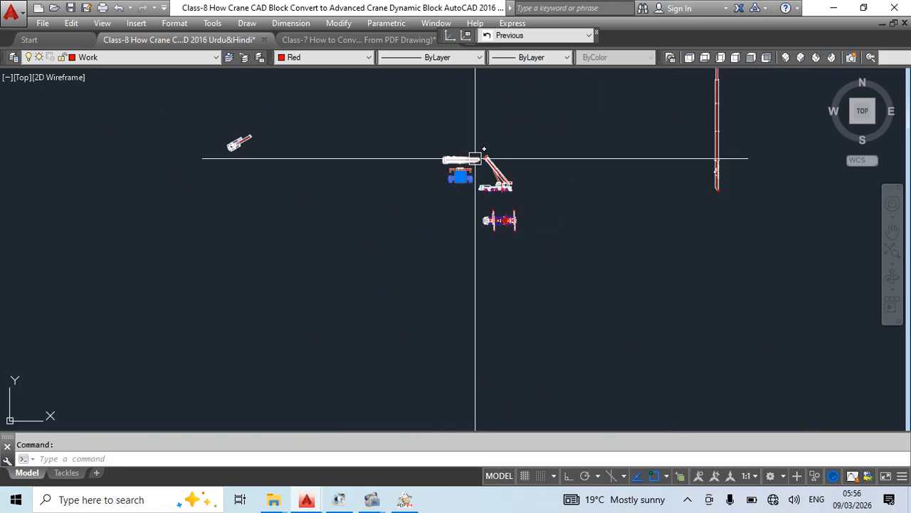
pyautogui.click(596, 92)
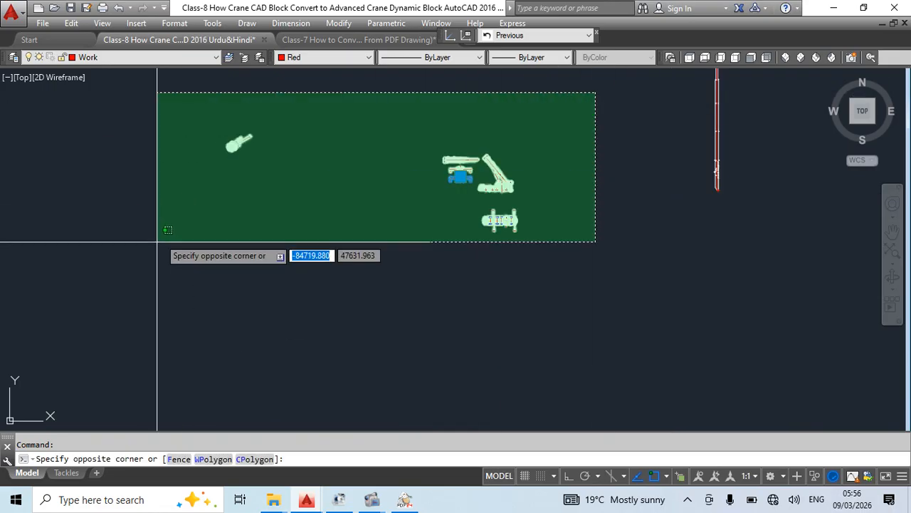
pyautogui.click(156, 256)
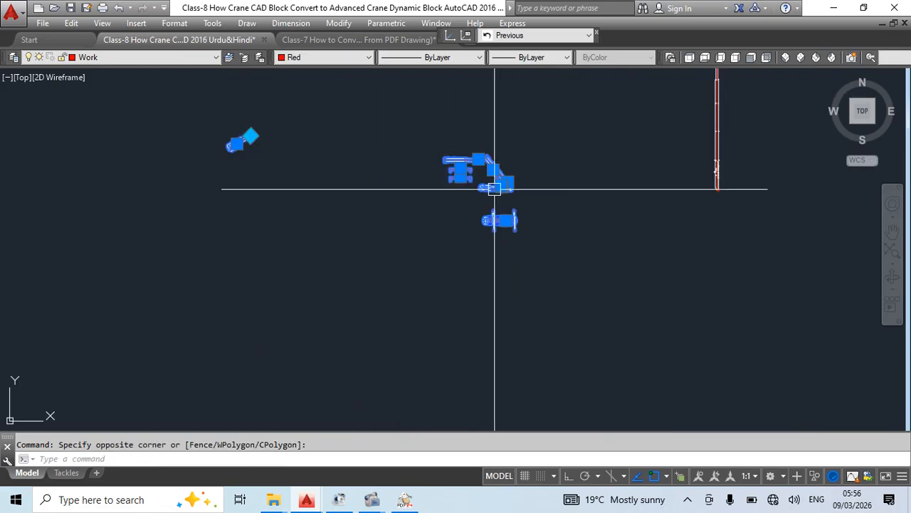
pyautogui.scroll(5, 430, 221)
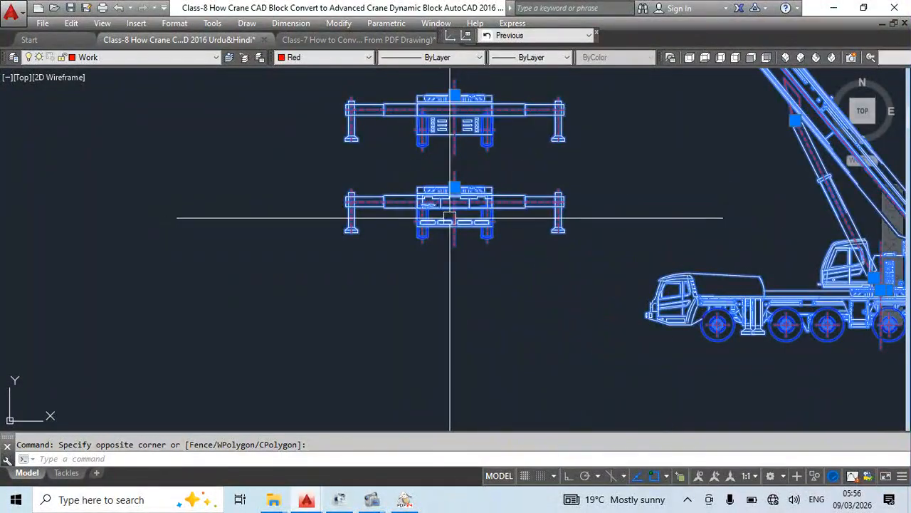
pyautogui.moveTo(435, 253); pyautogui.dragTo(481, 290, button='middle')
pyautogui.press('Escape')
pyautogui.click(373, 109)
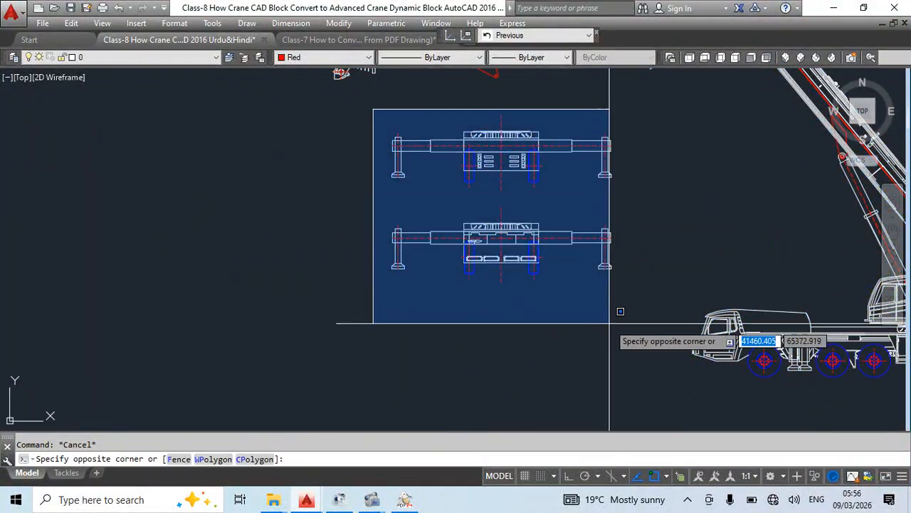
pyautogui.press('Escape')
pyautogui.scroll(4, 482, 258)
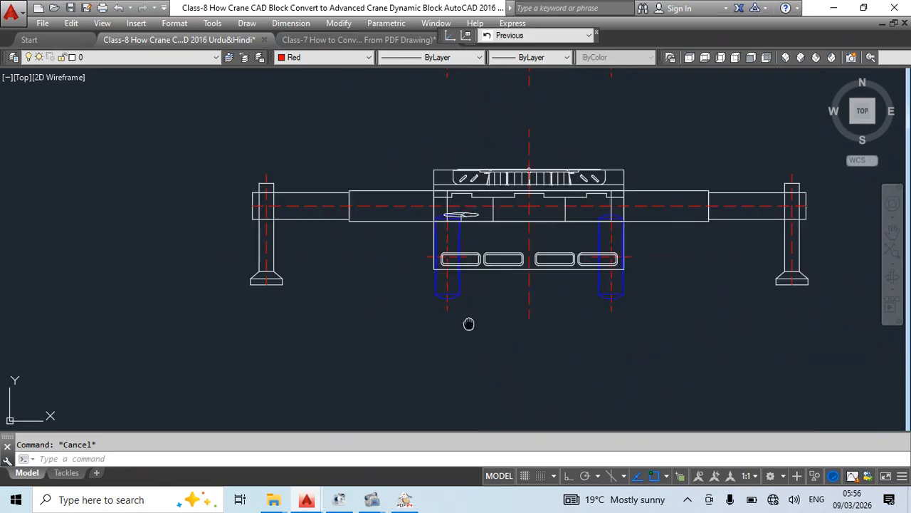
pyautogui.scroll(-6, 421, 192)
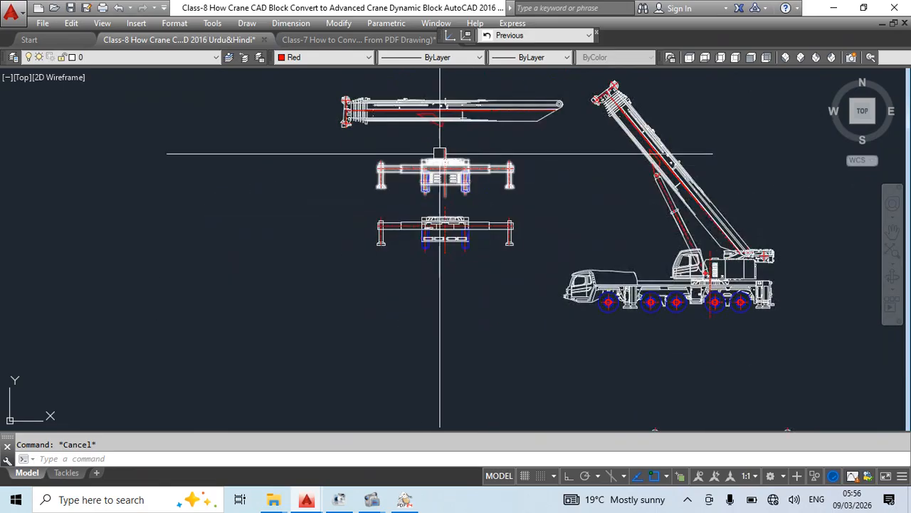
# - Copy the lower outrigger view block into the empty area to the left of the crane views
pyautogui.scroll(2, 425, 235)
pyautogui.click(423, 262)
pyautogui.moveTo(479, 336); pyautogui.dragTo(560, 325, button='middle')
pyautogui.write('co')
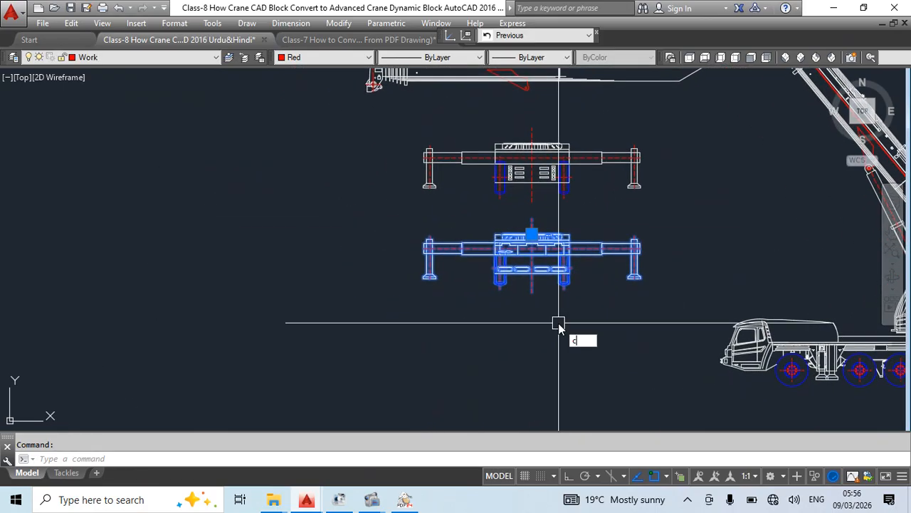
pyautogui.press('Return')
pyautogui.click(554, 258)
pyautogui.scroll(-4, 578, 224)
pyautogui.moveTo(443, 283); pyautogui.dragTo(736, 283, button='middle')
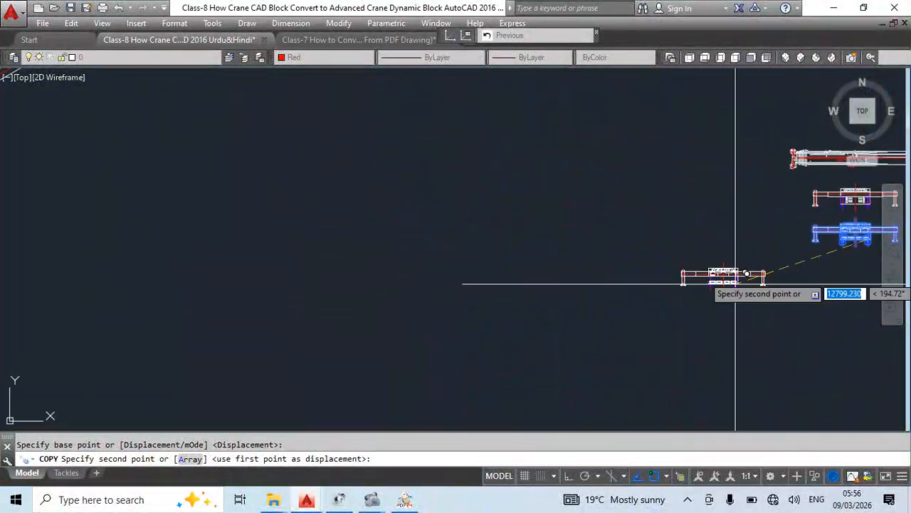
pyautogui.scroll(-4, 488, 242)
pyautogui.scroll(2, 412, 236)
pyautogui.click(434, 243)
pyautogui.press('Escape')
pyautogui.scroll(2, 378, 243)
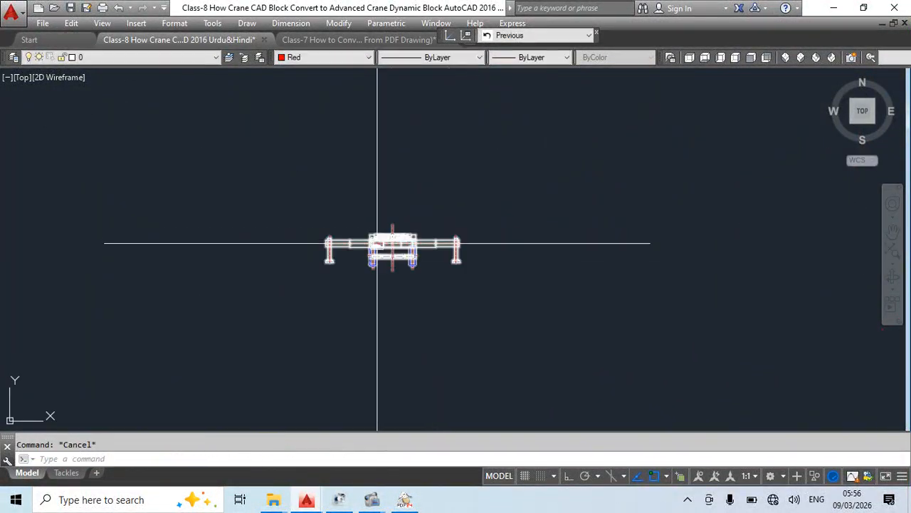
pyautogui.click(370, 243)
pyautogui.click(392, 235)
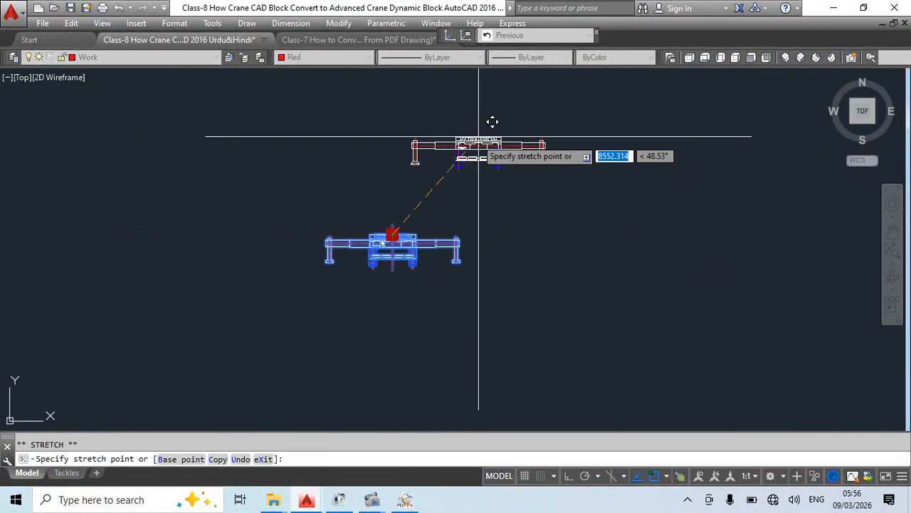
pyautogui.press('Escape')
pyautogui.press('Escape')
# - Close the Class-7 drawing without saving its changes and dock the UCS toolbar back above the drawing area
pyautogui.click(318, 40)
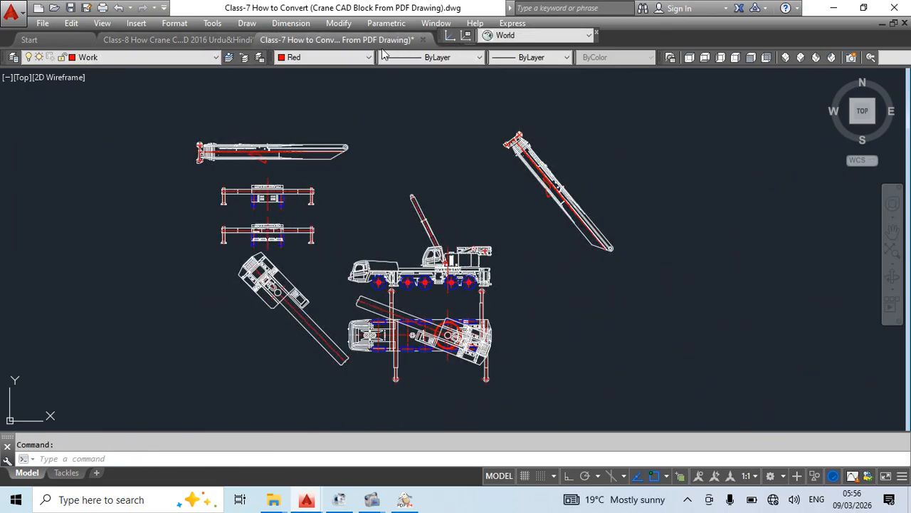
pyautogui.moveTo(440, 37); pyautogui.dragTo(460, 47)
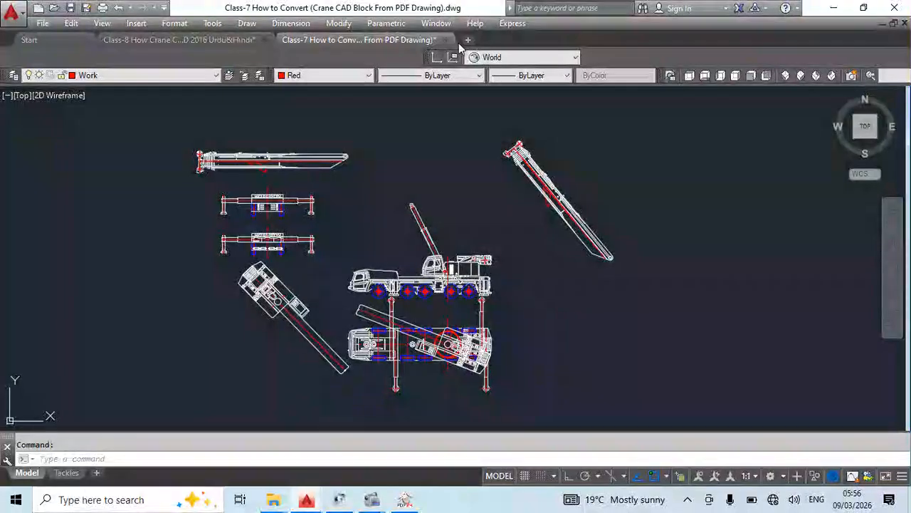
pyautogui.click(445, 40)
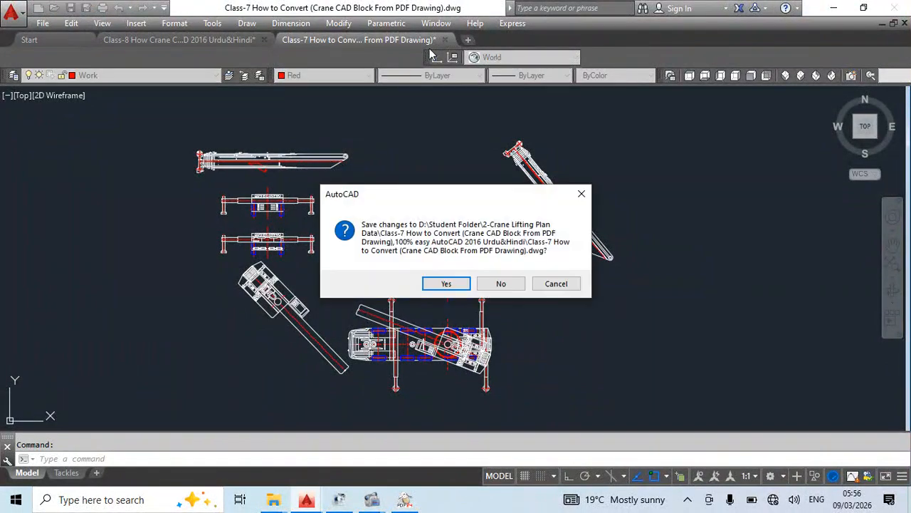
pyautogui.click(501, 283)
pyautogui.moveTo(427, 63); pyautogui.dragTo(426, 35)
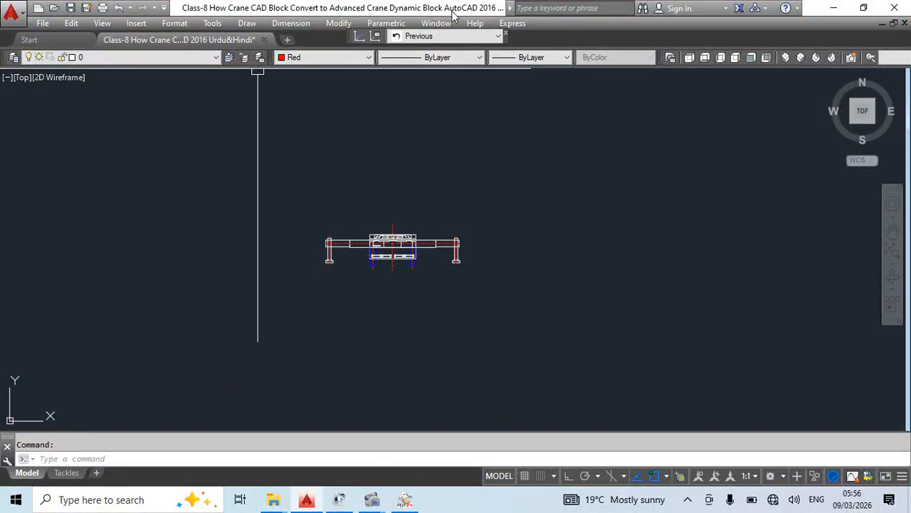
# - Open the copied SAC2500S Front View block in the Block Editor and centre its outriggers in view
pyautogui.click(351, 246)
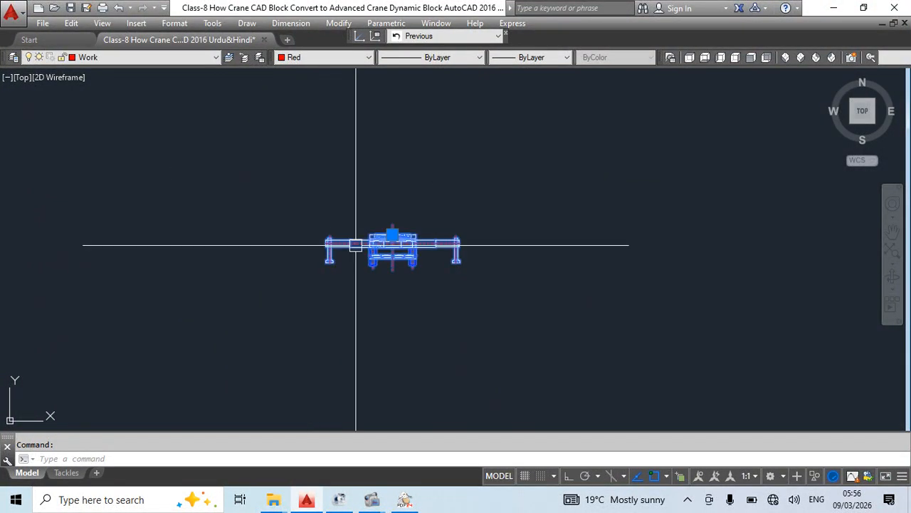
pyautogui.doubleClick(410, 257)
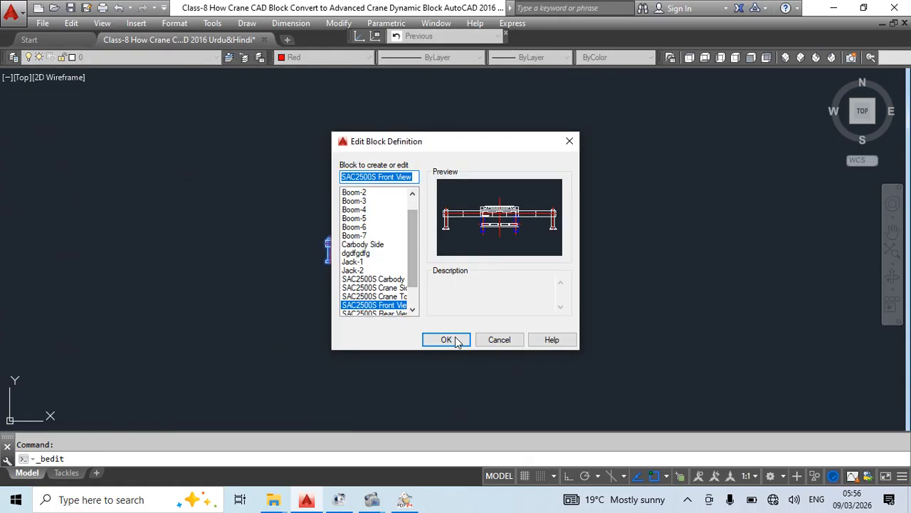
pyautogui.click(455, 340)
pyautogui.moveTo(482, 298); pyautogui.dragTo(447, 300, button='middle')
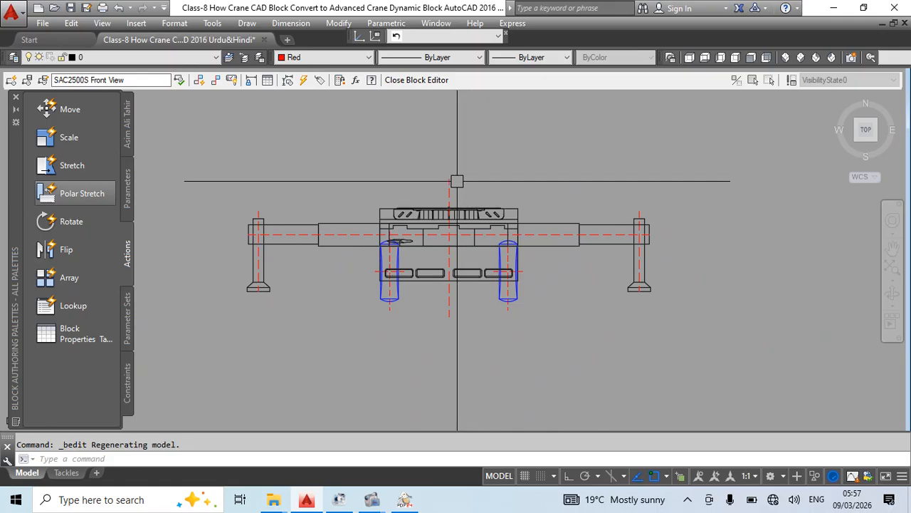
pyautogui.moveTo(605, 300); pyautogui.dragTo(475, 274, button='middle')
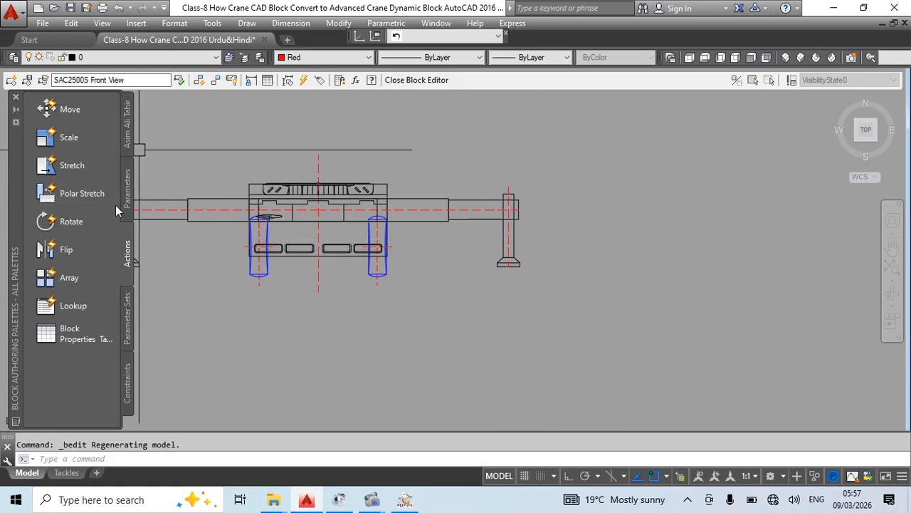
pyautogui.moveTo(215, 232); pyautogui.dragTo(282, 234, button='middle')
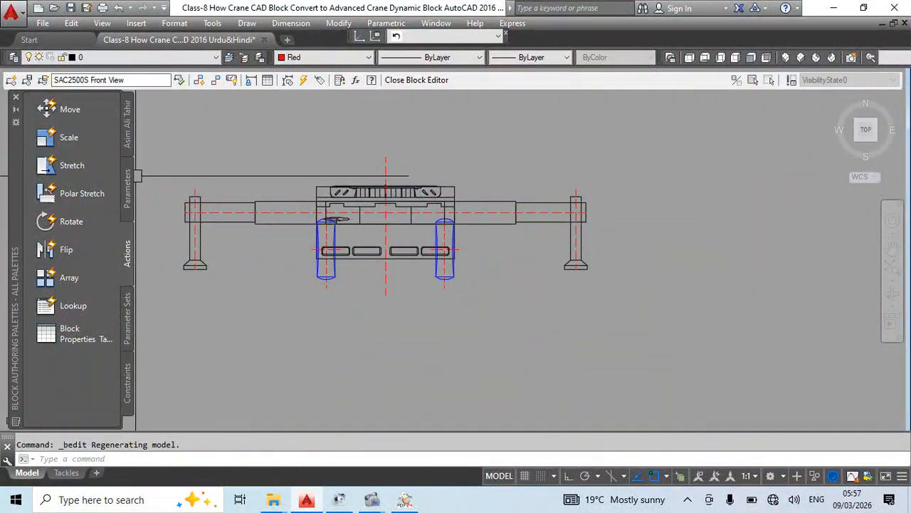
# - Draw a temporary reference line between the bottom midpoints of the two outrigger feet
pyautogui.click(128, 187)
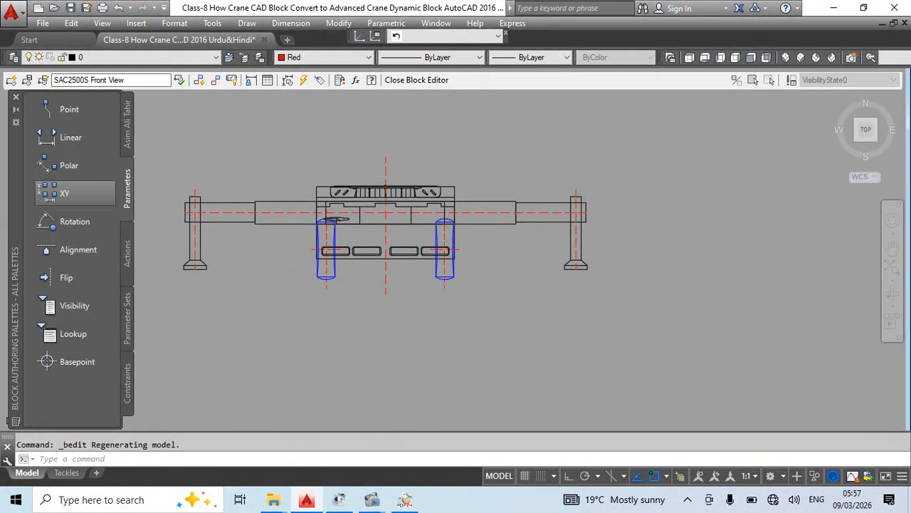
pyautogui.press('Escape')
pyautogui.write('l')
pyautogui.press('Return')
pyautogui.scroll(2, 690, 313)
pyautogui.click(626, 265)
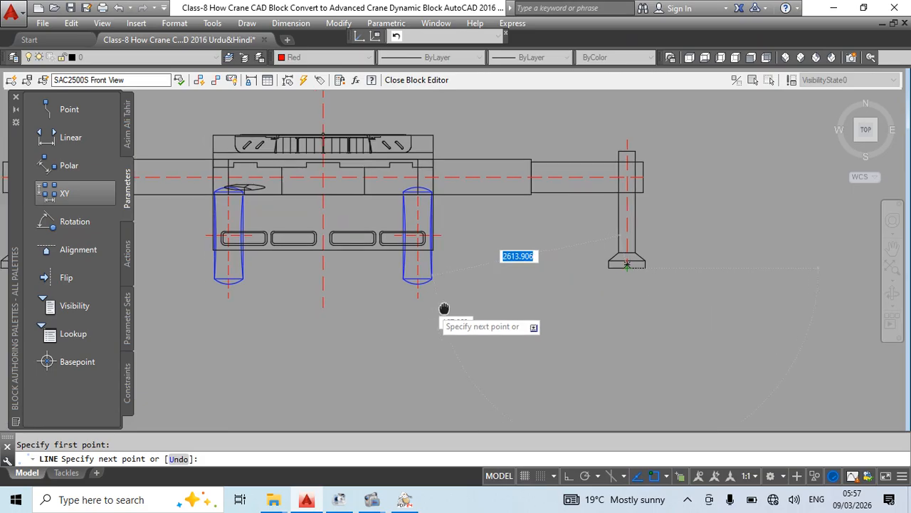
pyautogui.moveTo(444, 309); pyautogui.dragTo(633, 304, button='middle')
pyautogui.click(207, 263)
pyautogui.press('Escape')
pyautogui.press('Escape')
pyautogui.scroll(-2, 506, 313)
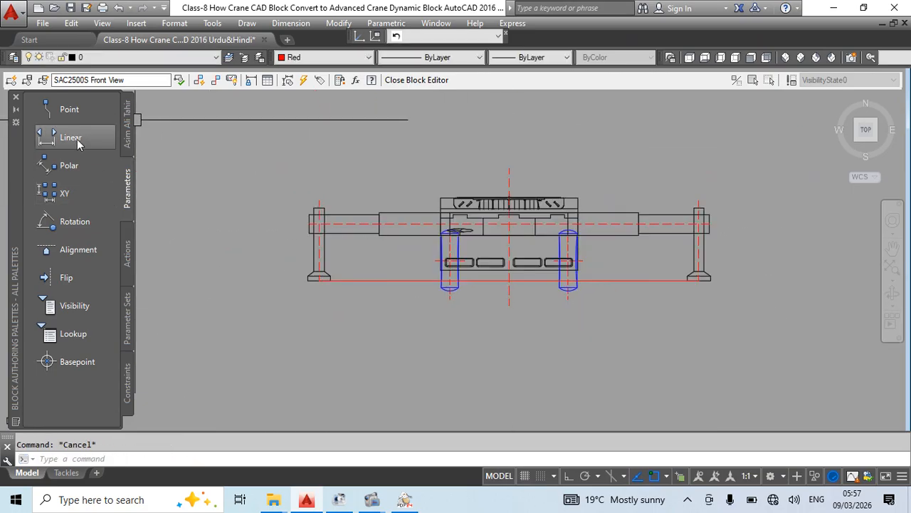
# - Add a vertical linear parameter on the centreline from the beam's underside to the reference line, and erase that line
pyautogui.click(71, 139)
pyautogui.scroll(2, 516, 238)
pyautogui.click(504, 235)
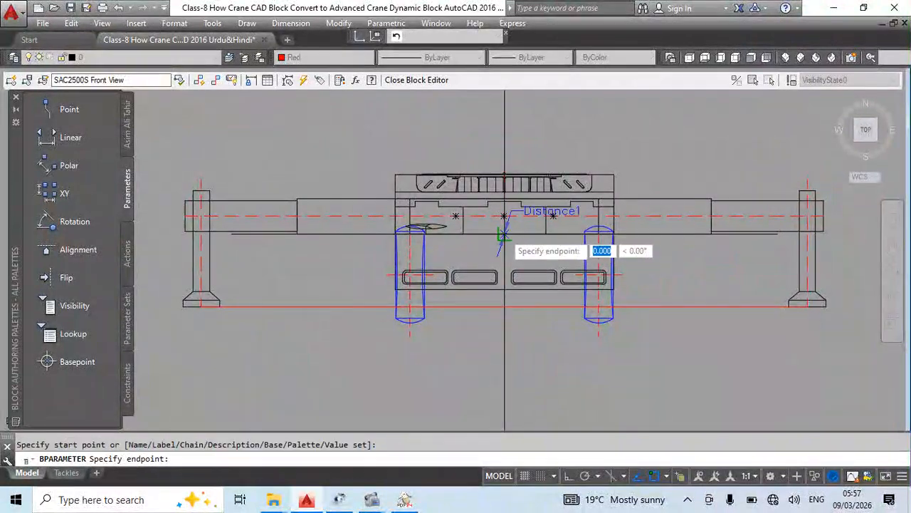
pyautogui.click(504, 306)
pyautogui.click(526, 314)
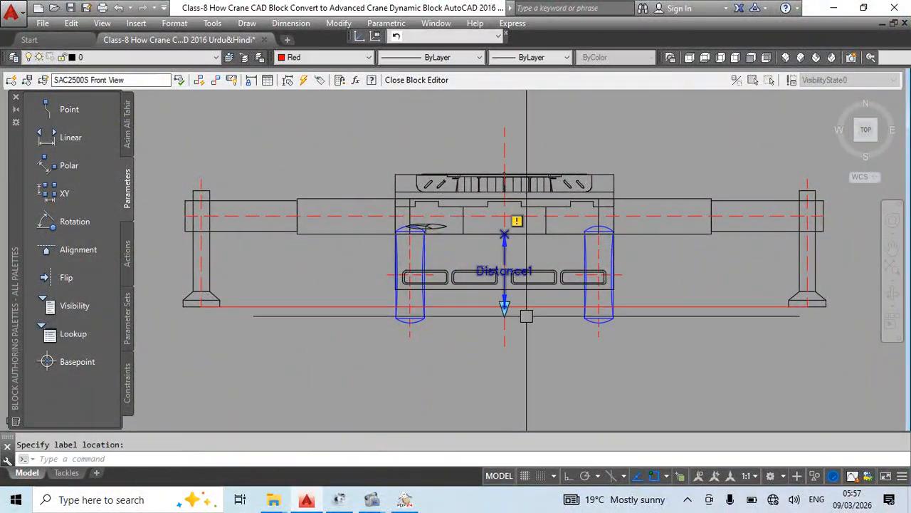
pyautogui.press('Escape')
pyautogui.click(677, 307)
pyautogui.moveTo(538, 330); pyautogui.dragTo(506, 325, button='middle')
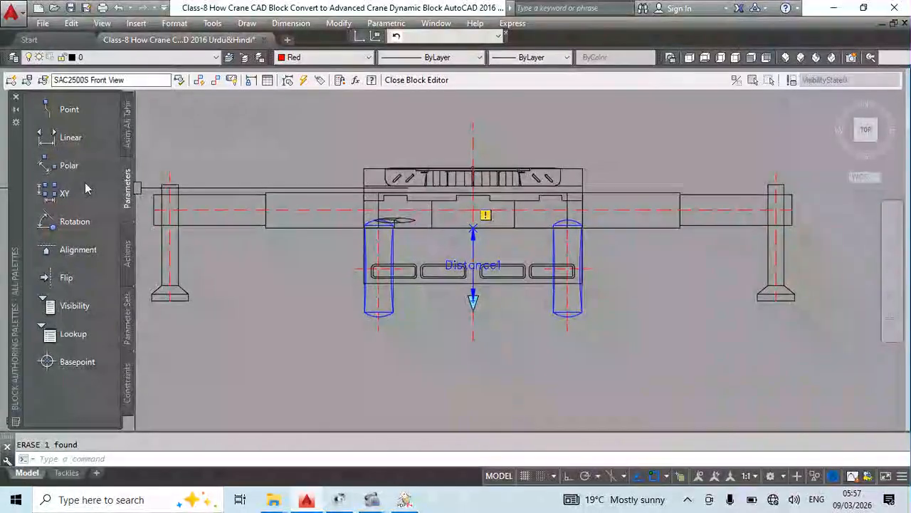
# - Start a Stretch action on the vertical distance parameter and associate it with the parameter's lower point
pyautogui.click(129, 255)
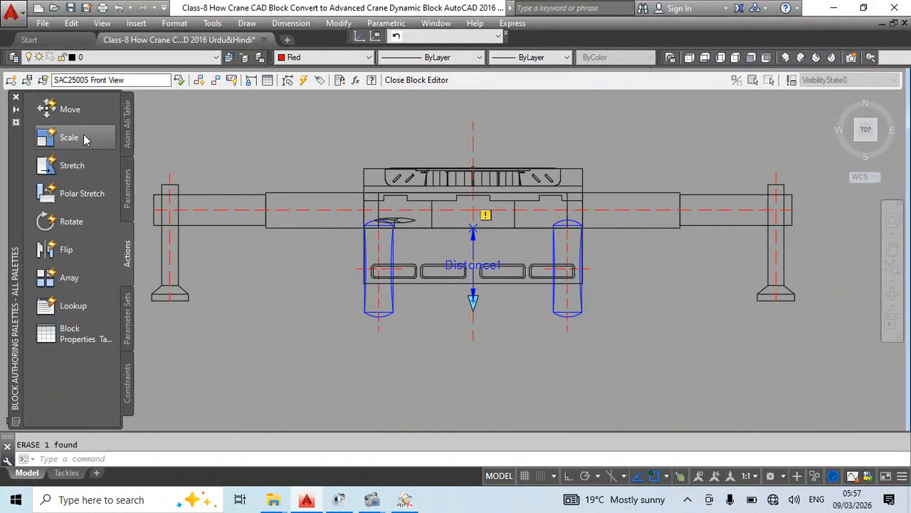
pyautogui.click(75, 164)
pyautogui.moveTo(466, 322); pyautogui.dragTo(483, 309, button='middle')
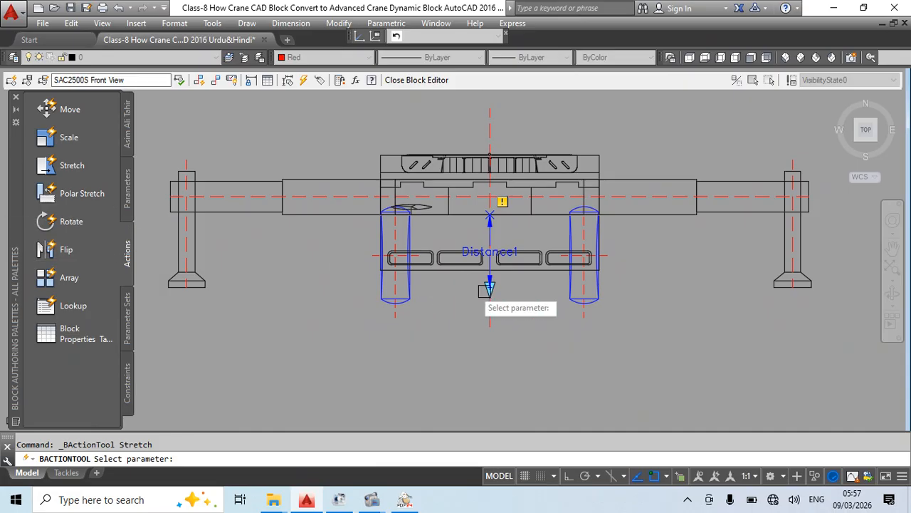
pyautogui.scroll(-4, 423, 325)
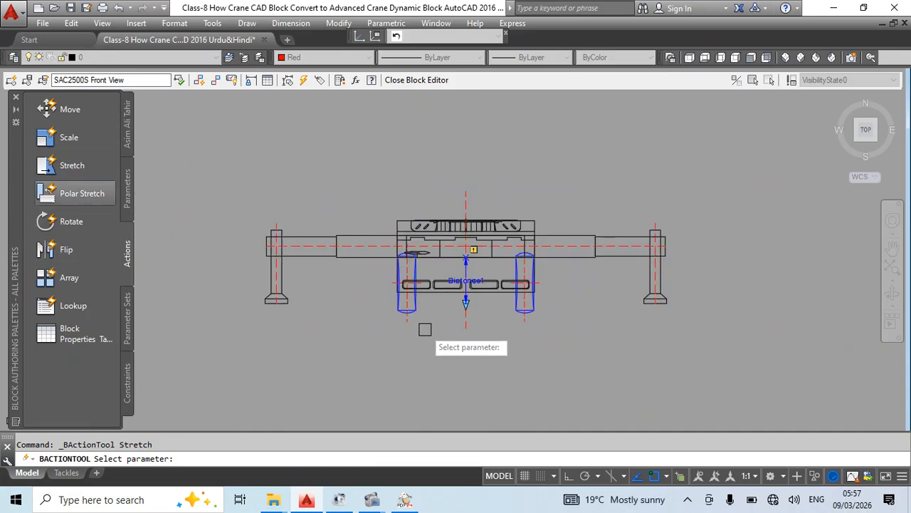
pyautogui.moveTo(592, 398)
pyautogui.mouseDown(button='middle')
pyautogui.moveTo(572, 337)
pyautogui.moveTo(552, 321)
pyautogui.mouseUp(button='middle')
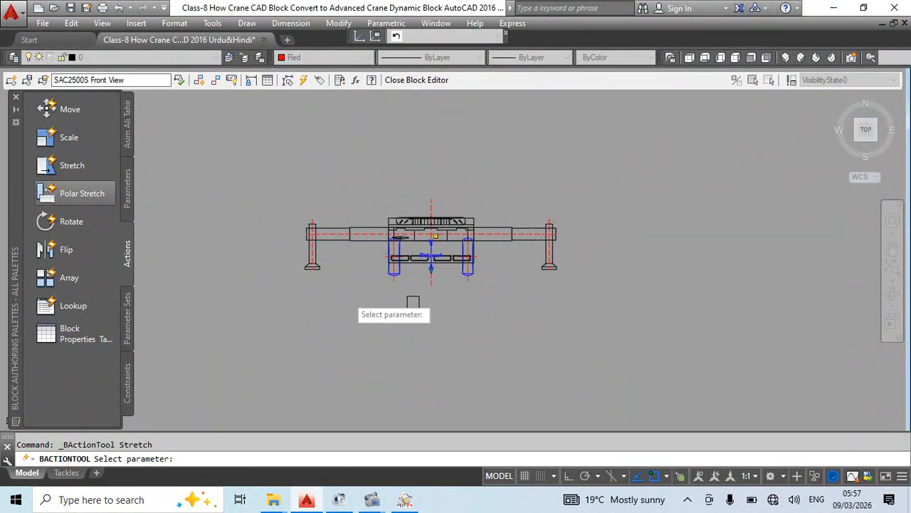
pyautogui.scroll(2, 516, 319)
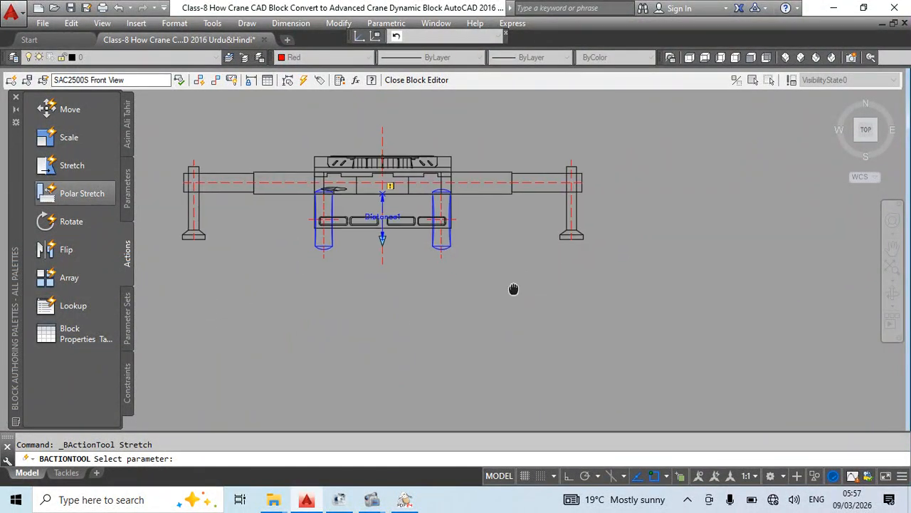
pyautogui.moveTo(512, 289); pyautogui.dragTo(599, 289, button='middle')
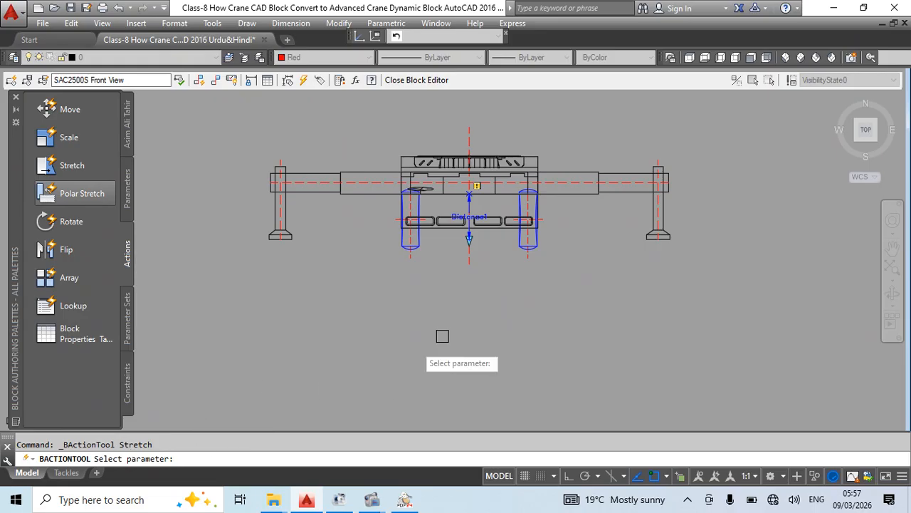
pyautogui.scroll(4, 477, 198)
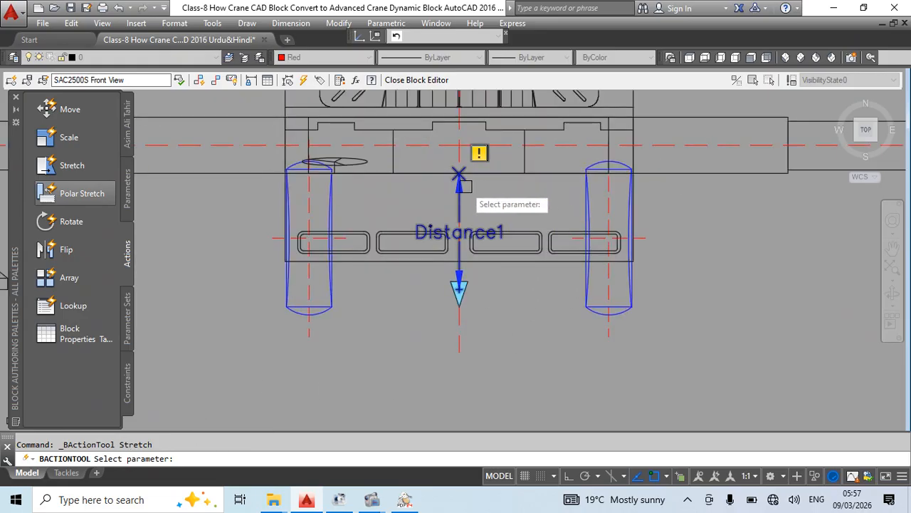
pyautogui.click(464, 186)
pyautogui.scroll(-2, 517, 206)
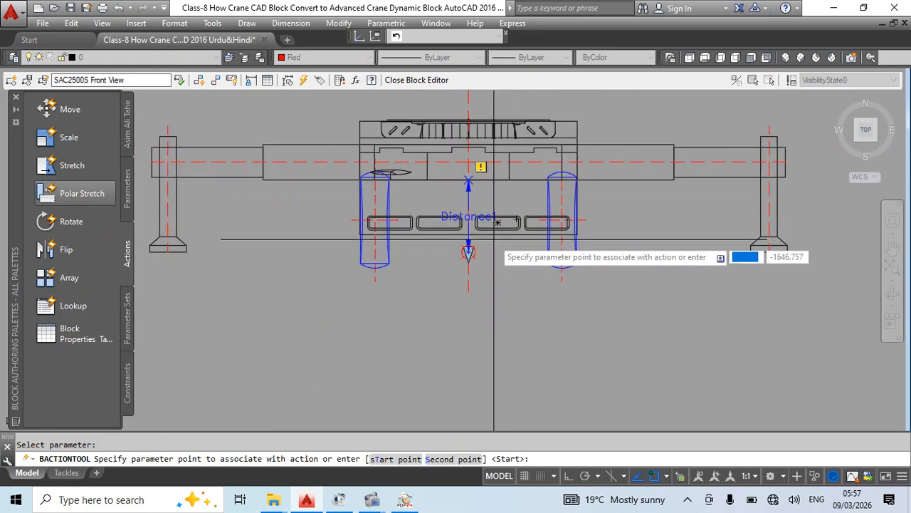
pyautogui.scroll(4, 467, 251)
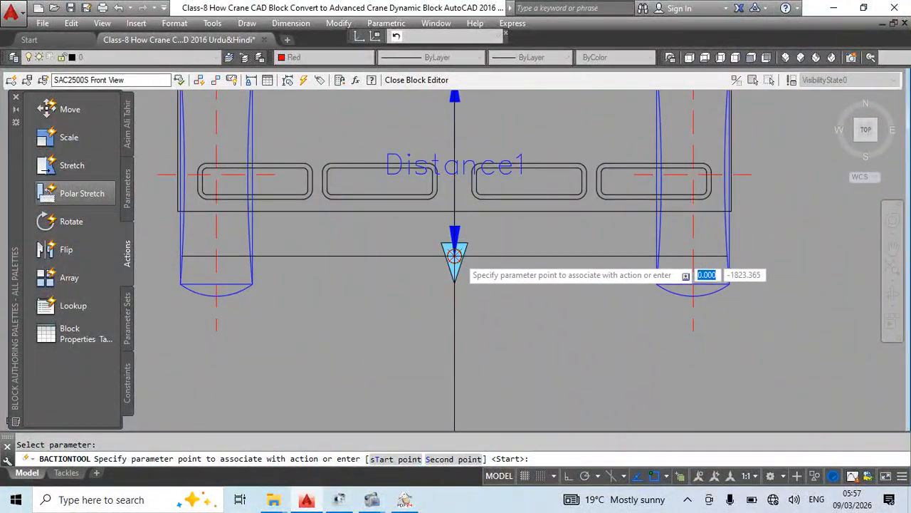
pyautogui.click(455, 255)
# - Frame the lower part of both outrigger legs and select both legs with their feet as the objects to stretch
pyautogui.scroll(-6, 499, 167)
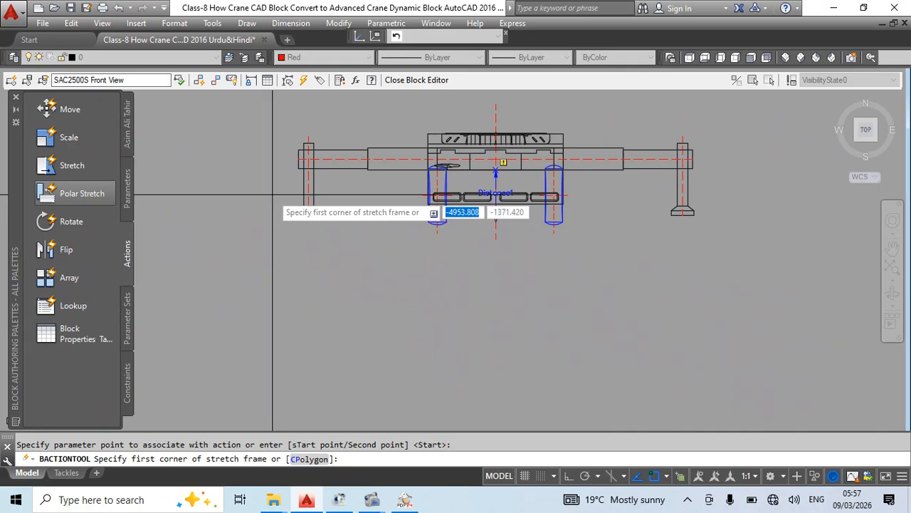
pyautogui.click(272, 191)
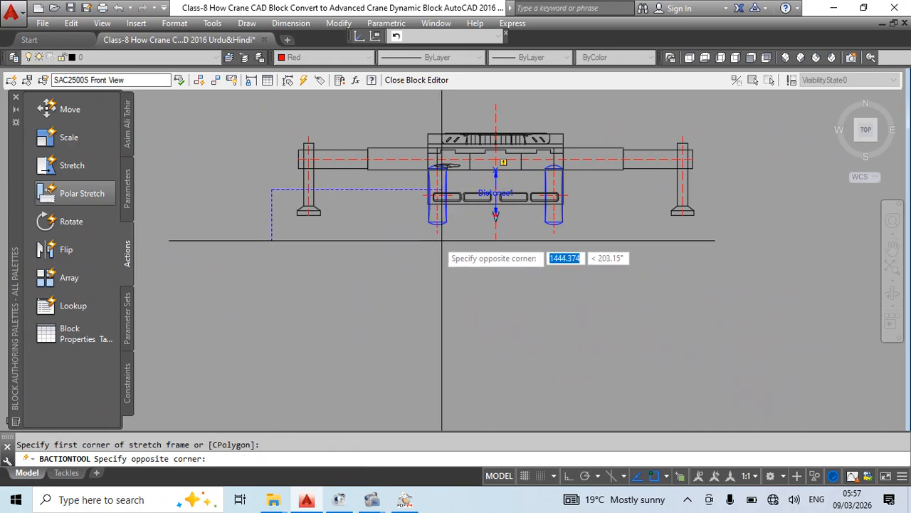
pyautogui.click(727, 237)
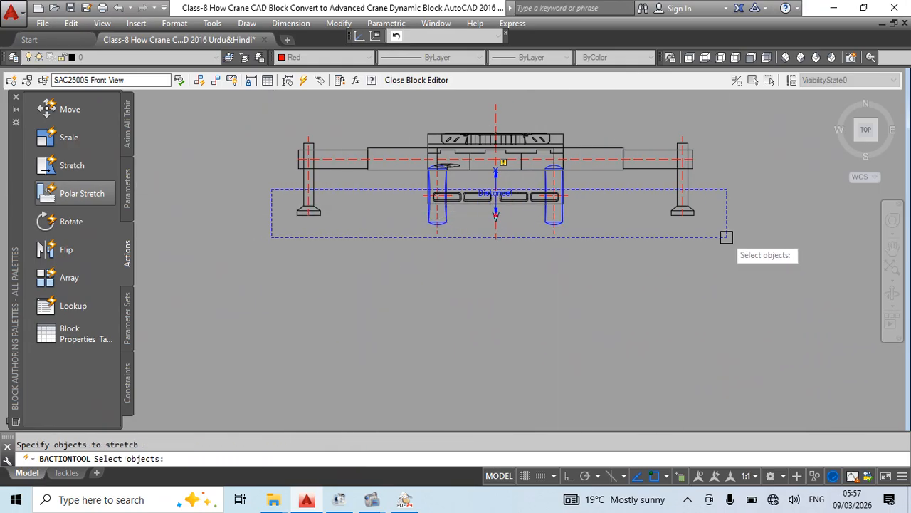
pyautogui.scroll(3, 705, 213)
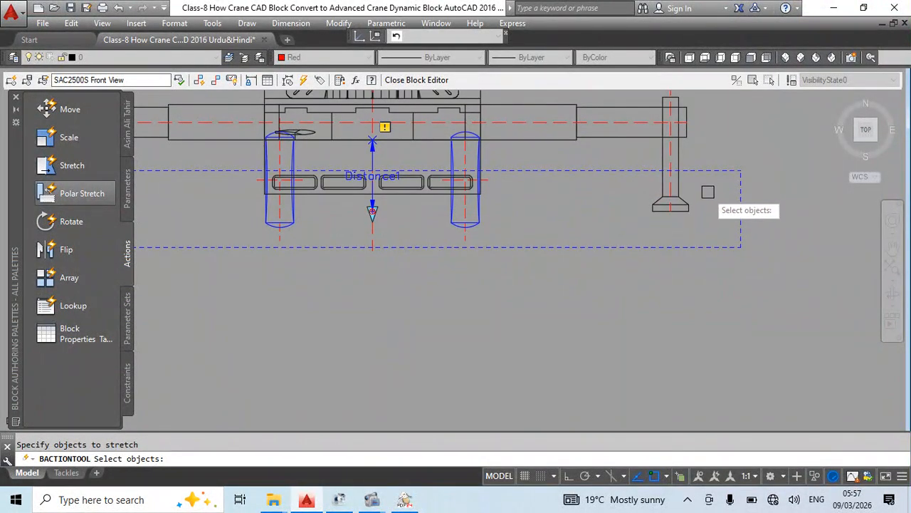
pyautogui.click(711, 188)
pyautogui.click(642, 222)
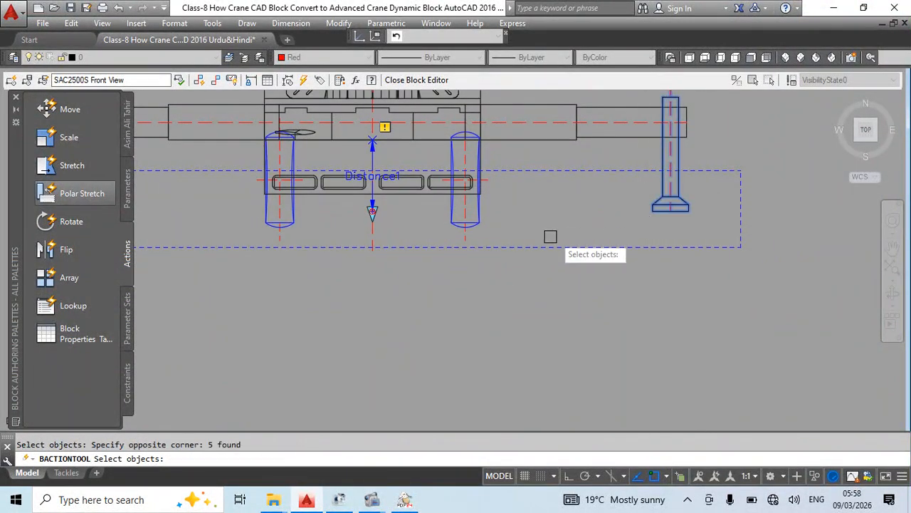
pyautogui.moveTo(434, 246); pyautogui.dragTo(668, 235, button='middle')
pyautogui.click(331, 182)
pyautogui.click(282, 210)
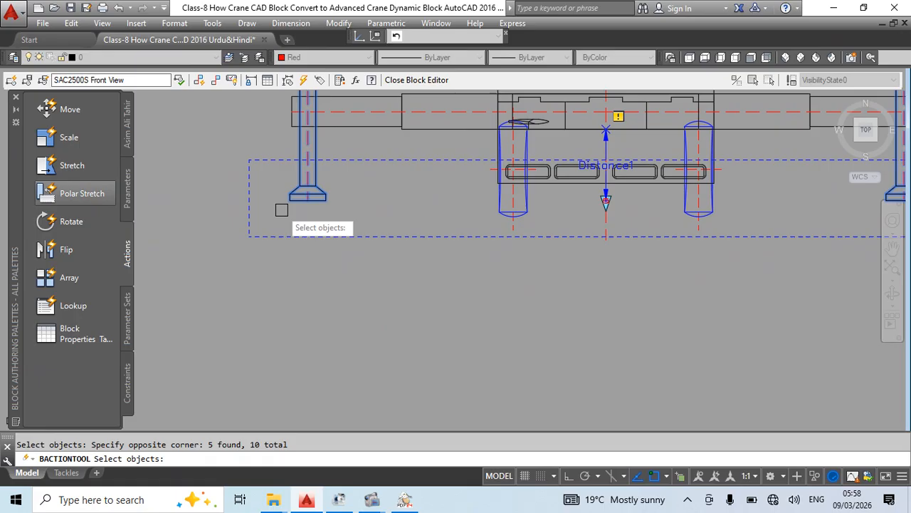
pyautogui.press('Return')
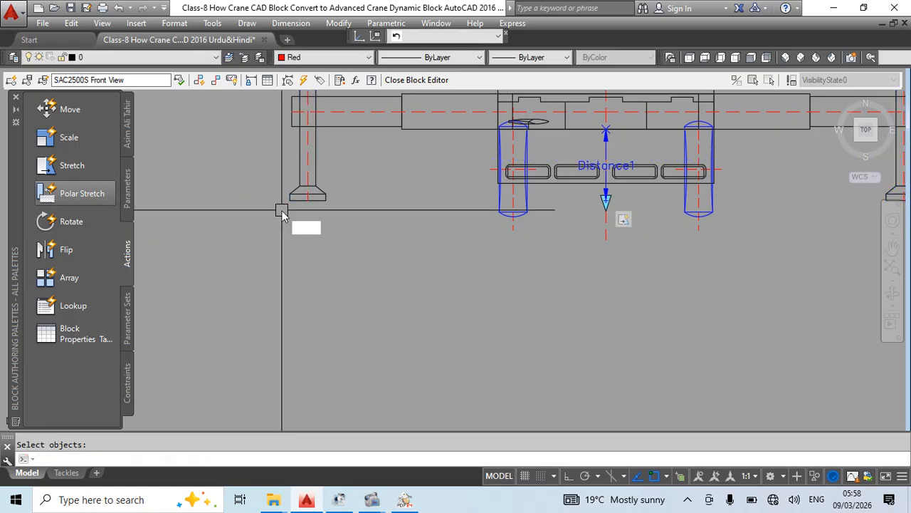
# - Close the Block Editor and return to the drawing
pyautogui.write('bc')
pyautogui.press('Return')
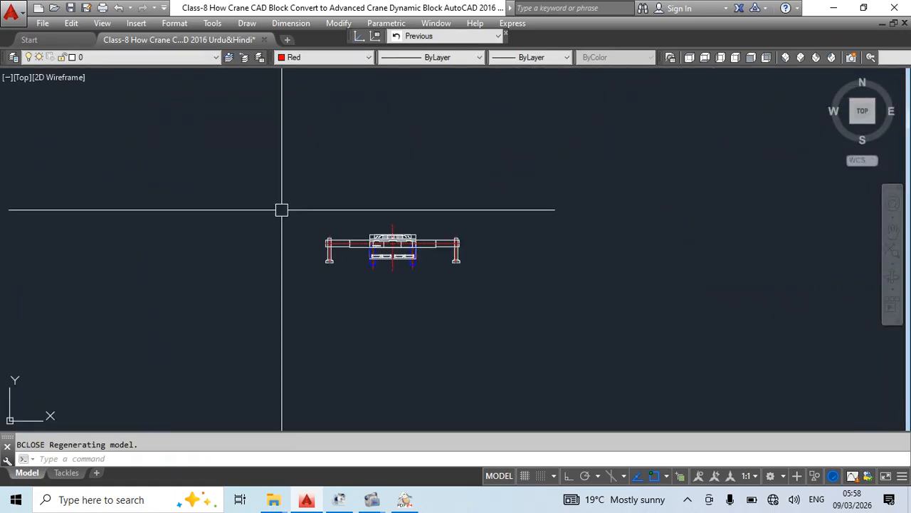
# - Test extending both outrigger legs downward with the block's distance grip, and undo the stretch
pyautogui.scroll(1, 397, 255)
pyautogui.click(400, 258)
pyautogui.moveTo(394, 281); pyautogui.dragTo(396, 219, button='middle')
pyautogui.click(392, 210)
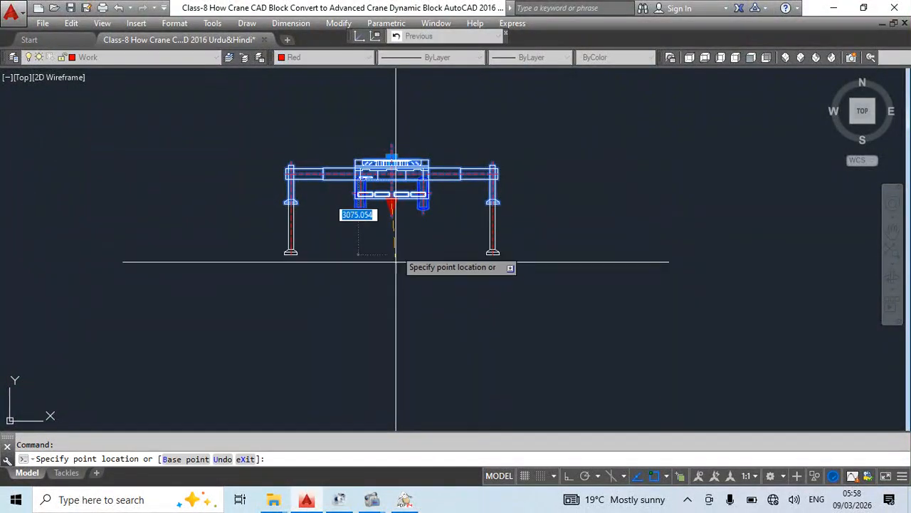
pyautogui.click(391, 285)
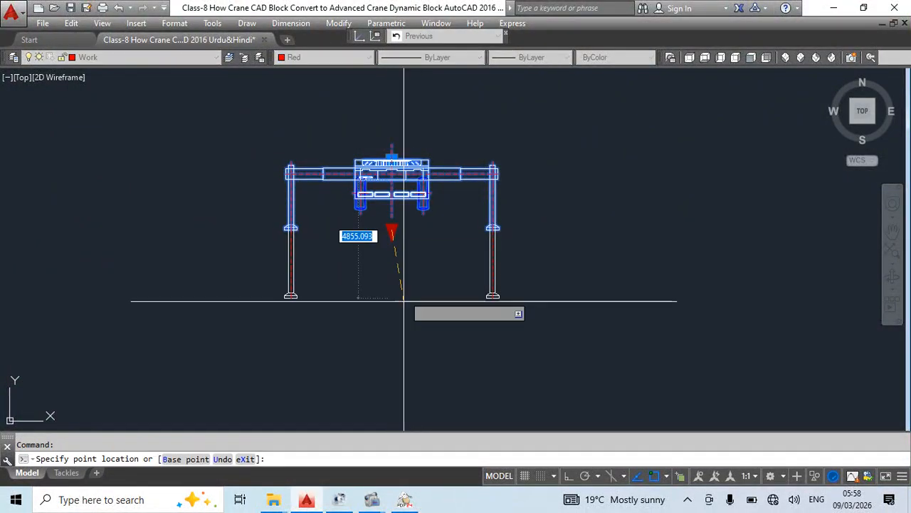
pyautogui.click(391, 307)
pyautogui.click(391, 245)
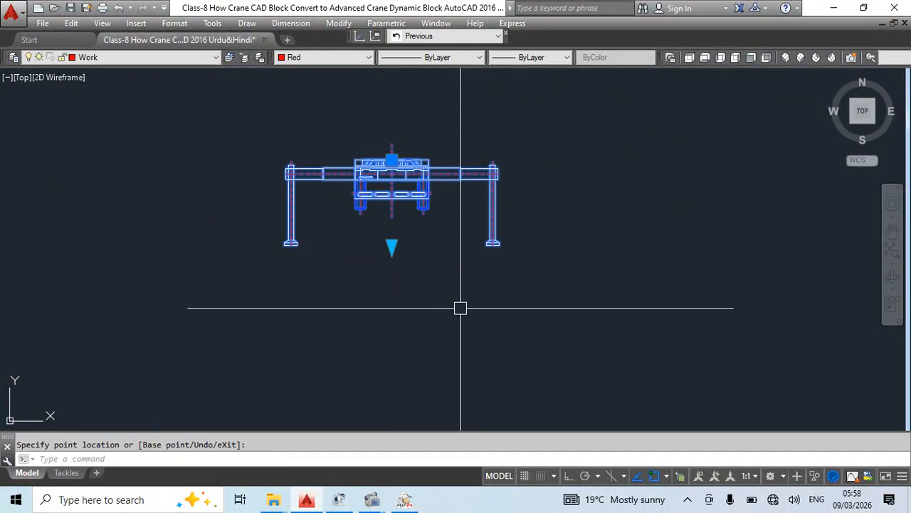
pyautogui.hotkey('ctrl', 'z')
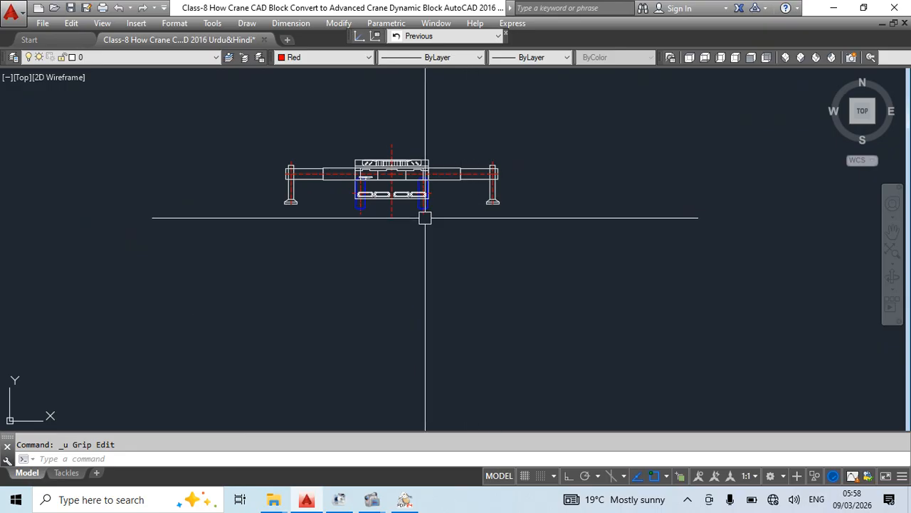
# - Draw a horizontal ground line from the bottom of the right wheel to beyond the right outrigger foot, with Ortho on
pyautogui.scroll(4, 425, 218)
pyautogui.moveTo(427, 234); pyautogui.dragTo(378, 267, button='middle')
pyautogui.write('l')
pyautogui.press('Return')
pyautogui.click(384, 228)
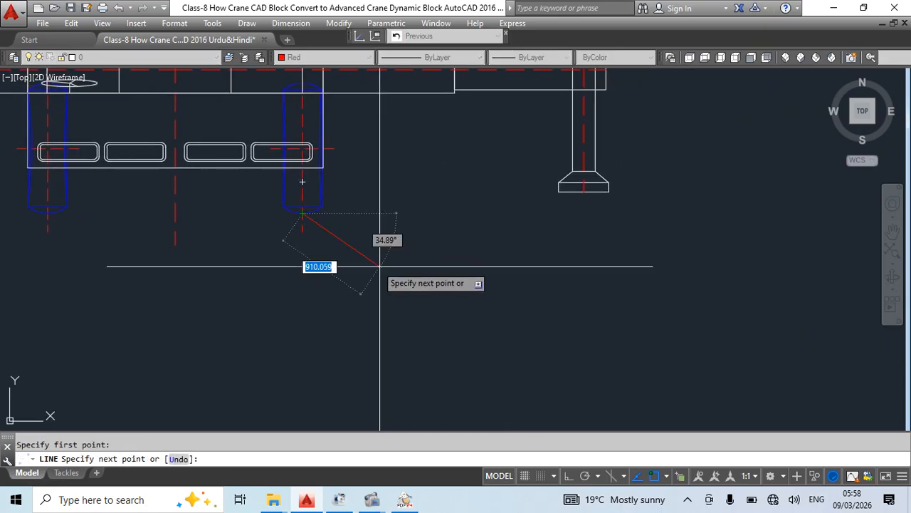
pyautogui.click(568, 476)
pyautogui.click(694, 291)
pyautogui.press('Escape')
pyautogui.press('Escape')
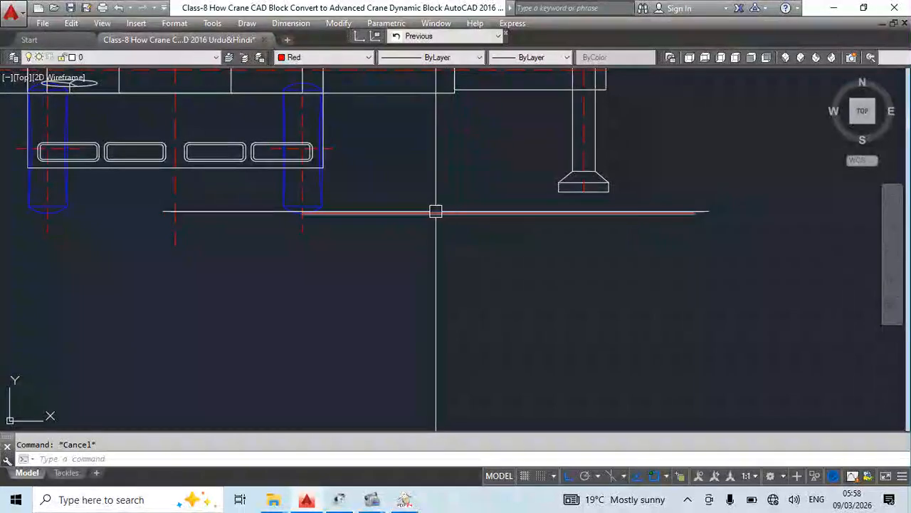
# - Stretch the ground line's left end past the vertical centreline towards the left wheel
pyautogui.moveTo(466, 216); pyautogui.dragTo(553, 227, button='middle')
pyautogui.click(502, 225)
pyautogui.click(388, 225)
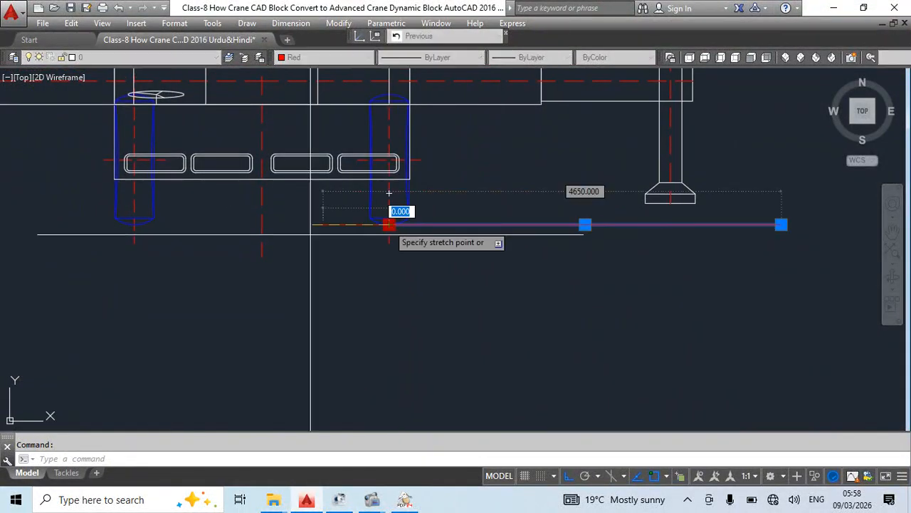
pyautogui.click(192, 223)
pyautogui.press('Escape')
pyautogui.click(262, 201)
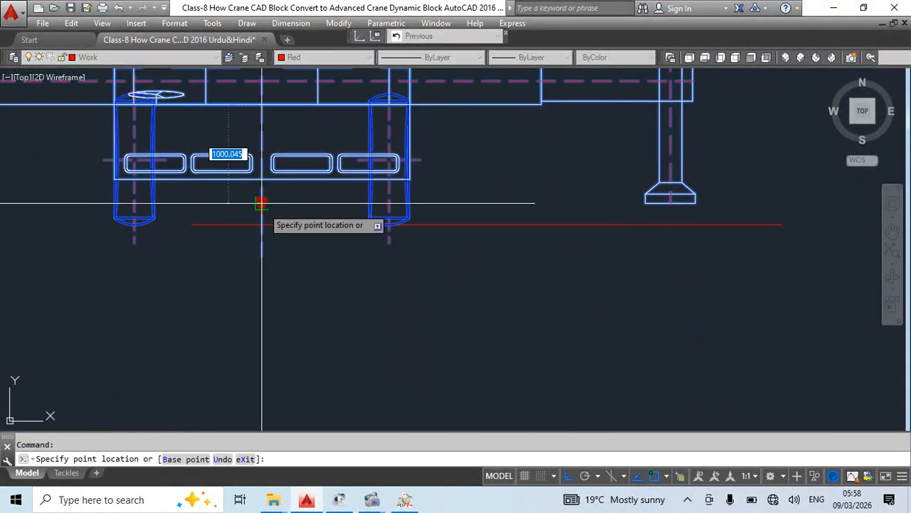
pyautogui.press('Escape')
pyautogui.scroll(-2, 680, 212)
pyautogui.scroll(-2, 680, 212)
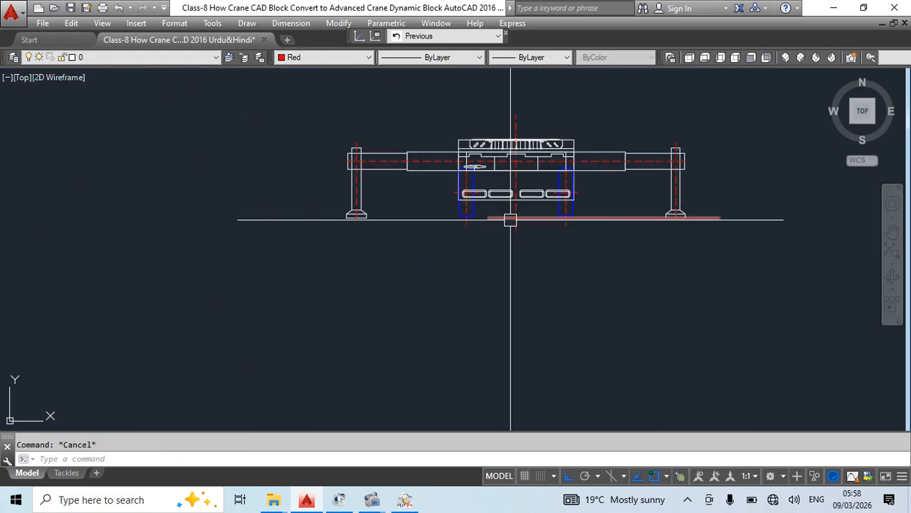
pyautogui.click(487, 217)
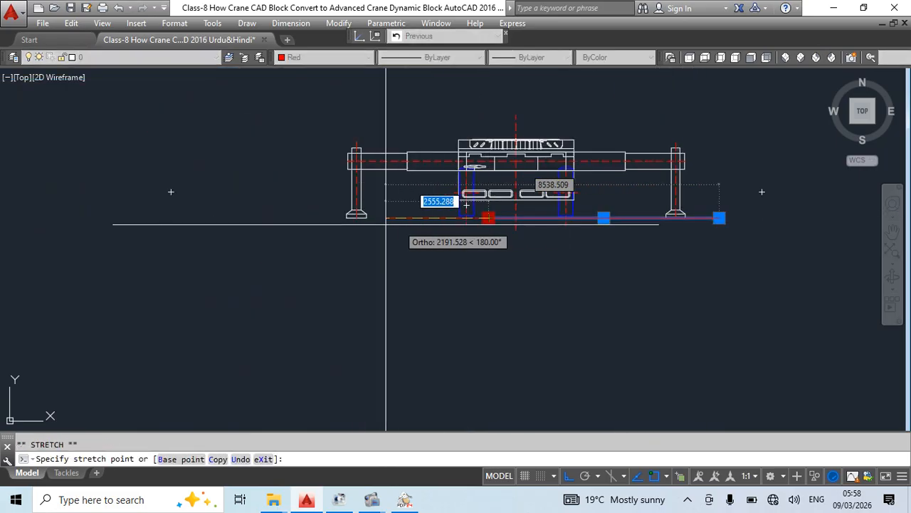
pyautogui.scroll(4, 396, 228)
pyautogui.press('Escape')
pyautogui.moveTo(343, 216); pyautogui.dragTo(311, 217, button='middle')
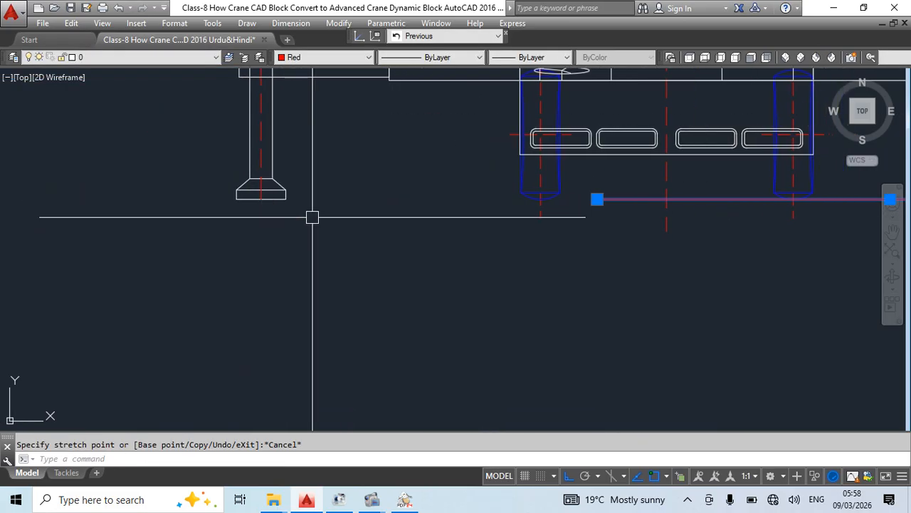
pyautogui.moveTo(637, 226); pyautogui.dragTo(473, 221, button='middle')
pyautogui.press('Escape')
pyautogui.click(120, 195)
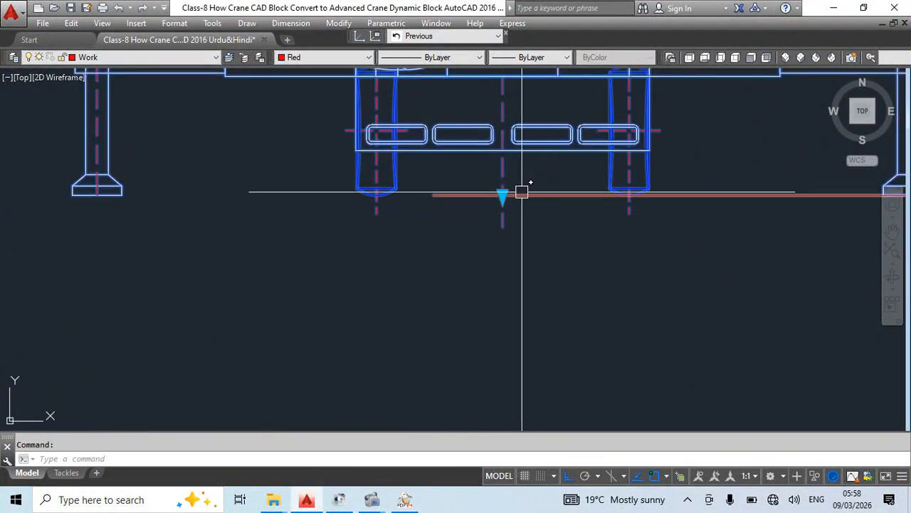
pyautogui.click(504, 196)
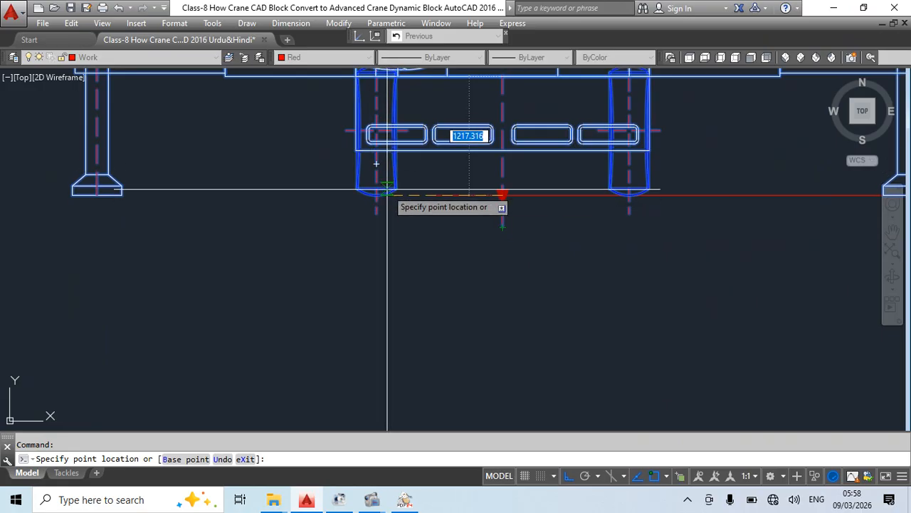
pyautogui.scroll(-4, 386, 201)
pyautogui.moveTo(399, 214); pyautogui.dragTo(339, 246, button='middle')
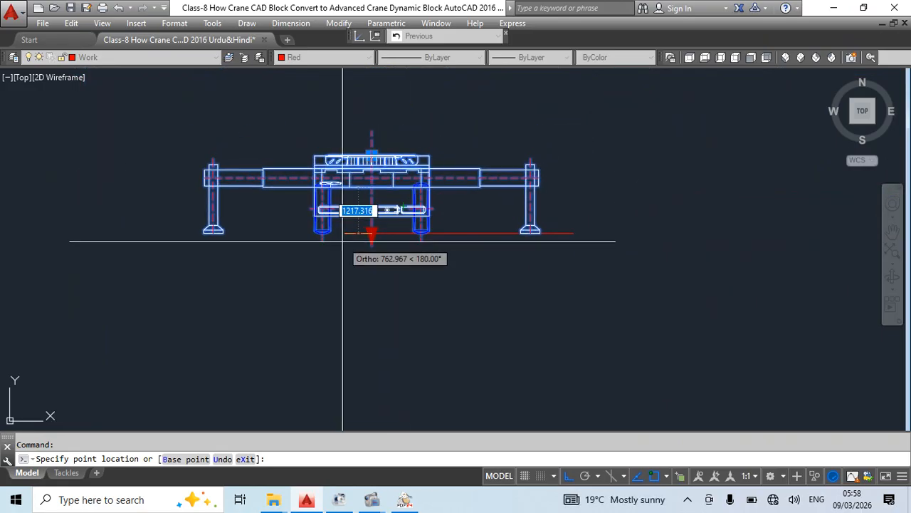
pyautogui.scroll(2, 342, 240)
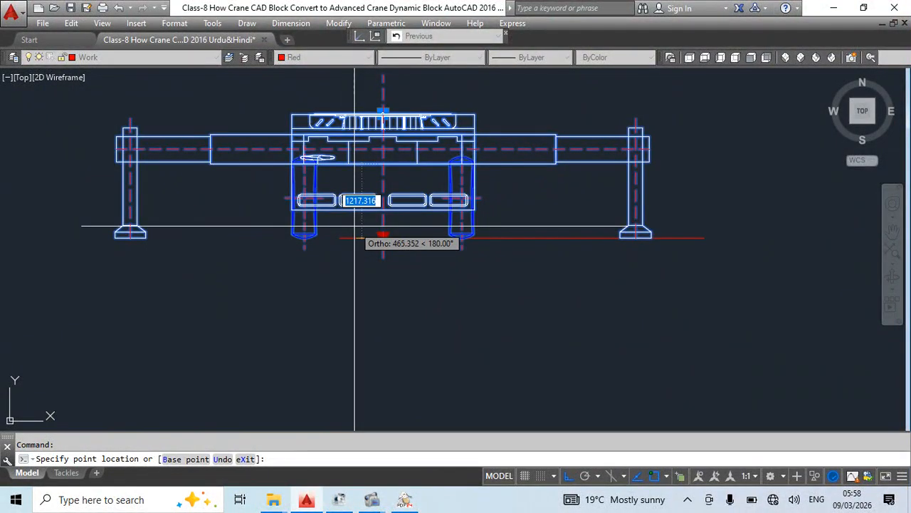
pyautogui.press('Escape')
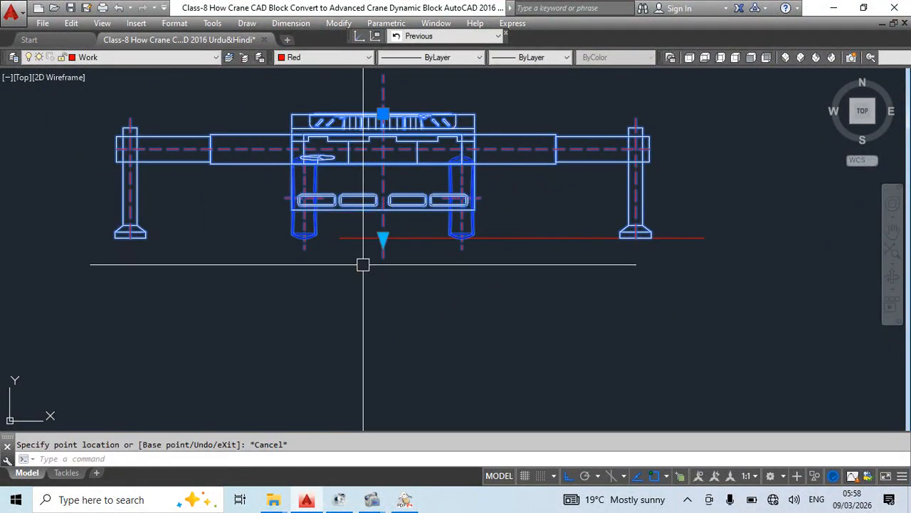
pyautogui.press('Escape')
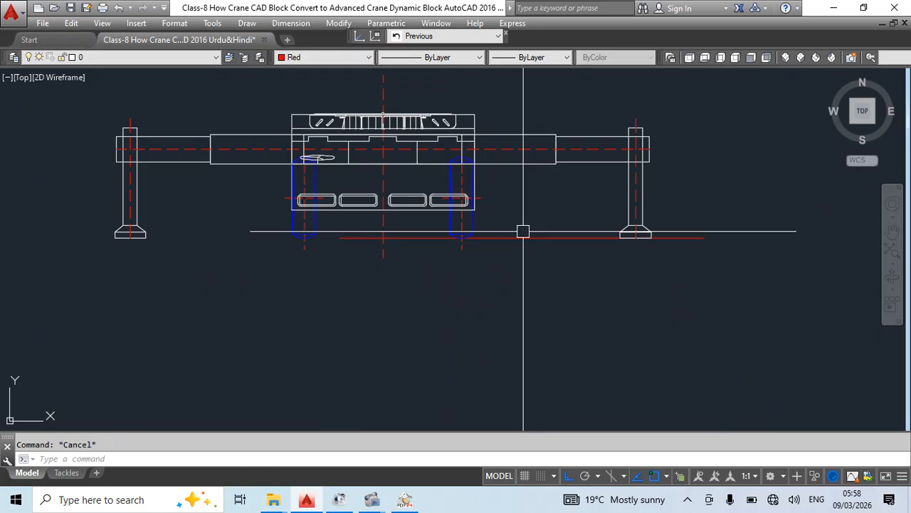
# - Erase the red horizontal ground line running under the right wheel and right outrigger foot
pyautogui.scroll(2, 449, 262)
pyautogui.scroll(-2, 476, 285)
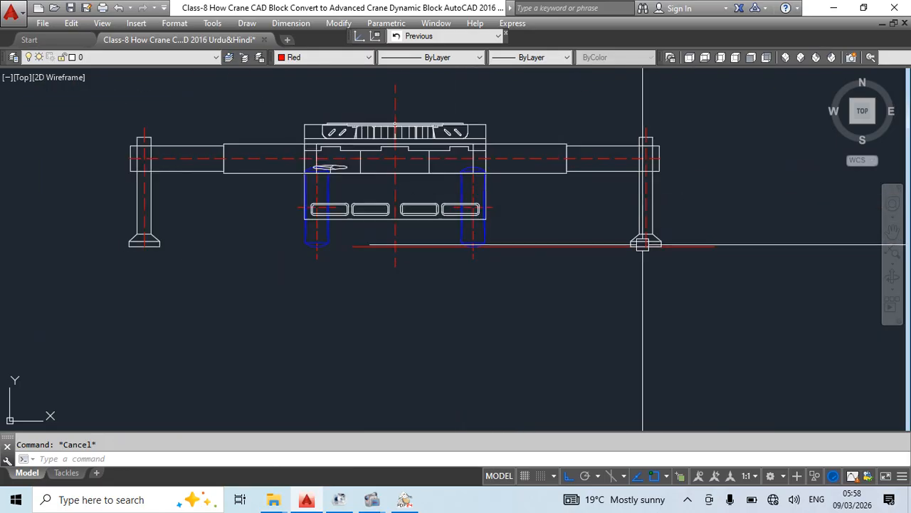
pyautogui.scroll(2, 420, 261)
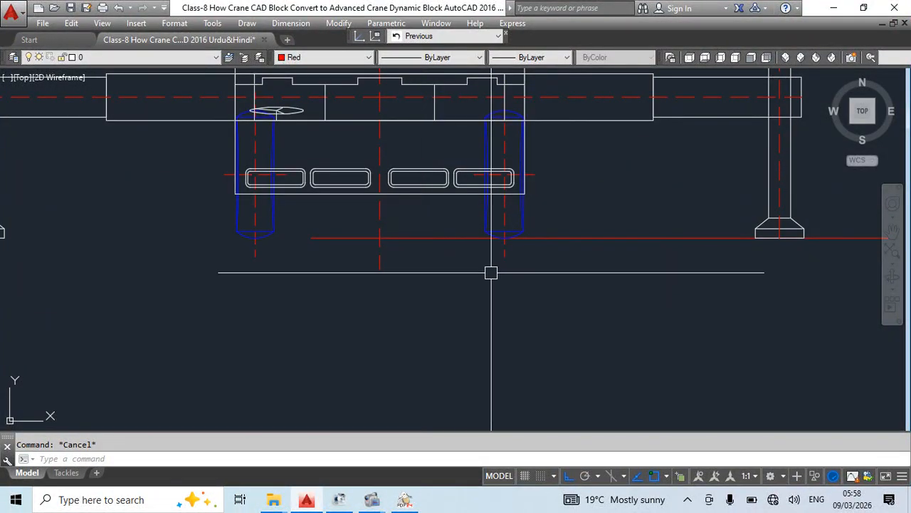
pyautogui.scroll(-2, 641, 199)
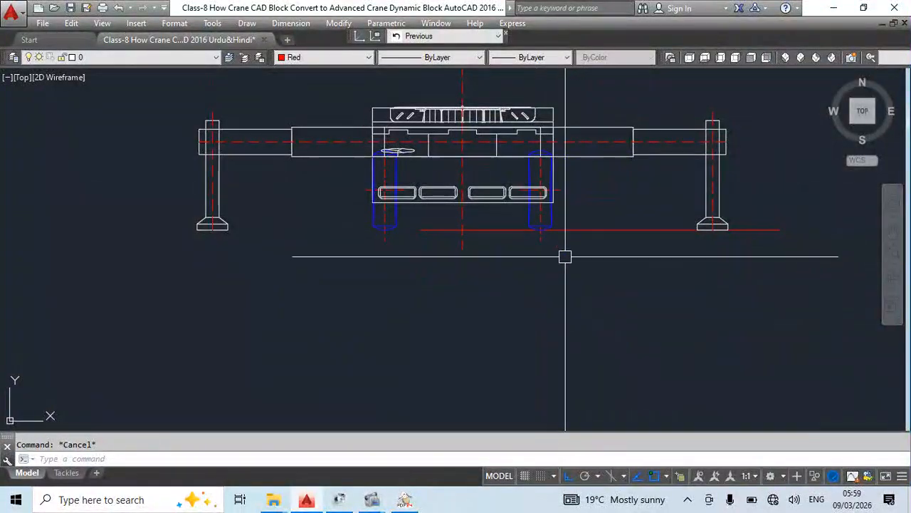
pyautogui.moveTo(563, 256); pyautogui.dragTo(525, 290, button='middle')
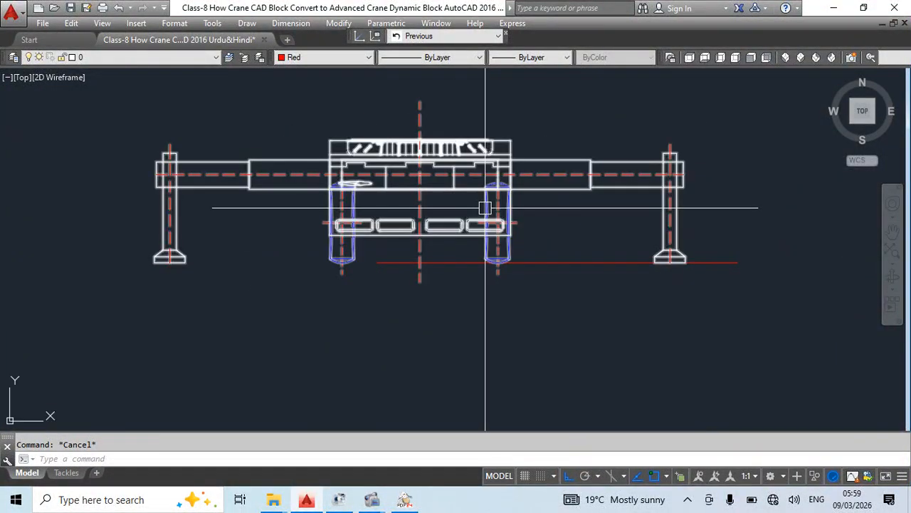
pyautogui.scroll(4, 505, 294)
pyautogui.scroll(-4, 531, 299)
pyautogui.click(527, 291)
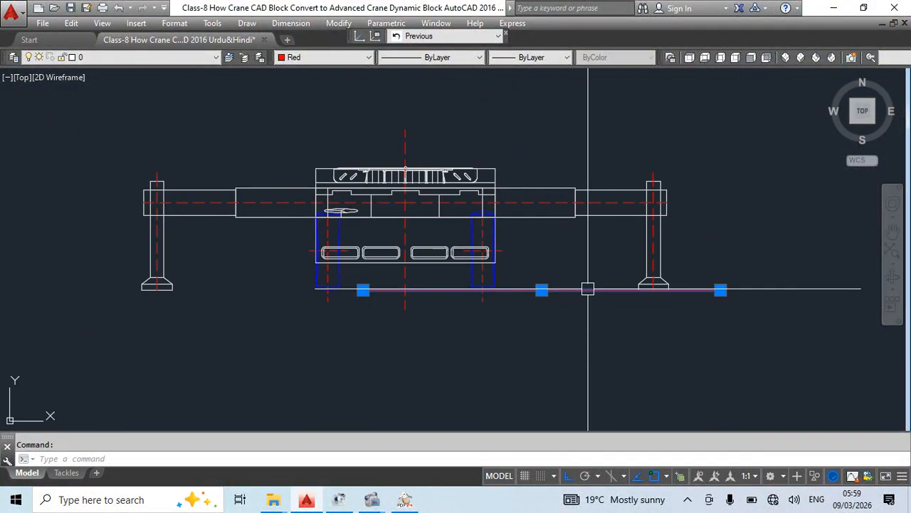
pyautogui.press('Return')
# - Open the SAC2500S Front View crane block in the Block Editor
pyautogui.doubleClick(462, 210)
pyautogui.click(443, 338)
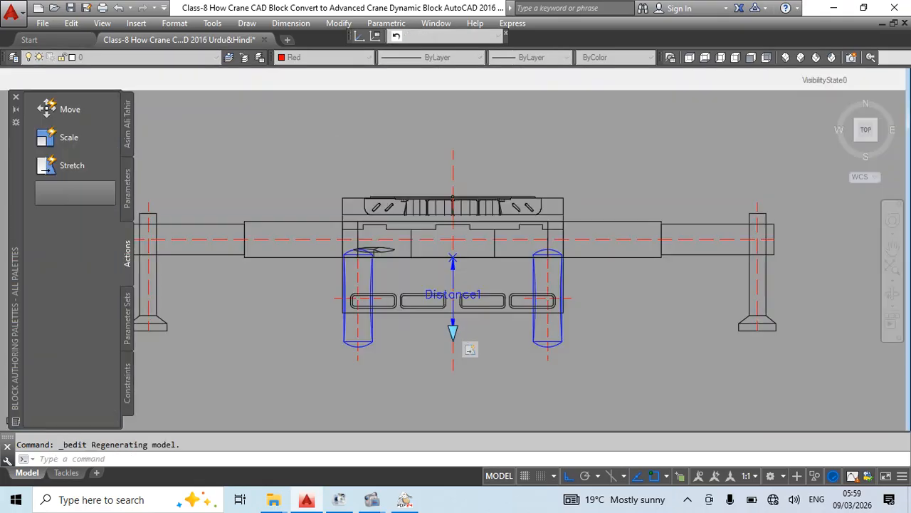
pyautogui.scroll(-2, 433, 133)
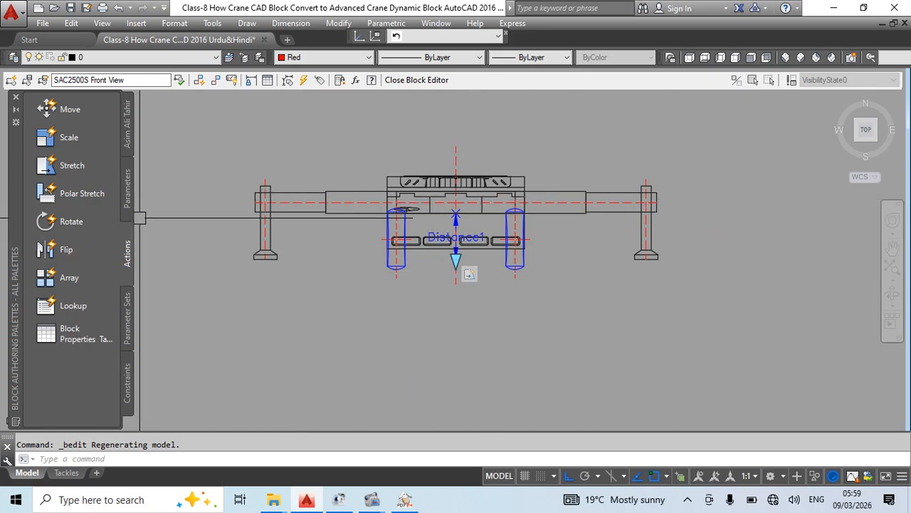
# - Add a Linear Stretch Pair parameter set from the top centre of the left outrigger leg to that of the right, with its label above the crane
pyautogui.click(125, 338)
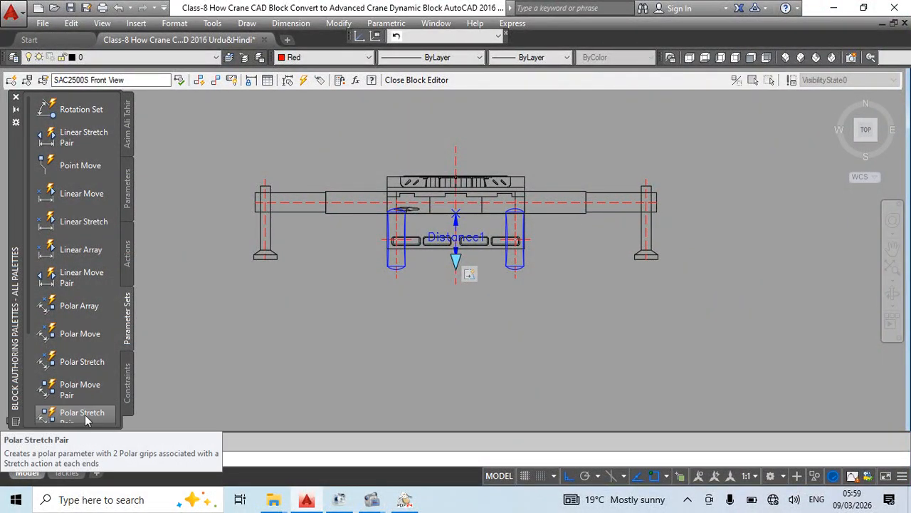
pyautogui.click(75, 136)
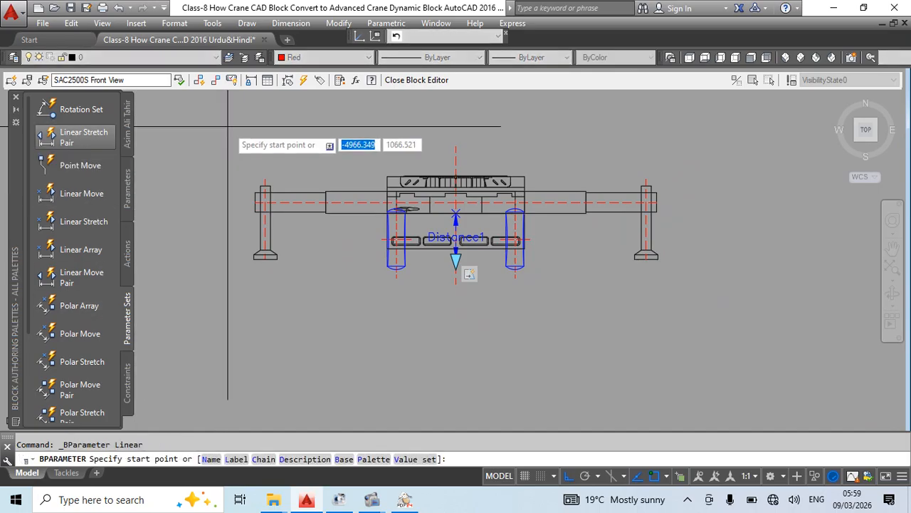
pyautogui.scroll(5, 321, 200)
pyautogui.scroll(-5, 363, 233)
pyautogui.click(335, 205)
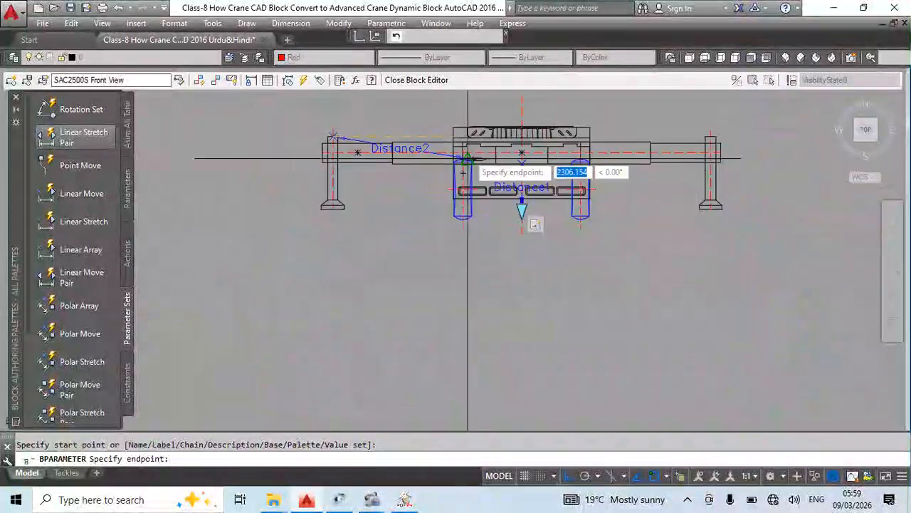
pyautogui.scroll(5, 509, 213)
pyautogui.click(489, 217)
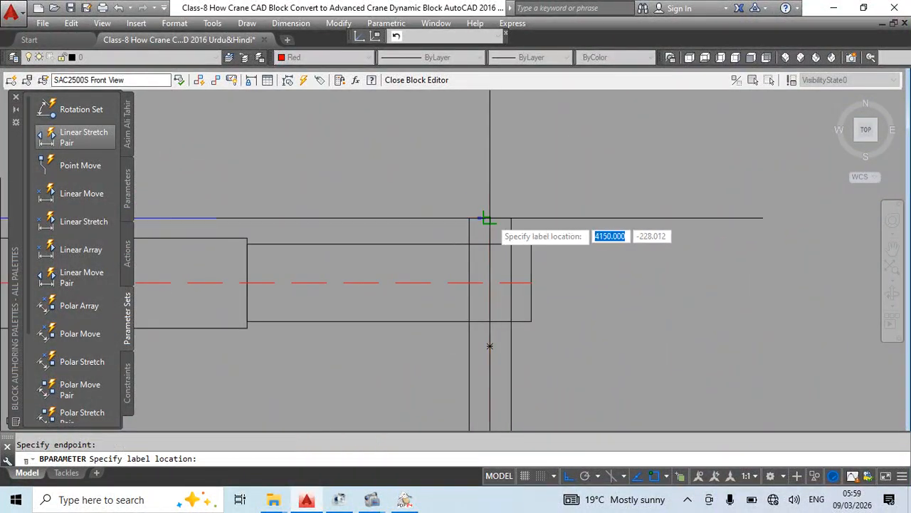
pyautogui.scroll(-5, 489, 214)
pyautogui.click(464, 158)
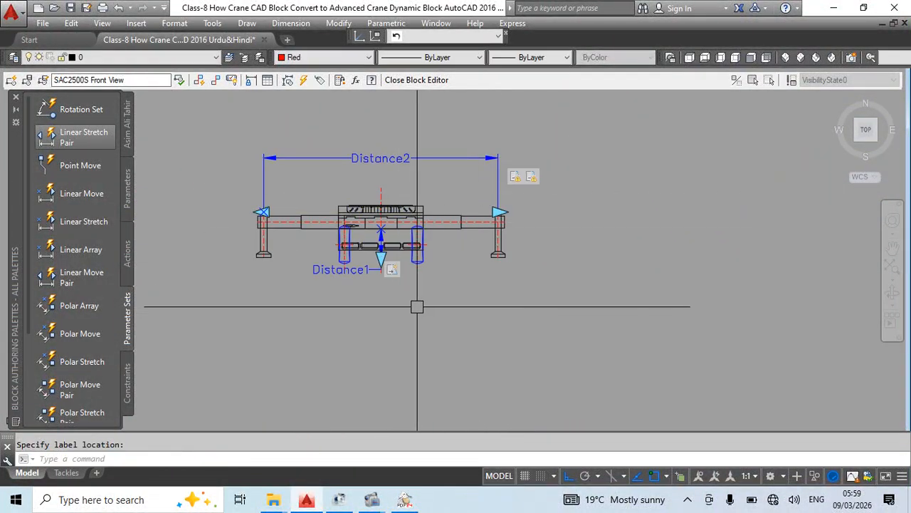
# - Define a new selection set for the left stretch action, framing and selecting the left outrigger leg, foot and outer beam section
pyautogui.rightClick(517, 182)
pyautogui.moveTo(546, 209)
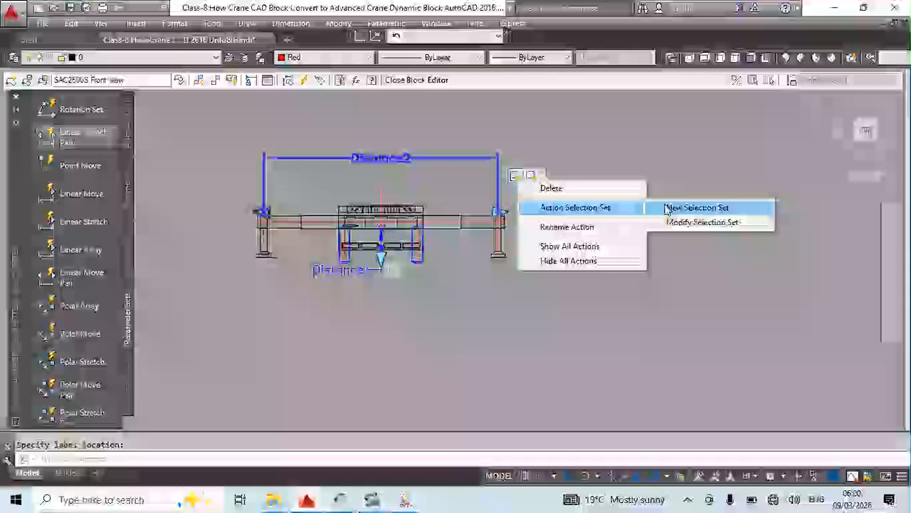
pyautogui.click(676, 208)
pyautogui.scroll(5, 278, 185)
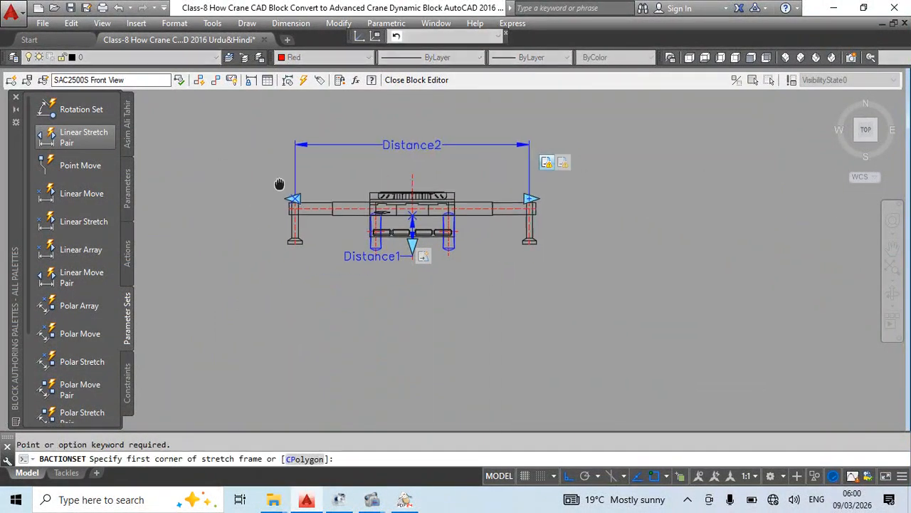
pyautogui.click(289, 153)
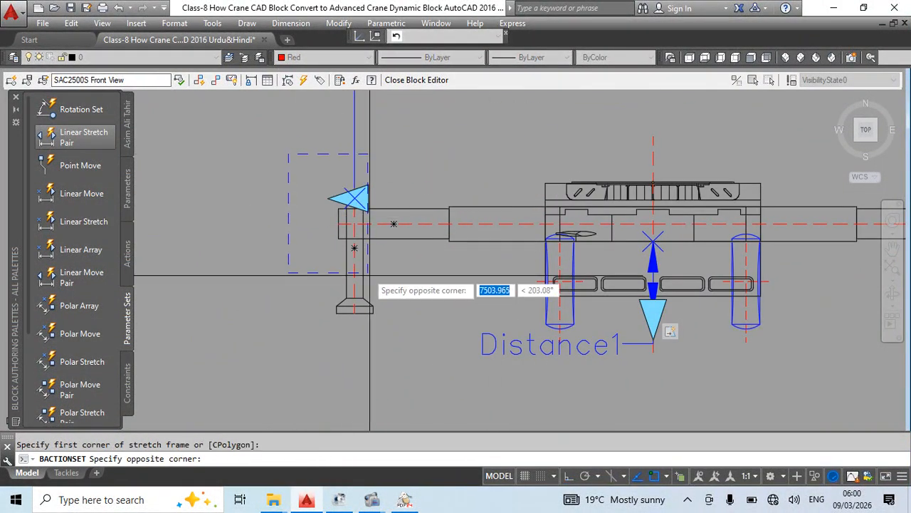
pyautogui.click(425, 343)
pyautogui.click(404, 171)
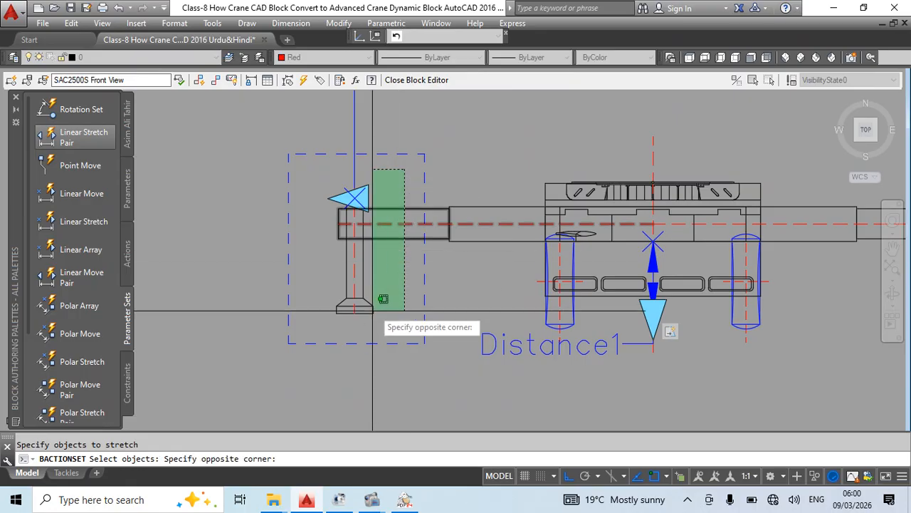
pyautogui.click(307, 325)
pyautogui.press('Return')
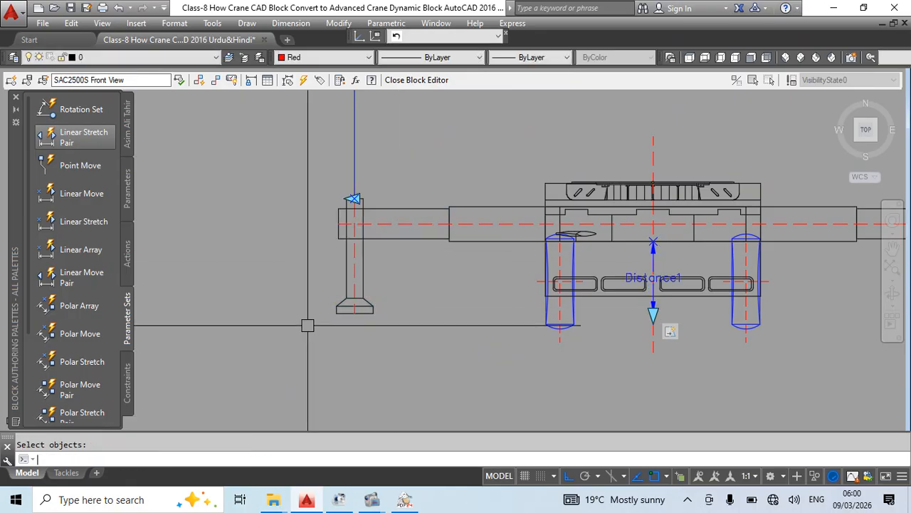
# - Define a new selection set for the right stretch action, framing and selecting the right outrigger leg, foot and outer beam section
pyautogui.scroll(-3, 384, 249)
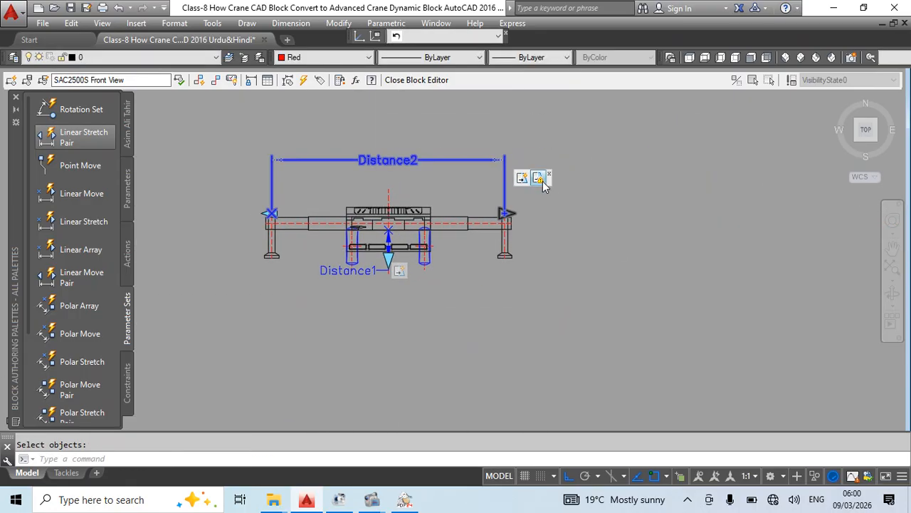
pyautogui.rightClick(543, 181)
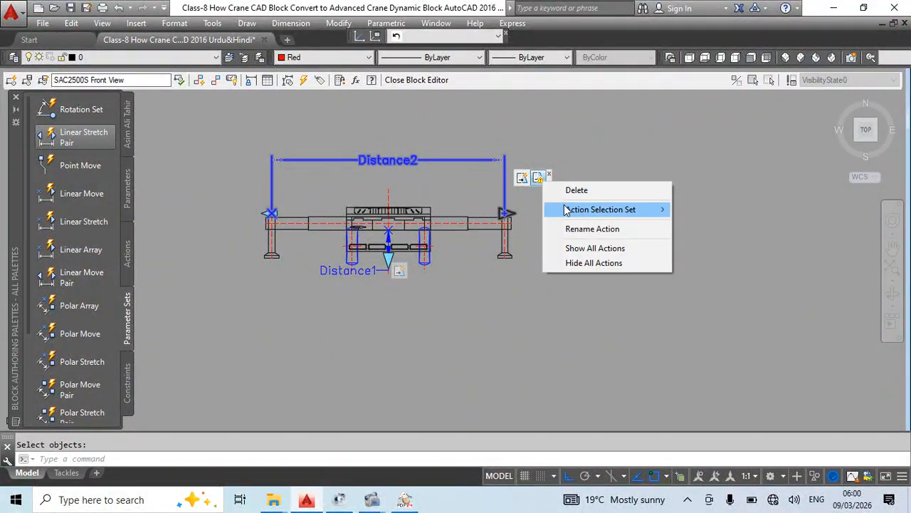
pyautogui.moveTo(617, 211)
pyautogui.click(721, 209)
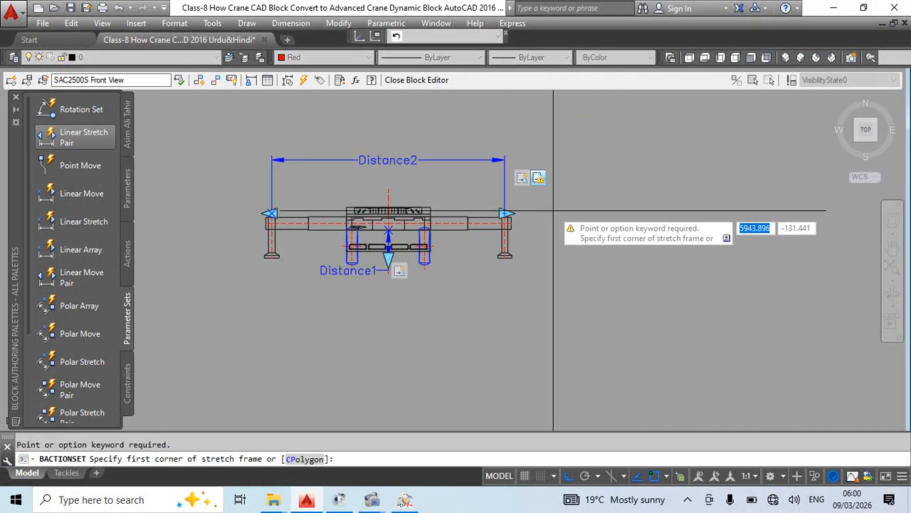
pyautogui.scroll(3, 534, 199)
pyautogui.click(535, 189)
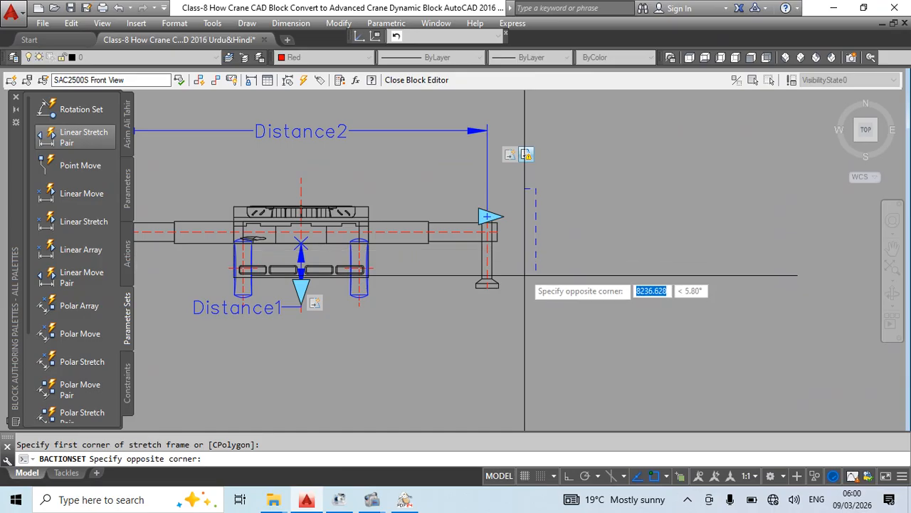
pyautogui.click(446, 321)
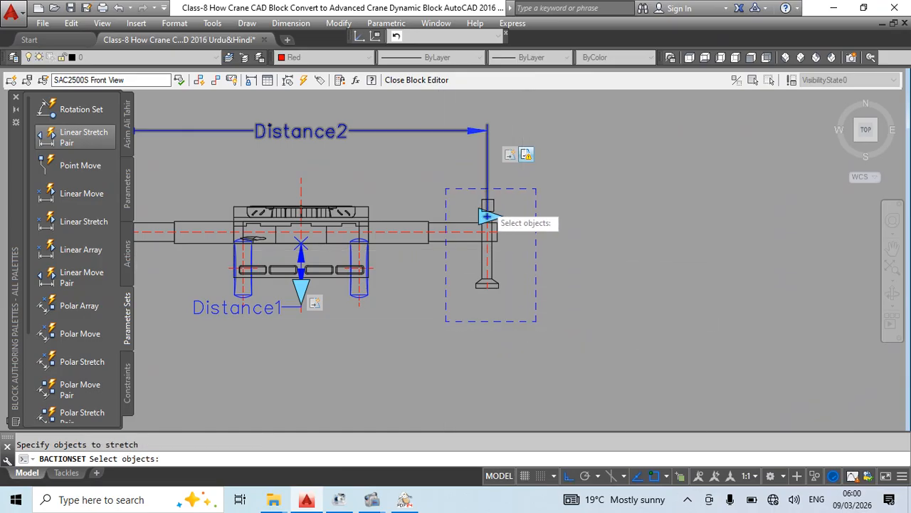
pyautogui.moveTo(242, 133); pyautogui.dragTo(339, 140, button='middle')
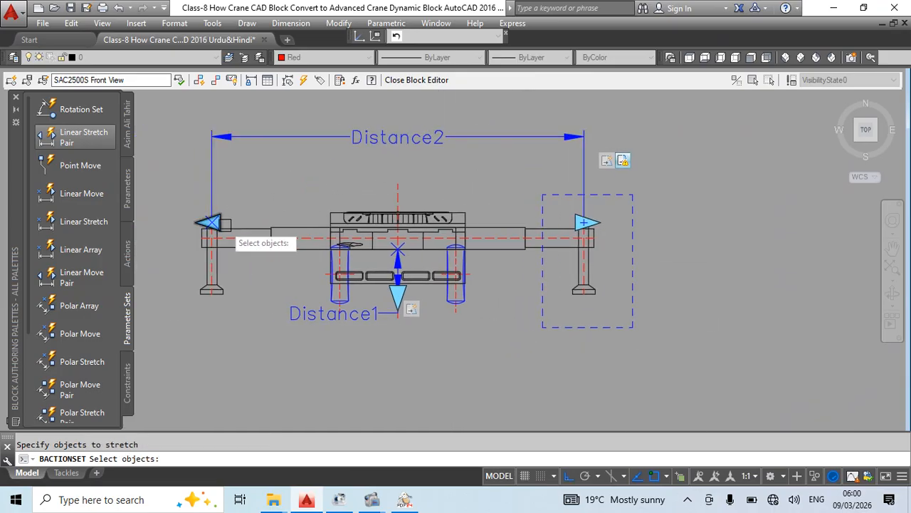
pyautogui.moveTo(610, 215)
pyautogui.mouseDown(button='middle')
pyautogui.moveTo(534, 193)
pyautogui.moveTo(487, 199)
pyautogui.mouseUp(button='middle')
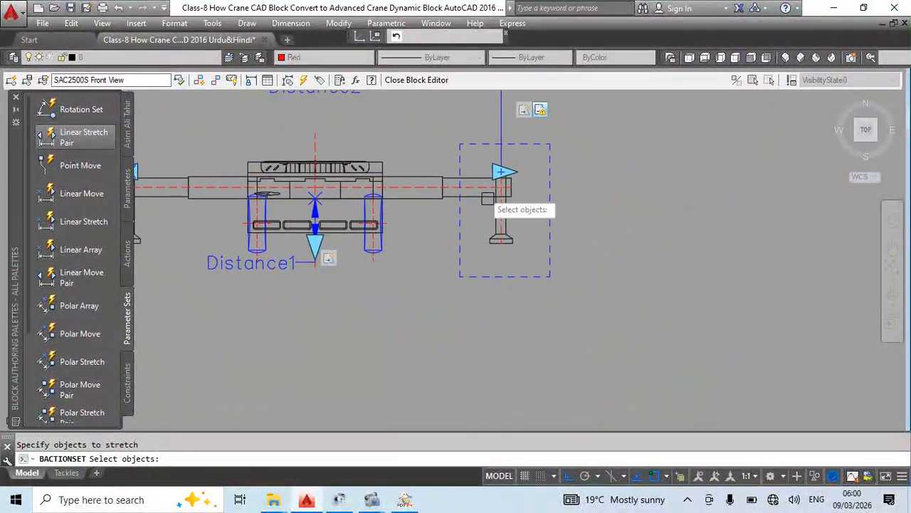
pyautogui.scroll(2, 514, 191)
pyautogui.scroll(-2, 529, 159)
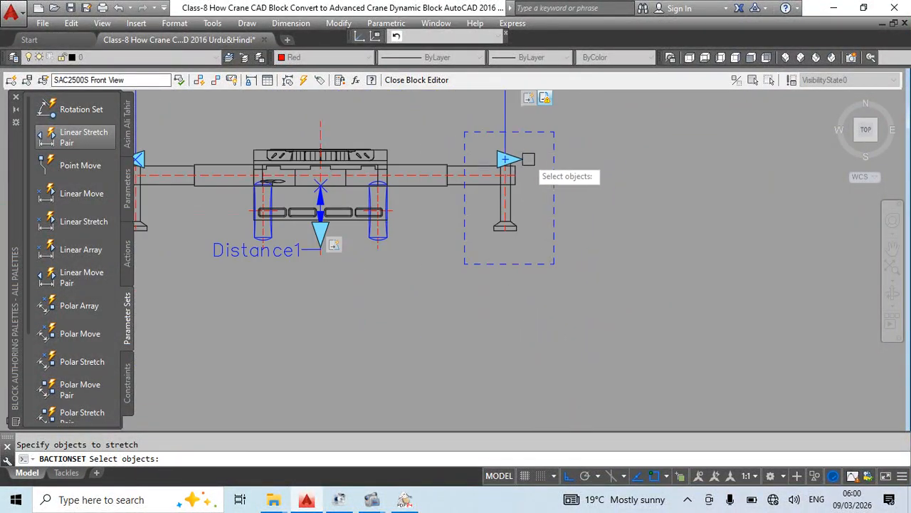
pyautogui.scroll(2, 533, 153)
pyautogui.click(545, 142)
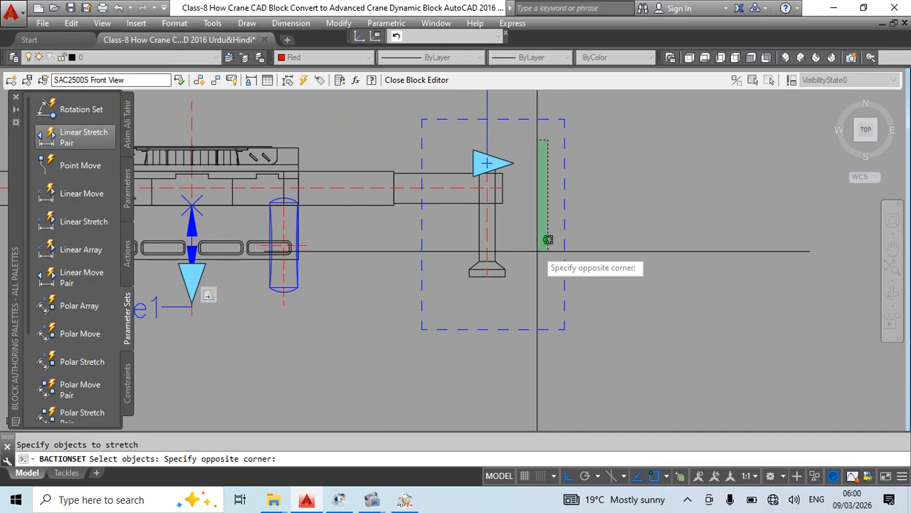
pyautogui.click(436, 301)
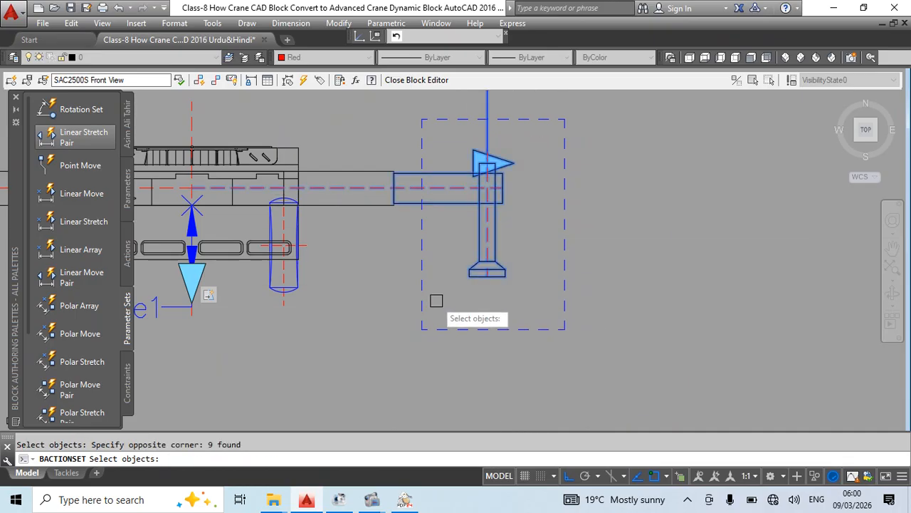
pyautogui.press('Return')
# - Close the Block Editor and return to the crane front view in the drawing
pyautogui.scroll(-5, 435, 302)
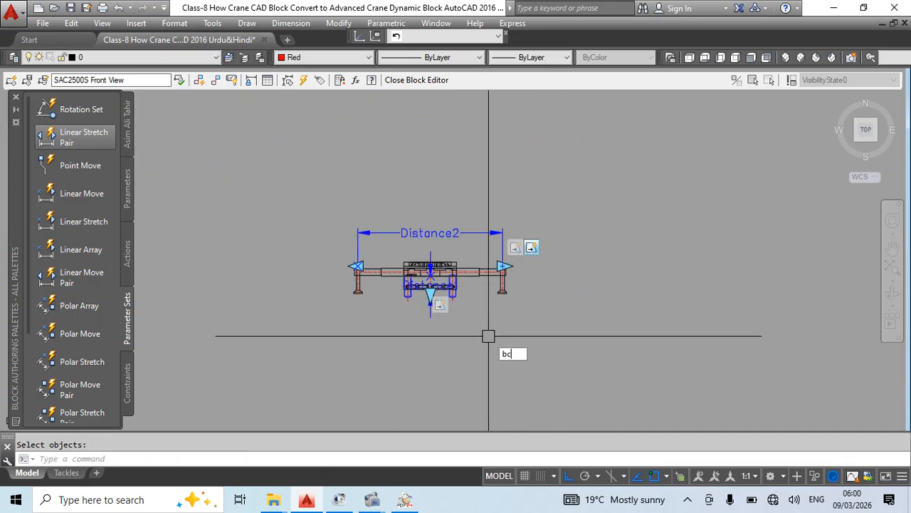
pyautogui.write('bc')
pyautogui.press('Return')
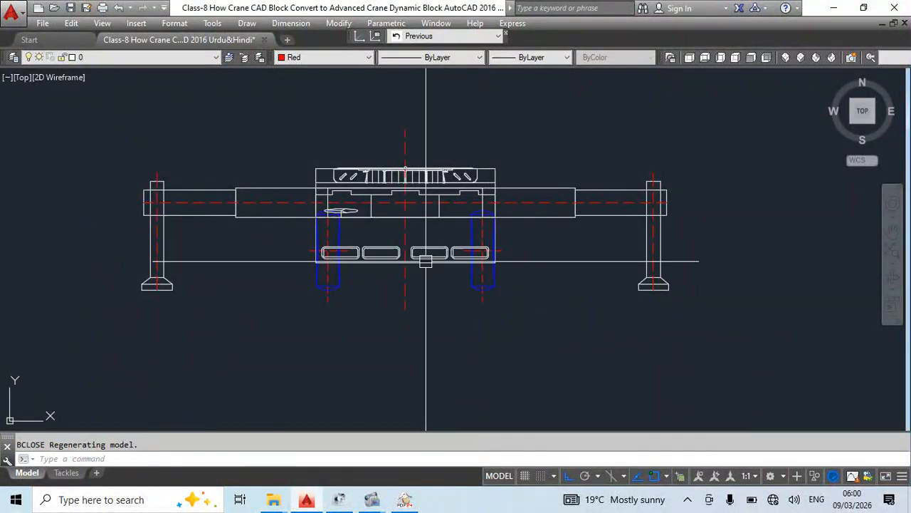
# - Test the crane front view block by stretching its right and left outriggers outward separately, and undo the stretches
pyautogui.click(521, 242)
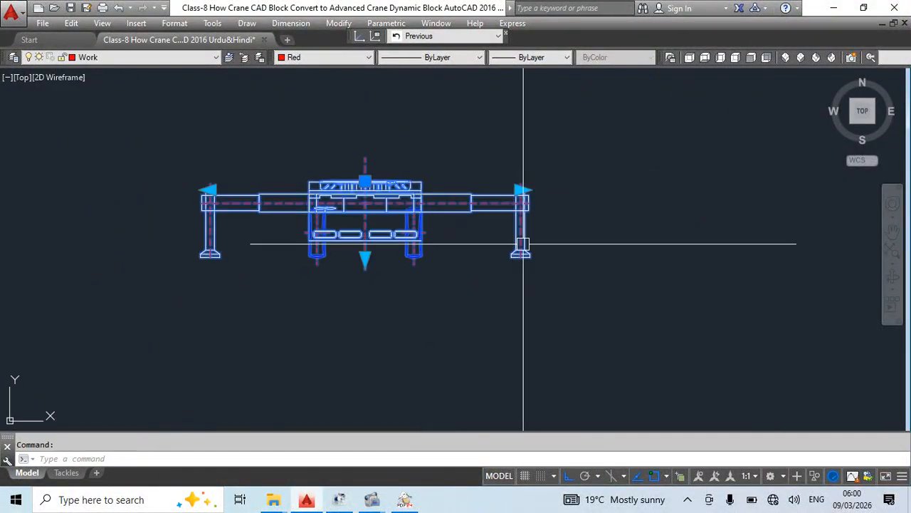
pyautogui.click(520, 189)
pyautogui.click(749, 190)
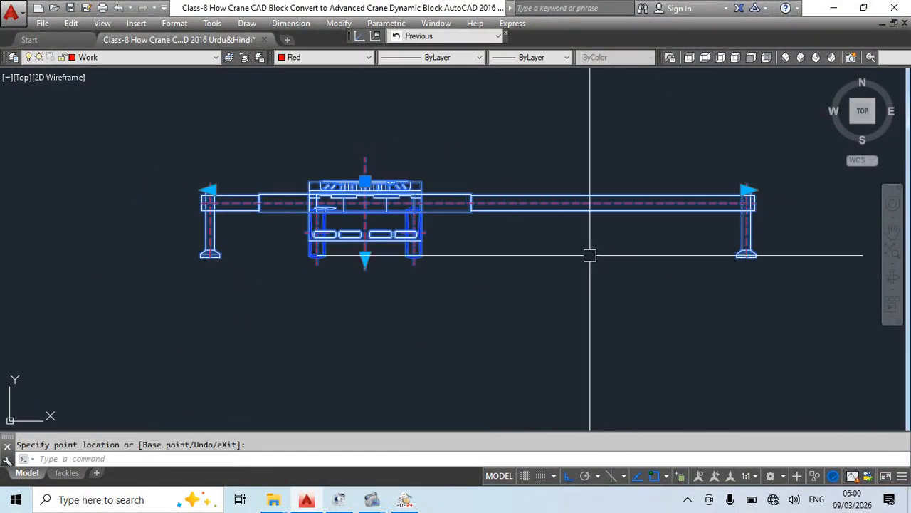
pyautogui.moveTo(590, 255); pyautogui.dragTo(579, 253, button='middle')
pyautogui.click(4, 189)
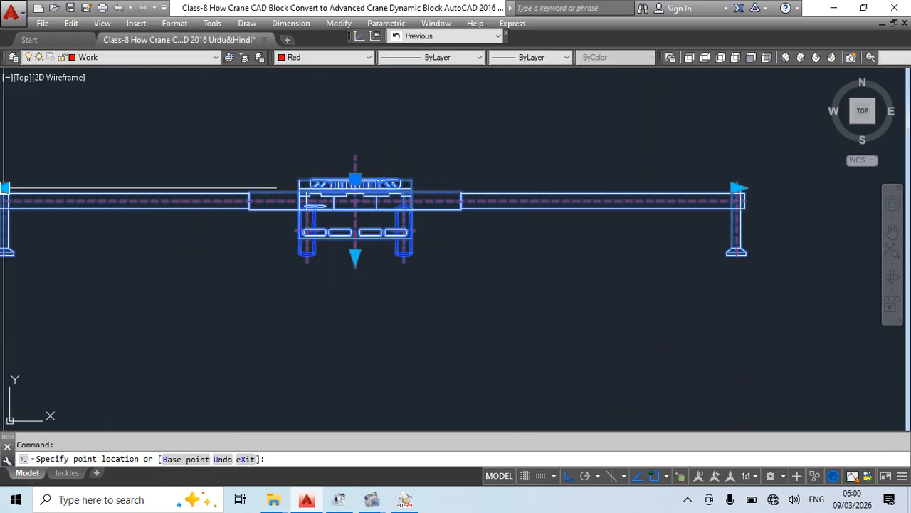
pyautogui.moveTo(262, 247); pyautogui.dragTo(441, 252, button='middle')
pyautogui.scroll(-5, 282, 220)
pyautogui.click(525, 209)
pyautogui.click(657, 208)
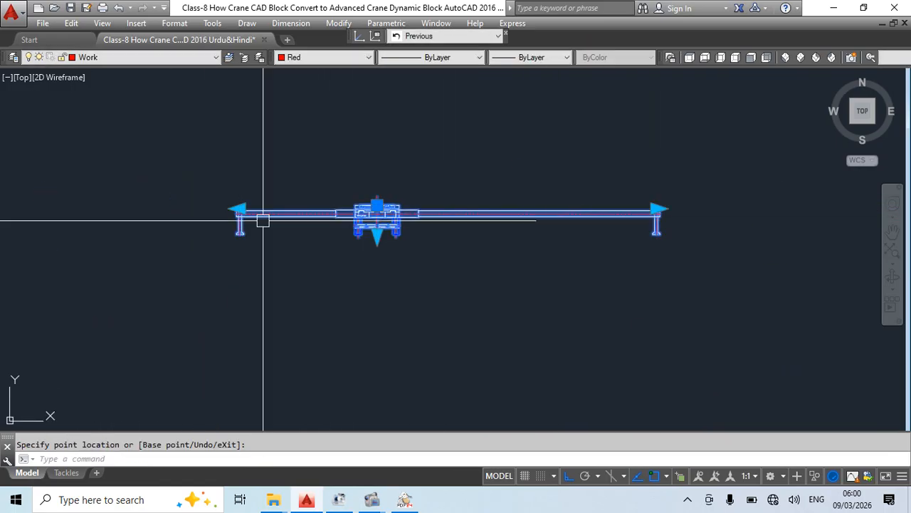
pyautogui.click(239, 209)
pyautogui.click(120, 208)
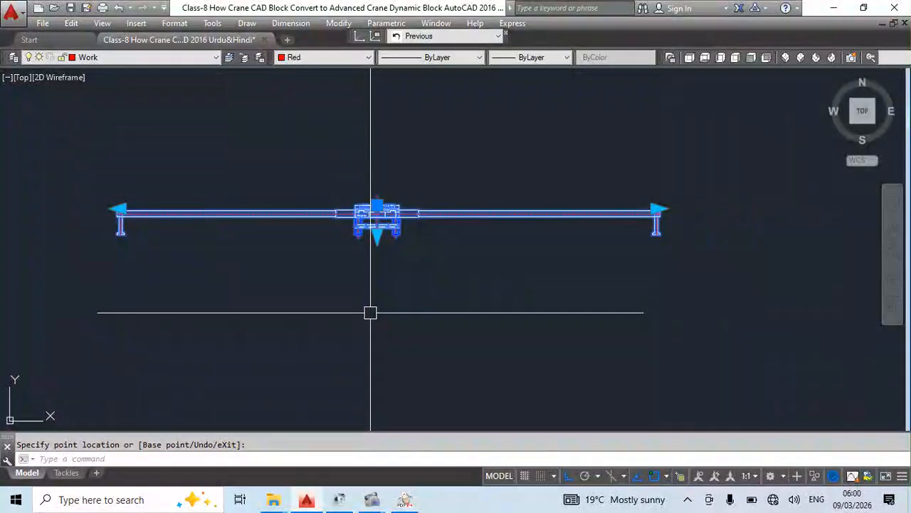
pyautogui.hotkey('ctrl', 'z')
pyautogui.scroll(2, 369, 314)
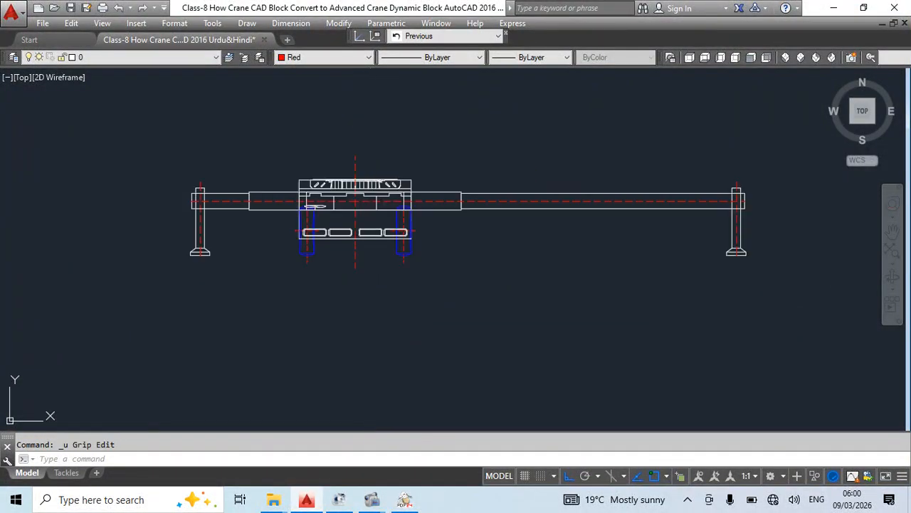
# - In the SAC2500S Front View block definition, set the Distance2 parameter's base location to Midpoint and close the block editor
pyautogui.doubleClick(406, 220)
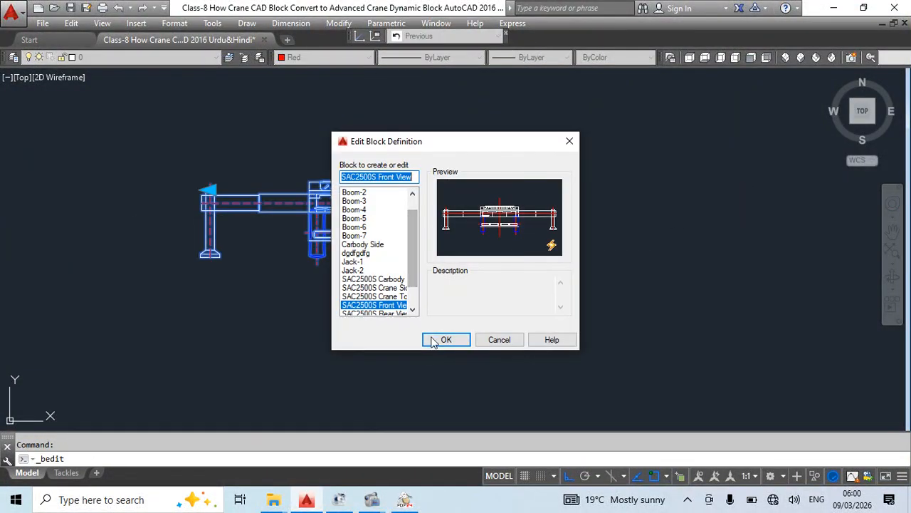
pyautogui.click(444, 340)
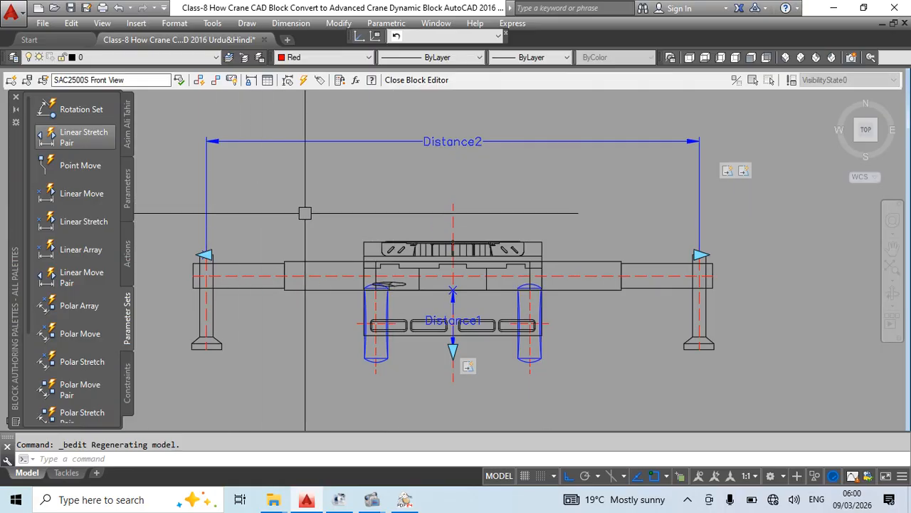
pyautogui.click(315, 141)
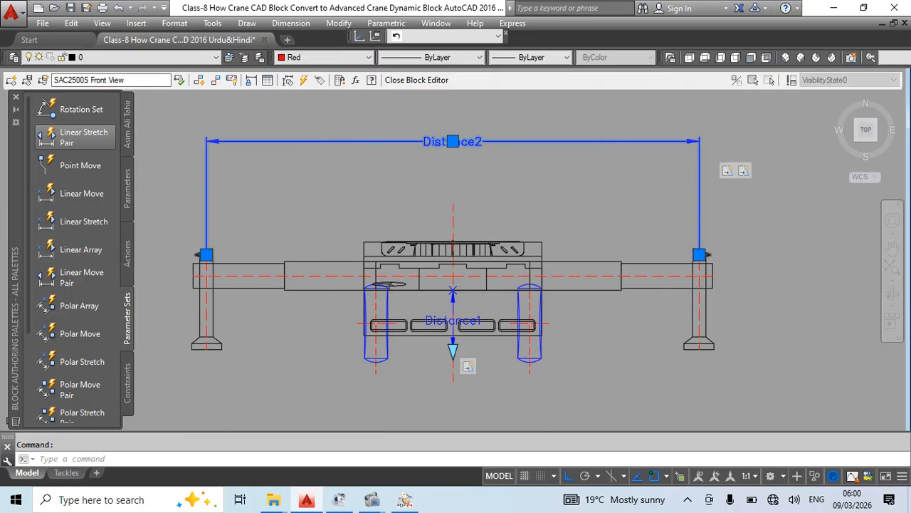
pyautogui.hotkey('ctrl', '1')
pyautogui.moveTo(25, 157); pyautogui.dragTo(278, 154)
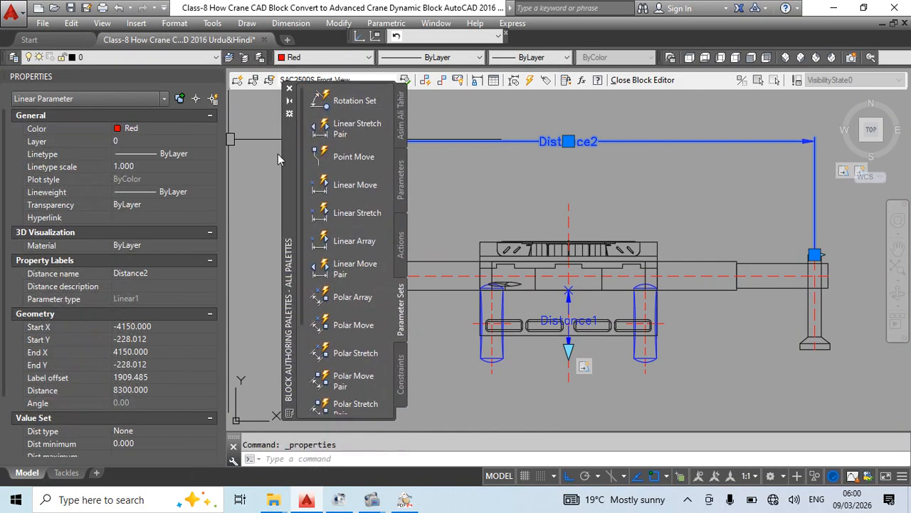
pyautogui.scroll(-3, 134, 352)
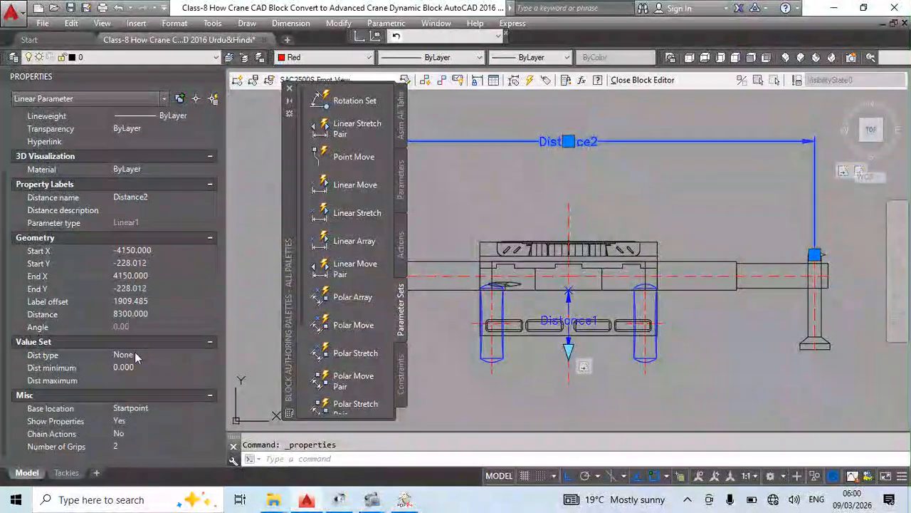
pyautogui.click(136, 408)
pyautogui.click(139, 410)
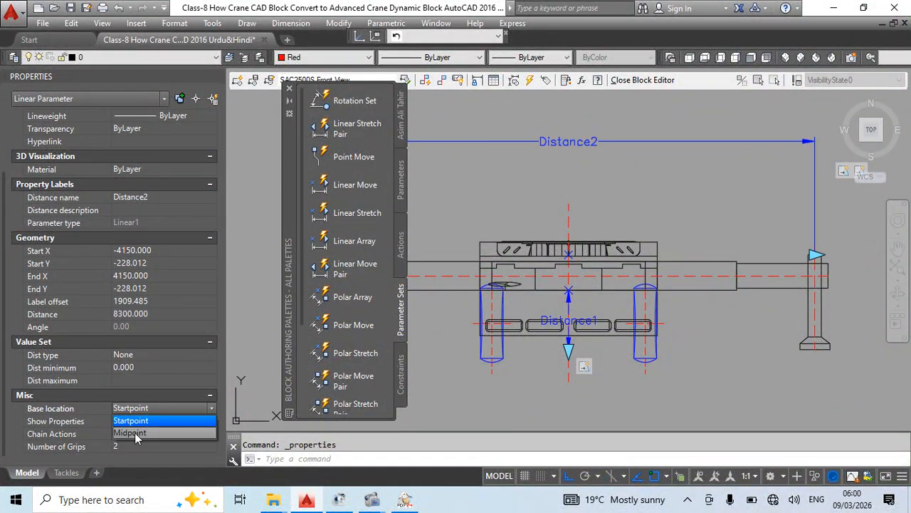
pyautogui.click(134, 432)
pyautogui.click(217, 76)
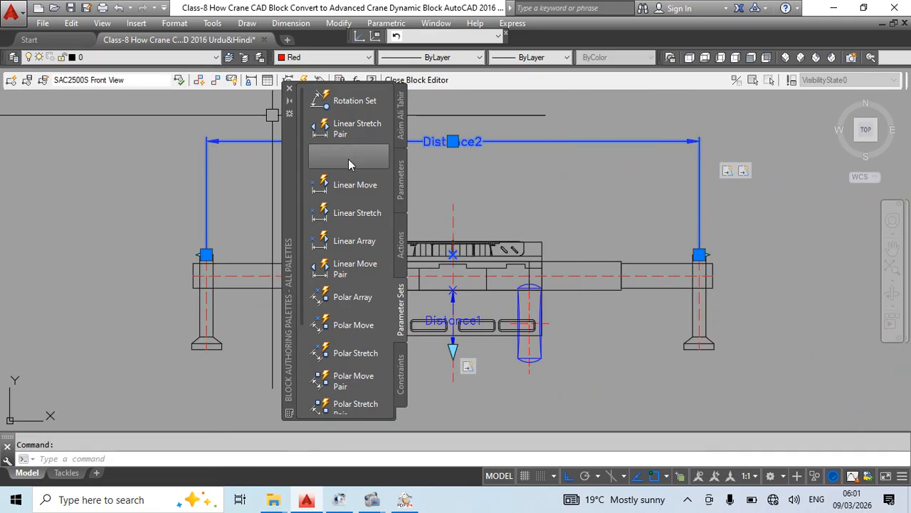
pyautogui.press('Return')
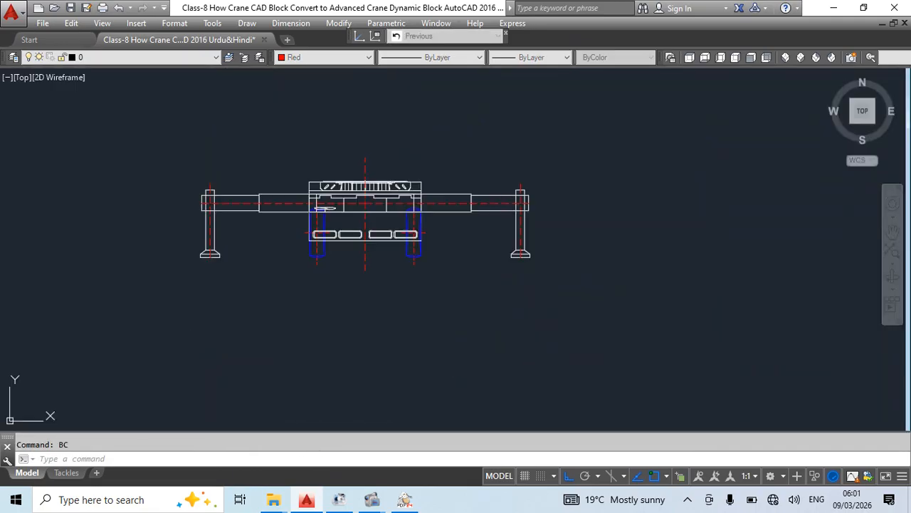
# - Test the paired stretch on the crane front view by moving the right and left outriggers inward and outward
pyautogui.click(384, 194)
pyautogui.click(520, 190)
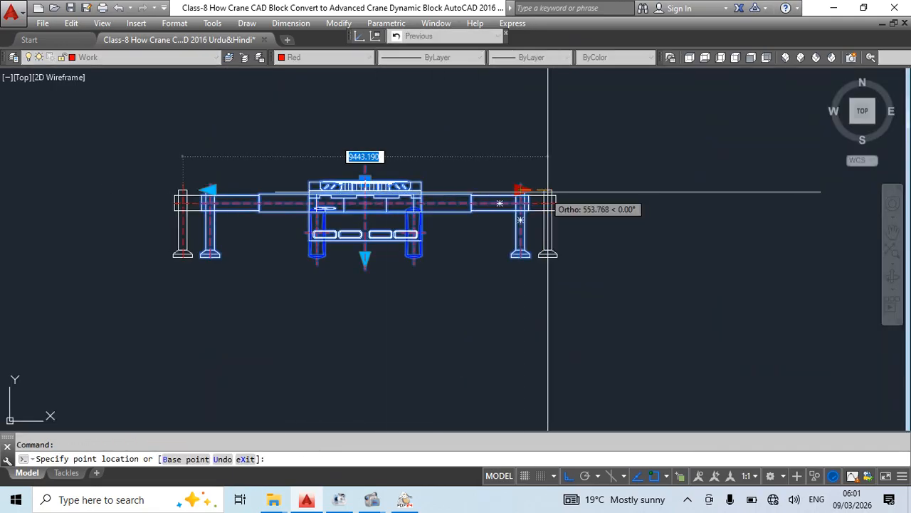
pyautogui.click(453, 165)
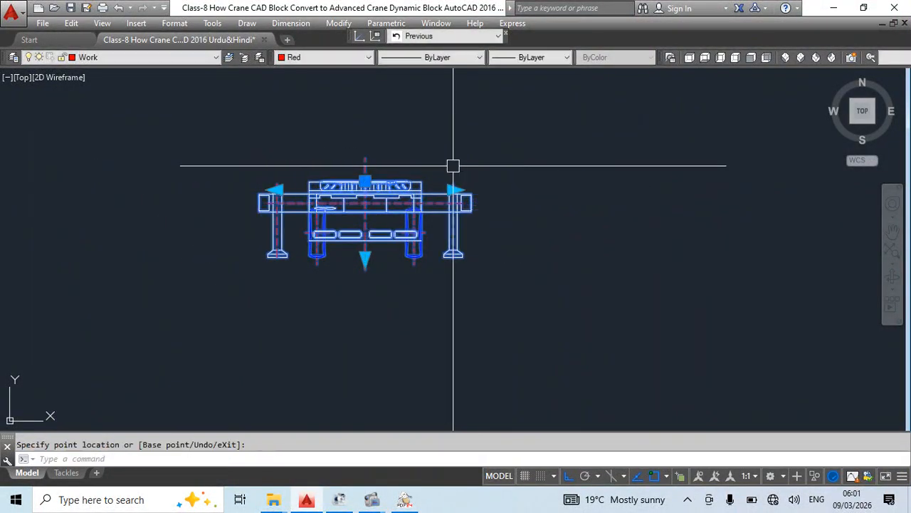
pyautogui.click(276, 190)
pyautogui.click(132, 193)
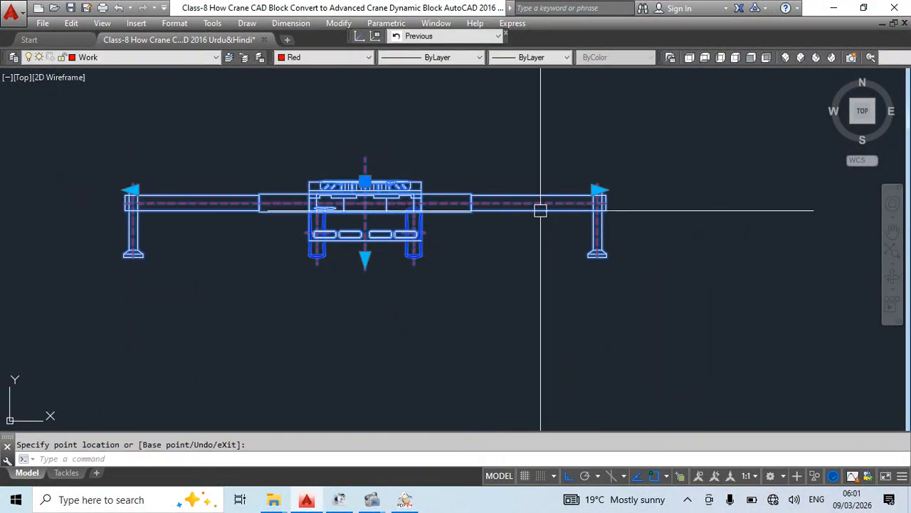
pyautogui.click(596, 189)
pyautogui.click(506, 190)
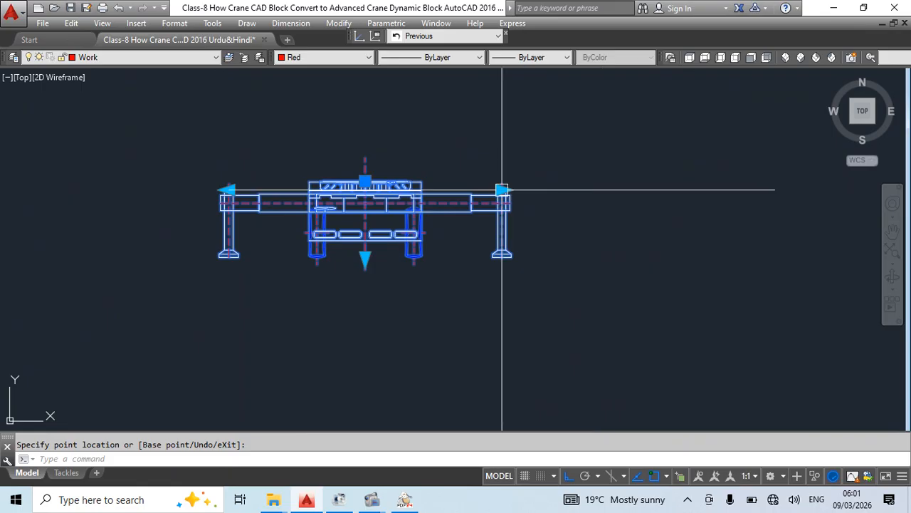
pyautogui.click(502, 190)
pyautogui.click(696, 190)
pyautogui.click(696, 189)
pyautogui.click(559, 180)
pyautogui.press('Escape')
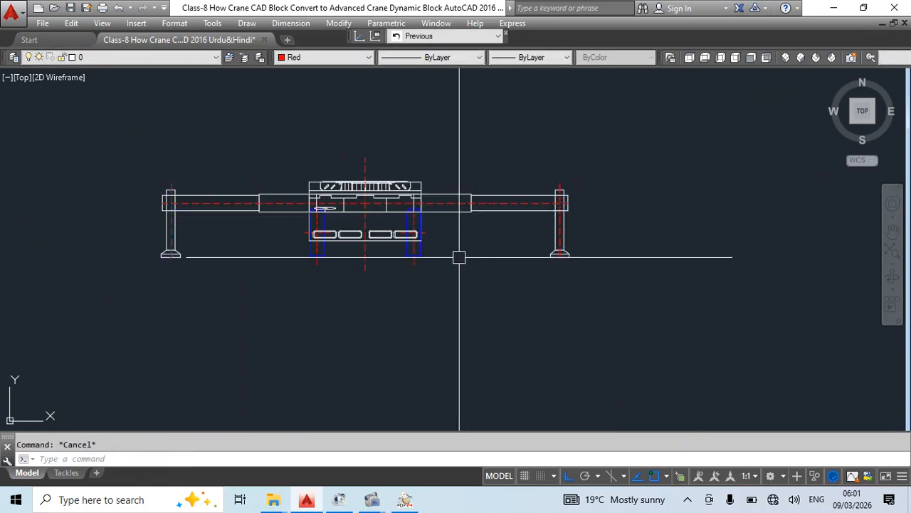
pyautogui.moveTo(459, 257); pyautogui.dragTo(505, 213, button='middle')
pyautogui.write('l')
pyautogui.press('Return')
pyautogui.press('Escape')
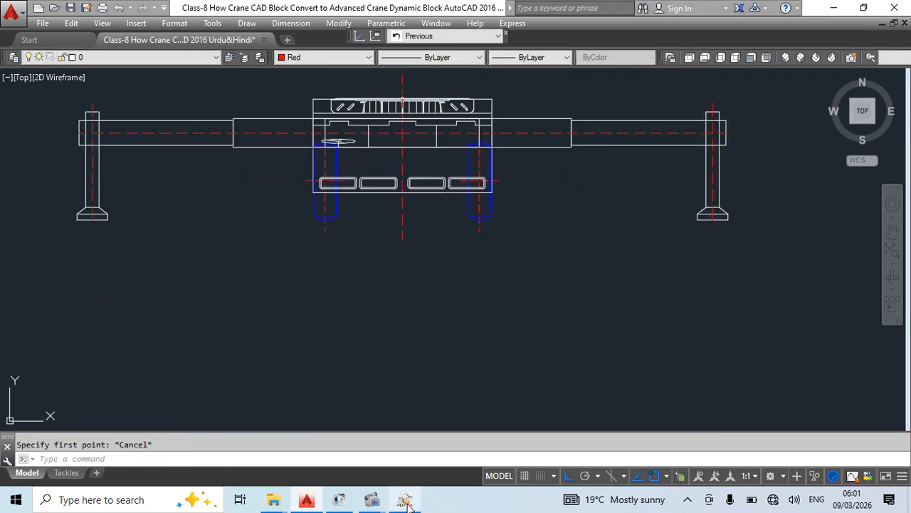
# - Switch to the Foot Print PDF to check the crane's outrigger span dimensions, and return to the AutoCAD drawing
pyautogui.click(405, 501)
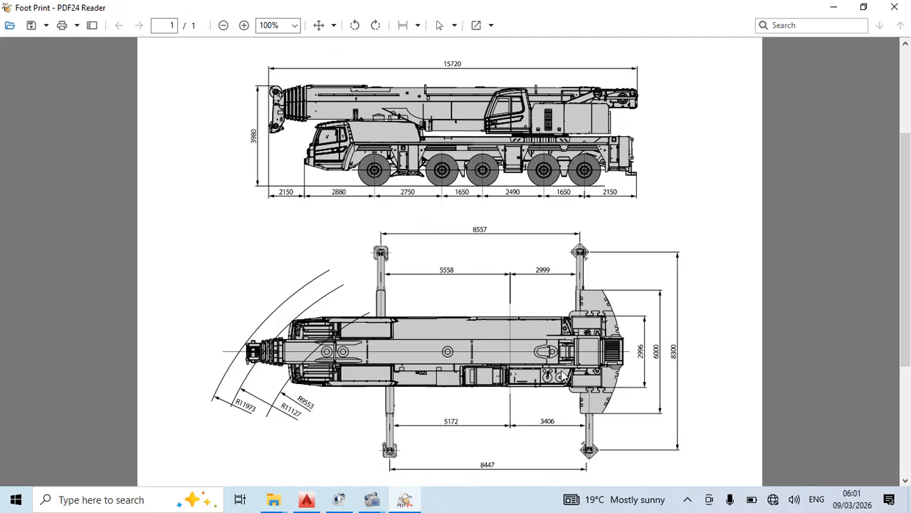
pyautogui.click(306, 499)
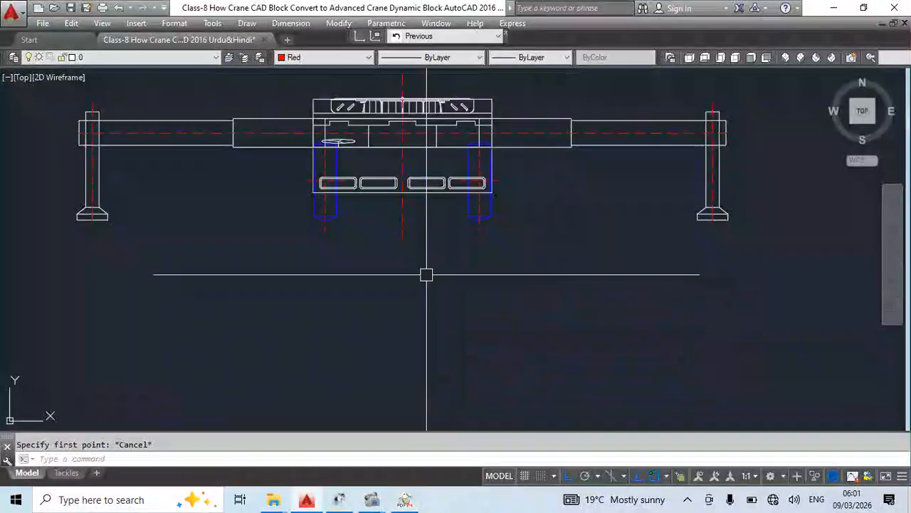
pyautogui.moveTo(499, 281); pyautogui.dragTo(526, 326, button='middle')
pyautogui.press('Escape')
# - Draw a vertical reference line down along the crane's centre line, from the carrier body to below the wheels
pyautogui.doubleClick(579, 162)
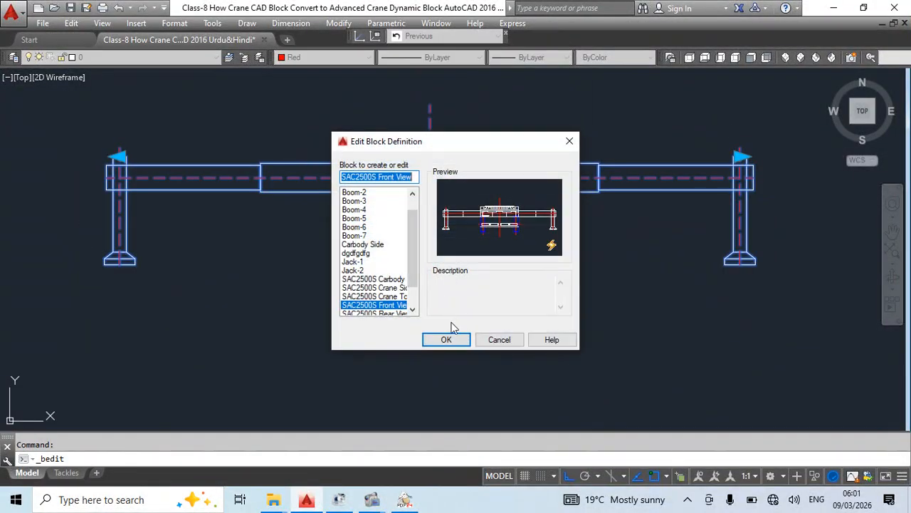
pyautogui.click(446, 339)
pyautogui.press('l')
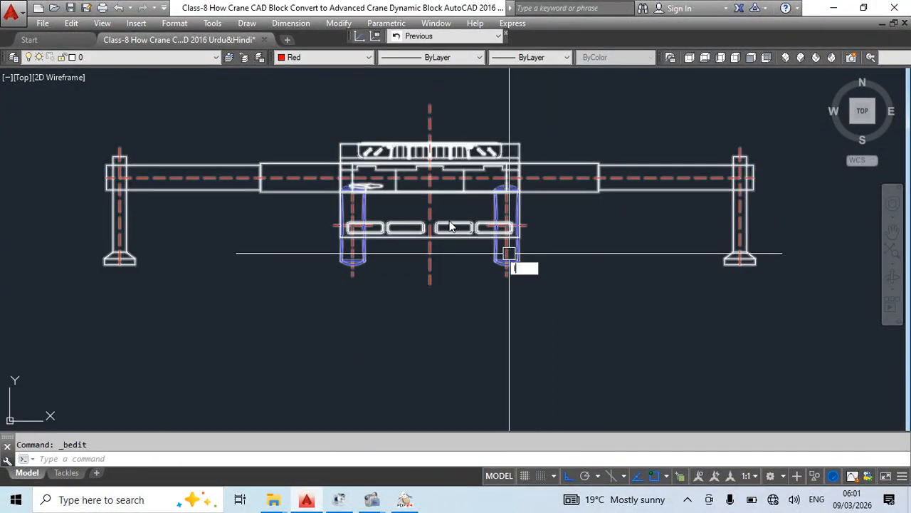
pyautogui.press('Return')
pyautogui.click(435, 223)
pyautogui.press('Escape')
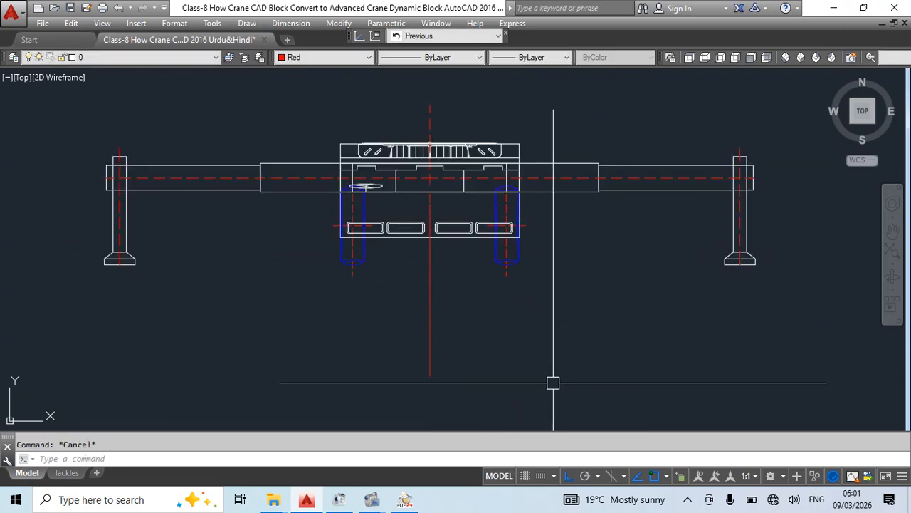
# - Offset the vertical centre reference line 3000 toward the right outrigger
pyautogui.press('o')
pyautogui.press('Return')
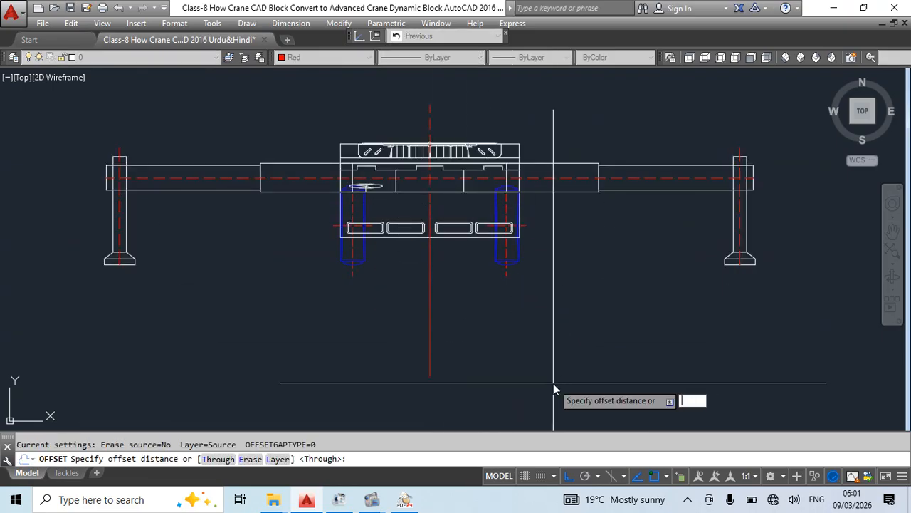
pyautogui.write('30')
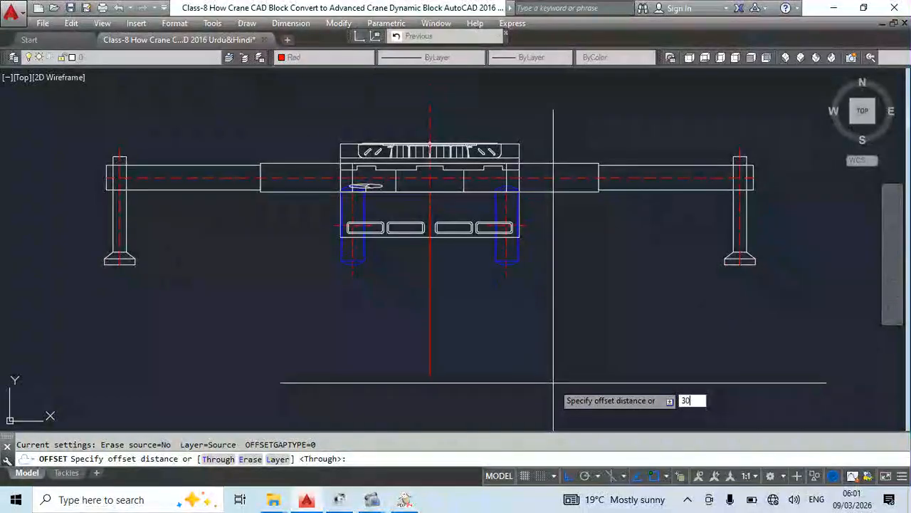
pyautogui.write('00')
pyautogui.press('Return')
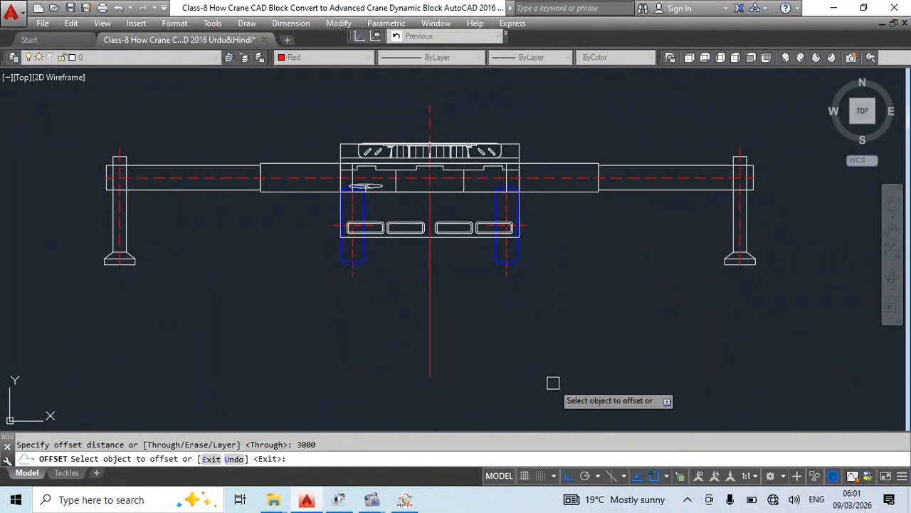
pyautogui.click(429, 284)
pyautogui.click(569, 288)
pyautogui.moveTo(594, 287); pyautogui.dragTo(441, 301, button='middle')
pyautogui.press('Escape')
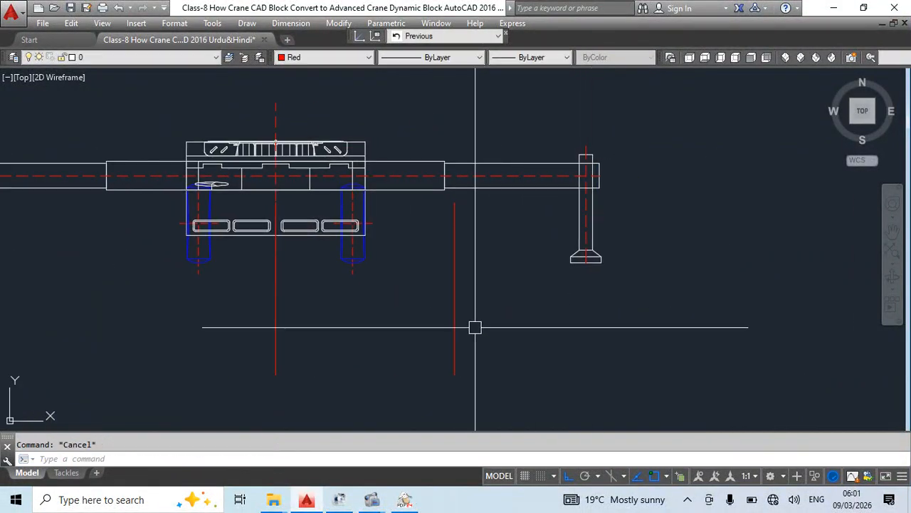
# - Offset the same centre reference line 4150 toward the right outrigger
pyautogui.press('space')
pyautogui.write('4150')
pyautogui.press('Return')
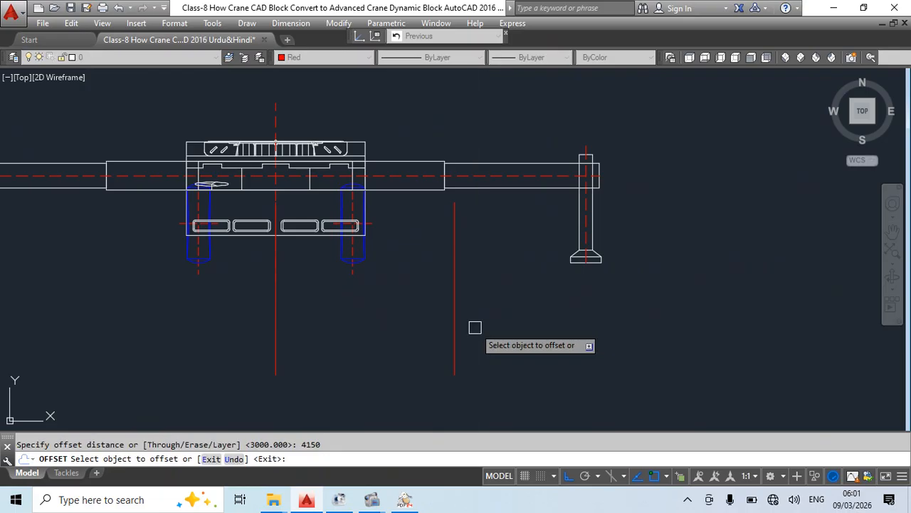
pyautogui.click(277, 286)
pyautogui.click(637, 328)
pyautogui.press('Escape')
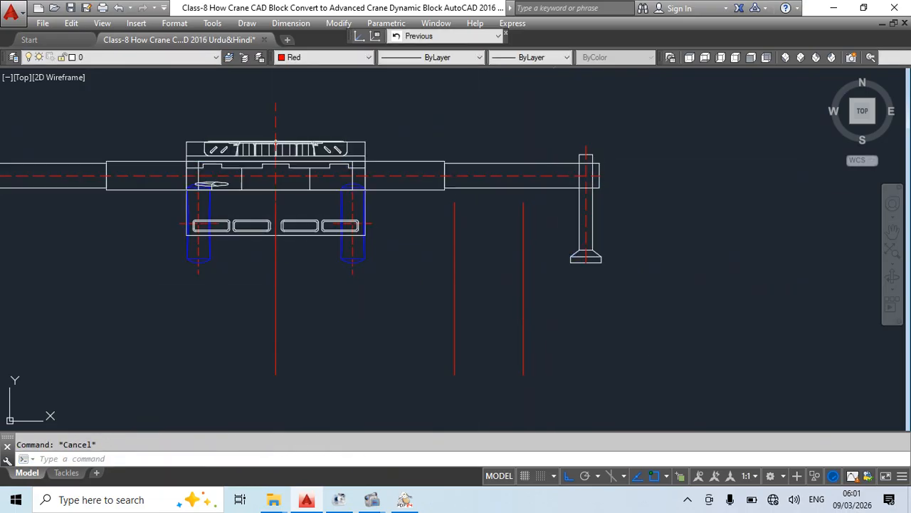
pyautogui.click(586, 154)
pyautogui.press('Escape')
pyautogui.click(545, 208)
pyautogui.click(434, 228)
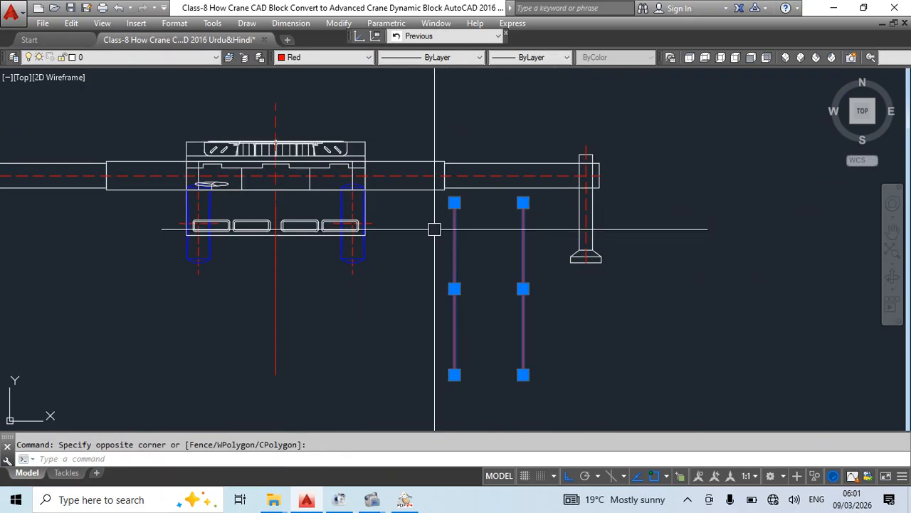
pyautogui.write('s')
pyautogui.press('space')
pyautogui.click(610, 328)
pyautogui.press('Escape')
pyautogui.press('Escape')
# - Move the two offset reference lines straight up so they cross the right outrigger beam
pyautogui.click(572, 340)
pyautogui.click(409, 389)
pyautogui.write('m')
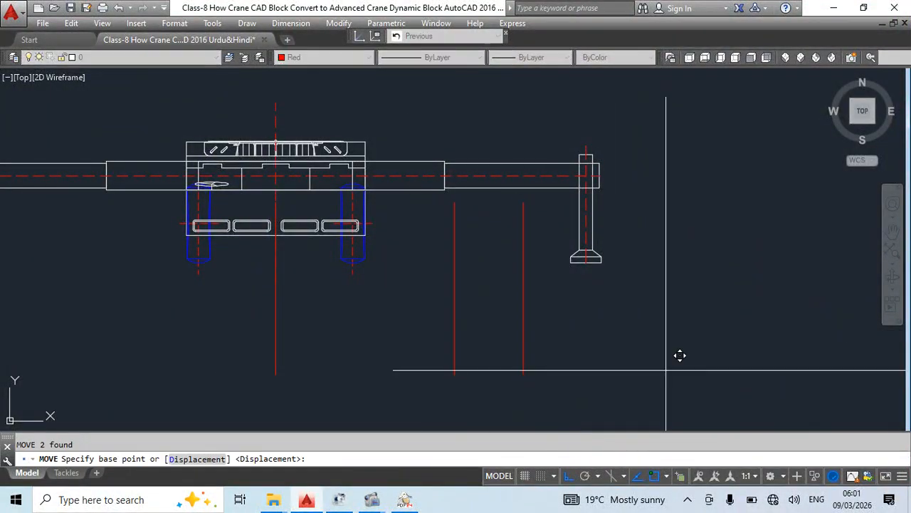
pyautogui.click(665, 369)
pyautogui.click(641, 254)
pyautogui.press('Escape')
# - Stretch the crane front view's right outrigger inward to the outer reference line, 4150 from the centre
pyautogui.click(558, 158)
pyautogui.moveTo(525, 214); pyautogui.dragTo(628, 248, button='middle')
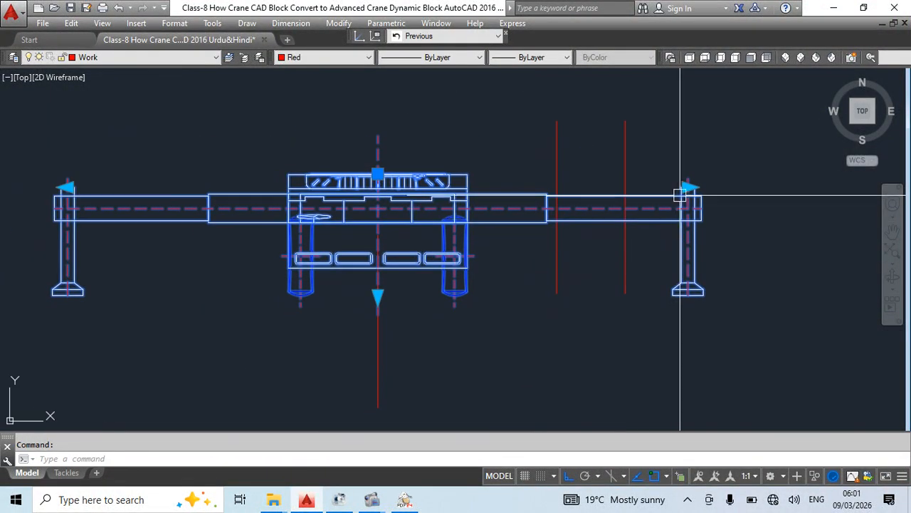
pyautogui.click(687, 188)
pyautogui.click(625, 187)
pyautogui.moveTo(639, 188); pyautogui.dragTo(657, 207, button='middle')
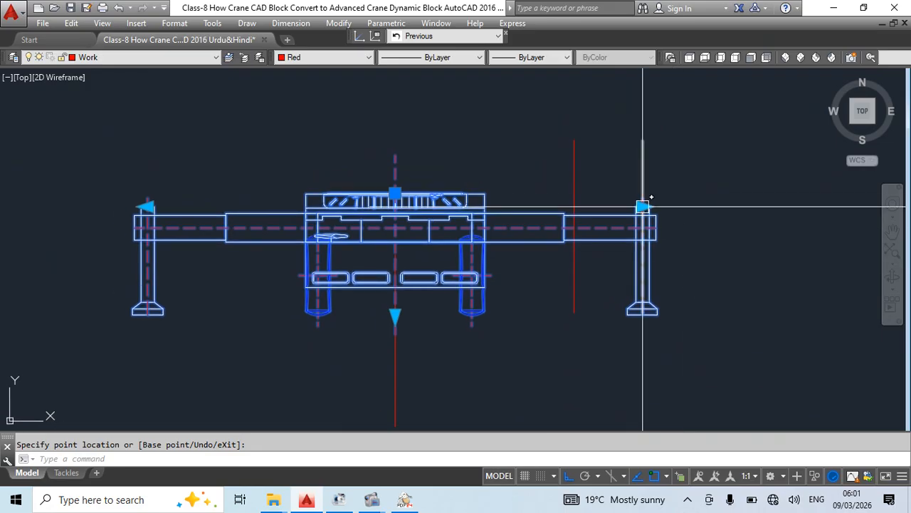
# - Stretch the front view's right outrigger inward to the inner reference line, 3000 from the centre
pyautogui.click(643, 205)
pyautogui.click(574, 207)
pyautogui.press('Escape')
# - Erase the two offset vertical reference lines at the right outrigger
pyautogui.click(670, 164)
pyautogui.click(568, 200)
pyautogui.write('e')
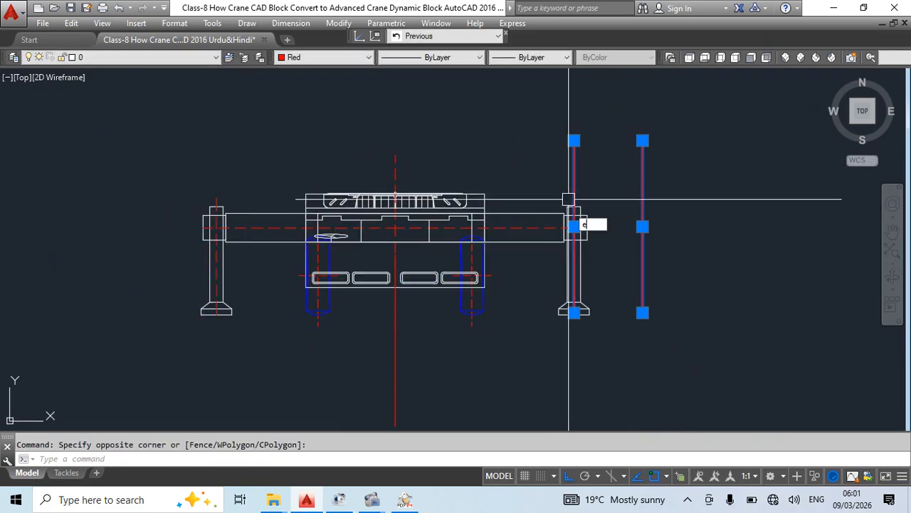
# - Open the SAC2500S Front View block for editing and set the Distance2 linear parameter's distance type to List
pyautogui.doubleClick(471, 207)
pyautogui.click(444, 338)
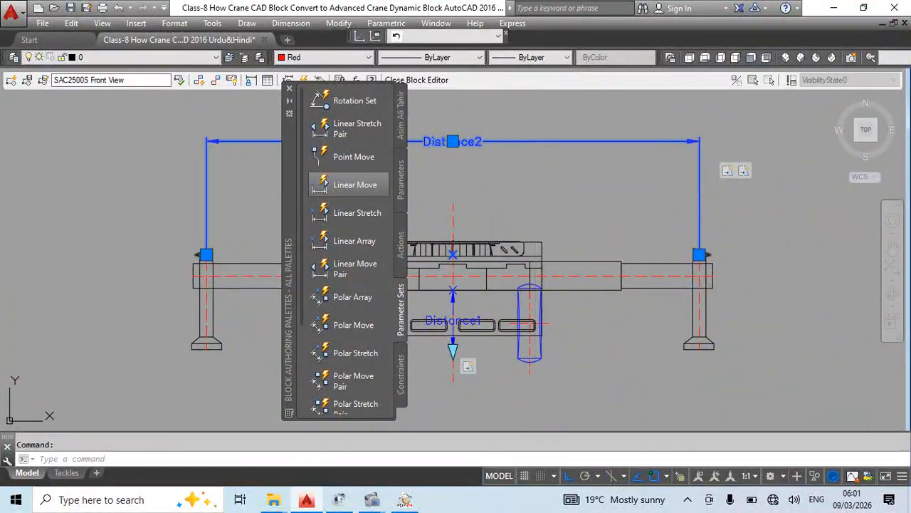
pyautogui.hotkey('ctrl', '1')
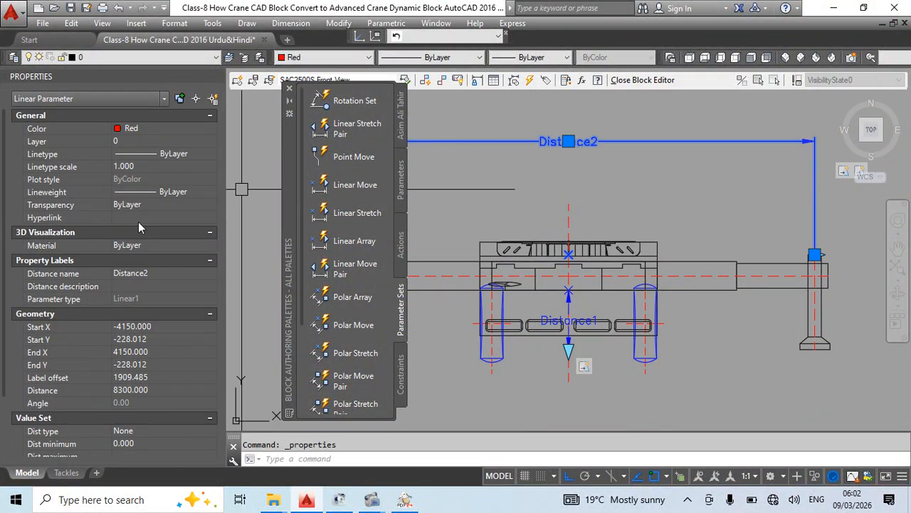
pyautogui.scroll(-3, 139, 221)
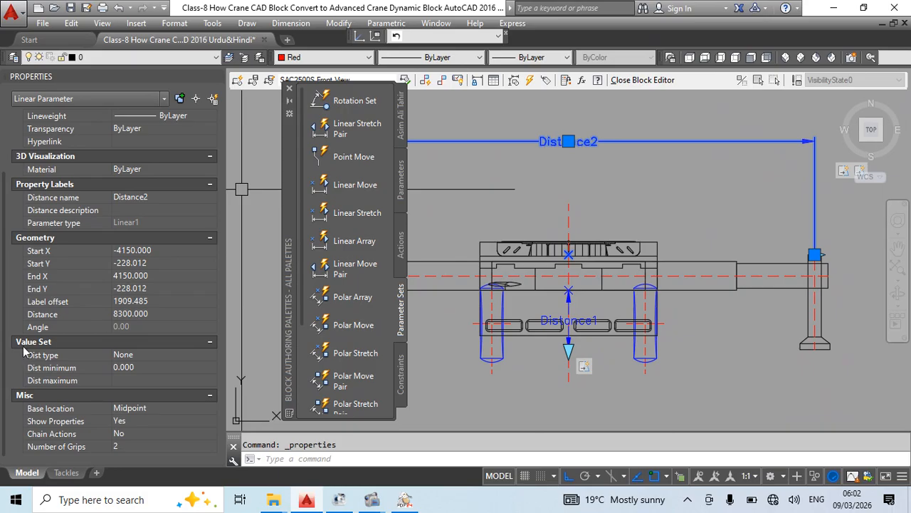
pyautogui.click(155, 354)
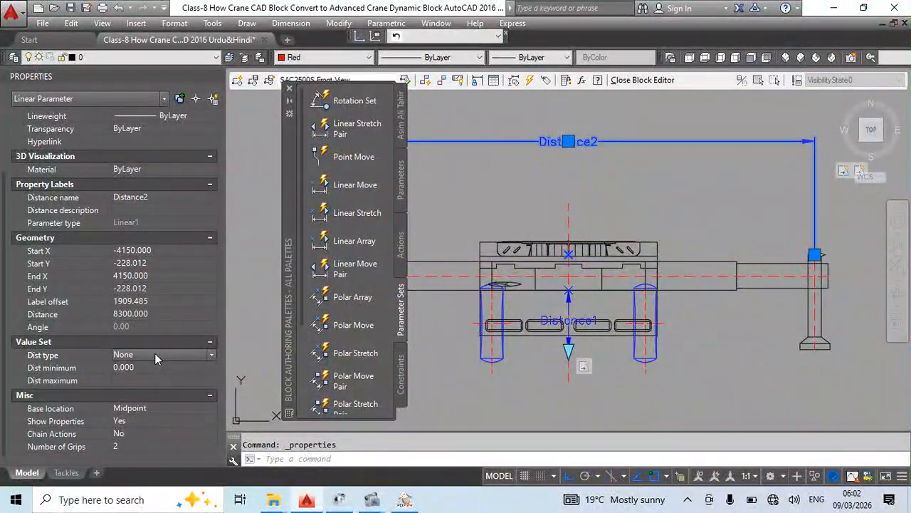
pyautogui.click(154, 353)
pyautogui.click(144, 385)
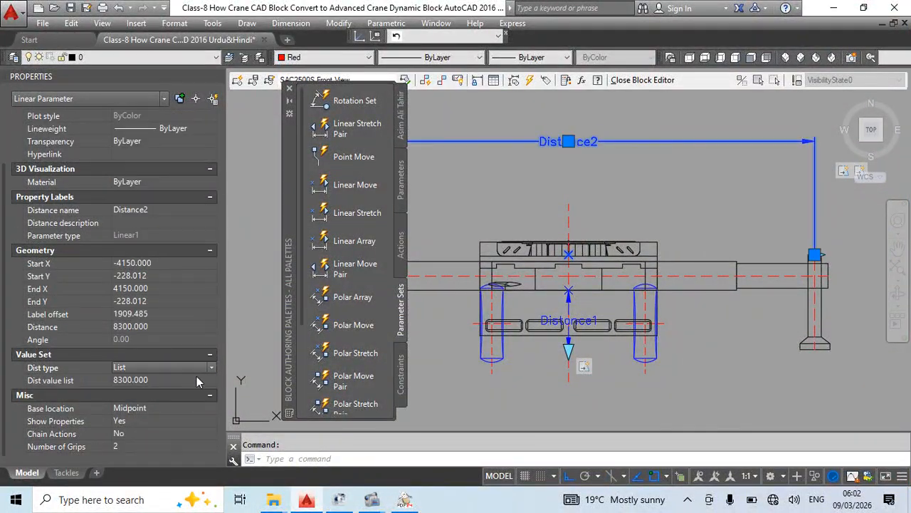
# - Add 6000 to the Distance2 parameter's distance value list
pyautogui.click(208, 378)
pyautogui.click(211, 381)
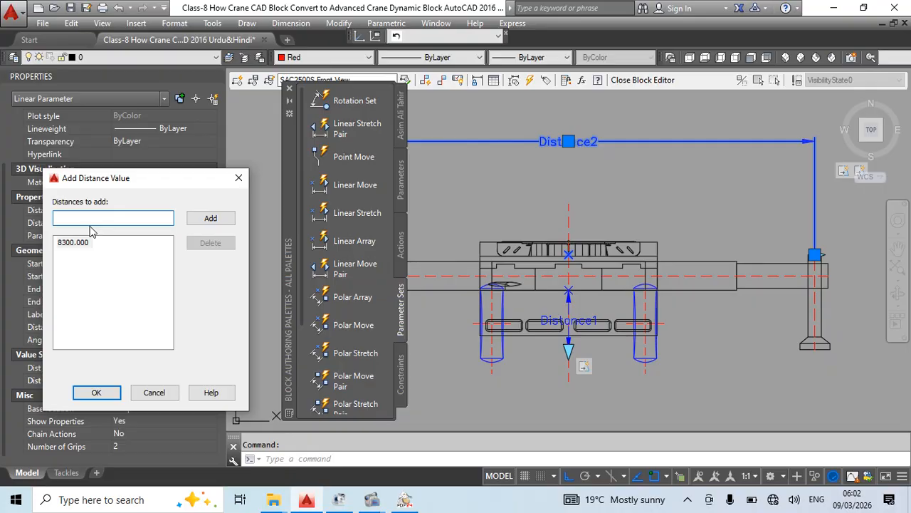
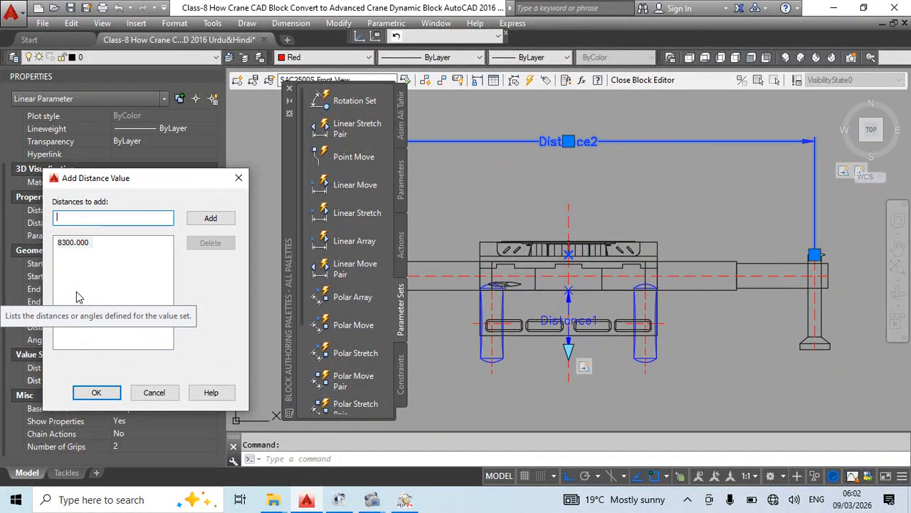
pyautogui.write('6000')
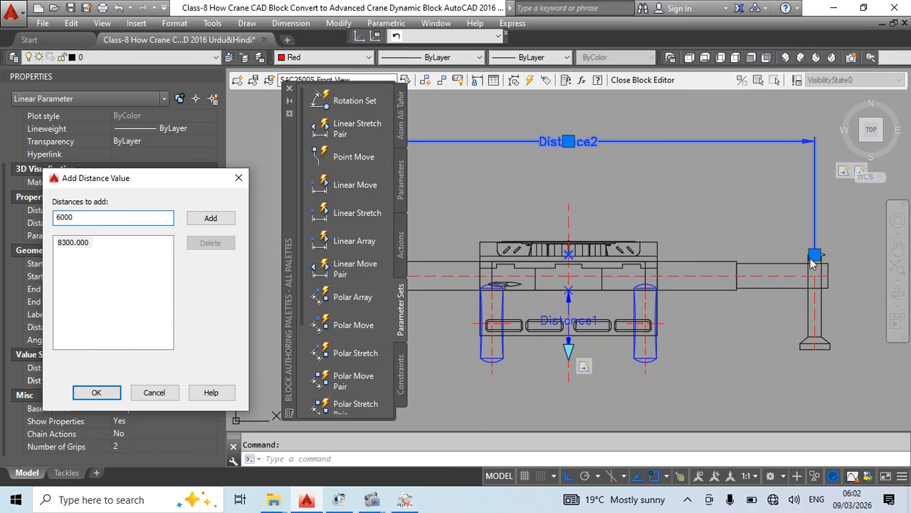
pyautogui.click(97, 393)
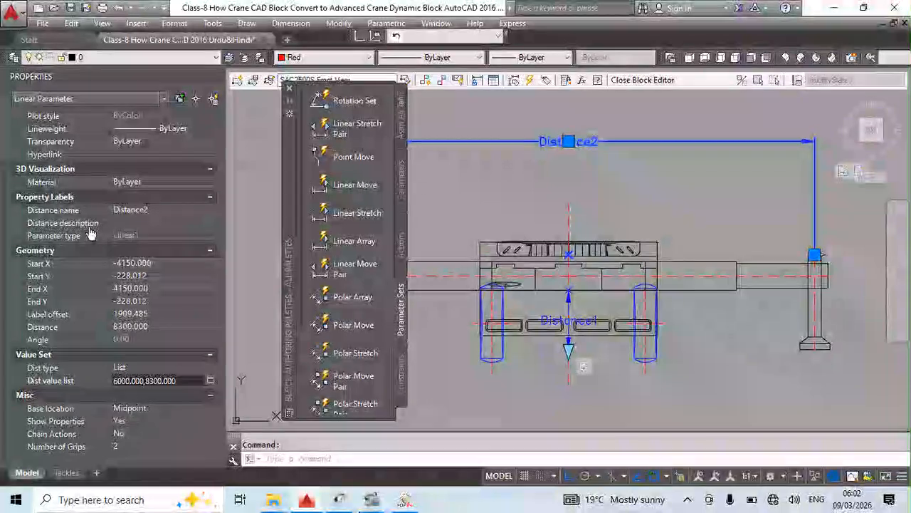
# - Add 4000 to the Distance2 parameter's distance value list and close its properties
pyautogui.click(211, 383)
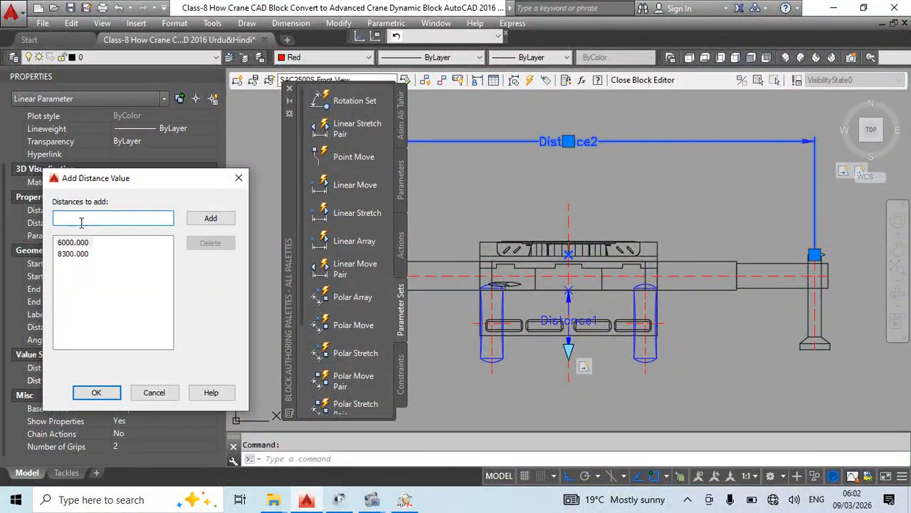
pyautogui.write('4')
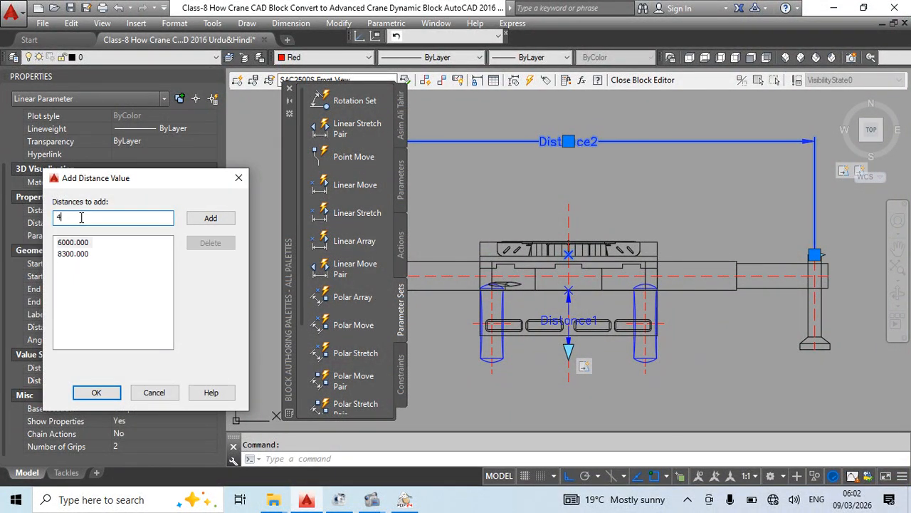
pyautogui.click(97, 393)
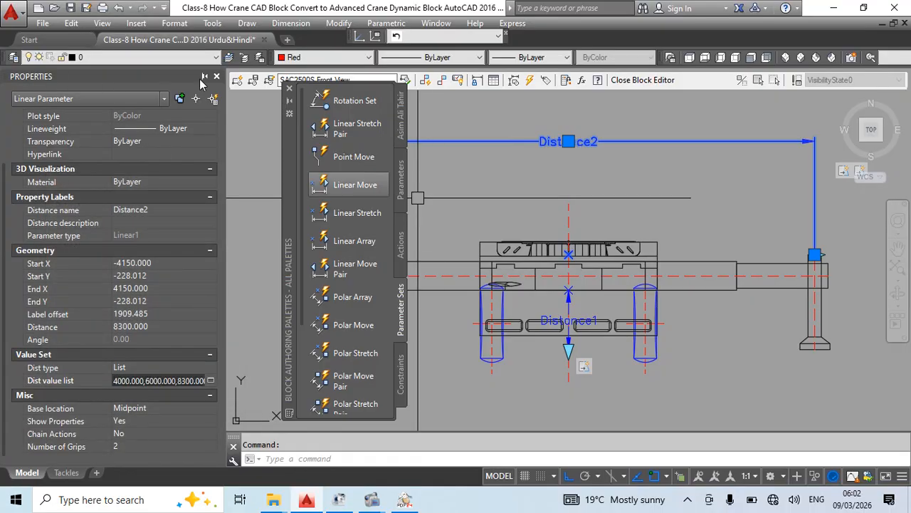
pyautogui.click(217, 76)
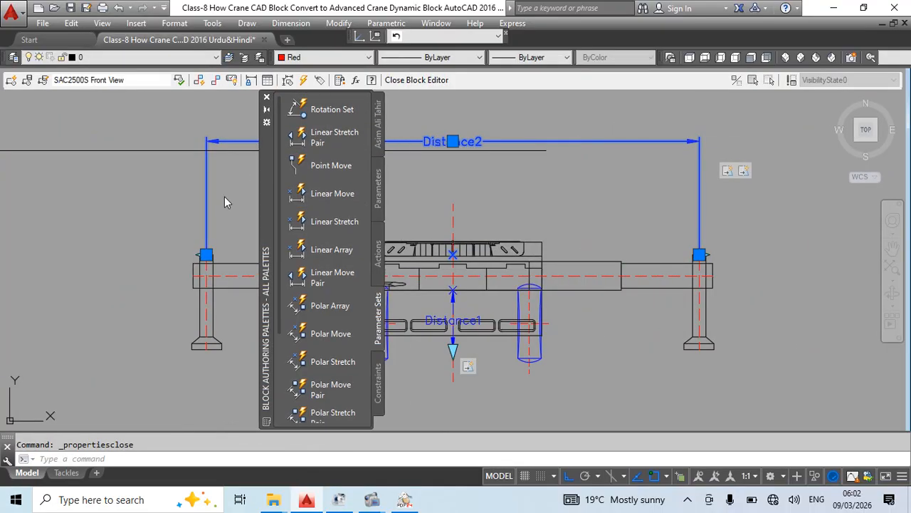
# - Move the block authoring palettes clear of the crane, then close the block editor and save the block changes
pyautogui.moveTo(224, 197); pyautogui.dragTo(20, 203)
pyautogui.press('Escape')
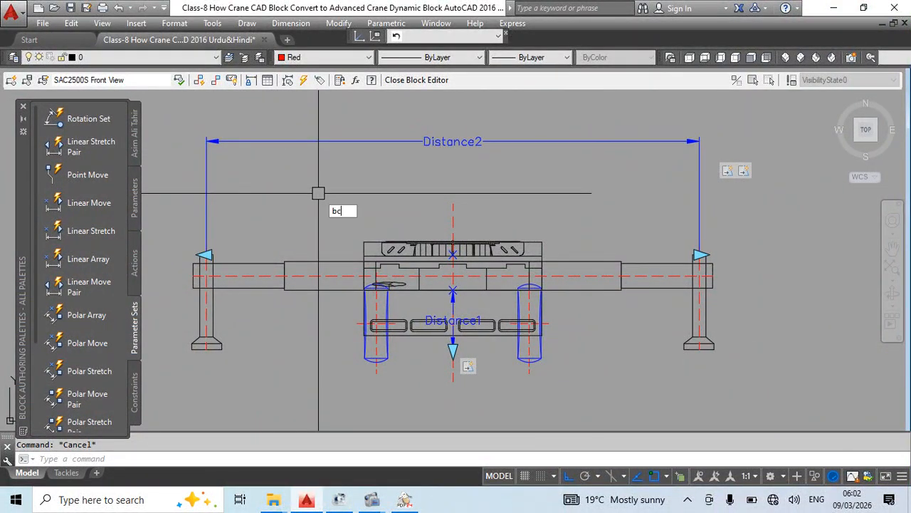
pyautogui.press('Return')
pyautogui.press('Return')
# - Stretch the front view block's outriggers inward to the listed 4000 span
pyautogui.click(489, 219)
pyautogui.moveTo(600, 214); pyautogui.dragTo(394, 208, button='middle')
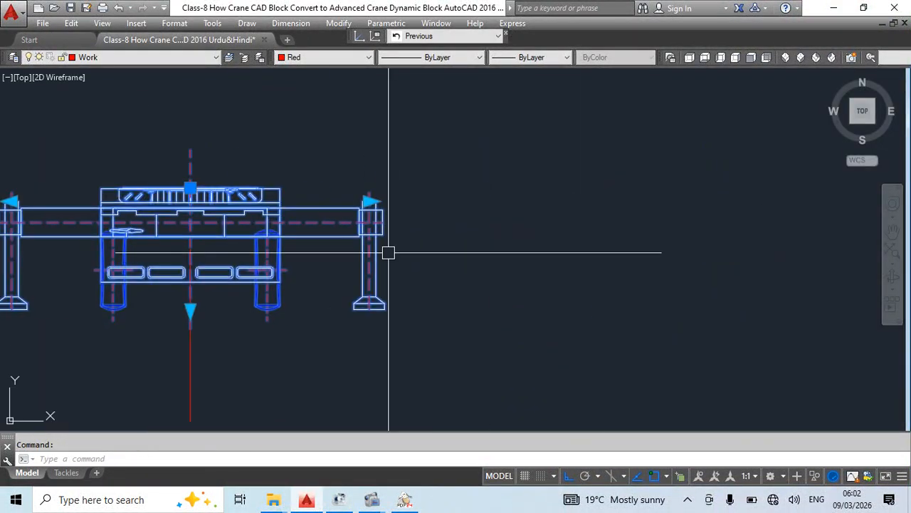
pyautogui.click(368, 201)
pyautogui.moveTo(368, 201); pyautogui.dragTo(448, 201, button='middle')
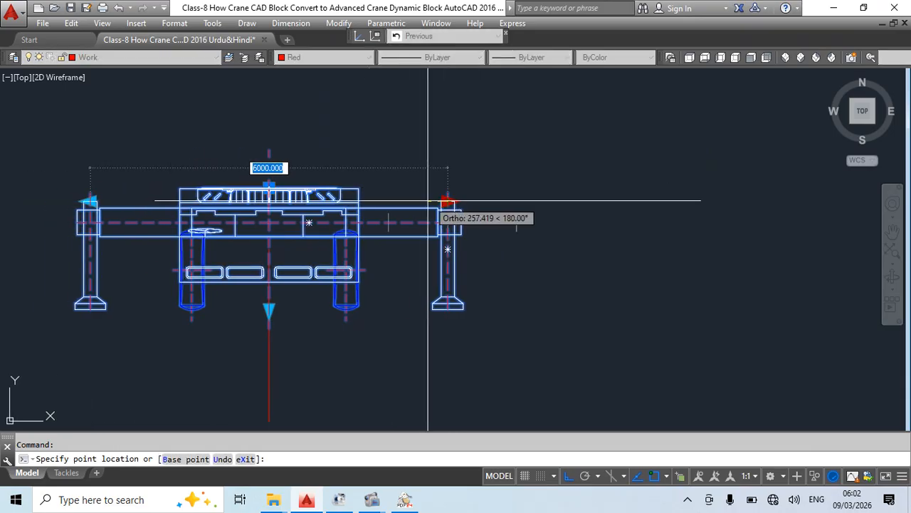
pyautogui.click(402, 198)
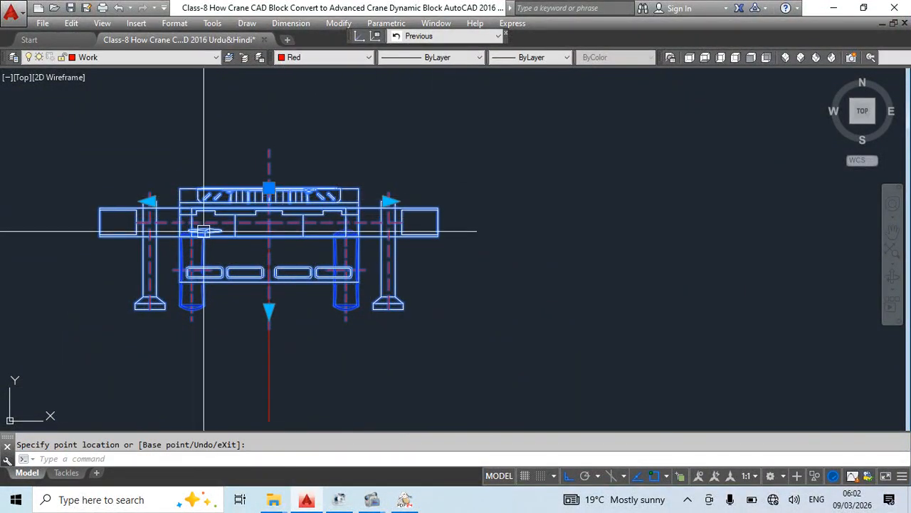
# - Measure the horizontal distance from the crane's centre line to the right outrigger foot without placing a dimension
pyautogui.press('Escape')
pyautogui.press('Escape')
pyautogui.write('d')
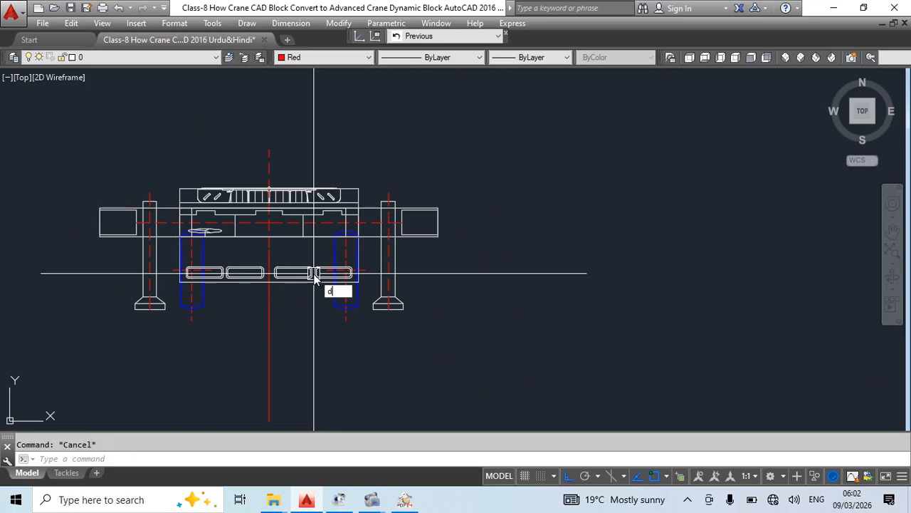
pyautogui.write('li')
pyautogui.press('Return')
pyautogui.click(270, 303)
pyautogui.scroll(1, 394, 326)
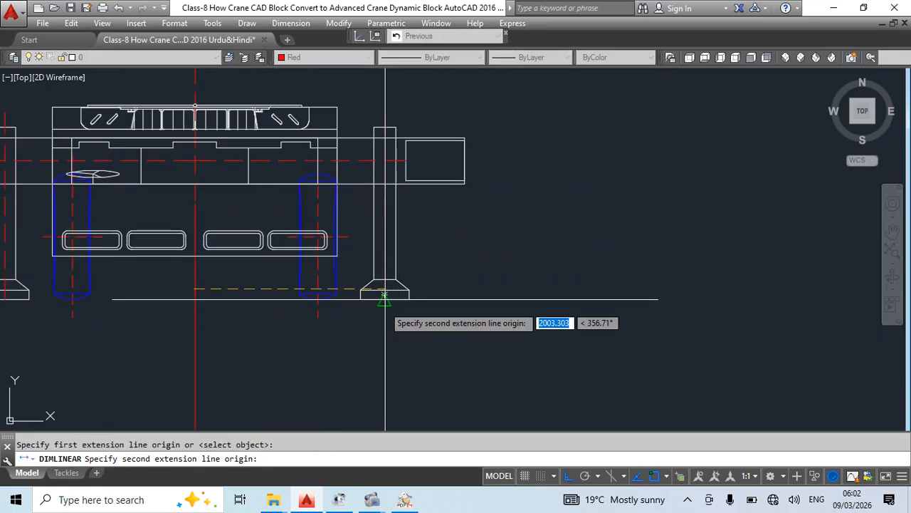
pyautogui.click(384, 298)
pyautogui.scroll(-1, 384, 298)
pyautogui.press('Escape')
pyautogui.scroll(-1, 397, 292)
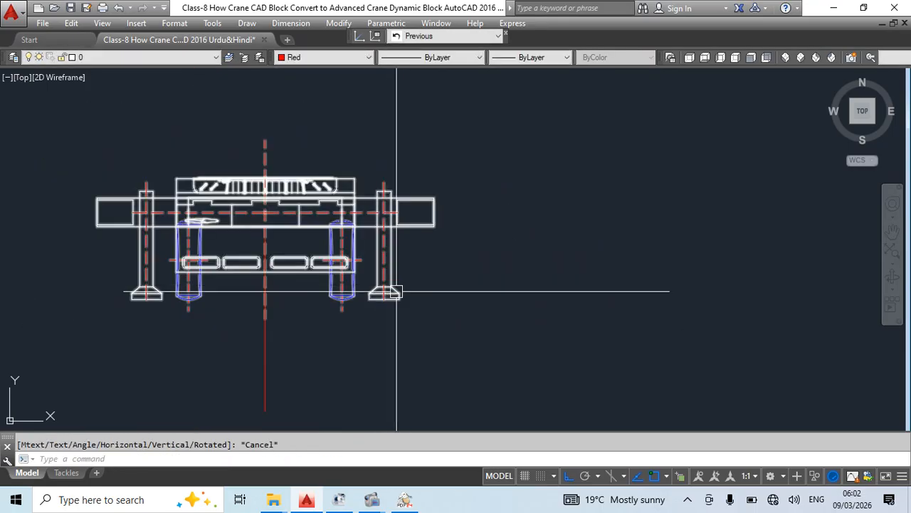
# - Stretch the front view block's outriggers outward to the listed 8300 span
pyautogui.click(391, 217)
pyautogui.click(383, 191)
pyautogui.click(511, 191)
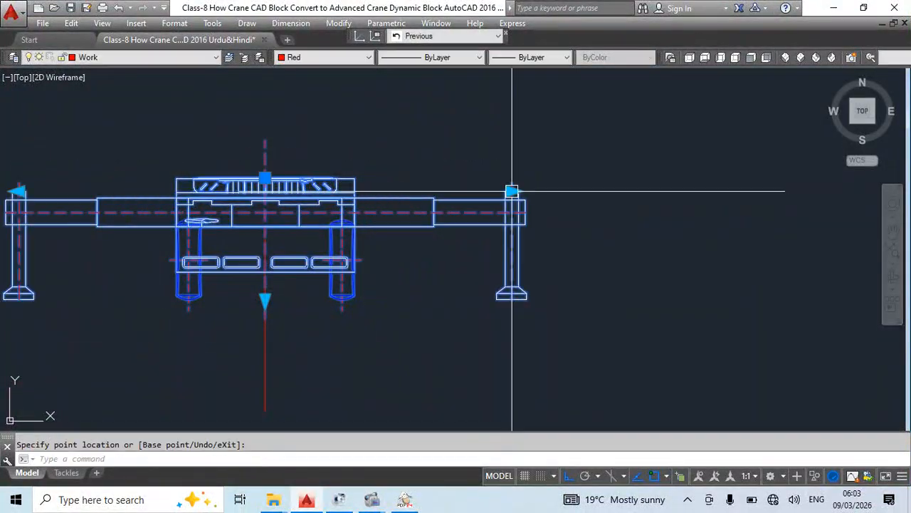
# - Measure the full span between the two outrigger feet without placing a dimension
pyautogui.moveTo(422, 295); pyautogui.dragTo(464, 280, button='middle')
pyautogui.write('li')
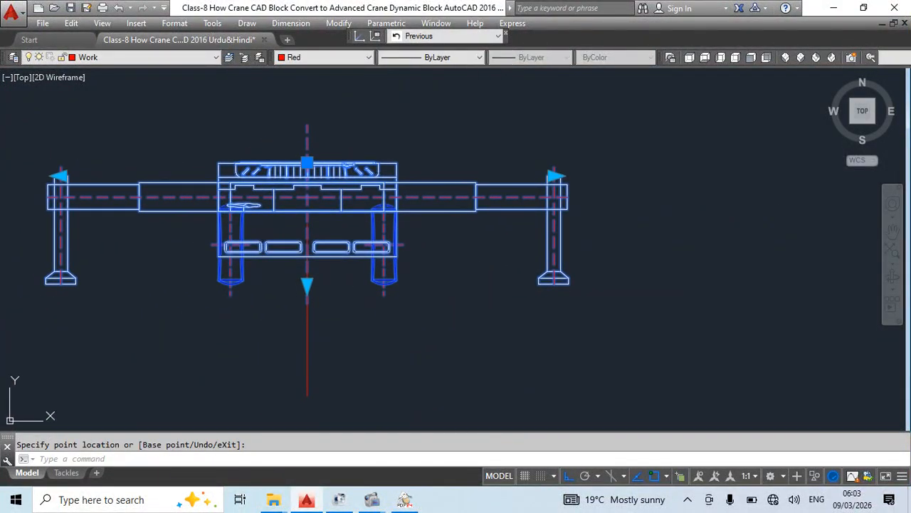
pyautogui.press('Return')
pyautogui.click(554, 280)
pyautogui.click(61, 282)
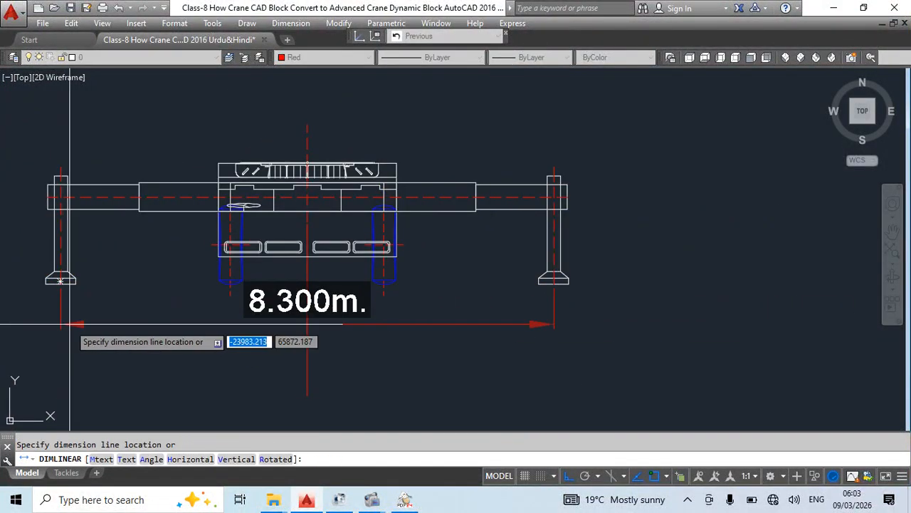
pyautogui.press('Escape')
# - Erase the remaining vertical centre reference line beneath the front view block
pyautogui.scroll(-3, 358, 197)
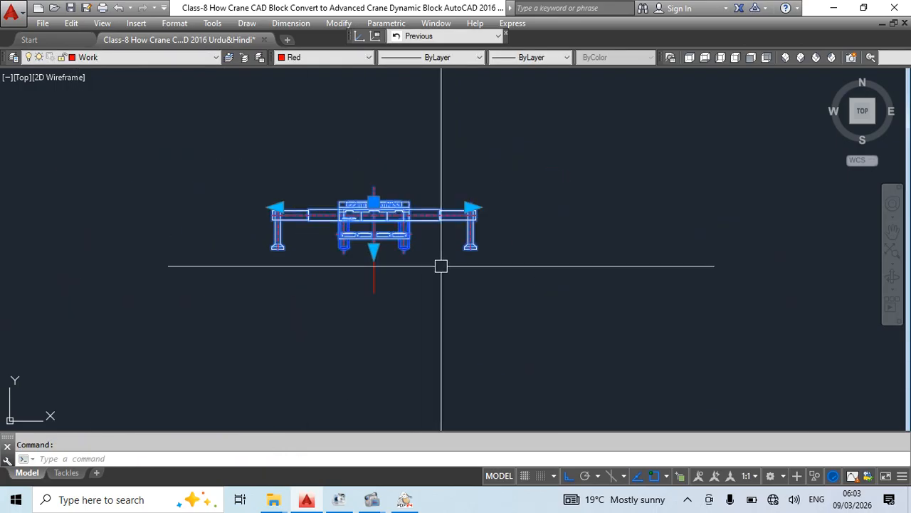
pyautogui.scroll(1, 384, 254)
pyautogui.click(366, 313)
pyautogui.click(320, 351)
pyautogui.click(192, 164)
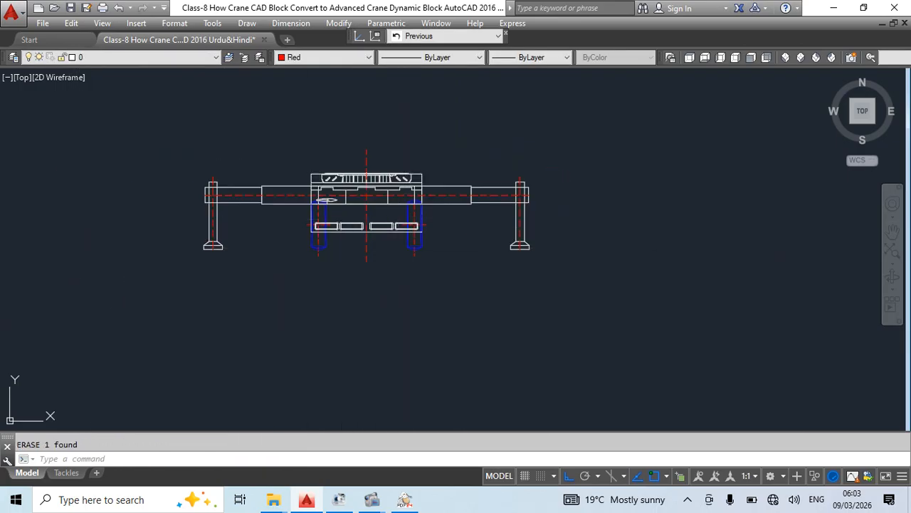
pyautogui.scroll(-5, 545, 285)
pyautogui.scroll(3, 270, 309)
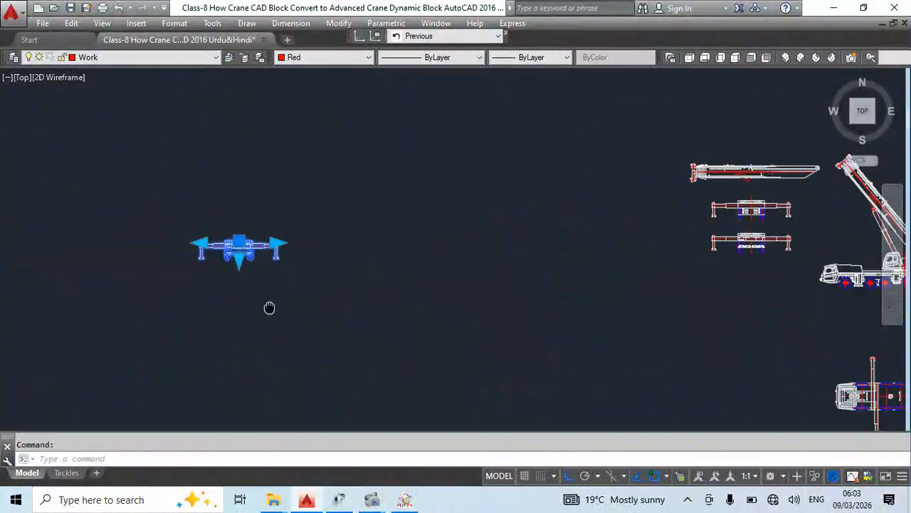
pyautogui.press('Escape')
# - Copy the upper outrigger end-view block from the original crane drawings over to the area of the dynamic front view
pyautogui.scroll(3, 218, 252)
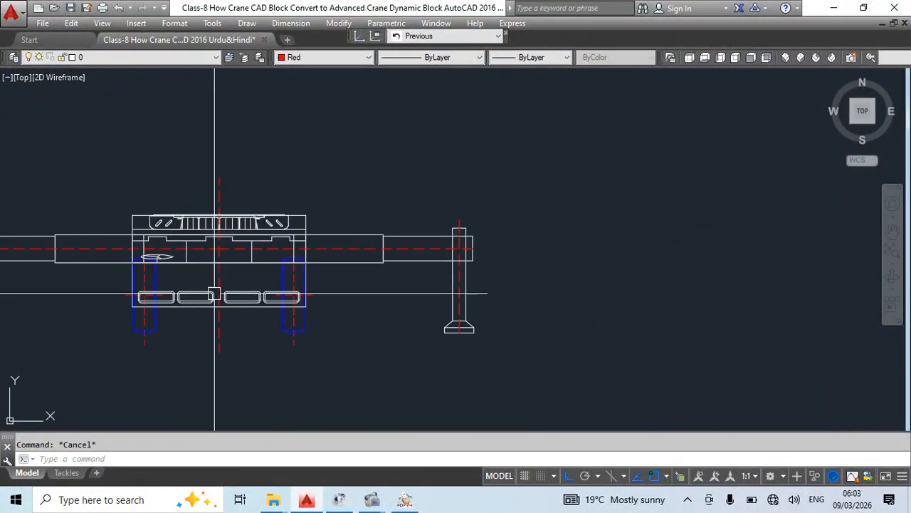
pyautogui.scroll(-3, 218, 282)
pyautogui.scroll(3, 529, 283)
pyautogui.scroll(2, 487, 249)
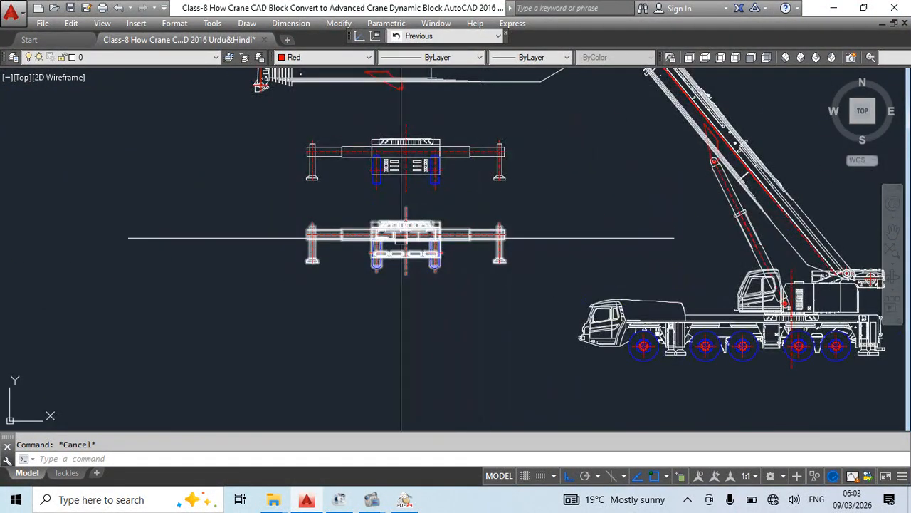
pyautogui.scroll(3, 444, 242)
pyautogui.click(456, 259)
pyautogui.scroll(-4, 456, 260)
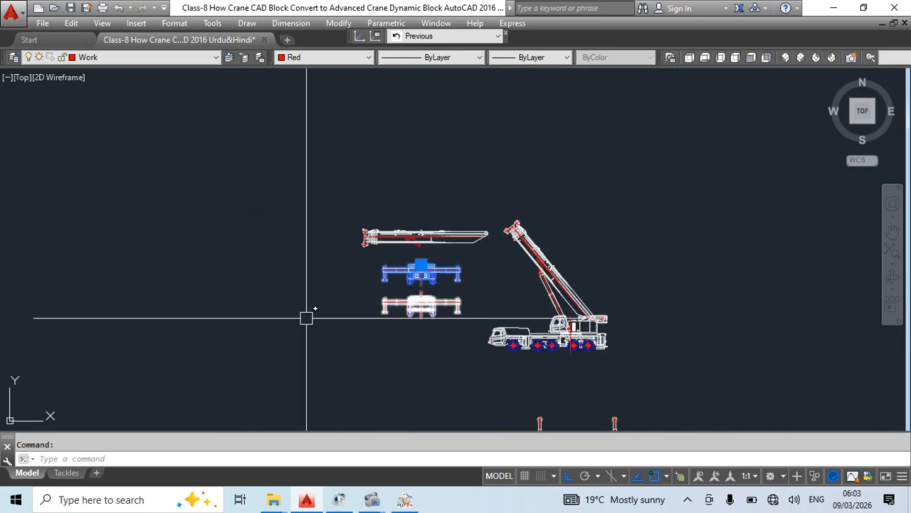
pyautogui.scroll(-2, 423, 316)
pyautogui.write('co')
pyautogui.press('Return')
pyautogui.click(541, 281)
pyautogui.moveTo(542, 281); pyautogui.dragTo(776, 257, button='middle')
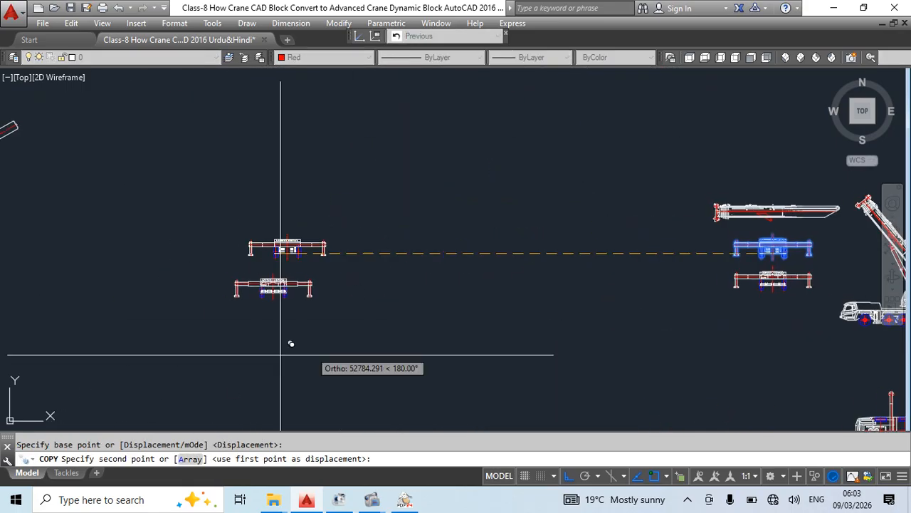
pyautogui.click(274, 366)
pyautogui.press('Escape')
# - Move the dynamic front view and the copied end-view block together, with Ortho off, to beside the rotated crane plan view
pyautogui.click(337, 340)
pyautogui.click(234, 223)
pyautogui.moveTo(278, 266); pyautogui.dragTo(468, 242, button='middle')
pyautogui.write('m')
pyautogui.press('Return')
pyautogui.click(477, 297)
pyautogui.click(568, 475)
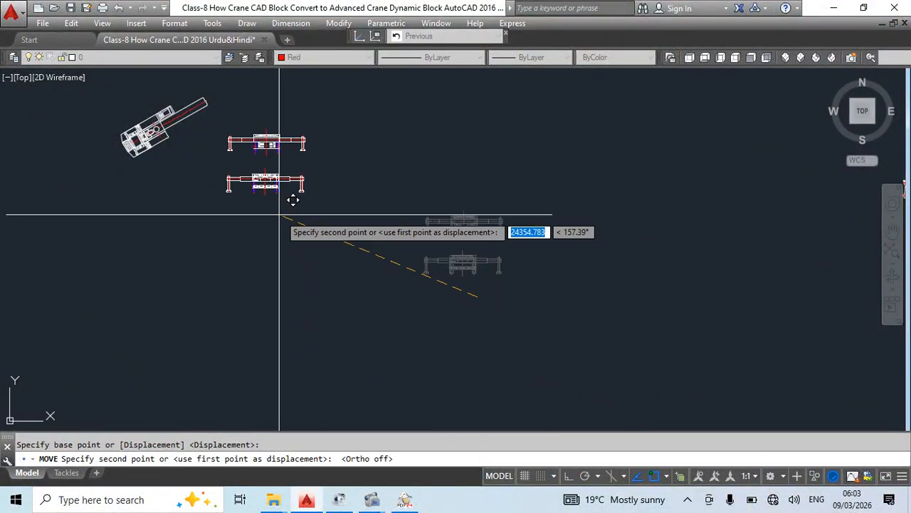
pyautogui.click(242, 235)
# - Select both end-view blocks and stretch the front view block's outrigger legs downward
pyautogui.scroll(2, 211, 190)
pyautogui.click(214, 201)
pyautogui.scroll(1, 238, 192)
pyautogui.click(238, 192)
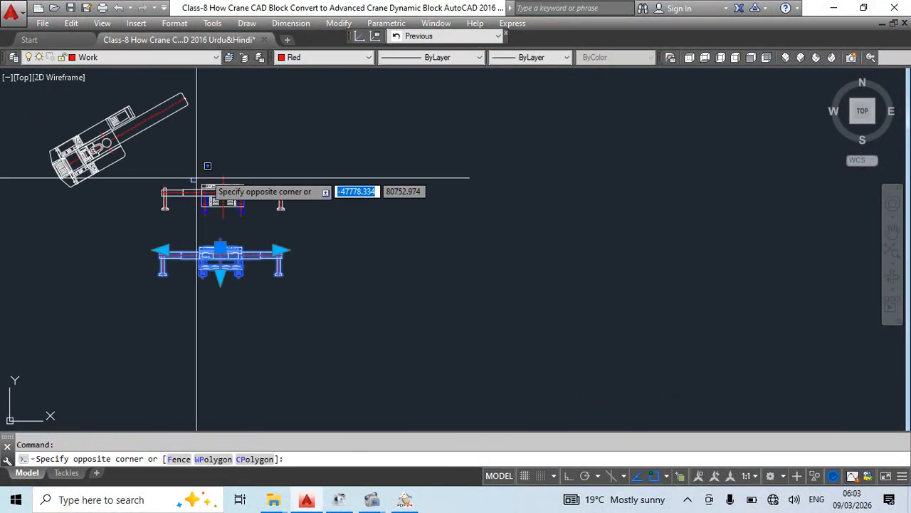
pyautogui.scroll(2, 237, 247)
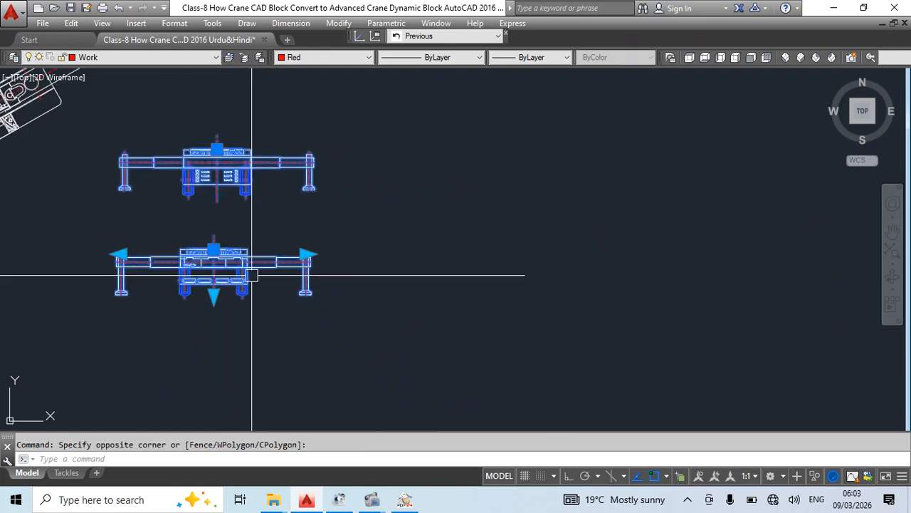
pyautogui.click(214, 294)
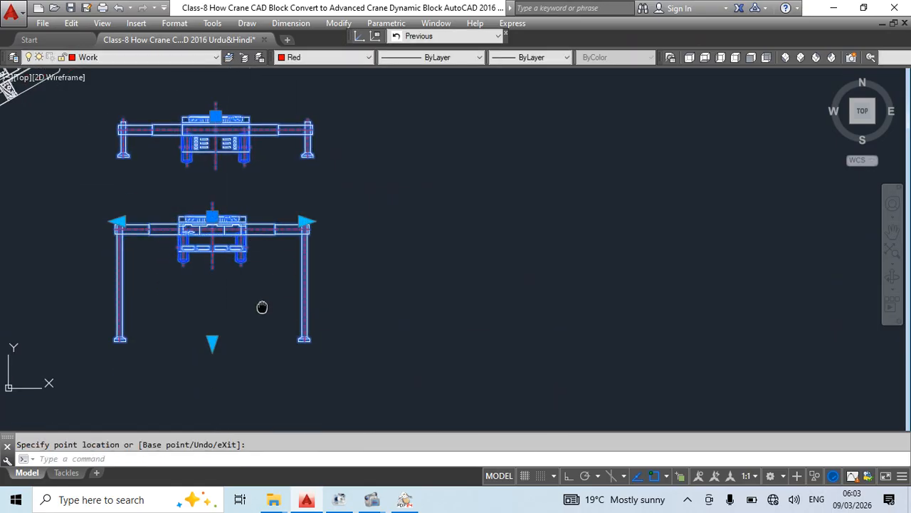
# - Draw a rectangle 100 wide by 1000 high beside the front view's right outrigger foot
pyautogui.press('Escape')
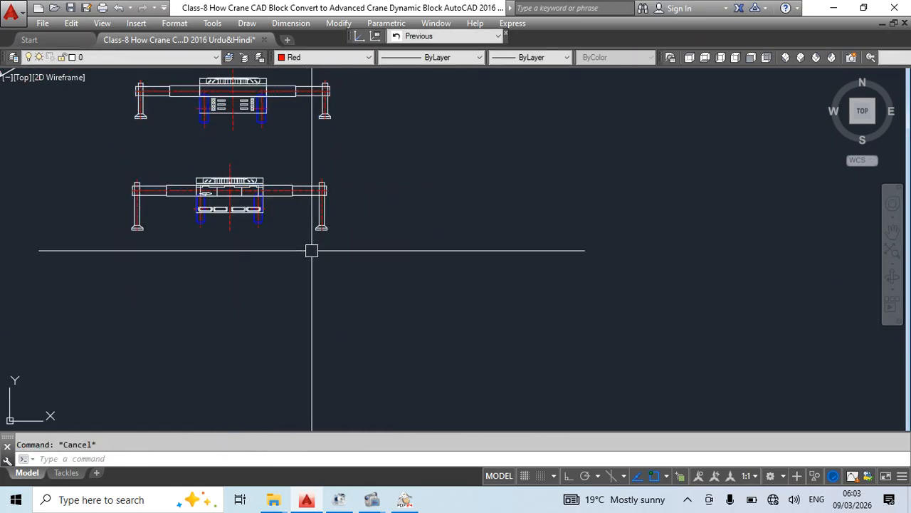
pyautogui.scroll(3, 306, 259)
pyautogui.write('rec')
pyautogui.press('Return')
pyautogui.click(309, 222)
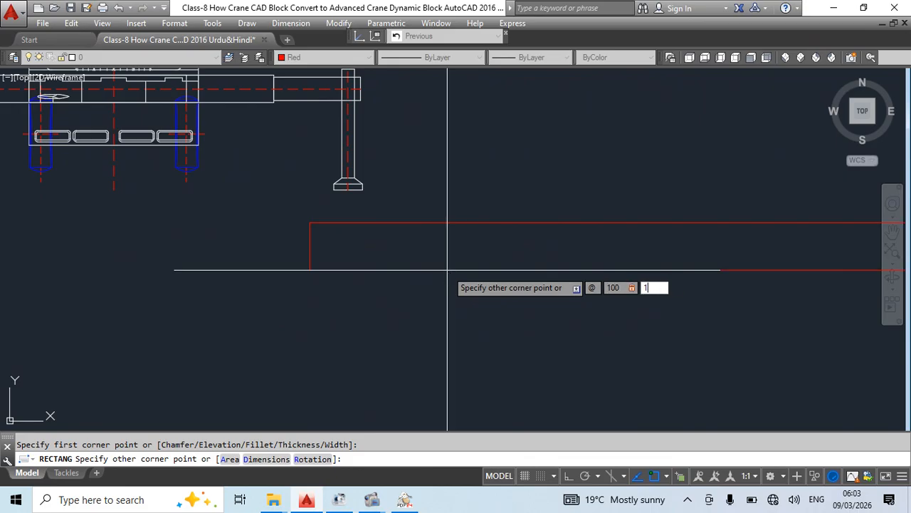
pyautogui.write('1000')
pyautogui.press('Return')
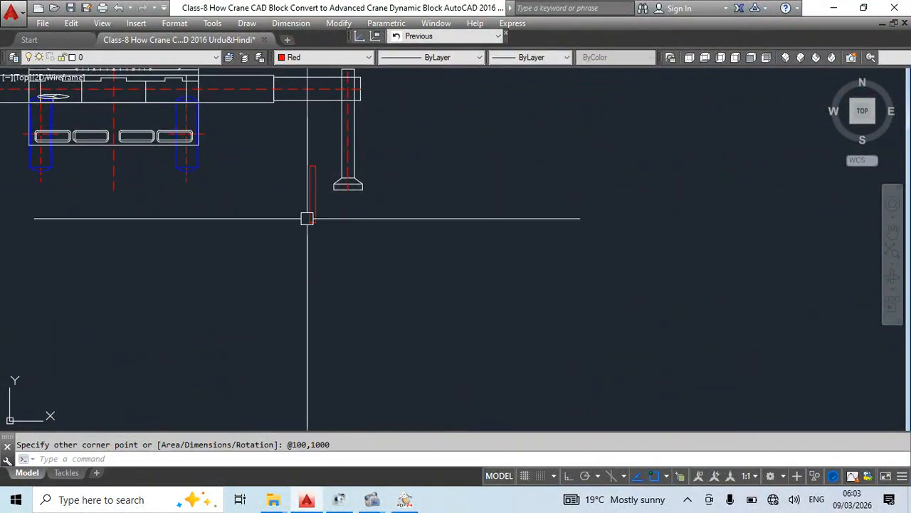
# - Rotate the new rectangle about its centre so that it lies horizontally
pyautogui.scroll(2, 304, 216)
pyautogui.click(349, 214)
pyautogui.click(300, 252)
pyautogui.write('ro')
pyautogui.press('Return')
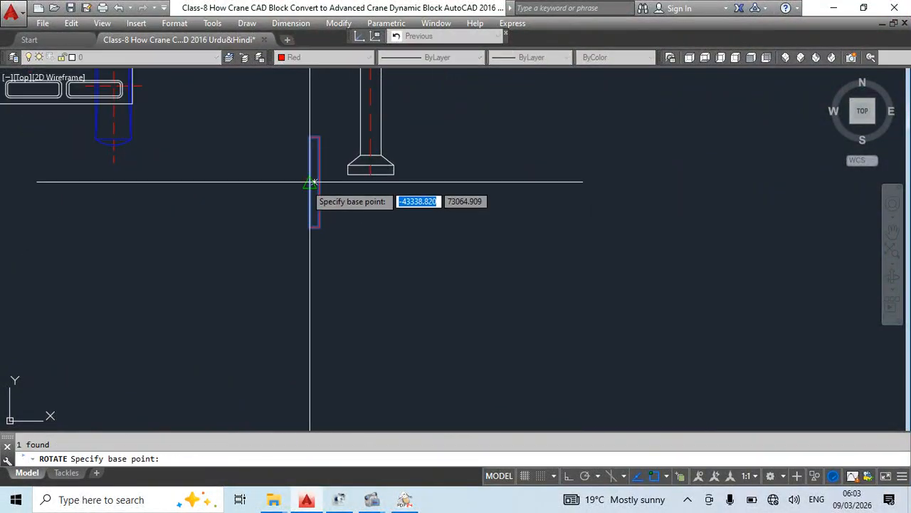
pyautogui.click(314, 183)
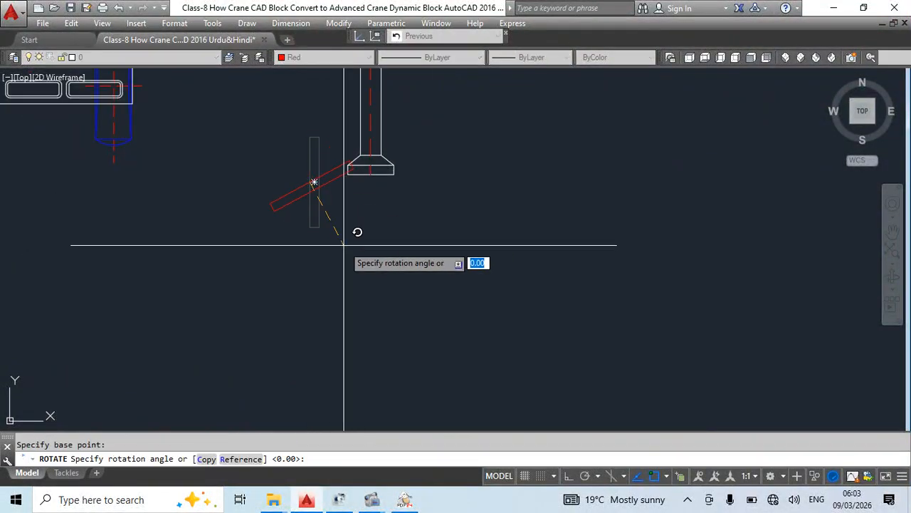
pyautogui.click(314, 333)
# - Move the horizontal rectangle by its top midpoint to sit centred under the front view's right outrigger foot
pyautogui.click(302, 184)
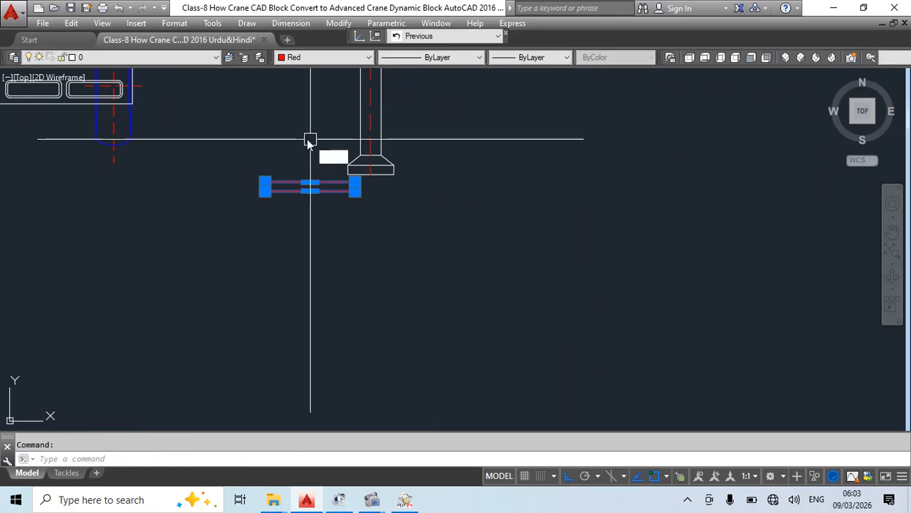
pyautogui.write('m')
pyautogui.press('Return')
pyautogui.click(311, 187)
pyautogui.scroll(-3, 427, 226)
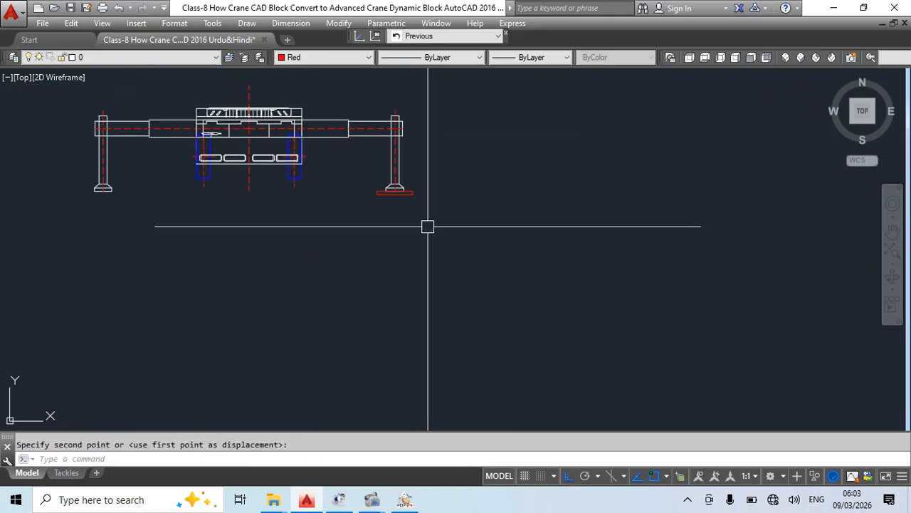
# - Open the SAC2500S Rear View block for editing in the Block Editor
pyautogui.moveTo(427, 227); pyautogui.dragTo(414, 297, button='middle')
pyautogui.moveTo(399, 154)
pyautogui.mouseDown(button='middle')
pyautogui.moveTo(395, 244)
pyautogui.moveTo(404, 206)
pyautogui.mouseUp(button='middle')
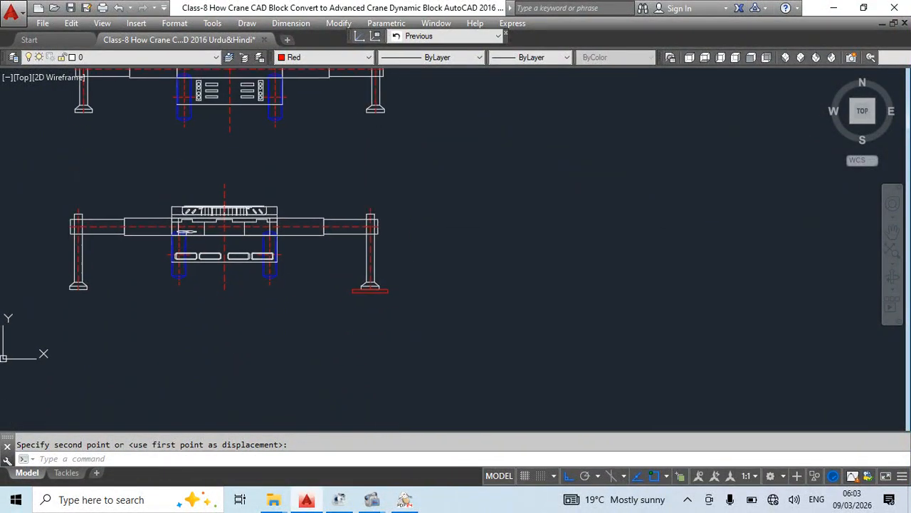
pyautogui.moveTo(414, 272)
pyautogui.mouseDown(button='middle')
pyautogui.moveTo(410, 293)
pyautogui.moveTo(392, 264)
pyautogui.mouseUp(button='middle')
pyautogui.moveTo(379, 301); pyautogui.dragTo(377, 303, button='middle')
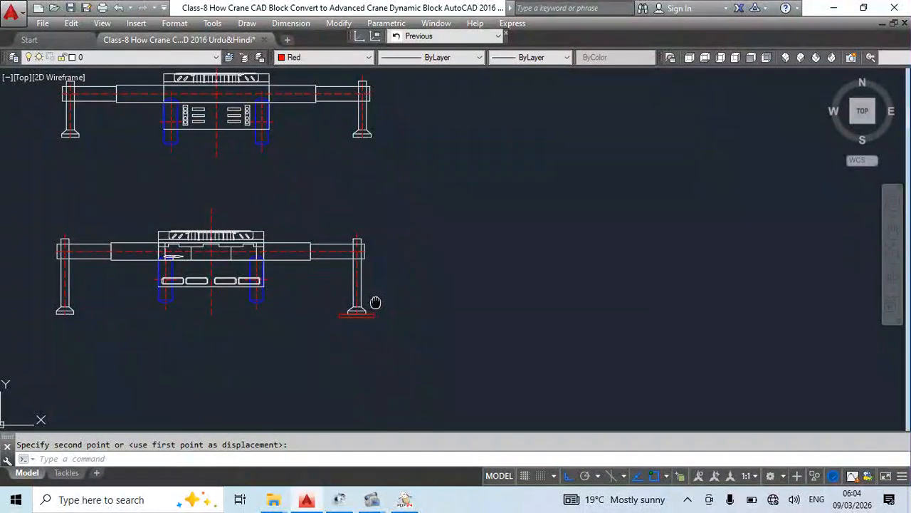
pyautogui.scroll(-2, 371, 253)
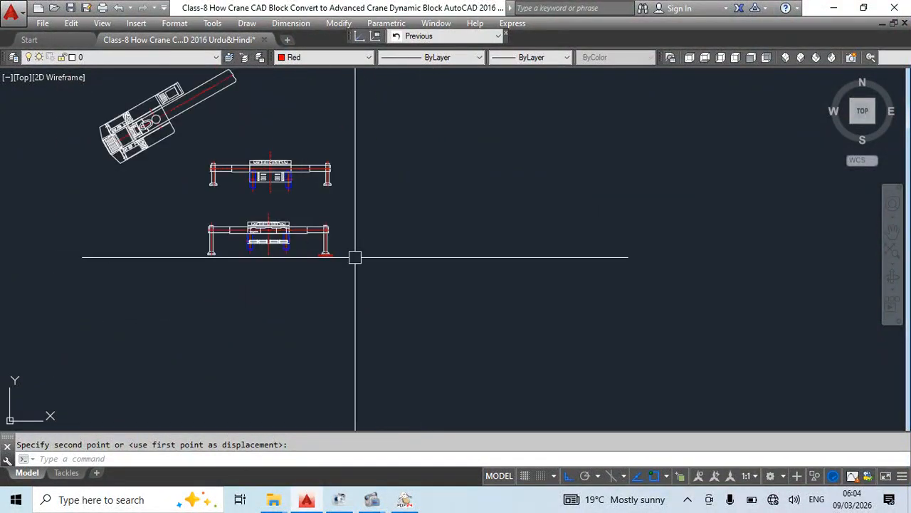
pyautogui.moveTo(356, 257)
pyautogui.mouseDown(button='middle')
pyautogui.moveTo(394, 272)
pyautogui.moveTo(399, 313)
pyautogui.mouseUp(button='middle')
pyautogui.press('Escape')
pyautogui.doubleClick(322, 235)
pyautogui.press('Return')
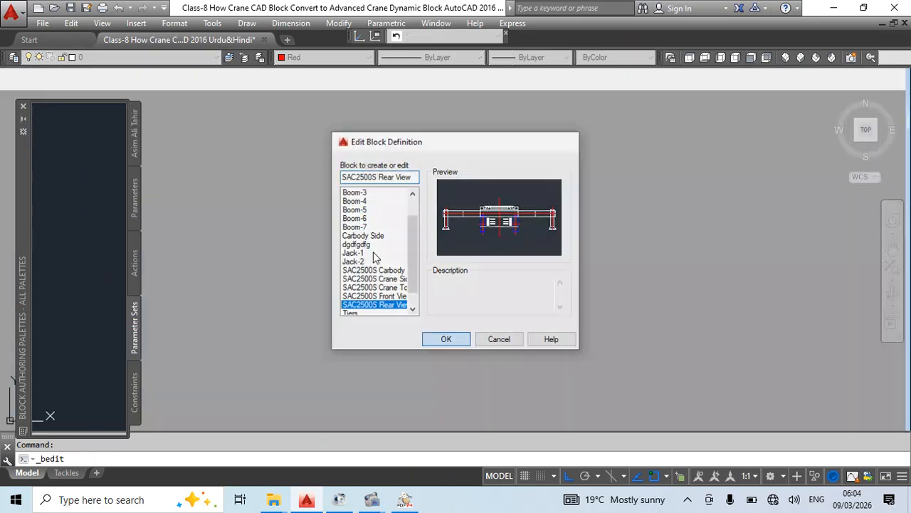
pyautogui.moveTo(397, 211); pyautogui.dragTo(441, 311, button='middle')
pyautogui.scroll(-2, 350, 202)
pyautogui.scroll(1, 440, 274)
pyautogui.press('Escape')
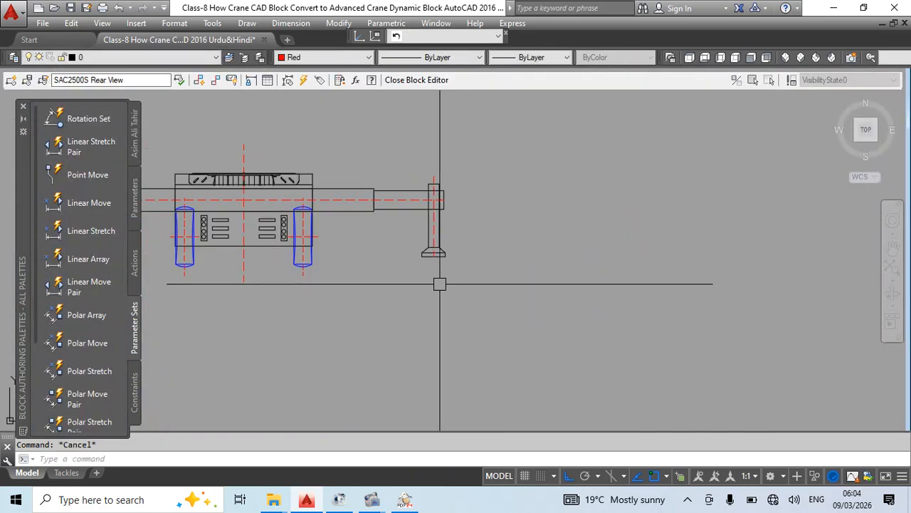
# - Draw a rectangle 1000 wide by 100 high below the rear view's right outrigger foot
pyautogui.write('c')
pyautogui.press('Return')
pyautogui.click(414, 282)
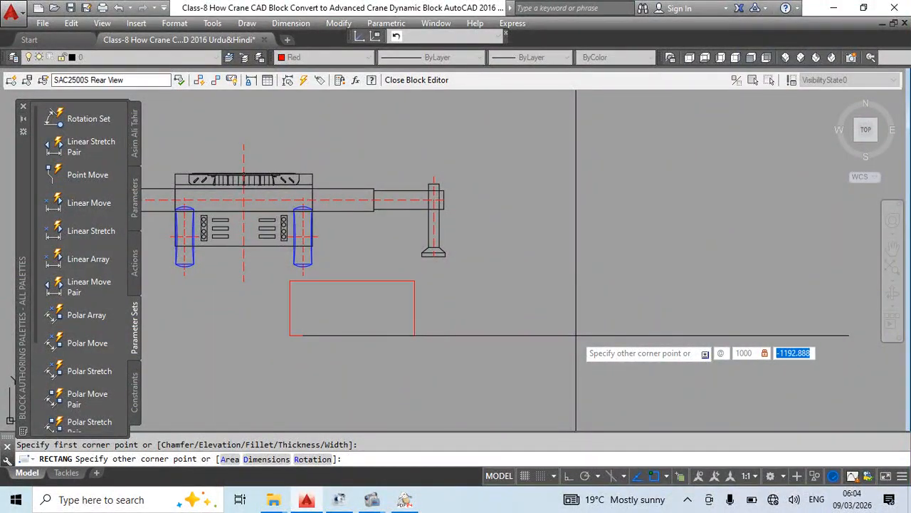
pyautogui.press('Return')
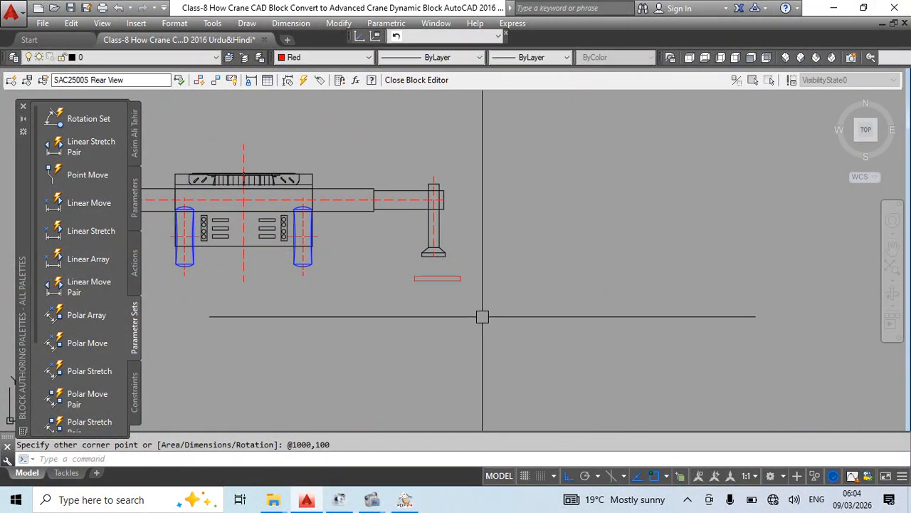
# - Move the 1000 by 100 pad rectangle so it sits centred directly under the right outrigger foot
pyautogui.scroll(4, 456, 311)
pyautogui.moveTo(455, 311); pyautogui.dragTo(408, 172)
pyautogui.write('m')
pyautogui.press('Return')
pyautogui.moveTo(428, 202); pyautogui.dragTo(617, 294, button='middle')
pyautogui.click(497, 287)
pyautogui.click(488, 239)
# - Mirror the pad rectangle about the vertical centreline to the left outrigger foot, keeping the original
pyautogui.scroll(-2, 544, 260)
pyautogui.press('Escape')
pyautogui.click(526, 254)
pyautogui.press('Return')
pyautogui.click(318, 261)
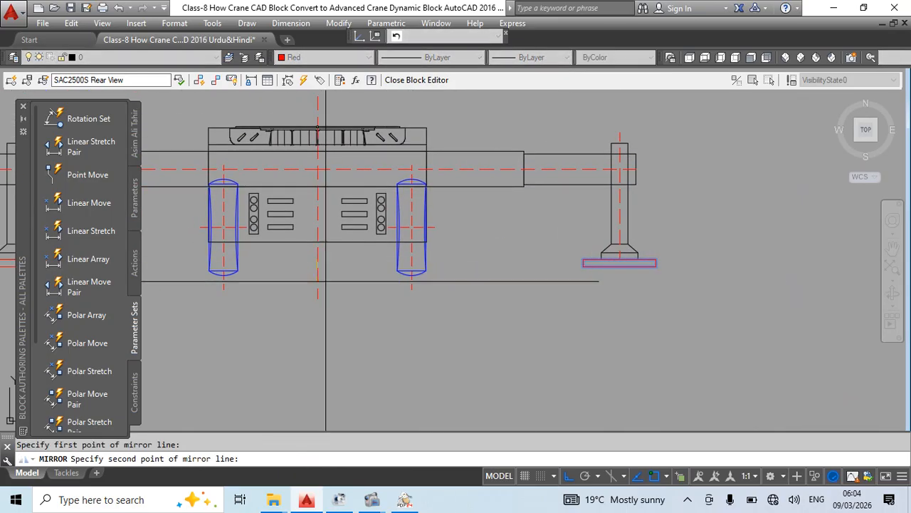
pyautogui.click(318, 295)
pyautogui.scroll(-3, 443, 317)
pyautogui.moveTo(443, 317); pyautogui.dragTo(452, 324, button='middle')
pyautogui.press('Escape')
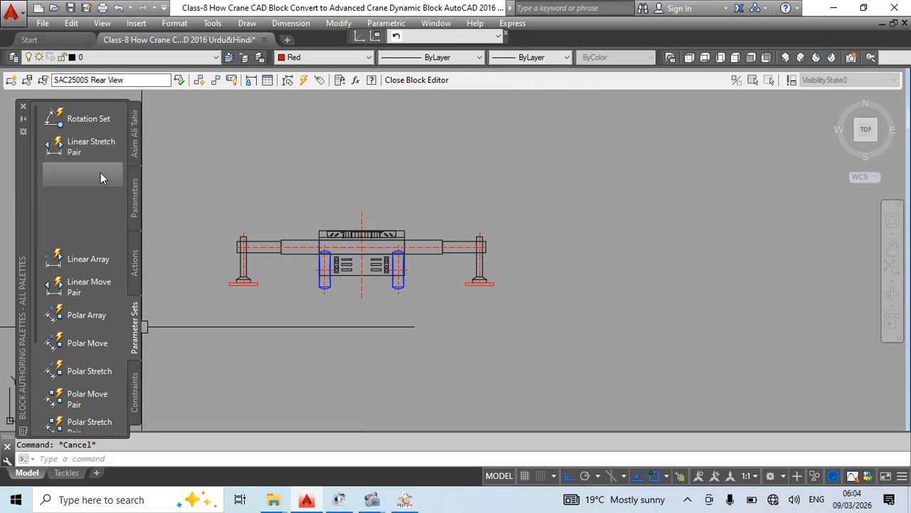
# - Add a Linear Stretch Pair across the full width of the left pad, with its label below the pad
pyautogui.click(84, 149)
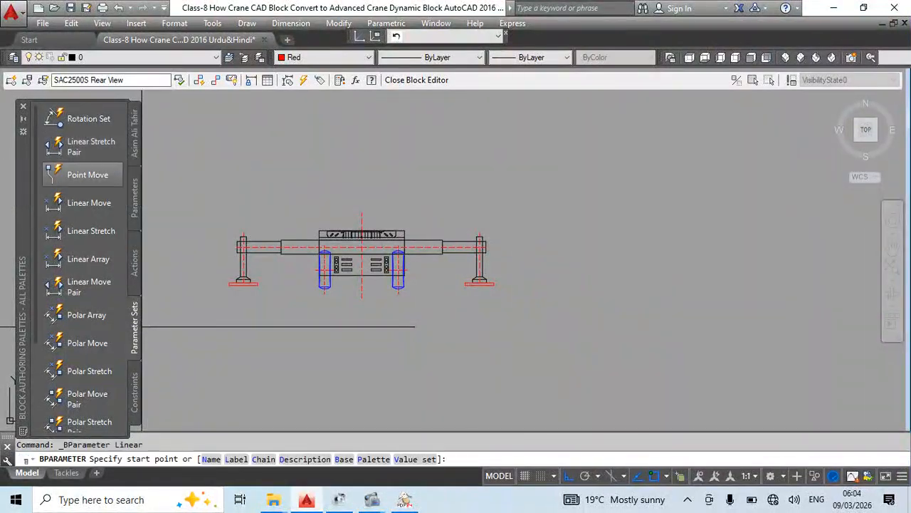
pyautogui.scroll(8, 226, 288)
pyautogui.click(240, 256)
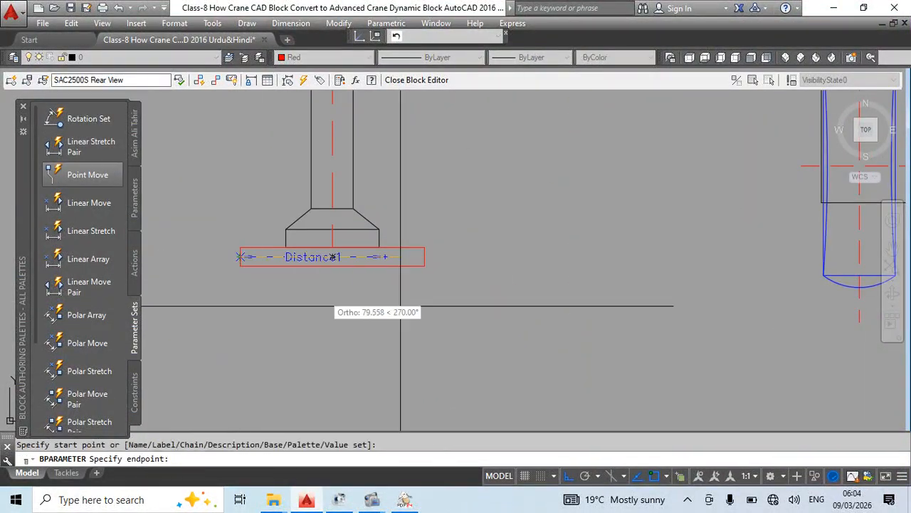
pyautogui.click(424, 257)
pyautogui.click(418, 328)
# - Define the first stretch action of the left pad's parameter with a frame and selection around the pad's left end
pyautogui.rightClick(442, 349)
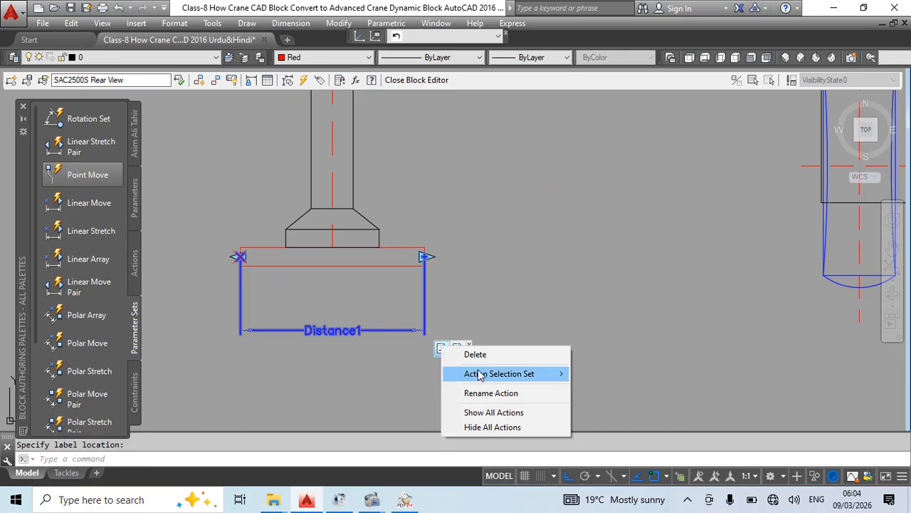
pyautogui.moveTo(484, 373)
pyautogui.click(610, 374)
pyautogui.click(255, 222)
pyautogui.click(224, 286)
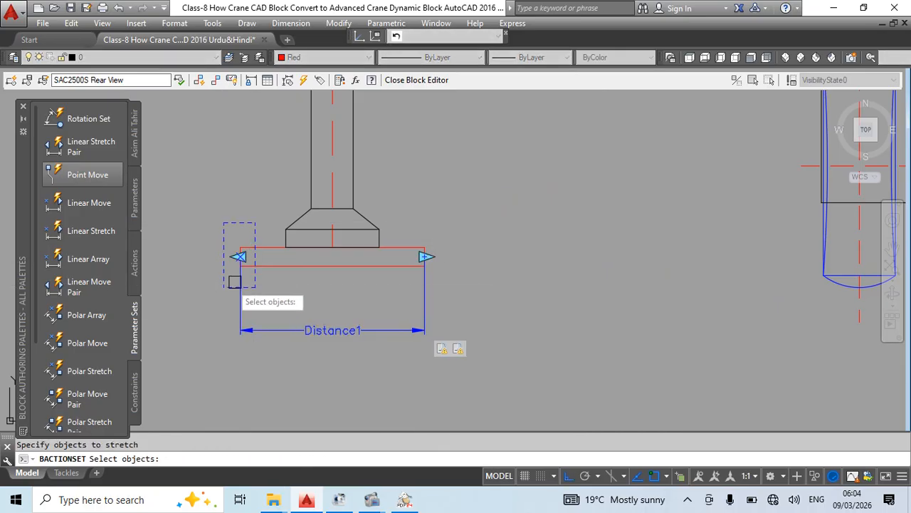
pyautogui.scroll(5, 244, 257)
pyautogui.click(254, 208)
pyautogui.click(214, 295)
pyautogui.scroll(-5, 294, 248)
pyautogui.press('Return')
# - Define the second stretch action of the left pad's parameter with a frame and selection around the pad's right end
pyautogui.scroll(-3, 309, 261)
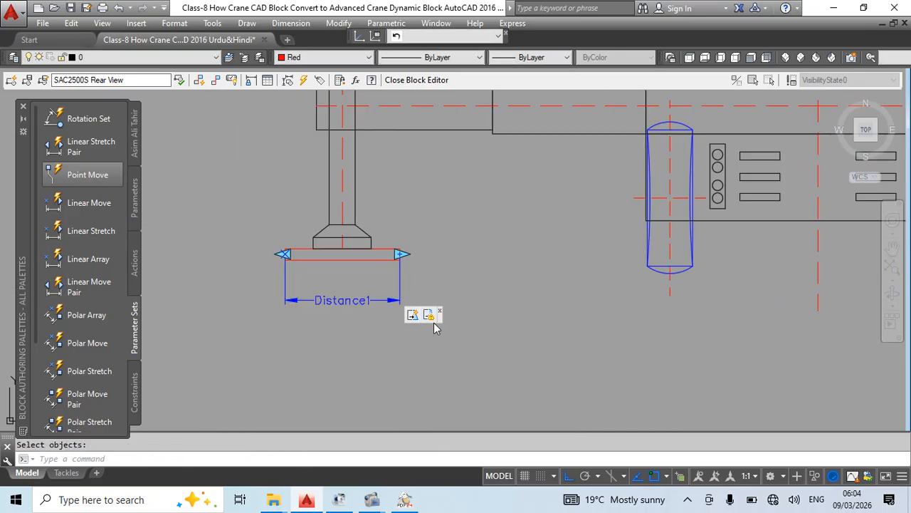
pyautogui.rightClick(432, 315)
pyautogui.moveTo(488, 338)
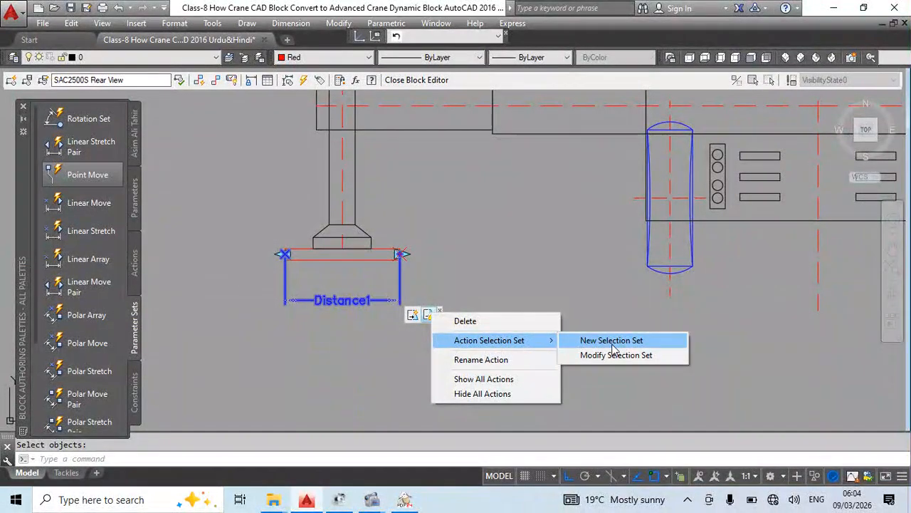
pyautogui.click(610, 340)
pyautogui.scroll(2, 420, 235)
pyautogui.click(427, 225)
pyautogui.click(369, 294)
pyautogui.scroll(5, 395, 253)
pyautogui.click(433, 227)
pyautogui.click(378, 306)
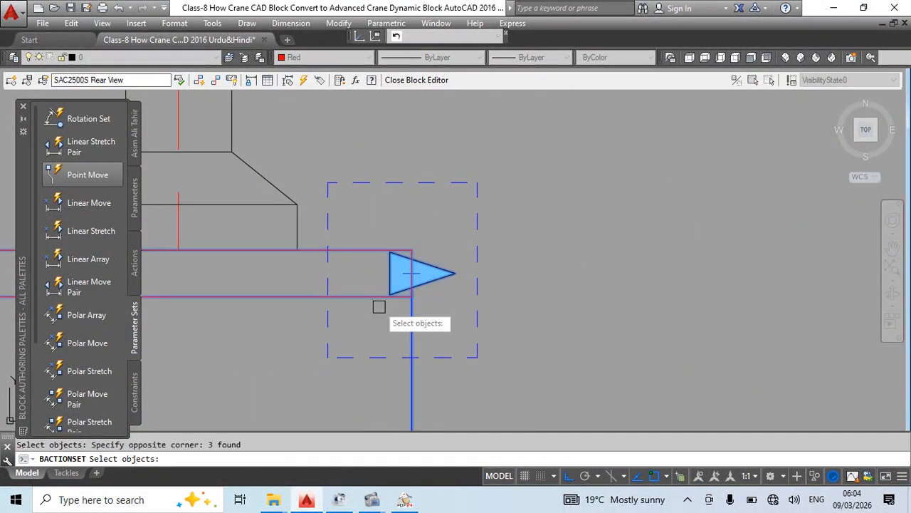
pyautogui.press('Return')
# - Add a Linear Stretch Pair across the full width of the right pad, with its label below the pad
pyautogui.scroll(-7, 488, 272)
pyautogui.moveTo(457, 316); pyautogui.dragTo(347, 300, button='middle')
pyautogui.moveTo(536, 317); pyautogui.dragTo(254, 317, button='middle')
pyautogui.click(89, 146)
pyautogui.scroll(5, 651, 269)
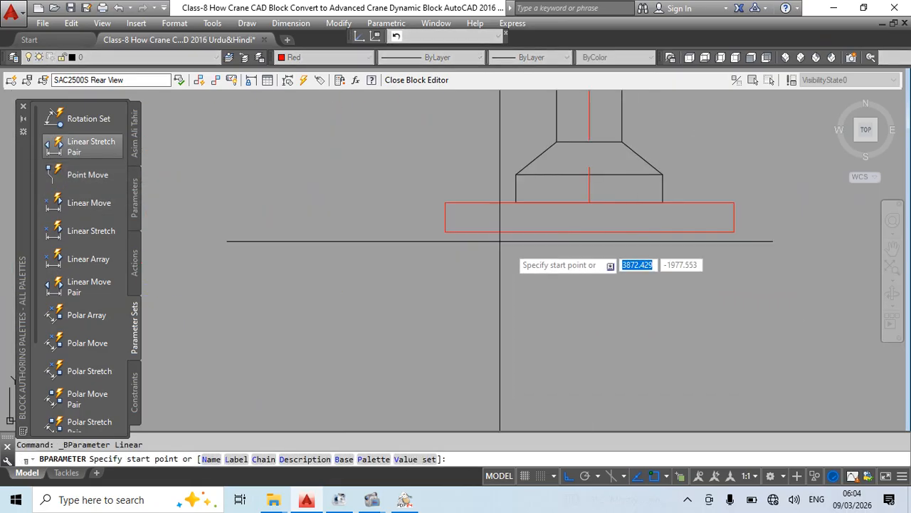
pyautogui.click(445, 217)
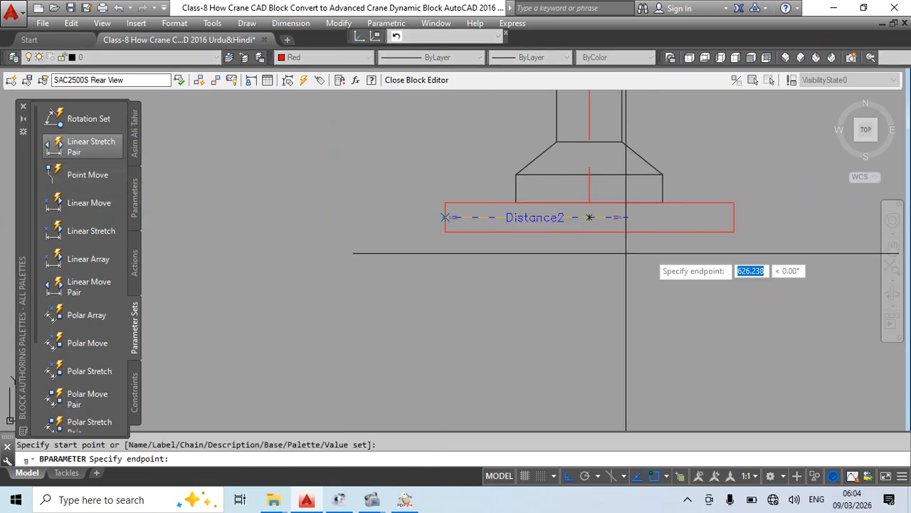
pyautogui.click(733, 217)
pyautogui.click(695, 310)
# - Define the first stretch action of the right pad's parameter with a frame and selection around the pad's left end
pyautogui.rightClick(759, 334)
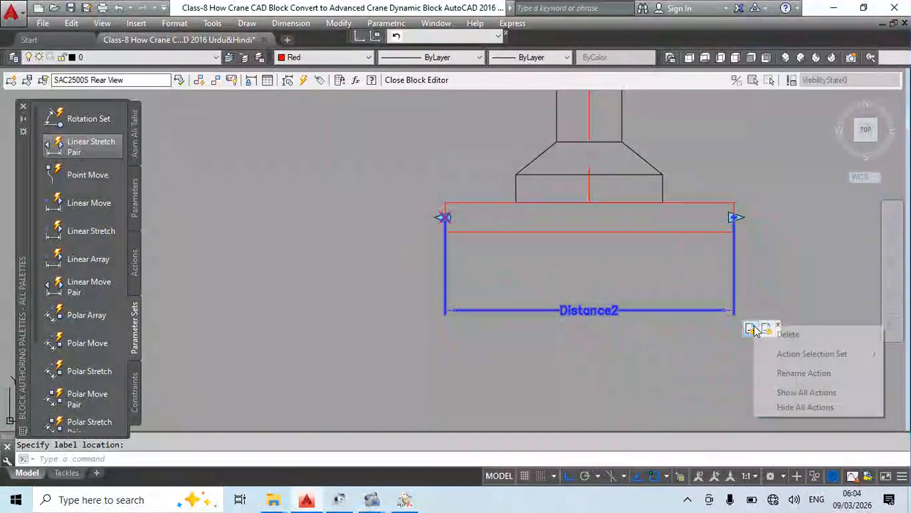
pyautogui.moveTo(783, 353)
pyautogui.click(687, 352)
pyautogui.click(488, 161)
pyautogui.click(395, 261)
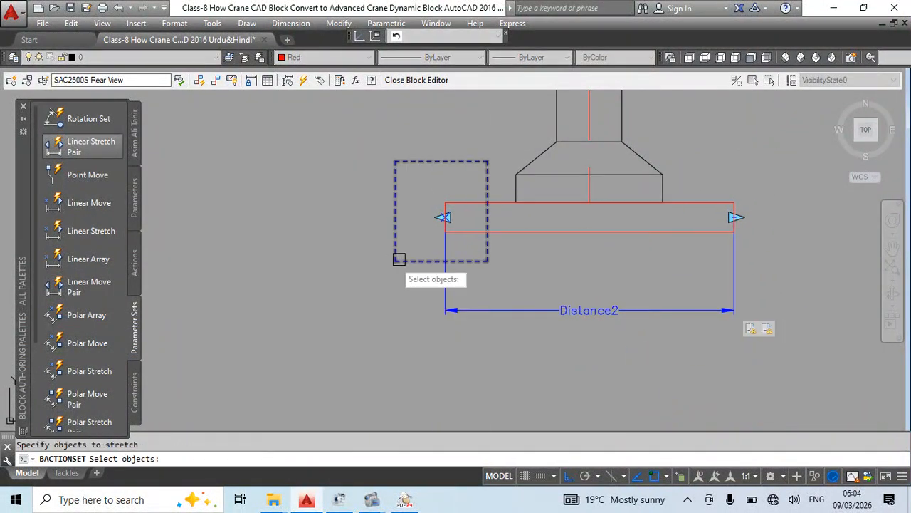
pyautogui.scroll(1, 457, 190)
pyautogui.click(466, 197)
pyautogui.click(411, 264)
pyautogui.press('Return')
# - Define the second stretch action of the right pad's parameter with a frame and selection around the pad's right end
pyautogui.scroll(-1, 412, 264)
pyautogui.moveTo(703, 351); pyautogui.dragTo(620, 336, button='middle')
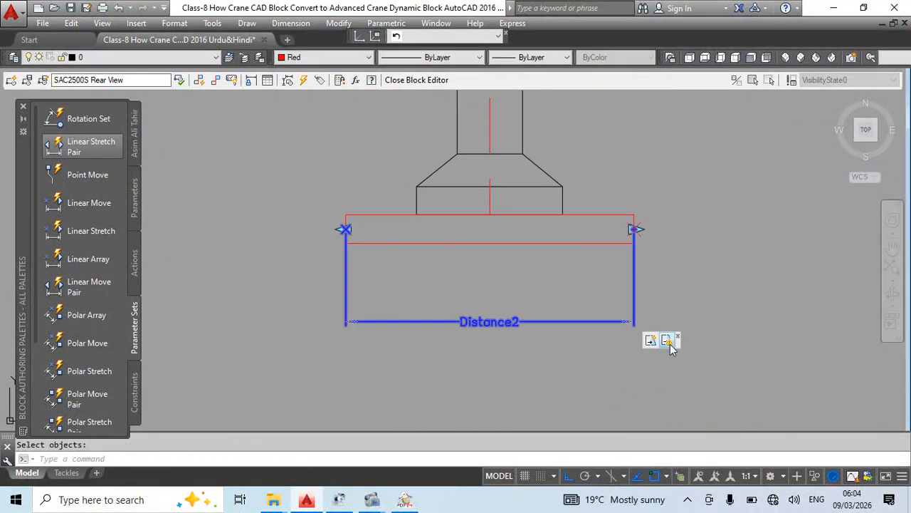
pyautogui.rightClick(667, 340)
pyautogui.moveTo(728, 369)
pyautogui.click(612, 369)
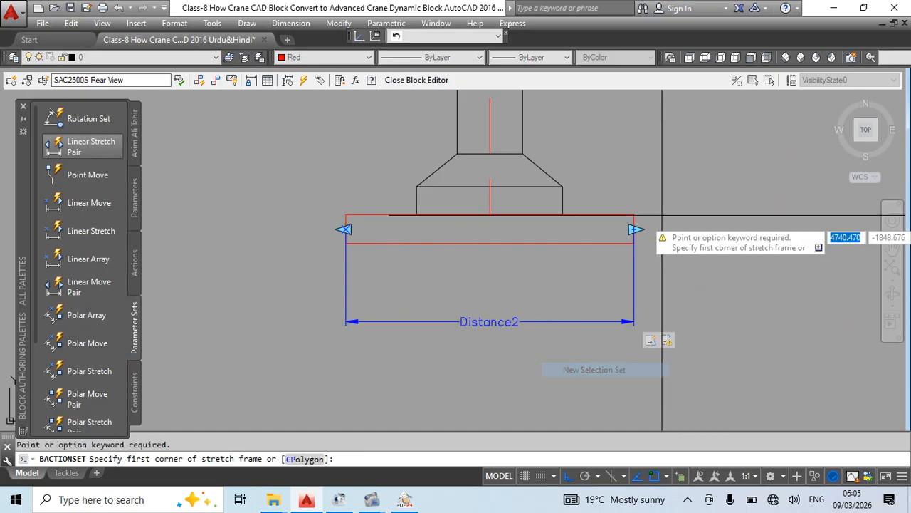
pyautogui.click(675, 172)
pyautogui.click(598, 270)
pyautogui.click(656, 191)
pyautogui.click(613, 251)
pyautogui.press('Return')
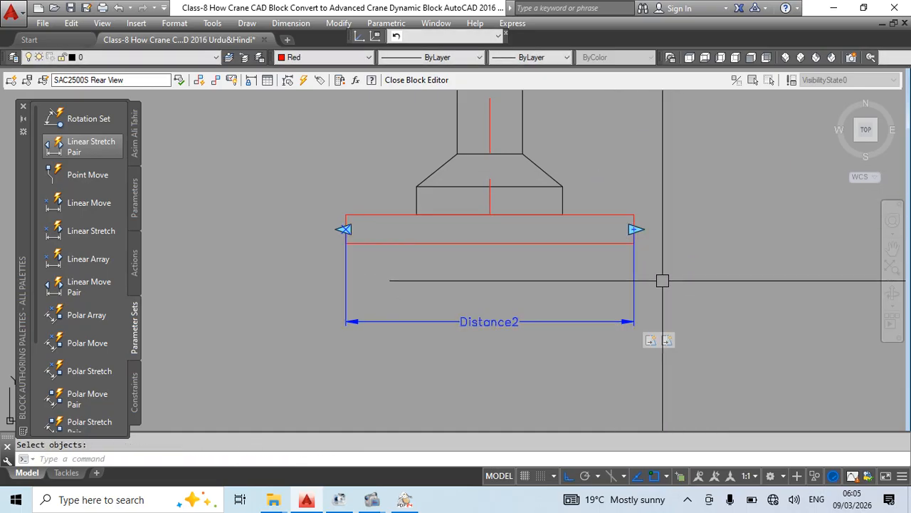
# - Set the base location of both pad width parameters to Midpoint
pyautogui.scroll(-3, 508, 287)
pyautogui.moveTo(418, 294)
pyautogui.mouseDown(button='middle')
pyautogui.moveTo(463, 305)
pyautogui.moveTo(456, 330)
pyautogui.mouseUp(button='middle')
pyautogui.press('Escape')
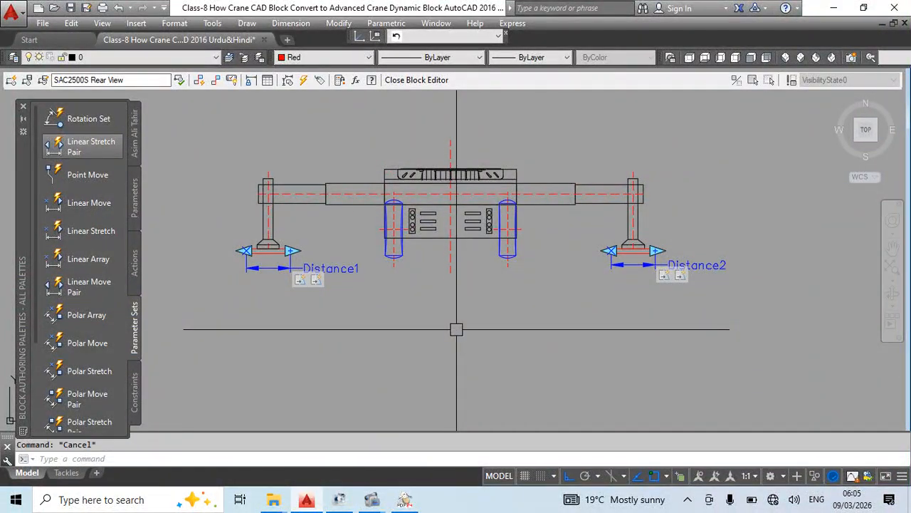
pyautogui.click(268, 267)
pyautogui.click(607, 269)
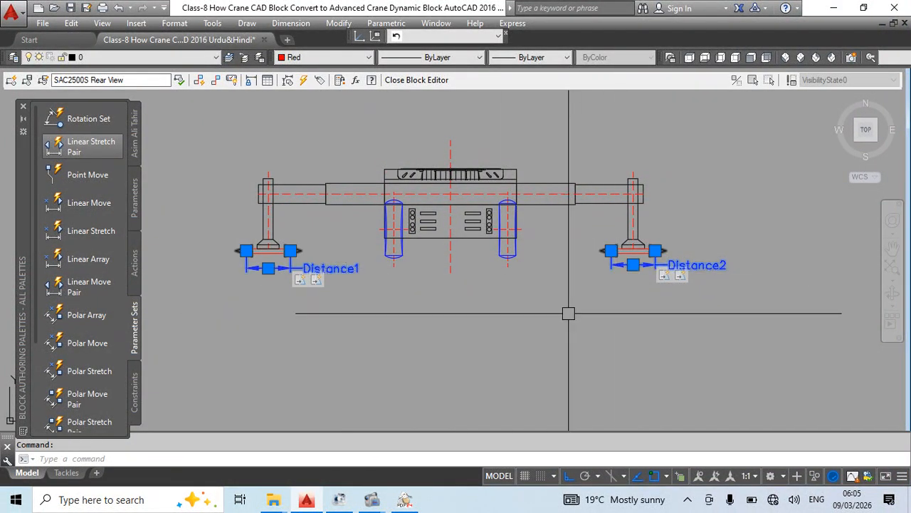
pyautogui.hotkey('ctrl', '1')
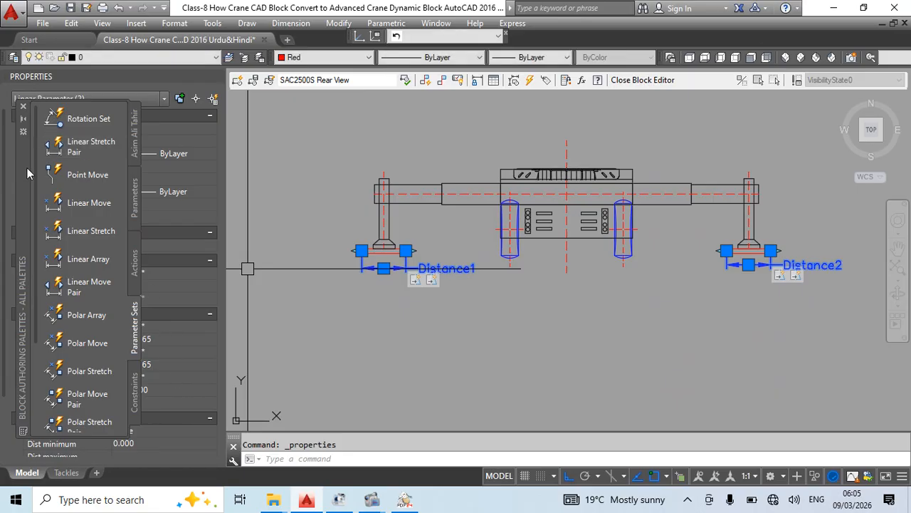
pyautogui.moveTo(27, 168); pyautogui.dragTo(33, 131)
pyautogui.scroll(-2, 188, 426)
pyautogui.click(155, 410)
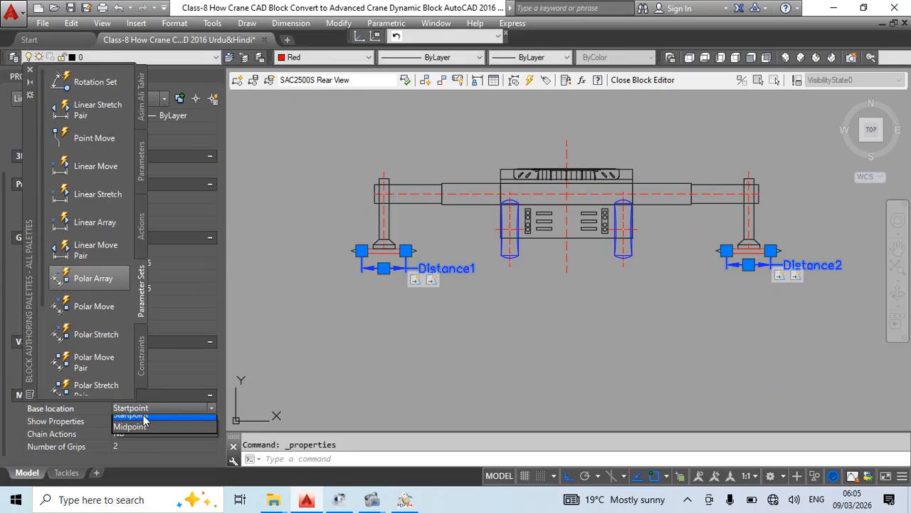
pyautogui.click(129, 431)
pyautogui.press('Escape')
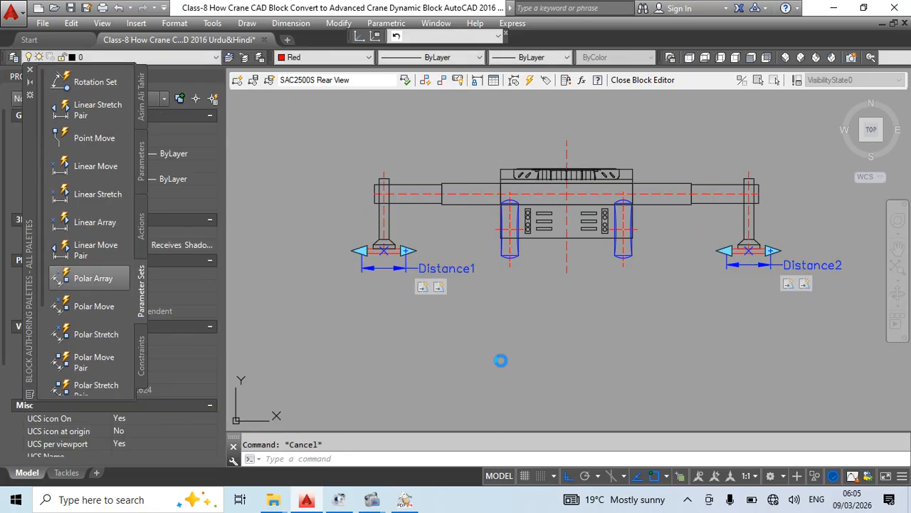
# - Close the block editor and erase the leftover red pad under the lower crane view's right outrigger
pyautogui.press('Return')
pyautogui.scroll(3, 448, 284)
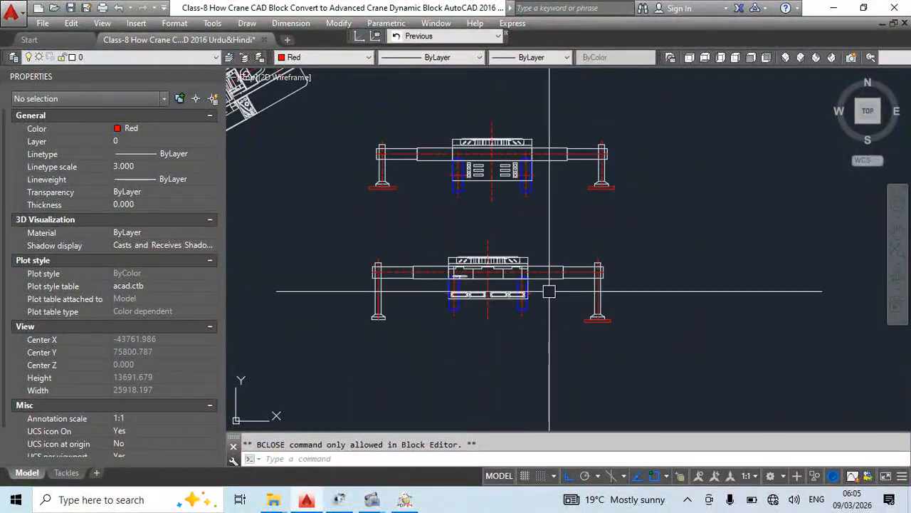
pyautogui.click(569, 331)
pyautogui.press('Escape')
pyautogui.press('Escape')
pyautogui.click(572, 309)
pyautogui.click(620, 342)
pyautogui.write('e')
pyautogui.press('Return')
pyautogui.click(524, 309)
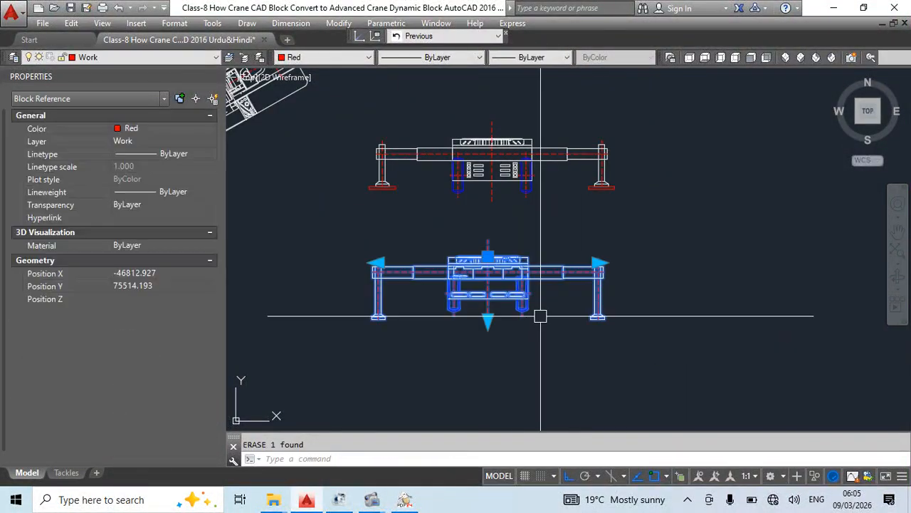
pyautogui.press('Escape')
# - Try stretching the pads of the SAC2500S Rear View block with their width grips
pyautogui.moveTo(540, 207); pyautogui.dragTo(521, 285, button='middle')
pyautogui.click(493, 249)
pyautogui.click(595, 264)
pyautogui.click(668, 284)
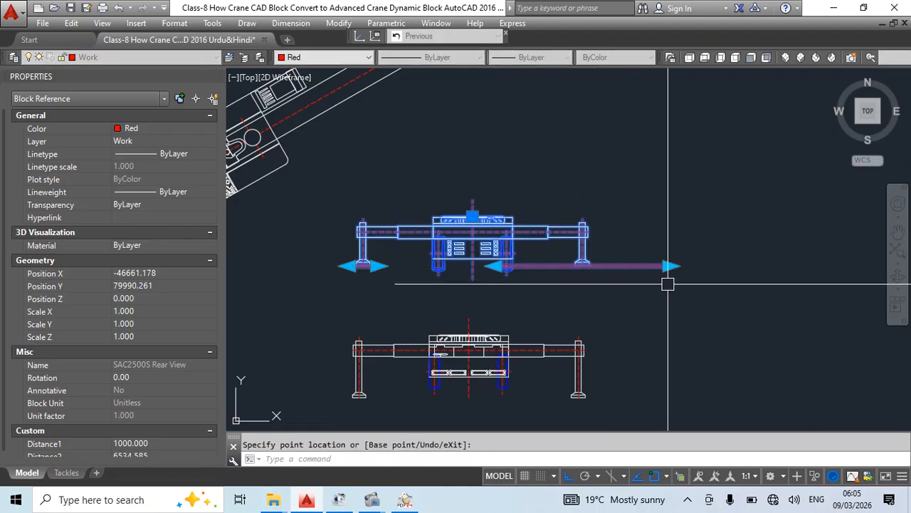
pyautogui.click(363, 266)
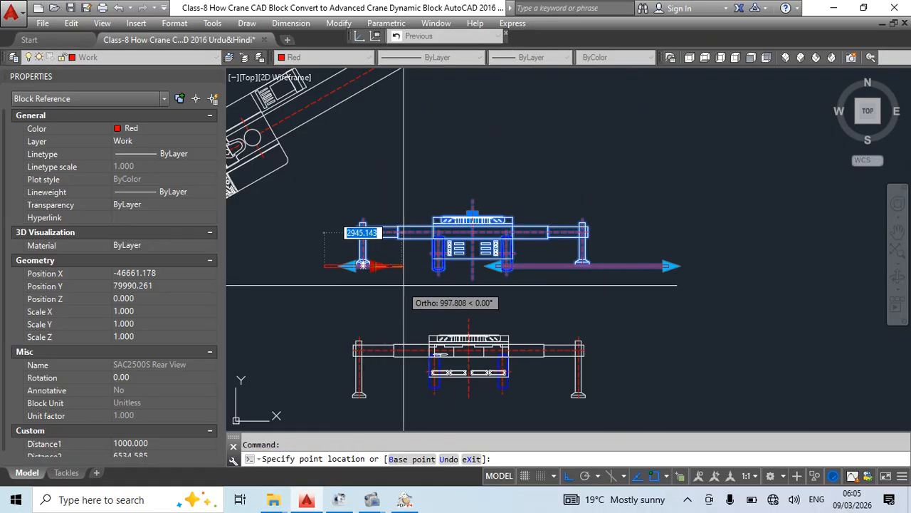
pyautogui.press('Escape')
pyautogui.click(665, 269)
pyautogui.click(614, 306)
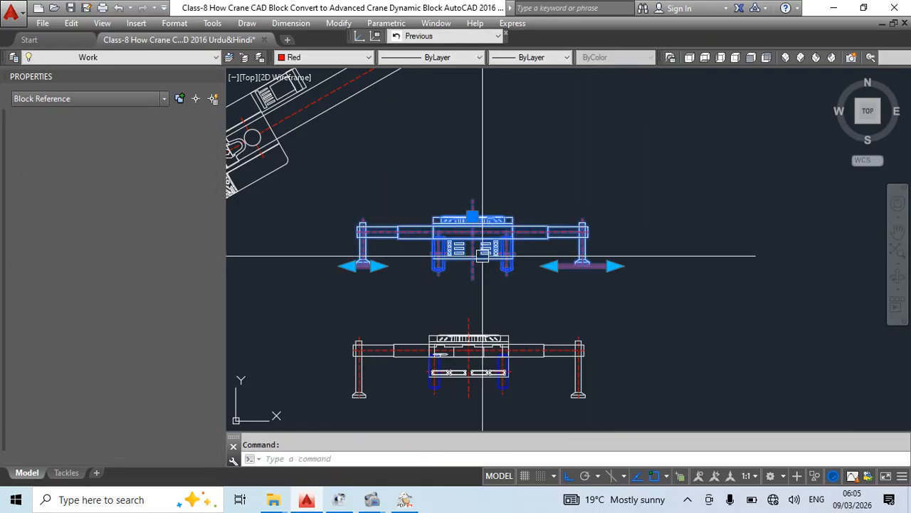
# - Reopen the SAC2500S Rear View block for editing, select the right pad's width parameter and close the block authoring palettes
pyautogui.doubleClick(482, 255)
pyautogui.click(433, 339)
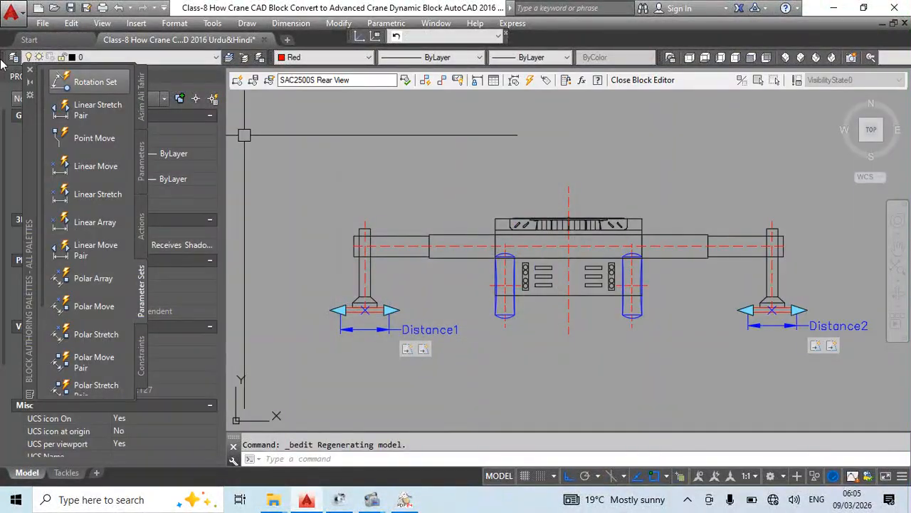
pyautogui.moveTo(535, 355); pyautogui.dragTo(386, 319, button='middle')
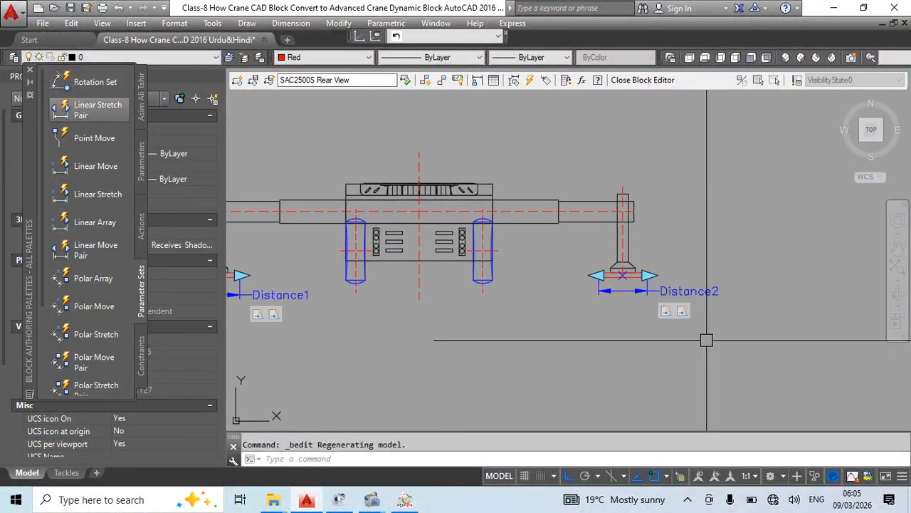
pyautogui.click(638, 291)
pyautogui.moveTo(508, 345); pyautogui.dragTo(697, 351, button='middle')
pyautogui.hotkey('ctrl', '1')
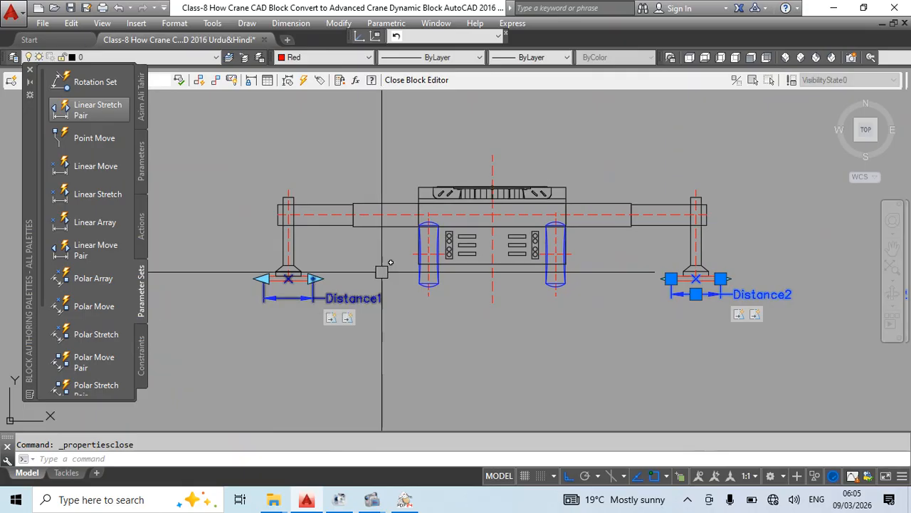
pyautogui.hotkey('ctrl', '1')
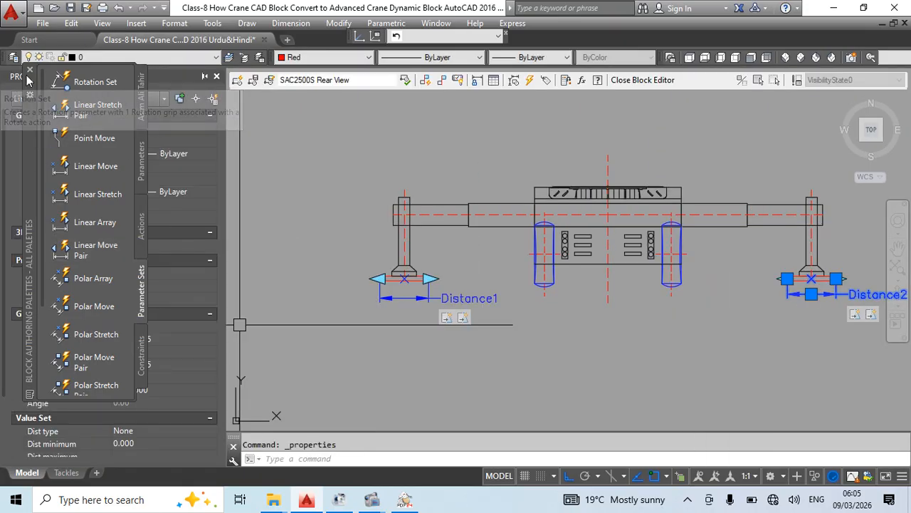
pyautogui.click(29, 75)
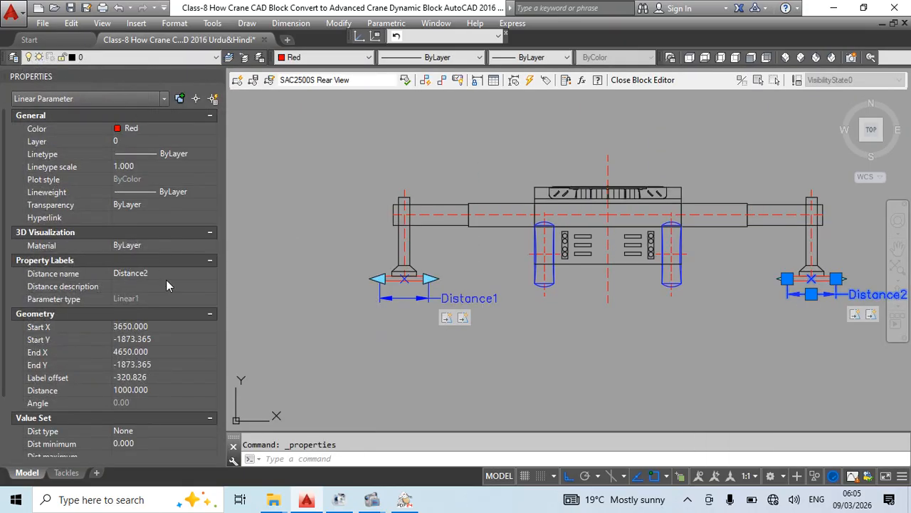
# - Restrict the right pad's width to a list of 500, 750, 1000, 1200, 1500, 1800, 2000, 2250, 2500 and 3000
pyautogui.scroll(-3, 174, 313)
pyautogui.click(163, 358)
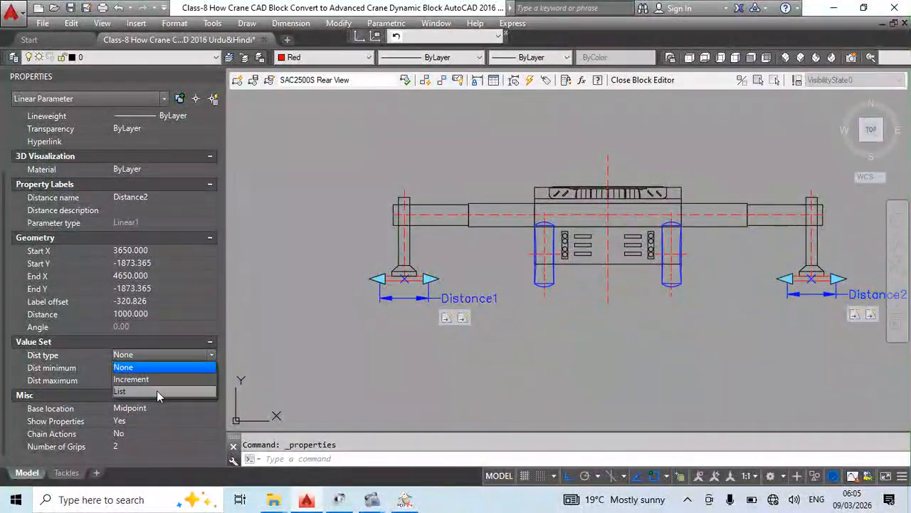
pyautogui.click(157, 390)
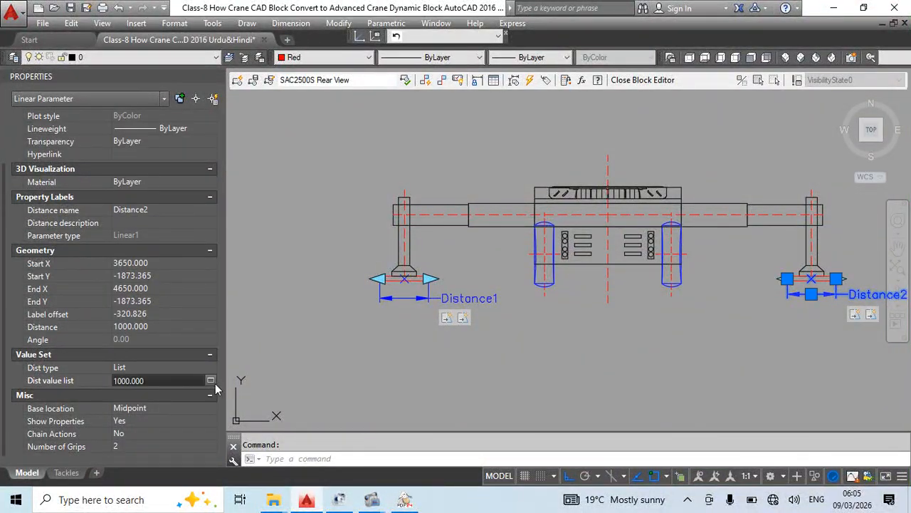
pyautogui.click(210, 380)
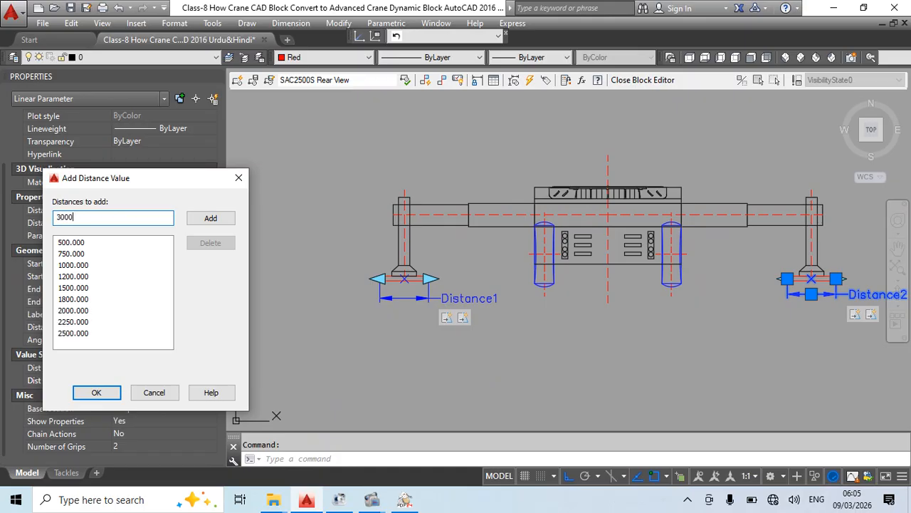
pyautogui.click(104, 399)
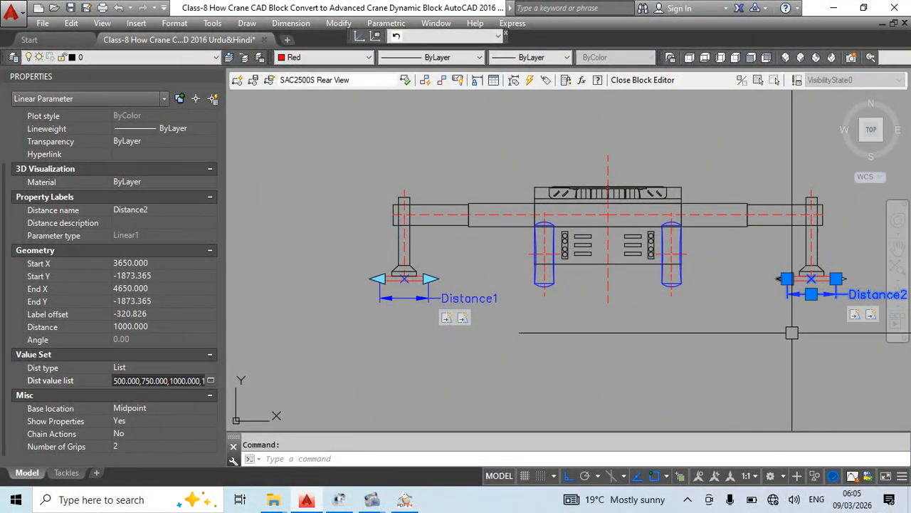
# - Set the distance type of the left pad's width parameter to List
pyautogui.click(386, 296)
pyautogui.scroll(-1, 192, 322)
pyautogui.press('Escape')
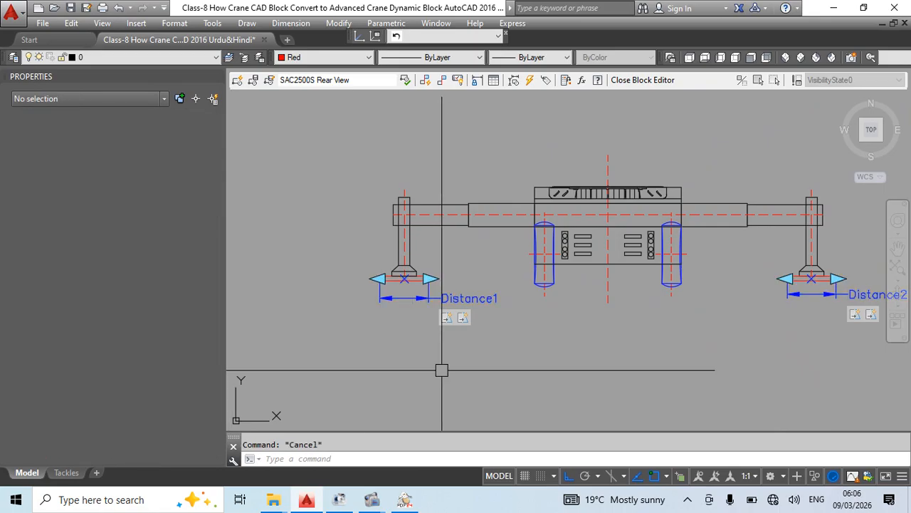
pyautogui.click(409, 297)
pyautogui.scroll(-2, 178, 371)
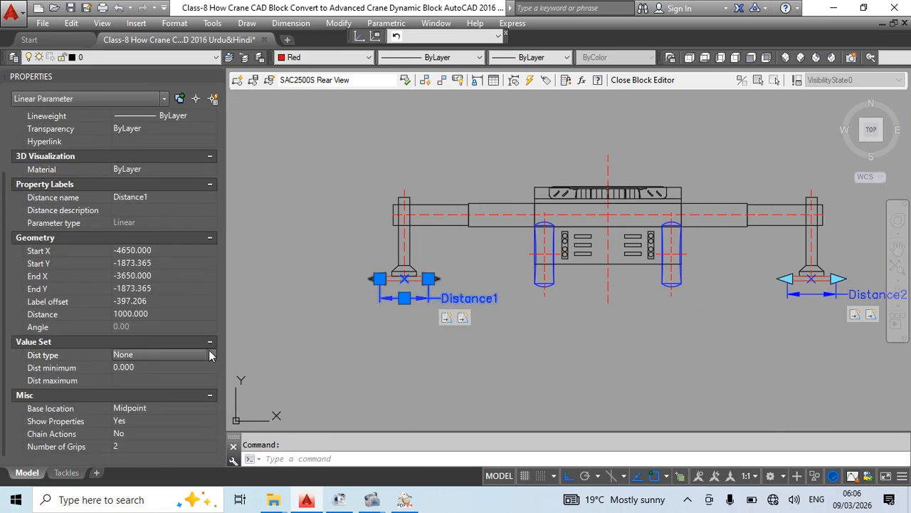
pyautogui.click(209, 352)
pyautogui.click(171, 390)
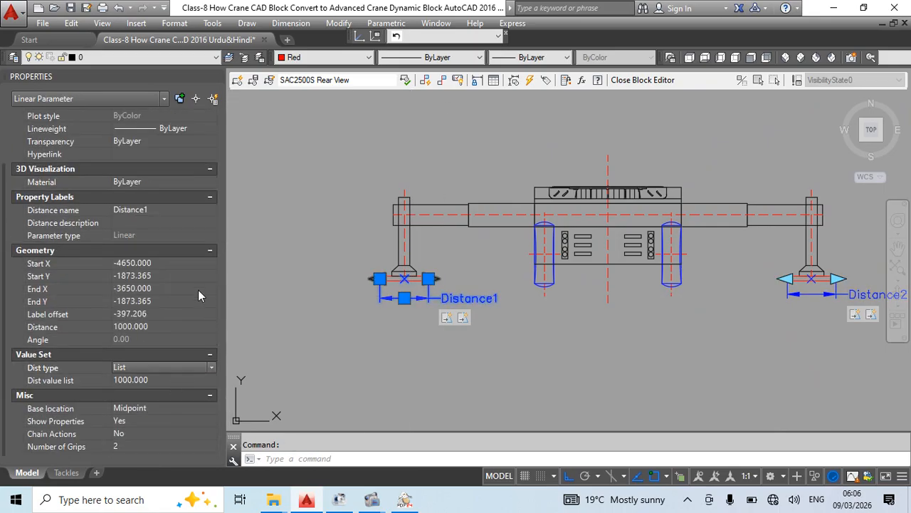
# - Complete the left pad's width value list with 500, 750, 1200, 1500, 1800, 2000, 2250, 2500 and 3000
pyautogui.click(161, 380)
pyautogui.click(210, 380)
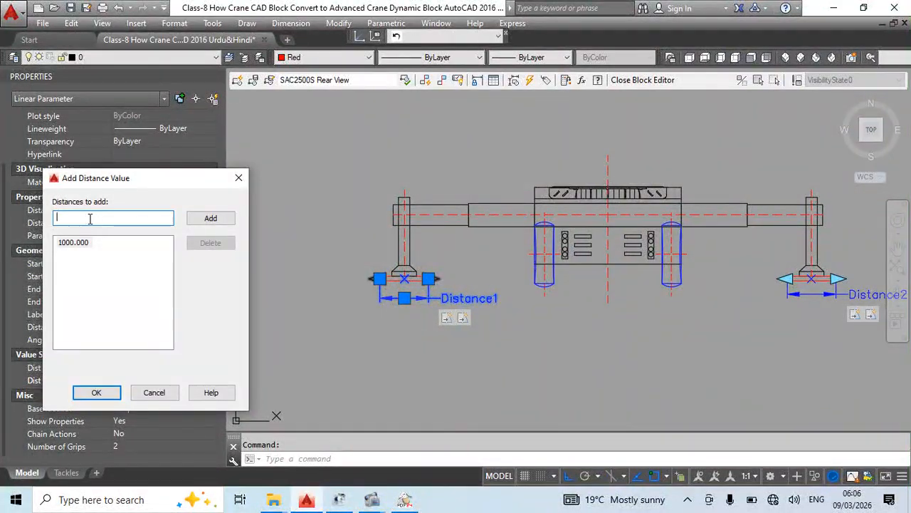
pyautogui.write('50')
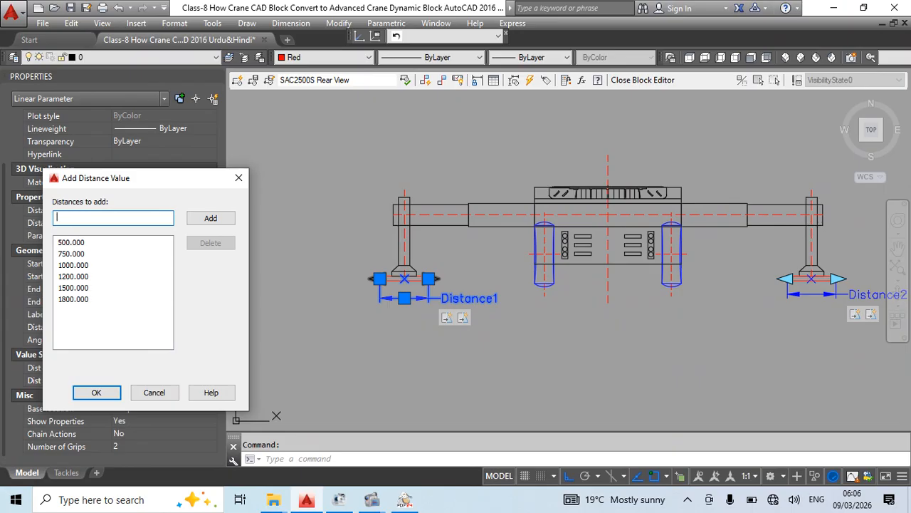
pyautogui.write('0')
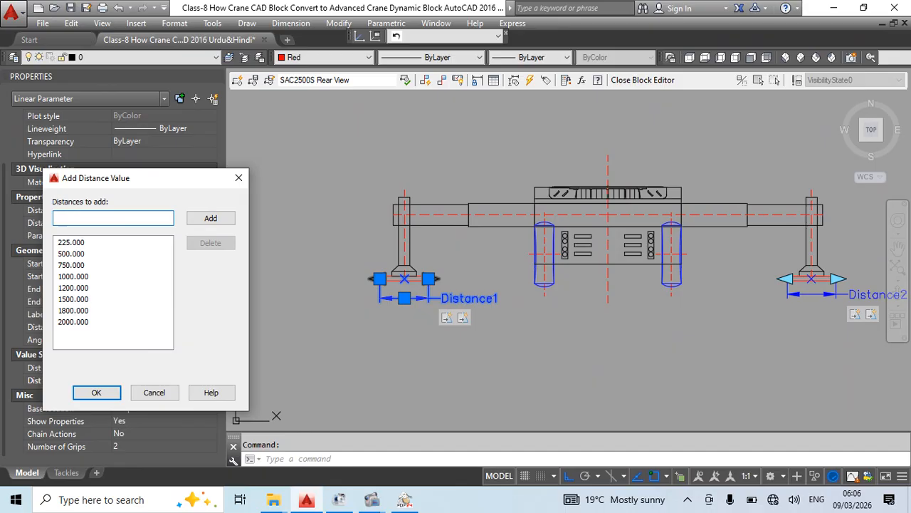
pyautogui.click(76, 243)
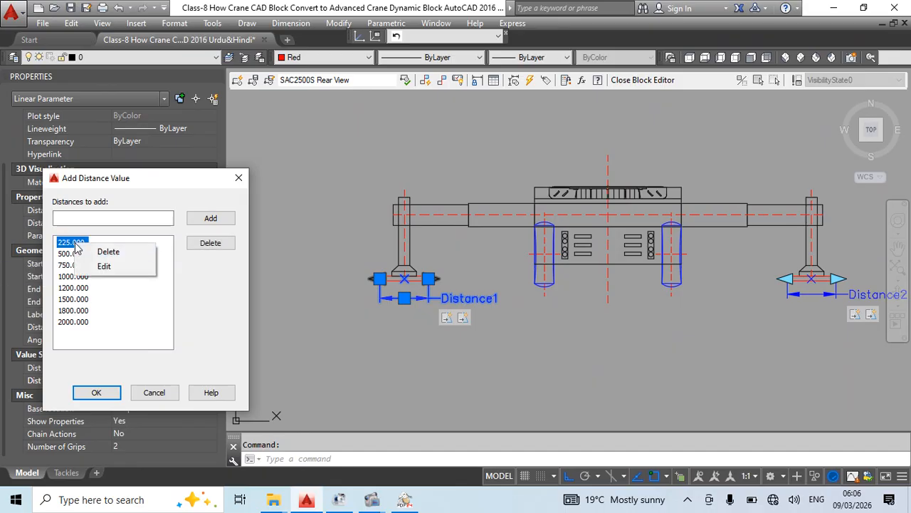
pyautogui.click(103, 267)
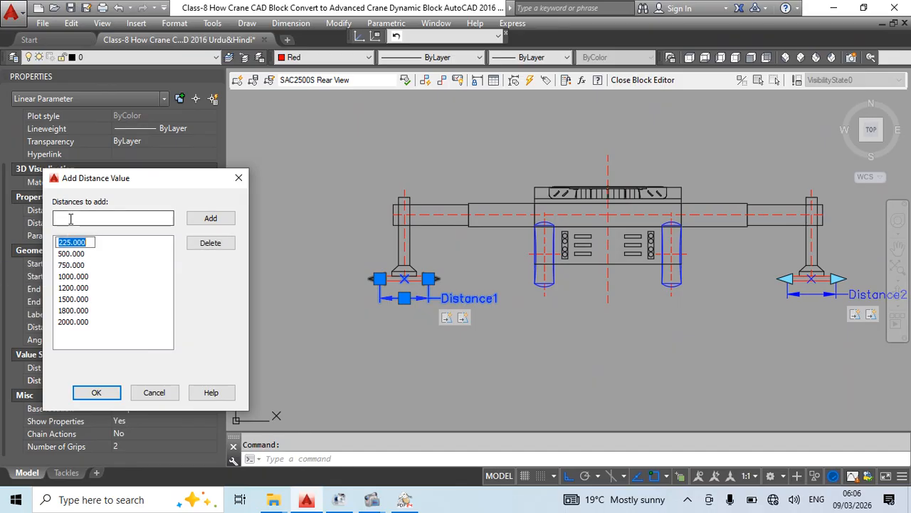
pyautogui.write('2250')
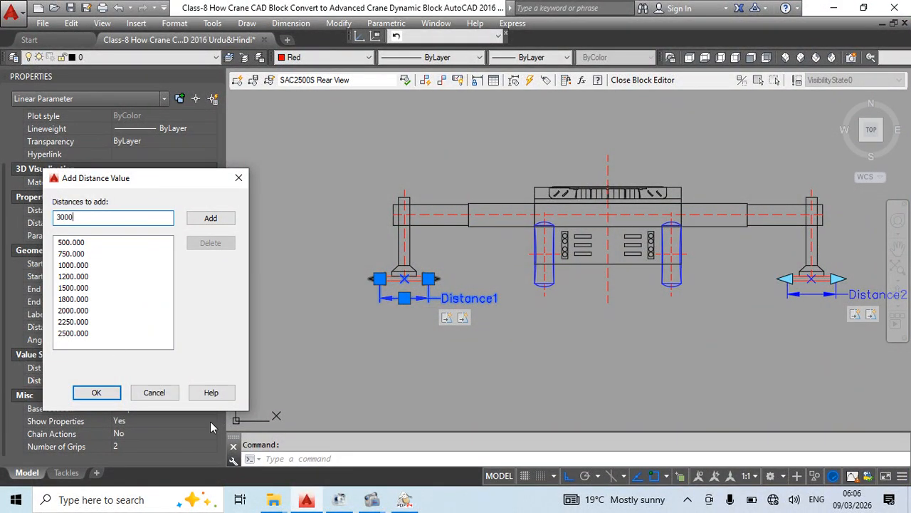
pyautogui.click(99, 397)
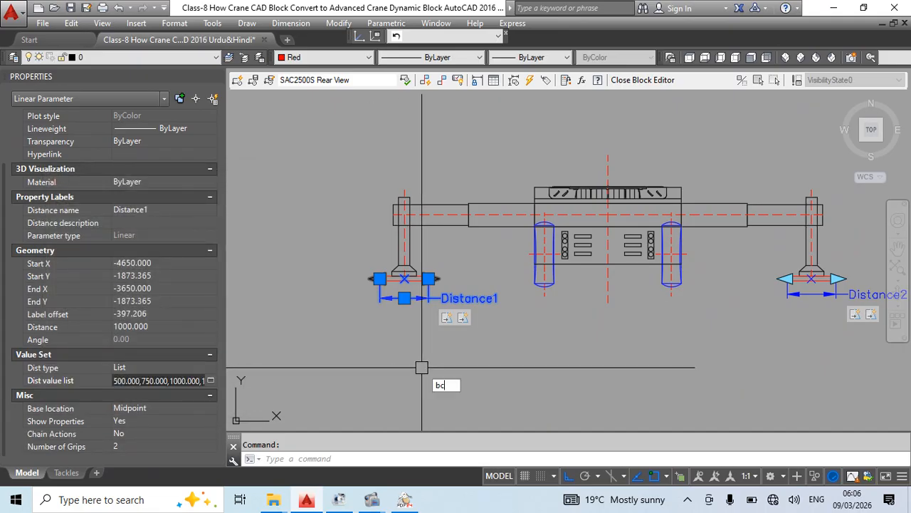
# - Close the block editor and stretch the left pad of the Rear View block to a width of 2250
pyautogui.write('bc')
pyautogui.press('Return')
pyautogui.press('Return')
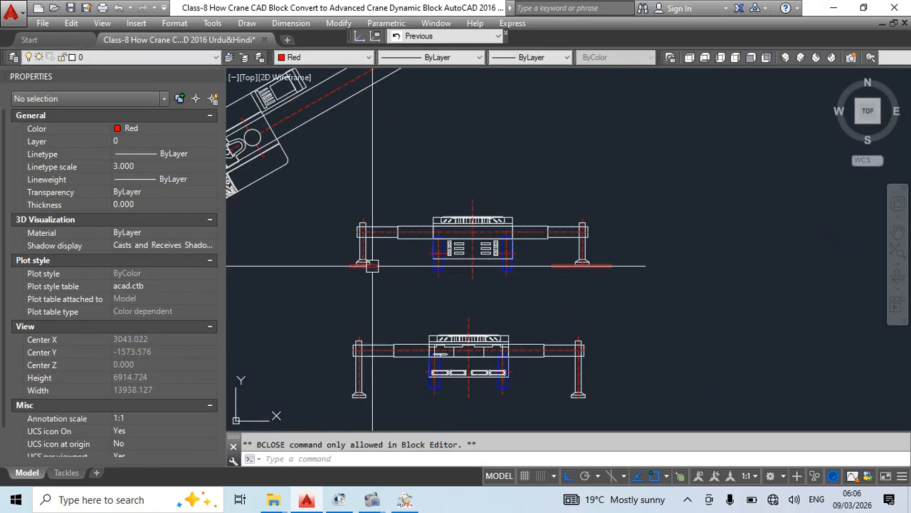
pyautogui.click(373, 266)
pyautogui.scroll(4, 373, 266)
pyautogui.click(402, 265)
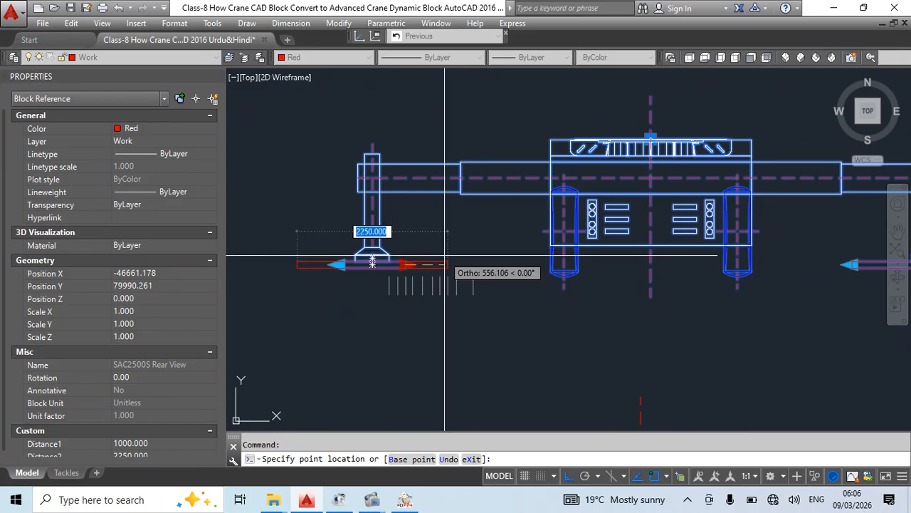
pyautogui.click(444, 255)
# - Shrink the right pad of the Rear View block to a width of 750
pyautogui.scroll(-5, 465, 294)
pyautogui.moveTo(632, 287); pyautogui.dragTo(558, 294, button='middle')
pyautogui.click(543, 287)
pyautogui.scroll(5, 573, 295)
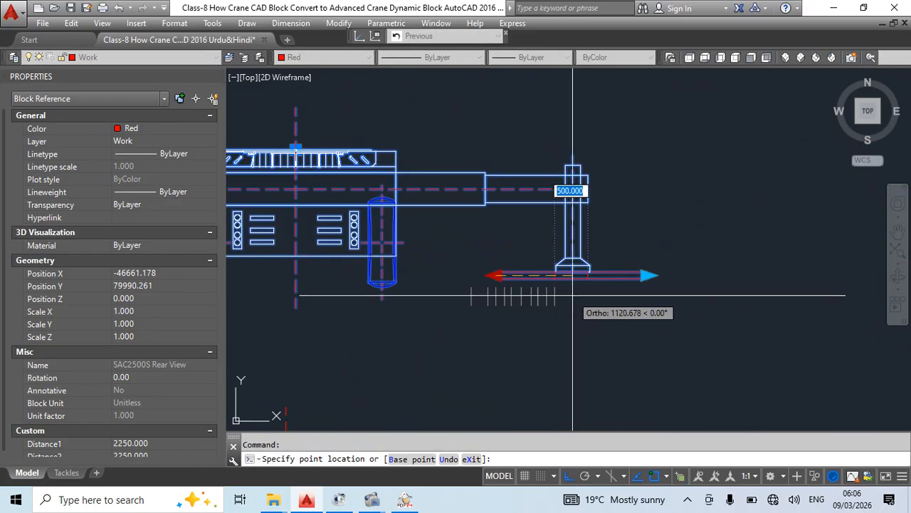
pyautogui.scroll(-2, 535, 318)
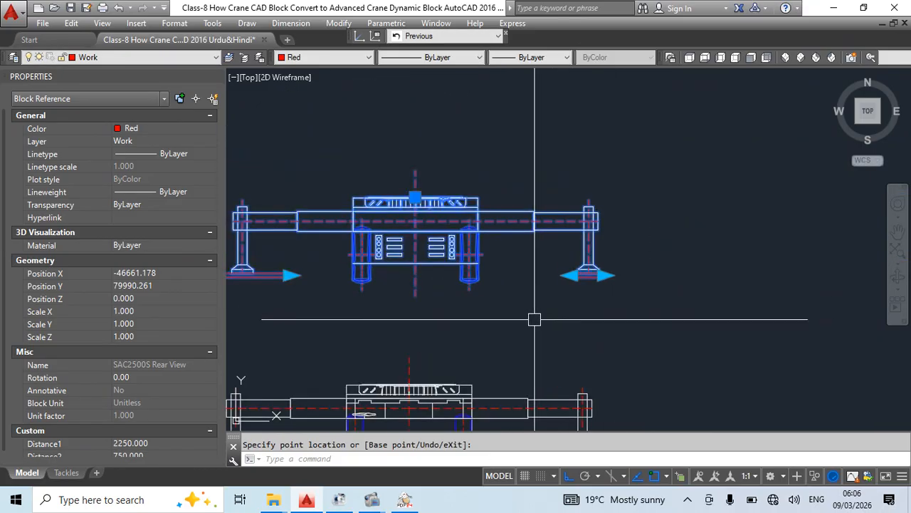
pyautogui.moveTo(301, 321); pyautogui.dragTo(518, 315, button='middle')
pyautogui.scroll(3, 494, 311)
pyautogui.click(492, 306)
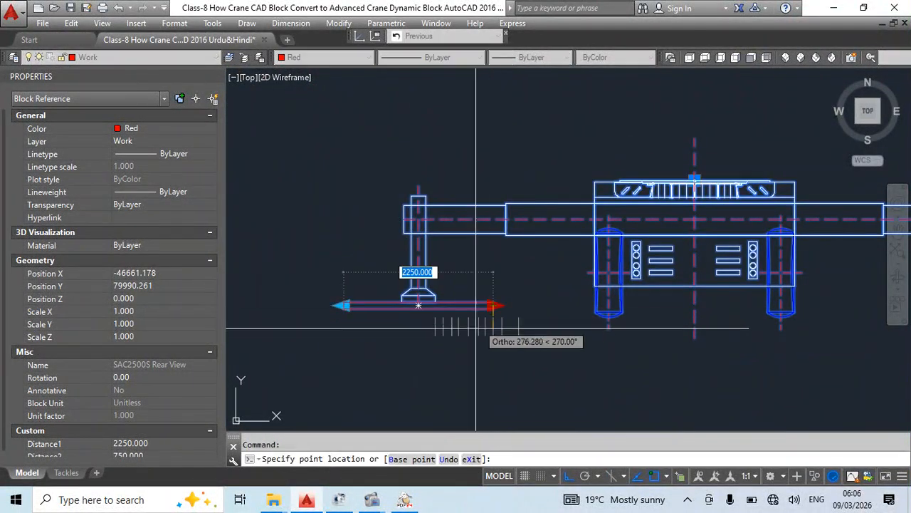
pyautogui.press('Escape')
pyautogui.press('Escape')
pyautogui.scroll(-4, 484, 330)
pyautogui.moveTo(484, 329); pyautogui.dragTo(465, 350, button='middle')
pyautogui.click(480, 301)
pyautogui.press('Escape')
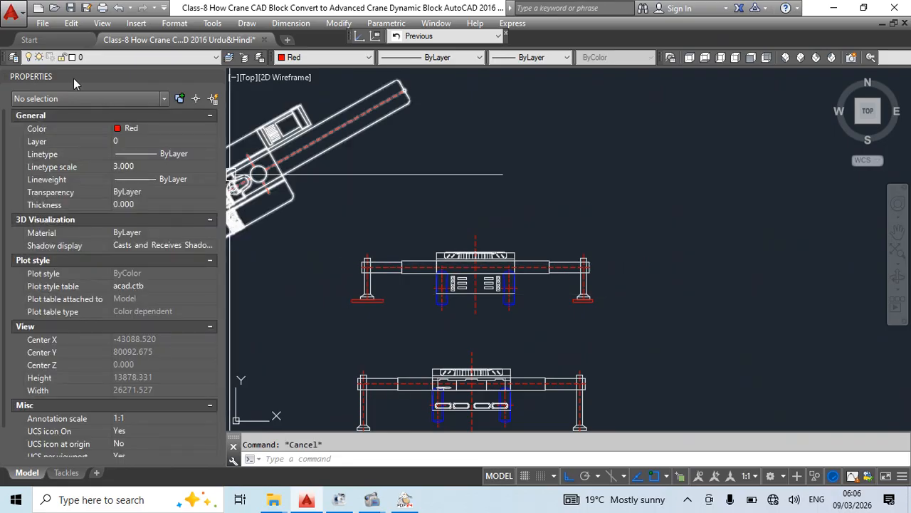
# - Reopen the SAC2500S Rear View block for editing and set the grip display of the left pad's parameter to 0
pyautogui.doubleClick(449, 277)
pyautogui.click(433, 339)
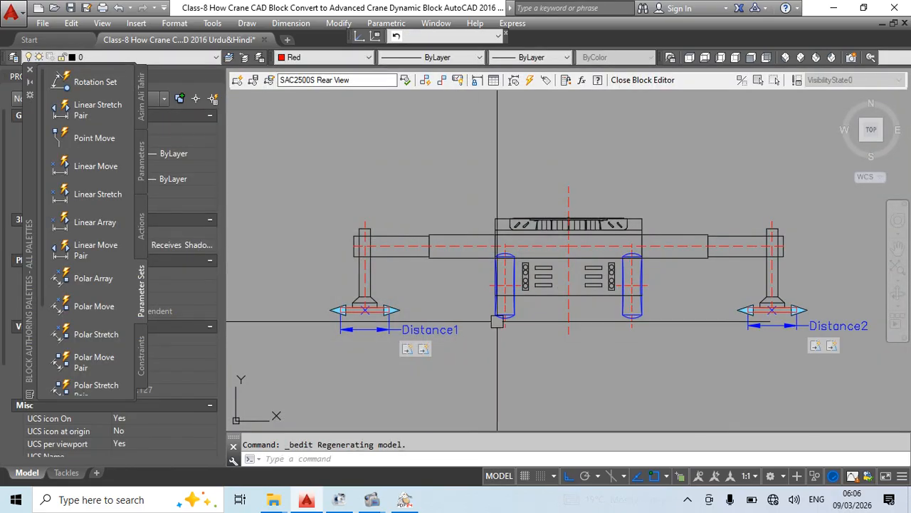
pyautogui.moveTo(447, 289); pyautogui.dragTo(480, 251, button='middle')
pyautogui.click(473, 292)
pyautogui.rightClick(472, 291)
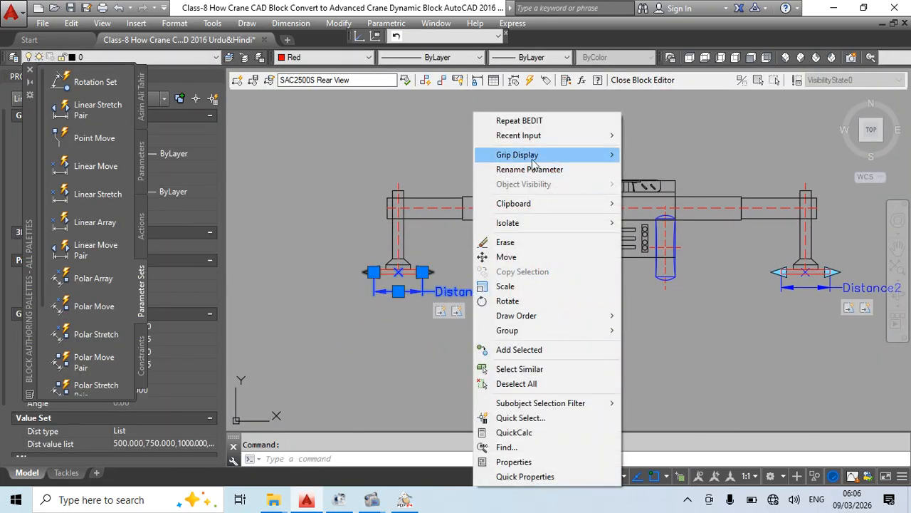
pyautogui.moveTo(530, 154)
pyautogui.click(643, 155)
# - Set the grip display of the right pad's width parameter to 0
pyautogui.moveTo(643, 185); pyautogui.dragTo(503, 185, button='middle')
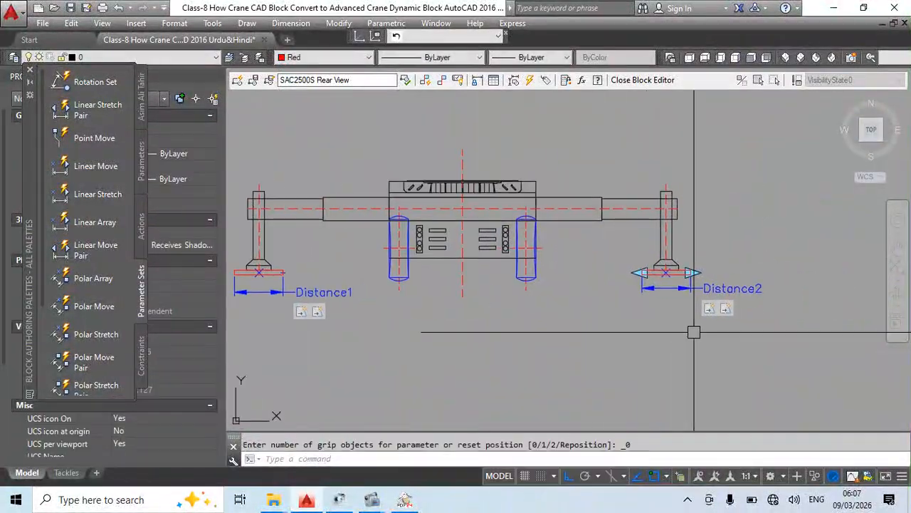
pyautogui.click(723, 287)
pyautogui.rightClick(726, 288)
pyautogui.moveTo(764, 155)
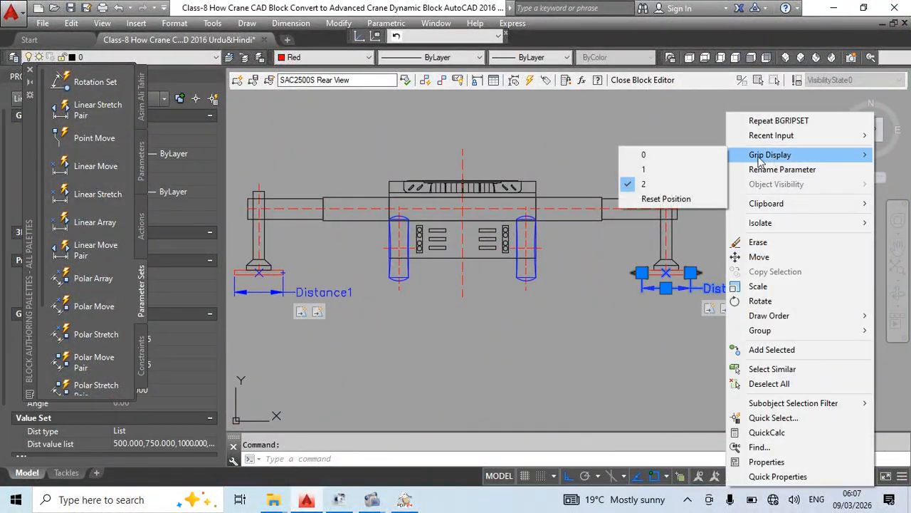
pyautogui.click(645, 153)
pyautogui.scroll(-5, 613, 334)
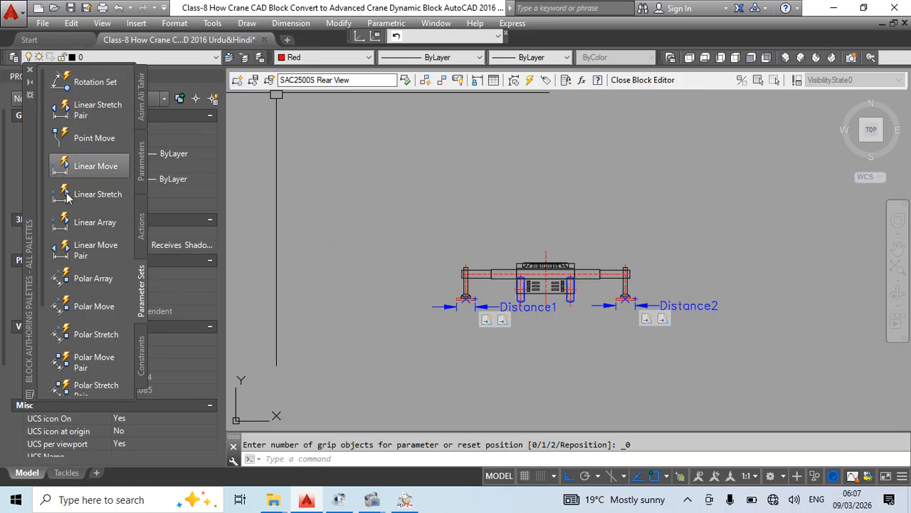
# - Place a Lookup parameter set on the crane's vertical centerline at the lower edge of the body
pyautogui.scroll(-3, 93, 297)
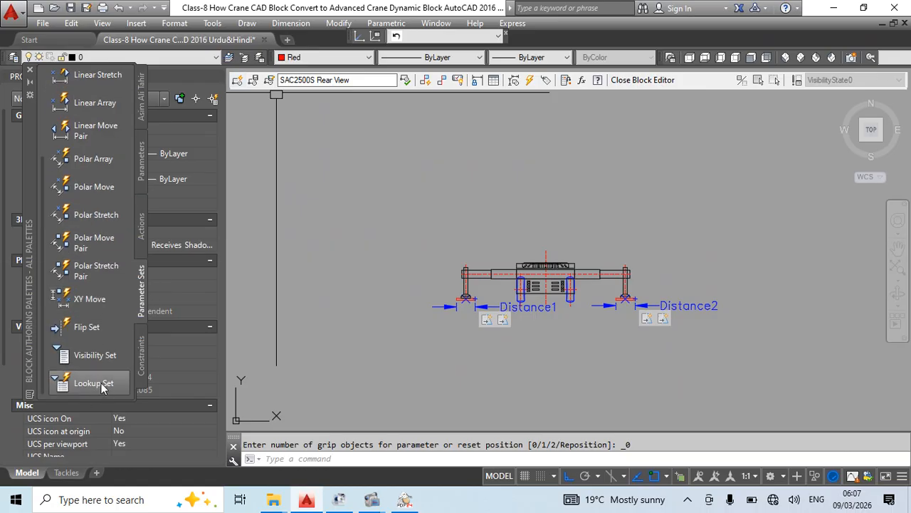
pyautogui.click(94, 383)
pyautogui.scroll(4, 563, 308)
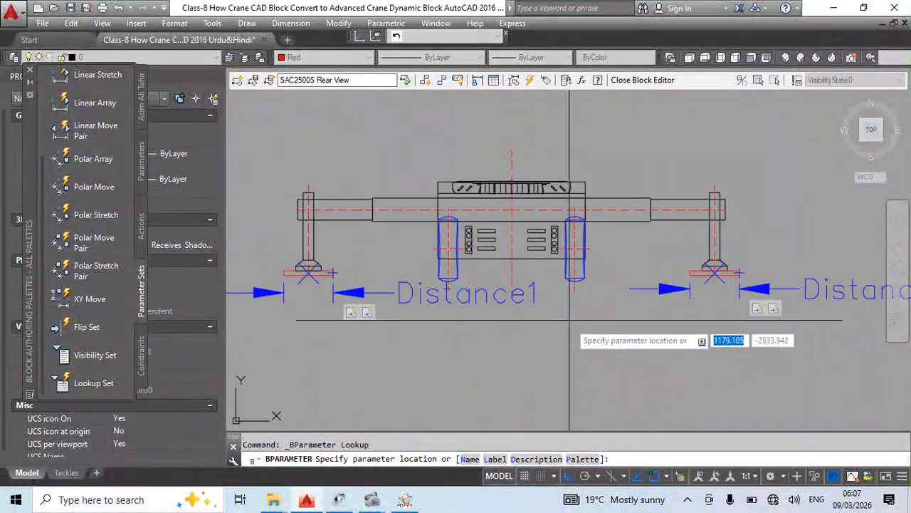
pyautogui.click(511, 260)
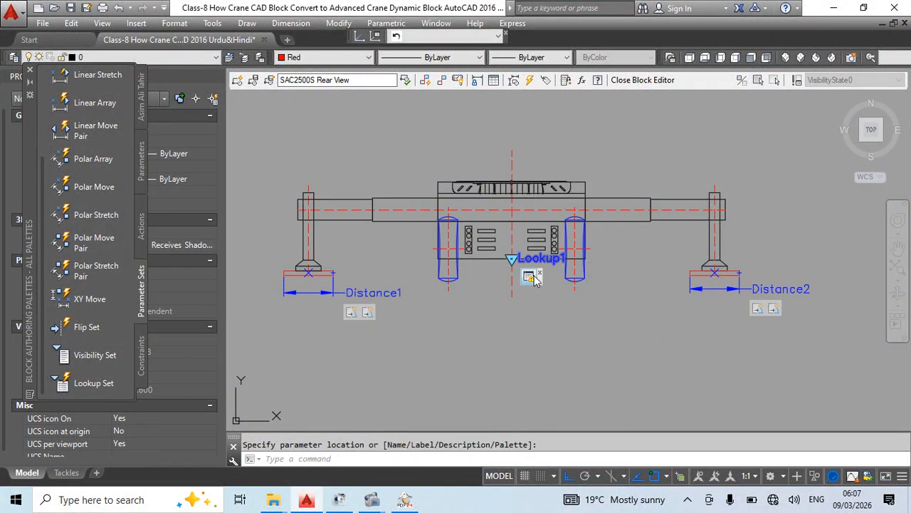
# - Open the lookup action's property table and add Distance1 and Distance2 as input properties
pyautogui.rightClick(535, 281)
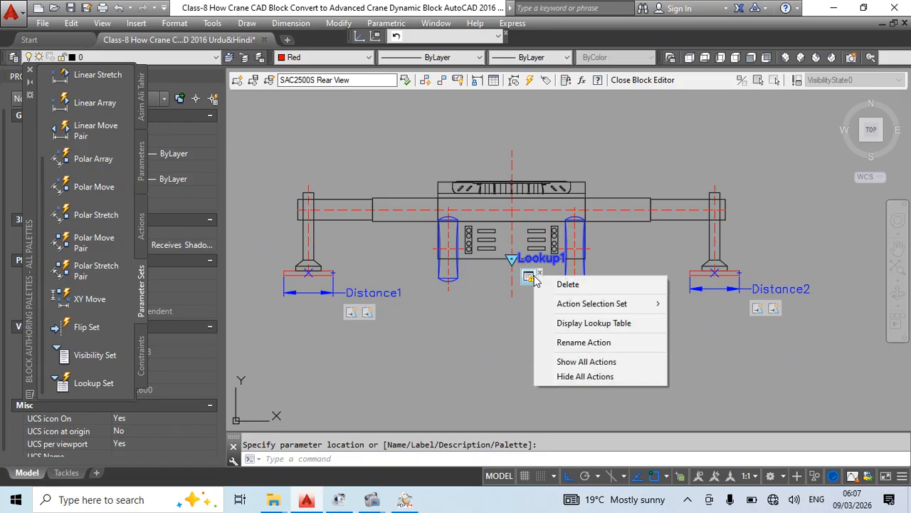
pyautogui.click(609, 323)
pyautogui.moveTo(447, 197); pyautogui.dragTo(399, 358)
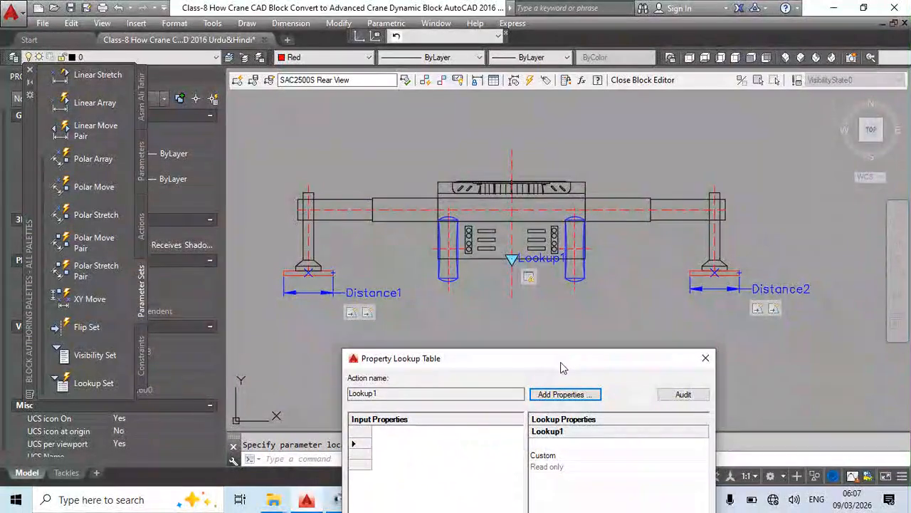
pyautogui.moveTo(561, 363); pyautogui.dragTo(593, 154)
pyautogui.click(598, 185)
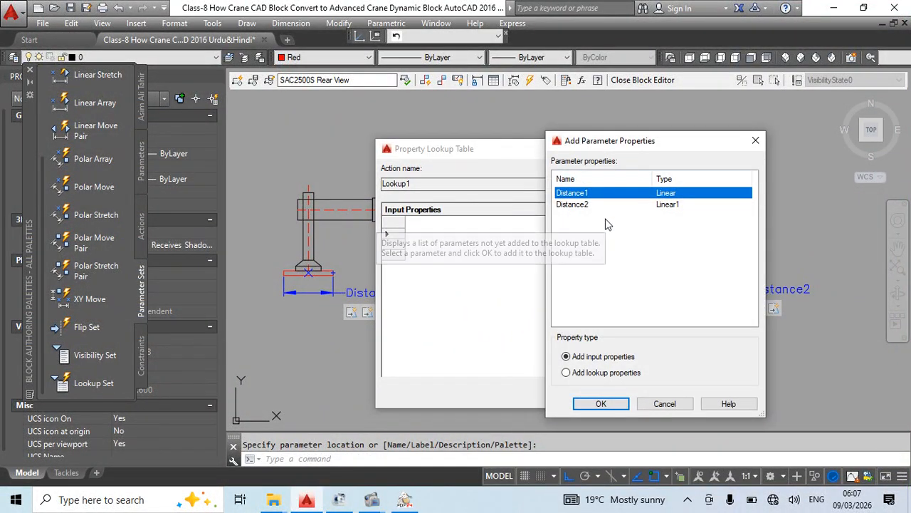
pyautogui.keyDown('shift'); pyautogui.click(580, 205); pyautogui.keyUp('shift')
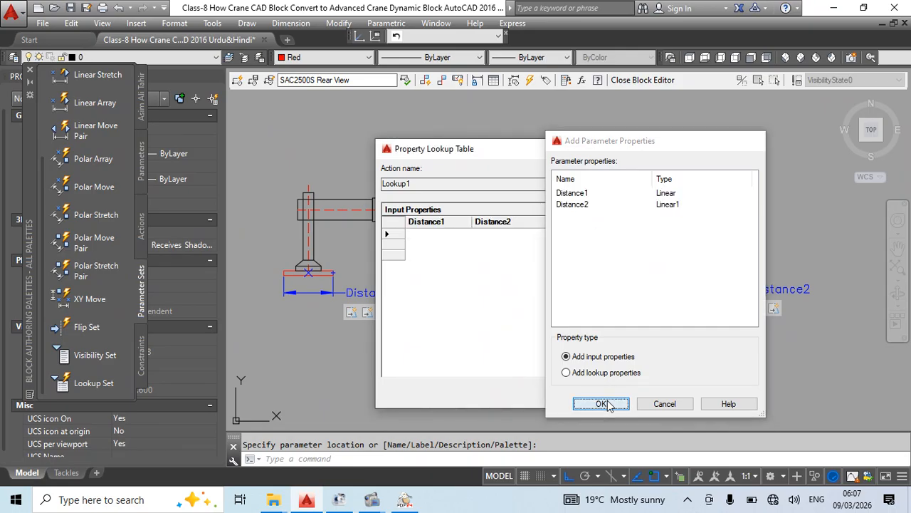
pyautogui.click(605, 403)
# - Fill the first lookup table row with 500 for both Distance1 and Distance2
pyautogui.click(433, 235)
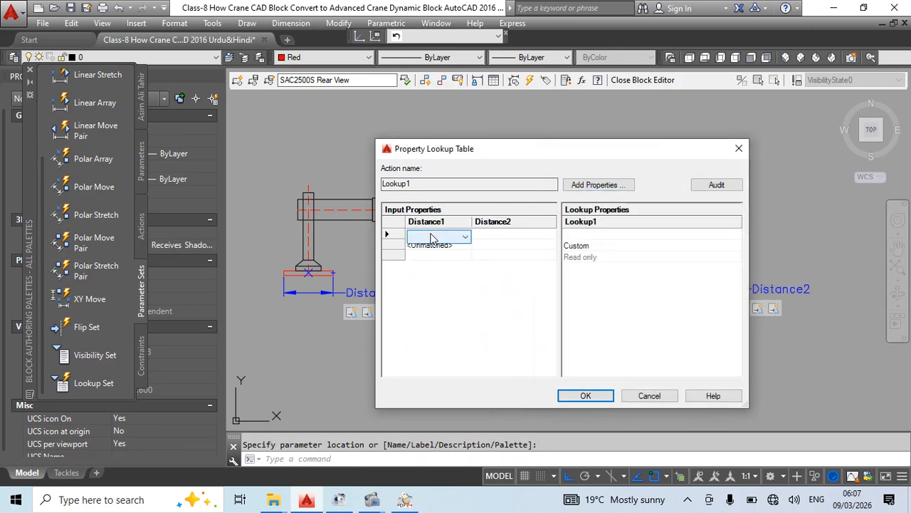
pyautogui.click(441, 244)
pyautogui.click(442, 232)
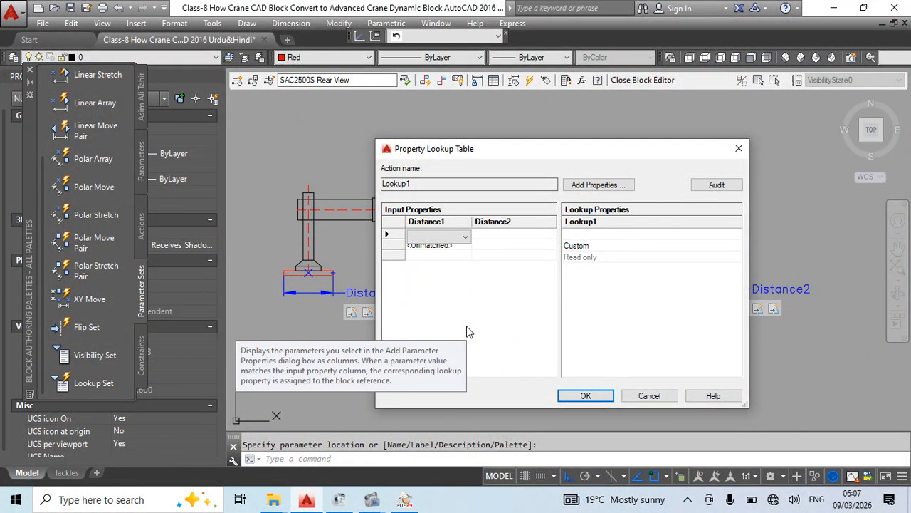
pyautogui.click(429, 238)
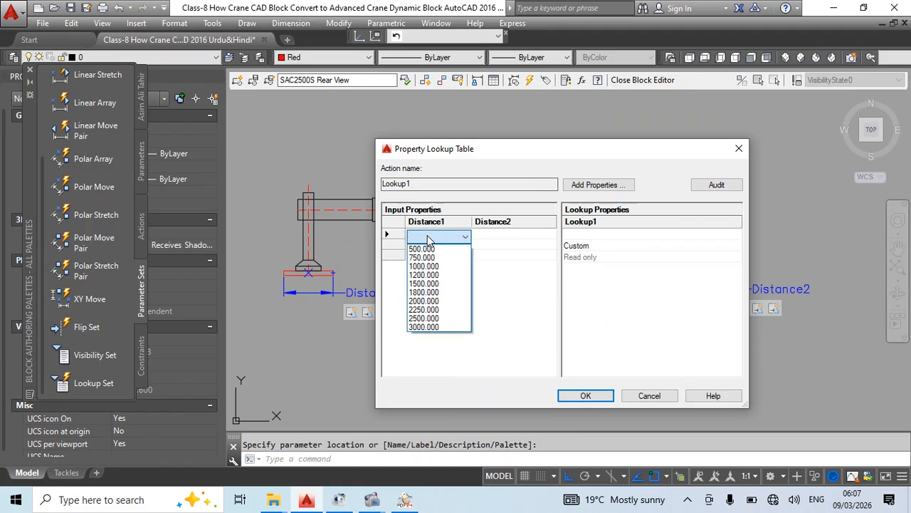
pyautogui.click(463, 237)
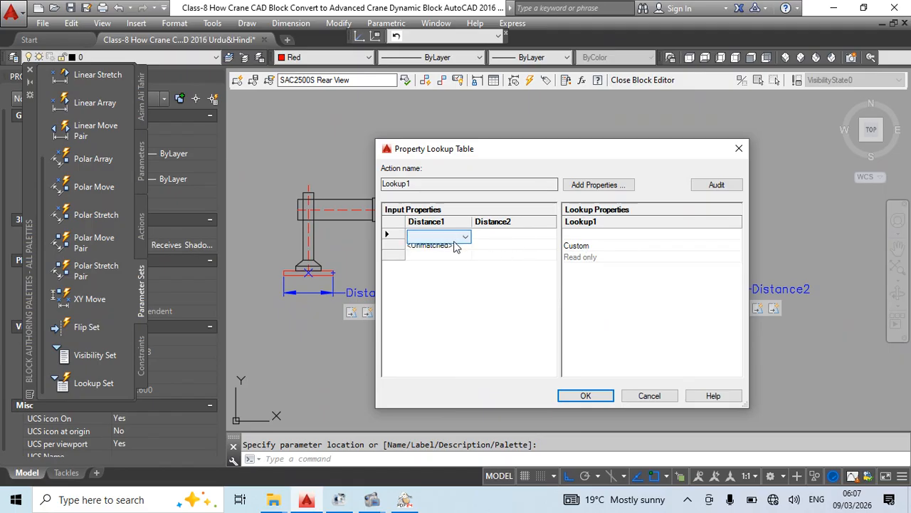
pyautogui.click(454, 240)
pyautogui.click(445, 248)
pyautogui.click(512, 239)
pyautogui.click(549, 237)
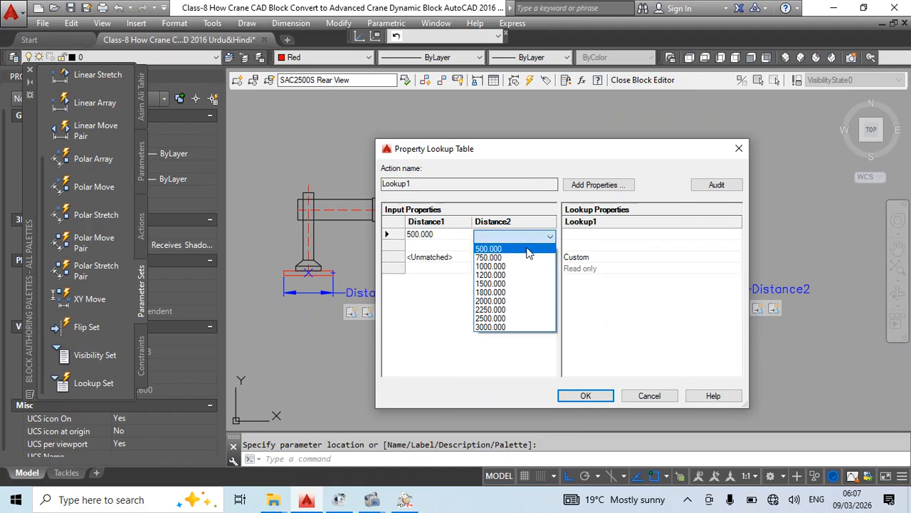
pyautogui.click(491, 244)
# - Fill the second lookup table row with 750 for both Distance1 and Distance2
pyautogui.click(435, 245)
pyautogui.click(465, 247)
pyautogui.click(430, 260)
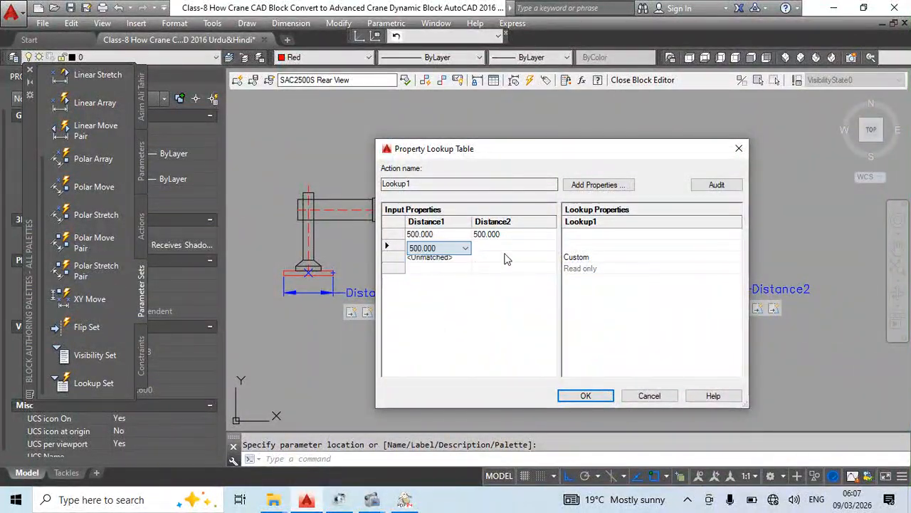
pyautogui.click(518, 246)
pyautogui.click(551, 250)
pyautogui.click(544, 269)
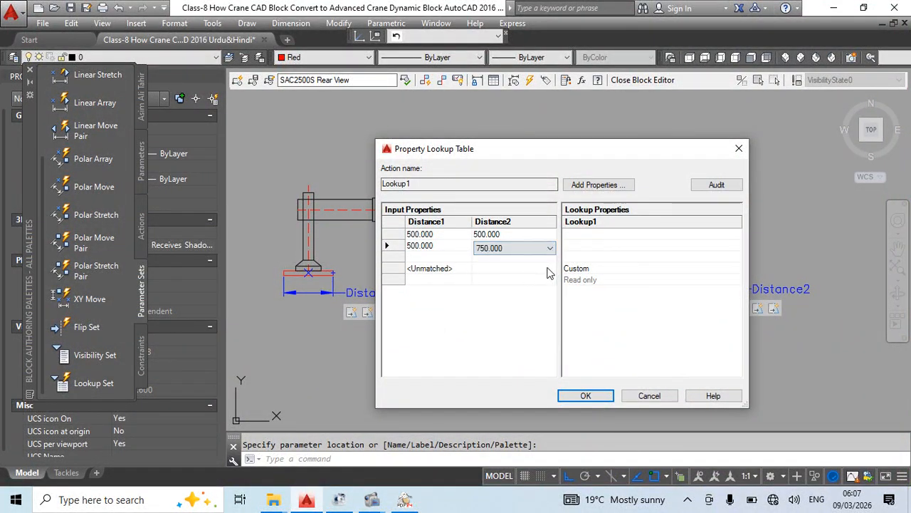
pyautogui.click(456, 247)
pyautogui.click(466, 248)
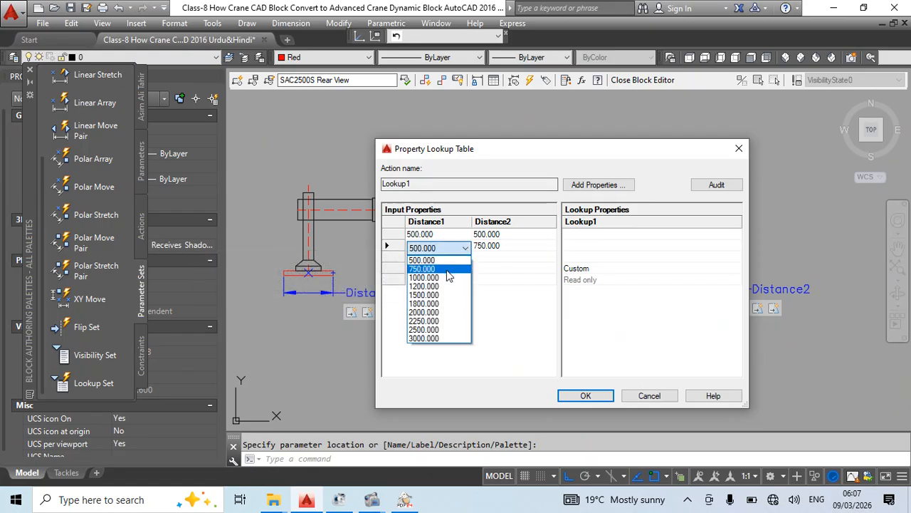
pyautogui.click(448, 269)
# - Fill the third lookup table row with 1000 for both Distance1 and Distance2
pyautogui.click(445, 257)
pyautogui.click(466, 257)
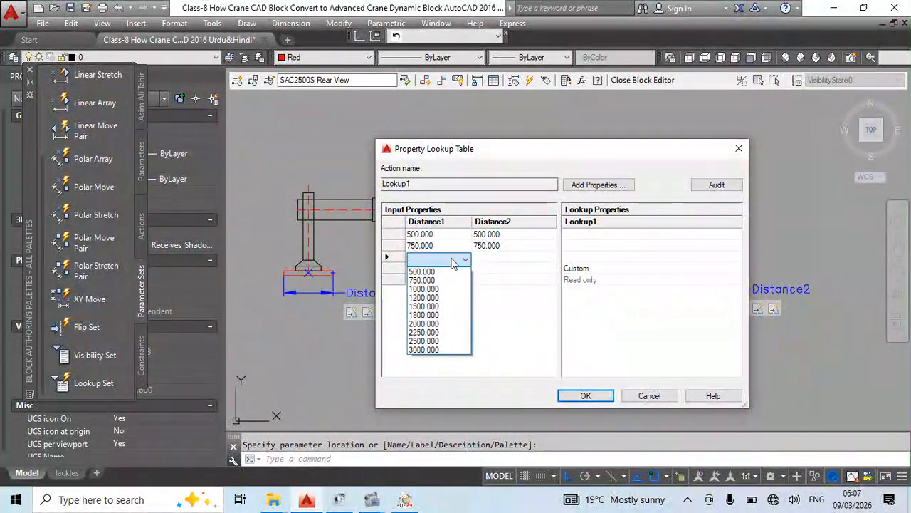
pyautogui.click(449, 290)
pyautogui.click(512, 257)
pyautogui.click(550, 259)
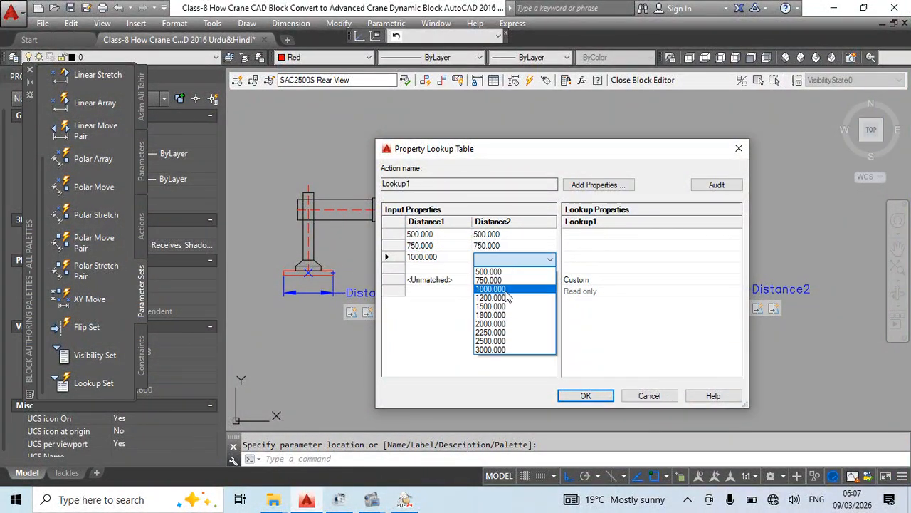
pyautogui.click(507, 289)
# - Fill the fourth lookup table row with 1200 for both Distance1 and Distance2
pyautogui.click(445, 268)
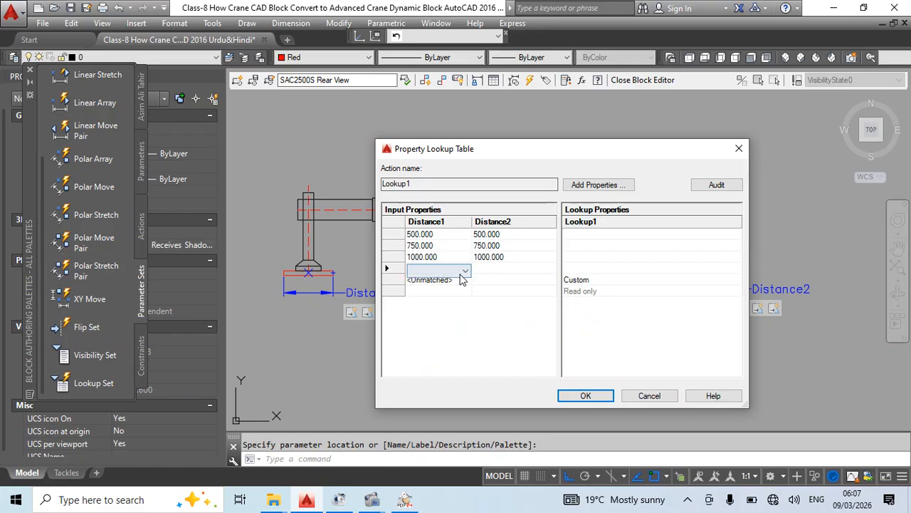
pyautogui.click(466, 270)
pyautogui.click(447, 312)
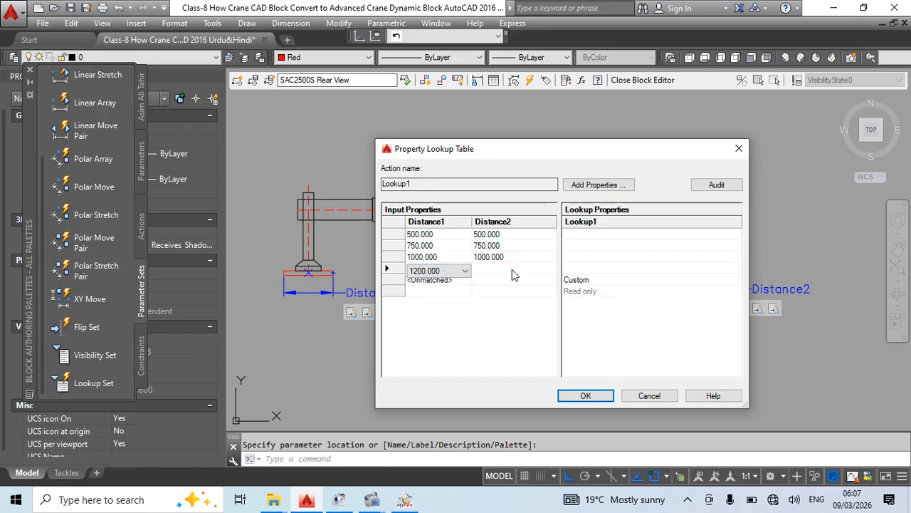
pyautogui.click(512, 269)
pyautogui.click(550, 270)
pyautogui.click(509, 309)
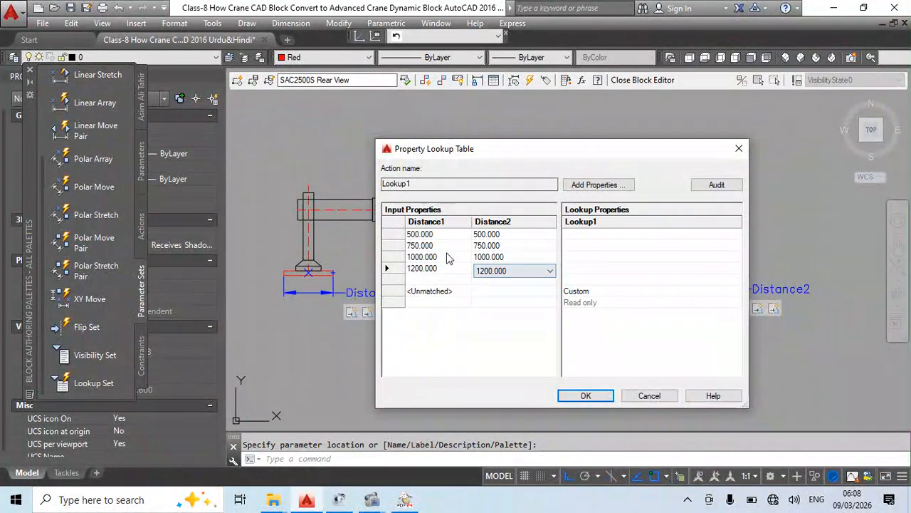
# - Label the 500 row in the Lookup1 column "Outrigger Pads 1.0m x 100mm"
pyautogui.click(590, 235)
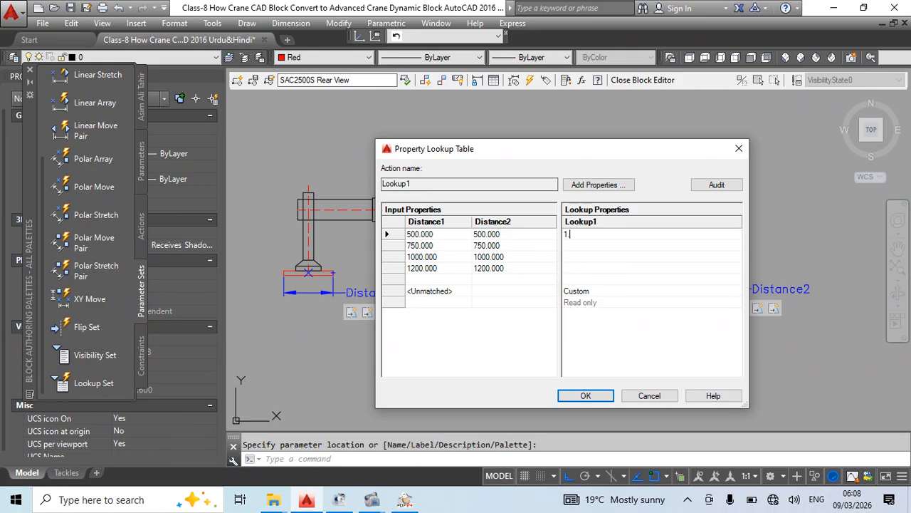
pyautogui.write('Out')
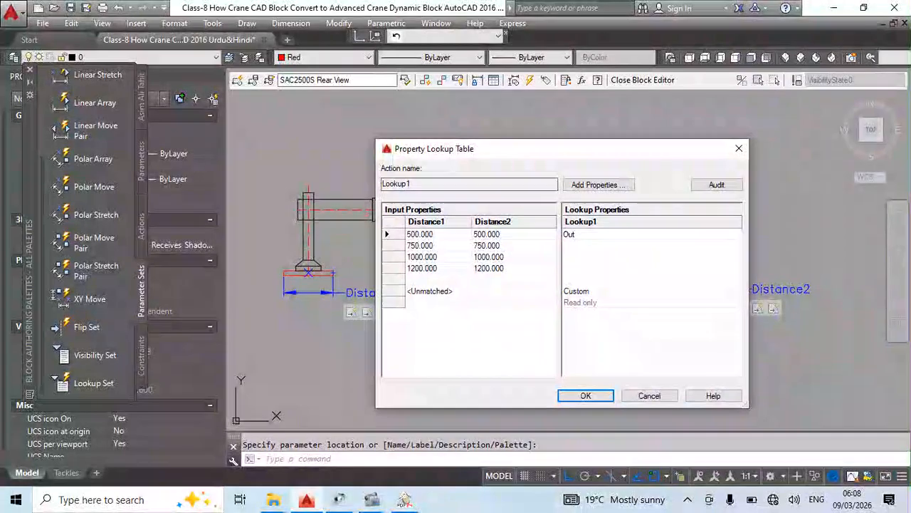
pyautogui.write('rigger Pads')
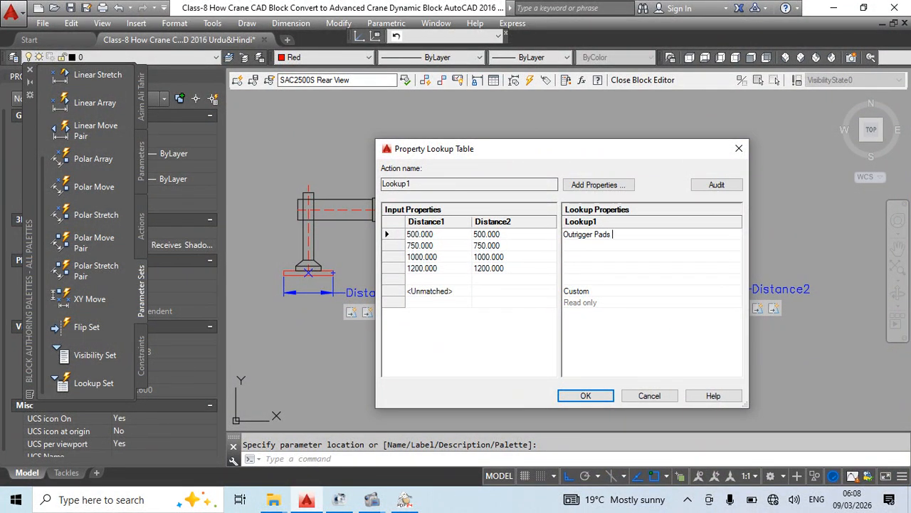
pyautogui.write(' 1.0m x 0.1m')
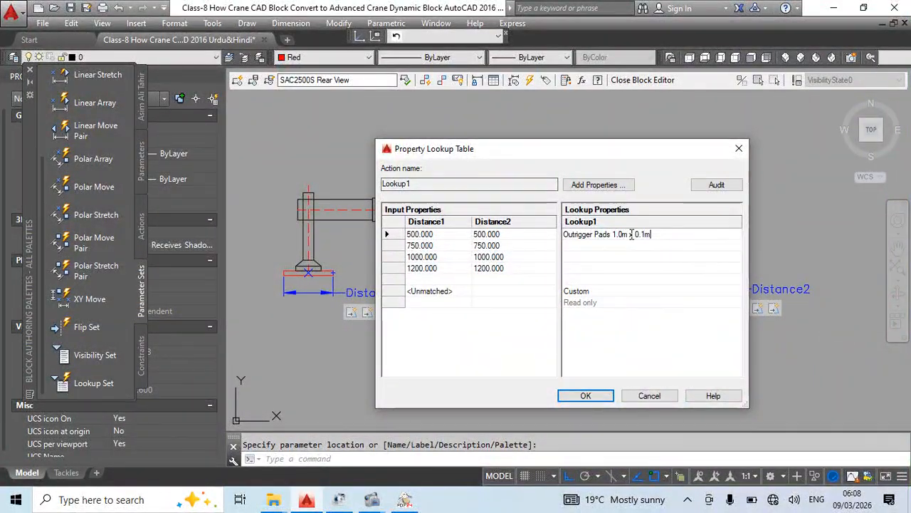
pyautogui.moveTo(634, 234); pyautogui.dragTo(674, 235)
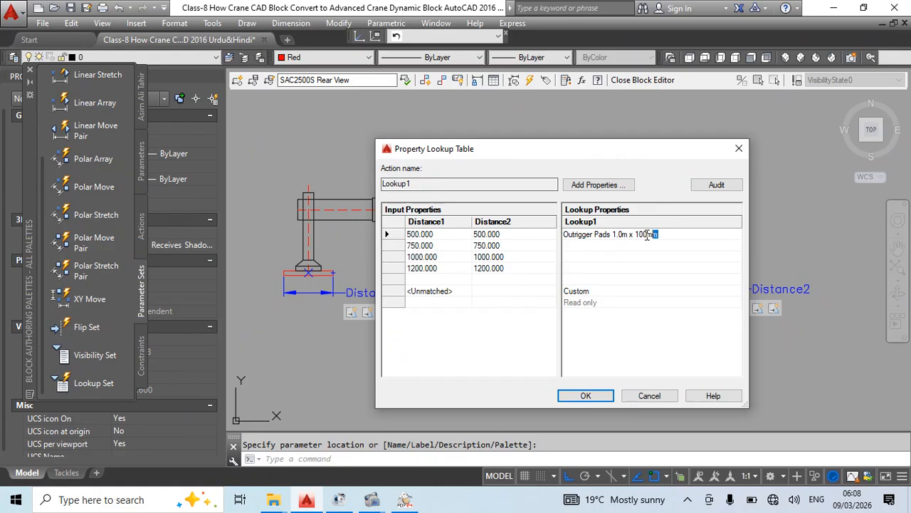
# - Copy the first row's label "Outrigger Pads 1.0m x 100mm" into the lookup cells of the 750 and 1000 rows
pyautogui.moveTo(647, 235); pyautogui.dragTo(564, 235)
pyautogui.click(688, 234)
pyautogui.hotkey('ctrl', 'a')
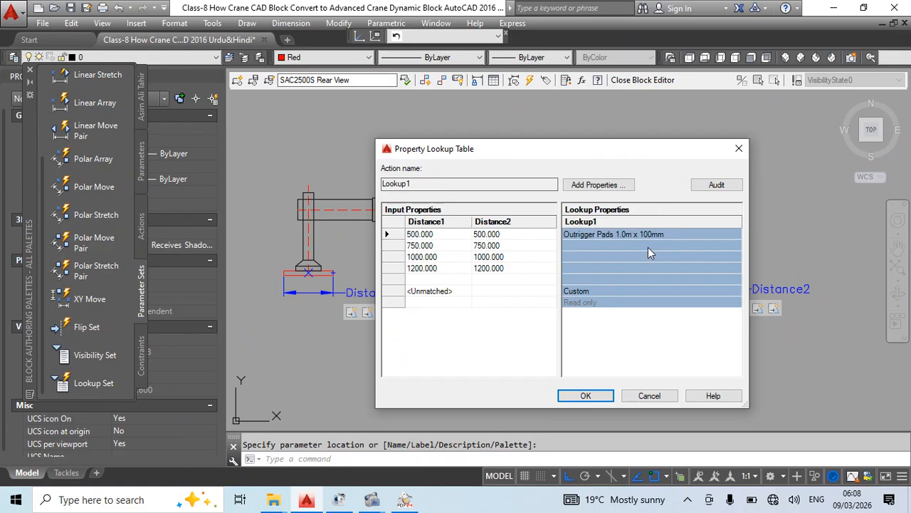
pyautogui.click(649, 248)
pyautogui.click(668, 234)
pyautogui.click(653, 244)
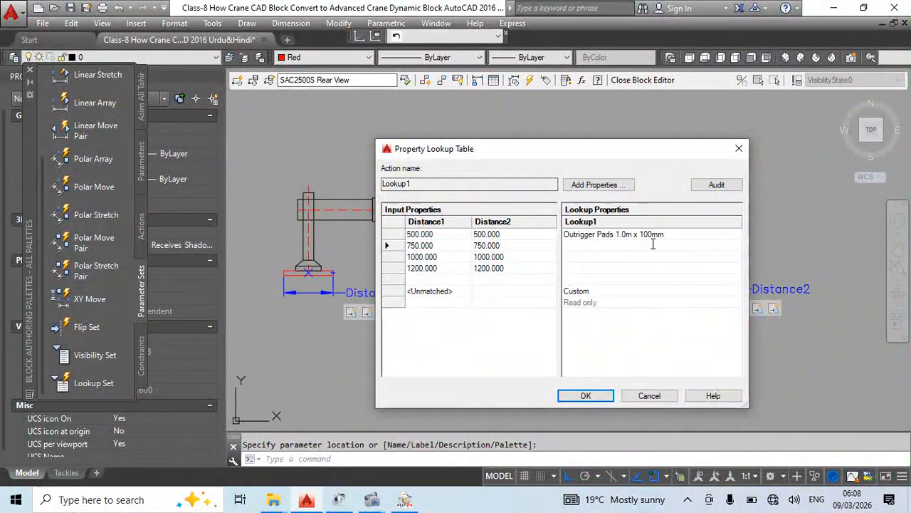
pyautogui.write('Read only')
pyautogui.click(666, 235)
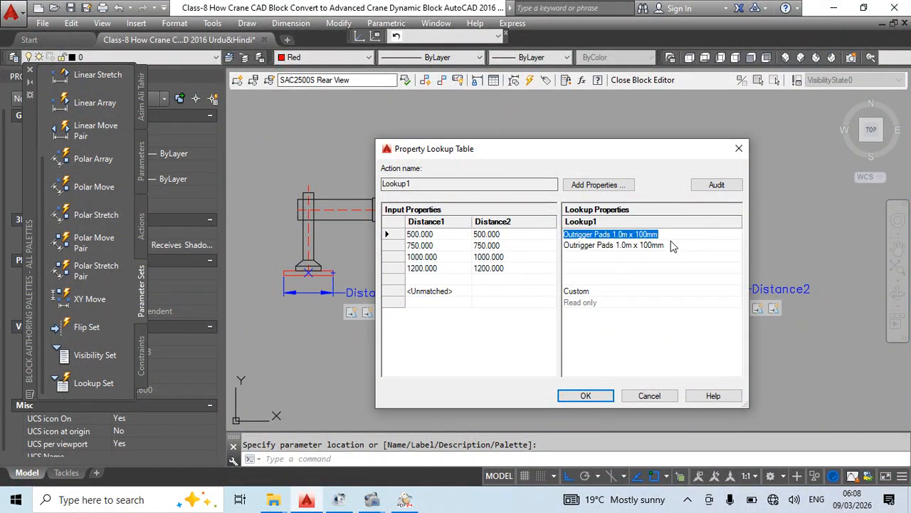
pyautogui.press('Down')
pyautogui.click(649, 256)
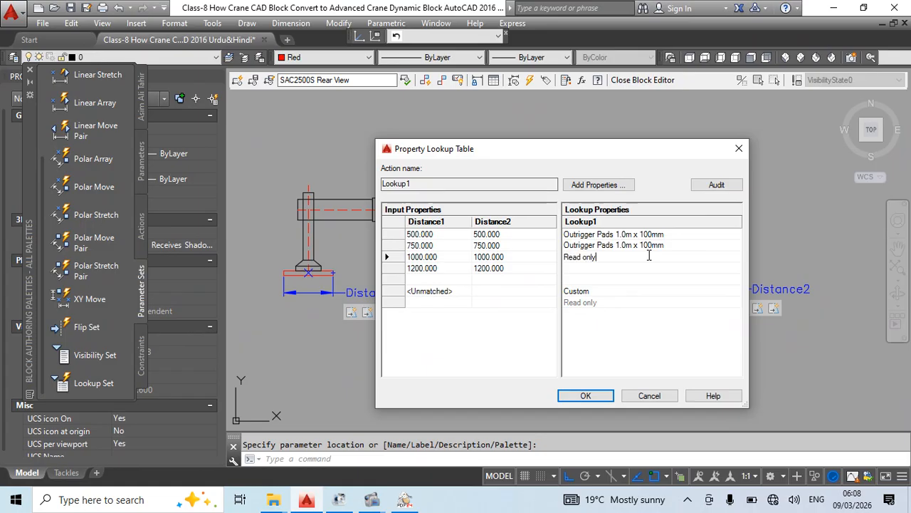
# - Enter "Outrigger Pads 1.0m x 100mm" as the Lookup1 label for the 1000 and 1200 distance rows
pyautogui.click(638, 267)
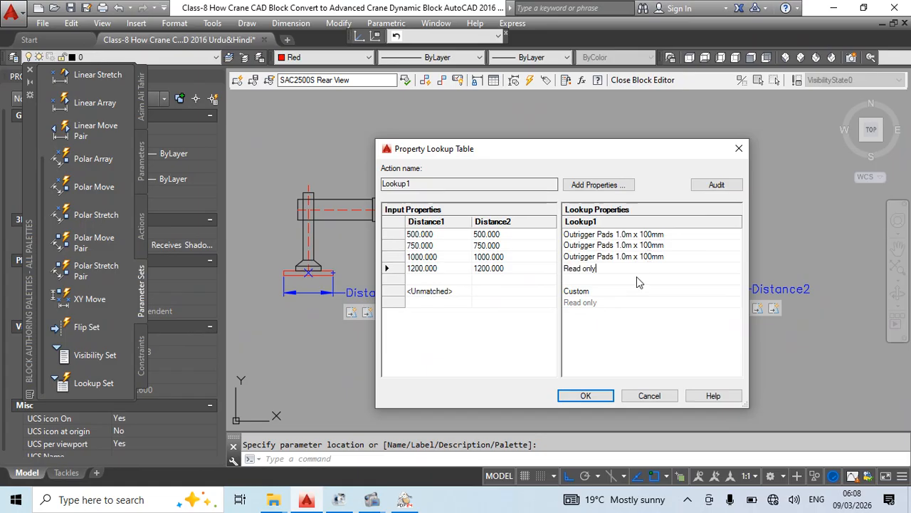
pyautogui.click(636, 277)
# - Change the pad size in the Lookup1 labels to 1.5m for the 750 row, 2.0m for the 1000 row and 2.4m for the 1200 row
pyautogui.click(621, 246)
pyautogui.moveTo(613, 246); pyautogui.dragTo(620, 246)
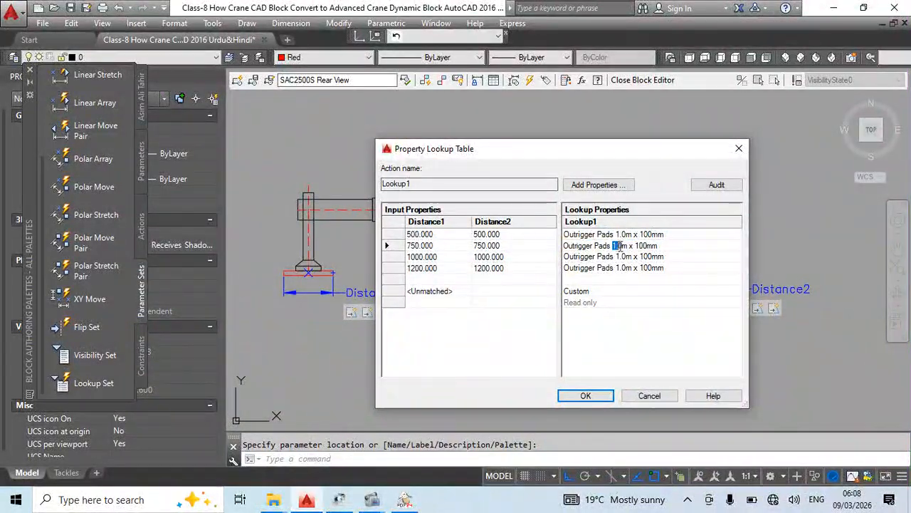
pyautogui.write('1.5')
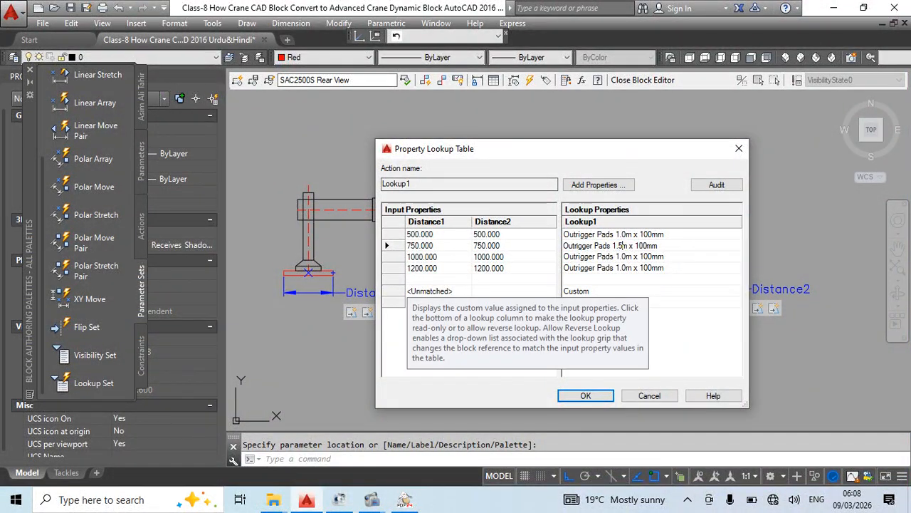
pyautogui.click(618, 259)
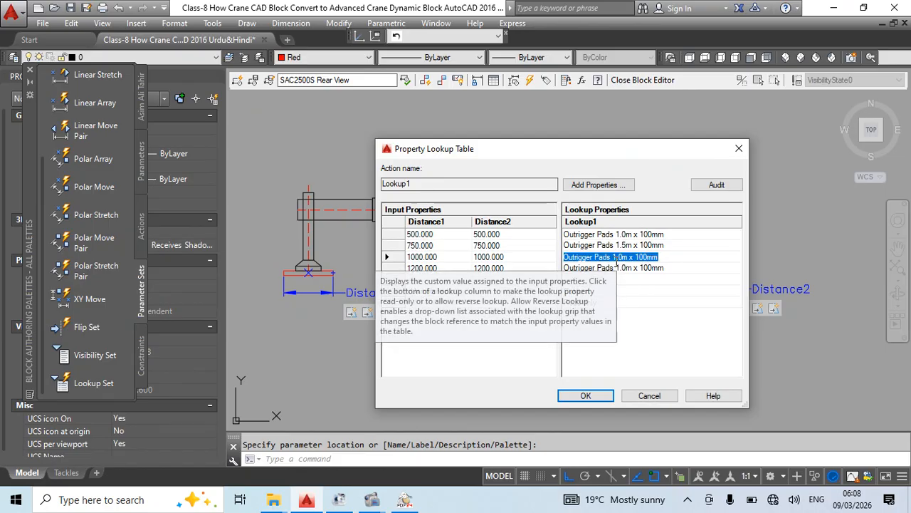
pyautogui.moveTo(612, 257); pyautogui.dragTo(617, 257)
pyautogui.write('2')
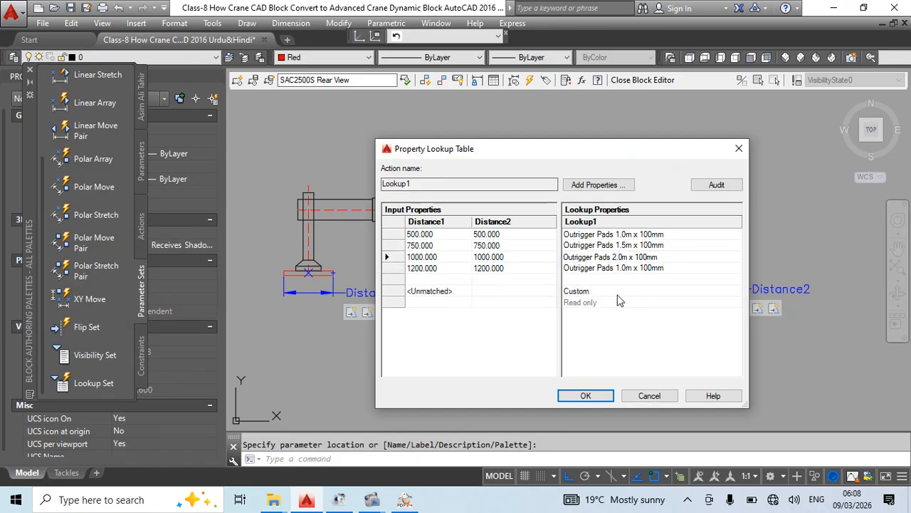
pyautogui.click(617, 270)
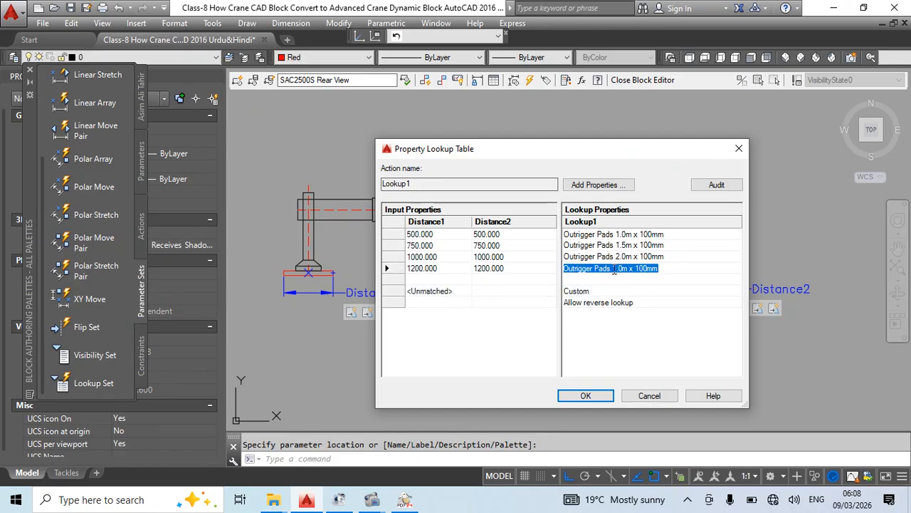
pyautogui.moveTo(612, 269); pyautogui.dragTo(620, 268)
pyautogui.write('2.4')
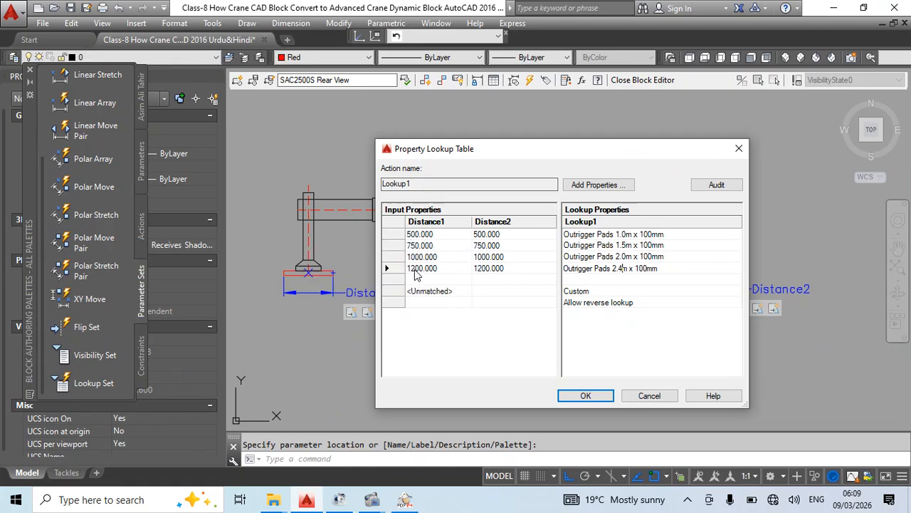
# - Accept the property lookup table and close the block editor
pyautogui.click(586, 395)
pyautogui.write('BC')
pyautogui.press('Return')
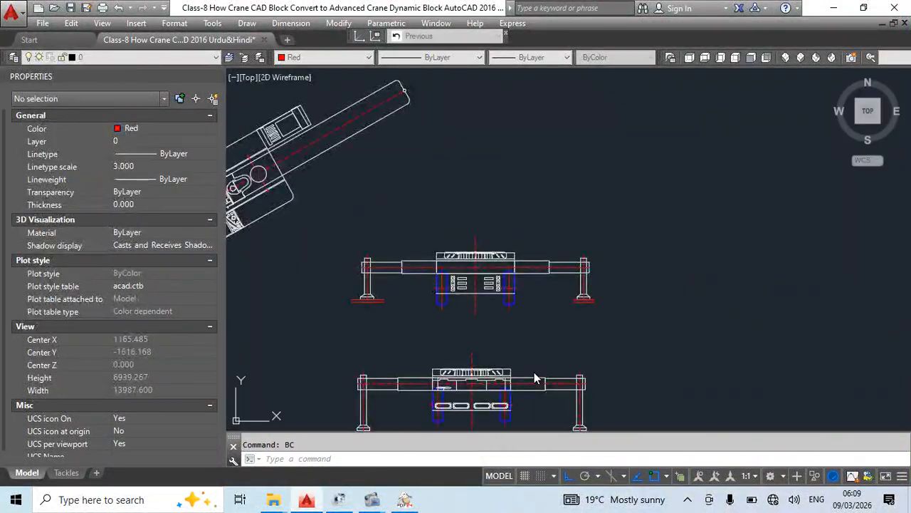
# - Switch the SAC2500S Rear View block to the "Outrigger Pads 1.5m x 100mm" lookup option
pyautogui.click(477, 299)
pyautogui.click(476, 292)
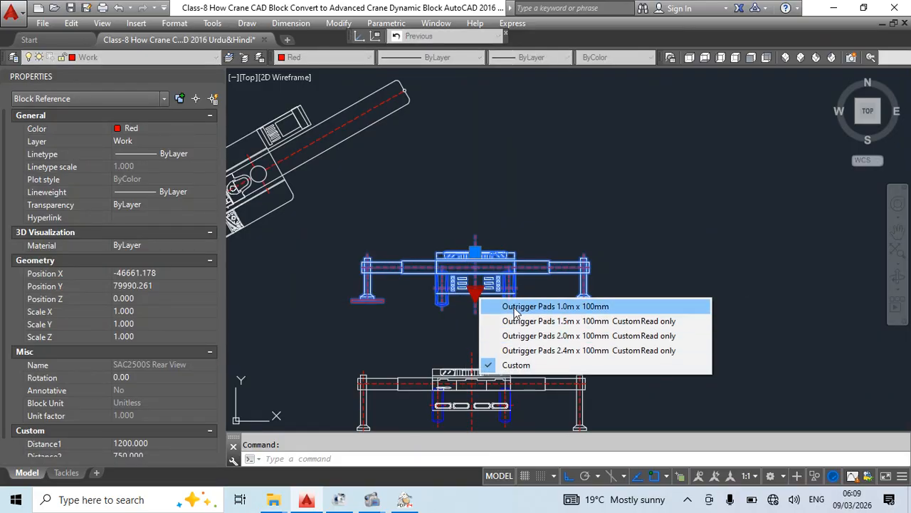
pyautogui.click(552, 321)
pyautogui.scroll(2, 583, 310)
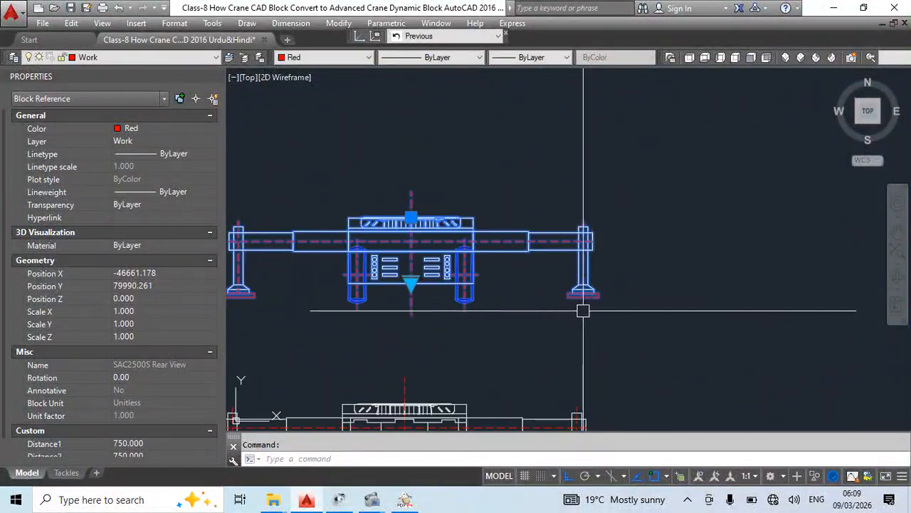
pyautogui.moveTo(600, 304); pyautogui.dragTo(635, 305, button='middle')
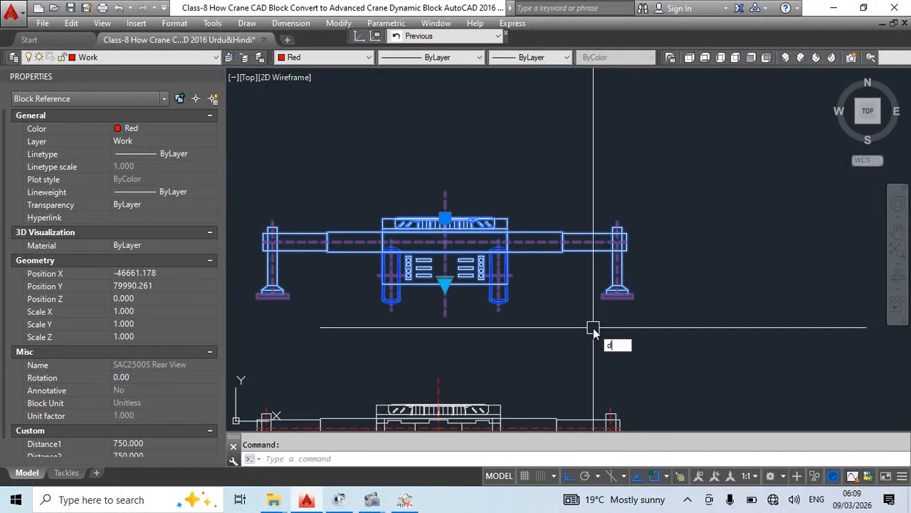
# - Add a horizontal linear dimension across the width of the rear view's right outrigger pad, placed below the pad
pyautogui.write('dli')
pyautogui.press('Return')
pyautogui.scroll(2, 612, 307)
pyautogui.click(596, 288)
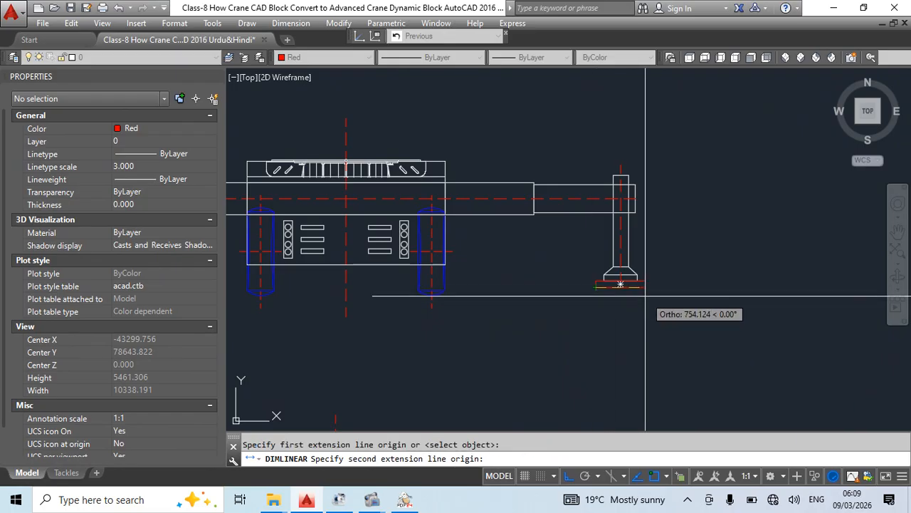
pyautogui.click(645, 287)
pyautogui.scroll(-3, 662, 330)
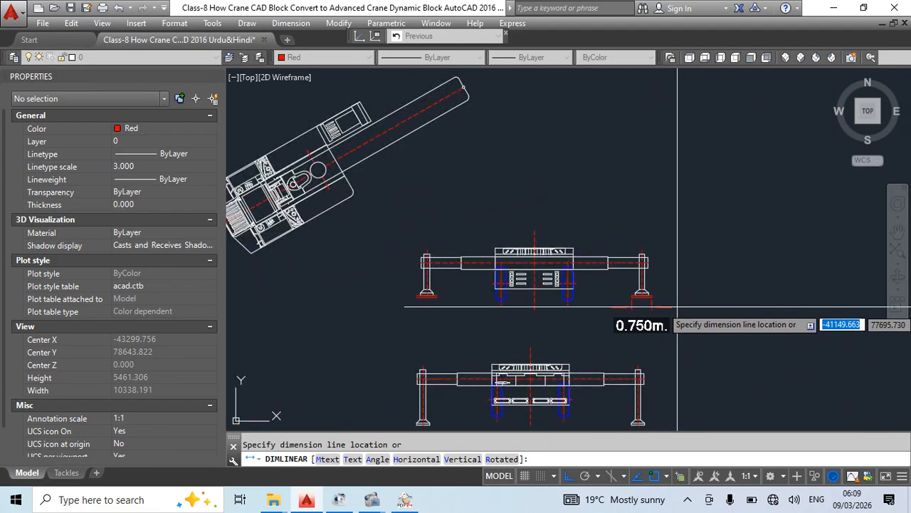
pyautogui.click(642, 332)
pyautogui.click(641, 326)
pyautogui.press('Escape')
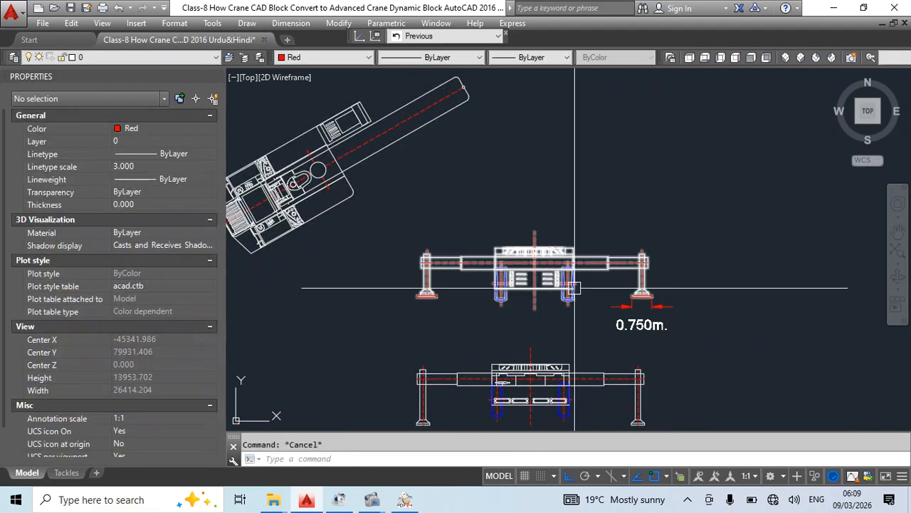
pyautogui.click(624, 326)
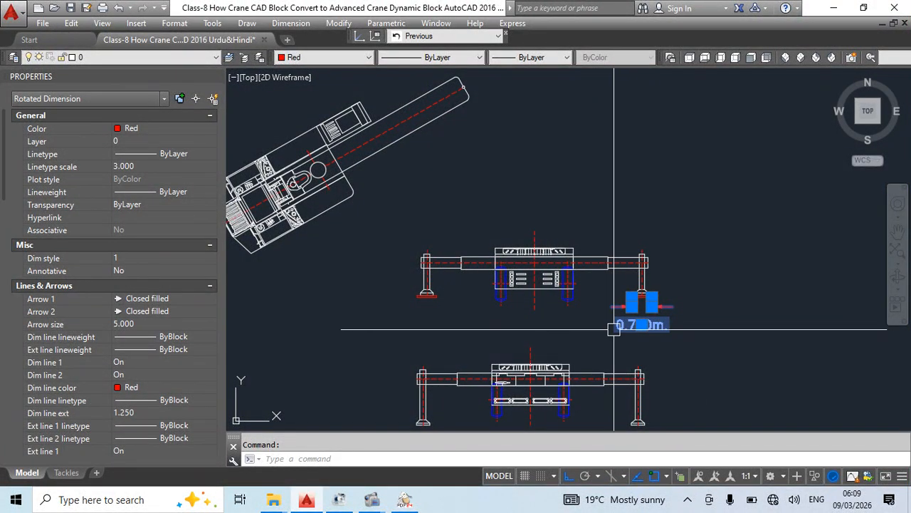
pyautogui.scroll(3, 614, 327)
pyautogui.doubleClick(620, 322)
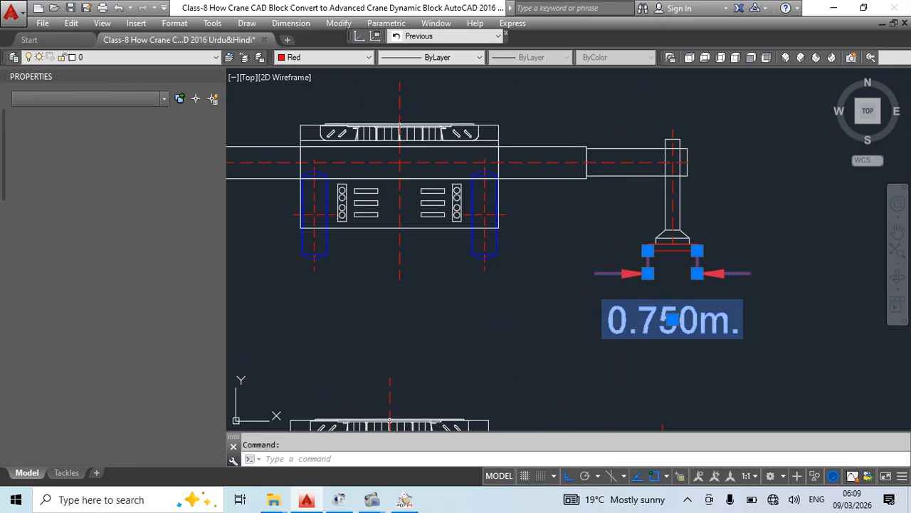
pyautogui.press('Escape')
# - Open the SAC2500S Rear View block in the block editor and display the Lookup1 property lookup table
pyautogui.scroll(-3, 573, 279)
pyautogui.doubleClick(515, 259)
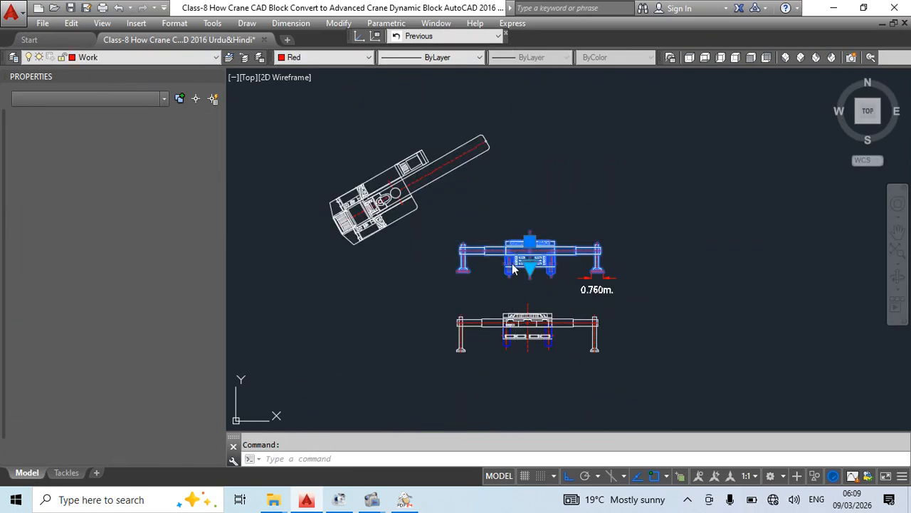
pyautogui.press('Return')
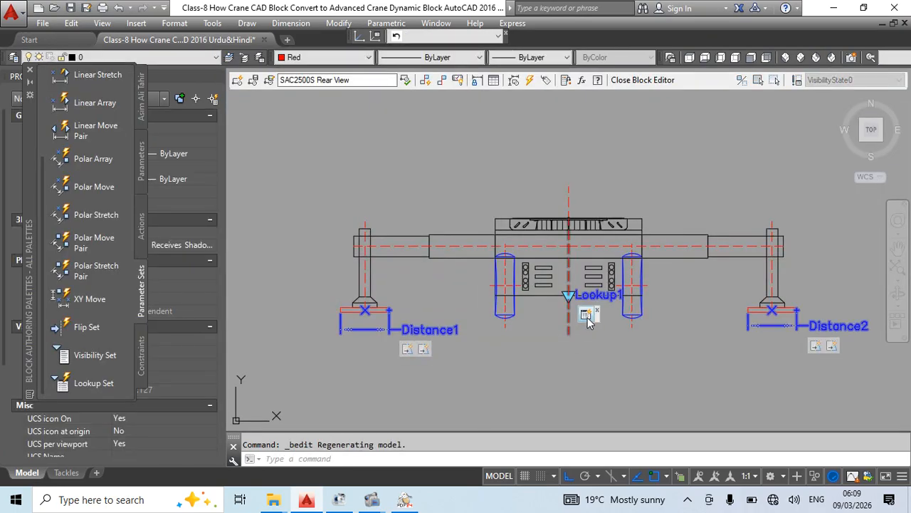
pyautogui.rightClick(587, 319)
pyautogui.click(620, 365)
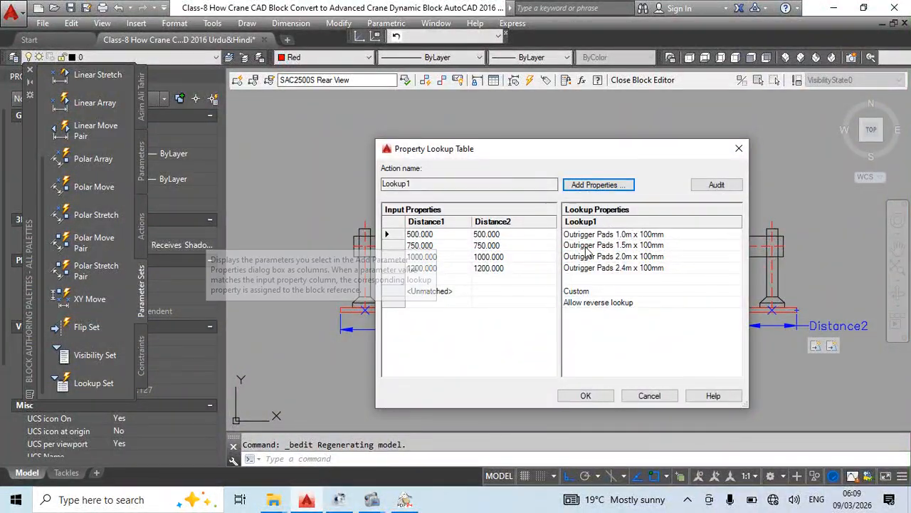
# - Set the Lookup1 labels to "Outrigger Pads 0.5m x 100mm" for the 500 row and "Outrigger Pads 0.75m x 100mm" for the 750 row
pyautogui.click(620, 235)
pyautogui.moveTo(613, 235); pyautogui.dragTo(616, 235)
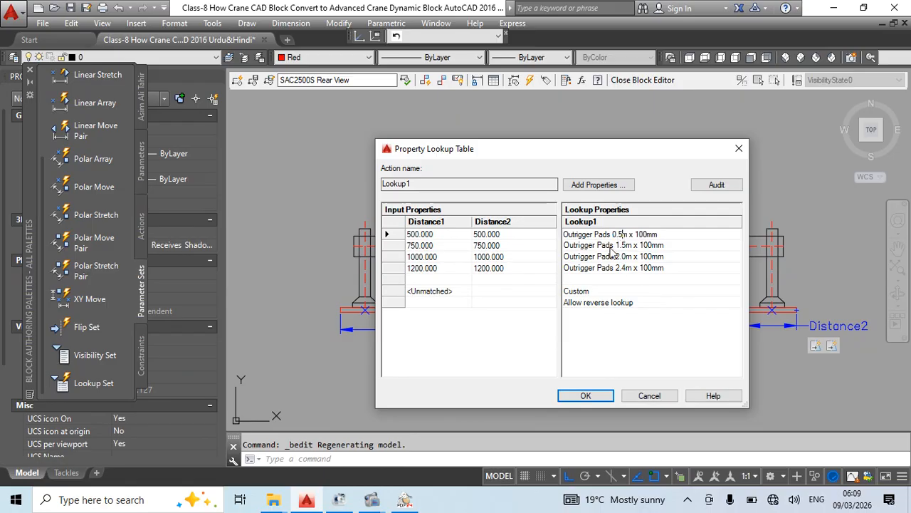
pyautogui.click(620, 247)
pyautogui.click(614, 245)
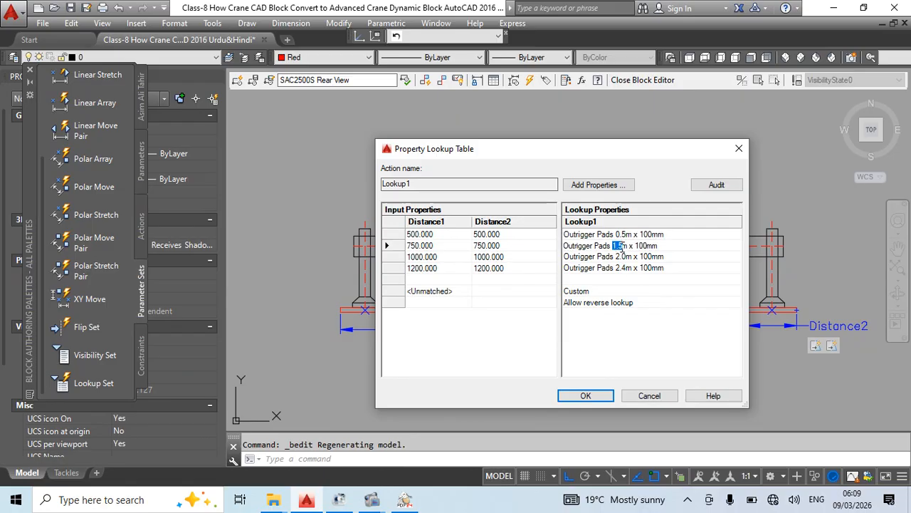
pyautogui.click(616, 247)
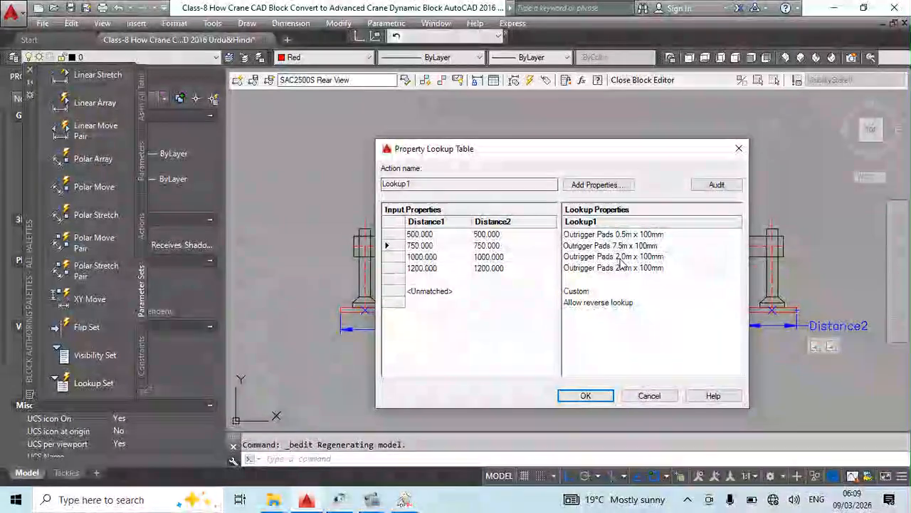
pyautogui.doubleClick(616, 246)
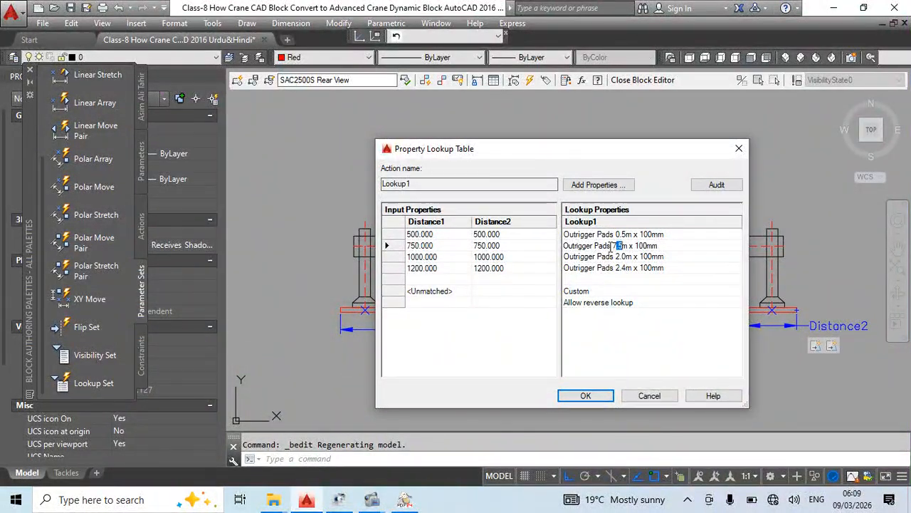
pyautogui.write('0.7')
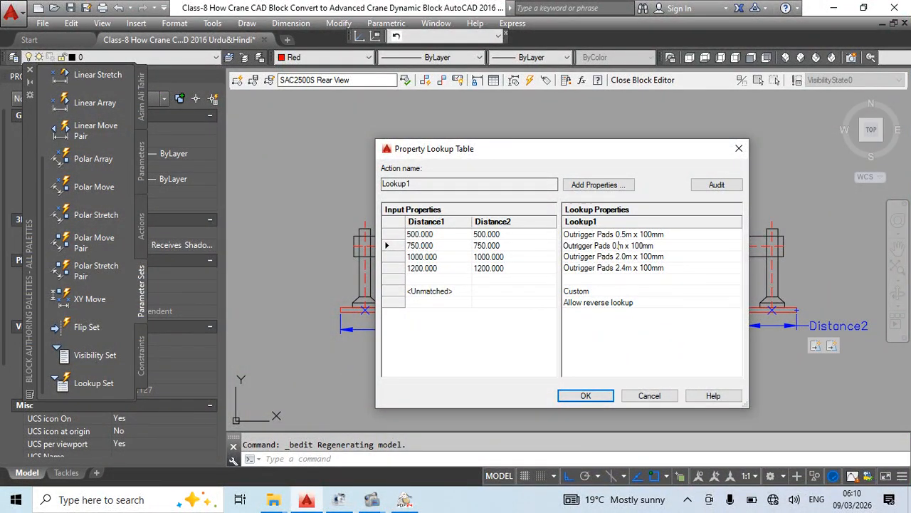
pyautogui.write('5')
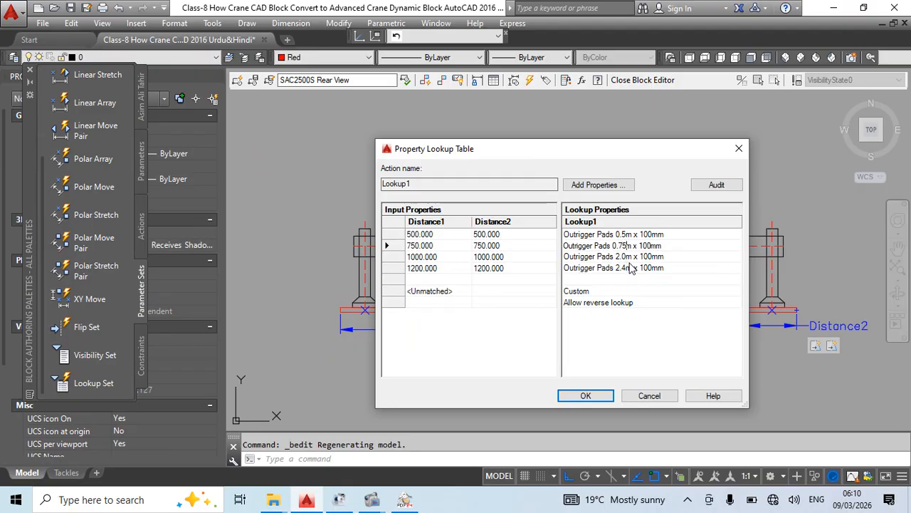
# - Set the pad size in the Lookup1 labels to 1.0m for the 1000 row and 1.2m for the 1200 row, and accept the table
pyautogui.click(618, 257)
pyautogui.click(615, 257)
pyautogui.press('BackSpace')
pyautogui.write('1')
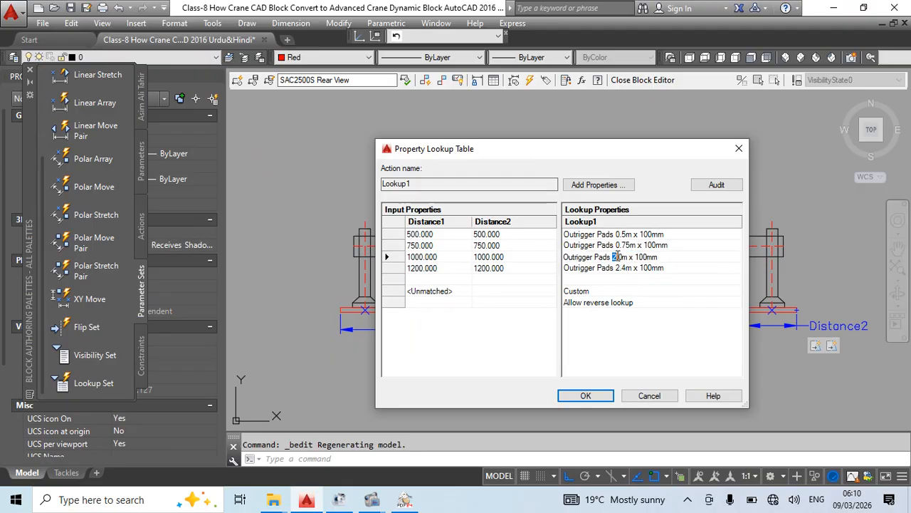
pyautogui.click(618, 269)
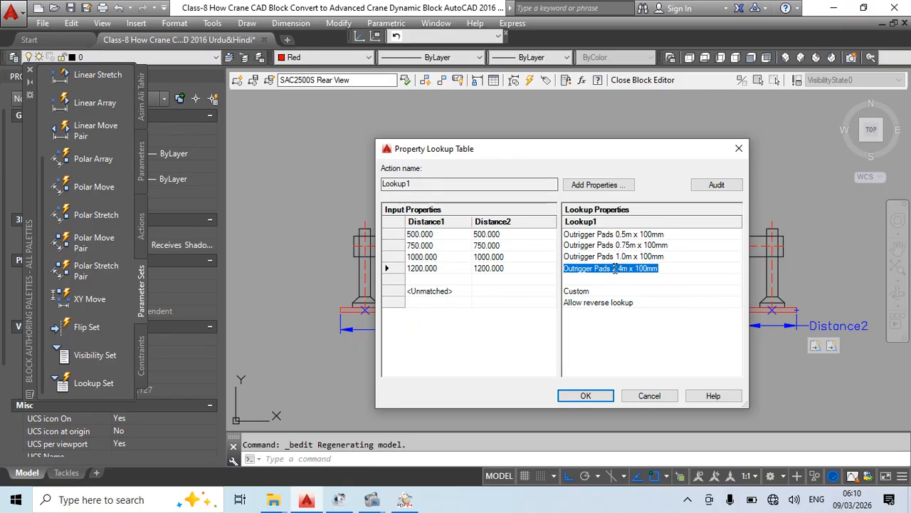
pyautogui.moveTo(612, 269); pyautogui.dragTo(622, 269)
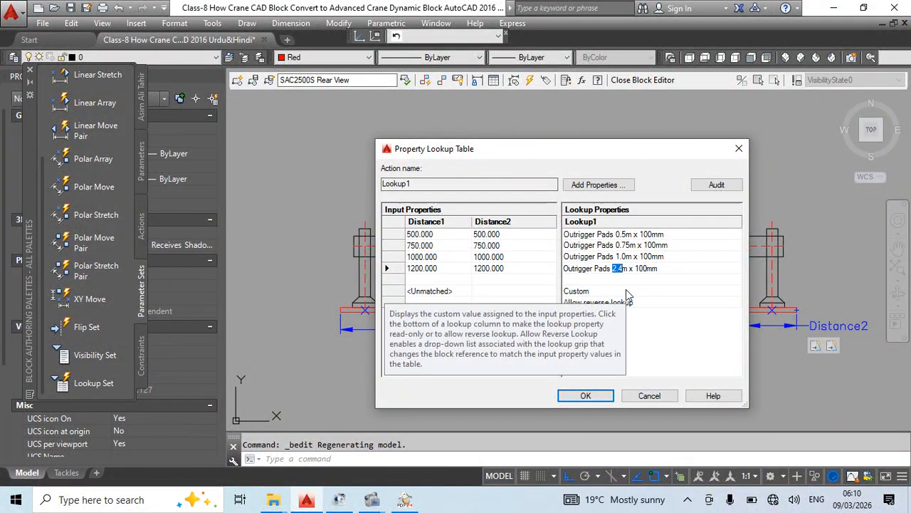
pyautogui.write('1.2')
pyautogui.click(583, 396)
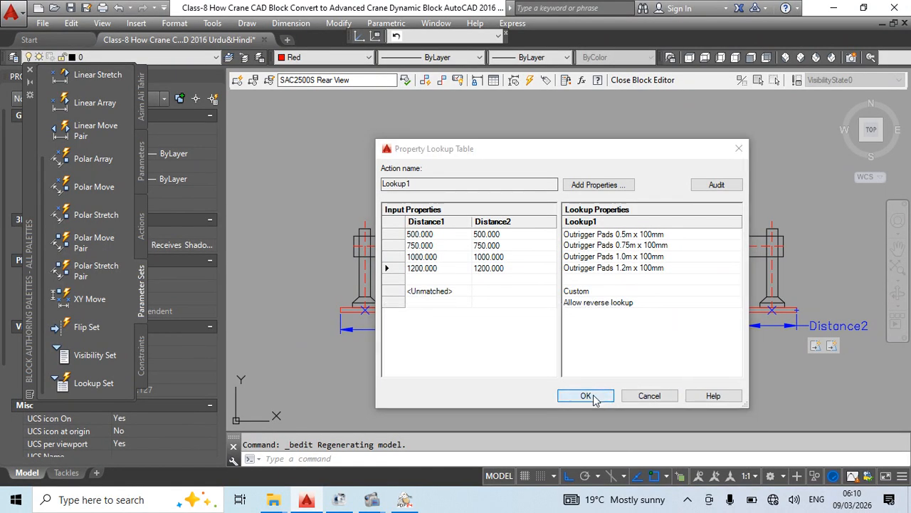
# - Close the block editor and switch the rear view block to the "Outrigger Pads 1.2m x 100mm" lookup option
pyautogui.click(526, 367)
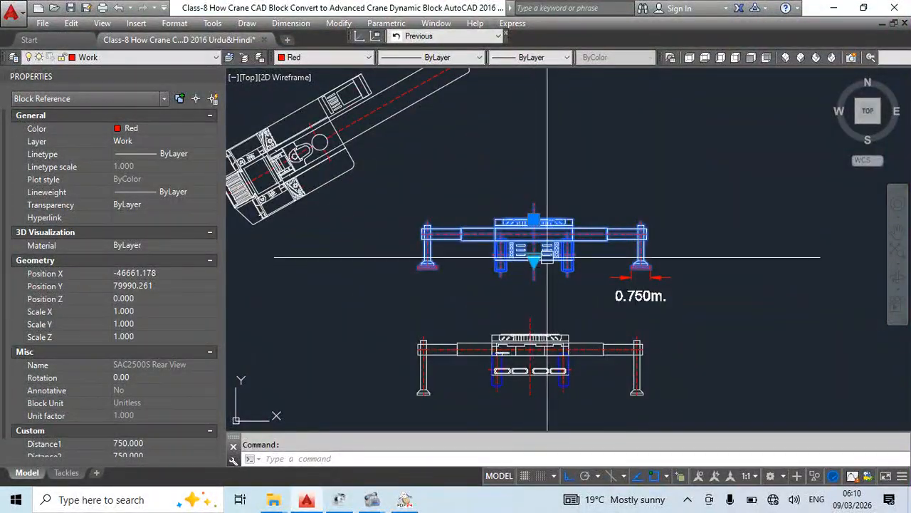
pyautogui.click(534, 260)
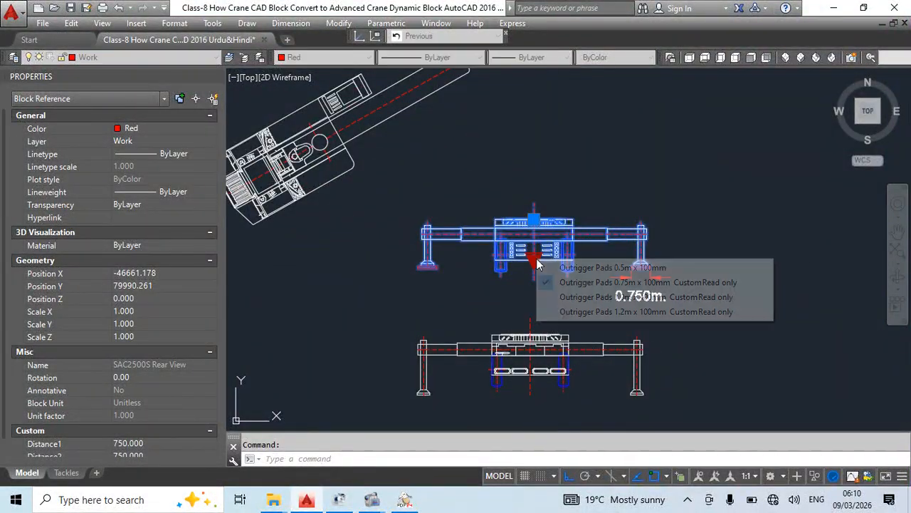
pyautogui.click(645, 312)
pyautogui.moveTo(663, 293); pyautogui.dragTo(634, 287, button='middle')
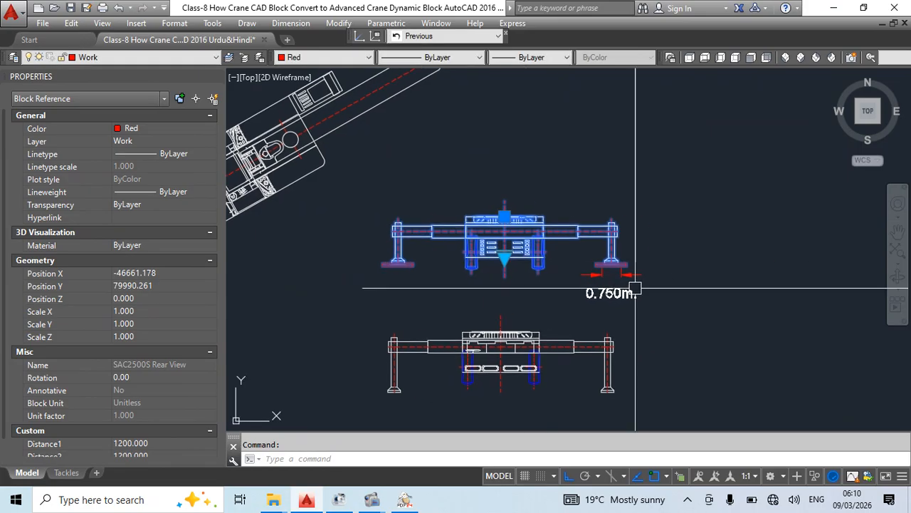
# - Stretch both ends of the pad dimension to the lower corners of the right outrigger pad
pyautogui.click(622, 297)
pyautogui.scroll(4, 626, 266)
pyautogui.click(615, 271)
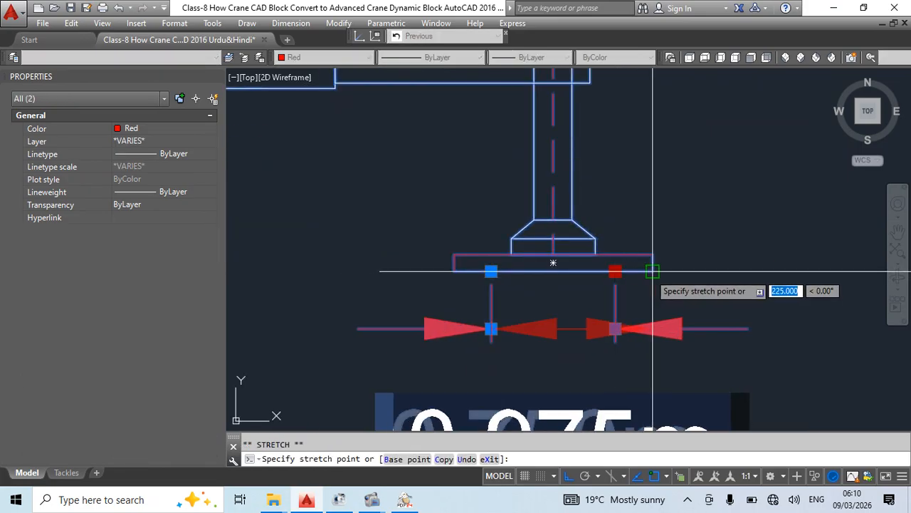
pyautogui.click(651, 270)
pyautogui.click(490, 270)
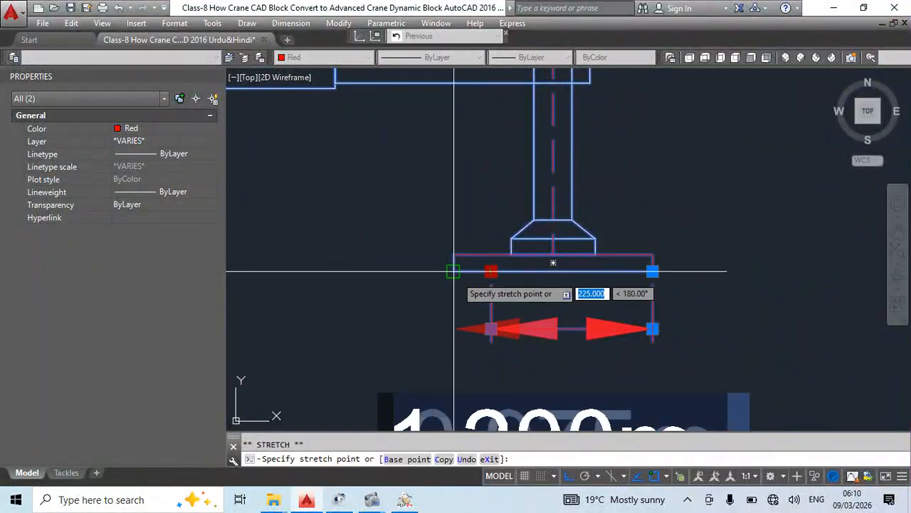
pyautogui.scroll(-4, 653, 270)
pyautogui.press('Escape')
# - Cycle the rear view block's lookup through the 0.75m, 1.0m and 1.2m x 100mm outrigger pad options
pyautogui.moveTo(656, 294); pyautogui.dragTo(665, 293, button='middle')
pyautogui.click(451, 242)
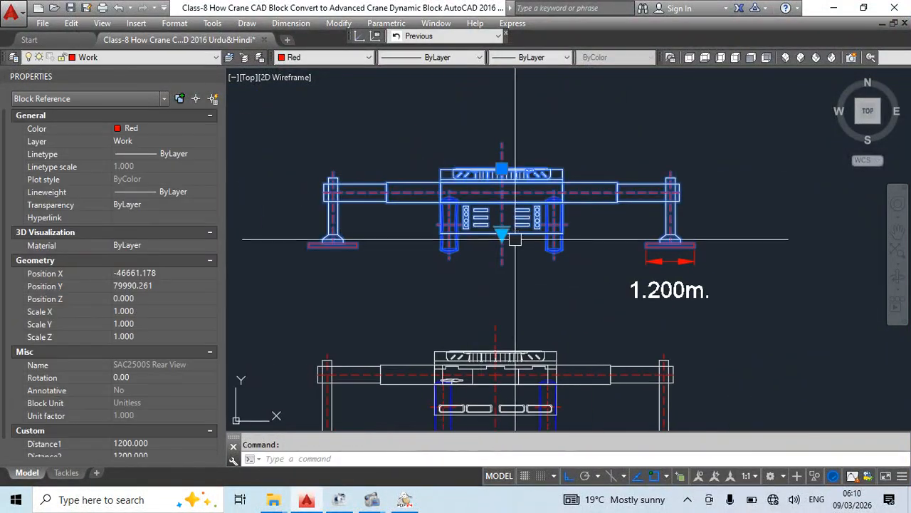
pyautogui.click(502, 233)
pyautogui.click(534, 259)
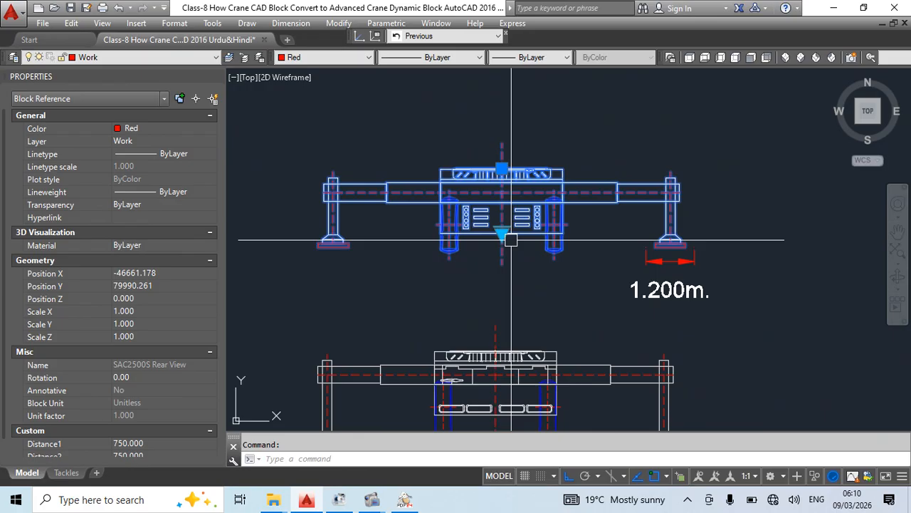
pyautogui.click(502, 232)
pyautogui.click(541, 273)
pyautogui.click(502, 233)
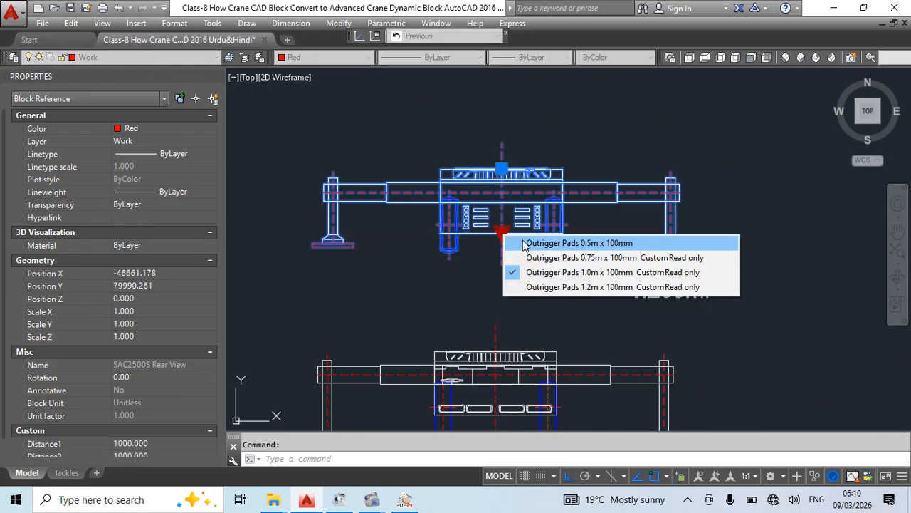
pyautogui.click(543, 287)
# - Delete the width dimension under the right outrigger pad and open the SAC2500S Rear View block definition for editing
pyautogui.press('Escape')
pyautogui.click(696, 298)
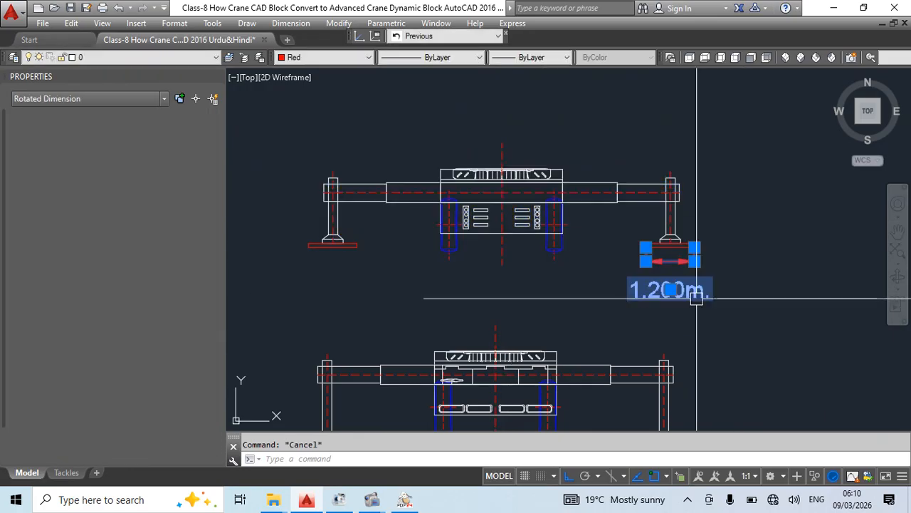
pyautogui.press('Delete')
pyautogui.doubleClick(561, 183)
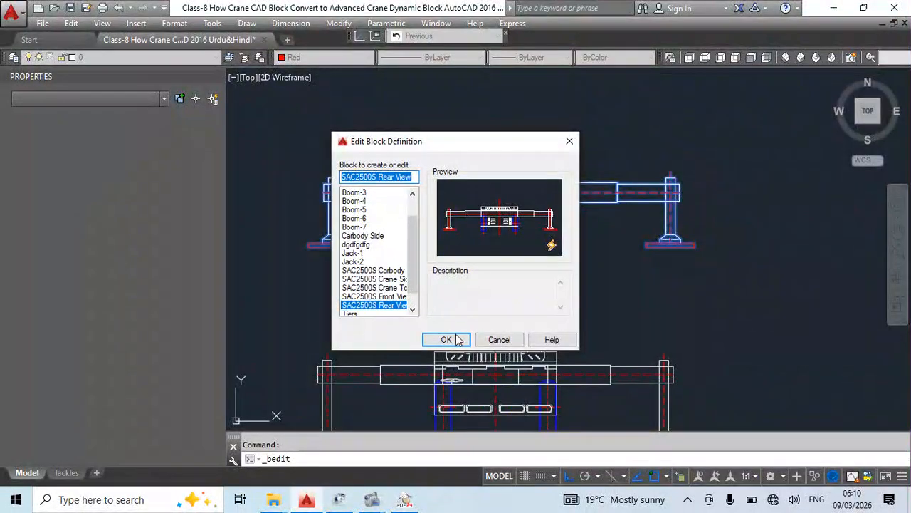
pyautogui.click(447, 340)
pyautogui.moveTo(540, 352); pyautogui.dragTo(544, 346, button='middle')
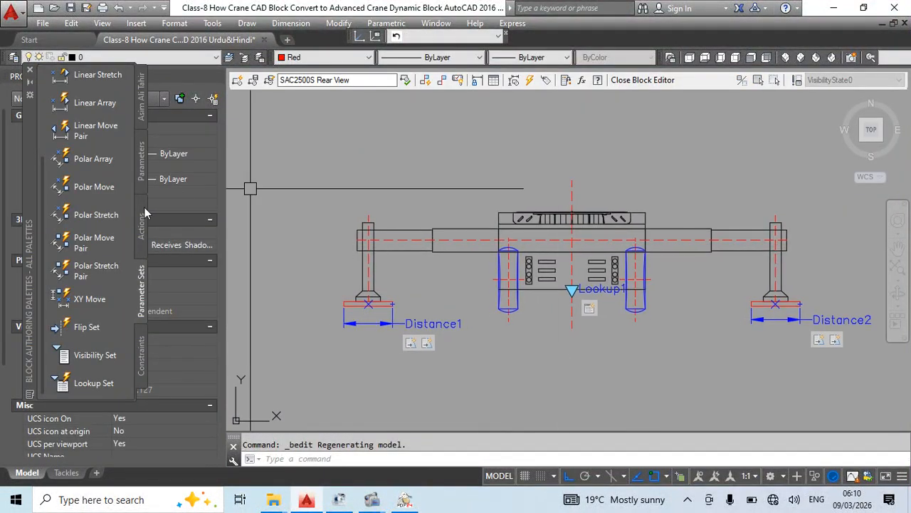
# - Add a vertical linear parameter from the right outrigger's beam centreline down to its pad, with the label outside the outrigger
pyautogui.click(142, 153)
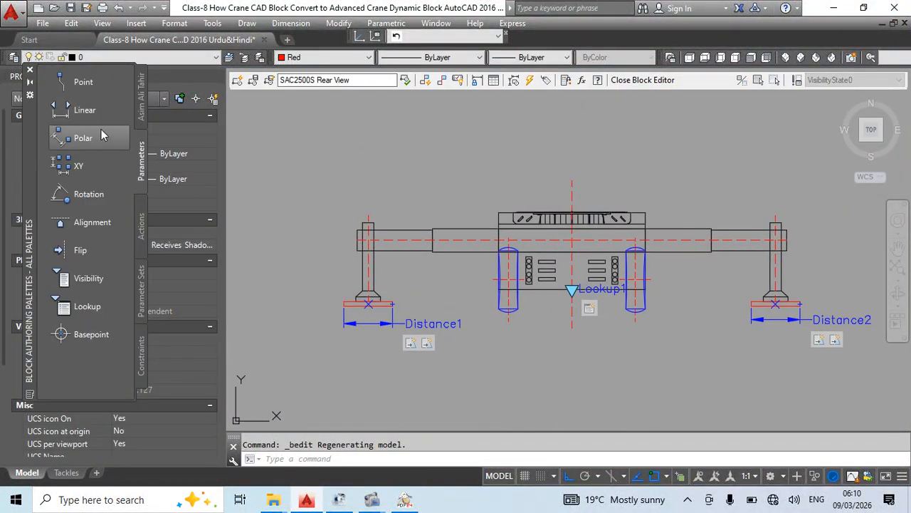
pyautogui.click(86, 113)
pyautogui.scroll(2, 788, 241)
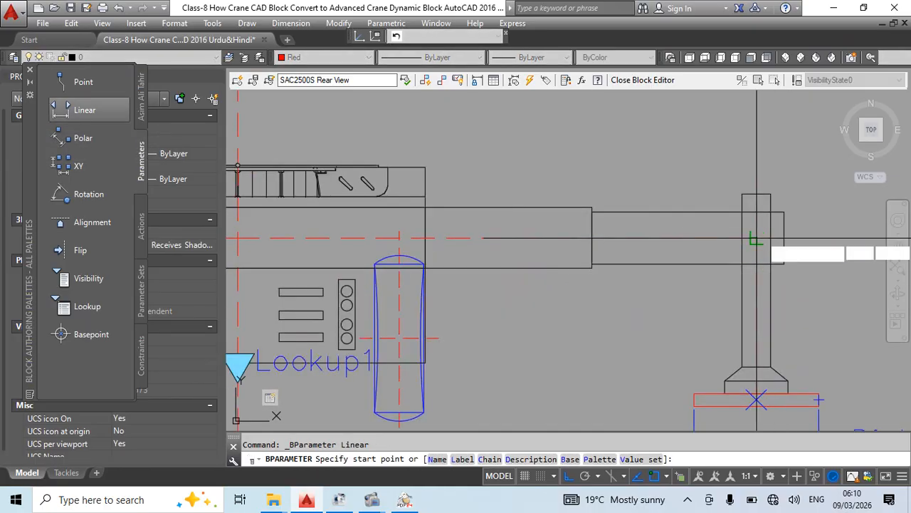
pyautogui.click(755, 238)
pyautogui.moveTo(787, 406); pyautogui.dragTo(708, 274, button='middle')
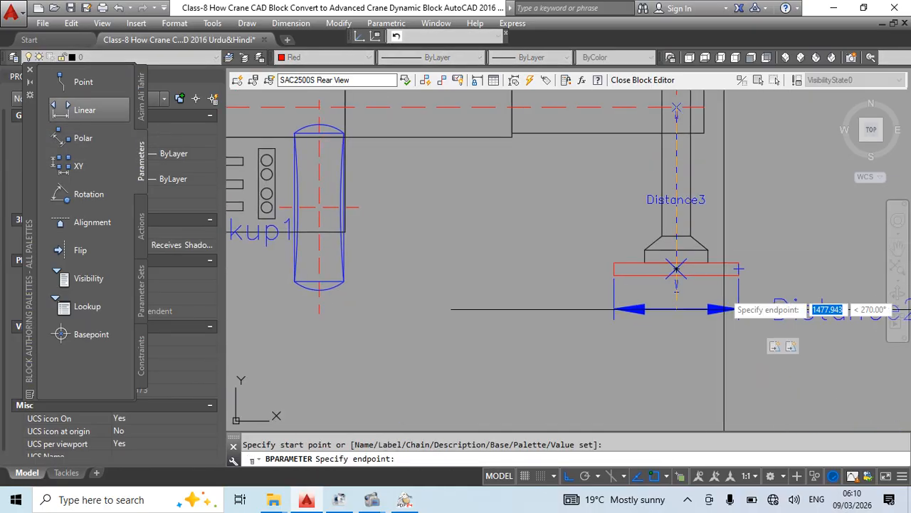
pyautogui.click(676, 275)
pyautogui.scroll(-2, 630, 267)
pyautogui.click(795, 322)
pyautogui.moveTo(758, 334); pyautogui.dragTo(748, 338, button='middle')
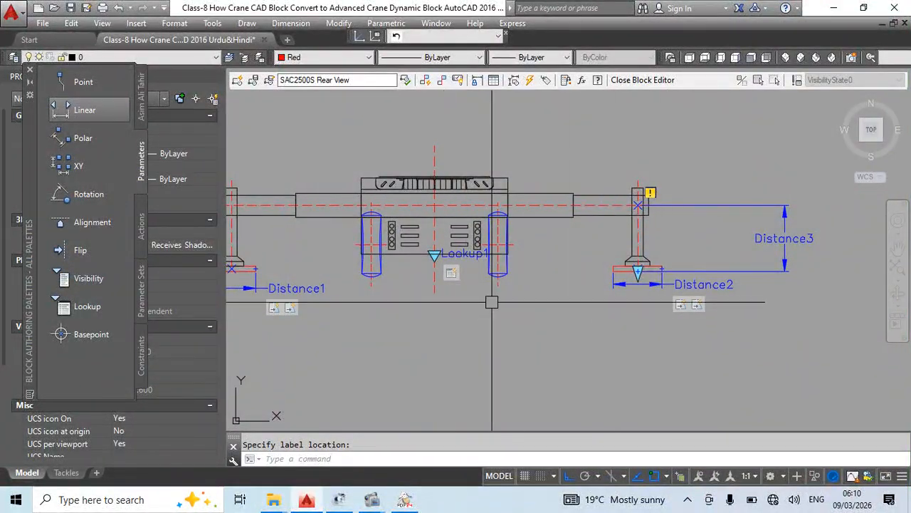
# - Erase the vertical linear parameter at the right outrigger
pyautogui.moveTo(492, 302); pyautogui.dragTo(522, 301, button='middle')
pyautogui.click(733, 270)
pyautogui.write('e')
pyautogui.press('Return')
pyautogui.moveTo(607, 326); pyautogui.dragTo(643, 323, button='middle')
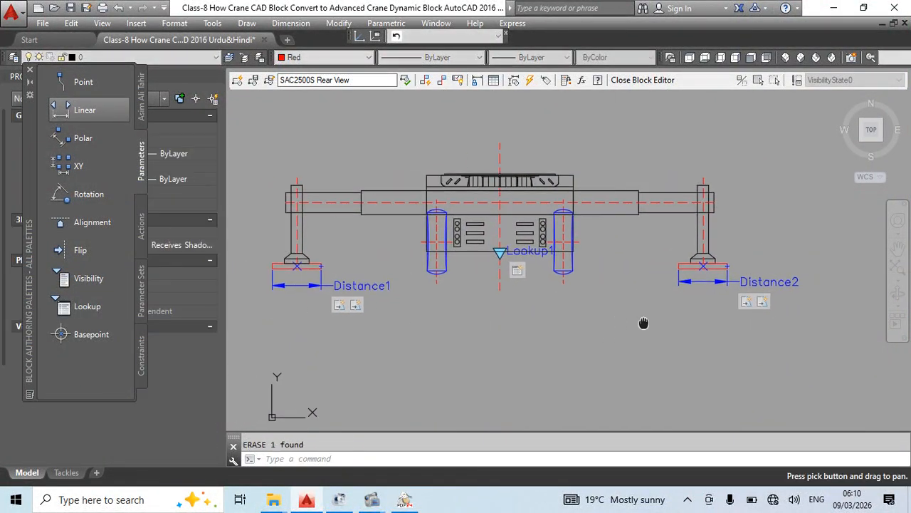
# - Draw a helper line between the facing ends of the two outrigger pads
pyautogui.write('l')
pyautogui.press('Return')
pyautogui.click(678, 267)
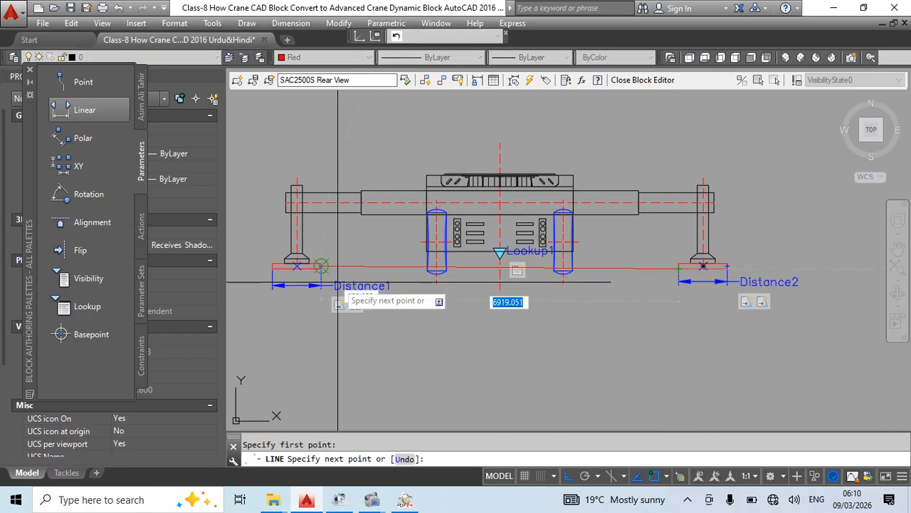
pyautogui.scroll(4, 339, 302)
pyautogui.press('Escape')
pyautogui.scroll(-4, 299, 235)
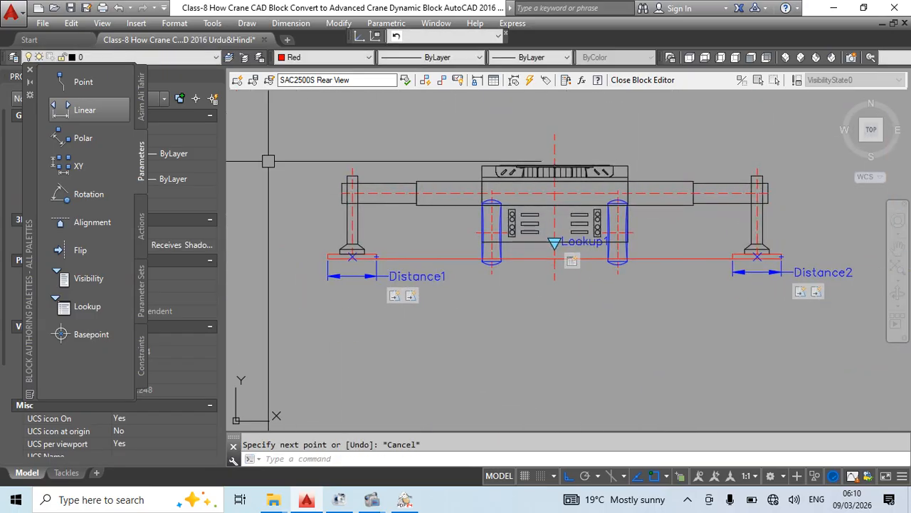
# - Add a vertical linear parameter from the crane's central axis at beam level down to the helper line, then erase that line
pyautogui.click(85, 110)
pyautogui.scroll(2, 566, 198)
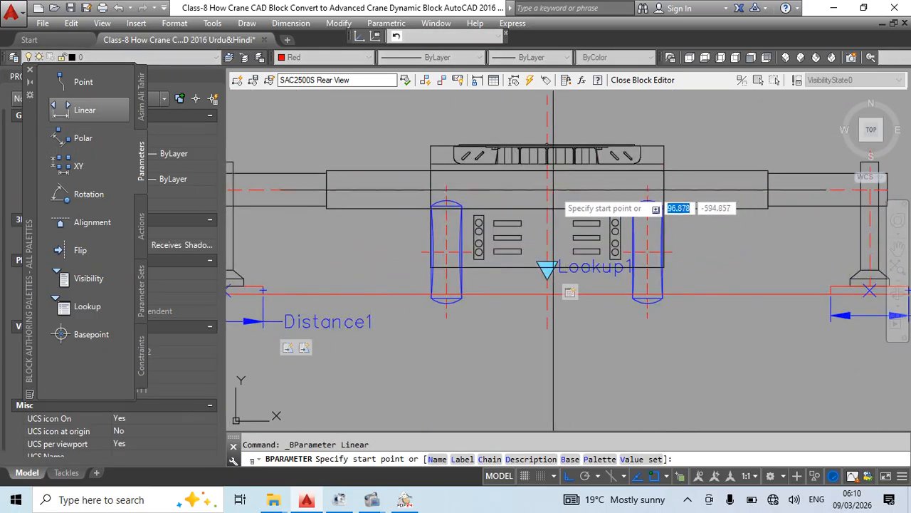
pyautogui.click(554, 193)
pyautogui.click(558, 303)
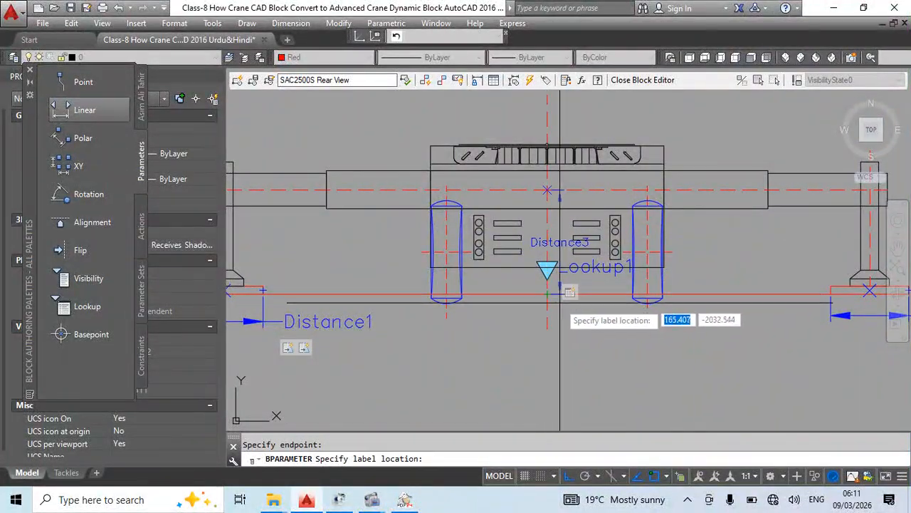
pyautogui.click(559, 314)
pyautogui.scroll(-2, 541, 284)
pyautogui.press('Escape')
pyautogui.click(626, 288)
pyautogui.press('Delete')
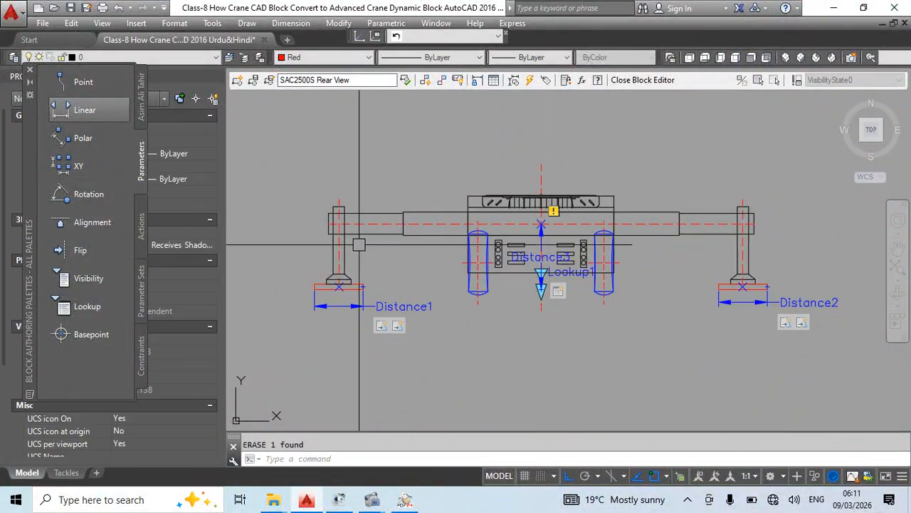
# - Start a Stretch action on the lower point of Distance3, with a stretch frame enclosing the lower parts of both outriggers
pyautogui.click(142, 222)
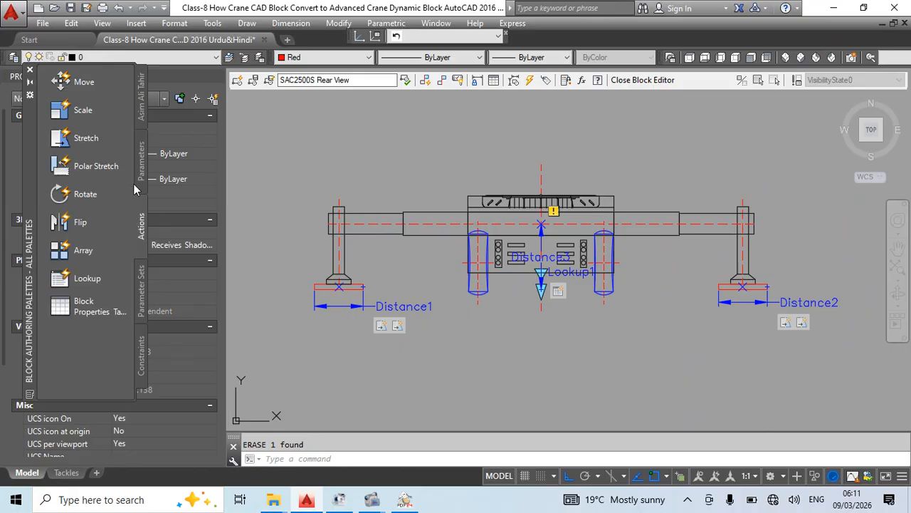
pyautogui.click(89, 142)
pyautogui.scroll(4, 530, 291)
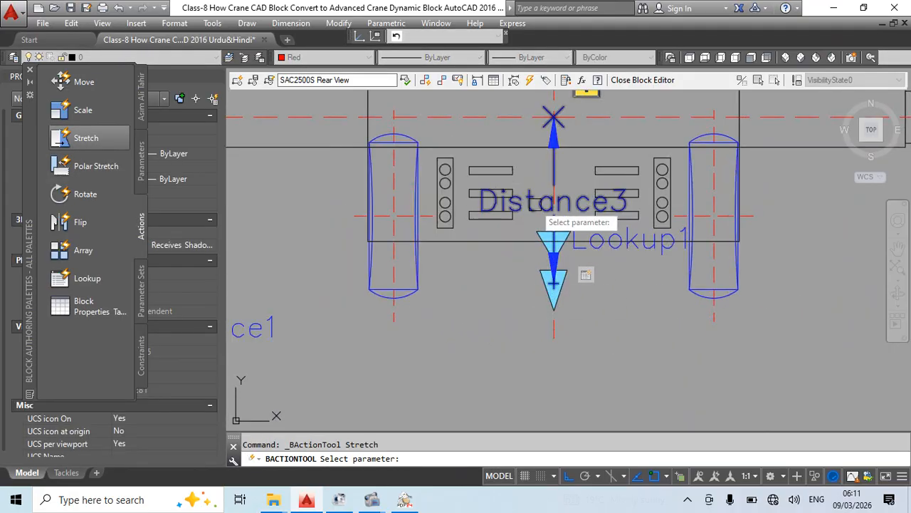
pyautogui.click(534, 204)
pyautogui.scroll(-3, 549, 285)
pyautogui.scroll(5, 546, 249)
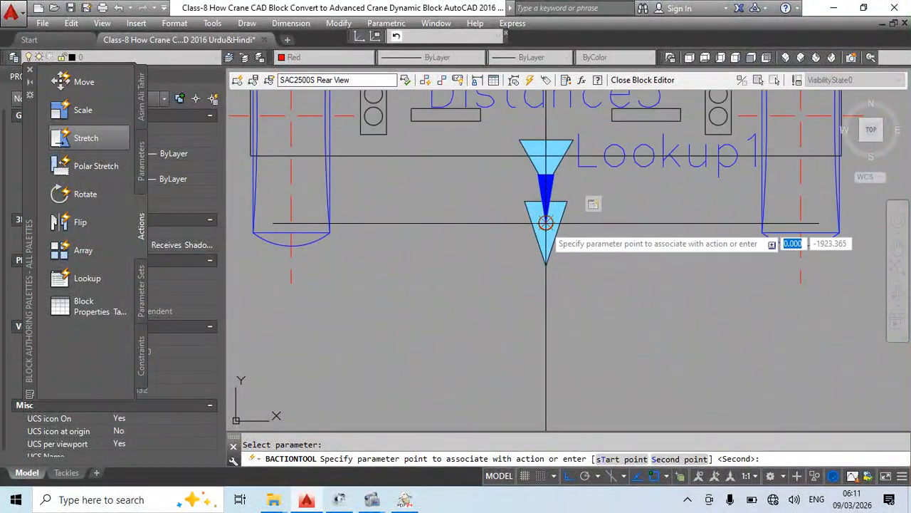
pyautogui.click(546, 222)
pyautogui.scroll(-3, 546, 222)
pyautogui.click(294, 199)
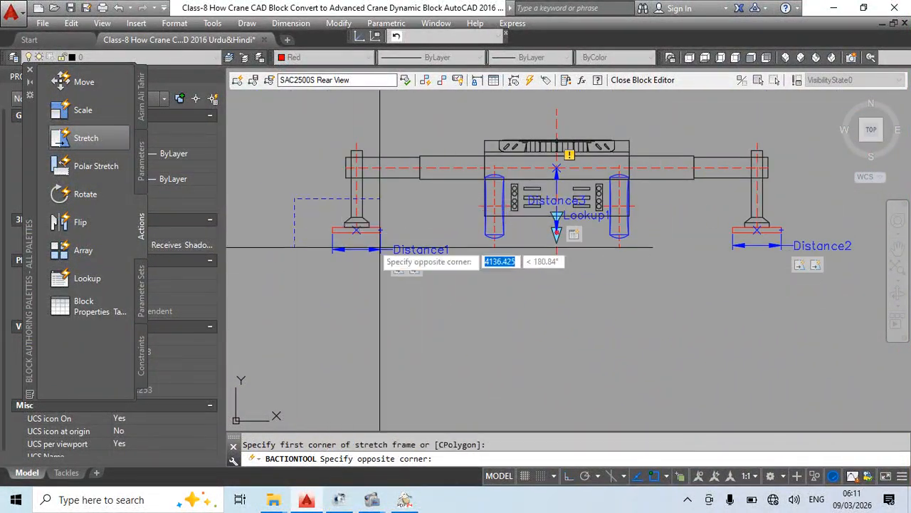
pyautogui.click(788, 283)
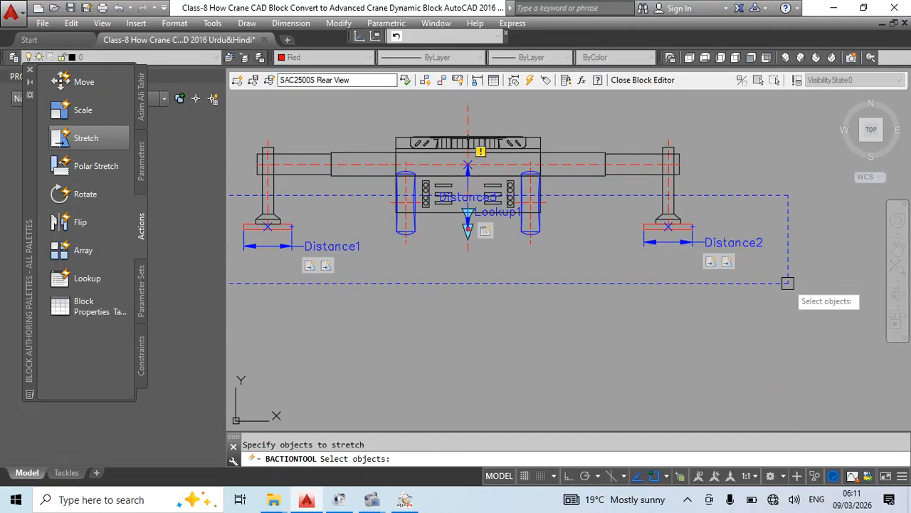
# - Include the jacks, pads and pad parameters of both outriggers as the Stretch action's objects and complete the action
pyautogui.scroll(4, 684, 228)
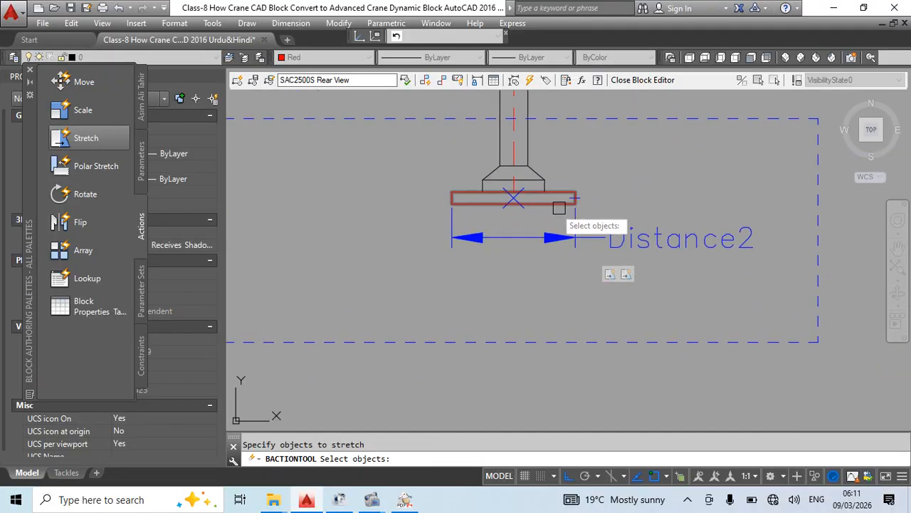
pyautogui.scroll(-2, 618, 244)
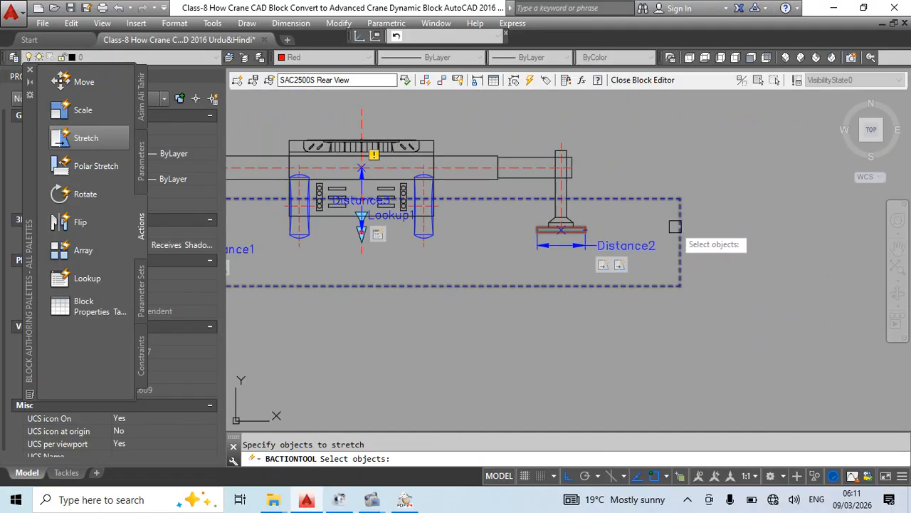
pyautogui.click(669, 200)
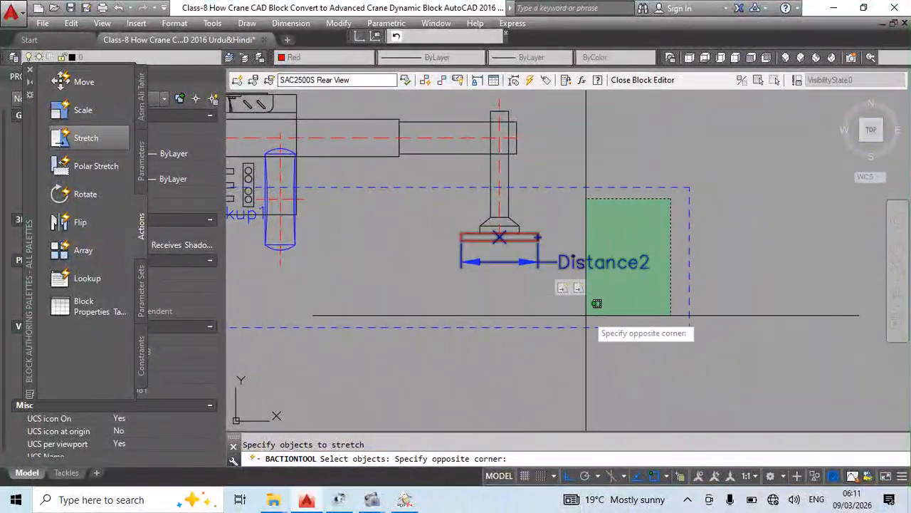
pyautogui.click(424, 302)
pyautogui.scroll(-3, 472, 285)
pyautogui.scroll(4, 410, 260)
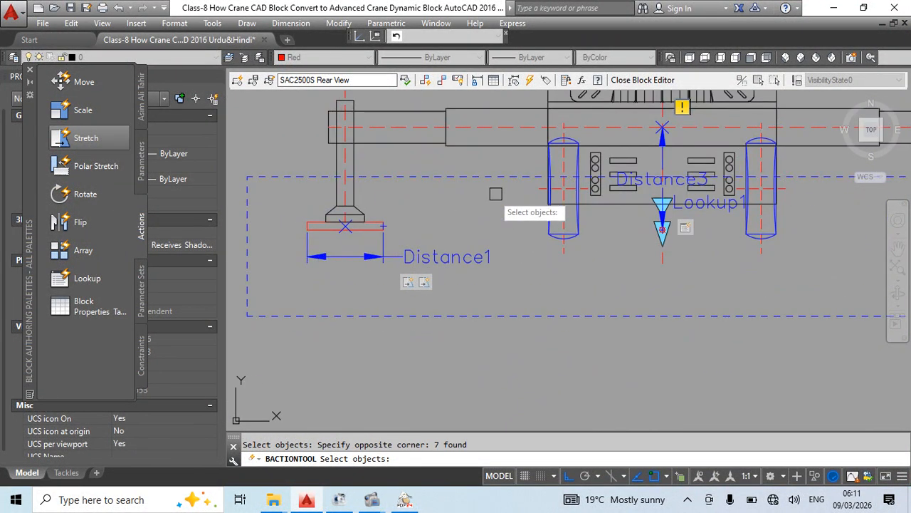
pyautogui.click(508, 191)
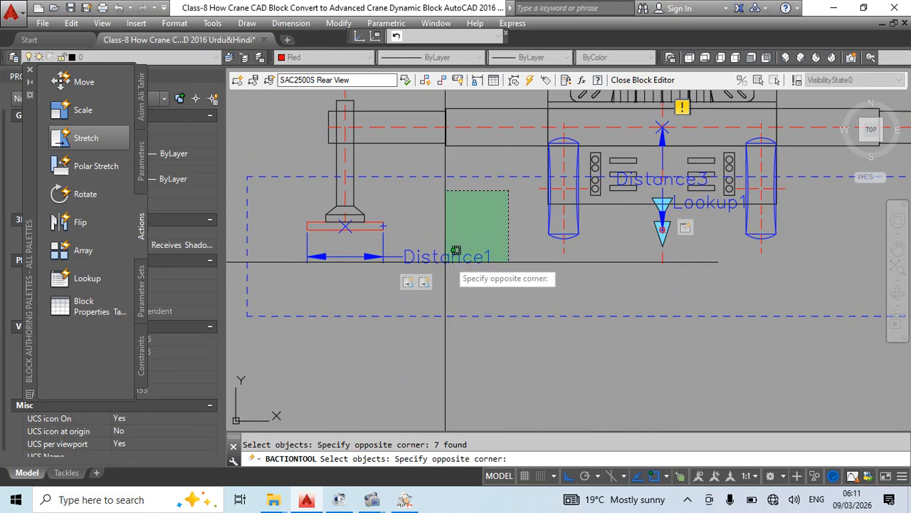
pyautogui.click(283, 299)
pyautogui.press('Return')
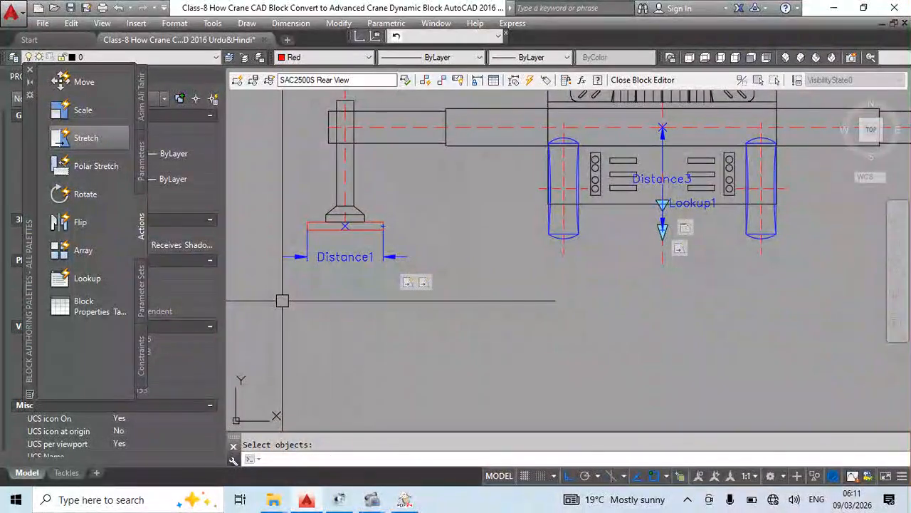
# - Close the block editor keeping the changes, and stretch both outriggers of the rear view block downward with the new parameter
pyautogui.write('BC')
pyautogui.press('Return')
pyautogui.press('Return')
pyautogui.press('Return')
pyautogui.click(548, 213)
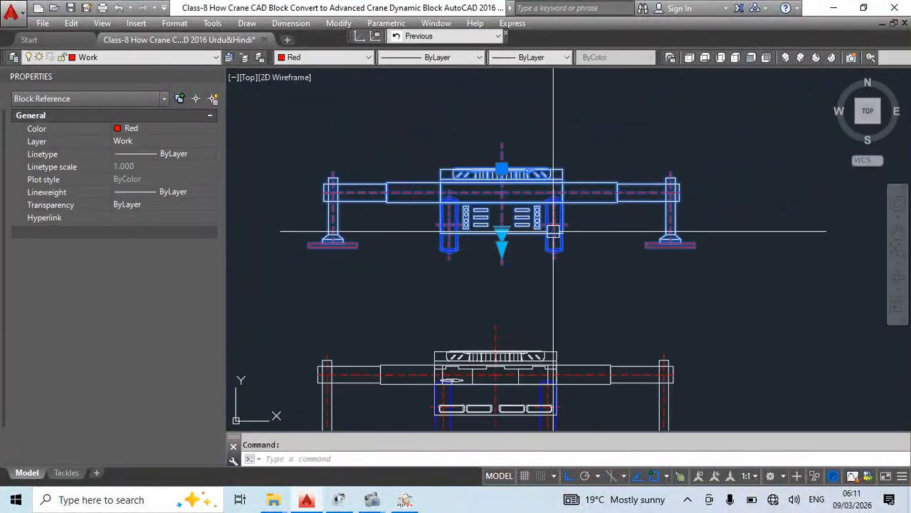
pyautogui.click(502, 247)
pyautogui.click(501, 302)
# - Switch the extended block's pads to the 1.0m, 0.75m and 1.2m x 100mm lookup options in turn
pyautogui.click(502, 234)
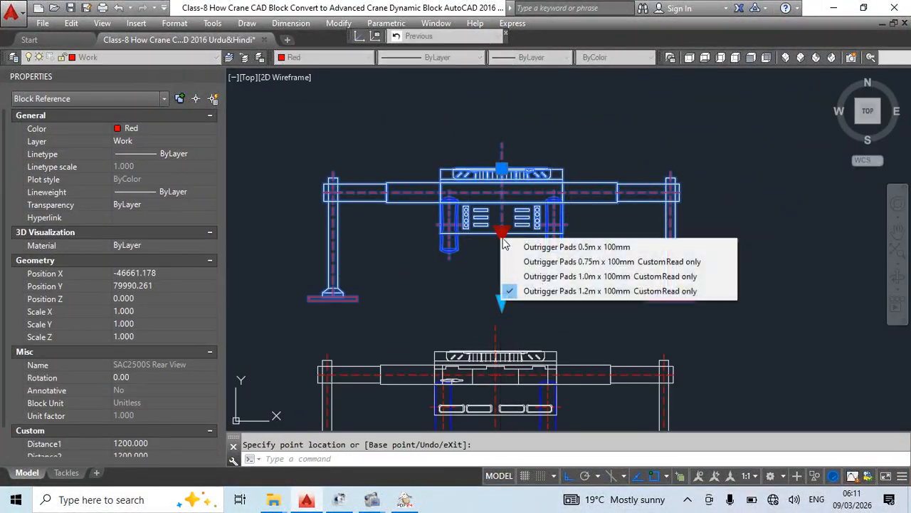
pyautogui.click(525, 276)
pyautogui.click(501, 233)
pyautogui.click(541, 258)
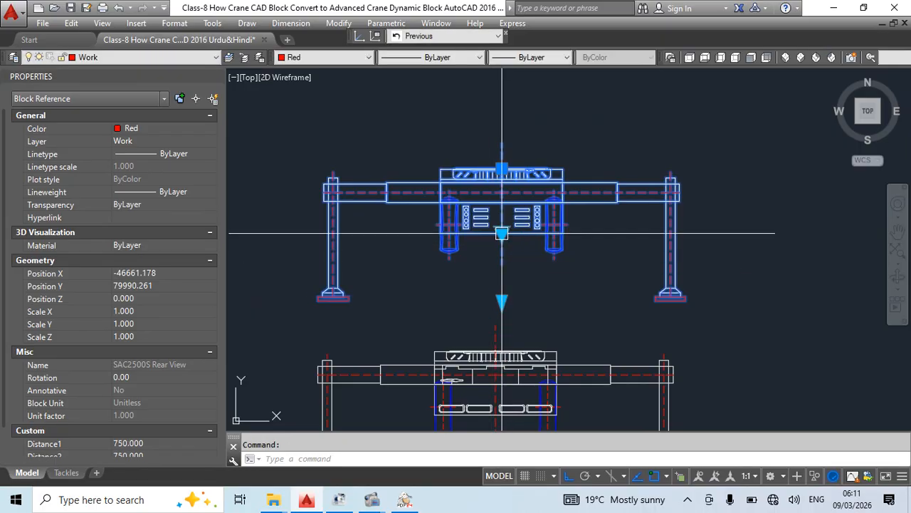
pyautogui.click(502, 231)
pyautogui.click(548, 287)
# - Raise both outrigger pads to just below the wheels, and switch the pad size to 0.75m and back to 1.2m
pyautogui.click(502, 232)
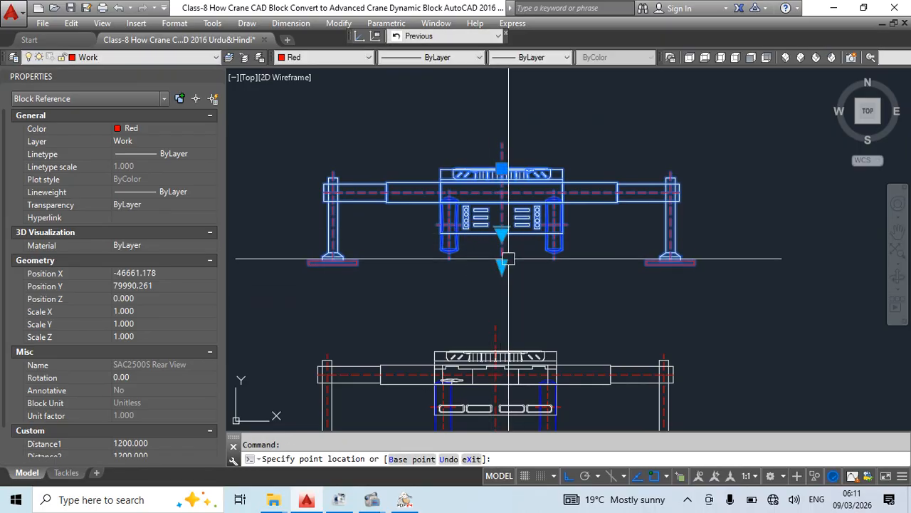
pyautogui.click(546, 261)
pyautogui.click(502, 233)
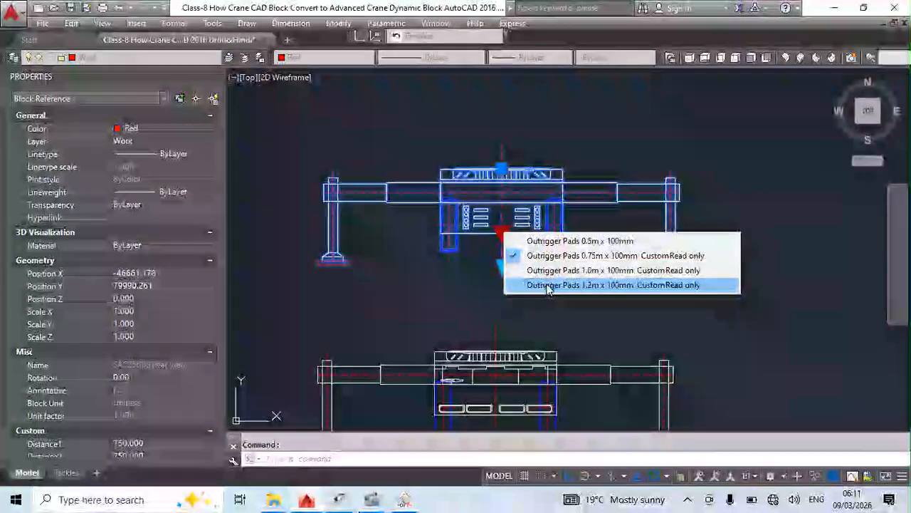
pyautogui.click(549, 288)
pyautogui.press('Escape')
# - Reopen the rear view block in the Block Editor and add a Linear Stretch Pair spanning the tops of both outrigger jacks
pyautogui.doubleClick(544, 231)
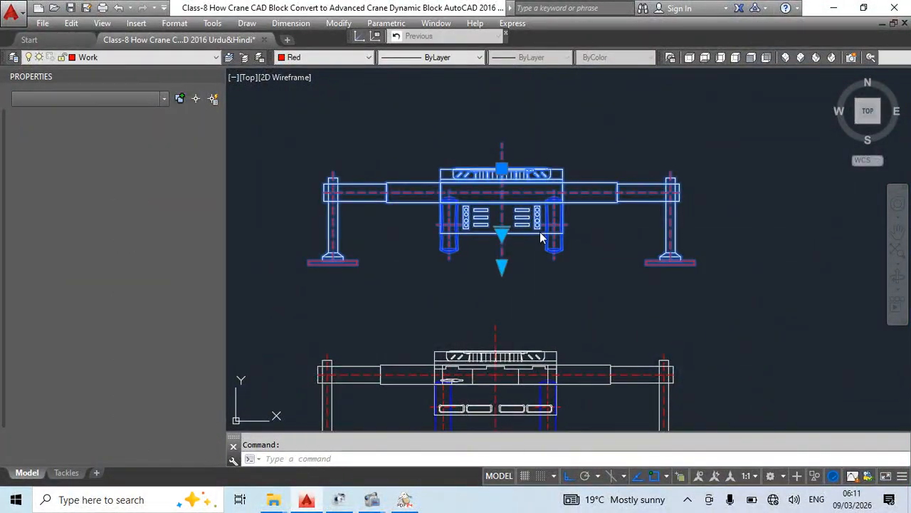
pyautogui.click(464, 335)
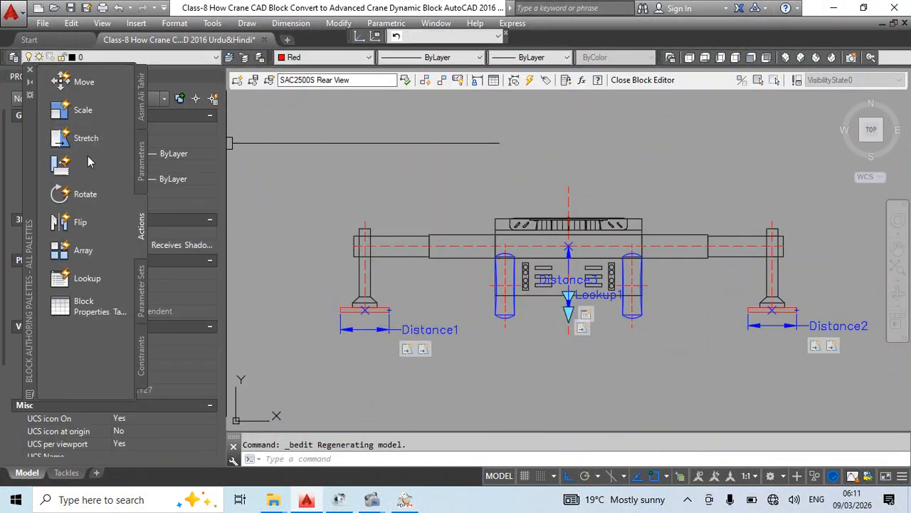
pyautogui.click(141, 166)
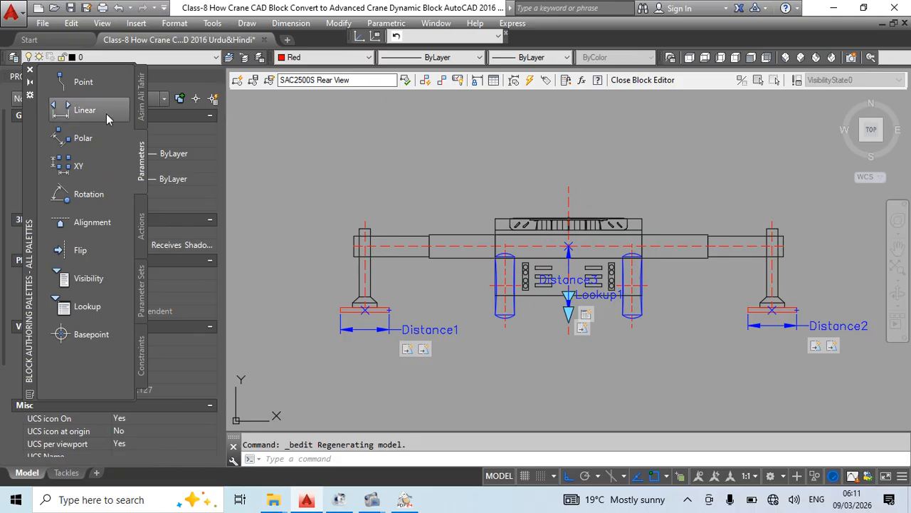
pyautogui.click(141, 291)
pyautogui.scroll(3, 100, 143)
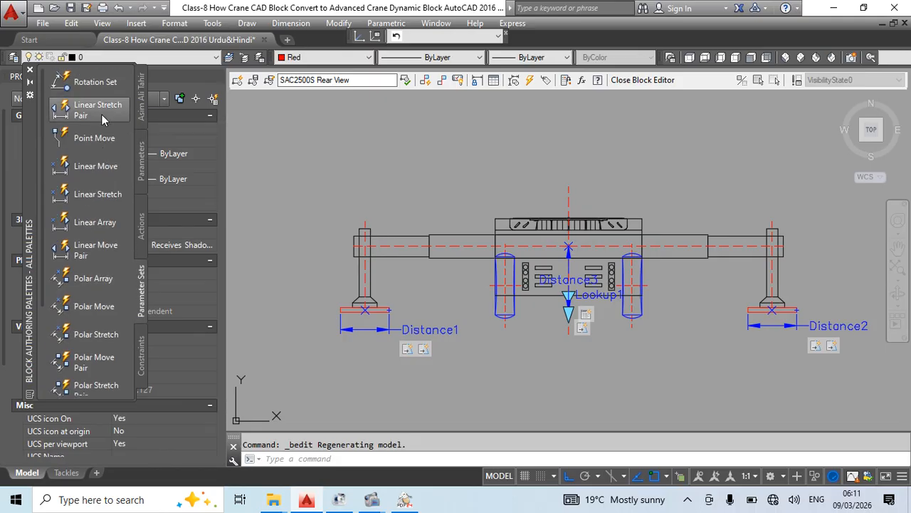
pyautogui.click(86, 114)
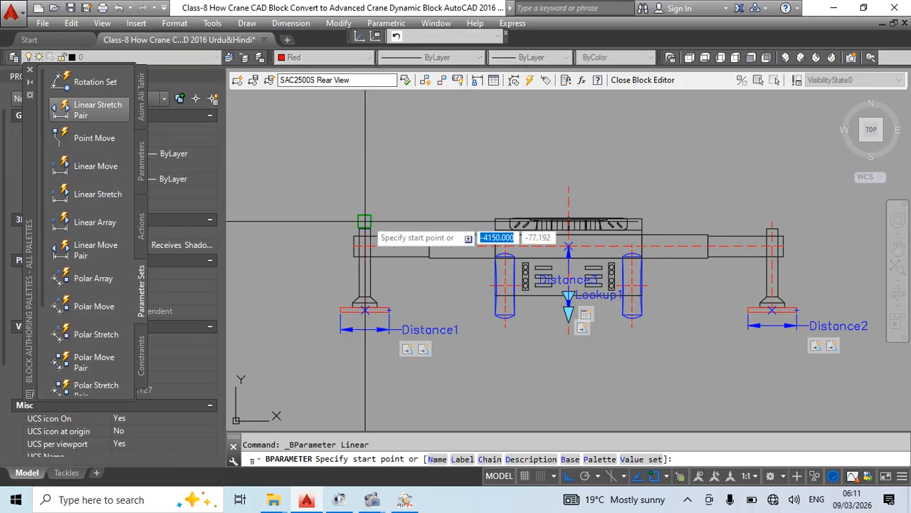
pyautogui.click(364, 221)
pyautogui.click(772, 220)
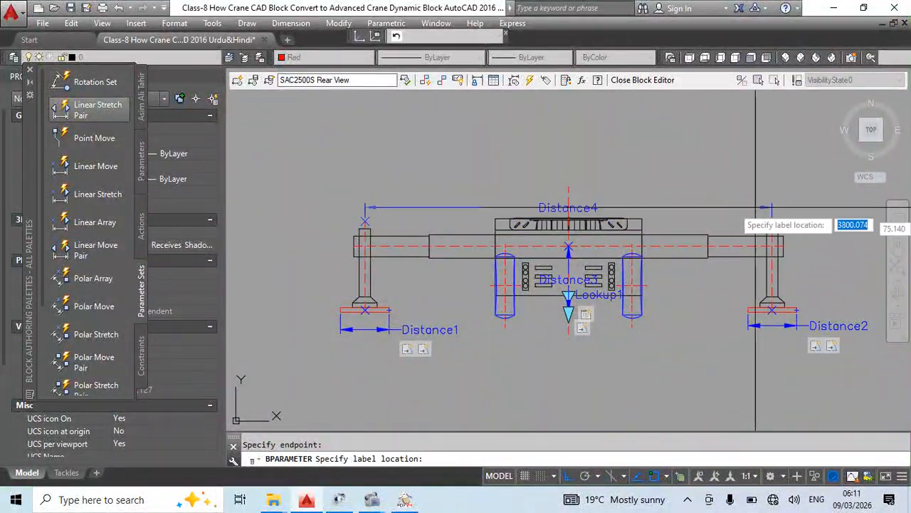
pyautogui.click(739, 169)
# - Set the base location of the new horizontal linear parameter to Midpoint
pyautogui.click(429, 168)
pyautogui.rightClick(430, 171)
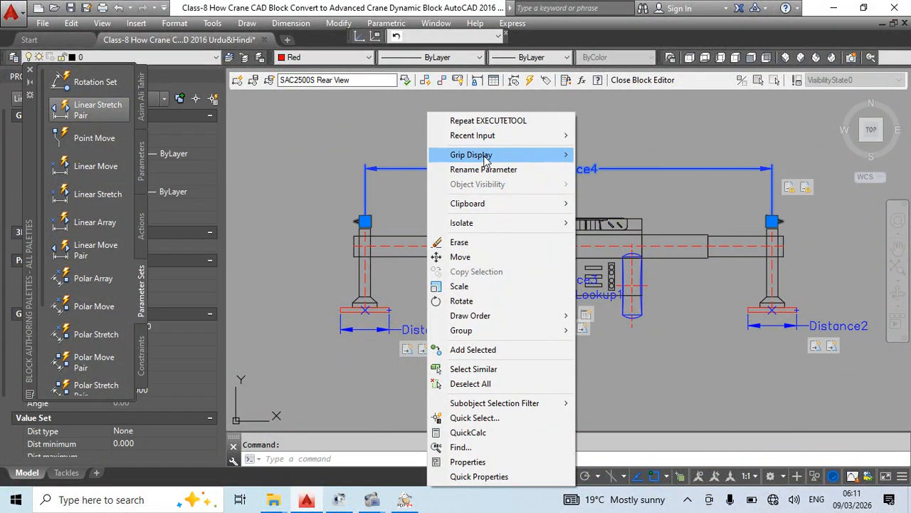
pyautogui.moveTo(558, 164)
pyautogui.click(588, 132)
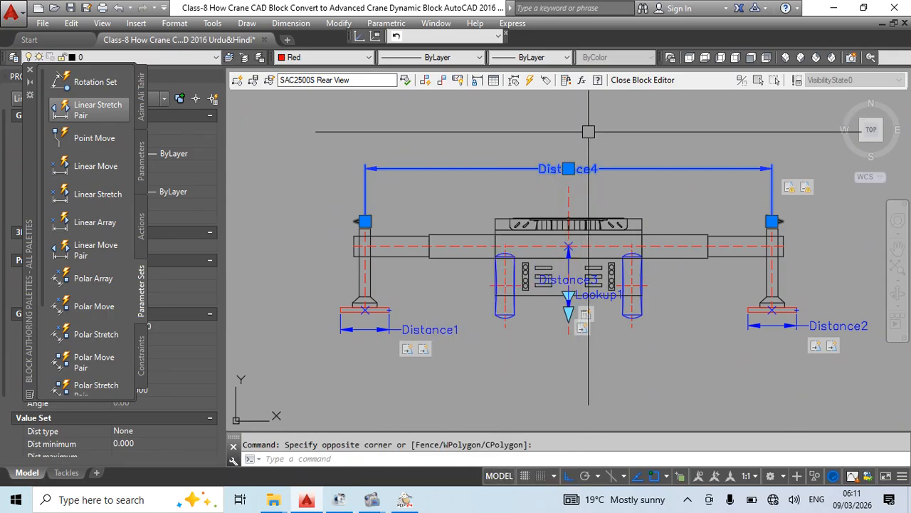
pyautogui.hotkey('ctrl', '1')
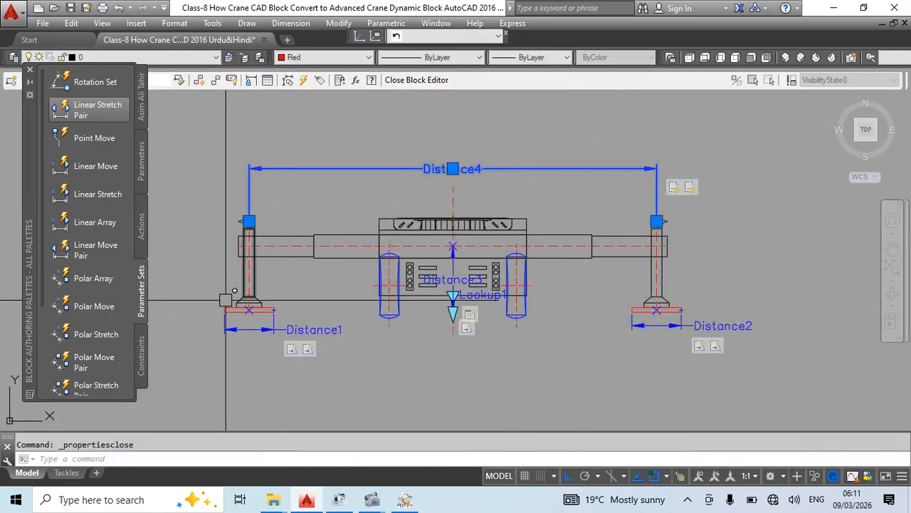
pyautogui.hotkey('ctrl', '1')
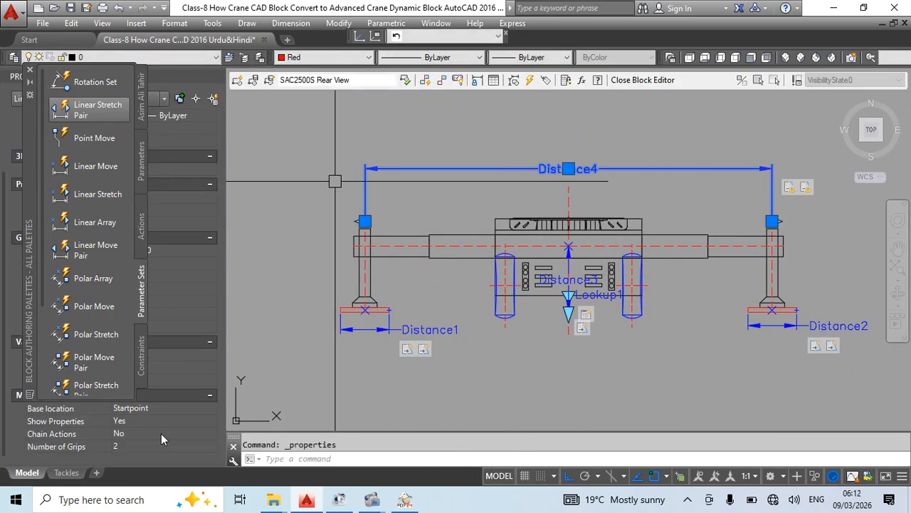
pyautogui.click(170, 410)
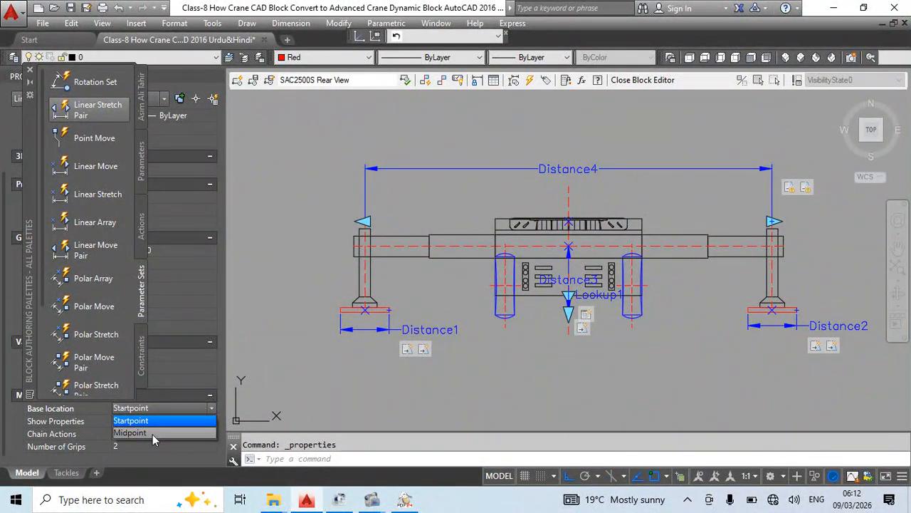
pyautogui.click(153, 434)
pyautogui.press('Escape')
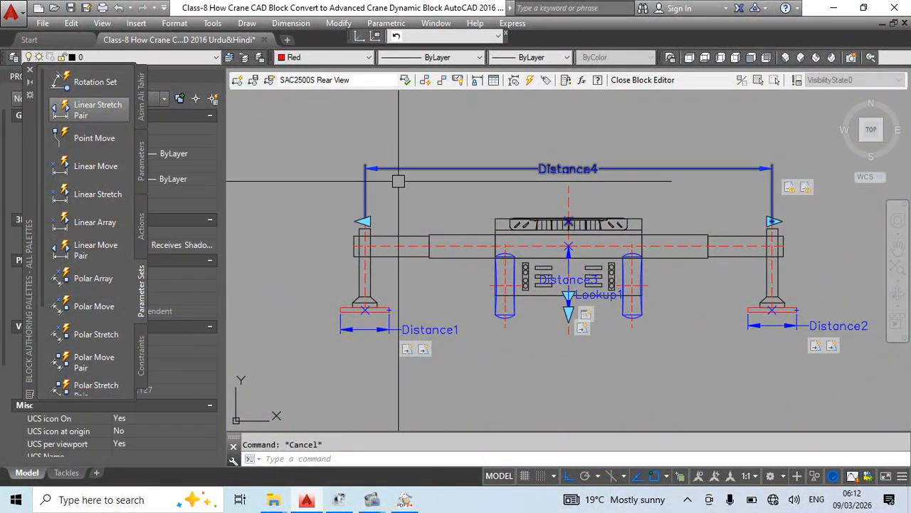
# - Begin a new selection set for the horizontal parameter's first Stretch action and frame the entire left outrigger
pyautogui.moveTo(609, 208); pyautogui.dragTo(593, 208, button='middle')
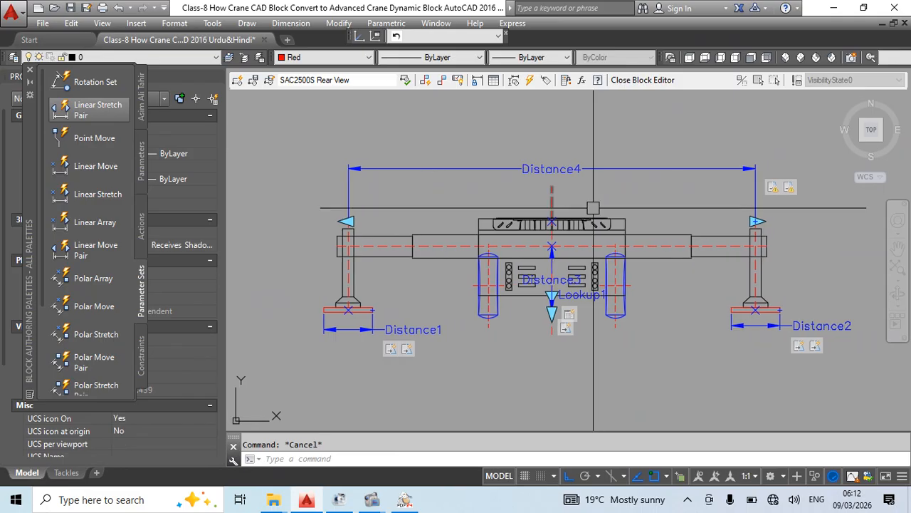
pyautogui.click(767, 200)
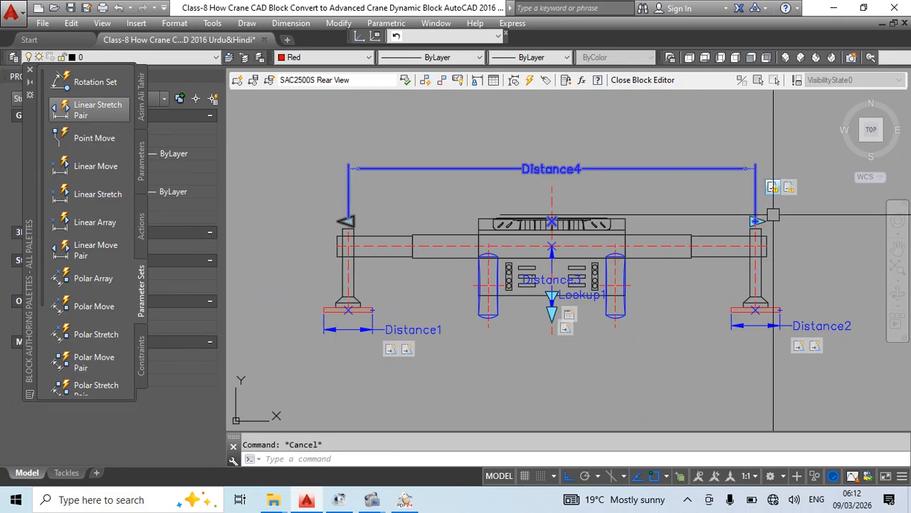
pyautogui.press('Escape')
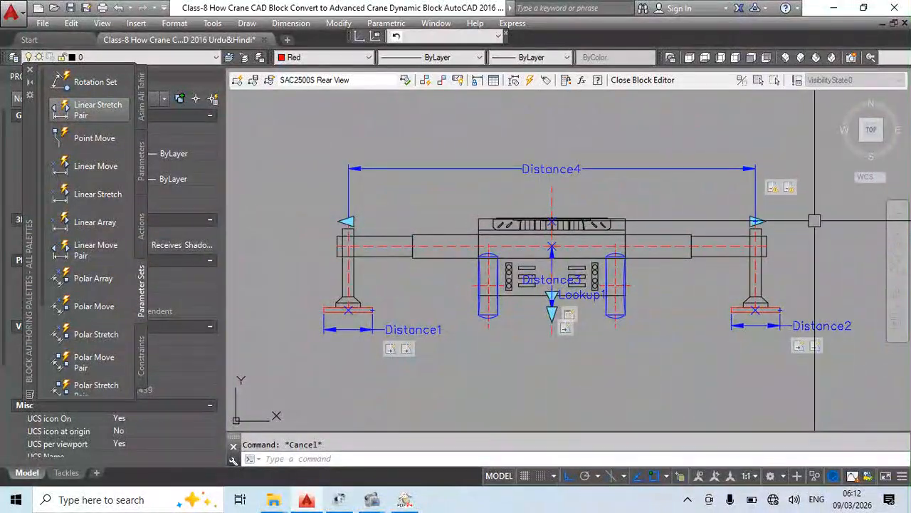
pyautogui.click(773, 188)
pyautogui.rightClick(773, 191)
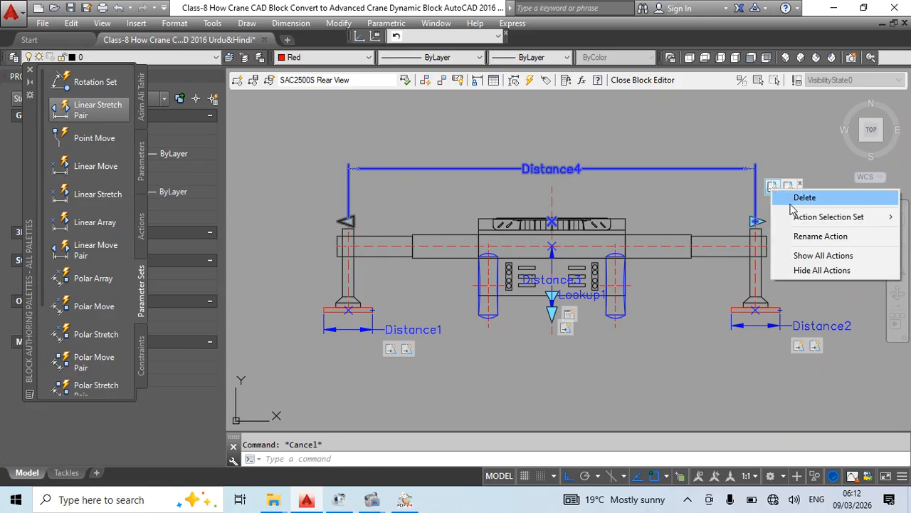
pyautogui.click(747, 218)
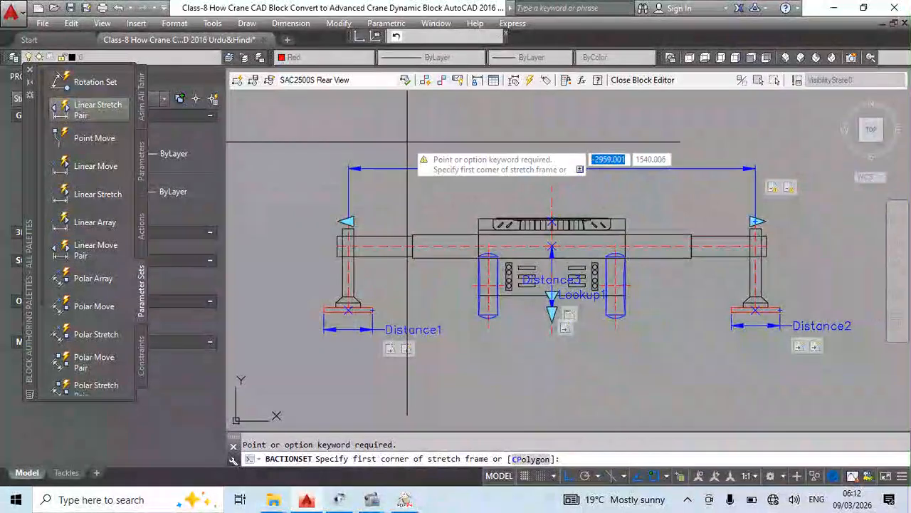
pyautogui.click(406, 135)
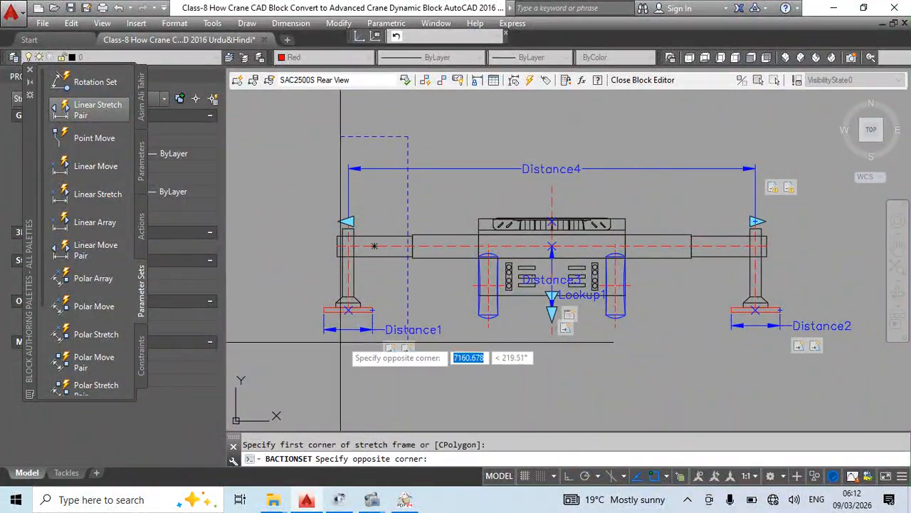
pyautogui.click(272, 393)
# - Include the left outrigger's beam extension, jack, pad and pad parameter as the action's objects and complete the selection set
pyautogui.moveTo(402, 284); pyautogui.dragTo(485, 232, button='middle')
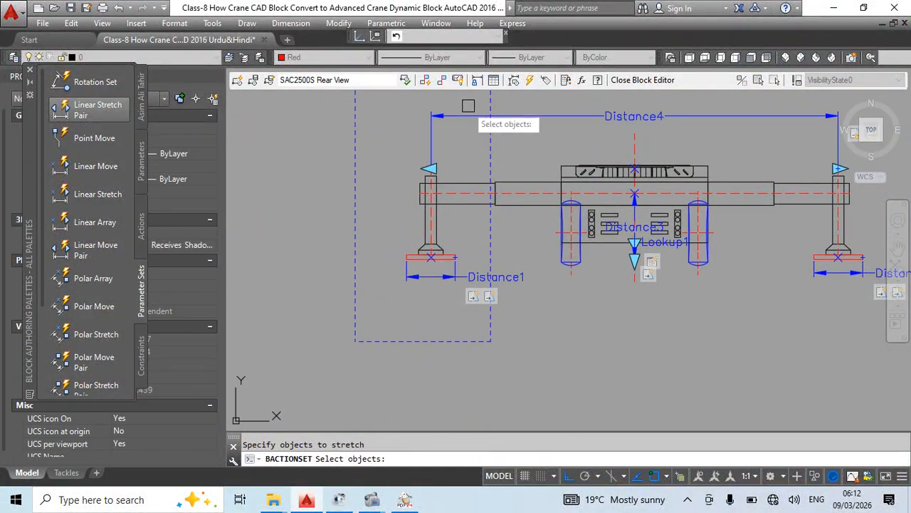
pyautogui.click(388, 315)
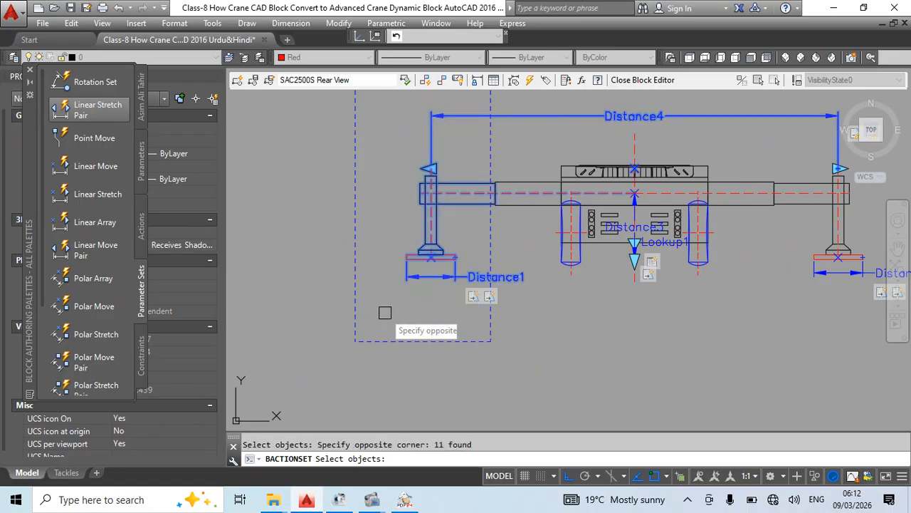
pyautogui.scroll(2, 443, 276)
pyautogui.moveTo(475, 297); pyautogui.dragTo(426, 345, button='middle')
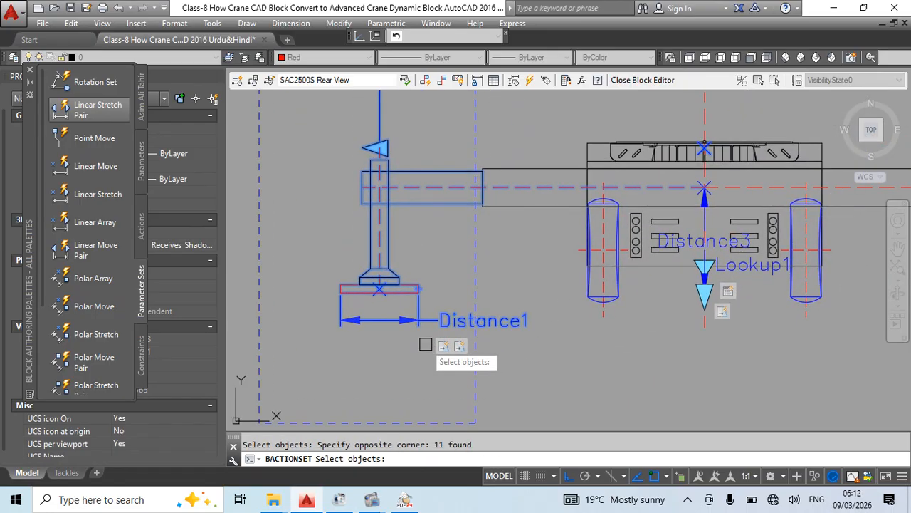
pyautogui.moveTo(463, 299); pyautogui.dragTo(371, 295, button='middle')
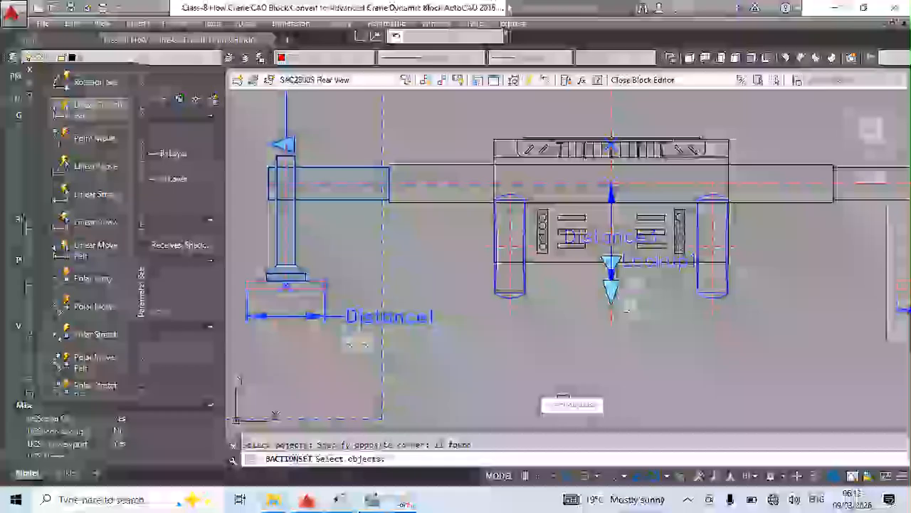
pyautogui.scroll(-2, 609, 289)
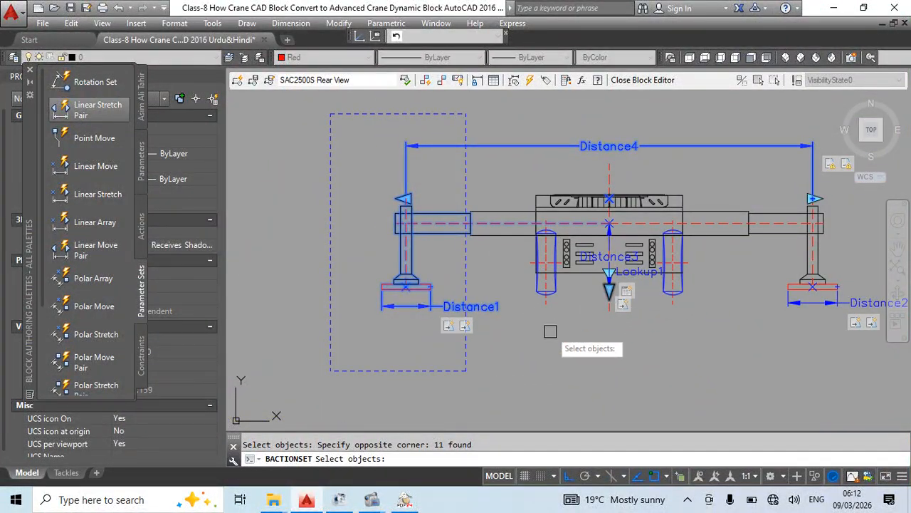
pyautogui.press('Return')
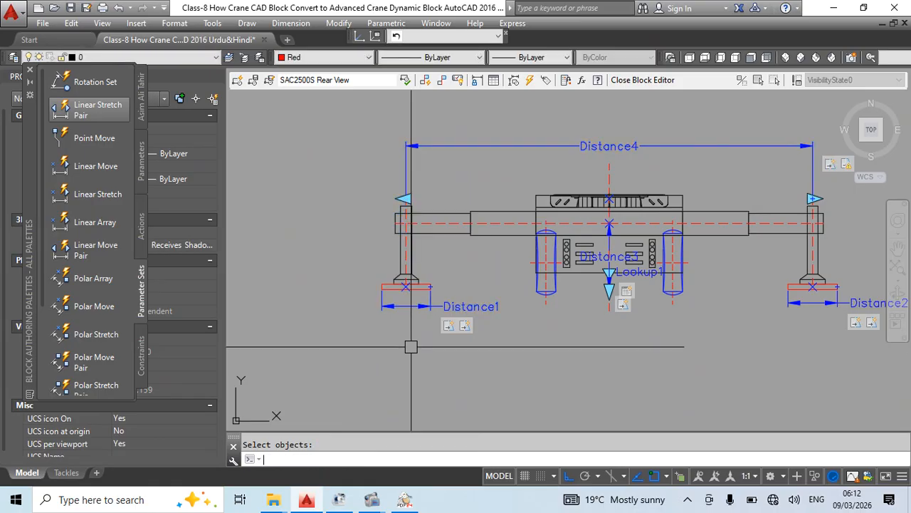
# - Begin a new selection set for the horizontal parameter's second Stretch action and frame the entire right outrigger
pyautogui.scroll(-1, 421, 296)
pyautogui.moveTo(421, 296); pyautogui.dragTo(387, 284, button='middle')
pyautogui.scroll(1, 620, 239)
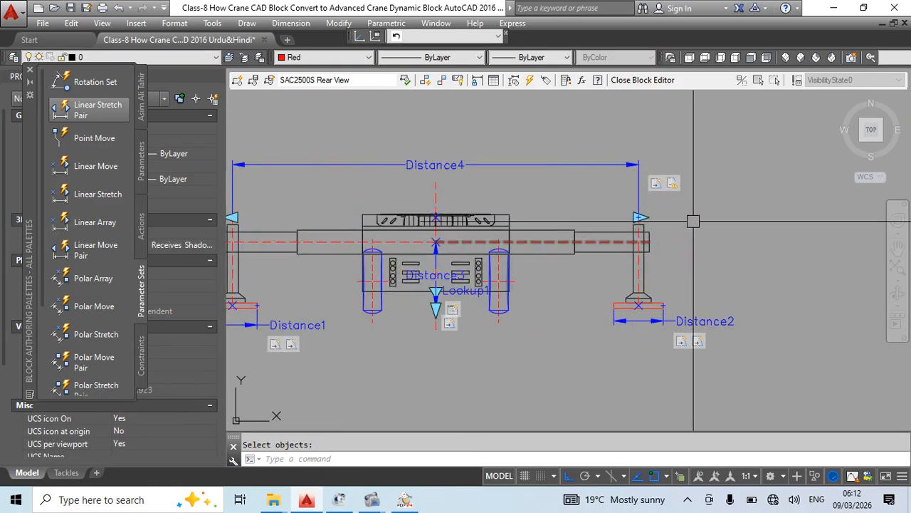
pyautogui.rightClick(680, 183)
pyautogui.moveTo(768, 212)
pyautogui.click(641, 207)
pyautogui.moveTo(795, 178); pyautogui.dragTo(748, 173, button='middle')
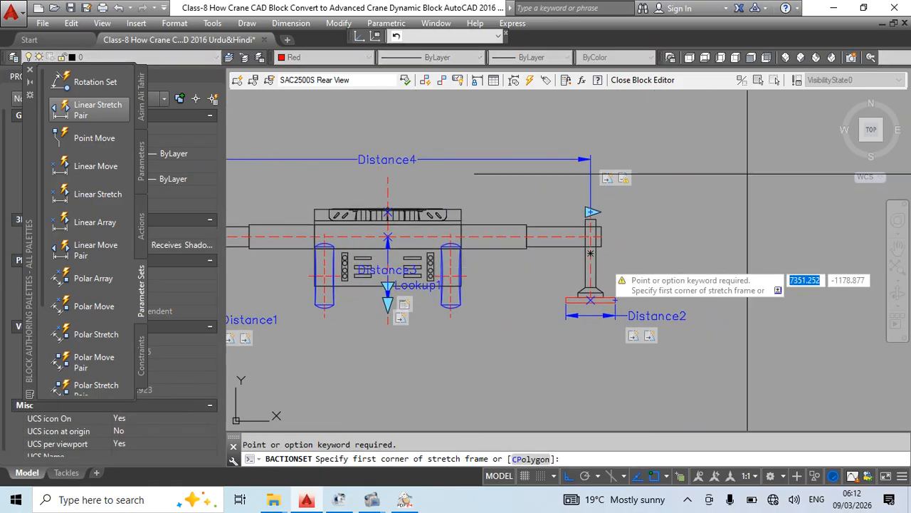
pyautogui.click(775, 134)
pyautogui.click(536, 360)
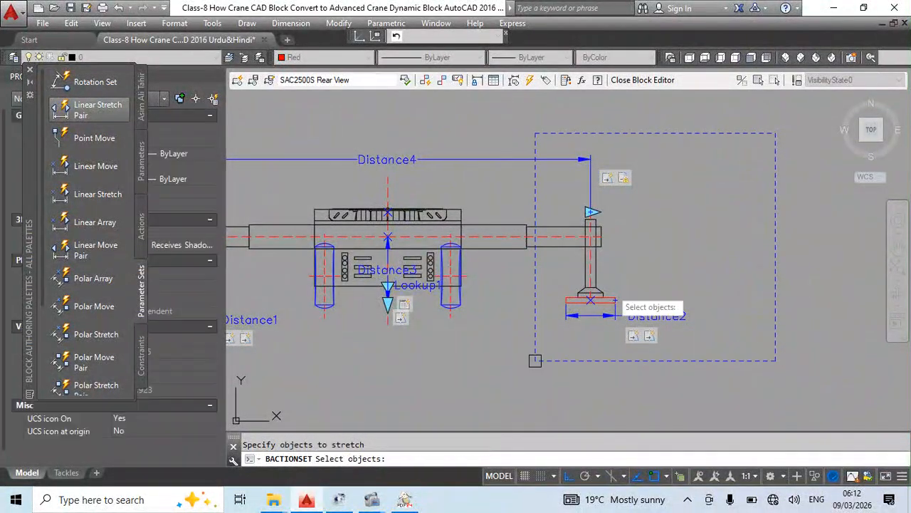
# - Include the right outrigger's beam extension, jack, pad and pad parameter as the action's objects, and close the block editor keeping the changes
pyautogui.click(723, 147)
pyautogui.click(546, 340)
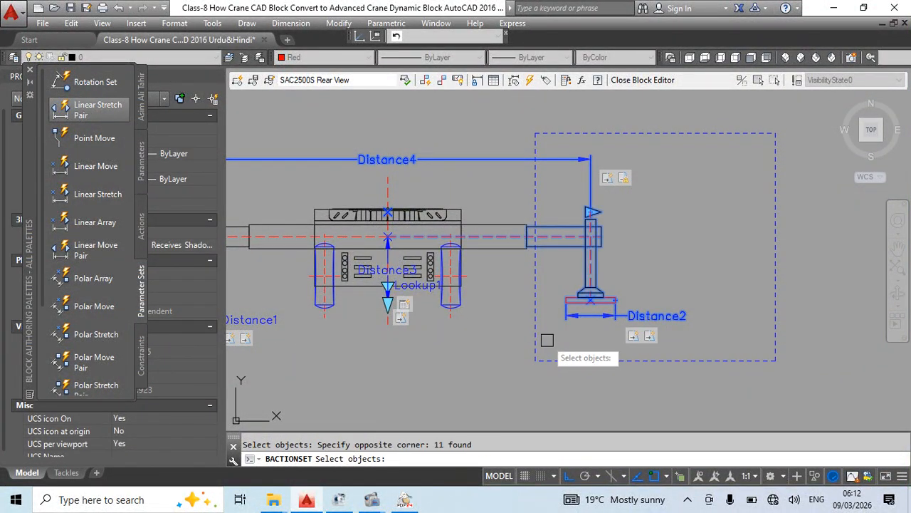
pyautogui.press('Return')
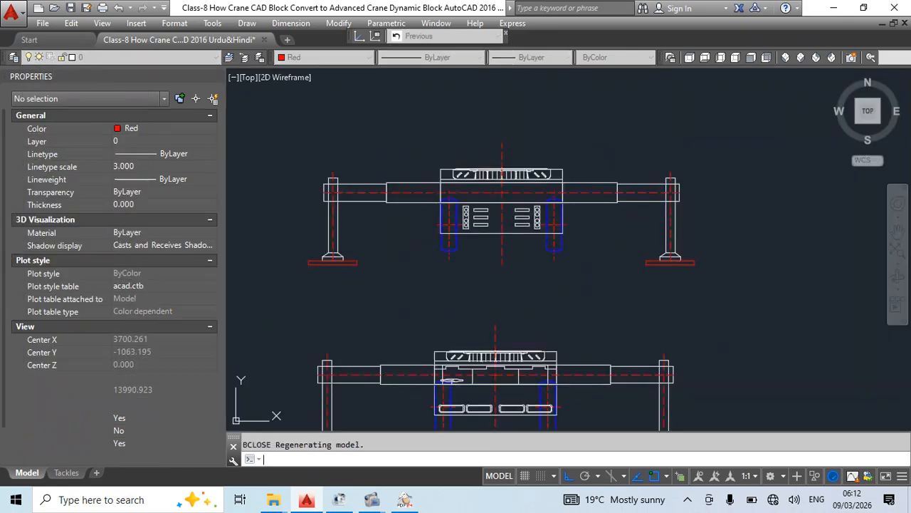
# - Select the rear view block, extend both outriggers outward symmetrically, and lower their pads
pyautogui.press('Return')
pyautogui.click(543, 237)
pyautogui.scroll(-2, 569, 248)
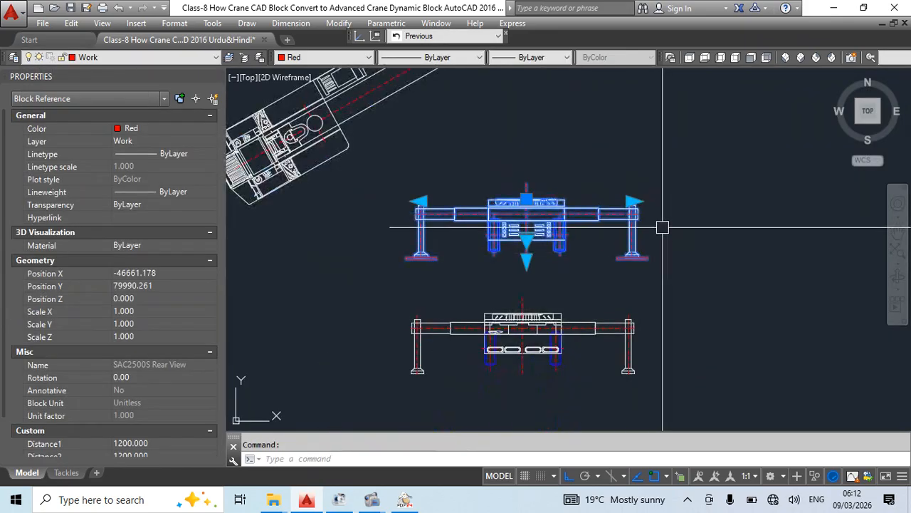
pyautogui.click(632, 201)
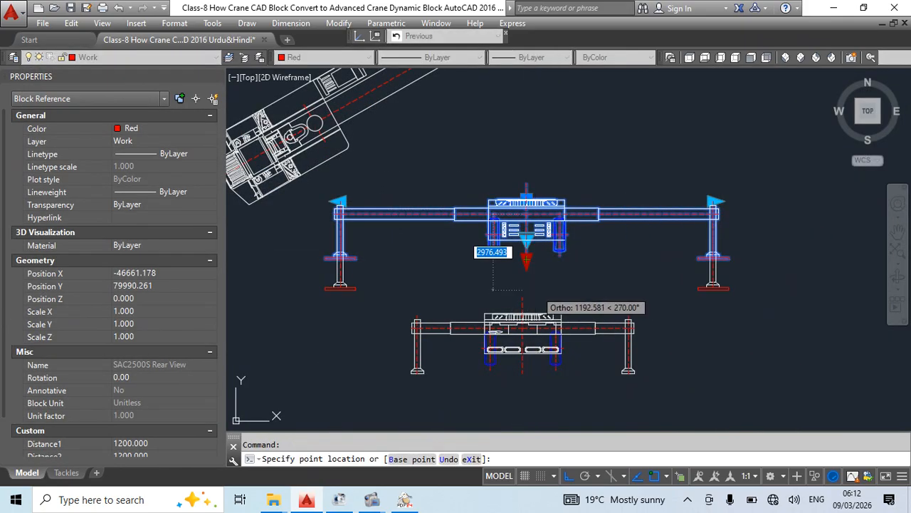
pyautogui.click(527, 288)
# - Switch the extended block's outrigger pads to the 0.75m, 1.2m and again 0.75m x 100mm lookup options
pyautogui.click(527, 236)
pyautogui.click(562, 271)
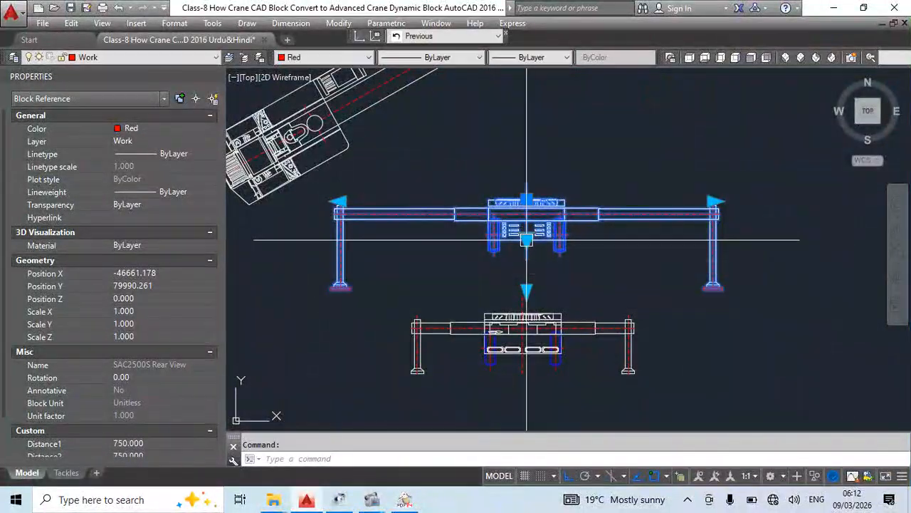
pyautogui.click(527, 239)
pyautogui.click(562, 292)
pyautogui.click(525, 238)
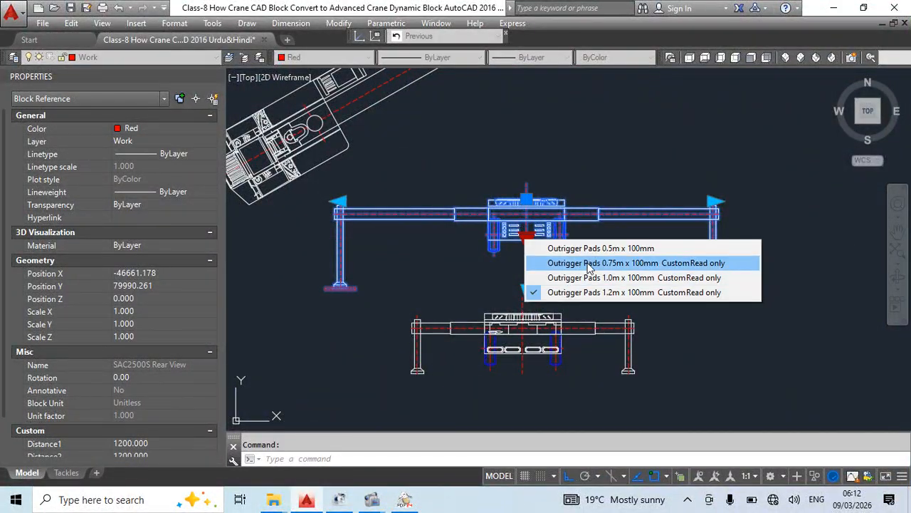
pyautogui.click(584, 263)
# - Retract both outriggers inward close to the main beam and raise their pads to just below the wheels
pyautogui.click(708, 201)
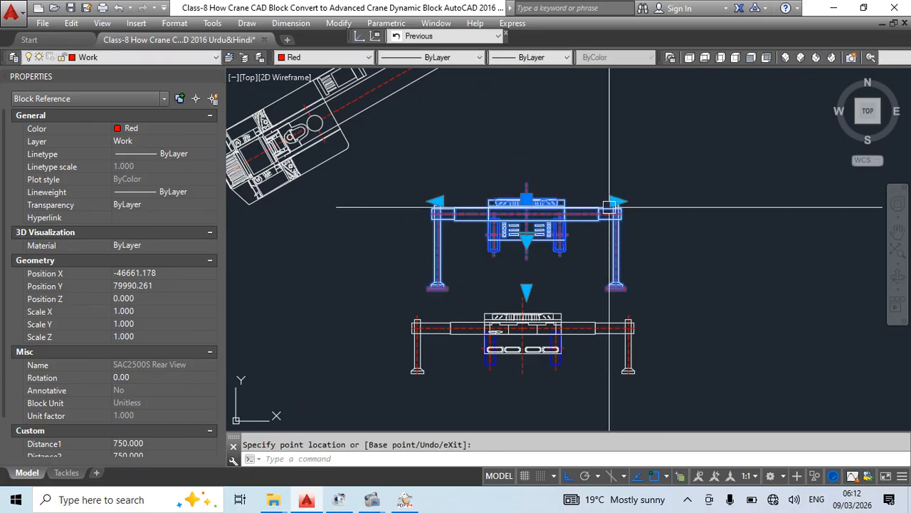
pyautogui.click(528, 289)
pyautogui.click(533, 257)
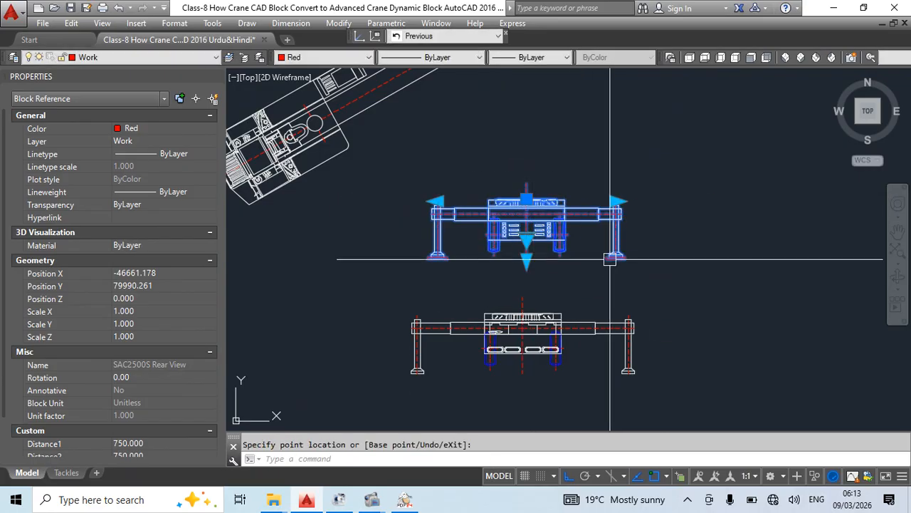
# - Switch the rear view block's outrigger pads to the 1.2 m lookup option and clear the selection
pyautogui.scroll(2, 573, 214)
pyautogui.click(498, 254)
pyautogui.click(549, 276)
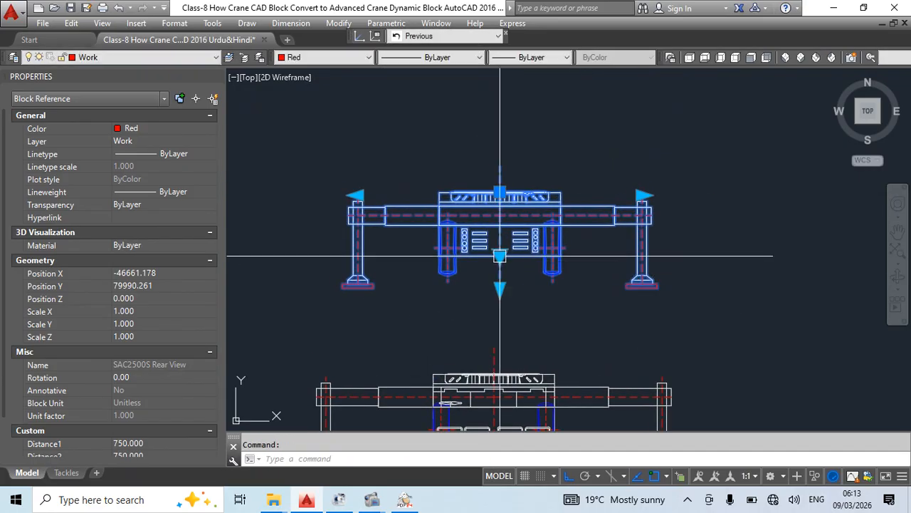
pyautogui.click(501, 257)
pyautogui.click(541, 312)
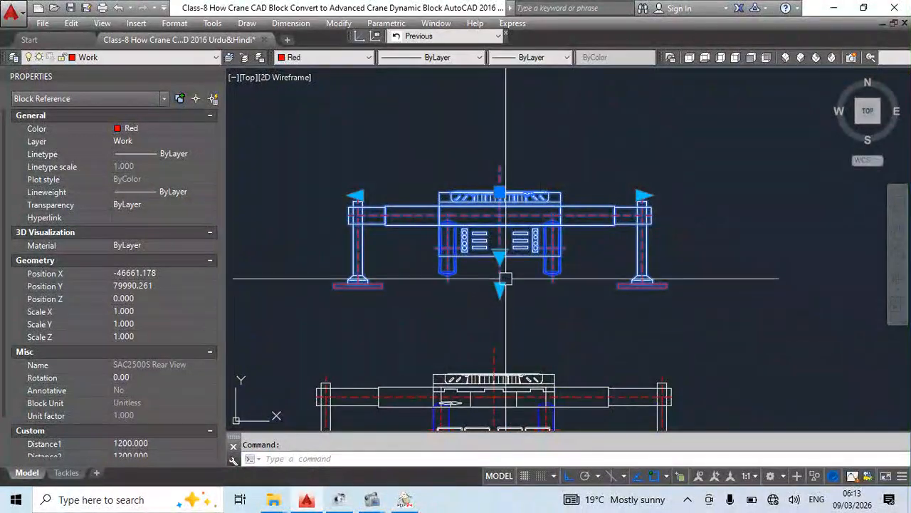
pyautogui.scroll(-3, 636, 311)
pyautogui.press('Escape')
# - Select the rear view block and, with Ortho off, relocate it by its insertion point up and away from the front view block
pyautogui.click(544, 269)
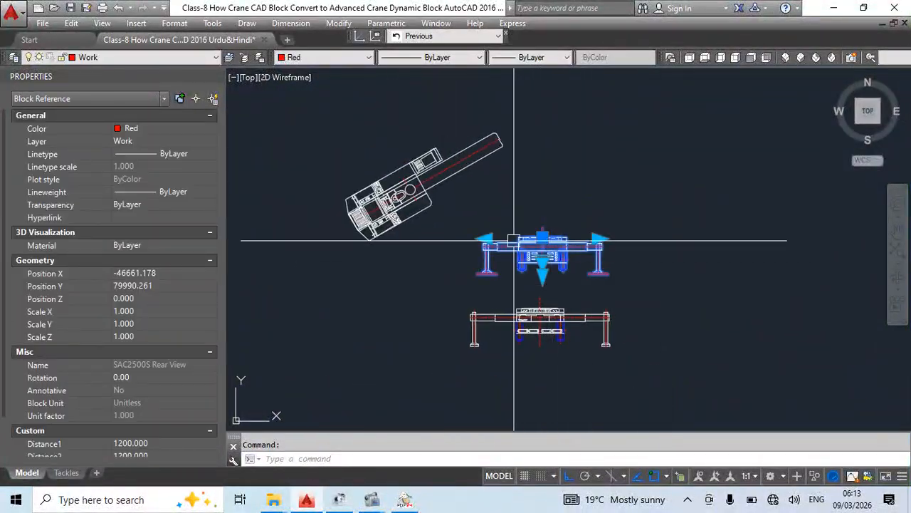
pyautogui.scroll(2, 559, 249)
pyautogui.moveTo(598, 283); pyautogui.dragTo(515, 230, button='middle')
pyautogui.scroll(-1, 526, 225)
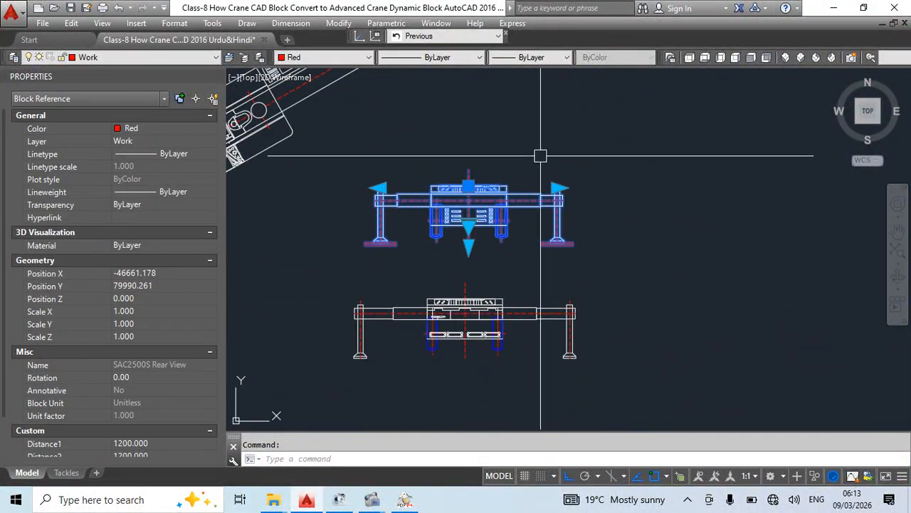
pyautogui.click(475, 179)
pyautogui.moveTo(571, 201); pyautogui.dragTo(531, 331, button='middle')
pyautogui.press('F8')
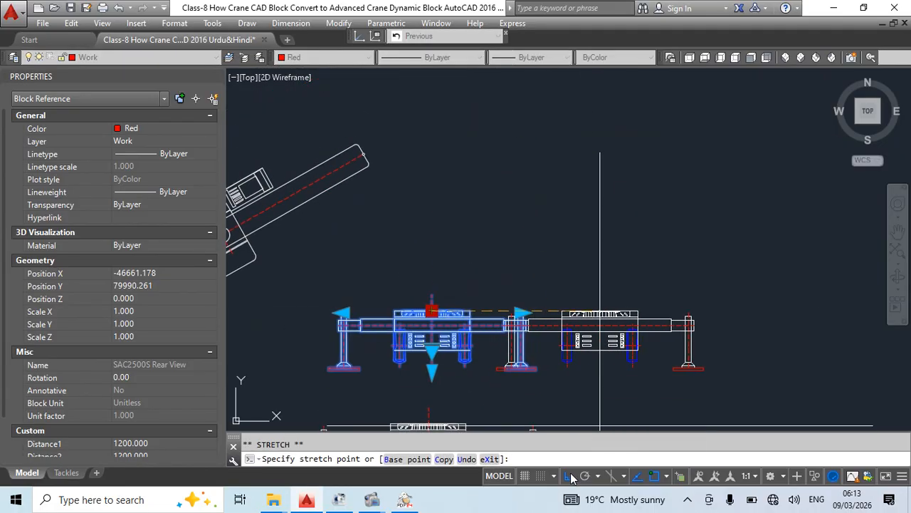
pyautogui.click(605, 192)
pyautogui.scroll(-3, 529, 200)
pyautogui.scroll(3, 496, 226)
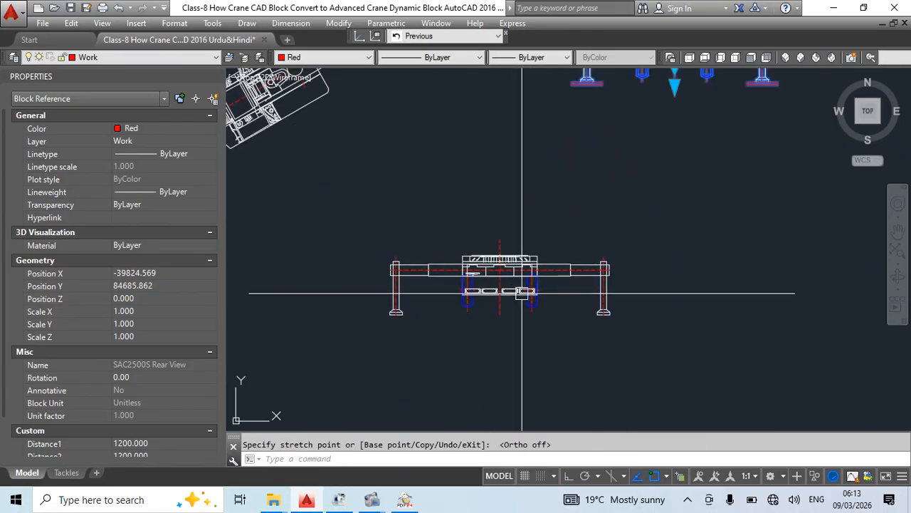
pyautogui.click(527, 280)
pyautogui.scroll(3, 577, 163)
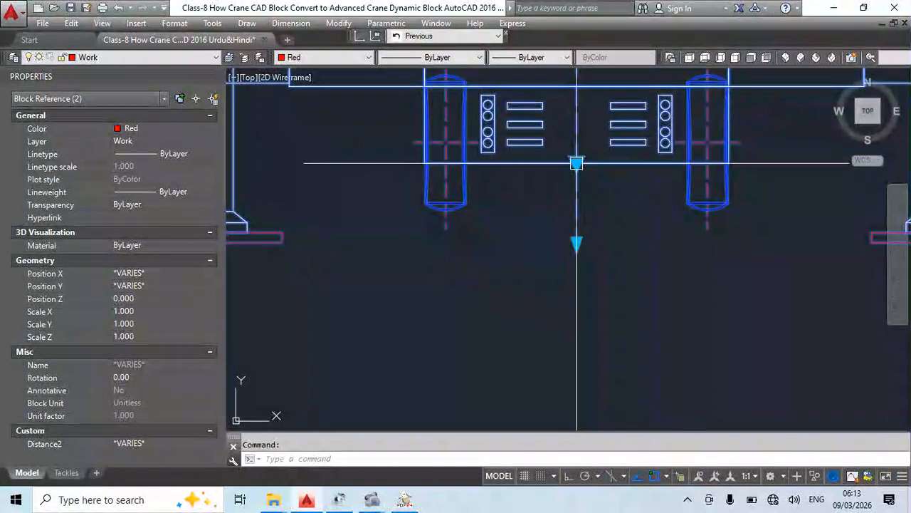
pyautogui.scroll(-4, 577, 158)
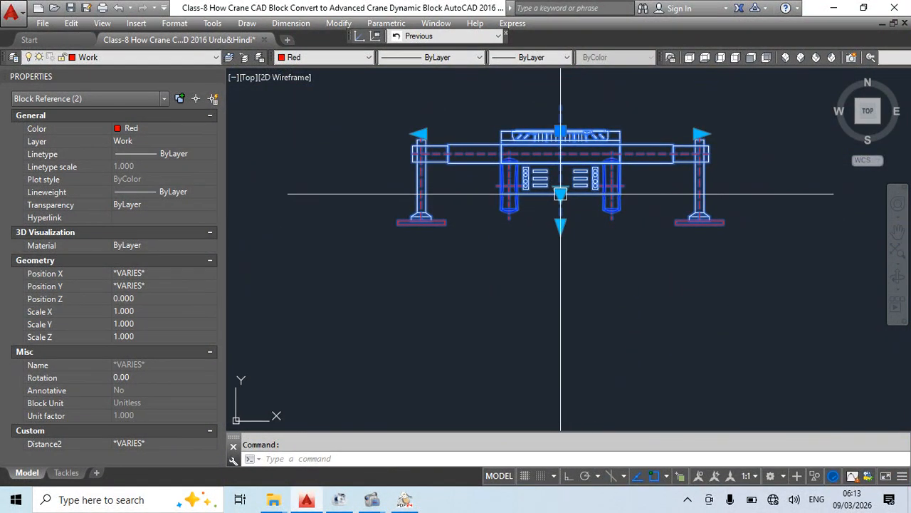
pyautogui.scroll(-4, 585, 219)
pyautogui.scroll(2, 522, 336)
pyautogui.press('Escape')
pyautogui.scroll(-3, 533, 346)
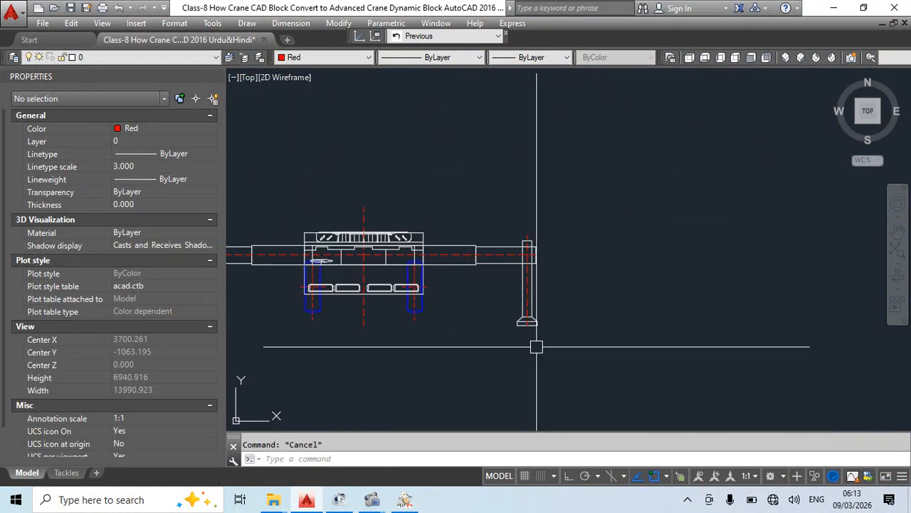
# - Draw a 1500 by 100 rectangle from the lower left corner of the front view's right jack foot
pyautogui.moveTo(549, 246)
pyautogui.mouseDown(button='middle')
pyautogui.moveTo(577, 109)
pyautogui.moveTo(519, 91)
pyautogui.mouseUp(button='middle')
pyautogui.write('re')
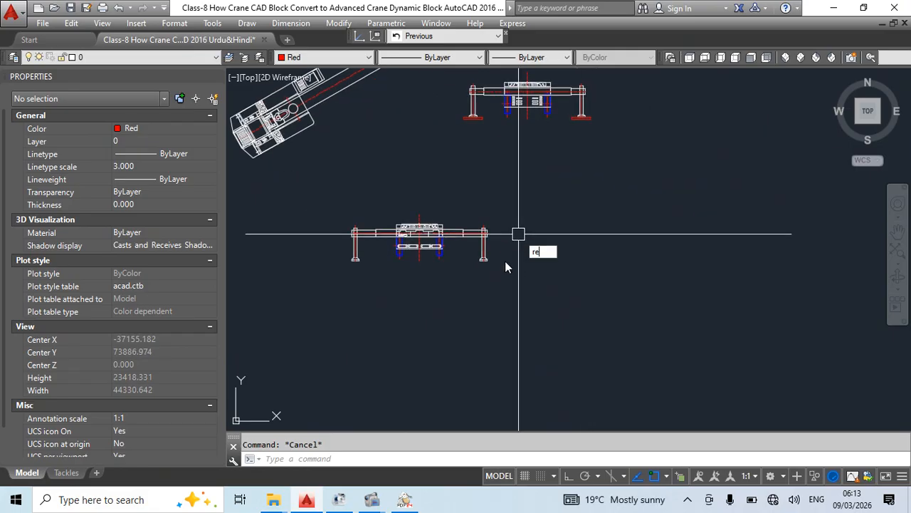
pyautogui.write('c')
pyautogui.press('Return')
pyautogui.scroll(8, 491, 269)
pyautogui.click(442, 271)
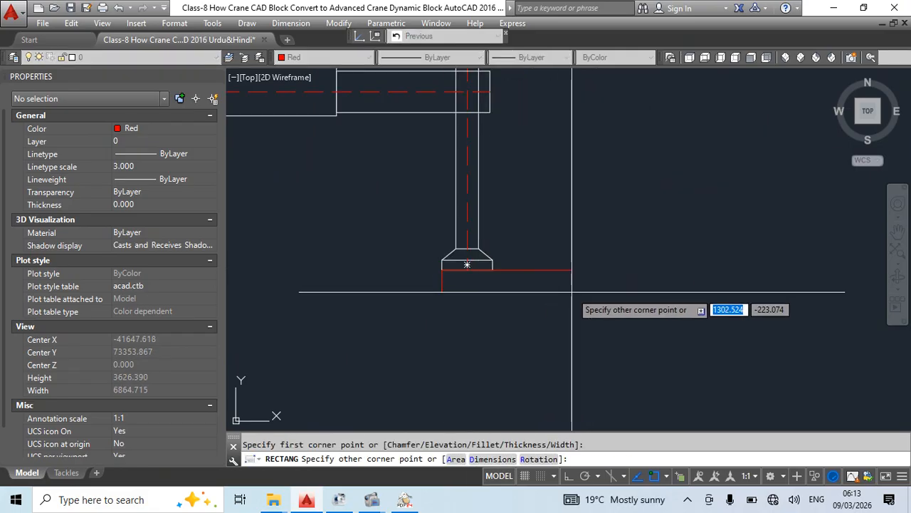
pyautogui.write('@1500,100')
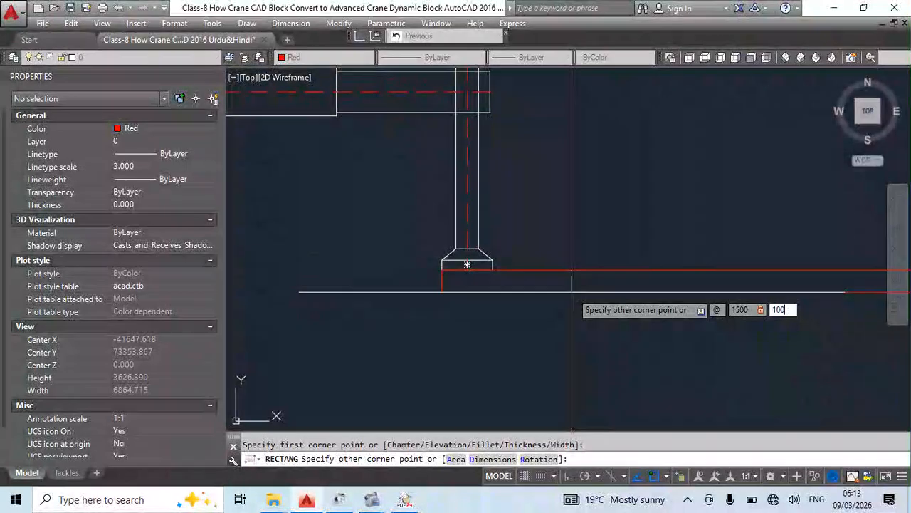
pyautogui.press('Return')
# - Move the pad rectangle by its top midpoint to the bottom centre of the front view's right jack foot
pyautogui.click(570, 193)
pyautogui.click(537, 306)
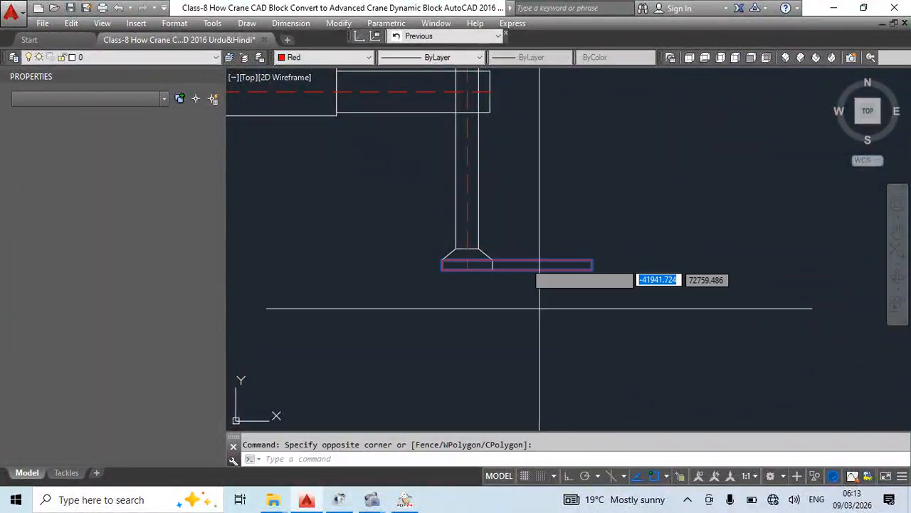
pyautogui.write('m')
pyautogui.press('Return')
pyautogui.click(516, 264)
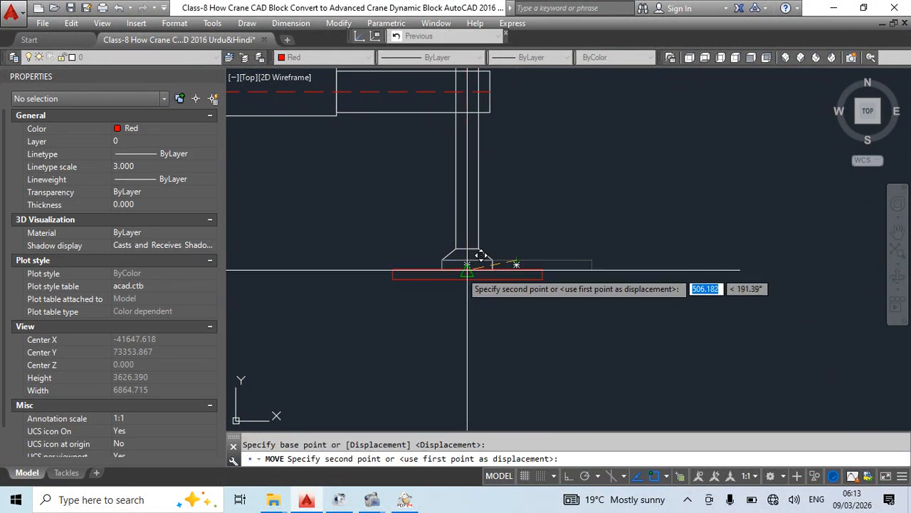
pyautogui.scroll(-5, 512, 293)
pyautogui.scroll(-4, 512, 293)
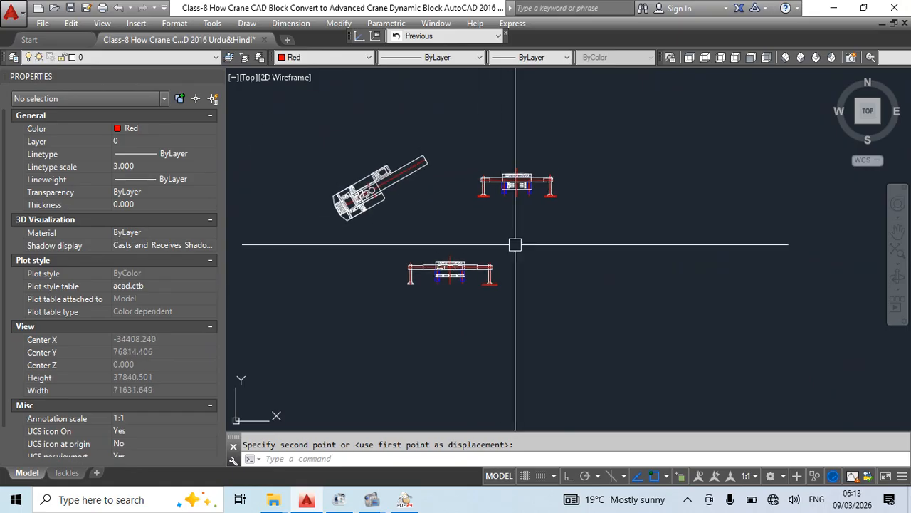
# - Close the Properties palette and clear the rear view block's selection
pyautogui.scroll(5, 520, 213)
pyautogui.click(604, 171)
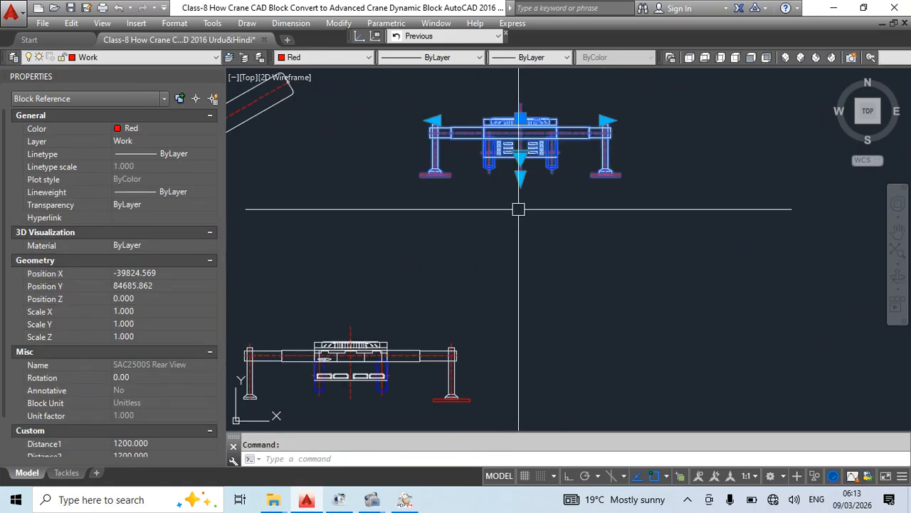
pyautogui.moveTo(599, 252); pyautogui.dragTo(605, 326, button='middle')
pyautogui.scroll(-5, 605, 326)
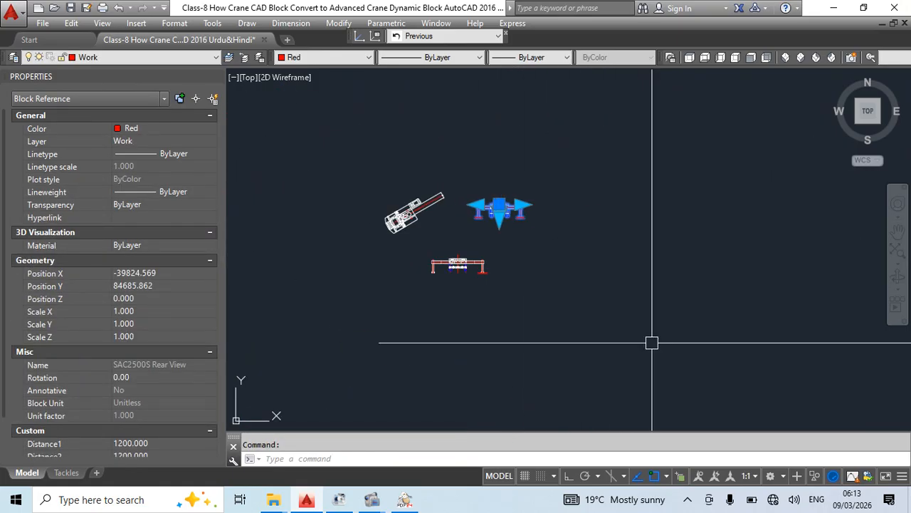
pyautogui.click(219, 77)
pyautogui.press('Escape')
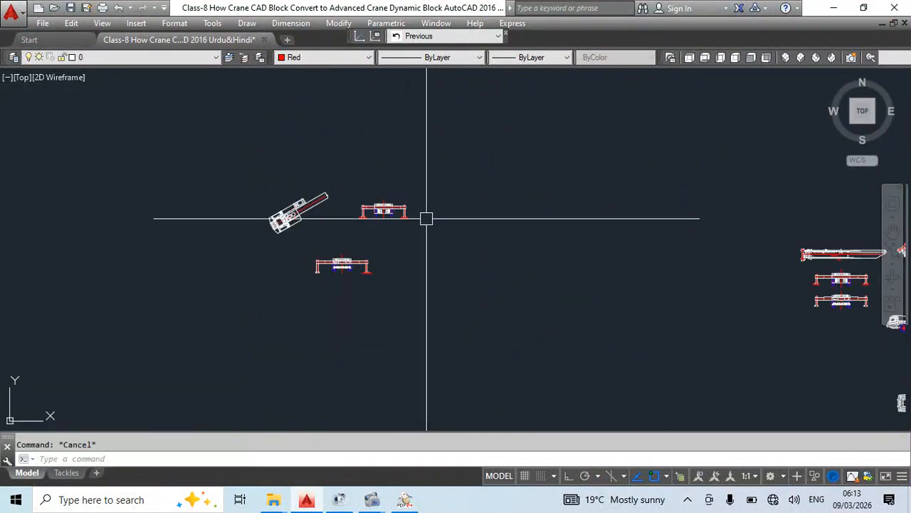
# - Move the dynamic rear view block to directly above the front view with the new pad
pyautogui.scroll(4, 398, 239)
pyautogui.press('m')
pyautogui.press('Return')
pyautogui.click(561, 141)
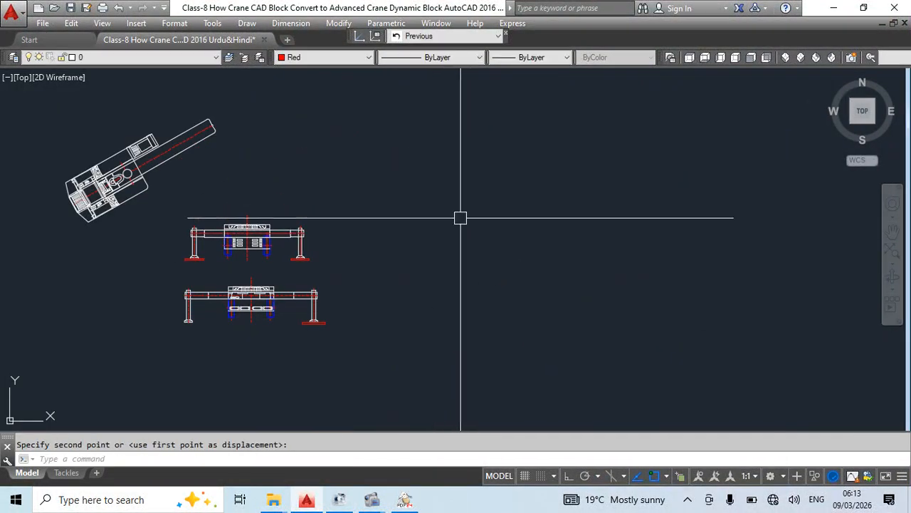
# - Delete the other rear and front view blocks located below the horizontal boom
pyautogui.scroll(-4, 459, 215)
pyautogui.moveTo(498, 264); pyautogui.dragTo(285, 280, button='middle')
pyautogui.press('Escape')
pyautogui.scroll(3, 651, 328)
pyautogui.click(672, 325)
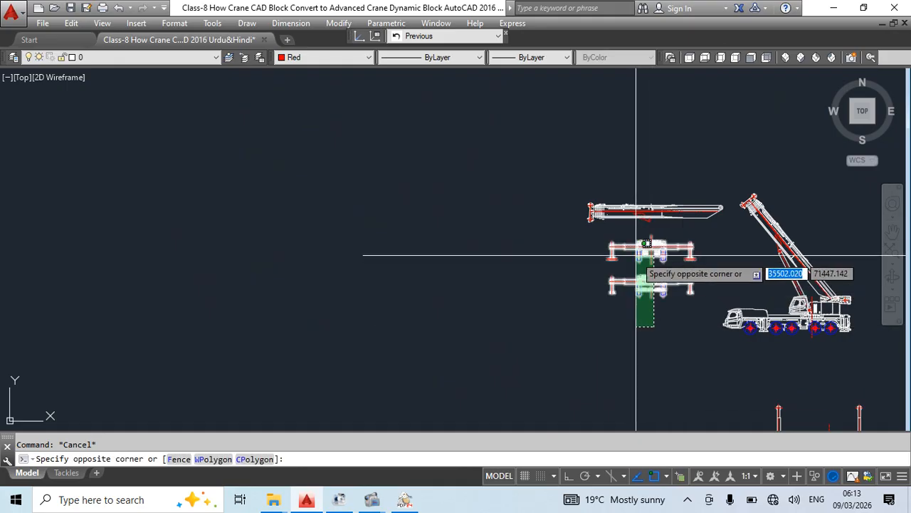
pyautogui.click(635, 242)
pyautogui.scroll(-2, 635, 257)
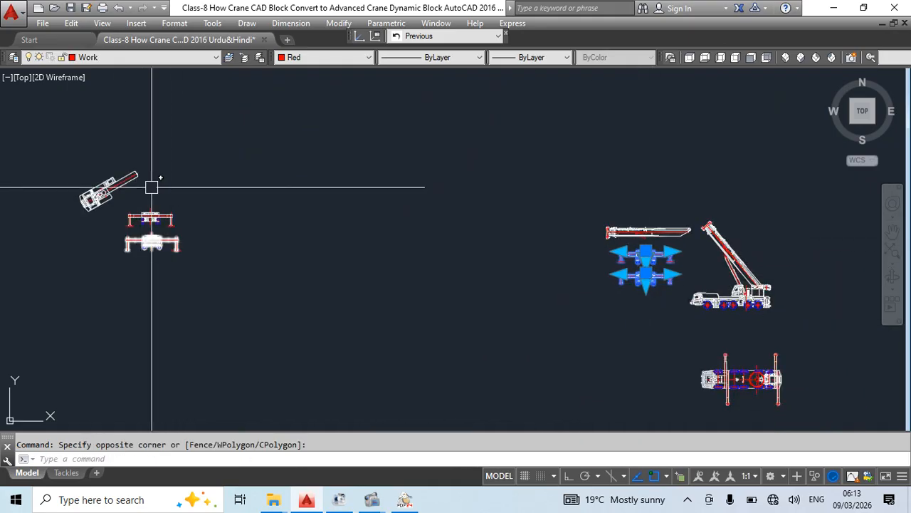
pyautogui.scroll(2, 669, 313)
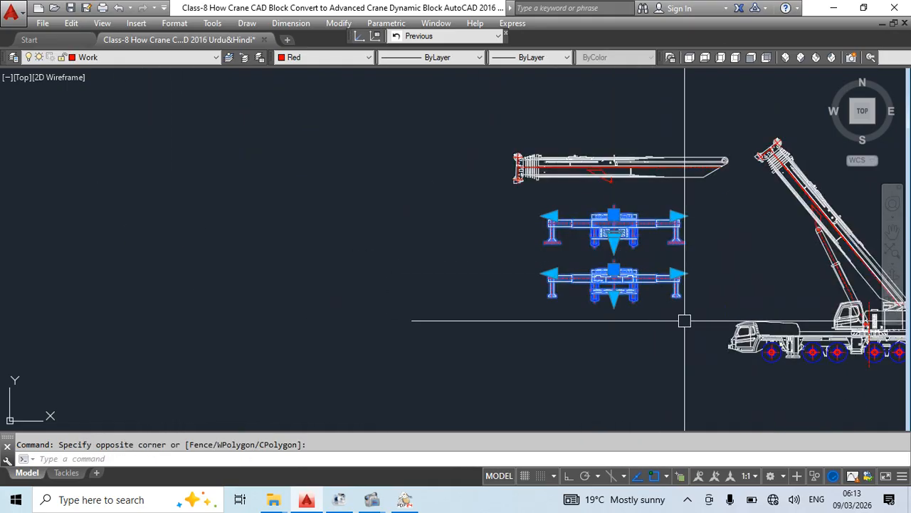
pyautogui.scroll(2, 654, 302)
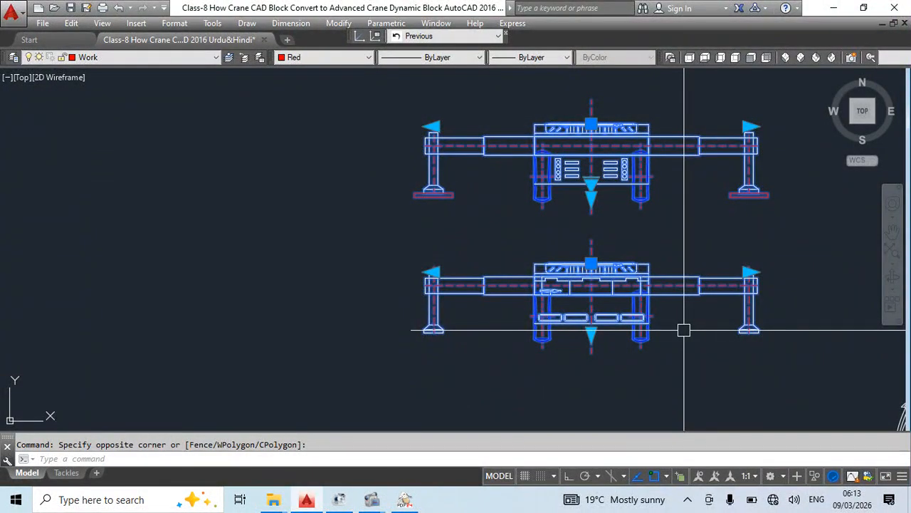
pyautogui.scroll(-3, 683, 330)
pyautogui.scroll(-2, 548, 267)
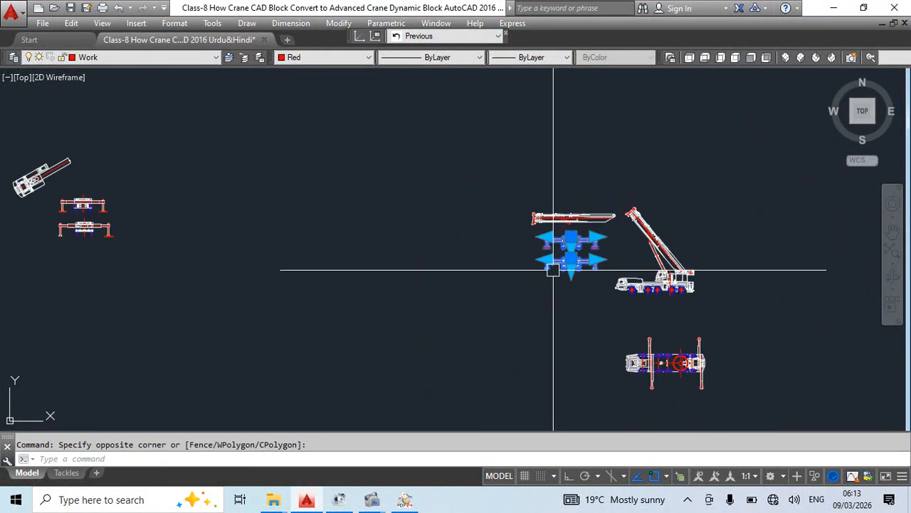
pyautogui.press('Delete')
# - Copy the crane top view block into the empty area between the working rear views and the horizontal boom
pyautogui.moveTo(616, 291); pyautogui.dragTo(492, 206, button='middle')
pyautogui.click(543, 285)
pyautogui.moveTo(546, 312); pyautogui.dragTo(627, 315, button='middle')
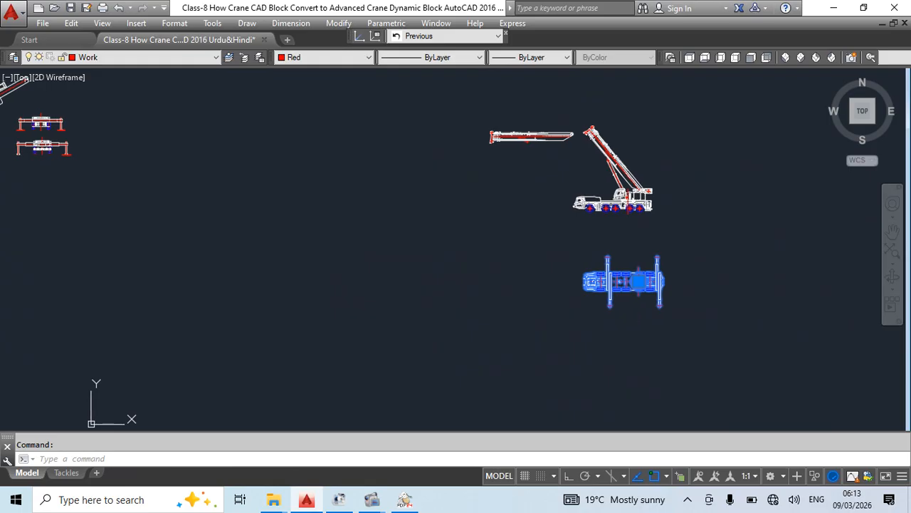
pyautogui.write('co')
pyautogui.click(634, 307)
pyautogui.click(293, 183)
pyautogui.press('Escape')
pyautogui.scroll(3, 265, 135)
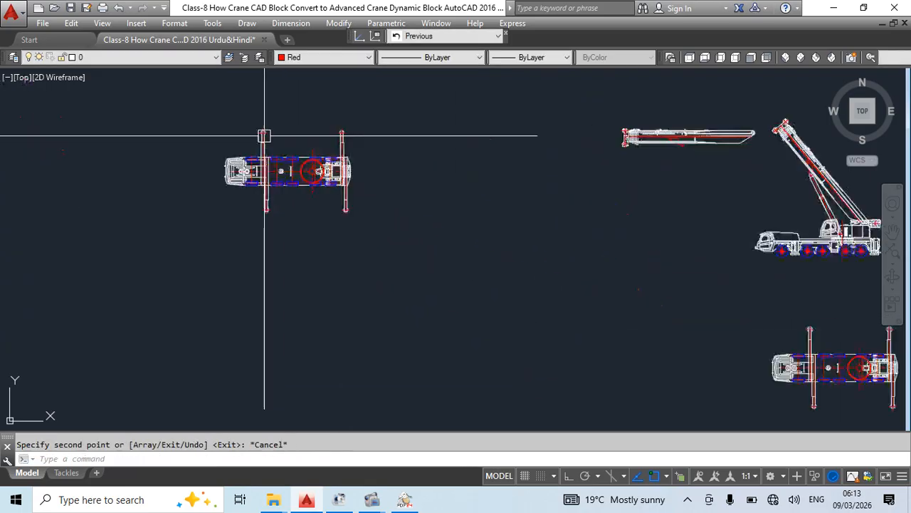
pyautogui.press('Escape')
pyautogui.moveTo(314, 182)
pyautogui.mouseDown(button='middle')
pyautogui.moveTo(377, 202)
pyautogui.moveTo(383, 265)
pyautogui.mouseUp(button='middle')
pyautogui.write('rec')
pyautogui.click(373, 151)
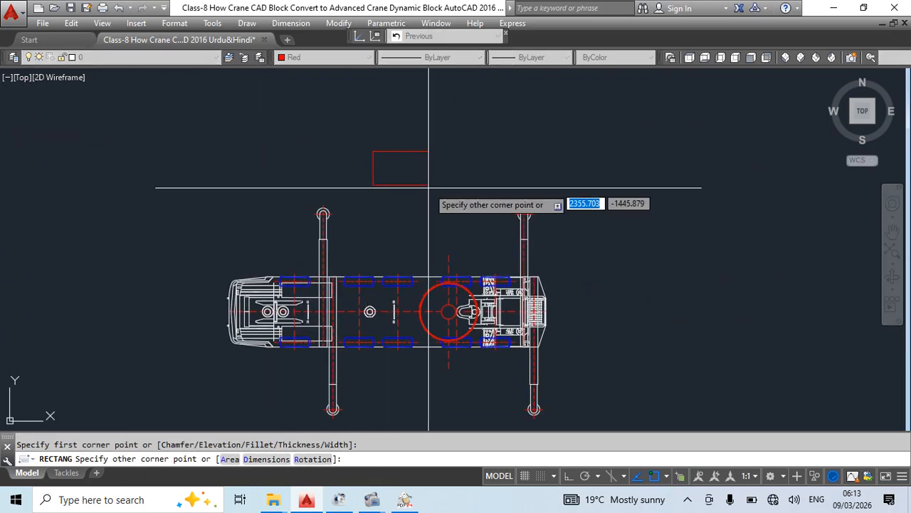
pyautogui.press('Escape')
pyautogui.press('Escape')
# - Clear the selection of the copied top view block and save the drawing
pyautogui.click(490, 313)
pyautogui.moveTo(490, 289); pyautogui.dragTo(521, 220, button='middle')
pyautogui.scroll(-4, 521, 219)
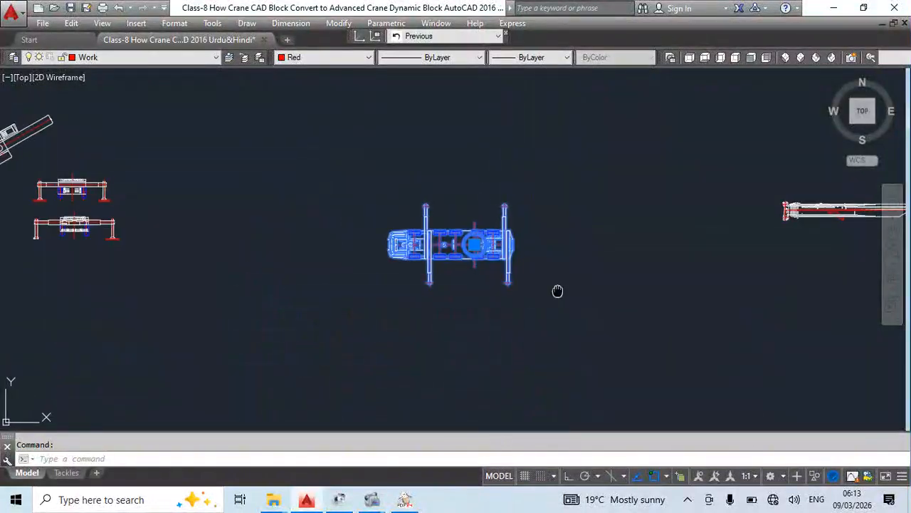
pyautogui.press('Escape')
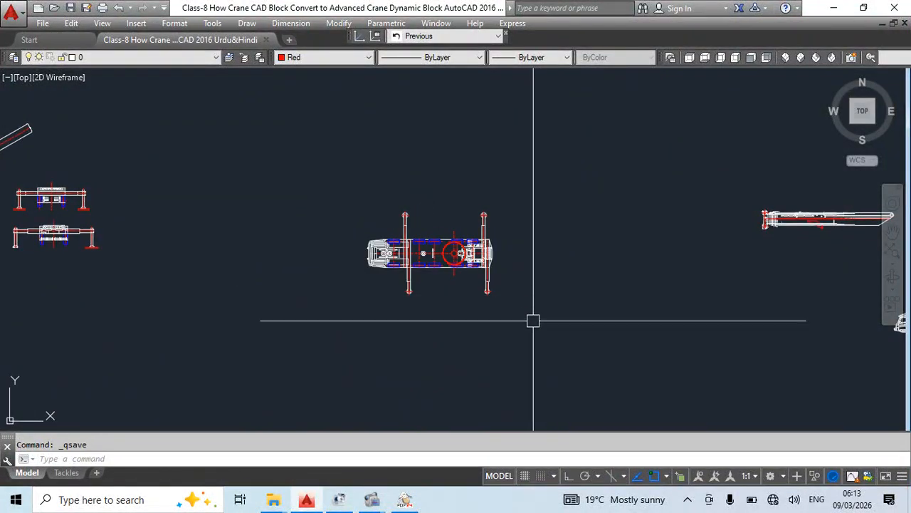
# - Open the copied SAC2500S Crane Top View block in the Block Editor
pyautogui.moveTo(505, 304); pyautogui.dragTo(529, 301, button='middle')
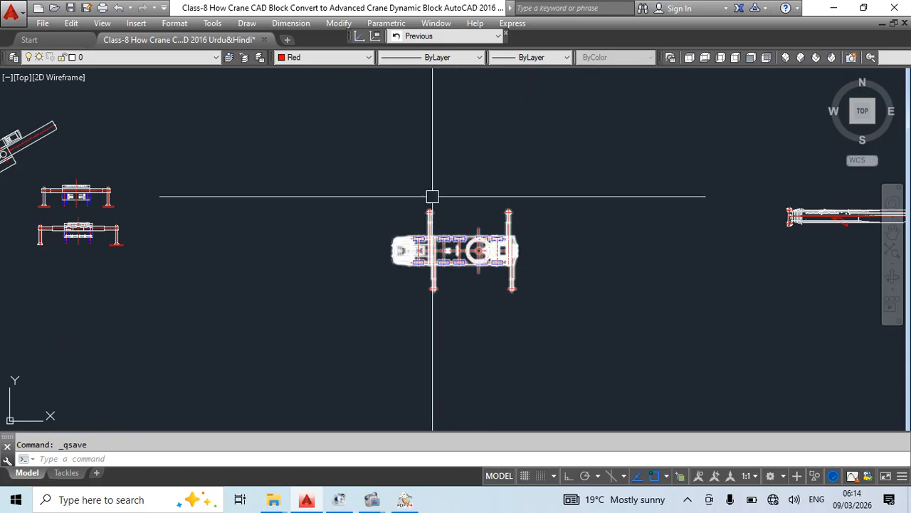
pyautogui.scroll(3, 428, 234)
pyautogui.scroll(-3, 384, 139)
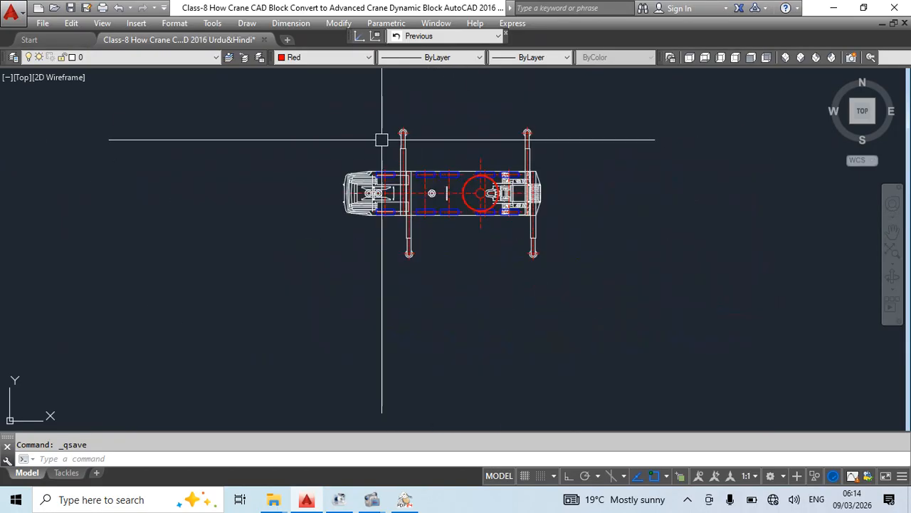
pyautogui.moveTo(428, 187); pyautogui.dragTo(436, 245, button='middle')
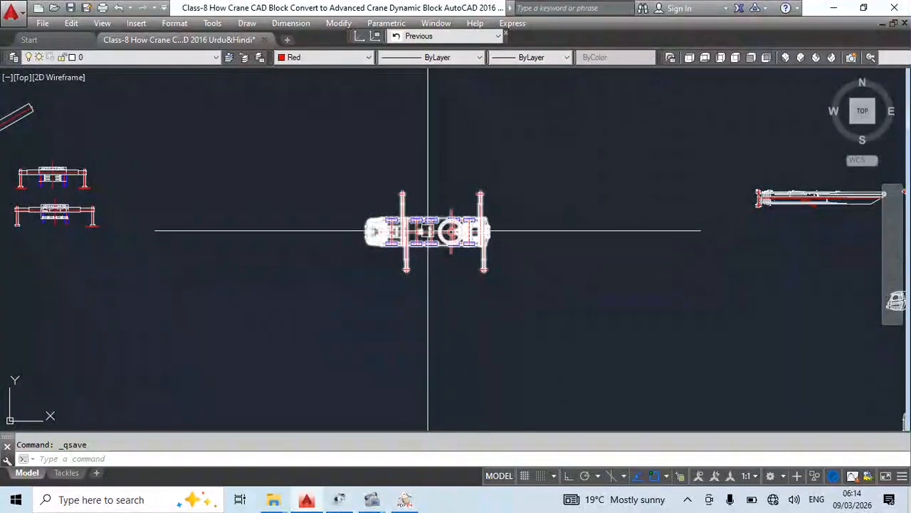
pyautogui.doubleClick(428, 222)
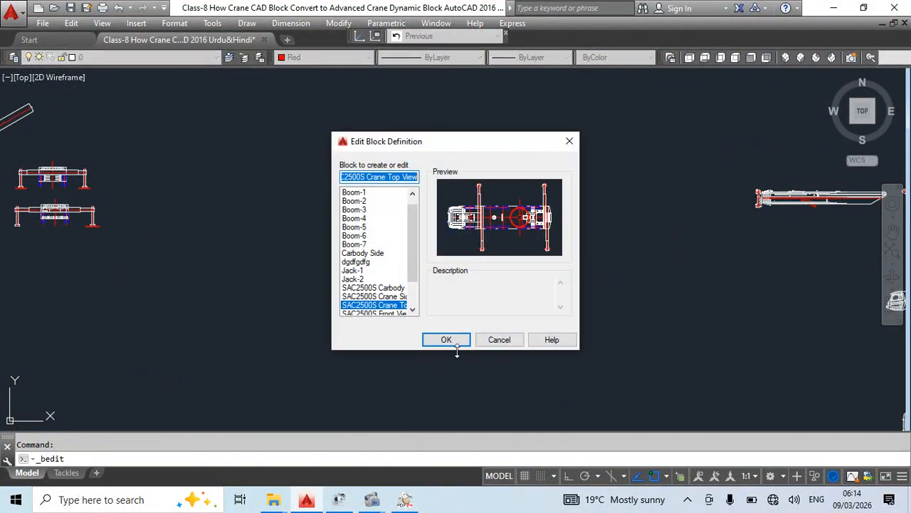
pyautogui.click(435, 340)
# - Draw a 1500 by 1500 rectangle in the empty area above the crane's front outrigger
pyautogui.scroll(3, 464, 209)
pyautogui.moveTo(463, 210); pyautogui.dragTo(462, 271, button='middle')
pyautogui.write('rec')
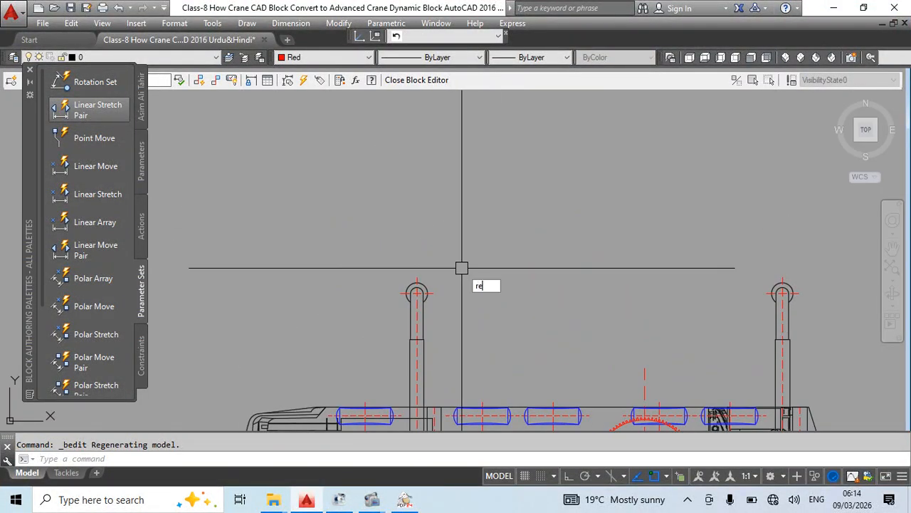
pyautogui.press('Return')
pyautogui.click(451, 169)
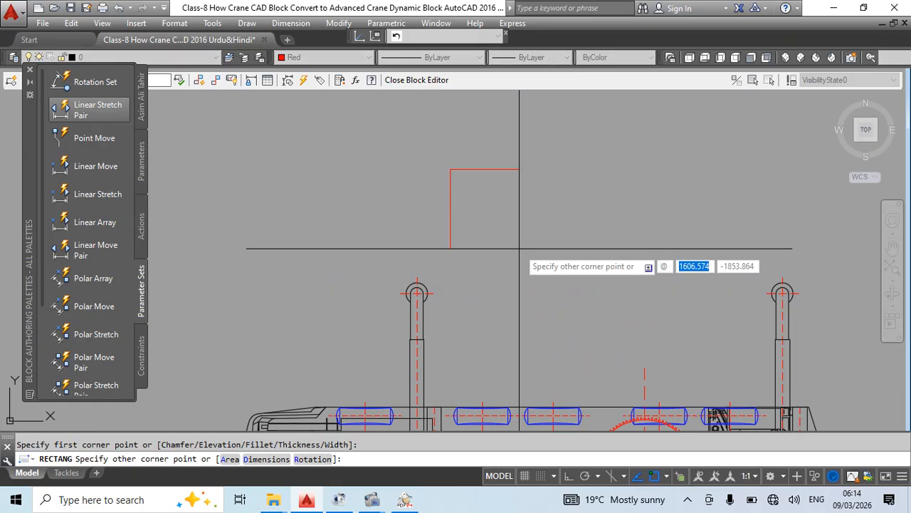
pyautogui.write('1')
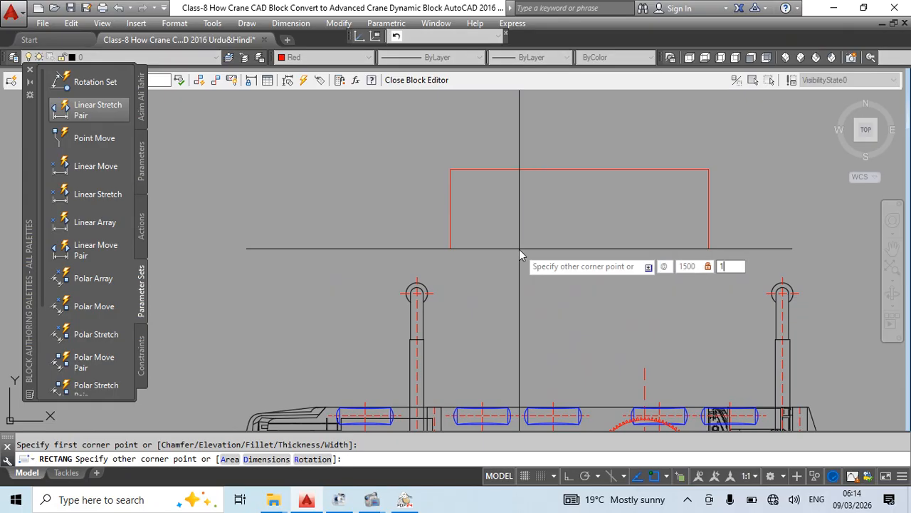
pyautogui.write('500')
pyautogui.press('Return')
# - Draw both corner-to-corner diagonals of the square with the Polyline command
pyautogui.moveTo(516, 284); pyautogui.dragTo(513, 314, button='middle')
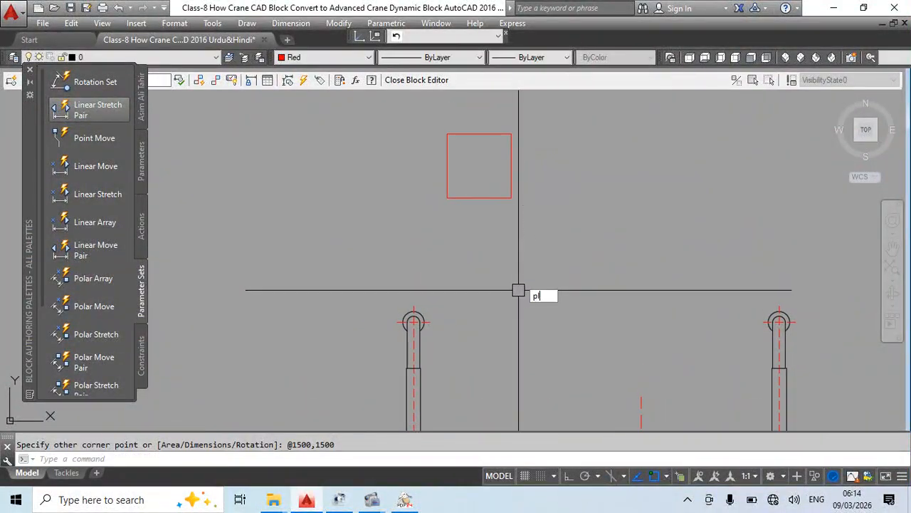
pyautogui.write('pl')
pyautogui.press('Return')
pyautogui.click(447, 198)
pyautogui.click(511, 134)
pyautogui.press('Escape')
pyautogui.press('Return')
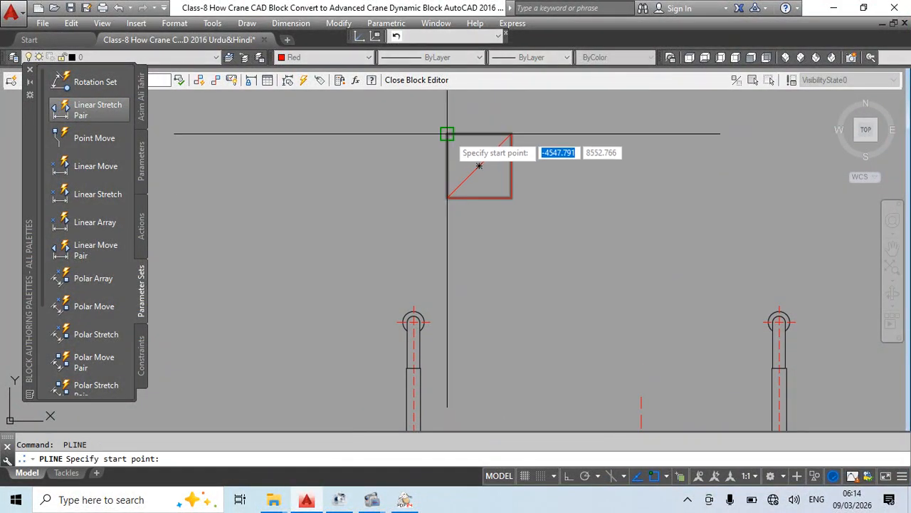
pyautogui.click(447, 134)
pyautogui.click(511, 198)
pyautogui.press('Escape')
# - Move the square and its diagonals by their centre onto the jack centre of the upper front outrigger
pyautogui.click(525, 126)
pyautogui.click(451, 241)
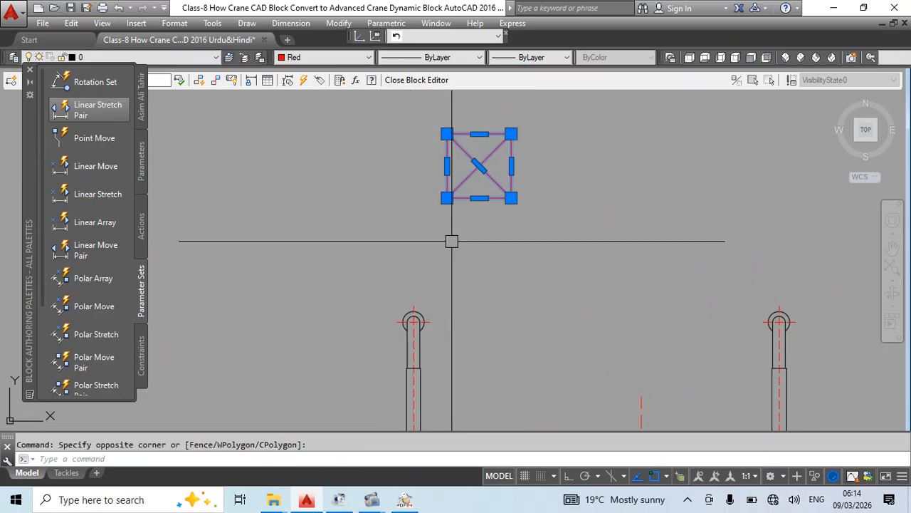
pyautogui.write('m')
pyautogui.press('Return')
pyautogui.click(478, 165)
pyautogui.scroll(5, 413, 320)
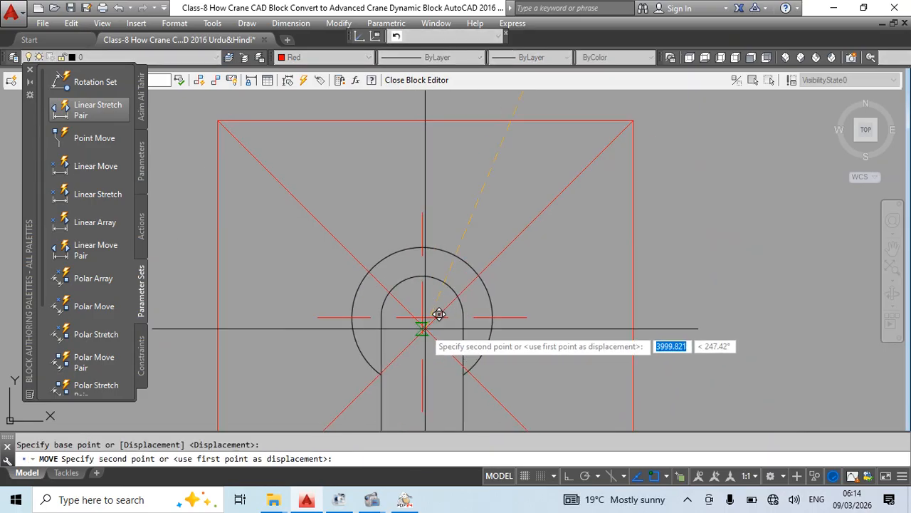
pyautogui.press('Escape')
pyautogui.scroll(-3, 472, 223)
pyautogui.click(565, 165)
pyautogui.click(383, 211)
pyautogui.moveTo(495, 262); pyautogui.dragTo(394, 240, button='middle')
pyautogui.write('co')
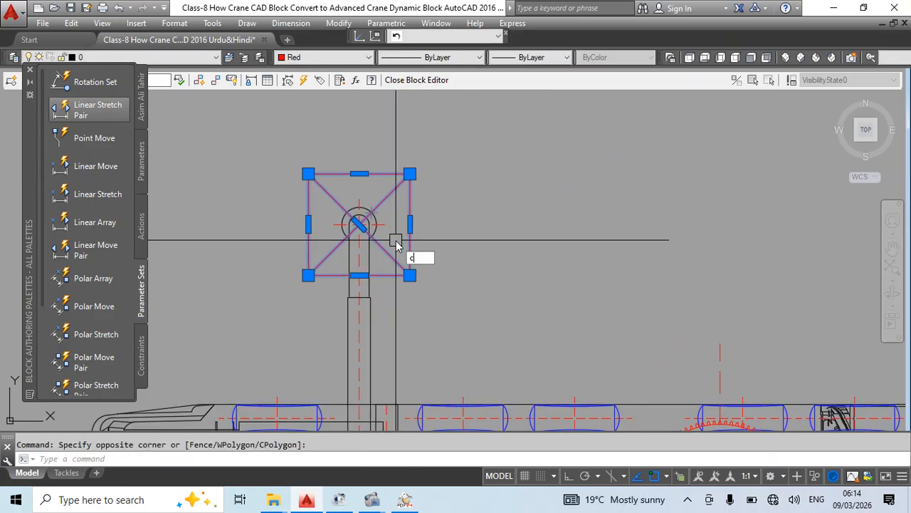
pyautogui.press('Return')
pyautogui.scroll(1, 354, 224)
pyautogui.scroll(1, 356, 224)
pyautogui.press('Escape')
# - Group the square and its two diagonals into a single outrigger pad
pyautogui.scroll(-3, 528, 257)
pyautogui.click(546, 188)
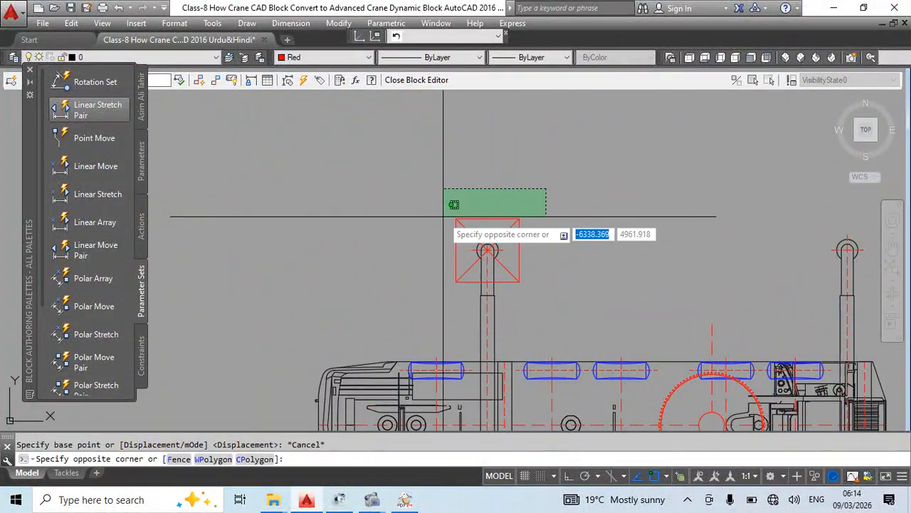
pyautogui.click(431, 244)
pyautogui.hotkey('ctrl', 'shift', 'g')
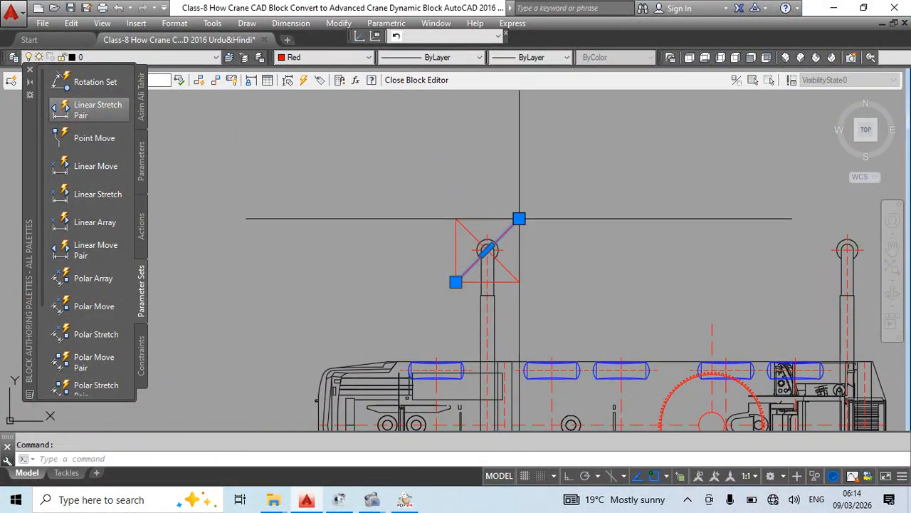
# - Copy the grouped pad from its centre onto the jack centre of the upper rear outrigger
pyautogui.click(517, 223)
pyautogui.moveTo(564, 287); pyautogui.dragTo(482, 267, button='middle')
pyautogui.write('c')
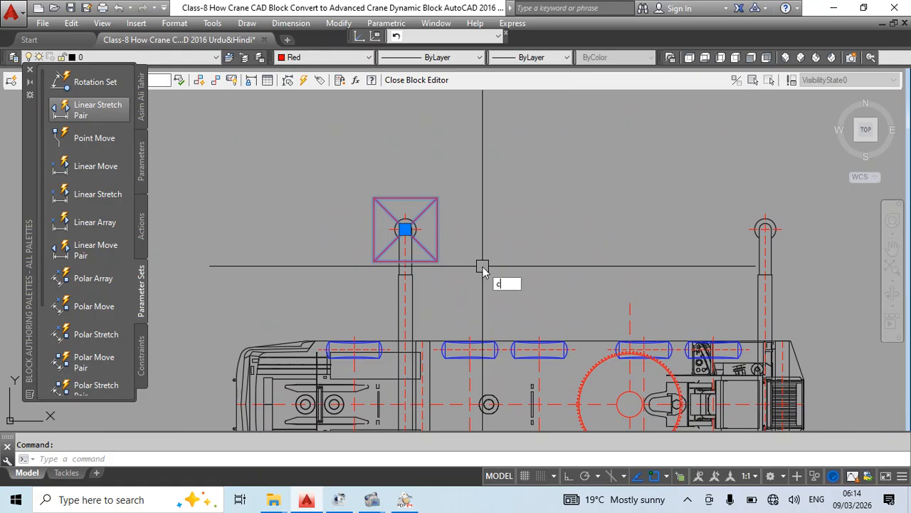
pyautogui.write('o')
pyautogui.press('Return')
pyautogui.scroll(3, 406, 242)
pyautogui.click(400, 192)
pyautogui.scroll(-3, 462, 233)
pyautogui.moveTo(787, 243); pyautogui.dragTo(618, 226, button='middle')
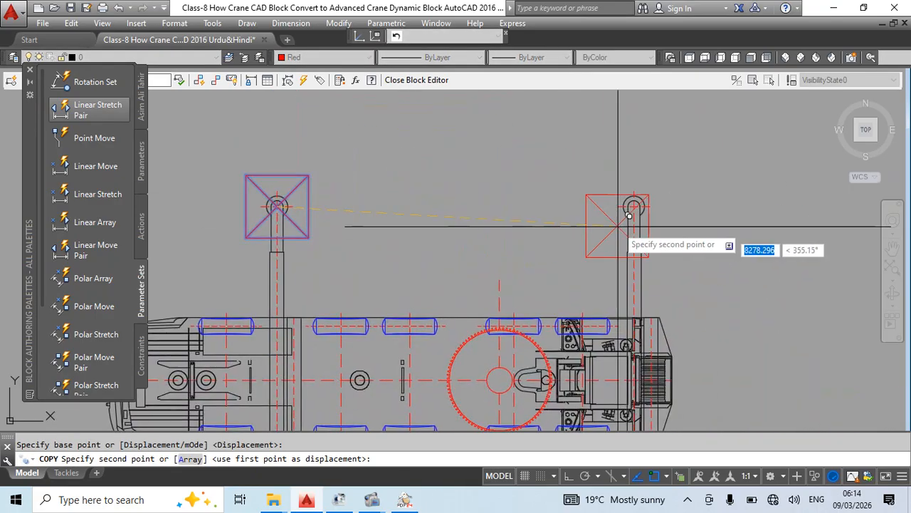
pyautogui.scroll(4, 629, 215)
pyautogui.click(637, 197)
pyautogui.scroll(-4, 600, 190)
# - Place two more copies of the pad on the jack centres of the lower rear and lower front outriggers
pyautogui.moveTo(600, 189); pyautogui.dragTo(549, 140, button='middle')
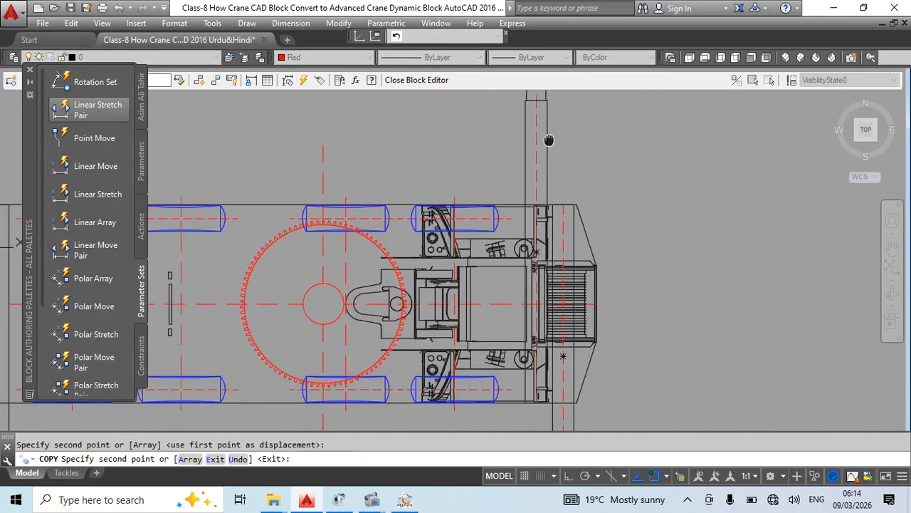
pyautogui.moveTo(550, 423); pyautogui.dragTo(574, 255, button='middle')
pyautogui.moveTo(586, 419); pyautogui.dragTo(583, 292, button='middle')
pyautogui.scroll(7, 583, 290)
pyautogui.click(587, 252)
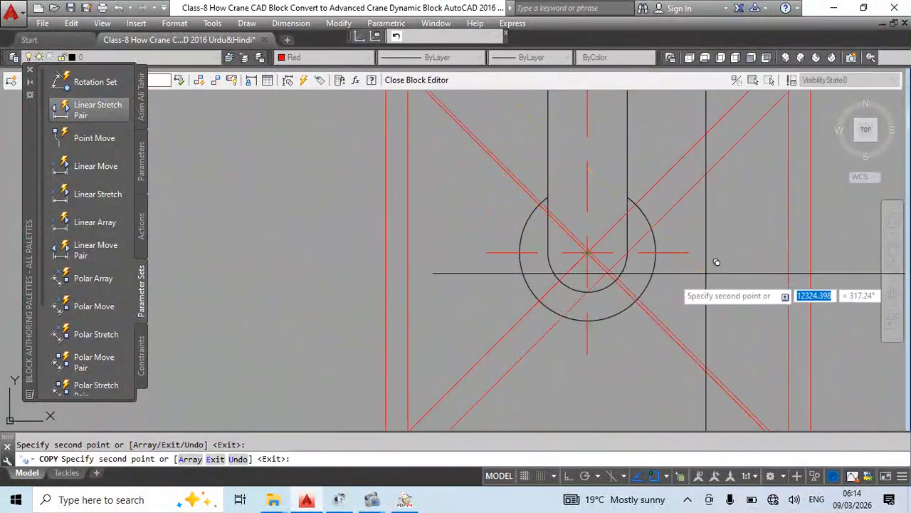
pyautogui.scroll(-5, 717, 262)
pyautogui.scroll(6, 488, 307)
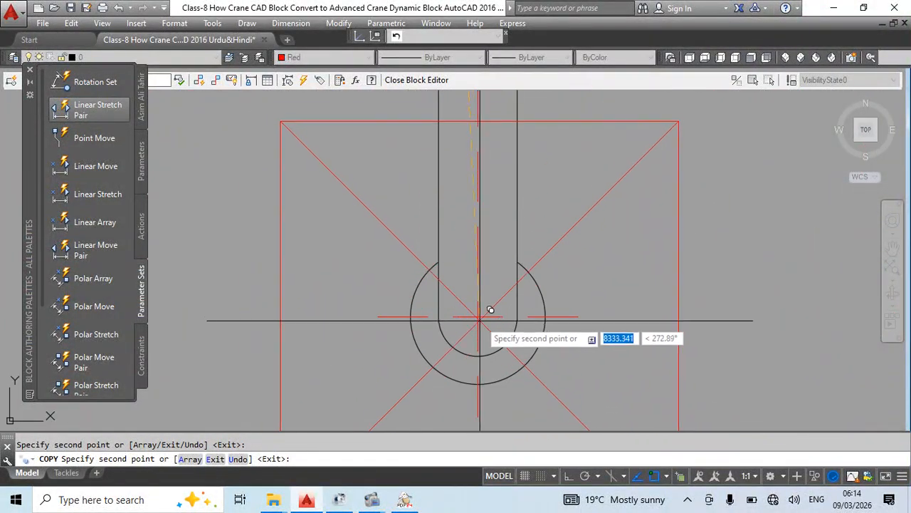
pyautogui.click(490, 312)
pyautogui.scroll(-5, 584, 319)
pyautogui.press('Escape')
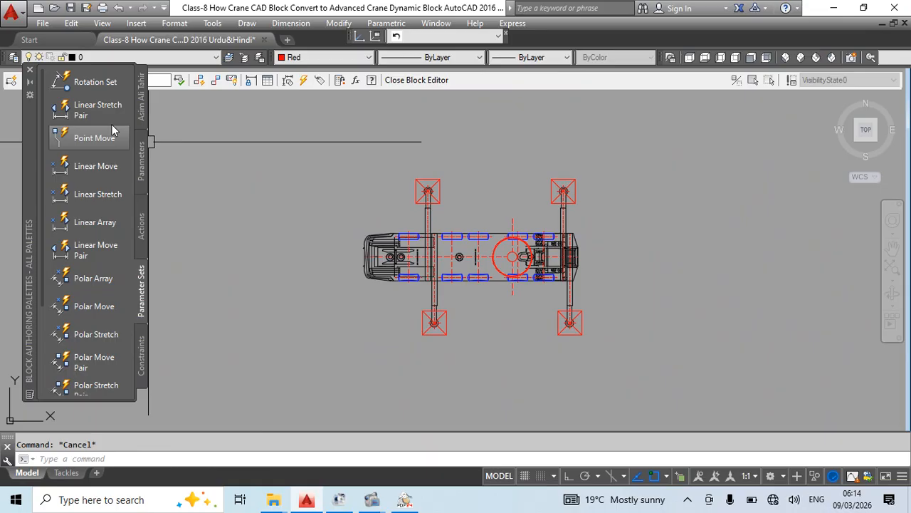
# - Add a Linear parameter from the centre of the upper front pad to the midpoint of the pad's cab-side edge
pyautogui.scroll(4, 431, 187)
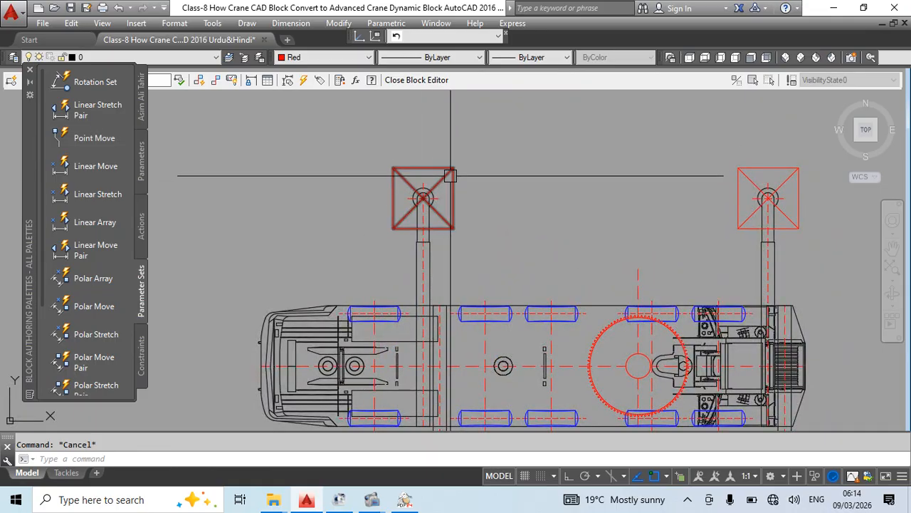
pyautogui.click(142, 161)
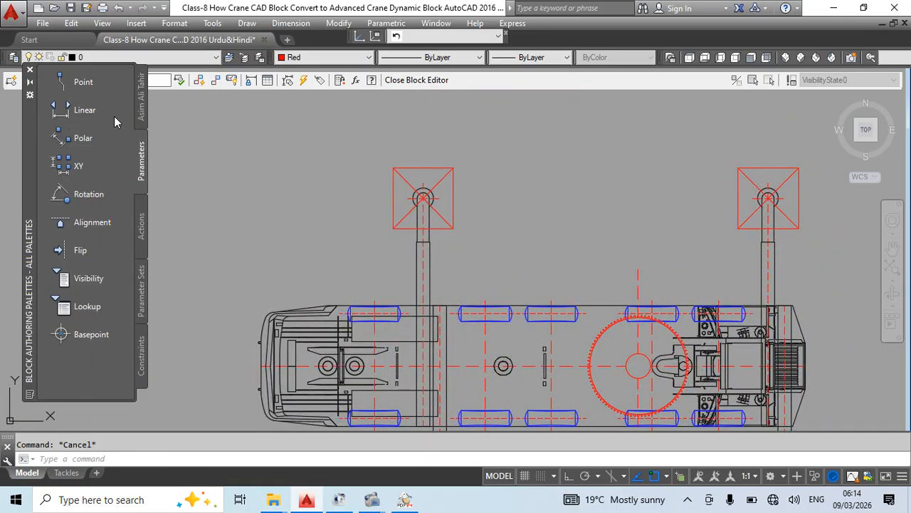
pyautogui.click(84, 112)
pyautogui.scroll(4, 489, 213)
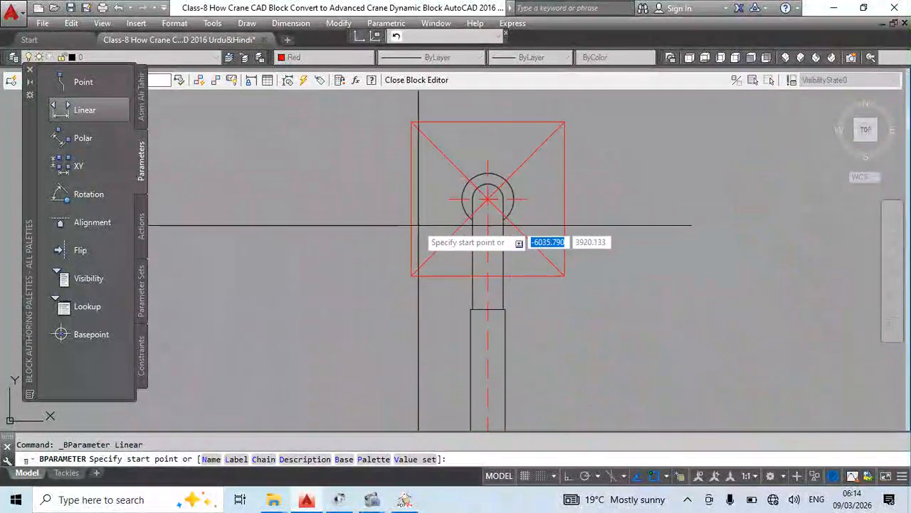
pyautogui.click(489, 200)
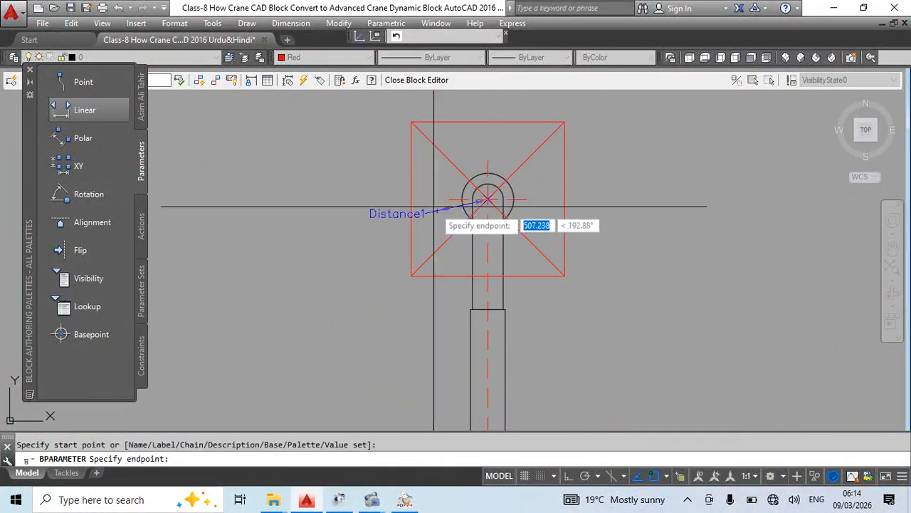
pyautogui.click(413, 200)
pyautogui.scroll(-2, 455, 248)
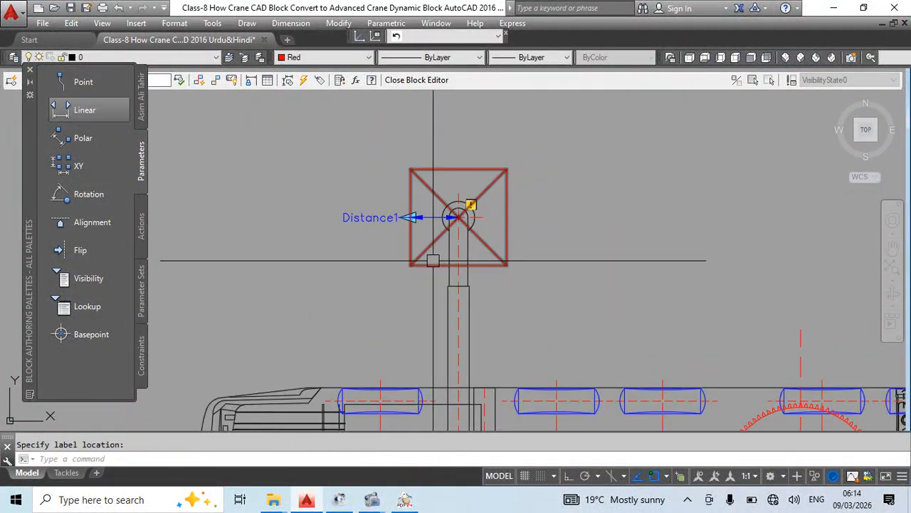
# - Attach a Scale action to the Distance1 parameter with the upper front pad as its selection set
pyautogui.click(140, 235)
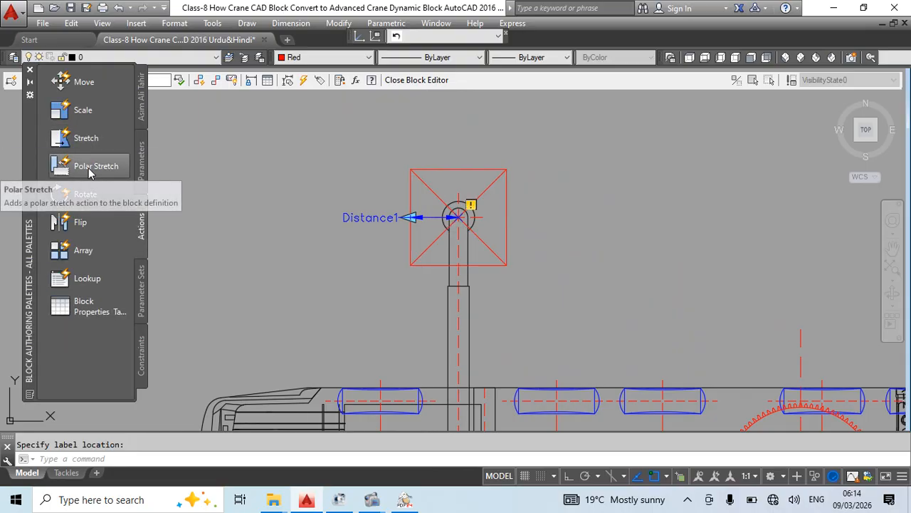
pyautogui.click(83, 110)
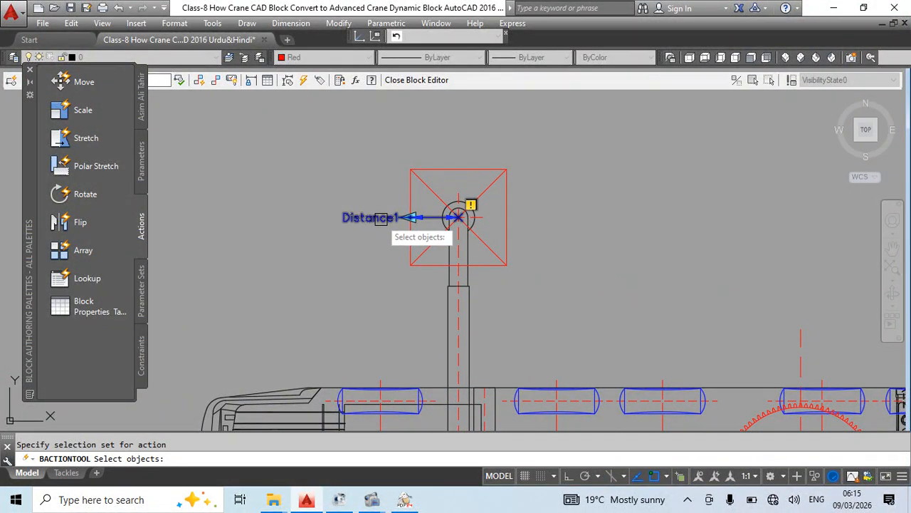
pyautogui.press('Return')
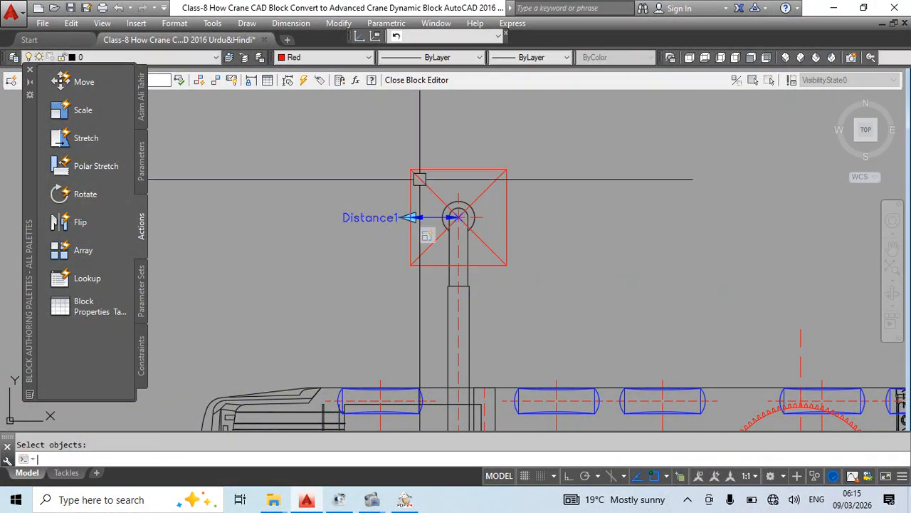
# - Close the Block Editor and save the changes to the crane top view block
pyautogui.scroll(-2, 362, 262)
pyautogui.write('bc')
pyautogui.press('Return')
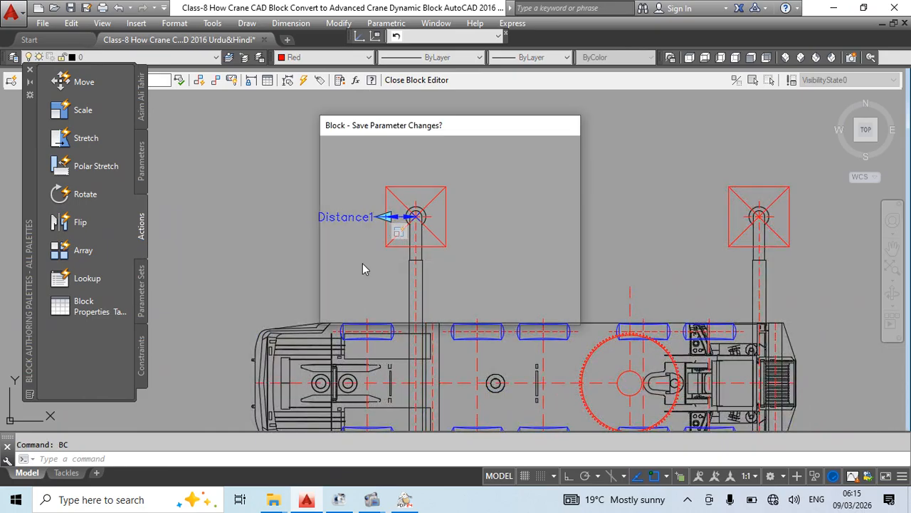
pyautogui.press('Return')
pyautogui.press('Return')
# - Resize the upper front pad with its distance grip to test the scaling, and clear the selection
pyautogui.scroll(3, 382, 188)
pyautogui.click(436, 195)
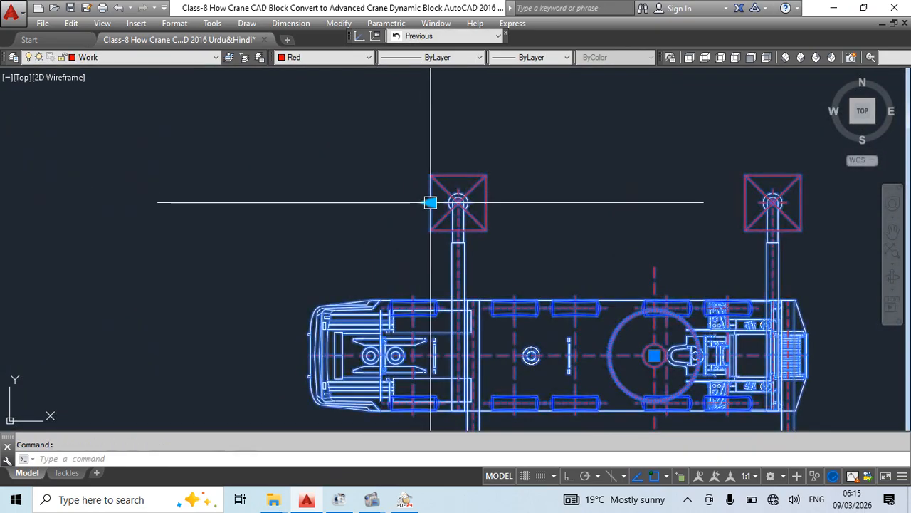
pyautogui.click(428, 203)
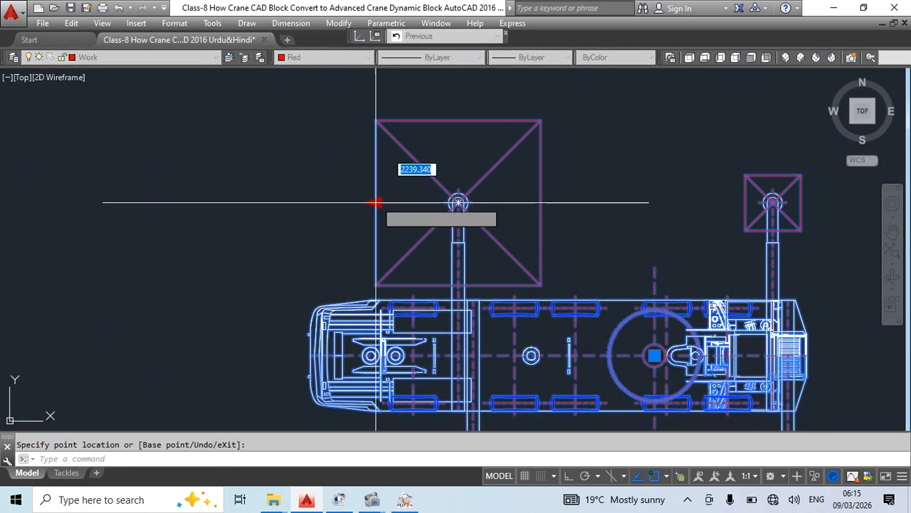
pyautogui.click(376, 203)
pyautogui.press('Escape')
pyautogui.press('Escape')
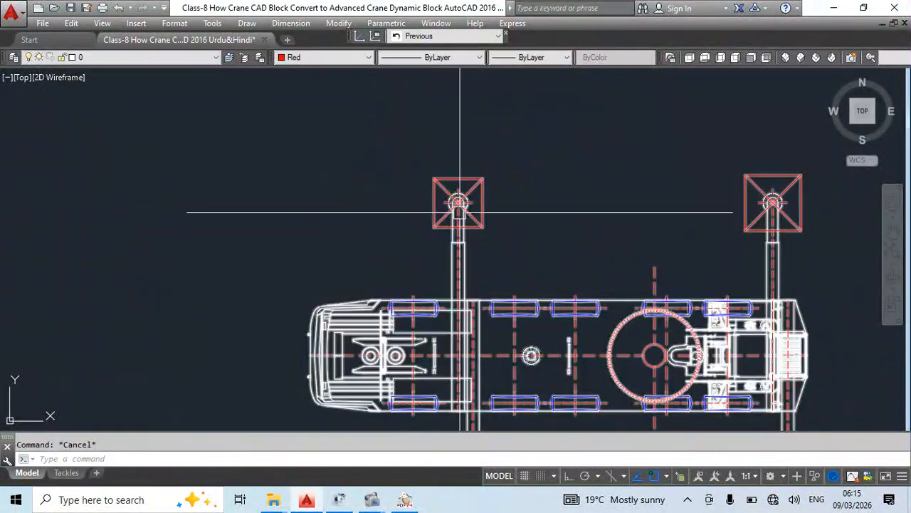
# - Reopen the crane top view block in the Block Editor
pyautogui.doubleClick(437, 207)
pyautogui.press('Return')
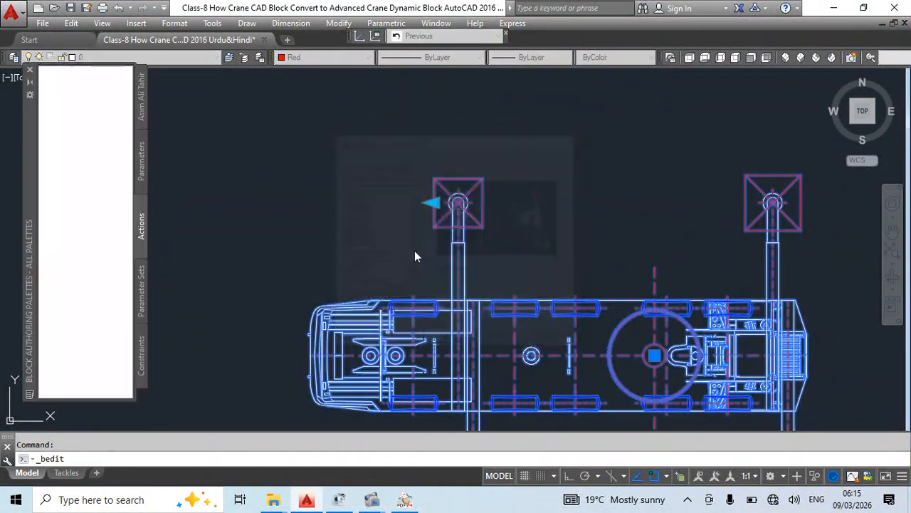
pyautogui.scroll(4, 347, 153)
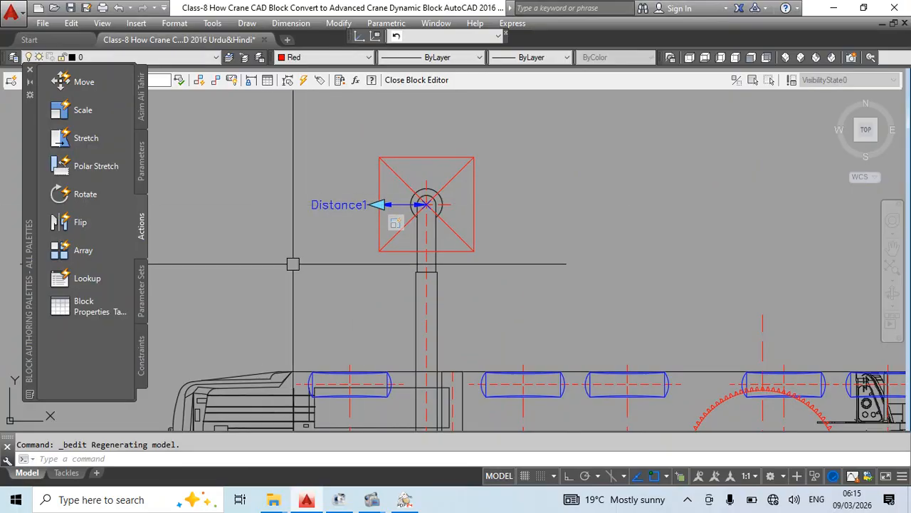
# - Set the Distance1 parameter's distance type to List and open its distance value list, closing it without adding values
pyautogui.rightClick(330, 205)
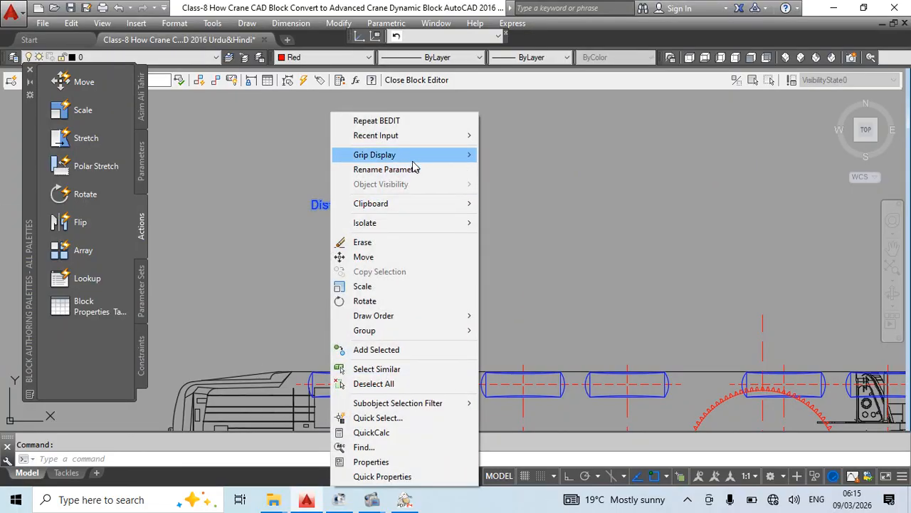
pyautogui.moveTo(417, 154)
pyautogui.click(289, 230)
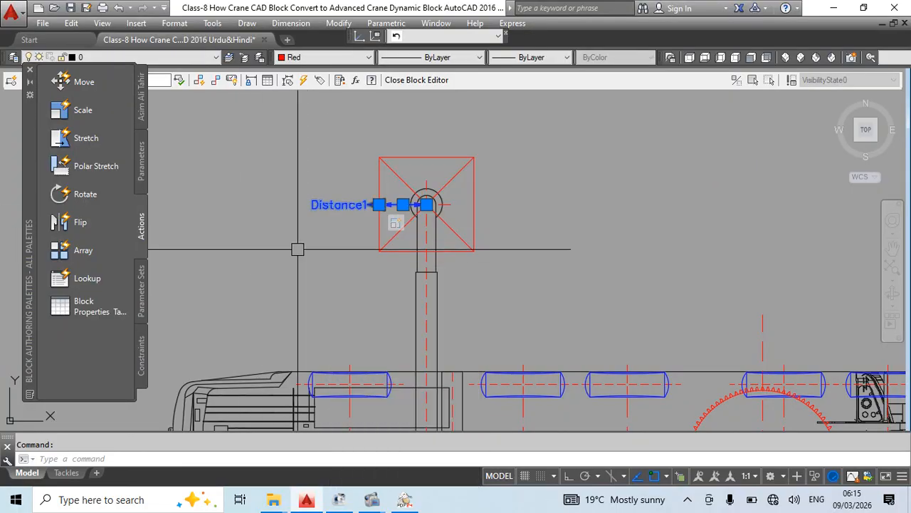
pyautogui.hotkey('ctrl', '1')
pyautogui.click(159, 430)
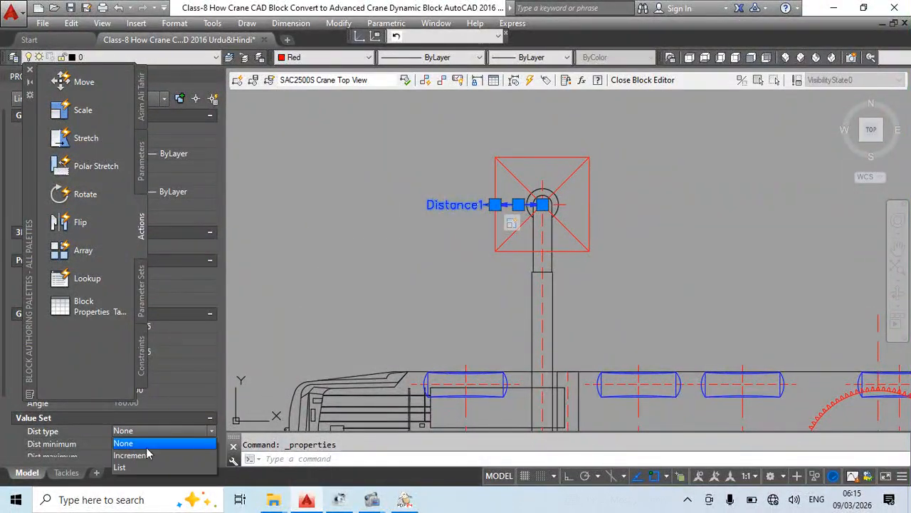
pyautogui.click(143, 467)
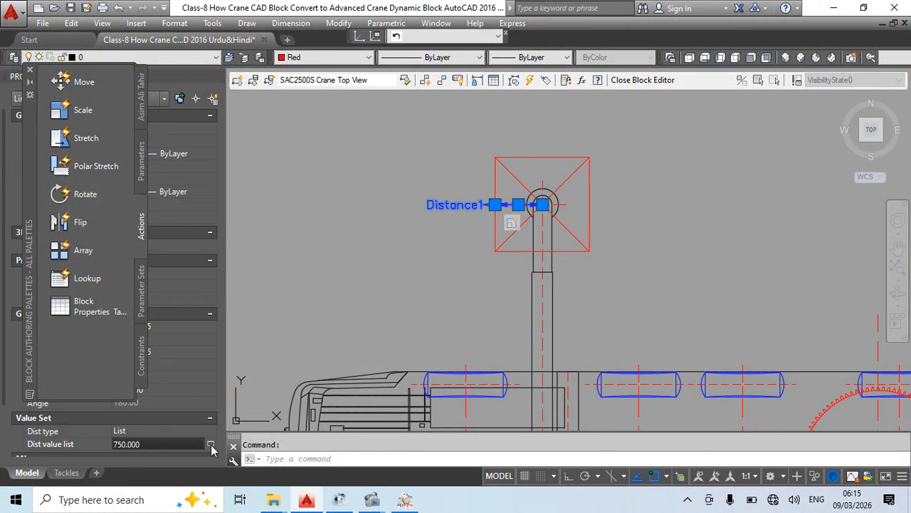
pyautogui.click(211, 445)
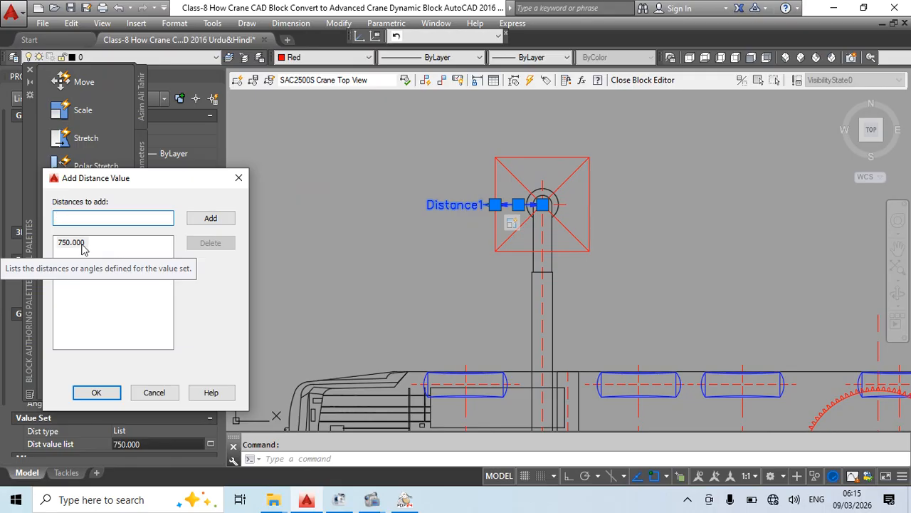
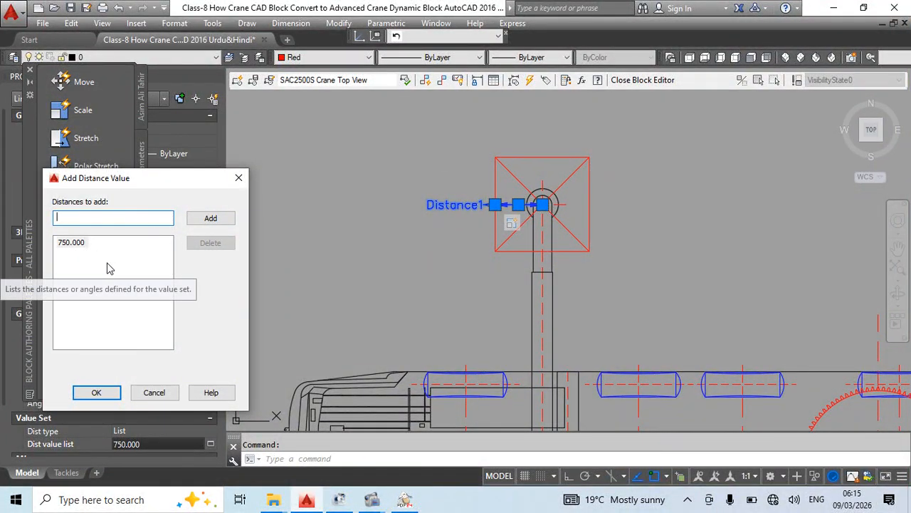
pyautogui.click(238, 179)
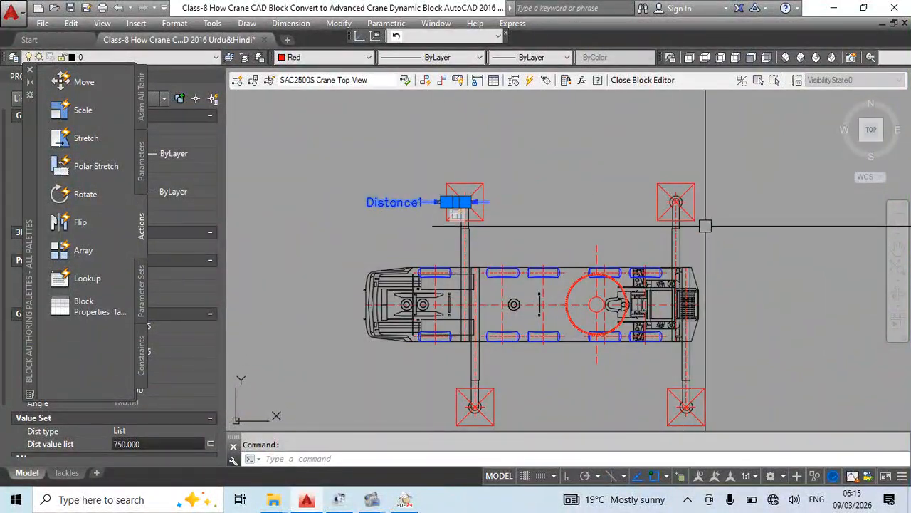
# - Attach a Scale action to the Distance1 parameter with the upper rear pad as its selection set
pyautogui.scroll(4, 445, 199)
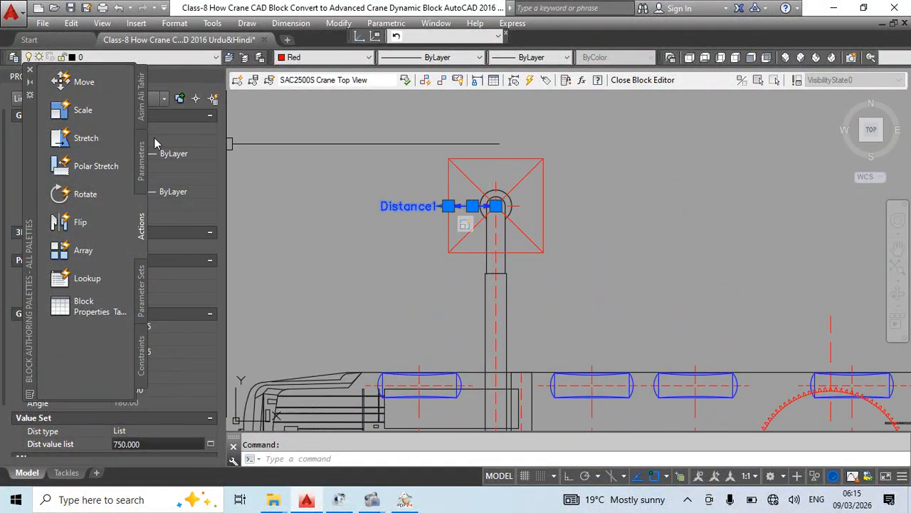
pyautogui.click(83, 110)
pyautogui.scroll(-3, 406, 242)
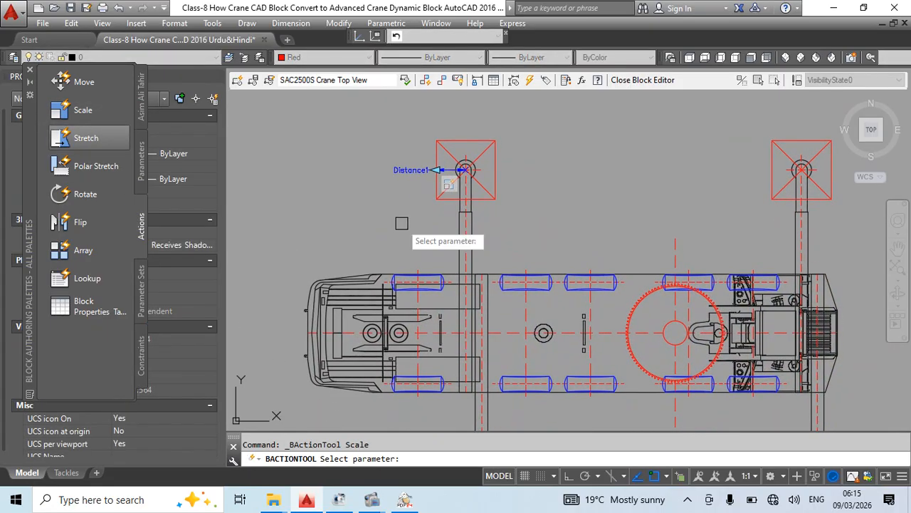
pyautogui.click(408, 171)
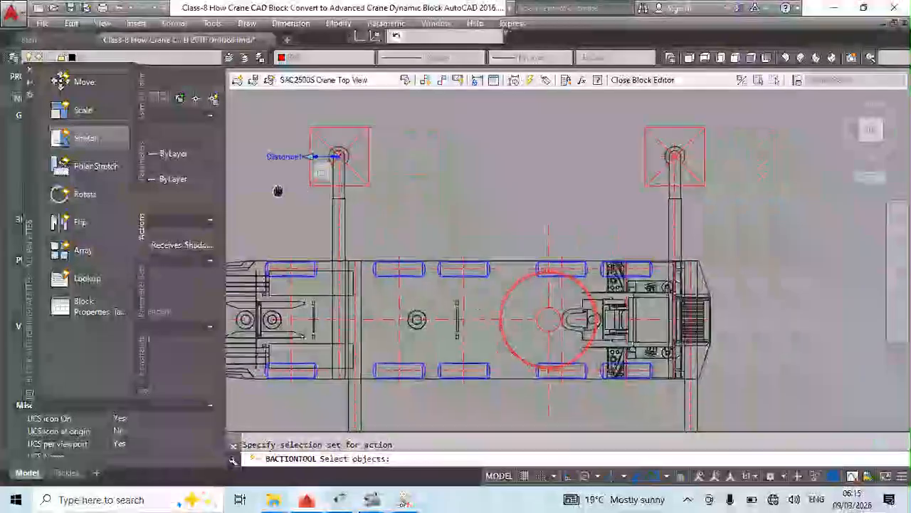
pyautogui.scroll(5, 599, 143)
pyautogui.click(623, 196)
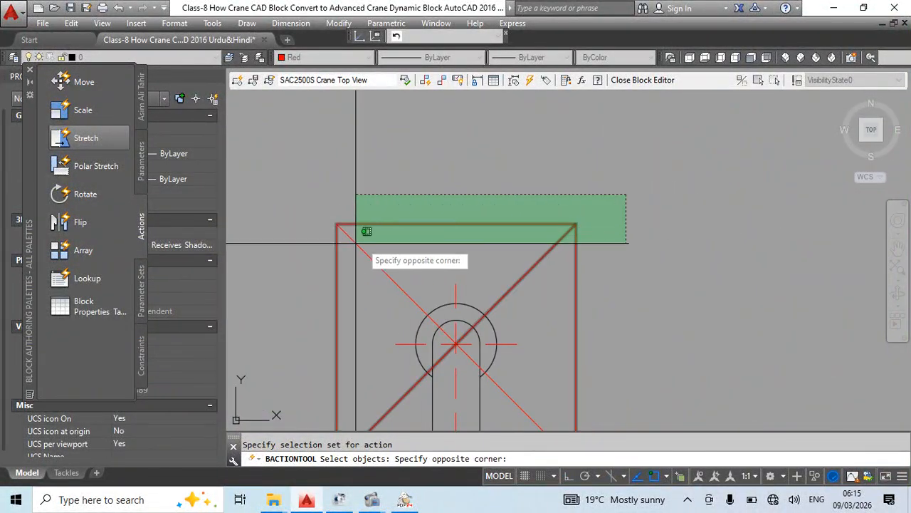
pyautogui.click(329, 245)
pyautogui.press('Return')
pyautogui.scroll(-4, 332, 244)
pyautogui.moveTo(318, 321); pyautogui.dragTo(562, 222, button='middle')
pyautogui.click(87, 138)
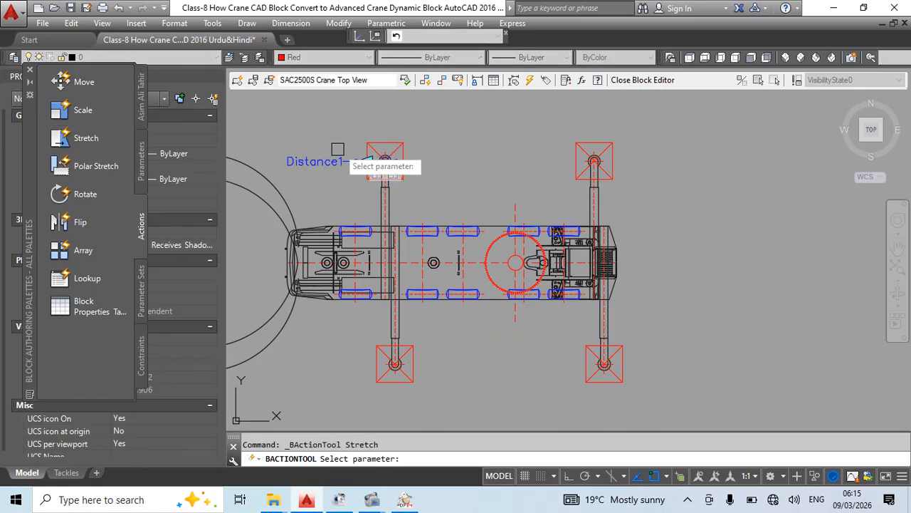
pyautogui.click(327, 162)
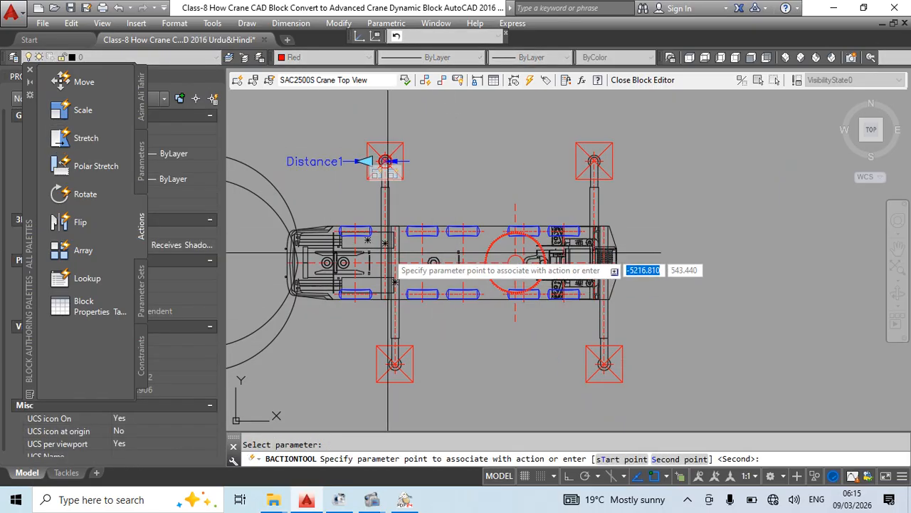
pyautogui.press('Escape')
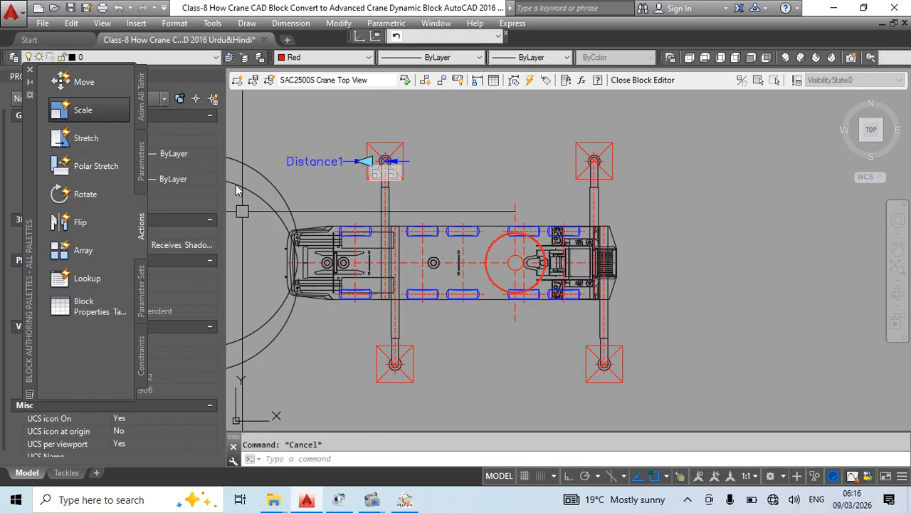
# - Attach a Scale action to the Distance1 parameter with the lower front pad as its selection set
pyautogui.click(82, 111)
pyautogui.click(320, 162)
pyautogui.click(428, 335)
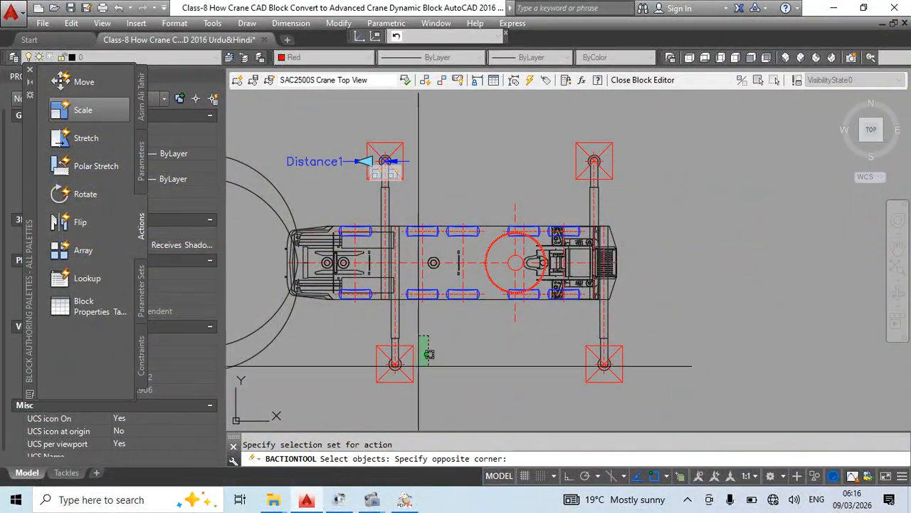
pyautogui.click(411, 397)
pyautogui.press('Return')
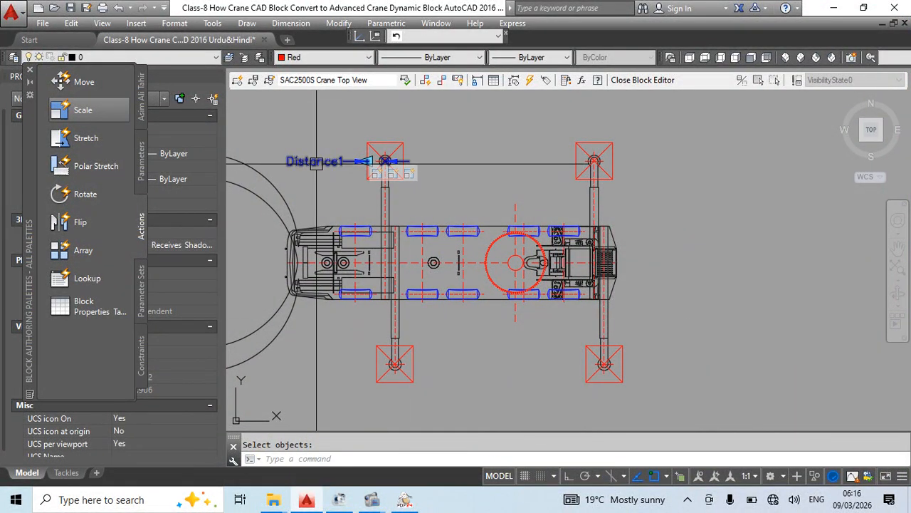
# - Attach a Scale action to the Distance1 parameter with the lower rear pad as its selection set
pyautogui.click(86, 112)
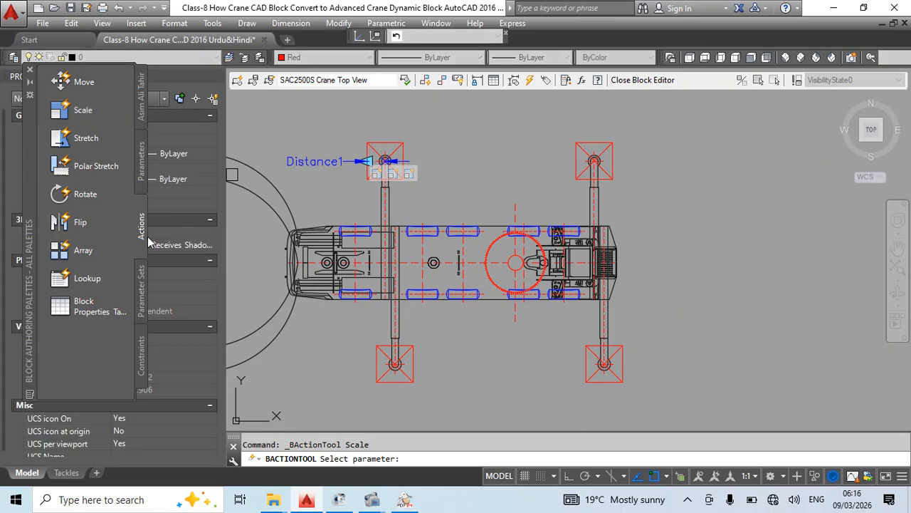
pyautogui.click(323, 169)
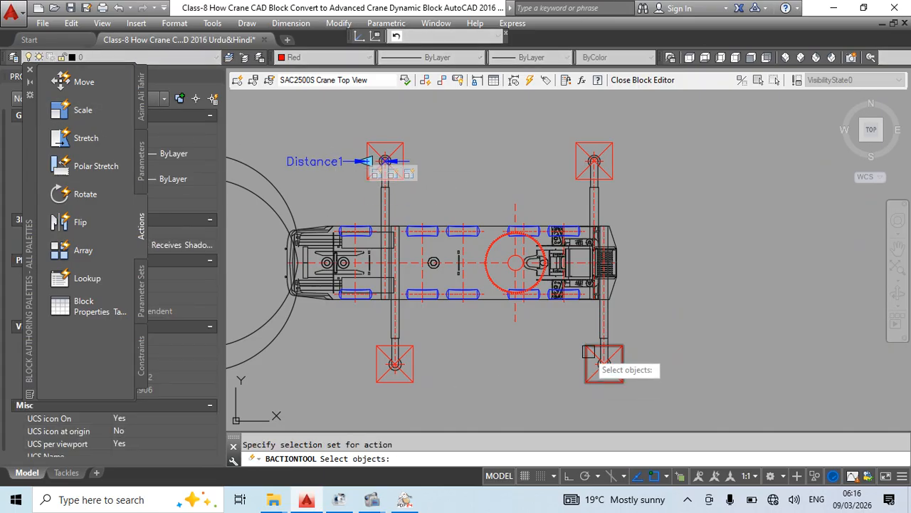
pyautogui.scroll(2, 588, 352)
pyautogui.click(524, 233)
pyautogui.click(489, 340)
pyautogui.press('Return')
# - Close the Block Editor for the crane top view block
pyautogui.scroll(-2, 625, 291)
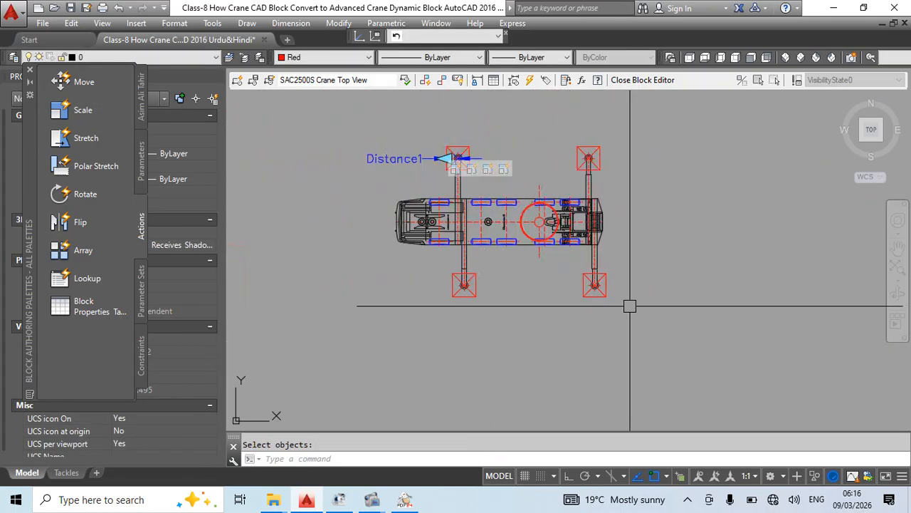
pyautogui.write('bc')
pyautogui.press('Return')
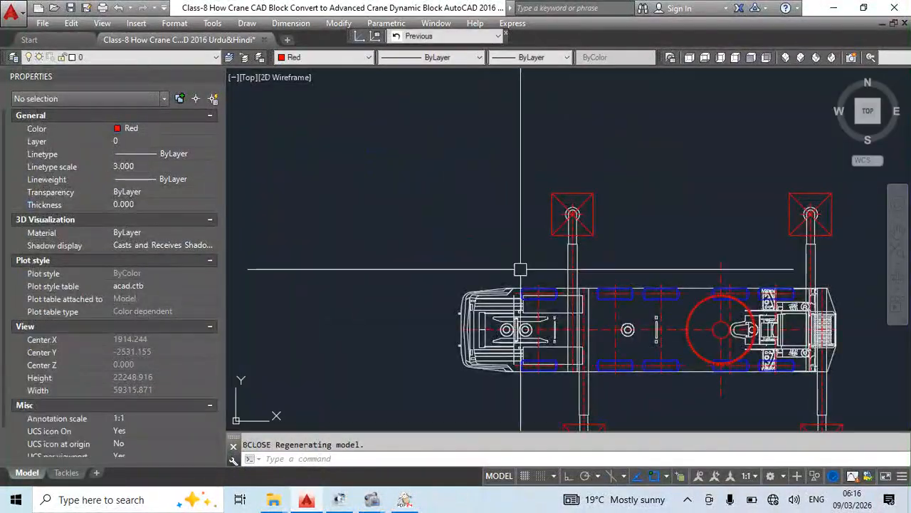
# - Try to resize the outrigger pads of the top view block with the Distance1 grip, and clear the selection
pyautogui.click(498, 184)
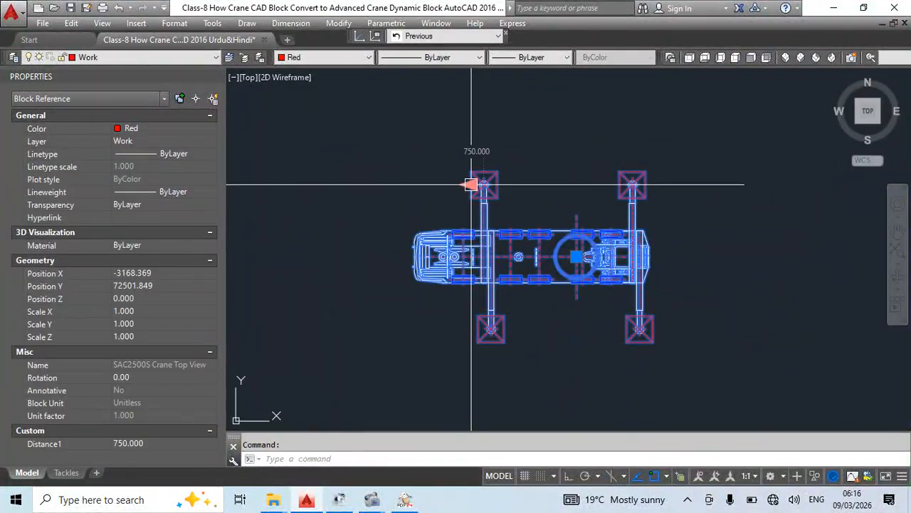
pyautogui.click(472, 184)
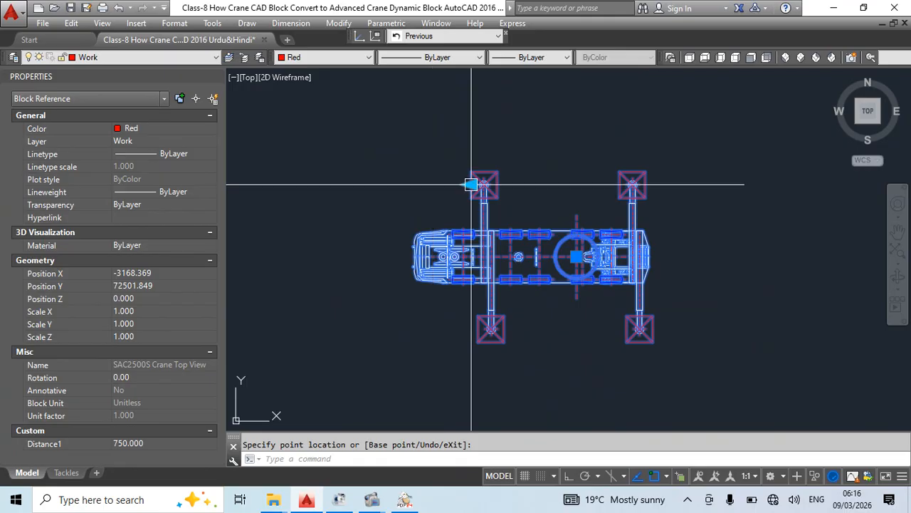
pyautogui.scroll(8, 429, 161)
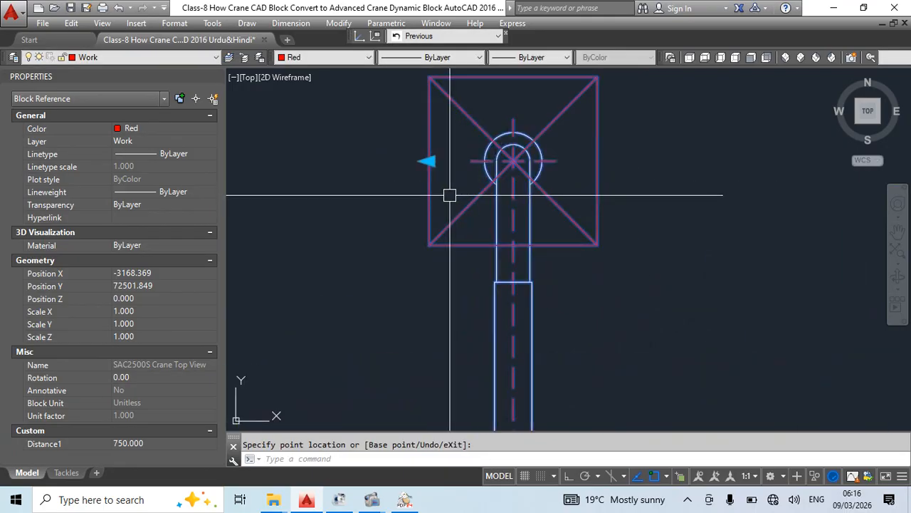
pyautogui.click(429, 161)
pyautogui.scroll(-9, 429, 162)
pyautogui.press('Escape')
# - Reopen the SAC2500S Crane Top View block in the Block Editor
pyautogui.click(469, 177)
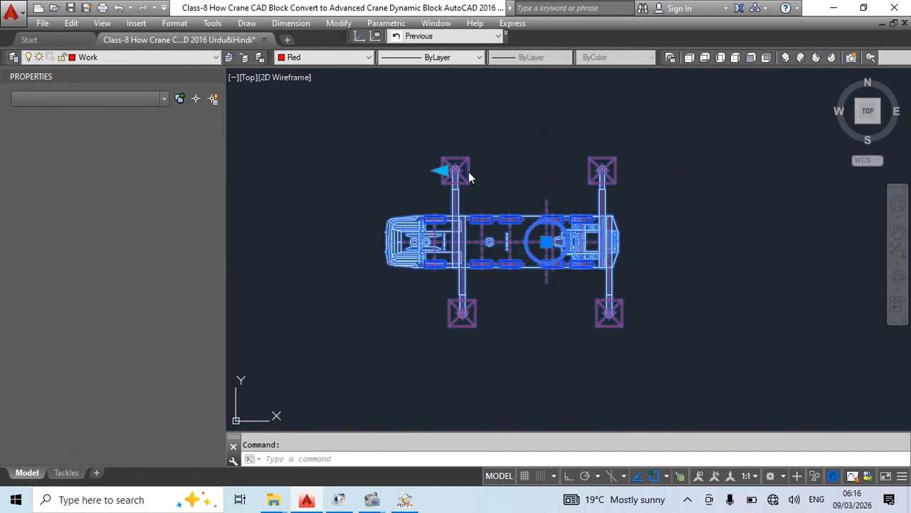
pyautogui.doubleClick(469, 177)
pyautogui.press('Return')
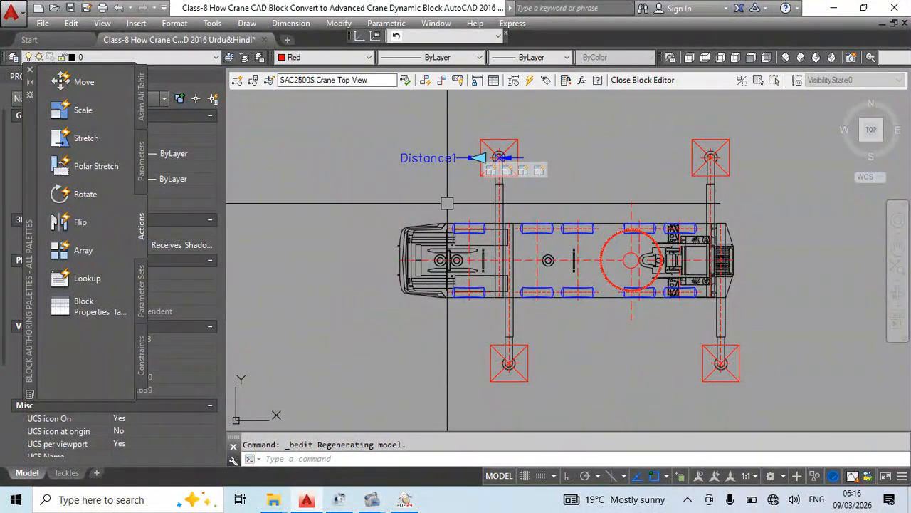
# - Set the Distance1 parameter's distance type to None and close the Block Editor
pyautogui.scroll(-4, 185, 370)
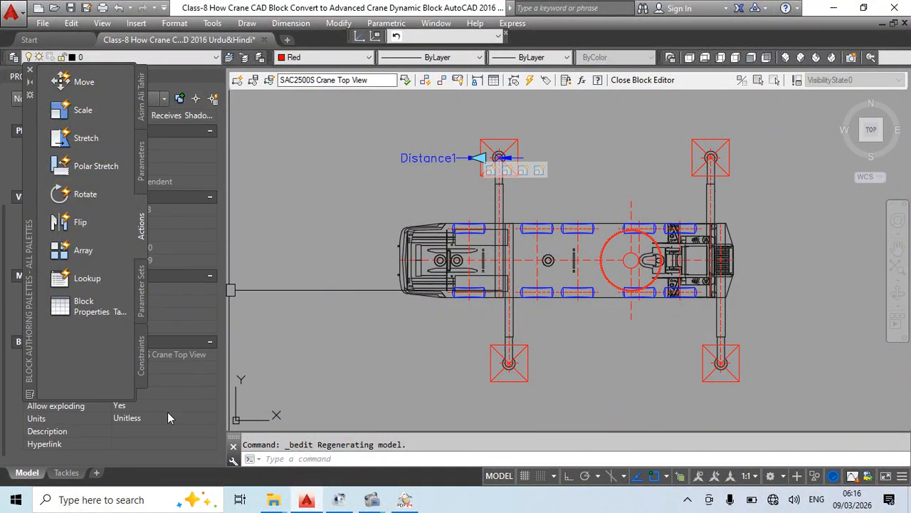
pyautogui.click(443, 155)
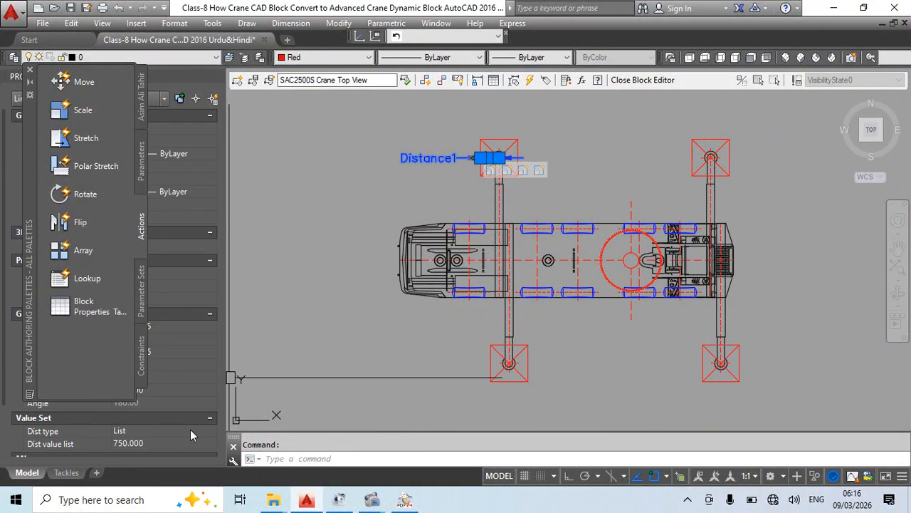
pyautogui.click(191, 431)
pyautogui.click(128, 439)
pyautogui.press('Escape')
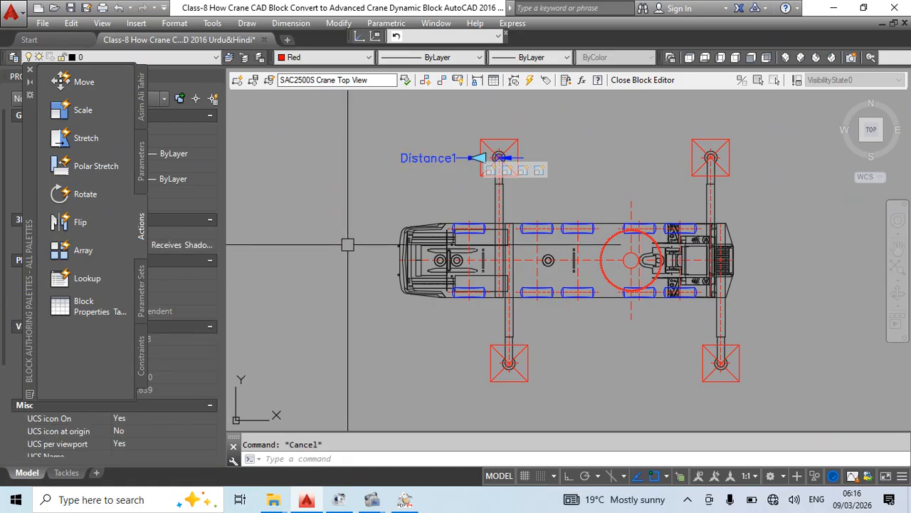
pyautogui.write('bc')
pyautogui.press('Return')
# - Resize the pads of the top view block several times with the Distance1 grip, up to about 4737, to test their scaling
pyautogui.click(444, 170)
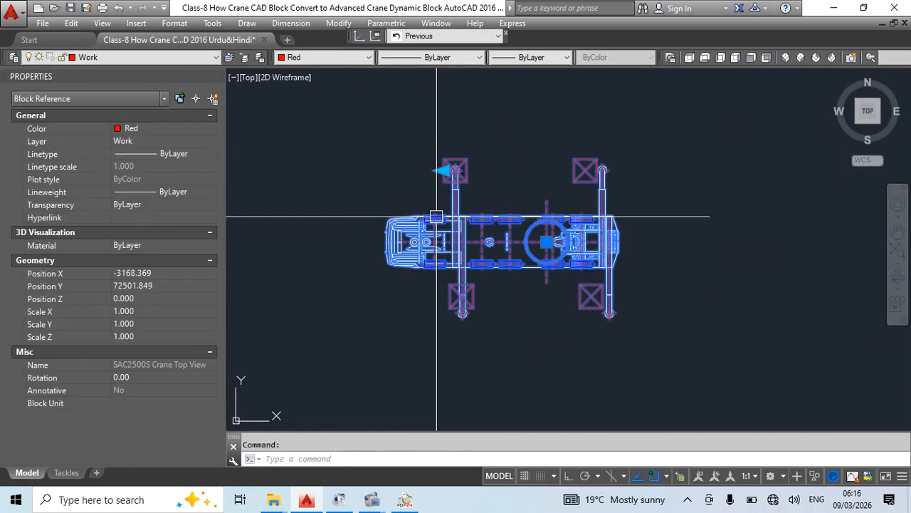
pyautogui.click(444, 170)
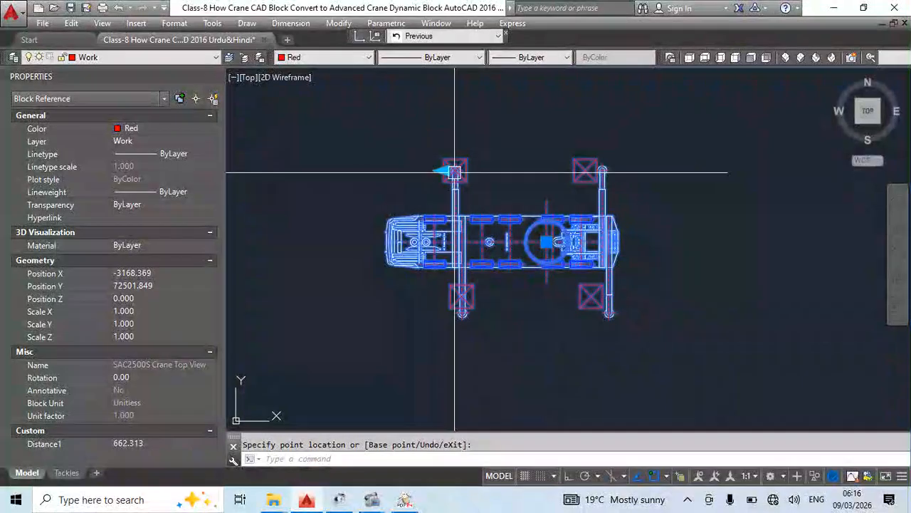
pyautogui.scroll(8, 445, 170)
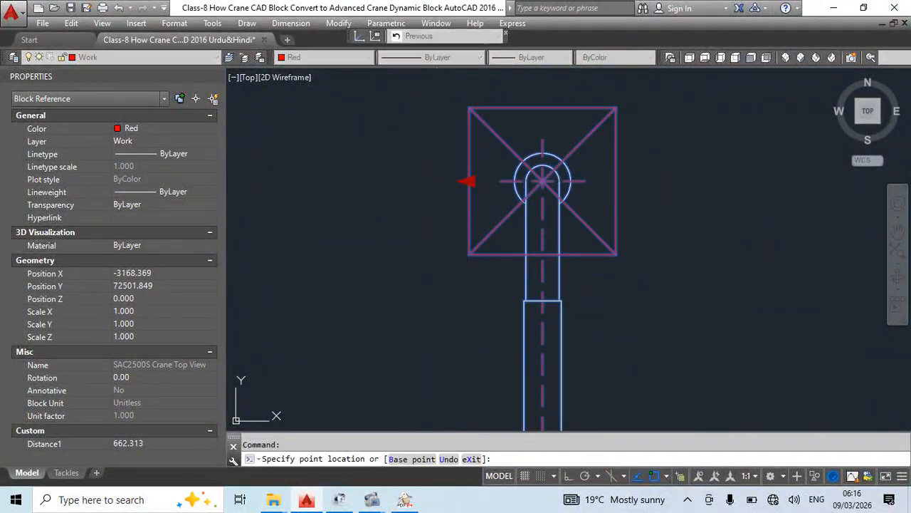
pyautogui.scroll(-10, 413, 195)
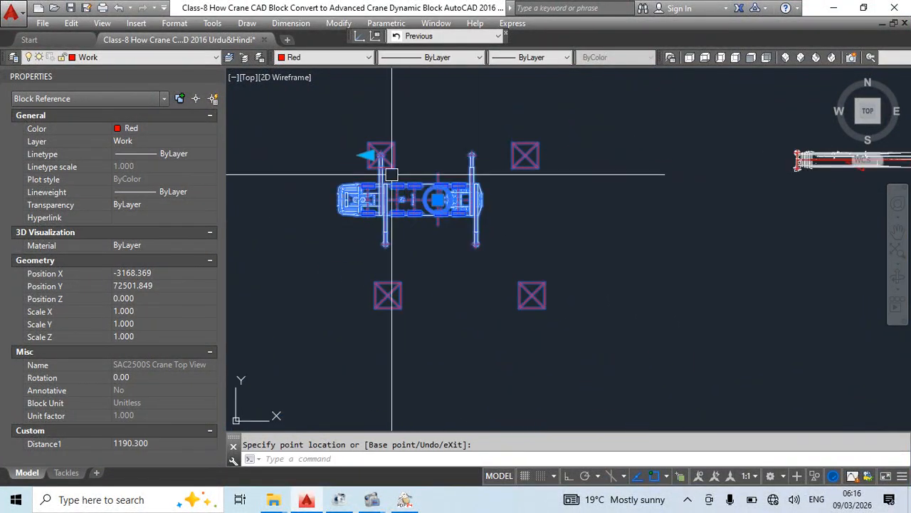
pyautogui.click(367, 154)
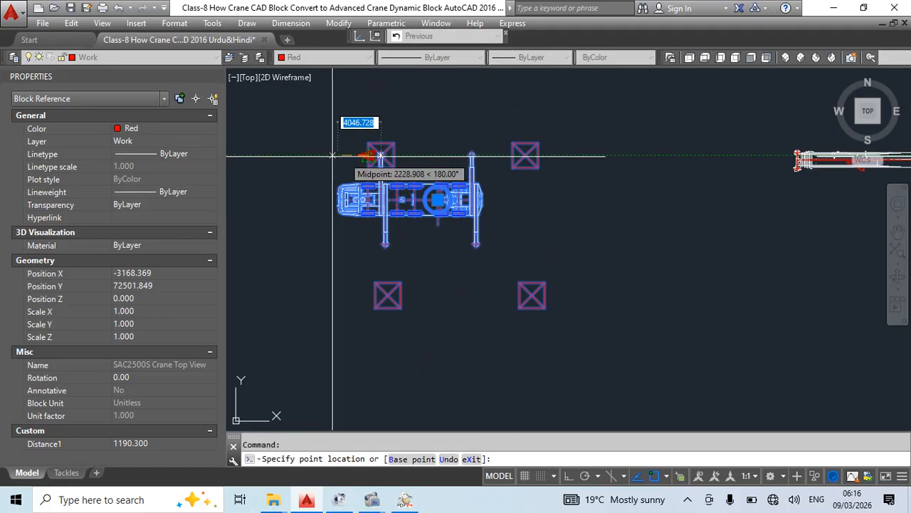
pyautogui.click(355, 165)
pyautogui.scroll(-4, 360, 165)
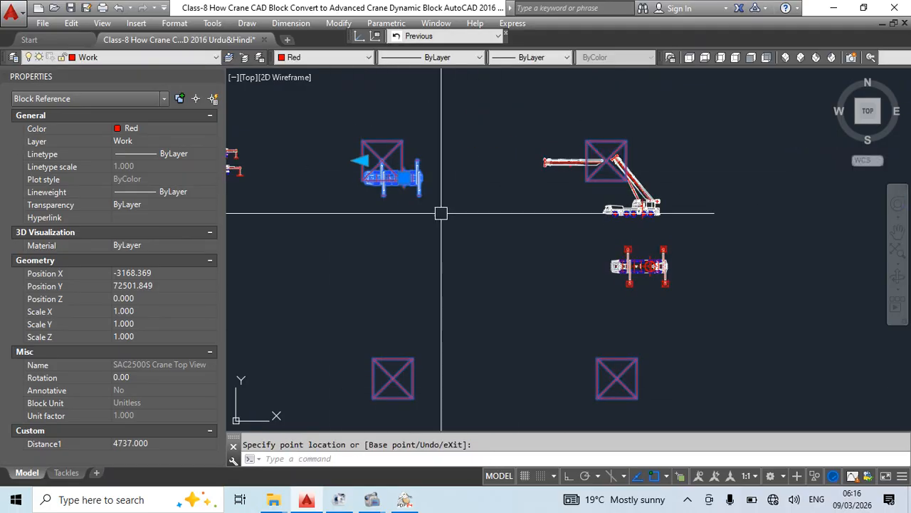
# - Undo the last grip resizes of the top view block's pads
pyautogui.hotkey('ctrl', 'z')
pyautogui.hotkey('ctrl', 'z')
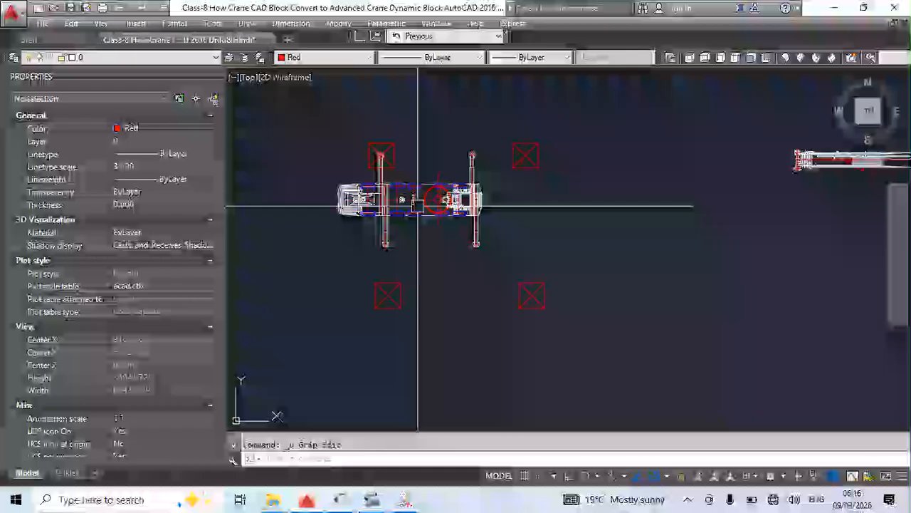
# - Undo the remaining changes until the SAC2500S Crane Top View block is open again in the Block Editor
pyautogui.scroll(3, 470, 148)
pyautogui.scroll(-3, 496, 159)
pyautogui.hotkey('ctrl', 'z')
pyautogui.hotkey('ctrl', 'z')
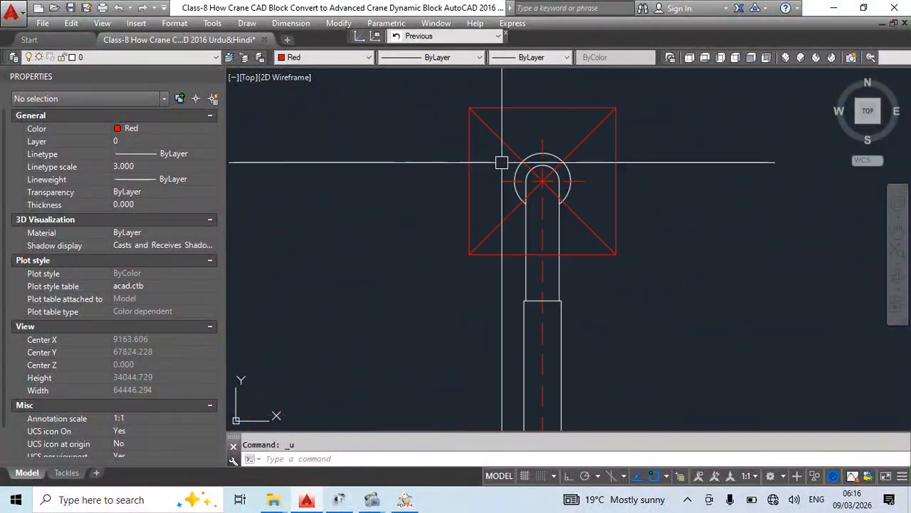
pyautogui.scroll(-4, 434, 162)
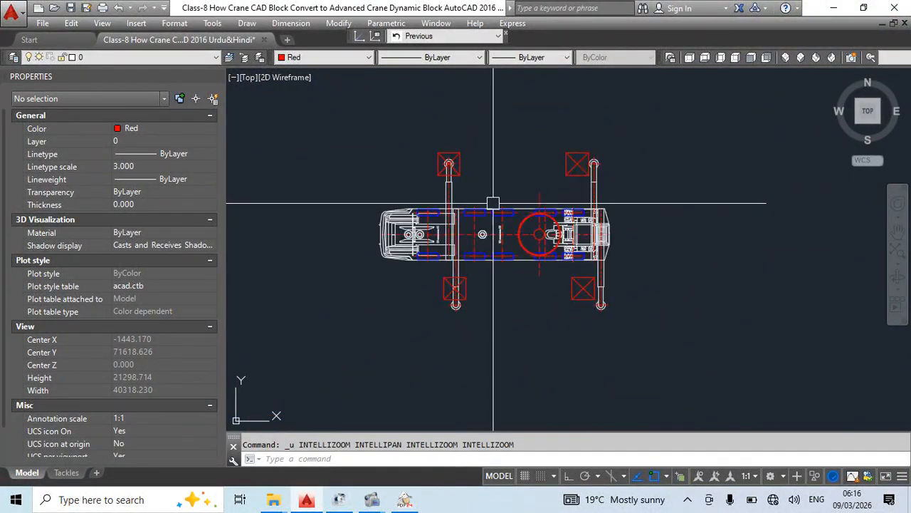
pyautogui.hotkey('ctrl', 'z')
pyautogui.hotkey('ctrl', 'z')
pyautogui.hotkey('ctrl', 'z')
pyautogui.hotkey('ctrl', 'z')
pyautogui.hotkey('ctrl', 'z')
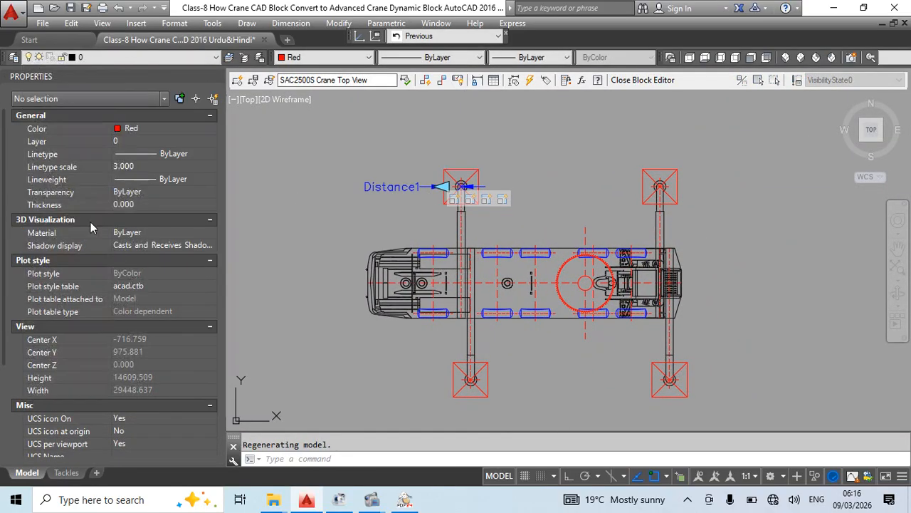
# - Set the Scale1 action's base type to Independent and move its base point to the centre of the upper-right outrigger pad
pyautogui.scroll(4, 463, 191)
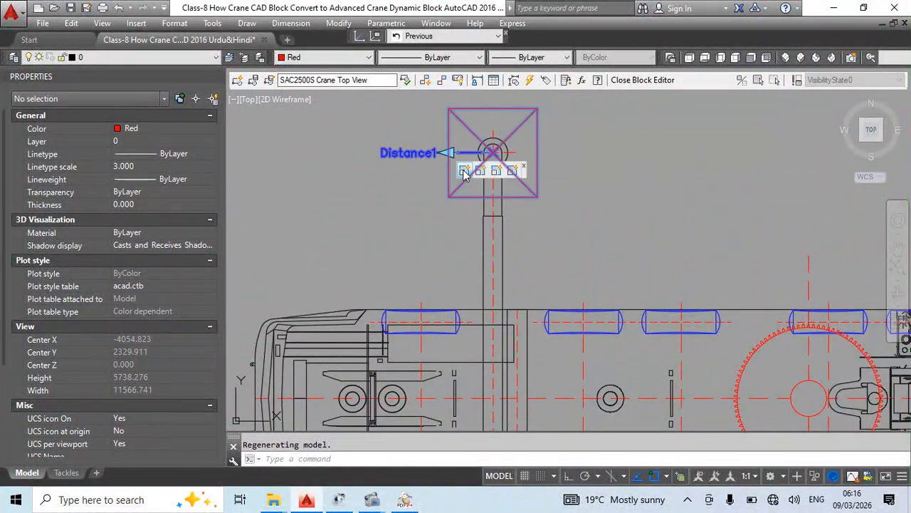
pyautogui.click(464, 171)
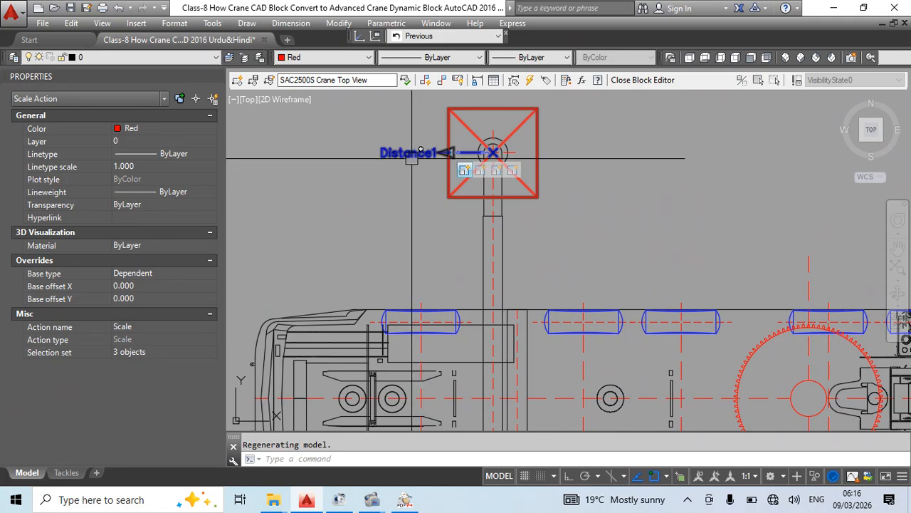
pyautogui.click(480, 171)
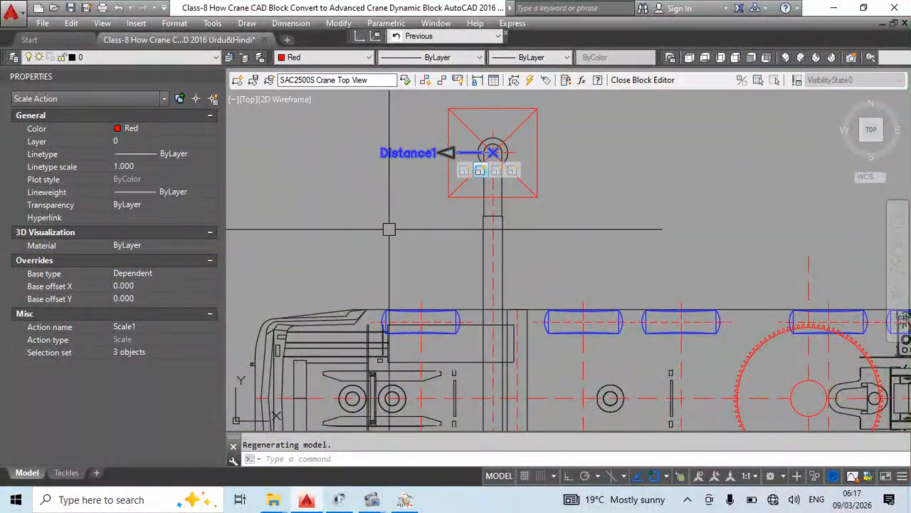
pyautogui.click(160, 274)
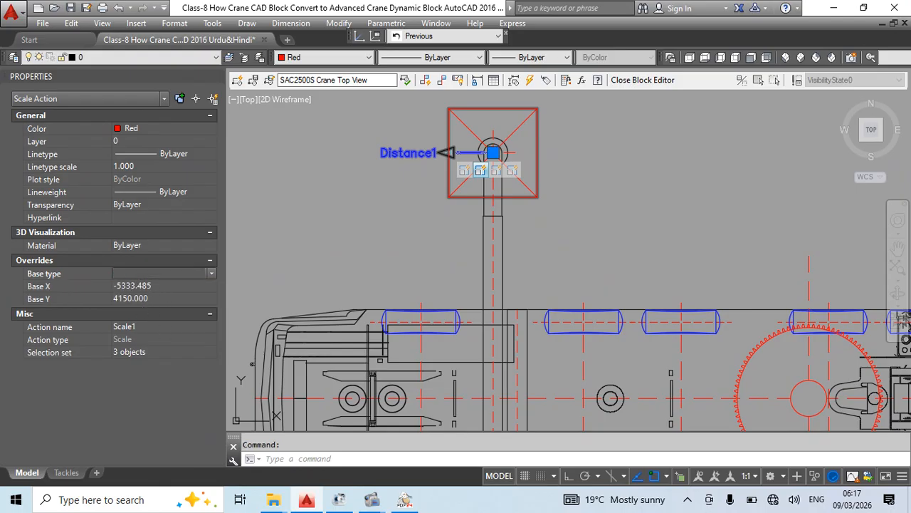
pyautogui.moveTo(402, 202); pyautogui.dragTo(275, 232, button='middle')
pyautogui.click(366, 181)
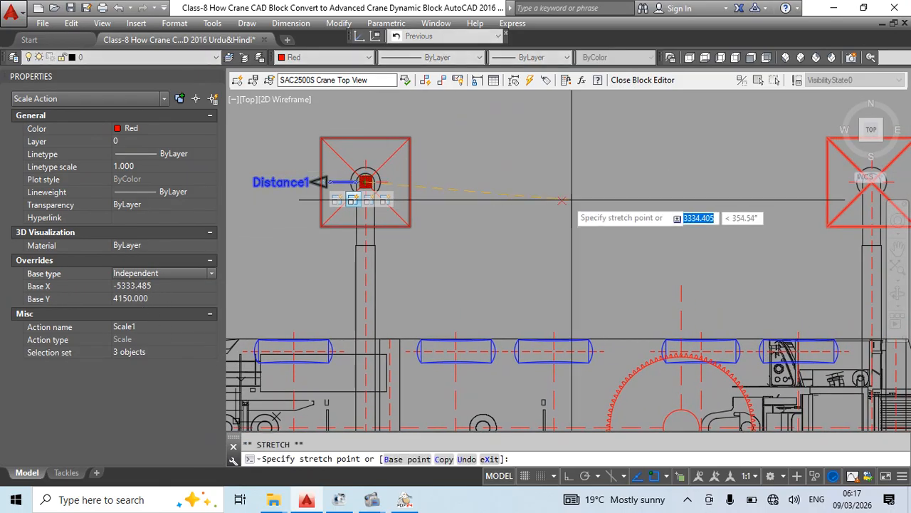
pyautogui.scroll(6, 566, 202)
pyautogui.click(607, 207)
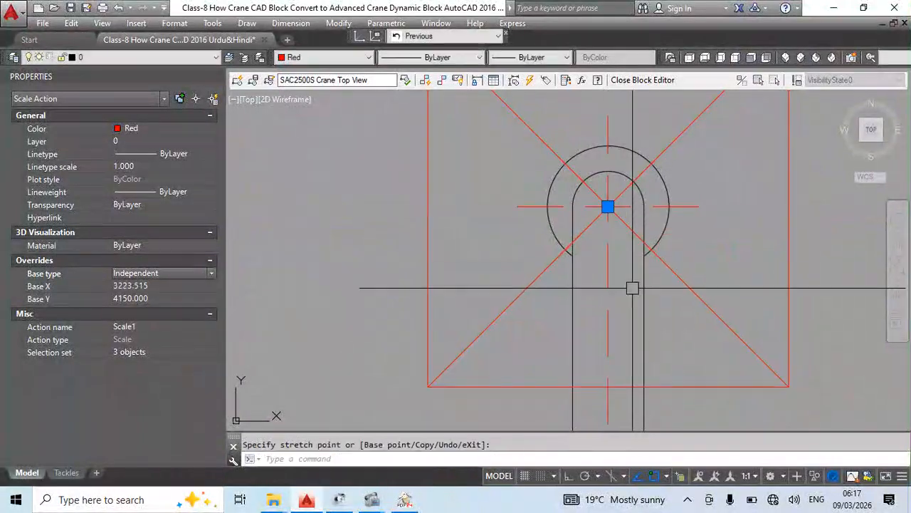
# - Make the Scale2 action's base type Independent, place its base point at the lower-left pad's centre, and close the Block Editor
pyautogui.scroll(-5, 620, 241)
pyautogui.scroll(2, 544, 255)
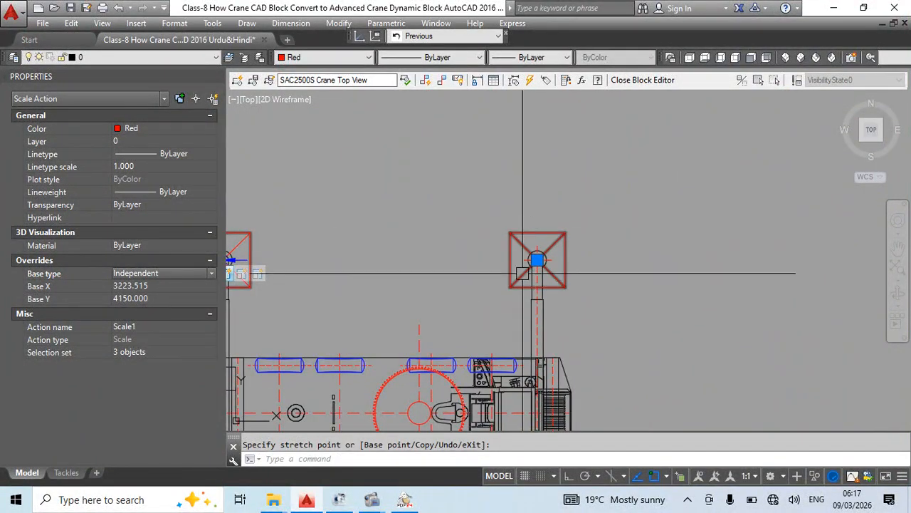
pyautogui.scroll(-2, 466, 266)
pyautogui.moveTo(519, 284); pyautogui.dragTo(529, 247, button='middle')
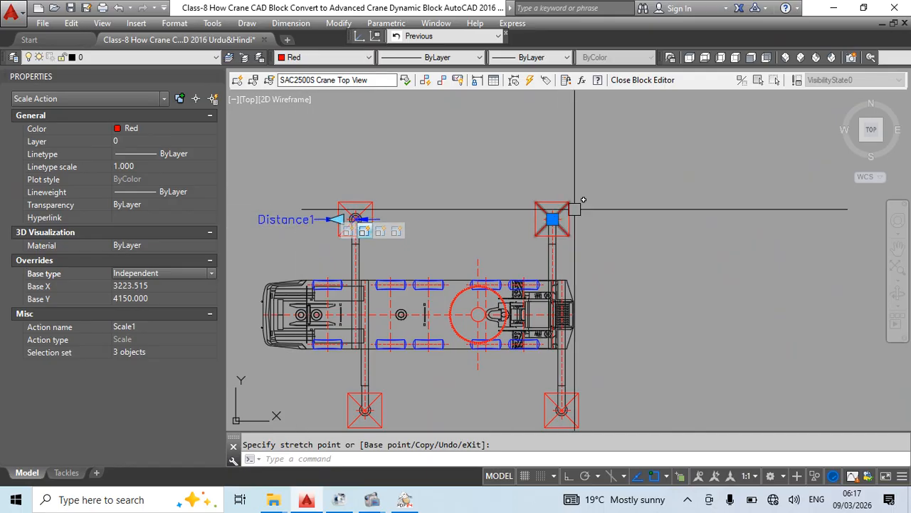
pyautogui.moveTo(361, 236); pyautogui.dragTo(380, 214, button='middle')
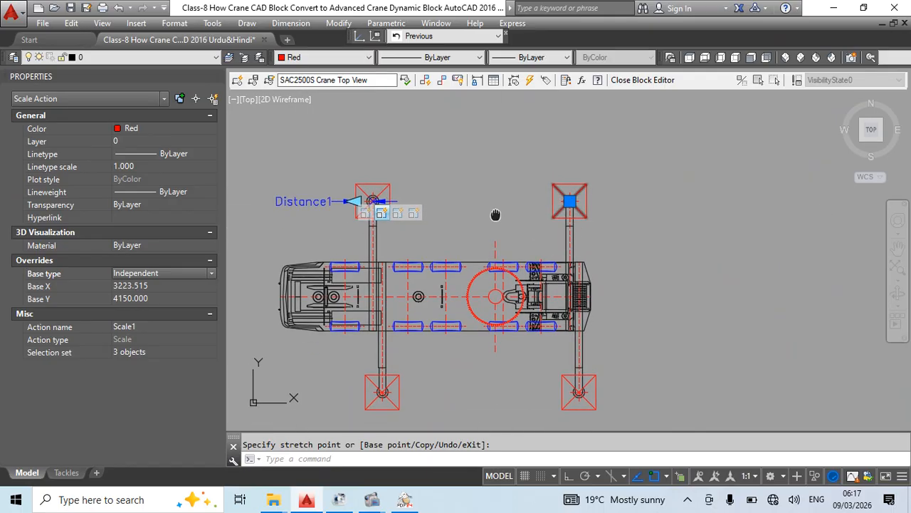
pyautogui.click(402, 210)
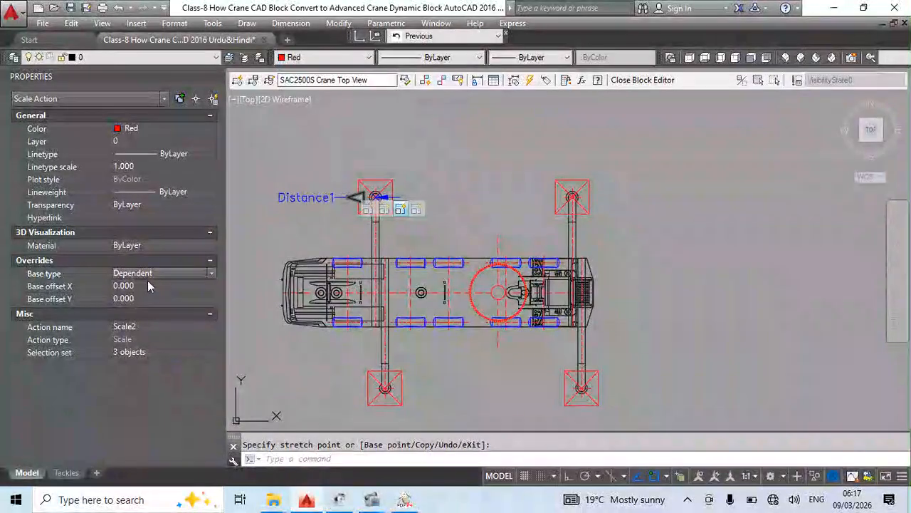
pyautogui.click(149, 276)
pyautogui.click(138, 297)
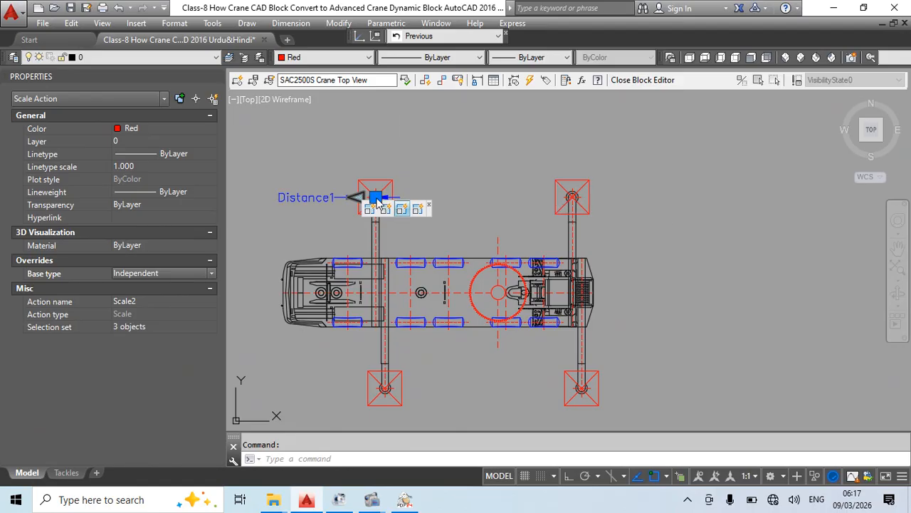
pyautogui.scroll(4, 377, 202)
pyautogui.click(375, 202)
pyautogui.scroll(-5, 377, 201)
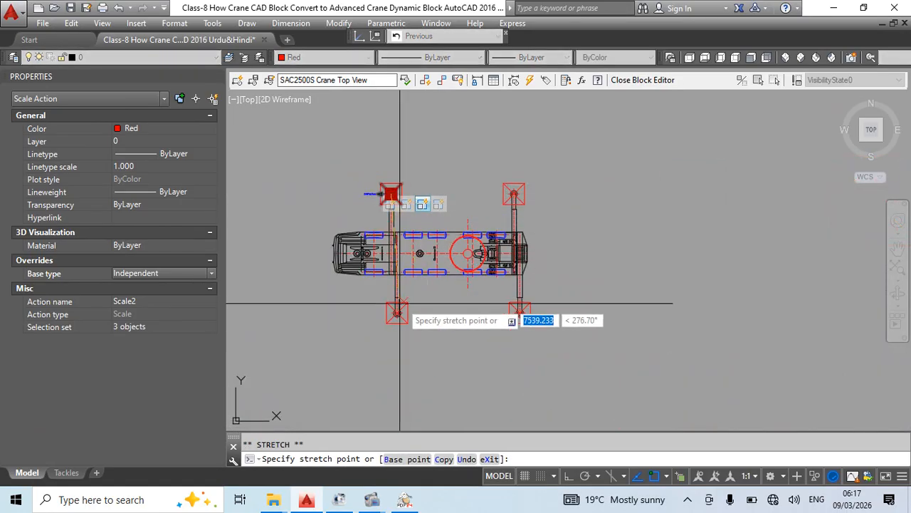
pyautogui.scroll(8, 393, 342)
pyautogui.click(359, 321)
pyautogui.scroll(-9, 496, 289)
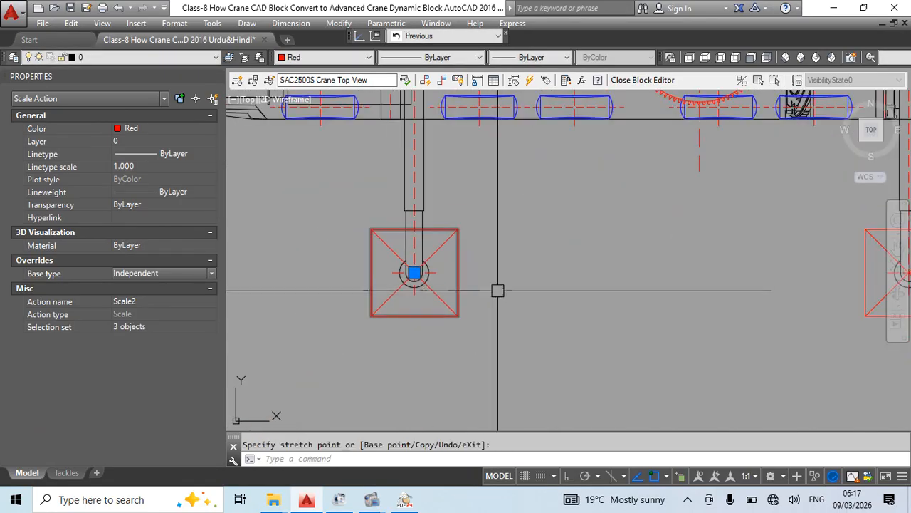
pyautogui.moveTo(553, 267); pyautogui.dragTo(506, 333, button='middle')
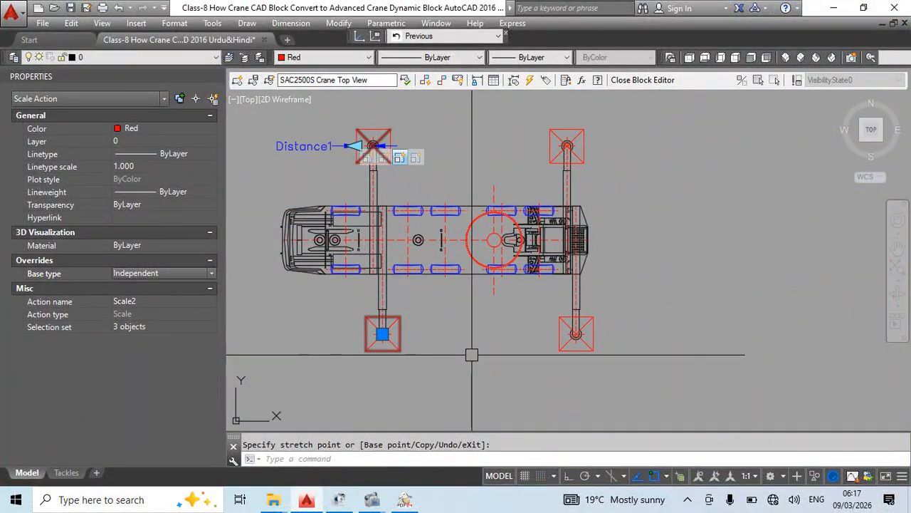
pyautogui.press('Escape')
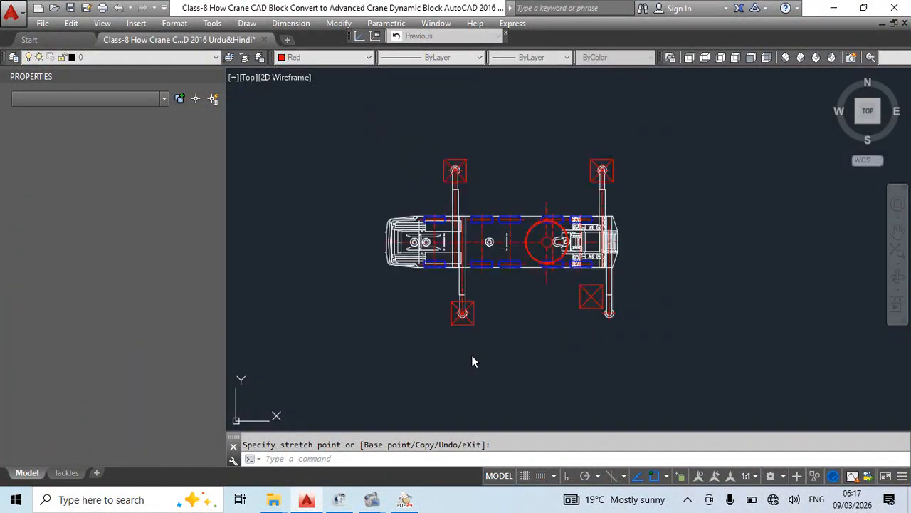
# - Enlarge the top view block's pads with the Distance1 grip to about 1099 to test their scaling
pyautogui.click(458, 162)
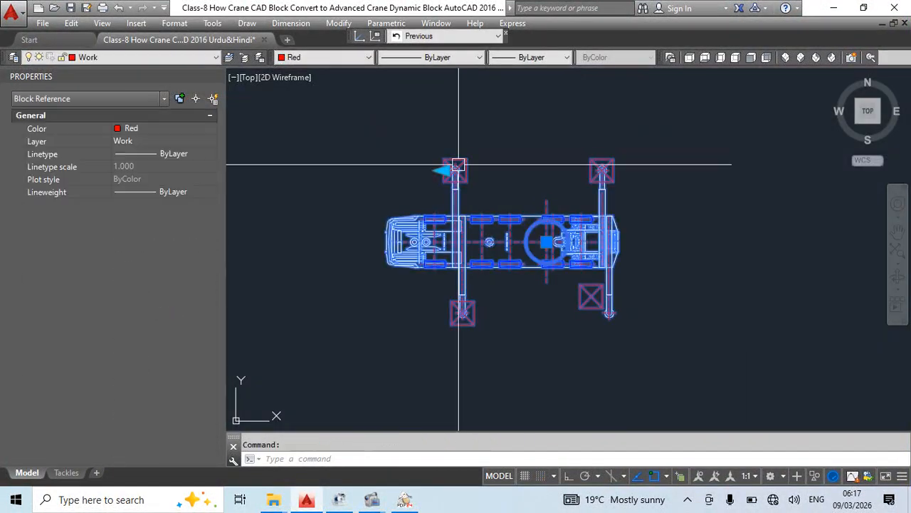
pyautogui.click(443, 171)
pyautogui.click(415, 171)
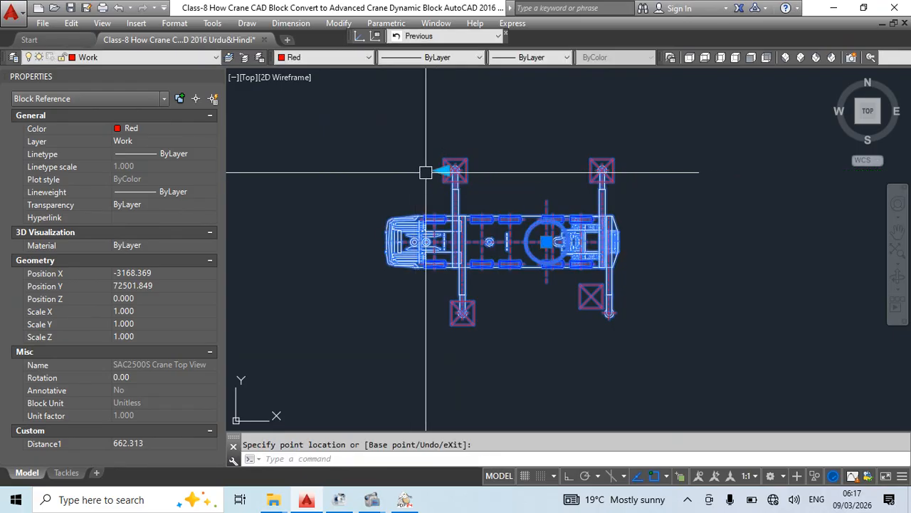
pyautogui.click(443, 171)
pyautogui.click(413, 171)
pyautogui.scroll(8, 441, 171)
pyautogui.click(442, 171)
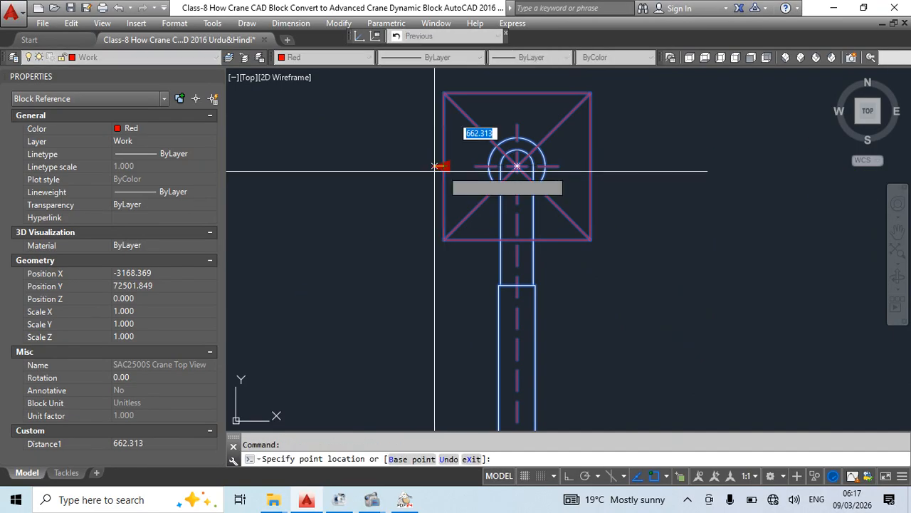
pyautogui.click(434, 170)
pyautogui.scroll(-10, 433, 196)
pyautogui.scroll(4, 432, 195)
pyautogui.press('Escape')
pyautogui.press('Escape')
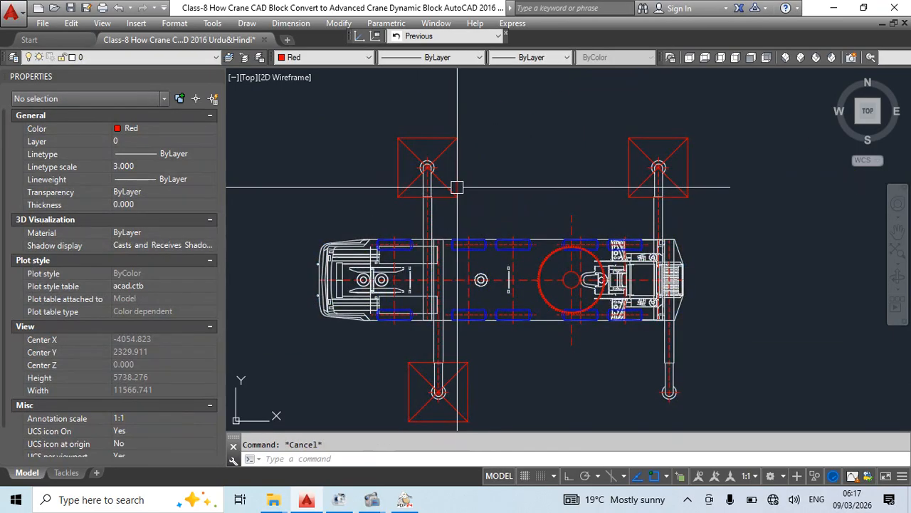
# - Resize the pads with the Distance1 grip up to about 3411 and back to about 733, then deselect the block
pyautogui.click(402, 166)
pyautogui.click(401, 167)
pyautogui.click(399, 167)
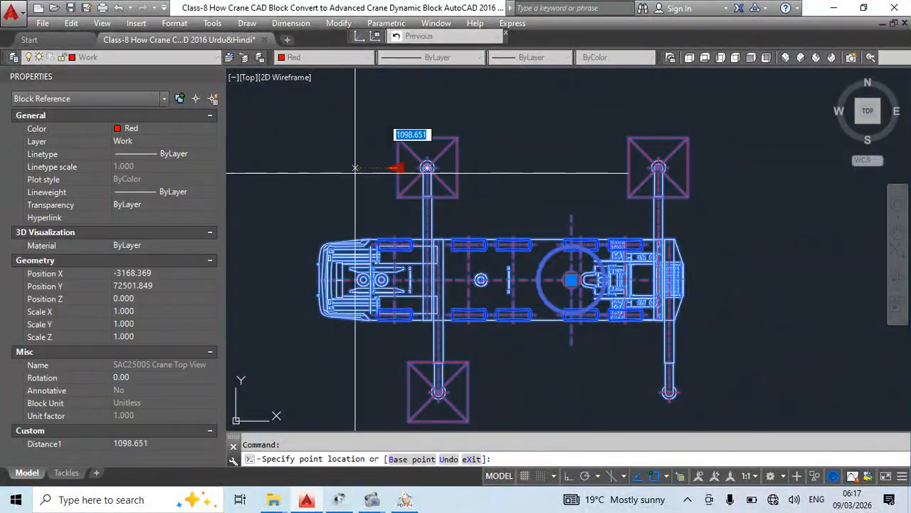
pyautogui.scroll(-6, 427, 158)
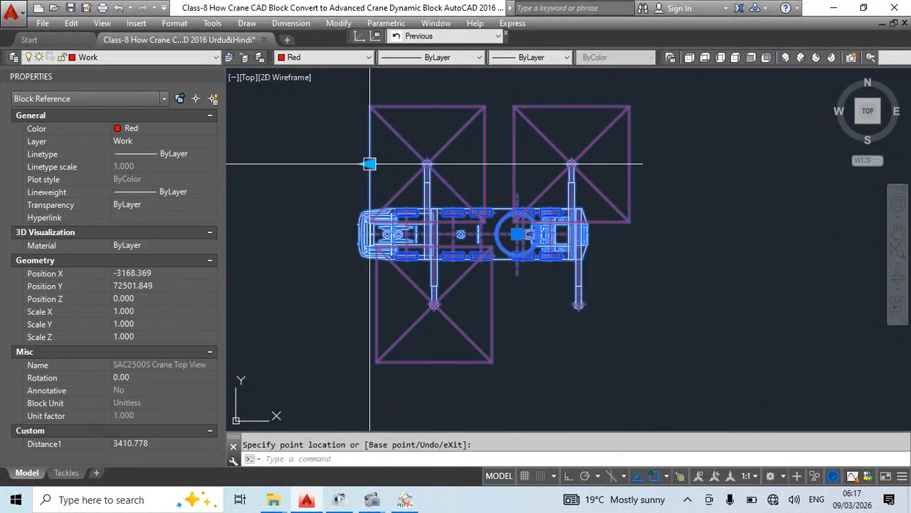
pyautogui.scroll(3, 418, 165)
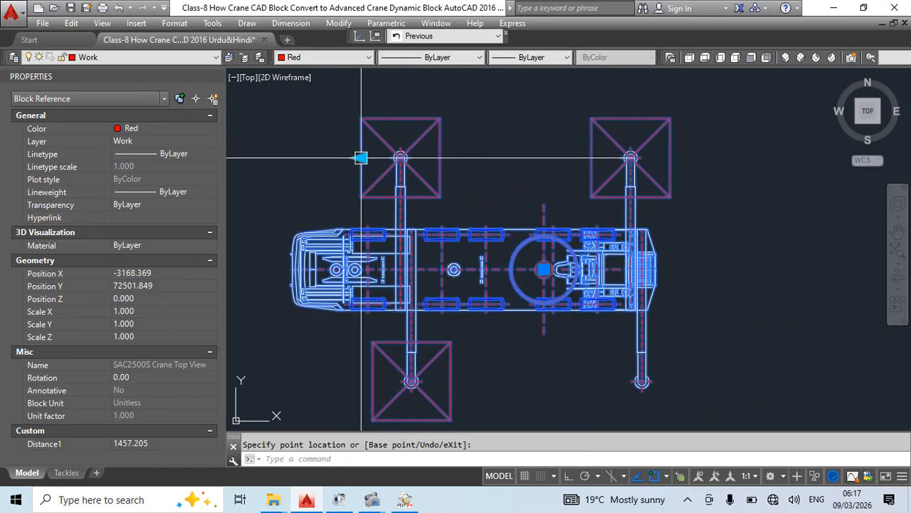
pyautogui.scroll(-5, 374, 153)
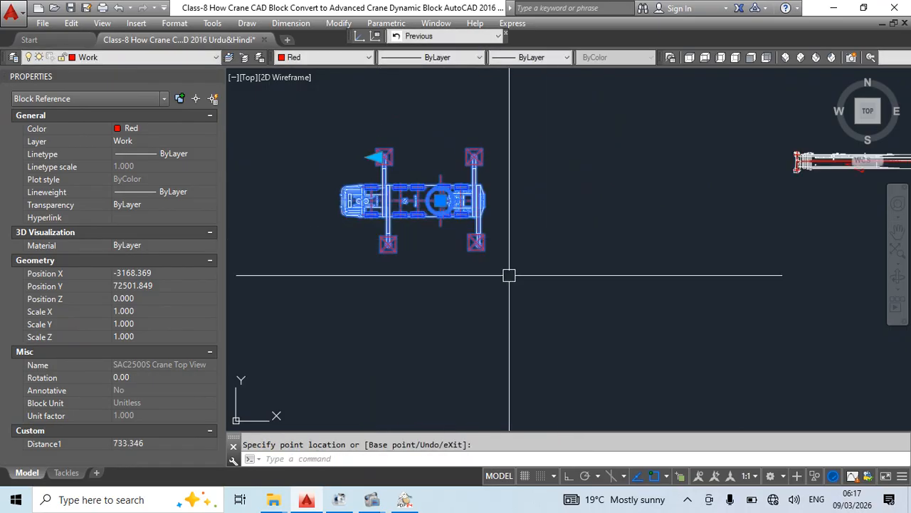
pyautogui.press('Escape')
pyautogui.press('Escape')
# - Open the SAC2500S Crane Top View block in the Block Editor
pyautogui.click(404, 205)
pyautogui.rightClick(403, 205)
pyautogui.click(447, 154)
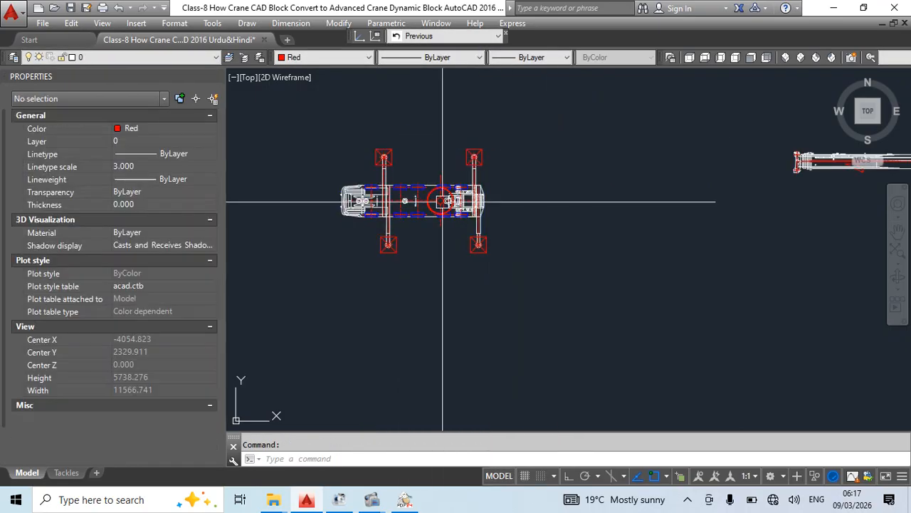
pyautogui.click(447, 340)
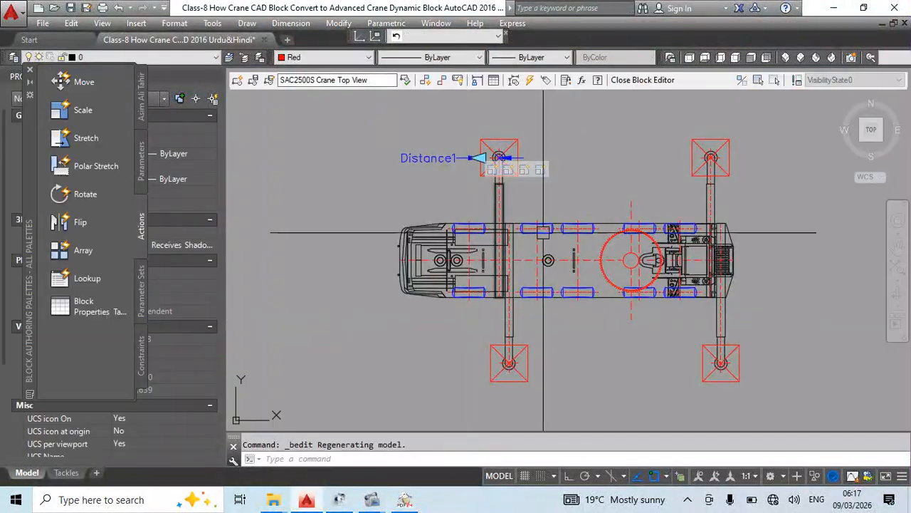
# - Set the base type of the Distance1 parameter's Scale3 action to Independent
pyautogui.click(538, 168)
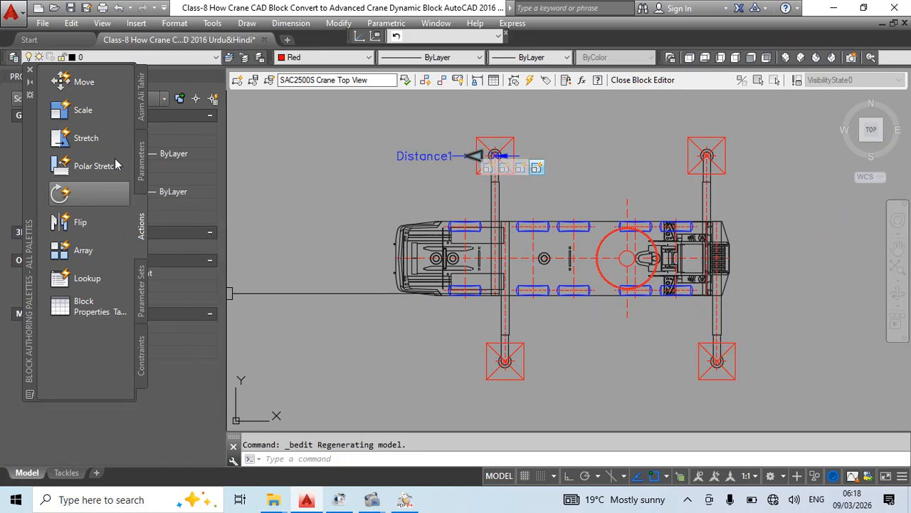
pyautogui.click(32, 80)
pyautogui.click(160, 272)
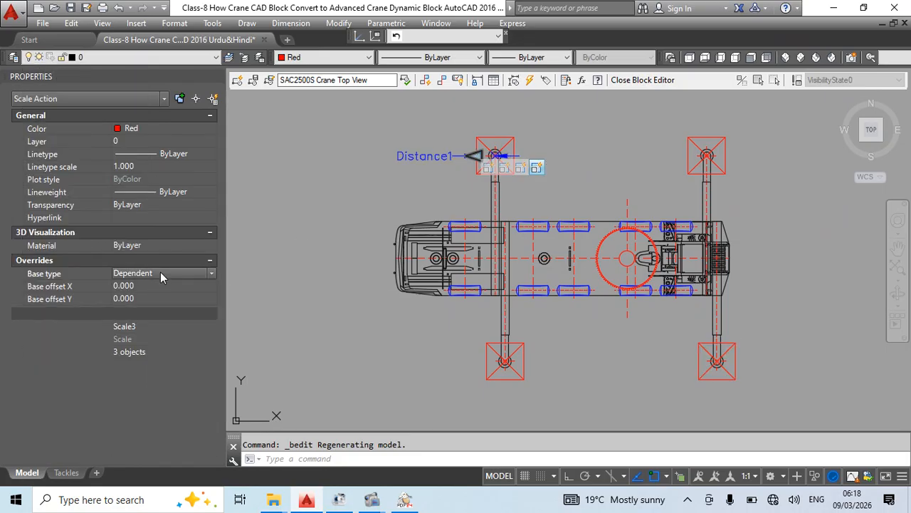
pyautogui.click(160, 273)
pyautogui.click(142, 298)
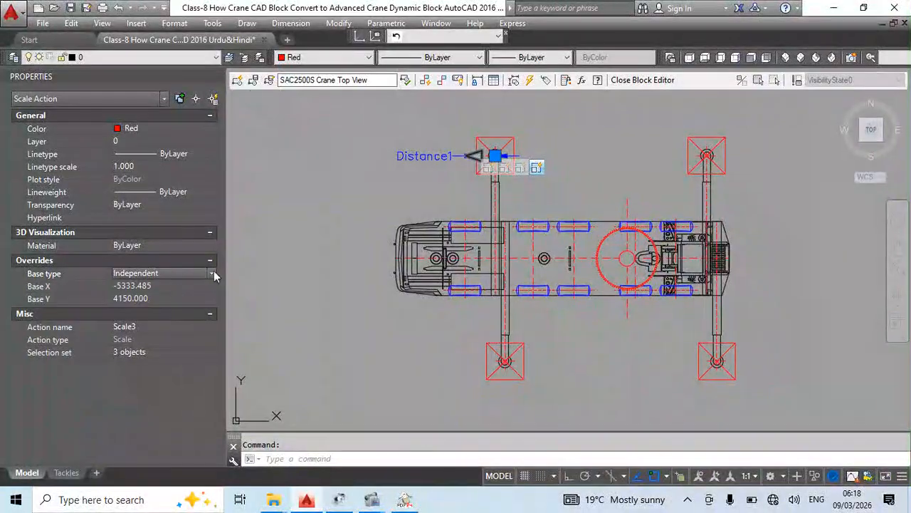
# - Relocate the Scale3 action's base point to the centre of the lower-right outrigger pad and deselect the action
pyautogui.scroll(2, 508, 147)
pyautogui.scroll(2, 487, 161)
pyautogui.click(460, 185)
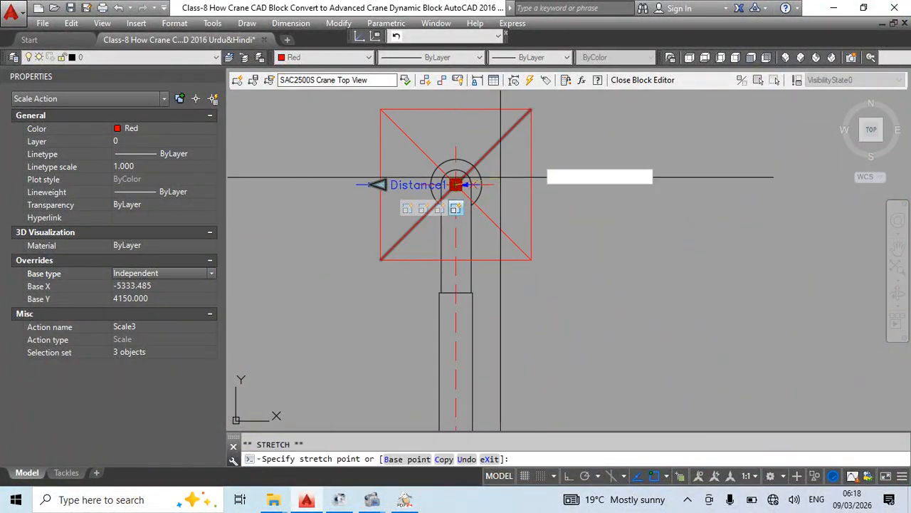
pyautogui.scroll(-3, 635, 253)
pyautogui.scroll(2, 636, 293)
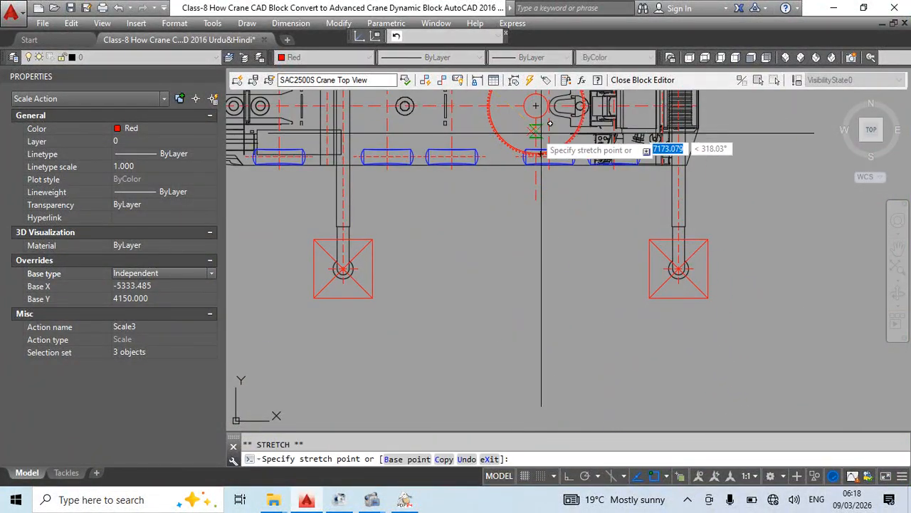
pyautogui.moveTo(548, 128); pyautogui.dragTo(425, 137, button='middle')
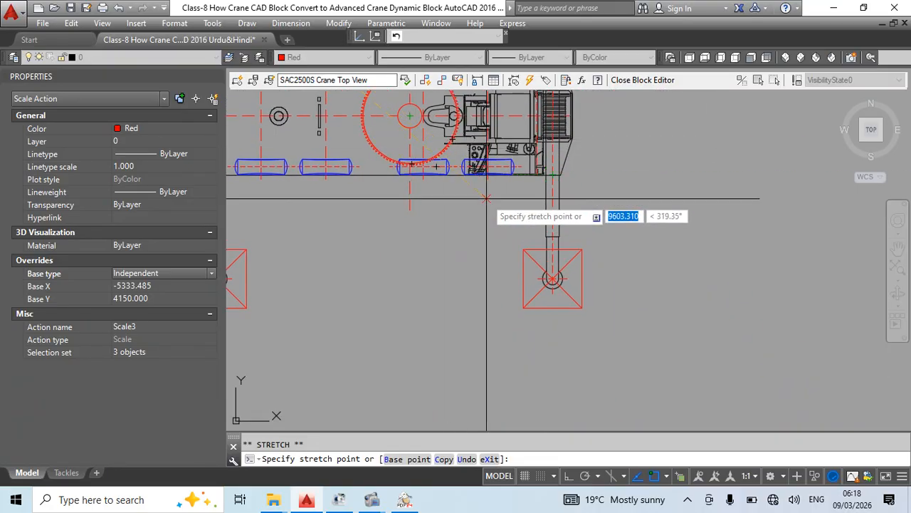
pyautogui.scroll(-3, 551, 278)
pyautogui.scroll(6, 519, 278)
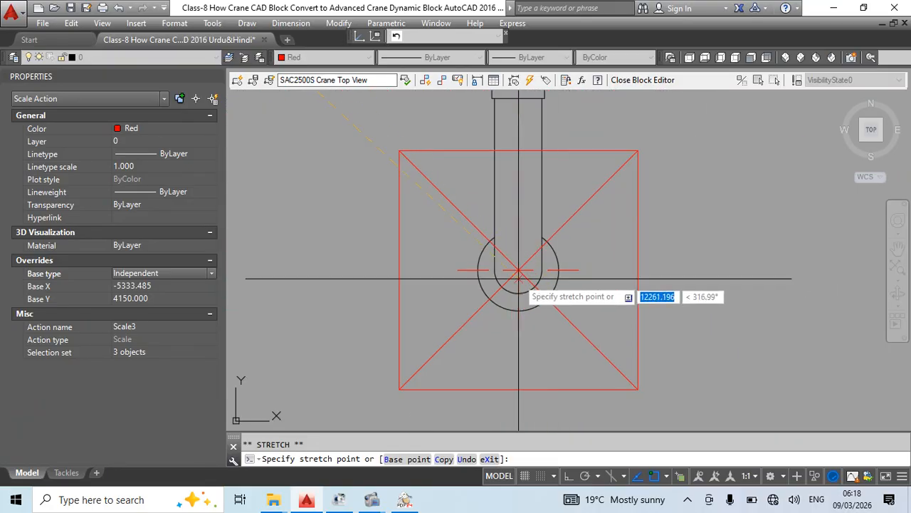
pyautogui.click(518, 279)
pyautogui.scroll(-5, 622, 286)
pyautogui.moveTo(595, 234); pyautogui.dragTo(606, 349, button='middle')
pyautogui.moveTo(484, 274); pyautogui.dragTo(537, 315, button='middle')
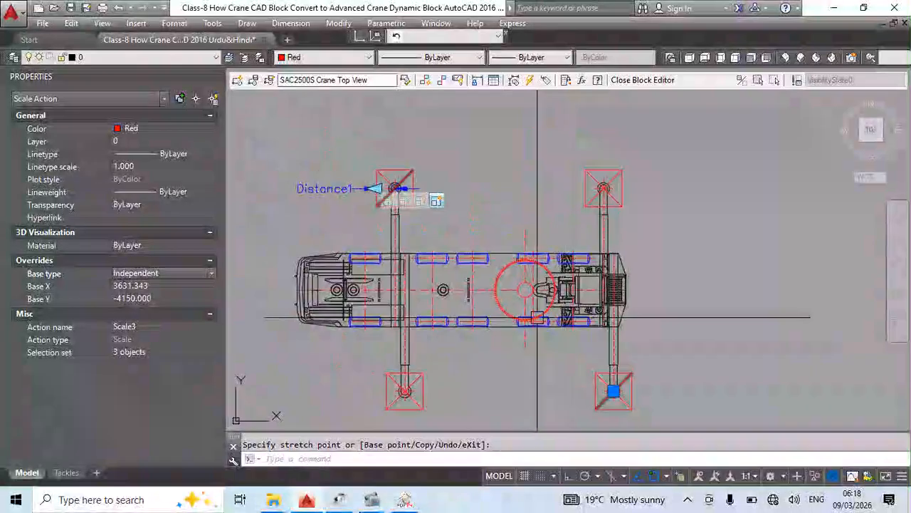
pyautogui.press('Escape')
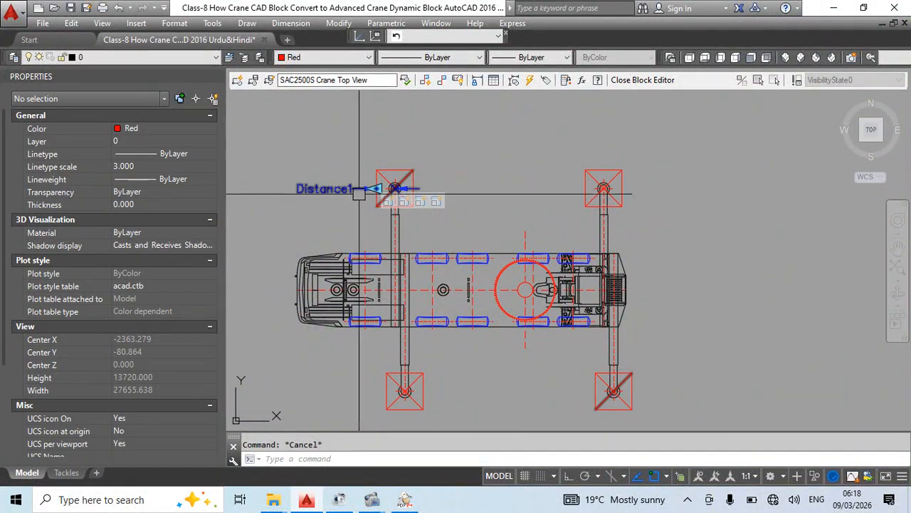
# - Set the Distance1 parameter's grip display to 0 and close the Block Editor
pyautogui.click(329, 187)
pyautogui.rightClick(329, 188)
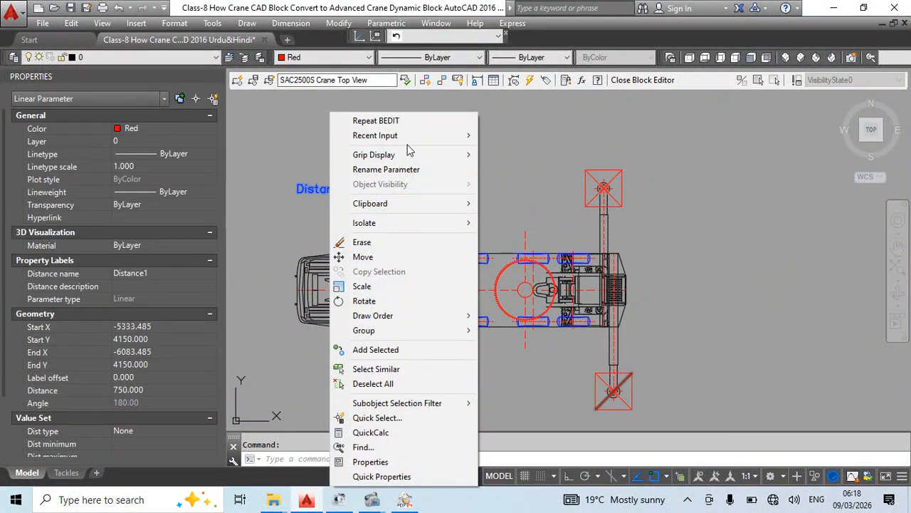
pyautogui.moveTo(405, 153)
pyautogui.click(490, 157)
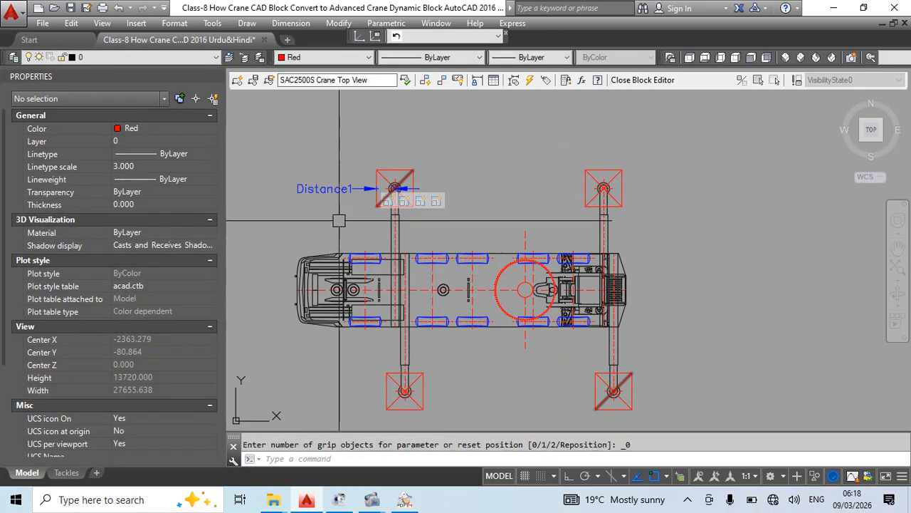
pyautogui.write('bc')
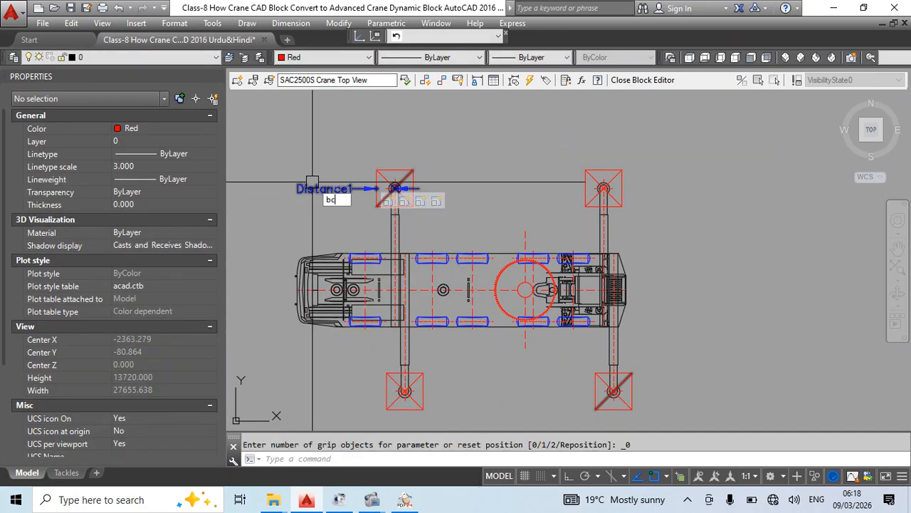
pyautogui.press('Return')
pyautogui.press('Return')
pyautogui.click(387, 165)
pyautogui.click(388, 165)
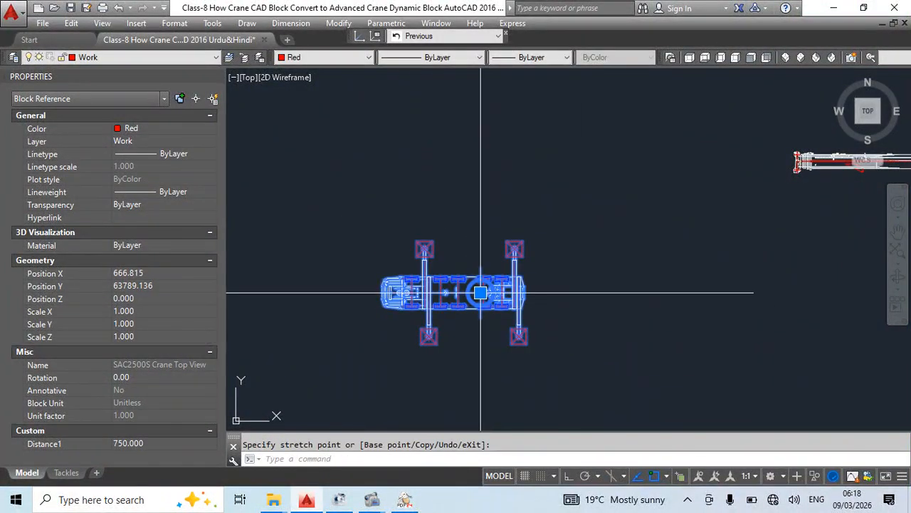
# - Reopen the SAC2500S Crane Top View block in the Block Editor and close its object properties display
pyautogui.press('Escape')
pyautogui.doubleClick(397, 199)
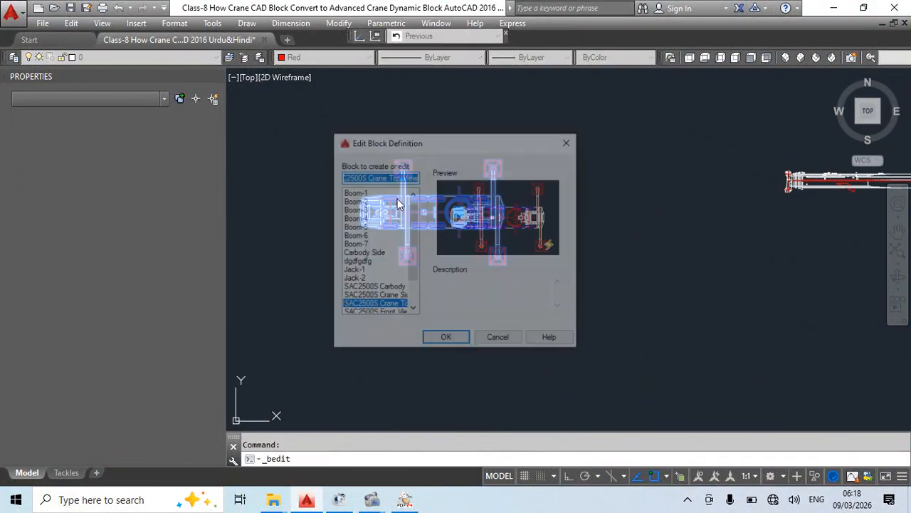
pyautogui.click(447, 340)
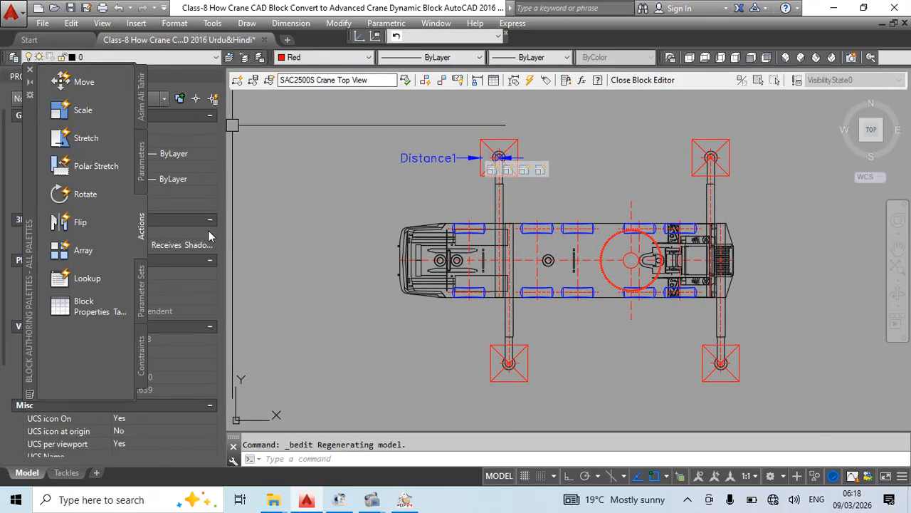
pyautogui.hotkey('ctrl', '1')
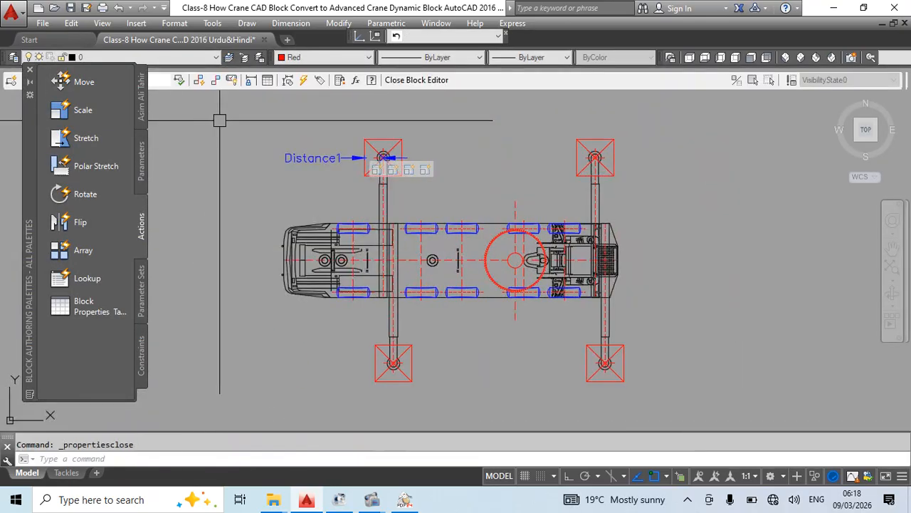
# - Add a Lookup Set at the midpoint of the upper-left pad's top edge
pyautogui.click(140, 297)
pyautogui.scroll(-3, 95, 307)
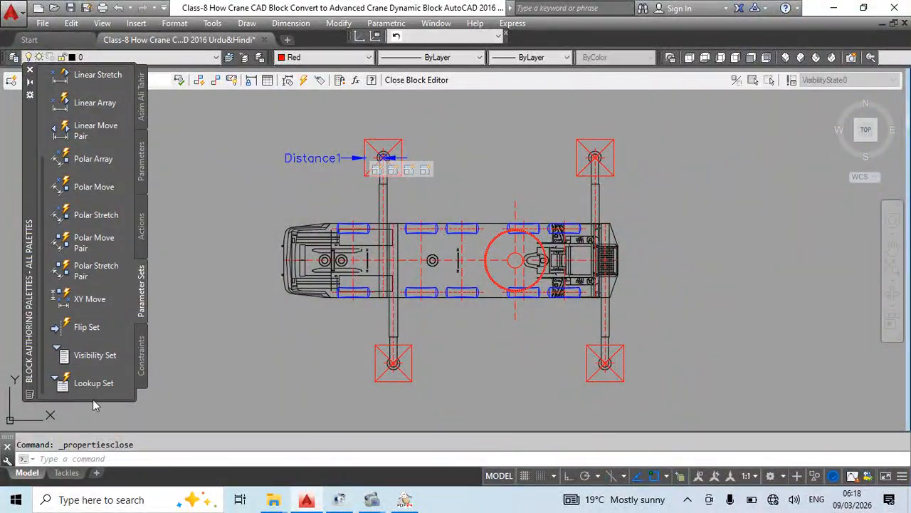
pyautogui.click(105, 385)
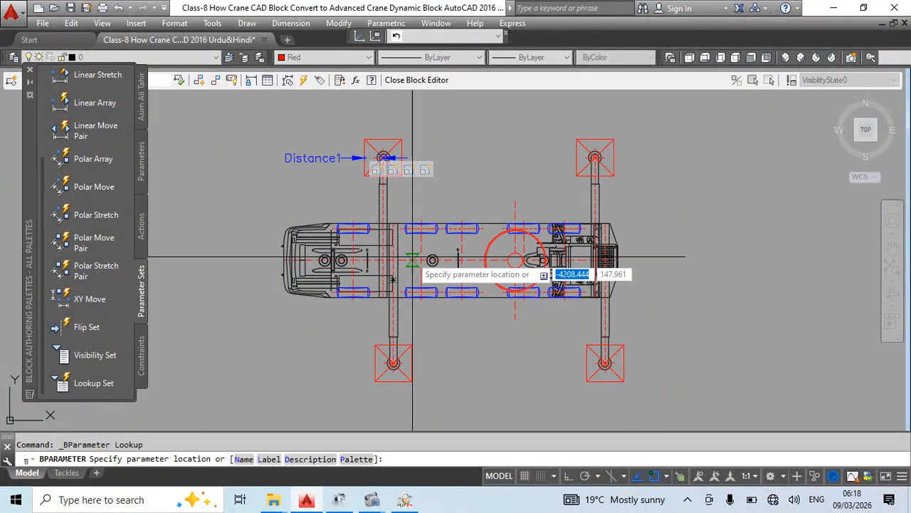
pyautogui.scroll(8, 384, 157)
pyautogui.moveTo(445, 131); pyautogui.dragTo(397, 275, button='middle')
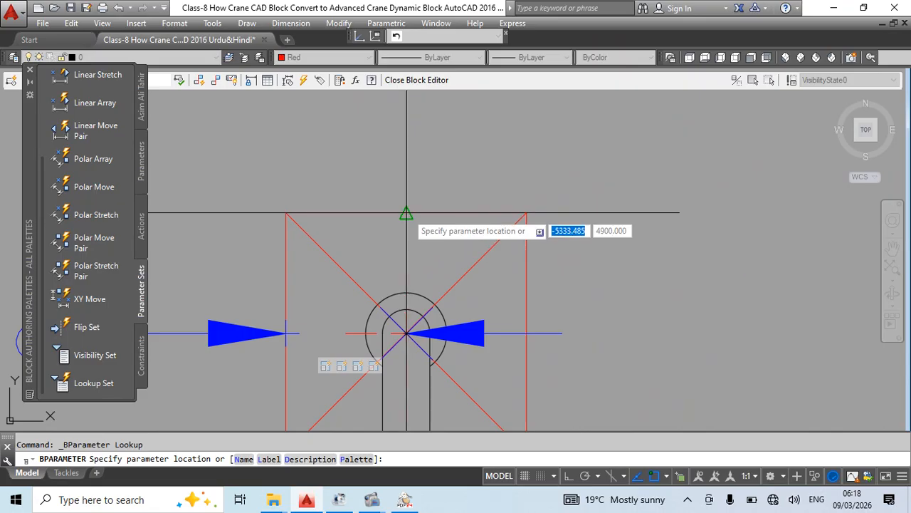
pyautogui.click(406, 213)
# - Display the Lookup1 action's lookup table and add Distance1 as an input property
pyautogui.rightClick(423, 231)
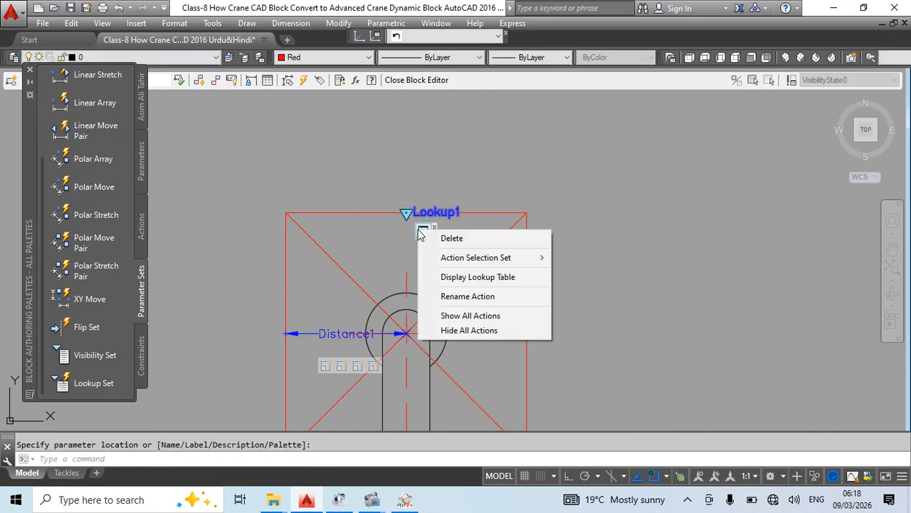
pyautogui.click(456, 277)
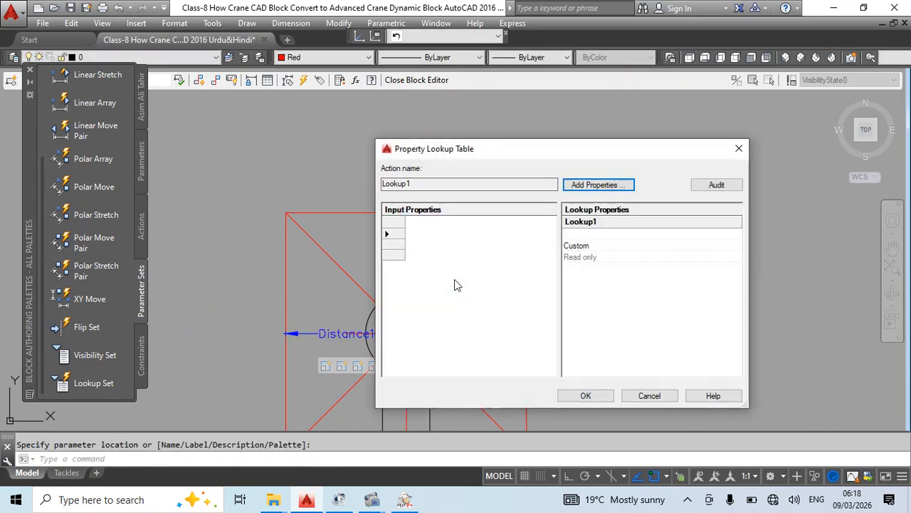
pyautogui.click(602, 186)
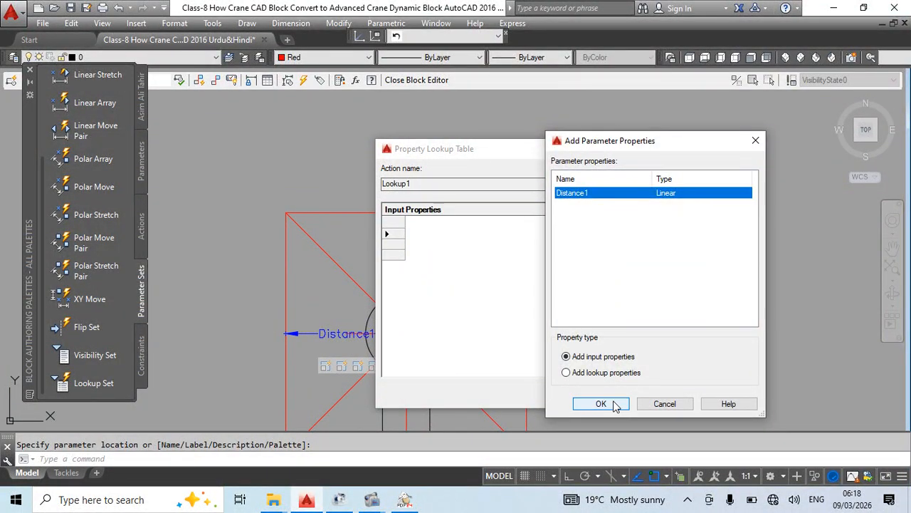
pyautogui.click(600, 404)
# - Fill the first lookup row with Distance1 250 and the lookup value "Outriggers 0.5m x 0.5m"
pyautogui.click(418, 234)
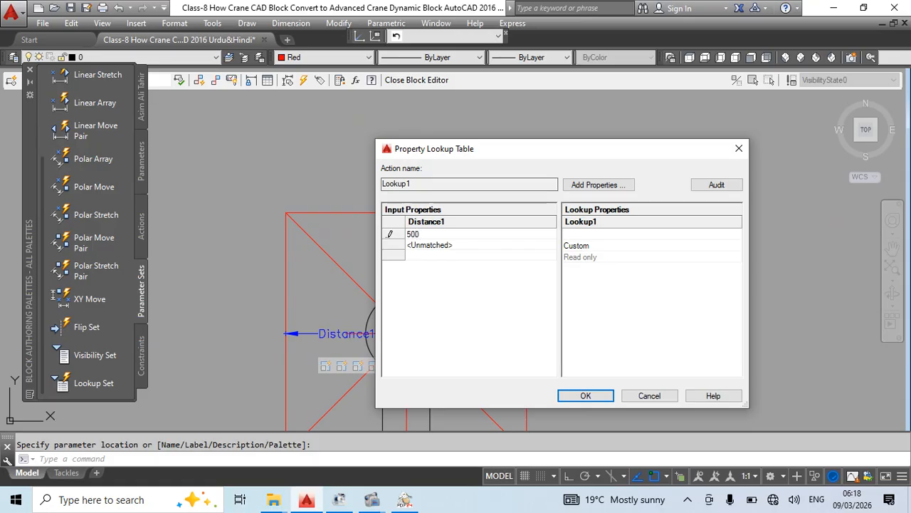
pyautogui.doubleClick(411, 233)
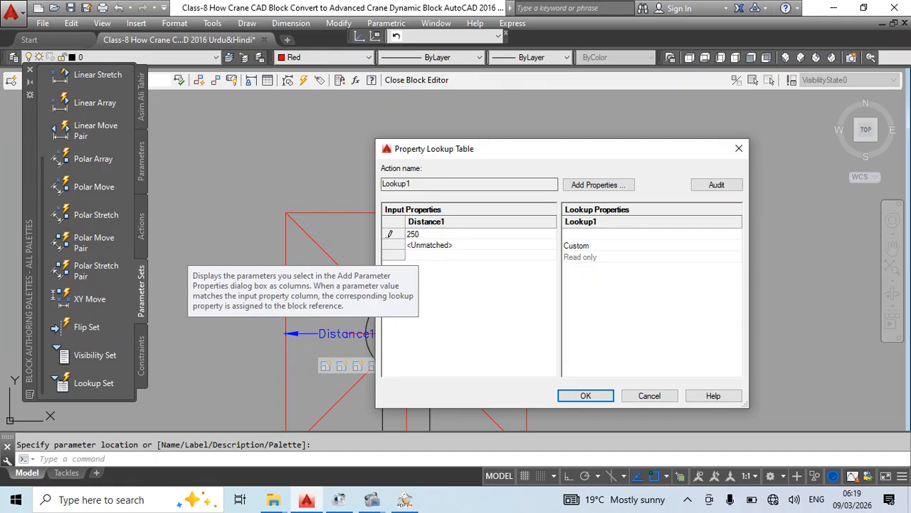
pyautogui.press('Return')
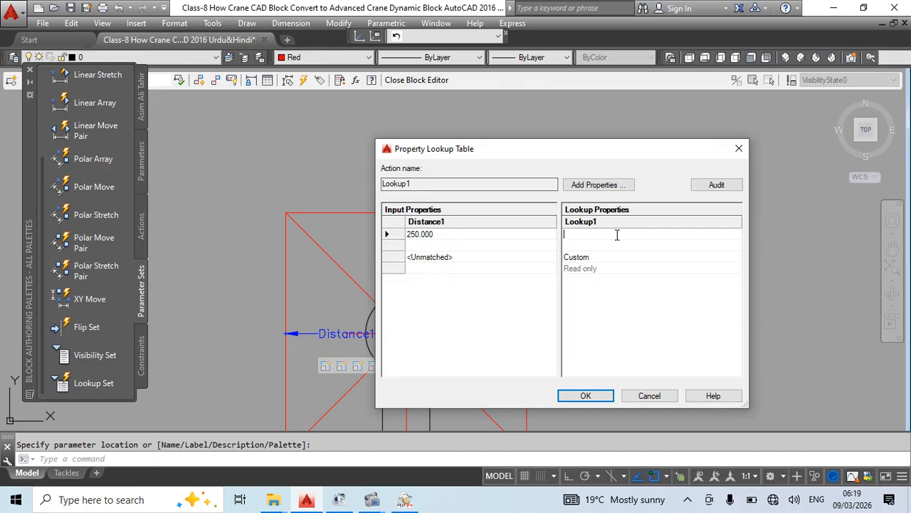
pyautogui.write('Outriggers 0.5m')
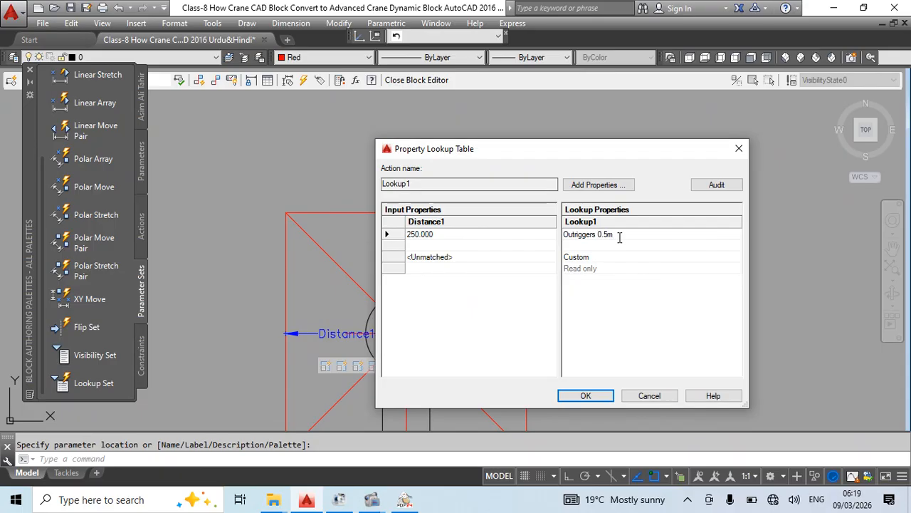
pyautogui.write('x 0.5m')
# - Add a second lookup row with Distance1 500 and the lookup value "Outriggers 1.0m x 1.0m"
pyautogui.click(420, 244)
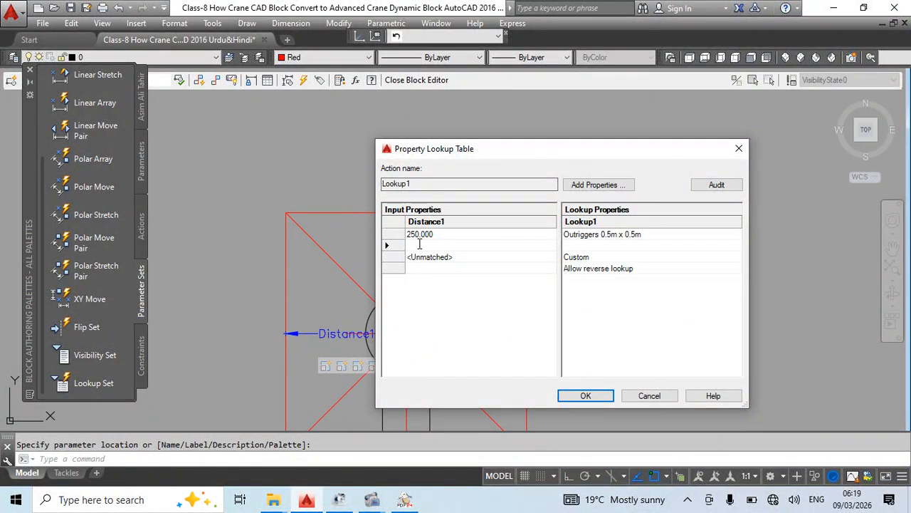
pyautogui.click(643, 237)
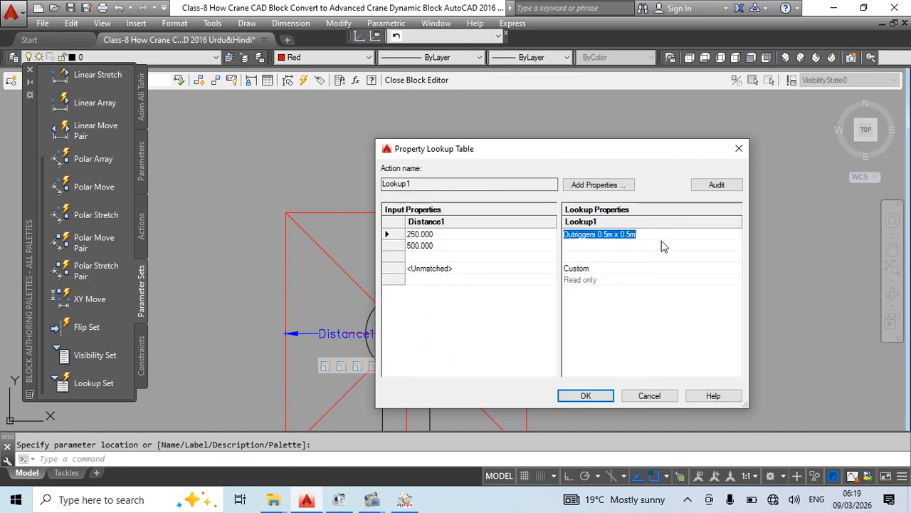
pyautogui.click(616, 245)
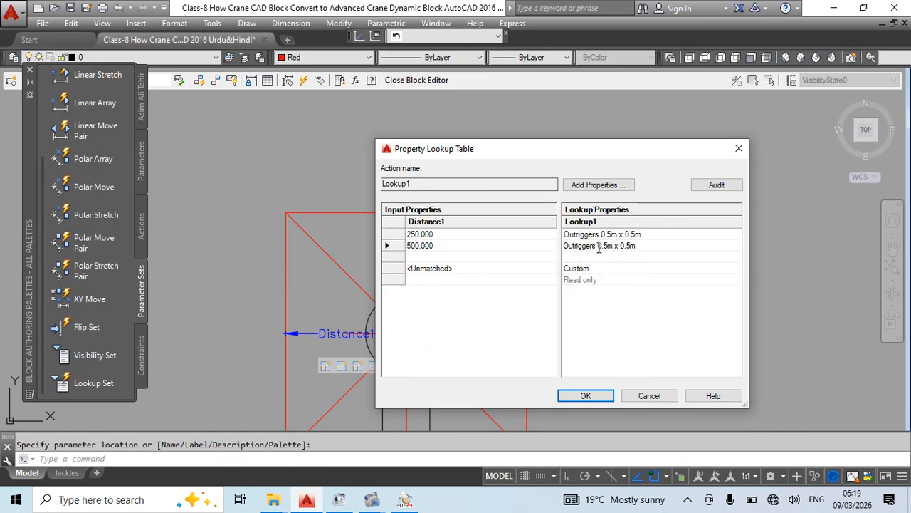
pyautogui.moveTo(604, 247); pyautogui.dragTo(608, 247)
pyautogui.write('1.0')
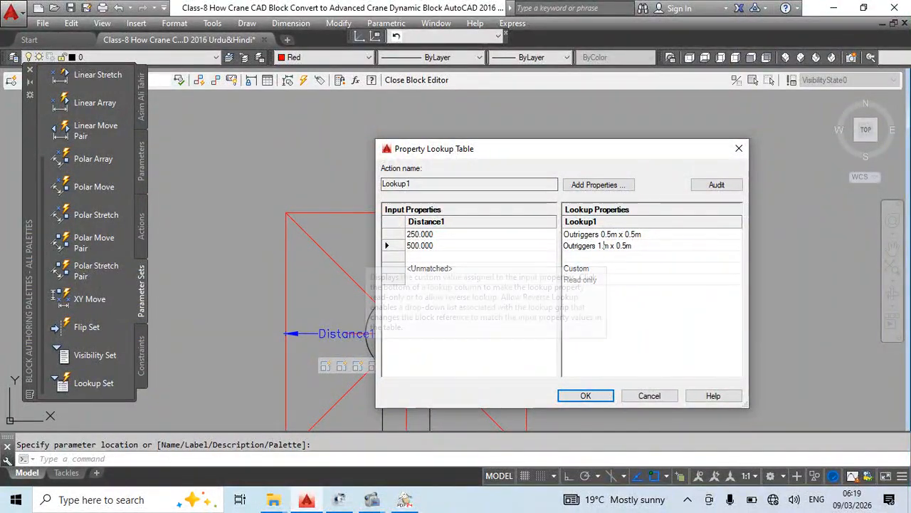
pyautogui.moveTo(619, 245); pyautogui.dragTo(626, 246)
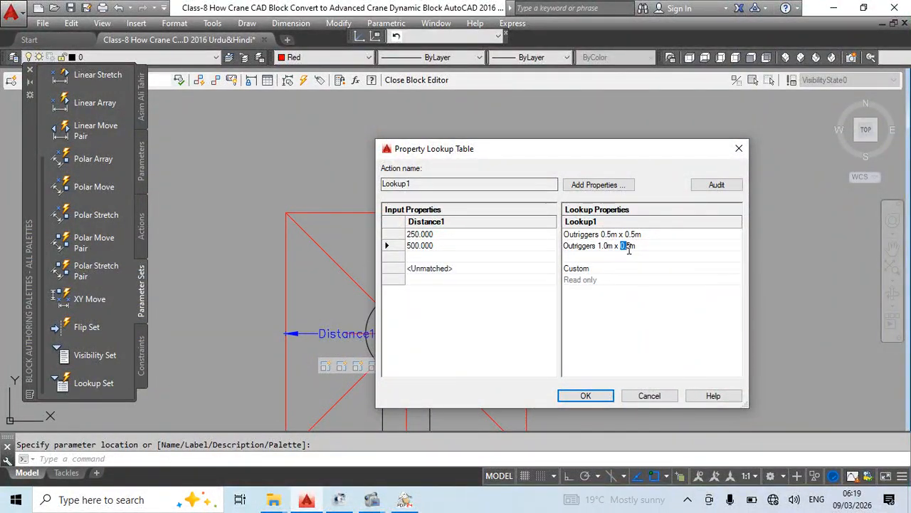
pyautogui.write('1.0')
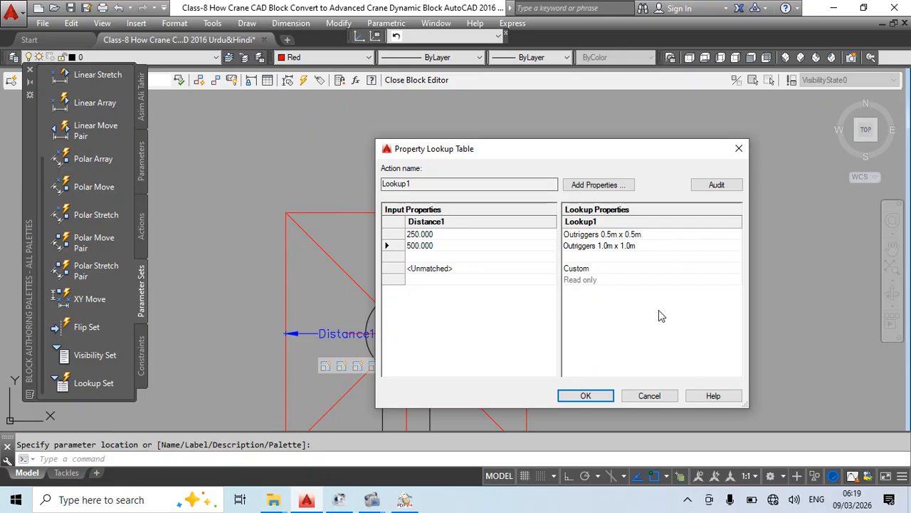
# - Add a third lookup row with Distance1 750 and the lookup value "Outriggers 1.5m x 1.5m"
pyautogui.click(433, 257)
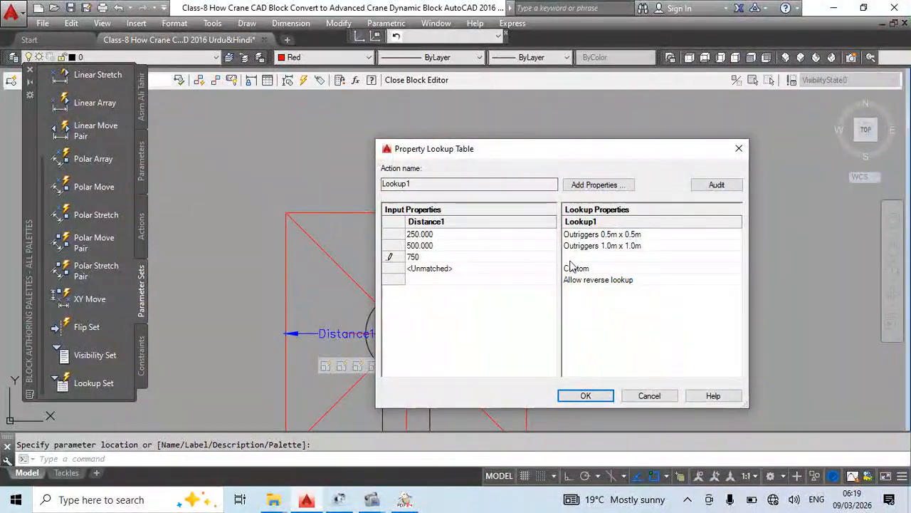
pyautogui.click(654, 247)
pyautogui.click(609, 259)
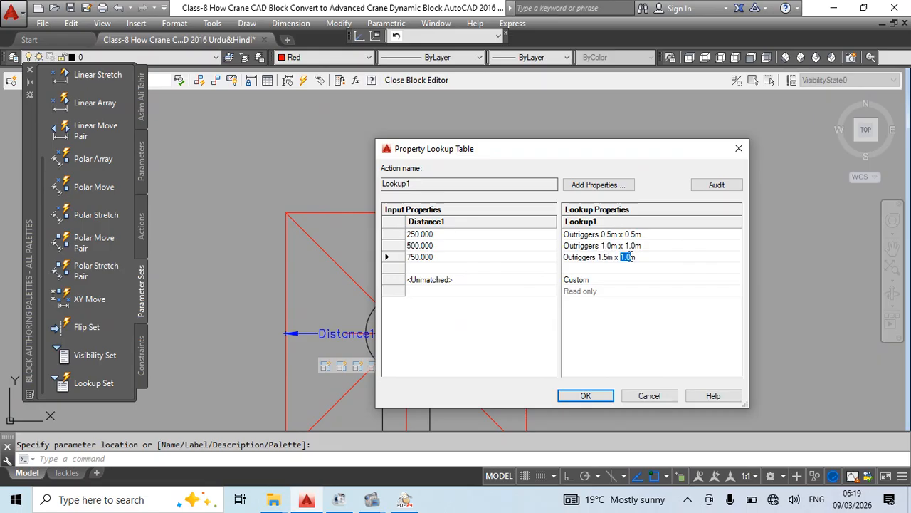
pyautogui.click(460, 268)
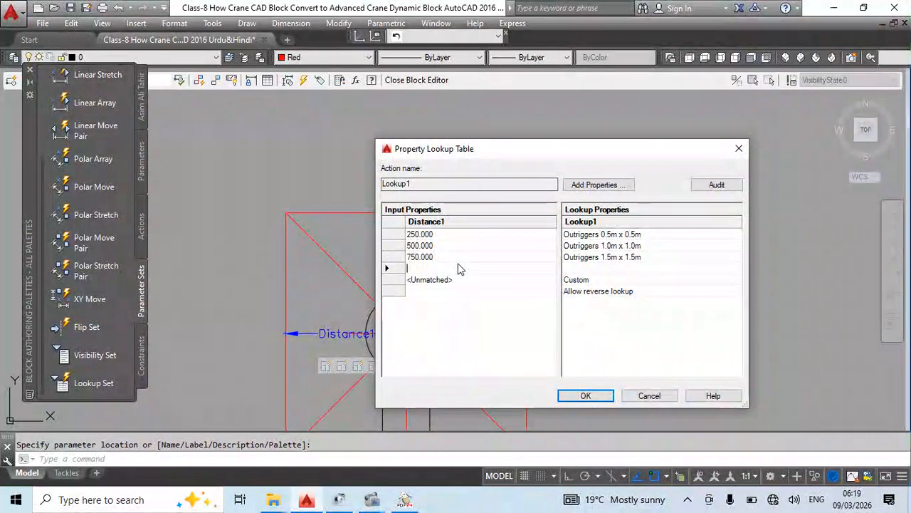
# - Complete the lookup table with rows 1000 for "Outriggers 2.0m x 2.0m" and 1250 for "Outriggers 2.5m x 2.5m", and accept it
pyautogui.click(599, 269)
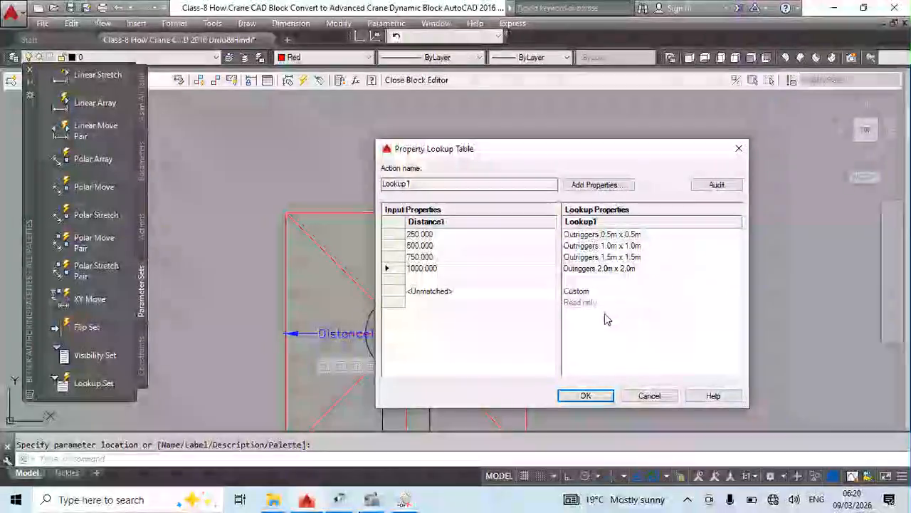
pyautogui.click(433, 279)
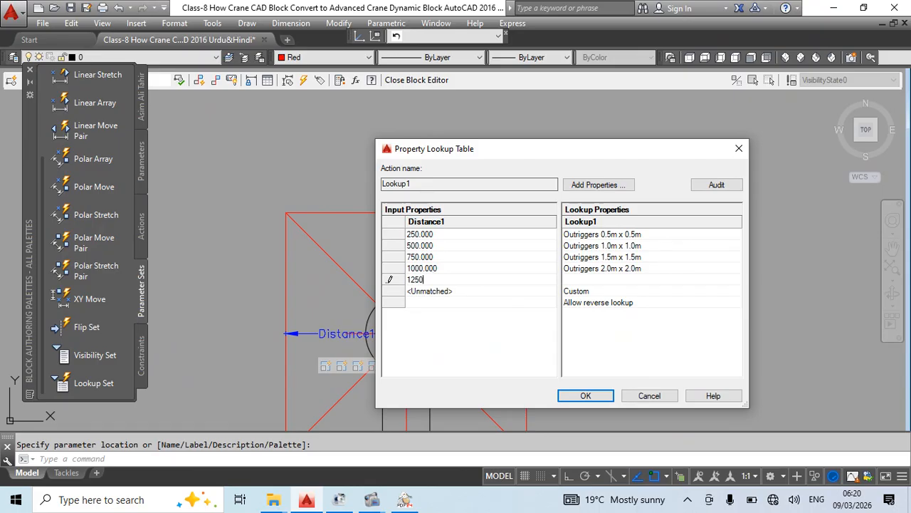
pyautogui.click(591, 280)
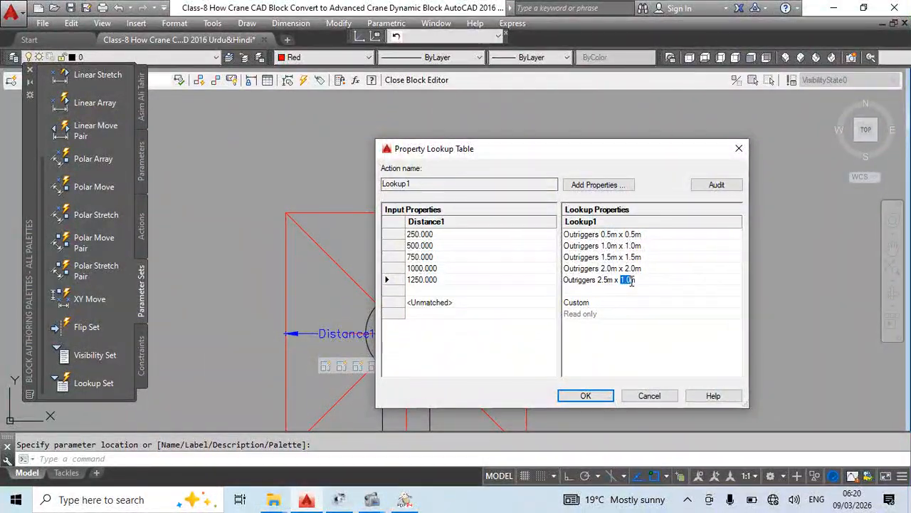
pyautogui.write('2.')
pyautogui.click(585, 396)
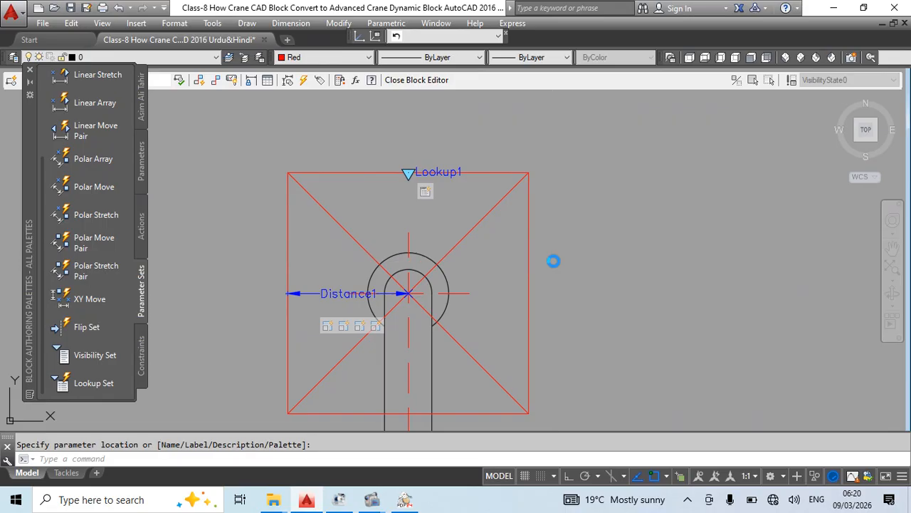
# - Close the block editor and save the changes to the crane's top view block
pyautogui.press('Escape')
pyautogui.write('bc')
pyautogui.press('Return')
pyautogui.press('Return')
# - Test the crane block's pad sizes from 0.5m x 0.5m up to 2.0m x 2.0m, finishing with "Outriggers 2.5m x 2.5m" selected
pyautogui.scroll(5, 332, 244)
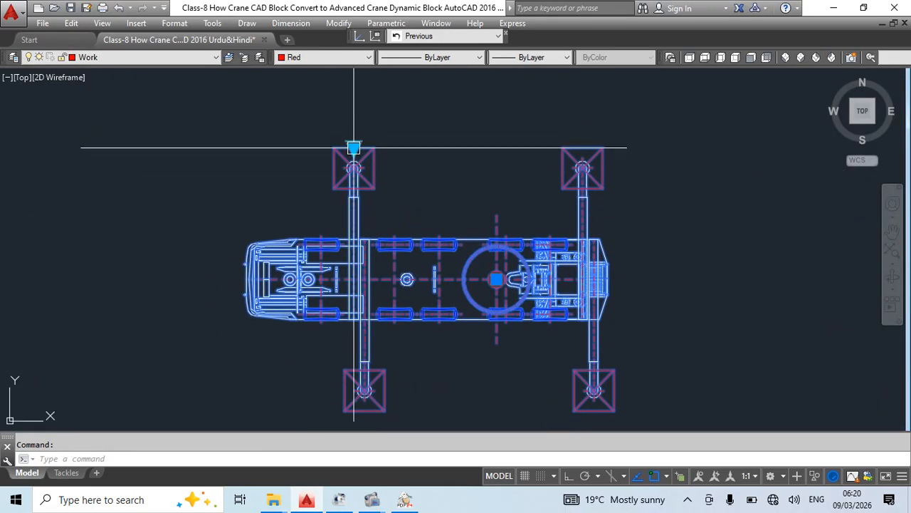
pyautogui.click(354, 147)
pyautogui.click(396, 152)
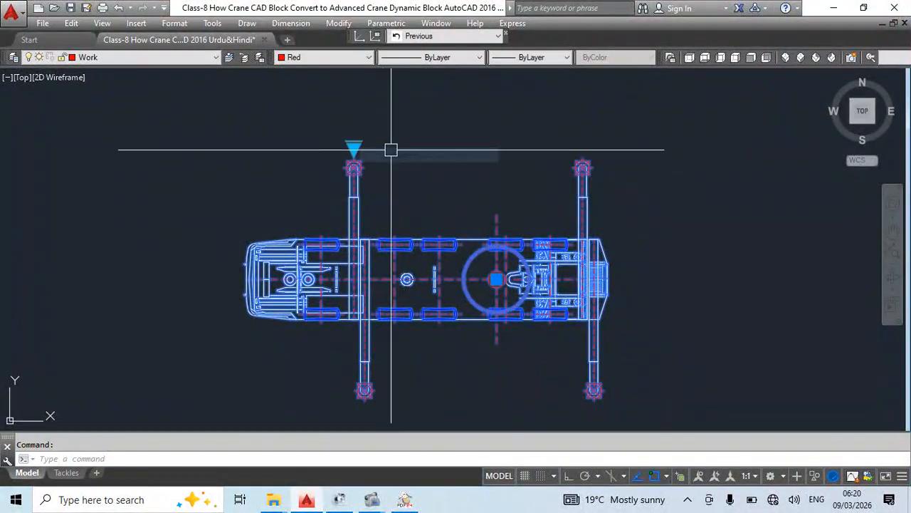
pyautogui.click(354, 148)
pyautogui.click(395, 169)
pyautogui.click(354, 147)
pyautogui.click(390, 171)
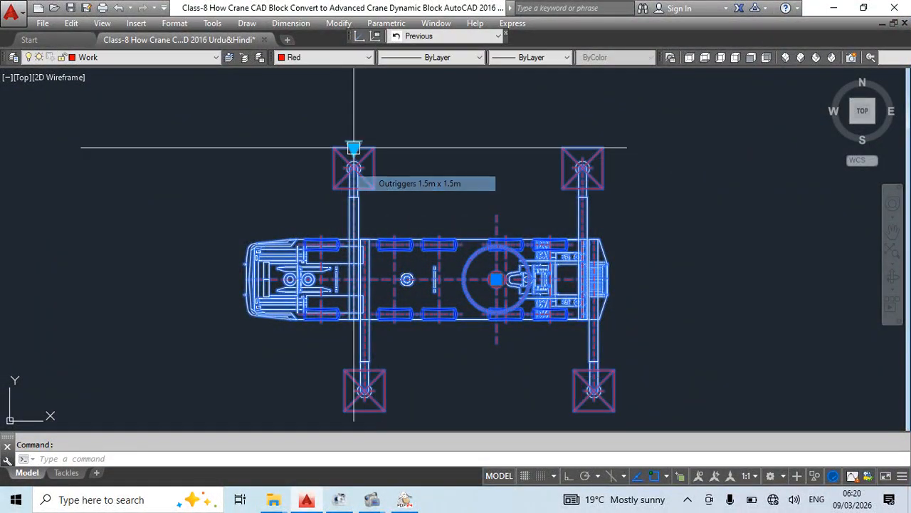
pyautogui.click(354, 147)
pyautogui.click(397, 198)
pyautogui.click(362, 152)
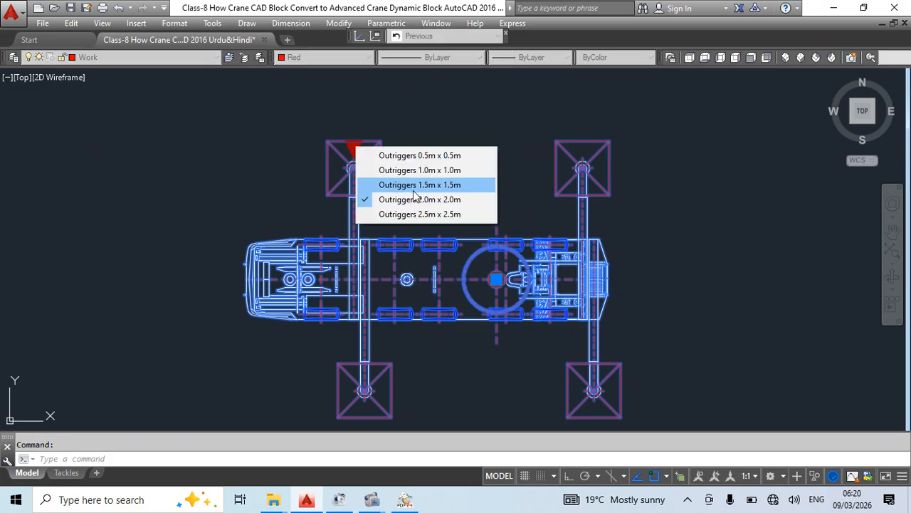
pyautogui.click(382, 211)
# - Check the upper front pad's width with a linear dimension across its top corners, without placing the dimension
pyautogui.write('d')
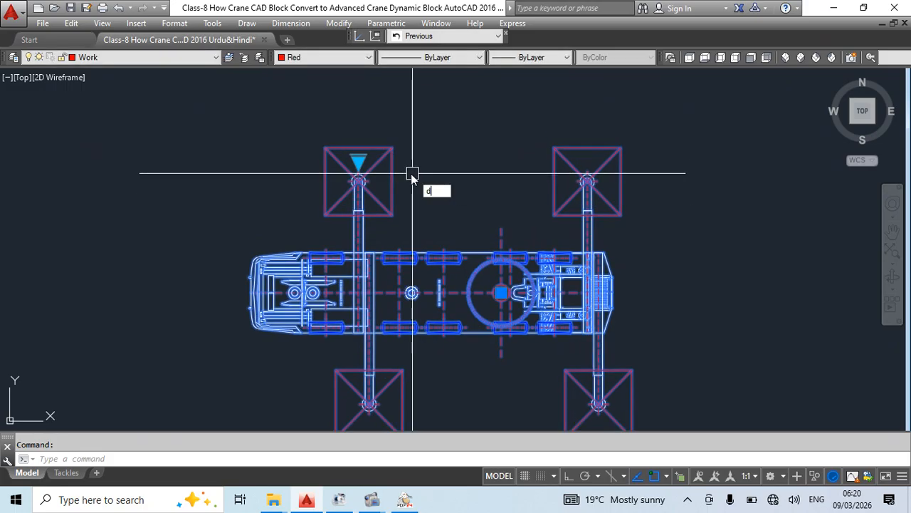
pyautogui.write('li')
pyautogui.press('Return')
pyautogui.click(324, 148)
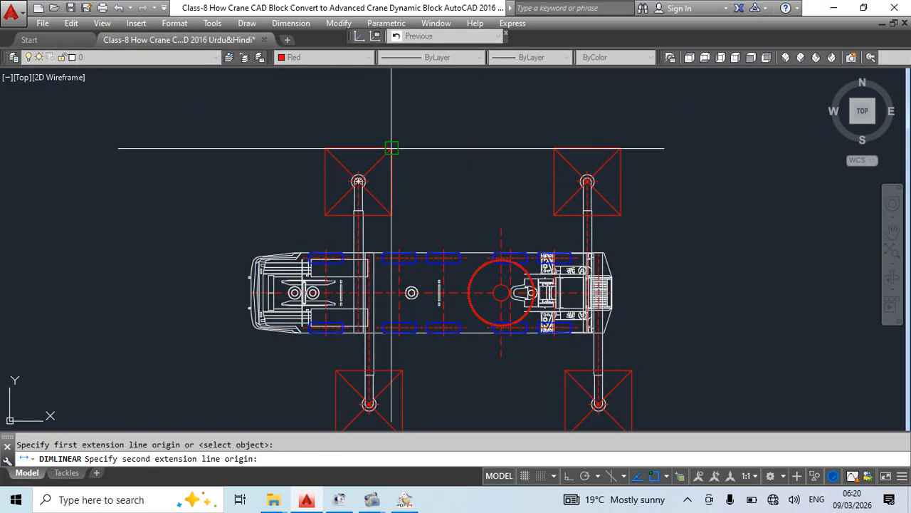
pyautogui.click(391, 148)
pyautogui.scroll(-2, 398, 136)
pyautogui.press('Escape')
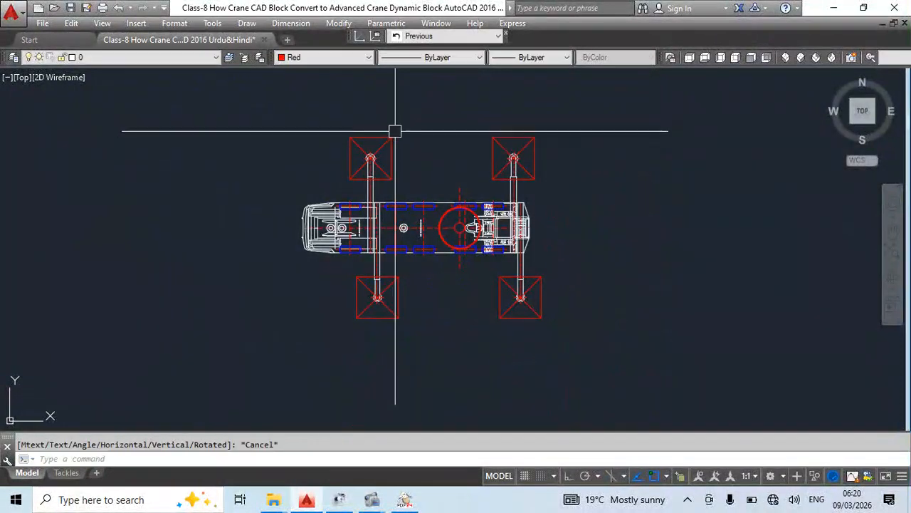
# - Check the upper front pad's height with a linear dimension between its rear corners, without placing the dimension
pyautogui.write('li')
pyautogui.press('Return')
pyautogui.click(392, 137)
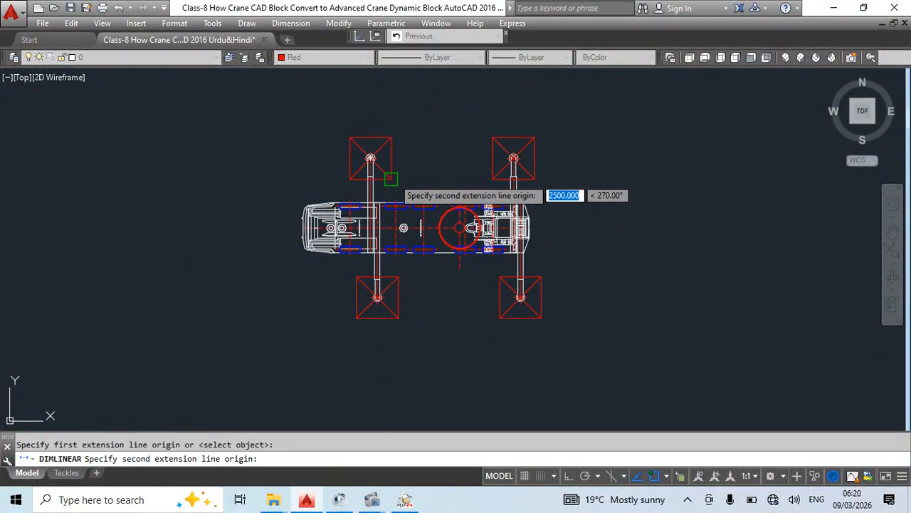
pyautogui.click(392, 180)
pyautogui.scroll(4, 414, 167)
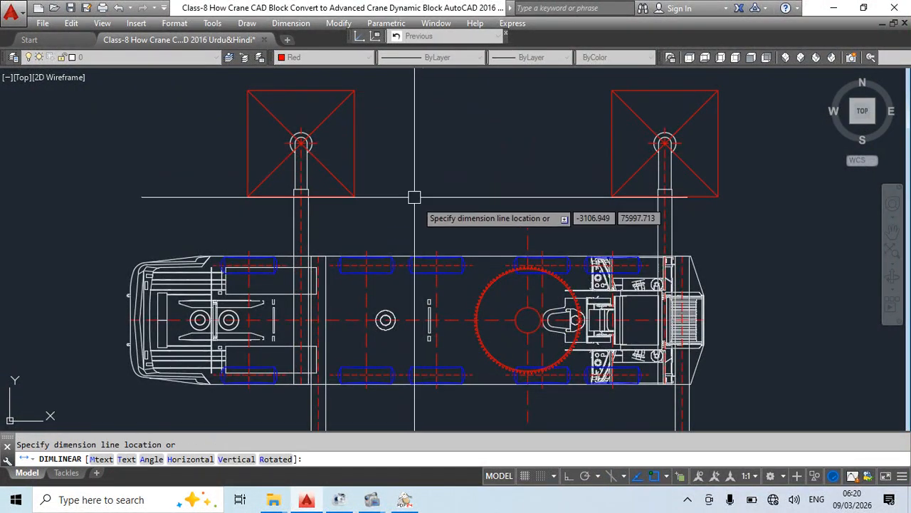
pyautogui.press('Escape')
# - Reopen the crane's top view block in the block editor
pyautogui.scroll(-6, 434, 171)
pyautogui.click(431, 213)
pyautogui.doubleClick(431, 213)
pyautogui.click(439, 338)
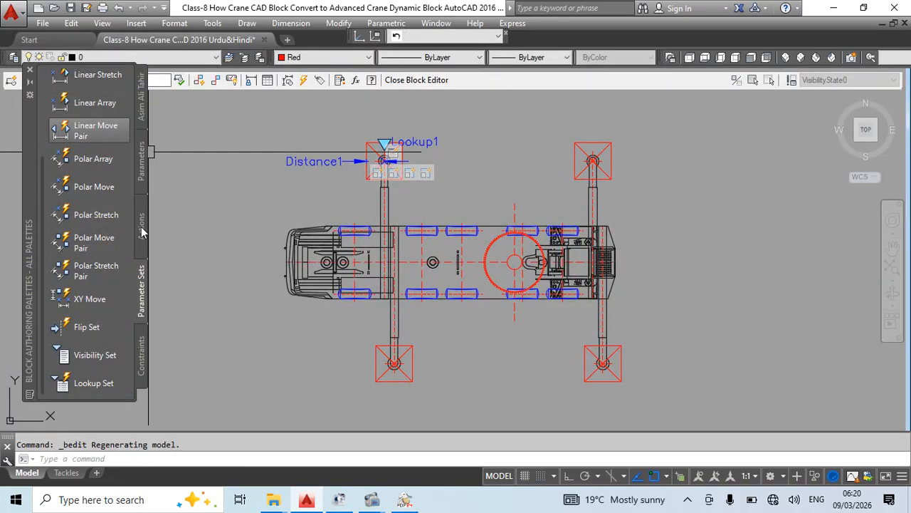
pyautogui.scroll(3, 108, 142)
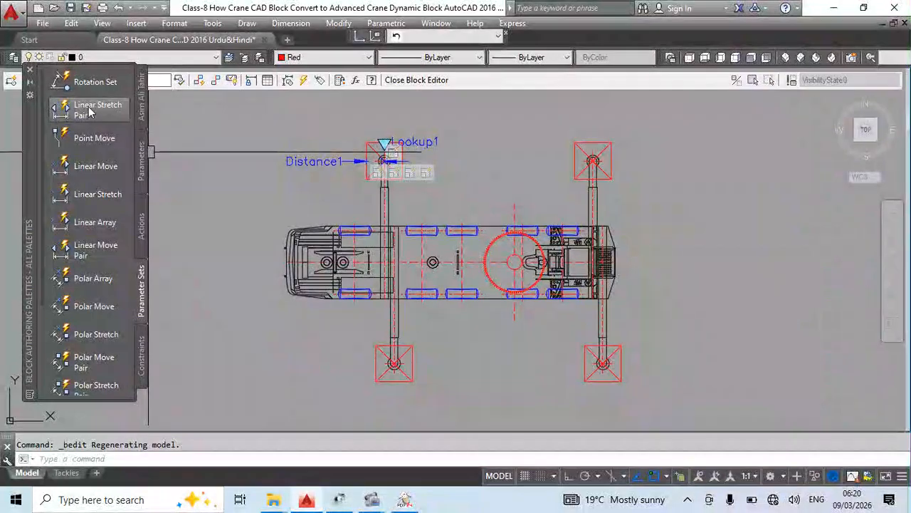
pyautogui.scroll(2, 610, 167)
pyautogui.scroll(-2, 591, 176)
pyautogui.press('Escape')
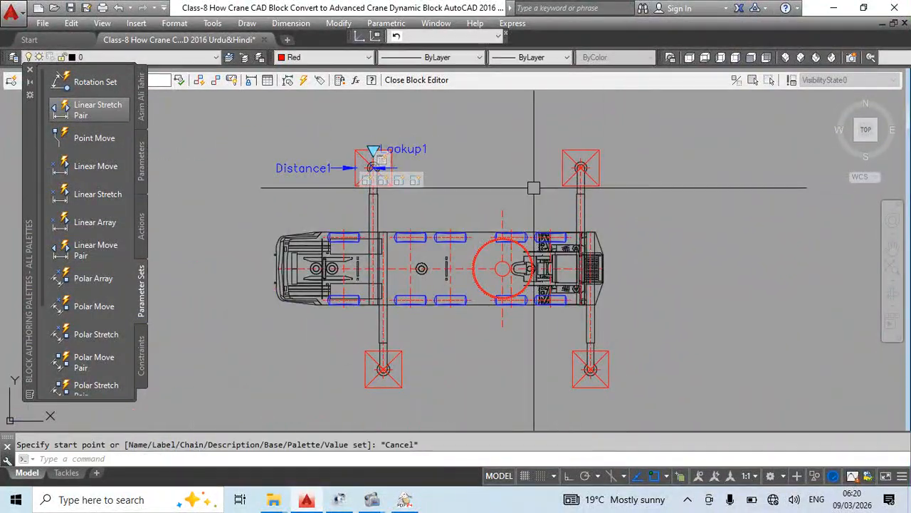
# - Draw a horizontal helper line joining the front and rear pads of the upper outriggers
pyautogui.write('l')
pyautogui.press('Return')
pyautogui.scroll(2, 392, 161)
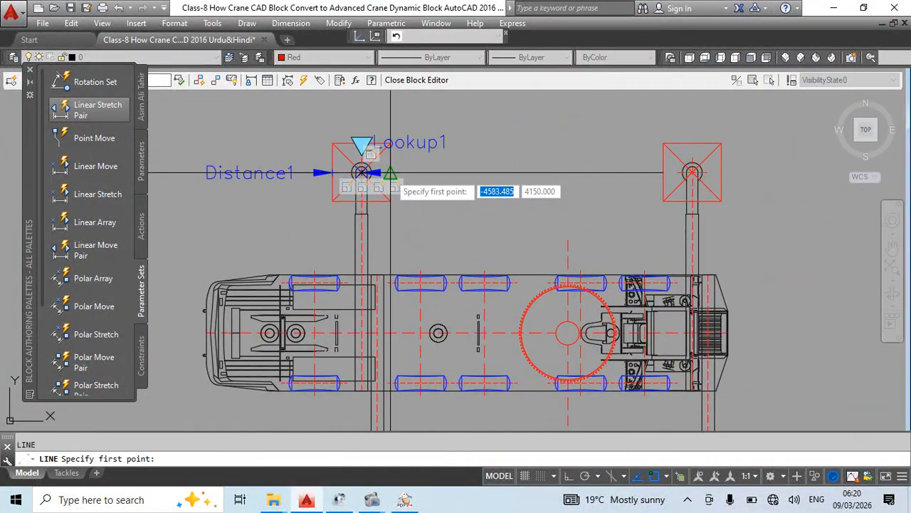
pyautogui.click(364, 173)
pyautogui.click(663, 172)
pyautogui.scroll(-2, 477, 185)
pyautogui.press('Escape')
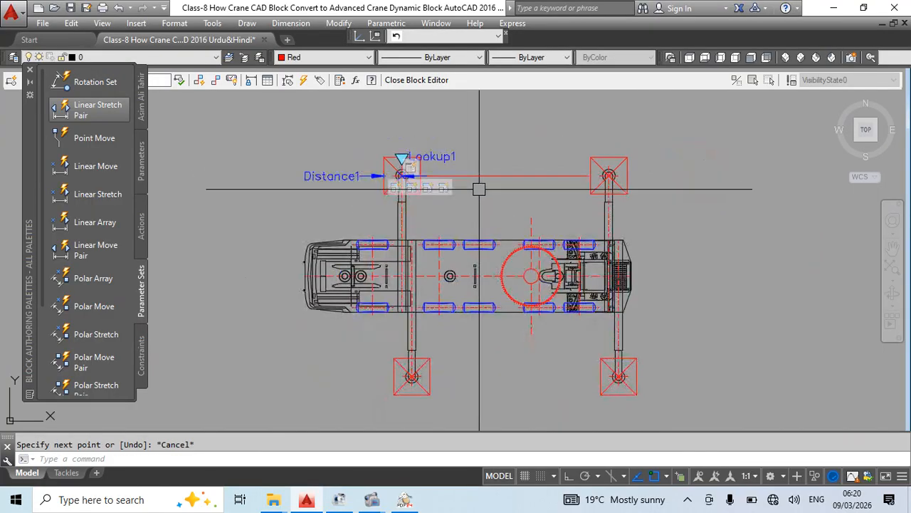
# - Draw a horizontal helper line joining the rear and front pads of the lower outriggers
pyautogui.moveTo(486, 150); pyautogui.dragTo(423, 166, button='middle')
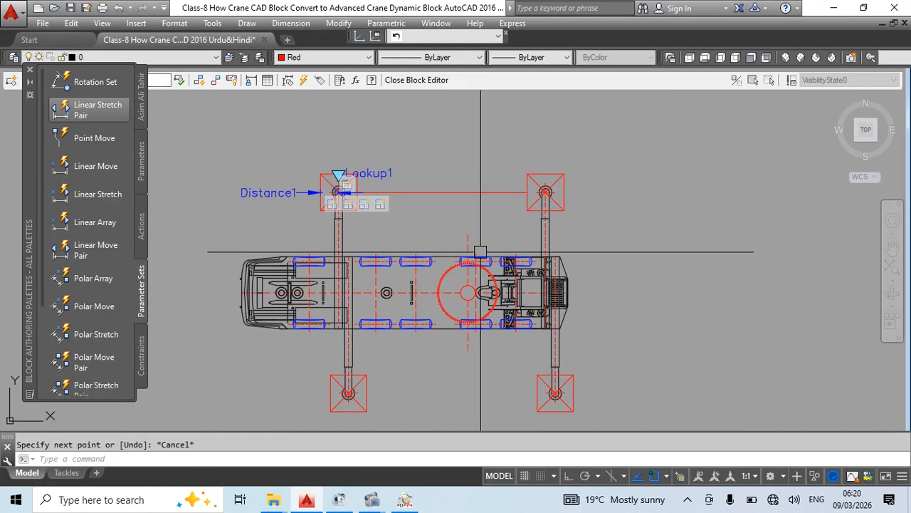
pyautogui.moveTo(474, 281); pyautogui.dragTo(479, 235, button='middle')
pyautogui.press('Return')
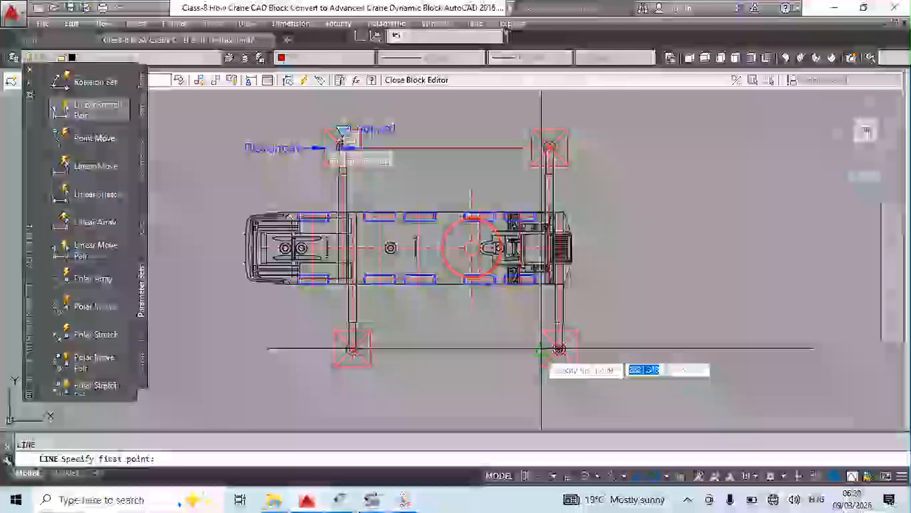
pyautogui.click(542, 348)
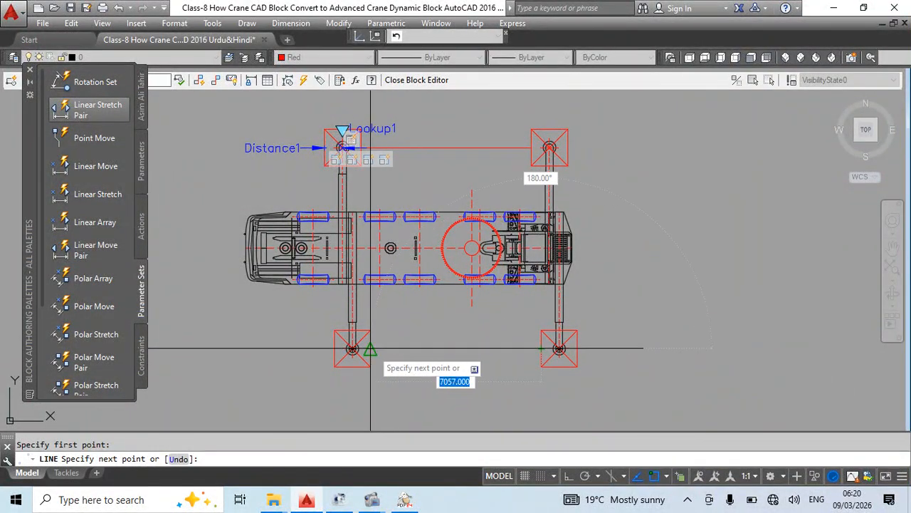
pyautogui.click(356, 348)
pyautogui.press('Escape')
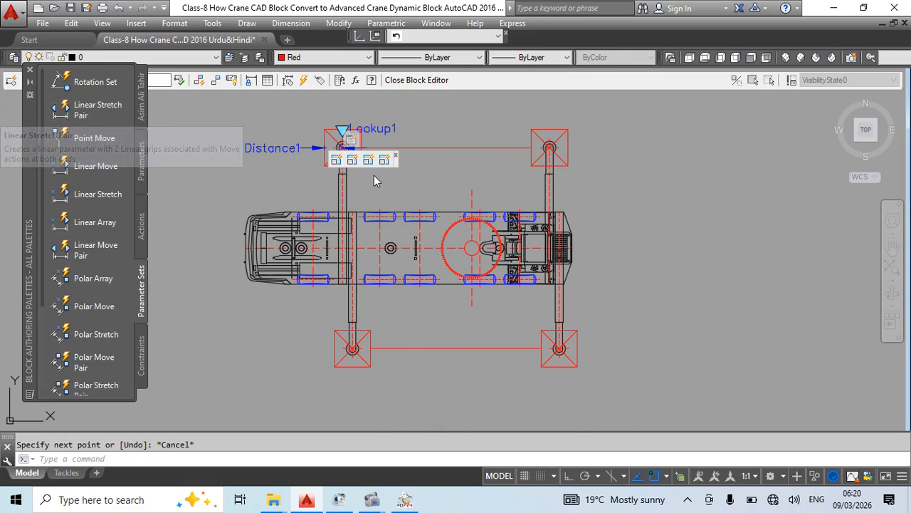
# - Draw a vertical helper line in Ortho mode between the front and rear outriggers, crossing both horizontal helper lines
pyautogui.press('space')
pyautogui.click(453, 123)
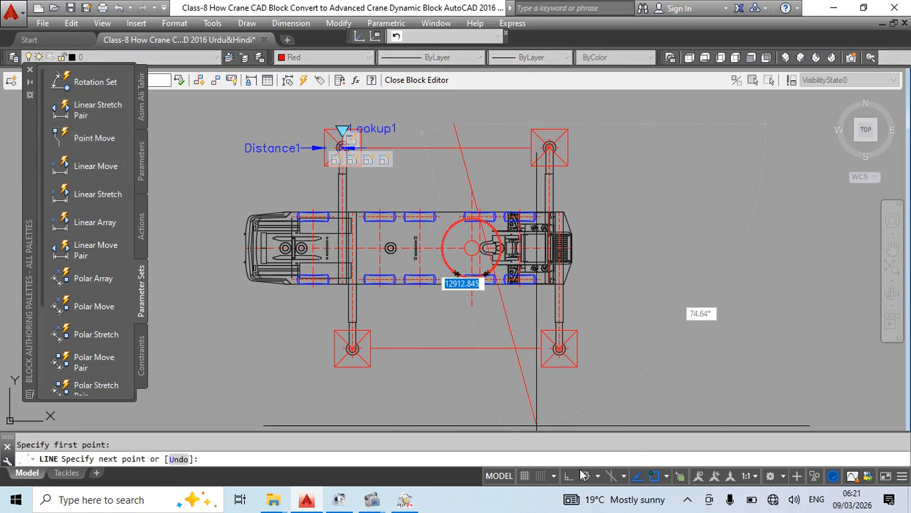
pyautogui.press('Escape')
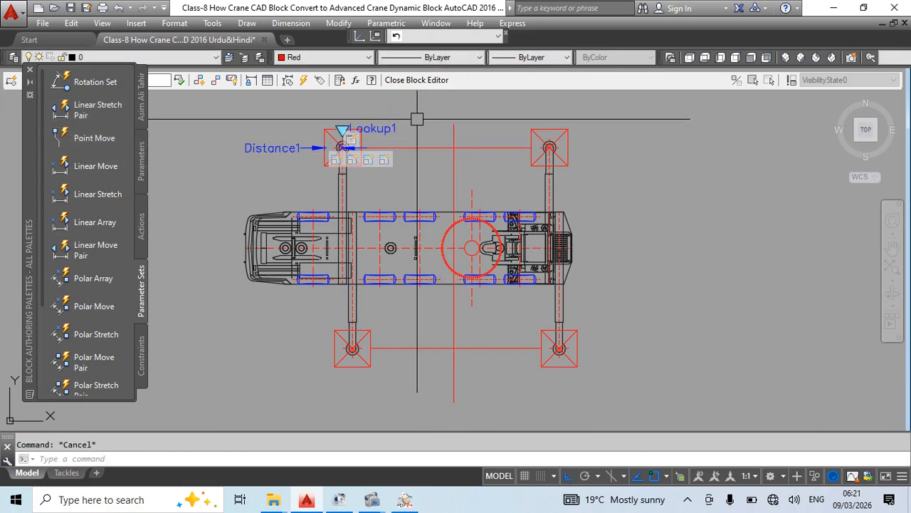
pyautogui.click(90, 112)
pyautogui.click(454, 148)
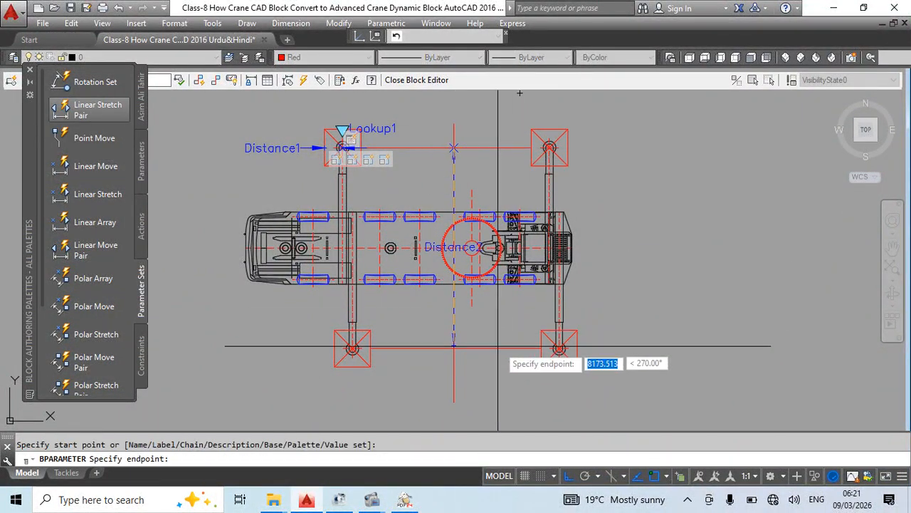
pyautogui.click(464, 399)
pyautogui.press('Escape')
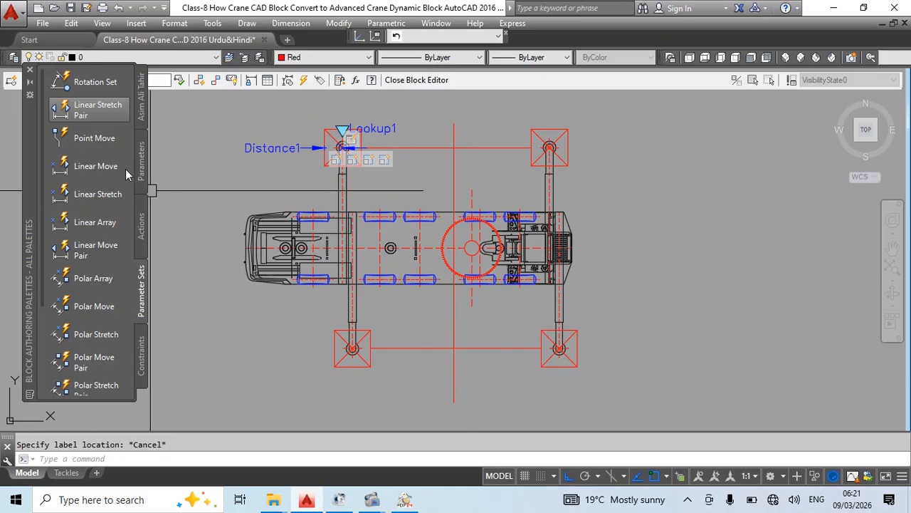
# - Place a Linear Stretch Pair parameter along the vertical helper line, from the lower horizontal line's intersection to the upper one
pyautogui.click(90, 112)
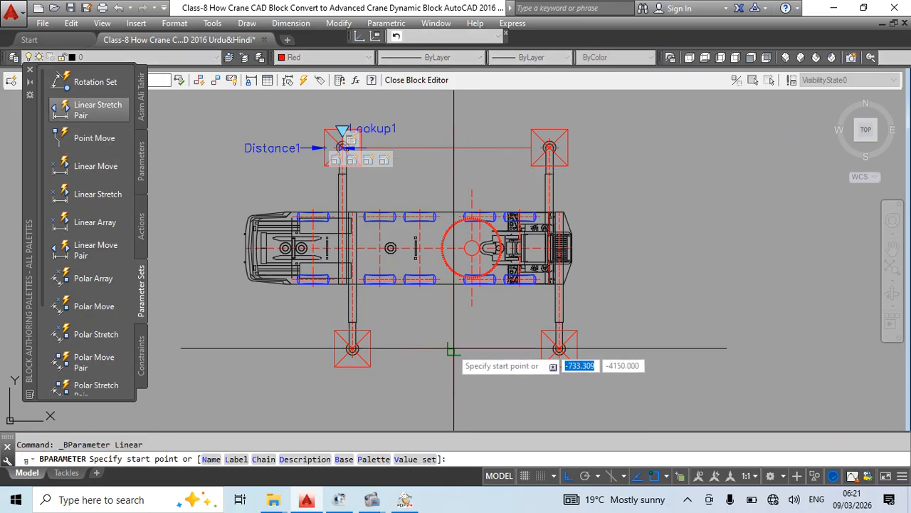
pyautogui.click(454, 348)
pyautogui.click(454, 148)
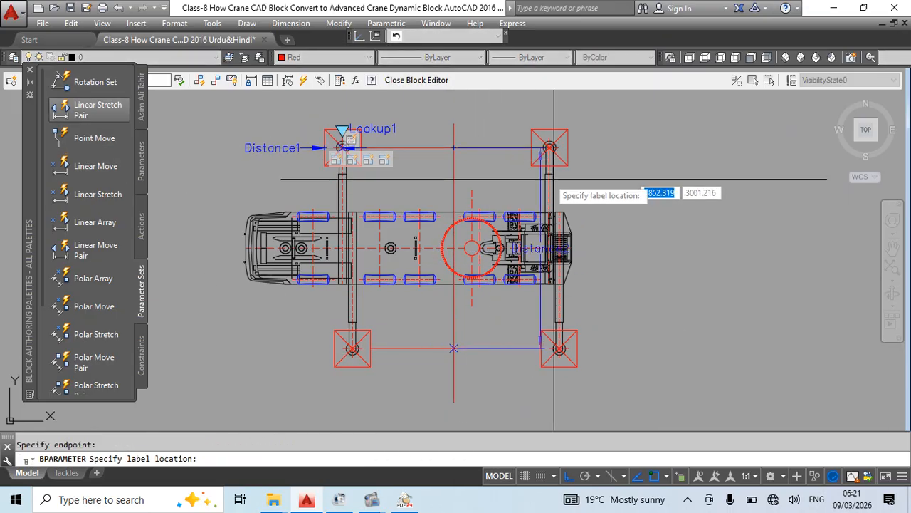
pyautogui.click(484, 180)
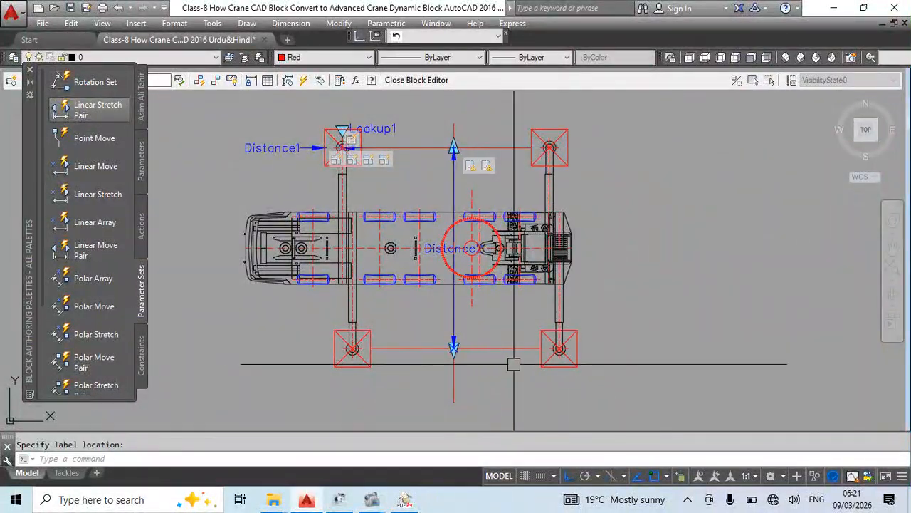
# - Delete the two horizontal helper lines and the vertical helper line, keeping the new linear parameter
pyautogui.moveTo(518, 370); pyautogui.dragTo(505, 348, button='middle')
pyautogui.press('Escape')
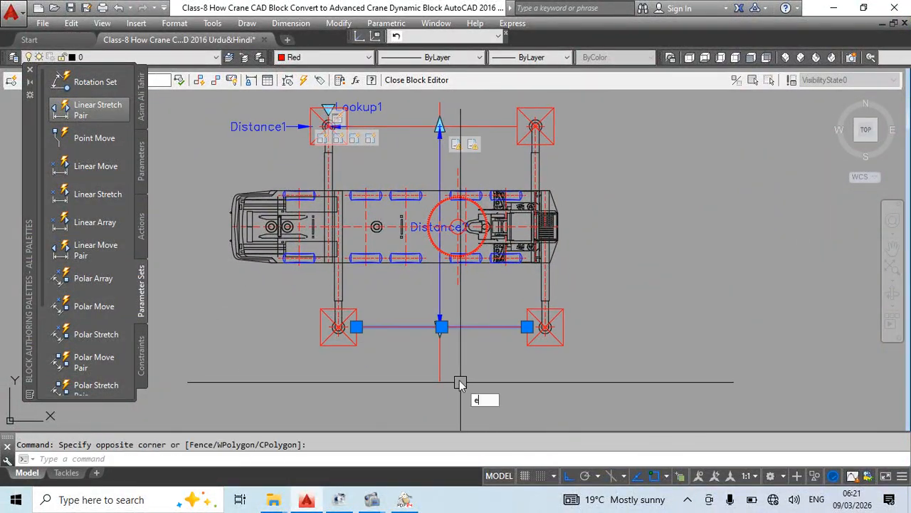
pyautogui.press('Return')
pyautogui.click(473, 366)
pyautogui.click(439, 368)
pyautogui.press('Delete')
pyautogui.moveTo(454, 306); pyautogui.dragTo(450, 374, button='middle')
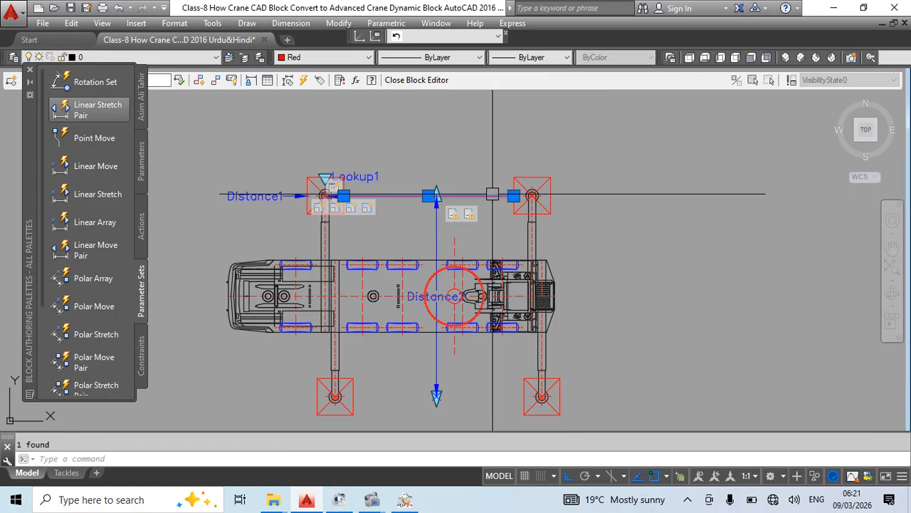
pyautogui.press('Delete')
# - Assign the vertical parameter's first stretch action a new selection set, framing the lower outrigger ends and selecting both pads with their beams
pyautogui.moveTo(438, 289); pyautogui.dragTo(439, 247, button='middle')
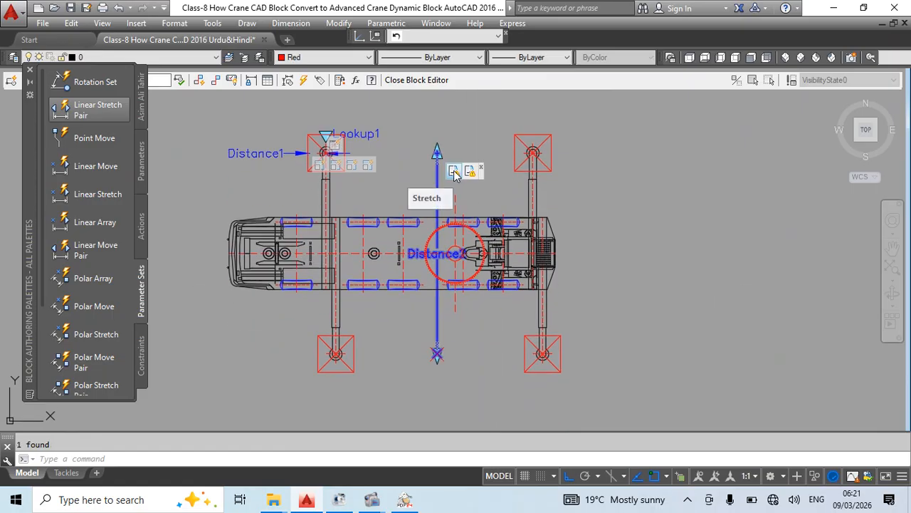
pyautogui.rightClick(455, 174)
pyautogui.moveTo(541, 198)
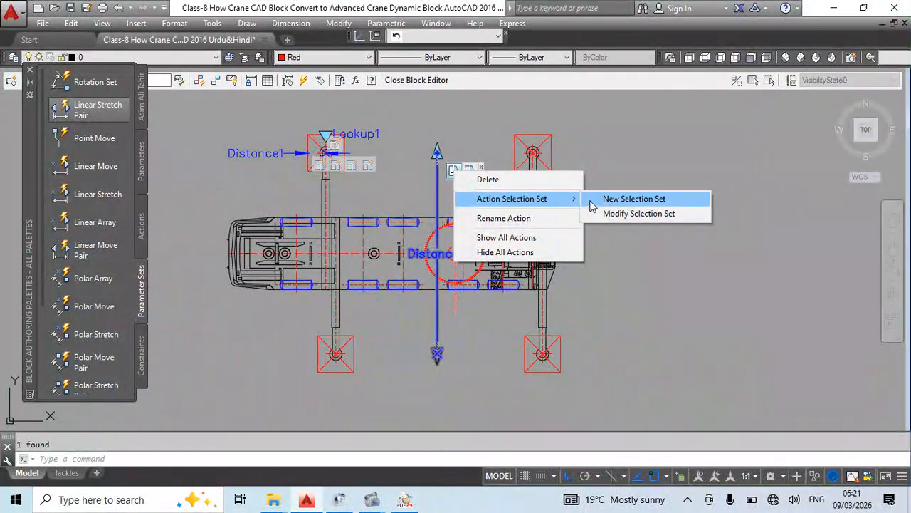
pyautogui.click(631, 198)
pyautogui.moveTo(645, 250); pyautogui.dragTo(651, 213, button='middle')
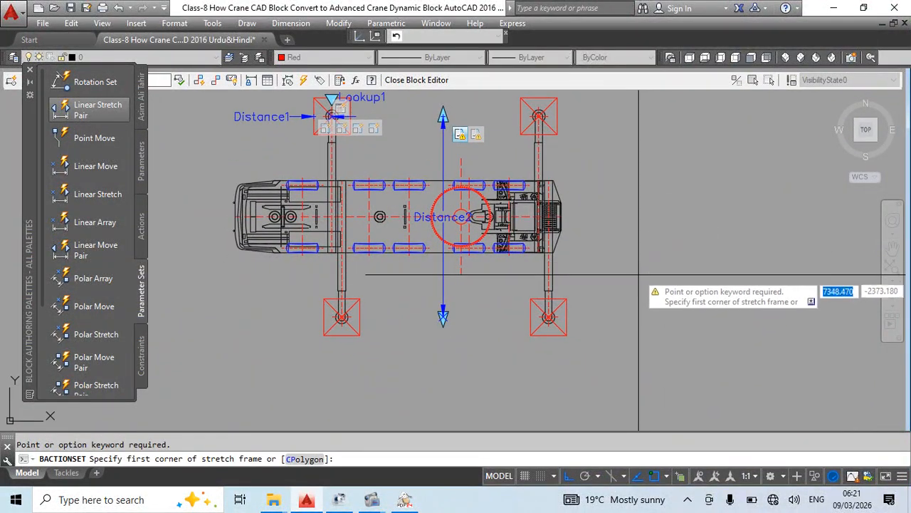
pyautogui.click(637, 292)
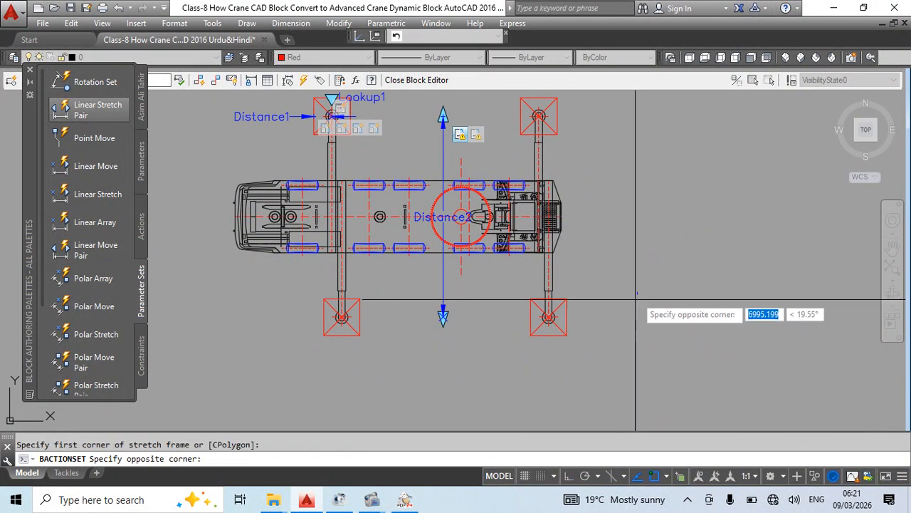
pyautogui.scroll(6, 447, 322)
pyautogui.scroll(-4, 586, 285)
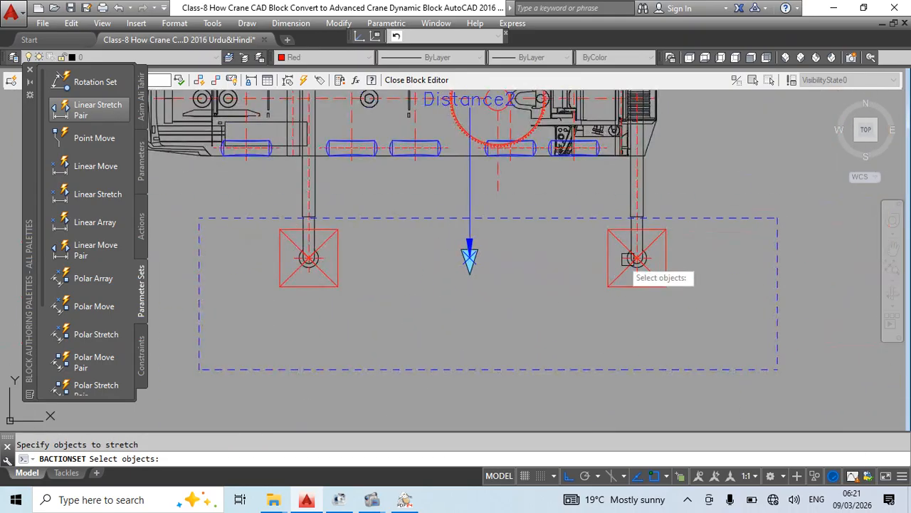
pyautogui.click(692, 226)
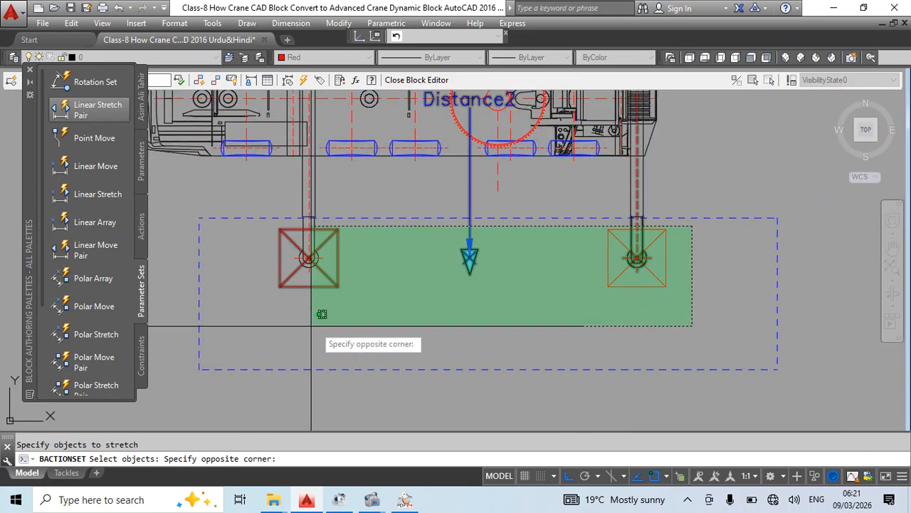
pyautogui.click(256, 328)
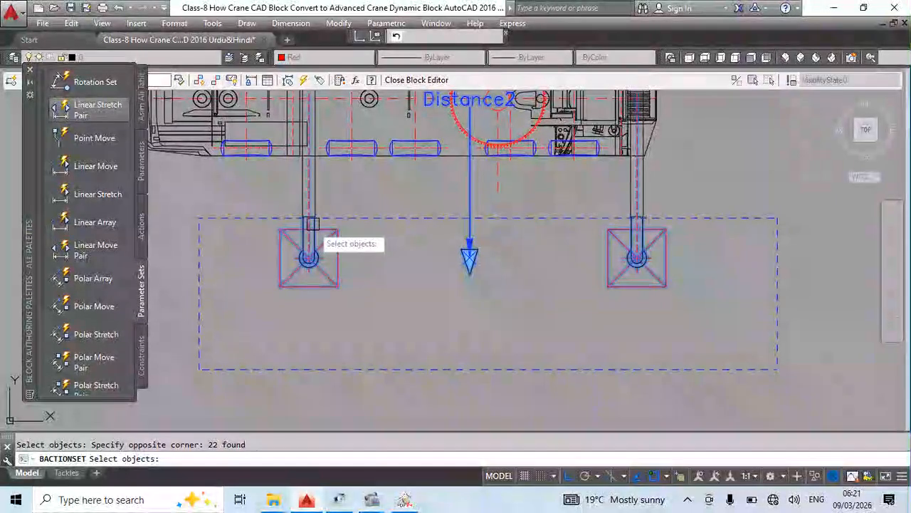
pyautogui.press('Return')
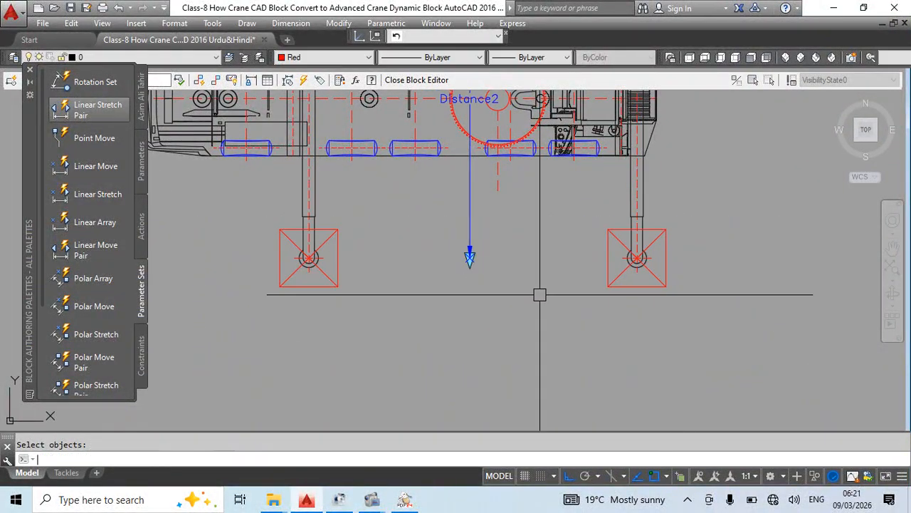
# - Assign the second stretch action a new selection set with the upper outrigger ends, pads and pad-size parameters, and close the Block Editor
pyautogui.scroll(-4, 539, 295)
pyautogui.rightClick(480, 194)
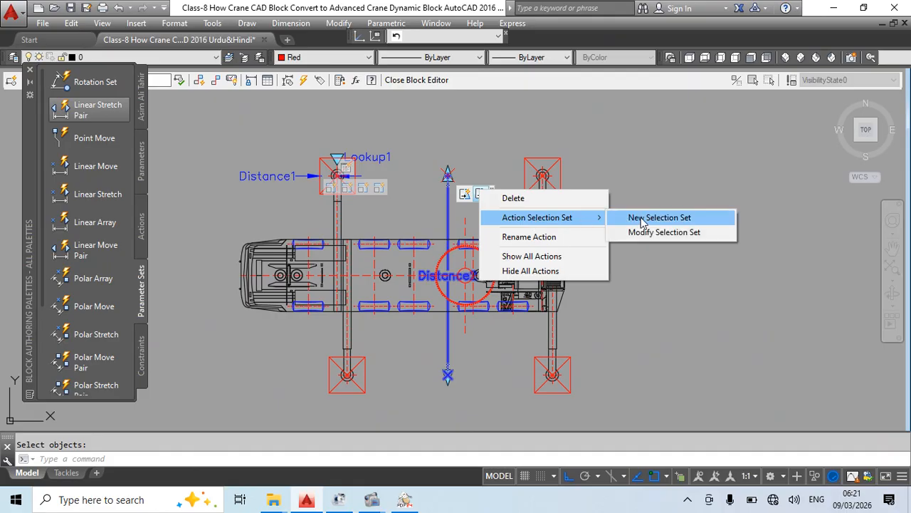
pyautogui.click(640, 222)
pyautogui.moveTo(586, 114); pyautogui.dragTo(593, 131, button='middle')
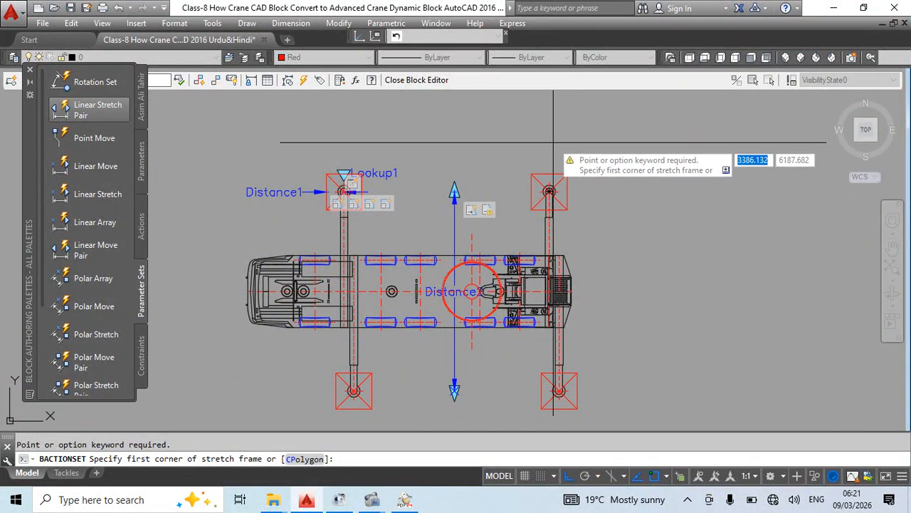
pyautogui.click(605, 112)
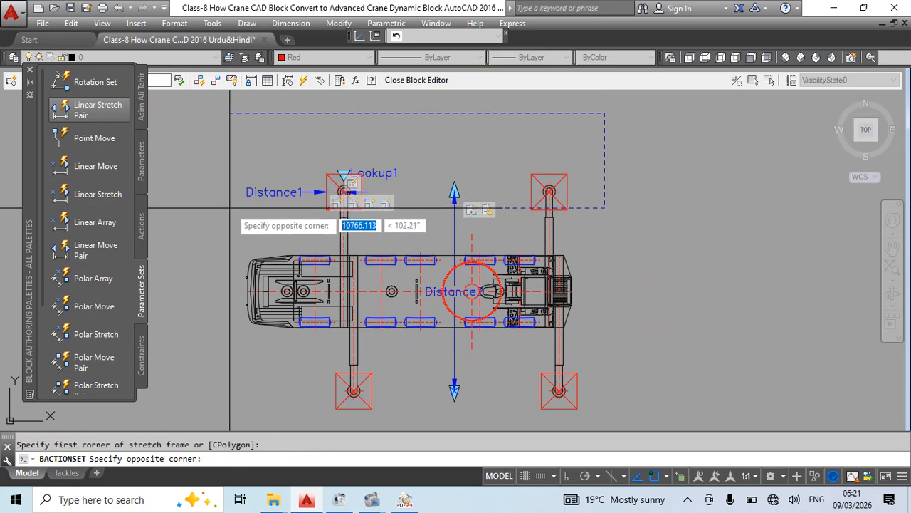
pyautogui.scroll(5, 495, 239)
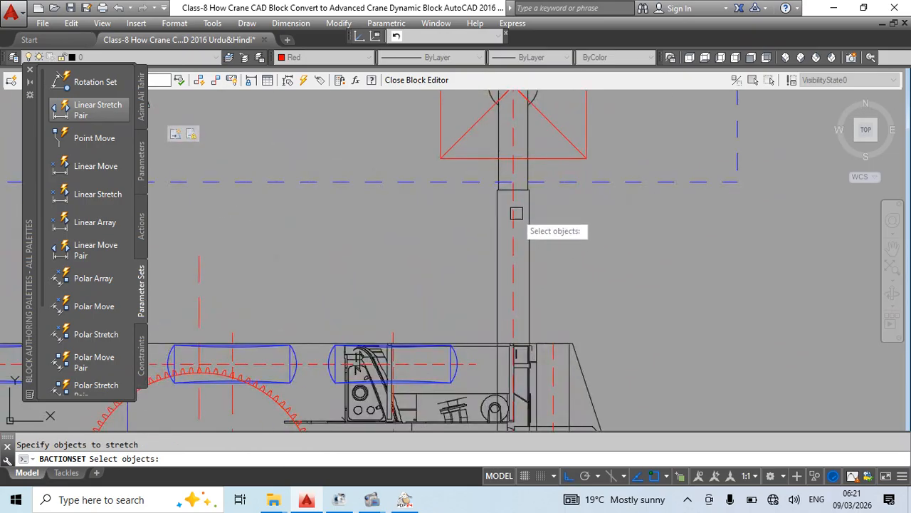
pyautogui.moveTo(511, 190); pyautogui.dragTo(534, 259, button='middle')
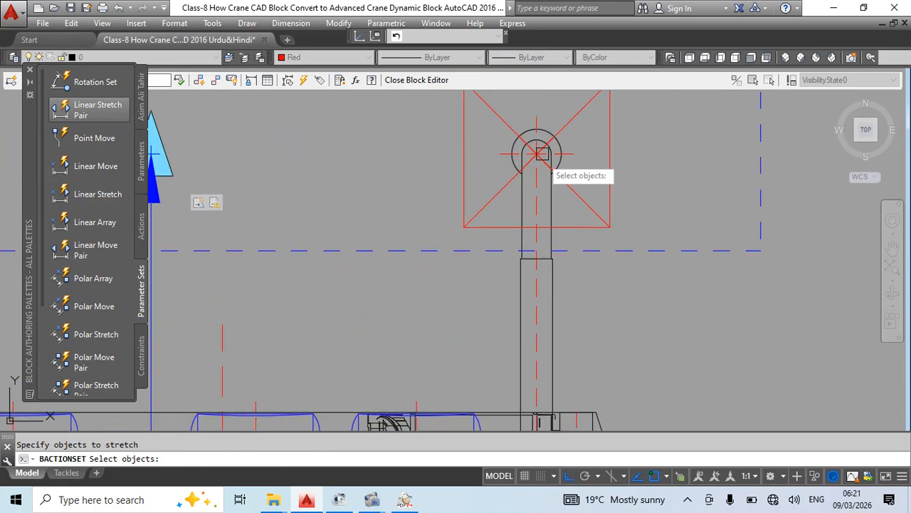
pyautogui.click(544, 227)
pyautogui.scroll(-3, 544, 260)
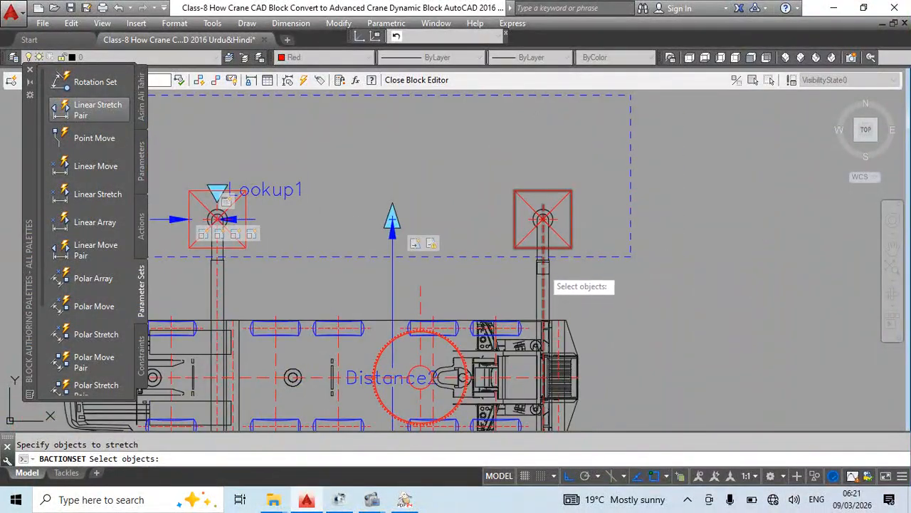
pyautogui.moveTo(545, 260)
pyautogui.mouseDown(button='middle')
pyautogui.moveTo(583, 237)
pyautogui.moveTo(712, 217)
pyautogui.mouseUp(button='middle')
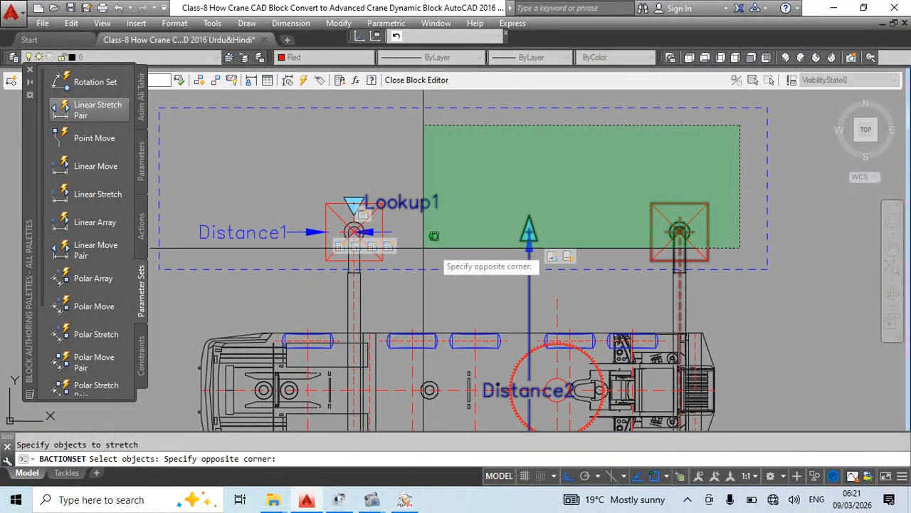
pyautogui.click(200, 266)
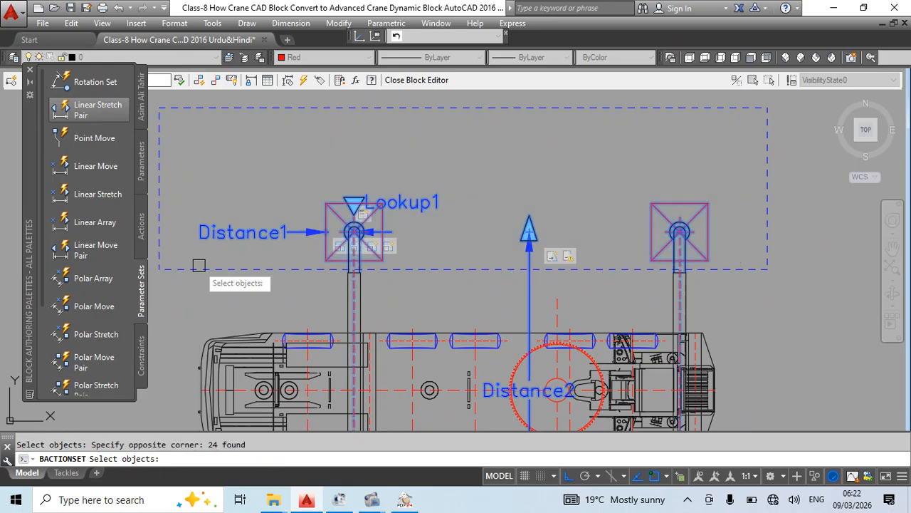
pyautogui.press('Return')
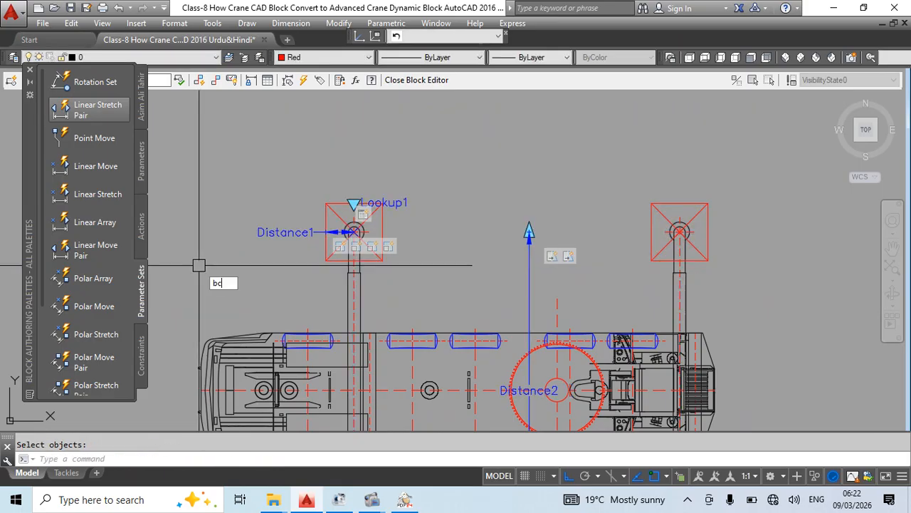
pyautogui.write('bc')
pyautogui.press('Return')
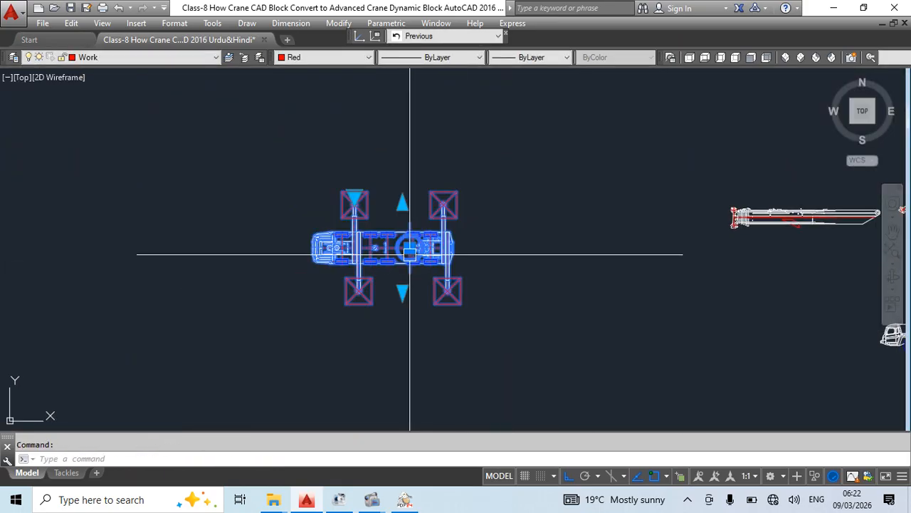
# - Test-stretch the upper and lower outriggers of the top view block outward separately, and undo both stretches
pyautogui.click(403, 205)
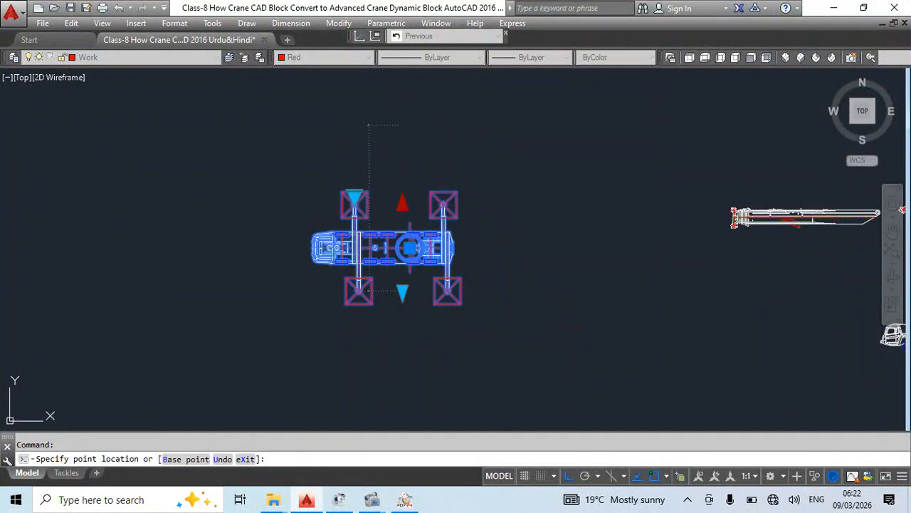
pyautogui.click(402, 125)
pyautogui.click(403, 290)
pyautogui.click(406, 383)
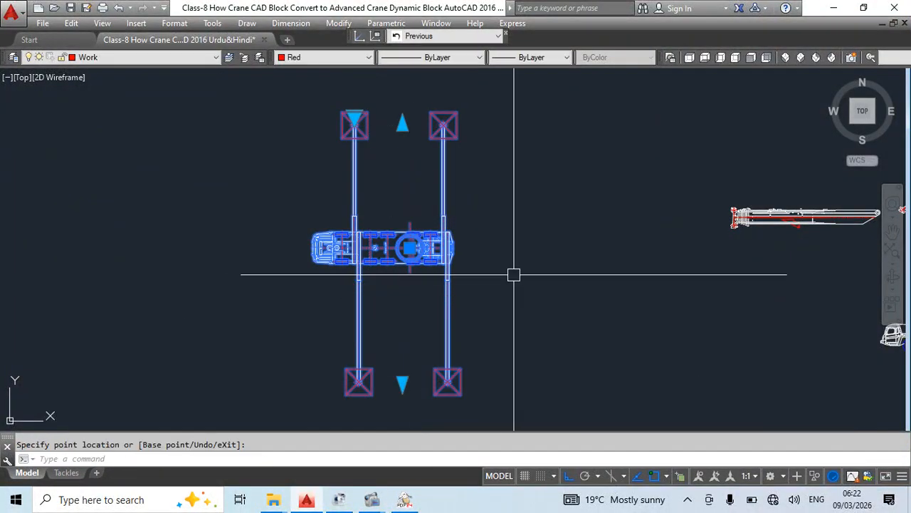
pyautogui.hotkey('ctrl', 'z')
pyautogui.hotkey('ctrl', 'z')
# - Edit the SAC2500S Crane Top View block, set the vertical linear parameter's base location to Midpoint, and close the Block Editor
pyautogui.doubleClick(417, 249)
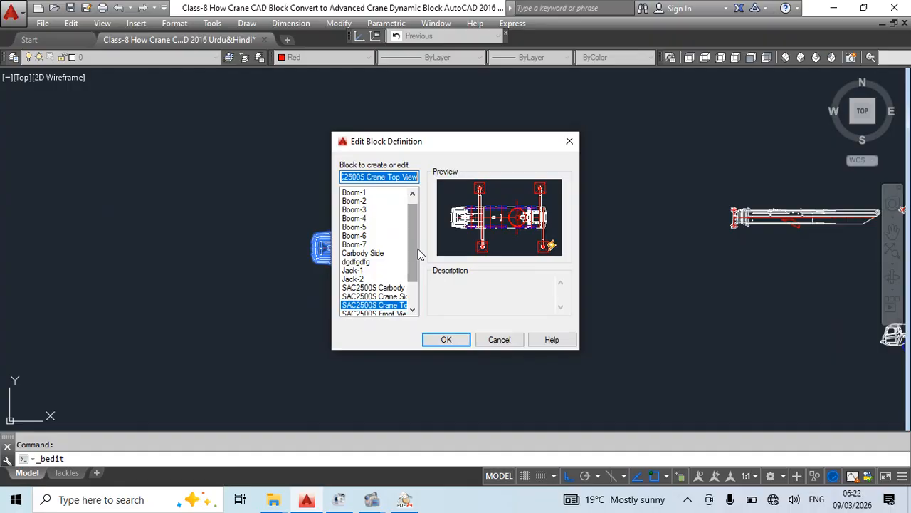
pyautogui.click(445, 340)
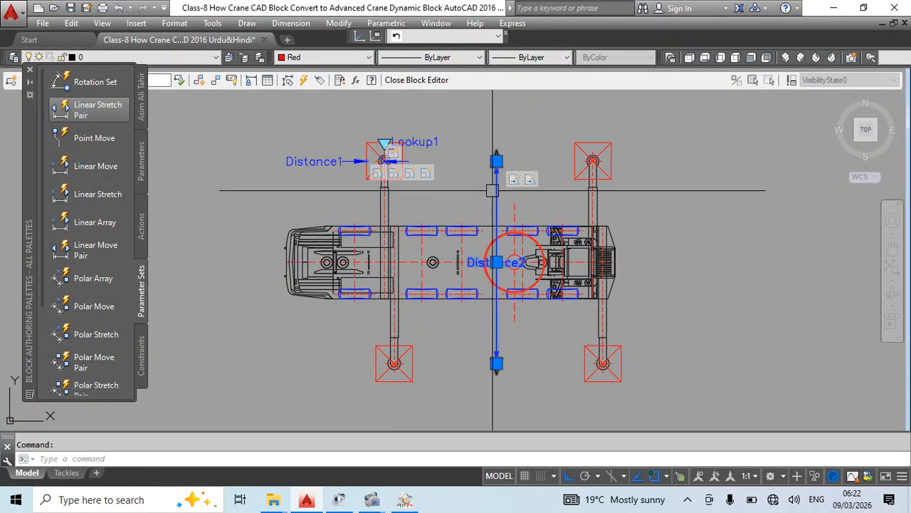
pyautogui.hotkey('ctrl', '1')
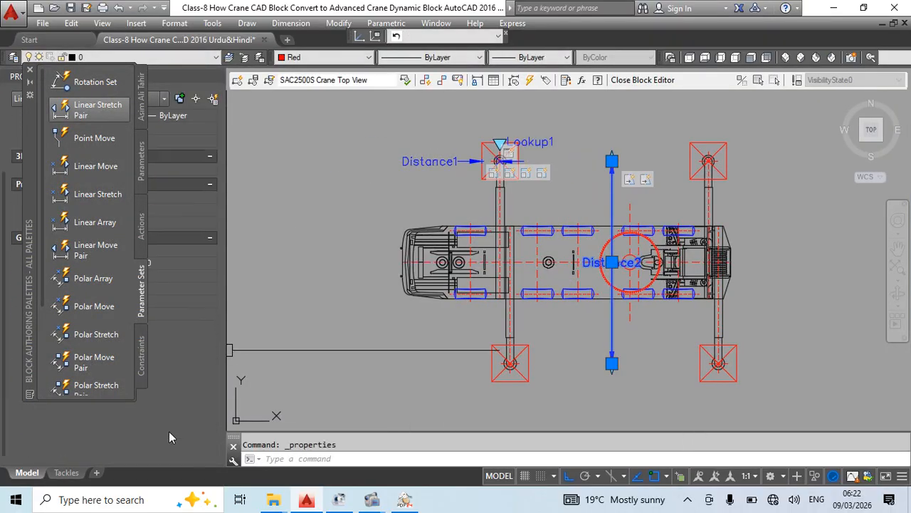
pyautogui.click(162, 407)
pyautogui.click(135, 433)
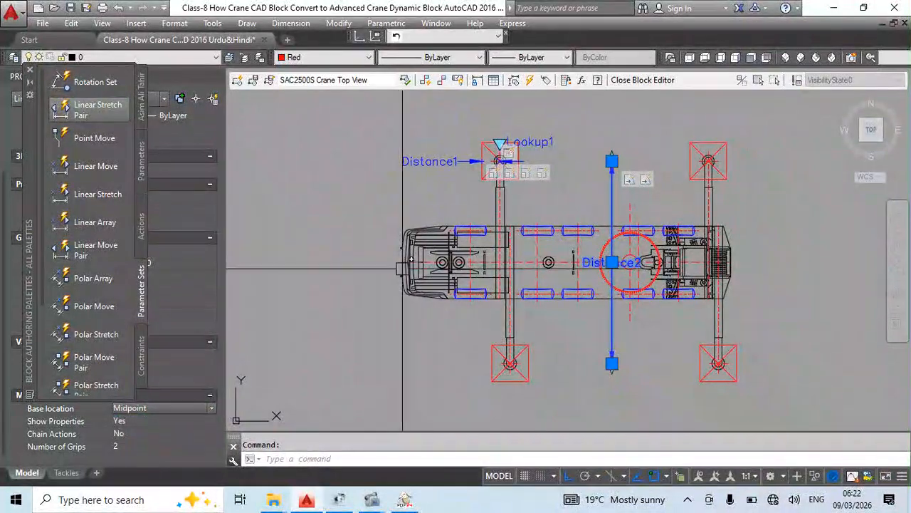
pyautogui.press('Escape')
pyautogui.write('bc')
pyautogui.press('Return')
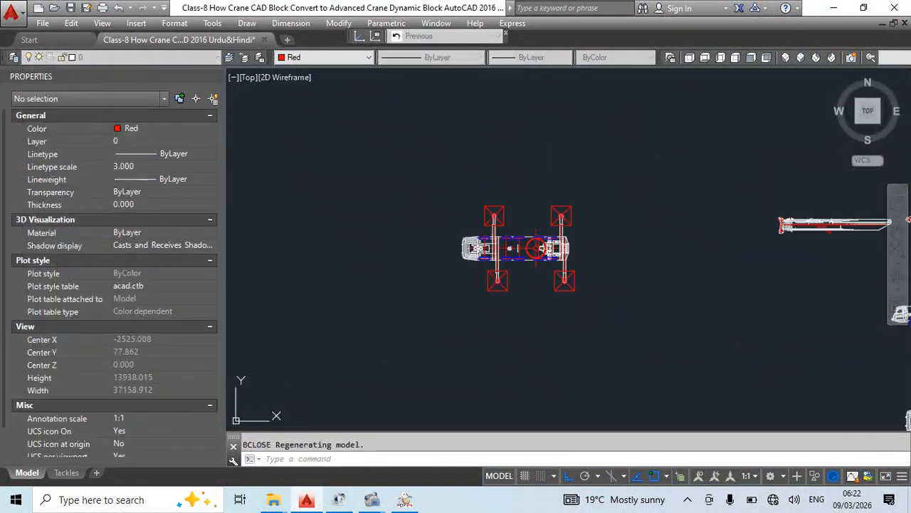
pyautogui.press('Return')
# - Test the top view block's symmetric stretch by extending, retracting and re-extending the outriggers from both the upper and lower grips
pyautogui.click(534, 219)
pyautogui.click(546, 216)
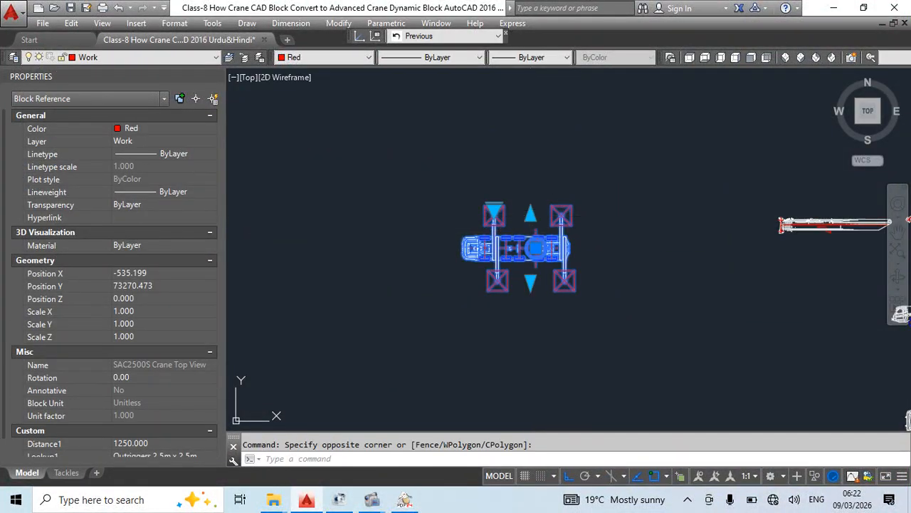
pyautogui.click(530, 213)
pyautogui.click(530, 117)
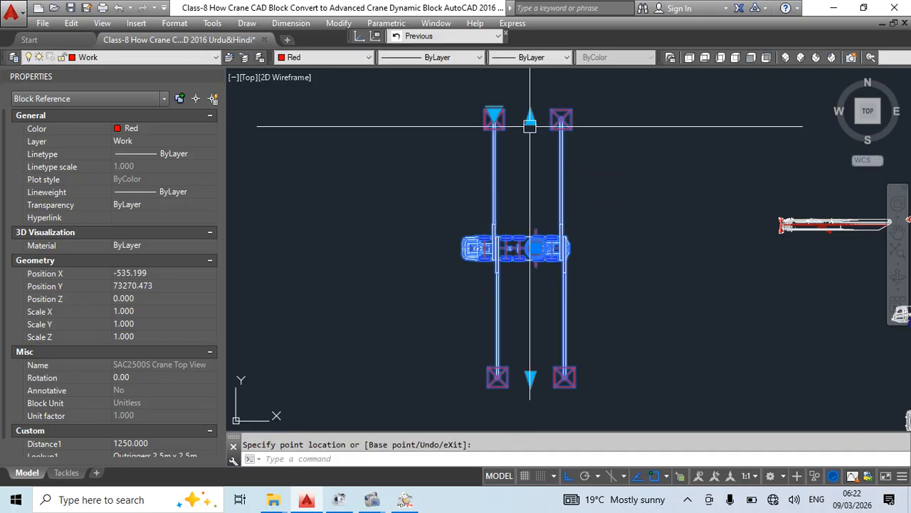
pyautogui.click(530, 118)
pyautogui.click(532, 214)
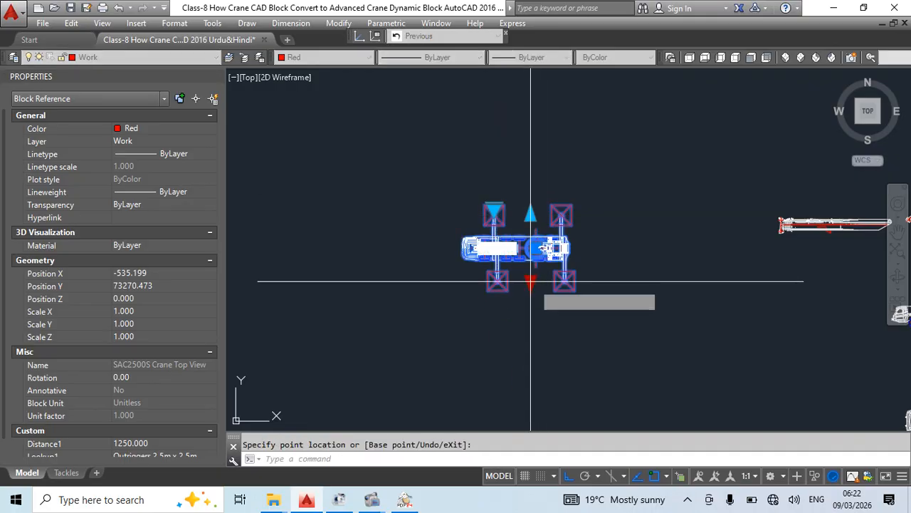
pyautogui.click(531, 284)
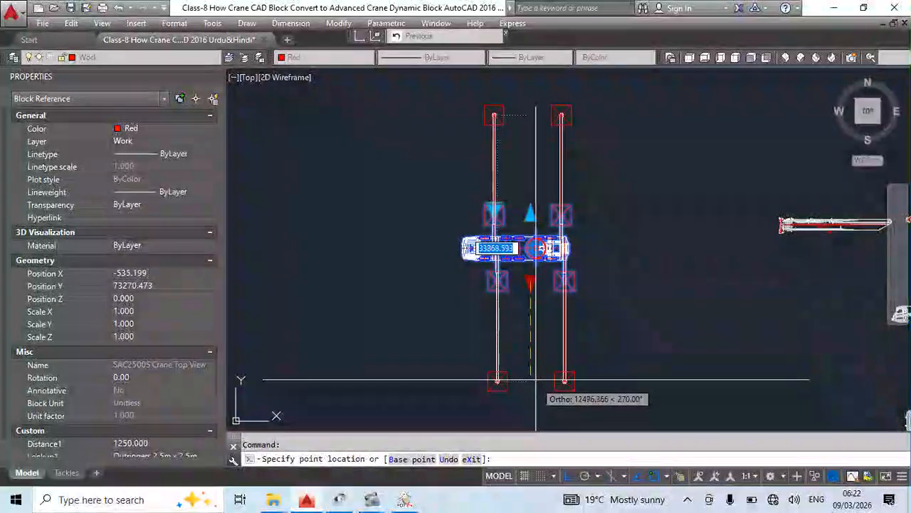
pyautogui.click(532, 384)
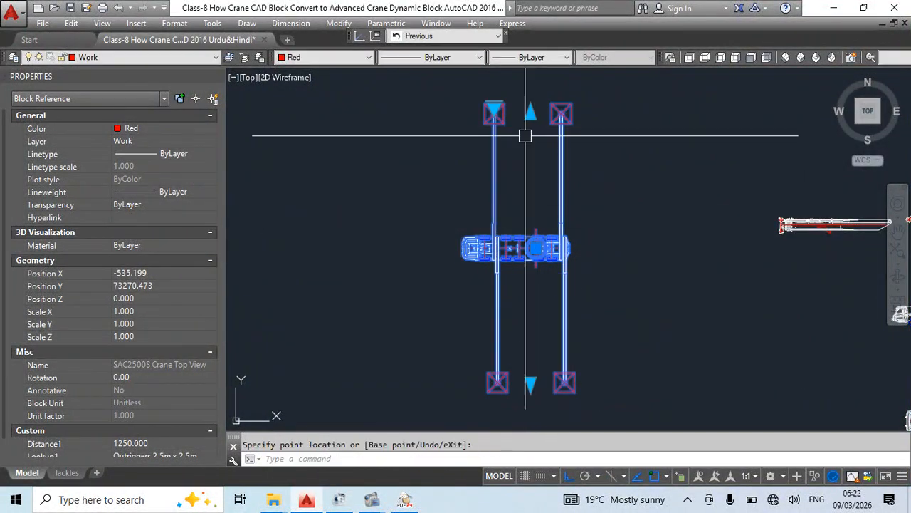
pyautogui.click(531, 113)
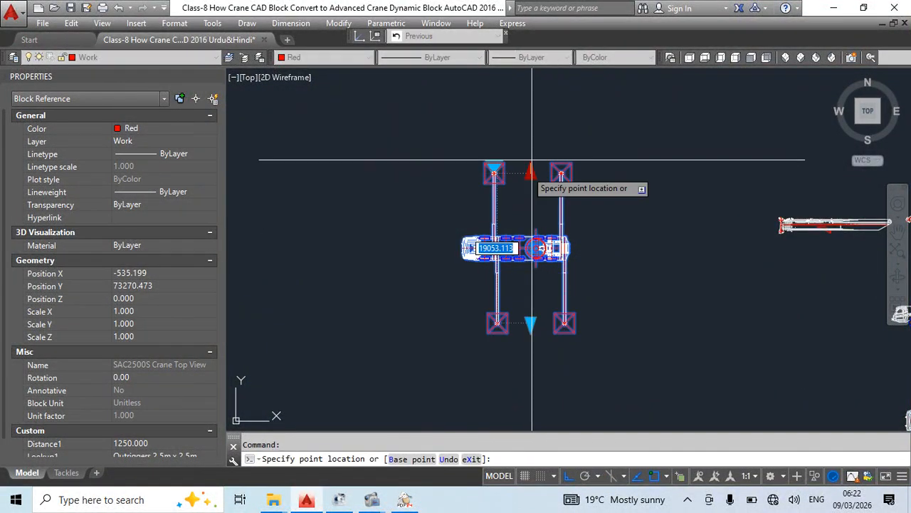
pyautogui.click(527, 96)
# - Switch the stretched block's outrigger pads through 2.0m x 2.0m, 1.5m x 1.5m, 1.0m x 1.0m, 2.5m x 2.5m and 0.5m x 0.5m
pyautogui.click(497, 89)
pyautogui.click(520, 138)
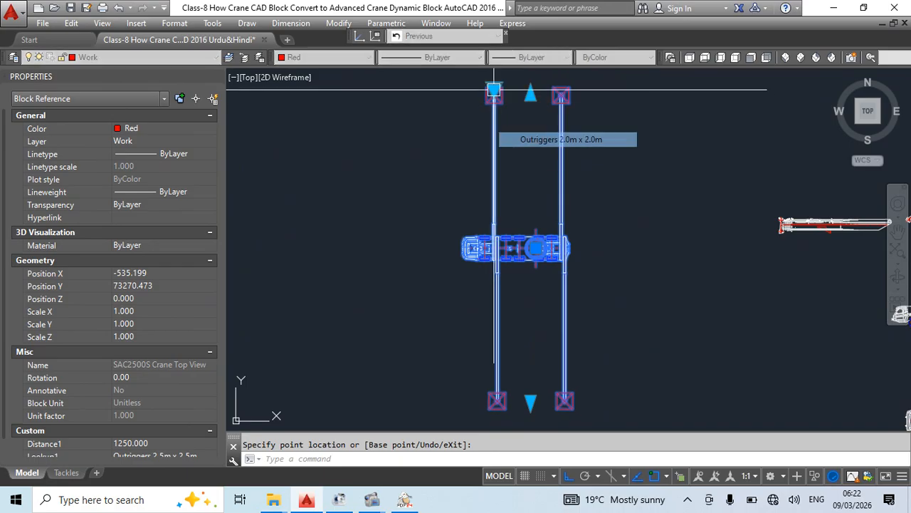
pyautogui.click(497, 90)
pyautogui.click(522, 129)
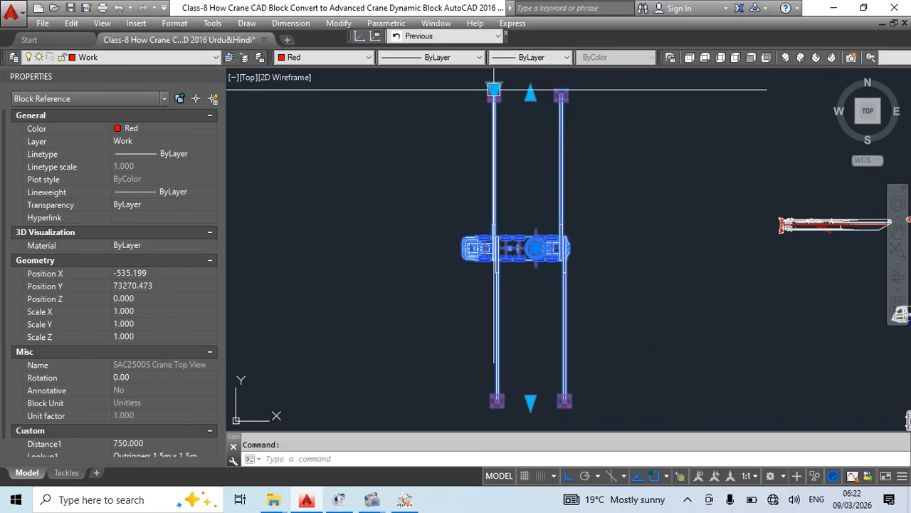
pyautogui.click(495, 90)
pyautogui.click(526, 115)
pyautogui.click(495, 90)
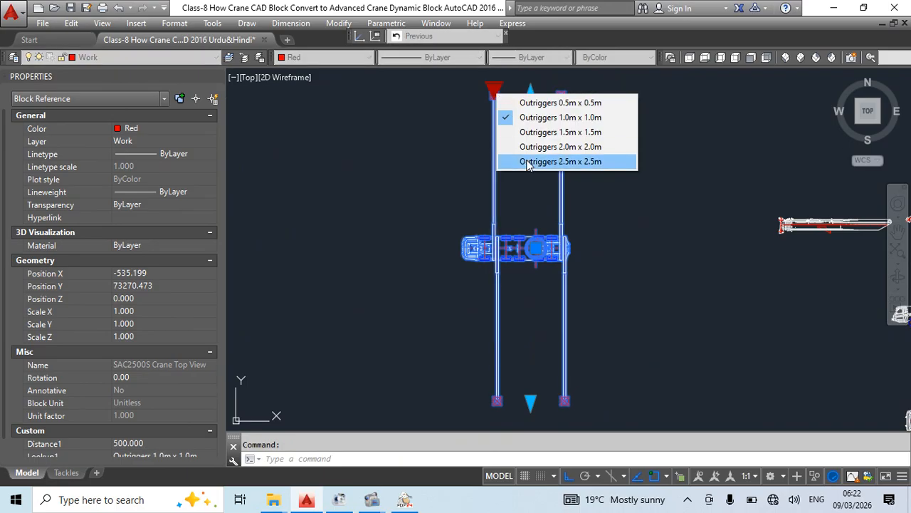
pyautogui.click(528, 160)
pyautogui.click(495, 90)
pyautogui.click(530, 92)
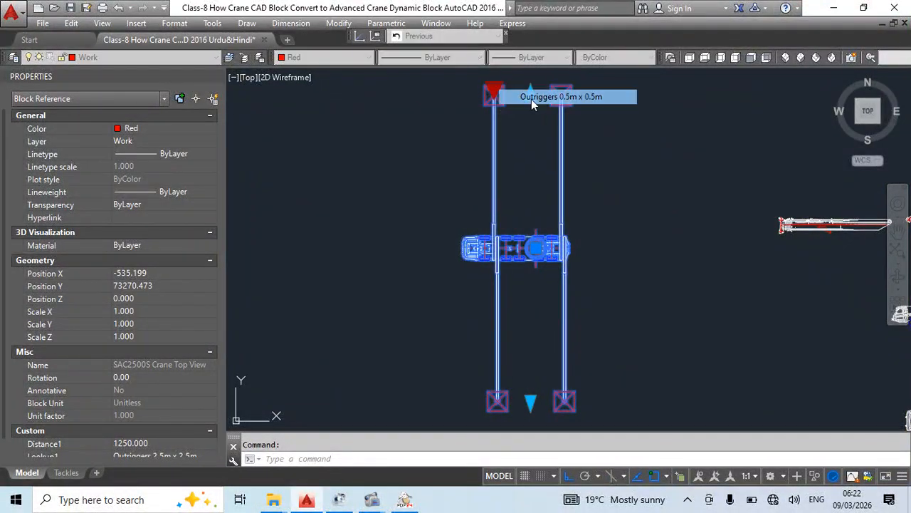
# - Set the top view block's outrigger pads to 2.0m x 2.0m, and reset the block to its default state
pyautogui.click(495, 90)
pyautogui.click(541, 146)
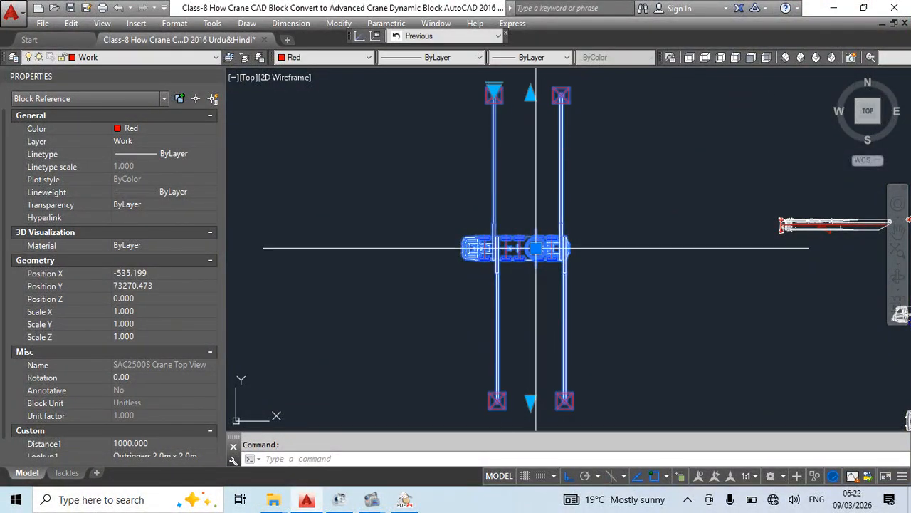
pyautogui.click(535, 248)
pyautogui.press('Escape')
pyautogui.press('Escape')
pyautogui.click(506, 253)
pyautogui.rightClick(545, 96)
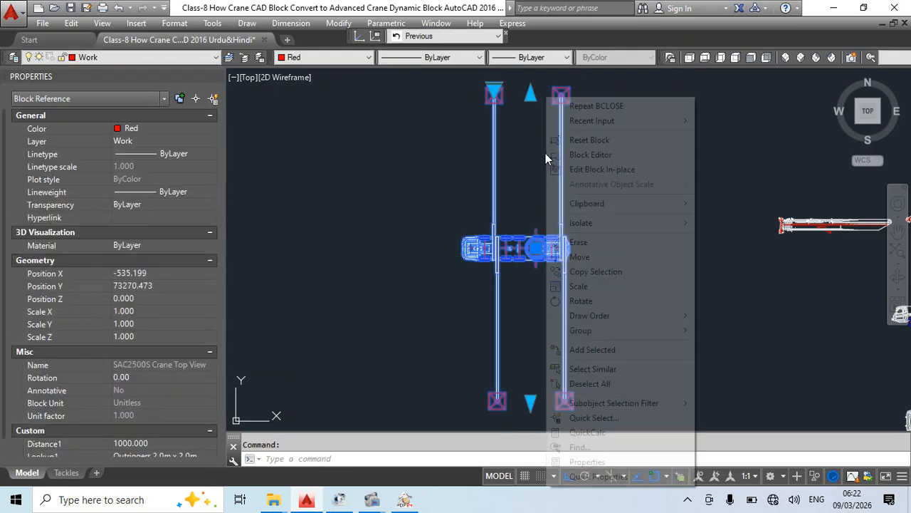
pyautogui.click(576, 138)
# - Edit the SAC2500S Crane Top View block and set the vertical linear parameter's distance type to List
pyautogui.click(509, 241)
pyautogui.doubleClick(510, 241)
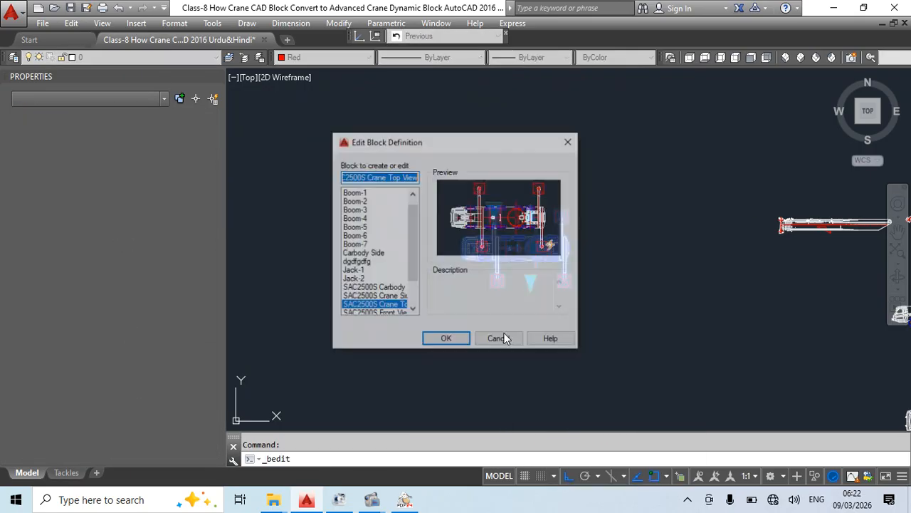
pyautogui.click(447, 338)
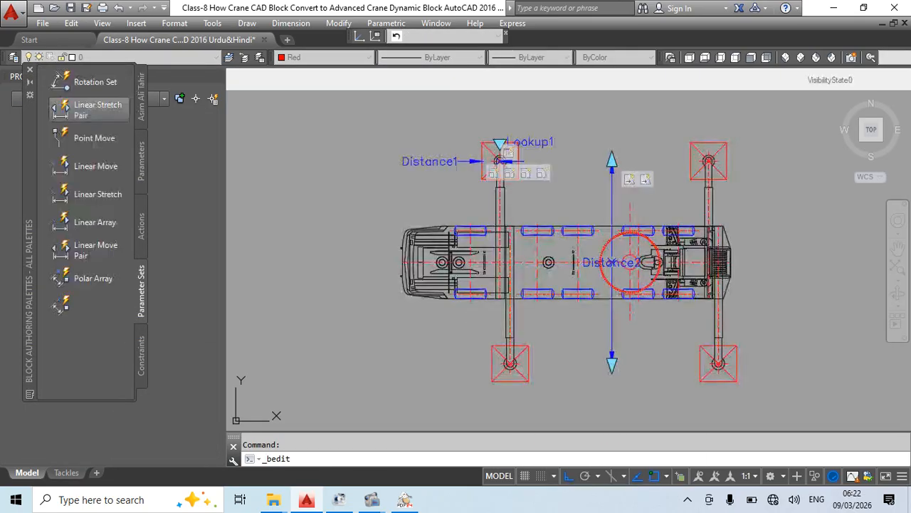
pyautogui.click(610, 200)
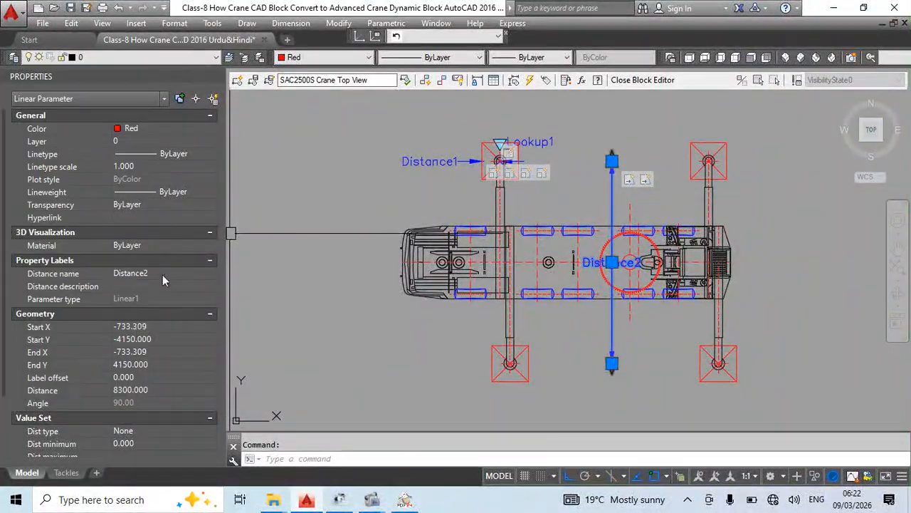
pyautogui.scroll(-3, 152, 323)
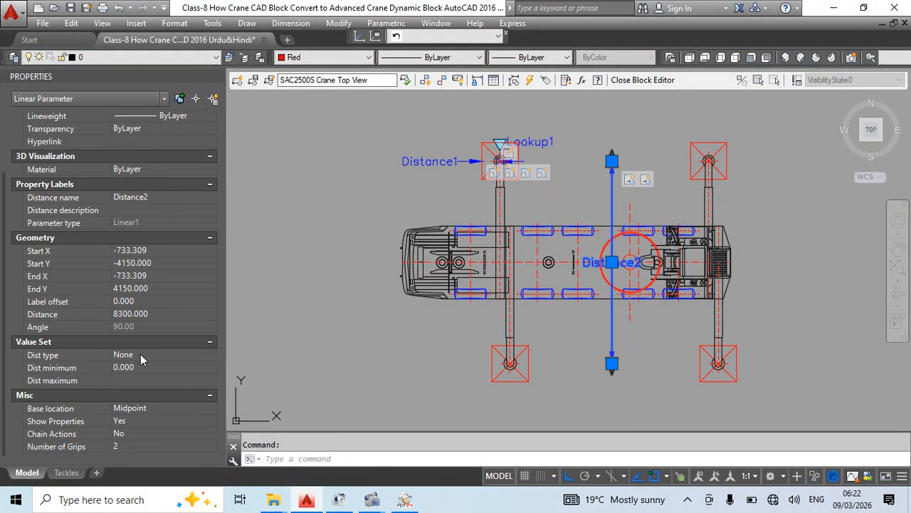
pyautogui.click(139, 390)
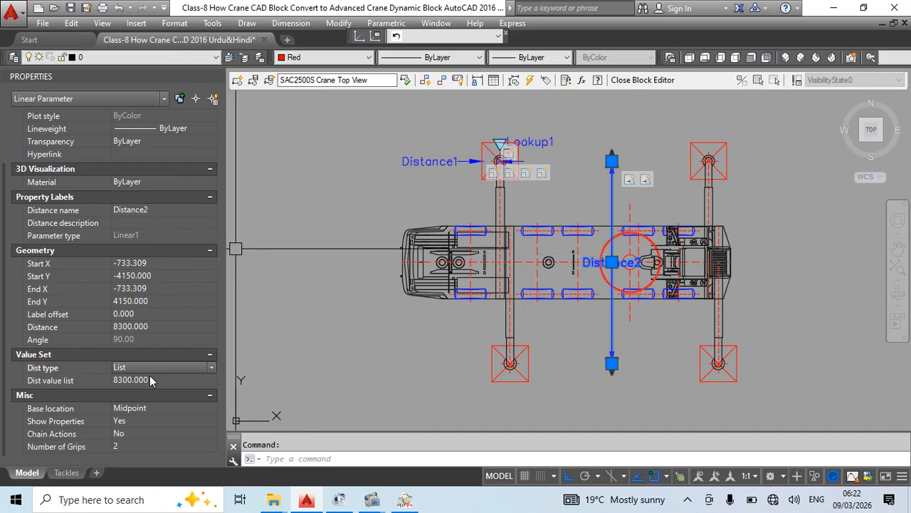
# - Add 4000 and 6000 to the vertical parameter's distance value list, and save and close the Block Editor
pyautogui.click(211, 383)
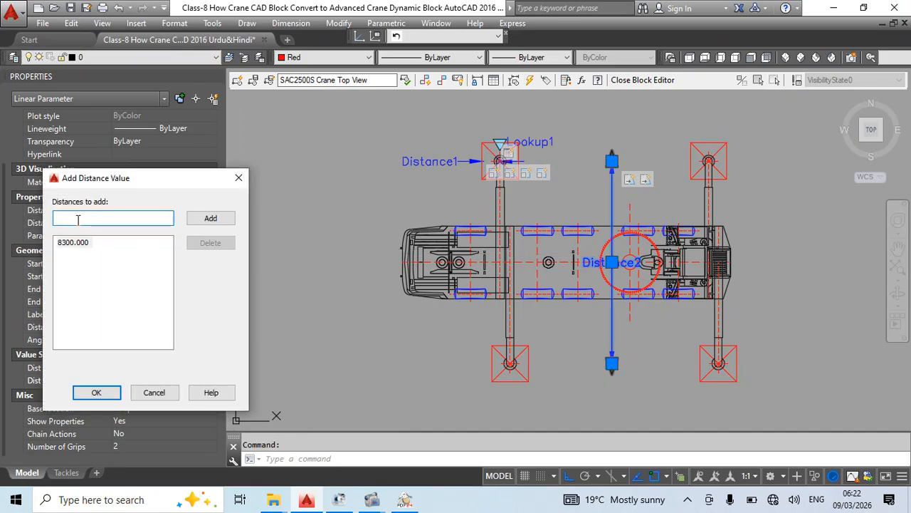
pyautogui.write('2')
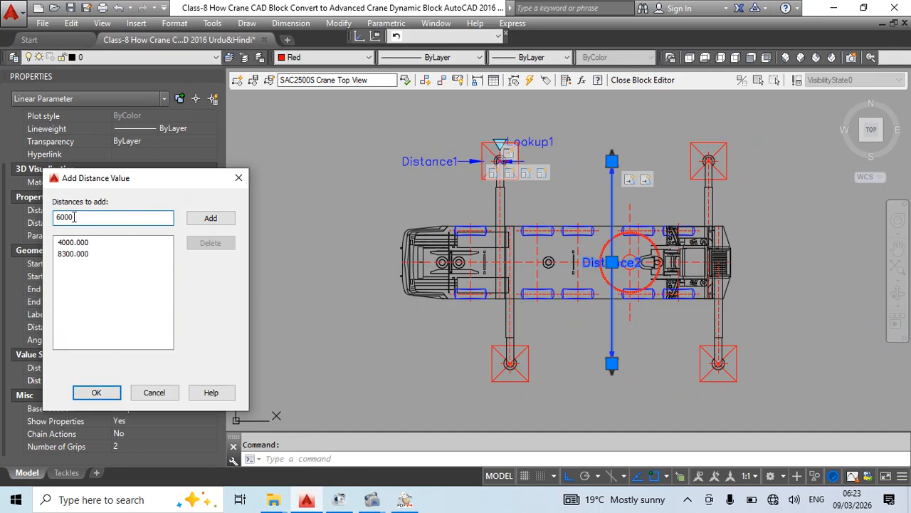
pyautogui.click(98, 392)
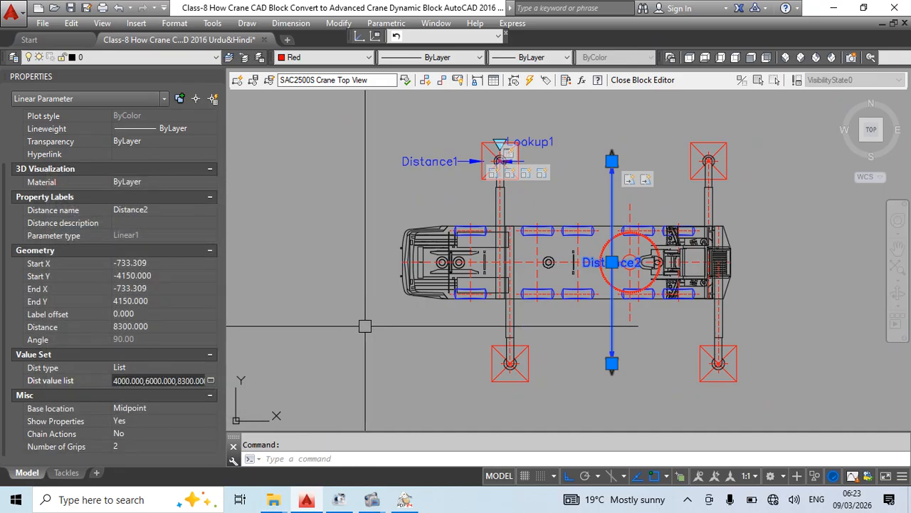
pyautogui.press('Escape')
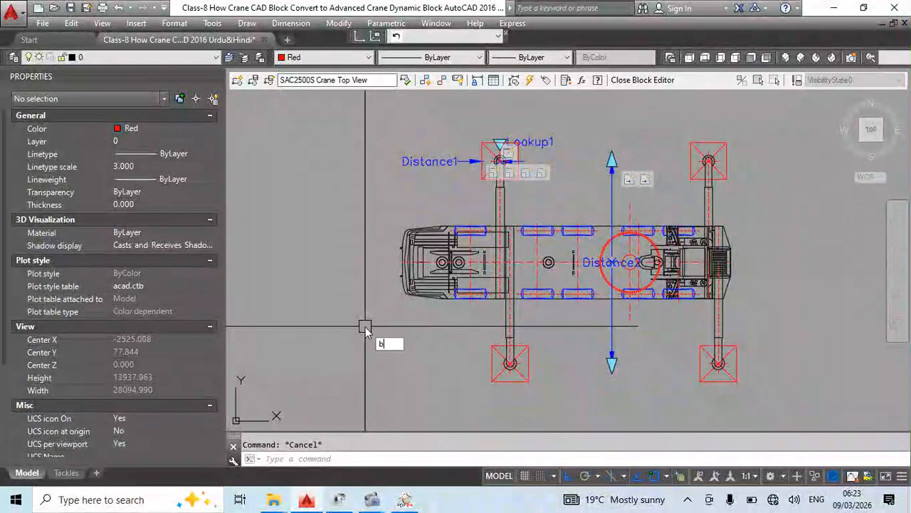
pyautogui.write('bc')
pyautogui.press('Return')
pyautogui.press('Return')
# - Test the top view block's listed stretch positions by retracting the outriggers to 6000 and 4000 from the upper grip
pyautogui.click(519, 218)
pyautogui.scroll(4, 519, 217)
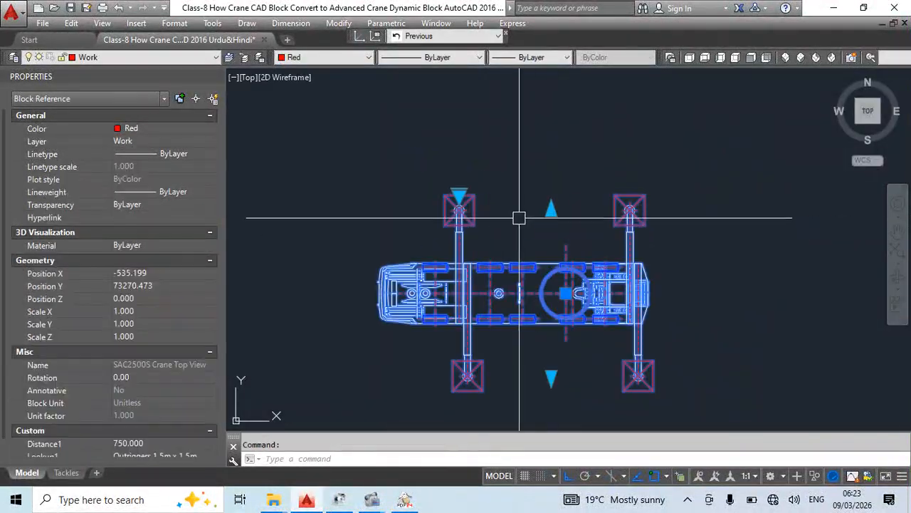
pyautogui.click(551, 210)
pyautogui.scroll(3, 545, 207)
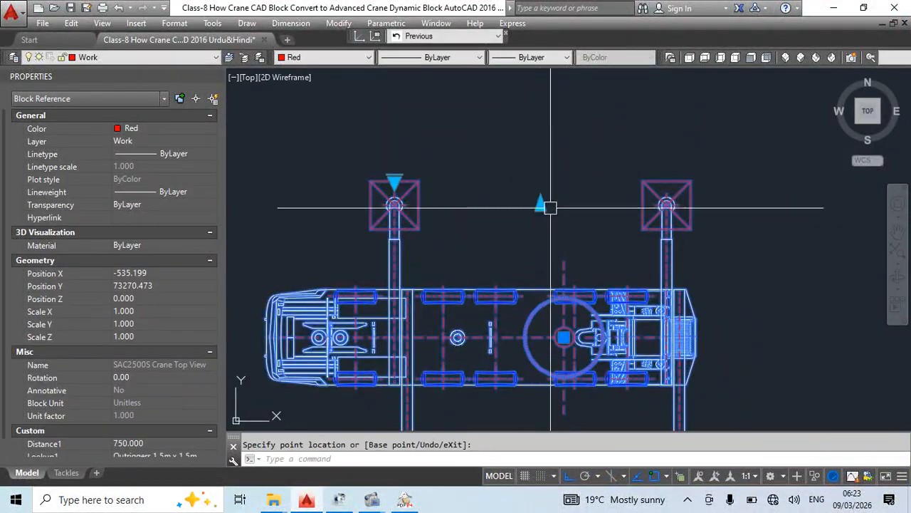
pyautogui.press('Escape')
pyautogui.click(541, 205)
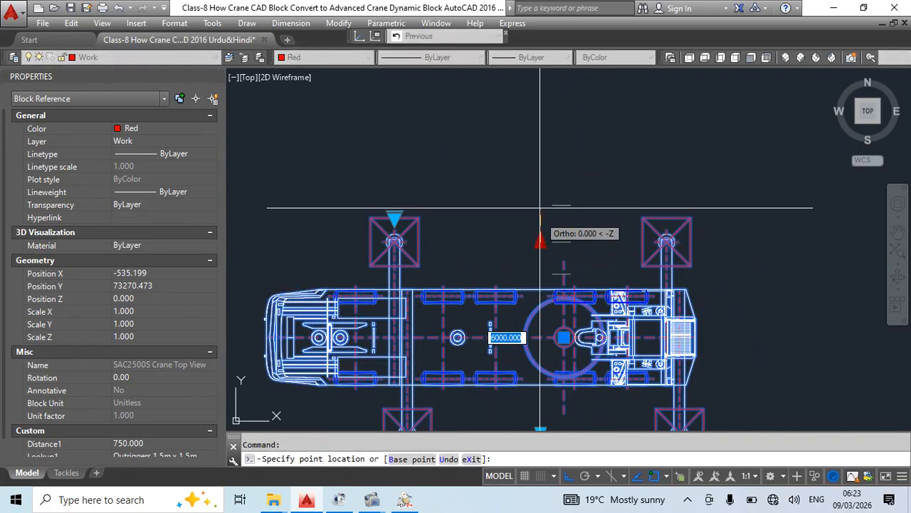
pyautogui.press('Escape')
pyautogui.press('Escape')
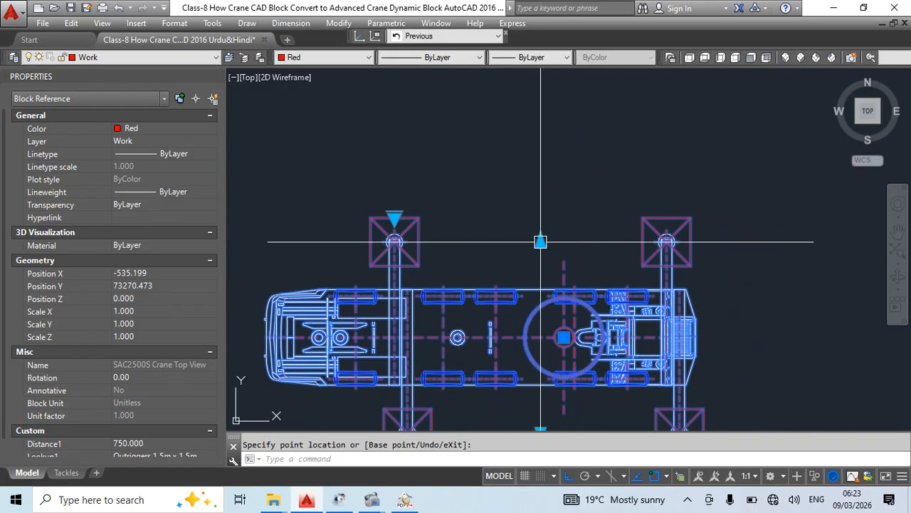
pyautogui.click(540, 205)
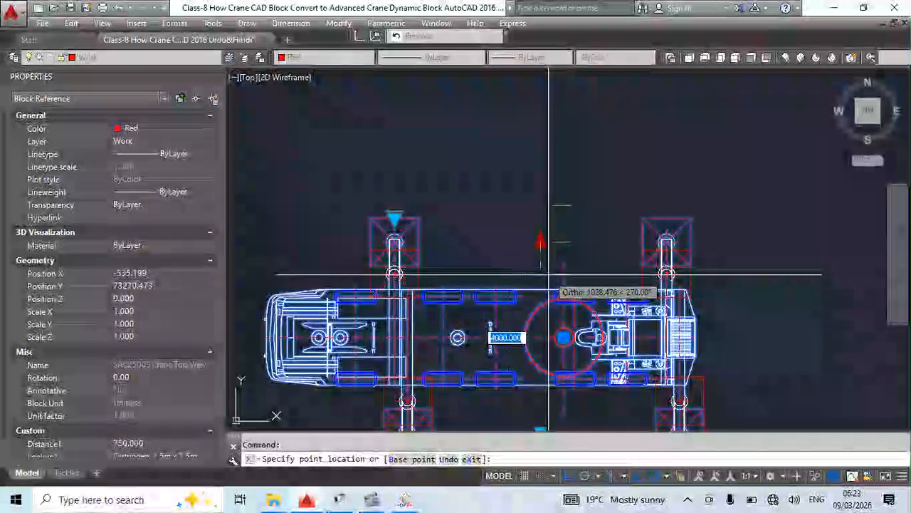
pyautogui.click(549, 274)
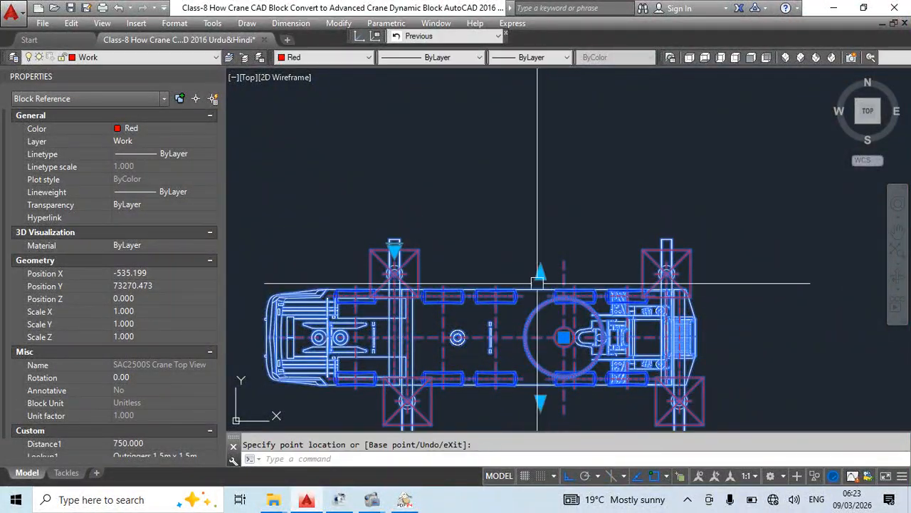
# - Test the listed positions in reverse by extending the outriggers from 4000 to 8300, retracting to 6000 and extending to 8300 again
pyautogui.scroll(2, 538, 283)
pyautogui.moveTo(531, 289); pyautogui.dragTo(525, 264, button='middle')
pyautogui.scroll(-2, 525, 264)
pyautogui.click(531, 250)
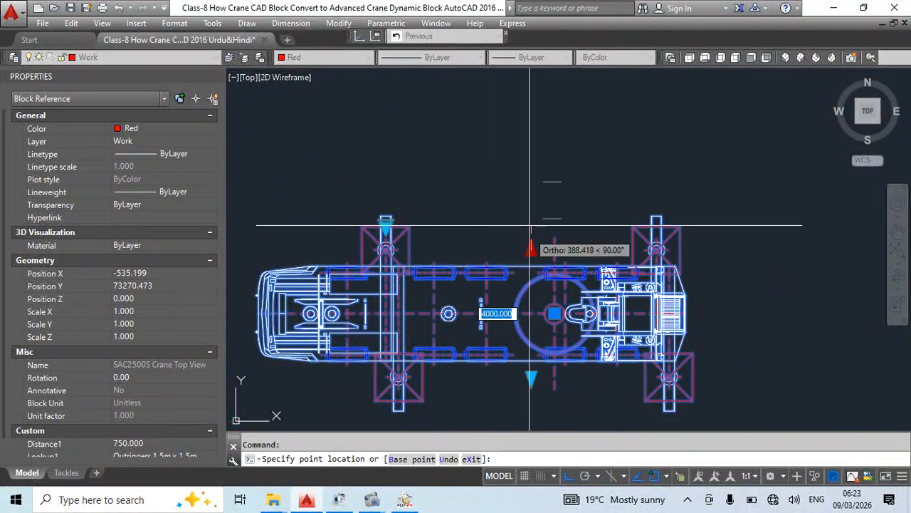
pyautogui.click(531, 218)
pyautogui.moveTo(551, 232)
pyautogui.mouseDown(button='middle')
pyautogui.moveTo(528, 287)
pyautogui.moveTo(517, 177)
pyautogui.mouseUp(button='middle')
pyautogui.click(508, 238)
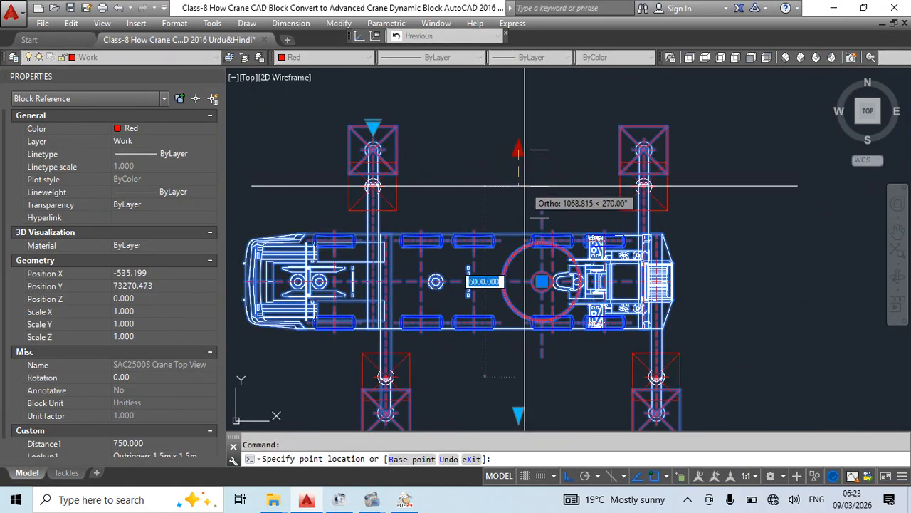
pyautogui.scroll(-4, 508, 203)
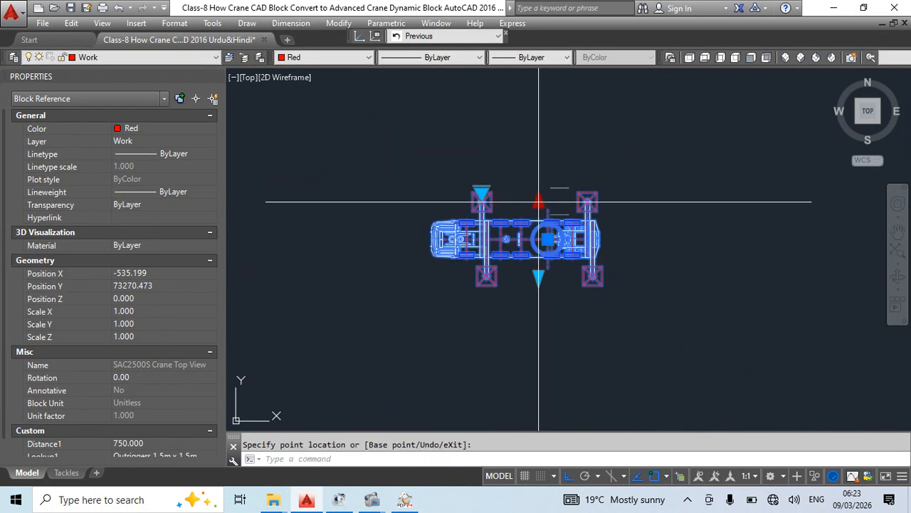
pyautogui.click(539, 202)
# - Switch the top view block's outrigger pads to 2.5m x 2.5m
pyautogui.click(482, 178)
pyautogui.click(522, 244)
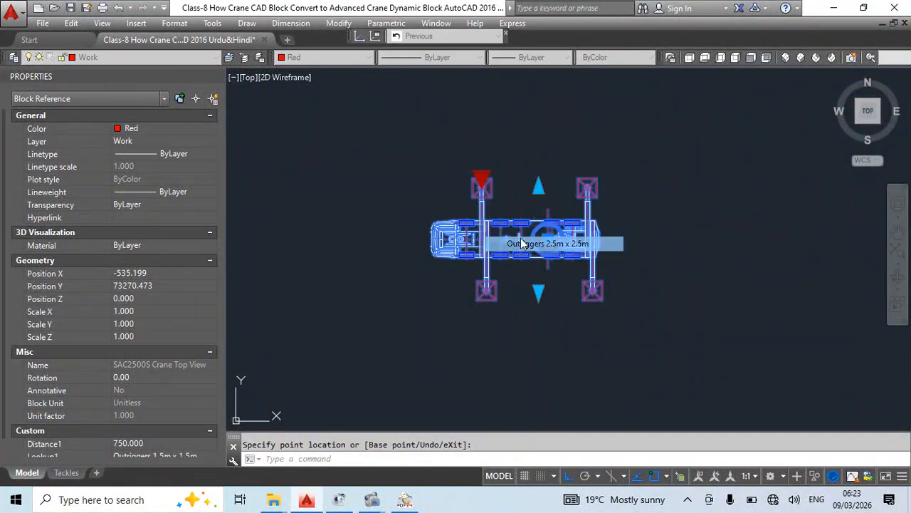
pyautogui.press('Escape')
pyautogui.click(495, 228)
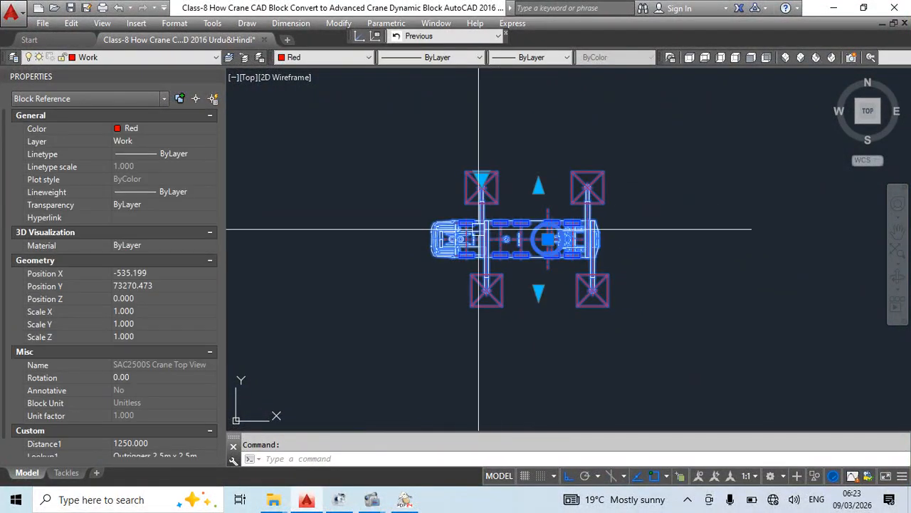
# - Edit the top view block and add a Rotation Set centred on the slewing ring, with its radius reaching the cab front and a 180° default angle
pyautogui.doubleClick(478, 229)
pyautogui.click(445, 339)
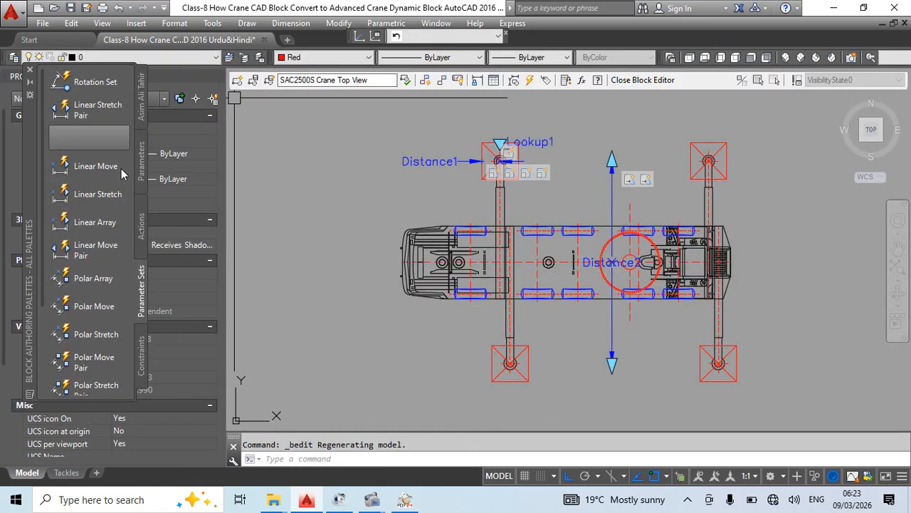
pyautogui.click(91, 83)
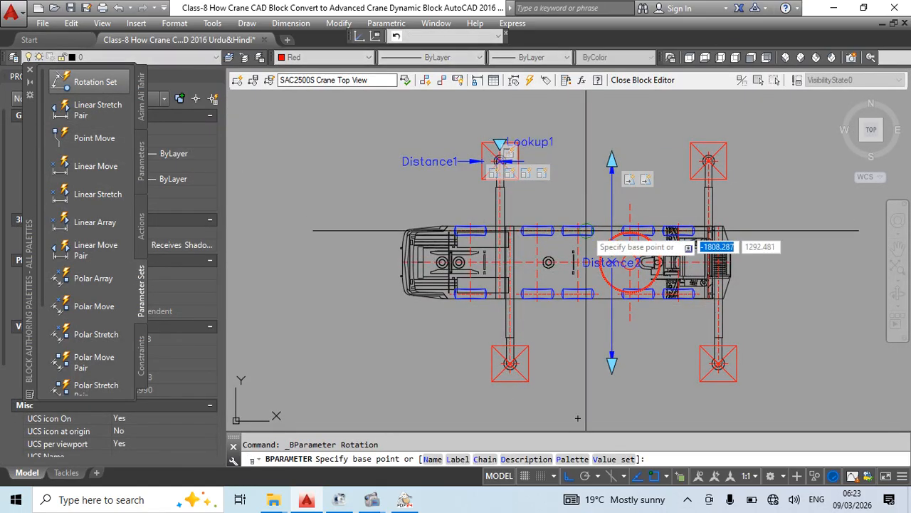
pyautogui.scroll(5, 613, 259)
pyautogui.click(682, 272)
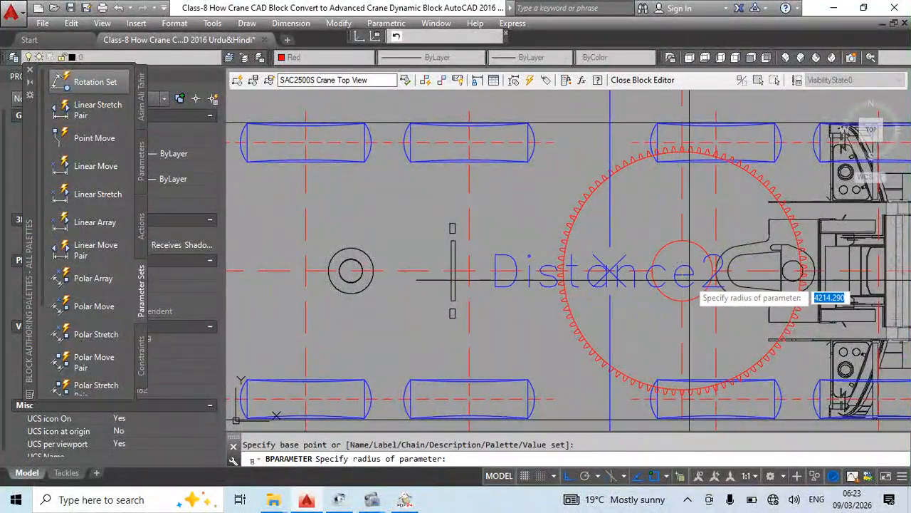
pyautogui.scroll(-6, 498, 271)
pyautogui.scroll(7, 484, 292)
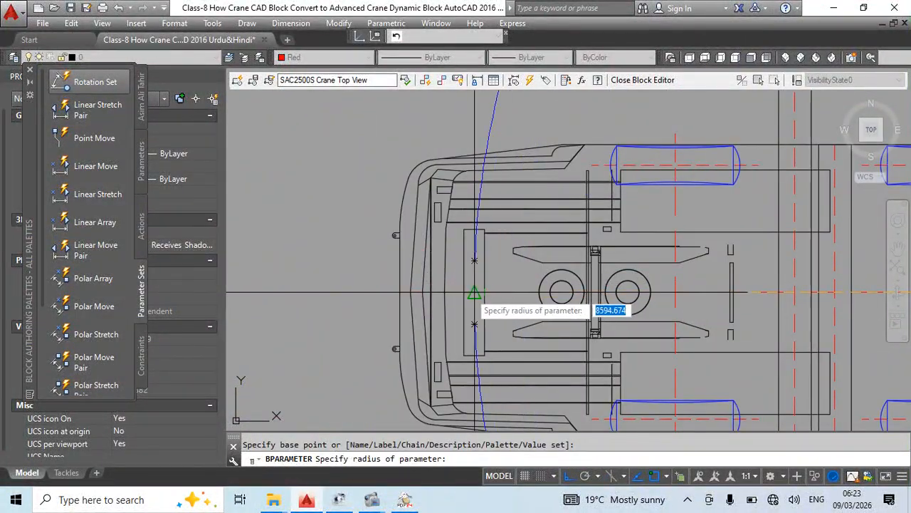
pyautogui.click(402, 291)
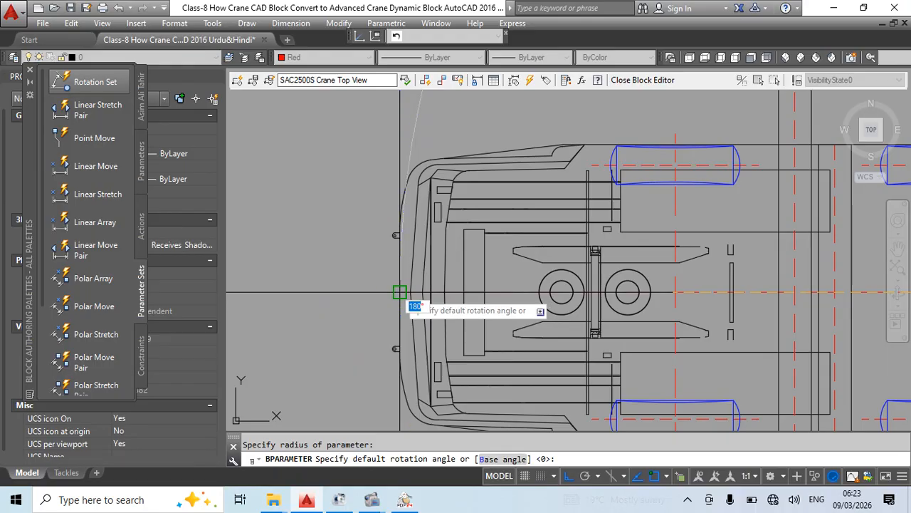
pyautogui.click(400, 291)
pyautogui.scroll(-8, 400, 292)
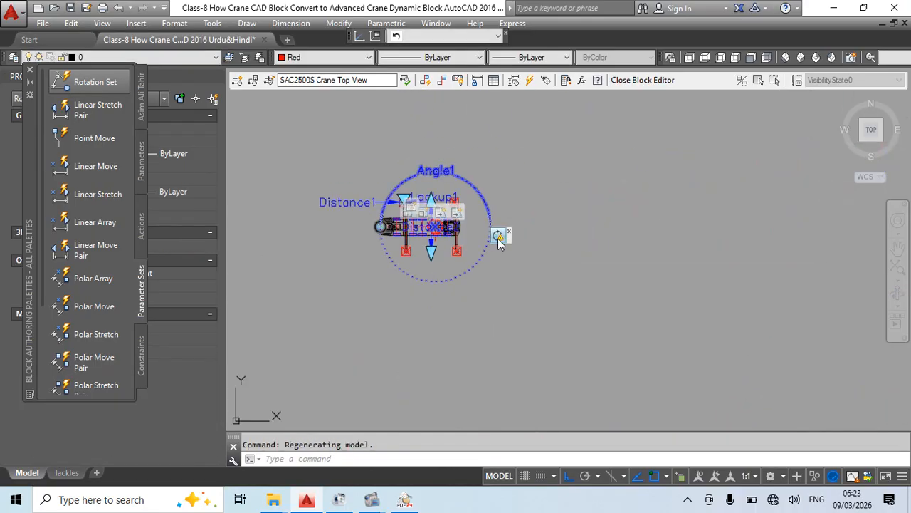
# - Assign the entire crane with its parameters as the rotate action's new selection set, and save and close the Block Editor
pyautogui.rightClick(497, 238)
pyautogui.moveTo(535, 270)
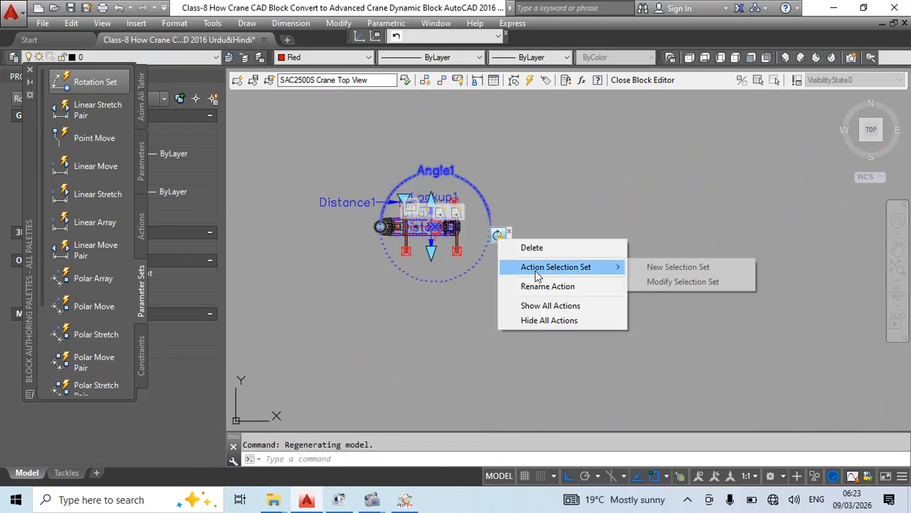
pyautogui.click(659, 271)
pyautogui.click(680, 130)
pyautogui.click(319, 326)
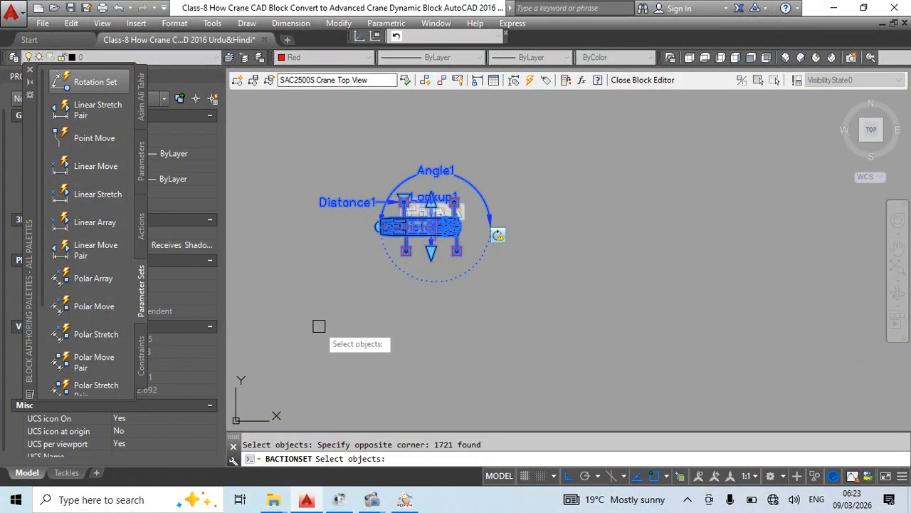
pyautogui.press('Return')
pyautogui.press('Return')
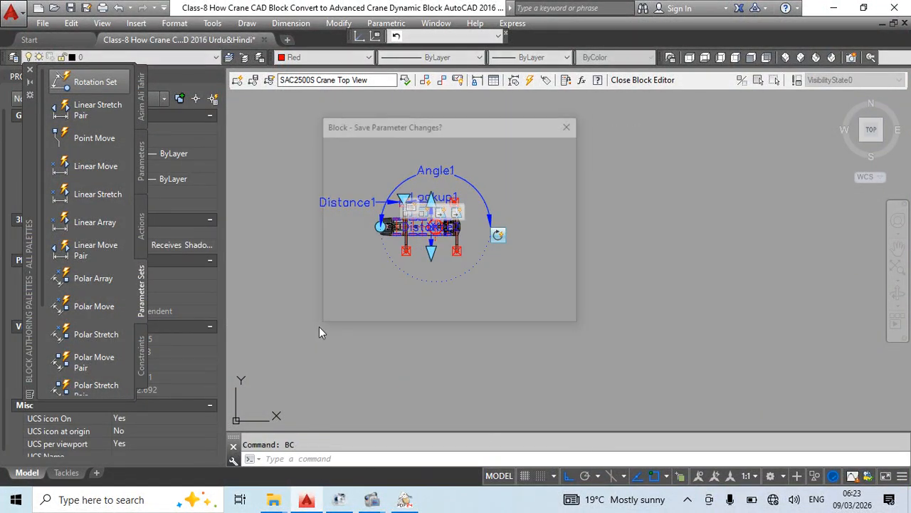
pyautogui.press('Return')
pyautogui.press('Return')
# - Test the new rotation parameter by turning the crane top view block so its cab points diagonally up and to the left
pyautogui.click(487, 258)
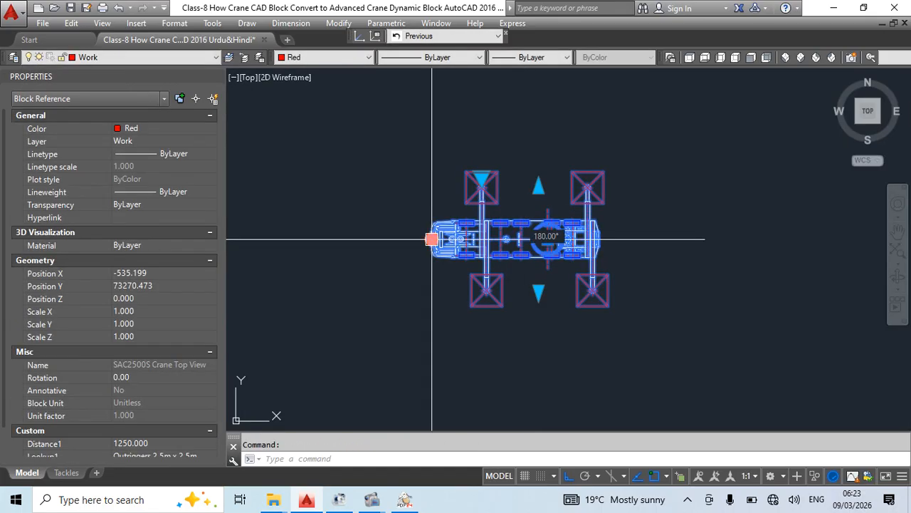
pyautogui.click(431, 239)
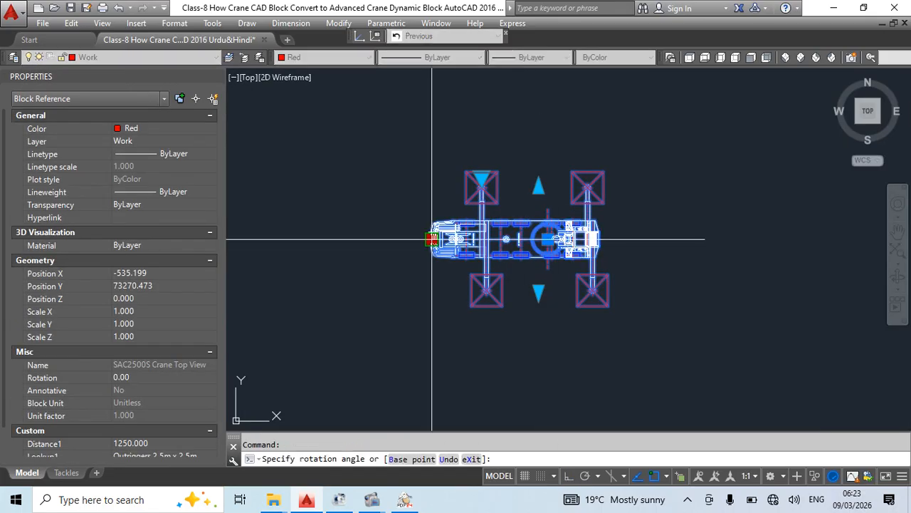
pyautogui.click(574, 193)
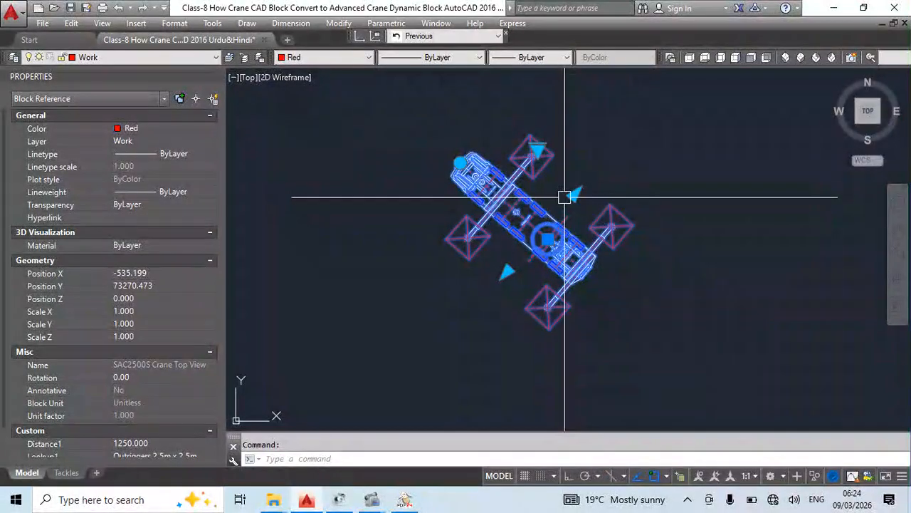
# - Retract the rotated top view block's outriggers one stop and switch its pads to 1.0m x 1.0m
pyautogui.click(564, 205)
pyautogui.click(526, 161)
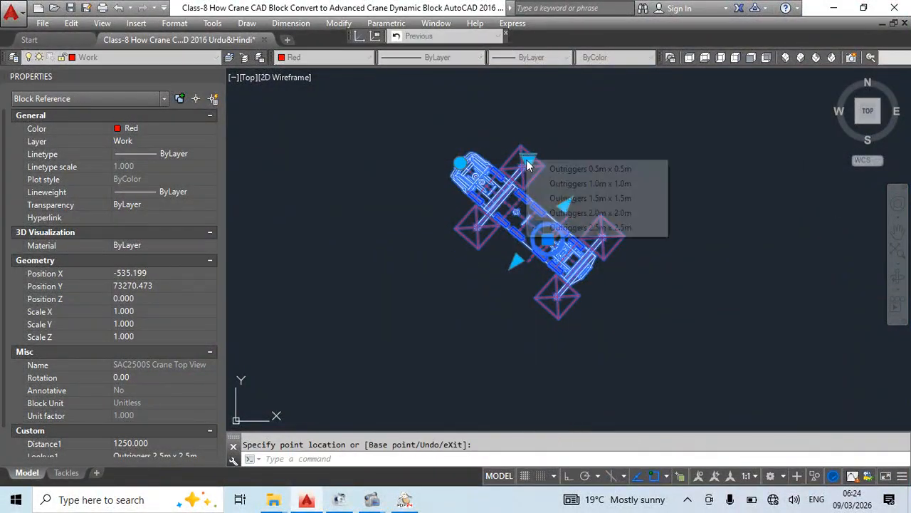
pyautogui.click(566, 184)
# - Relocate the rotated top view block by its base point at the slewing ring, placing it left of the crane's front views
pyautogui.click(548, 240)
pyautogui.scroll(-3, 548, 240)
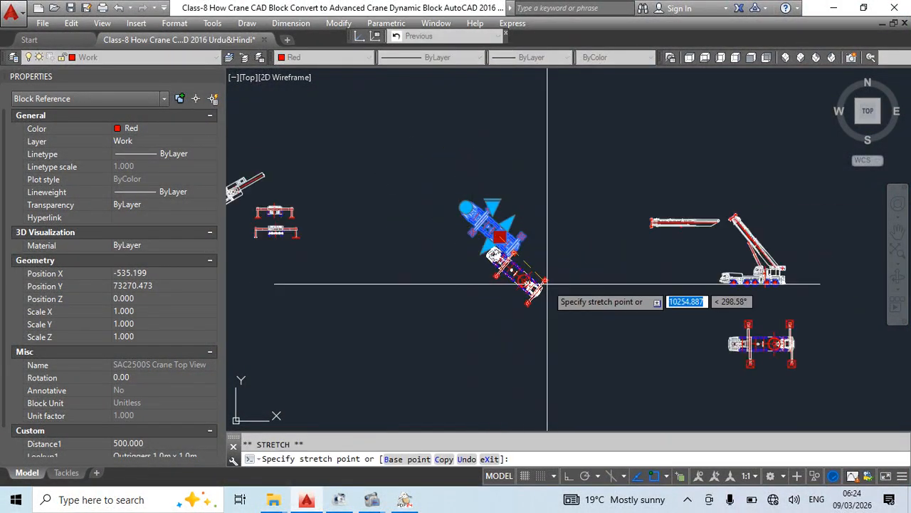
pyautogui.click(576, 196)
pyautogui.click(386, 209)
pyautogui.moveTo(386, 263); pyautogui.dragTo(565, 284, button='middle')
pyautogui.scroll(4, 563, 214)
pyautogui.click(571, 249)
pyautogui.moveTo(512, 306); pyautogui.dragTo(612, 217, button='middle')
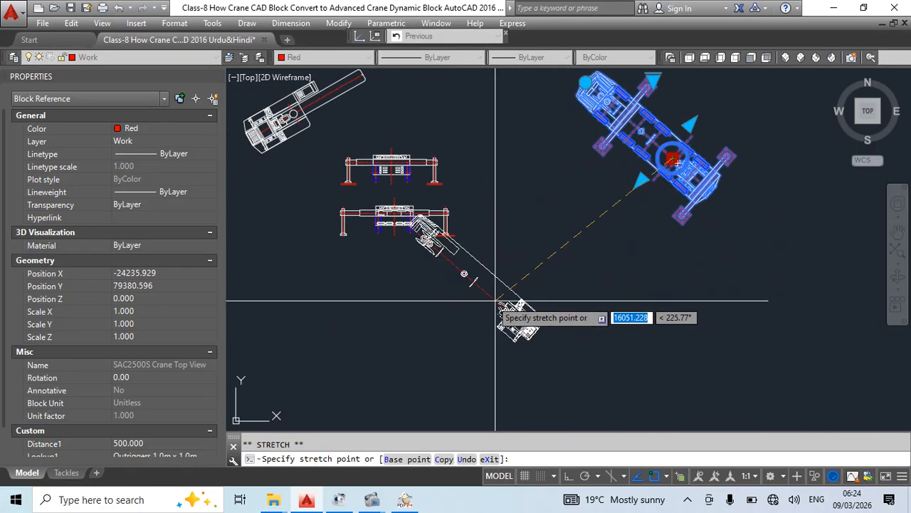
pyautogui.moveTo(413, 330); pyautogui.dragTo(579, 337, button='middle')
pyautogui.click(430, 285)
# - Reset the relocated top view block to its default dynamic properties
pyautogui.scroll(6, 434, 288)
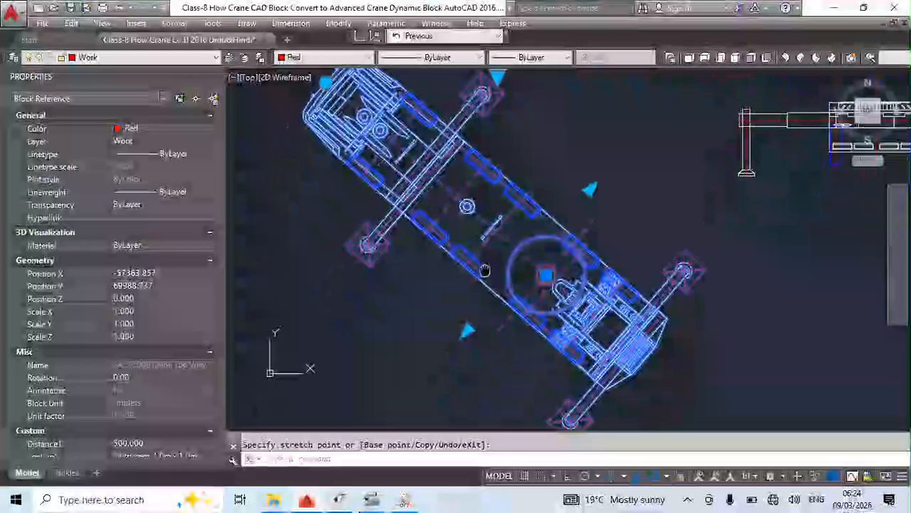
pyautogui.click(500, 207)
pyautogui.rightClick(479, 92)
pyautogui.rightClick(431, 92)
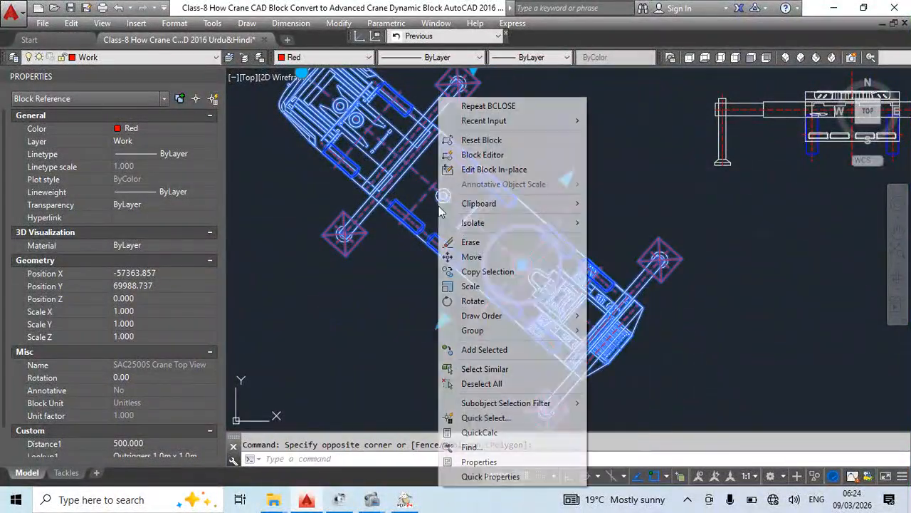
pyautogui.click(491, 139)
# - Erase the other top view crane below the side view crane
pyautogui.scroll(-3, 494, 168)
pyautogui.moveTo(609, 251); pyautogui.dragTo(523, 309, button='middle')
pyautogui.scroll(-2, 359, 246)
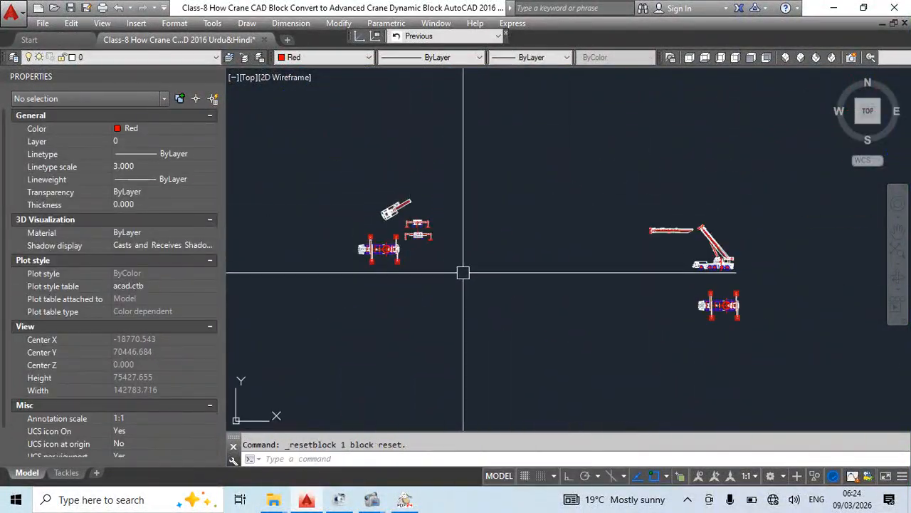
pyautogui.moveTo(646, 321); pyautogui.dragTo(608, 319, button='middle')
pyautogui.scroll(1, 694, 298)
pyautogui.press('Escape')
pyautogui.scroll(2, 695, 298)
pyautogui.click(739, 289)
pyautogui.click(534, 372)
pyautogui.write('e')
pyautogui.press('Return')
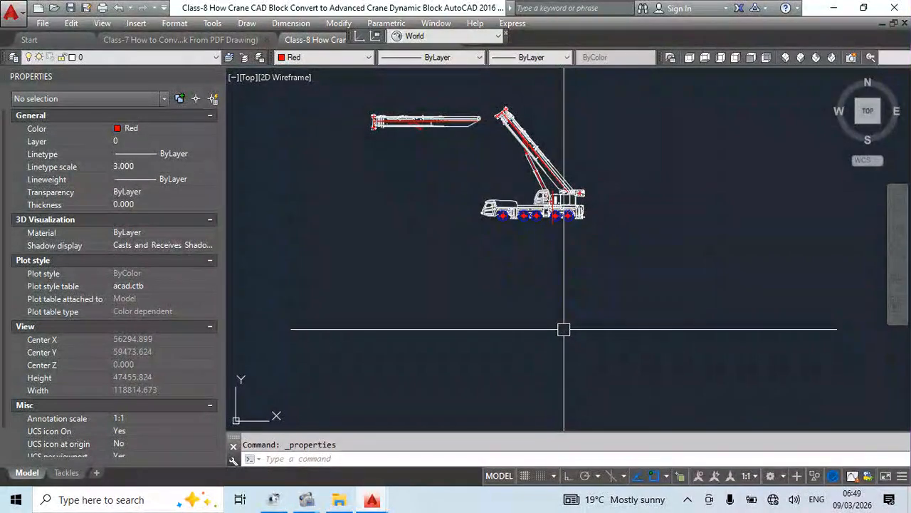
# - Hide the object properties display and start moving the side view carrier block
pyautogui.moveTo(547, 302); pyautogui.dragTo(559, 323, button='middle')
pyautogui.click(513, 247)
pyautogui.scroll(2, 531, 262)
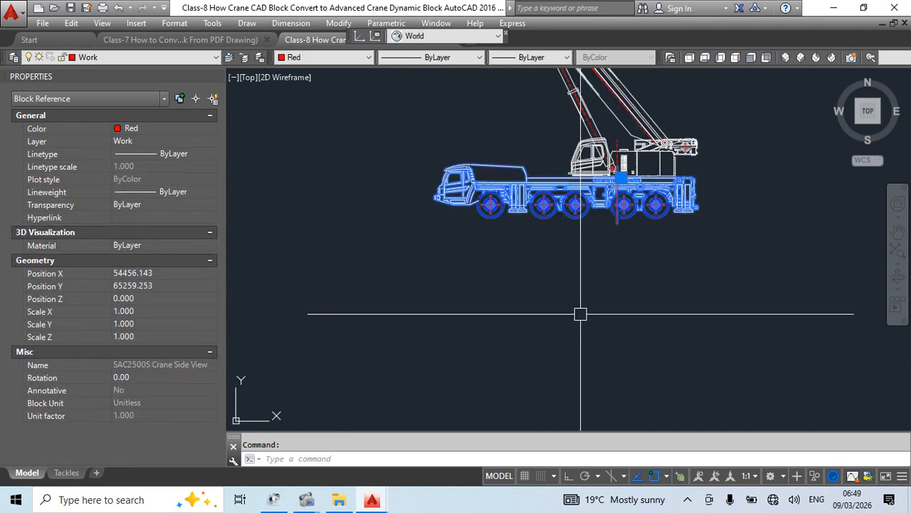
pyautogui.hotkey('ctrl', '1')
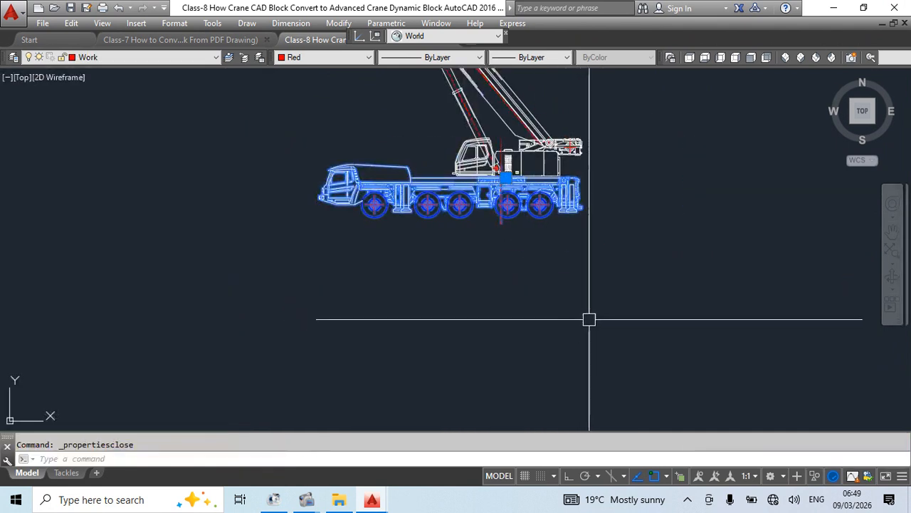
pyautogui.moveTo(505, 235); pyautogui.dragTo(718, 278, button='middle')
pyautogui.write('m')
pyautogui.press('space')
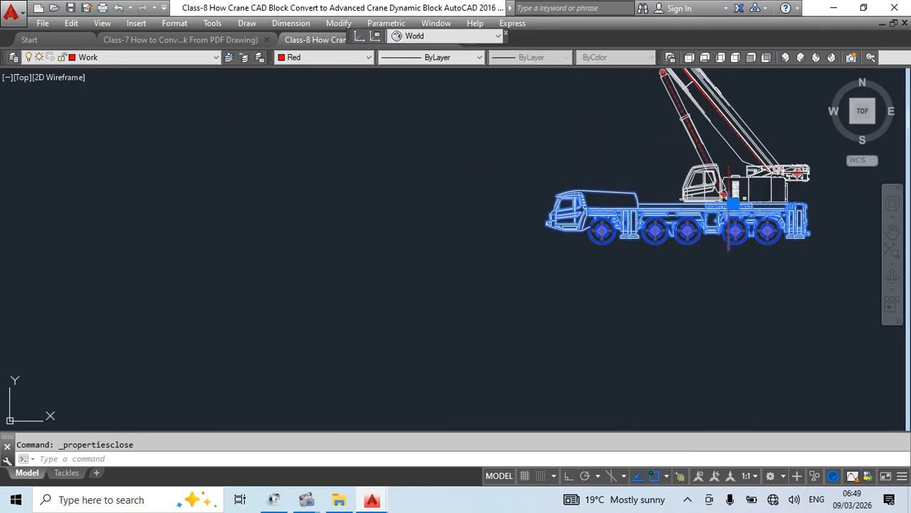
# - Open the SAC2500S Crane Side View block for editing in the Block Editor
pyautogui.click(718, 279)
pyautogui.scroll(-4, 598, 285)
pyautogui.scroll(-2, 419, 307)
pyautogui.press('Escape')
pyautogui.scroll(5, 415, 320)
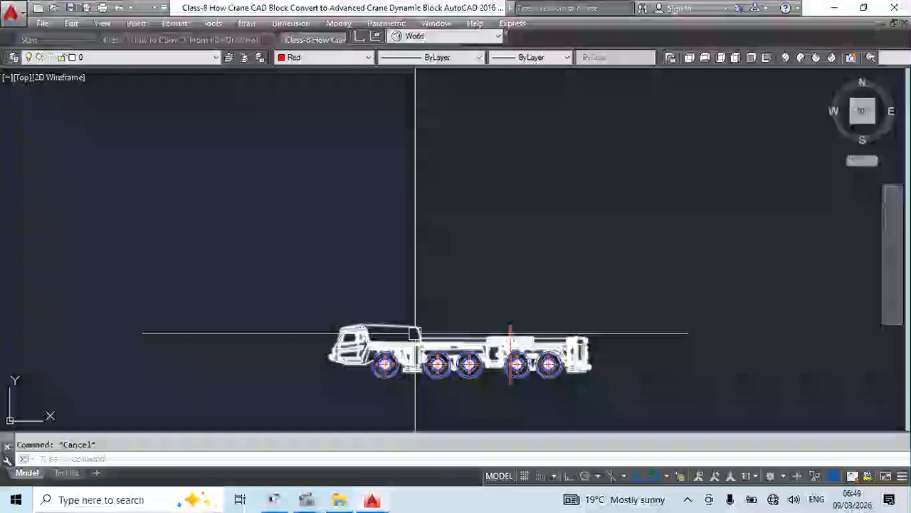
pyautogui.moveTo(415, 332); pyautogui.dragTo(397, 251, button='middle')
pyautogui.doubleClick(397, 251)
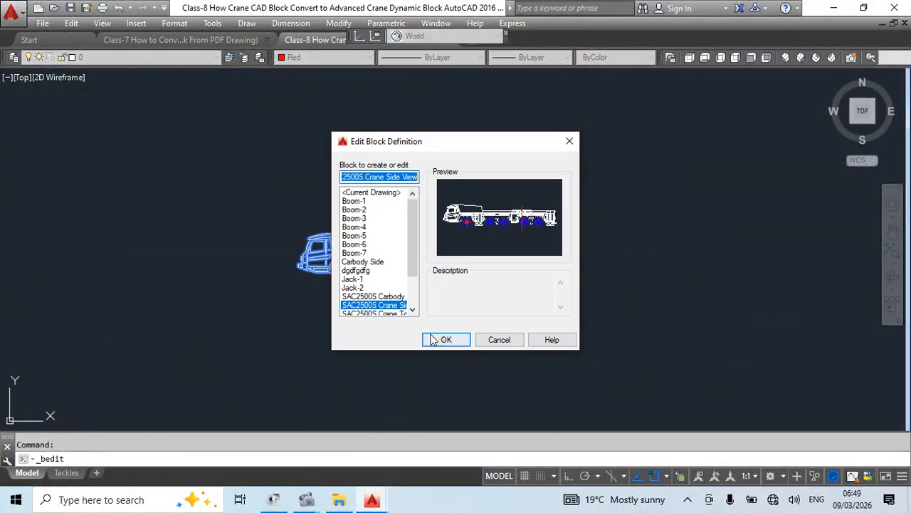
pyautogui.press('Return')
pyautogui.moveTo(485, 344); pyautogui.dragTo(528, 316, button='middle')
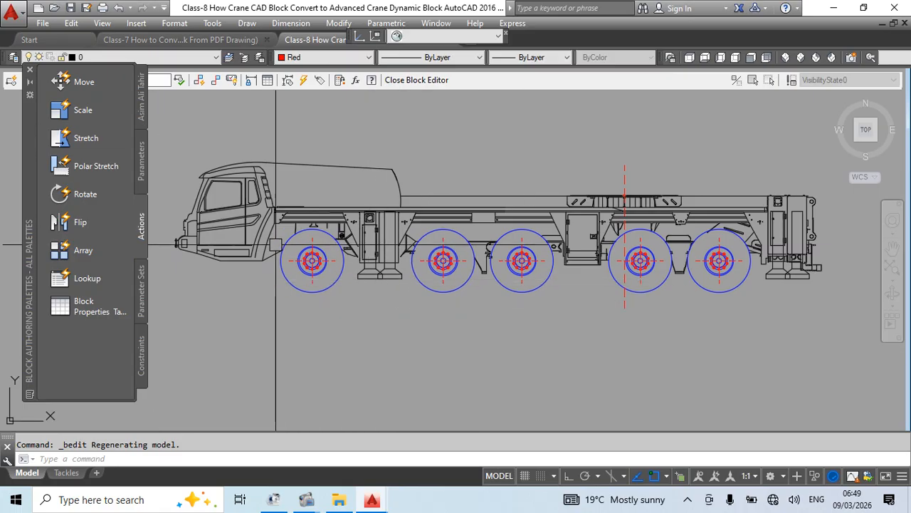
pyautogui.scroll(2, 353, 290)
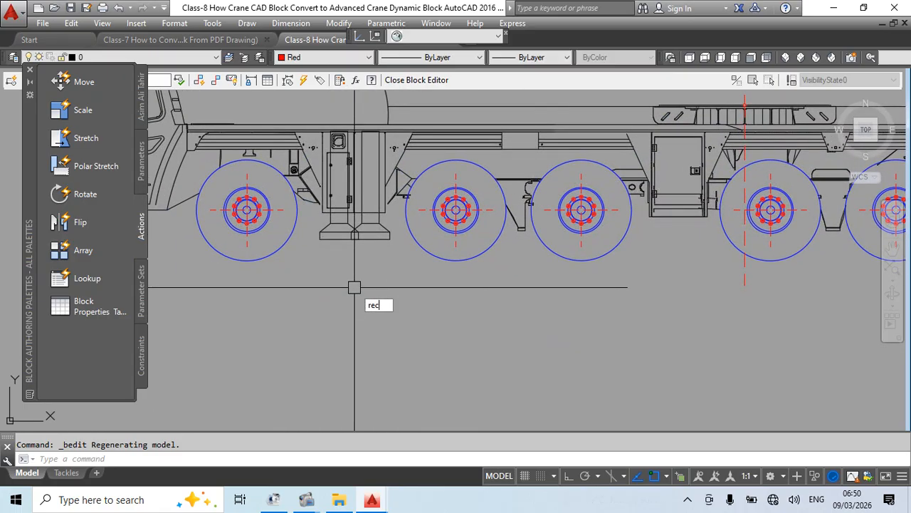
pyautogui.press('Return')
pyautogui.click(318, 295)
pyautogui.press('Escape')
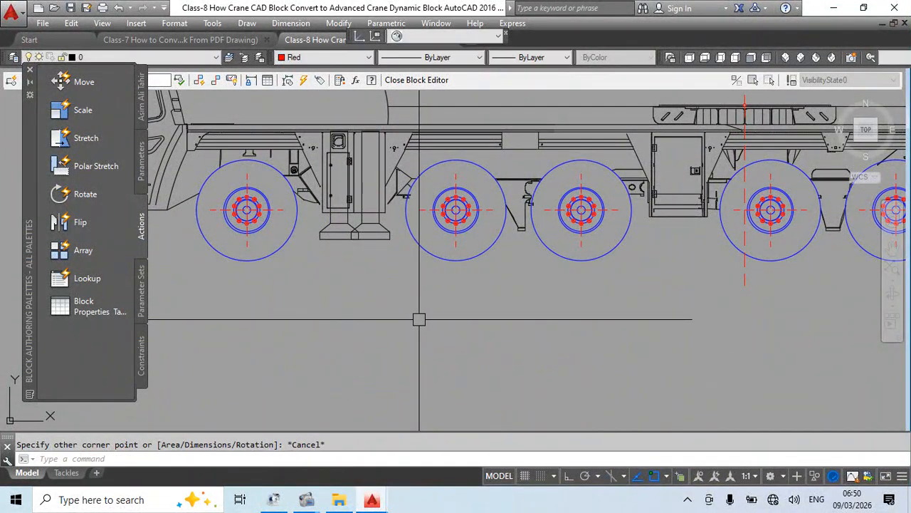
pyautogui.scroll(-2, 419, 320)
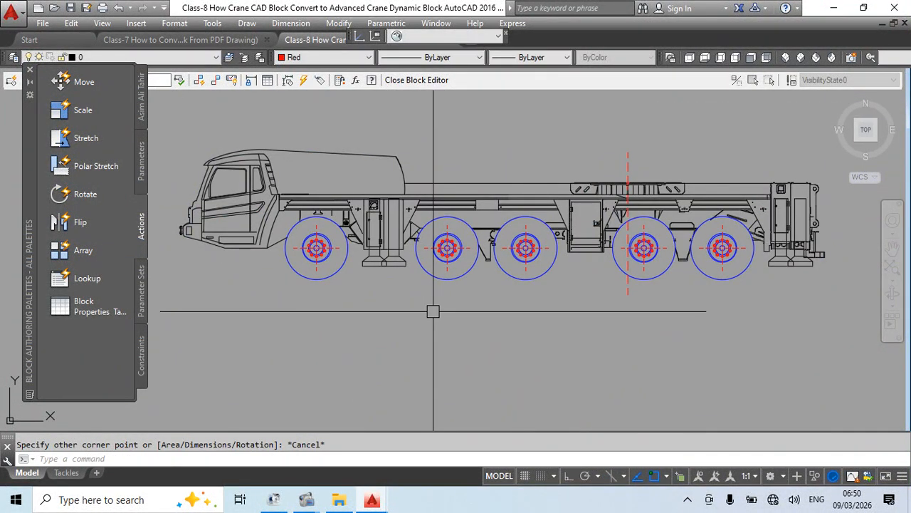
pyautogui.moveTo(443, 327); pyautogui.dragTo(398, 349, button='middle')
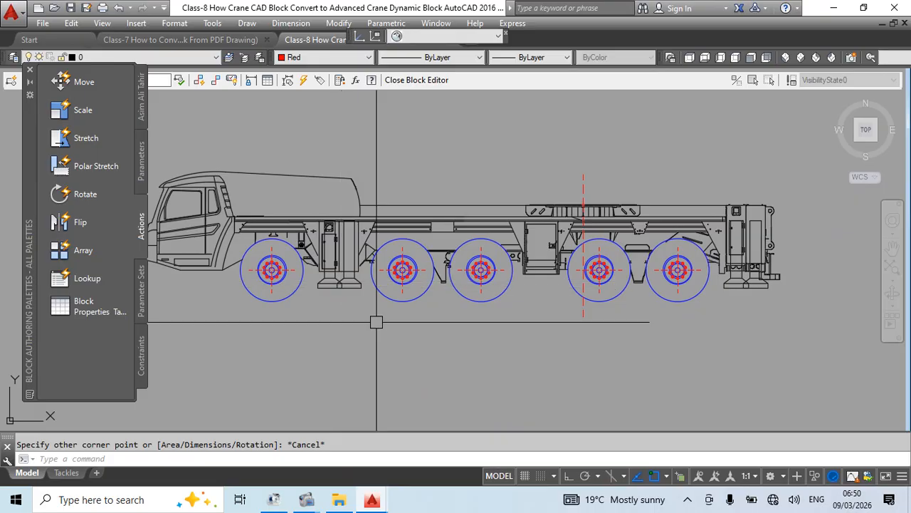
# - Draw a 1000 by 100 rectangle in the empty space below the crane carrier
pyautogui.write('rec')
pyautogui.press('Return')
pyautogui.scroll(4, 321, 295)
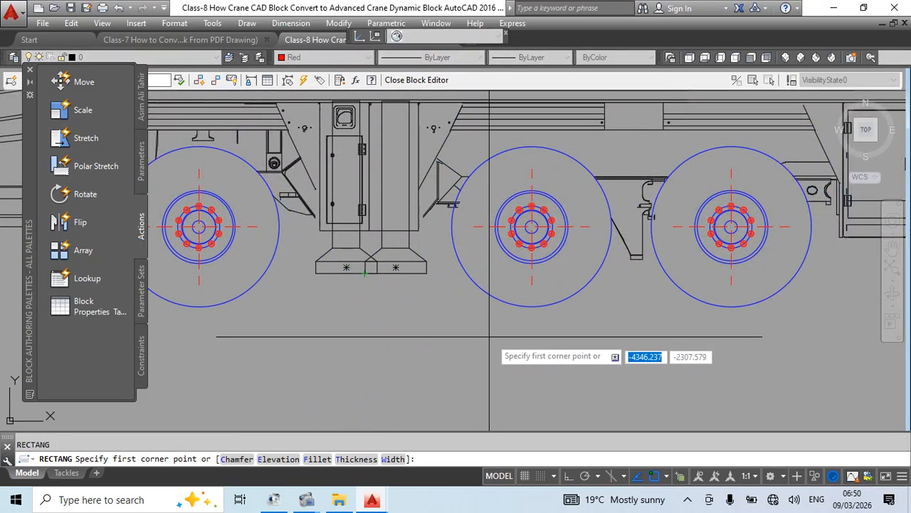
pyautogui.scroll(-4, 448, 329)
pyautogui.click(372, 321)
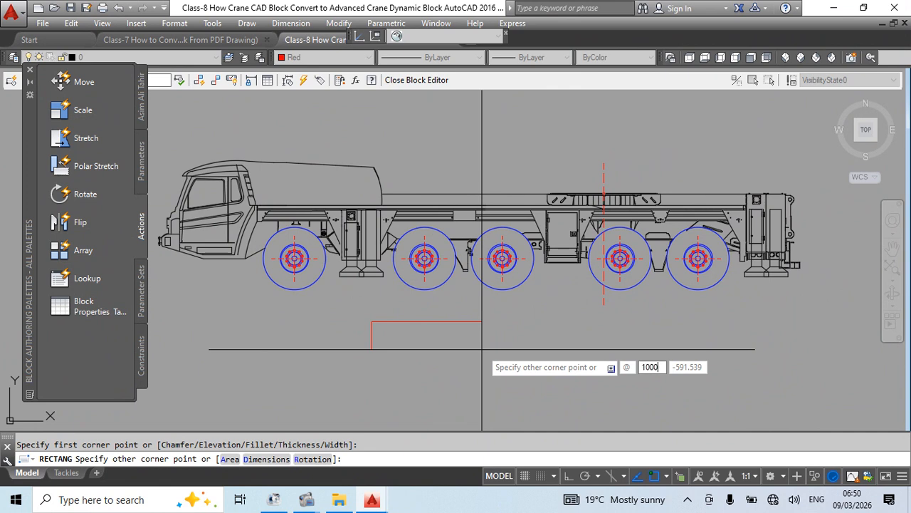
pyautogui.write('@1000,100')
pyautogui.press('Return')
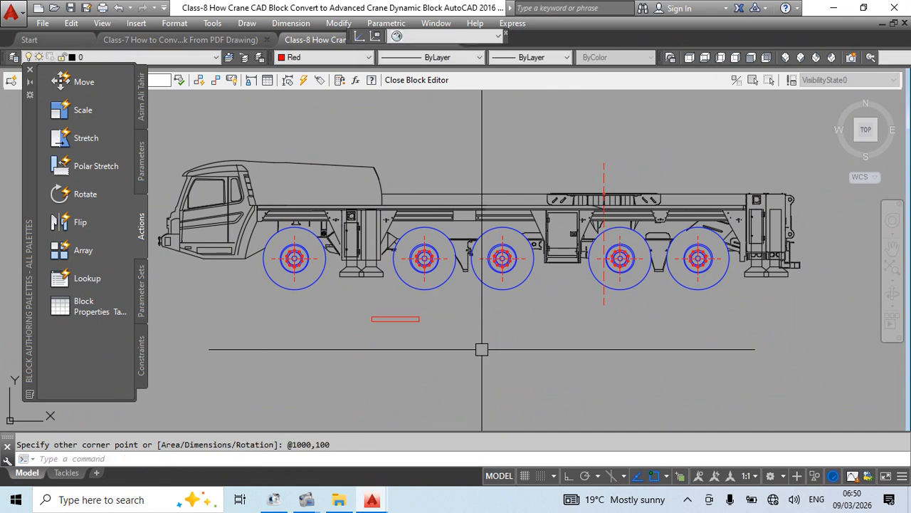
# - Move the rectangle by its top-edge midpoint to the bottom midpoint of the front outrigger's right-hand foot
pyautogui.scroll(2, 394, 311)
pyautogui.click(417, 301)
pyautogui.click(406, 333)
pyautogui.write('m')
pyautogui.press('Return')
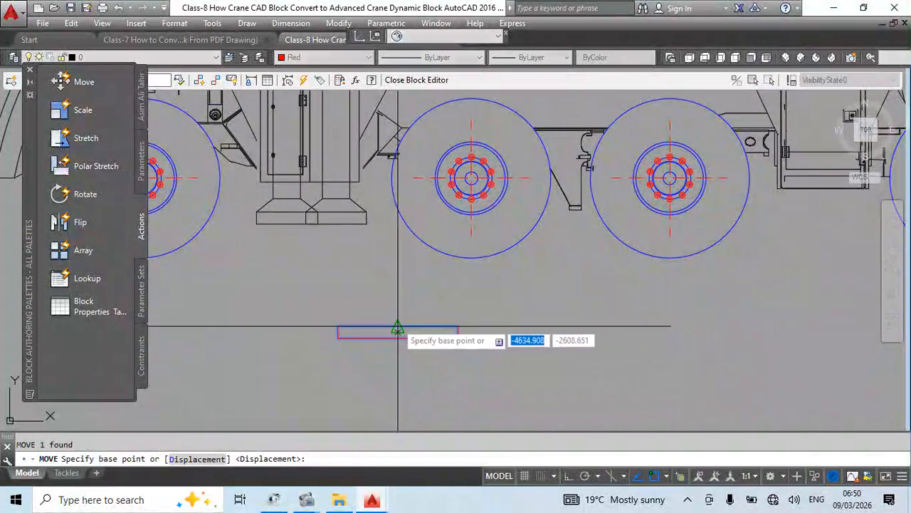
pyautogui.click(398, 332)
pyautogui.click(350, 227)
pyautogui.scroll(-4, 349, 235)
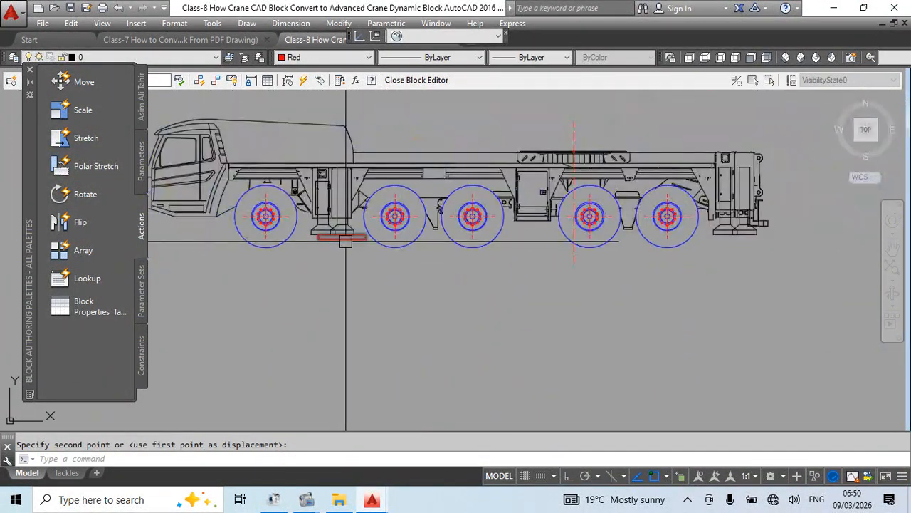
# - Copy the rectangle from its top midpoint to the bottom midpoint of the rear outrigger's right-hand foot
pyautogui.moveTo(362, 285); pyautogui.dragTo(334, 302, button='middle')
pyautogui.write('co')
pyautogui.press('Return')
pyautogui.scroll(4, 312, 255)
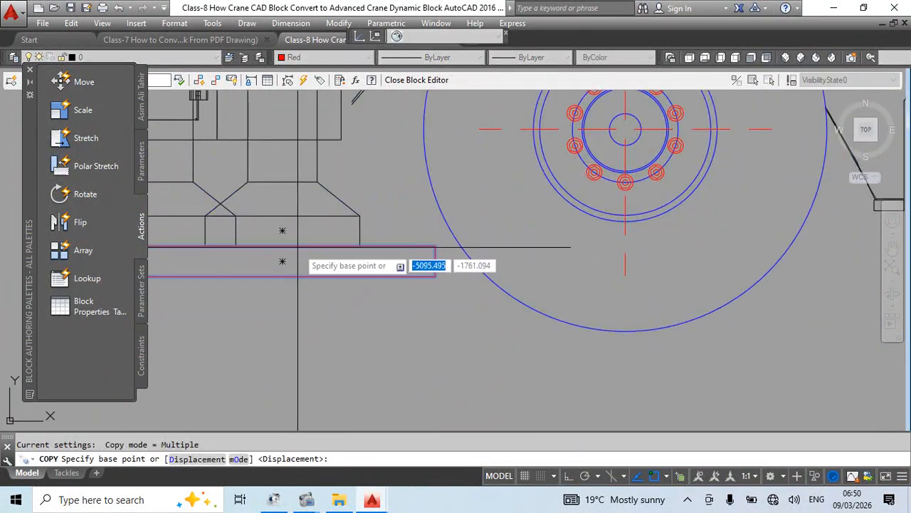
pyautogui.click(283, 246)
pyautogui.scroll(-3, 332, 245)
pyautogui.moveTo(698, 297); pyautogui.dragTo(384, 318, button='middle')
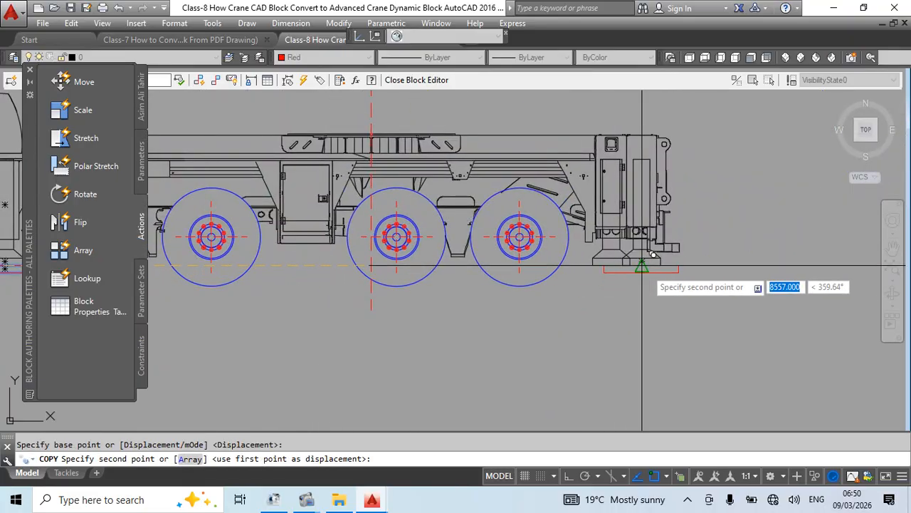
pyautogui.scroll(5, 647, 265)
pyautogui.click(628, 260)
pyautogui.press('Escape')
pyautogui.scroll(-4, 649, 307)
pyautogui.scroll(3, 621, 292)
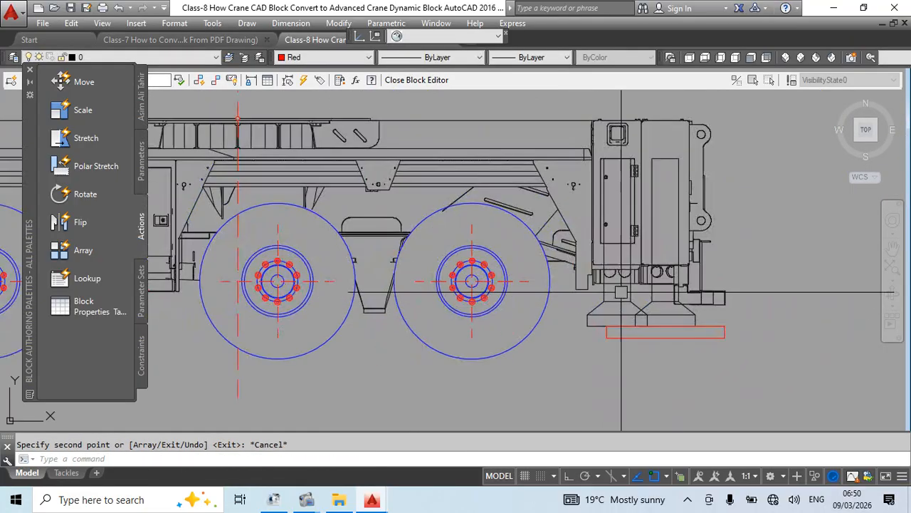
# - Erase the lines of the rear outrigger's left-hand foot, including the leftover diagonal overlapping the other foot
pyautogui.click(616, 301)
pyautogui.click(598, 309)
pyautogui.write('e')
pyautogui.press('Return')
pyautogui.scroll(3, 607, 311)
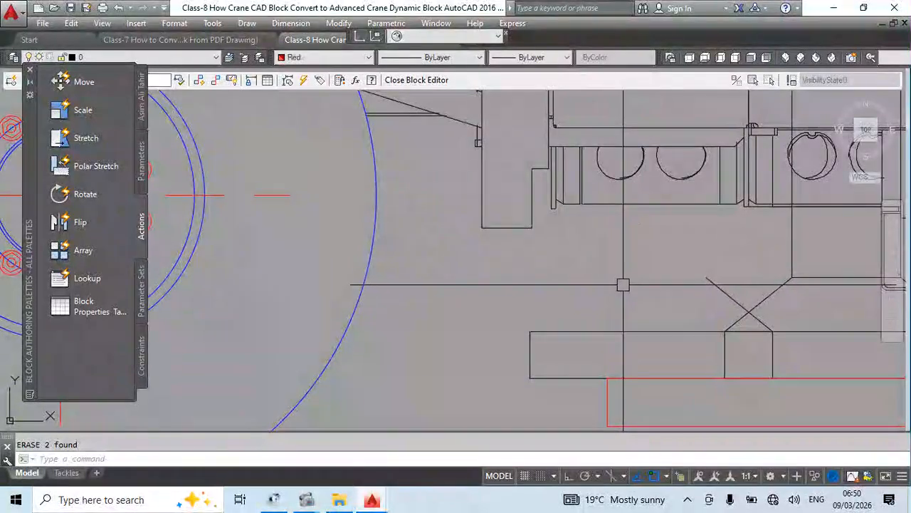
pyautogui.click(623, 284)
pyautogui.click(580, 349)
pyautogui.write('e')
pyautogui.press('Return')
pyautogui.click(737, 274)
pyautogui.click(671, 297)
pyautogui.write('e')
pyautogui.press('Return')
pyautogui.scroll(-4, 636, 308)
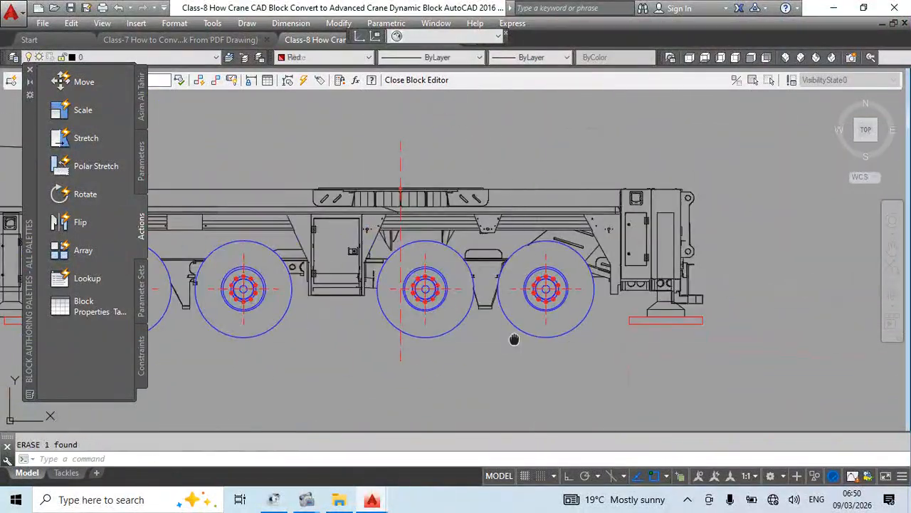
# - Change the front outrigger's left-hand leg and foot lines to index color 254
pyautogui.moveTo(515, 339); pyautogui.dragTo(760, 317, button='middle')
pyautogui.scroll(6, 240, 280)
pyautogui.click(365, 259)
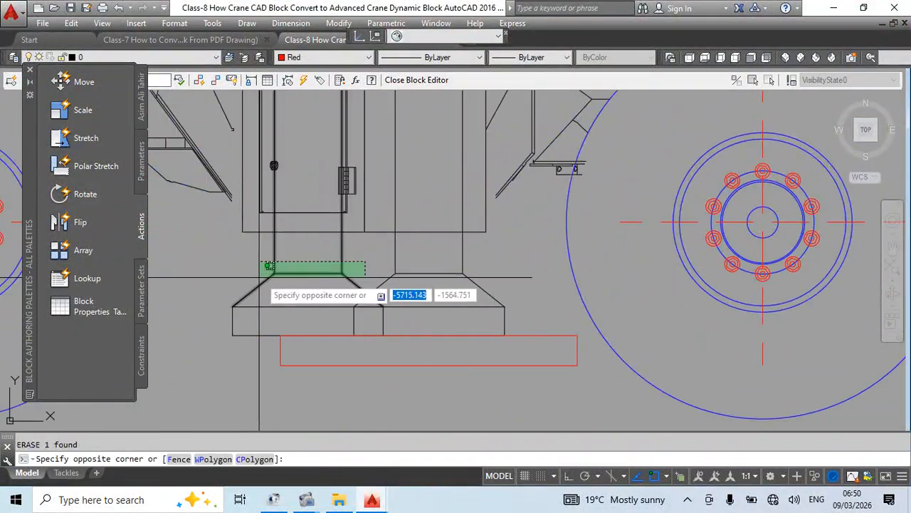
pyautogui.click(264, 271)
pyautogui.click(220, 294)
pyautogui.click(398, 343)
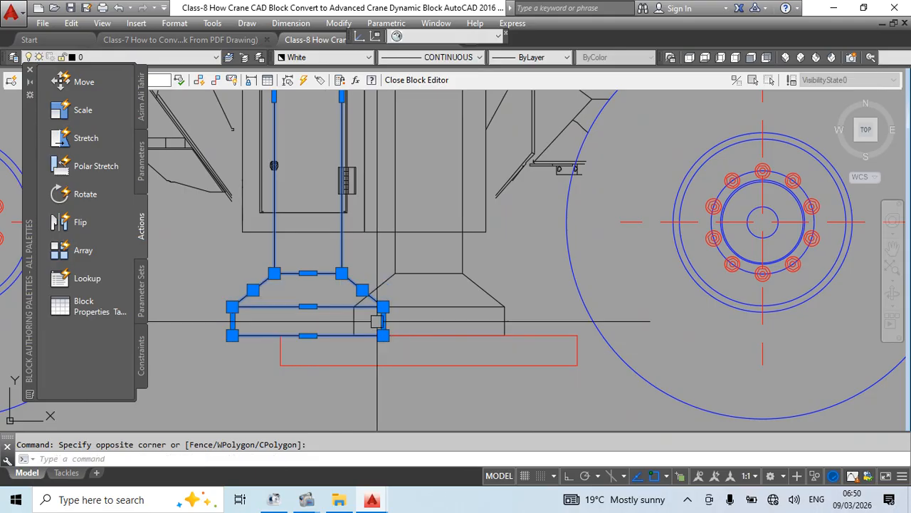
pyautogui.click(320, 58)
pyautogui.click(307, 167)
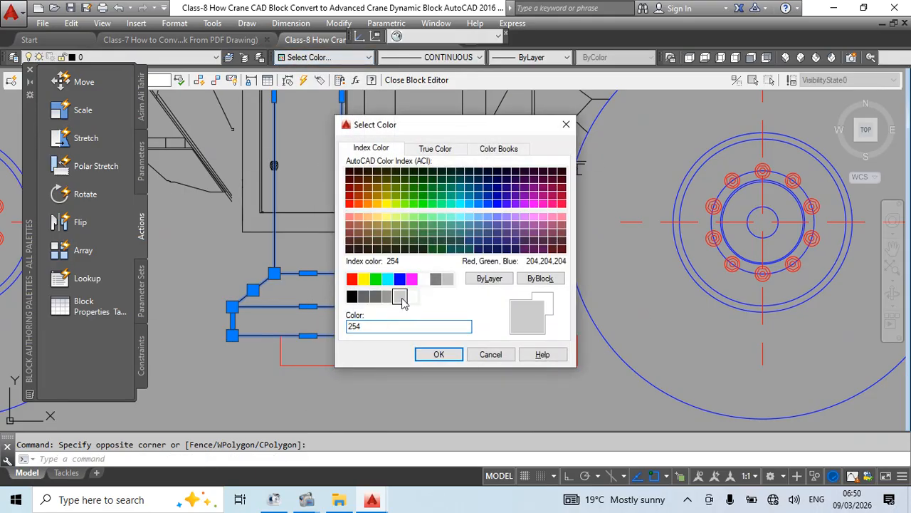
pyautogui.click(437, 354)
pyautogui.press('Escape')
pyautogui.scroll(-5, 556, 354)
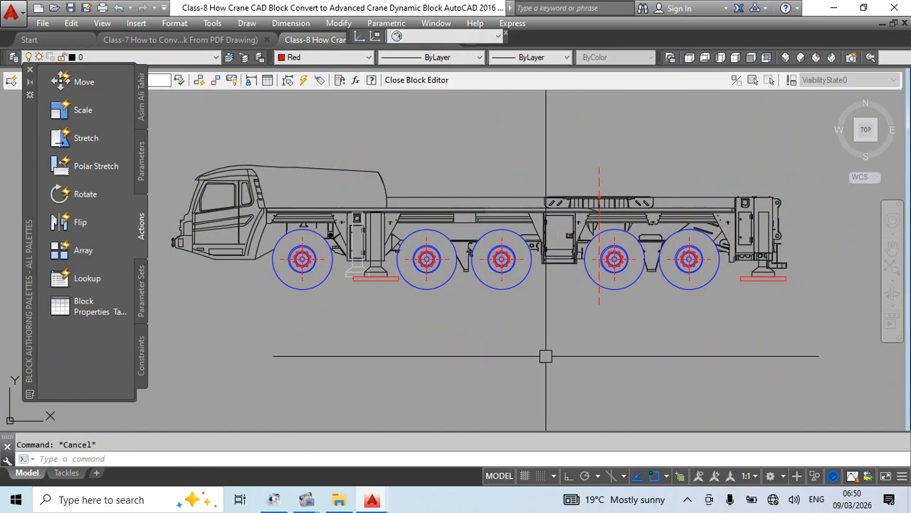
# - Send the light grey left-hand leg and foot of the front outrigger to the back of the draw order
pyautogui.scroll(-3, 498, 354)
pyautogui.scroll(8, 400, 305)
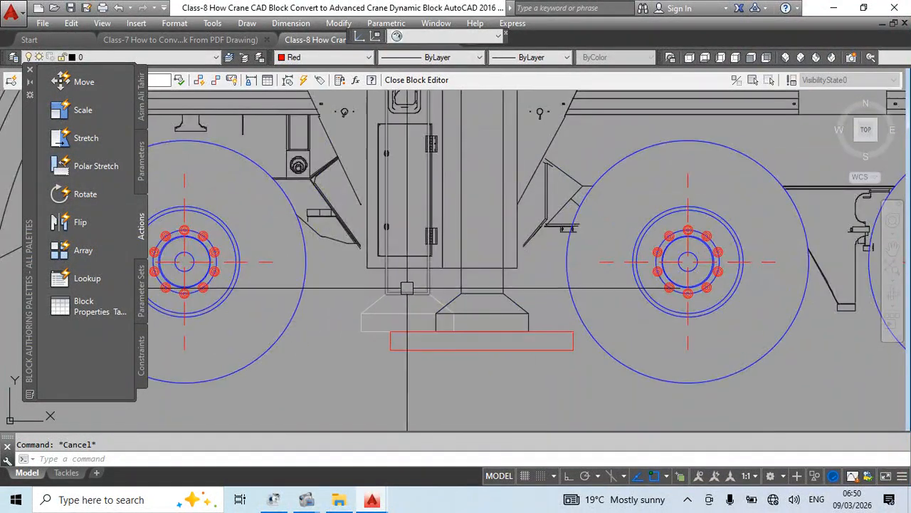
pyautogui.click(438, 282)
pyautogui.click(390, 339)
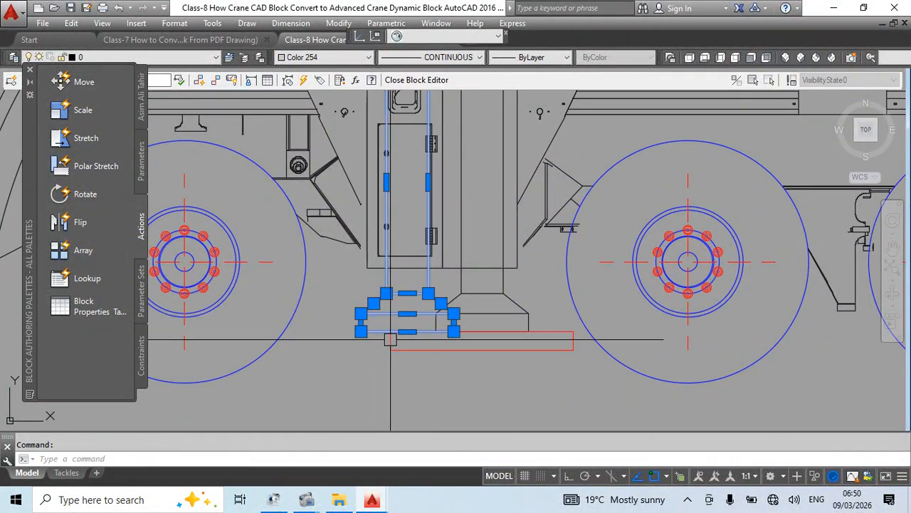
pyautogui.press('Return')
pyautogui.write('b')
pyautogui.press('Return')
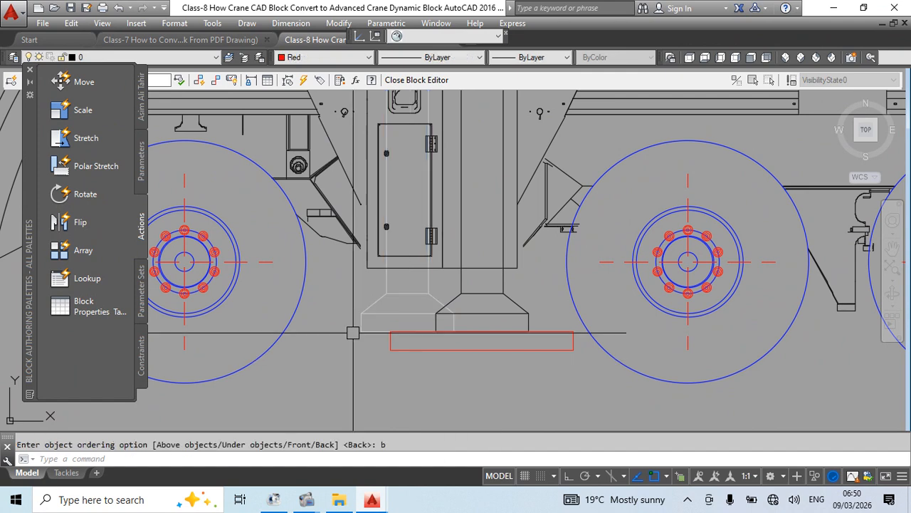
pyautogui.scroll(-3, 360, 371)
pyautogui.scroll(1, 400, 368)
pyautogui.scroll(-5, 443, 362)
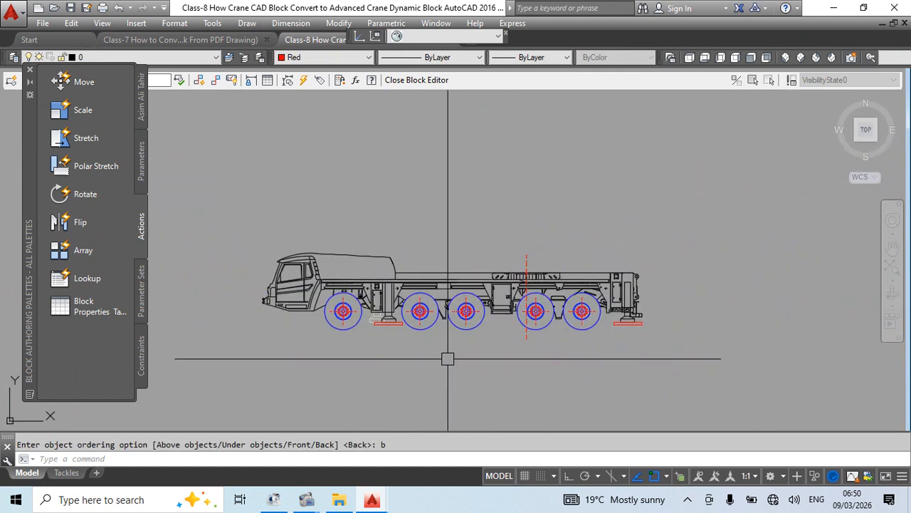
pyautogui.moveTo(443, 362); pyautogui.dragTo(429, 356, button='middle')
pyautogui.scroll(5, 368, 325)
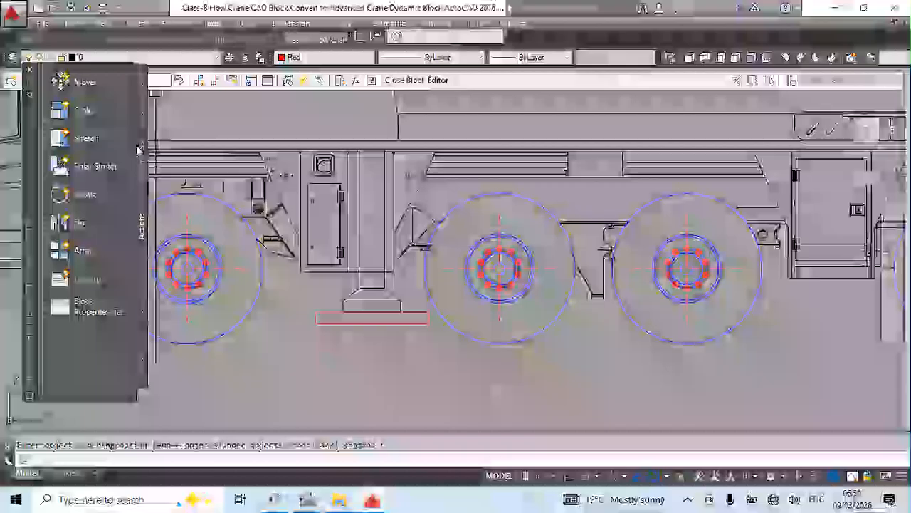
pyautogui.click(140, 146)
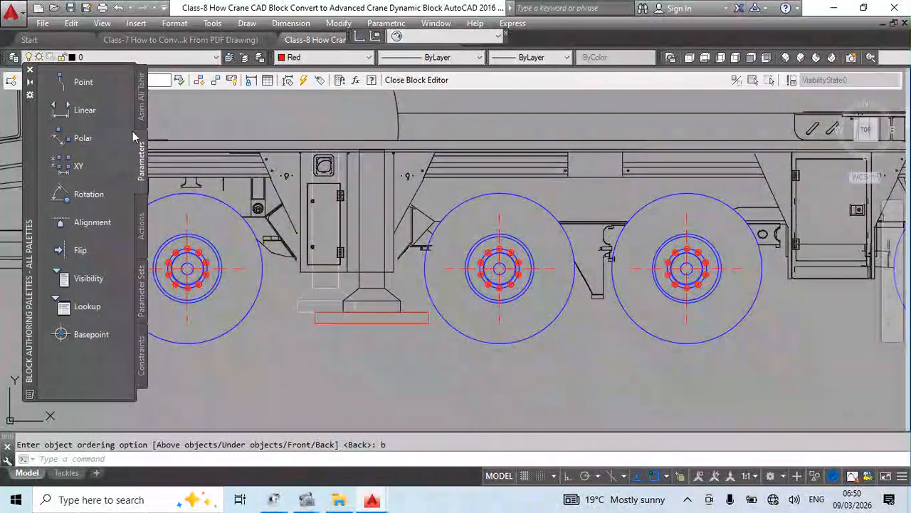
pyautogui.click(85, 110)
pyautogui.scroll(3, 366, 325)
pyautogui.click(210, 314)
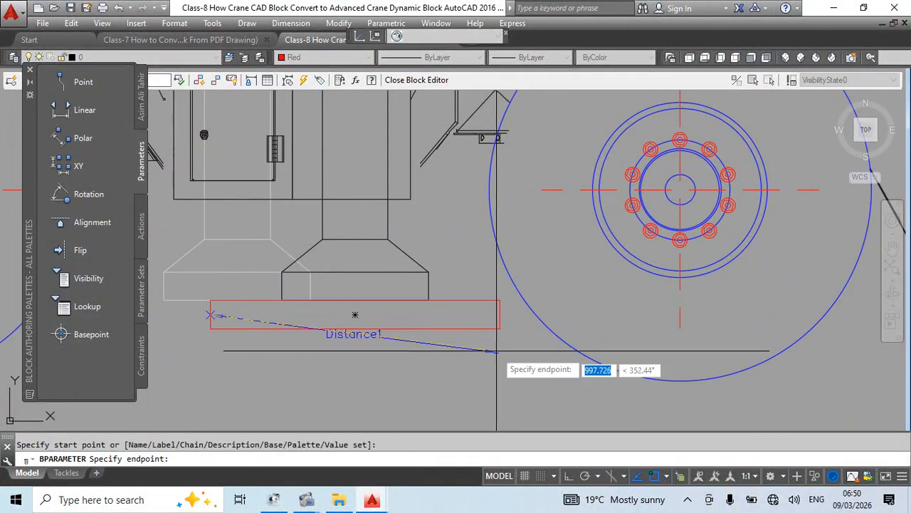
pyautogui.click(499, 314)
pyautogui.press('Escape')
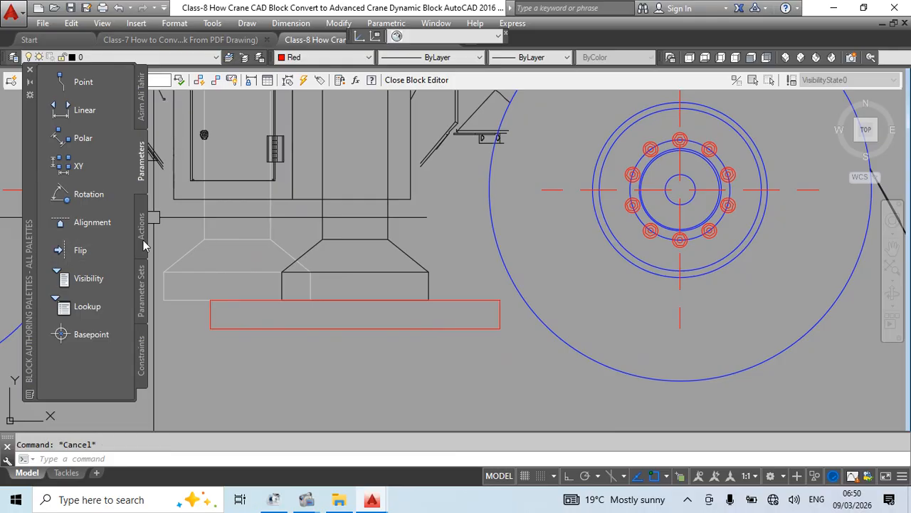
# - Add a Linear Stretch Pair between the midpoints of the front pad rectangle's short sides, with its label below the pad
pyautogui.click(141, 275)
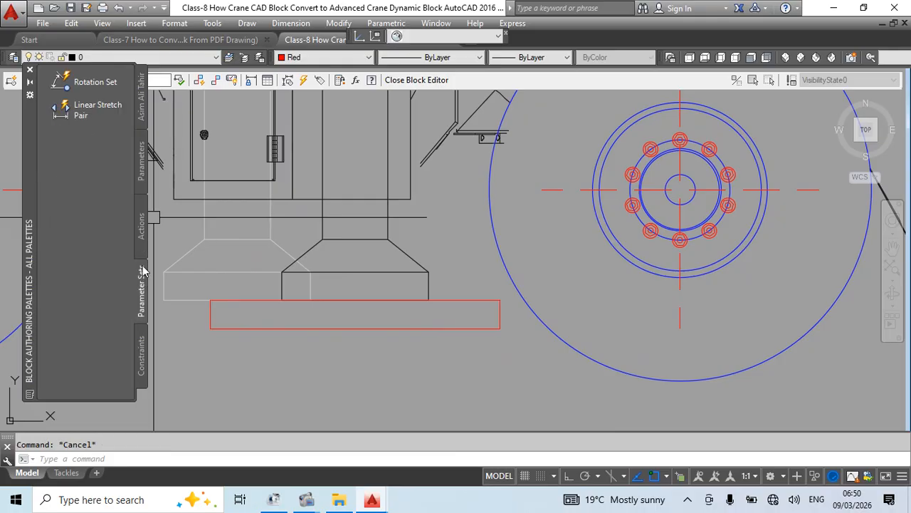
pyautogui.click(110, 112)
pyautogui.click(210, 314)
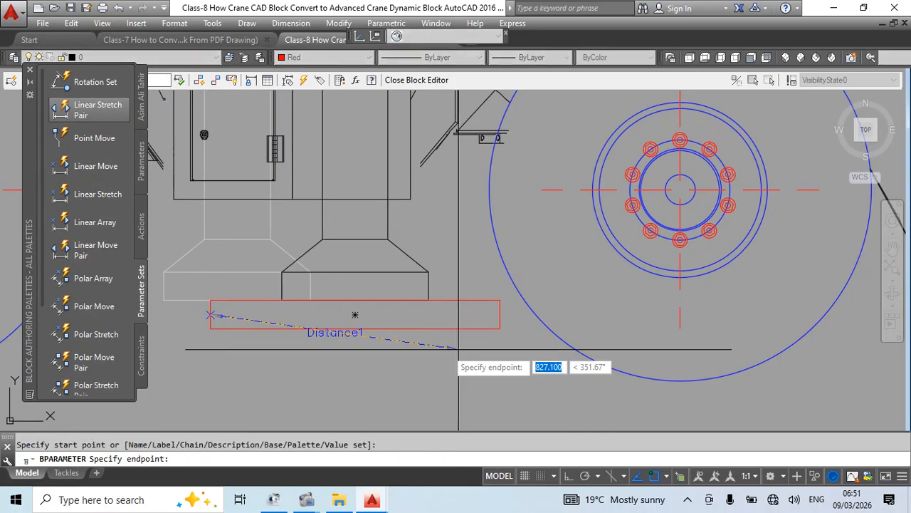
pyautogui.click(499, 314)
pyautogui.scroll(-2, 473, 281)
pyautogui.click(482, 336)
pyautogui.scroll(2, 430, 334)
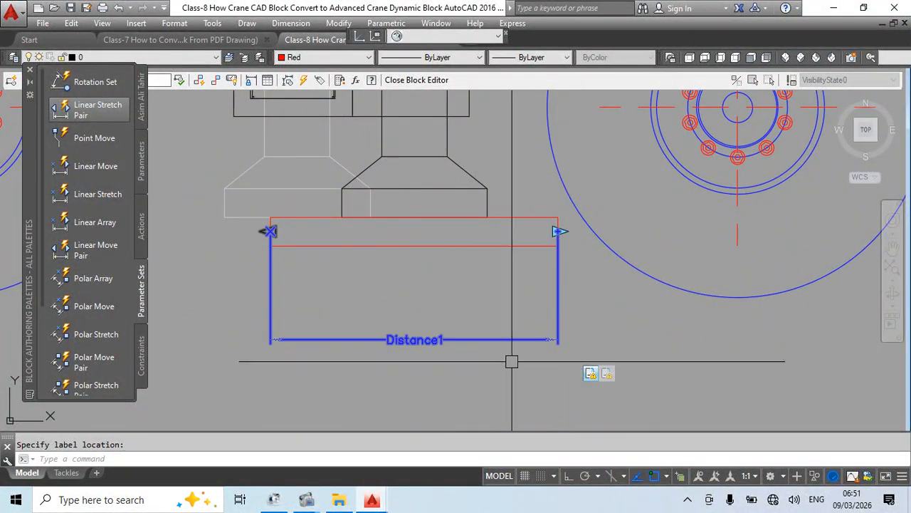
# - Assign the front pad's left stretch action a new selection set framing the pad's left end, with the light grey foot removed from the objects
pyautogui.rightClick(590, 378)
pyautogui.moveTo(715, 404)
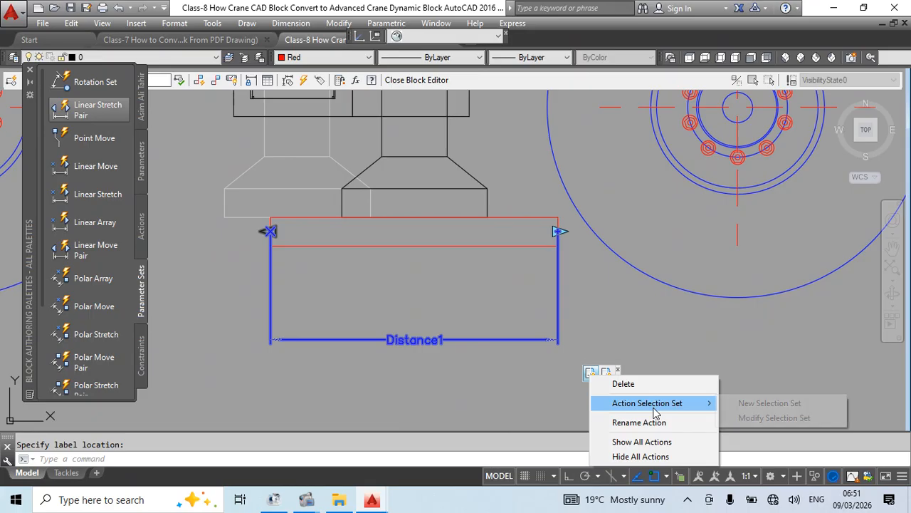
pyautogui.click(742, 405)
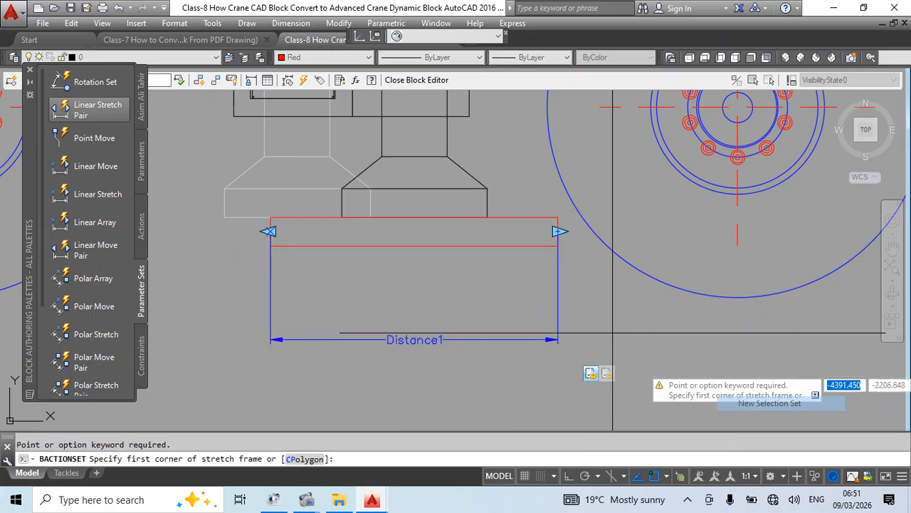
pyautogui.scroll(2, 271, 218)
pyautogui.click(325, 193)
pyautogui.click(235, 300)
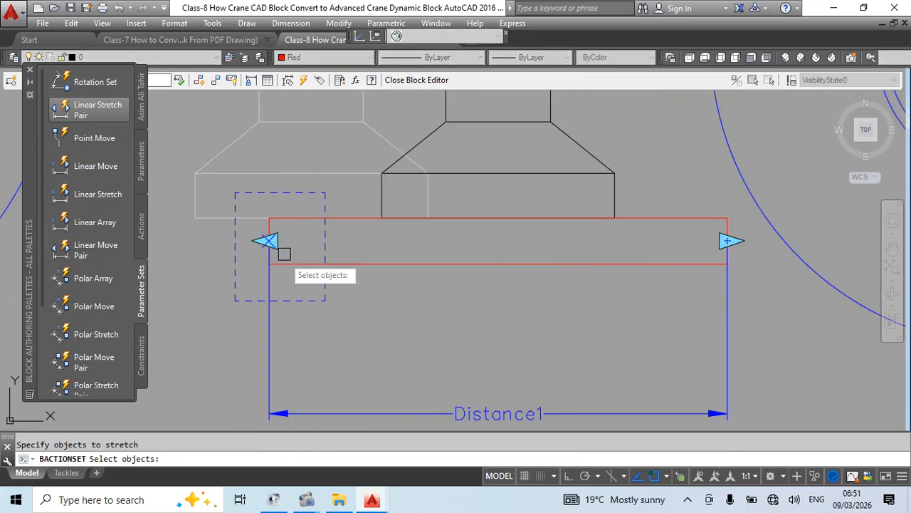
pyautogui.click(302, 204)
pyautogui.click(262, 275)
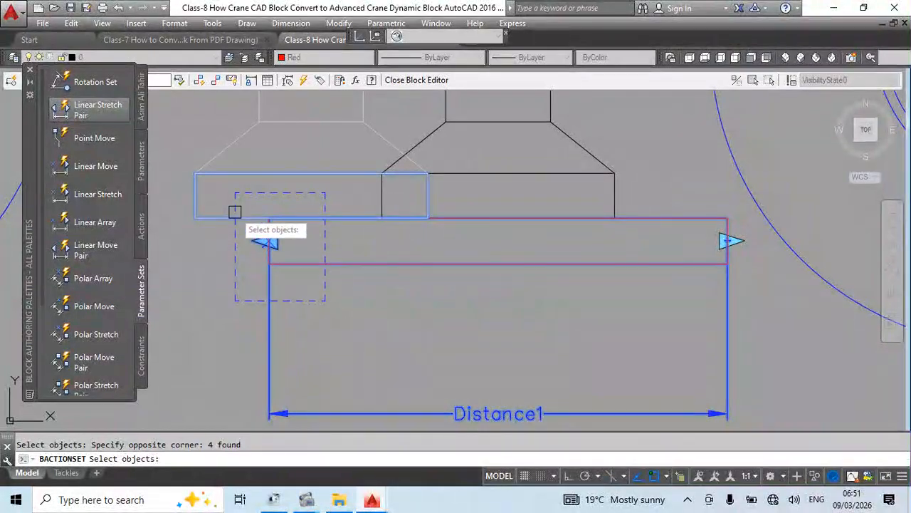
pyautogui.scroll(3, 229, 185)
pyautogui.moveTo(300, 268); pyautogui.dragTo(360, 266, button='middle')
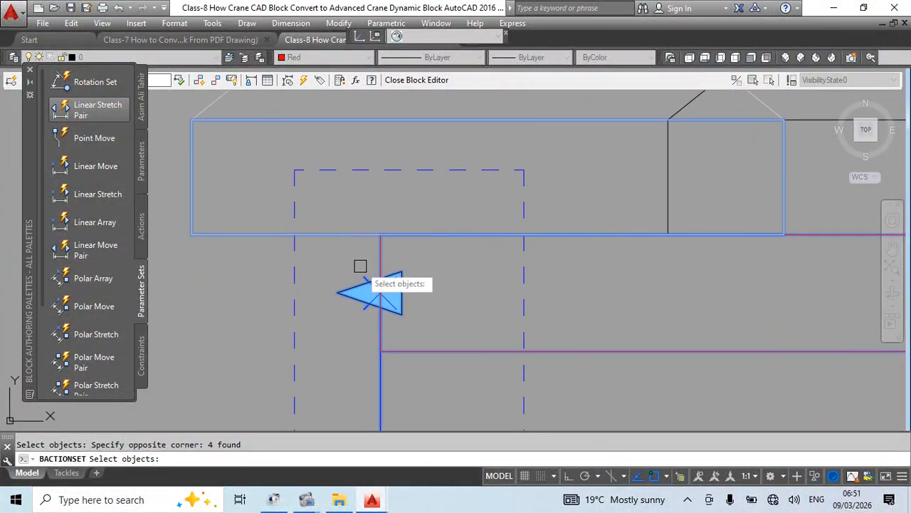
pyautogui.keyDown('shift'); pyautogui.click(310, 234); pyautogui.keyUp('shift')
pyautogui.scroll(-5, 328, 239)
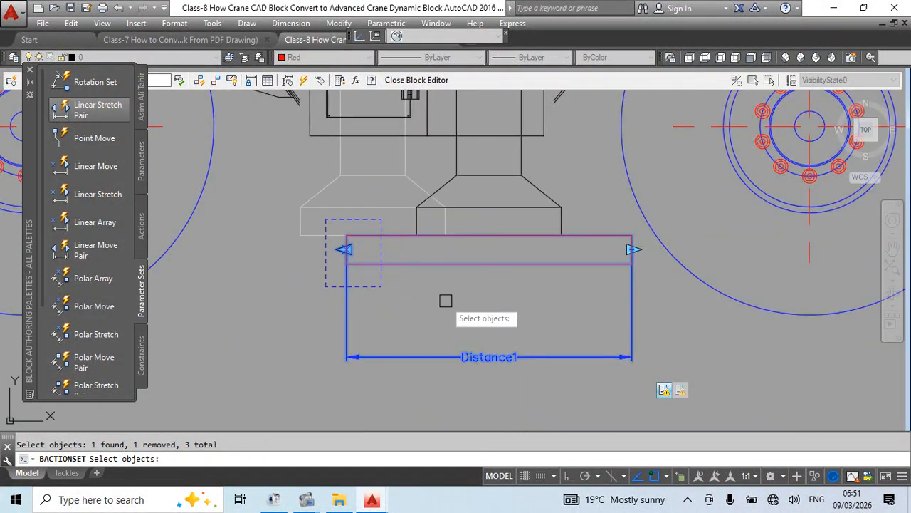
pyautogui.press('Return')
# - Assign the front pad's right stretch action a new selection set framing the pad's right end and the objects there
pyautogui.moveTo(446, 300); pyautogui.dragTo(346, 287, button='middle')
pyautogui.rightClick(548, 362)
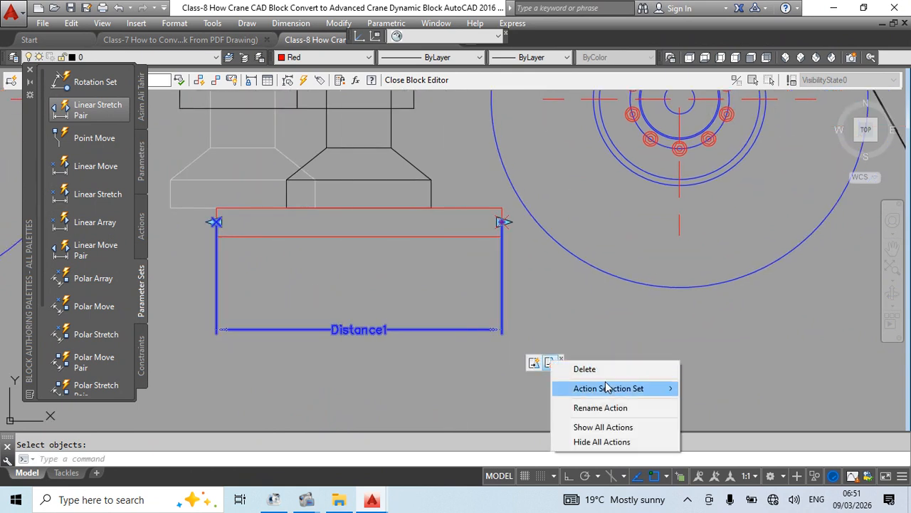
pyautogui.moveTo(607, 387)
pyautogui.click(710, 390)
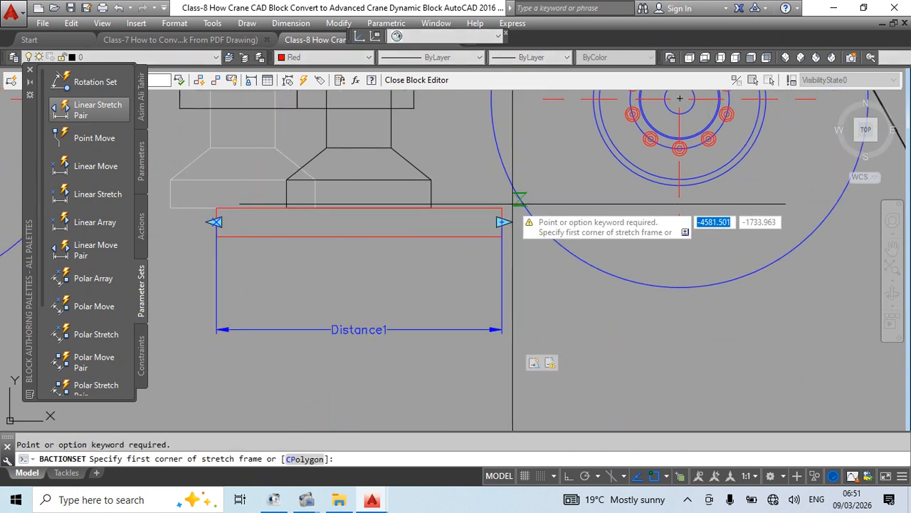
pyautogui.scroll(4, 509, 217)
pyautogui.click(519, 182)
pyautogui.click(417, 281)
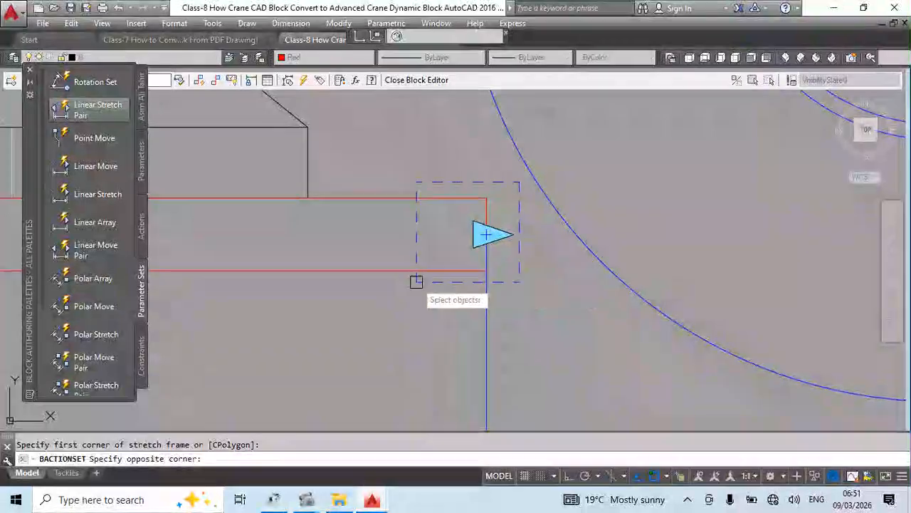
pyautogui.click(506, 192)
pyautogui.click(451, 278)
pyautogui.scroll(-5, 519, 242)
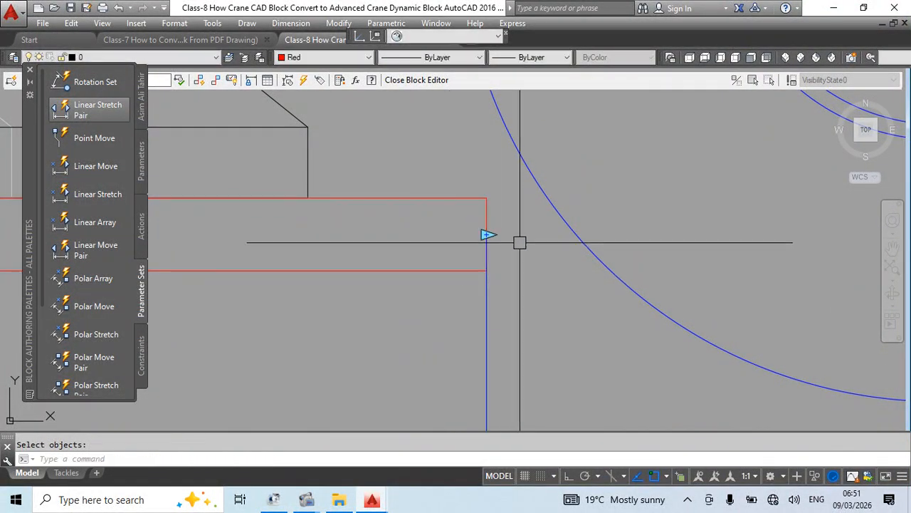
pyautogui.press('Return')
# - Set the front pad distance parameter's base location to Midpoint and close its properties, moving the block authoring palettes aside
pyautogui.doubleClick(466, 310)
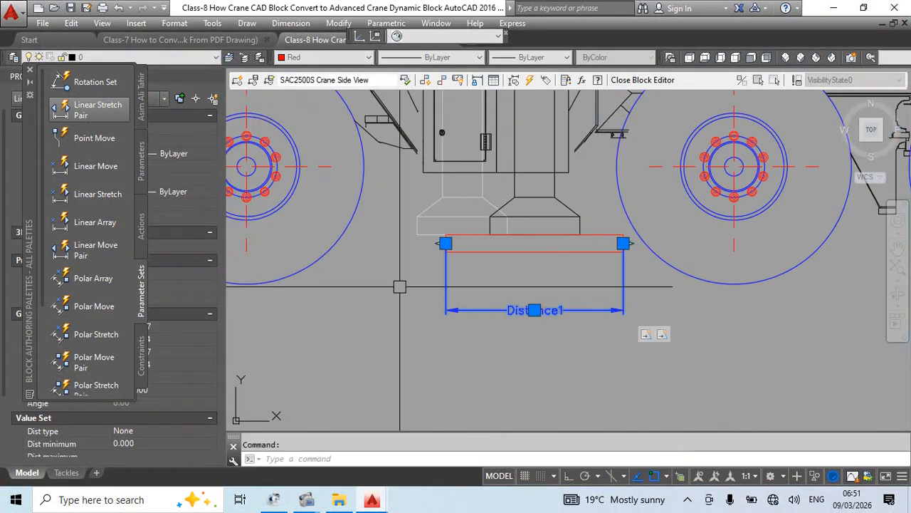
pyautogui.click(130, 408)
pyautogui.click(145, 430)
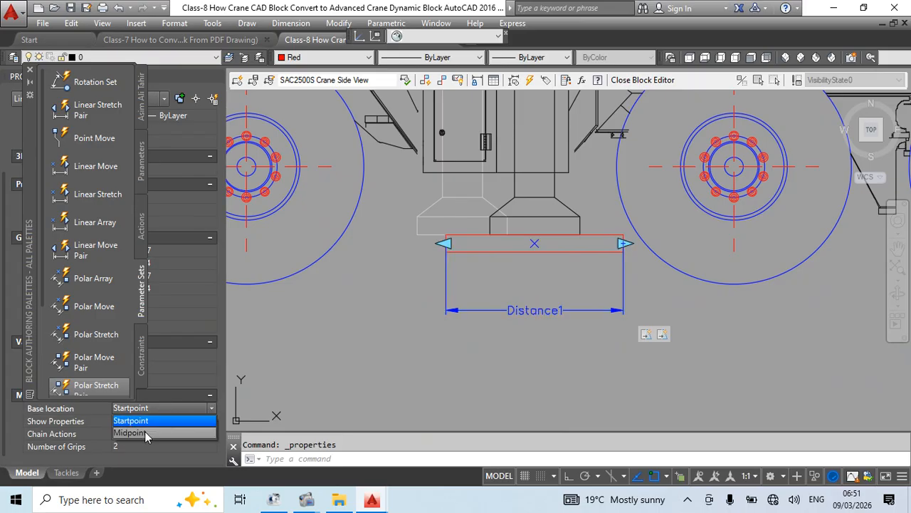
pyautogui.press('Escape')
pyautogui.moveTo(563, 337); pyautogui.dragTo(407, 372, button='middle')
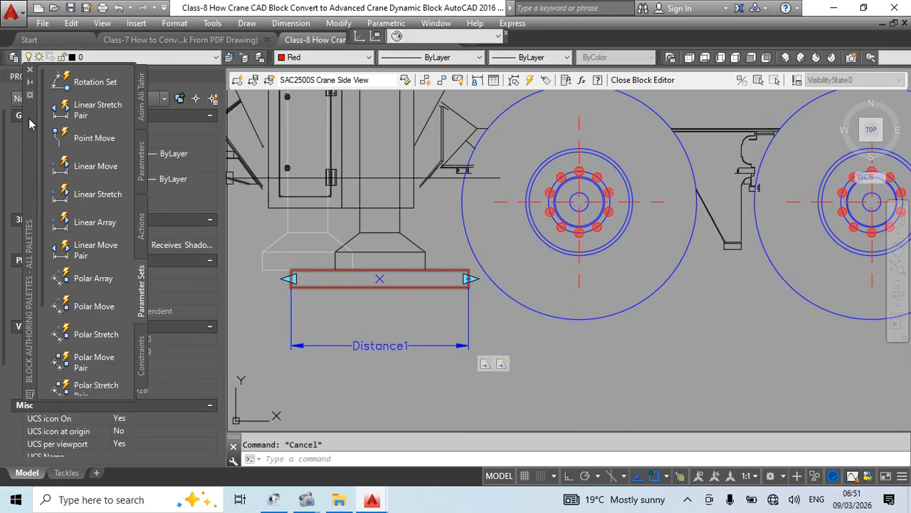
pyautogui.moveTo(29, 124); pyautogui.dragTo(9, 112)
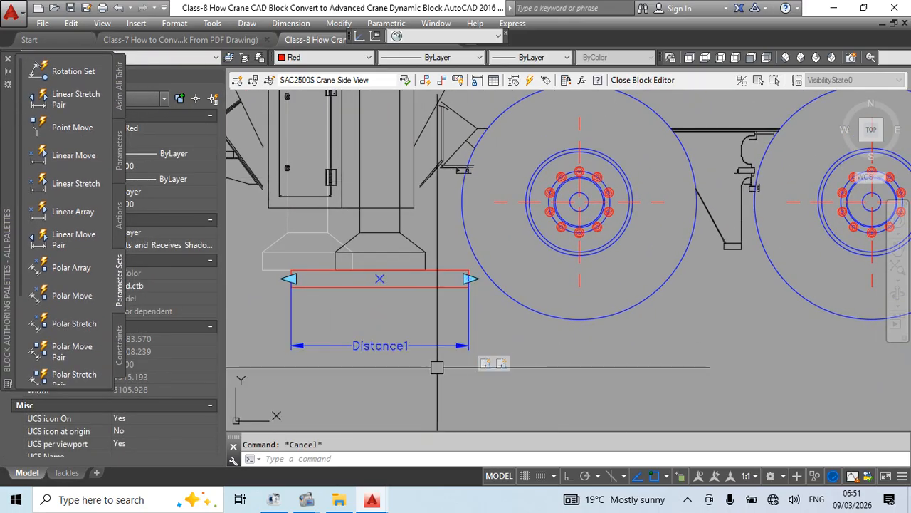
pyautogui.moveTo(368, 315); pyautogui.dragTo(423, 301, button='middle')
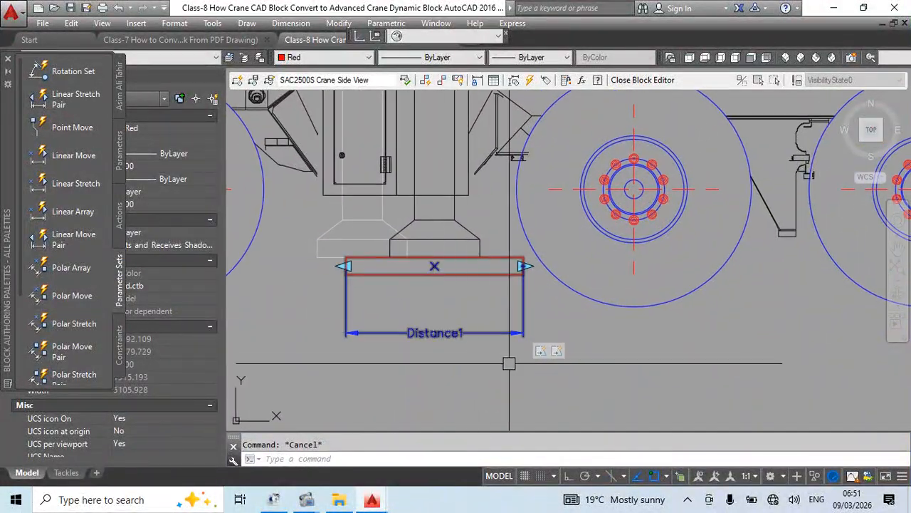
pyautogui.click(435, 335)
pyautogui.hotkey('ctrl', '1')
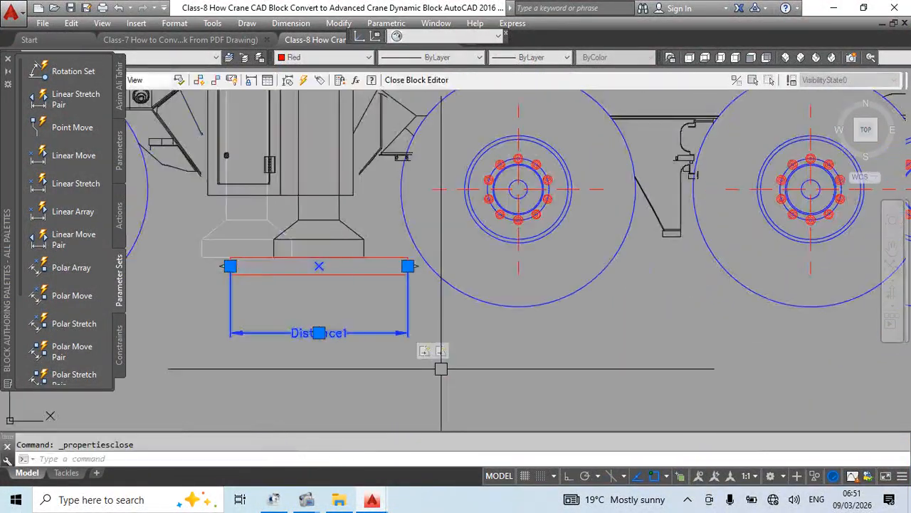
# - Add a Linear Stretch Pair between the midpoints of the rear pad rectangle's short sides, with its label below the pad
pyautogui.scroll(-4, 427, 306)
pyautogui.moveTo(564, 349); pyautogui.dragTo(441, 337, button='middle')
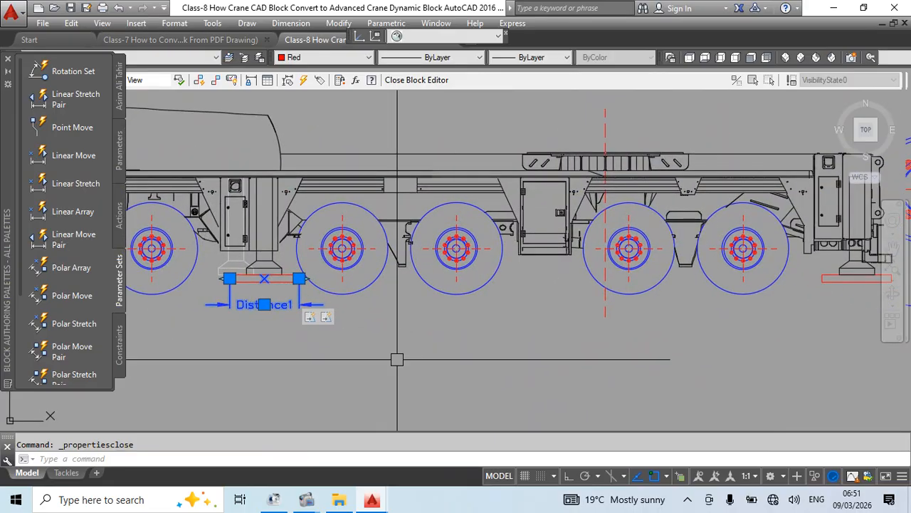
pyautogui.moveTo(542, 360); pyautogui.dragTo(535, 329, button='middle')
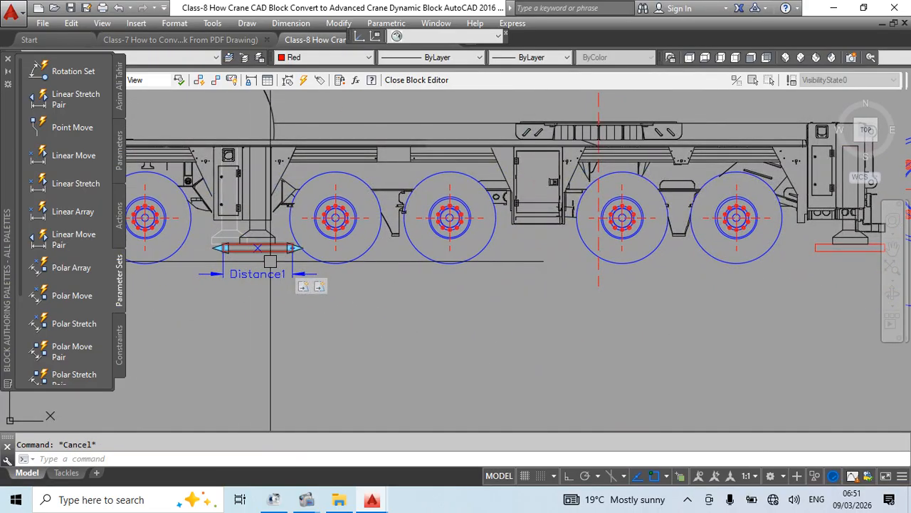
pyautogui.moveTo(575, 305)
pyautogui.mouseDown(button='middle')
pyautogui.moveTo(474, 292)
pyautogui.moveTo(249, 293)
pyautogui.mouseUp(button='middle')
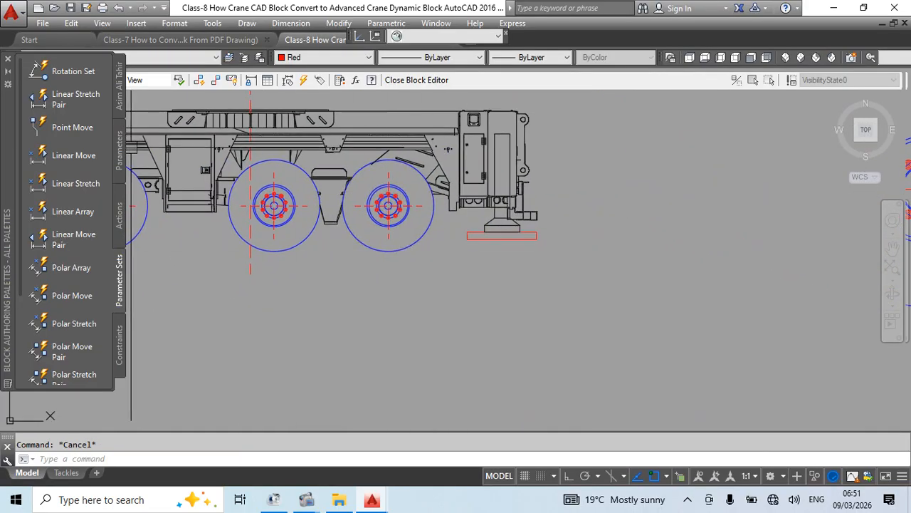
pyautogui.click(75, 99)
pyautogui.scroll(7, 485, 253)
pyautogui.click(497, 253)
pyautogui.moveTo(559, 296); pyautogui.dragTo(235, 244, button='middle')
pyautogui.click(621, 202)
pyautogui.click(610, 346)
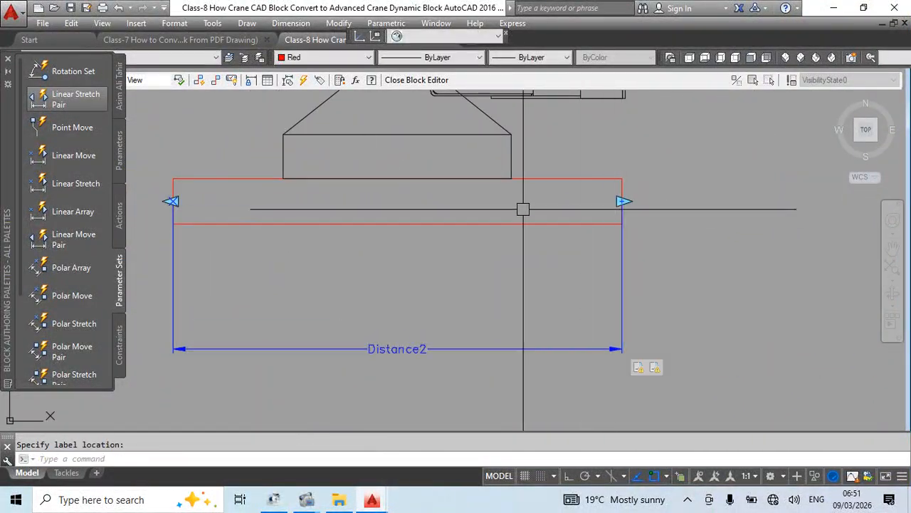
# - Assign the rear pad's left stretch action a new selection set framing the pad's left end and the objects there
pyautogui.scroll(-2, 525, 209)
pyautogui.rightClick(593, 319)
pyautogui.moveTo(661, 351)
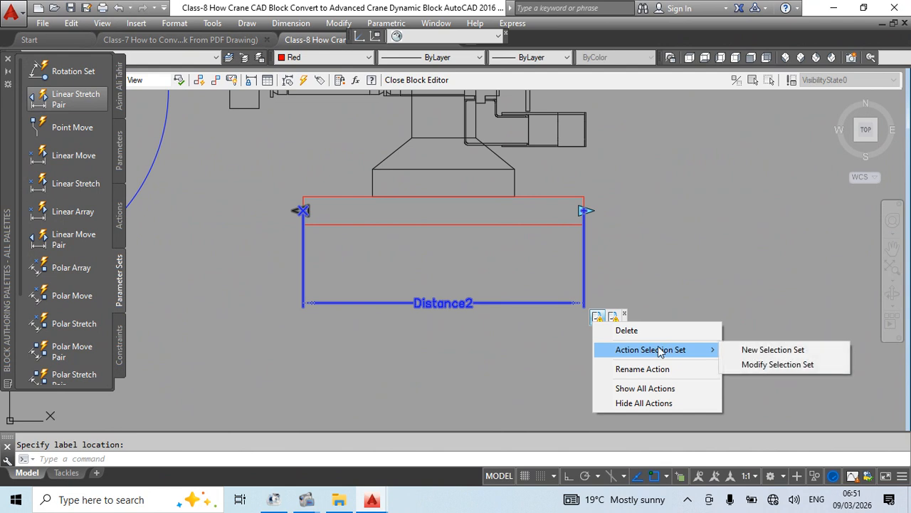
pyautogui.click(737, 352)
pyautogui.click(258, 242)
pyautogui.click(336, 164)
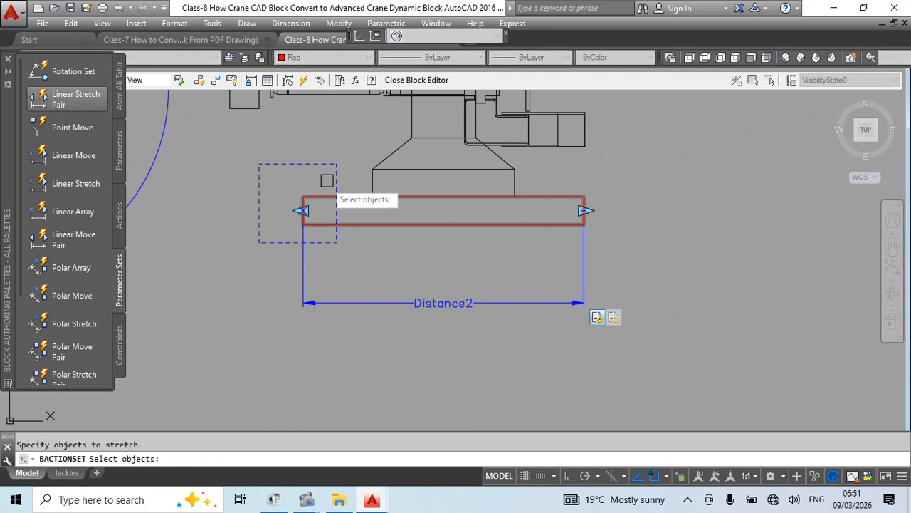
pyautogui.click(327, 179)
pyautogui.click(281, 235)
pyautogui.press('Return')
# - Assign the rear pad's right stretch action a new selection set framing the pad's right end and the objects there
pyautogui.rightClick(622, 320)
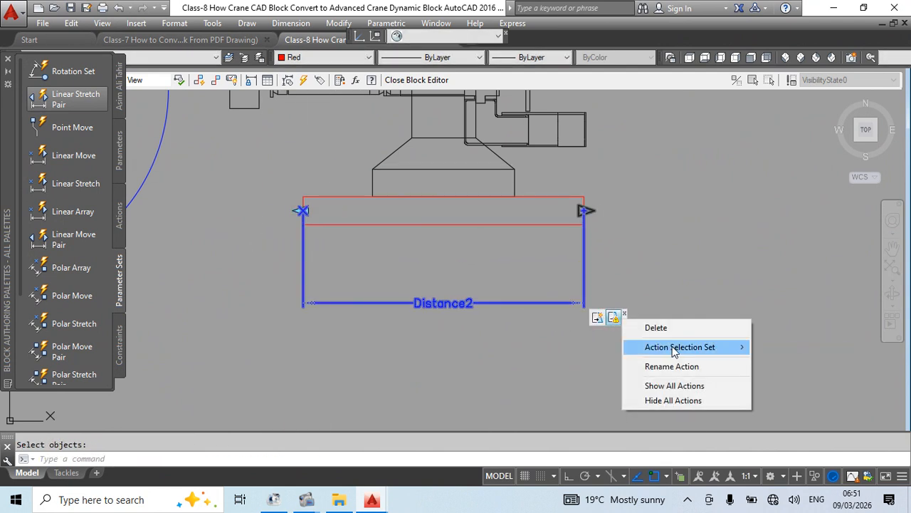
pyautogui.moveTo(647, 350)
pyautogui.click(724, 346)
pyautogui.click(611, 180)
pyautogui.click(545, 244)
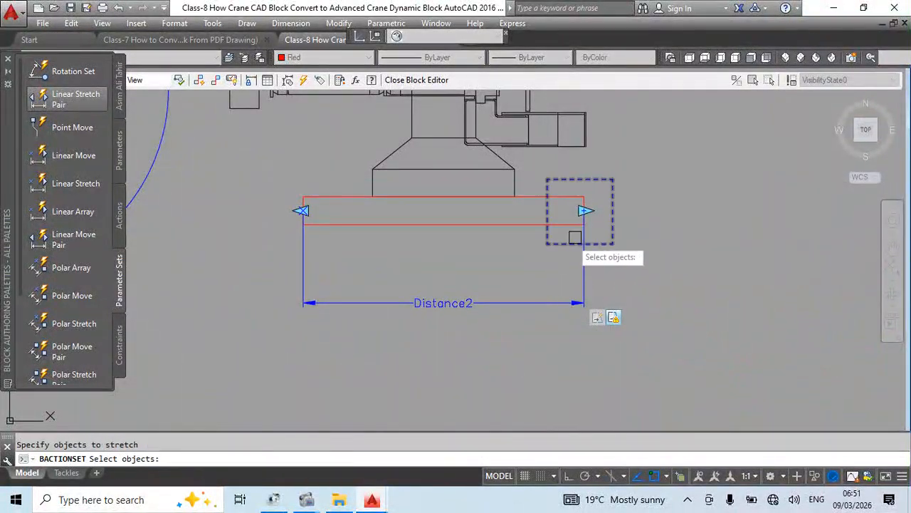
pyautogui.scroll(4, 576, 237)
pyautogui.click(497, 356)
pyautogui.click(535, 273)
pyautogui.press('Return')
pyautogui.scroll(-4, 535, 273)
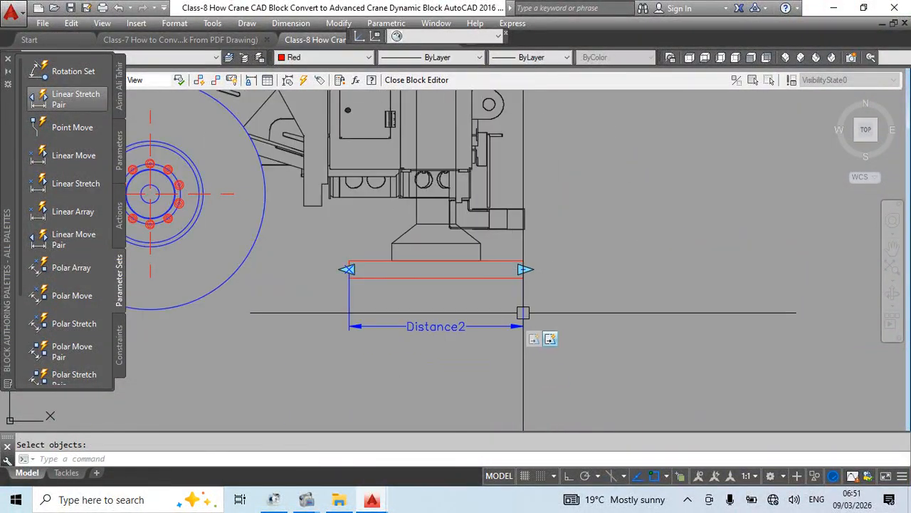
# - Set the rear pad distance parameter's base location to Midpoint and close its properties
pyautogui.scroll(2, 406, 303)
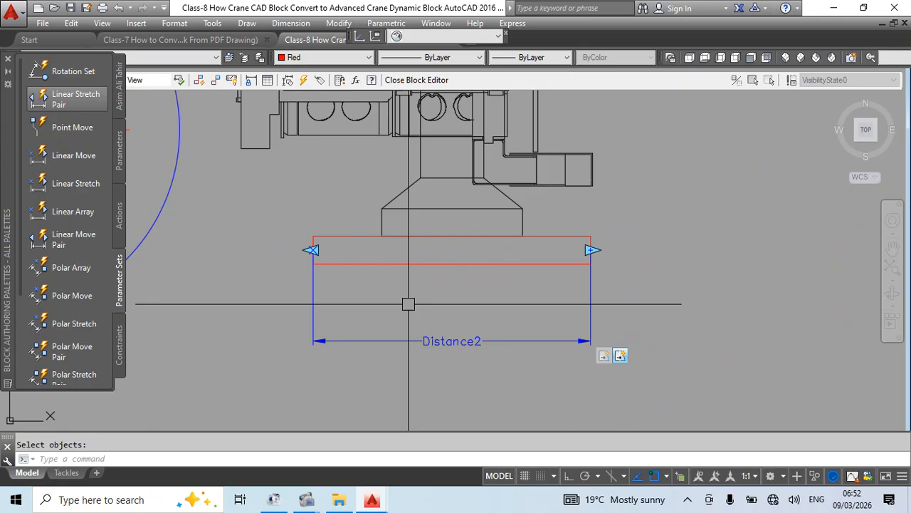
pyautogui.scroll(-2, 541, 250)
pyautogui.moveTo(425, 309); pyautogui.dragTo(570, 329, button='middle')
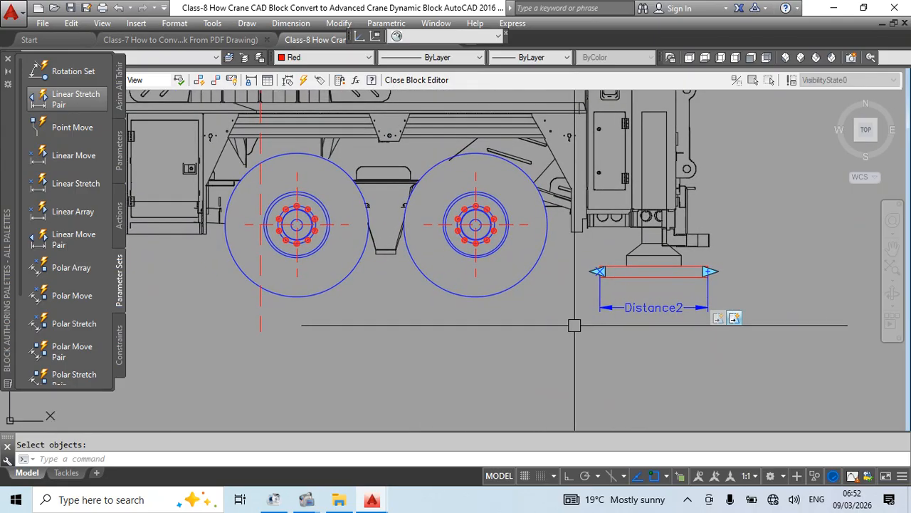
pyautogui.scroll(-2, 598, 323)
pyautogui.moveTo(496, 335); pyautogui.dragTo(521, 330, button='middle')
pyautogui.scroll(1, 702, 330)
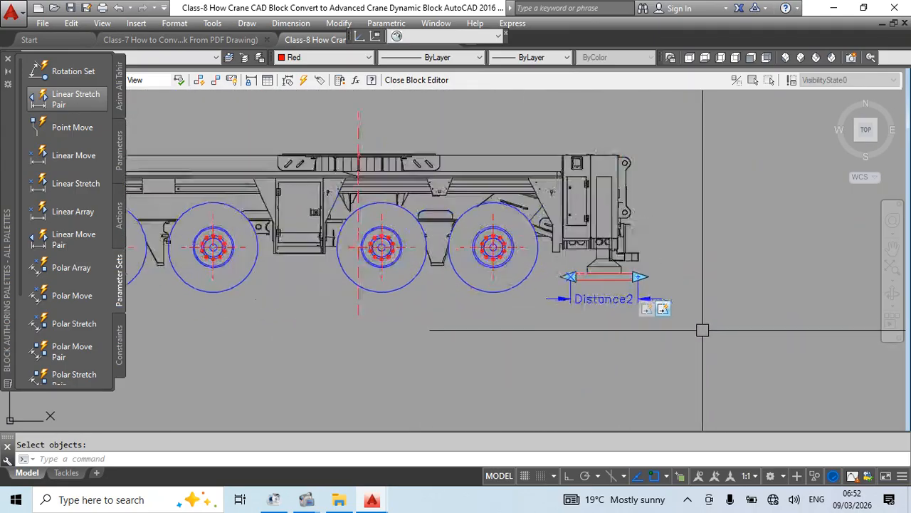
pyautogui.scroll(2, 593, 318)
pyautogui.moveTo(593, 318); pyautogui.dragTo(608, 329, button='middle')
pyautogui.scroll(-2, 607, 328)
pyautogui.scroll(1, 648, 288)
pyautogui.click(648, 288)
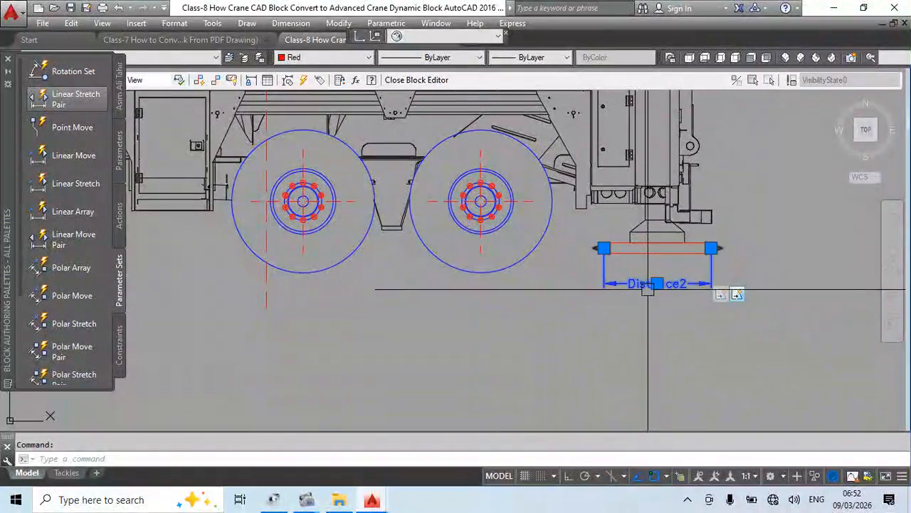
pyautogui.hotkey('ctrl', '1')
pyautogui.scroll(-3, 181, 396)
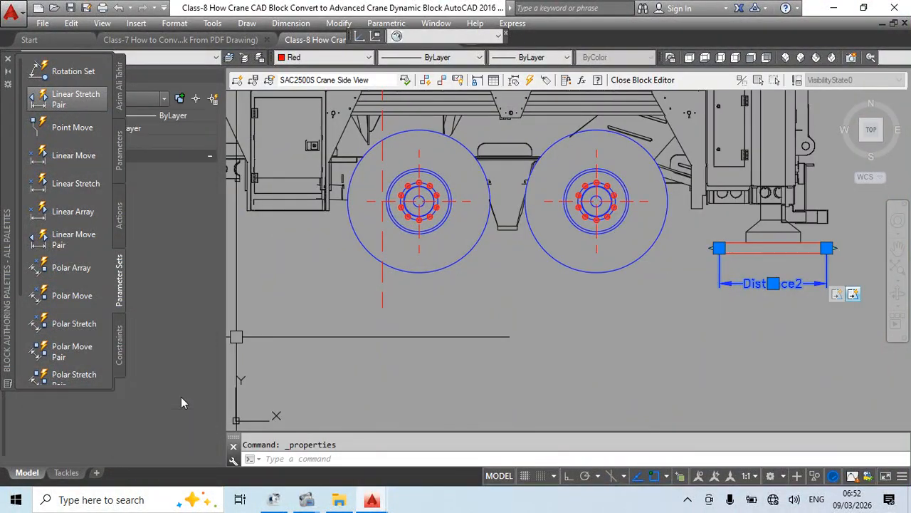
pyautogui.click(157, 408)
pyautogui.click(157, 407)
pyautogui.press('Escape')
pyautogui.press('Escape')
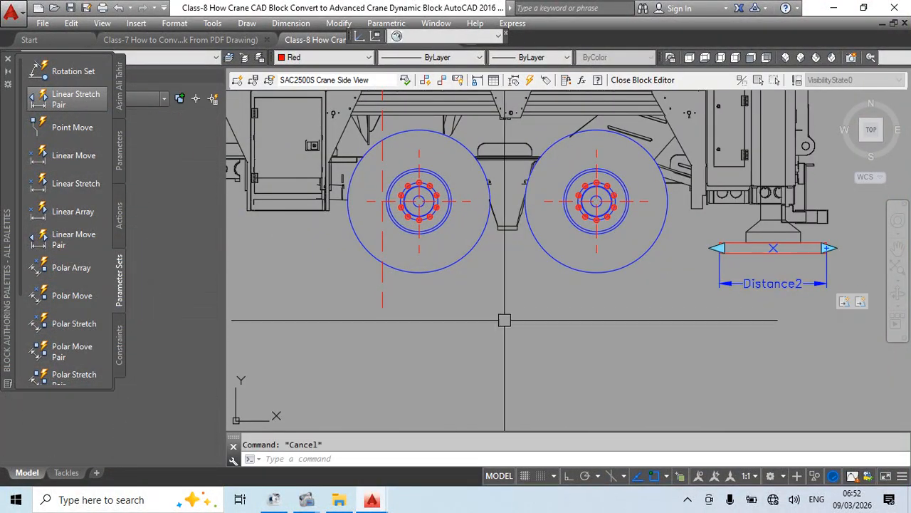
pyautogui.hotkey('ctrl', '1')
# - Add a Lookup Set to the block, placed at the centre of the rear outrigger pad
pyautogui.scroll(-2, 628, 335)
pyautogui.moveTo(499, 342); pyautogui.dragTo(586, 330, button='middle')
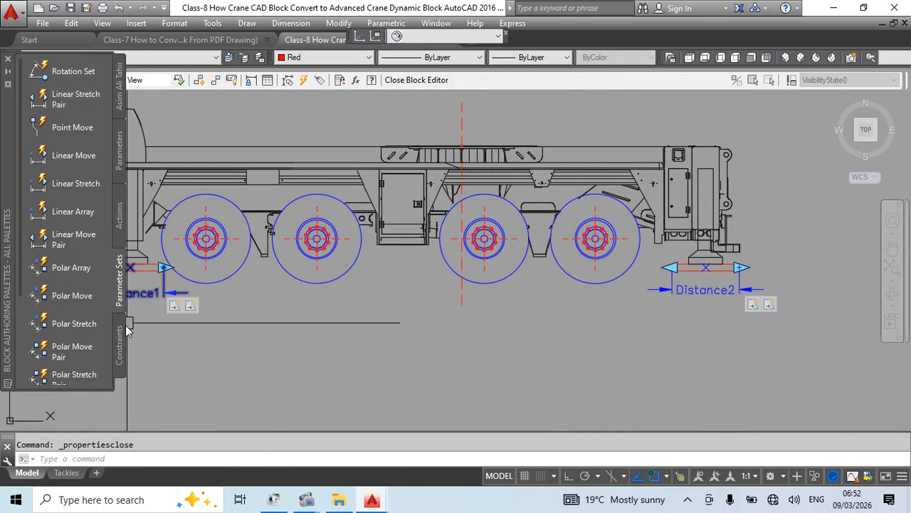
pyautogui.click(116, 343)
pyautogui.click(119, 279)
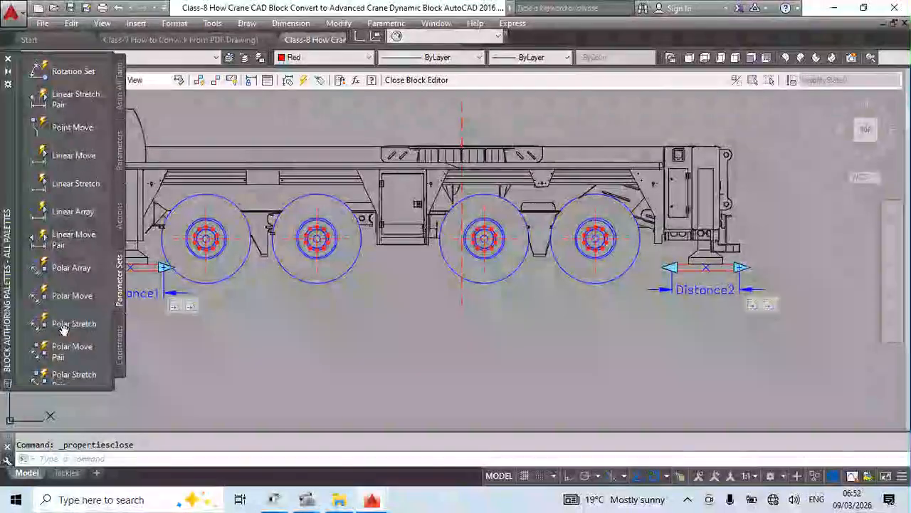
pyautogui.scroll(-2, 63, 376)
pyautogui.click(71, 372)
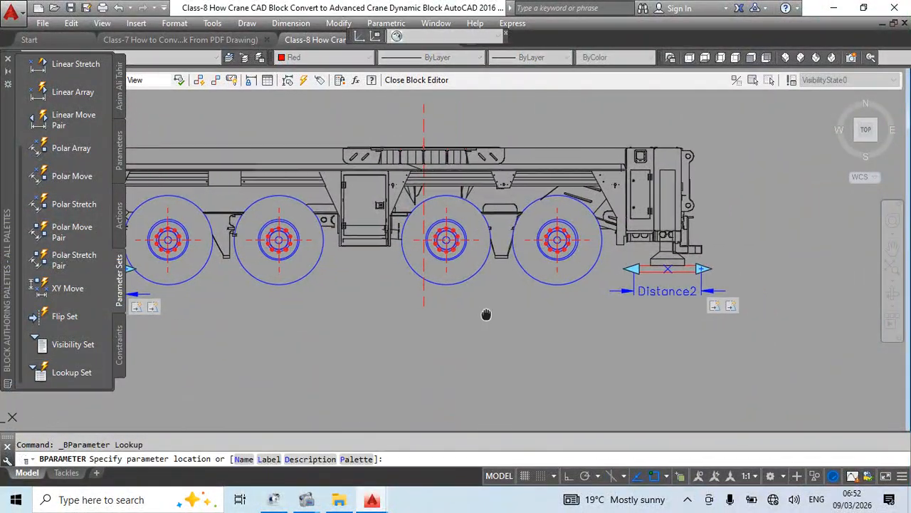
pyautogui.scroll(4, 684, 269)
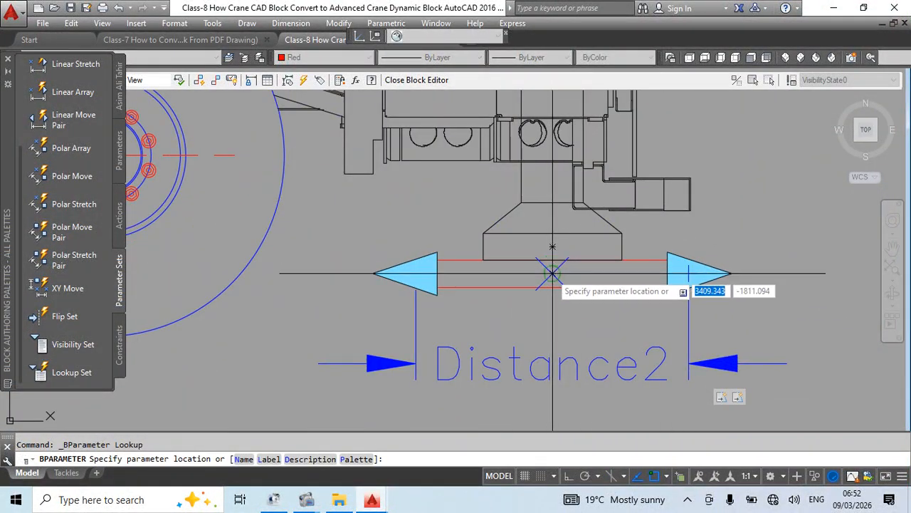
pyautogui.click(552, 272)
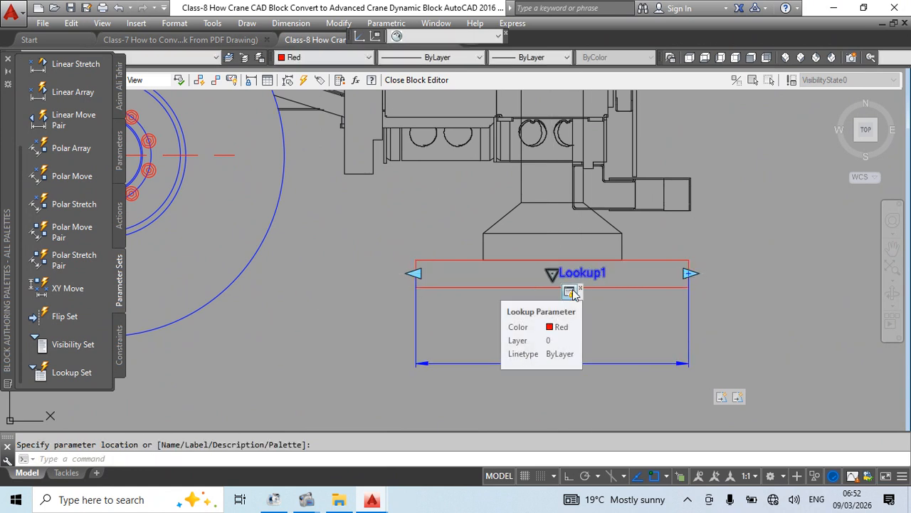
# - Open the lookup action's property lookup table and add Distance1 and Distance2 as input properties
pyautogui.rightClick(571, 293)
pyautogui.click(611, 337)
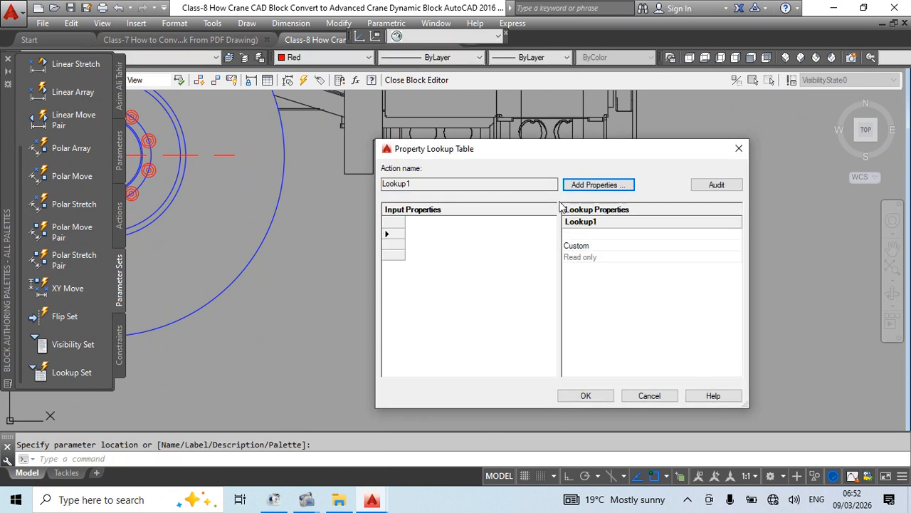
pyautogui.click(603, 183)
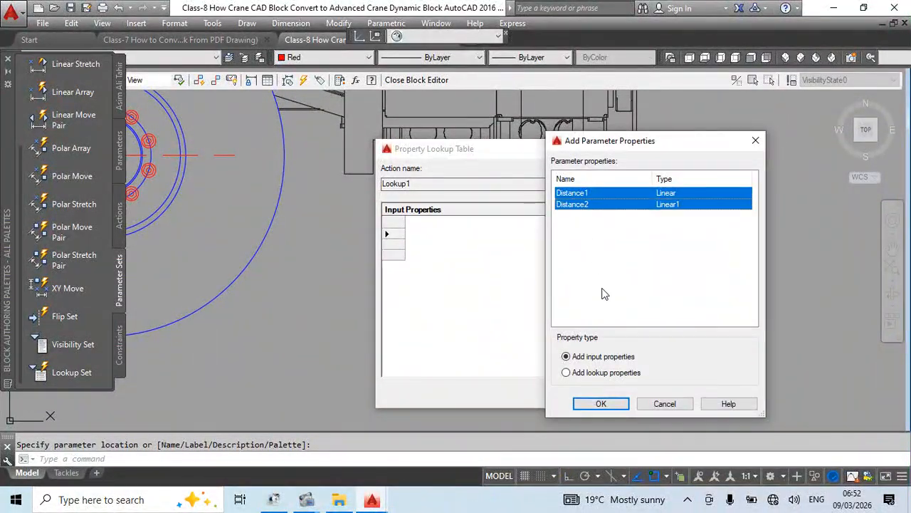
pyautogui.click(602, 403)
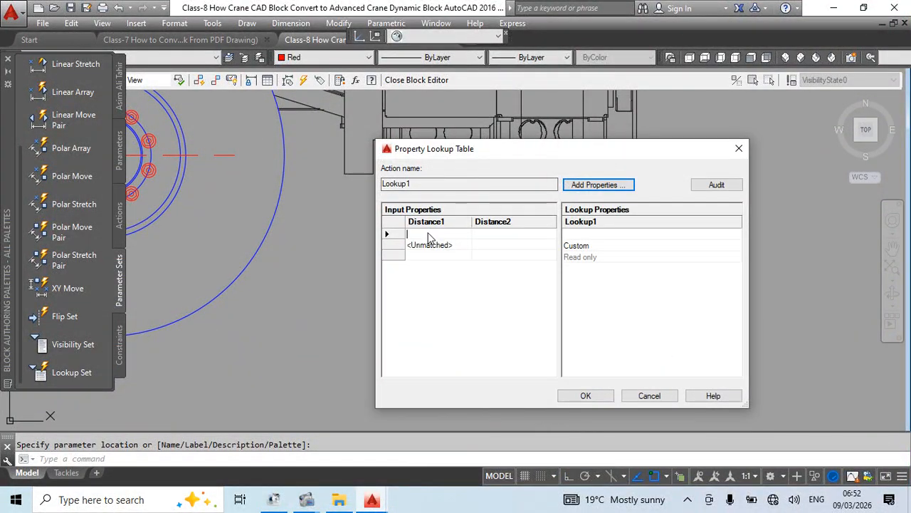
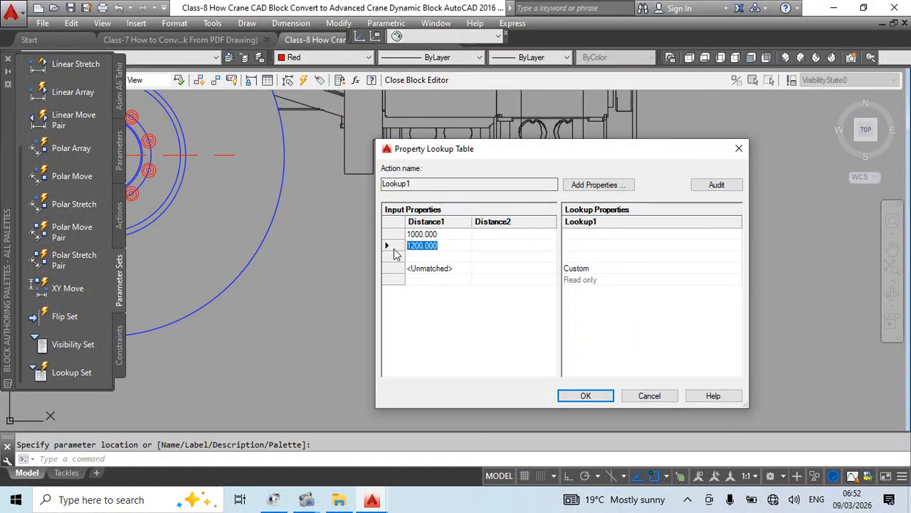
# - Fill the Distance1 and Distance2 input columns with 1000, 2000 and 3000 in three rows
pyautogui.write('2')
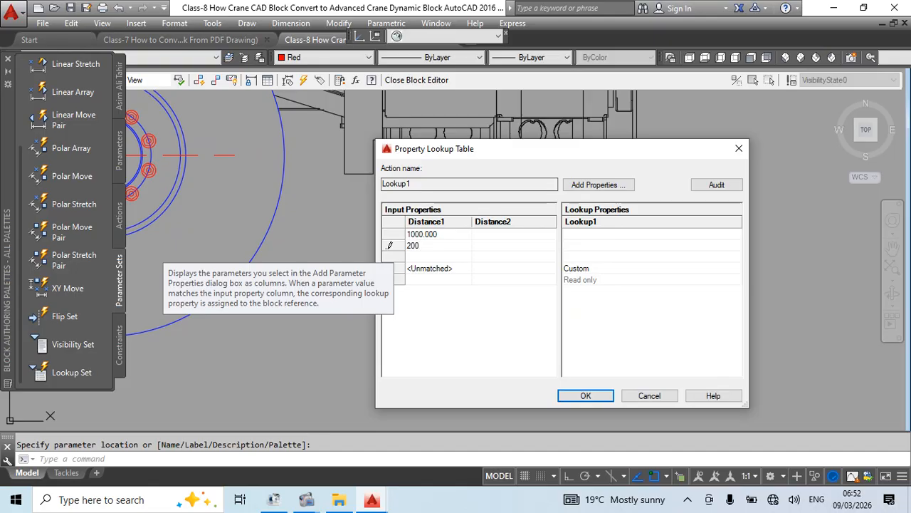
pyautogui.press('Return')
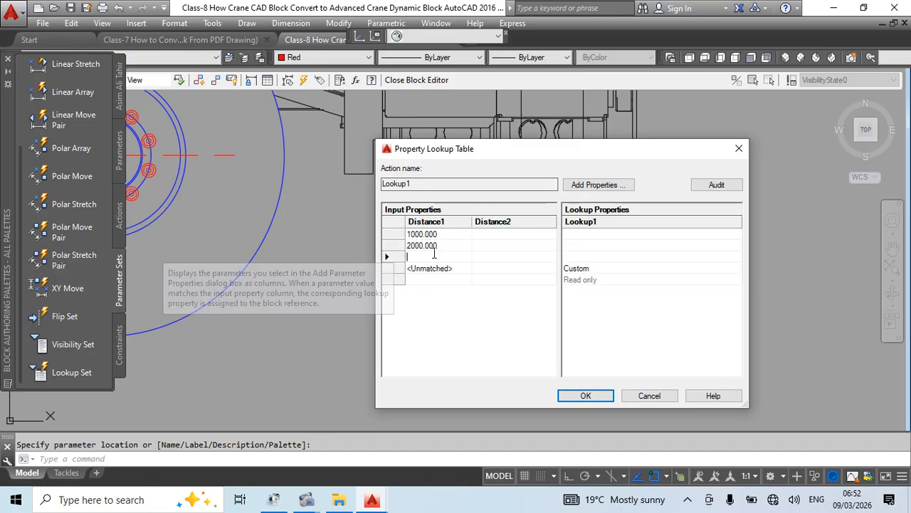
pyautogui.write('3000.000')
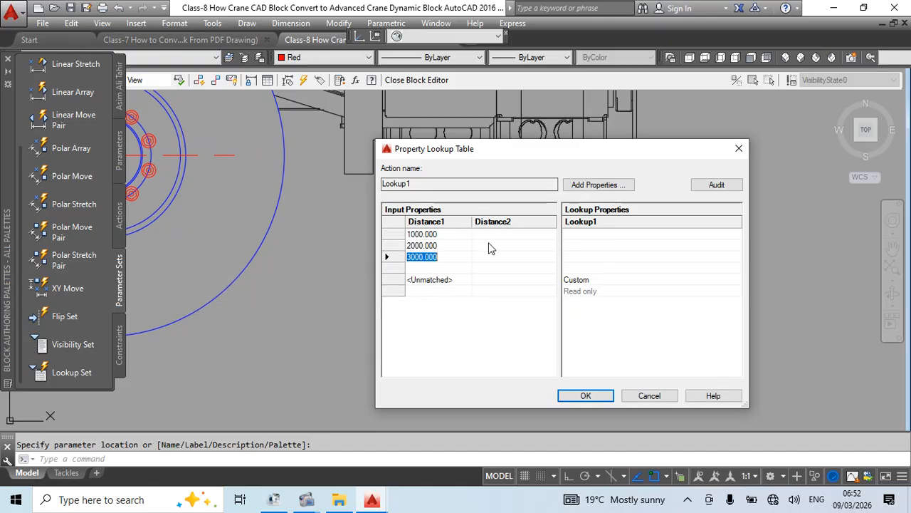
pyautogui.click(490, 227)
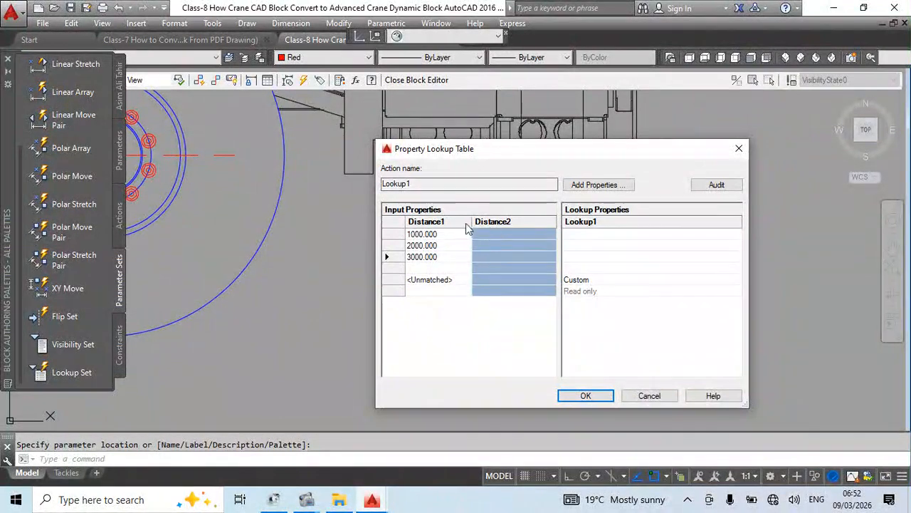
pyautogui.click(487, 234)
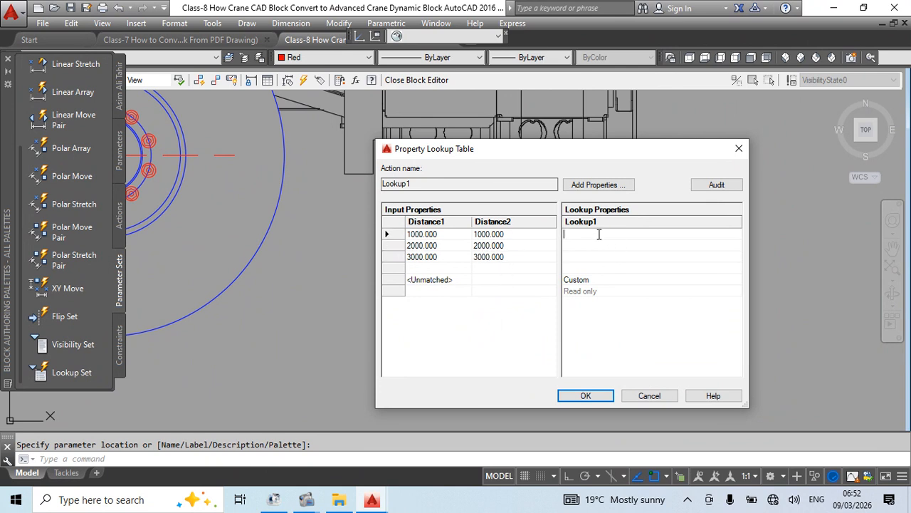
# - Enter Outrigger Pads Size 1.0m x 100mm as the lookup value for the 1000 row
pyautogui.write('Outrigger Pads Si')
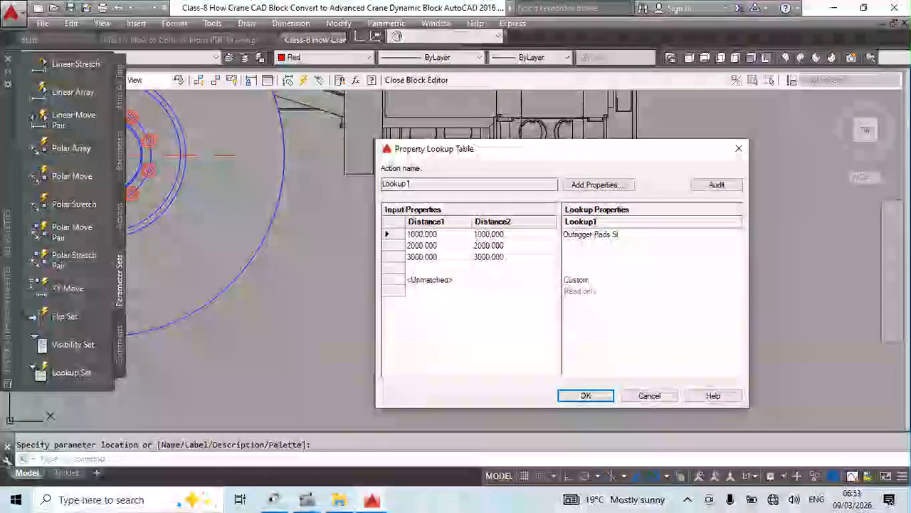
pyautogui.write('ze ')
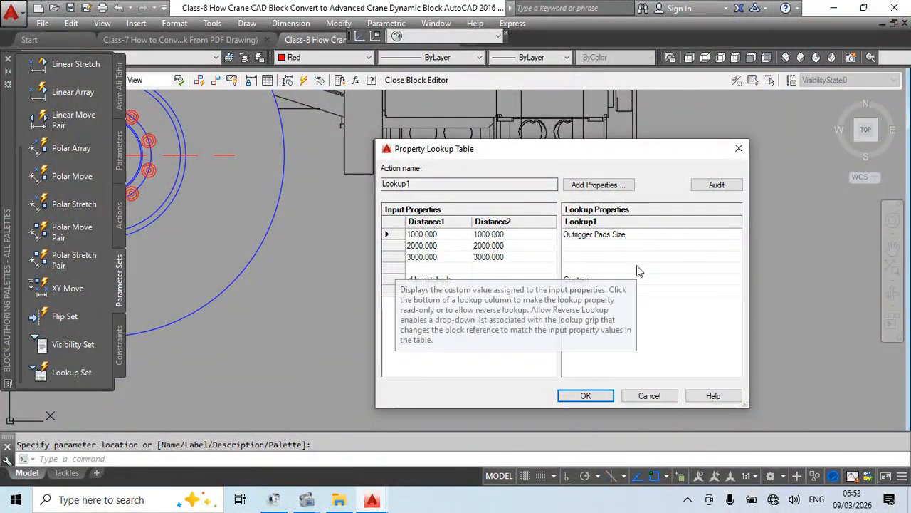
pyautogui.write('1.0m x 100mm')
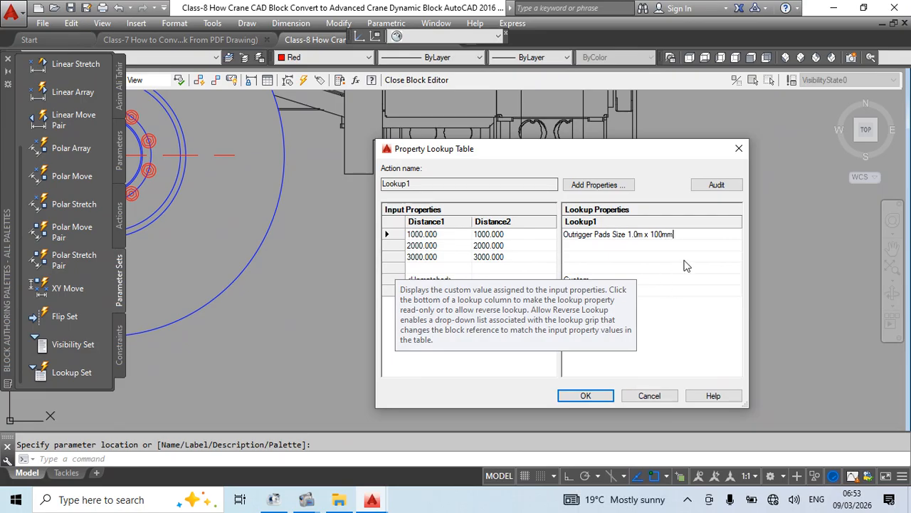
# - Set the three lookup values to 1.0m, 2.0m and 3.0m with reverse lookup allowed, and accept the table
pyautogui.click(631, 246)
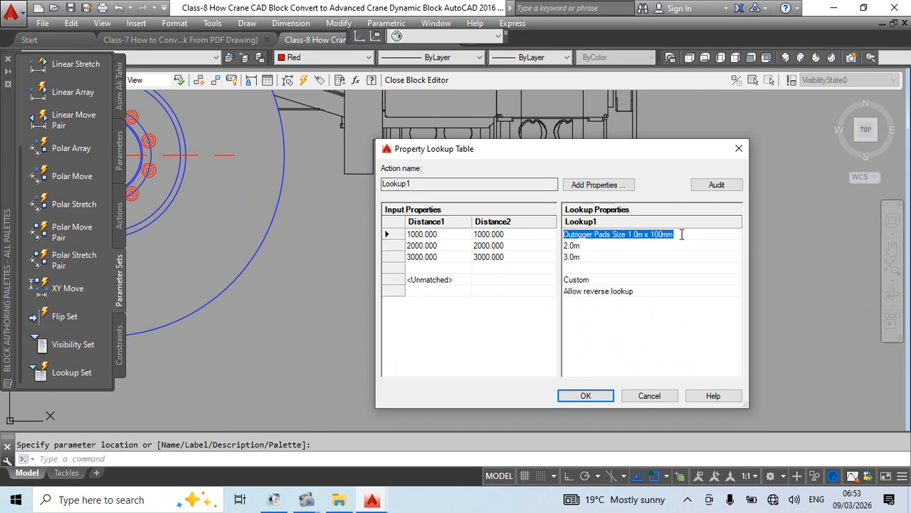
pyautogui.write('1.0m')
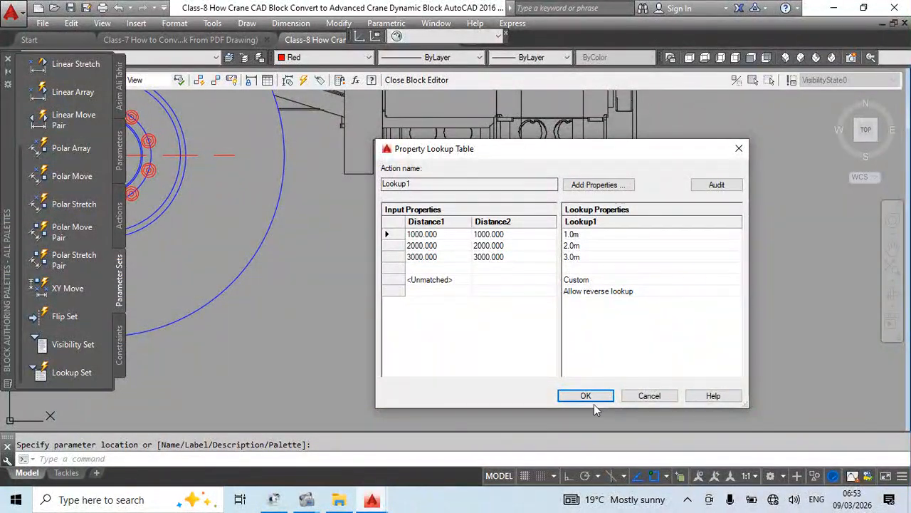
pyautogui.click(593, 398)
# - Close the block editor and select the crane block in the drawing
pyautogui.press('Return')
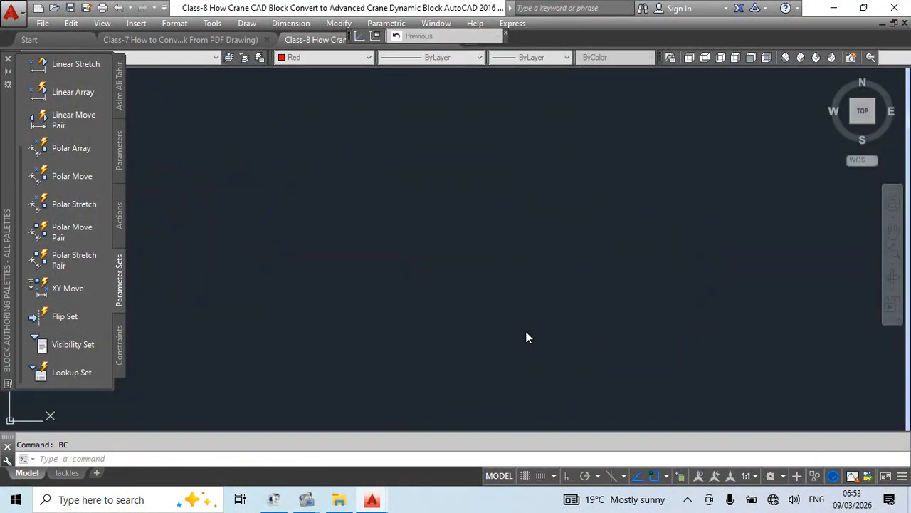
pyautogui.press('Return')
pyautogui.click(448, 266)
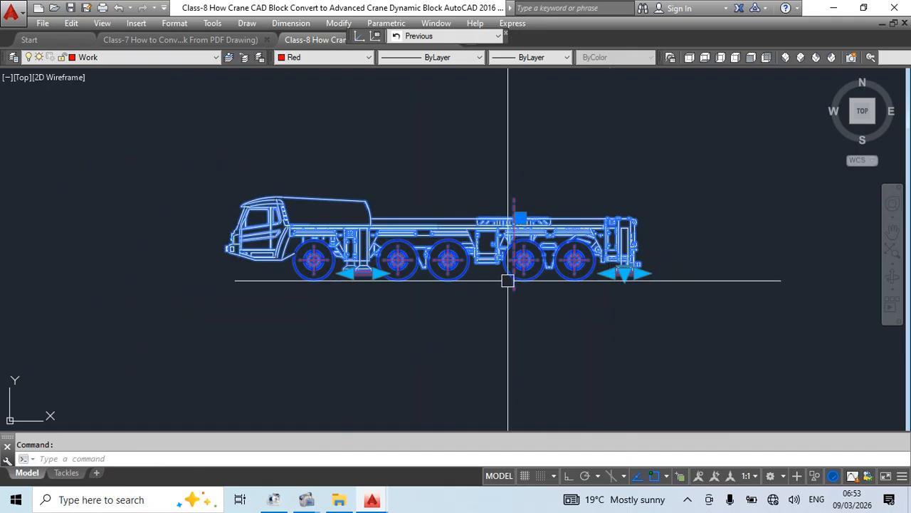
# - Test the lookup grip by switching both outrigger pads to 2.0m, 3.0m and back to 1.0m
pyautogui.scroll(3, 620, 308)
pyautogui.scroll(-2, 620, 294)
pyautogui.scroll(1, 621, 298)
pyautogui.click(621, 291)
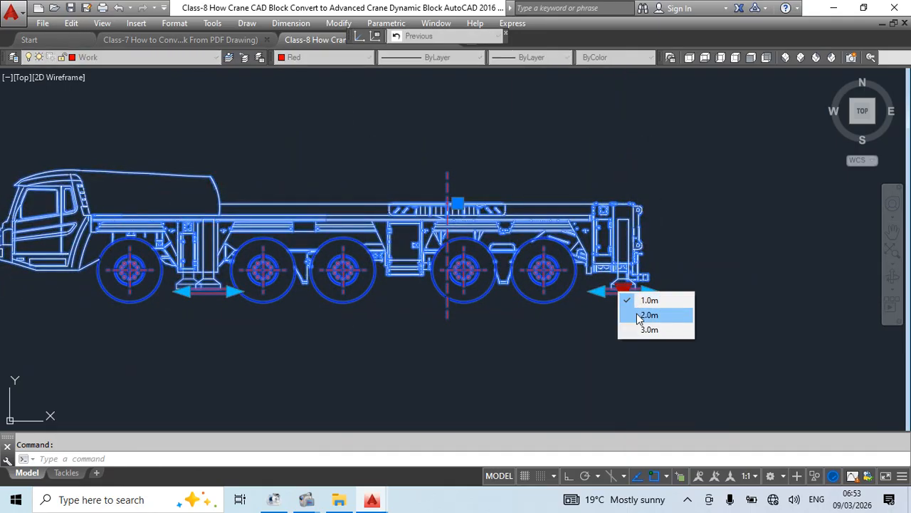
pyautogui.click(643, 315)
pyautogui.click(623, 294)
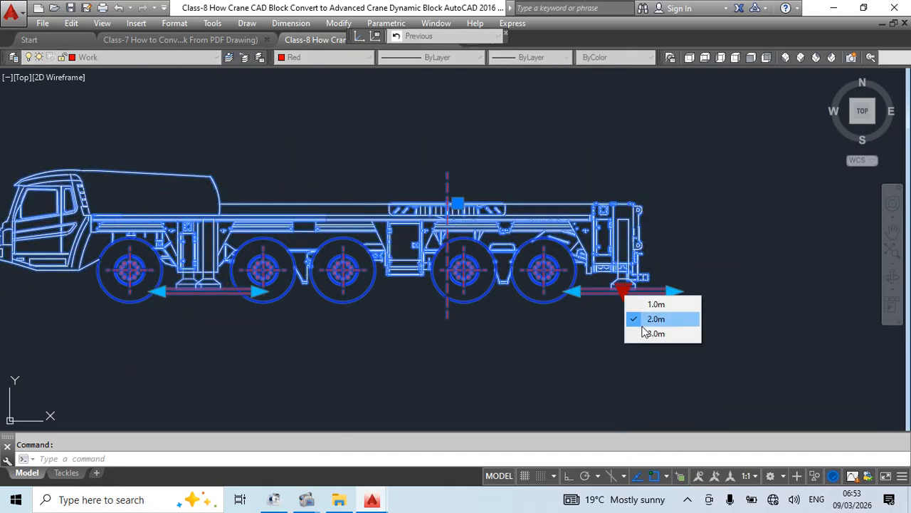
pyautogui.click(644, 333)
pyautogui.click(621, 292)
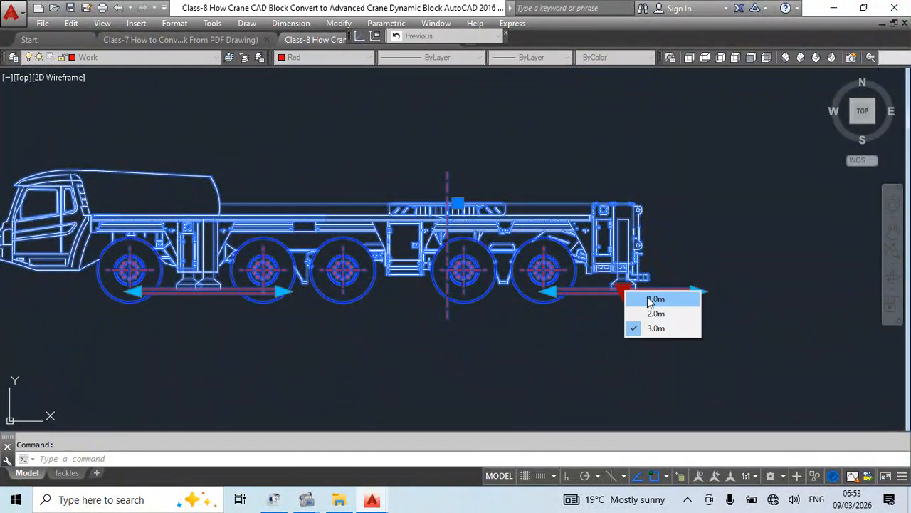
pyautogui.click(648, 301)
# - Stretch the rear pad and then the front pad freehand to a wider size using their stretch grips
pyautogui.click(588, 282)
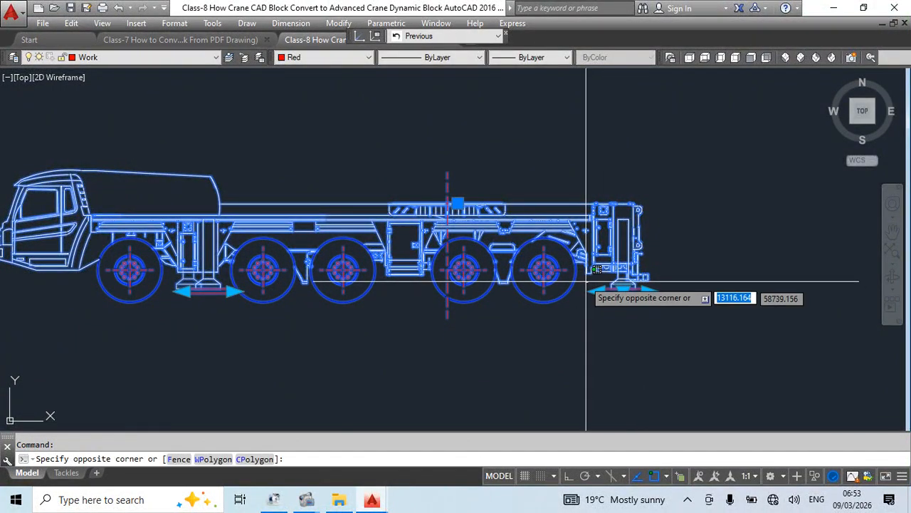
pyautogui.click(600, 275)
pyautogui.click(648, 291)
pyautogui.click(711, 292)
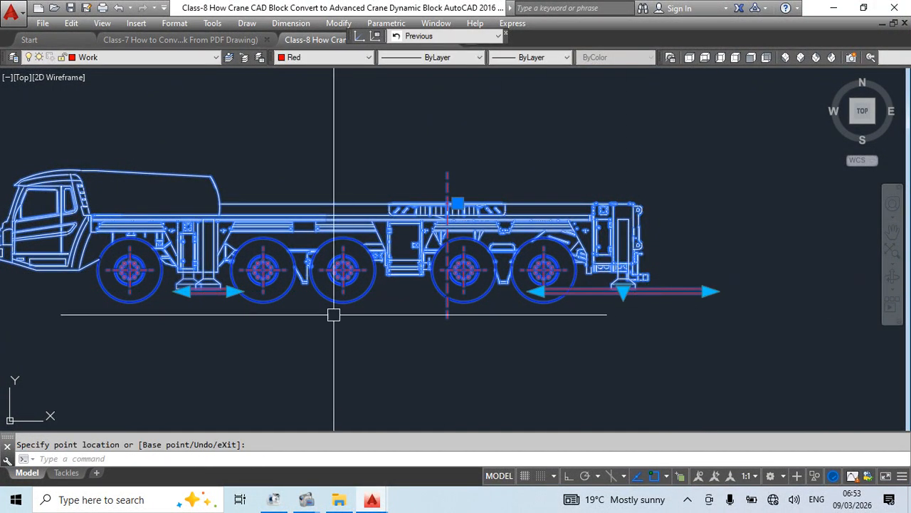
pyautogui.click(234, 291)
pyautogui.click(288, 291)
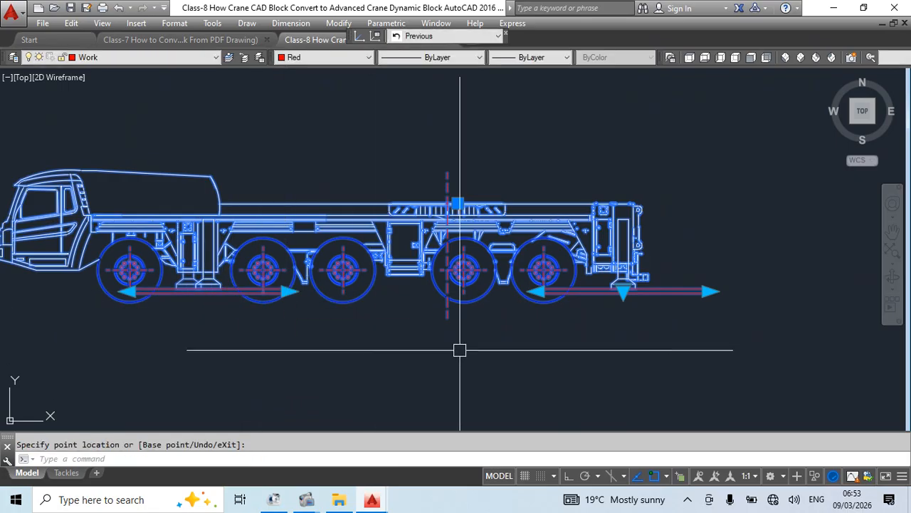
# - Cycle the pad size lookup through 2.0m and 1.0m, ending on 3.0m
pyautogui.click(623, 291)
pyautogui.click(651, 316)
pyautogui.click(623, 292)
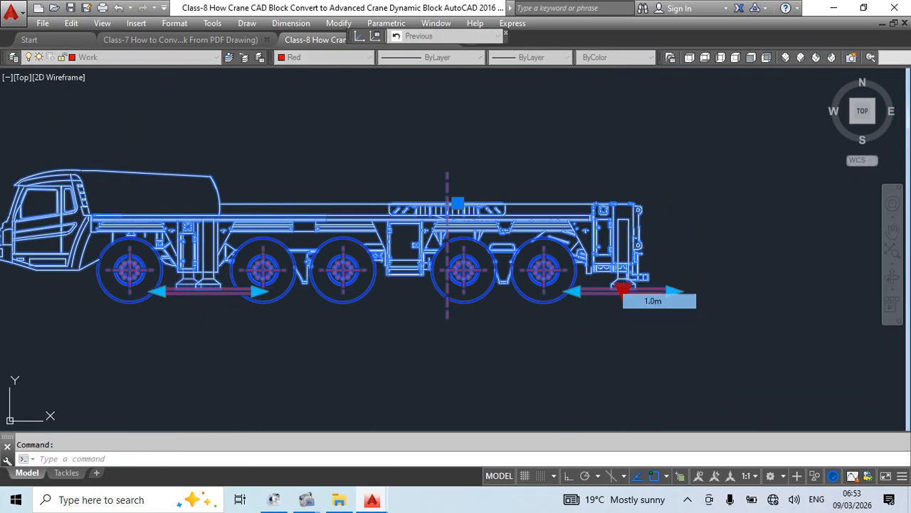
pyautogui.click(622, 291)
pyautogui.click(665, 330)
# - Reopen the crane block for editing and set the number of grips of both pad distance parameters to 0
pyautogui.doubleClick(617, 291)
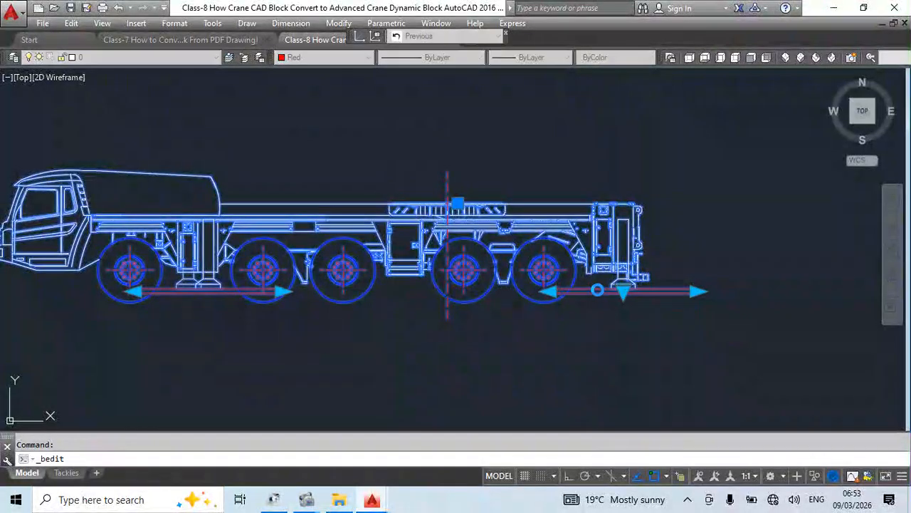
pyautogui.click(436, 339)
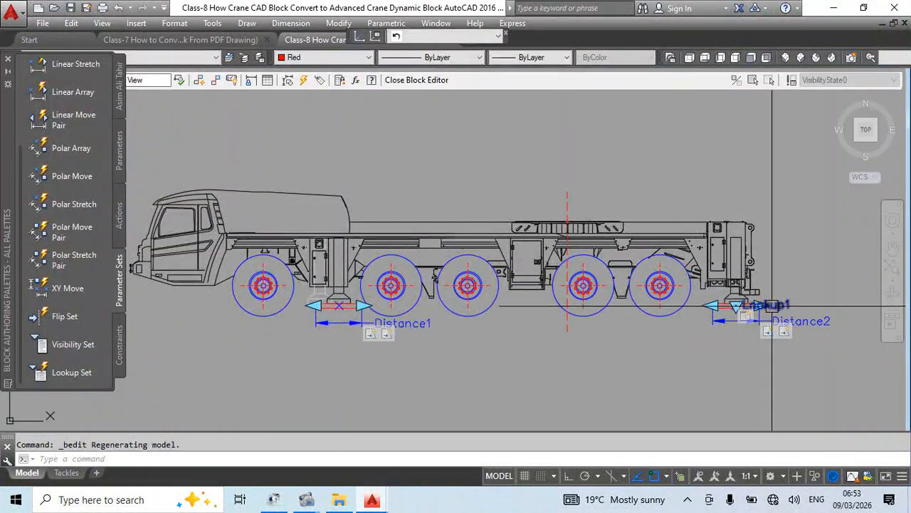
pyautogui.click(714, 325)
pyautogui.click(340, 322)
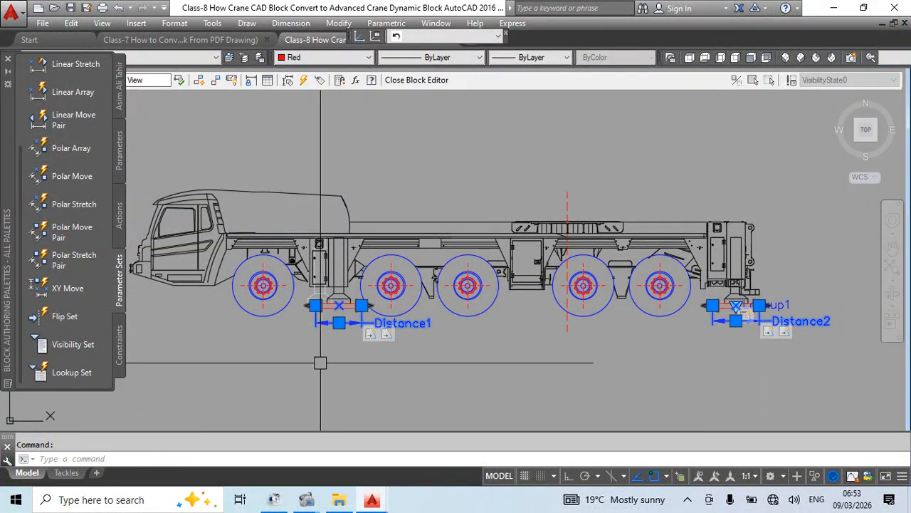
pyautogui.hotkey('ctrl', '1')
pyautogui.scroll(-1, 230, 343)
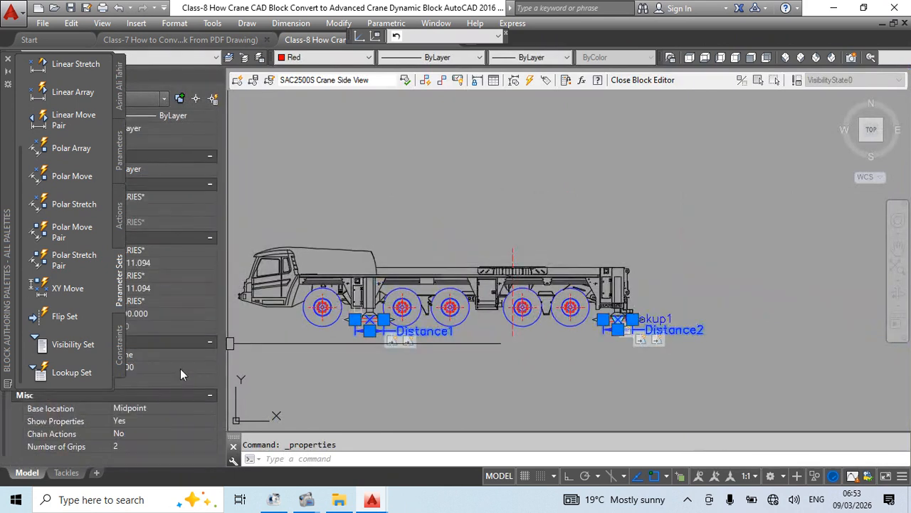
pyautogui.click(144, 446)
pyautogui.click(130, 458)
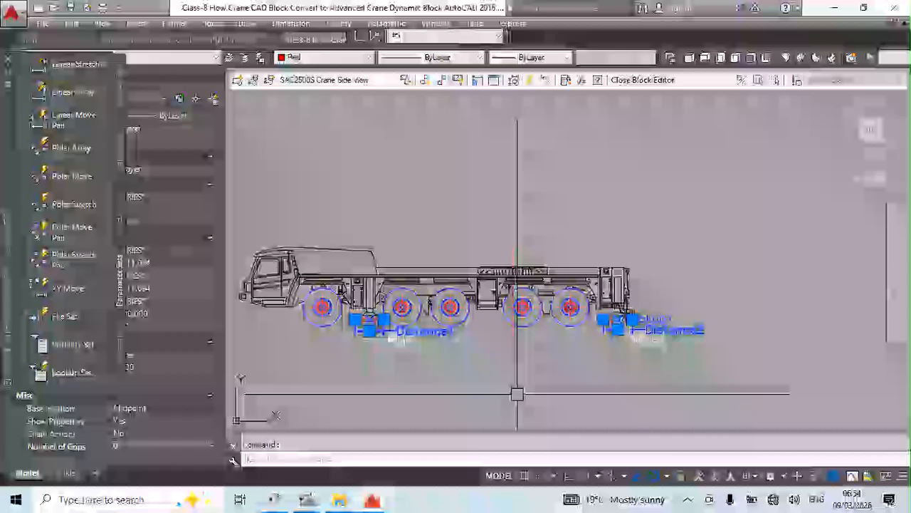
pyautogui.press('Escape')
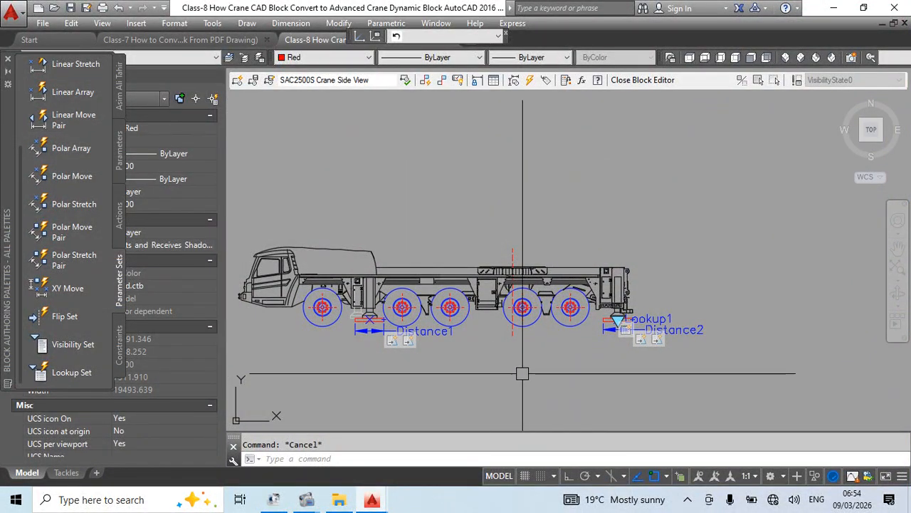
# - Draw a straight line from the front outrigger pad to the near end of the rear outrigger pad
pyautogui.scroll(3, 377, 315)
pyautogui.write('l')
pyautogui.press('Return')
pyautogui.click(411, 345)
pyautogui.scroll(-2, 491, 346)
pyautogui.moveTo(553, 362); pyautogui.dragTo(326, 345, button='middle')
pyautogui.scroll(2, 592, 336)
pyautogui.click(588, 297)
pyautogui.press('Escape')
pyautogui.scroll(-2, 542, 300)
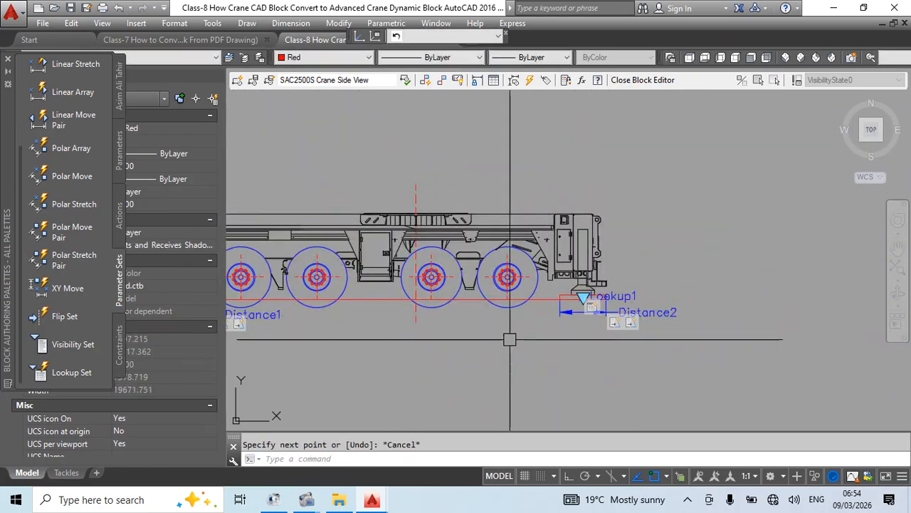
# - Add a vertical linear parameter from the side cabinet's lower part down to the construction line, between the middle wheels
pyautogui.moveTo(509, 339); pyautogui.dragTo(530, 343, button='middle')
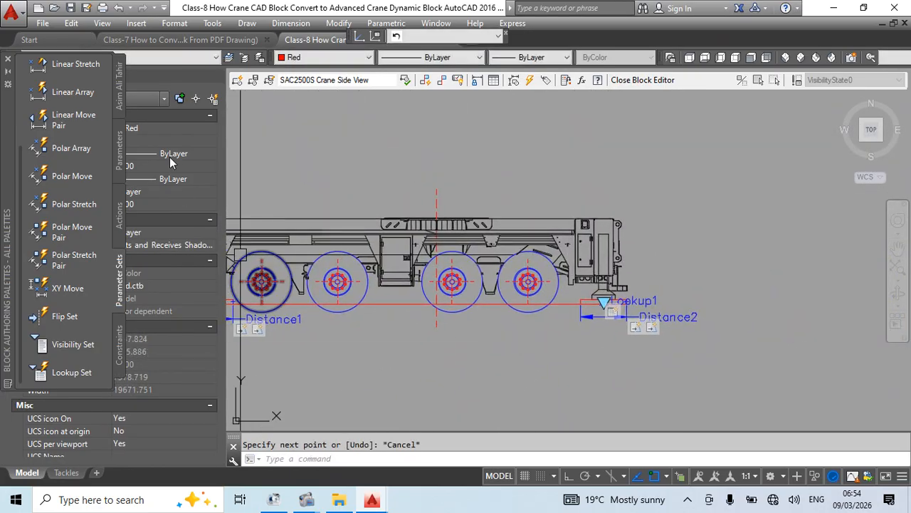
pyautogui.click(118, 137)
pyautogui.click(62, 99)
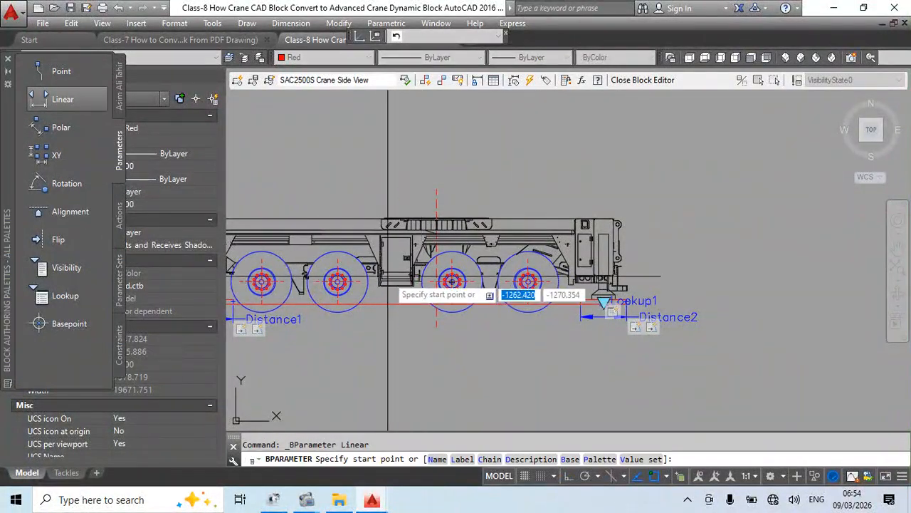
pyautogui.scroll(4, 388, 277)
pyautogui.scroll(-4, 388, 278)
pyautogui.scroll(4, 474, 274)
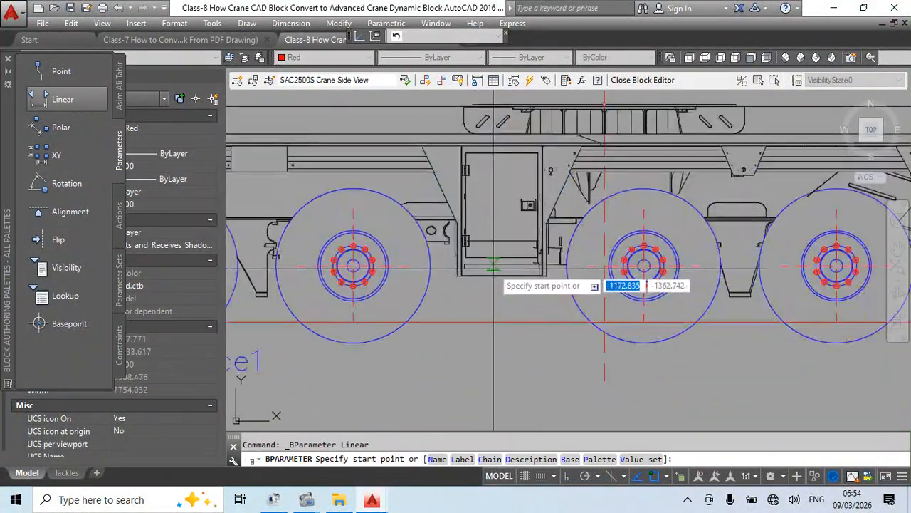
pyautogui.click(493, 265)
pyautogui.click(512, 322)
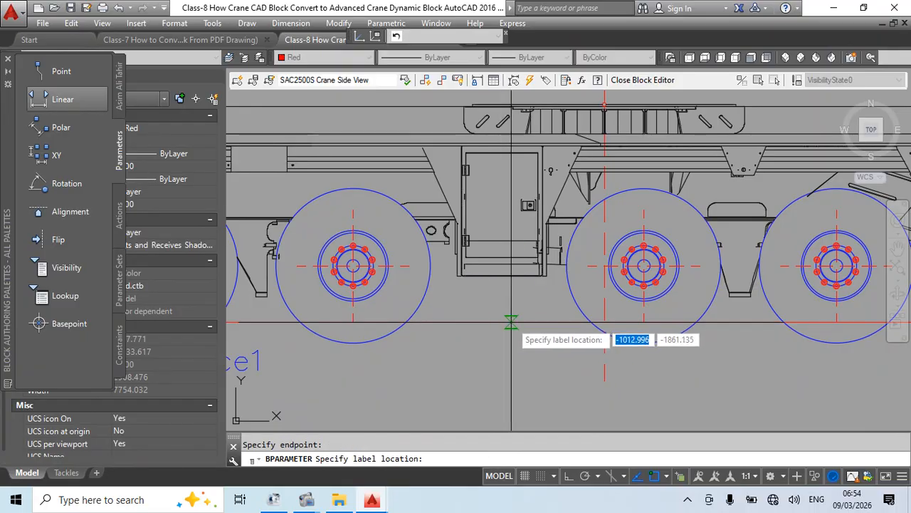
pyautogui.click(511, 322)
pyautogui.scroll(-4, 523, 321)
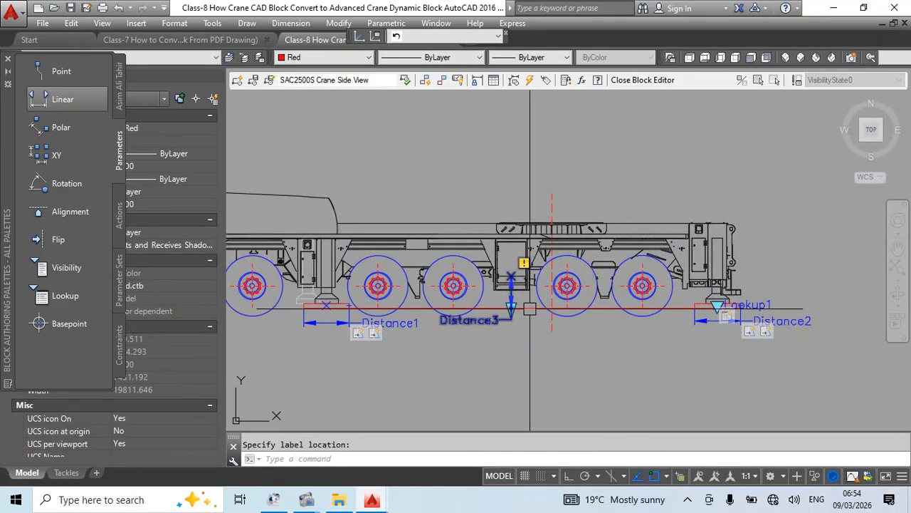
# - Delete the horizontal construction line running between the front and rear outrigger pads
pyautogui.click(533, 308)
pyautogui.press('Delete')
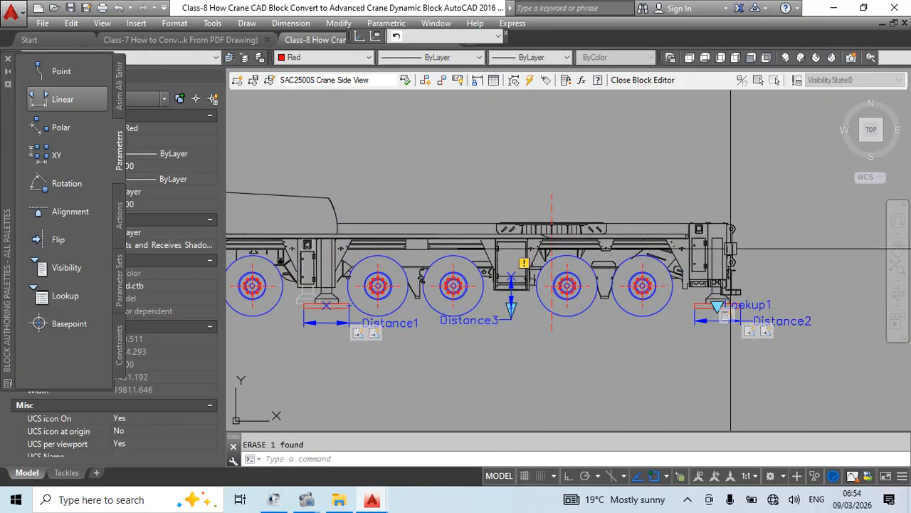
pyautogui.moveTo(570, 358); pyautogui.dragTo(589, 349, button='middle')
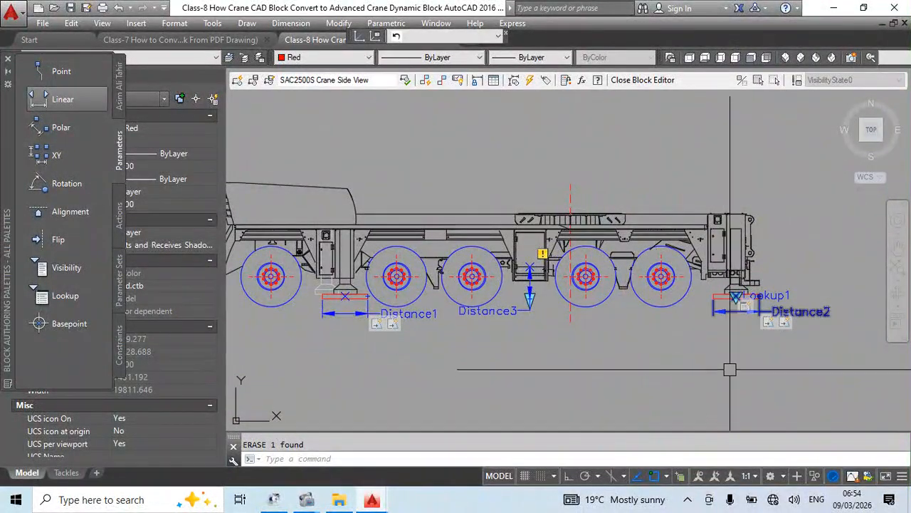
# - Start a Stretch action on the vertical distance parameter's lower point, with a stretch frame enclosing both outrigger feet and pads
pyautogui.click(120, 222)
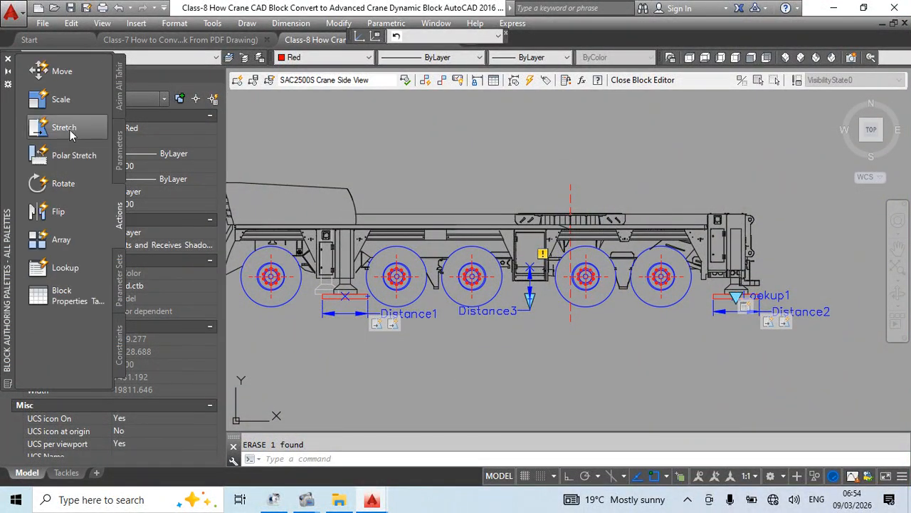
pyautogui.click(64, 128)
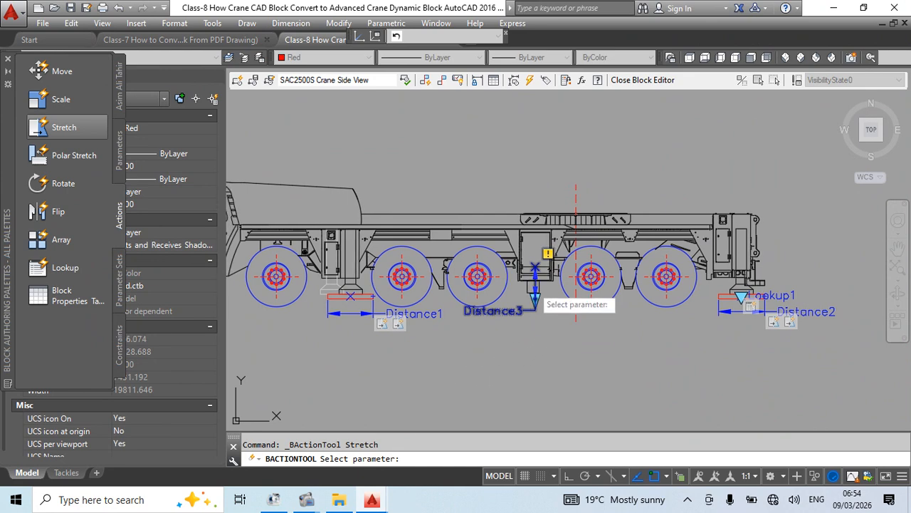
pyautogui.click(536, 299)
pyautogui.scroll(3, 535, 299)
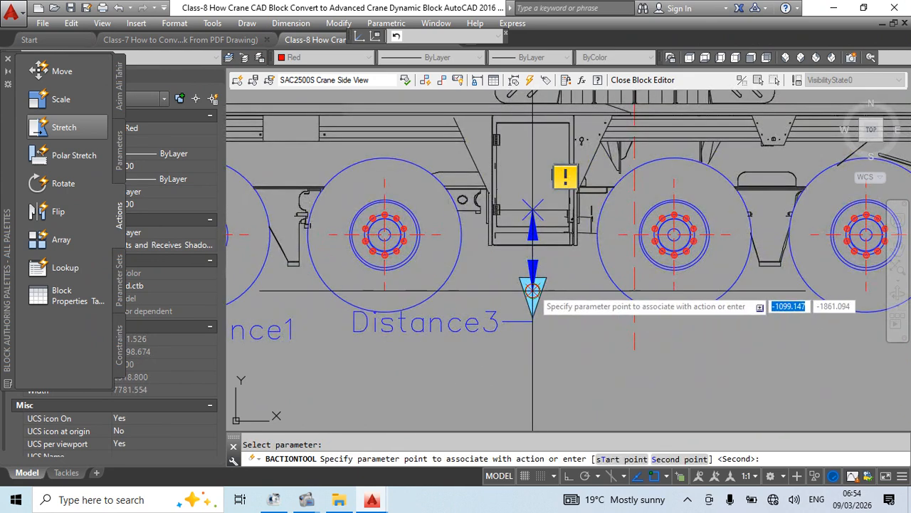
pyautogui.click(535, 297)
pyautogui.scroll(-3, 535, 299)
pyautogui.scroll(-1, 548, 345)
pyautogui.scroll(4, 399, 288)
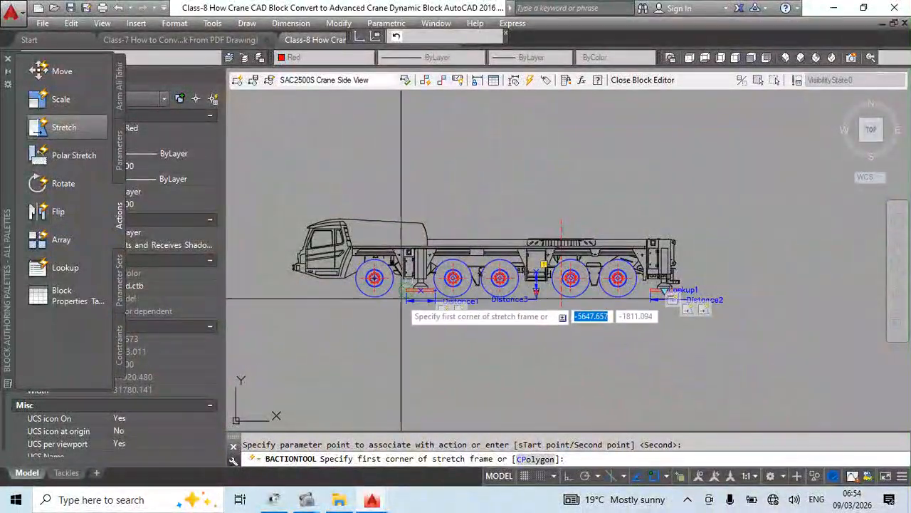
pyautogui.click(397, 272)
pyautogui.scroll(-3, 397, 271)
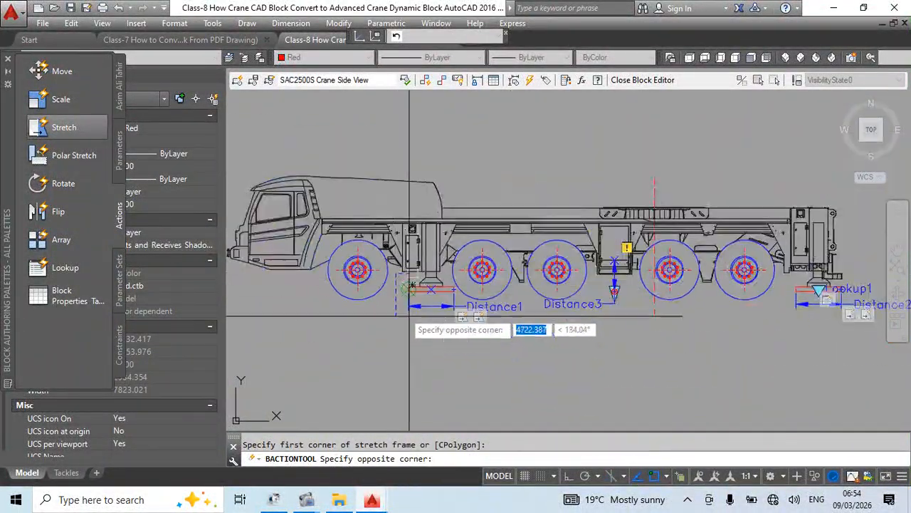
pyautogui.scroll(2, 819, 338)
pyautogui.click(831, 340)
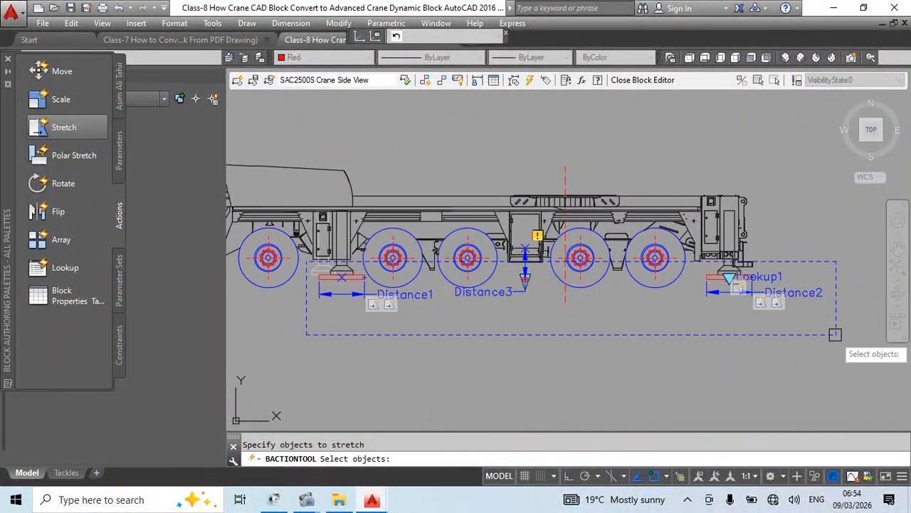
# - Include the rear outrigger leg, foot, pad, and its distance and lookup parameters in the Stretch action's selection
pyautogui.scroll(5, 704, 289)
pyautogui.scroll(2, 492, 235)
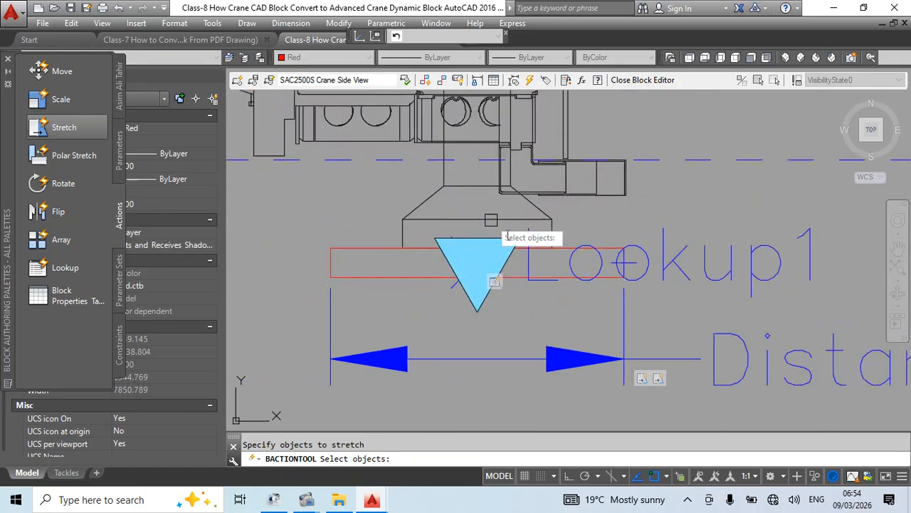
pyautogui.scroll(-2, 541, 257)
pyautogui.click(711, 348)
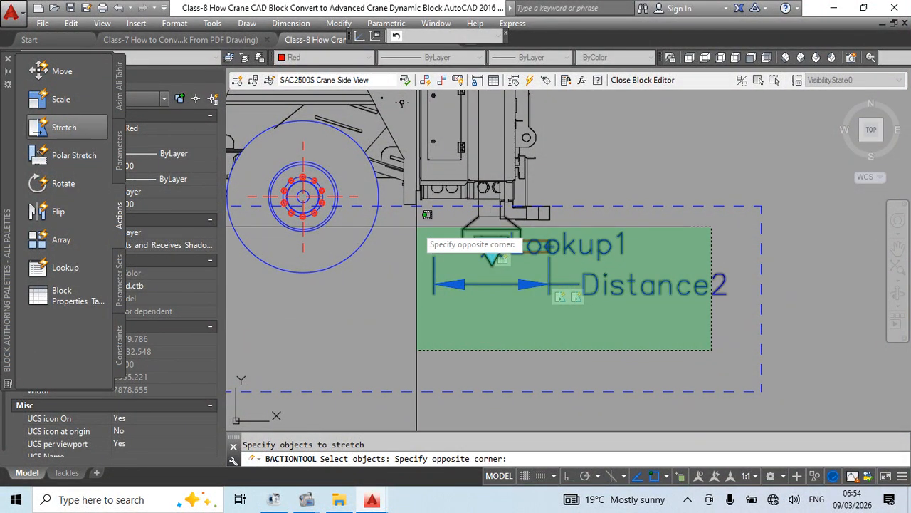
pyautogui.click(427, 214)
pyautogui.scroll(5, 498, 223)
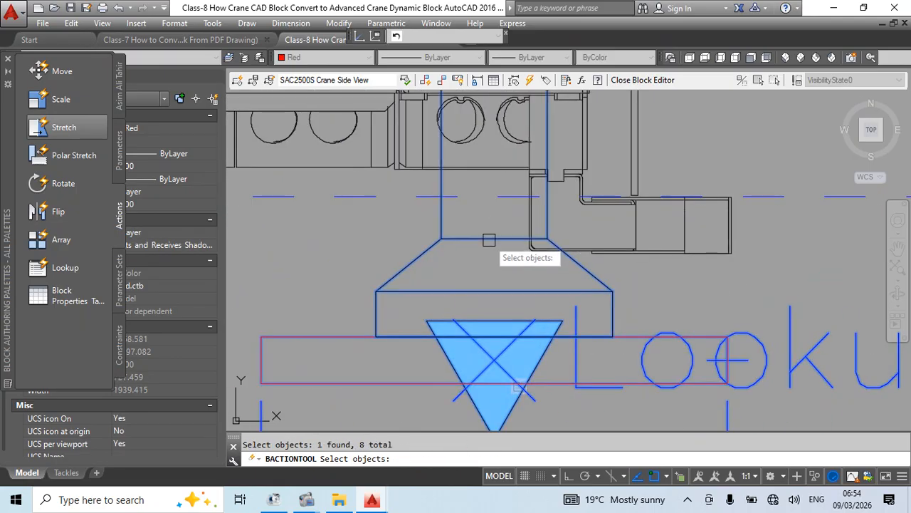
pyautogui.scroll(-4, 577, 243)
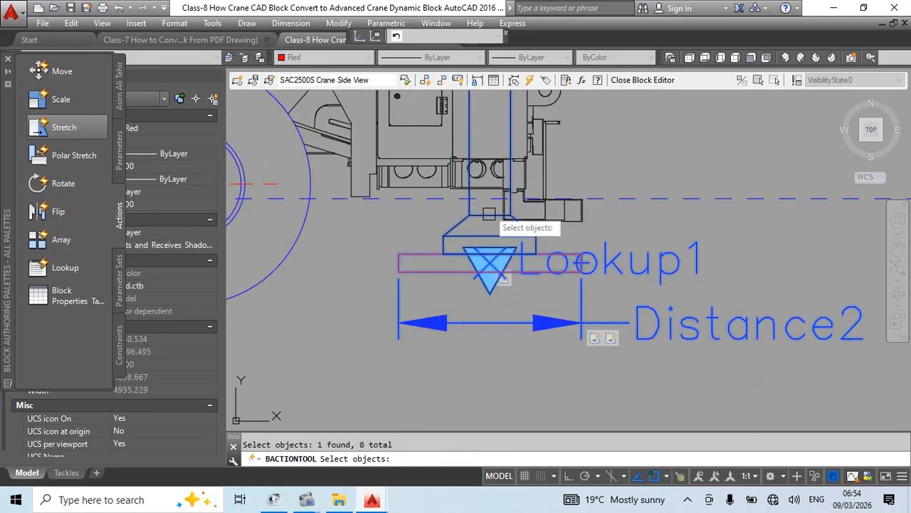
pyautogui.scroll(-2, 554, 208)
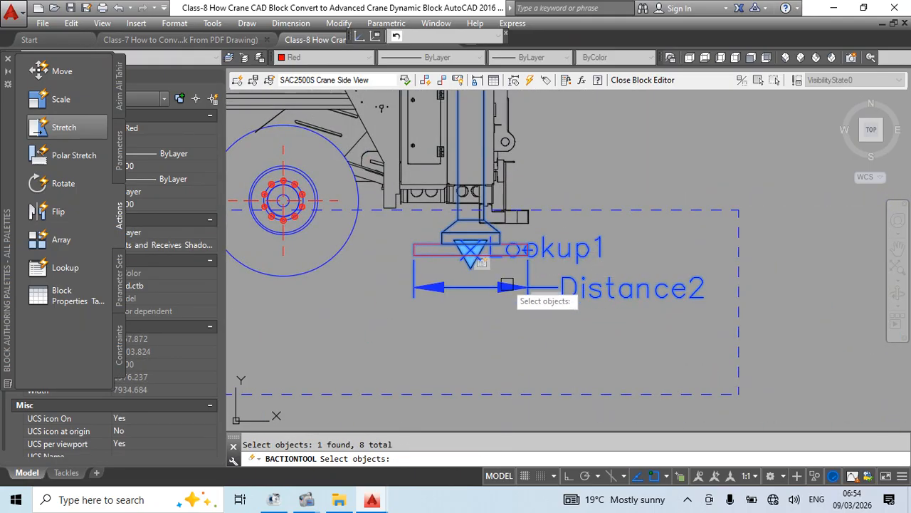
pyautogui.scroll(-4, 545, 250)
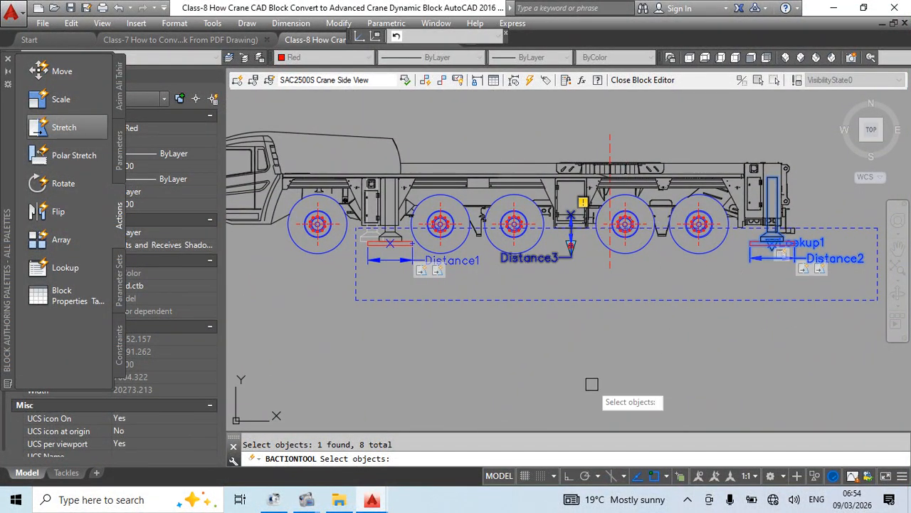
pyautogui.moveTo(612, 283); pyautogui.dragTo(568, 287, button='middle')
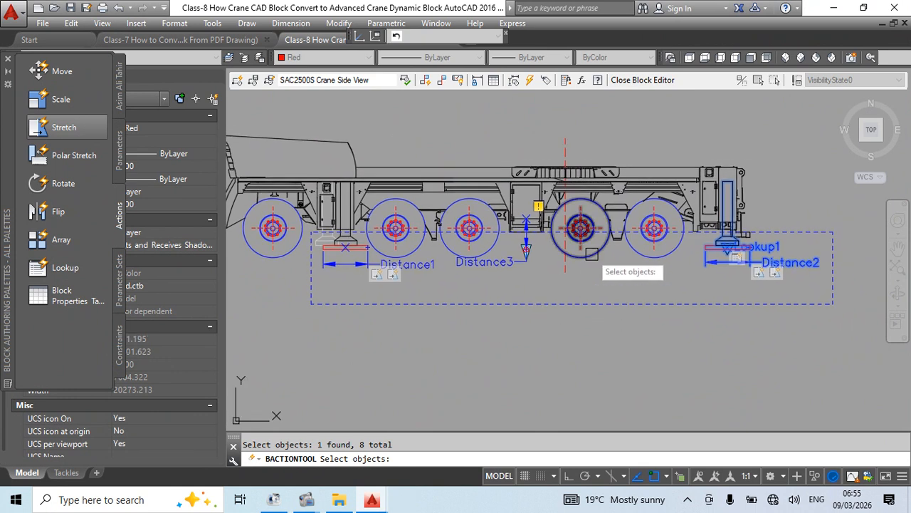
pyautogui.moveTo(591, 254); pyautogui.dragTo(593, 262, button='middle')
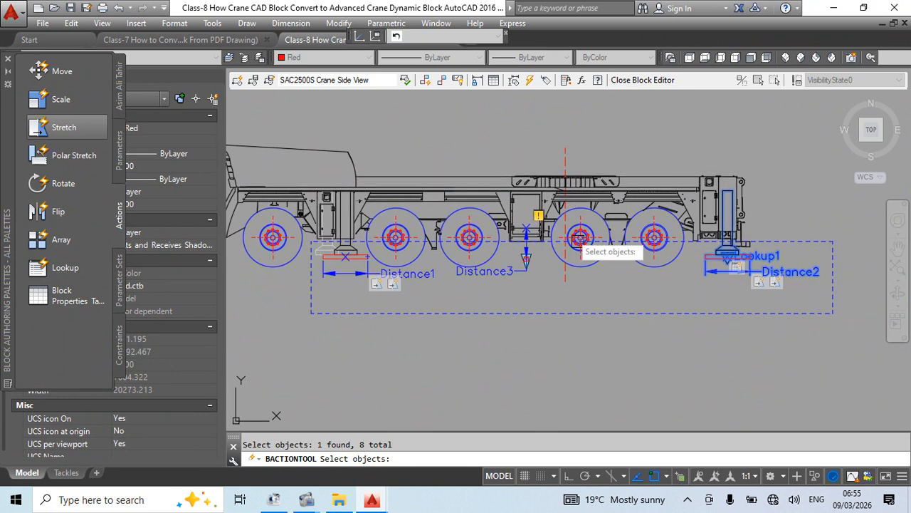
# - Add the front outrigger leg, foot, pad and its distance parameter to the selection and complete the Stretch action
pyautogui.scroll(6, 375, 307)
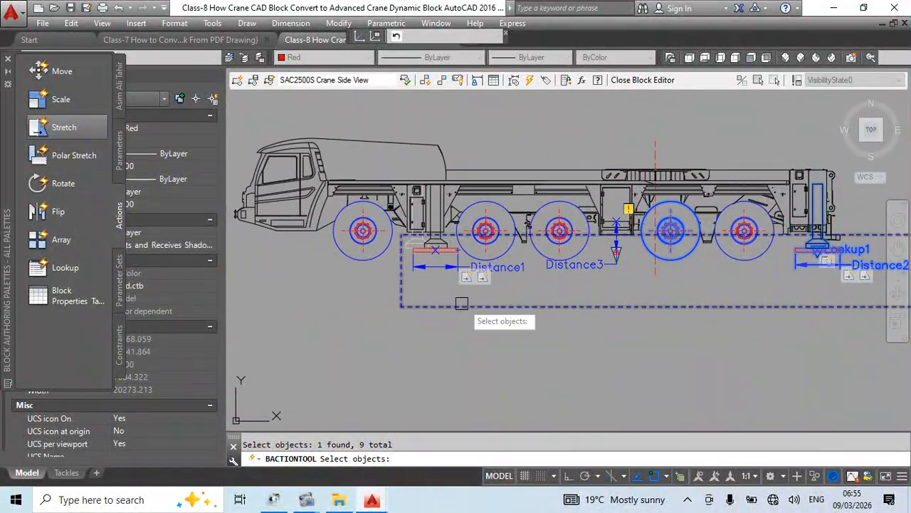
pyautogui.scroll(3, 460, 203)
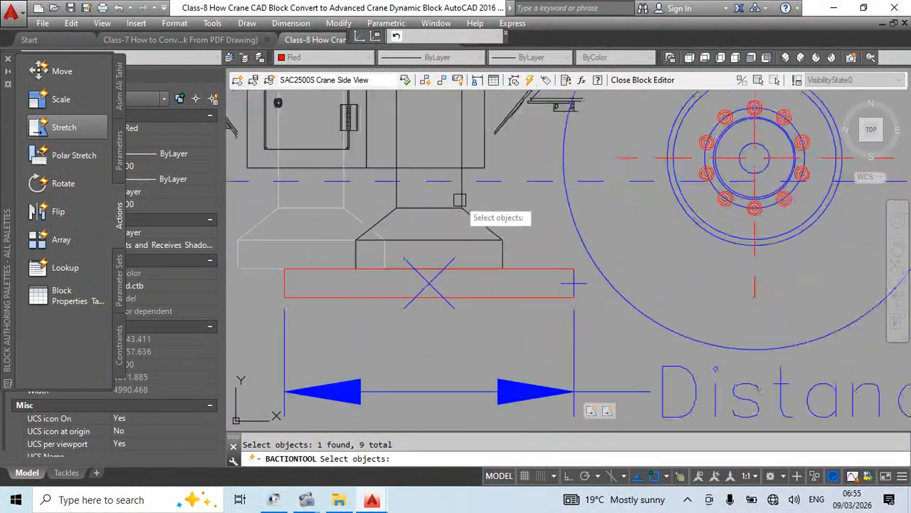
pyautogui.click(434, 202)
pyautogui.click(330, 224)
pyautogui.click(388, 267)
pyautogui.scroll(-2, 388, 267)
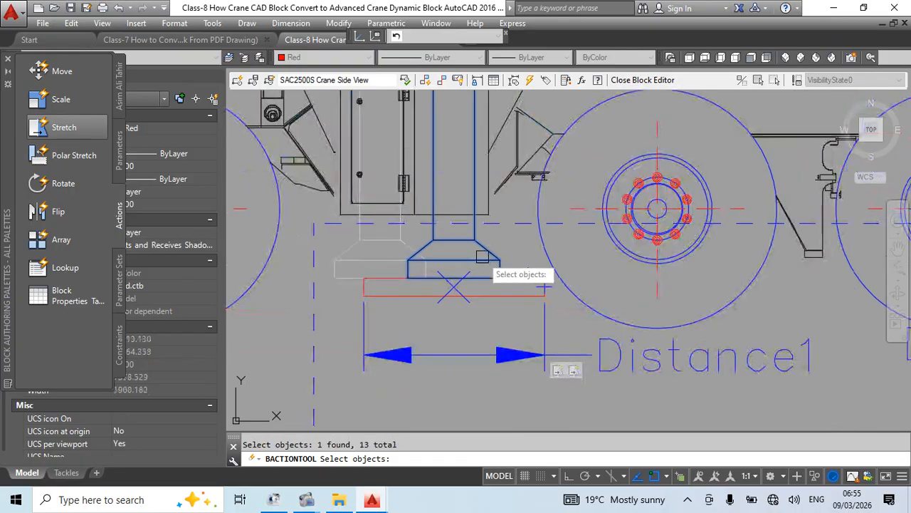
pyautogui.click(503, 319)
pyautogui.click(449, 380)
pyautogui.moveTo(603, 386); pyautogui.dragTo(539, 360, button='middle')
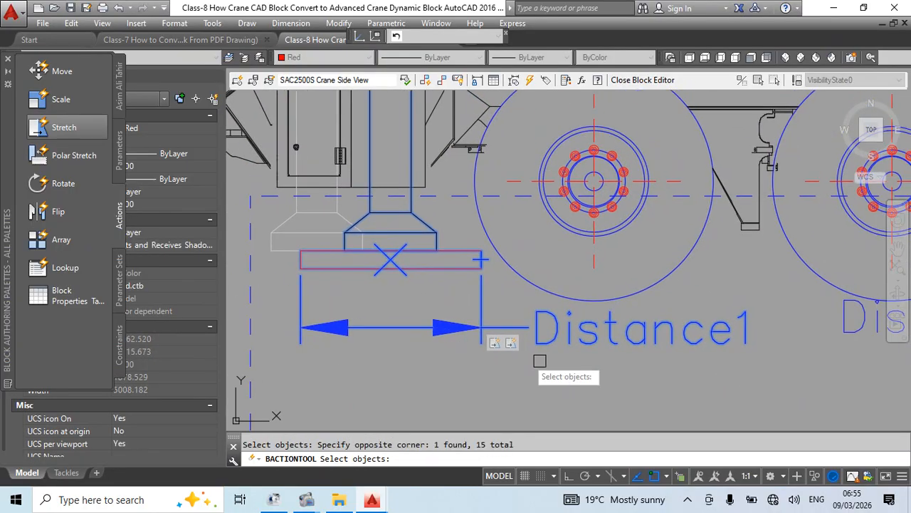
pyautogui.click(539, 361)
pyautogui.click(419, 332)
pyautogui.scroll(-2, 448, 326)
pyautogui.scroll(-2, 517, 368)
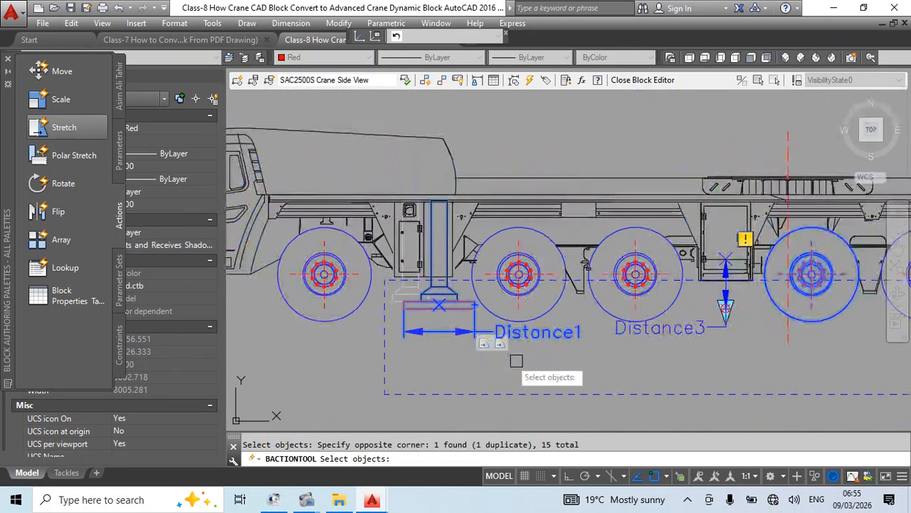
pyautogui.scroll(1, 488, 368)
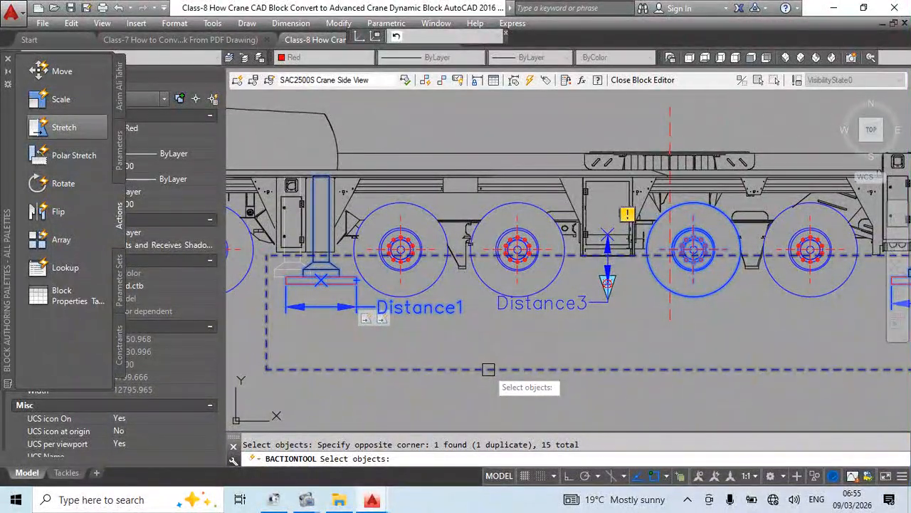
pyautogui.press('Return')
# - Close the Block Editor with the BC command and save the changes to the crane block
pyautogui.write('bc')
pyautogui.press('Return')
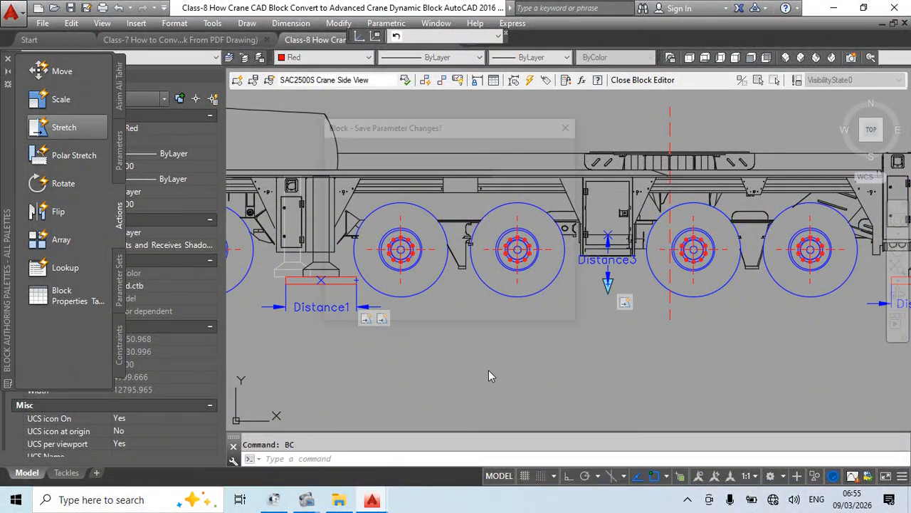
pyautogui.press('Return')
pyautogui.press('Return')
# - Select the crane block and lower both outriggers well below the wheels using the new vertical stretch grip
pyautogui.click(480, 249)
pyautogui.click(532, 279)
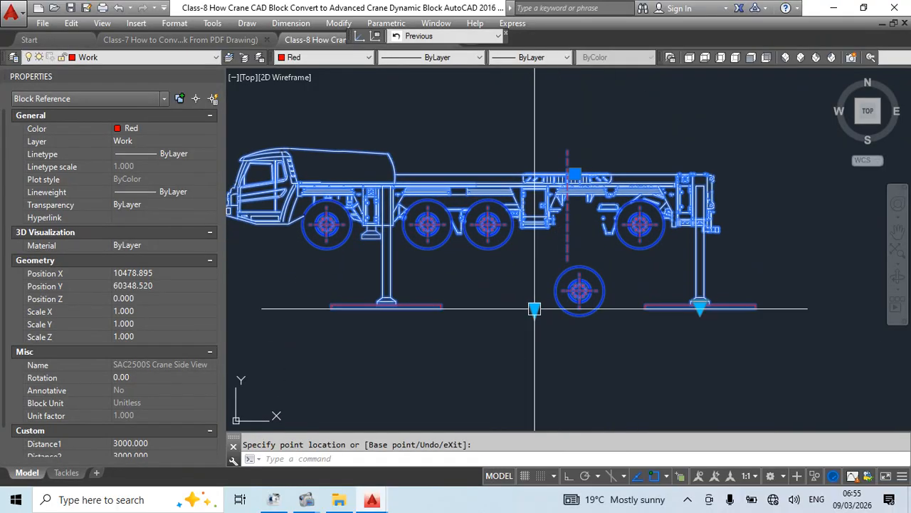
pyautogui.click(635, 311)
# - Switch the pad size lookup to 2.0m and then to 1.0m with the outriggers lowered
pyautogui.click(626, 294)
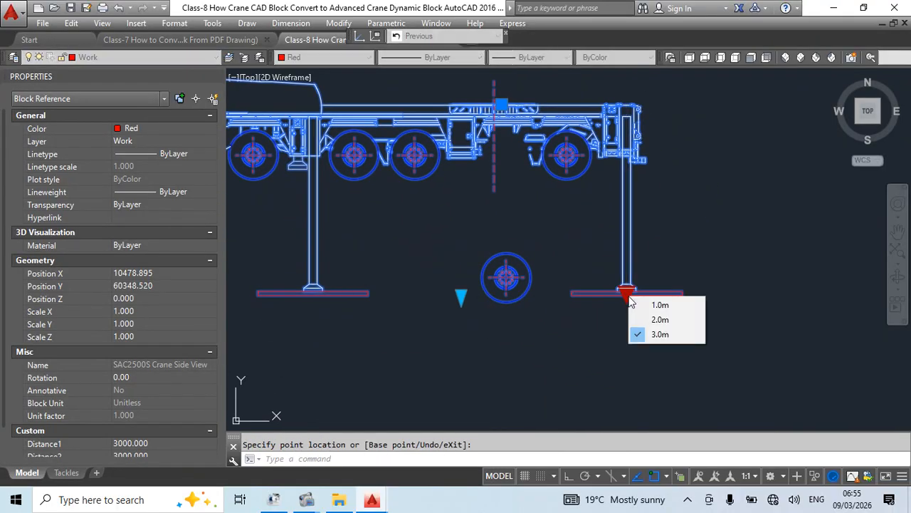
pyautogui.click(665, 326)
pyautogui.click(627, 293)
pyautogui.click(660, 304)
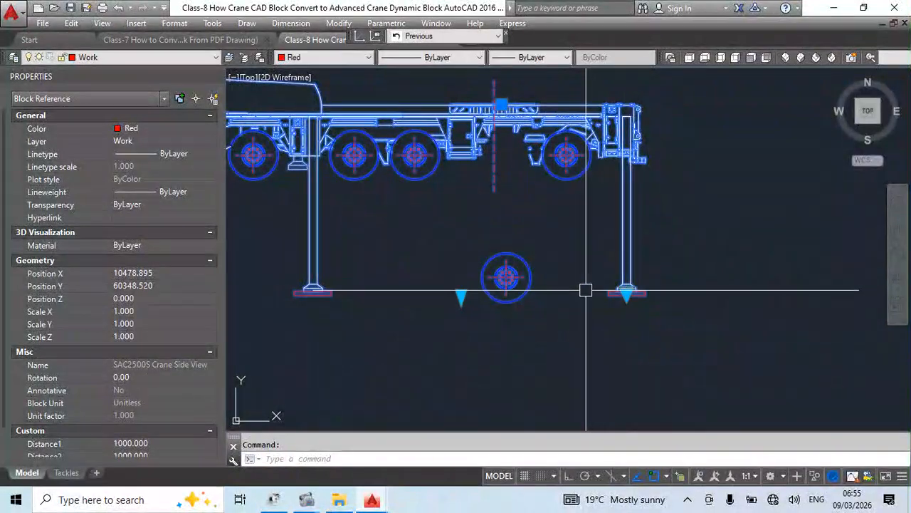
# - Raise the outriggers back up to wheel level with the vertical stretch grip, turning Ortho on for a straight movement
pyautogui.click(487, 328)
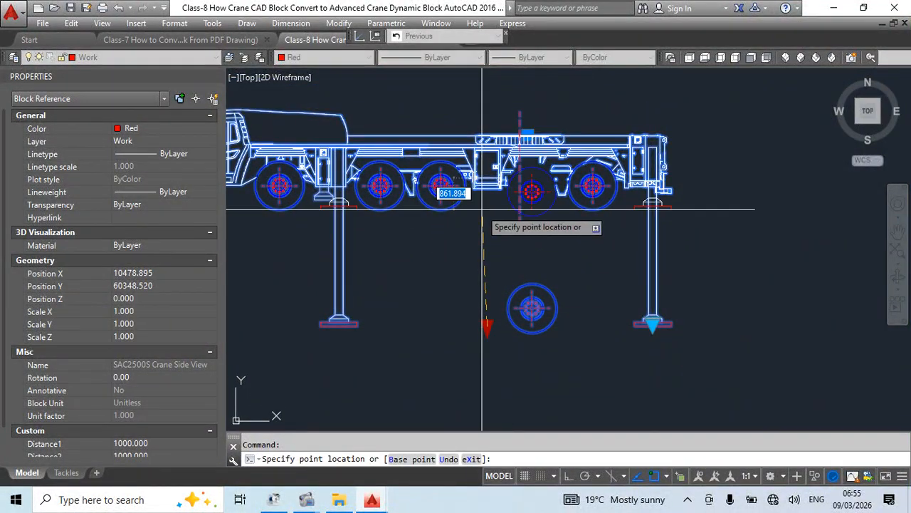
pyautogui.press('F8')
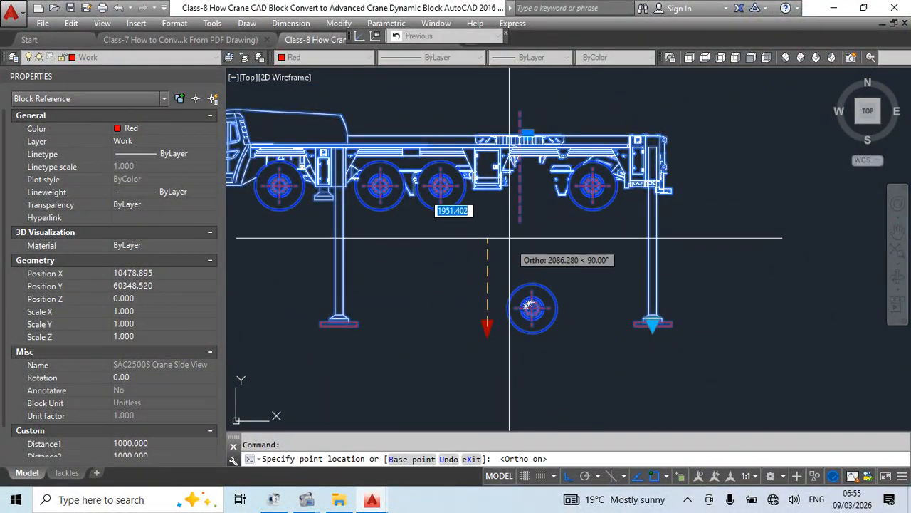
pyautogui.scroll(2, 496, 202)
pyautogui.click(494, 210)
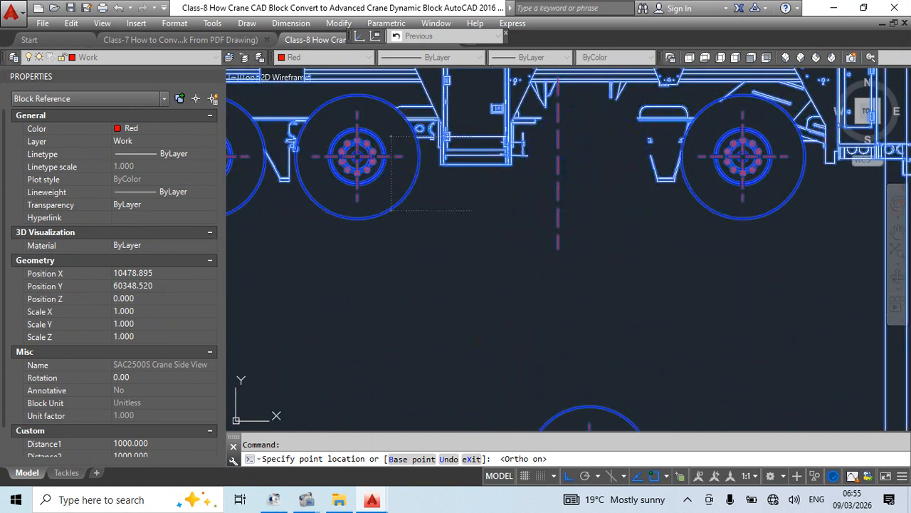
pyautogui.scroll(-3, 533, 225)
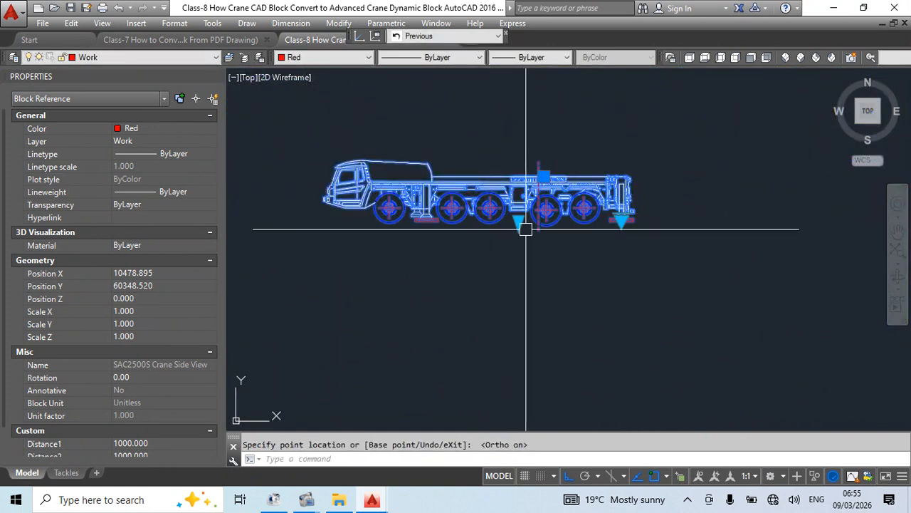
# - Examine the crane block's wheels and raised outriggers for parts displaced by the vertical stretch
pyautogui.scroll(3, 523, 218)
pyautogui.scroll(-2, 563, 239)
pyautogui.moveTo(608, 245); pyautogui.dragTo(623, 270, button='middle')
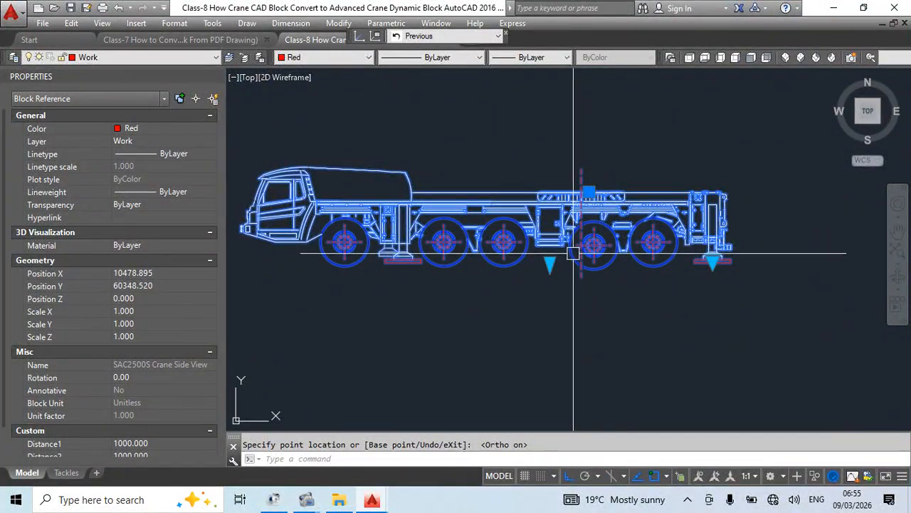
pyautogui.moveTo(569, 269); pyautogui.dragTo(603, 278, button='middle')
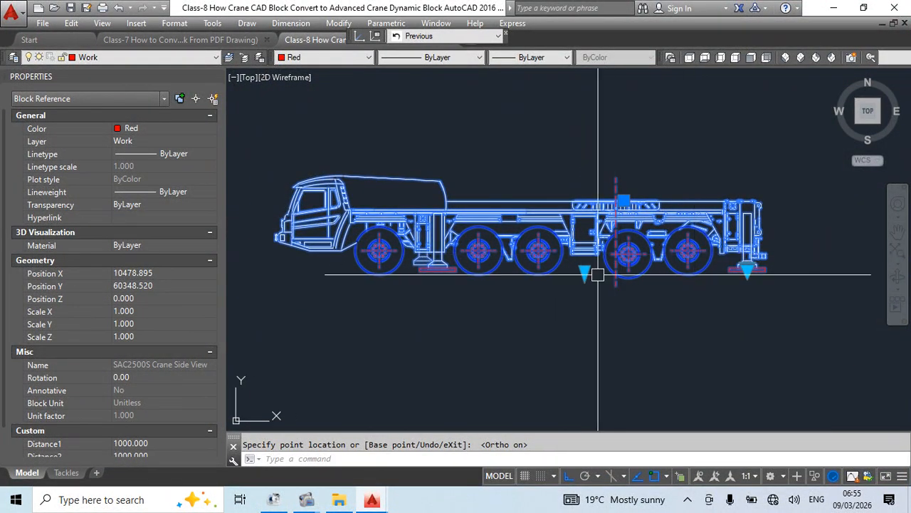
pyautogui.scroll(2, 364, 250)
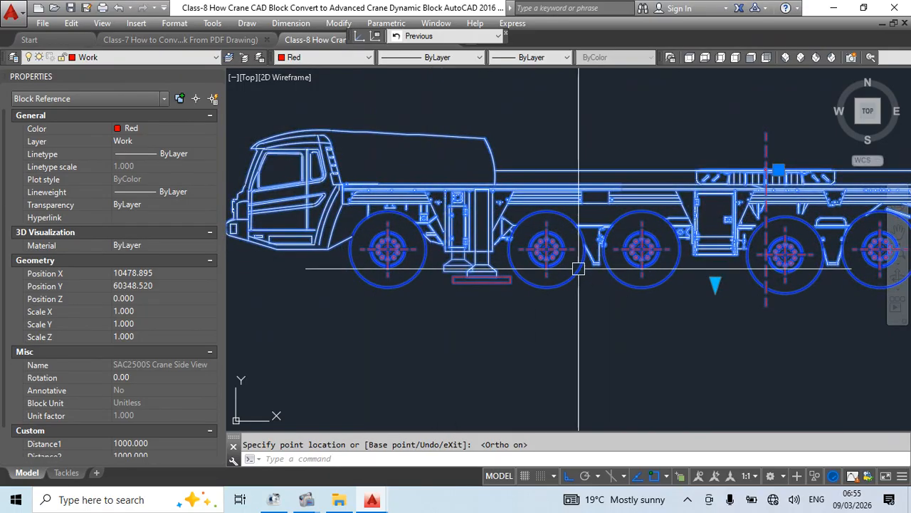
pyautogui.scroll(-3, 534, 268)
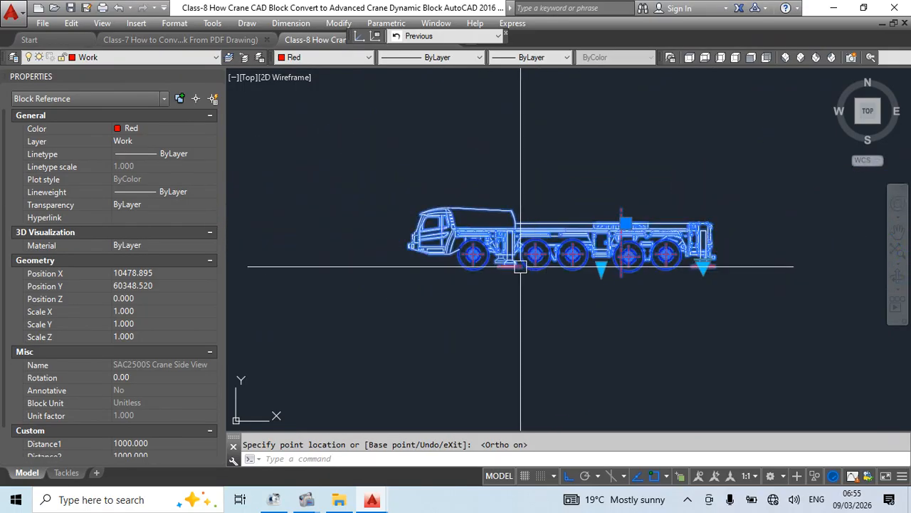
pyautogui.scroll(3, 524, 261)
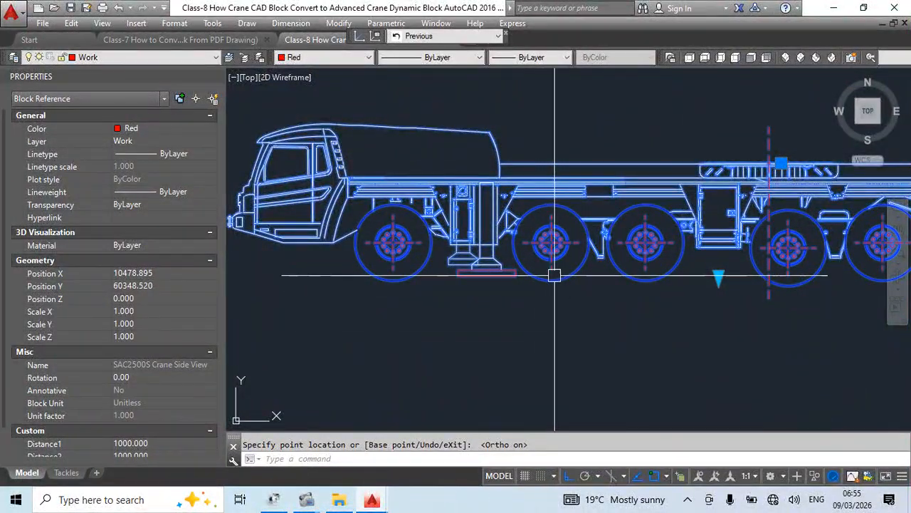
pyautogui.scroll(-2, 570, 276)
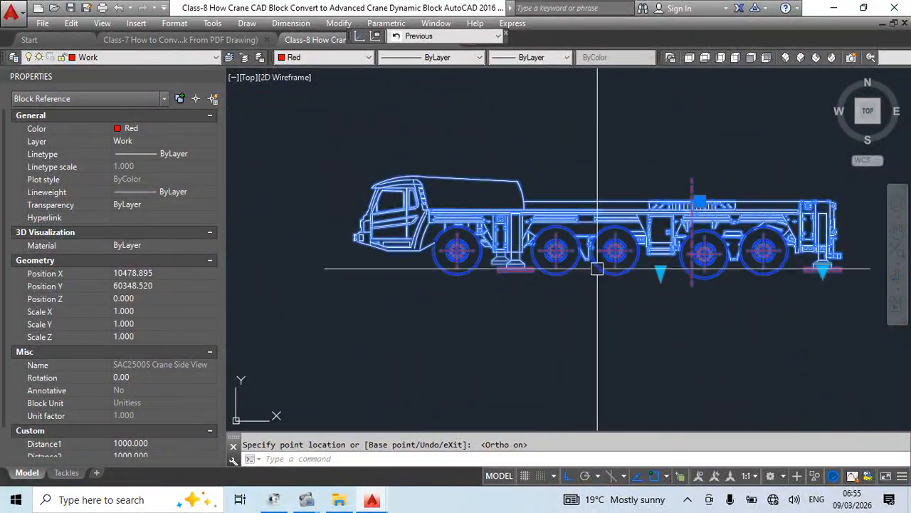
# - Test the vertical stretch by lowering the outriggers, and reset the crane block to its default state
pyautogui.click(660, 291)
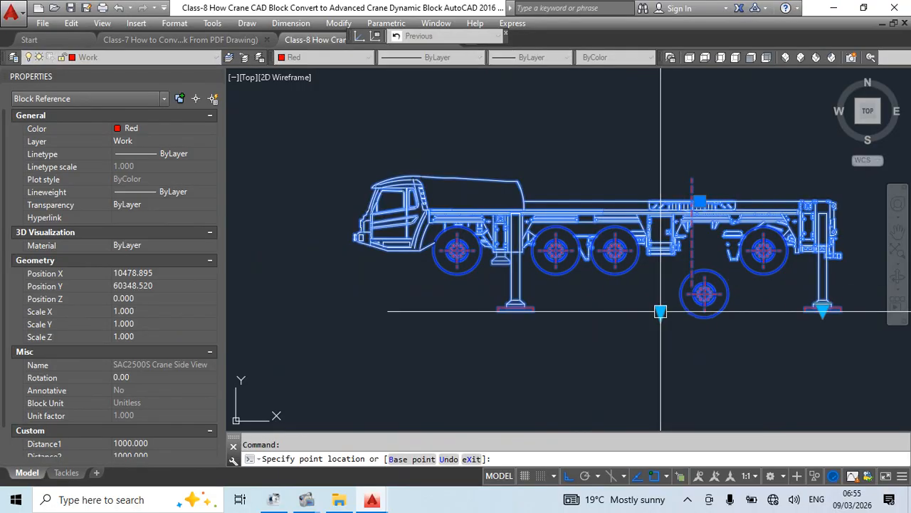
pyautogui.press('Escape')
pyautogui.rightClick(471, 313)
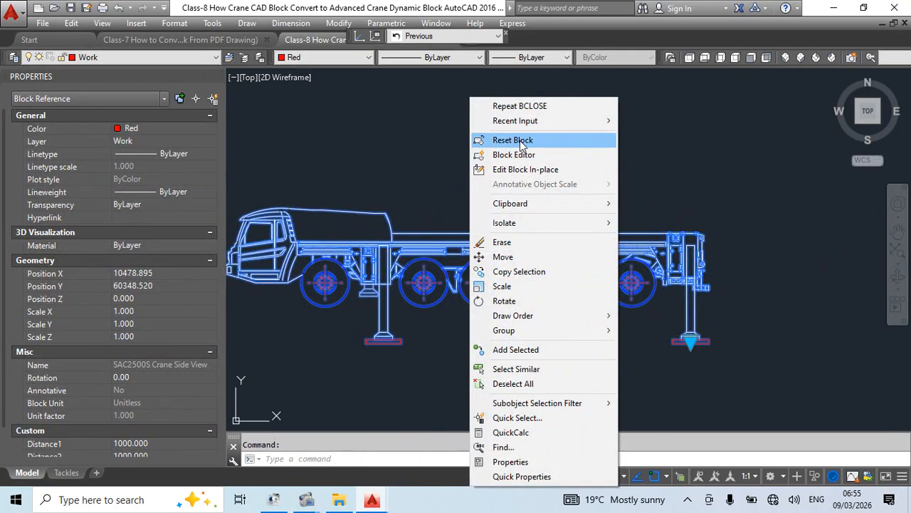
pyautogui.click(520, 141)
# - Open the SAC2500S Crane Side View block in the Block Editor
pyautogui.doubleClick(507, 266)
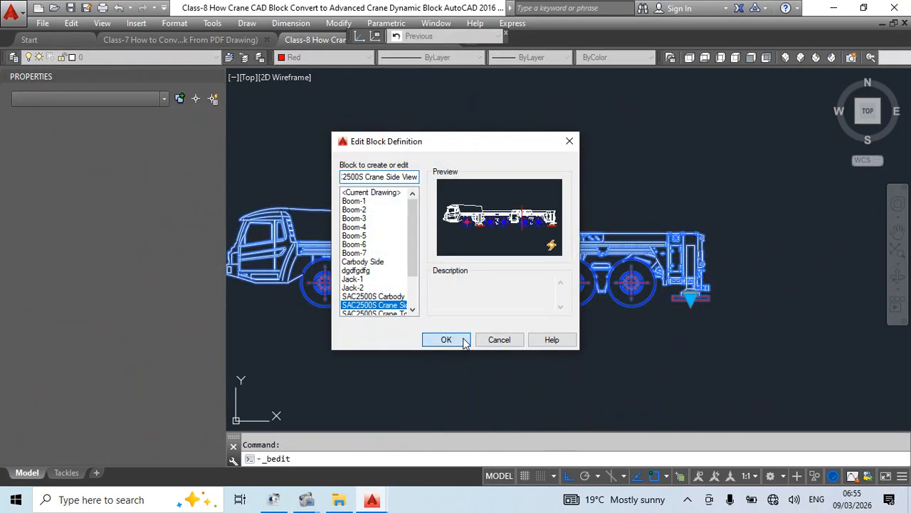
pyautogui.click(458, 339)
pyautogui.scroll(4, 464, 237)
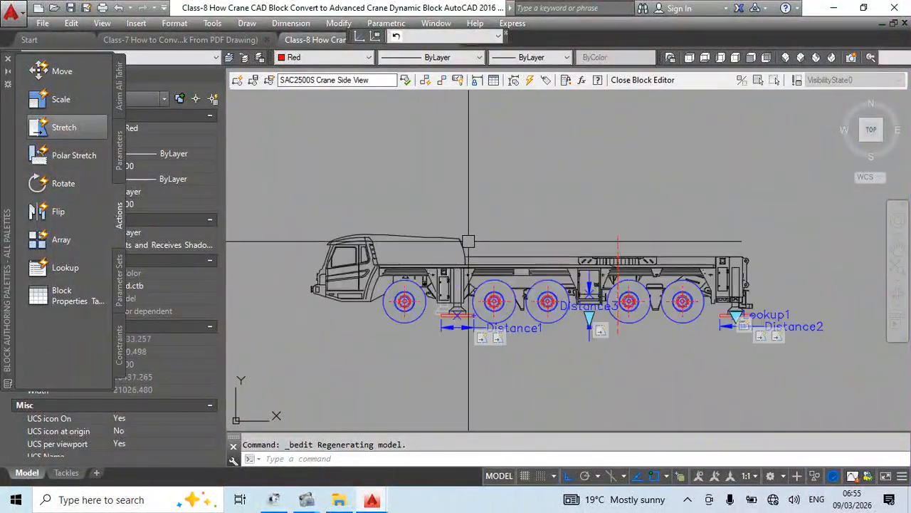
pyautogui.moveTo(647, 332); pyautogui.dragTo(631, 306, button='middle')
pyautogui.scroll(2, 616, 292)
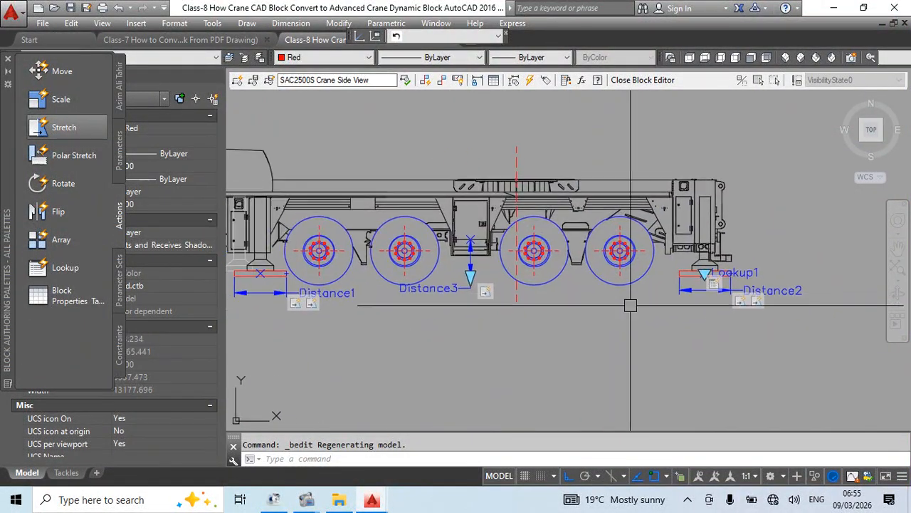
# - Start a new selection set for the Distance3 stretch action and draw its frame around the lower ends of both outriggers
pyautogui.rightClick(487, 293)
pyautogui.click(663, 318)
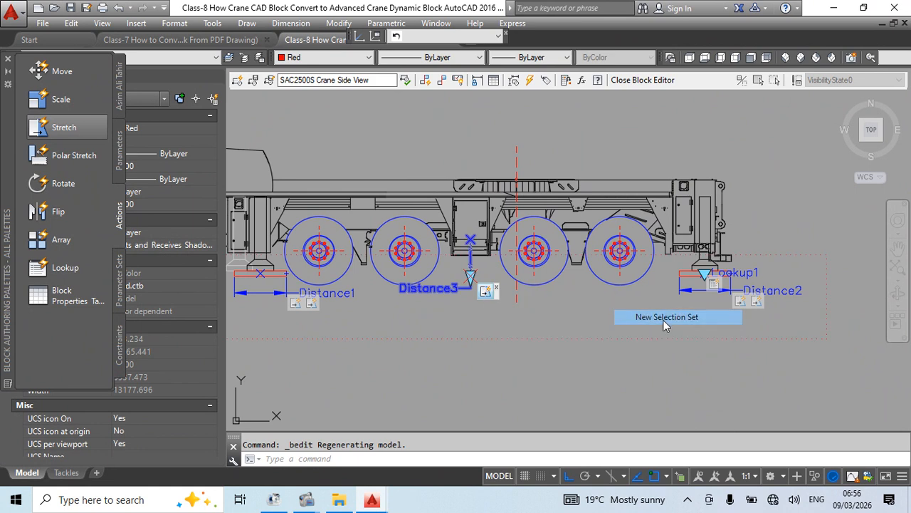
pyautogui.click(828, 255)
pyautogui.scroll(-2, 827, 255)
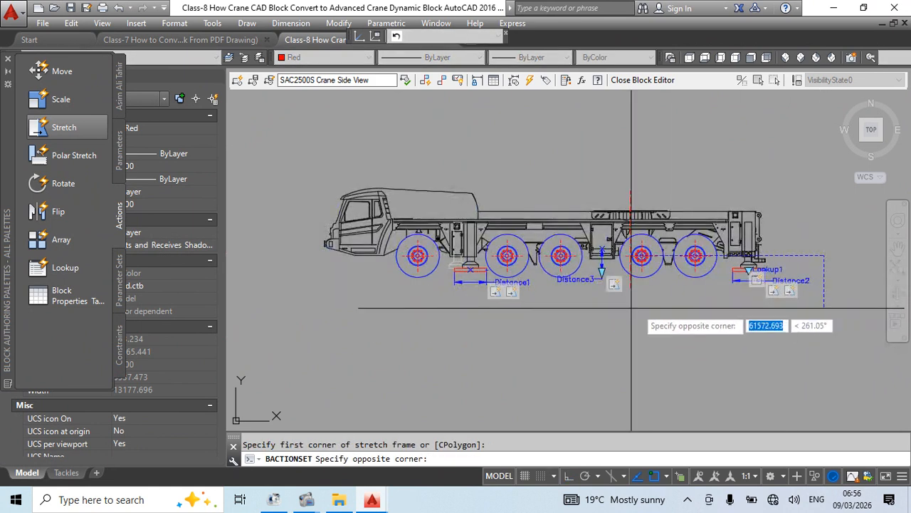
pyautogui.click(437, 301)
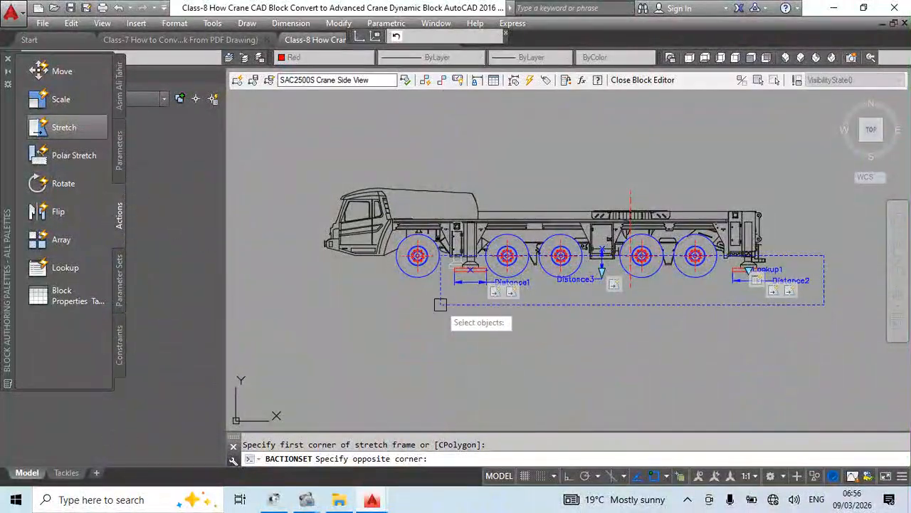
# - Add the front outrigger's leg, foot, pad and Distance1 parameter to the stretch selection, leaving out the wheels
pyautogui.scroll(8, 470, 268)
pyautogui.scroll(2, 470, 269)
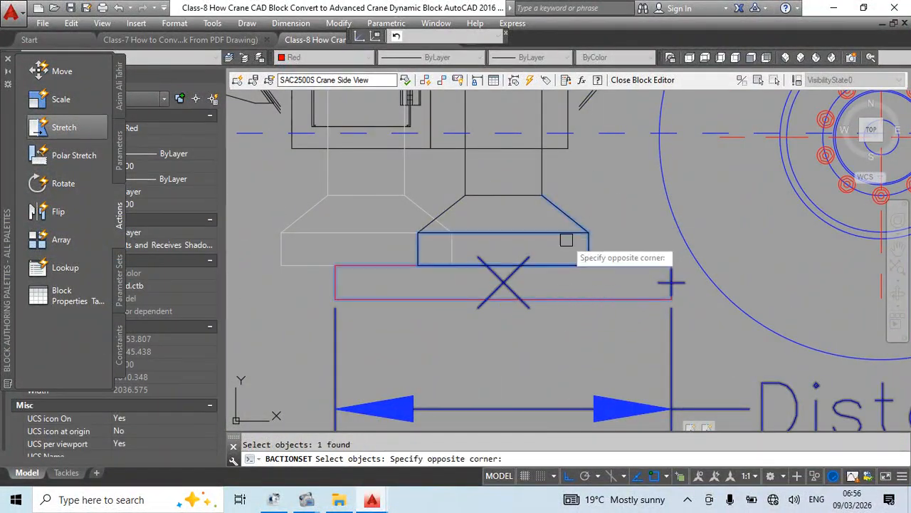
pyautogui.scroll(-3, 486, 199)
pyautogui.scroll(3, 482, 211)
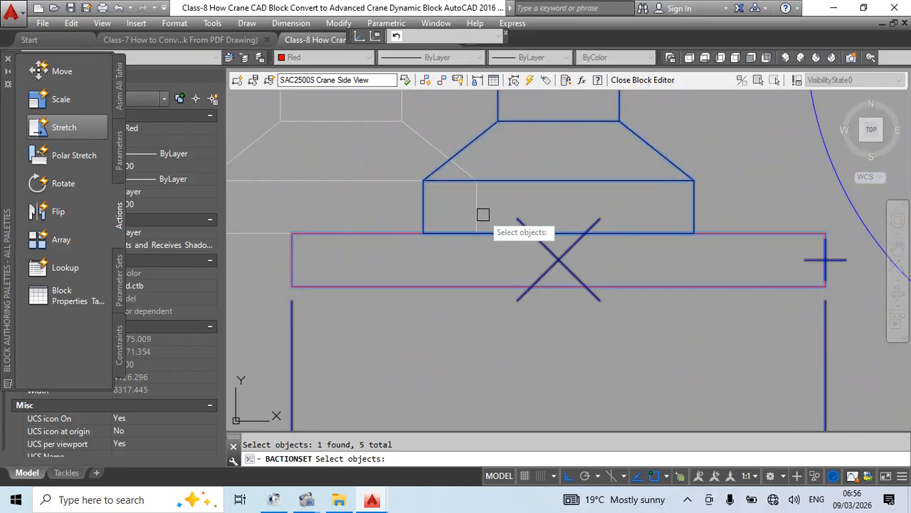
pyautogui.scroll(-3, 472, 266)
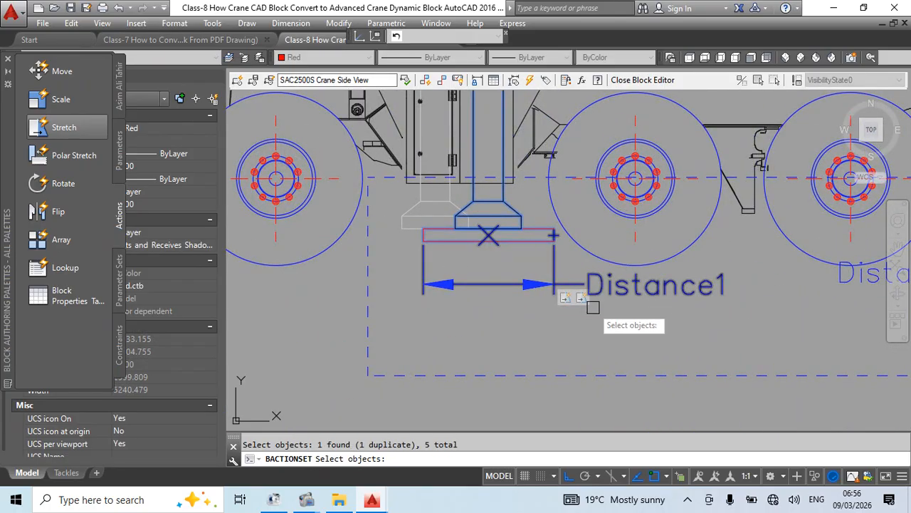
pyautogui.moveTo(646, 324); pyautogui.dragTo(588, 329, button='middle')
pyautogui.click(588, 329)
pyautogui.scroll(-4, 614, 326)
# - Add the rear outrigger's leg, foot, pad, Distance2 and Lookup1 parameters to the stretch selection and complete it
pyautogui.scroll(4, 556, 303)
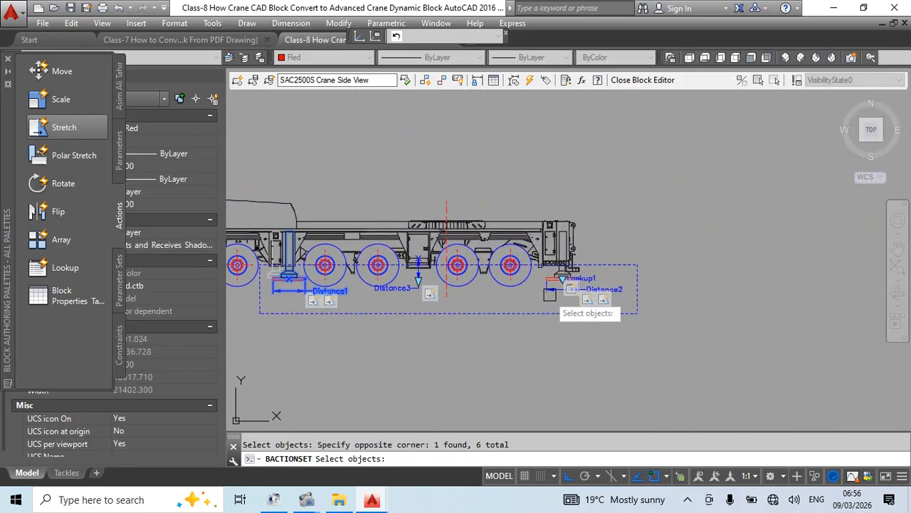
pyautogui.click(696, 260)
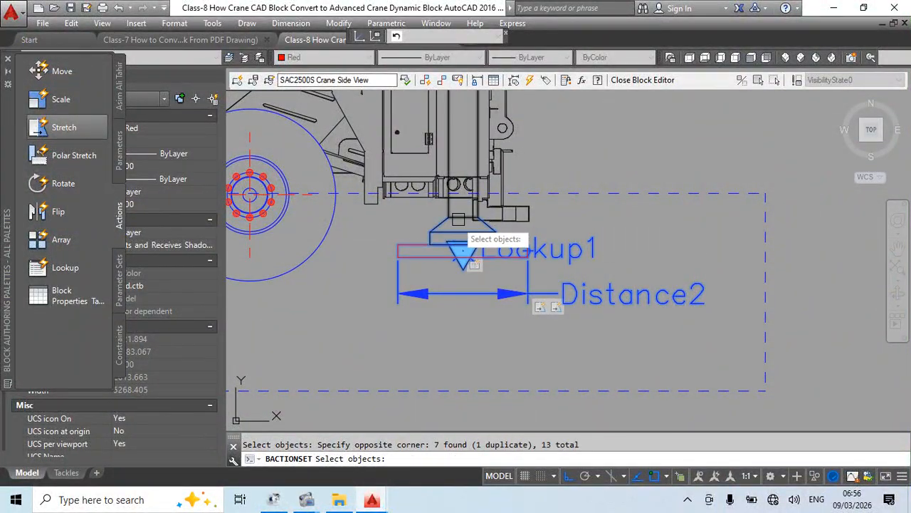
pyautogui.scroll(4, 459, 219)
pyautogui.click(458, 219)
pyautogui.scroll(-7, 459, 218)
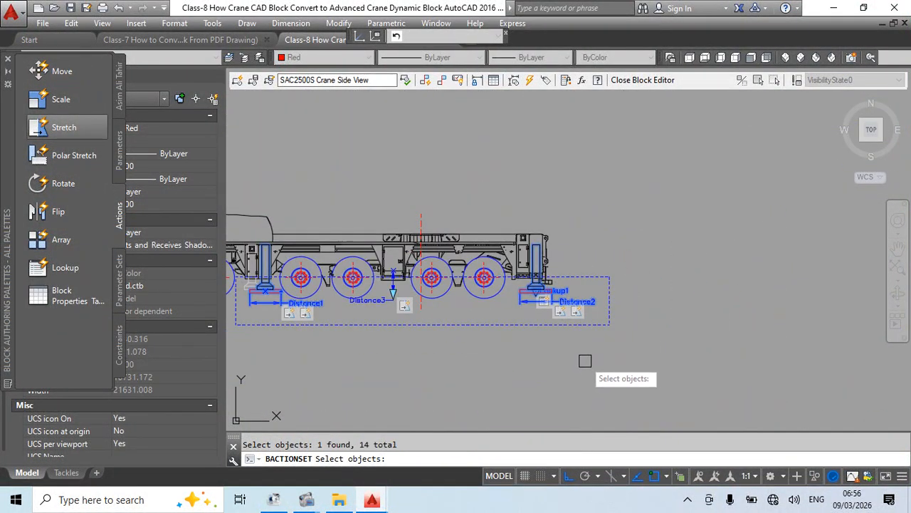
pyautogui.press('Return')
# - Close the Block Editor with the BC command and save the corrected stretch action
pyautogui.write('bc')
pyautogui.press('Return')
pyautogui.press('Return')
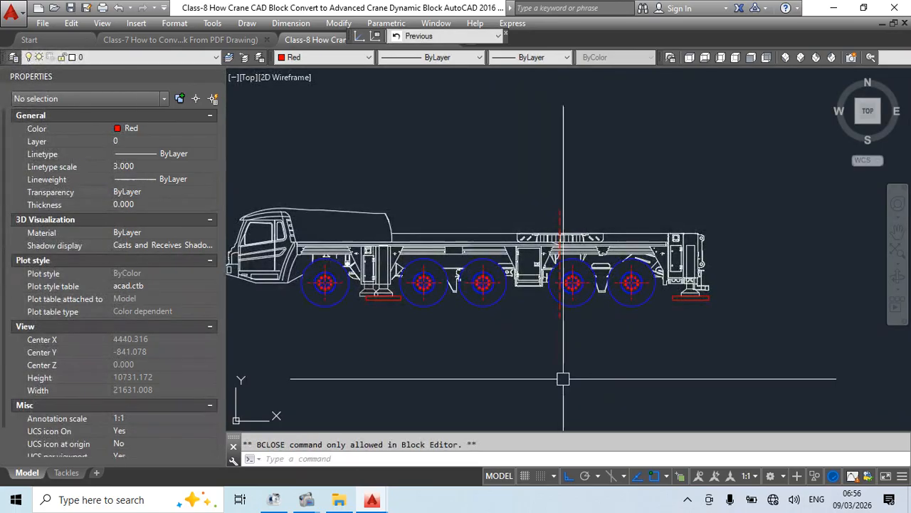
# - Test the crane block by lowering both outriggers with the vertical grip and switching the pads to the 3000 width
pyautogui.click(528, 300)
pyautogui.click(528, 362)
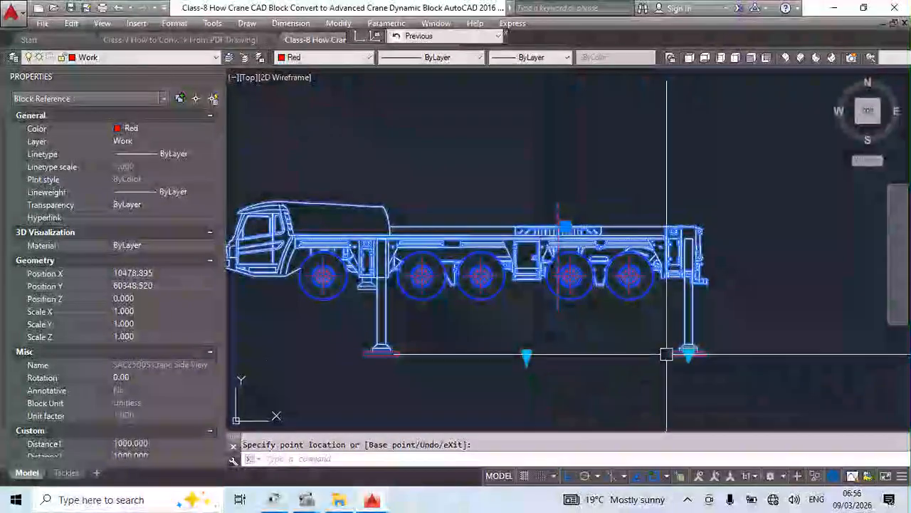
pyautogui.click(689, 356)
pyautogui.click(722, 393)
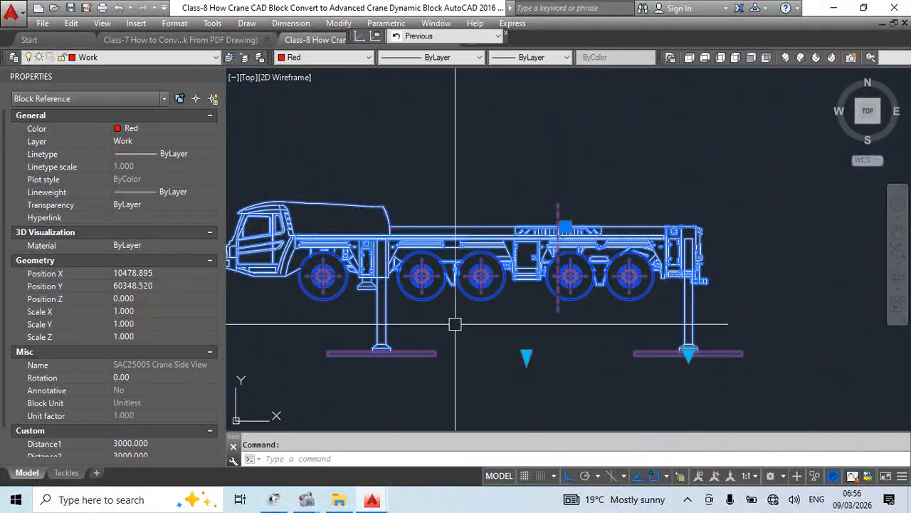
# - Reset the crane block to its defaults and reopen it in the Block Editor
pyautogui.rightClick(483, 252)
pyautogui.click(534, 142)
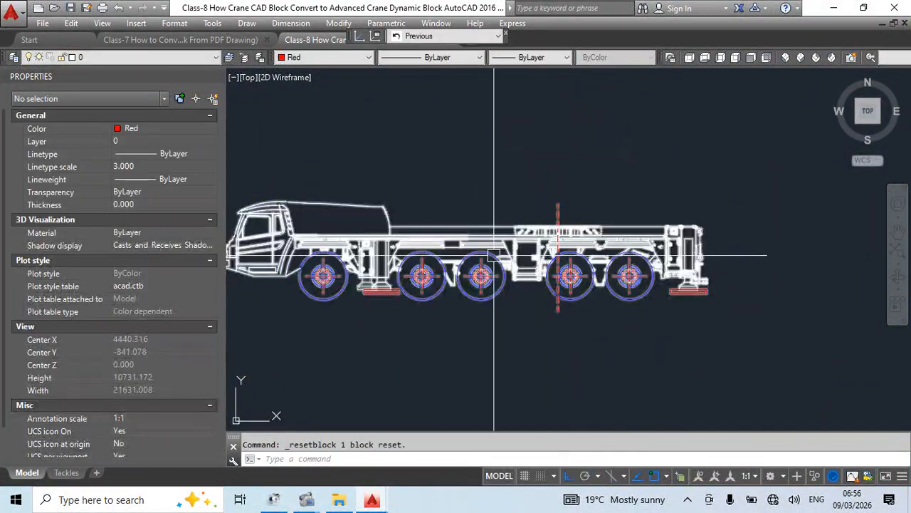
pyautogui.doubleClick(492, 254)
pyautogui.click(459, 341)
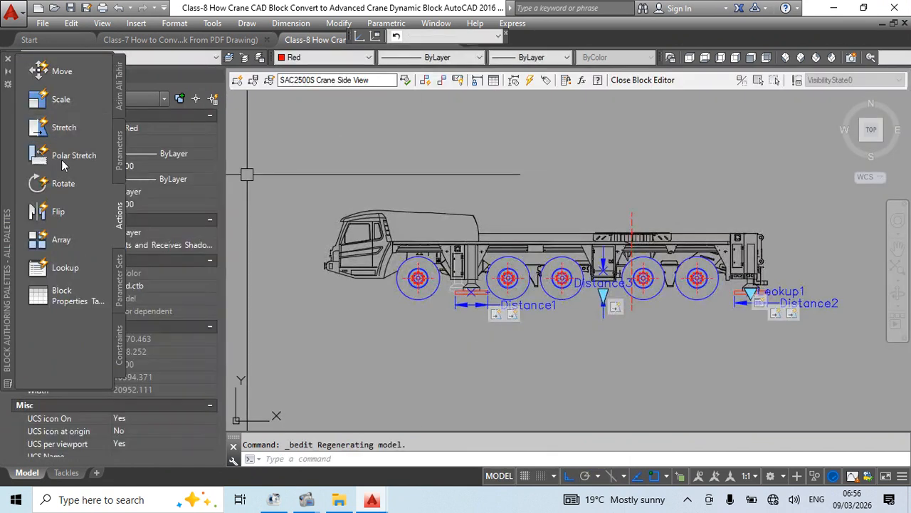
# - Add a Flip Set with a vertical reflection line on the turntable centreline and its label beside the turntable
pyautogui.click(119, 281)
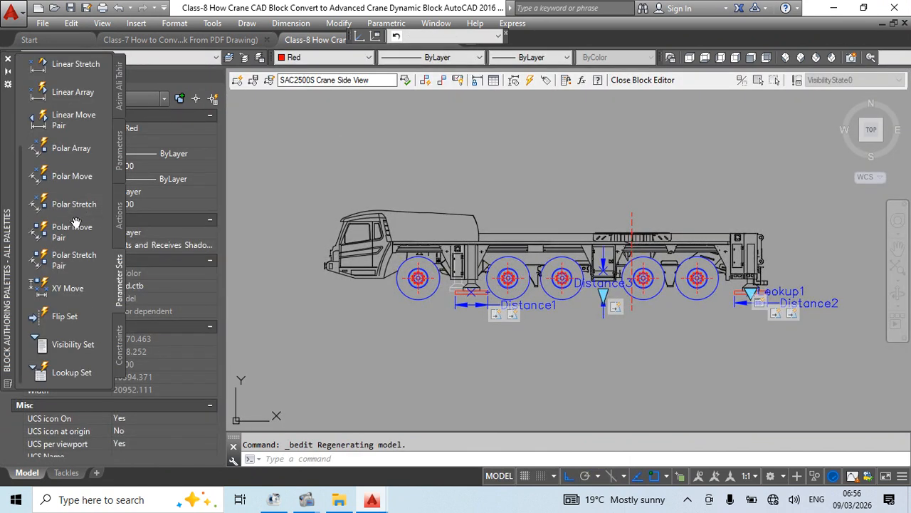
pyautogui.click(71, 320)
pyautogui.scroll(2, 618, 278)
pyautogui.moveTo(660, 221); pyautogui.dragTo(602, 298, button='middle')
pyautogui.click(596, 241)
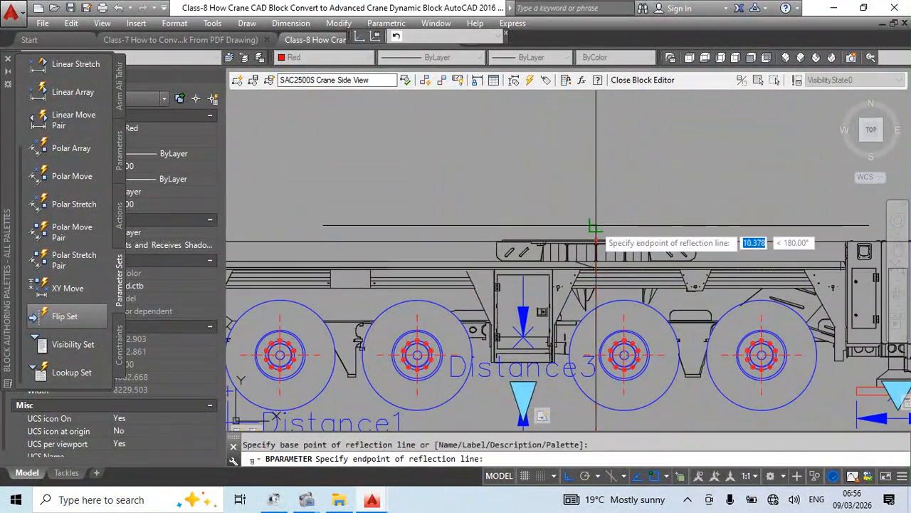
pyautogui.scroll(5, 596, 228)
pyautogui.click(592, 320)
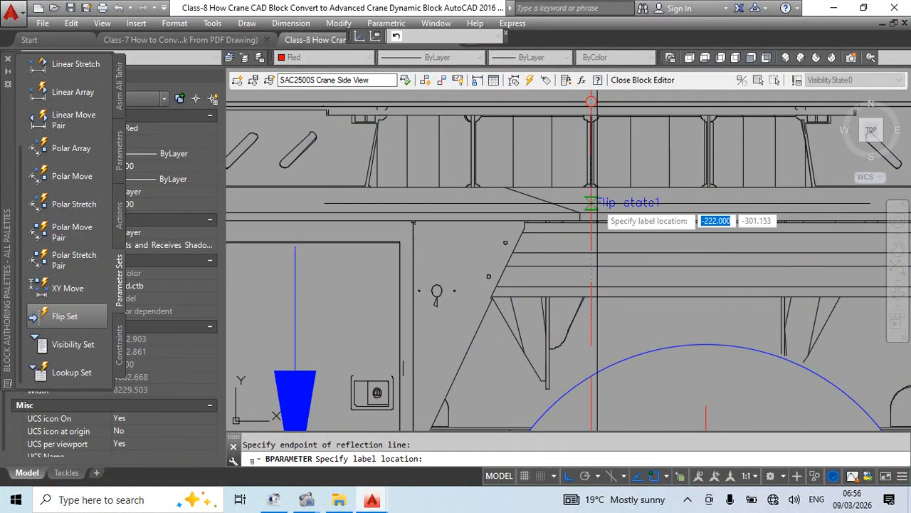
pyautogui.scroll(-4, 591, 206)
pyautogui.click(560, 232)
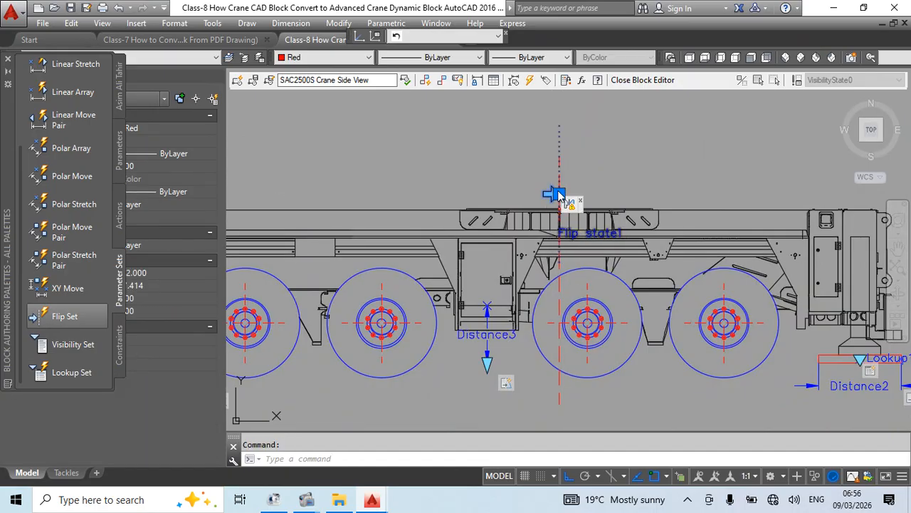
# - Move the flip grip down along the centreline to just below the turntable
pyautogui.click(558, 195)
pyautogui.scroll(6, 541, 196)
pyautogui.moveTo(517, 346); pyautogui.dragTo(532, 220, button='middle')
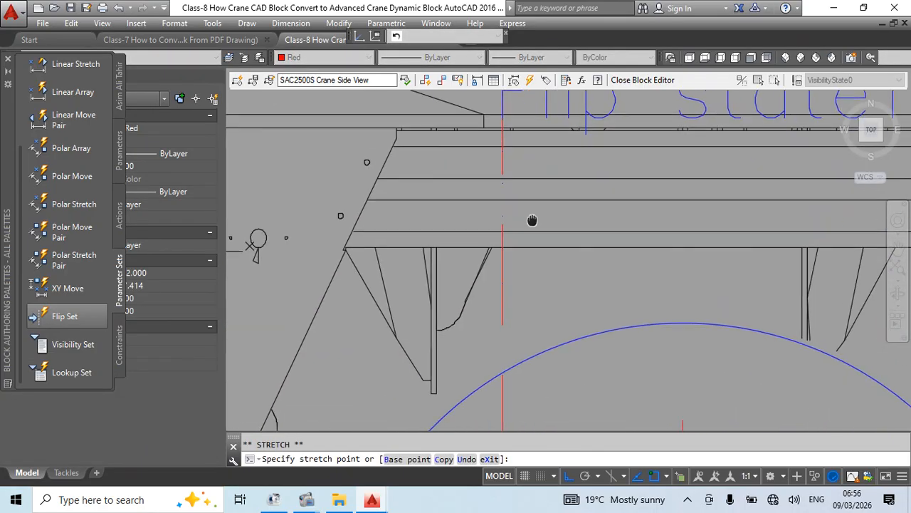
pyautogui.click(509, 295)
pyautogui.scroll(-4, 546, 236)
pyautogui.moveTo(567, 254); pyautogui.dragTo(547, 313, button='middle')
pyautogui.scroll(-2, 534, 209)
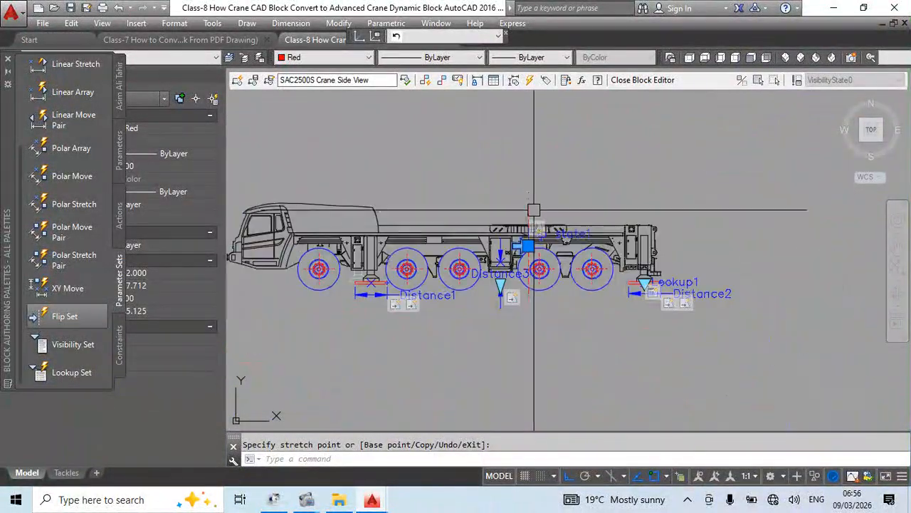
pyautogui.press('Escape')
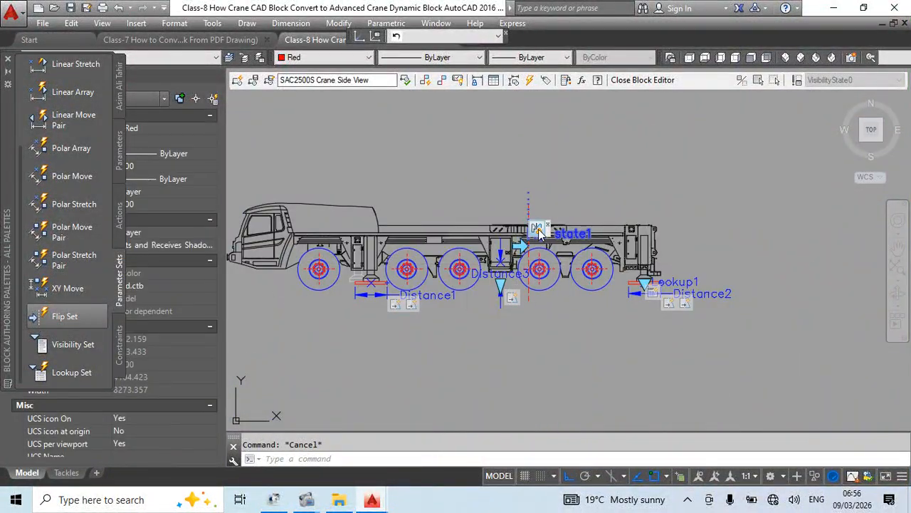
# - Assign the whole crane with all its parameters as the flip action's new selection set
pyautogui.rightClick(539, 232)
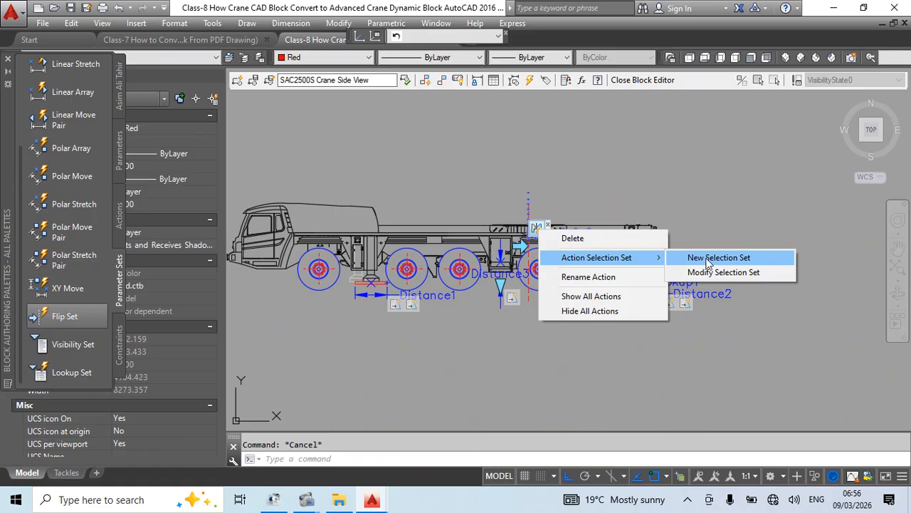
pyautogui.click(707, 260)
pyautogui.scroll(-3, 655, 256)
pyautogui.click(746, 187)
pyautogui.click(506, 313)
pyautogui.press('Return')
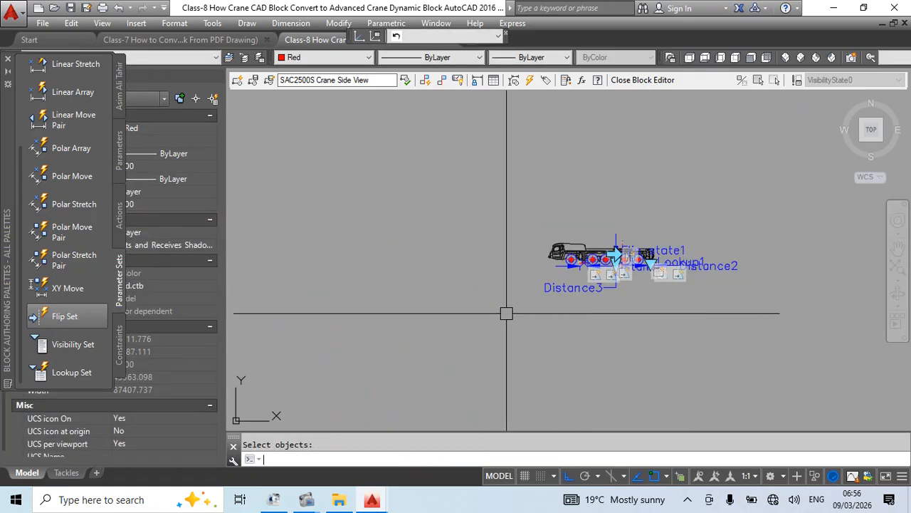
# - Close the Block Editor with the BC command, save the flip changes, and select the crane block
pyautogui.write('bc')
pyautogui.press('Return')
pyautogui.press('Return')
pyautogui.press('Return')
pyautogui.click(596, 278)
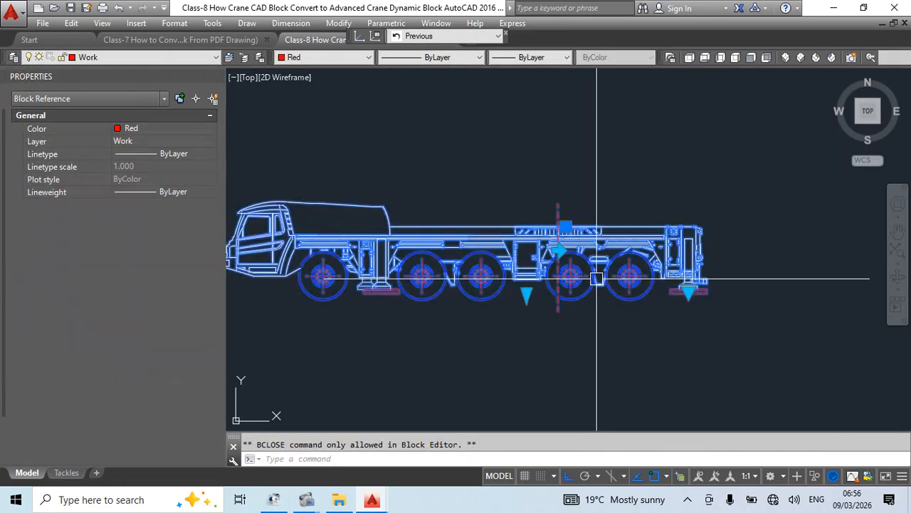
# - Test the flip grip on the crane block and extend its outriggers downward
pyautogui.click(557, 250)
pyautogui.click(558, 250)
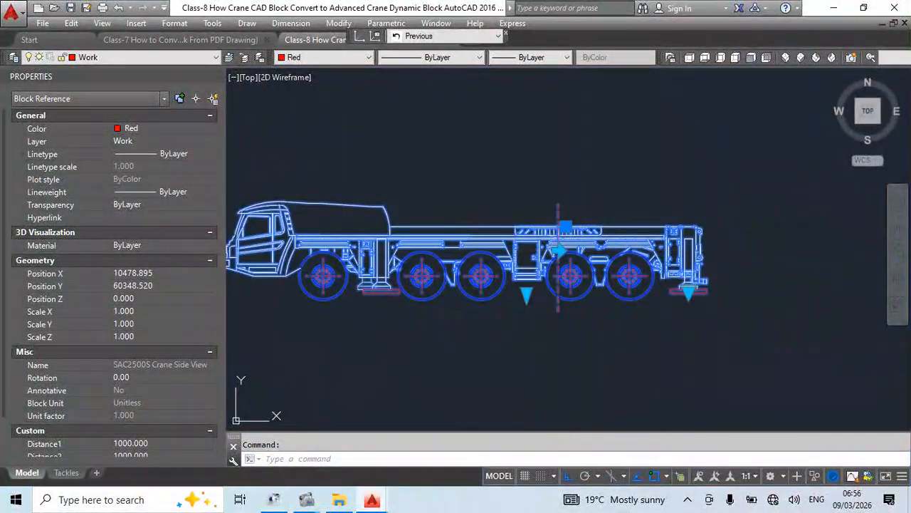
pyautogui.click(558, 250)
pyautogui.click(594, 298)
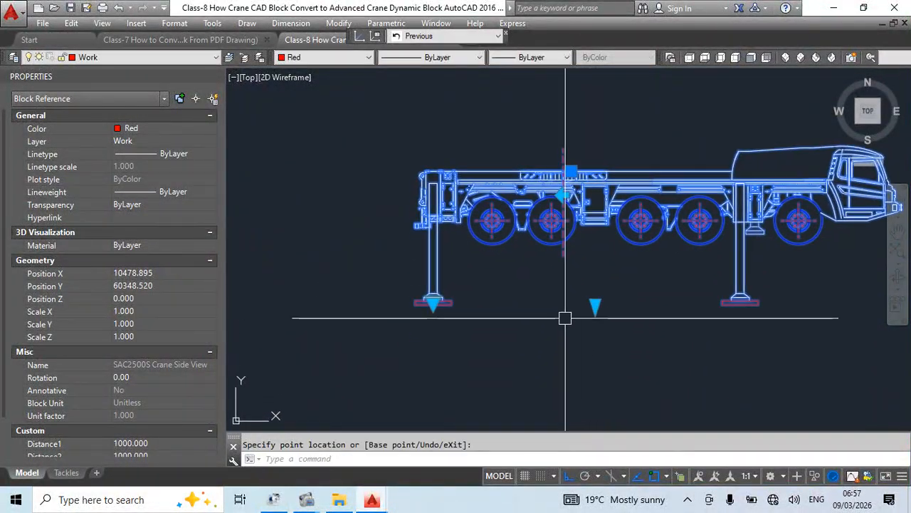
# - Set the pad size from the crane's lookup list to 2.0m and 3.0m and toggle the flip in both directions
pyautogui.click(433, 305)
pyautogui.click(468, 331)
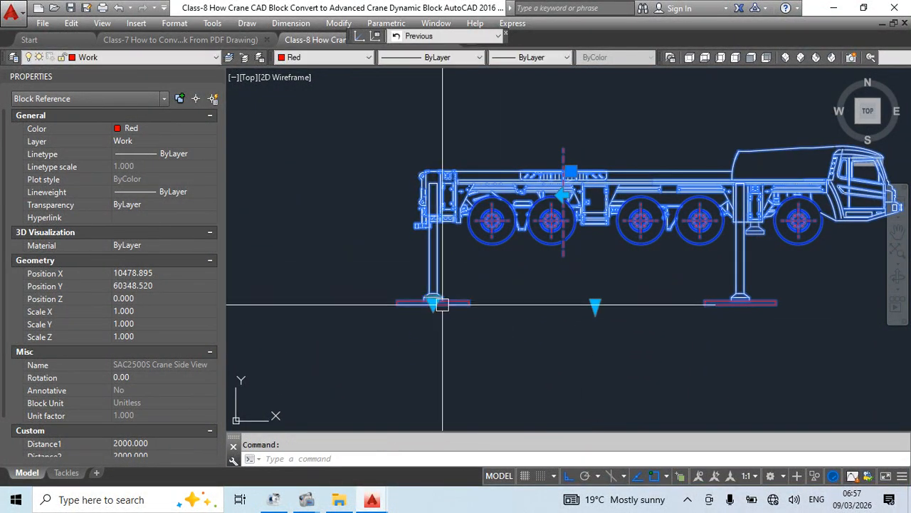
pyautogui.click(434, 303)
pyautogui.click(465, 345)
pyautogui.click(563, 194)
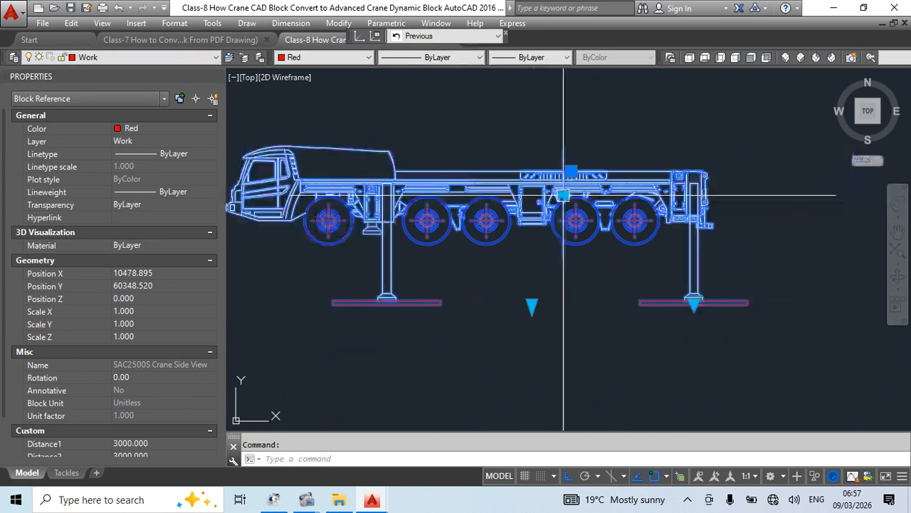
pyautogui.click(564, 194)
pyautogui.click(563, 195)
pyautogui.scroll(2, 572, 171)
pyautogui.scroll(-2, 594, 244)
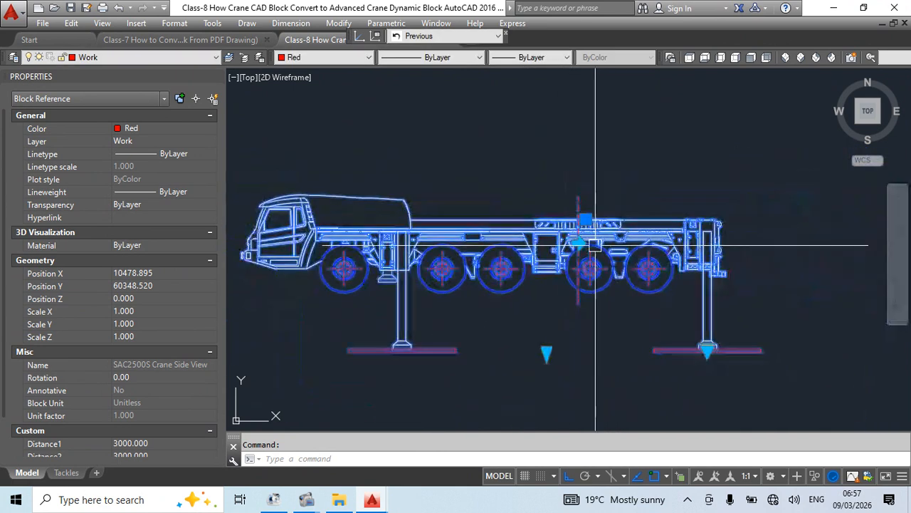
pyautogui.moveTo(594, 246); pyautogui.dragTo(568, 264, button='middle')
pyautogui.scroll(6, 569, 264)
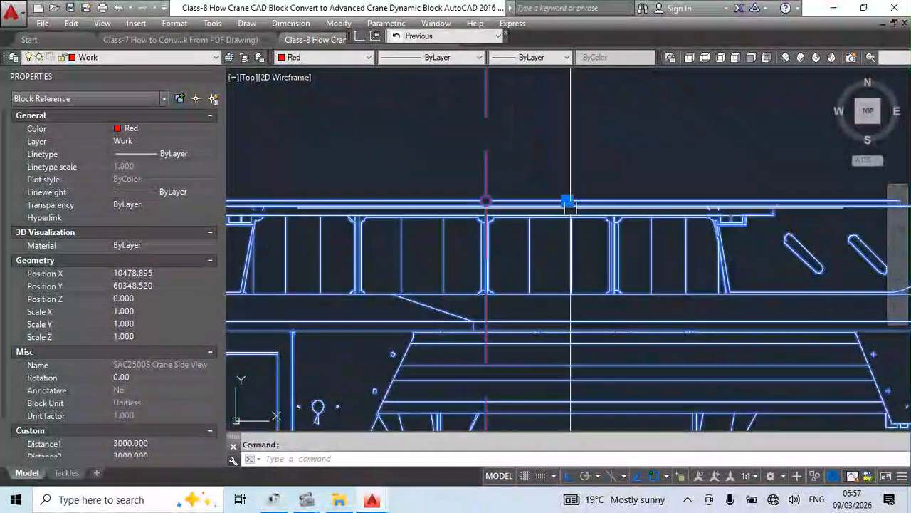
# - Move the crane block straight up by its insertion grip and flip it about the turntable centreline
pyautogui.click(567, 201)
pyautogui.scroll(-5, 566, 201)
pyautogui.moveTo(590, 186); pyautogui.dragTo(540, 295, button='middle')
pyautogui.scroll(-1, 560, 222)
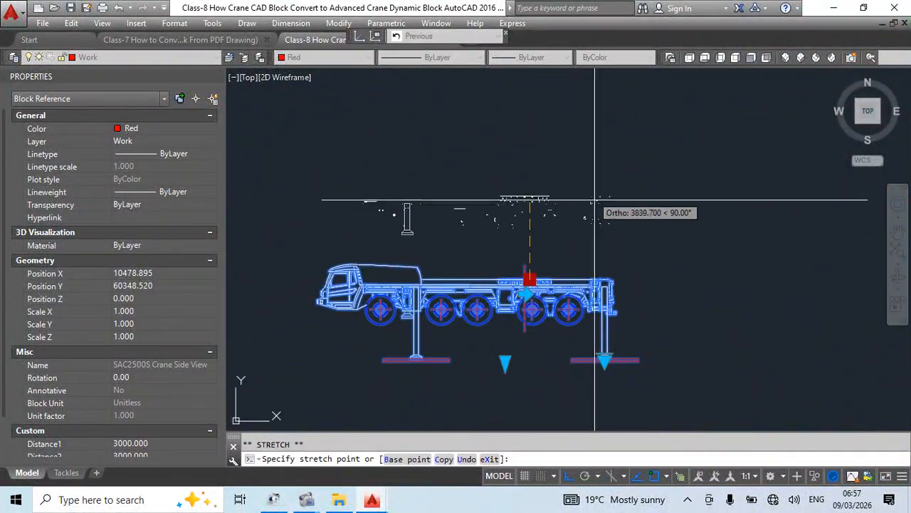
pyautogui.click(593, 168)
pyautogui.scroll(6, 552, 188)
pyautogui.scroll(-2, 560, 219)
pyautogui.click(491, 184)
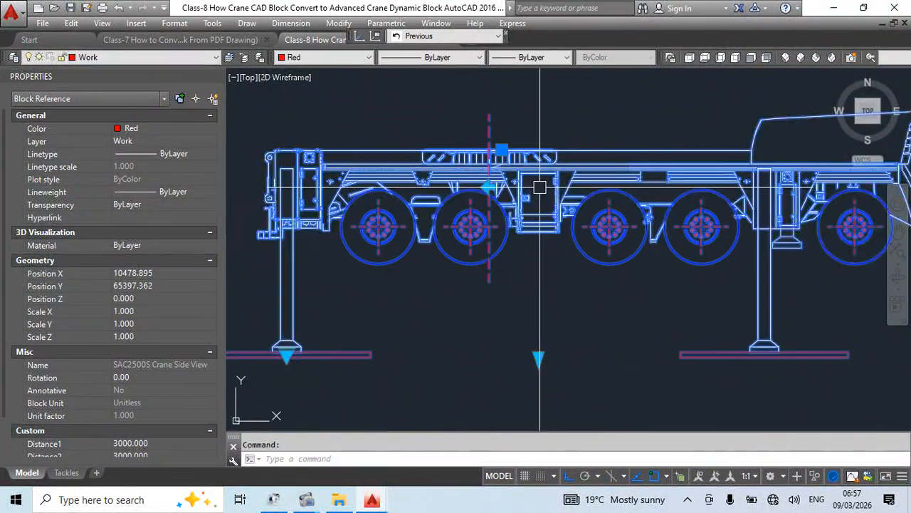
# - Open the SAC2500S Crane Side View block in the Block Editor and select the whole crane to inspect the turntable area
pyautogui.moveTo(482, 145); pyautogui.dragTo(485, 232, button='middle')
pyautogui.press('Escape')
pyautogui.scroll(5, 489, 231)
pyautogui.doubleClick(490, 249)
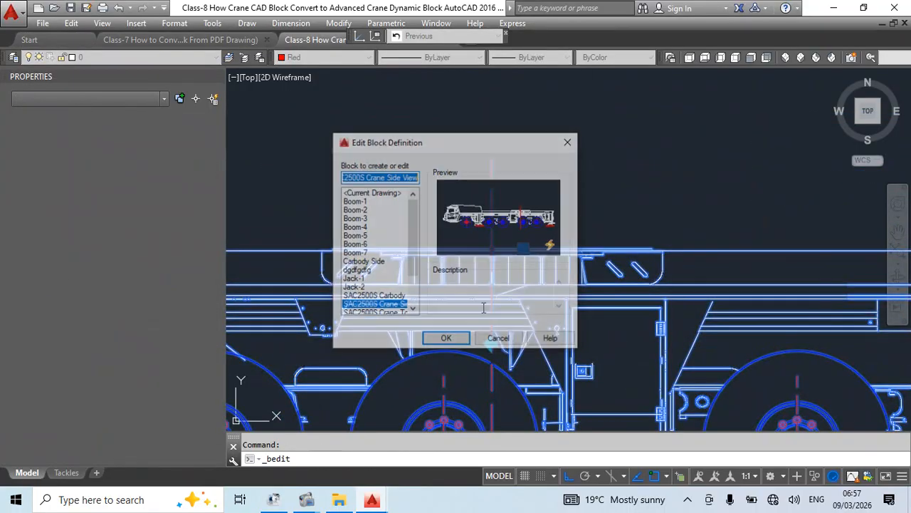
pyautogui.click(446, 339)
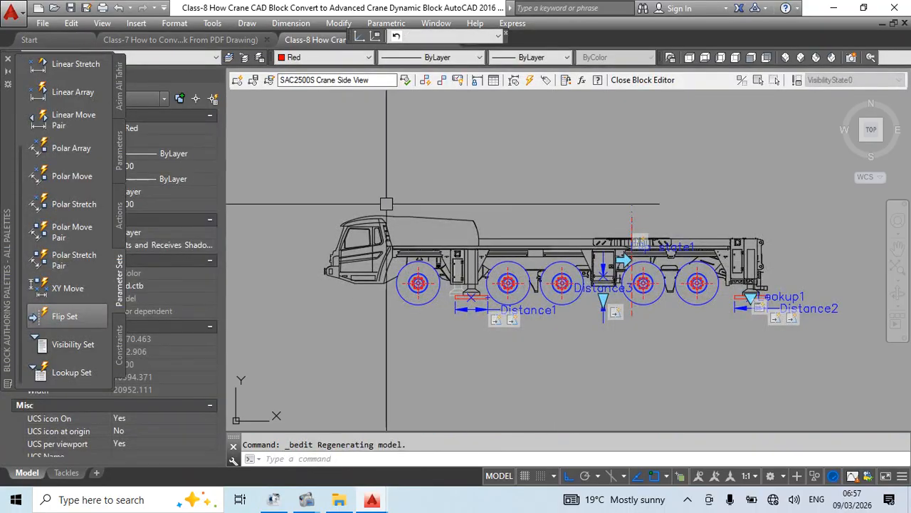
pyautogui.click(316, 179)
pyautogui.click(824, 366)
pyautogui.scroll(5, 649, 242)
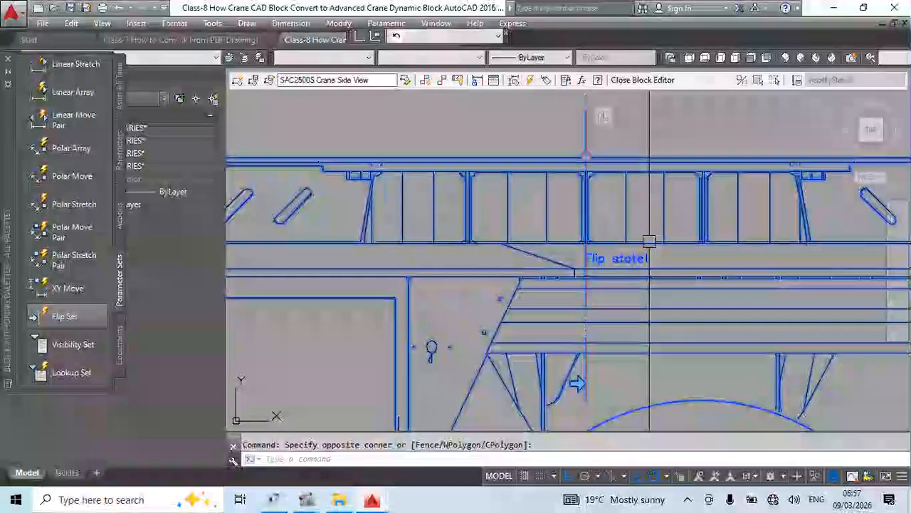
pyautogui.scroll(-5, 650, 242)
pyautogui.press('Escape')
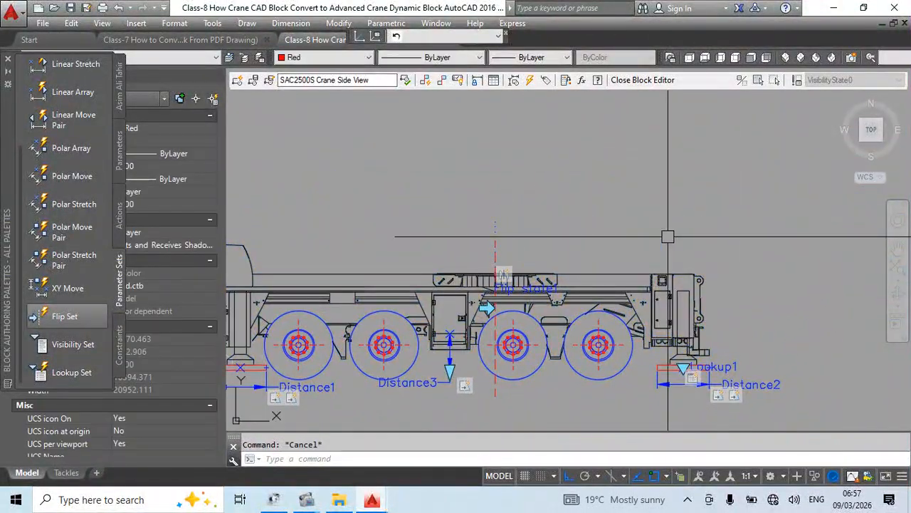
# - Draw a vertical helper polyline upward from the block origin at 0,0
pyautogui.press('Return')
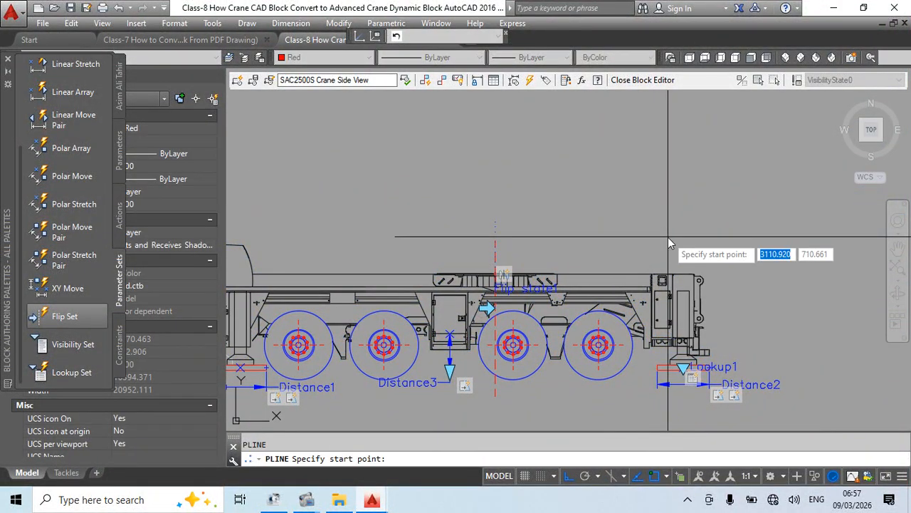
pyautogui.write('0,0,')
pyautogui.press('Return')
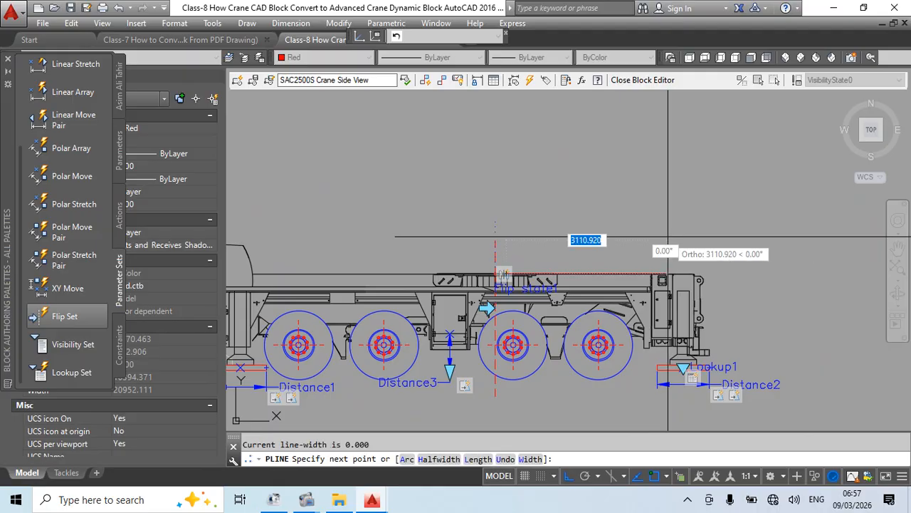
pyautogui.click(544, 132)
pyautogui.press('Escape')
pyautogui.scroll(8, 506, 272)
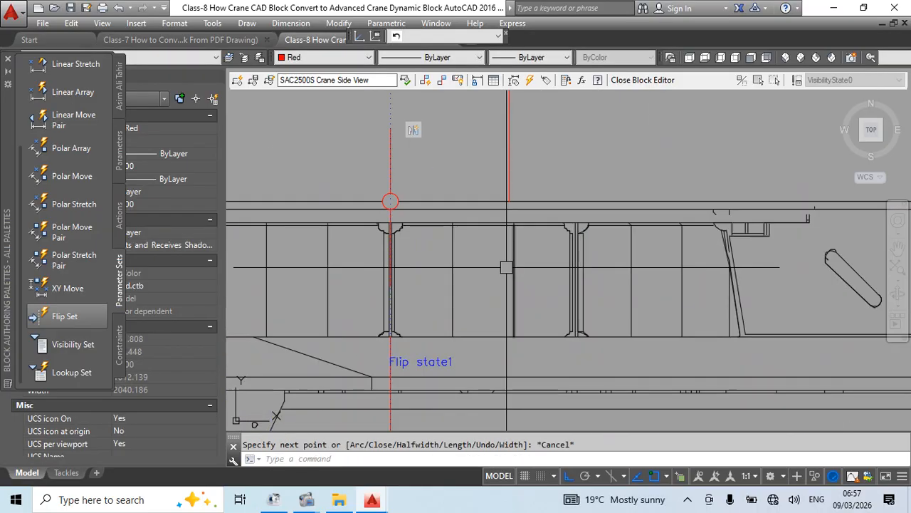
pyautogui.scroll(-10, 390, 201)
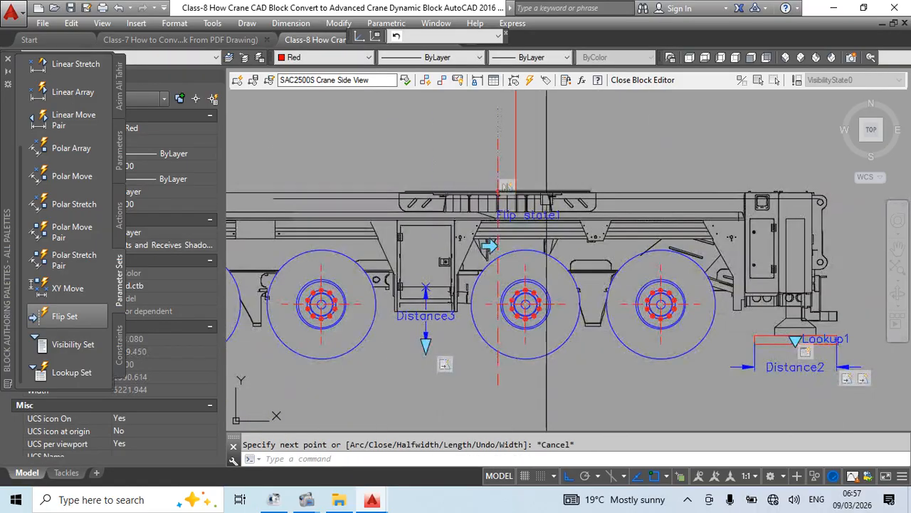
# - Move the whole crane with its parameters from the turntable centre point to the block origin at the helper line's lower end
pyautogui.click(324, 153)
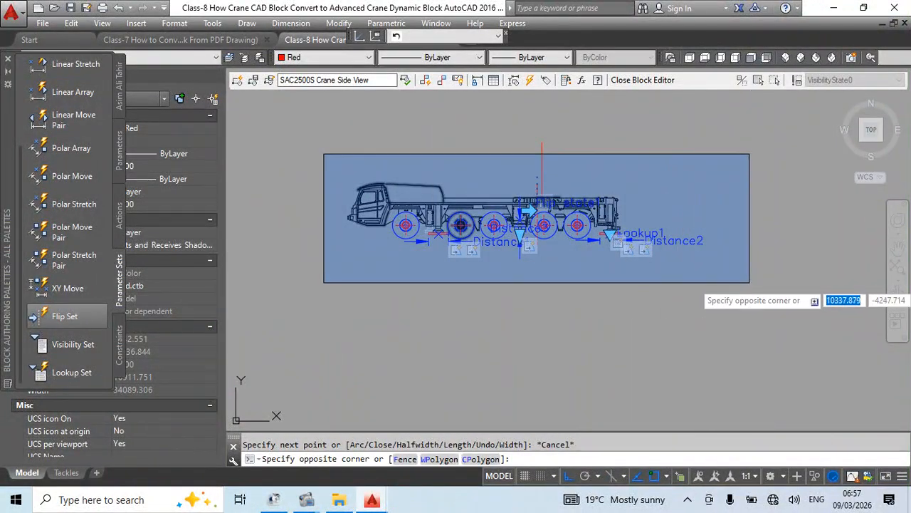
pyautogui.click(707, 273)
pyautogui.write('m')
pyautogui.press('Return')
pyautogui.scroll(6, 631, 210)
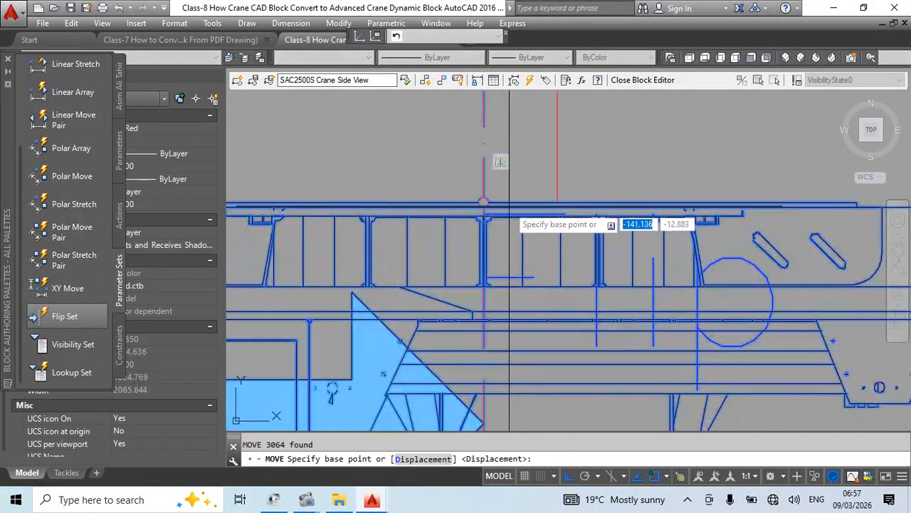
pyautogui.click(452, 198)
pyautogui.scroll(-5, 605, 206)
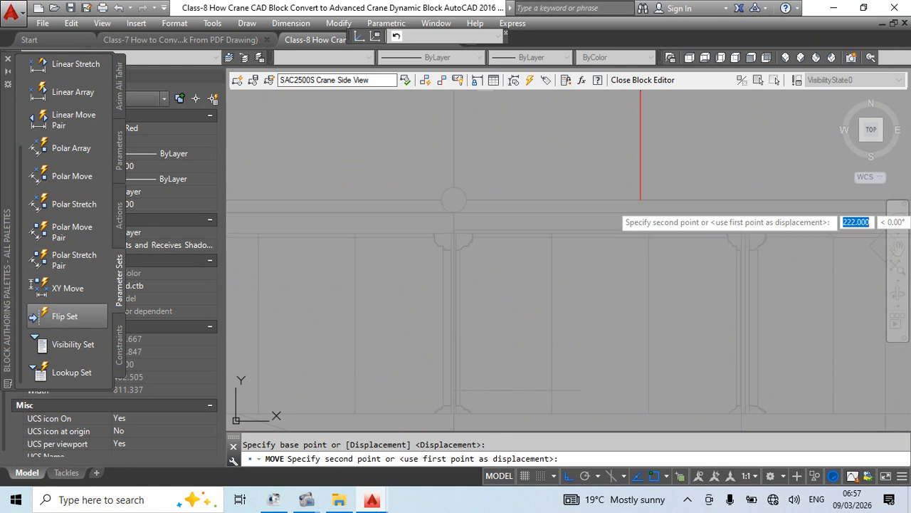
pyautogui.press('Escape')
pyautogui.click(635, 176)
pyautogui.press('Escape')
pyautogui.scroll(-5, 606, 197)
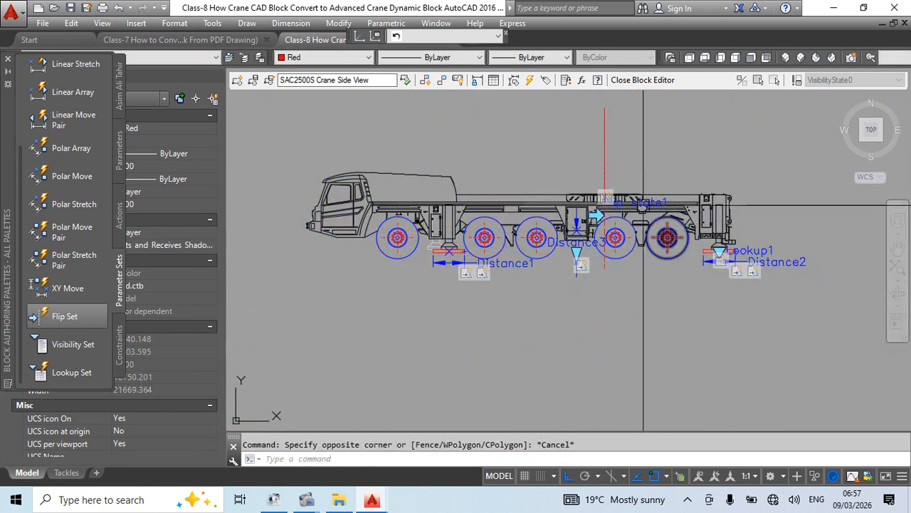
# - Erase the vertical helper line and close the Block Editor with the BC command, saving the changes
pyautogui.moveTo(644, 207); pyautogui.dragTo(627, 242, button='middle')
pyautogui.click(588, 163)
pyautogui.write('e')
pyautogui.press('Return')
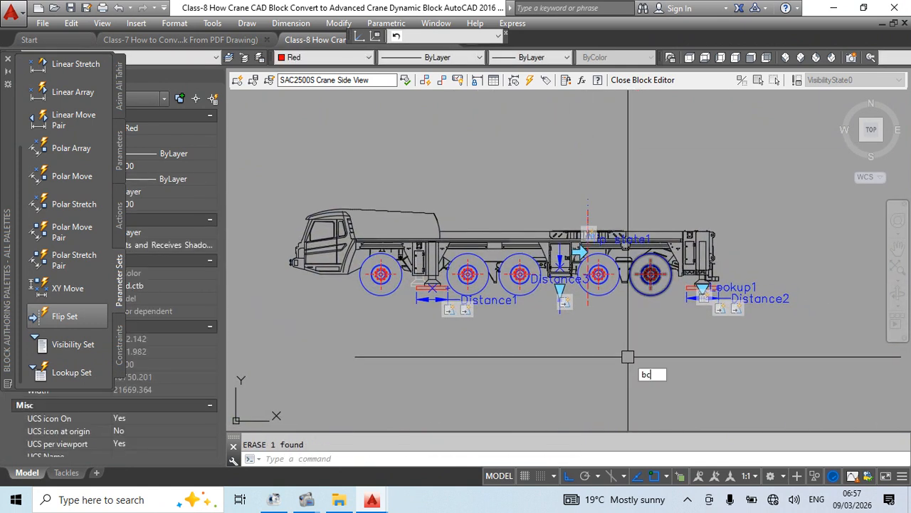
pyautogui.write('bc')
pyautogui.press('Return')
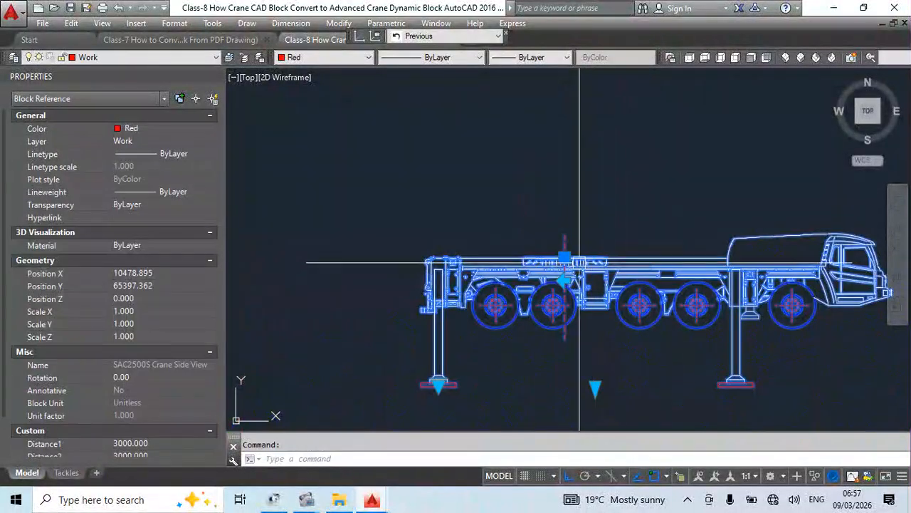
# - Move the crane block sideways and upward by its insertion grip and shorten its outriggers slightly
pyautogui.click(565, 257)
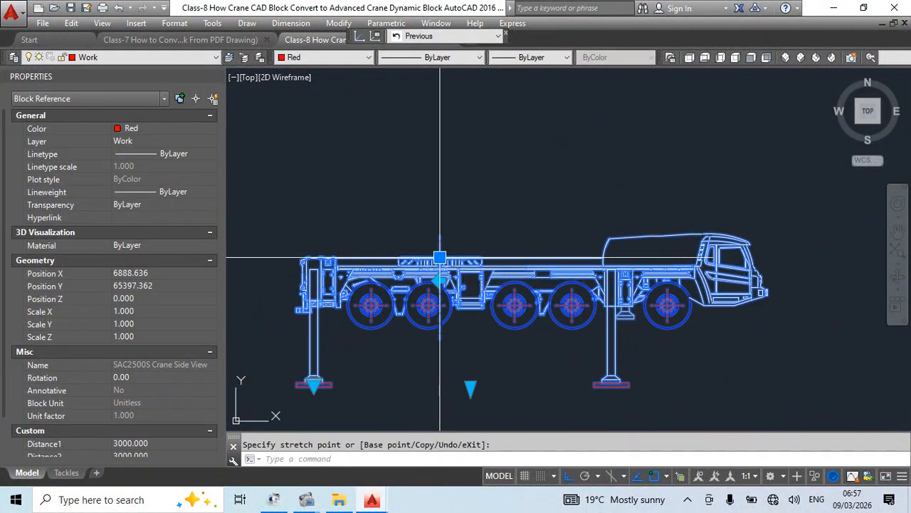
pyautogui.click(440, 257)
pyautogui.scroll(-6, 442, 171)
pyautogui.moveTo(446, 167); pyautogui.dragTo(456, 277, button='middle')
pyautogui.click(453, 206)
pyautogui.scroll(2, 455, 239)
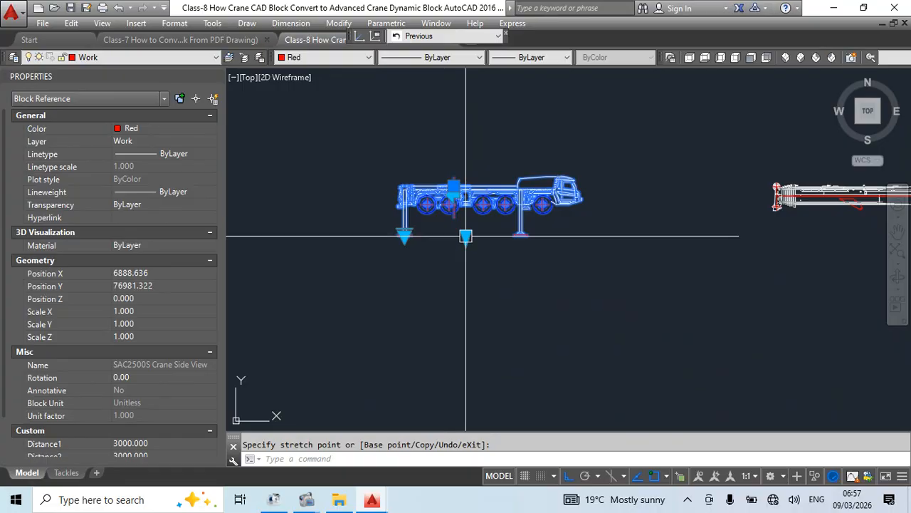
pyautogui.click(466, 236)
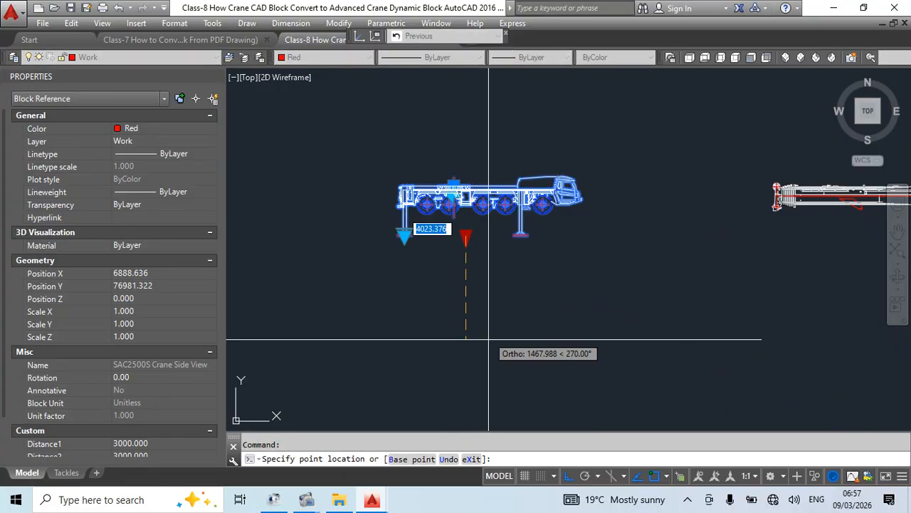
pyautogui.click(465, 233)
# - Try the 1.0m, 2.0m and 3.0m pad sizes from the crane's lookup list and deselect the block
pyautogui.click(404, 230)
pyautogui.click(420, 245)
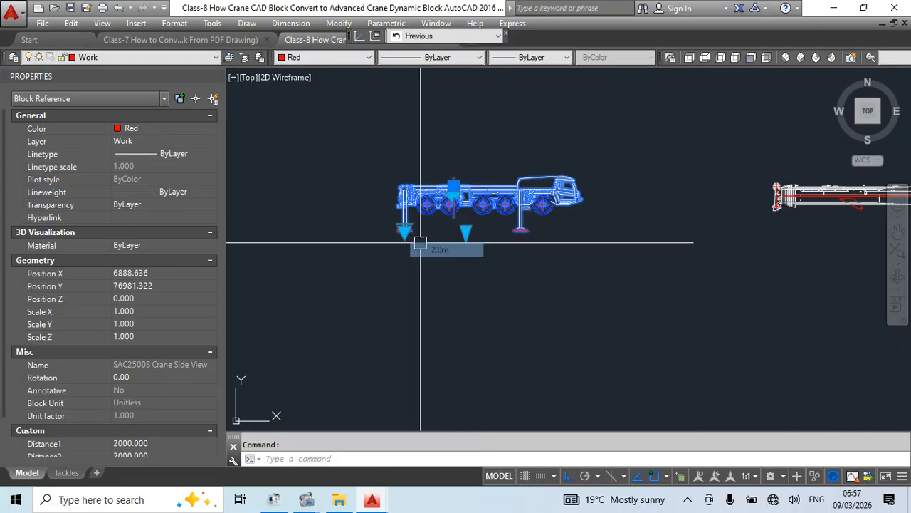
pyautogui.scroll(5, 413, 233)
pyautogui.click(376, 230)
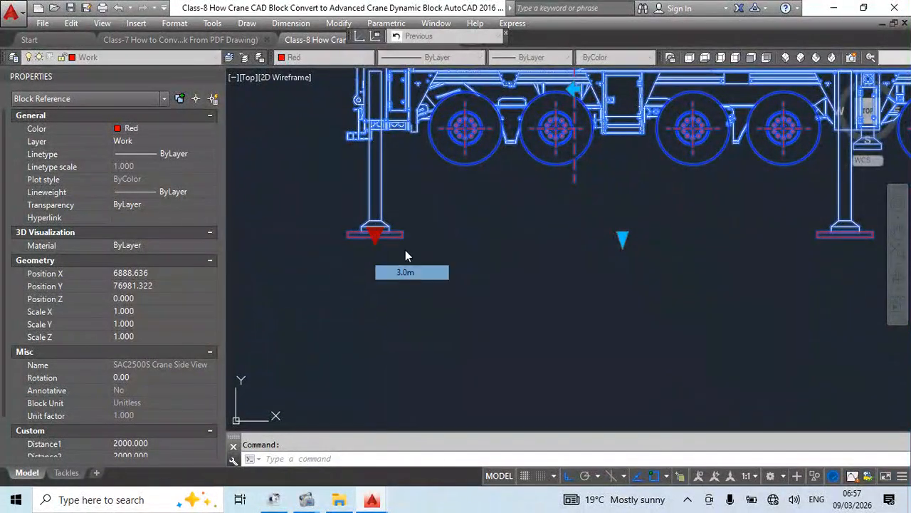
pyautogui.click(375, 232)
pyautogui.click(408, 243)
pyautogui.click(376, 232)
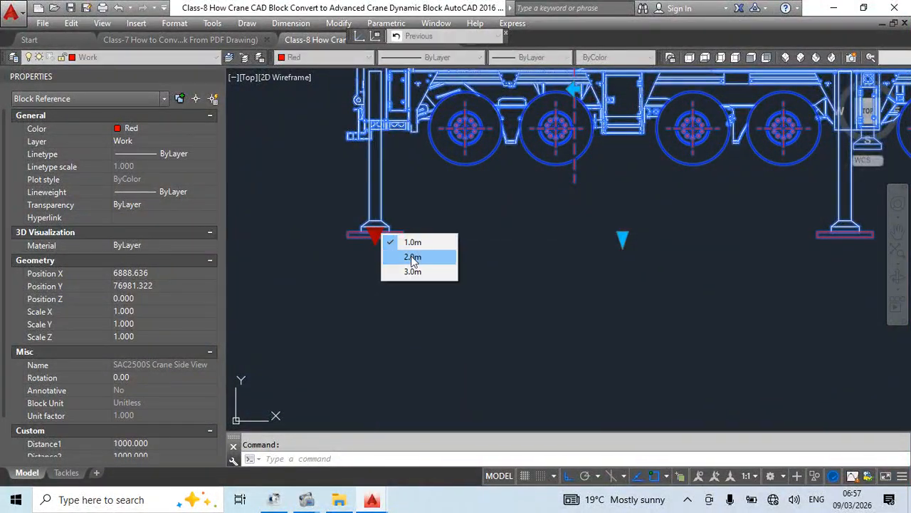
pyautogui.click(413, 258)
pyautogui.click(376, 234)
pyautogui.click(410, 274)
pyautogui.scroll(-4, 506, 280)
pyautogui.moveTo(551, 263); pyautogui.dragTo(525, 303, button='middle')
pyautogui.press('Escape')
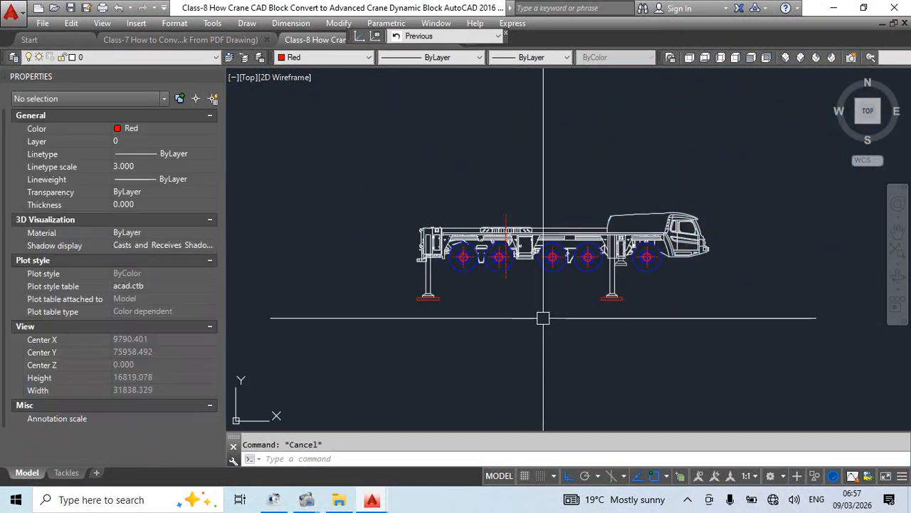
# - Undo the pad size, outrigger and block placement changes, and the Block Editor edits back to before the crane's move to the origin
pyautogui.hotkey('ctrl', 'z')
pyautogui.hotkey('ctrl', 'z')
pyautogui.hotkey('ctrl', 'z')
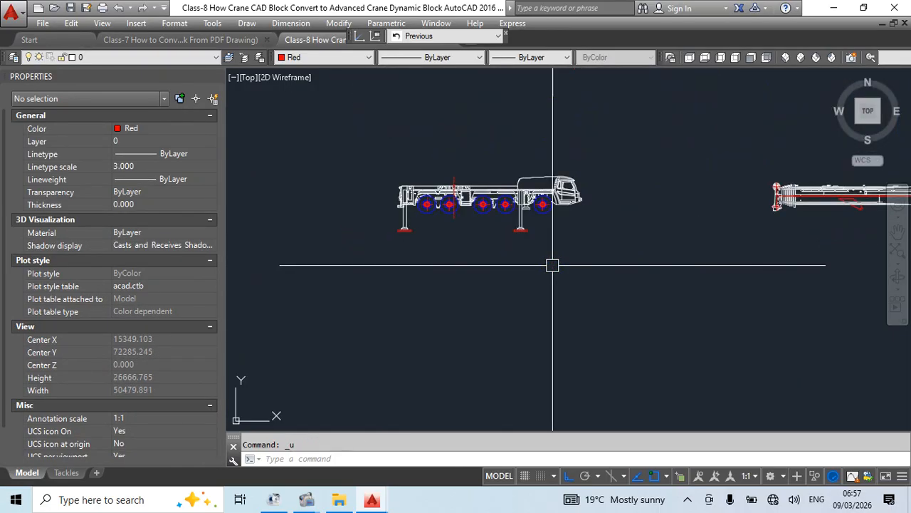
pyautogui.hotkey('ctrl', 'z')
pyautogui.hotkey('ctrl', 'z')
pyautogui.hotkey('ctrl', 'z')
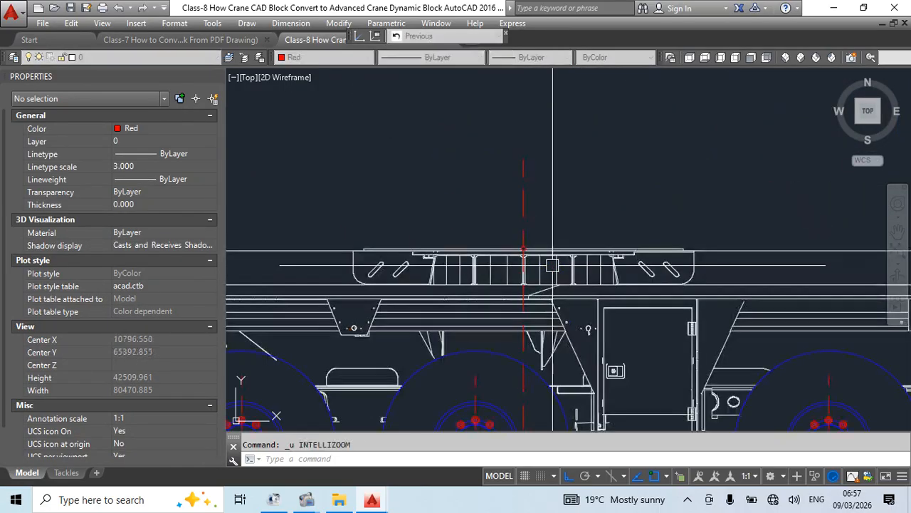
pyautogui.hotkey('ctrl', 'z')
pyautogui.hotkey('ctrl', 'z')
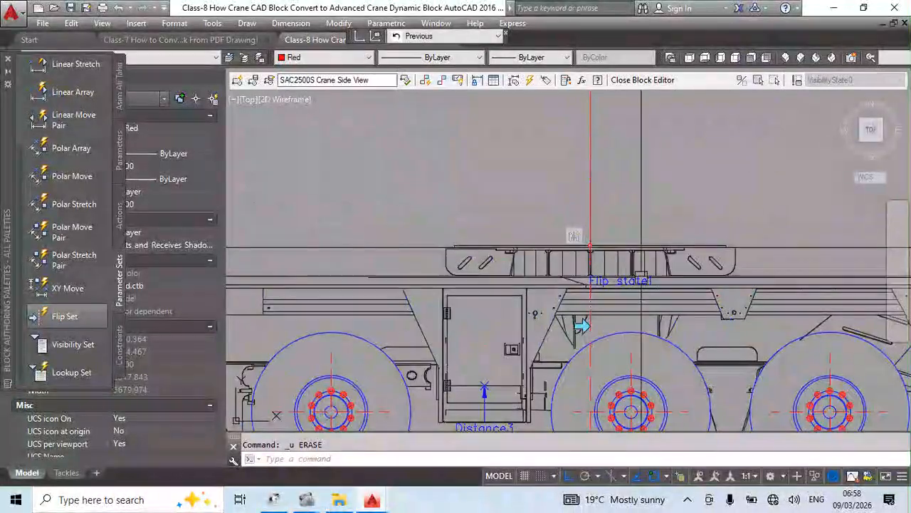
pyautogui.hotkey('ctrl', 'z')
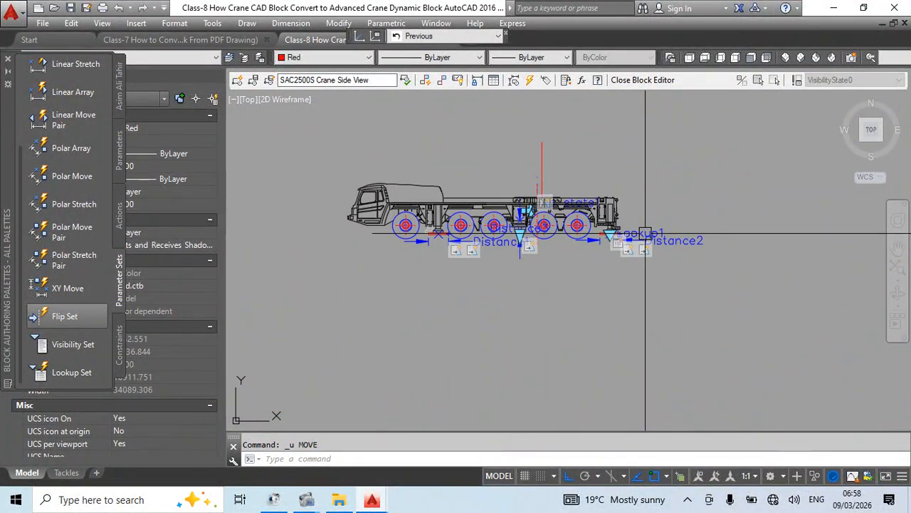
# - Delete the vertical helper line standing at the block origin beside the turntable centreline
pyautogui.scroll(8, 560, 180)
pyautogui.scroll(-4, 663, 257)
pyautogui.moveTo(647, 277); pyautogui.dragTo(599, 317, button='middle')
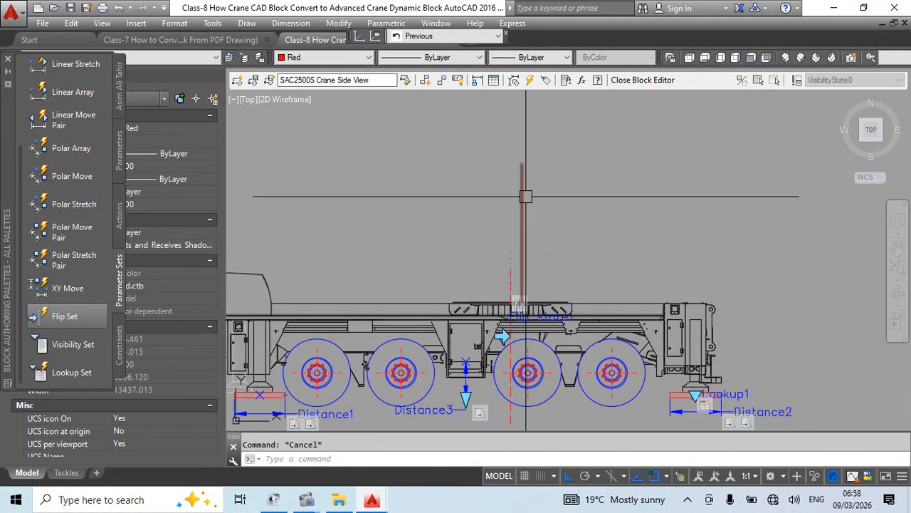
pyautogui.click(524, 196)
pyautogui.press('Delete')
pyautogui.moveTo(589, 259); pyautogui.dragTo(622, 236, button='middle')
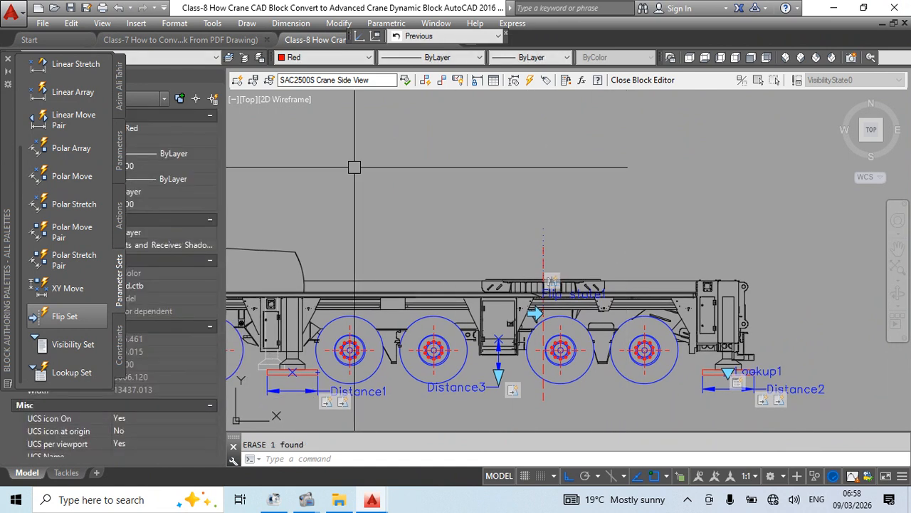
# - Place a Basepoint parameter where the turntable centreline meets the turntable's upper edge, and close the Block Editor
pyautogui.click(119, 152)
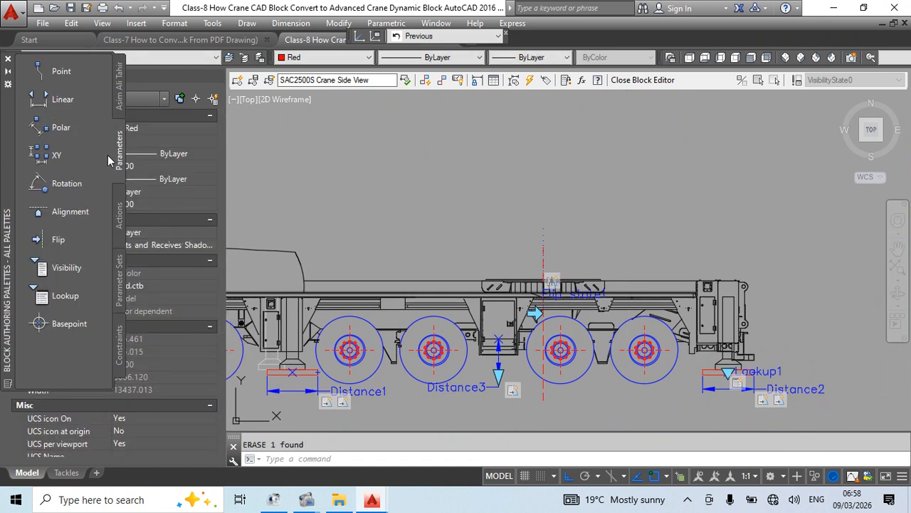
pyautogui.click(71, 324)
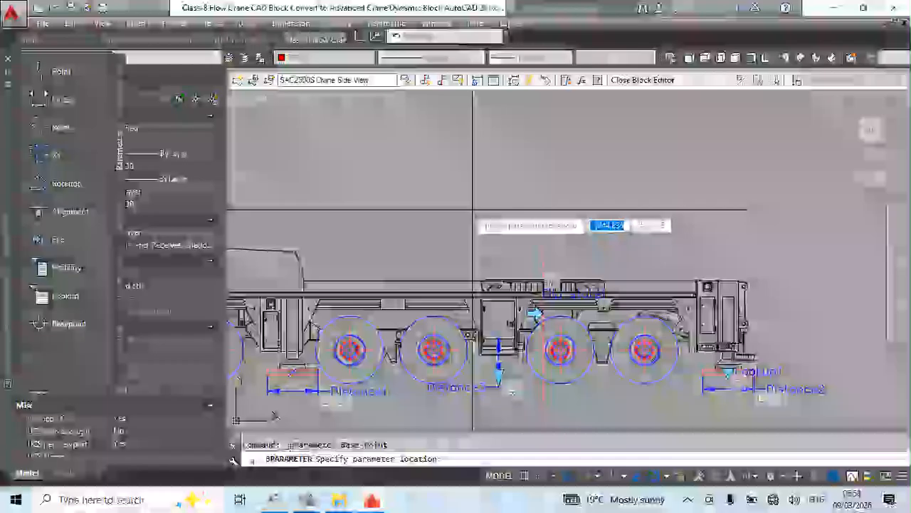
pyautogui.scroll(4, 559, 313)
pyautogui.scroll(-5, 560, 322)
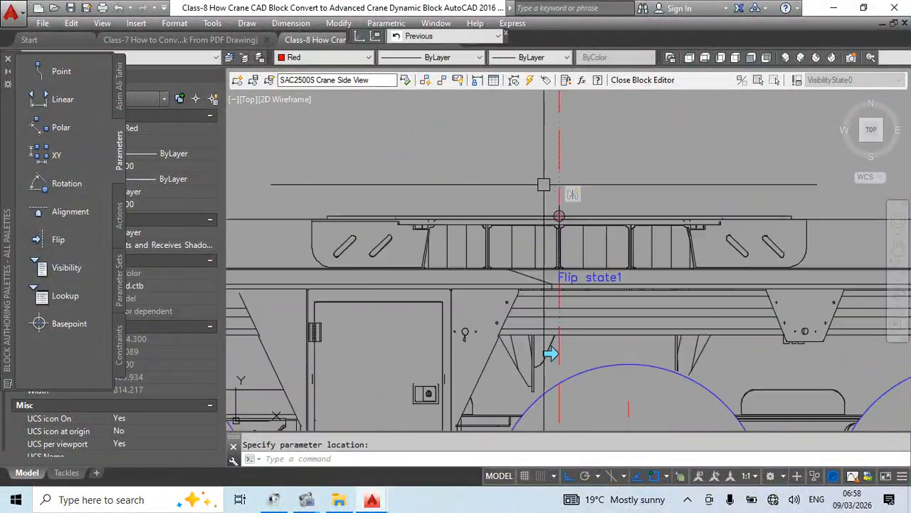
pyautogui.moveTo(594, 346); pyautogui.dragTo(602, 351, button='middle')
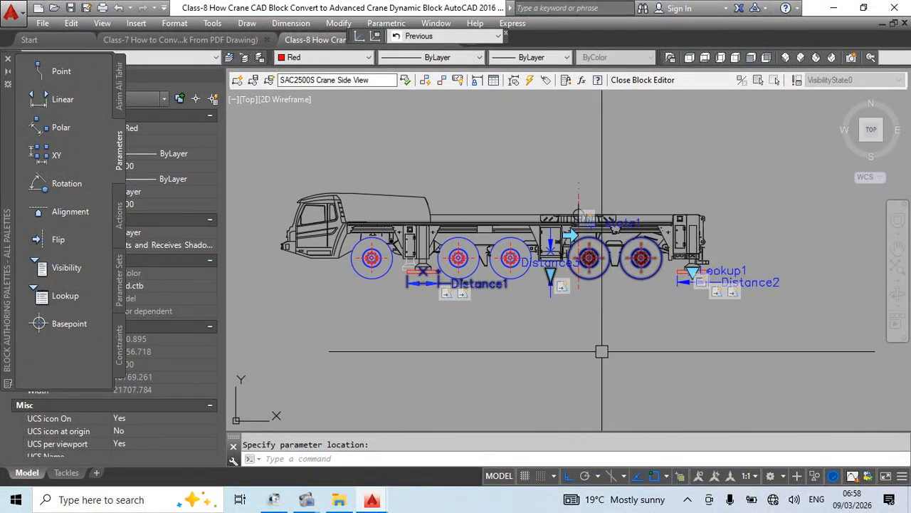
pyautogui.scroll(6, 580, 204)
pyautogui.scroll(-6, 516, 228)
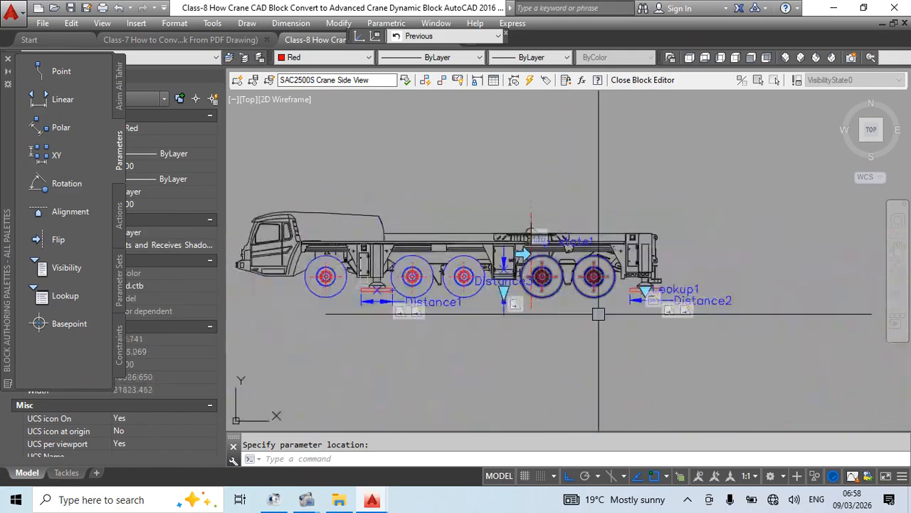
pyautogui.press('Return')
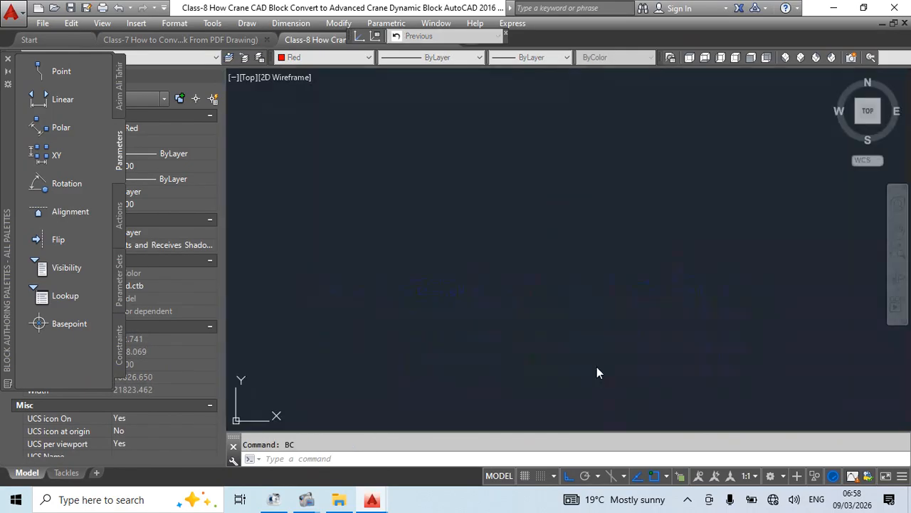
# - Move the crane side view block by its insertion grip beside the crane plan view, below the two end views
pyautogui.click(572, 262)
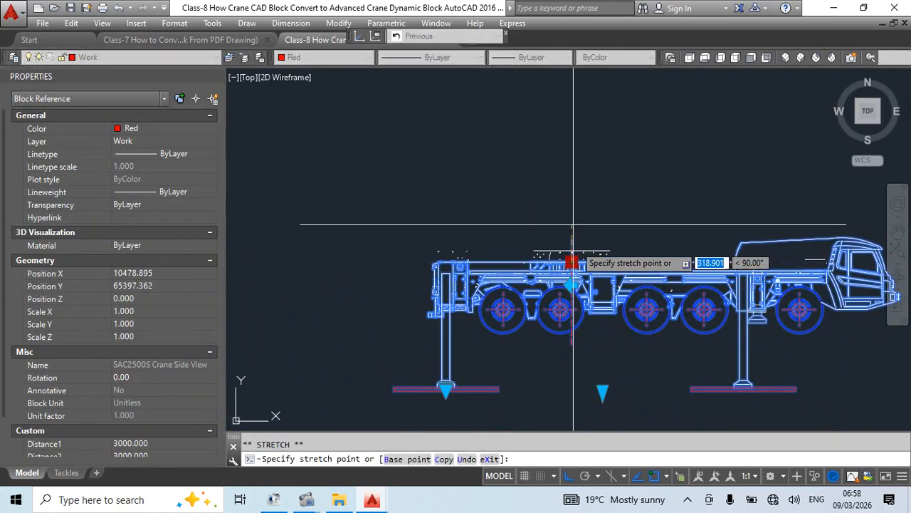
pyautogui.scroll(-6, 549, 143)
pyautogui.click(570, 478)
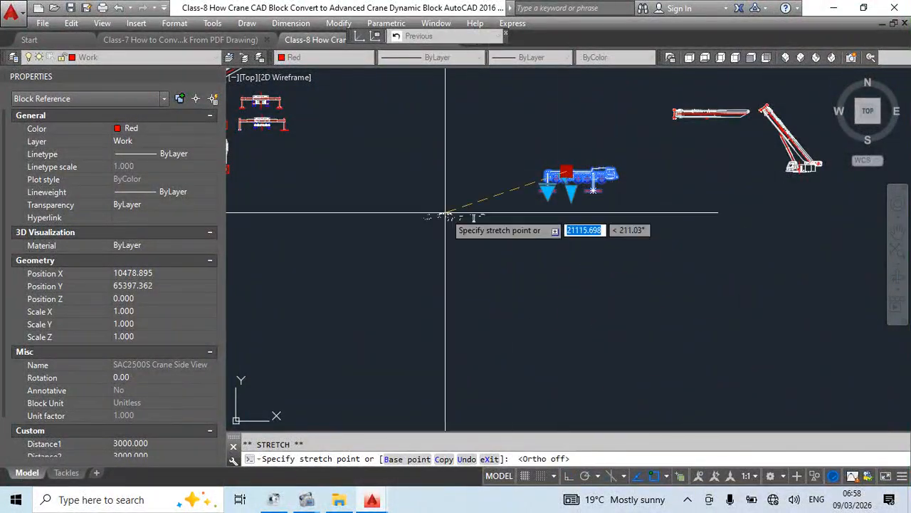
pyautogui.moveTo(281, 211); pyautogui.dragTo(456, 255, button='middle')
pyautogui.scroll(4, 483, 201)
pyautogui.click(481, 190)
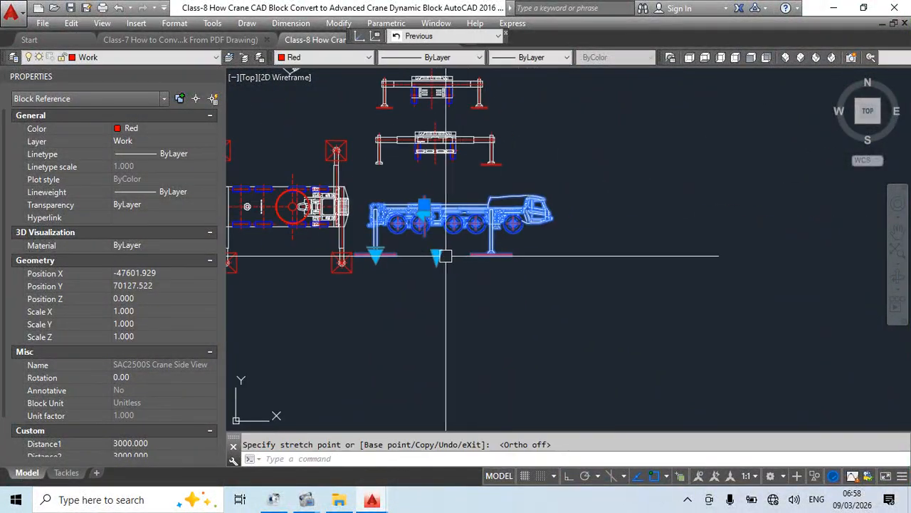
# - Extend the crane's outriggers downward, try the 2.0m pad size from the lookup list, and set the pads to 1.0m
pyautogui.click(437, 257)
pyautogui.click(437, 295)
pyautogui.click(376, 293)
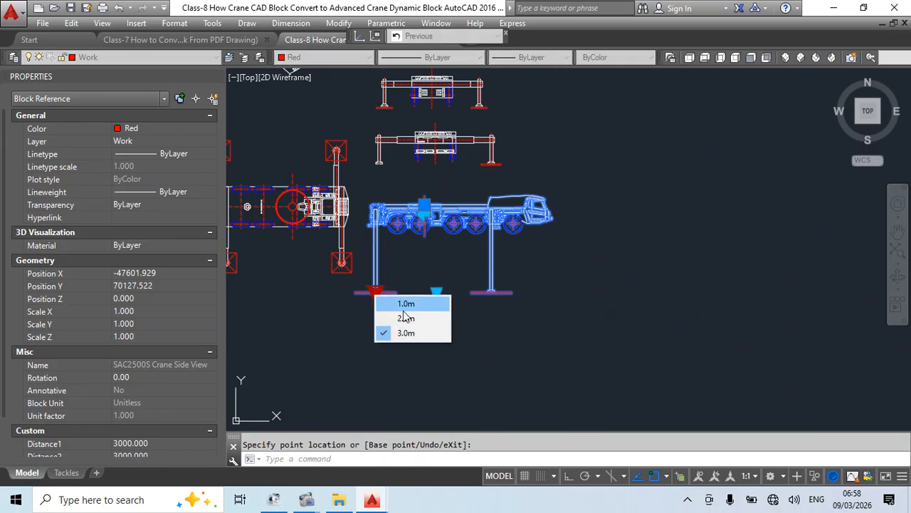
pyautogui.click(406, 317)
pyautogui.click(376, 293)
pyautogui.click(408, 302)
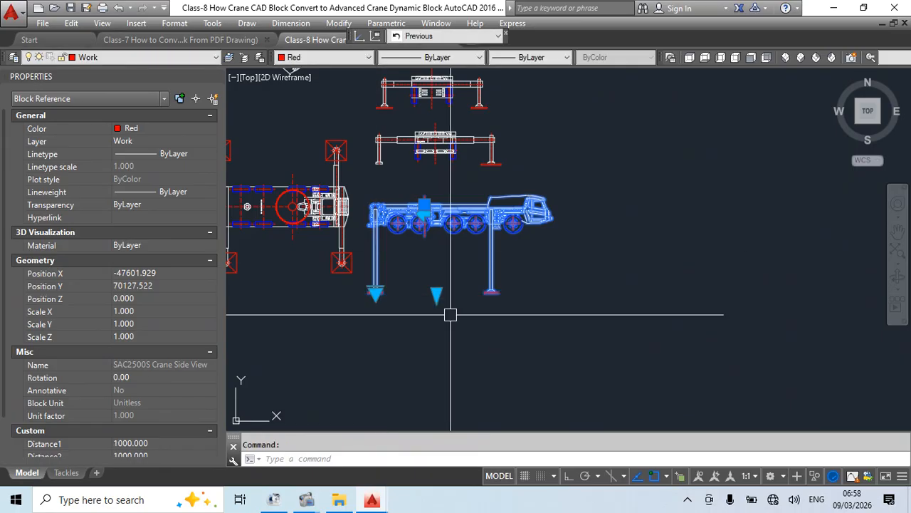
# - Stretch the crane's outriggers further down by their shared stretch grip and deselect the block
pyautogui.click(436, 294)
pyautogui.scroll(5, 431, 257)
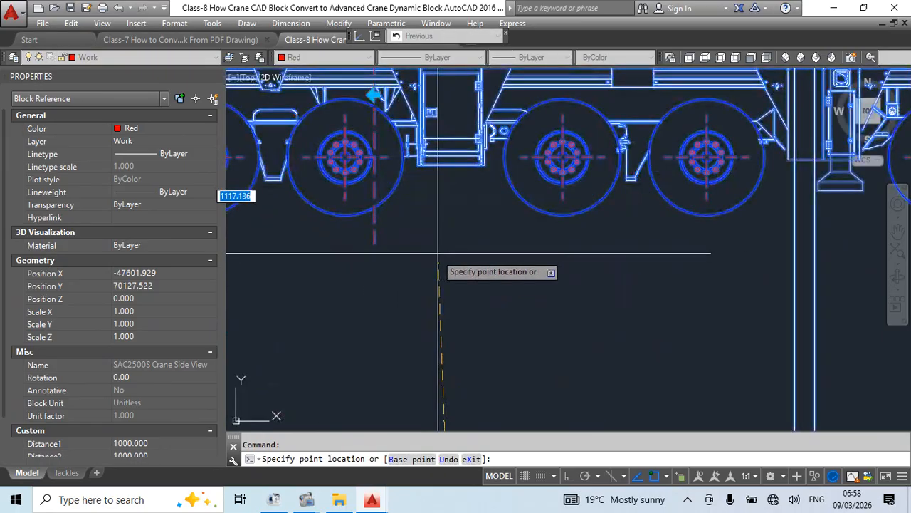
pyautogui.scroll(-2, 429, 238)
pyautogui.scroll(-4, 442, 228)
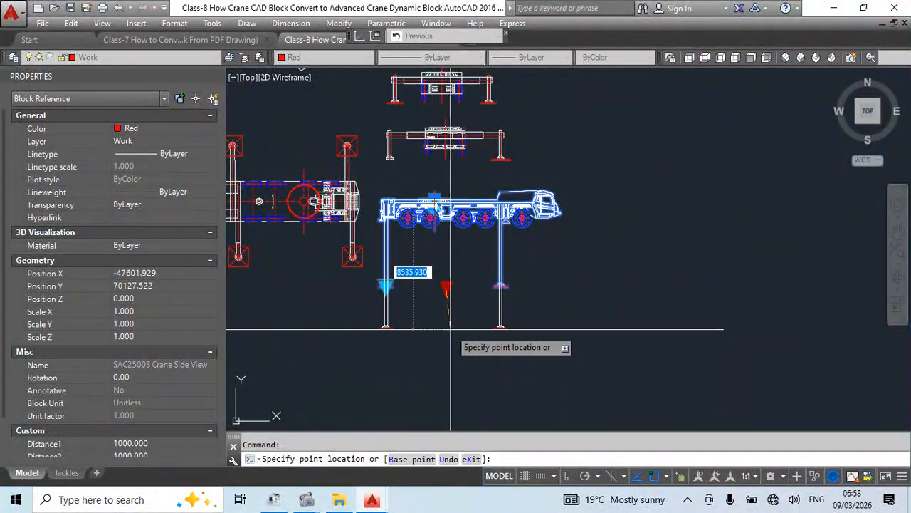
pyautogui.click(445, 328)
pyautogui.press('Escape')
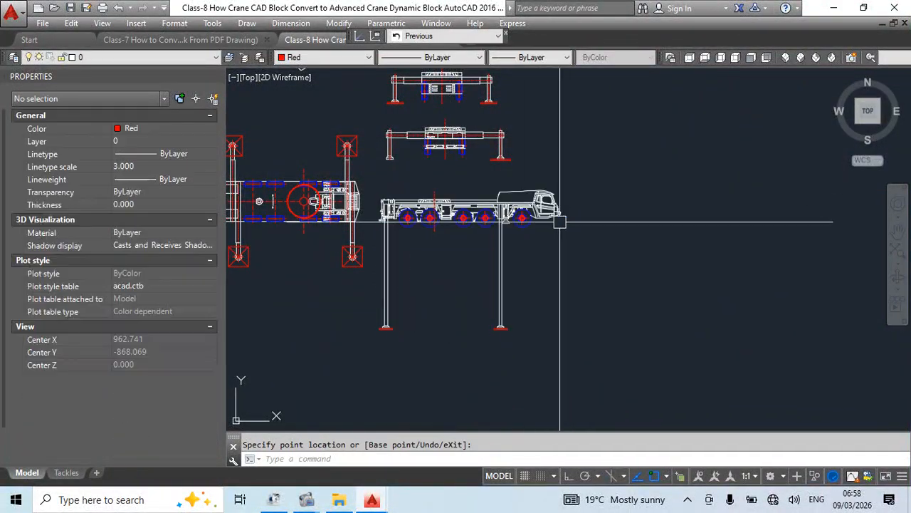
# - Retract the crane's outriggers vertically with Ortho on until the pads sit level with the bottoms of the wheels, and deselect the block
pyautogui.scroll(-3, 504, 249)
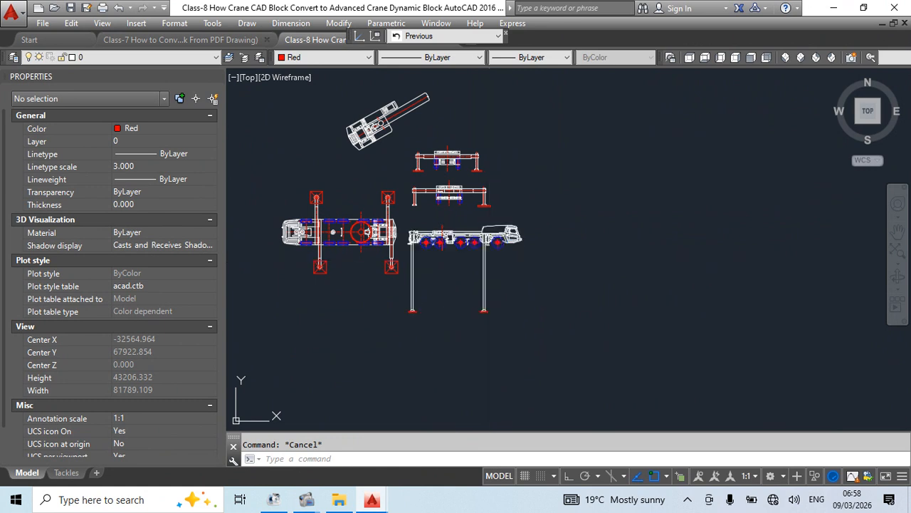
pyautogui.click(474, 311)
pyautogui.click(410, 310)
pyautogui.scroll(5, 378, 244)
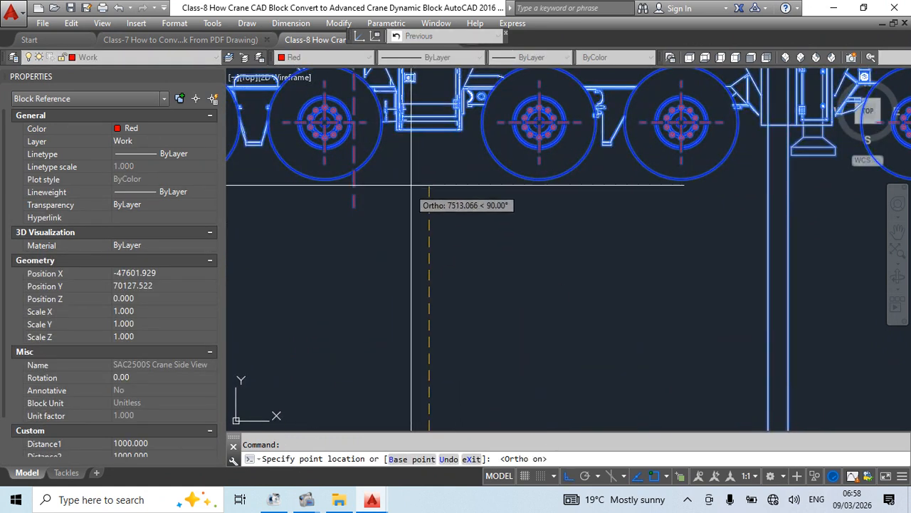
pyautogui.scroll(-4, 423, 192)
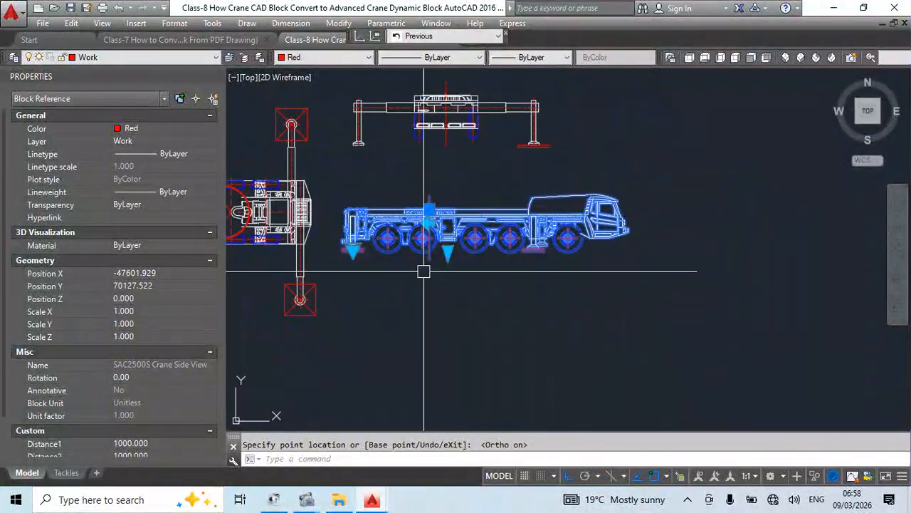
pyautogui.moveTo(389, 262); pyautogui.dragTo(397, 270, button='middle')
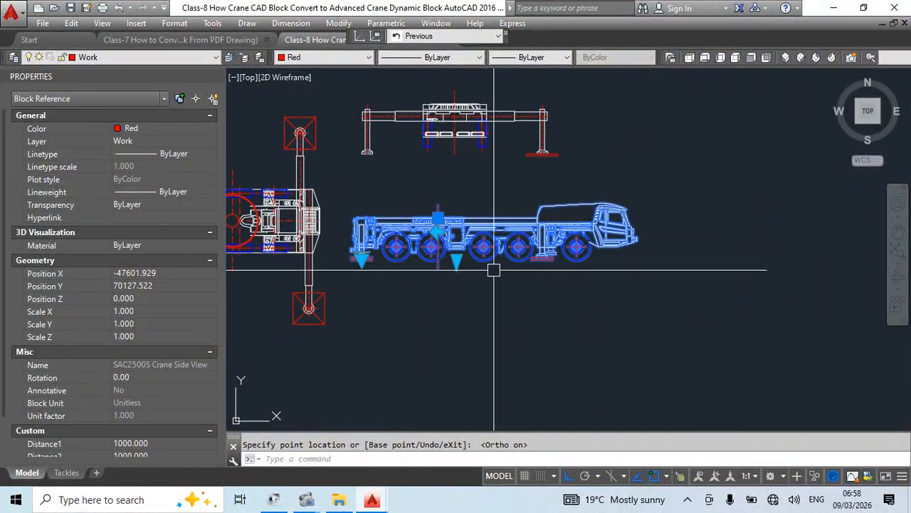
pyautogui.moveTo(497, 271); pyautogui.dragTo(465, 333, button='middle')
pyautogui.press('Escape')
# - Examine the dynamic grips of the side view, both end views and the plan view crane blocks together
pyautogui.click(441, 181)
pyautogui.click(446, 283)
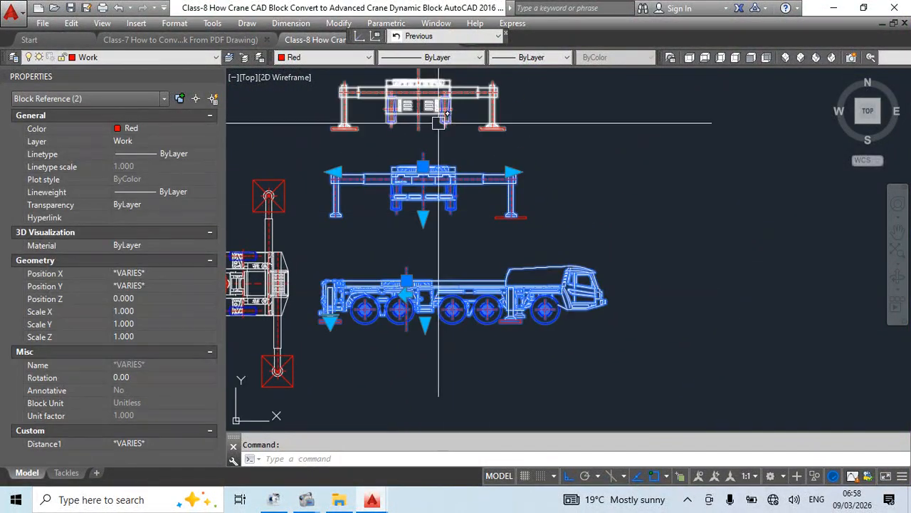
pyautogui.click(437, 121)
pyautogui.scroll(-2, 499, 235)
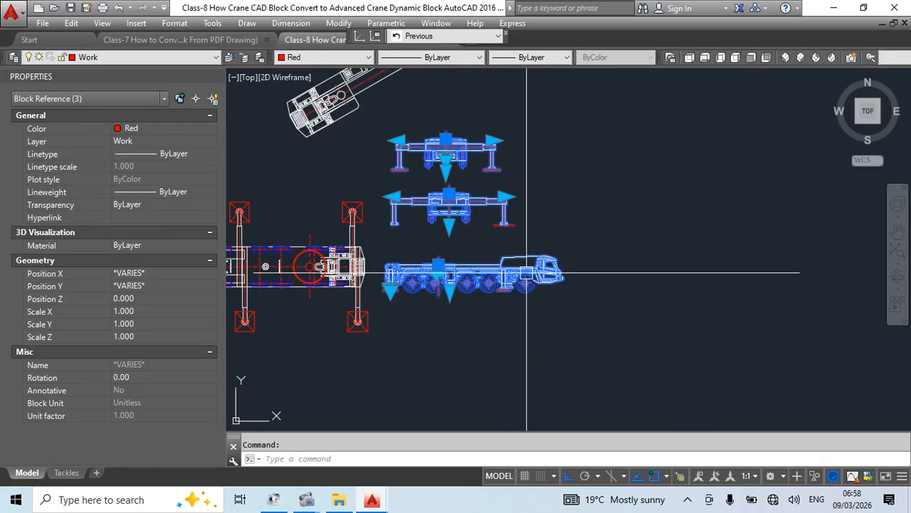
pyautogui.scroll(-3, 522, 266)
pyautogui.scroll(1, 448, 308)
pyautogui.click(420, 279)
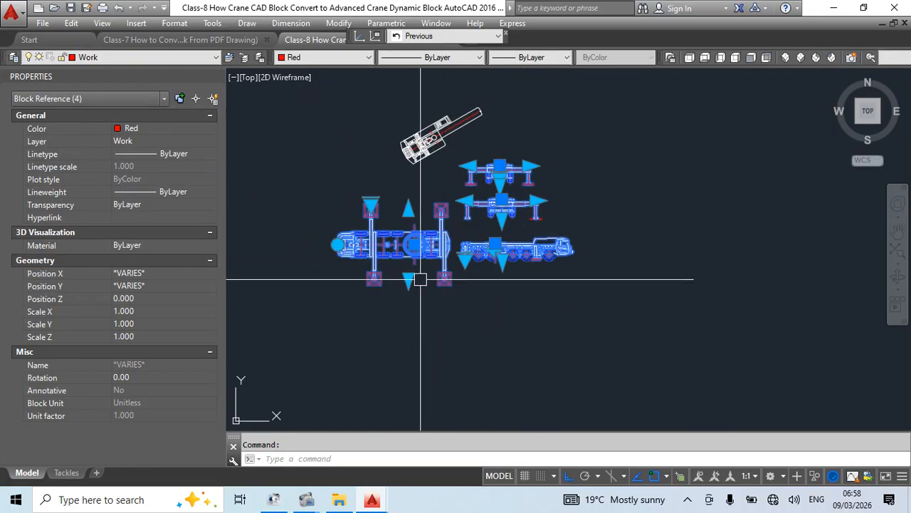
pyautogui.click(407, 279)
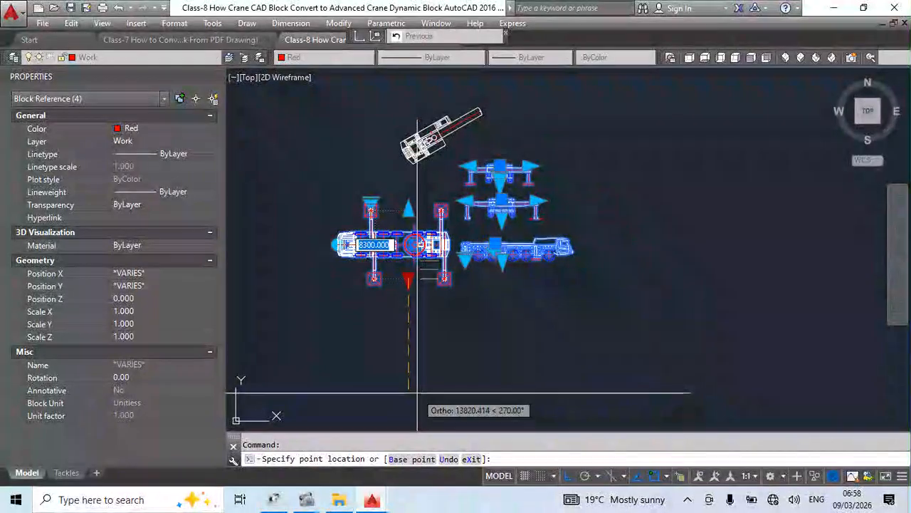
pyautogui.press('Escape')
pyautogui.press('Escape')
# - Draw a horizontal line about 7557 units long under the wheels between the inner lower corners of the two outrigger pads
pyautogui.scroll(5, 527, 257)
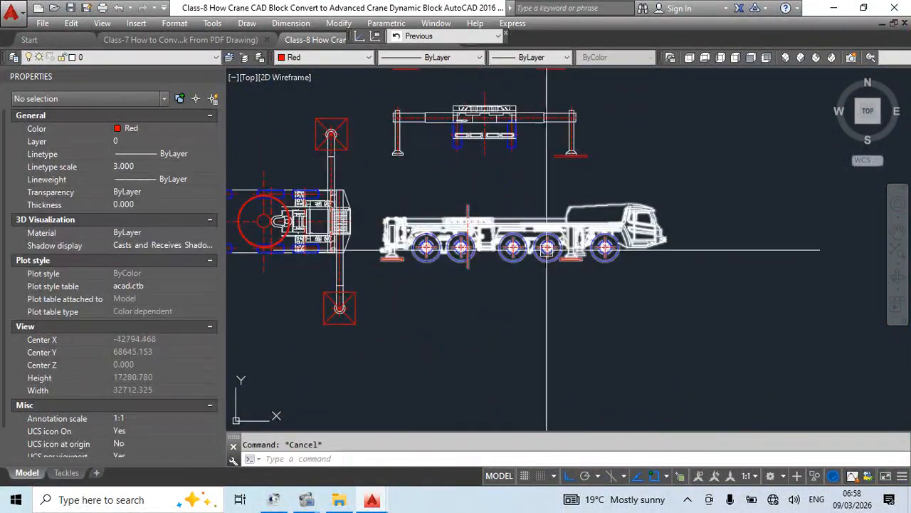
pyautogui.write('l')
pyautogui.press('Return')
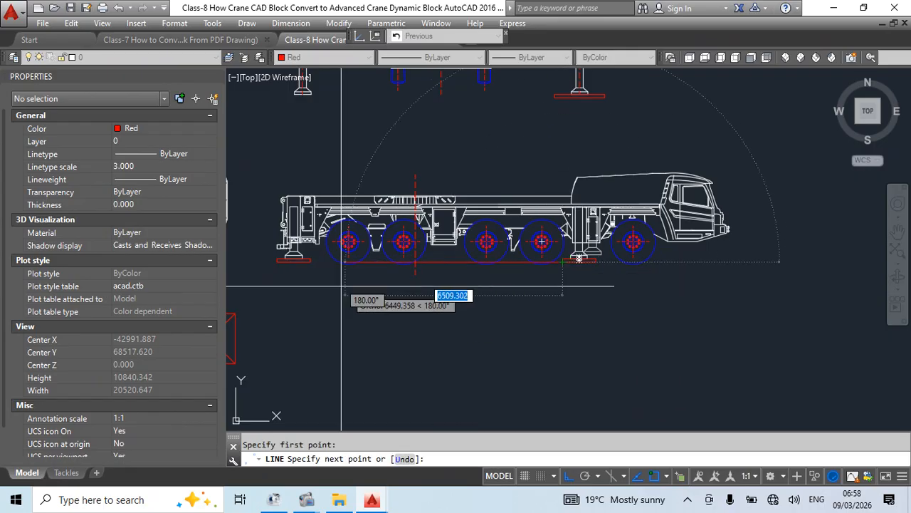
pyautogui.press('Escape')
# - Lower the crane's outriggers slightly so the pads sit just below the horizontal line, and deselect the block
pyautogui.scroll(6, 406, 285)
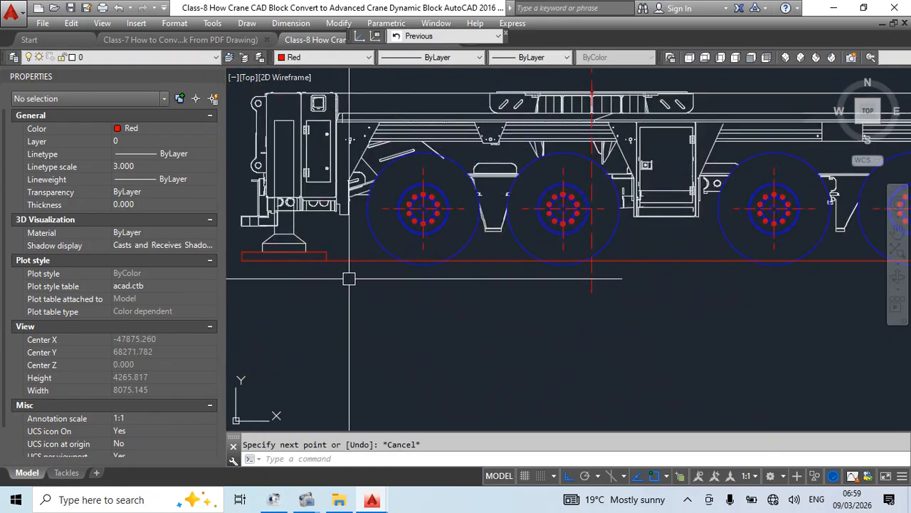
pyautogui.click(379, 232)
pyautogui.moveTo(572, 283); pyautogui.dragTo(457, 287, button='middle')
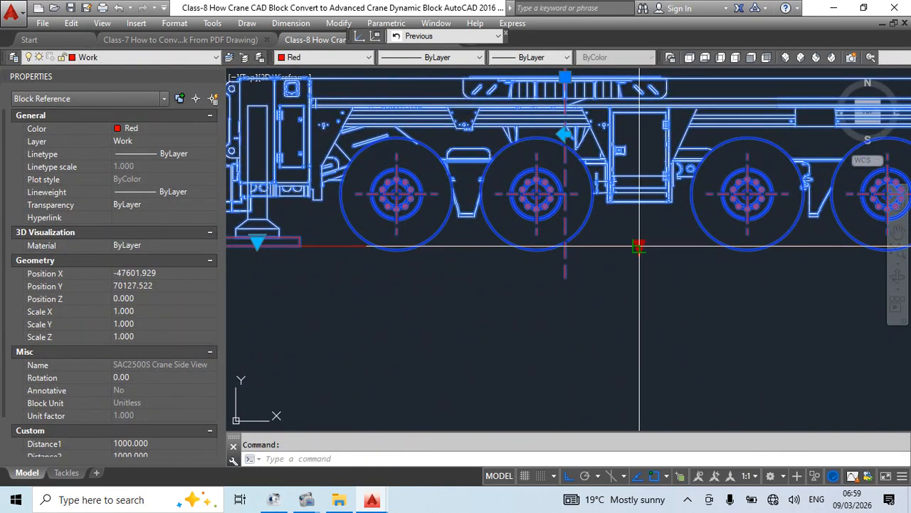
pyautogui.click(640, 246)
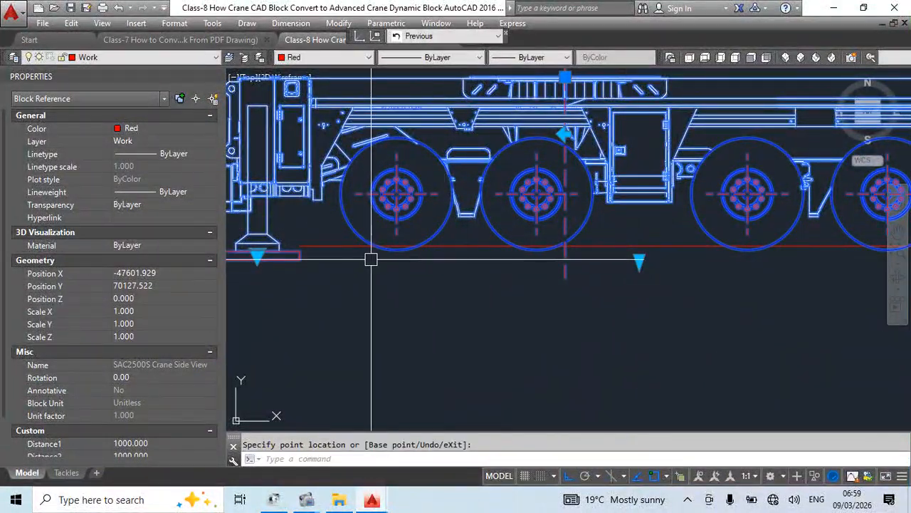
pyautogui.scroll(-3, 525, 266)
pyautogui.press('Escape')
pyautogui.press('Escape')
pyautogui.scroll(3, 427, 255)
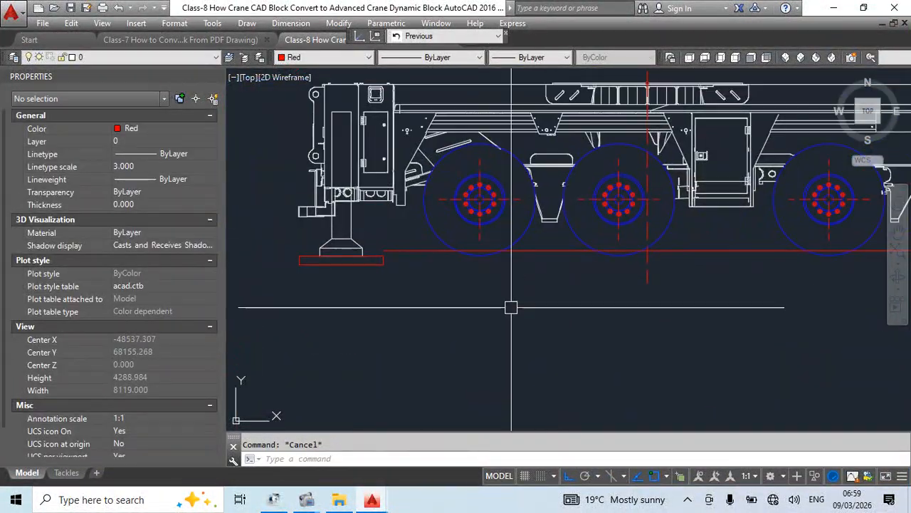
# - Examine the horizontal line under the wheels and its position relative to the outrigger pads
pyautogui.write('dli')
pyautogui.press('Return')
pyautogui.moveTo(721, 232); pyautogui.dragTo(649, 246, button='middle')
pyautogui.press('Escape')
pyautogui.click(662, 265)
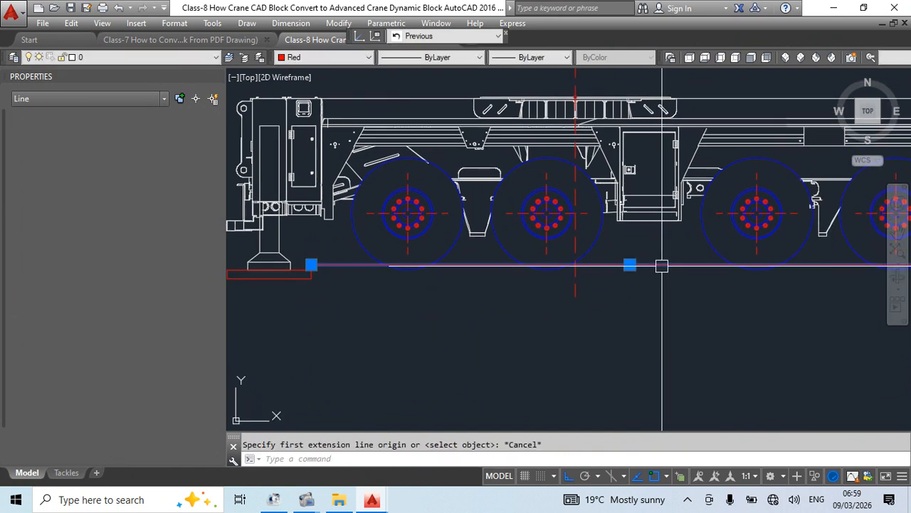
pyautogui.press('Escape')
pyautogui.click(687, 264)
pyautogui.scroll(-3, 539, 301)
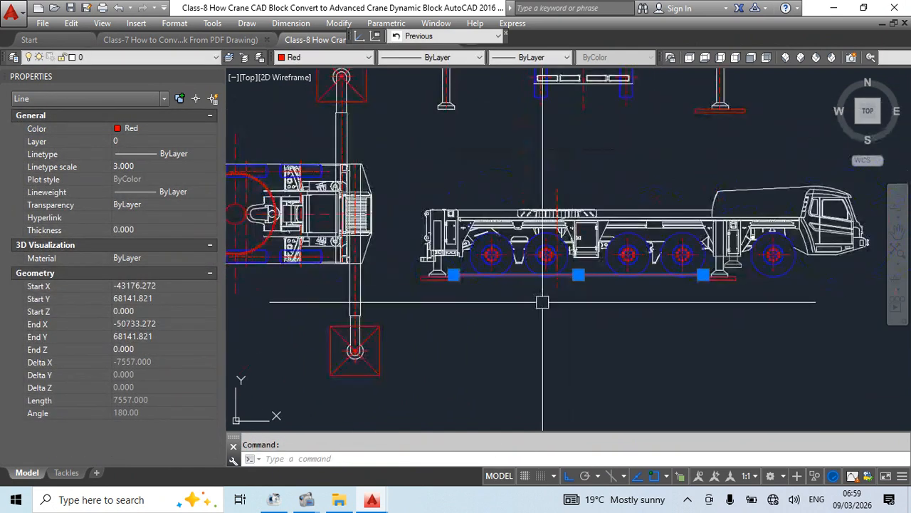
pyautogui.press('Escape')
pyautogui.click(434, 281)
pyautogui.scroll(5, 498, 281)
pyautogui.press('Escape')
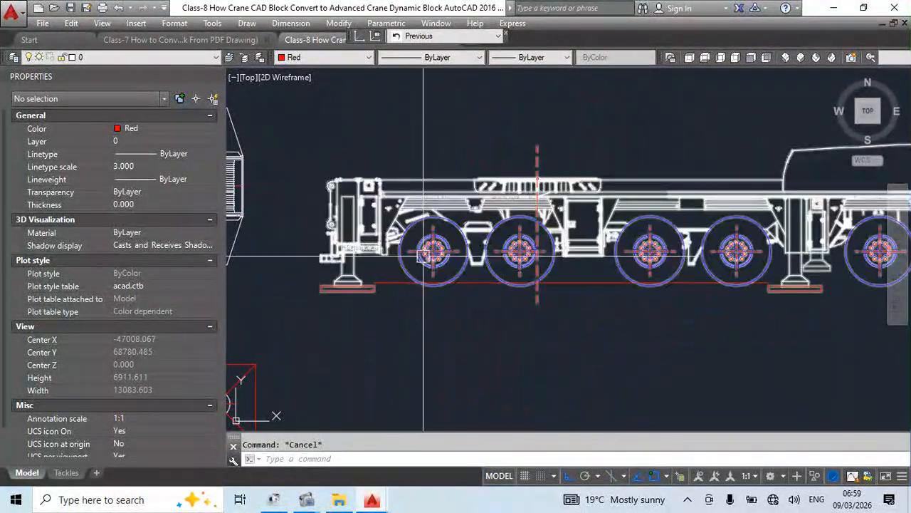
# - Open the SAC2500S Crane Side View block in the Block Editor
pyautogui.click(409, 254)
pyautogui.press('Escape')
pyautogui.doubleClick(400, 254)
pyautogui.click(456, 338)
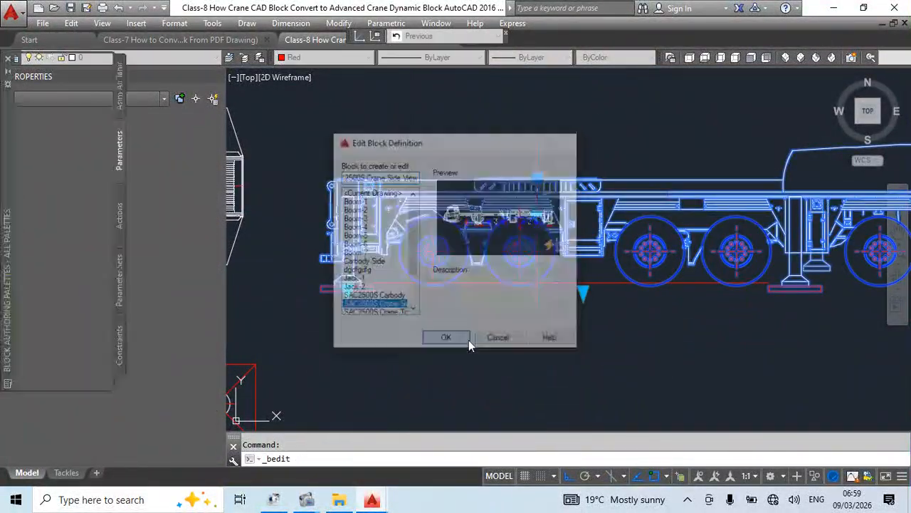
# - Draw a horizontal line about 12214 units long from the front outrigger pad's lower corner past the rear pad
pyautogui.scroll(3, 598, 354)
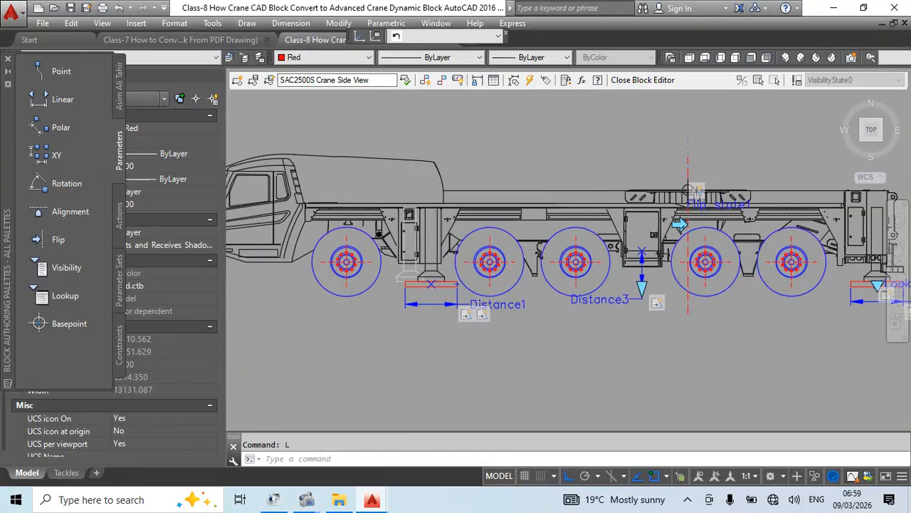
pyautogui.press('Return')
pyautogui.scroll(3, 463, 299)
pyautogui.click(470, 306)
pyautogui.scroll(-5, 481, 347)
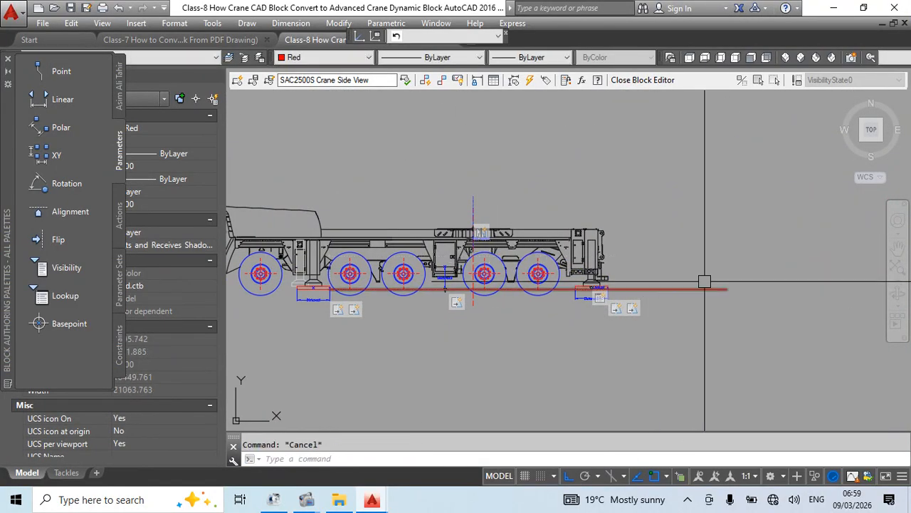
# - Move the horizontal line straight down so it lies slightly below the wheels
pyautogui.click(705, 285)
pyautogui.scroll(5, 569, 313)
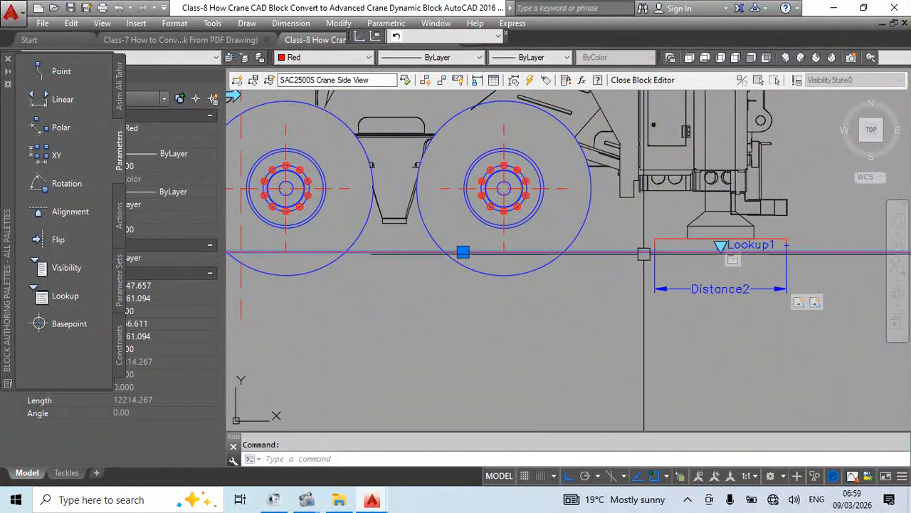
pyautogui.moveTo(611, 287); pyautogui.dragTo(596, 240, button='middle')
pyautogui.write('m')
pyautogui.press('space')
pyautogui.click(573, 247)
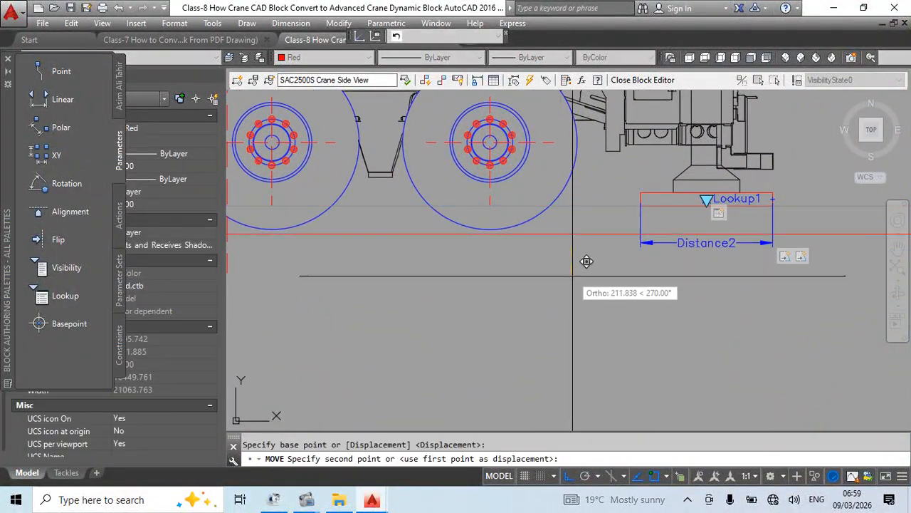
pyautogui.click(569, 252)
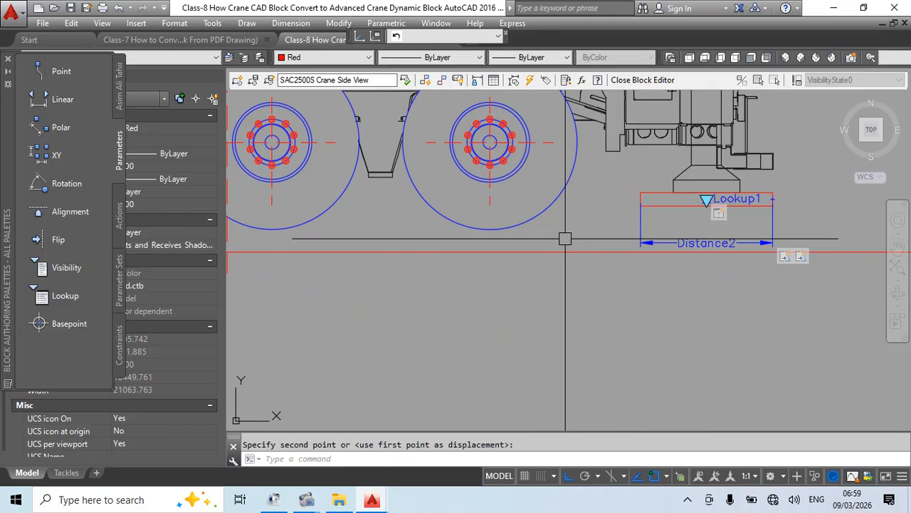
pyautogui.scroll(-3, 566, 240)
pyautogui.press('Escape')
pyautogui.scroll(5, 513, 284)
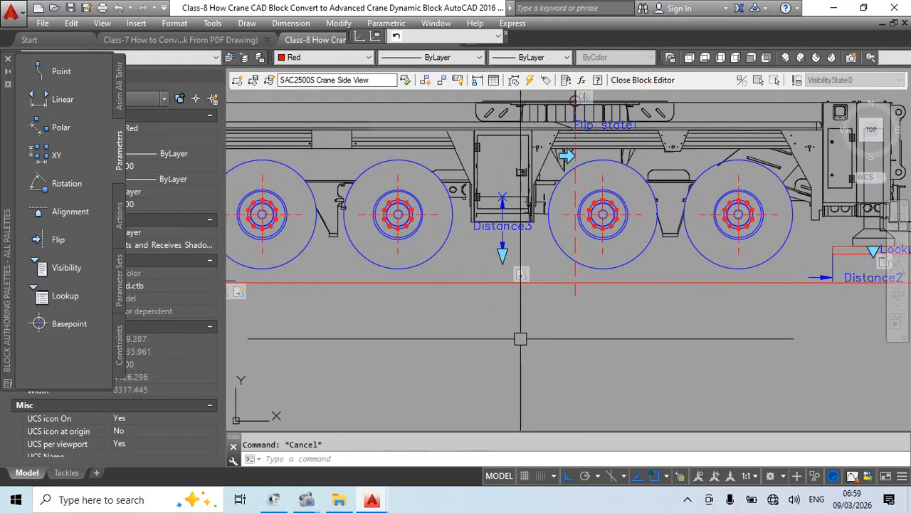
# - Measure the vertical distance from the upper end of the Distance3 parameter to the horizontal line, and delete the line
pyautogui.write('dli')
pyautogui.press('space')
pyautogui.click(502, 196)
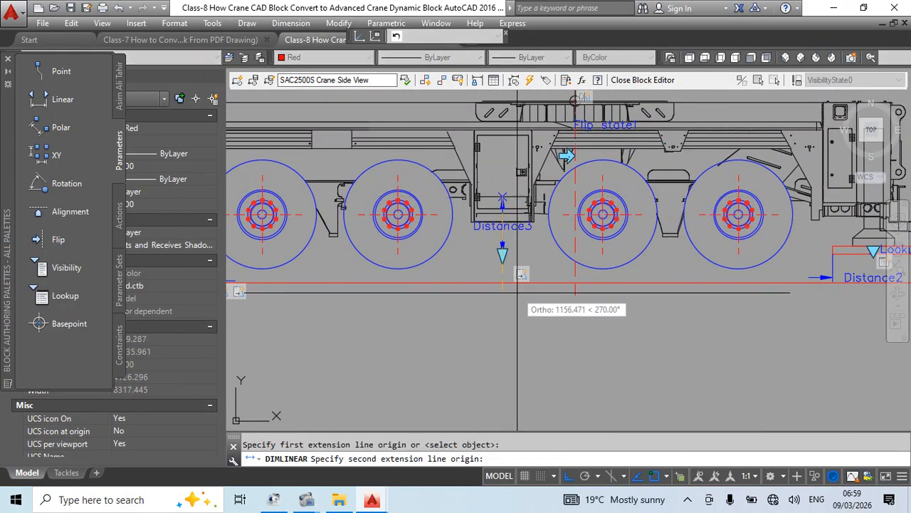
pyautogui.click(502, 284)
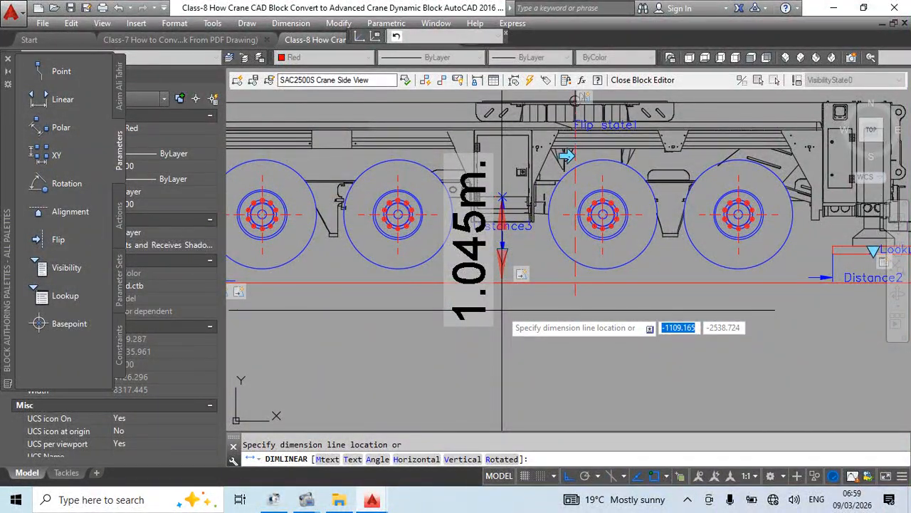
pyautogui.press('Escape')
pyautogui.click(605, 283)
pyautogui.press('Delete')
pyautogui.scroll(-2, 573, 311)
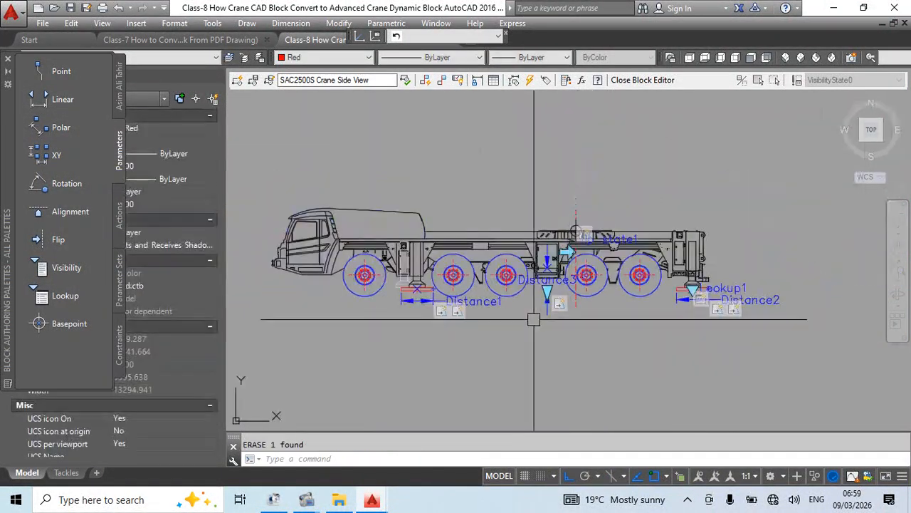
# - Set the Distance3 parameter's maximum distance to 1050 and close the Block Editor
pyautogui.scroll(3, 535, 292)
pyautogui.click(596, 249)
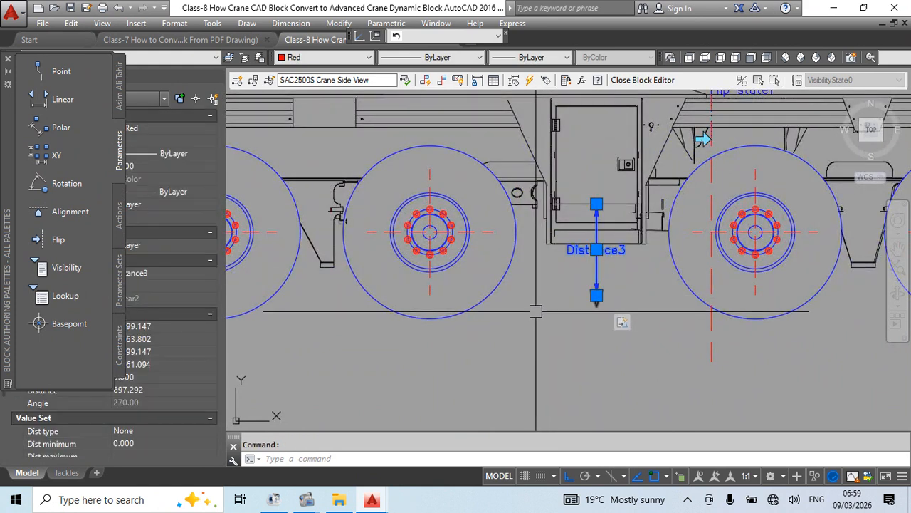
pyautogui.click(145, 454)
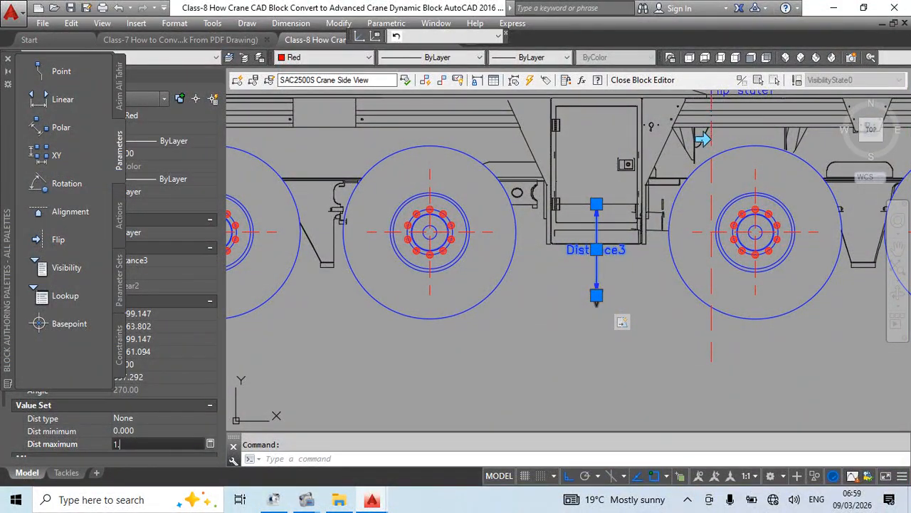
pyautogui.click(149, 450)
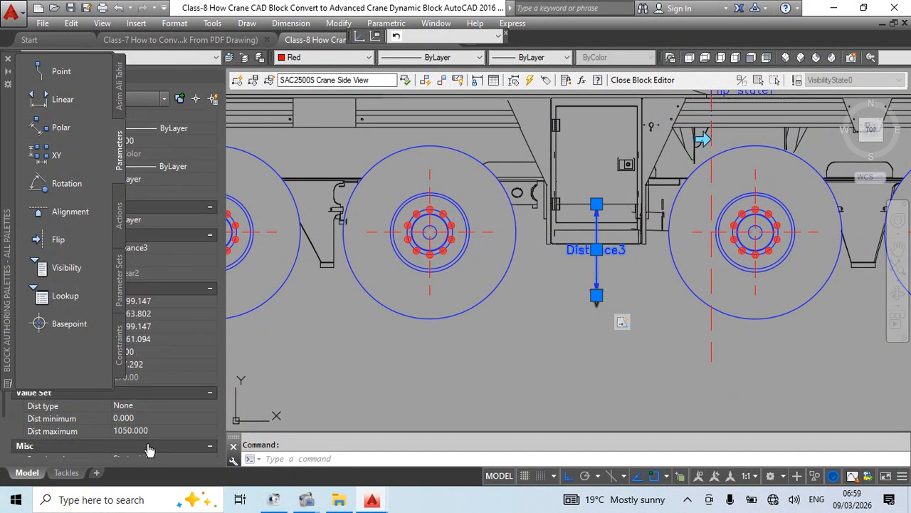
pyautogui.write('bc')
pyautogui.press('Return')
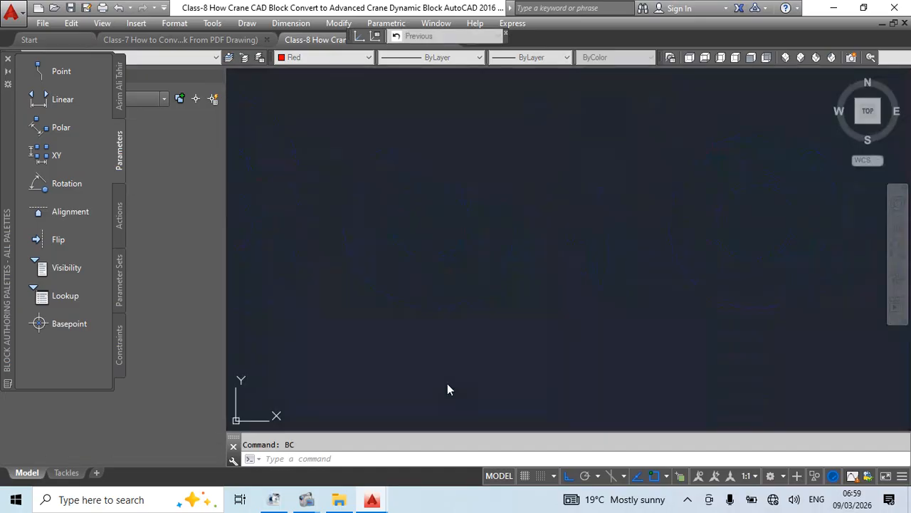
# - Raise the crane's outriggers and delete the red horizontal line under the wheels
pyautogui.click(583, 288)
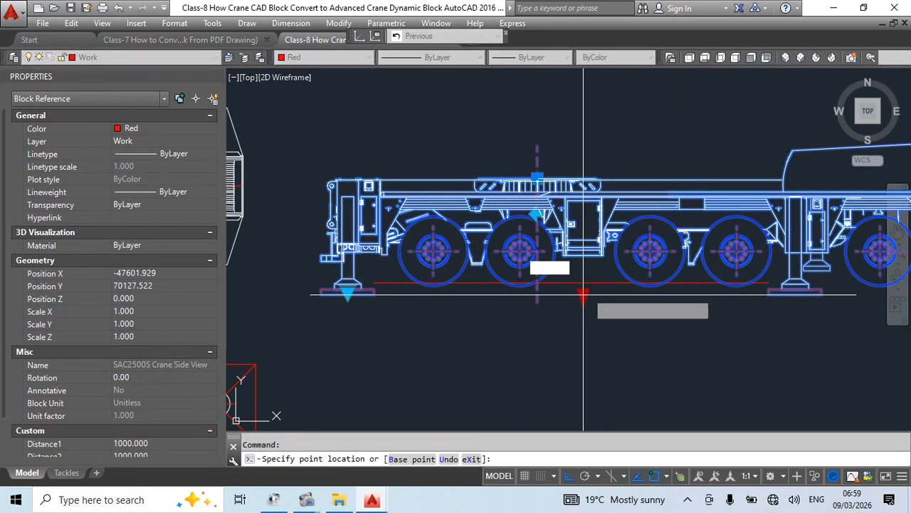
pyautogui.scroll(4, 583, 267)
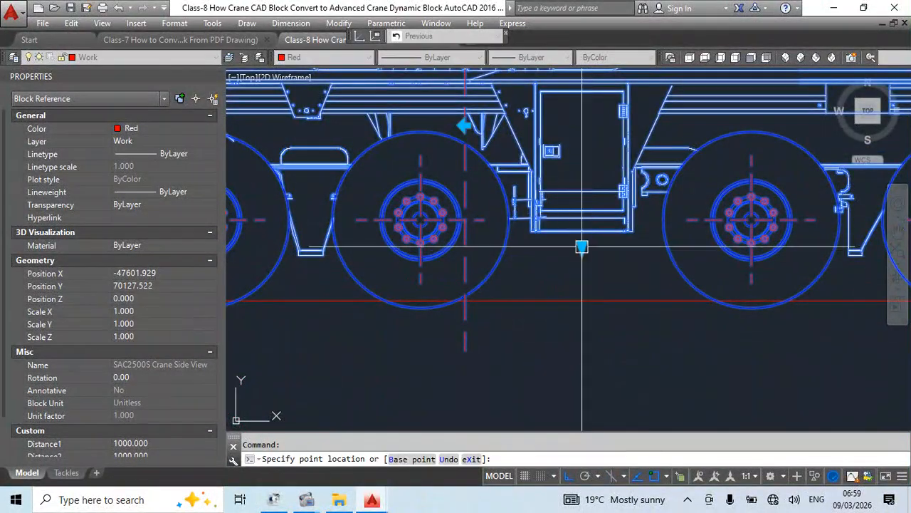
pyautogui.scroll(-4, 591, 264)
pyautogui.press('Escape')
pyautogui.press('Escape')
pyautogui.click(602, 270)
pyautogui.press('Delete')
# - Test the outrigger stretch up and down, leave the pads just below the wheels, and deselect the block
pyautogui.click(598, 249)
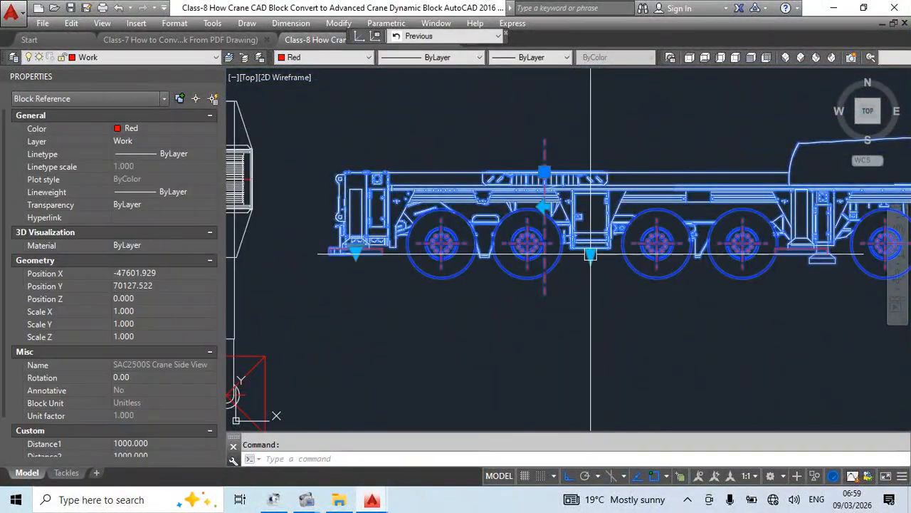
pyautogui.click(590, 256)
pyautogui.scroll(4, 593, 241)
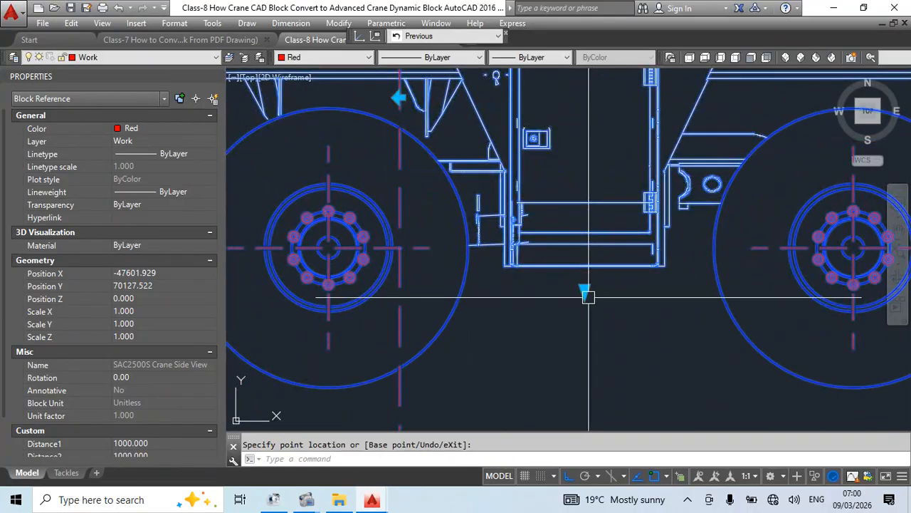
pyautogui.click(588, 297)
pyautogui.click(584, 289)
pyautogui.click(583, 289)
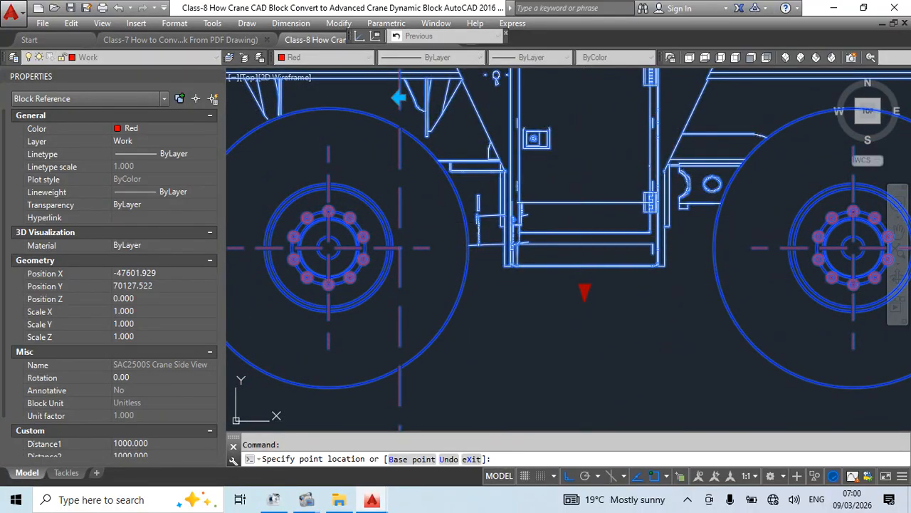
pyautogui.scroll(-3, 608, 235)
pyautogui.moveTo(496, 286); pyautogui.dragTo(439, 268, button='middle')
pyautogui.click(534, 213)
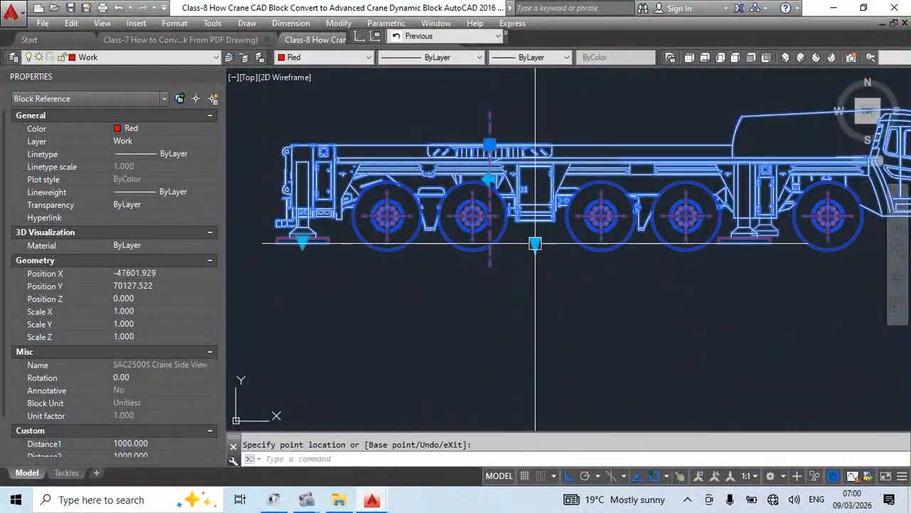
pyautogui.click(535, 271)
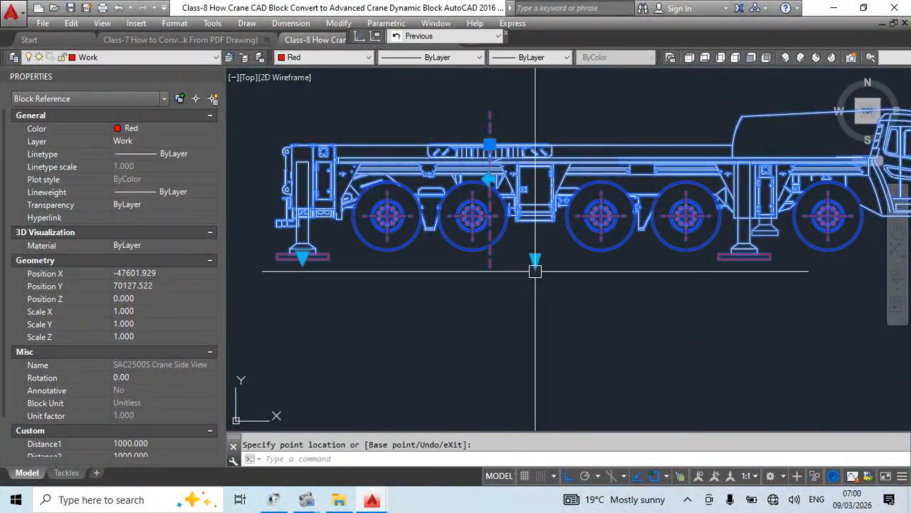
pyautogui.click(534, 260)
pyautogui.press('Escape')
pyautogui.press('Escape')
pyautogui.scroll(-5, 562, 332)
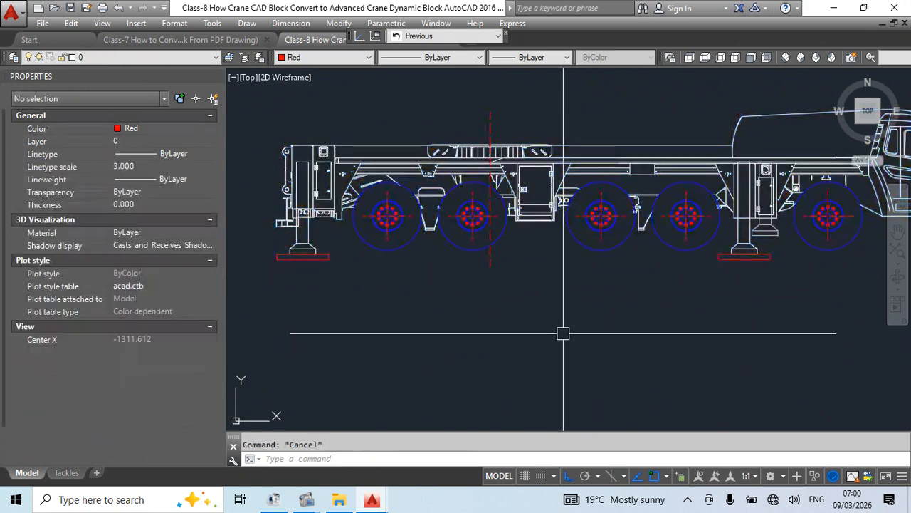
# - Examine the crane side view block and the separate carbody side view with its raised boom
pyautogui.click(540, 225)
pyautogui.click(553, 261)
pyautogui.click(510, 243)
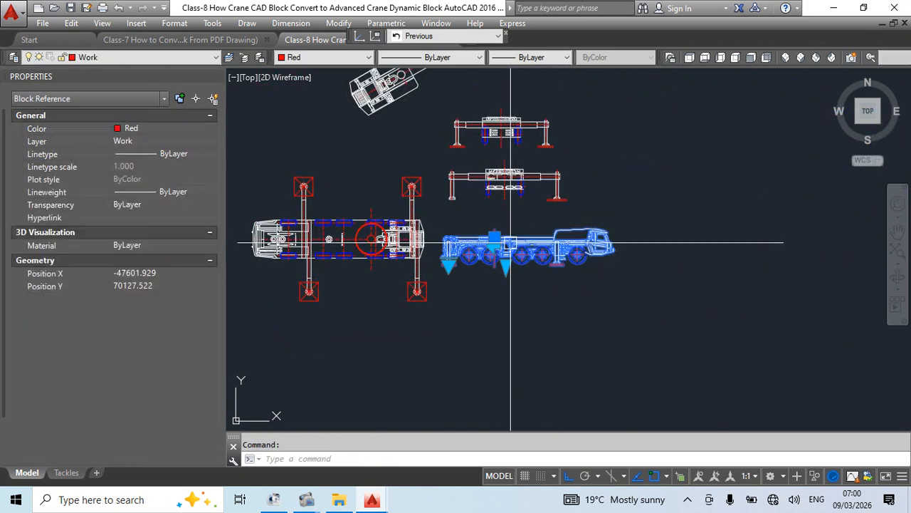
pyautogui.scroll(6, 510, 242)
pyautogui.scroll(-10, 541, 256)
pyautogui.moveTo(541, 256); pyautogui.dragTo(306, 342, button='middle')
pyautogui.scroll(10, 769, 283)
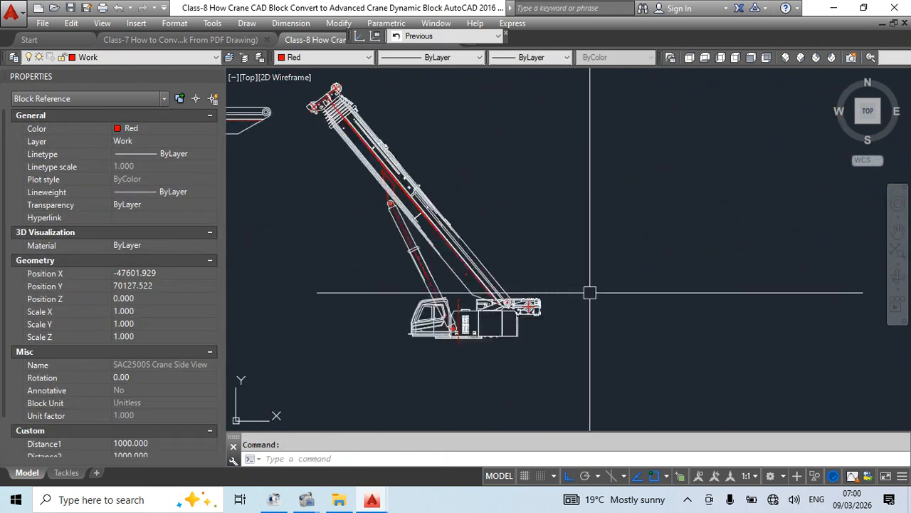
pyautogui.press('Escape')
pyautogui.click(482, 338)
pyautogui.moveTo(416, 252); pyautogui.dragTo(570, 200, button='middle')
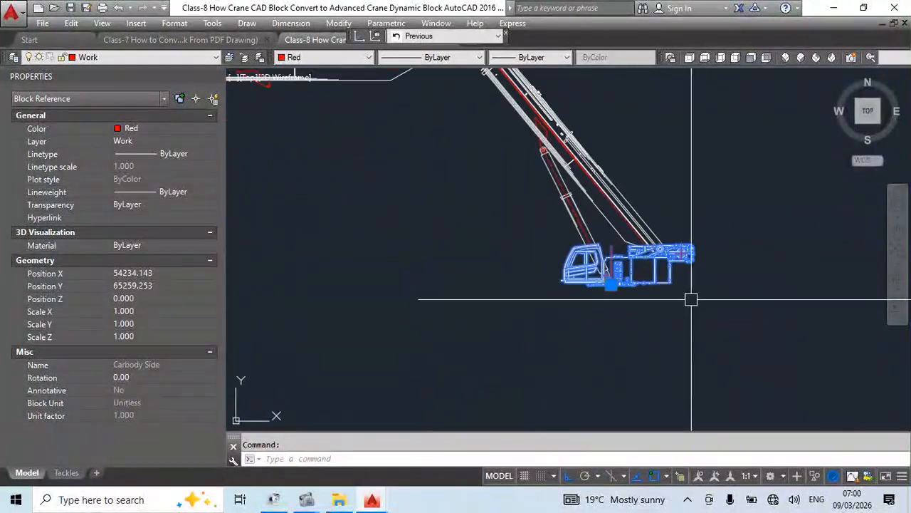
pyautogui.press('Escape')
pyautogui.click(712, 264)
pyautogui.click(585, 306)
pyautogui.press('Escape')
# - Copy both parts of the boom's lifting jack to the empty area beside the carbody
pyautogui.scroll(10, 576, 198)
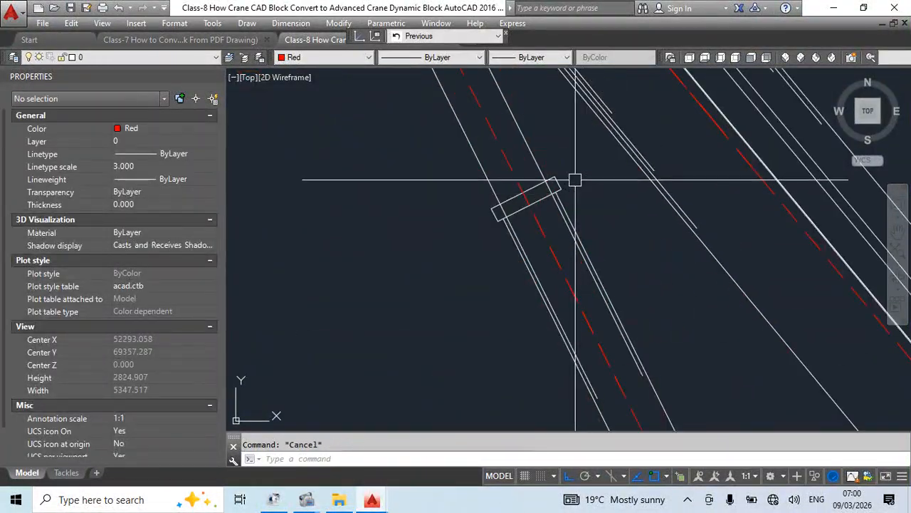
pyautogui.click(575, 179)
pyautogui.click(510, 221)
pyautogui.scroll(-10, 617, 230)
pyautogui.moveTo(532, 332); pyautogui.dragTo(607, 325, button='middle')
pyautogui.write('co')
pyautogui.press('space')
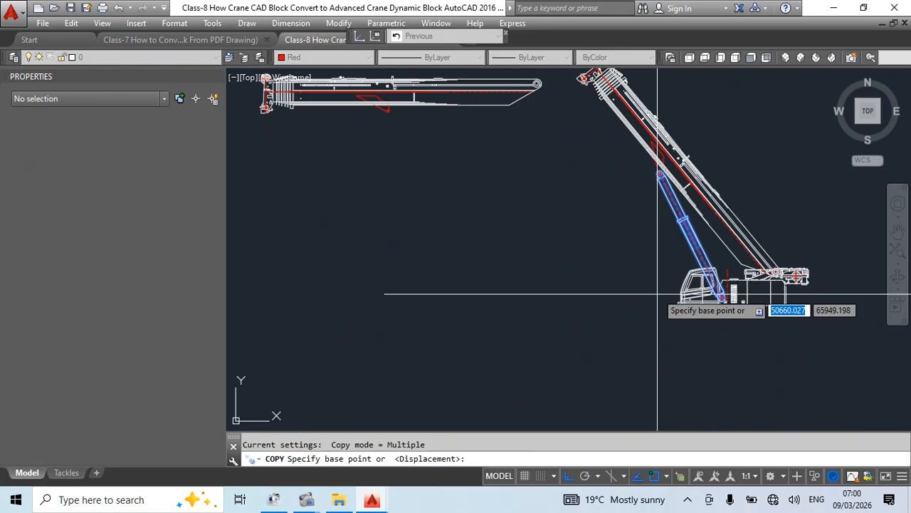
pyautogui.click(658, 293)
pyautogui.click(439, 354)
pyautogui.press('Escape')
# - Try to move the copied jack's lower cylinder horizontally away from its rod
pyautogui.click(490, 265)
pyautogui.moveTo(506, 360); pyautogui.dragTo(540, 350, button='middle')
pyautogui.write('m')
pyautogui.press('space')
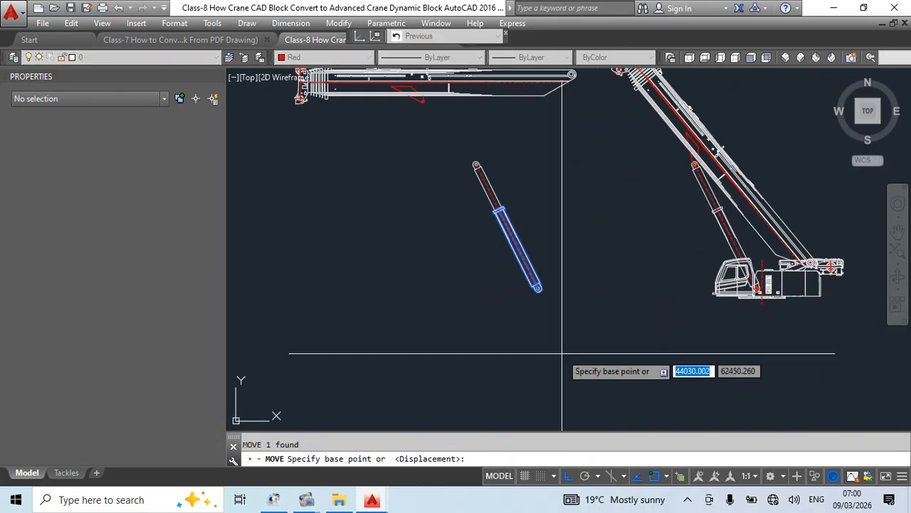
pyautogui.click(562, 351)
pyautogui.click(494, 352)
pyautogui.click(491, 199)
pyautogui.click(464, 260)
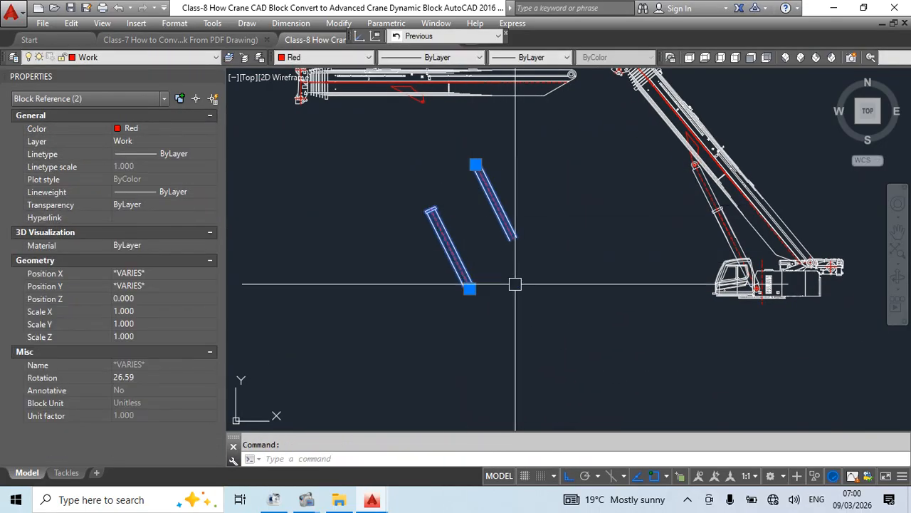
pyautogui.press('Escape')
# - Define the copied jack's two parts as block "Lifting Jack" with the base point at the lower pin centre, and open it in the Block Editor
pyautogui.click(548, 227)
pyautogui.click(398, 277)
pyautogui.moveTo(538, 298); pyautogui.dragTo(464, 337, button='middle')
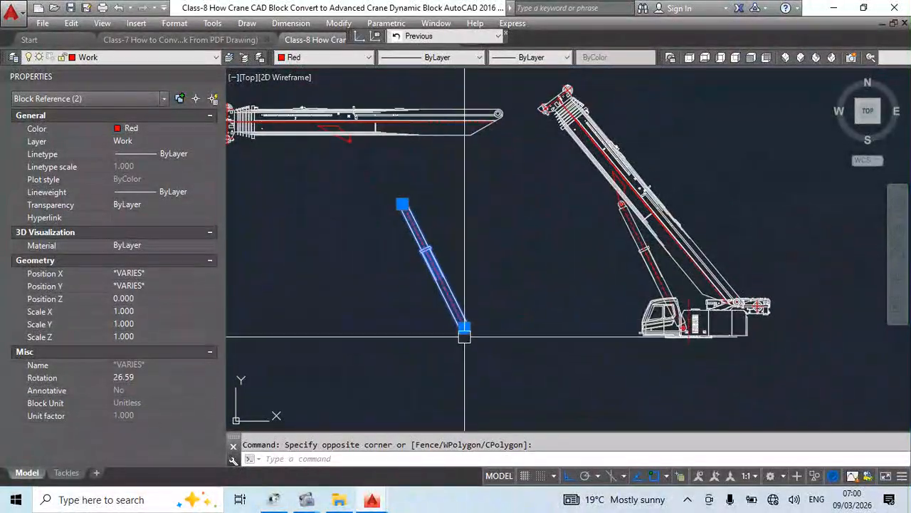
pyautogui.write('b')
pyautogui.press('space')
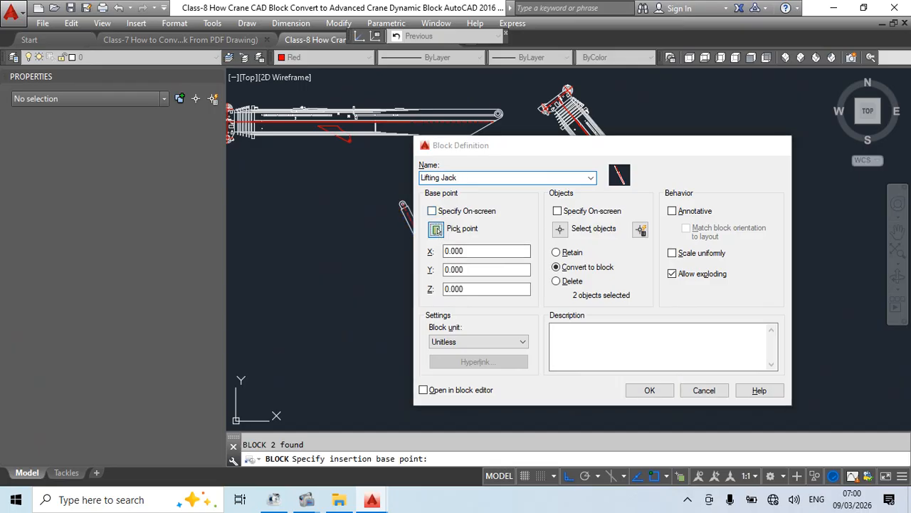
pyautogui.scroll(5, 470, 341)
pyautogui.click(410, 362)
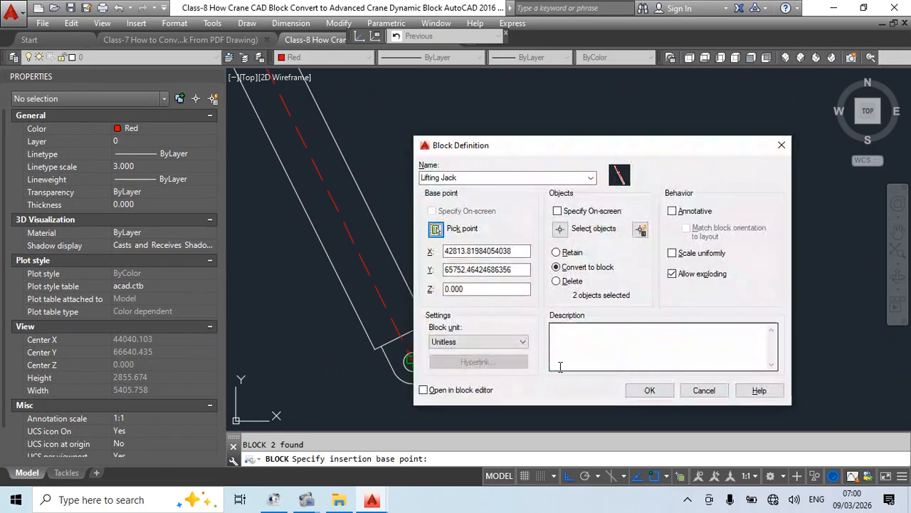
pyautogui.click(636, 393)
pyautogui.doubleClick(468, 248)
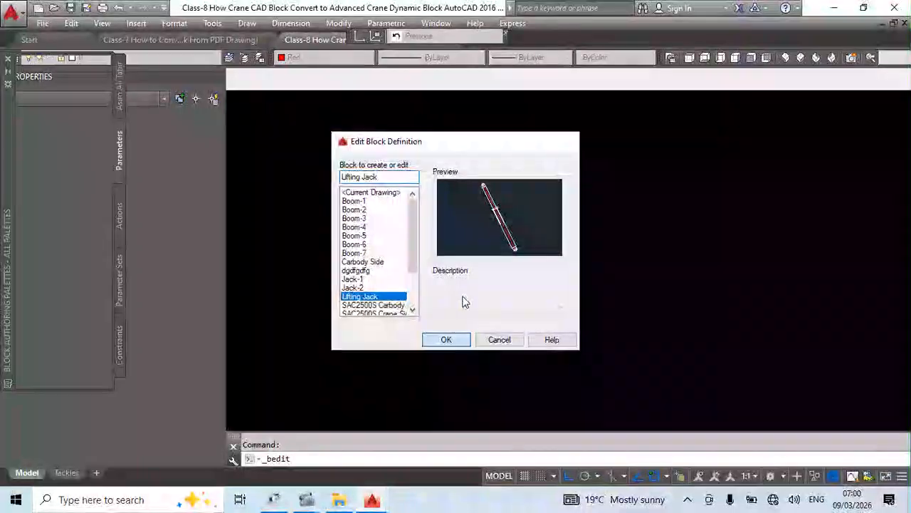
pyautogui.click(446, 339)
# - Rotate the lifting jack by reference about its lower pin centre so that its centreline stands vertical
pyautogui.scroll(-4, 498, 167)
pyautogui.click(622, 358)
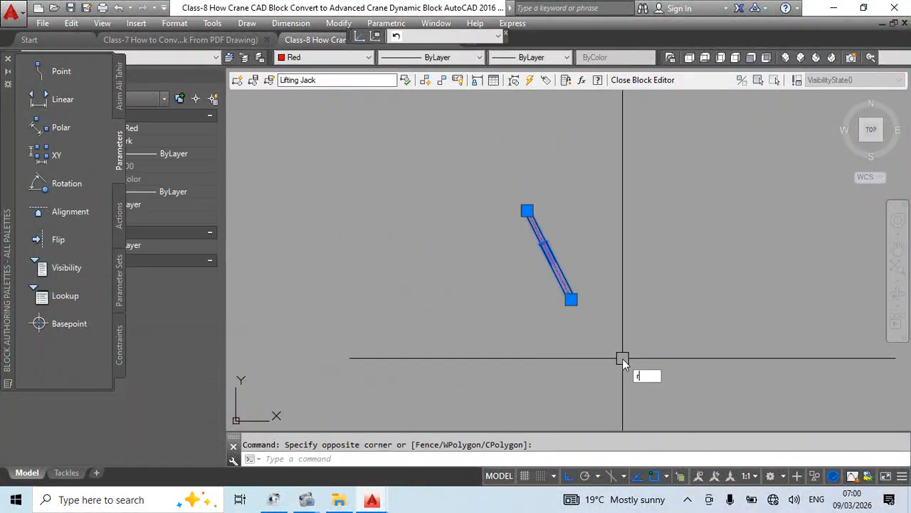
pyautogui.click(572, 312)
pyautogui.write('ro')
pyautogui.press('Return')
pyautogui.scroll(6, 573, 292)
pyautogui.click(554, 241)
pyautogui.write('r')
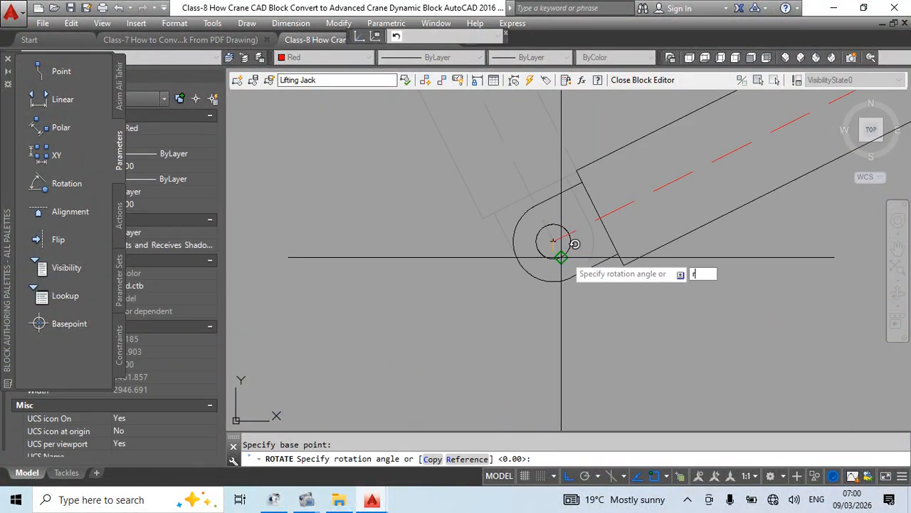
pyautogui.press('Return')
pyautogui.click(553, 241)
pyautogui.scroll(-6, 565, 203)
pyautogui.moveTo(565, 203); pyautogui.dragTo(570, 232, button='middle')
pyautogui.scroll(6, 539, 359)
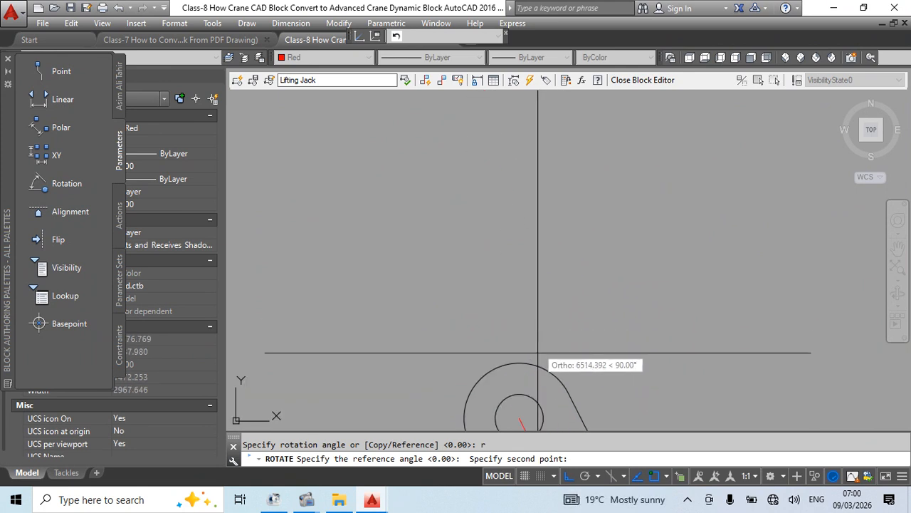
pyautogui.click(519, 417)
pyautogui.scroll(-6, 584, 154)
pyautogui.click(586, 154)
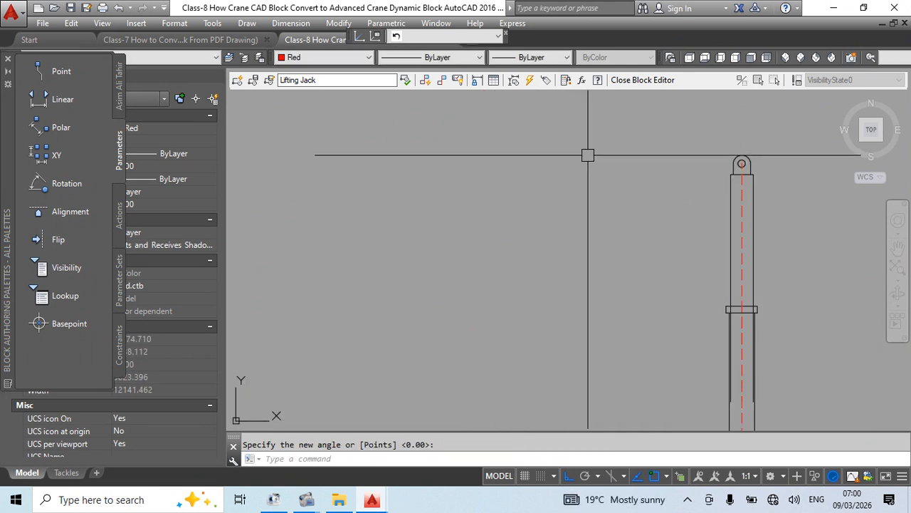
pyautogui.scroll(-6, 588, 155)
pyautogui.moveTo(588, 214); pyautogui.dragTo(594, 237, button='middle')
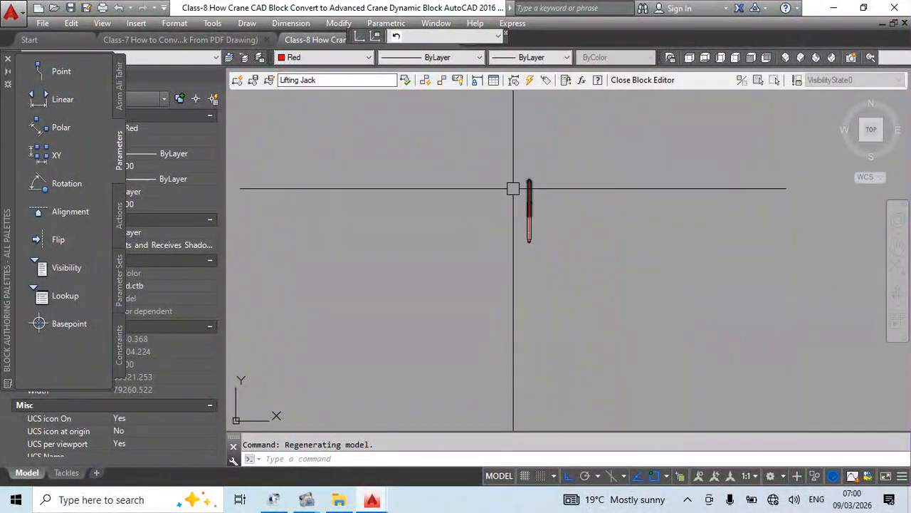
pyautogui.scroll(6, 513, 188)
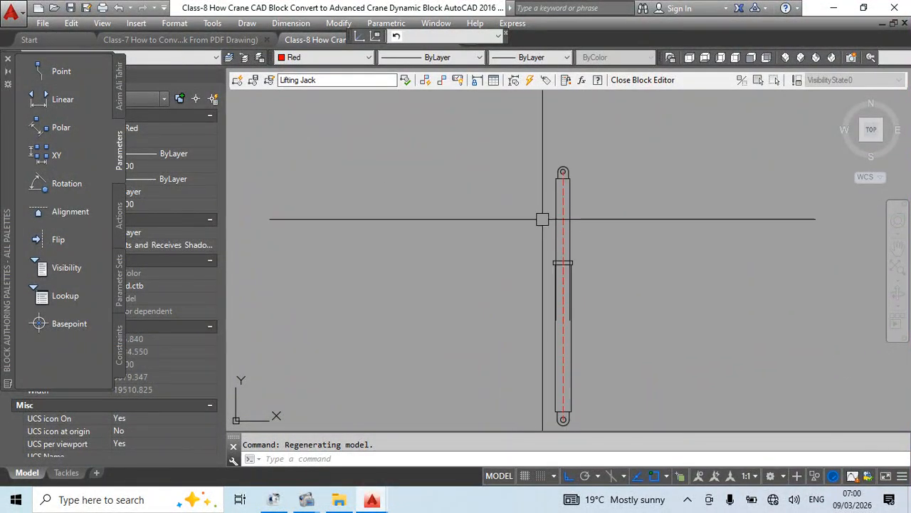
pyautogui.moveTo(556, 187); pyautogui.dragTo(499, 175, button='middle')
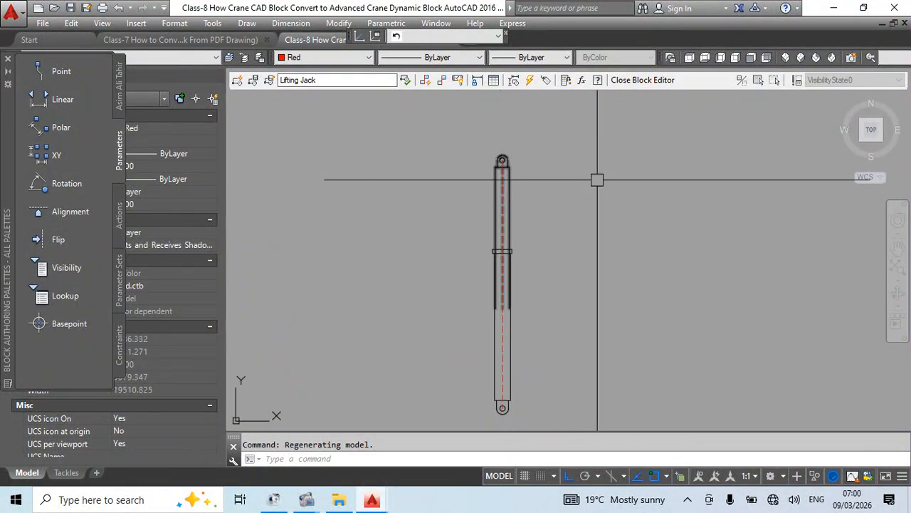
pyautogui.scroll(-4, 618, 193)
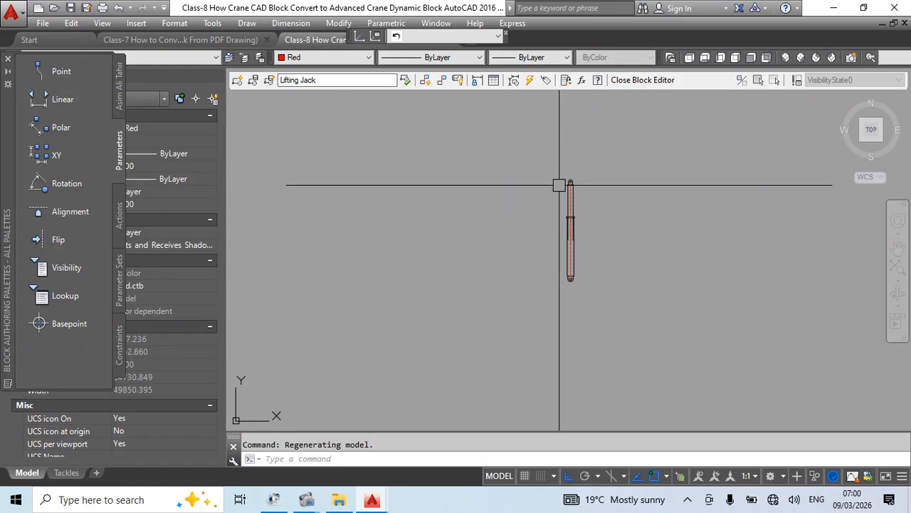
# - Sketch a temporary two-segment polyline around the vertical jack and erase it
pyautogui.write('l')
pyautogui.press('Return')
pyautogui.click(498, 123)
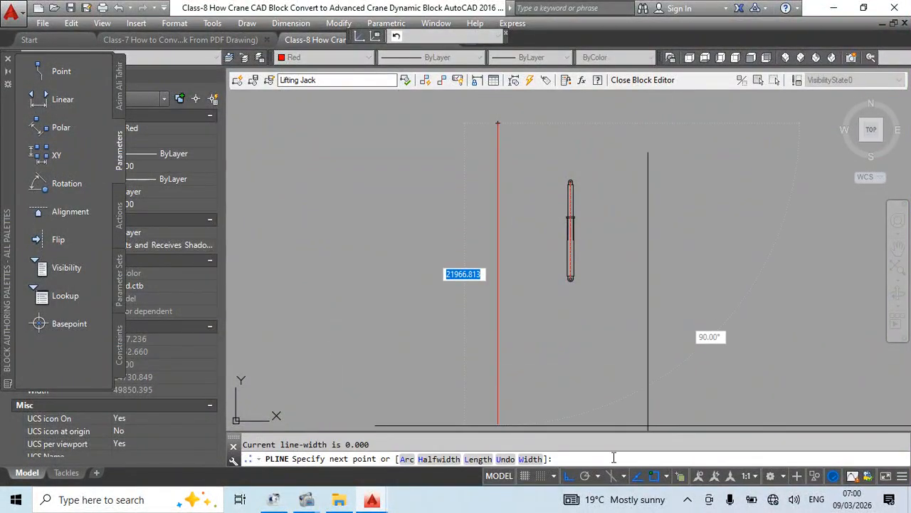
pyautogui.click(744, 282)
pyautogui.click(540, 283)
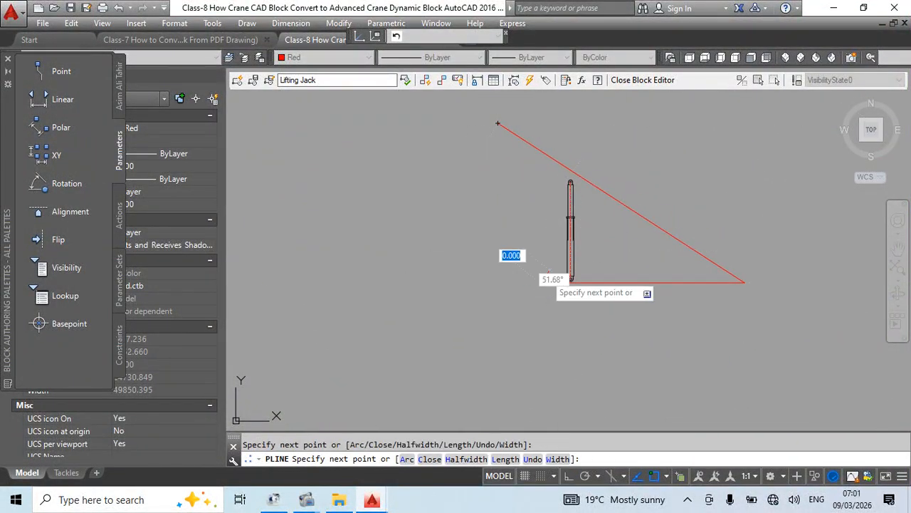
pyautogui.press('Escape')
pyautogui.moveTo(531, 140); pyautogui.dragTo(434, 230, button='middle')
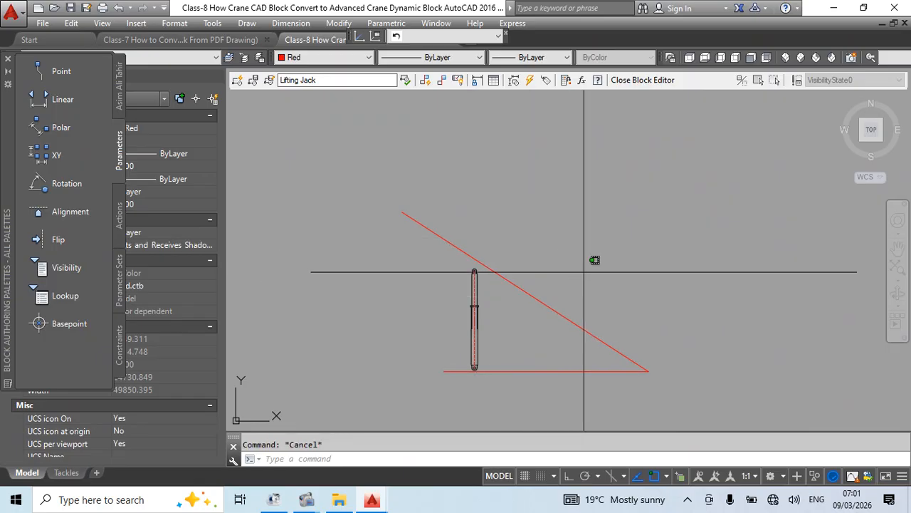
pyautogui.click(594, 270)
pyautogui.click(504, 370)
pyautogui.press('Delete')
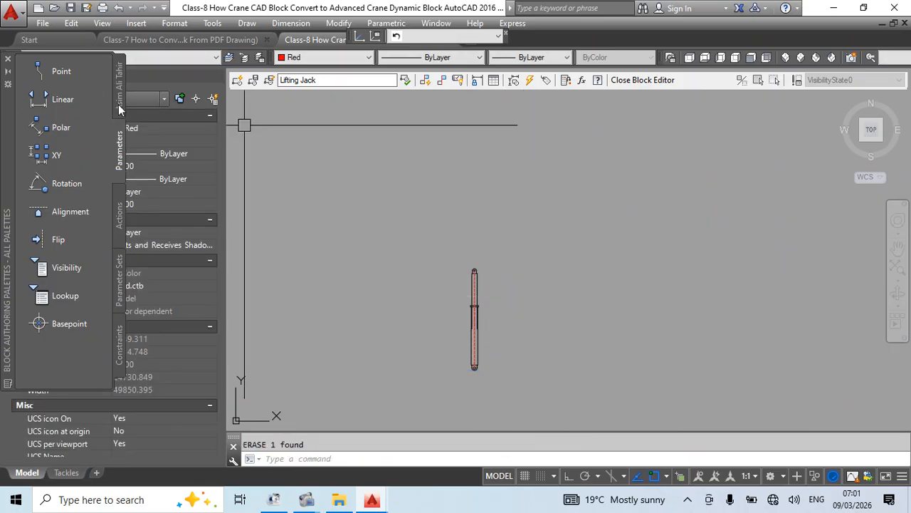
# - Add a polar parameter from the jack's lower pin centre to its upper pin centre, with its label beside the jack
pyautogui.click(61, 127)
pyautogui.scroll(8, 441, 374)
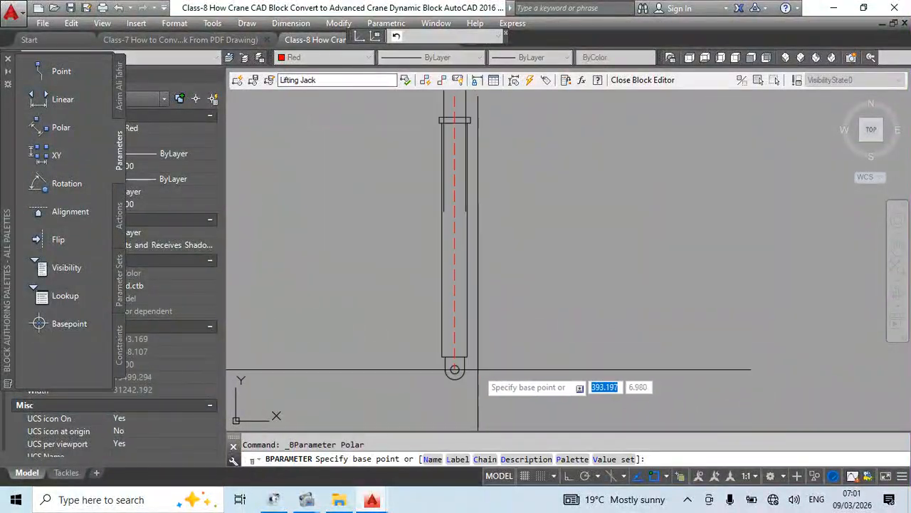
pyautogui.click(440, 369)
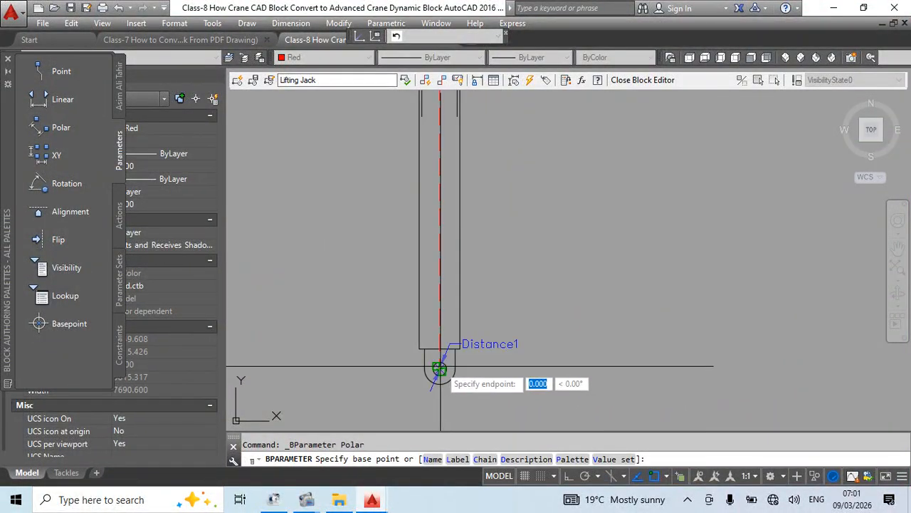
pyautogui.scroll(-5, 502, 309)
pyautogui.scroll(6, 470, 220)
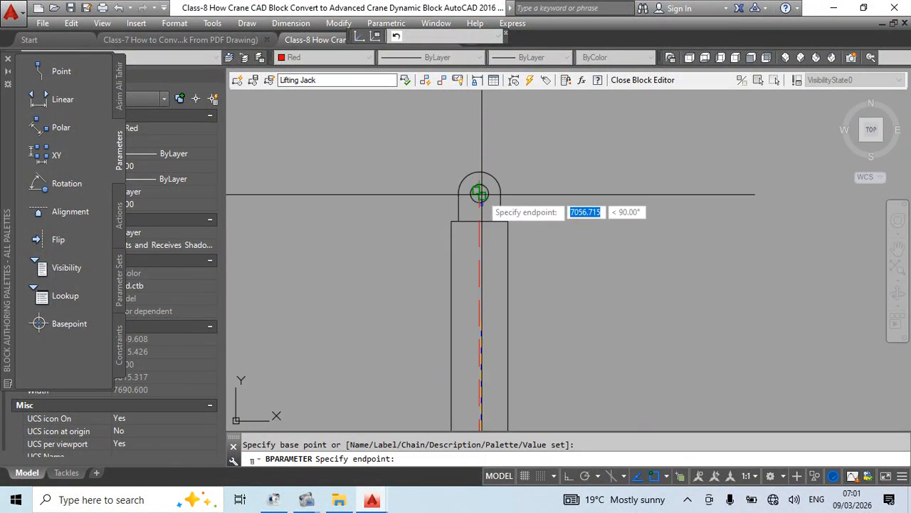
pyautogui.click(479, 193)
pyautogui.scroll(-5, 466, 179)
pyautogui.click(596, 211)
pyautogui.moveTo(533, 287); pyautogui.dragTo(522, 217, button='middle')
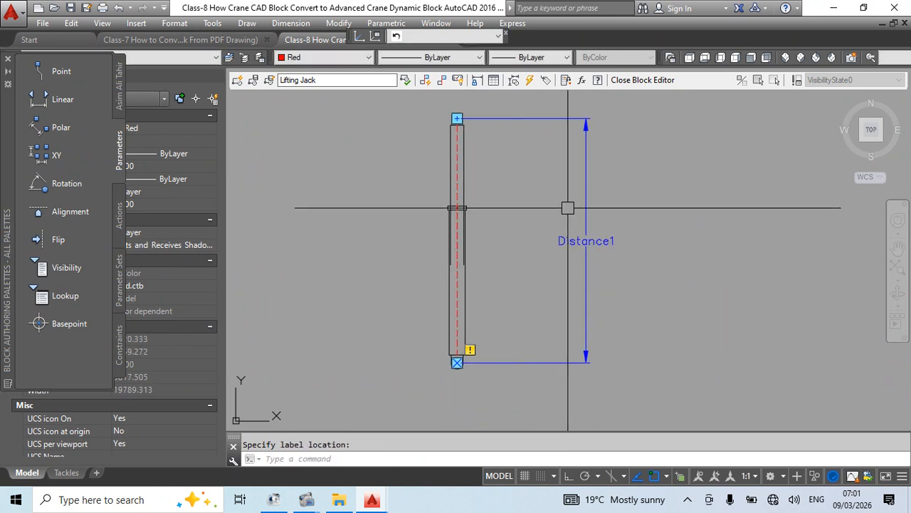
# - Set the grip display of the jack's polar parameter to 1
pyautogui.click(583, 240)
pyautogui.click(582, 117)
pyautogui.rightClick(581, 114)
pyautogui.moveTo(688, 156)
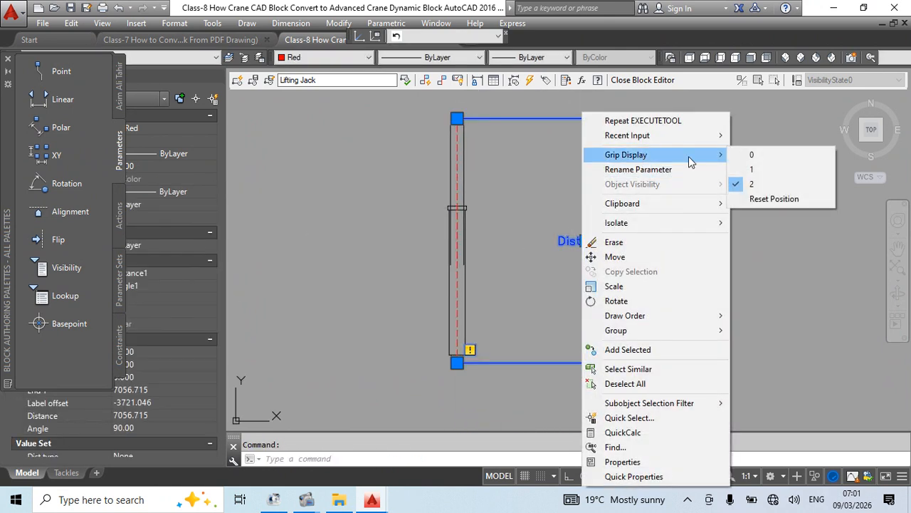
pyautogui.click(773, 170)
pyautogui.moveTo(480, 313); pyautogui.dragTo(486, 354, button='middle')
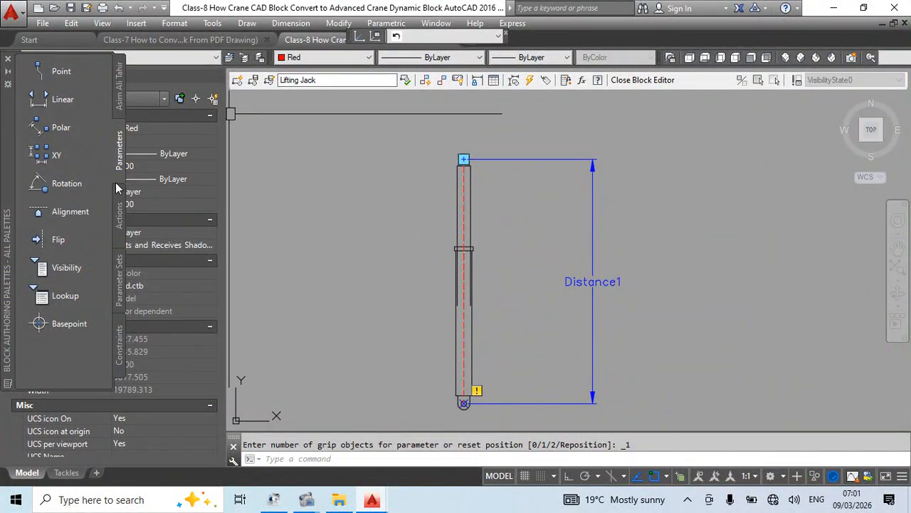
# - Start a Polar Stretch action on the polar parameter's upper point, with a stretch frame around the upper end of the jack's rod
pyautogui.click(121, 202)
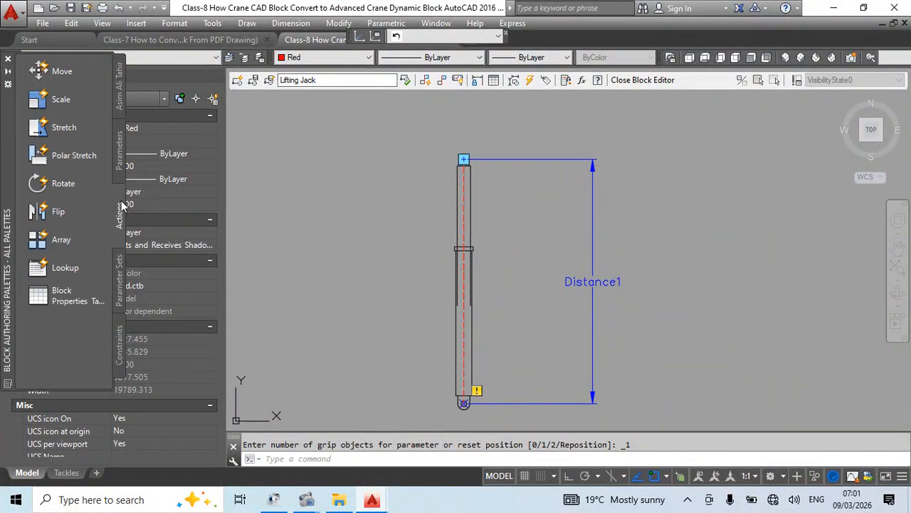
pyautogui.click(71, 155)
pyautogui.click(463, 158)
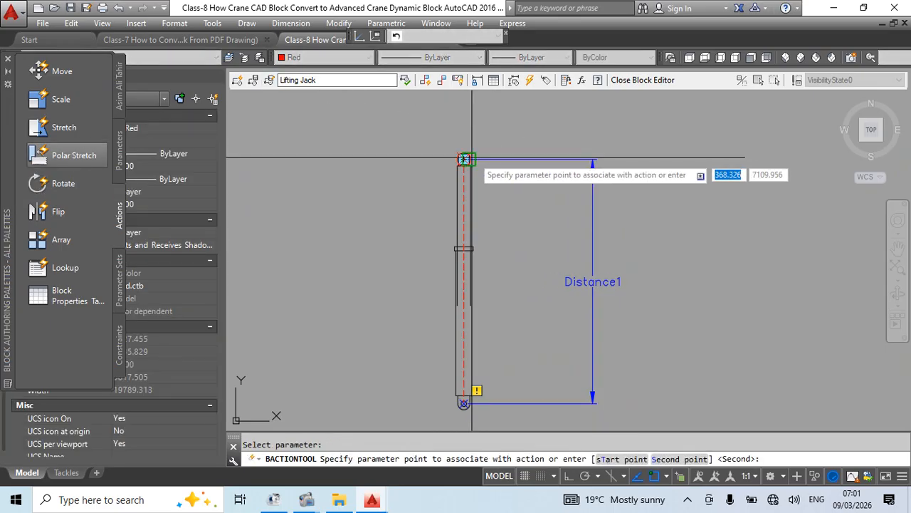
pyautogui.scroll(10, 464, 158)
pyautogui.click(447, 184)
pyautogui.scroll(-9, 446, 184)
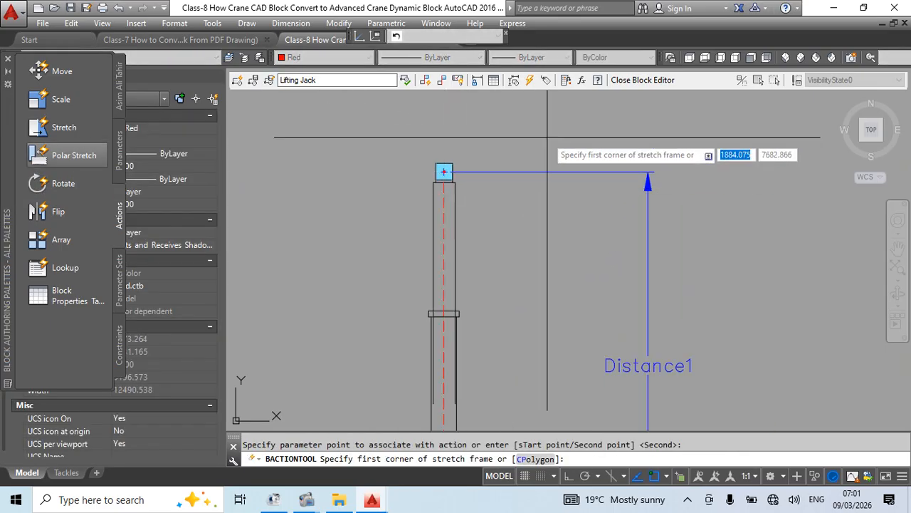
pyautogui.click(383, 137)
pyautogui.click(547, 260)
# - Choose the jack's upper rod objects inside the frame as the objects to stretch
pyautogui.click(462, 151)
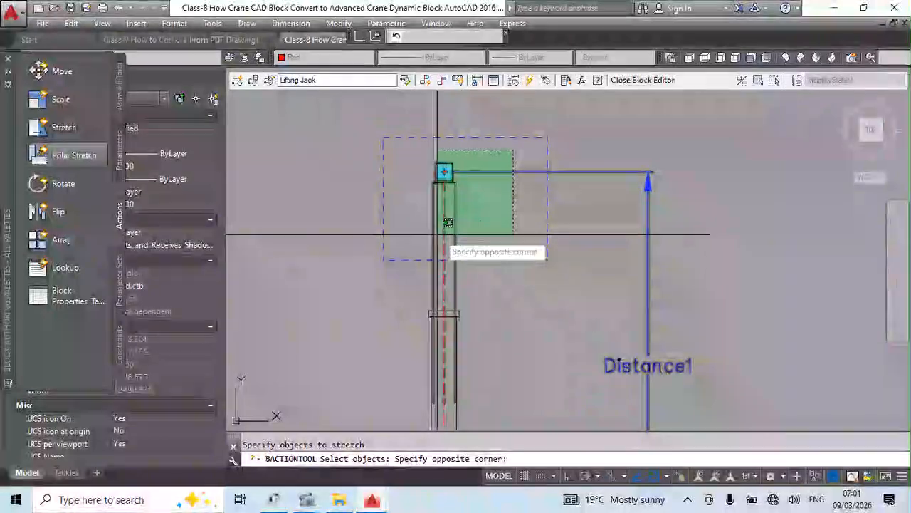
pyautogui.click(405, 233)
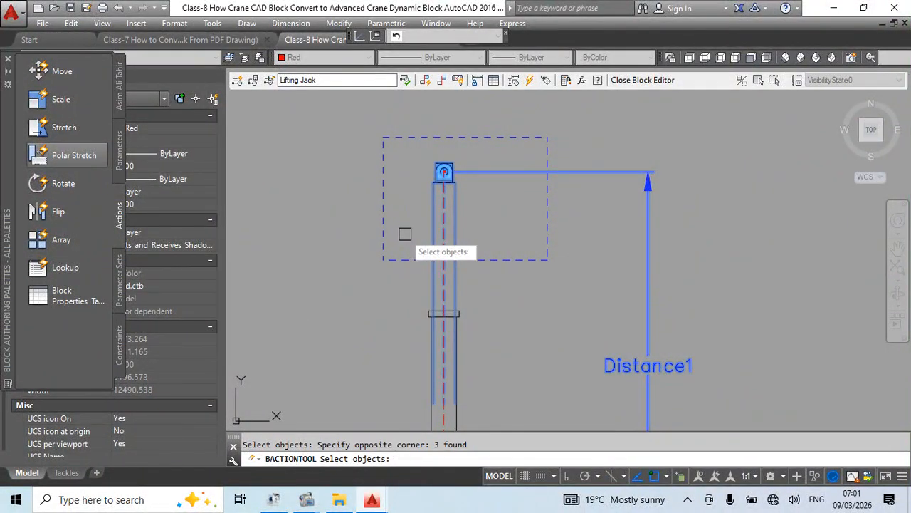
pyautogui.moveTo(405, 234); pyautogui.dragTo(360, 135, button='middle')
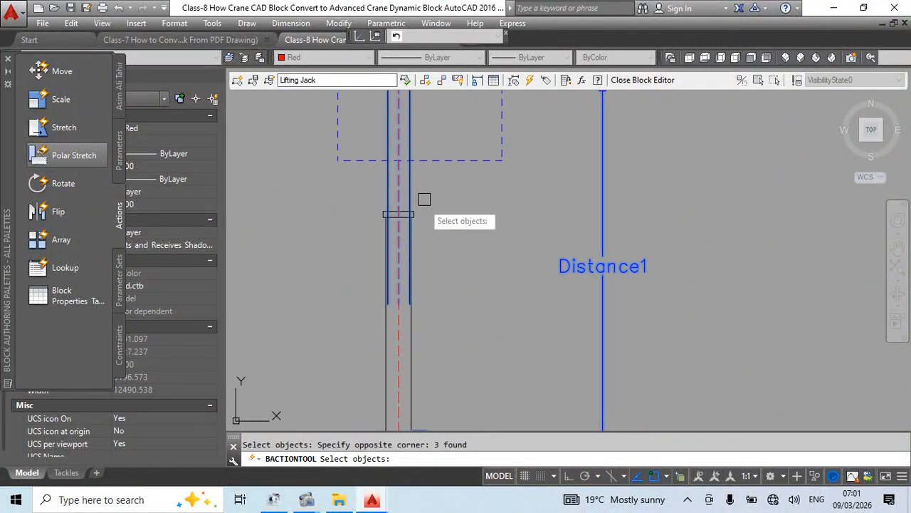
pyautogui.moveTo(424, 199); pyautogui.dragTo(429, 321, button='middle')
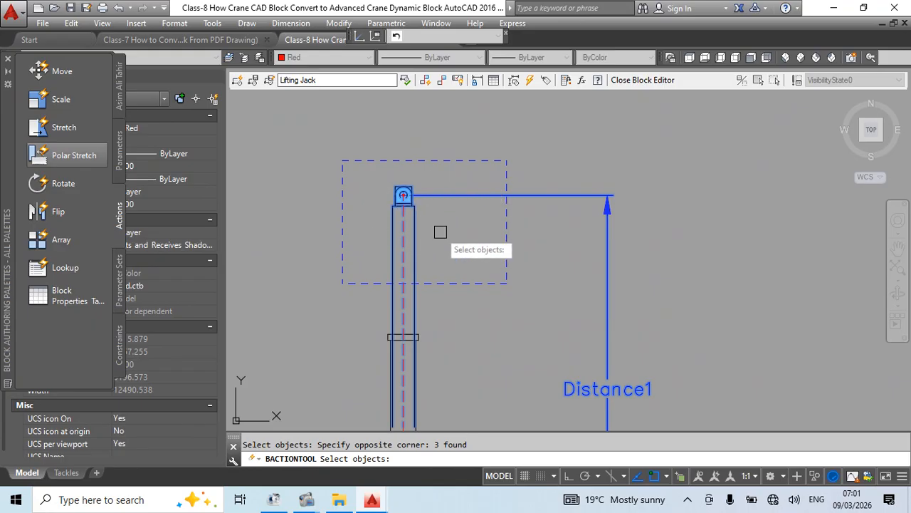
pyautogui.press('Return')
# - Include the whole jack in the action's rotate-only objects and finish the Polar Stretch action
pyautogui.scroll(-4, 437, 229)
pyautogui.click(588, 165)
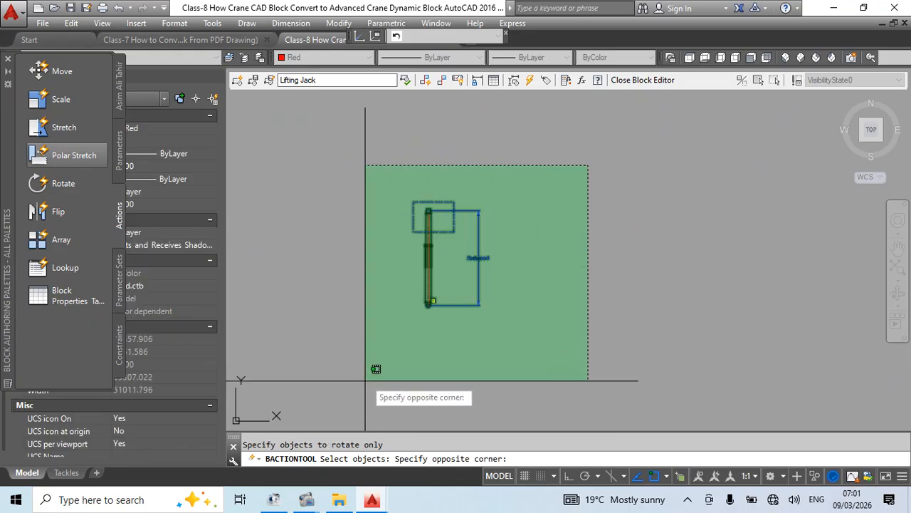
pyautogui.click(361, 385)
pyautogui.press('Return')
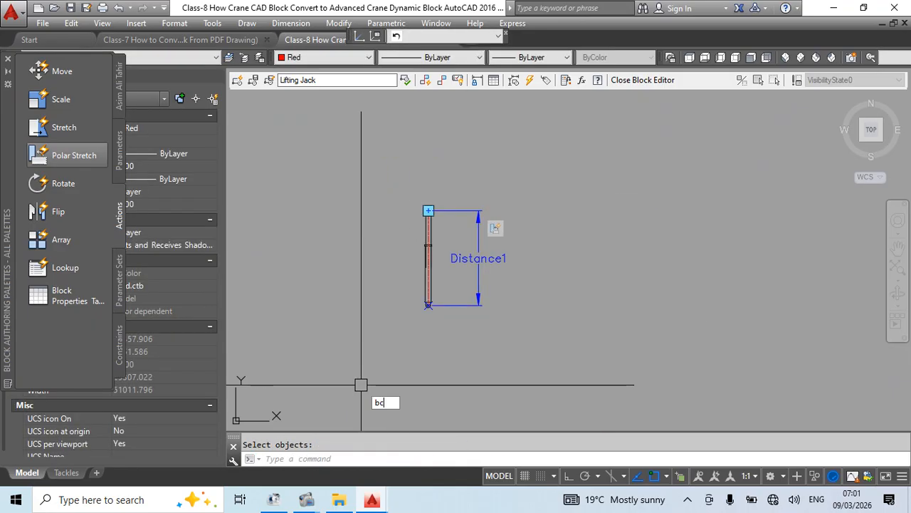
# - Close the Block Editor and save the changes to the Lifting Jack block
pyautogui.press('Return')
pyautogui.press('Return')
pyautogui.press('Return')
# - Tilt and lengthen the Lifting Jack block by its upper pin to about 8275 at 53.55°
pyautogui.moveTo(559, 173); pyautogui.dragTo(535, 254, button='middle')
pyautogui.click(464, 214)
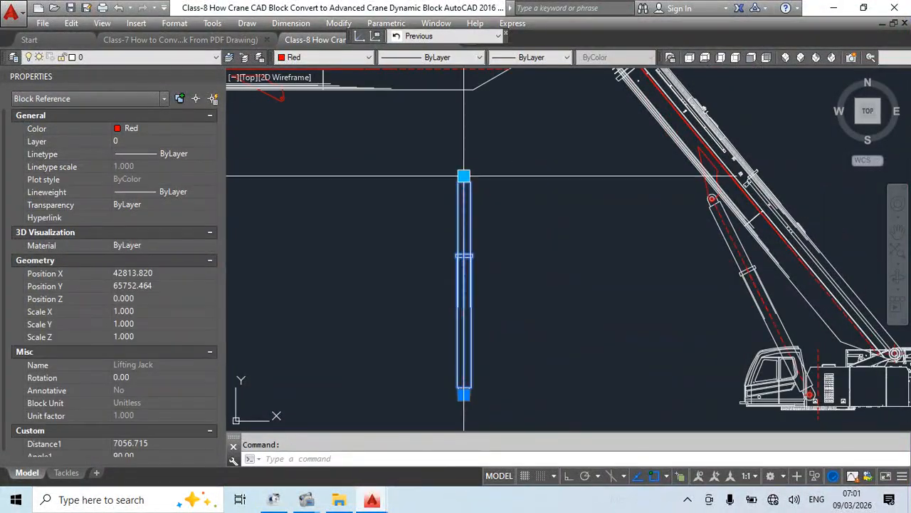
pyautogui.click(463, 175)
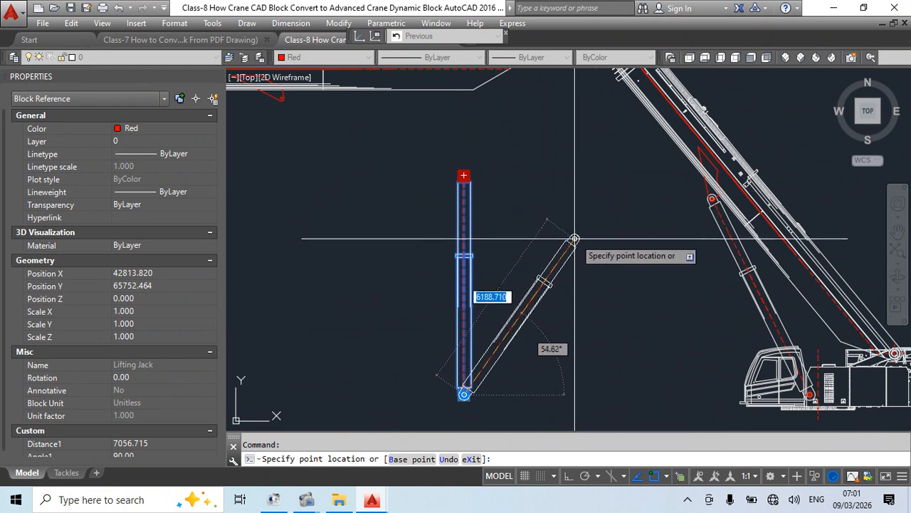
pyautogui.click(616, 189)
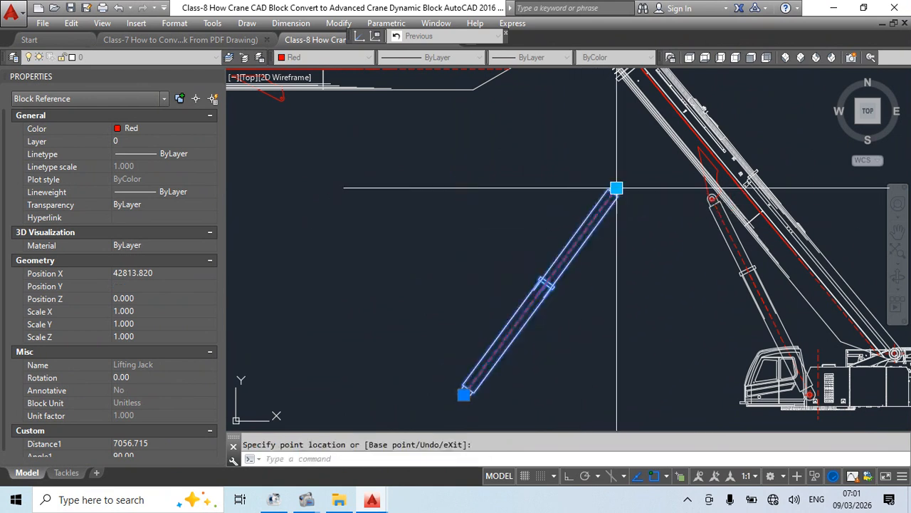
pyautogui.doubleClick(577, 229)
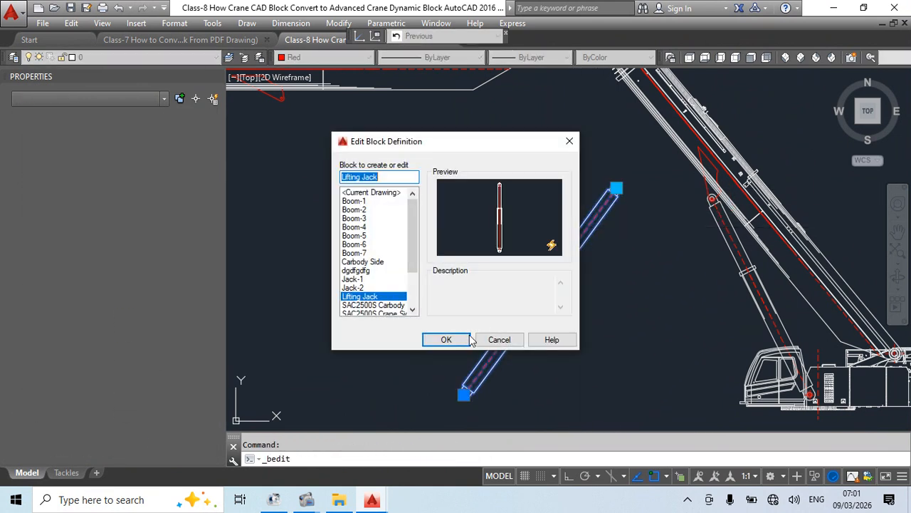
pyautogui.click(499, 340)
pyautogui.scroll(5, 612, 217)
pyautogui.click(617, 210)
pyautogui.press('Escape')
# - Extend the inclined jack along its axis to about 8922, and pull its upper pin back to a shorter length
pyautogui.click(598, 218)
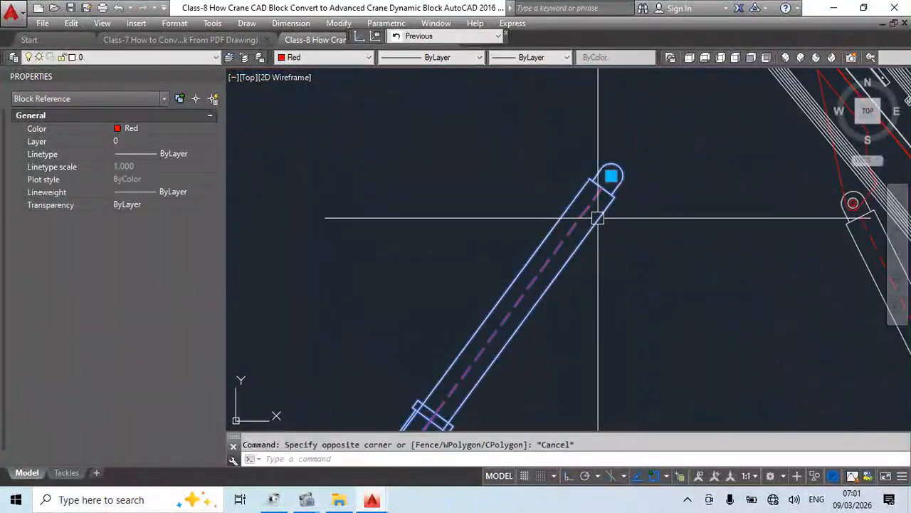
pyautogui.click(610, 176)
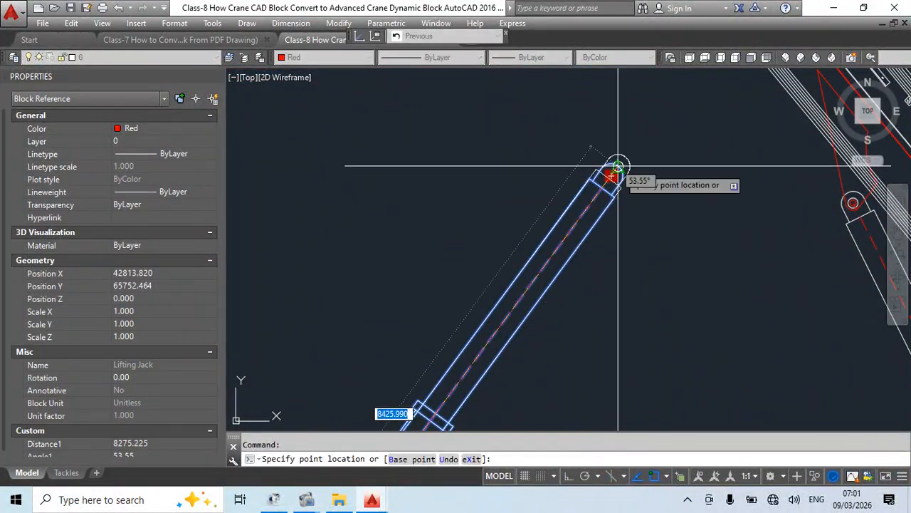
pyautogui.click(646, 137)
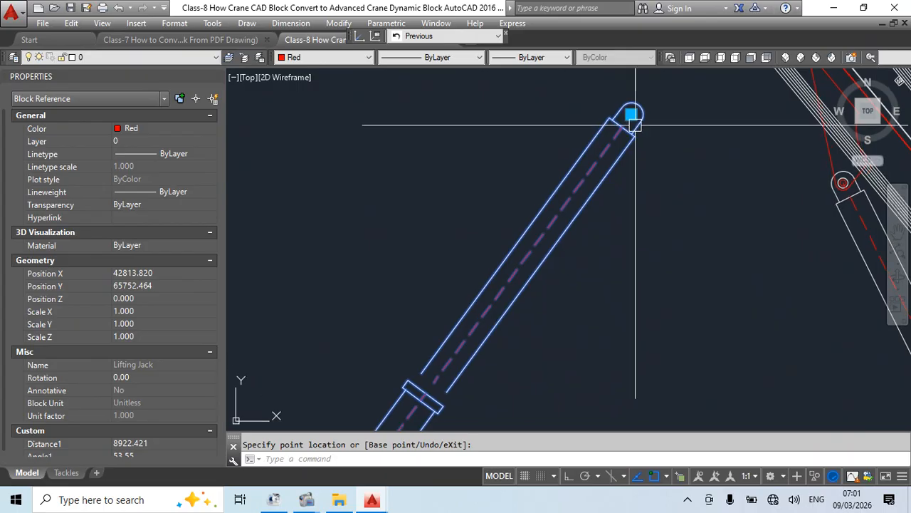
pyautogui.click(633, 114)
pyautogui.click(610, 141)
pyautogui.scroll(-1, 640, 202)
pyautogui.press('Escape')
pyautogui.press('Escape')
pyautogui.scroll(-4, 585, 269)
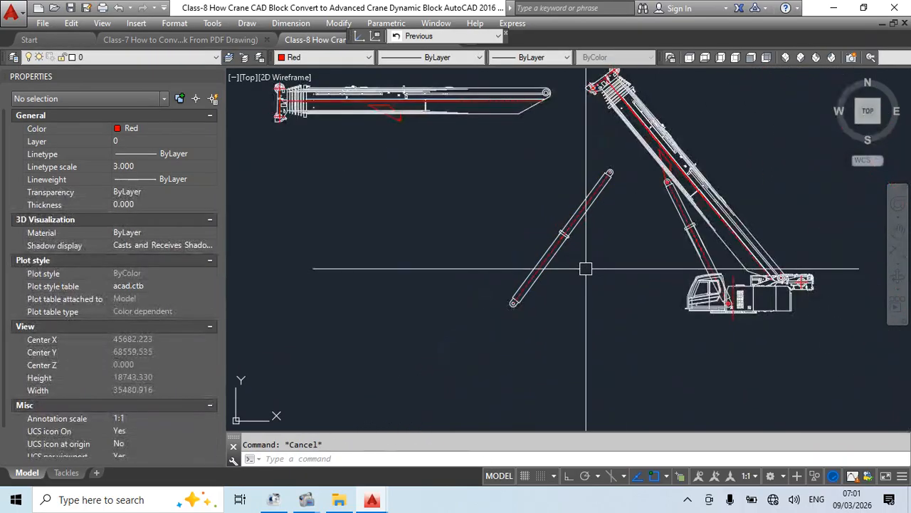
# - Measure the extended jack's pin-to-pin length with an aligned dimension, without placing the dimension
pyautogui.press('Return')
pyautogui.scroll(5, 512, 302)
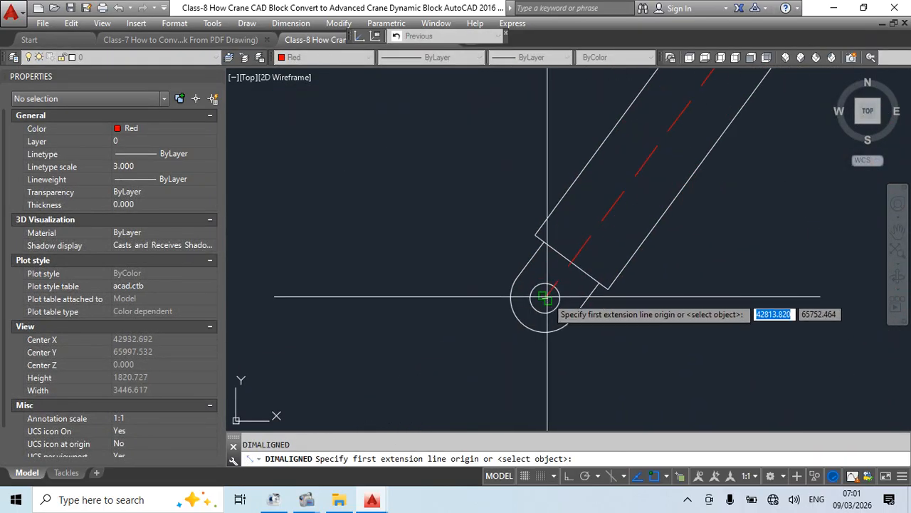
pyautogui.click(545, 297)
pyautogui.scroll(-5, 634, 143)
pyautogui.moveTo(626, 171); pyautogui.dragTo(469, 346, button='middle')
pyautogui.scroll(4, 552, 228)
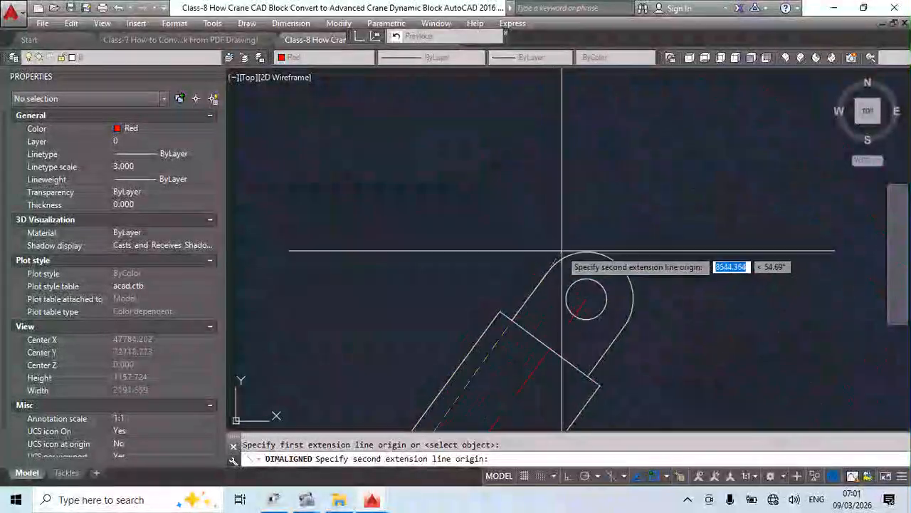
pyautogui.click(591, 299)
pyautogui.scroll(-4, 580, 291)
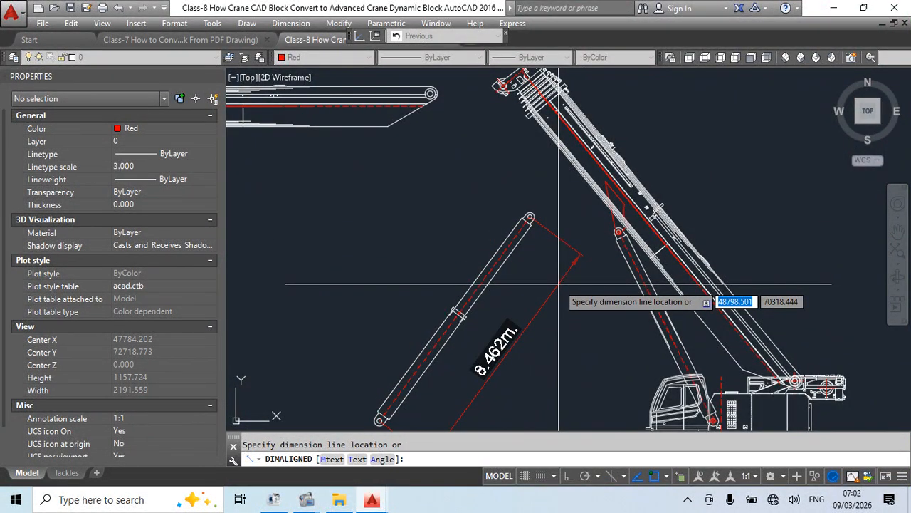
pyautogui.press('Escape')
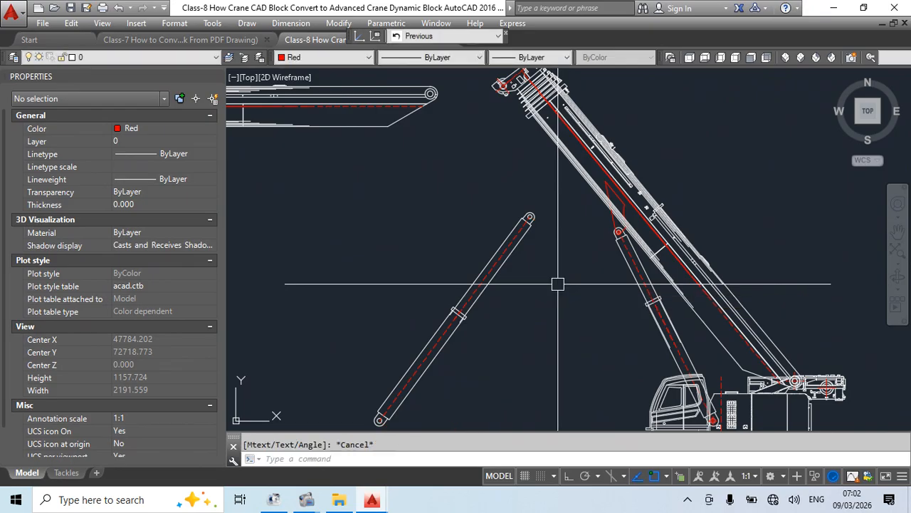
# - Shorten the Lifting Jack block along its axis by its upper pin to about 4.763 m
pyautogui.moveTo(660, 284); pyautogui.dragTo(667, 197, button='middle')
pyautogui.click(450, 266)
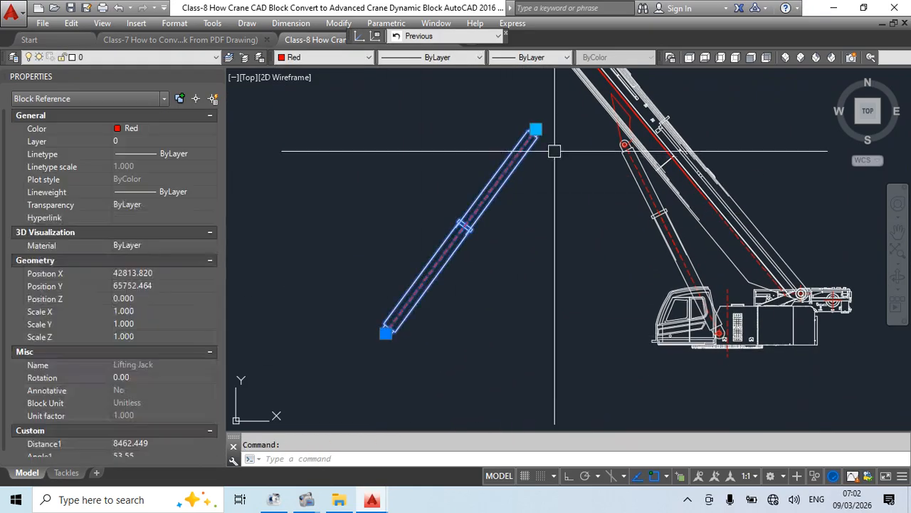
pyautogui.click(535, 130)
pyautogui.scroll(8, 463, 209)
pyautogui.scroll(-10, 455, 246)
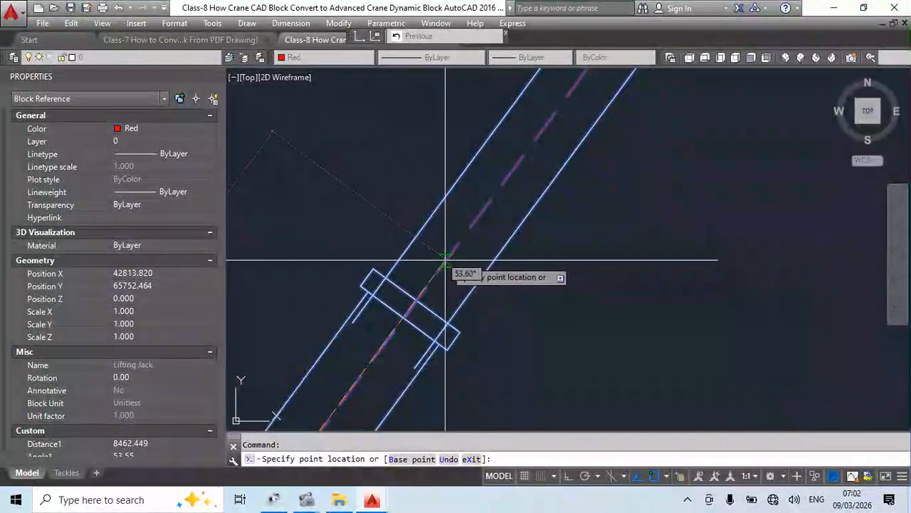
pyautogui.press('Escape')
pyautogui.press('Escape')
# - Measure the retracted jack's length between its two pin centres with an aligned dimension, without placing it
pyautogui.write('d')
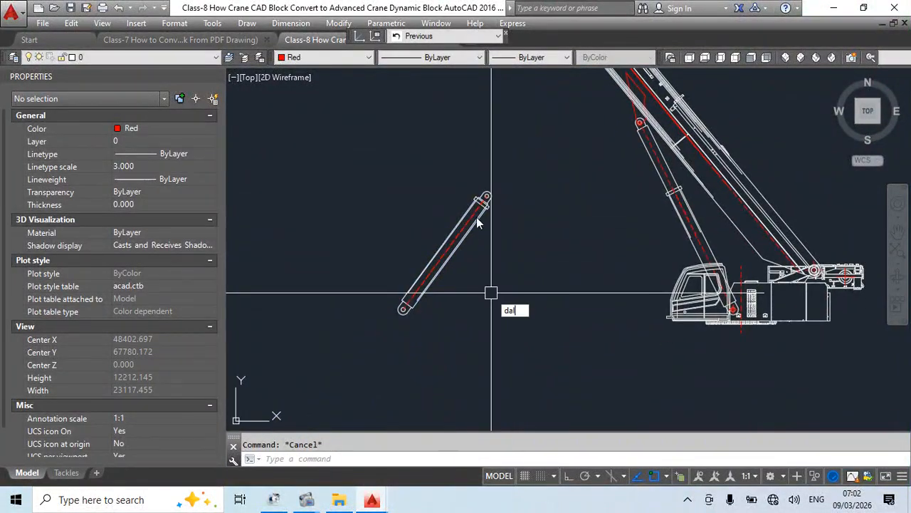
pyautogui.write('al')
pyautogui.press('Return')
pyautogui.scroll(5, 475, 197)
pyautogui.click(510, 197)
pyautogui.scroll(-5, 509, 235)
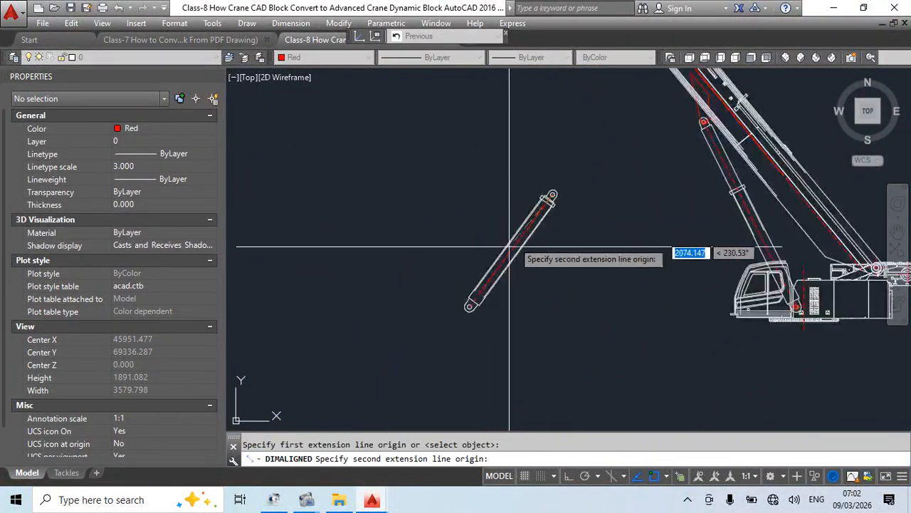
pyautogui.scroll(3, 472, 308)
pyautogui.click(487, 331)
pyautogui.scroll(-2, 491, 329)
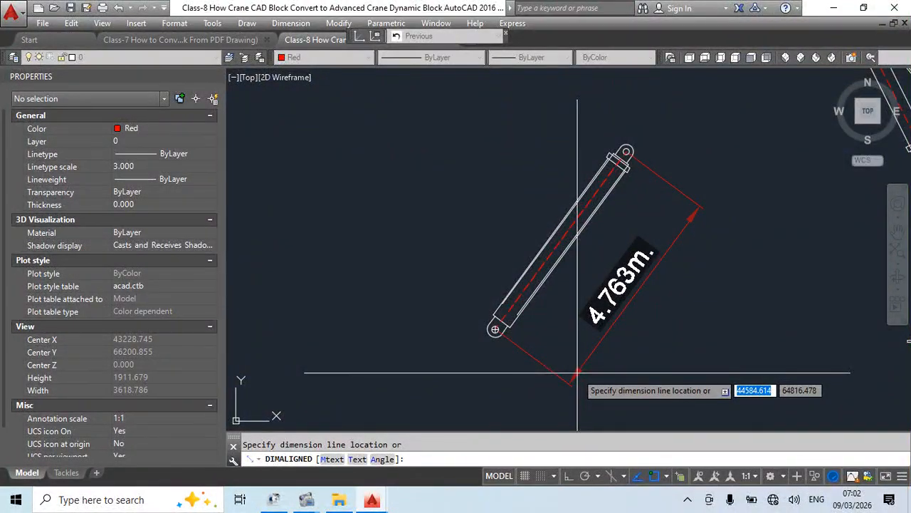
pyautogui.press('Escape')
# - Open the Lifting Jack block in the Block Editor and select its Distance1 polar parameter
pyautogui.doubleClick(565, 241)
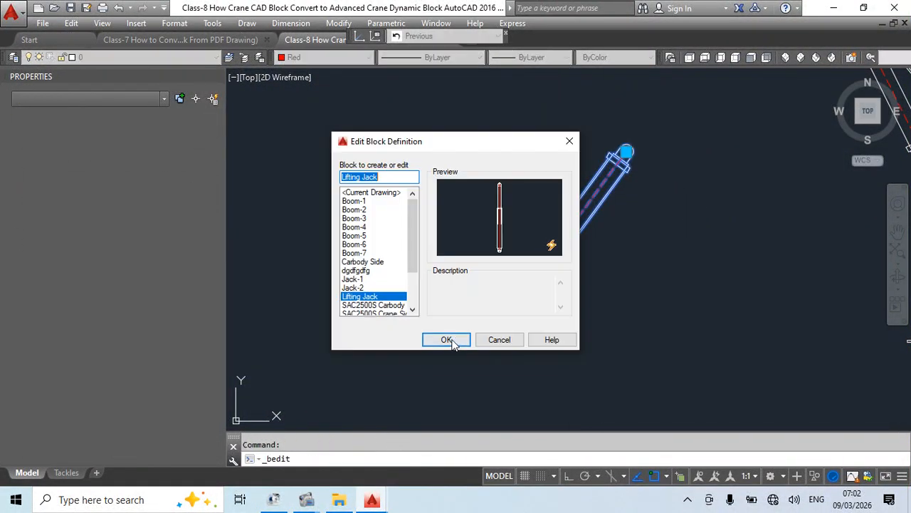
pyautogui.click(458, 339)
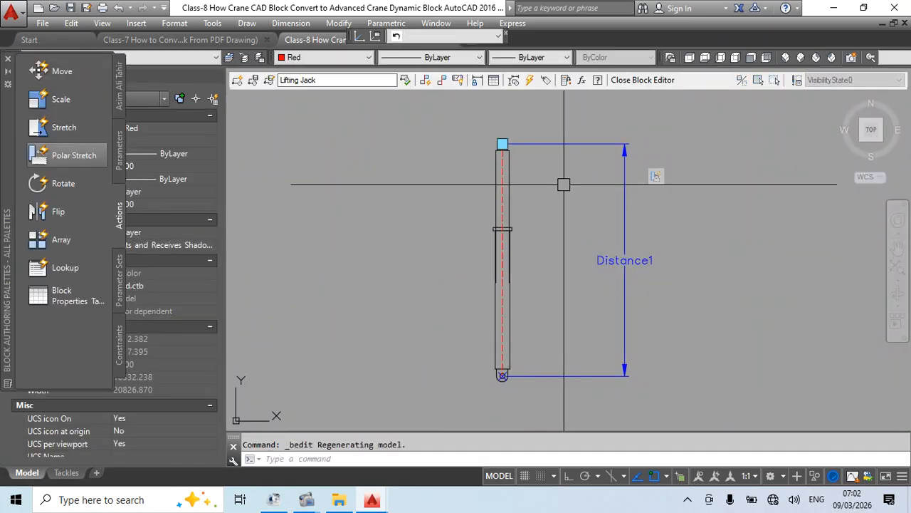
pyautogui.click(606, 143)
pyautogui.scroll(-3, 156, 382)
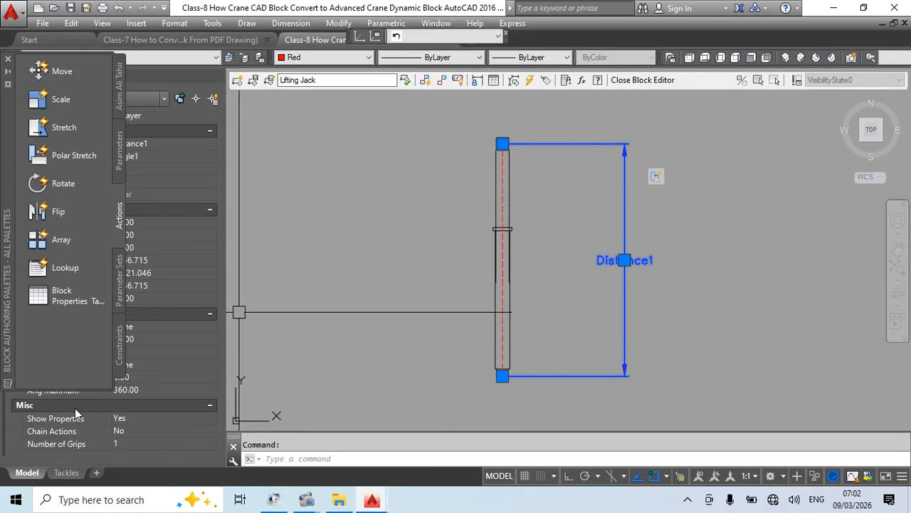
pyautogui.scroll(3, 157, 393)
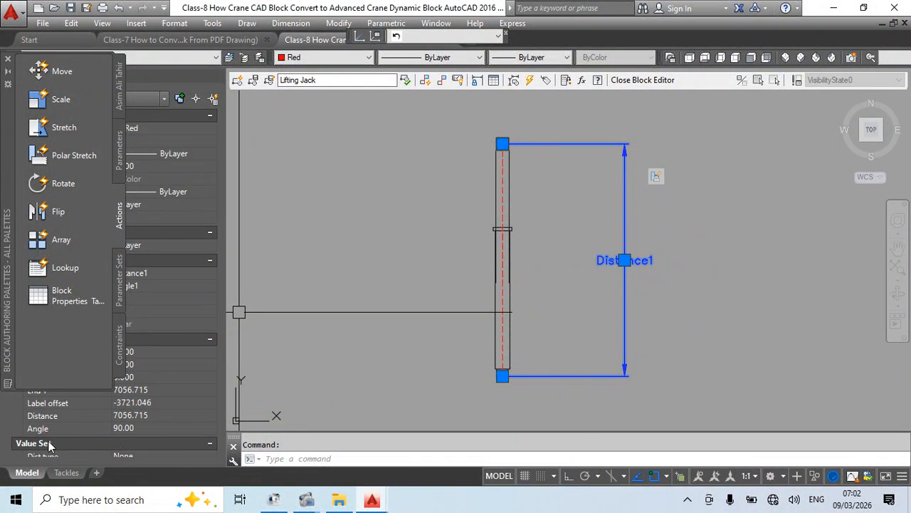
pyautogui.scroll(-1, 129, 420)
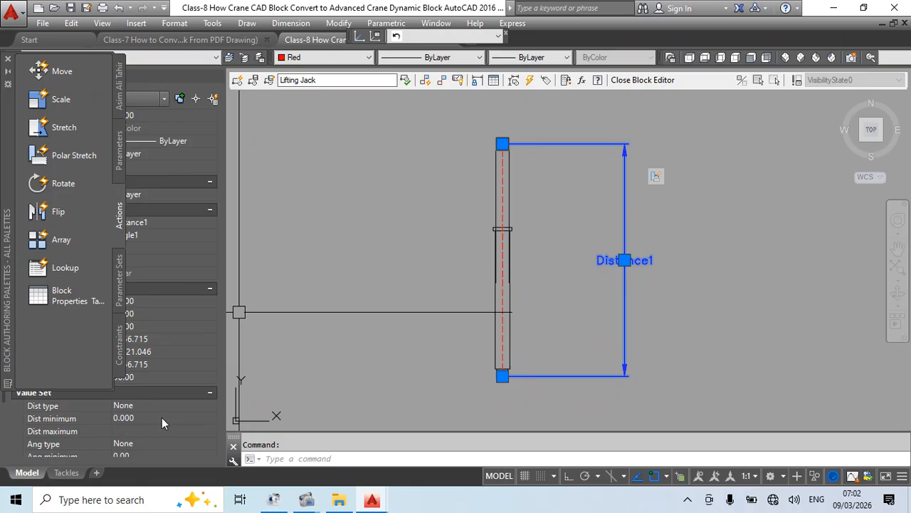
# - Limit the polar parameter's distance to a minimum of 4700 and a maximum of 8400, and close the Block Editor
pyautogui.click(162, 418)
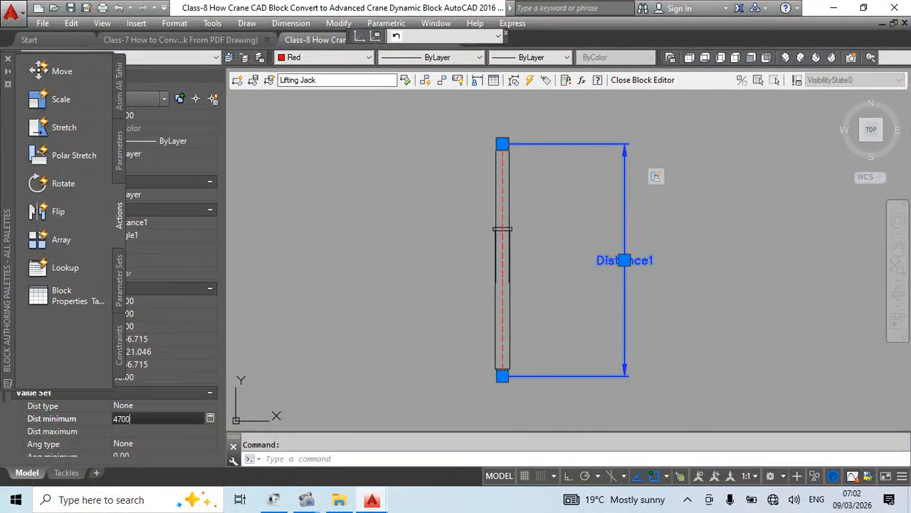
pyautogui.click(162, 430)
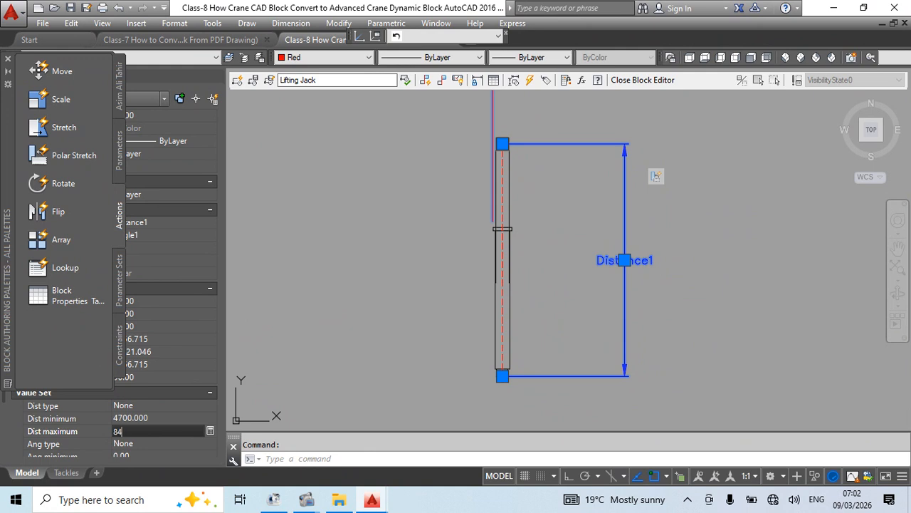
pyautogui.click(398, 384)
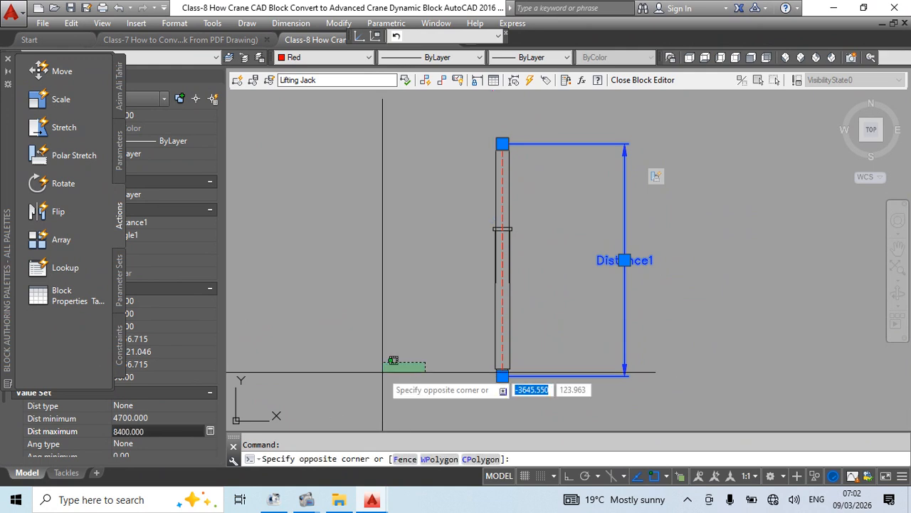
pyautogui.press('Return')
pyautogui.press('Return')
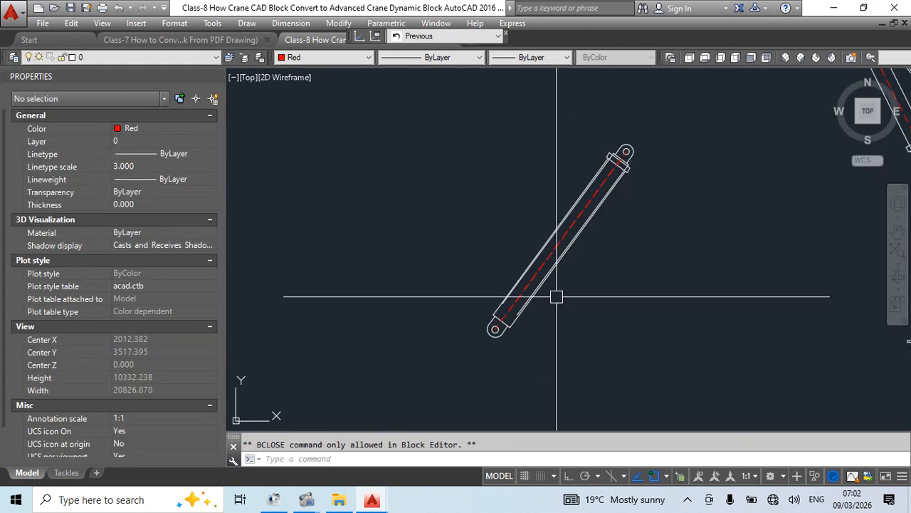
# - Test the jack's lower length limit by pulling its upper pin inward and turning it to steeper angles
pyautogui.click(556, 240)
pyautogui.click(626, 152)
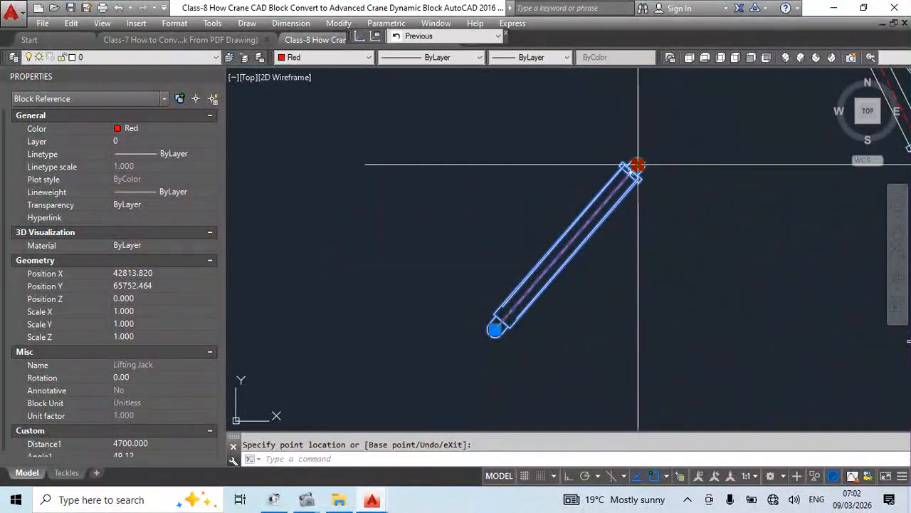
pyautogui.click(568, 234)
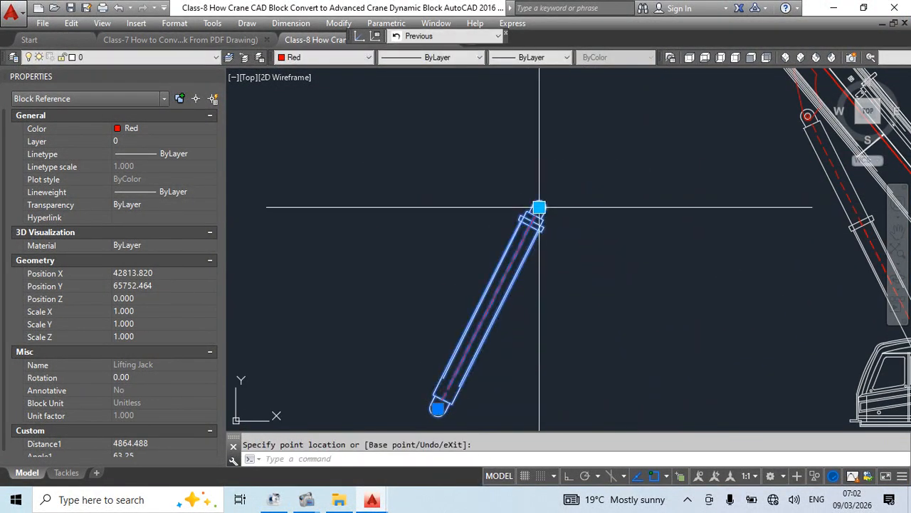
pyautogui.click(539, 208)
pyautogui.click(466, 191)
# - Test the jack's upper length limit by stretching its upper pin outward to 8400 at about 49°
pyautogui.click(466, 190)
pyautogui.click(701, 103)
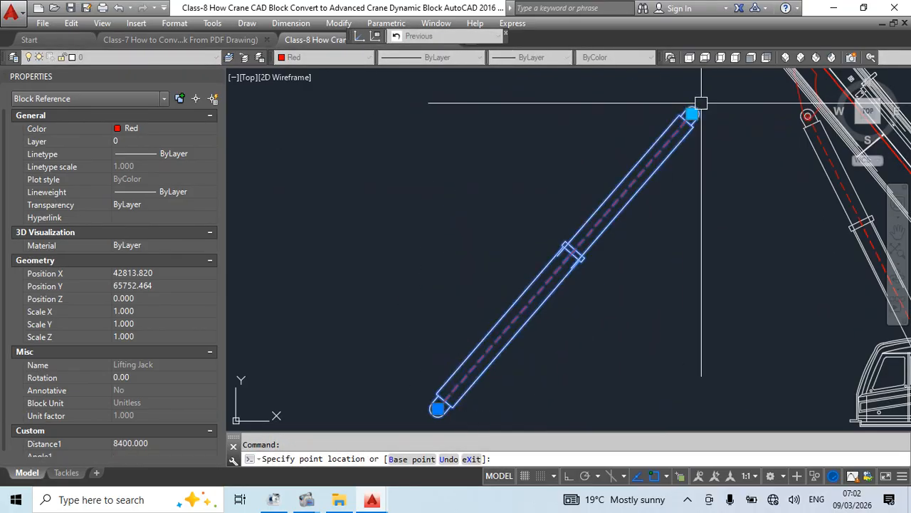
pyautogui.moveTo(701, 103); pyautogui.dragTo(559, 153, button='middle')
pyautogui.click(550, 164)
pyautogui.click(576, 136)
pyautogui.click(550, 163)
pyautogui.click(583, 127)
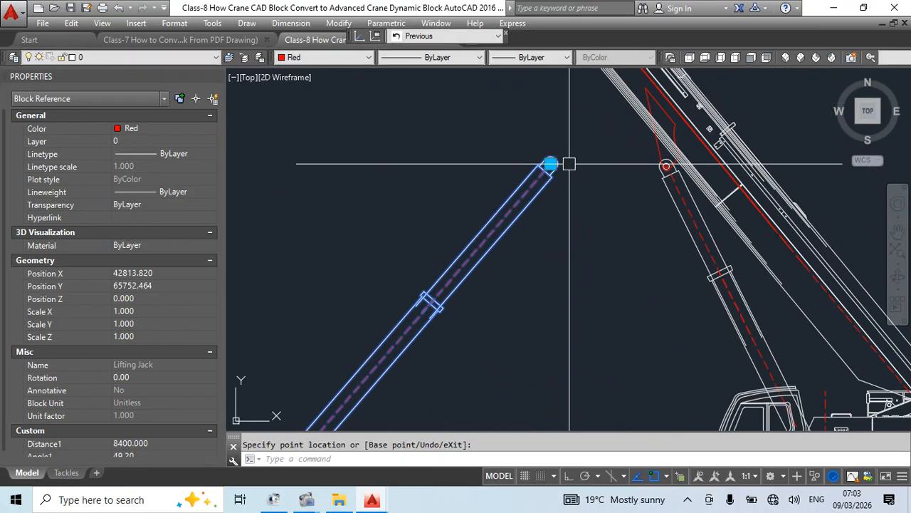
# - Swing the jack's upper pin over to the opposite side, extended to 8400 at about 151.79°
pyautogui.click(551, 164)
pyautogui.scroll(-3, 575, 151)
pyautogui.scroll(4, 551, 218)
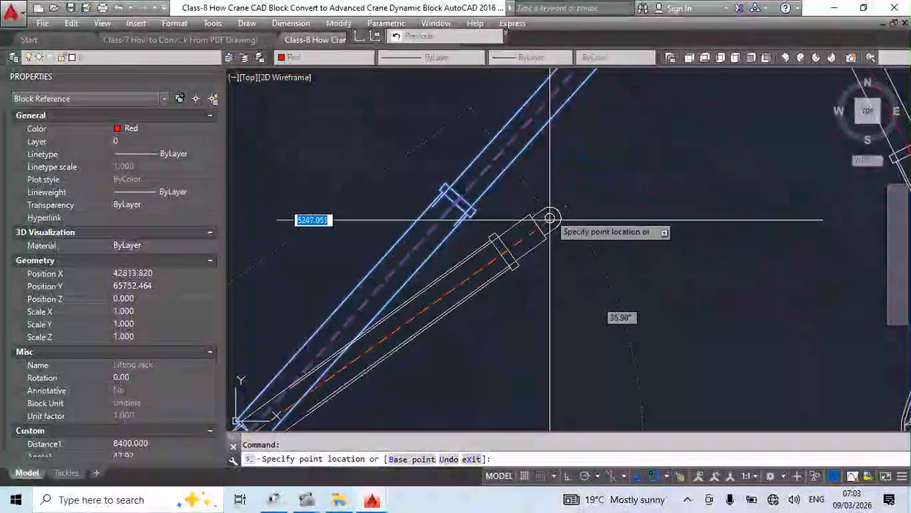
pyautogui.scroll(-3, 550, 218)
pyautogui.scroll(-4, 559, 260)
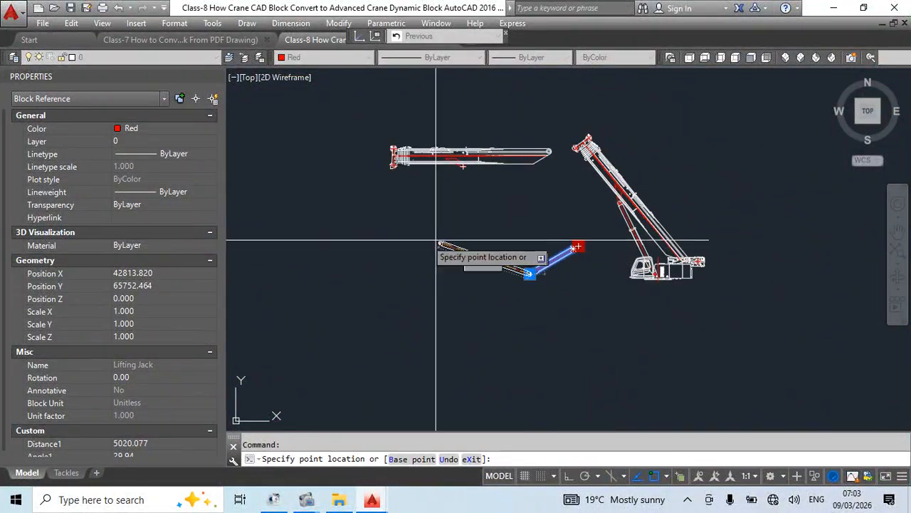
pyautogui.scroll(3, 528, 252)
pyautogui.scroll(-4, 419, 190)
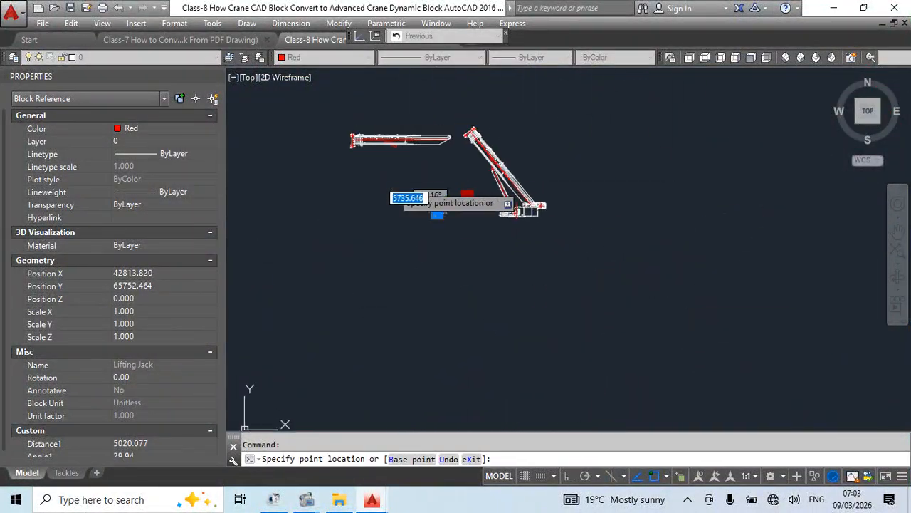
pyautogui.scroll(2, 331, 152)
pyautogui.click(406, 201)
pyautogui.moveTo(754, 238); pyautogui.dragTo(576, 221, button='middle')
pyautogui.press('Escape')
# - Move both parts of the old static jack off the crane into the empty space beside it
pyautogui.click(592, 236)
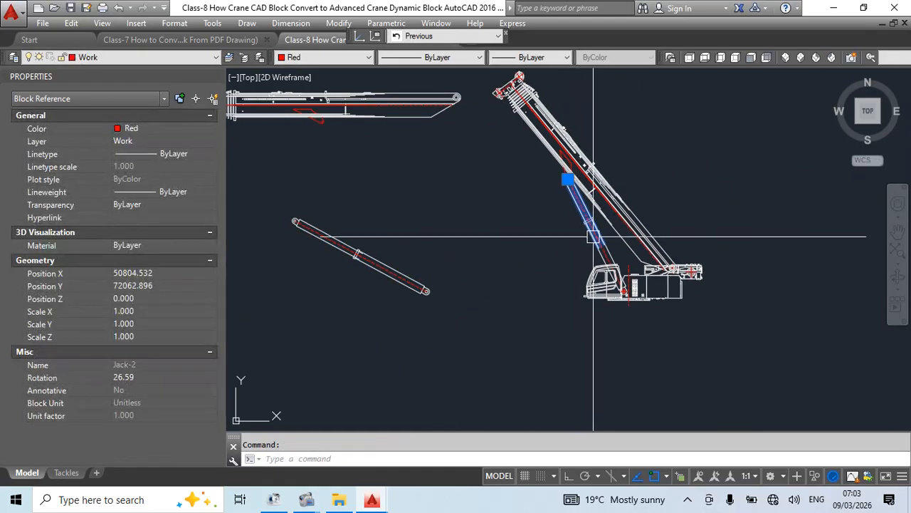
pyautogui.press('Escape')
pyautogui.scroll(4, 606, 246)
pyautogui.click(622, 238)
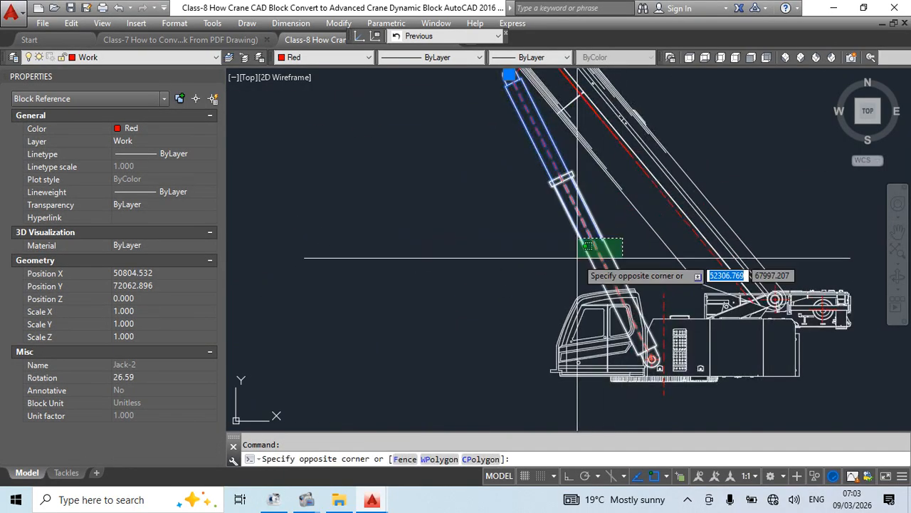
pyautogui.click(577, 257)
pyautogui.scroll(-4, 601, 242)
pyautogui.press('m')
pyautogui.press('space')
pyautogui.click(595, 243)
pyautogui.click(502, 278)
pyautogui.press('Escape')
# - Separate the old jack's lower cylinder from its upper rod by moving it farther down
pyautogui.click(501, 271)
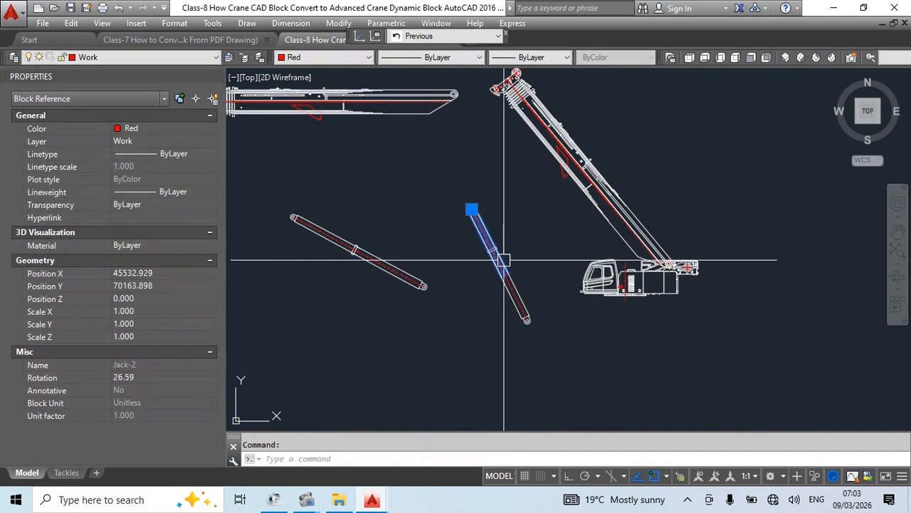
pyautogui.press('Escape')
pyautogui.click(515, 293)
pyautogui.press('m')
pyautogui.press('space')
pyautogui.click(549, 338)
pyautogui.click(544, 384)
pyautogui.press('Escape')
pyautogui.click(513, 321)
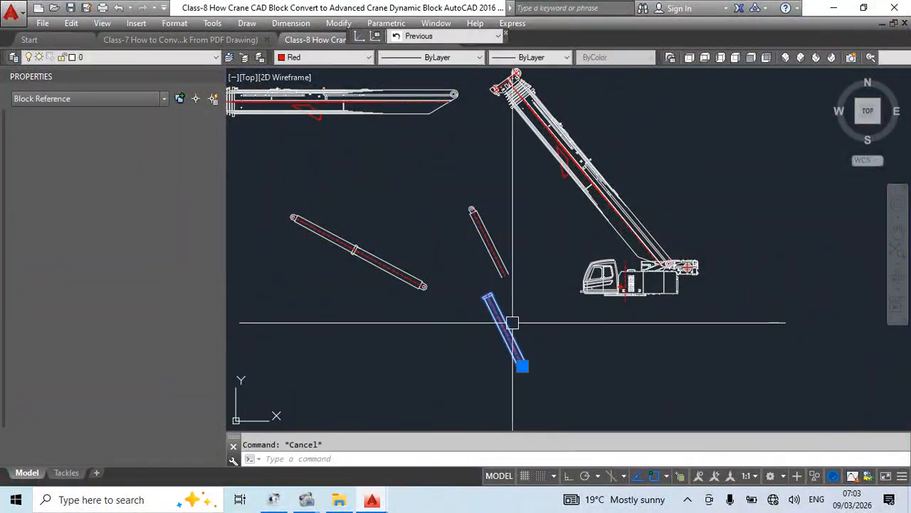
pyautogui.click(496, 260)
pyautogui.scroll(1, 499, 318)
pyautogui.scroll(-1, 519, 349)
pyautogui.scroll(3, 495, 313)
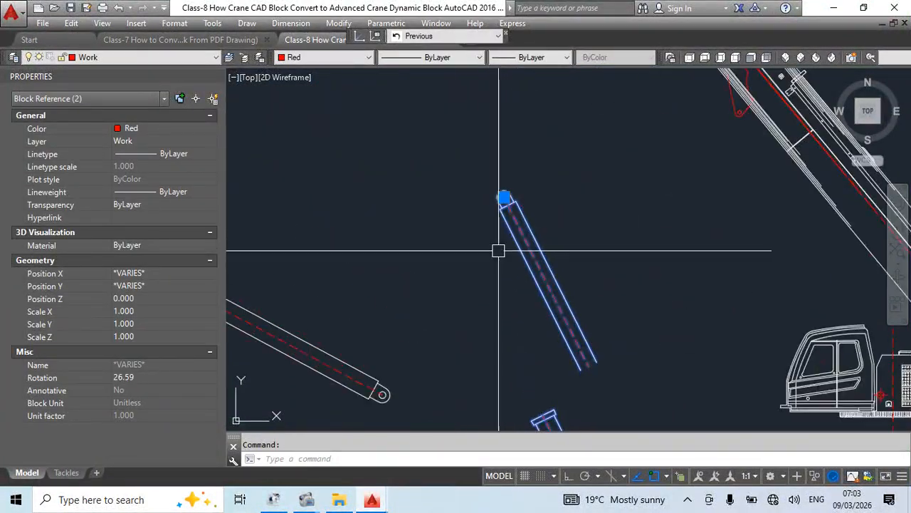
pyautogui.press('Escape')
# - Swing the Lifting Jack block by its upper pin to a steep angle roughly parallel to the old jack parts
pyautogui.scroll(-2, 509, 238)
pyautogui.click(475, 298)
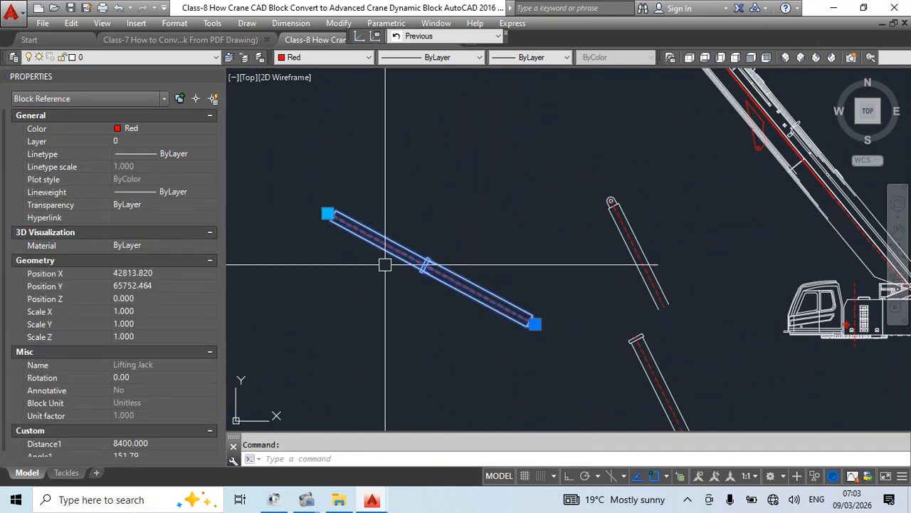
pyautogui.click(328, 213)
pyautogui.click(452, 170)
pyautogui.scroll(-2, 459, 230)
pyautogui.press('Escape')
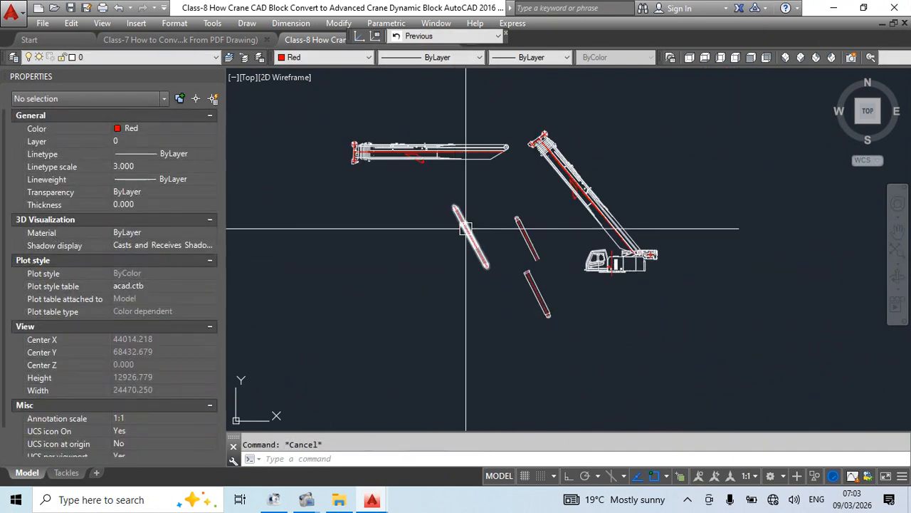
# - Move the Lifting Jack block away from the boom drawings towards the crane carrier views
pyautogui.click(465, 228)
pyautogui.moveTo(468, 295); pyautogui.dragTo(612, 303, button='middle')
pyautogui.write('m')
pyautogui.press('Return')
pyautogui.click(631, 275)
pyautogui.scroll(-3, 554, 267)
pyautogui.moveTo(488, 285); pyautogui.dragTo(635, 299, button='middle')
pyautogui.scroll(3, 453, 267)
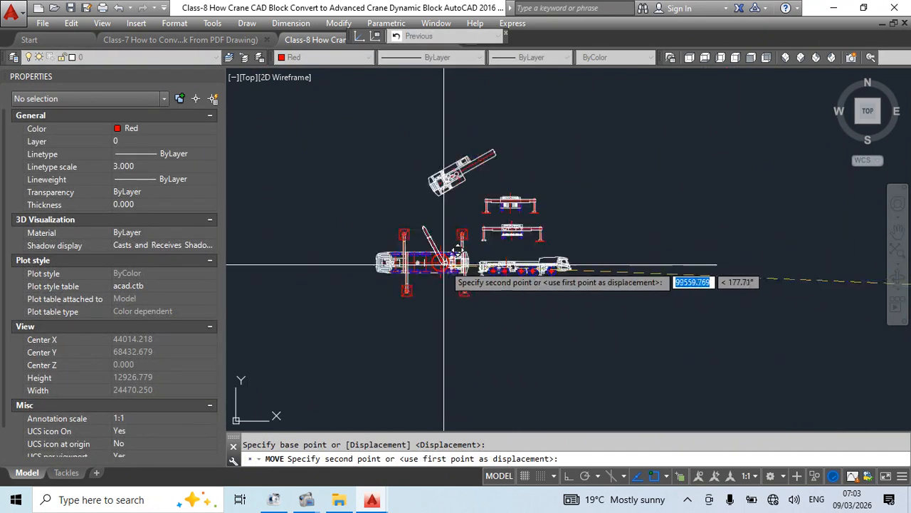
pyautogui.press('Escape')
pyautogui.press('Escape')
# - Erase the two leftover parts of the old static jack beside the crane
pyautogui.scroll(-4, 484, 222)
pyautogui.scroll(5, 645, 233)
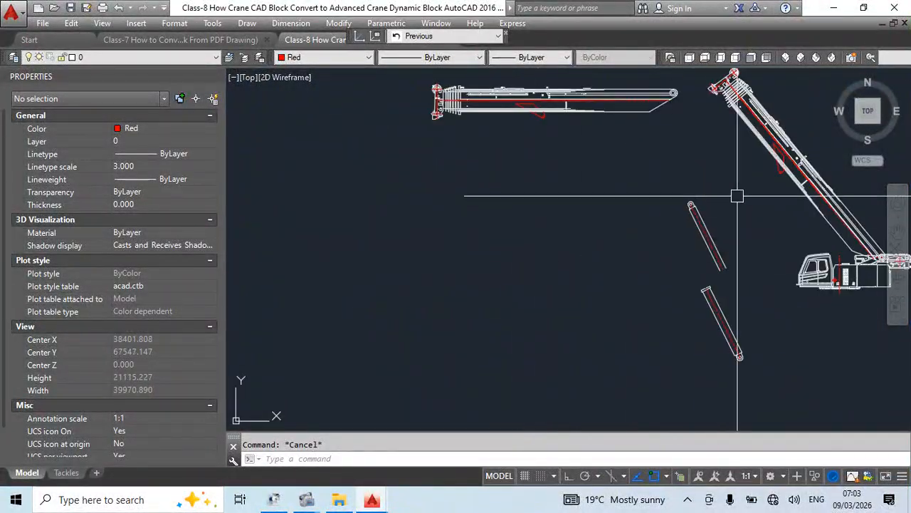
pyautogui.click(739, 194)
pyautogui.click(632, 362)
pyautogui.write('e')
pyautogui.press('Return')
pyautogui.scroll(-2, 632, 364)
pyautogui.moveTo(610, 306); pyautogui.dragTo(427, 319, button='middle')
pyautogui.press('Escape')
pyautogui.scroll(4, 440, 226)
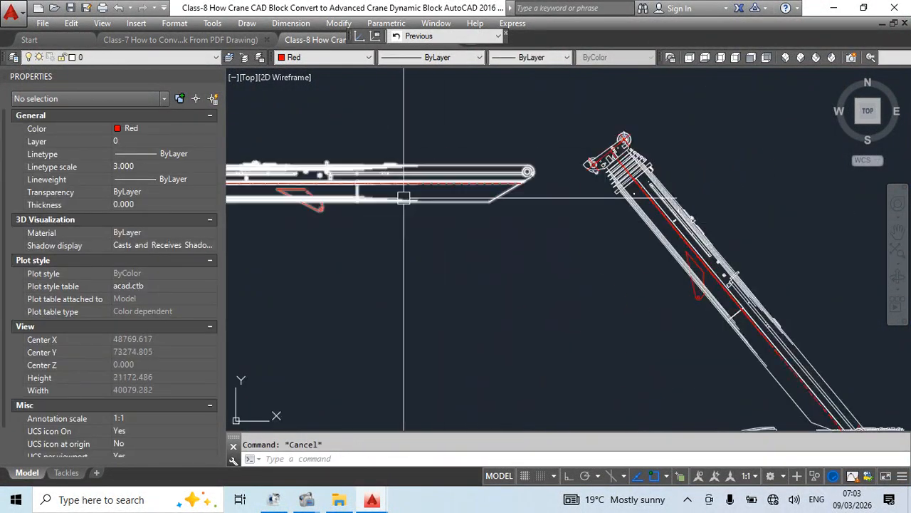
# - Erase the loose horizontal boom drawing beside the raised boom
pyautogui.click(403, 197)
pyautogui.scroll(-6, 585, 235)
pyautogui.press('Escape')
pyautogui.click(574, 229)
pyautogui.press('Delete')
pyautogui.click(618, 248)
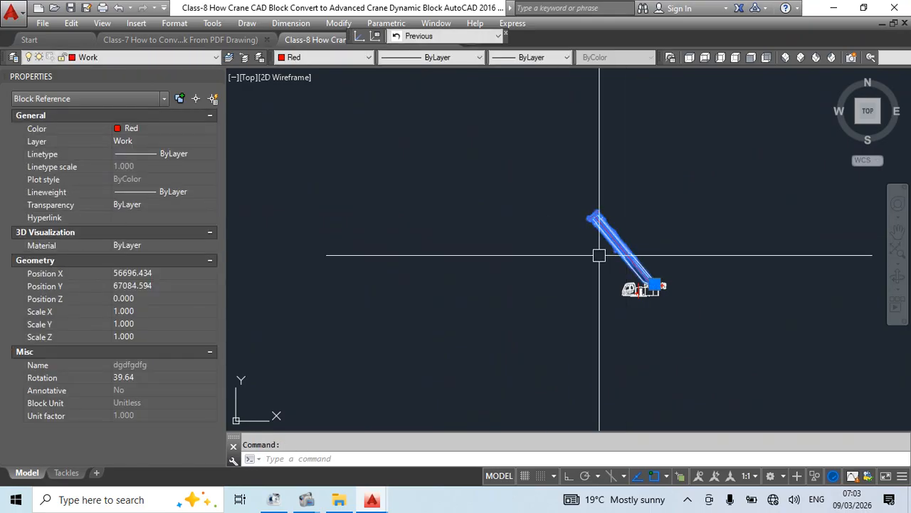
pyautogui.scroll(6, 646, 276)
pyautogui.press('Escape')
# - Copy the Carbody Side block to the empty area away from the assembled crane
pyautogui.click(604, 352)
pyautogui.moveTo(623, 369); pyautogui.dragTo(739, 273, button='middle')
pyautogui.write('c')
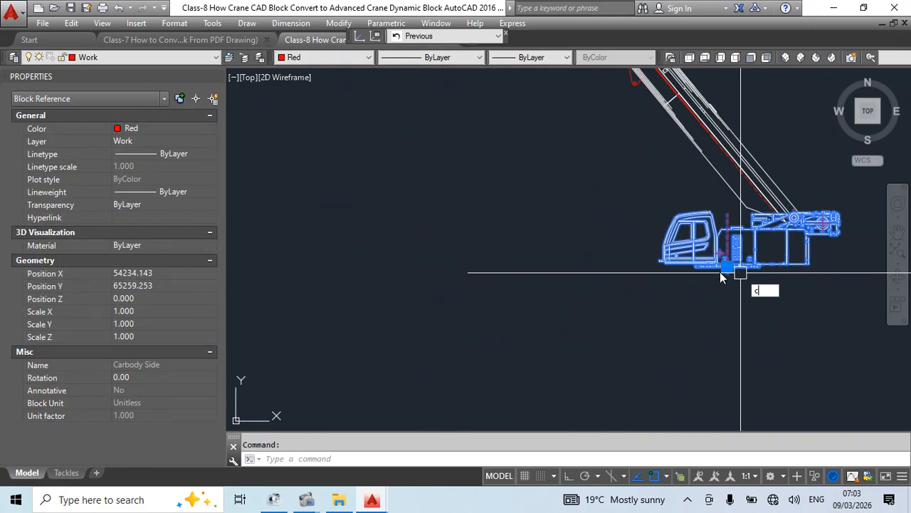
pyautogui.write('o')
pyautogui.press('Return')
pyautogui.click(739, 255)
pyautogui.scroll(-6, 507, 268)
pyautogui.click(451, 301)
pyautogui.press('Escape')
# - Open the copied Carbody Side block for editing in the block editor
pyautogui.scroll(6, 452, 295)
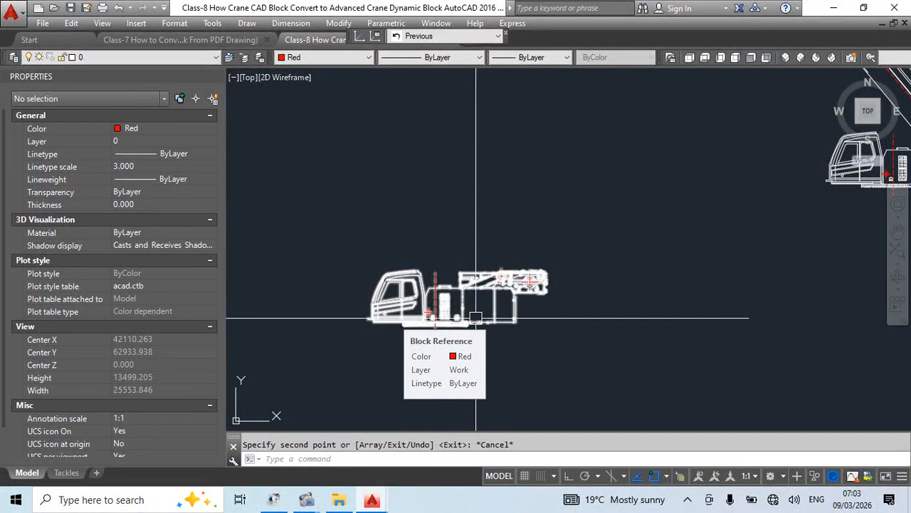
pyautogui.scroll(2, 467, 324)
pyautogui.moveTo(489, 329); pyautogui.dragTo(645, 238, button='middle')
pyautogui.click(565, 189)
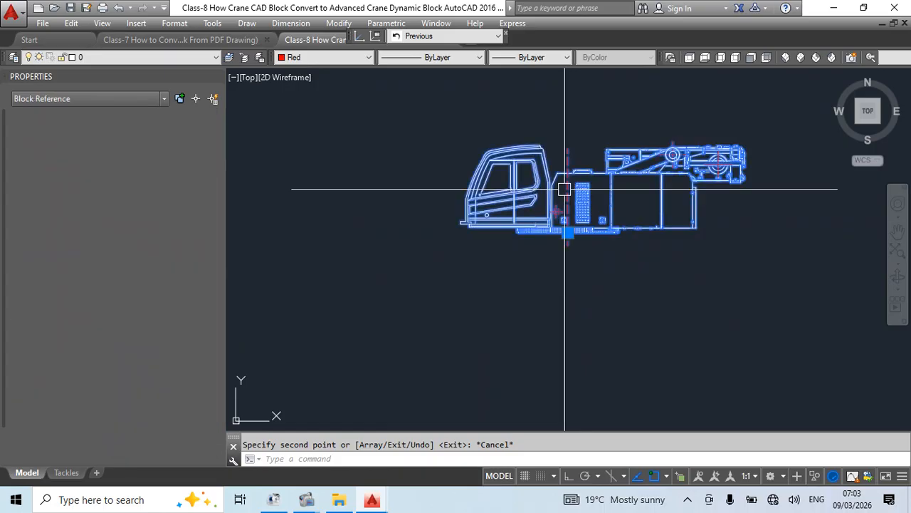
pyautogui.doubleClick(530, 206)
pyautogui.click(439, 340)
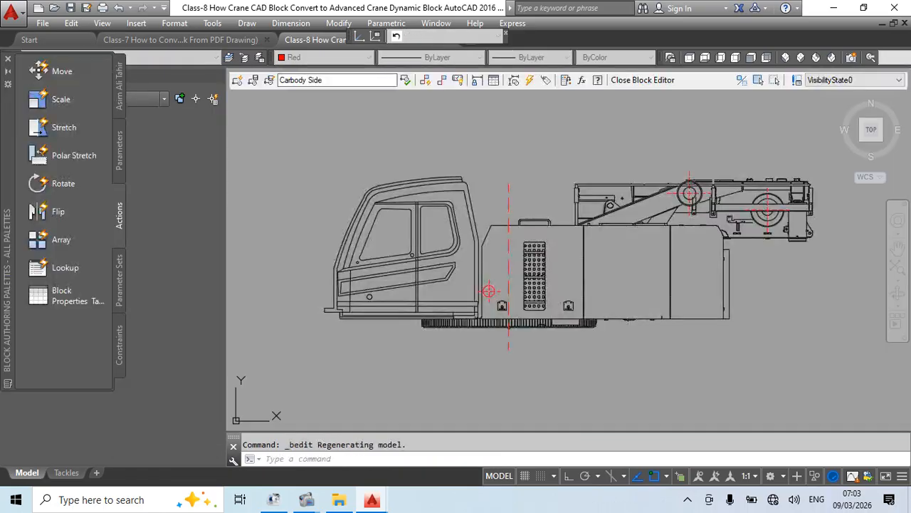
pyautogui.moveTo(630, 291); pyautogui.dragTo(435, 273, button='middle')
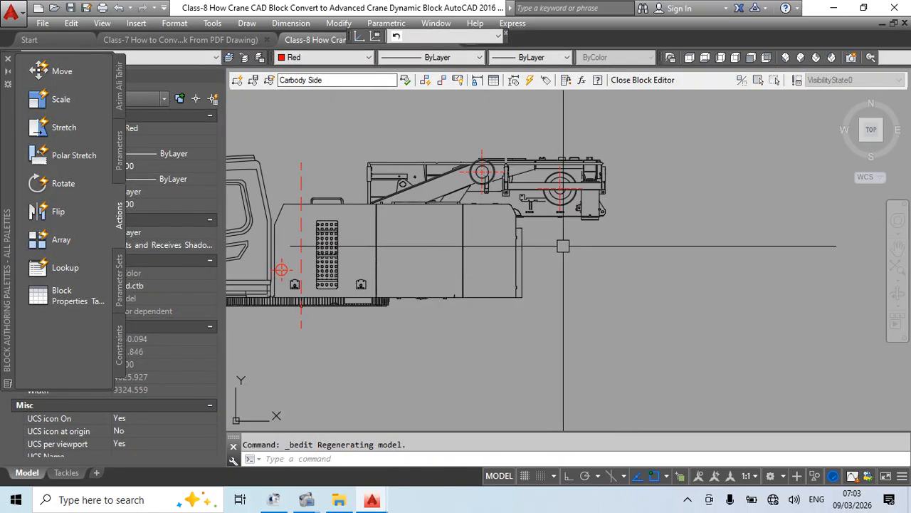
pyautogui.scroll(-2, 564, 246)
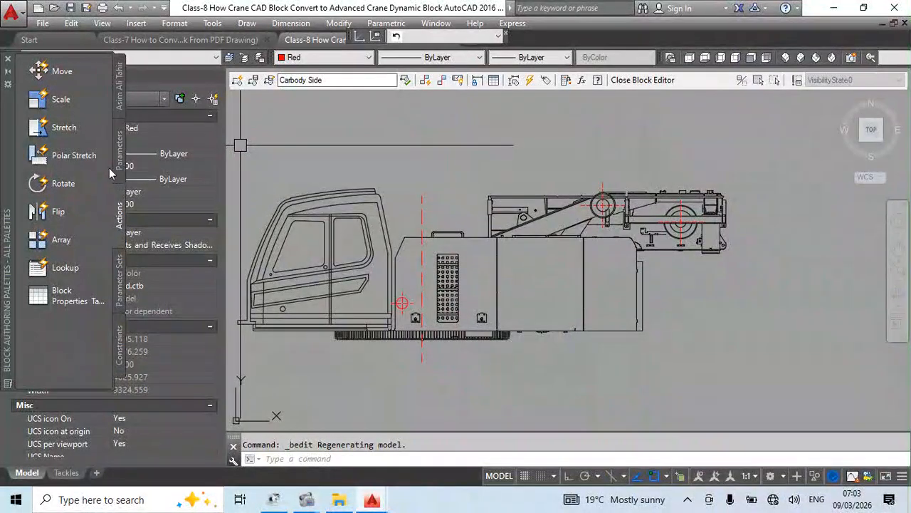
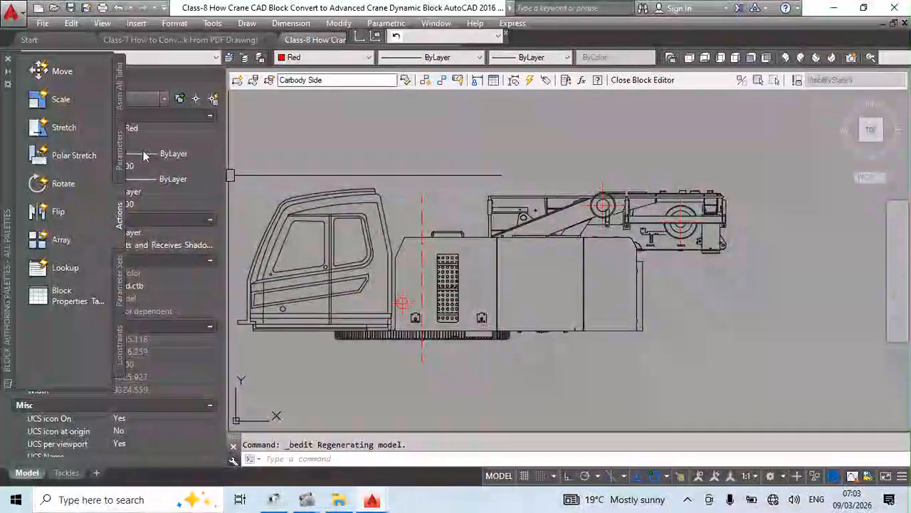
# - Draw a long horizontal rectangle about 228 high below the rear end of the carbody
pyautogui.click(120, 285)
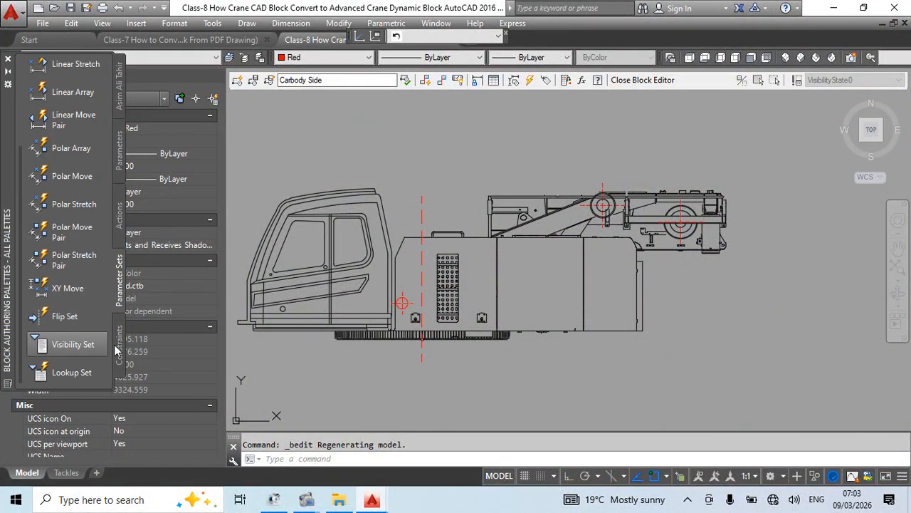
pyautogui.moveTo(732, 313); pyautogui.dragTo(660, 309, button='middle')
pyautogui.press('Escape')
pyautogui.scroll(1, 629, 281)
pyautogui.moveTo(629, 280); pyautogui.dragTo(573, 288, button='middle')
pyautogui.write('re')
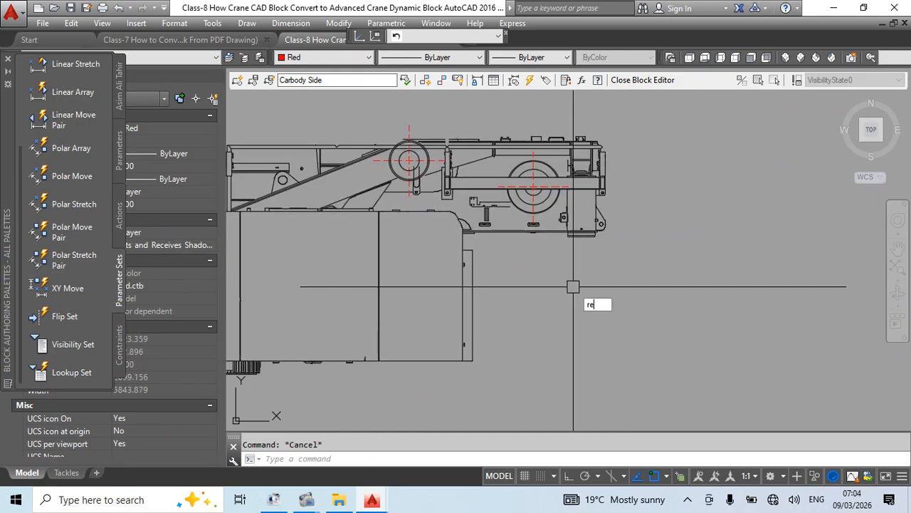
pyautogui.write('c')
pyautogui.press('Return')
pyautogui.scroll(3, 489, 248)
pyautogui.click(469, 224)
pyautogui.scroll(-3, 577, 285)
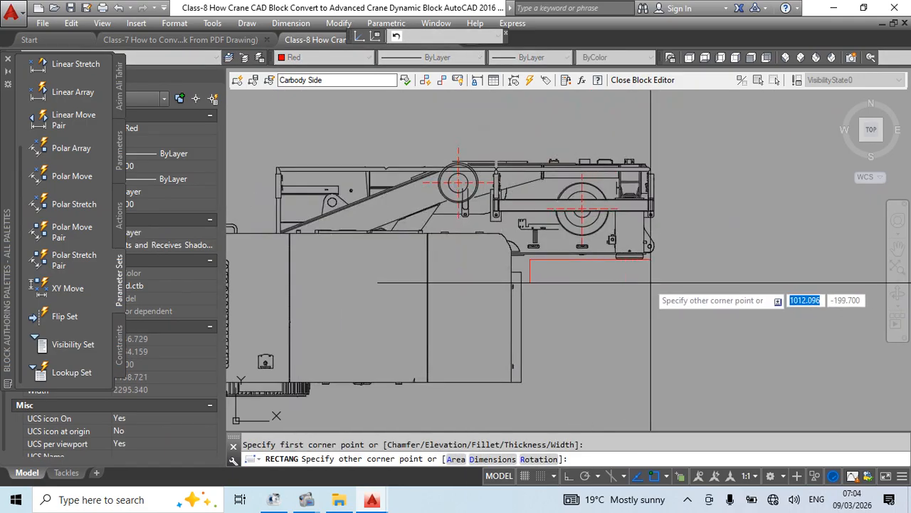
pyautogui.click(725, 286)
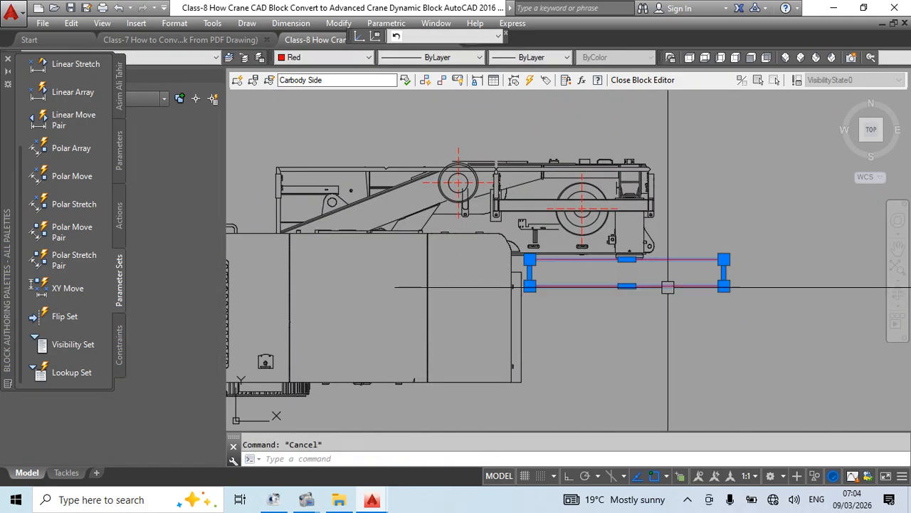
# - Move the rectangle down and away from the carbody's rear end
pyautogui.moveTo(640, 312); pyautogui.dragTo(598, 289, button='middle')
pyautogui.write('m')
pyautogui.press('Return')
pyautogui.click(579, 283)
pyautogui.click(640, 347)
# - Move the rectangle so its upper edge sits centred directly beneath the pad of the carbody's rear column
pyautogui.click(612, 297)
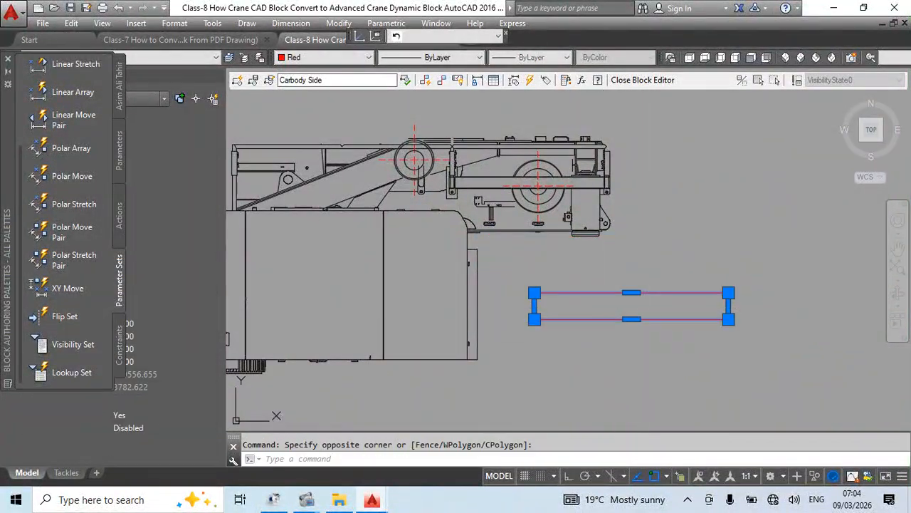
pyautogui.write('m')
pyautogui.press('Return')
pyautogui.click(633, 299)
pyautogui.scroll(5, 611, 228)
pyautogui.scroll(-4, 602, 214)
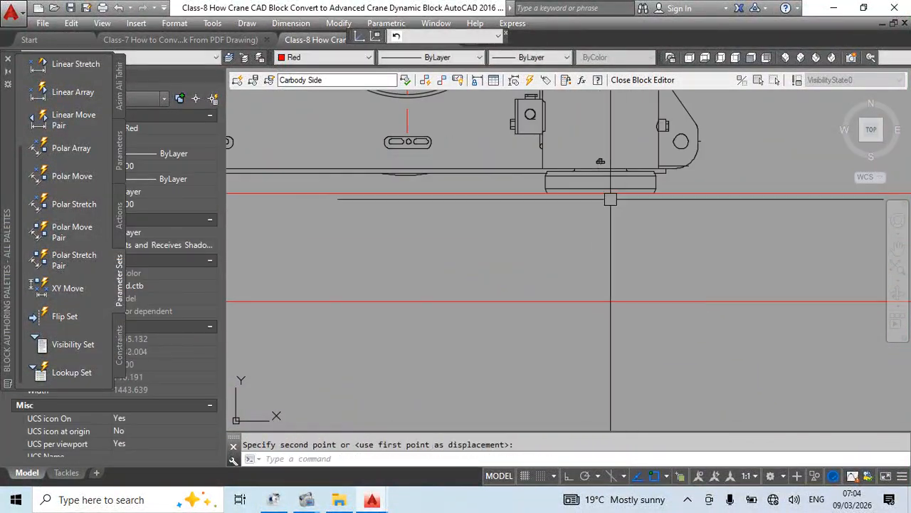
pyautogui.click(603, 250)
pyautogui.scroll(5, 584, 242)
pyautogui.scroll(-3, 571, 239)
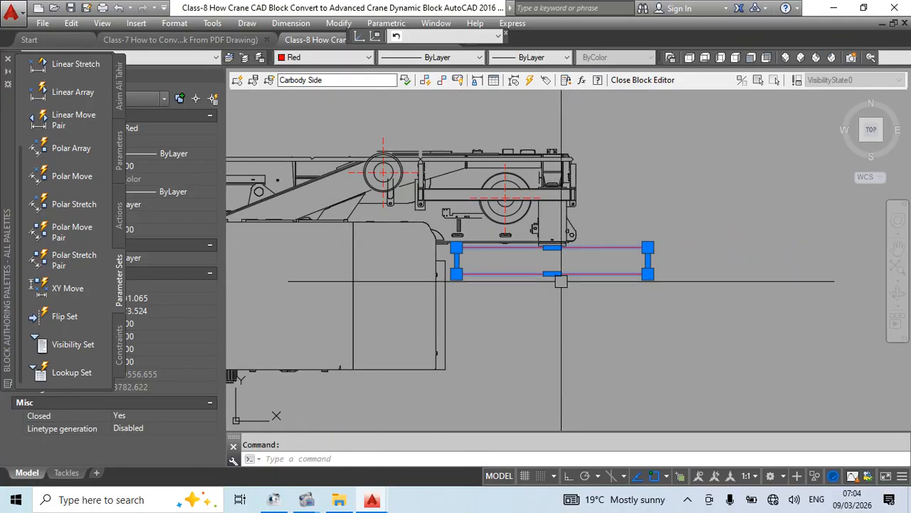
pyautogui.scroll(4, 612, 186)
pyautogui.press('Escape')
pyautogui.scroll(-6, 593, 186)
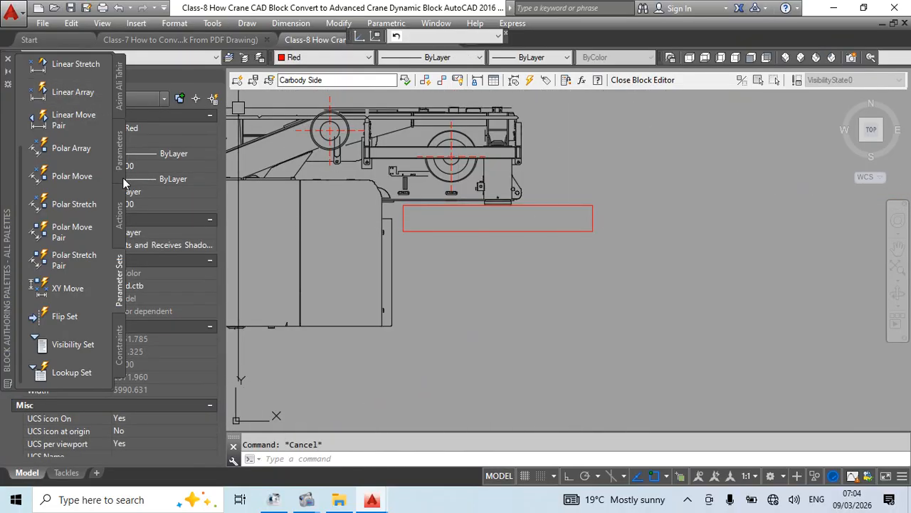
pyautogui.click(120, 153)
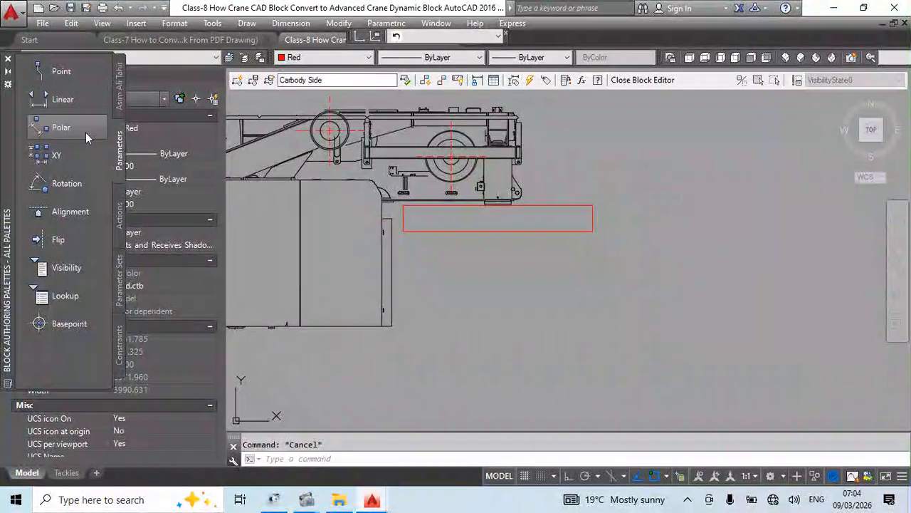
pyautogui.click(60, 100)
pyautogui.scroll(2, 591, 209)
pyautogui.click(590, 209)
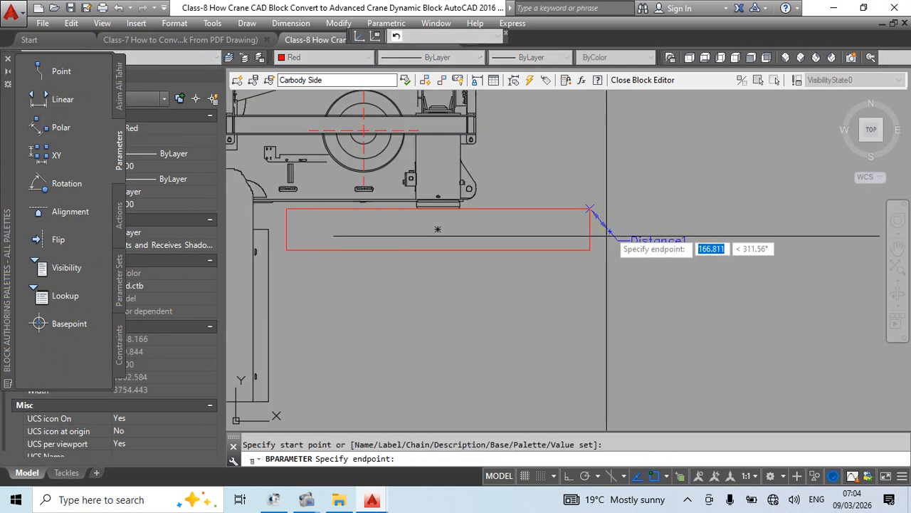
pyautogui.press('Escape')
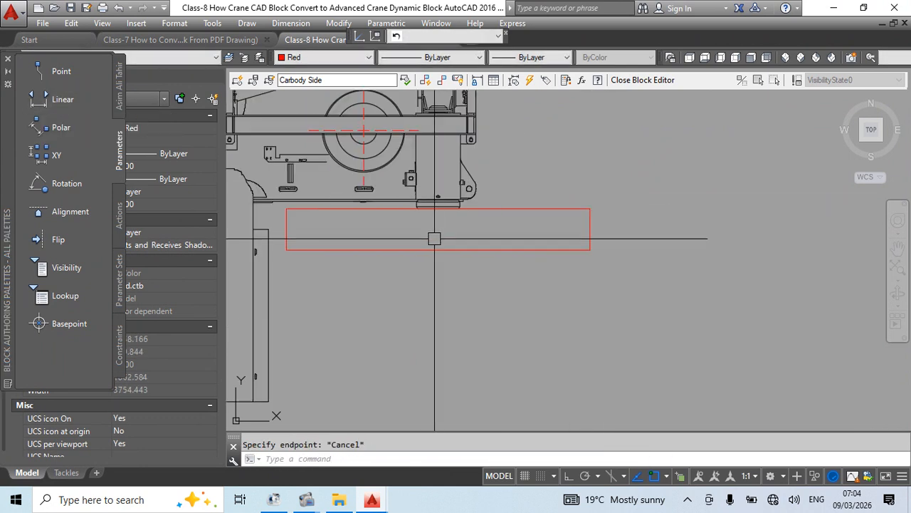
pyautogui.press('Return')
pyautogui.click(438, 208)
pyautogui.click(437, 249)
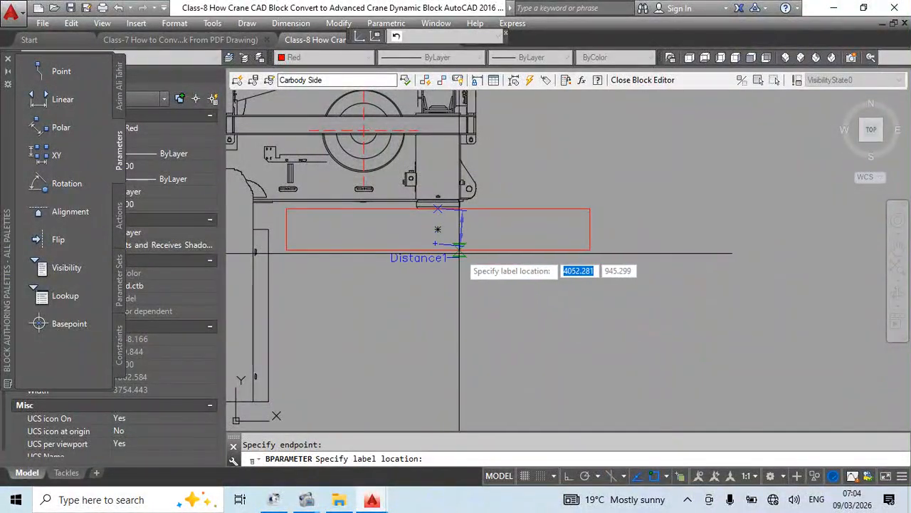
pyautogui.press('Escape')
pyautogui.press('Return')
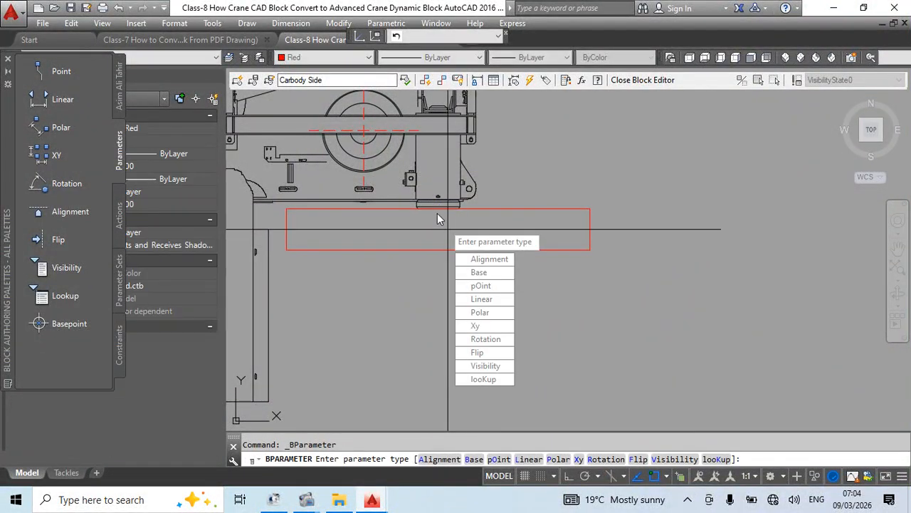
pyautogui.press('Escape')
# - Add a vertical Linear parameter from the midpoint of the rectangle's upper edge to the midpoint of its lower edge
pyautogui.click(61, 99)
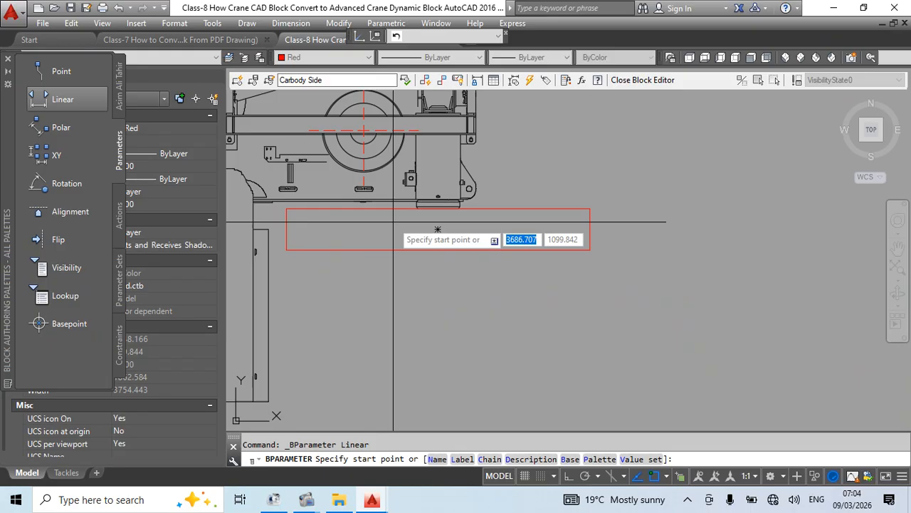
pyautogui.click(437, 209)
pyautogui.click(437, 250)
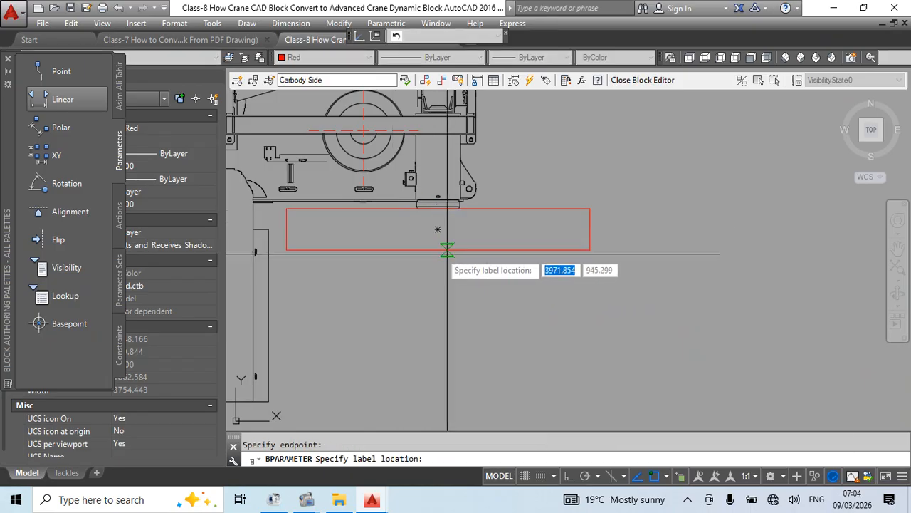
pyautogui.click(440, 248)
pyautogui.scroll(-2, 504, 282)
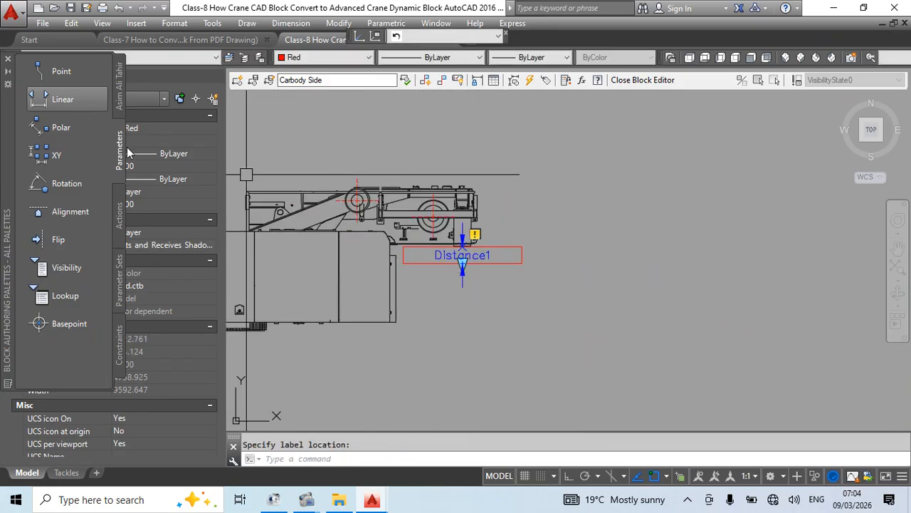
pyautogui.click(118, 213)
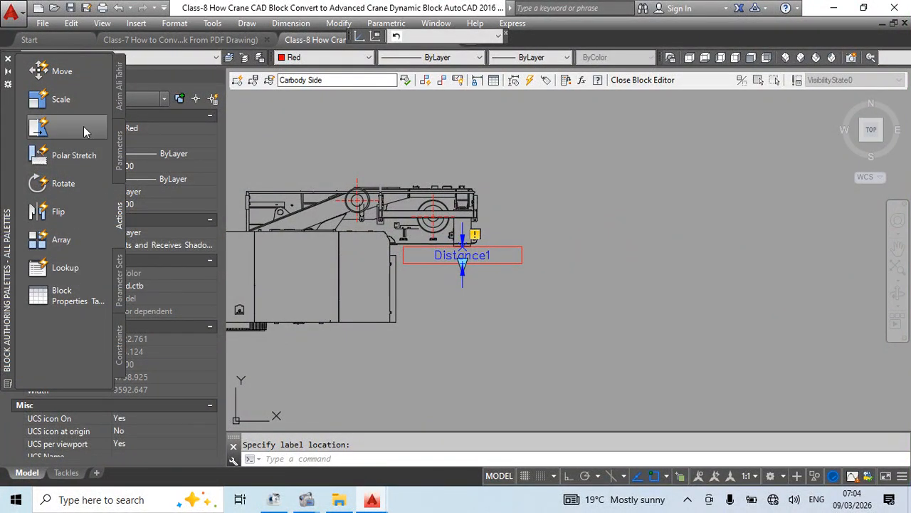
pyautogui.moveTo(4, 125); pyautogui.dragTo(144, 161)
pyautogui.click(153, 171)
pyautogui.click(153, 236)
pyautogui.click(153, 302)
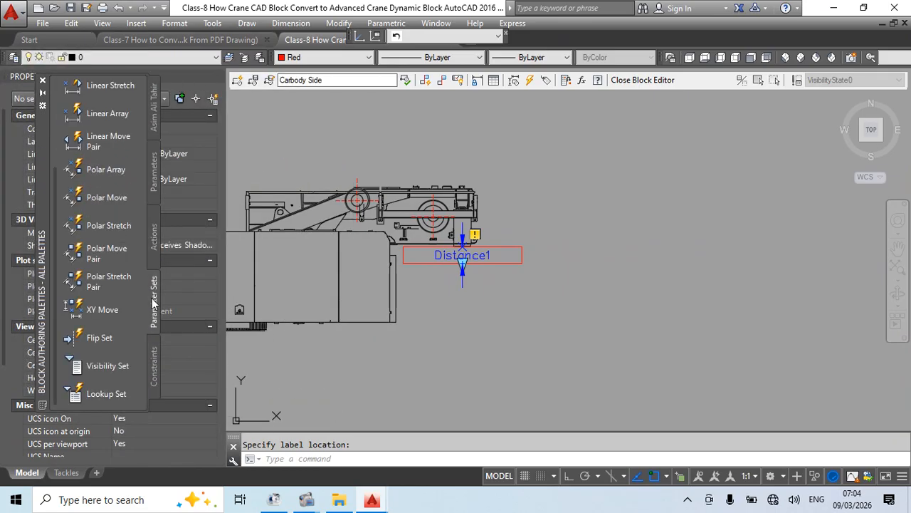
pyautogui.click(154, 362)
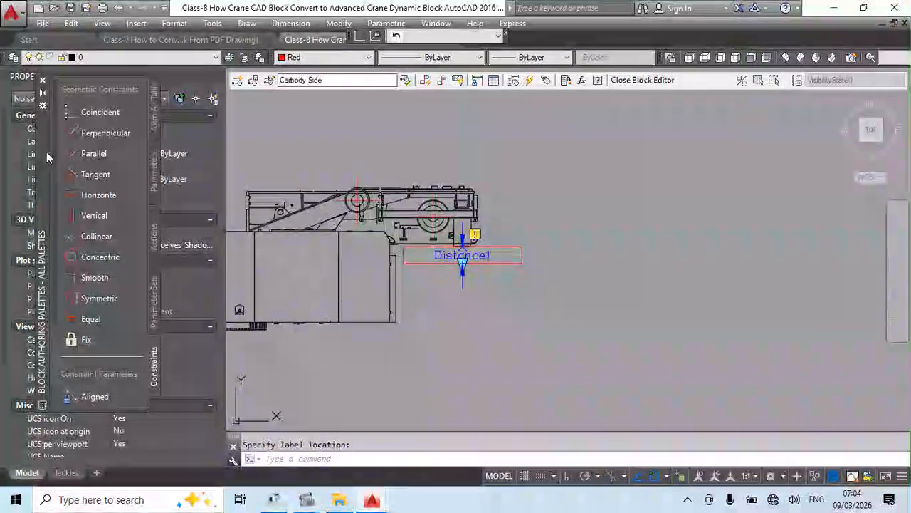
pyautogui.moveTo(43, 151)
pyautogui.mouseDown()
pyautogui.moveTo(33, 146)
pyautogui.moveTo(26, 159)
pyautogui.mouseUp()
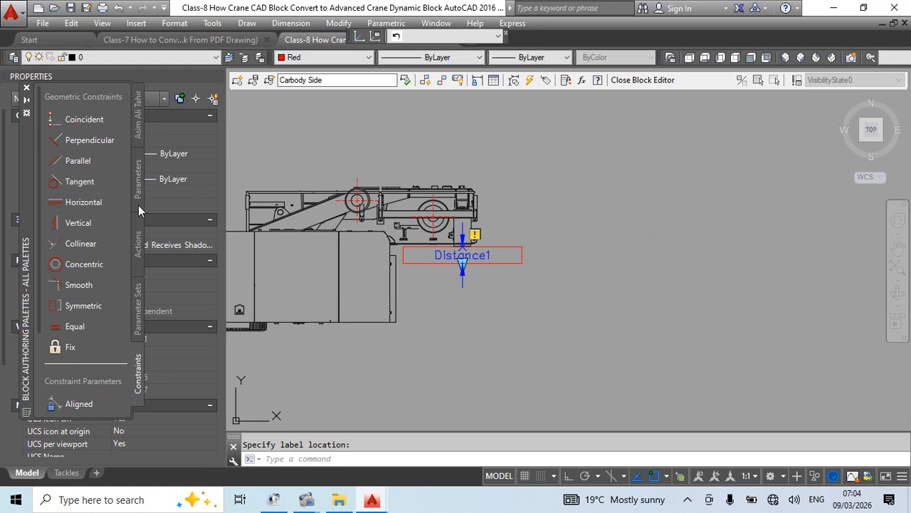
pyautogui.click(138, 181)
# - Assign an Array action to the Distance1 parameter with the rectangle as its object, picking the column distance in the drawing
pyautogui.click(135, 246)
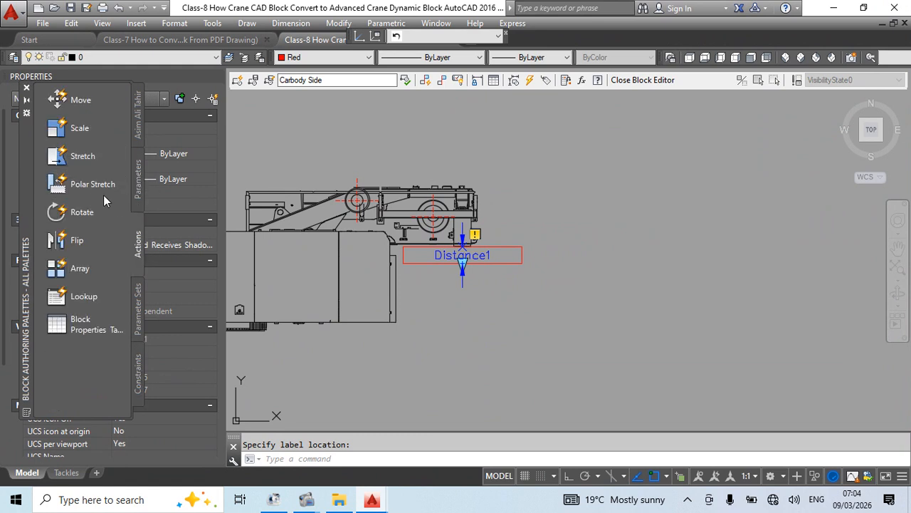
pyautogui.click(91, 269)
pyautogui.moveTo(434, 301); pyautogui.dragTo(449, 288, button='middle')
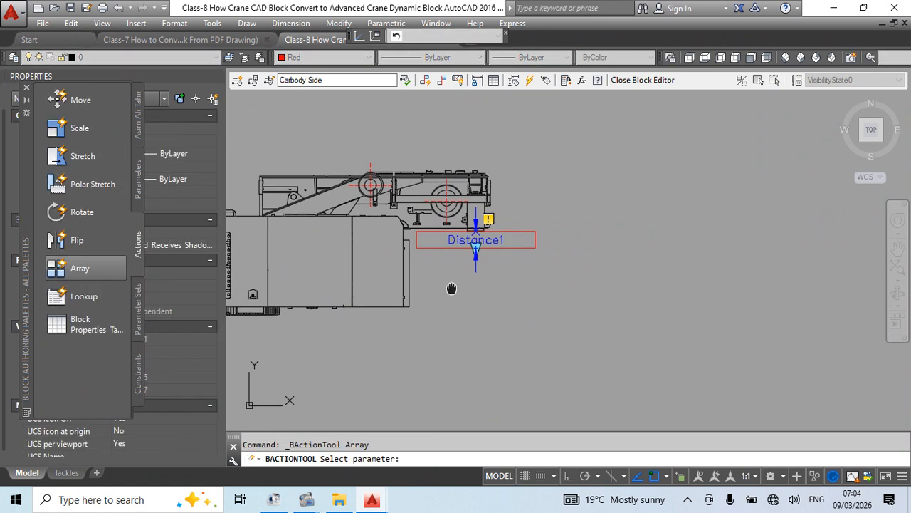
pyautogui.scroll(4, 490, 270)
pyautogui.click(494, 183)
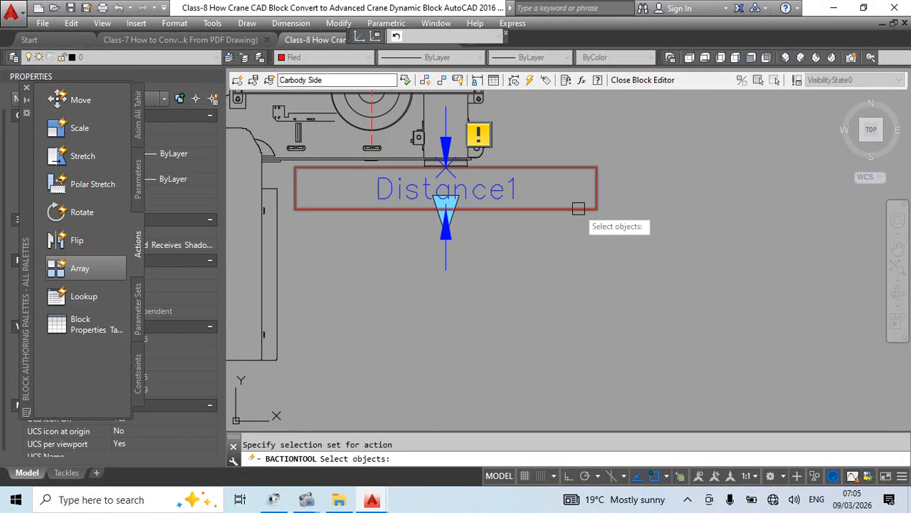
pyautogui.press('Return')
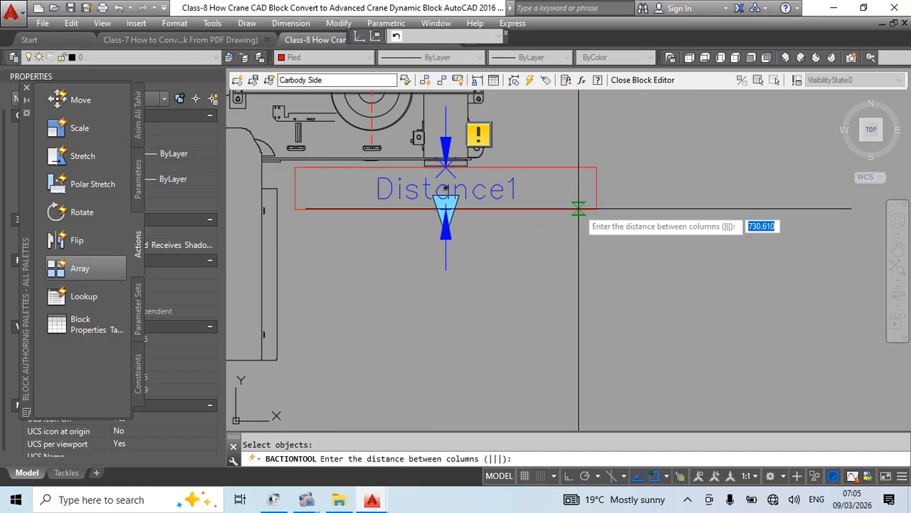
pyautogui.moveTo(502, 243); pyautogui.dragTo(499, 262, button='middle')
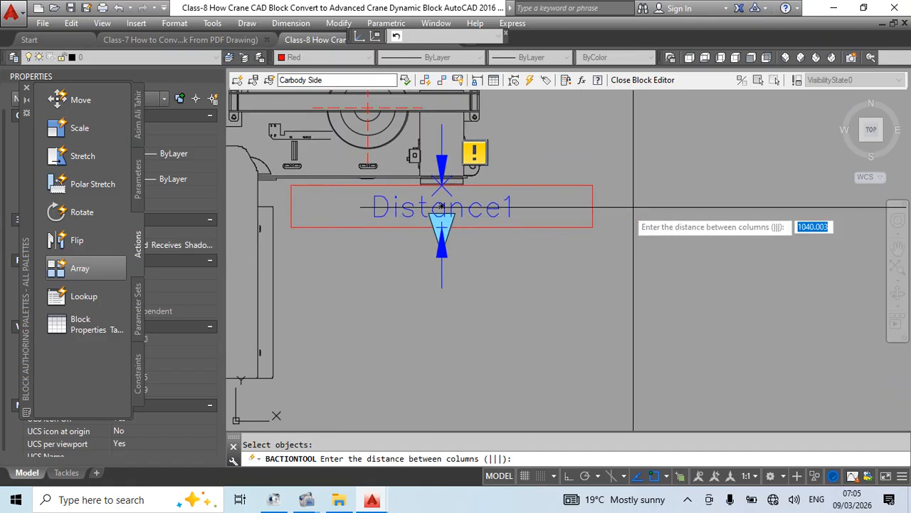
pyautogui.click(592, 191)
pyautogui.click(654, 265)
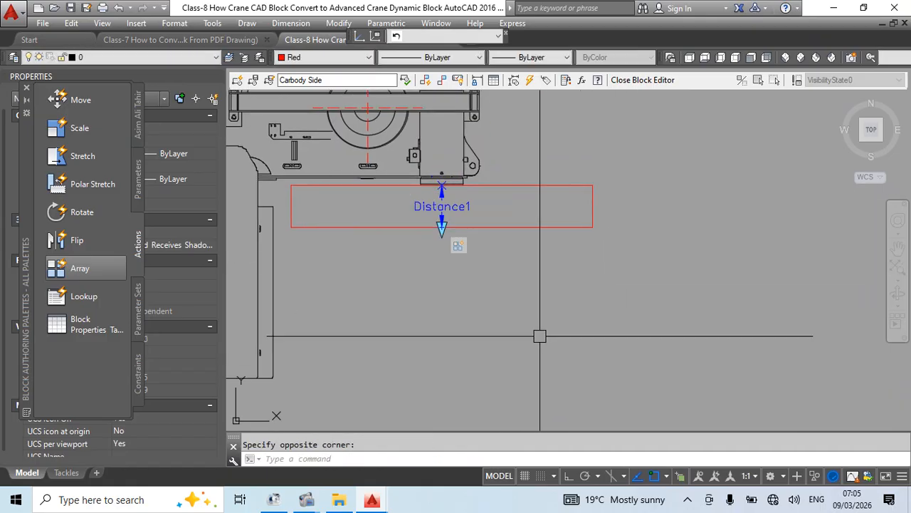
# - Close the block editor, keeping the changes to the Carbody Side block
pyautogui.write('c')
pyautogui.press('Return')
pyautogui.press('Return')
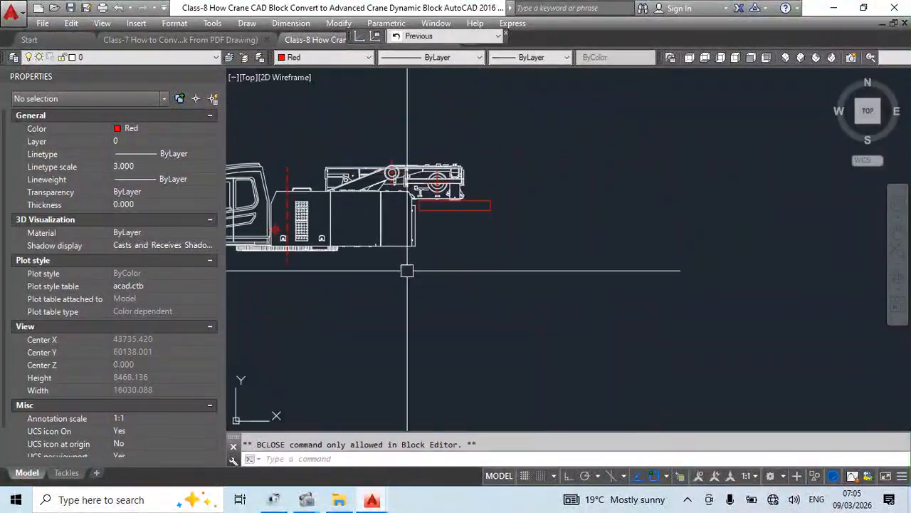
# - Stretch the copied Carbody Side block's Distance1 grip downward to array the rectangle
pyautogui.click(452, 197)
pyautogui.click(455, 191)
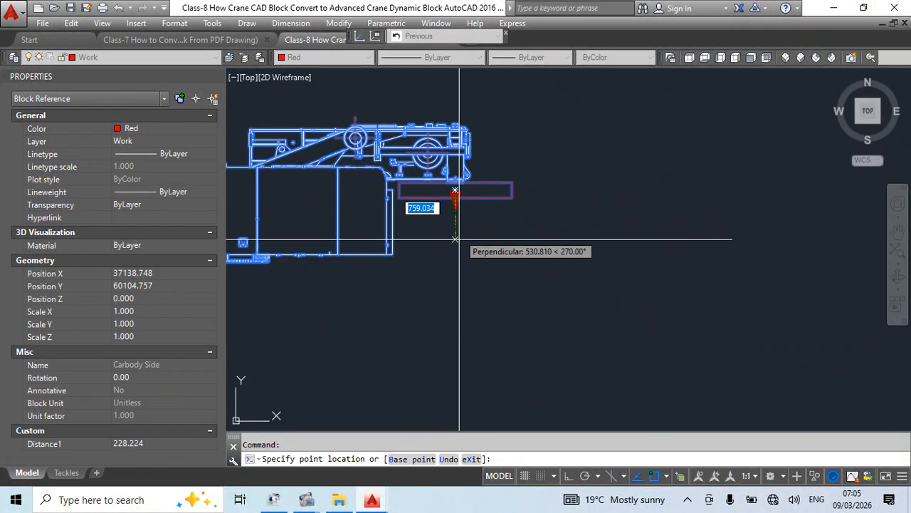
# - Test the carbody's counterweight array by stretching it downward, and undo the stretch
pyautogui.click(460, 270)
pyautogui.click(478, 317)
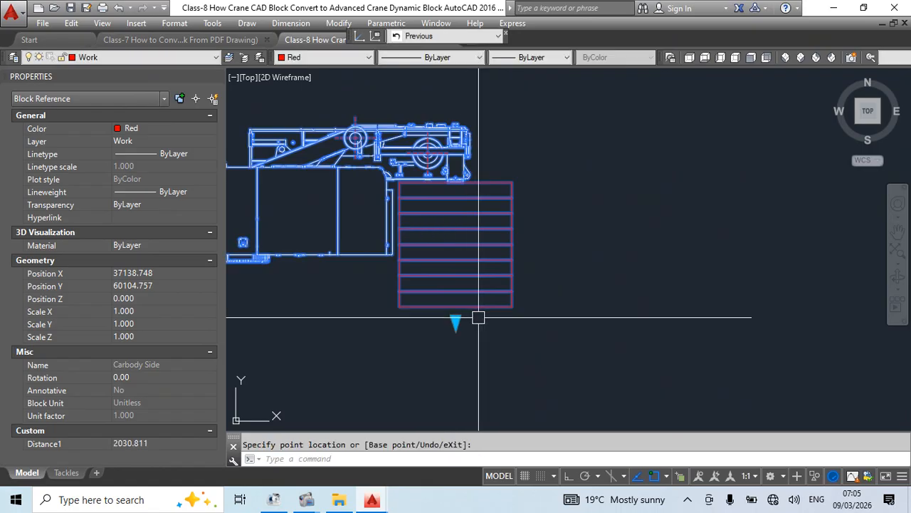
pyautogui.scroll(-4, 545, 317)
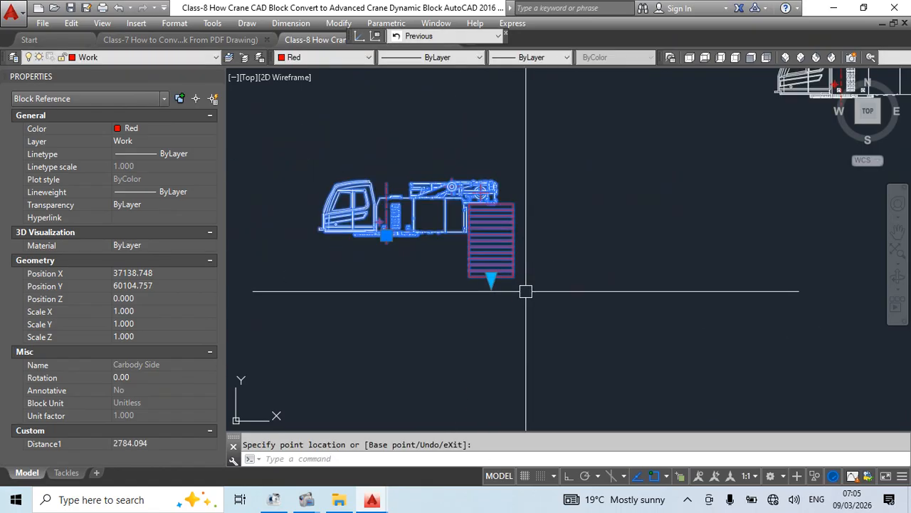
pyautogui.scroll(3, 525, 290)
pyautogui.hotkey('ctrl', 'z')
pyautogui.write('z')
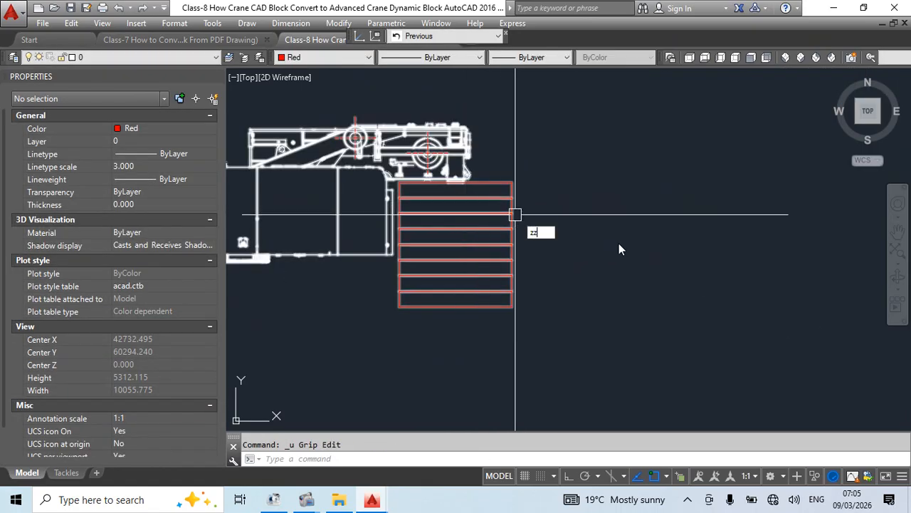
pyautogui.write('z')
pyautogui.press('Escape')
pyautogui.hotkey('ctrl', 'z')
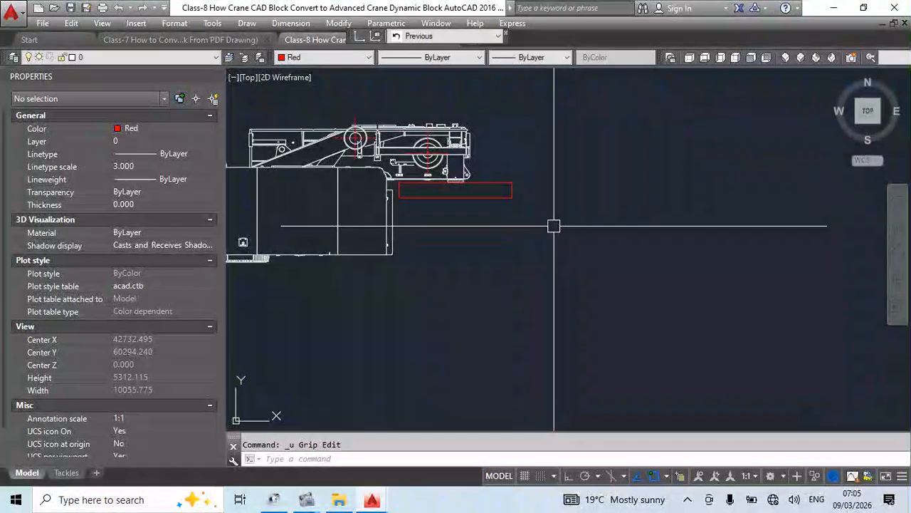
# - Stretch the carbody's counterweight array downward to a distance of about 710
pyautogui.click(465, 200)
pyautogui.click(455, 200)
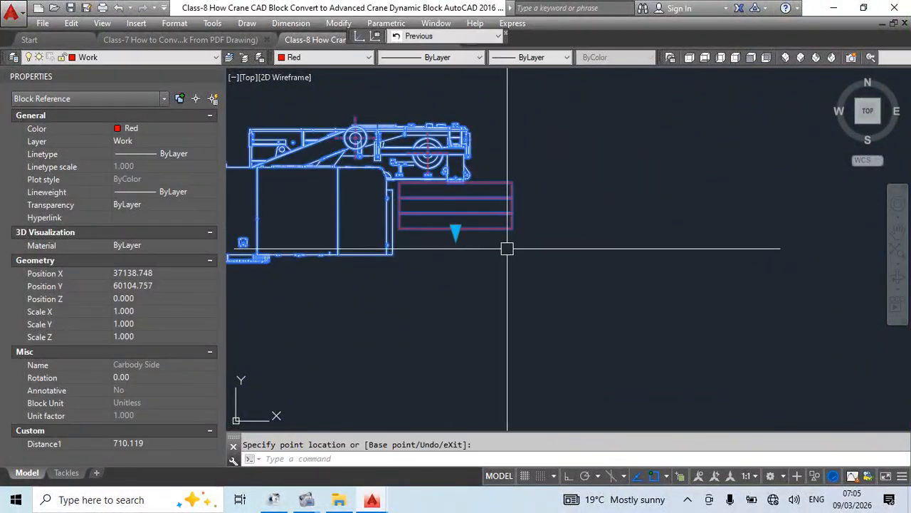
pyautogui.press('Escape')
# - Open the Carbody Side block for editing in the Block Editor
pyautogui.scroll(-2, 541, 249)
pyautogui.doubleClick(442, 227)
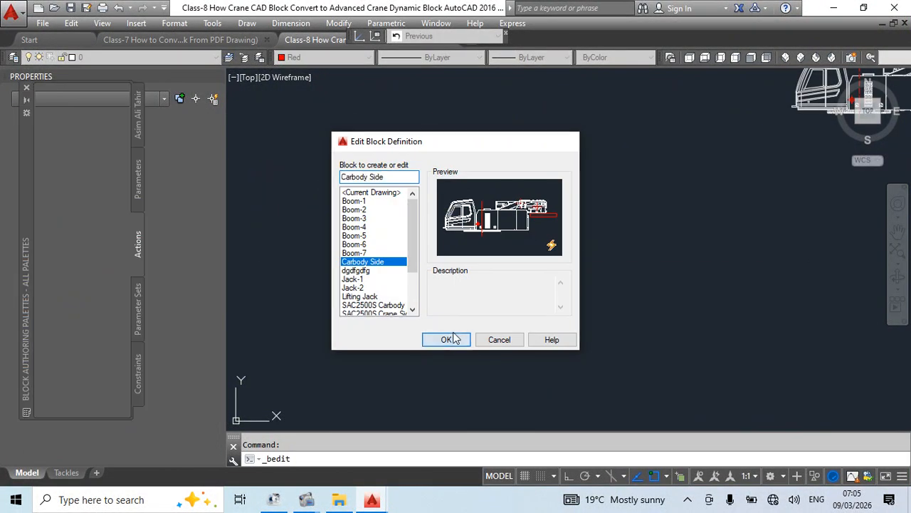
pyautogui.click(448, 339)
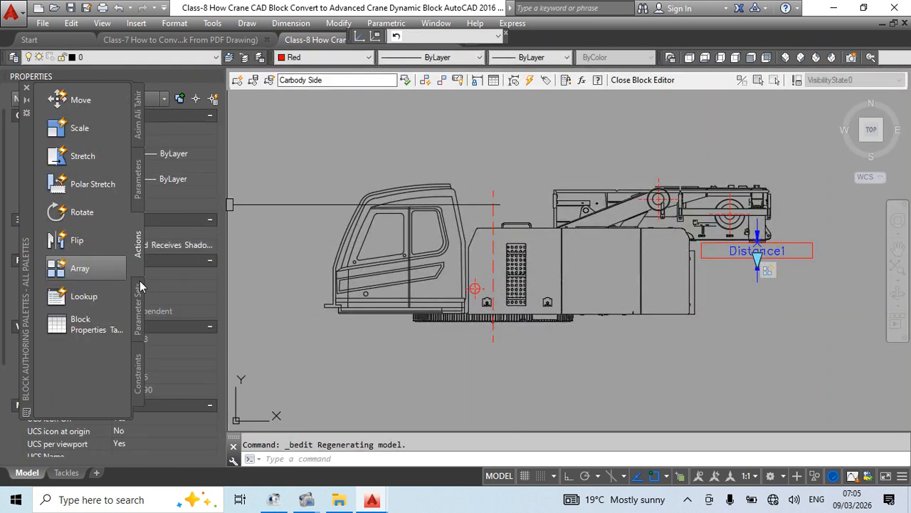
# - Add a Flip Set with its reflection line along the carbody's vertical red centreline and place its label beside it
pyautogui.click(137, 310)
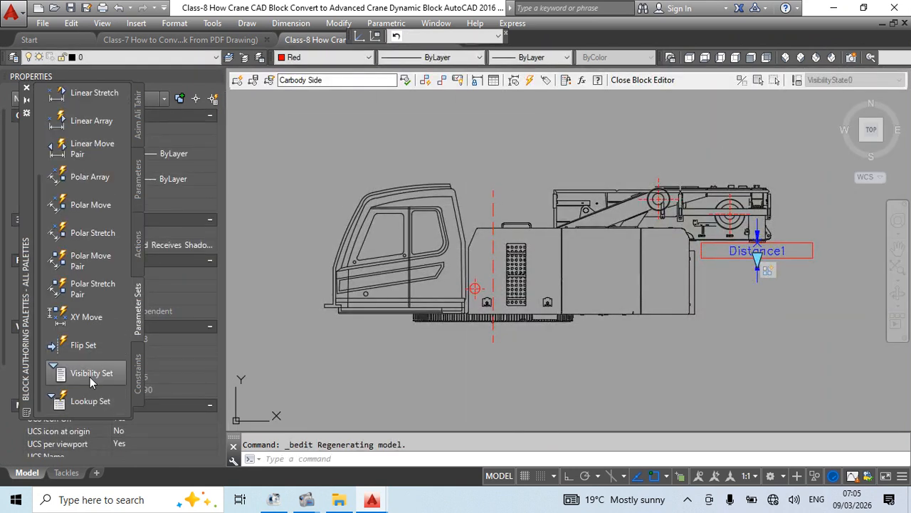
pyautogui.click(83, 345)
pyautogui.scroll(3, 484, 228)
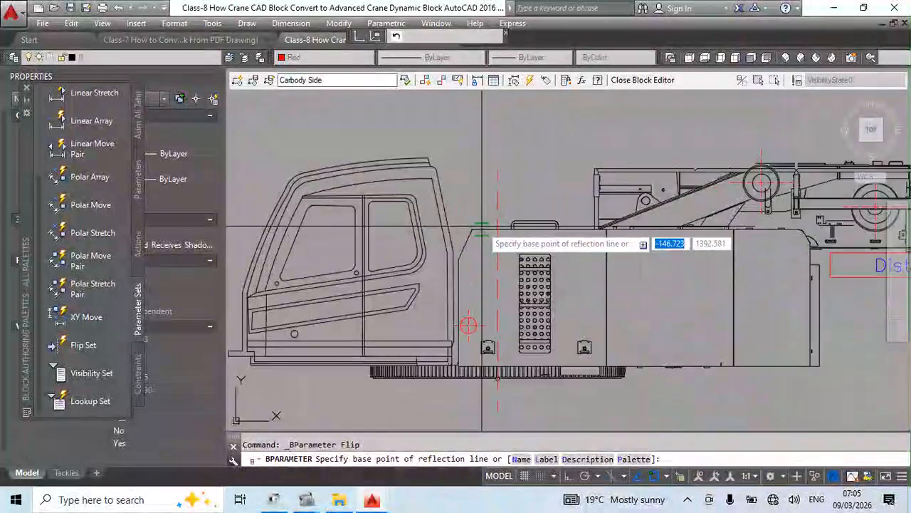
pyautogui.click(497, 274)
pyautogui.click(501, 279)
pyautogui.scroll(-3, 509, 260)
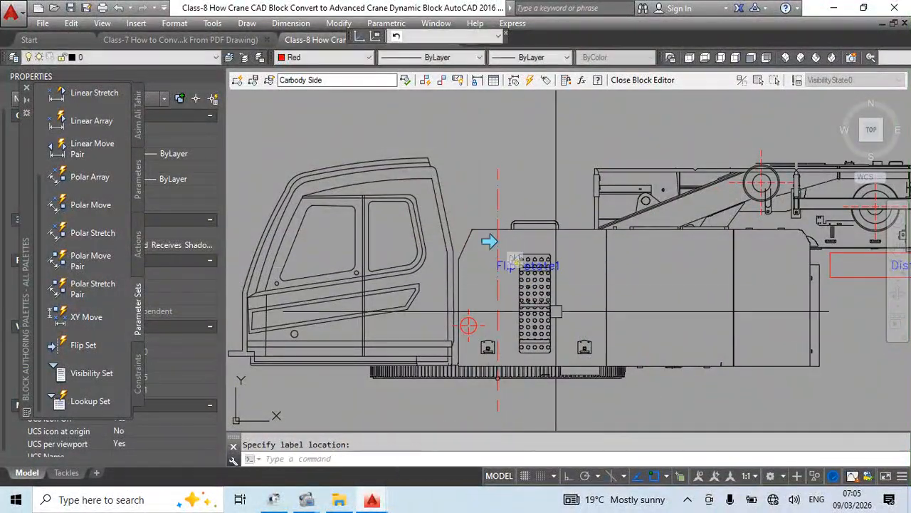
# - Assign the whole carbody, including counterweight and parameters, as the flip action's new selection set, and close the Block Editor with the changes saved
pyautogui.click(516, 254)
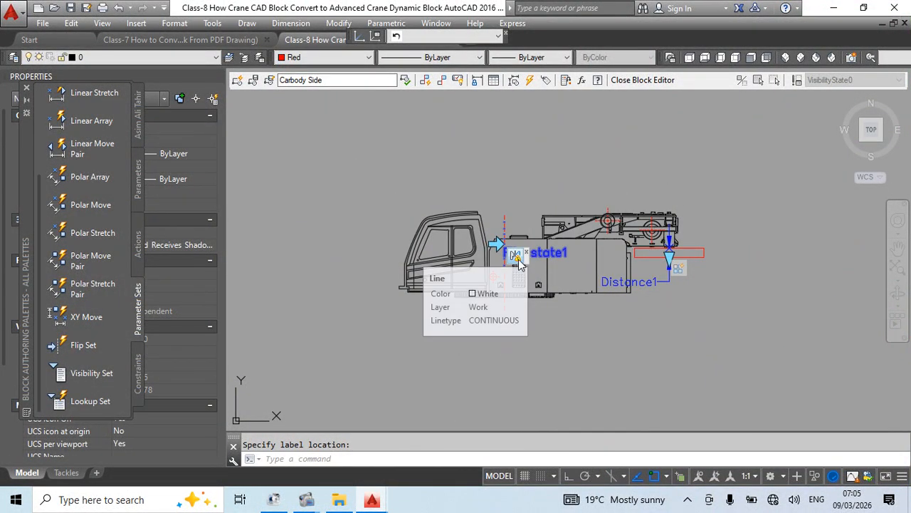
pyautogui.rightClick(517, 255)
pyautogui.moveTo(546, 282)
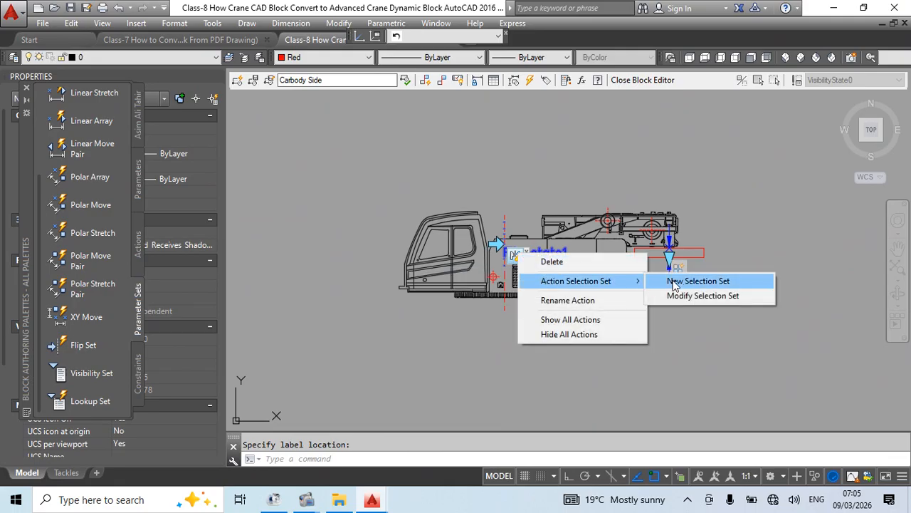
pyautogui.click(734, 282)
pyautogui.scroll(-3, 622, 273)
pyautogui.click(727, 175)
pyautogui.click(452, 347)
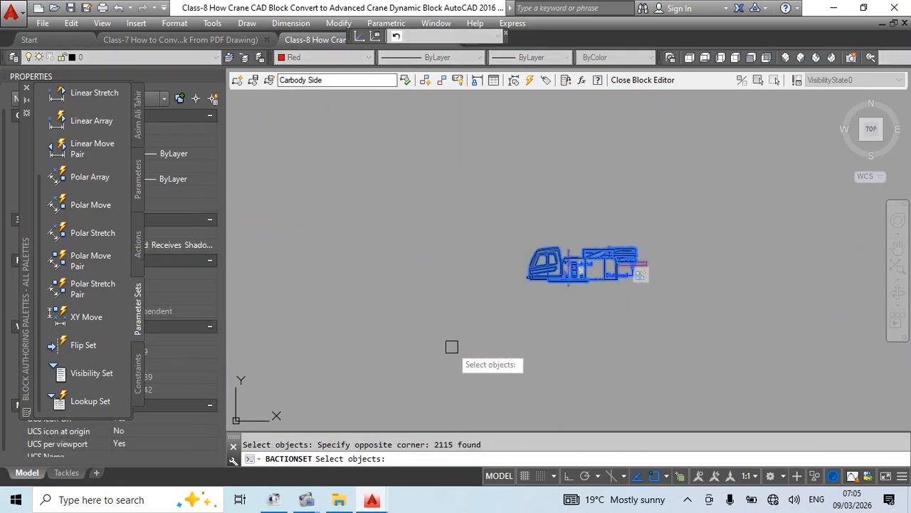
pyautogui.press('Return')
pyautogui.write('bc')
pyautogui.press('Return')
pyautogui.press('Return')
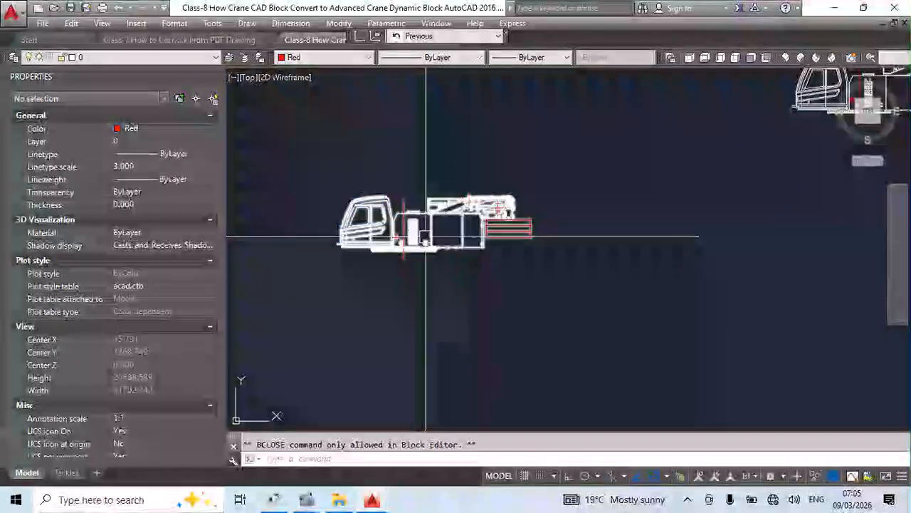
# - Reposition the Carbody Side block by its base grip and stretch its counterweight array to a distance of about 2723
pyautogui.click(401, 225)
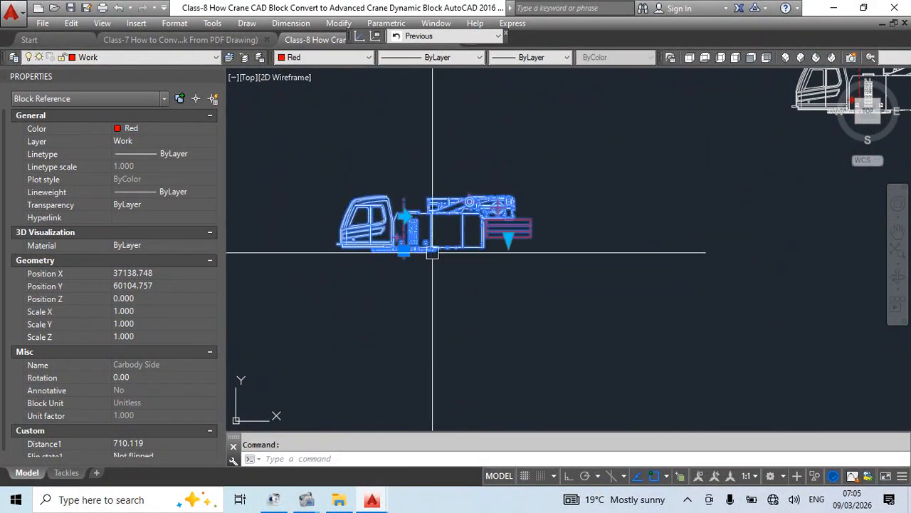
pyautogui.click(404, 250)
pyautogui.click(673, 310)
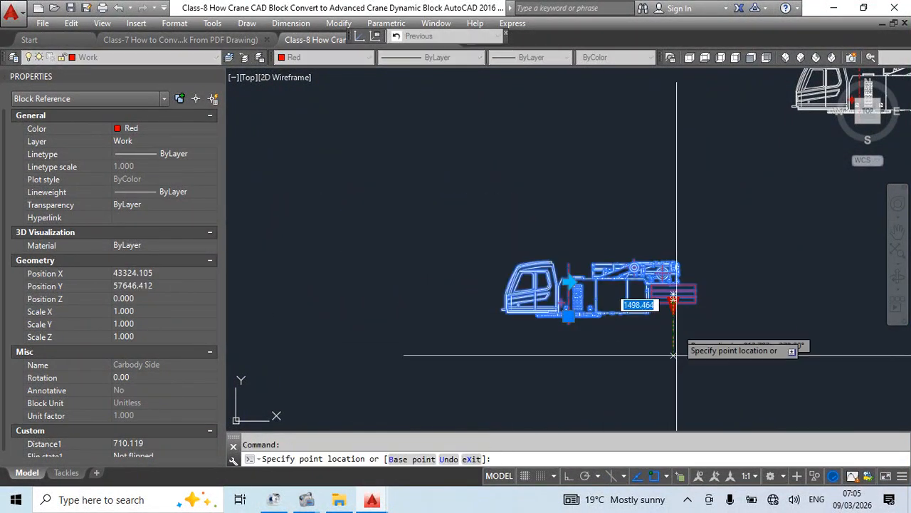
pyautogui.click(673, 359)
pyautogui.moveTo(726, 386); pyautogui.dragTo(656, 327, button='middle')
pyautogui.scroll(-2, 611, 285)
pyautogui.scroll(1, 610, 285)
pyautogui.scroll(1, 612, 275)
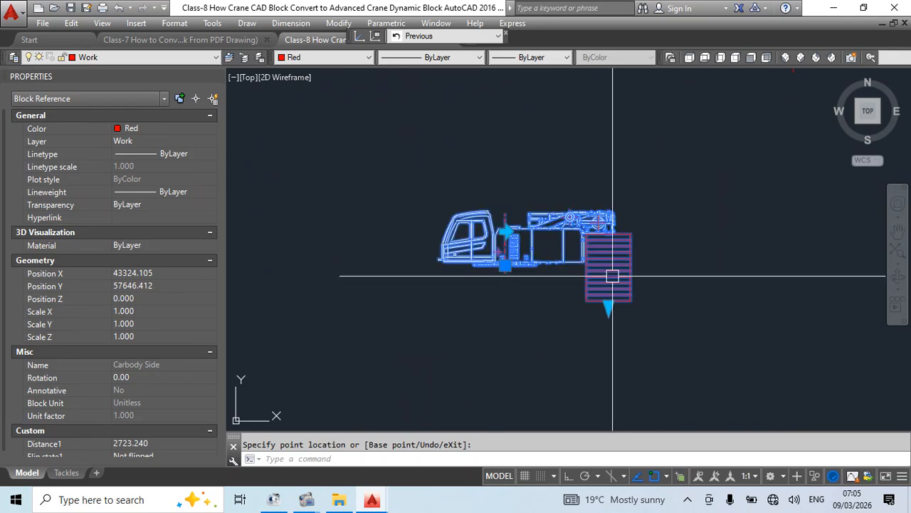
pyautogui.scroll(-1, 612, 275)
pyautogui.moveTo(602, 262); pyautogui.dragTo(657, 275, button='middle')
# - Move the Carbody Side block next to the other crane views, to the upper left of the rotated top-view superstructure
pyautogui.write('m')
pyautogui.press('Return')
pyautogui.click(636, 269)
pyautogui.scroll(-3, 636, 269)
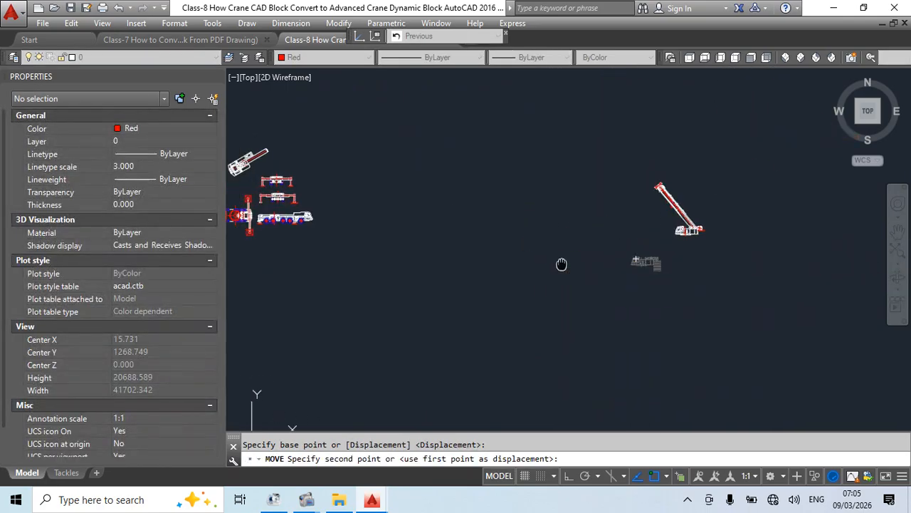
pyautogui.click(567, 479)
pyautogui.scroll(3, 349, 270)
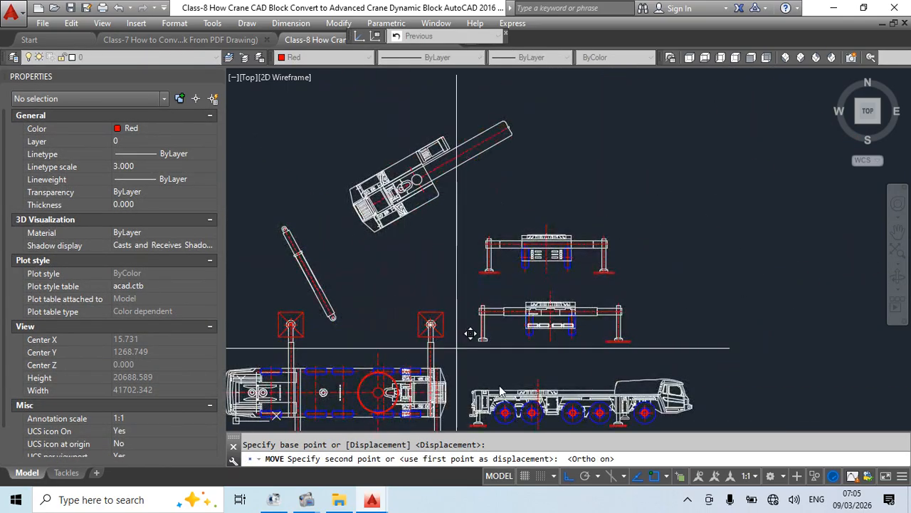
pyautogui.click(567, 478)
pyautogui.moveTo(390, 235); pyautogui.dragTo(454, 285, button='middle')
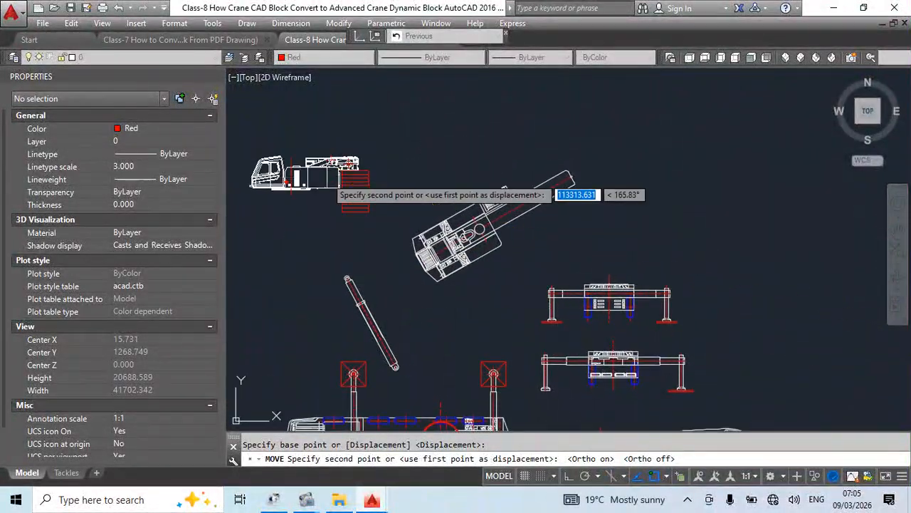
pyautogui.click(325, 177)
pyautogui.press('Escape')
# - Shorten the moved carbody's counterweight array to four plates
pyautogui.click(370, 211)
pyautogui.click(354, 212)
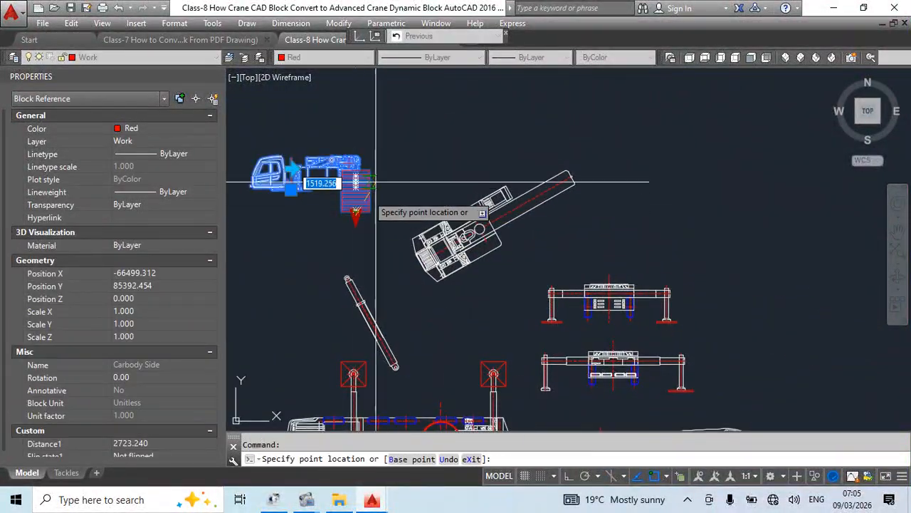
pyautogui.scroll(2, 377, 191)
pyautogui.press('Escape')
# - Examine the moved carbody, the other crane views and the remaining boom assemblies across the drawing
pyautogui.scroll(-3, 384, 214)
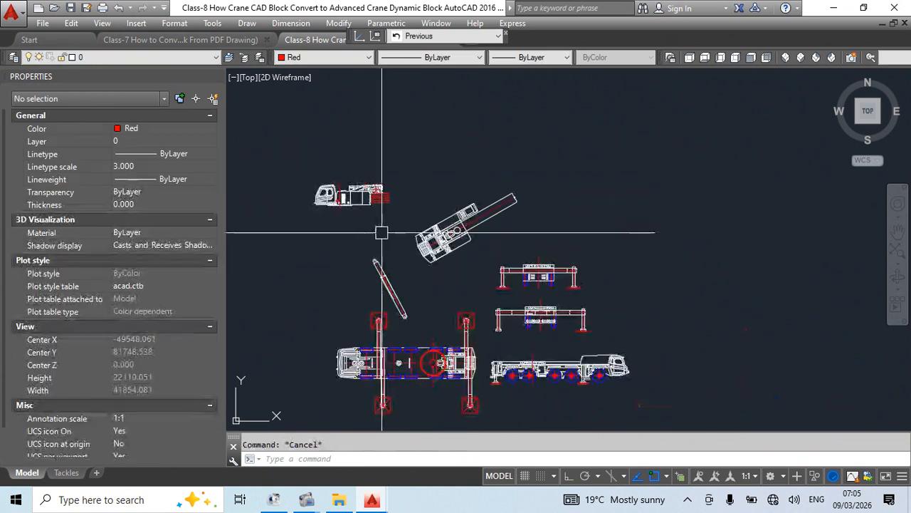
pyautogui.scroll(5, 381, 242)
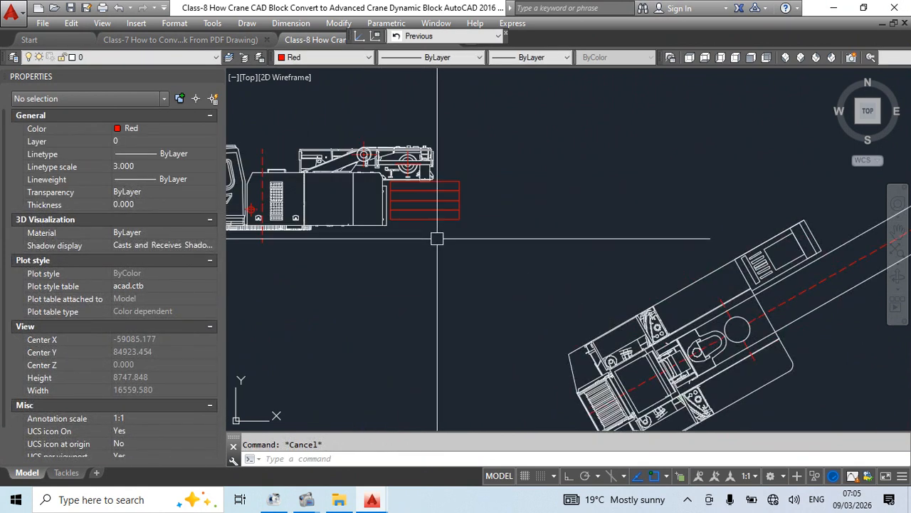
pyautogui.scroll(-4, 498, 220)
pyautogui.scroll(2, 457, 215)
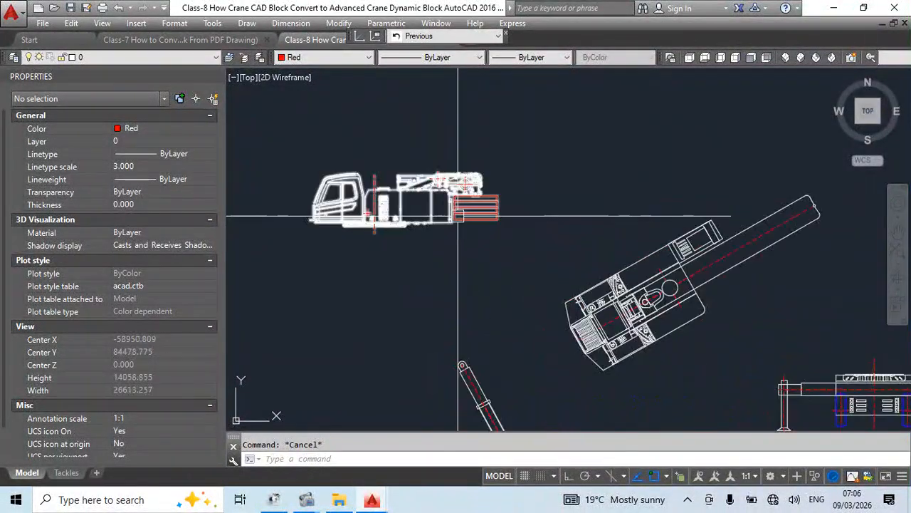
pyautogui.scroll(-8, 476, 233)
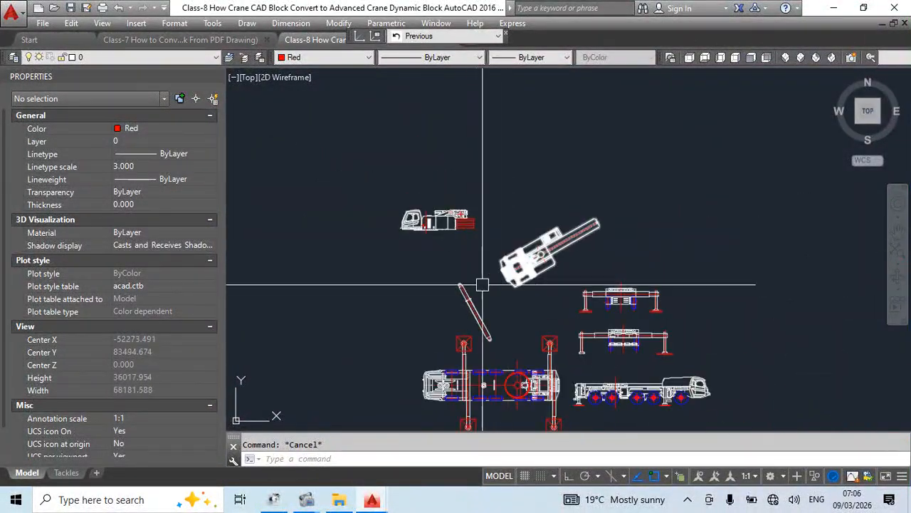
pyautogui.scroll(-3, 446, 256)
pyautogui.moveTo(582, 338); pyautogui.dragTo(313, 320, button='middle')
pyautogui.scroll(-5, 477, 292)
pyautogui.moveTo(512, 307); pyautogui.dragTo(346, 289, button='middle')
pyautogui.scroll(4, 489, 284)
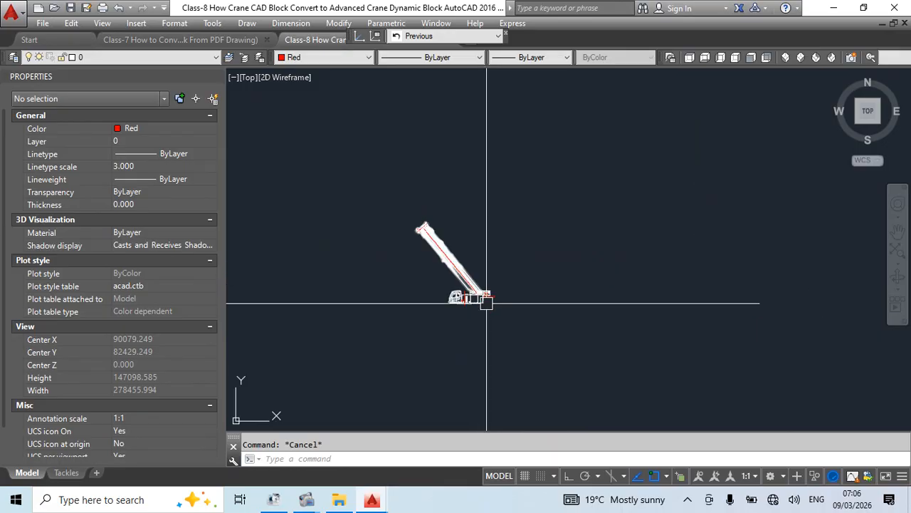
pyautogui.click(452, 305)
pyautogui.moveTo(636, 253); pyautogui.dragTo(437, 252, button='middle')
pyautogui.scroll(-6, 439, 271)
pyautogui.press('Escape')
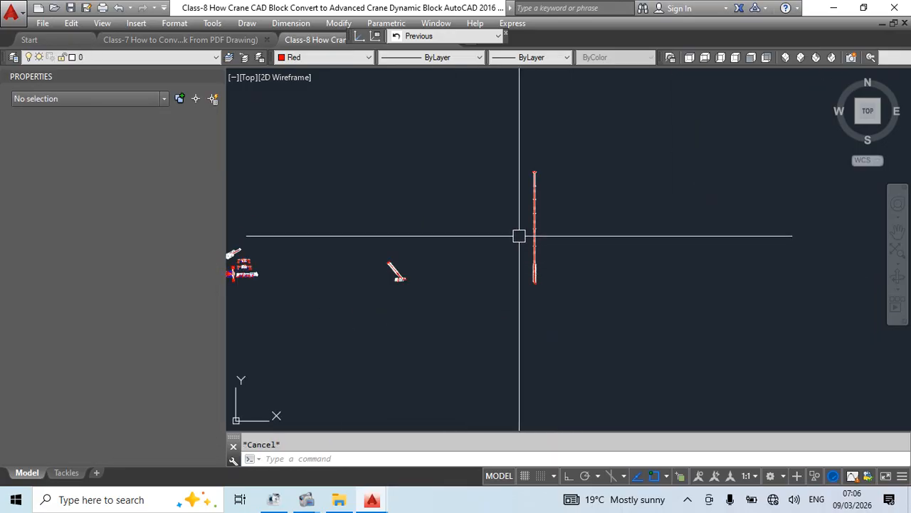
# - Try erasing the middle sections of the extended vertical boom, and undo the erasure
pyautogui.scroll(2, 540, 221)
pyautogui.click(571, 193)
pyautogui.click(510, 258)
pyautogui.press('Delete')
pyautogui.click(573, 87)
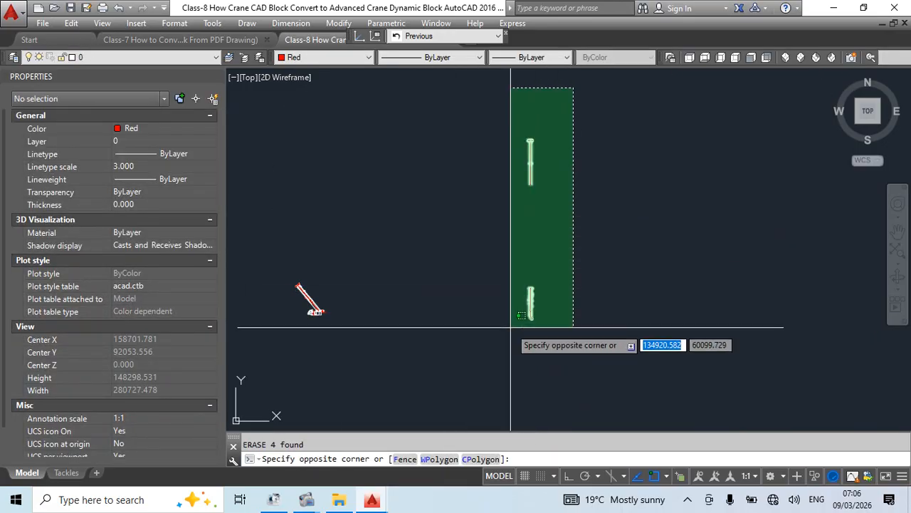
pyautogui.press('Escape')
pyautogui.scroll(3, 523, 190)
# - Inspect the vertical boom's section blocks by selecting them one after another from the tip to the base
pyautogui.click(530, 160)
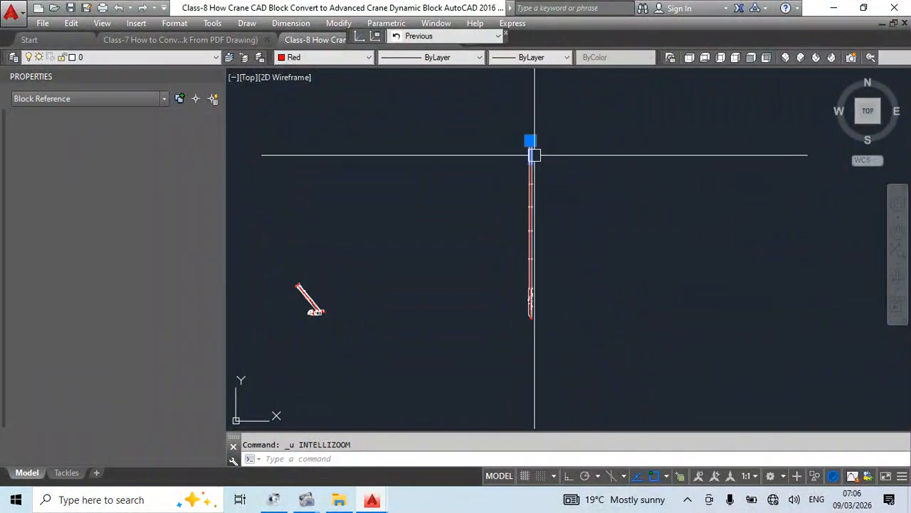
pyautogui.scroll(1, 541, 178)
pyautogui.click(523, 328)
pyautogui.moveTo(542, 350); pyautogui.dragTo(531, 138, button='middle')
pyautogui.click(513, 241)
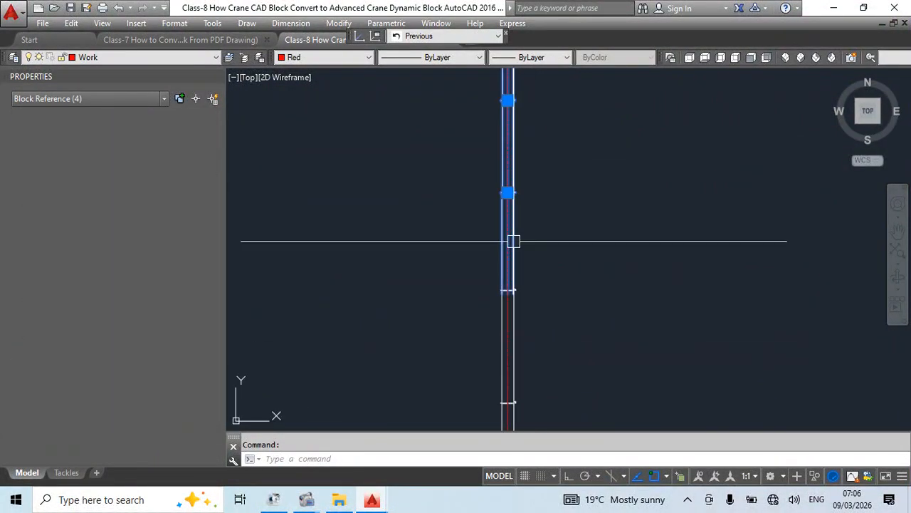
pyautogui.click(513, 331)
pyautogui.moveTo(538, 354); pyautogui.dragTo(508, 138, button='middle')
pyautogui.click(489, 244)
pyautogui.click(486, 329)
pyautogui.scroll(-2, 588, 260)
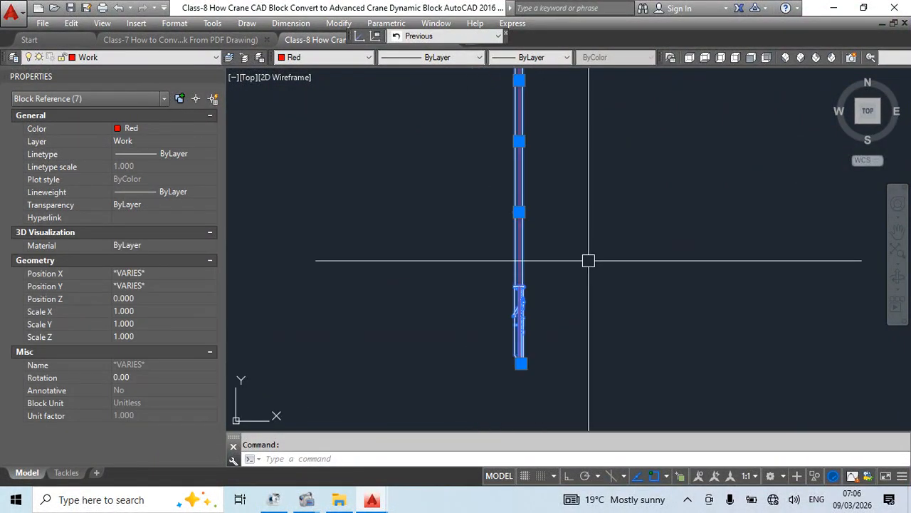
pyautogui.moveTo(374, 346); pyautogui.dragTo(683, 287, button='middle')
pyautogui.press('Escape')
# - Erase the inclined boom block together with the leftover side-view carbody beneath it
pyautogui.scroll(4, 503, 253)
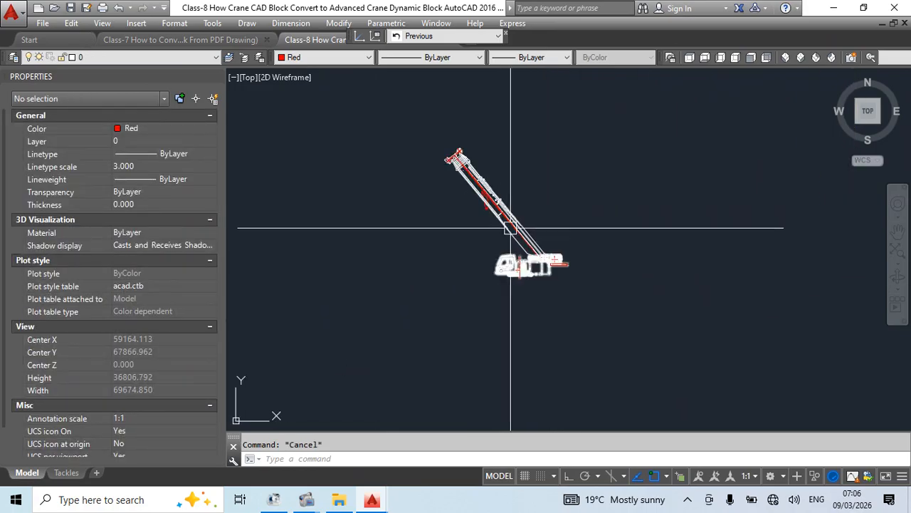
pyautogui.click(510, 228)
pyautogui.click(593, 240)
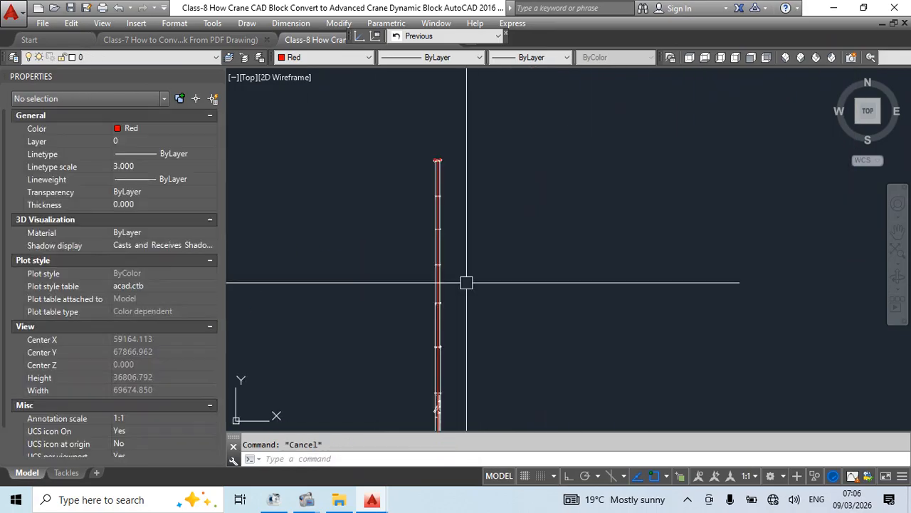
pyautogui.scroll(-4, 472, 186)
pyautogui.scroll(3, 317, 277)
pyautogui.click(361, 289)
pyautogui.scroll(1, 356, 306)
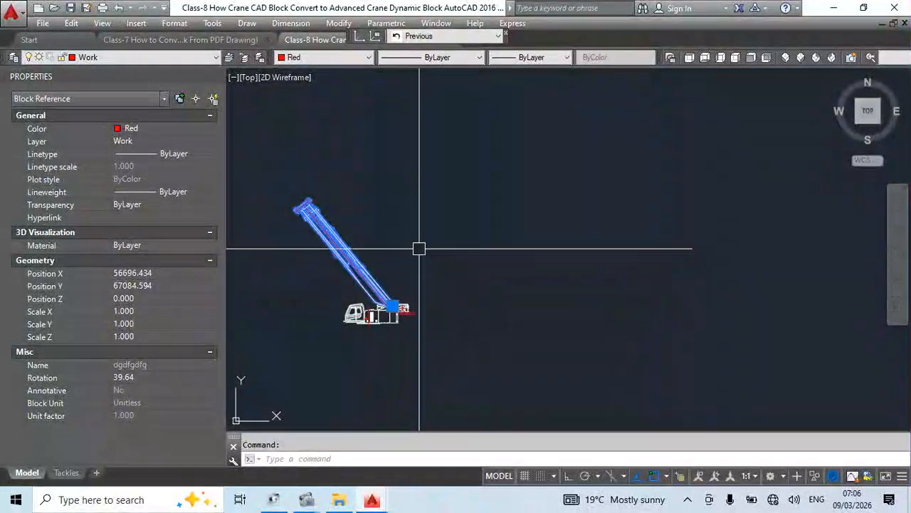
pyautogui.scroll(-4, 444, 238)
pyautogui.click(443, 238)
pyautogui.click(379, 306)
pyautogui.write('e')
pyautogui.press('Return')
pyautogui.moveTo(828, 194); pyautogui.dragTo(607, 296, button='middle')
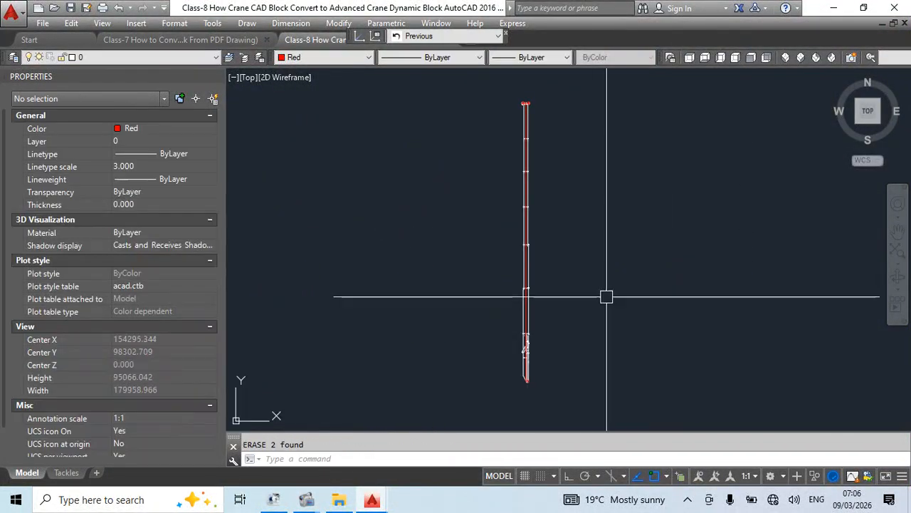
# - Inspect the vertical boom's lower section blocks by selecting them one after another from the base upward
pyautogui.click(524, 355)
pyautogui.click(532, 311)
pyautogui.click(536, 269)
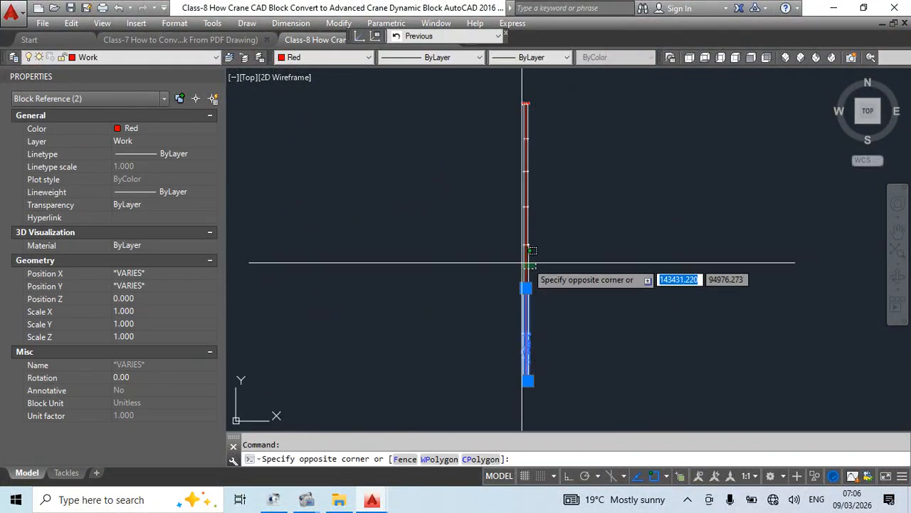
pyautogui.click(522, 263)
pyautogui.click(534, 237)
pyautogui.press('Escape')
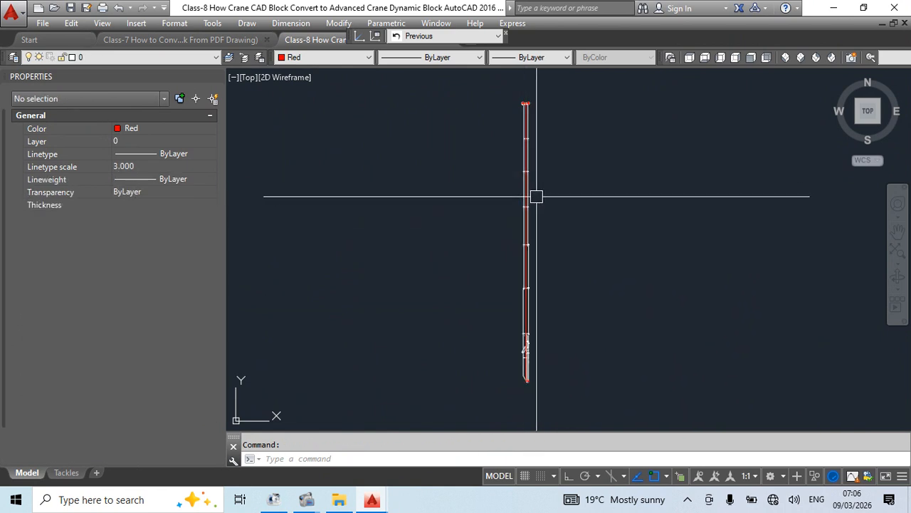
# - Try moving two middle section blocks out of the vertical boom, and undo both moves
pyautogui.click(531, 216)
pyautogui.write('m')
pyautogui.press('Return')
pyautogui.click(648, 232)
pyautogui.click(561, 258)
pyautogui.click(522, 272)
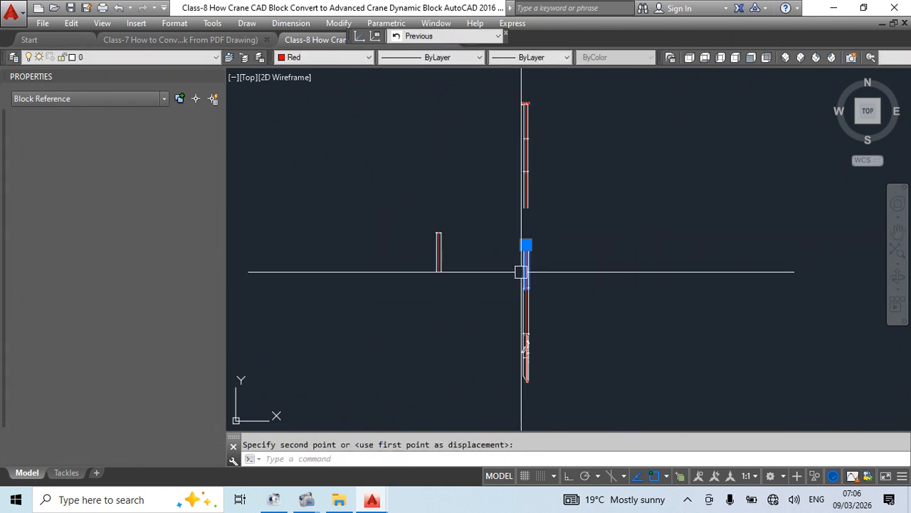
pyautogui.write('m')
pyautogui.press('Return')
pyautogui.click(588, 284)
pyautogui.click(542, 309)
pyautogui.hotkey('ctrl', 'z')
pyautogui.hotkey('ctrl', 'z')
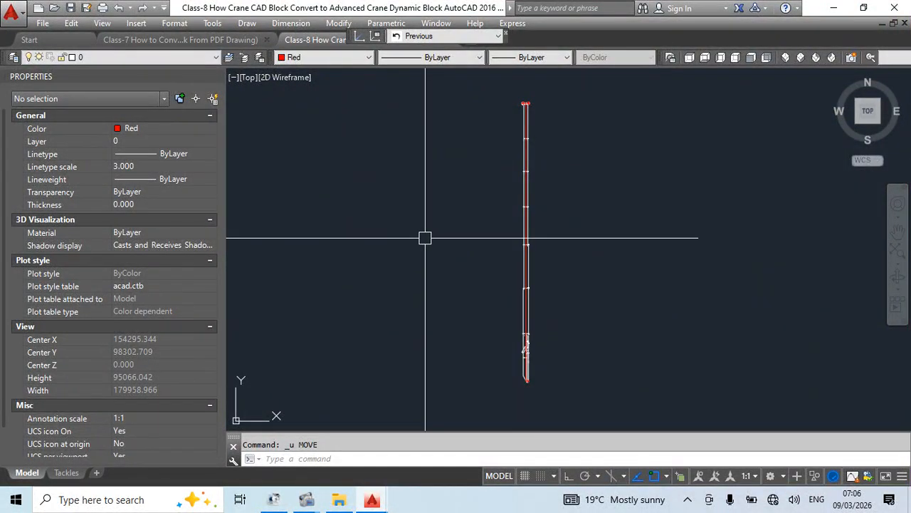
# - Switch to the Class-7 drawing, look over its crane views, and close that drawing
pyautogui.scroll(-2, 373, 203)
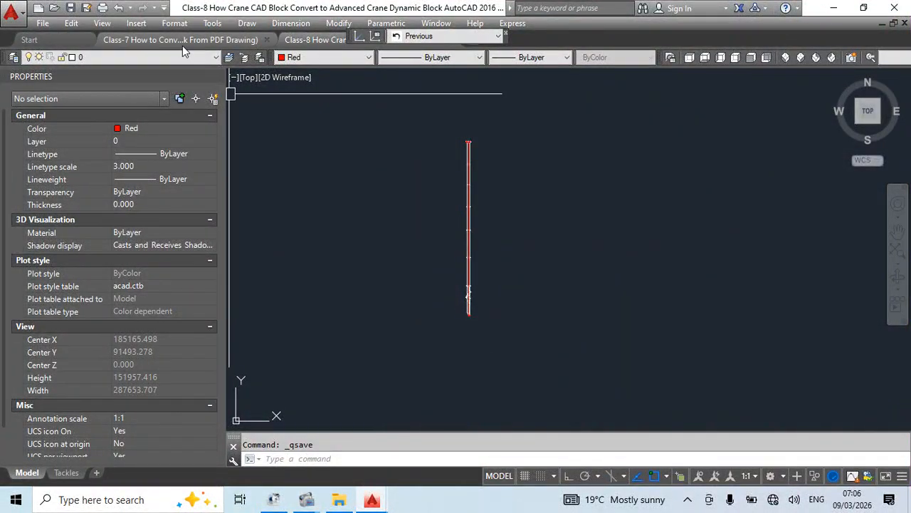
pyautogui.click(181, 40)
pyautogui.scroll(-3, 566, 274)
pyautogui.moveTo(566, 274); pyautogui.dragTo(228, 277, button='middle')
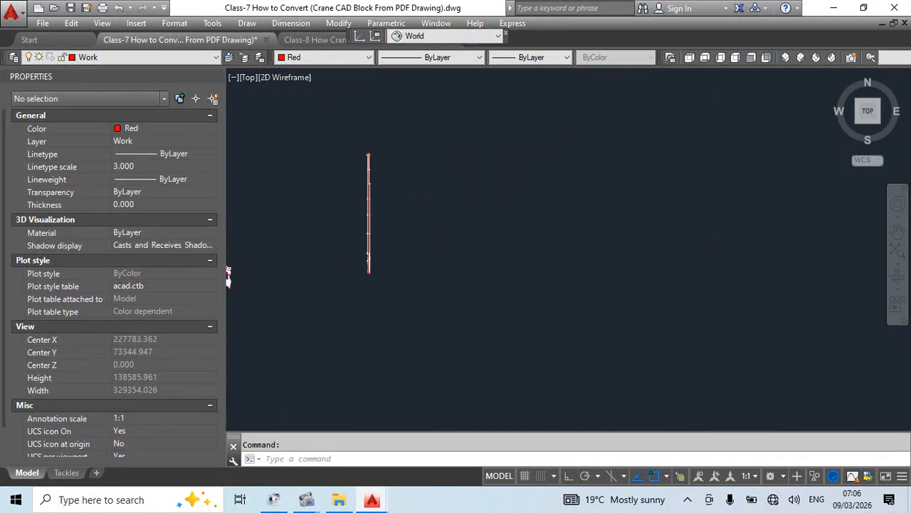
pyautogui.scroll(-5, 538, 294)
pyautogui.middleClick(501, 282)
pyautogui.middleClick(502, 282)
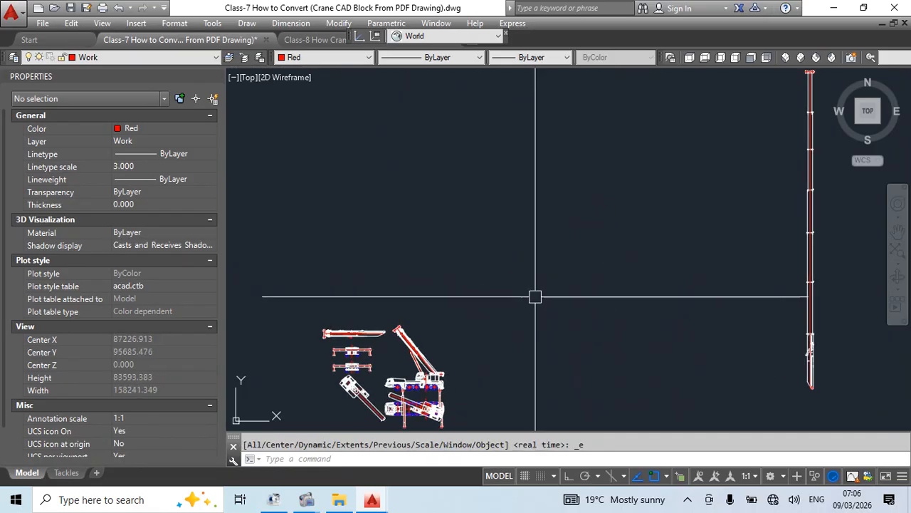
pyautogui.click(266, 40)
pyautogui.click(501, 283)
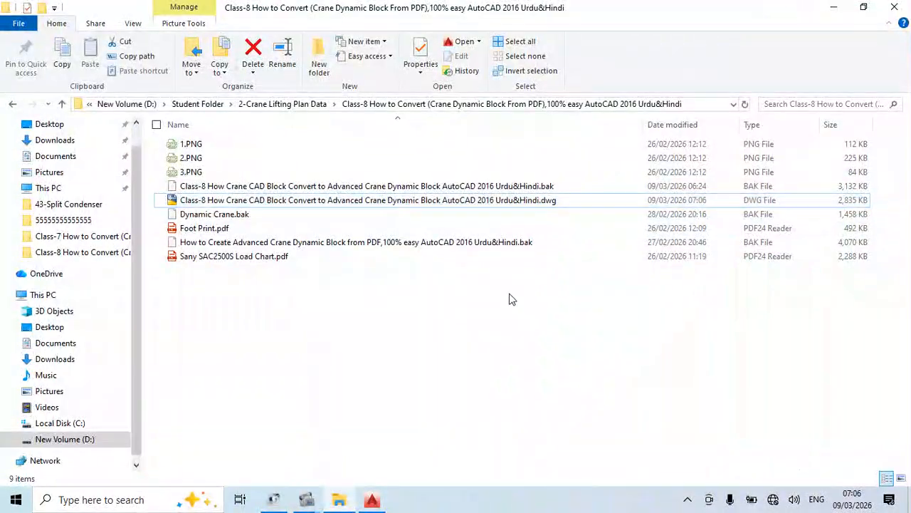
# - Open SANY SAC 2500S Dynamic Block.dwg from the Class-7 folder in File Explorer, and hide the object properties
pyautogui.click(12, 104)
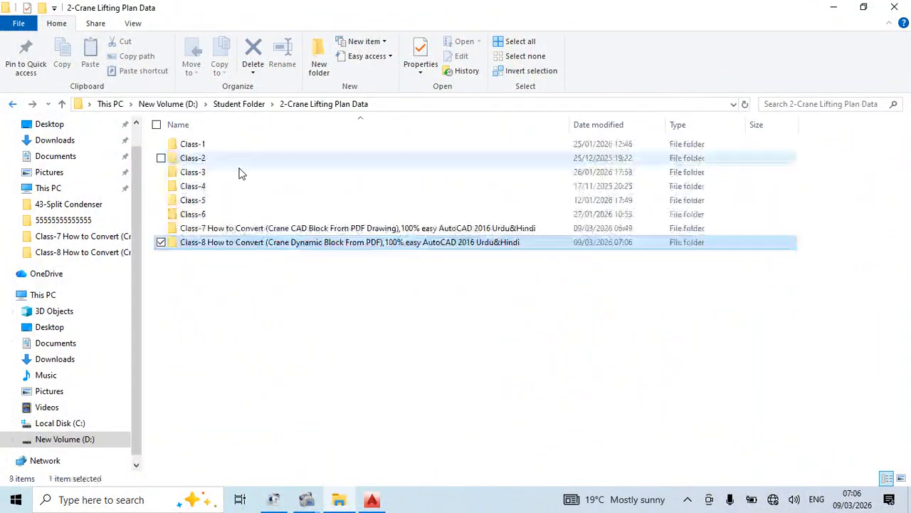
pyautogui.doubleClick(217, 227)
pyautogui.doubleClick(217, 245)
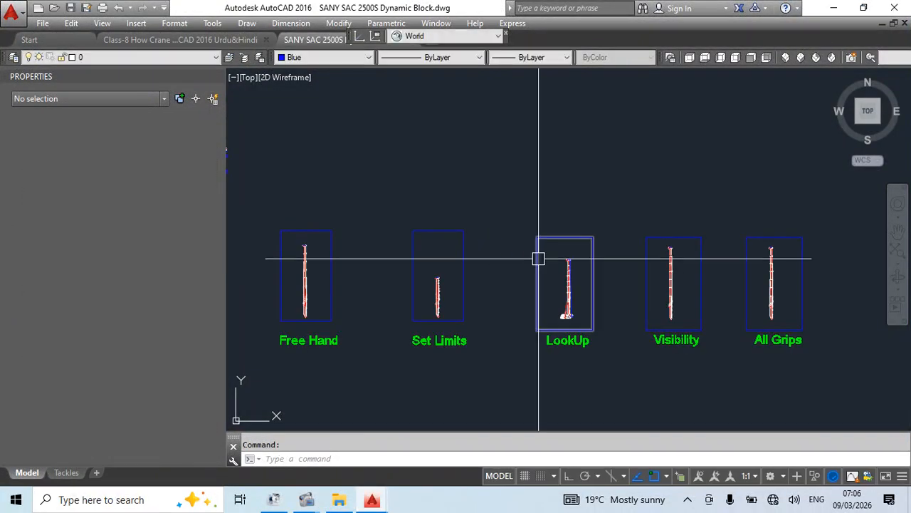
pyautogui.moveTo(474, 295)
pyautogui.mouseDown(button='middle')
pyautogui.moveTo(508, 273)
pyautogui.moveTo(500, 273)
pyautogui.mouseUp(button='middle')
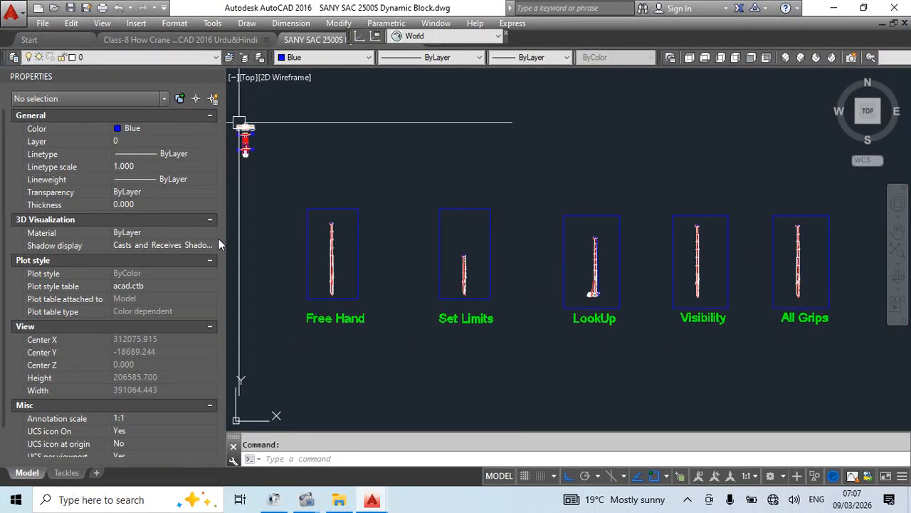
pyautogui.hotkey('ctrl', '1')
# - Draw a circle of radius 45000 centred on the base pin of the Free Hand boom
pyautogui.scroll(3, 220, 306)
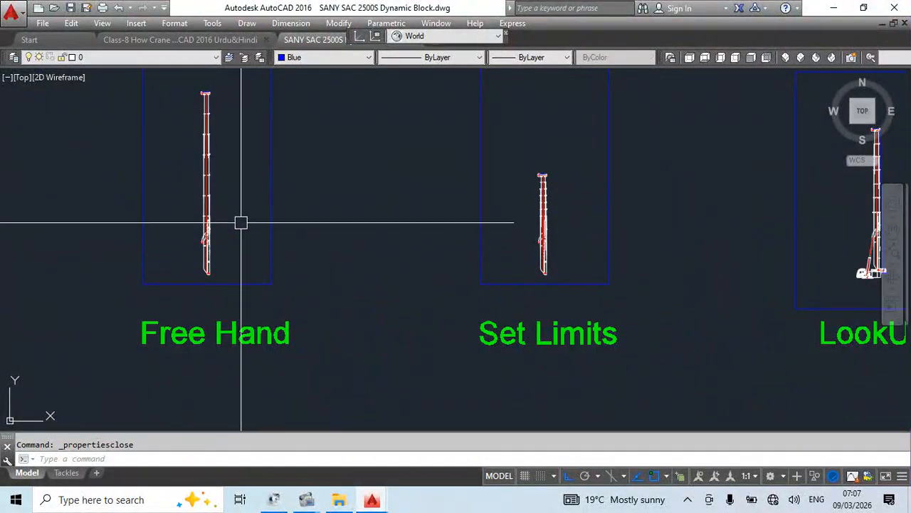
pyautogui.moveTo(240, 222)
pyautogui.mouseDown(button='middle')
pyautogui.moveTo(263, 246)
pyautogui.moveTo(259, 225)
pyautogui.moveTo(273, 266)
pyautogui.mouseUp(button='middle')
pyautogui.scroll(4, 247, 320)
pyautogui.write('c')
pyautogui.press('space')
pyautogui.scroll(1, 258, 348)
pyautogui.moveTo(261, 353); pyautogui.dragTo(250, 230, button='middle')
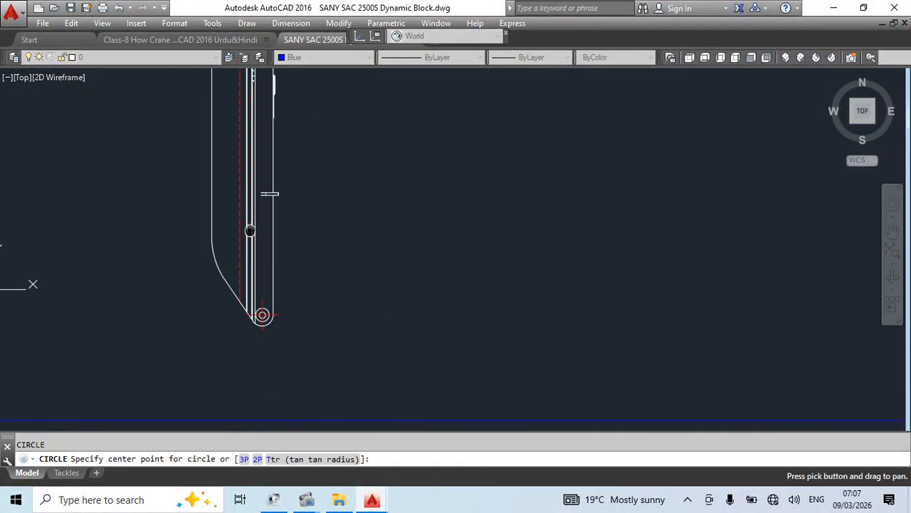
pyautogui.scroll(2, 261, 306)
pyautogui.click(261, 297)
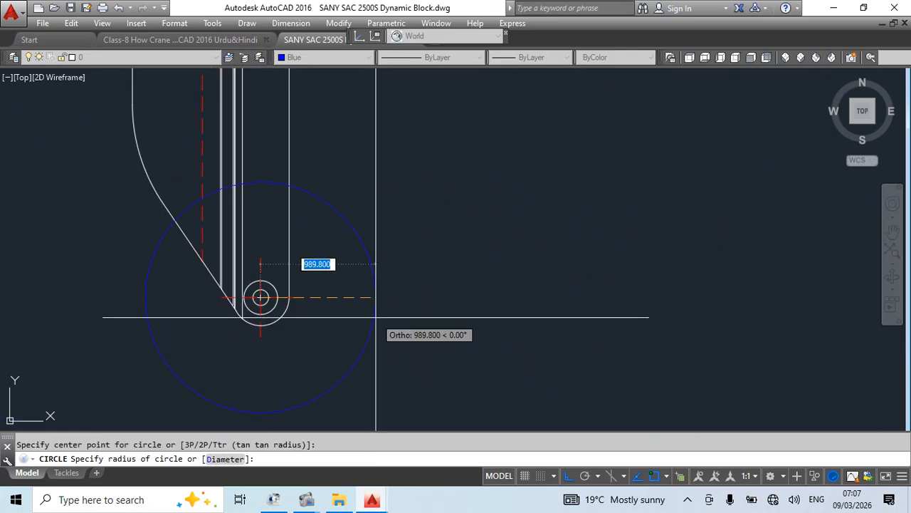
pyautogui.write('45000')
pyautogui.press('Return')
pyautogui.scroll(-5, 374, 315)
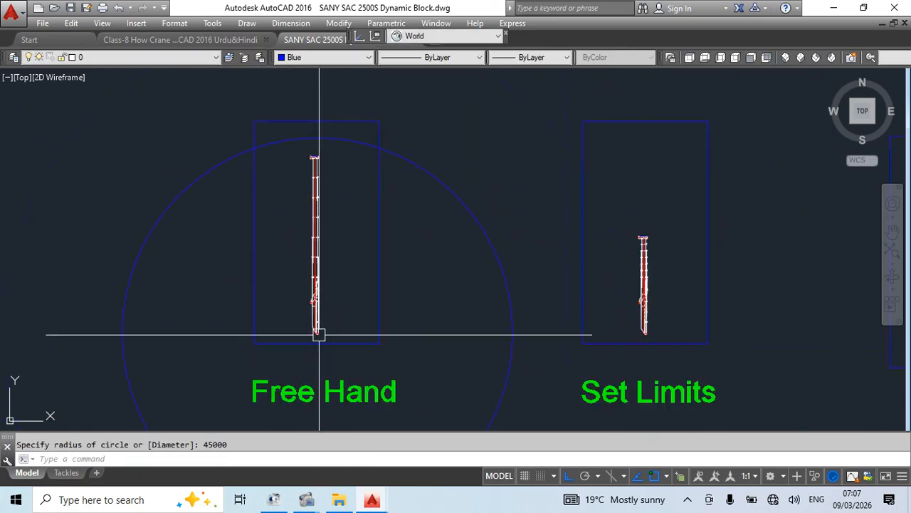
# - Stretch the Free Hand boom's tip to the circle and on beyond the frame's upper edge, and erase the circle
pyautogui.scroll(2, 319, 332)
pyautogui.scroll(2, 320, 309)
pyautogui.click(325, 266)
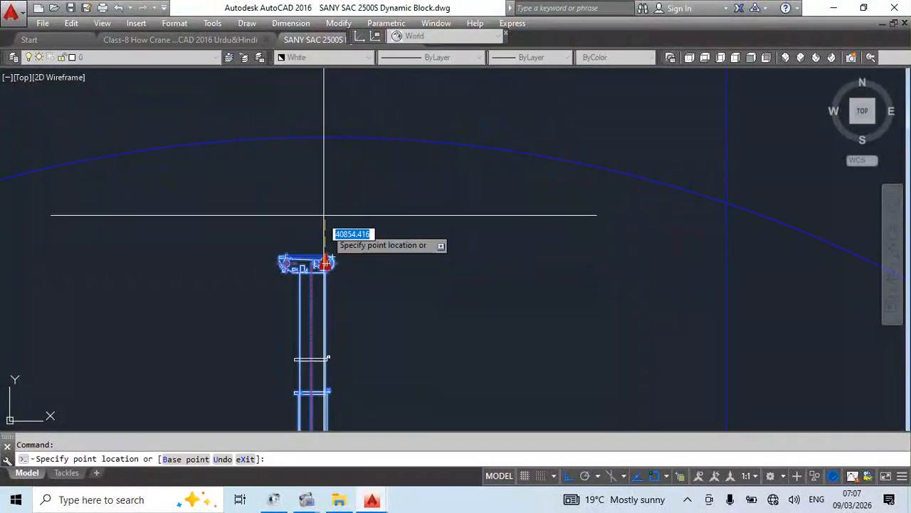
pyautogui.click(326, 139)
pyautogui.scroll(-3, 339, 185)
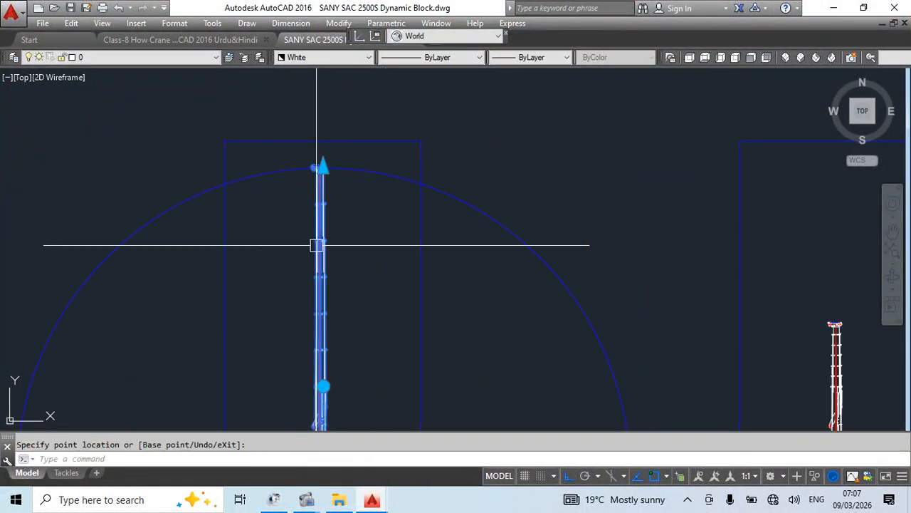
pyautogui.click(320, 89)
pyautogui.press('Escape')
pyautogui.click(468, 230)
pyautogui.click(338, 126)
pyautogui.press('Delete')
# - Retract the Free Hand boom to a short length, and reset the block to its default state
pyautogui.click(325, 93)
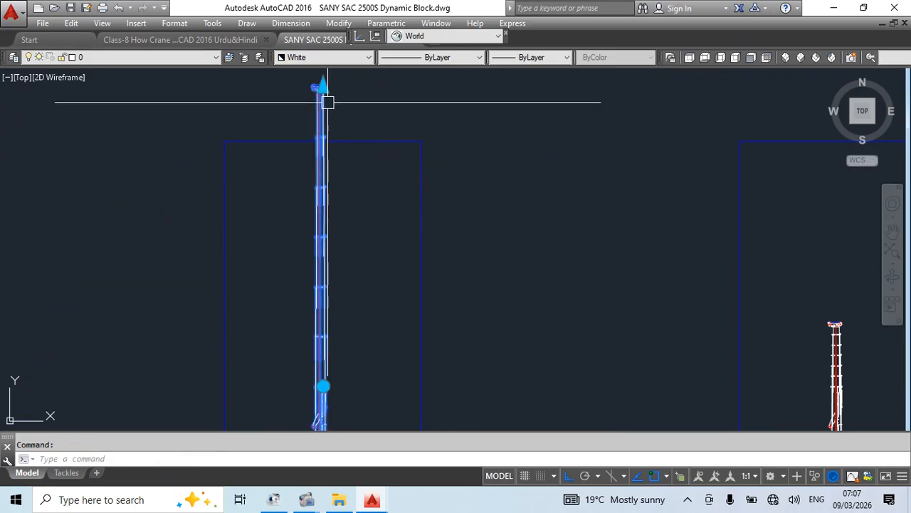
pyautogui.click(320, 87)
pyautogui.click(350, 326)
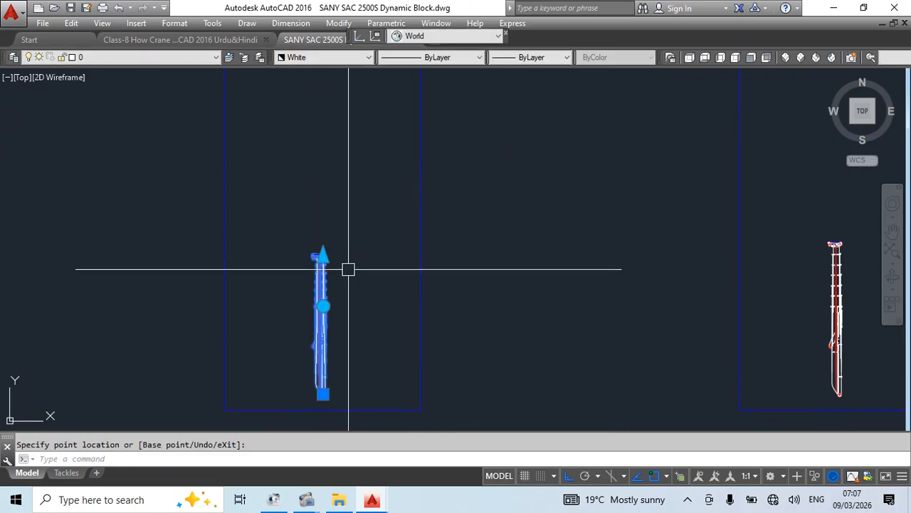
pyautogui.click(323, 306)
pyautogui.press('Escape')
pyautogui.rightClick(321, 275)
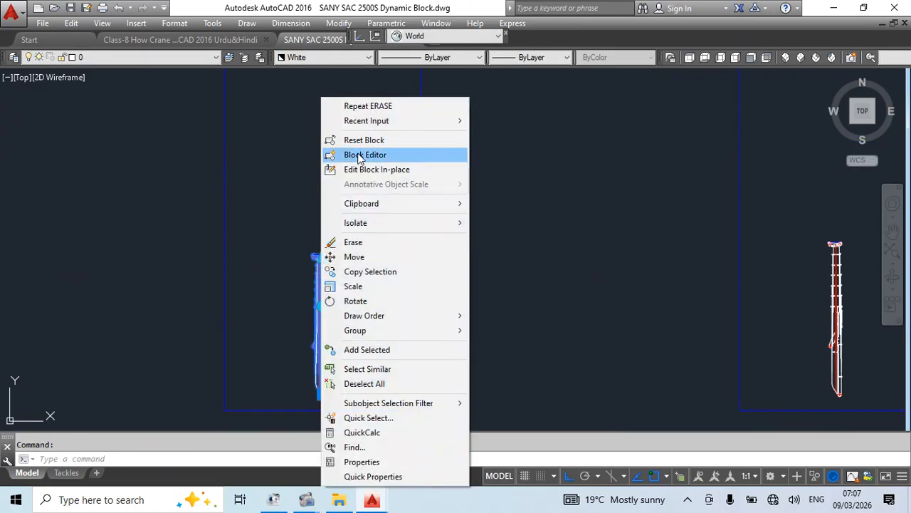
pyautogui.click(353, 140)
pyautogui.scroll(-2, 352, 242)
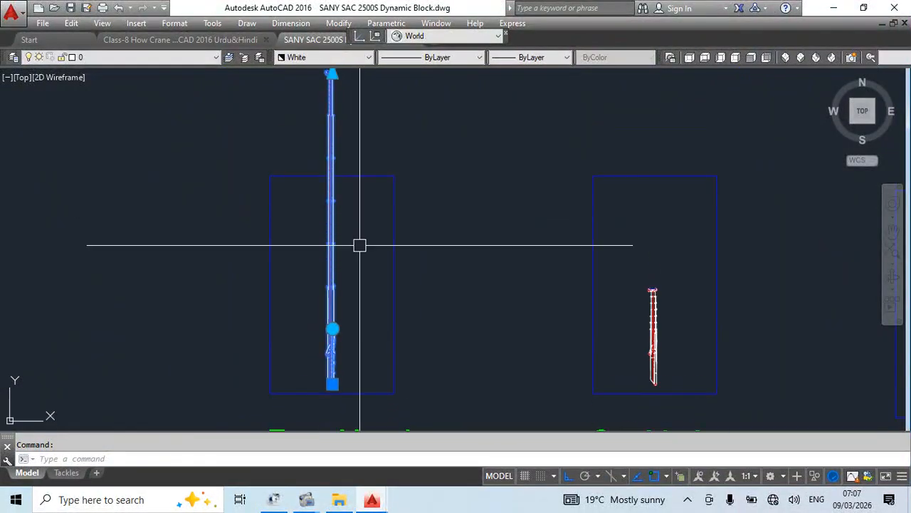
# - Stretch the Free Hand boom to exact lengths of 25000 and 39000
pyautogui.click(332, 73)
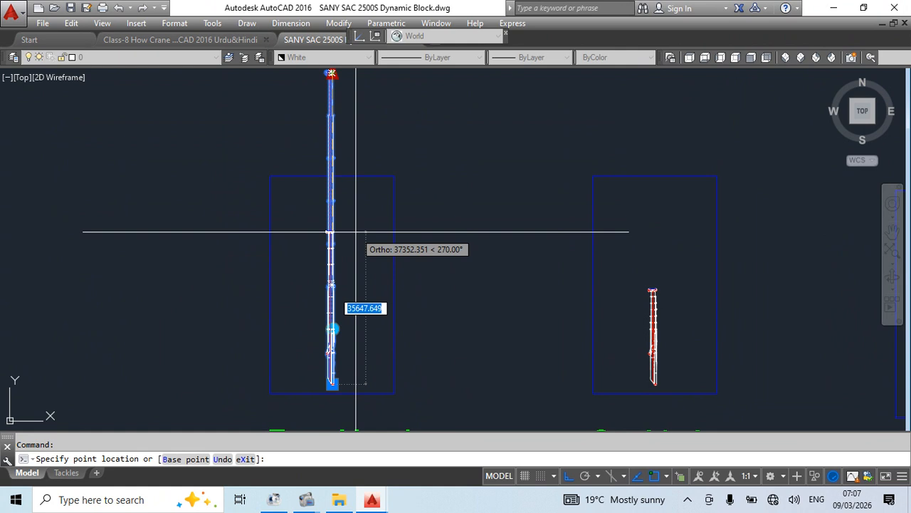
pyautogui.write('25000')
pyautogui.press('Return')
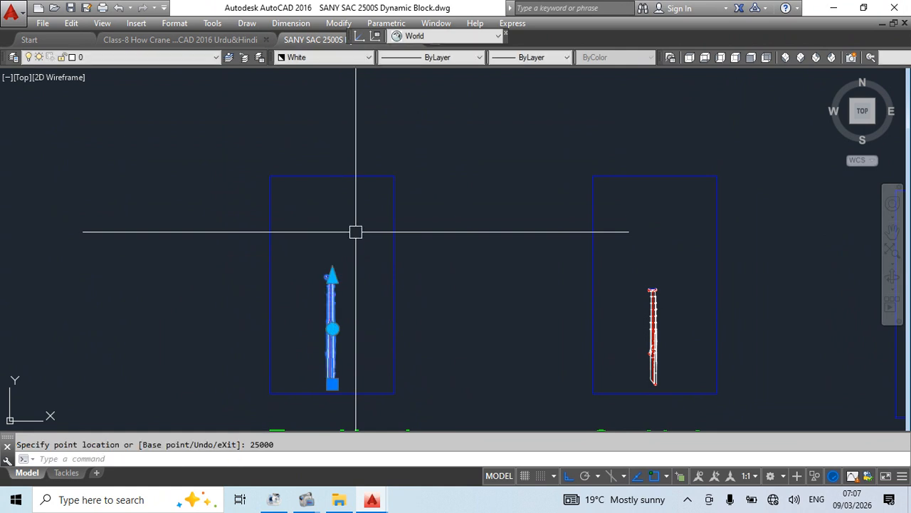
pyautogui.click(331, 277)
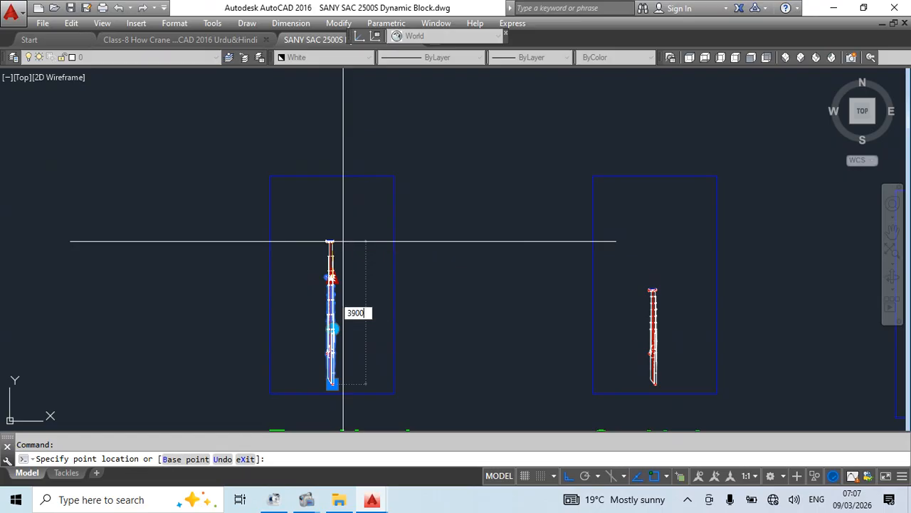
pyautogui.press('Return')
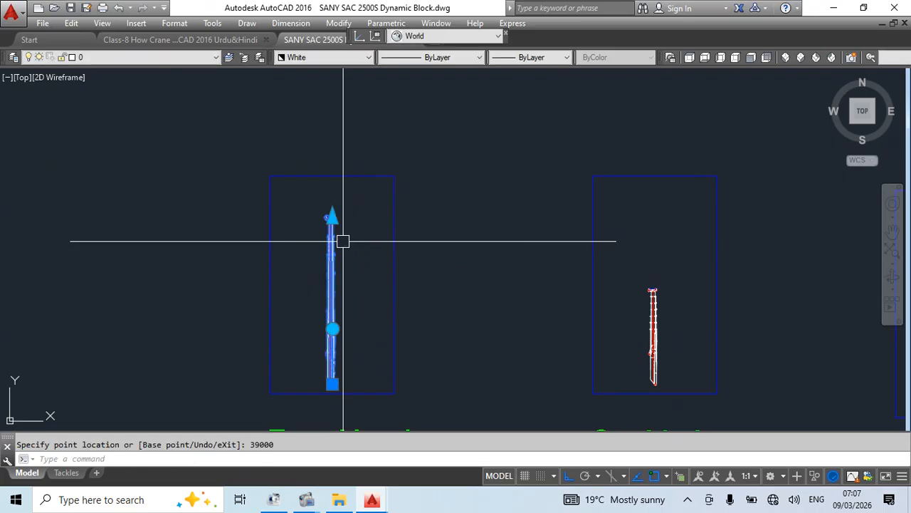
# - Extend the Free Hand boom to about 58000, and stretch its tip further beyond the frame's upper edge
pyautogui.click(332, 218)
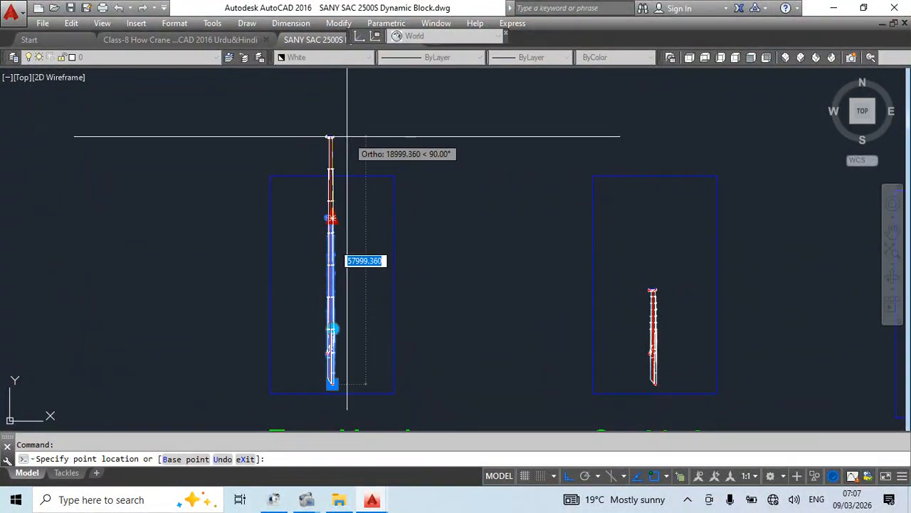
pyautogui.click(347, 136)
pyautogui.click(332, 136)
pyautogui.click(334, 77)
pyautogui.scroll(-4, 375, 220)
pyautogui.press('Escape')
# - Open the Set Limits boom block, SAC2500S Dynamic Boom, for block editing with its properties shown
pyautogui.moveTo(474, 321); pyautogui.dragTo(411, 360, button='middle')
pyautogui.scroll(4, 426, 316)
pyautogui.click(413, 228)
pyautogui.press('Escape')
pyautogui.moveTo(431, 187); pyautogui.dragTo(409, 232, button='middle')
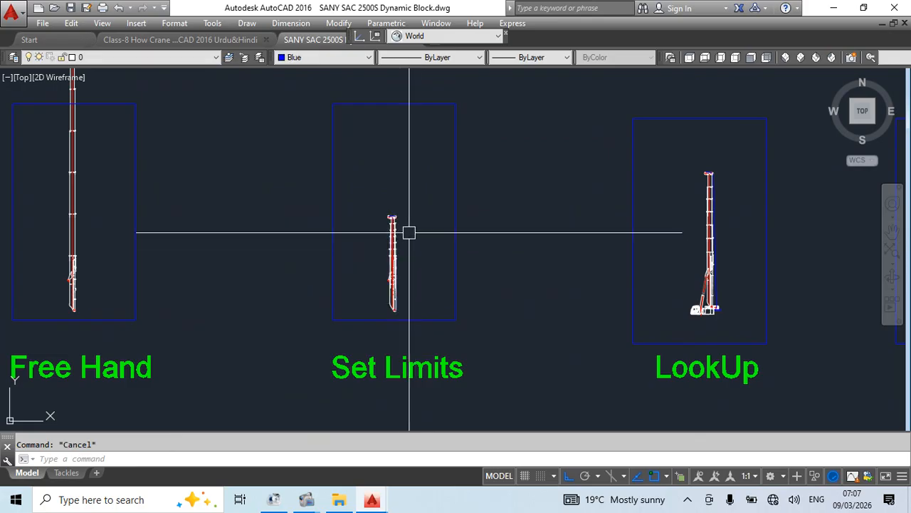
pyautogui.doubleClick(393, 238)
pyautogui.press('Return')
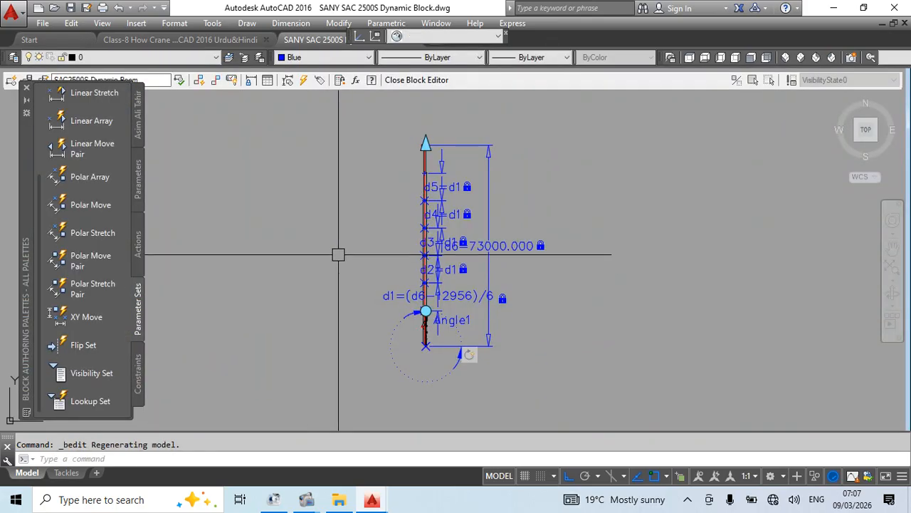
pyautogui.hotkey('ctrl', '1')
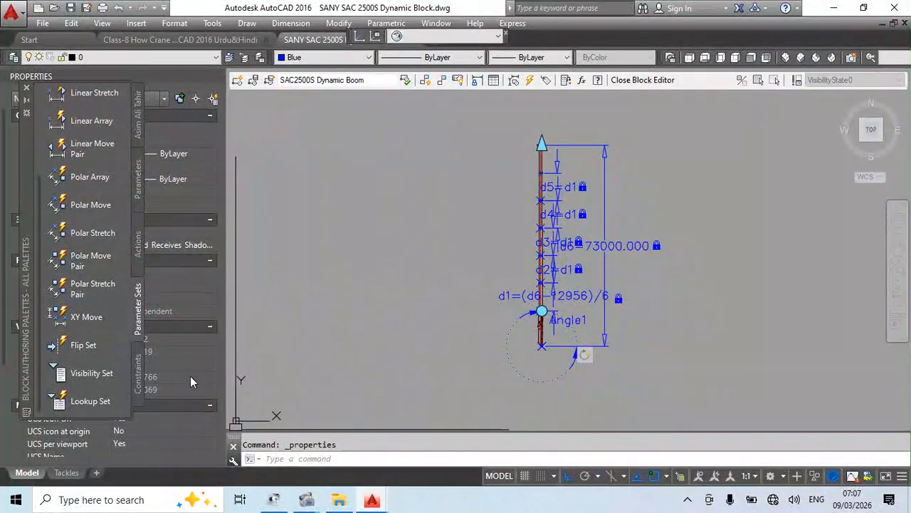
pyautogui.scroll(-4, 190, 375)
pyautogui.moveTo(29, 143); pyautogui.dragTo(10, 125)
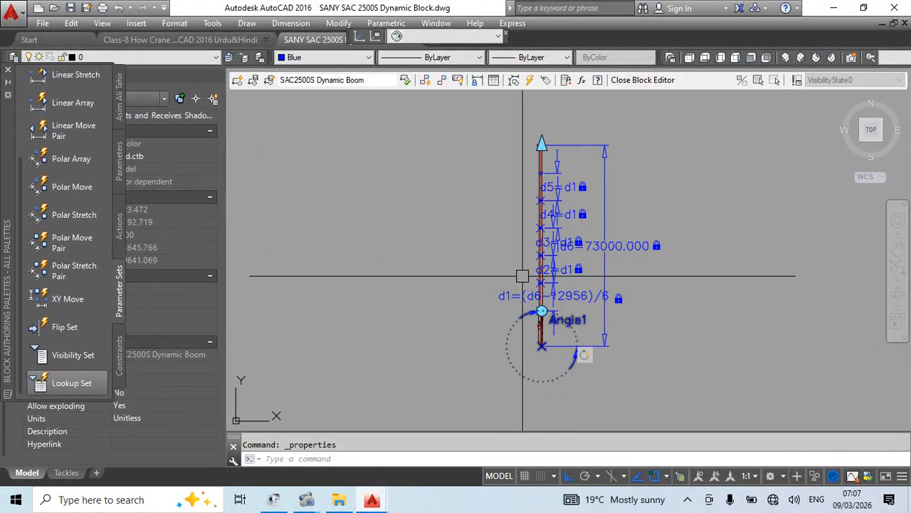
pyautogui.scroll(4, 184, 356)
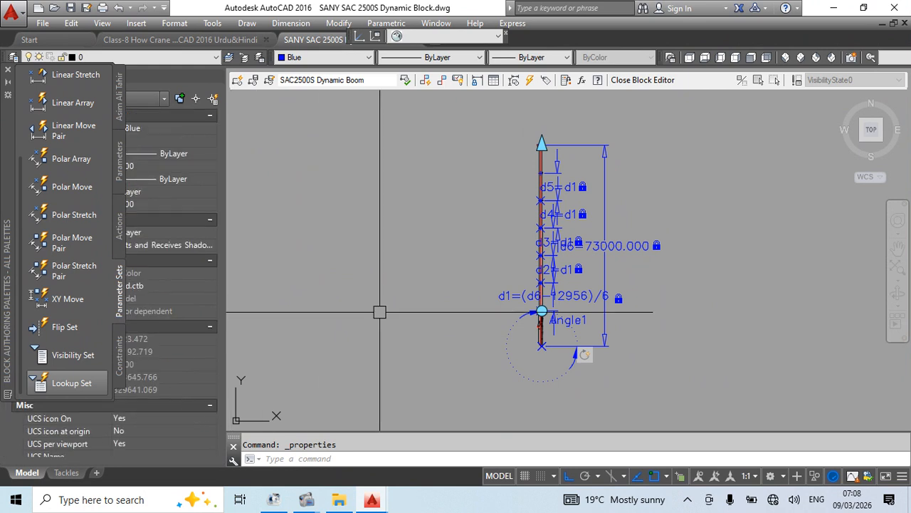
# - Check the value-set distance type options of the overall boom length parameter d6, and close the block editing session
pyautogui.click(609, 185)
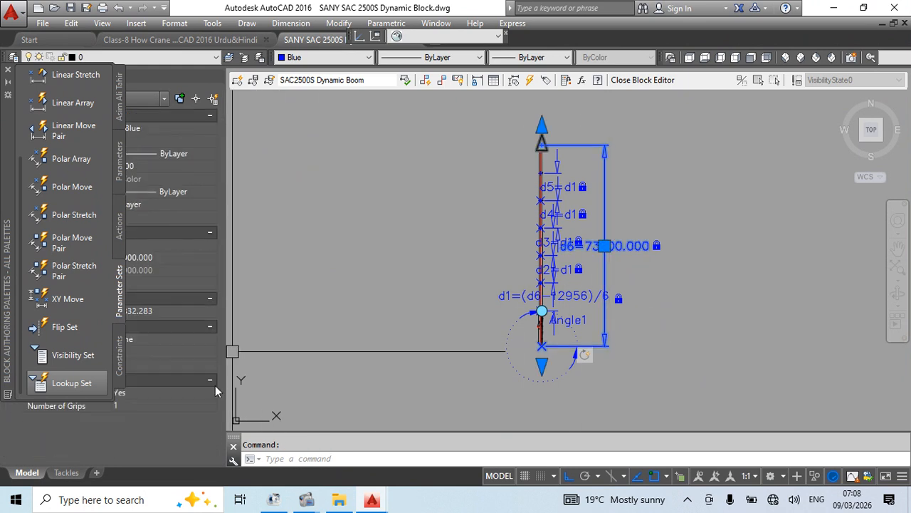
pyautogui.click(188, 339)
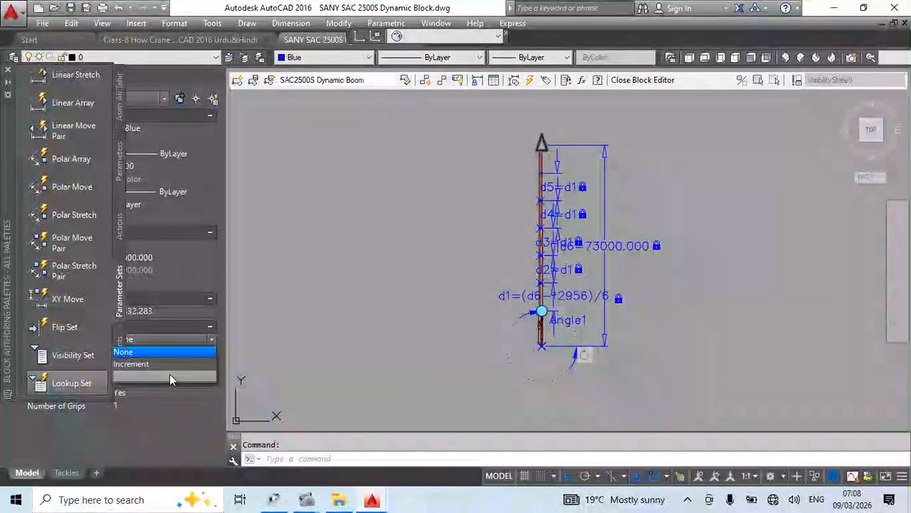
pyautogui.click(170, 375)
pyautogui.press('Escape')
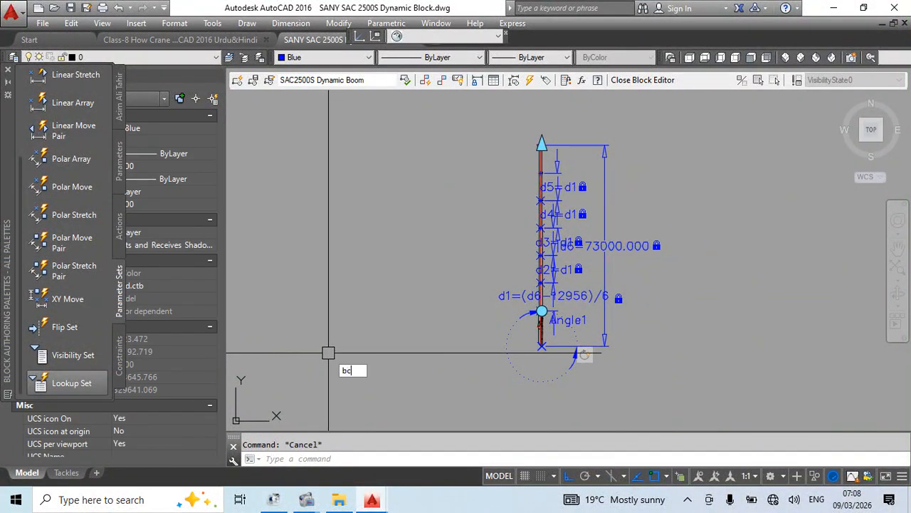
pyautogui.write('bc')
pyautogui.press('Return')
pyautogui.press('Return')
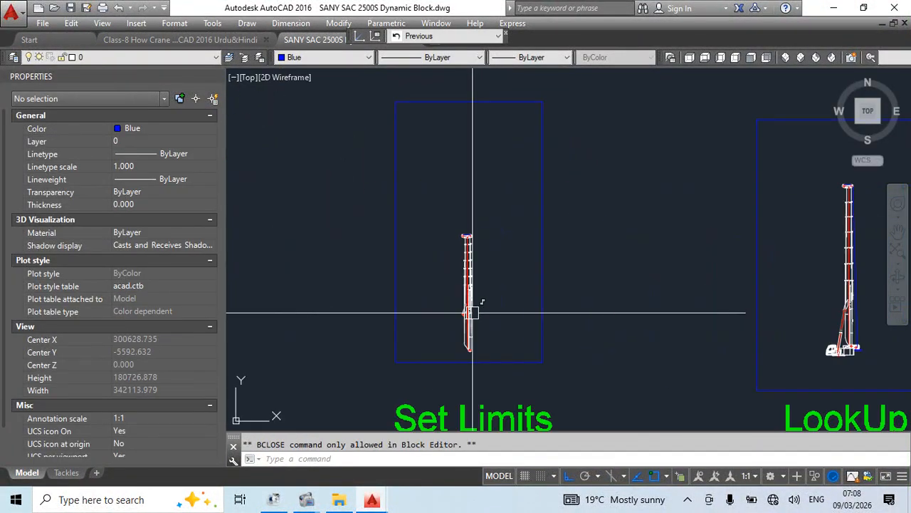
# - Select the Set Limits boom and extend its tip upward in three successive stretches inside the frame
pyautogui.click(469, 312)
pyautogui.click(467, 237)
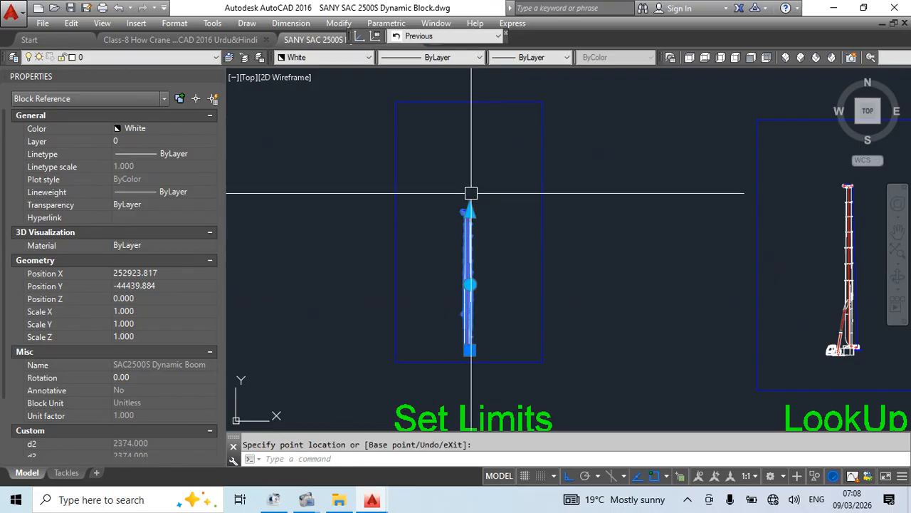
pyautogui.click(470, 211)
pyautogui.click(470, 179)
pyautogui.click(470, 179)
pyautogui.click(470, 161)
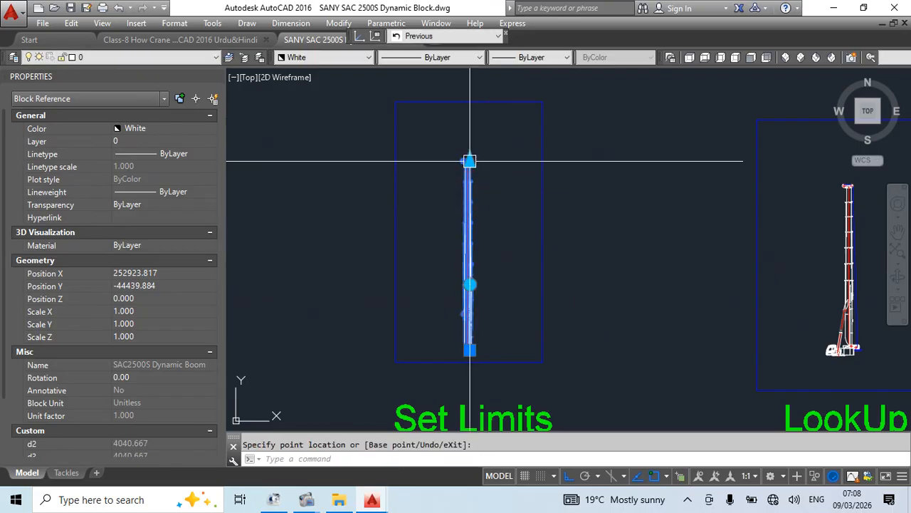
# - Stretch the Set Limits boom's tip further, past the frame's upper edge, using the increment marks
pyautogui.scroll(4, 479, 172)
pyautogui.moveTo(479, 172); pyautogui.dragTo(413, 240, button='middle')
pyautogui.click(393, 198)
pyautogui.scroll(2, 409, 199)
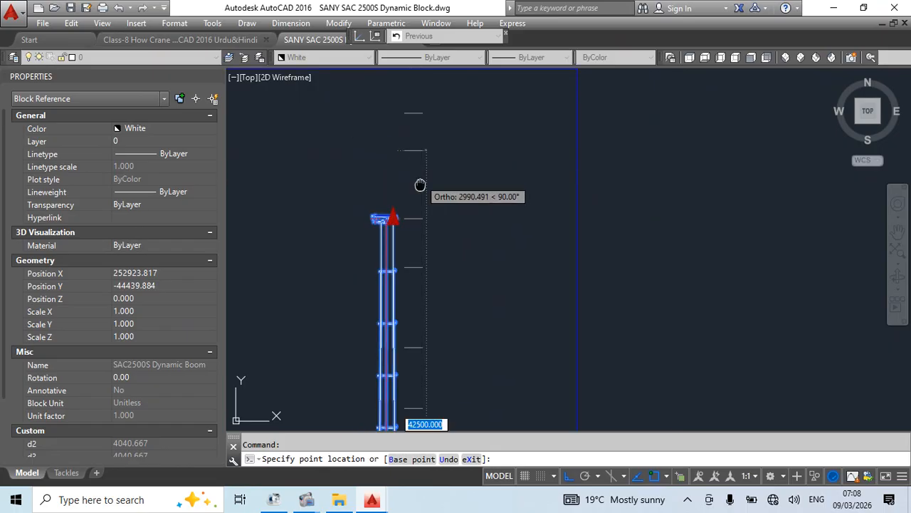
pyautogui.scroll(-2, 408, 409)
pyautogui.click(413, 115)
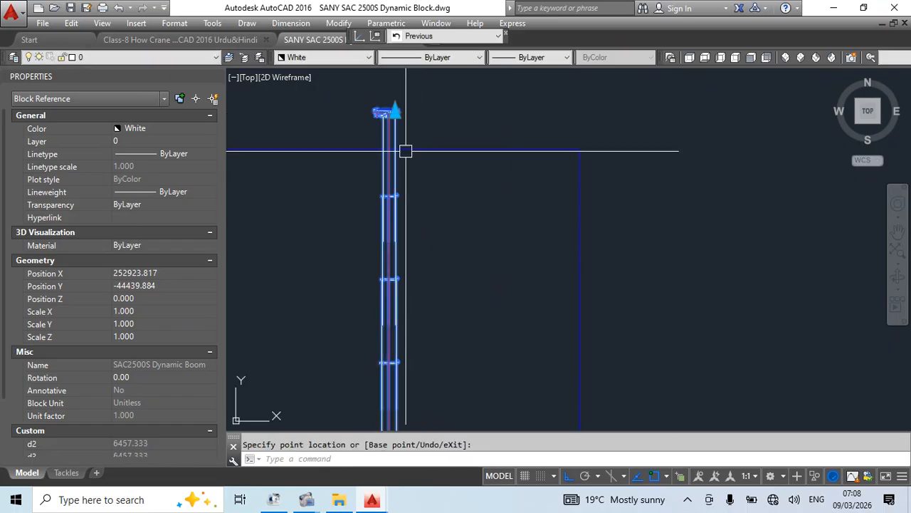
# - Shorten the Set Limits boom in two stages, snapping its tip to lower increment marks inside the frame
pyautogui.scroll(-2, 415, 242)
pyautogui.scroll(2, 386, 168)
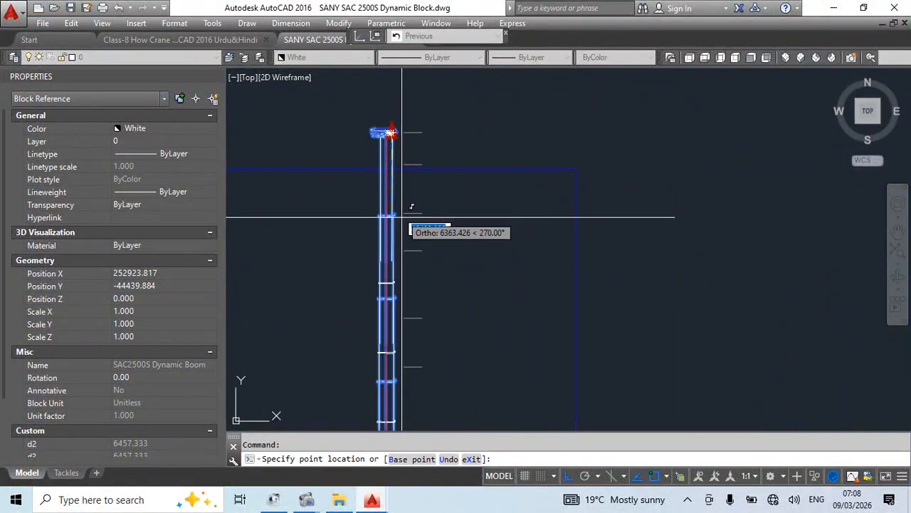
pyautogui.click(390, 213)
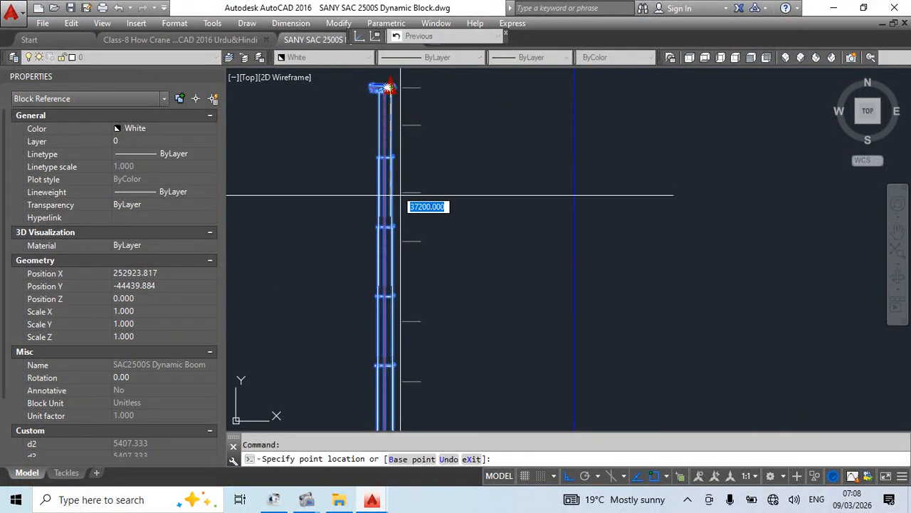
pyautogui.click(430, 224)
# - Rotate the Set Limits boom with ortho off so it leans over the frame's left edge, and deselect it
pyautogui.scroll(-2, 430, 224)
pyautogui.press('space')
pyautogui.press('space')
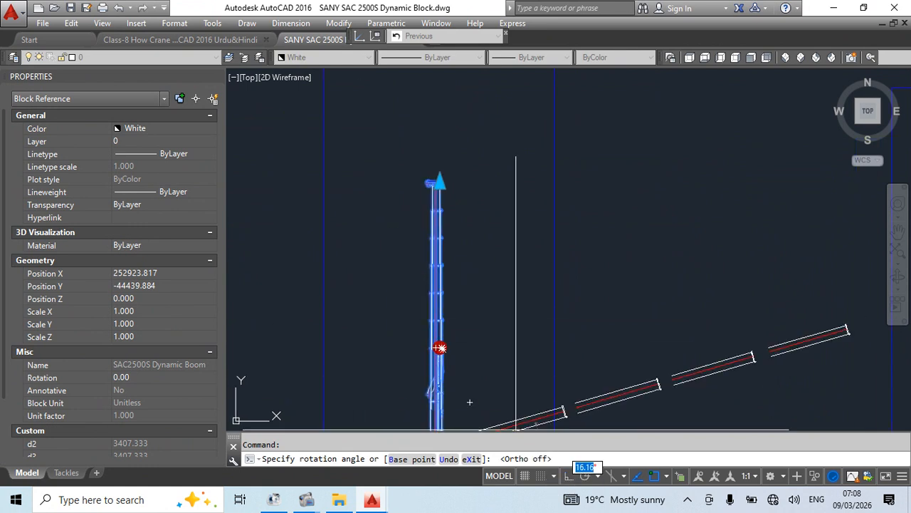
pyautogui.click(336, 254)
pyautogui.scroll(-3, 359, 284)
pyautogui.moveTo(398, 285); pyautogui.dragTo(359, 284, button='middle')
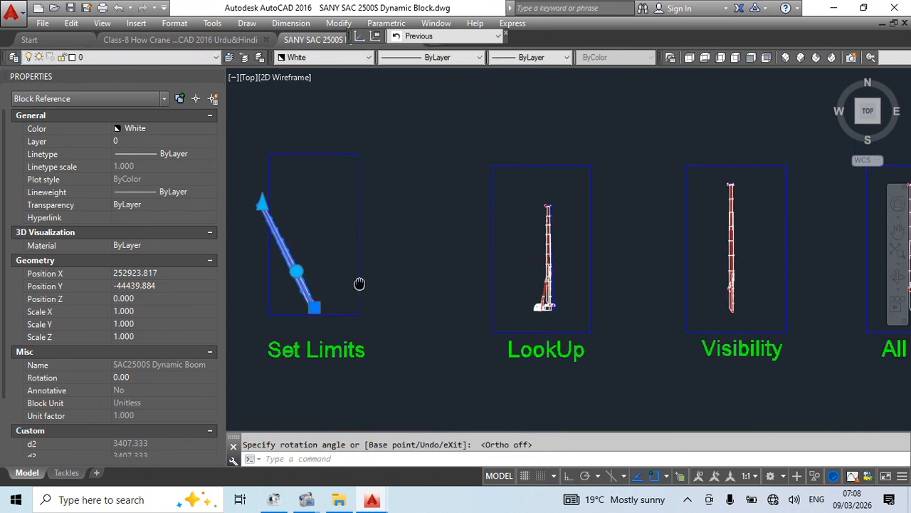
pyautogui.press('Escape')
# - Select the LookUp boom and set its lookup length to 18.2 m and 27.2 m in turn
pyautogui.scroll(2, 519, 335)
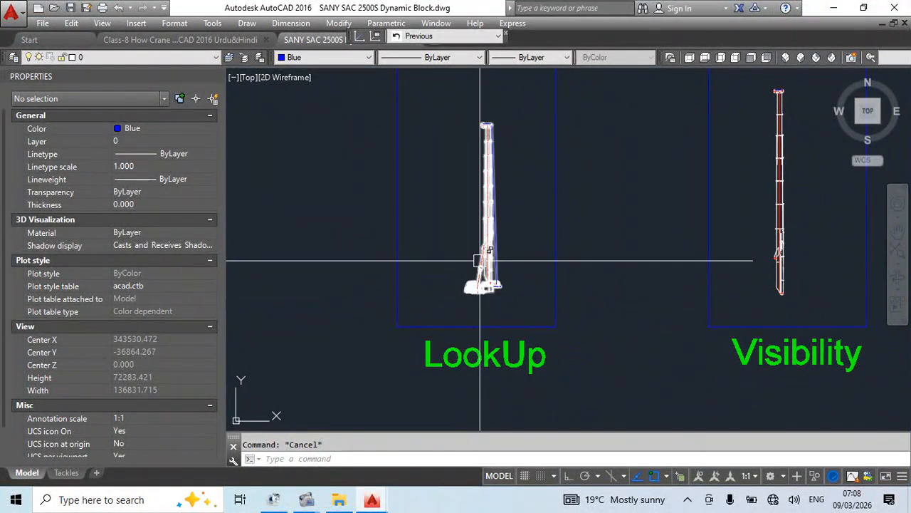
pyautogui.click(484, 256)
pyautogui.moveTo(514, 287); pyautogui.dragTo(452, 261, button='middle')
pyautogui.click(445, 246)
pyautogui.click(479, 271)
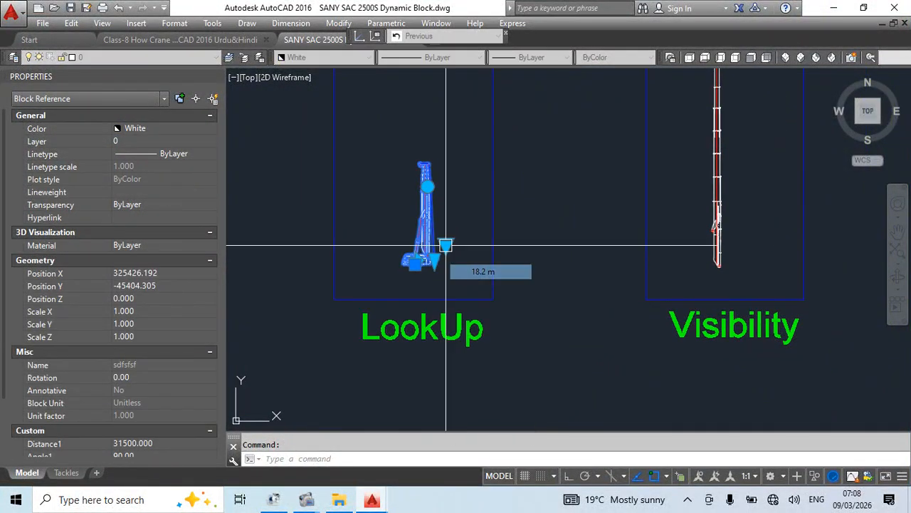
pyautogui.click(445, 245)
pyautogui.click(478, 297)
pyautogui.click(446, 246)
pyautogui.click(472, 293)
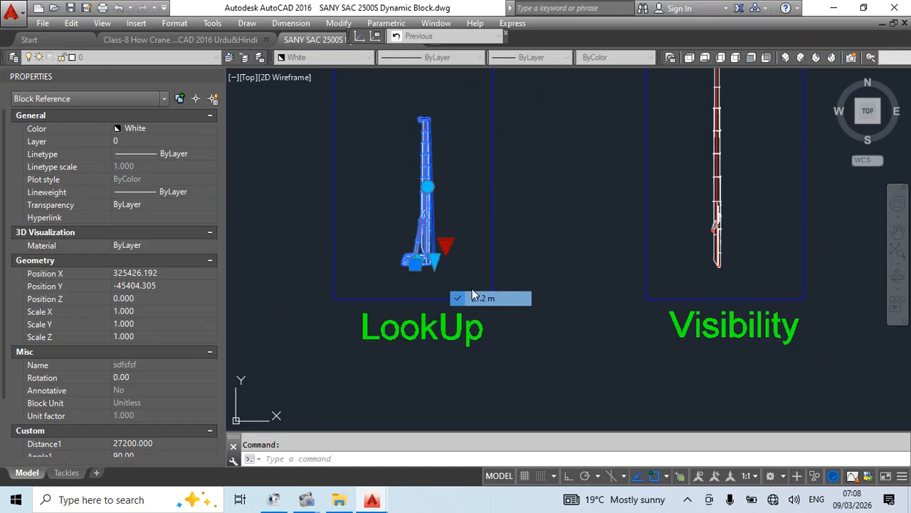
# - Set the LookUp boom's lookup length to 44.9 m, followed by 62.7 m
pyautogui.click(446, 246)
pyautogui.click(472, 354)
pyautogui.click(445, 246)
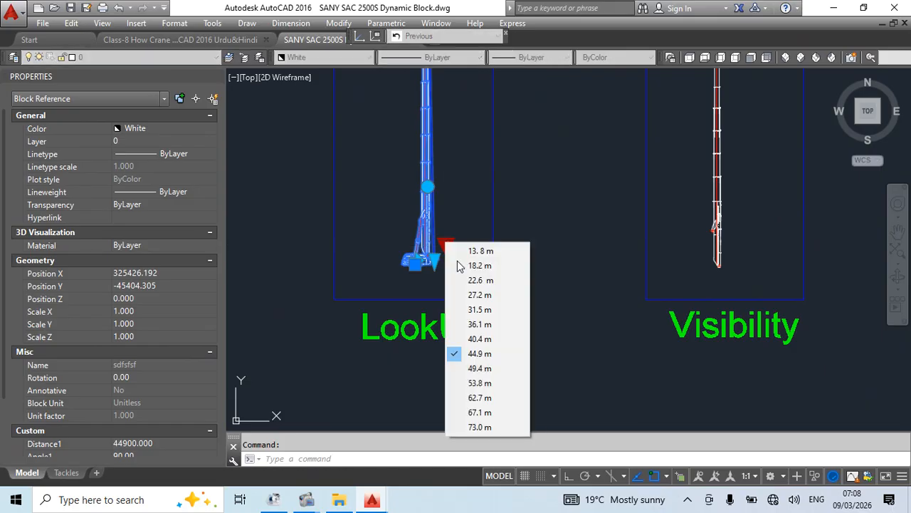
pyautogui.click(493, 398)
# - Extend the LookUp boom to the lookup length 67.1 m and finally to 73.0 m
pyautogui.moveTo(496, 213); pyautogui.dragTo(433, 244, button='middle')
pyautogui.click(383, 274)
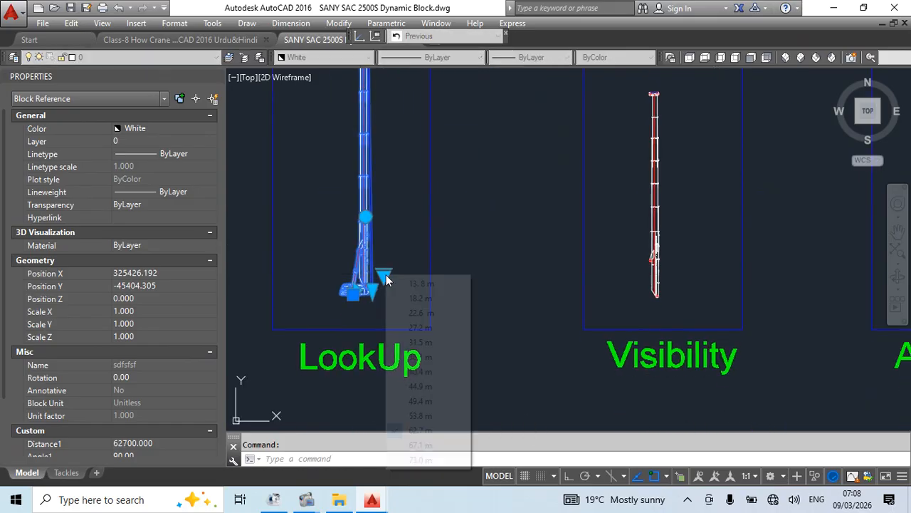
pyautogui.click(420, 445)
pyautogui.scroll(-2, 403, 312)
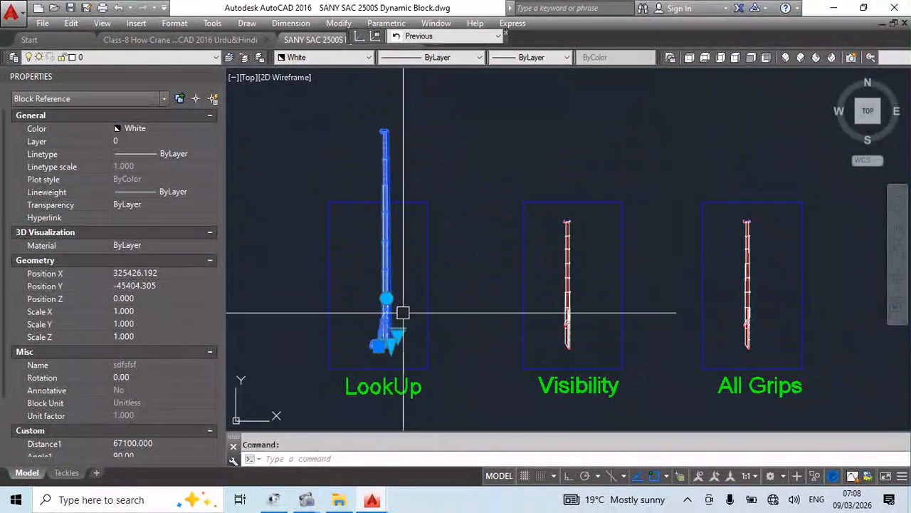
pyautogui.click(398, 334)
pyautogui.click(443, 325)
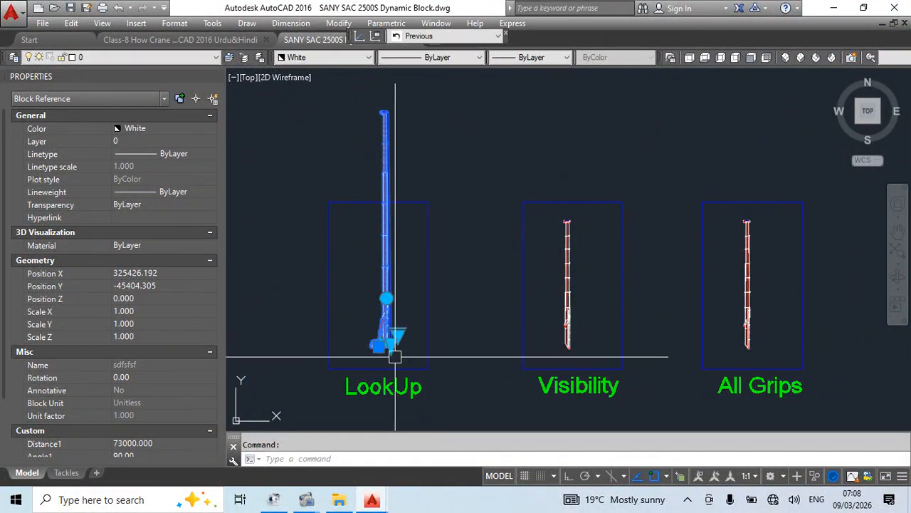
# - Examine the row of separately drawn, dimensioned booms from shortest to longest, and window-select the whole row
pyautogui.moveTo(370, 240); pyautogui.dragTo(252, 223, button='middle')
pyautogui.scroll(2, 387, 301)
pyautogui.scroll(-5, 387, 244)
pyautogui.click(714, 299)
pyautogui.press('Escape')
pyautogui.scroll(3, 515, 335)
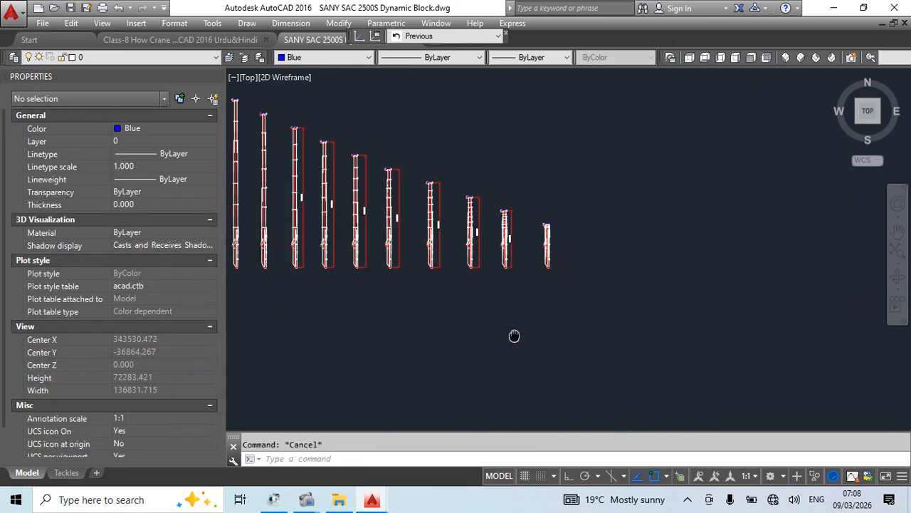
pyautogui.scroll(3, 469, 242)
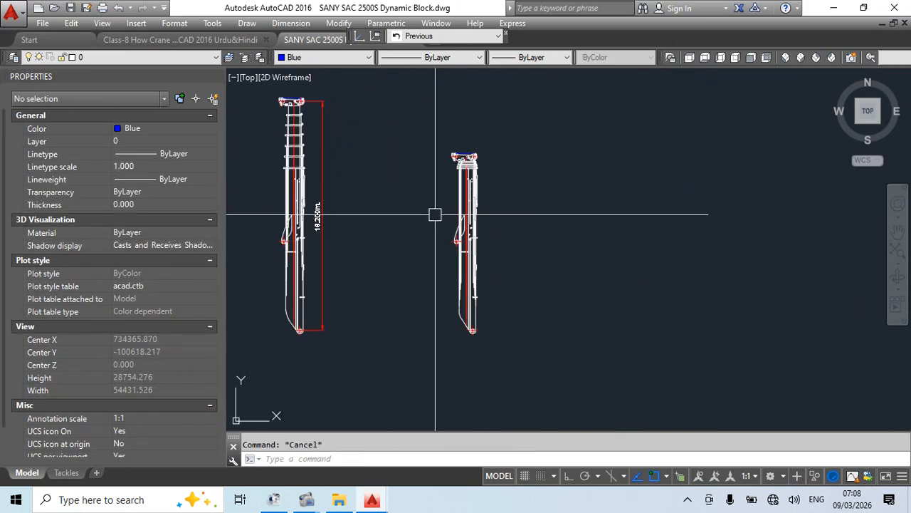
pyautogui.moveTo(450, 232); pyautogui.dragTo(628, 248, button='middle')
pyautogui.scroll(1, 350, 254)
pyautogui.scroll(-1, 358, 180)
pyautogui.moveTo(305, 206); pyautogui.dragTo(569, 323, button='middle')
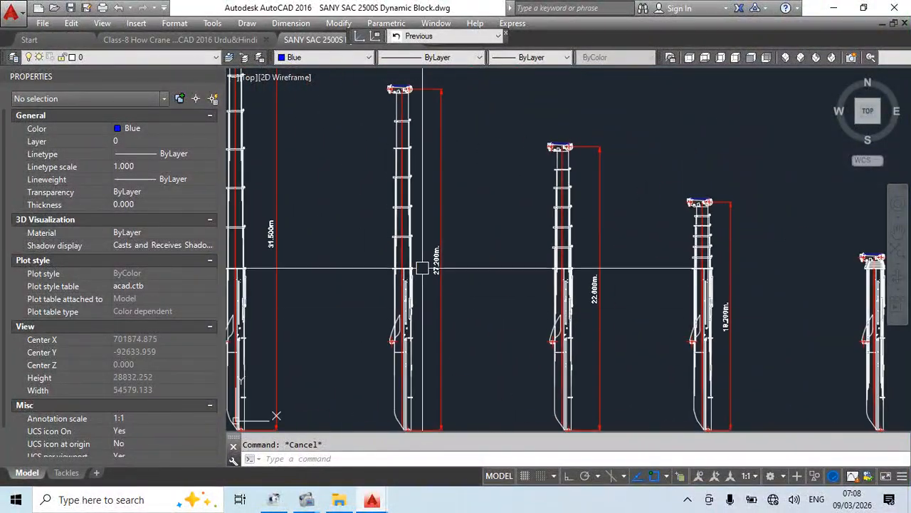
pyautogui.moveTo(380, 283); pyautogui.dragTo(541, 291, button='middle')
pyautogui.scroll(-3, 413, 242)
pyautogui.moveTo(390, 269); pyautogui.dragTo(503, 287, button='middle')
pyautogui.scroll(-2, 479, 219)
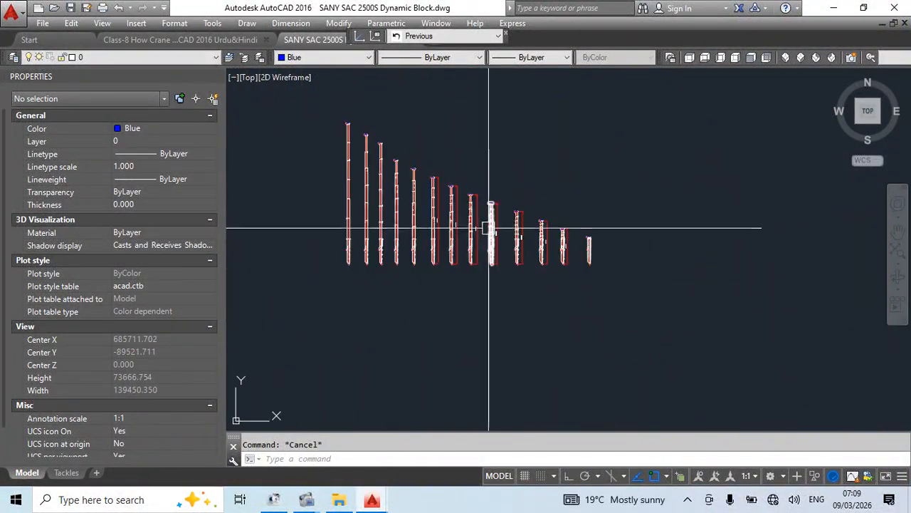
pyautogui.moveTo(488, 228); pyautogui.dragTo(605, 250, button='middle')
pyautogui.click(741, 187)
pyautogui.click(477, 348)
# - Open the Visibility boom, SAC 2500S Dynamic Boom, for block editing and show its hidden visibility-state geometry dimmed
pyautogui.scroll(-4, 694, 267)
pyautogui.scroll(5, 278, 206)
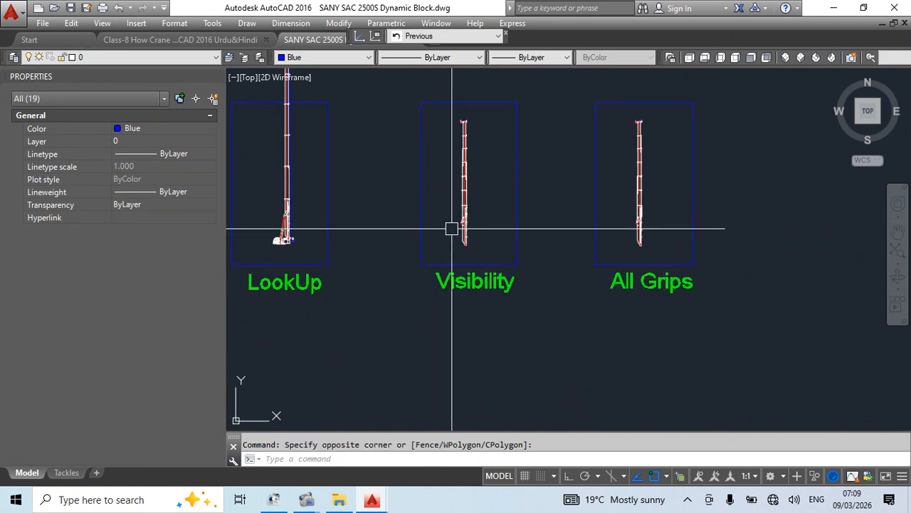
pyautogui.doubleClick(470, 185)
pyautogui.click(447, 340)
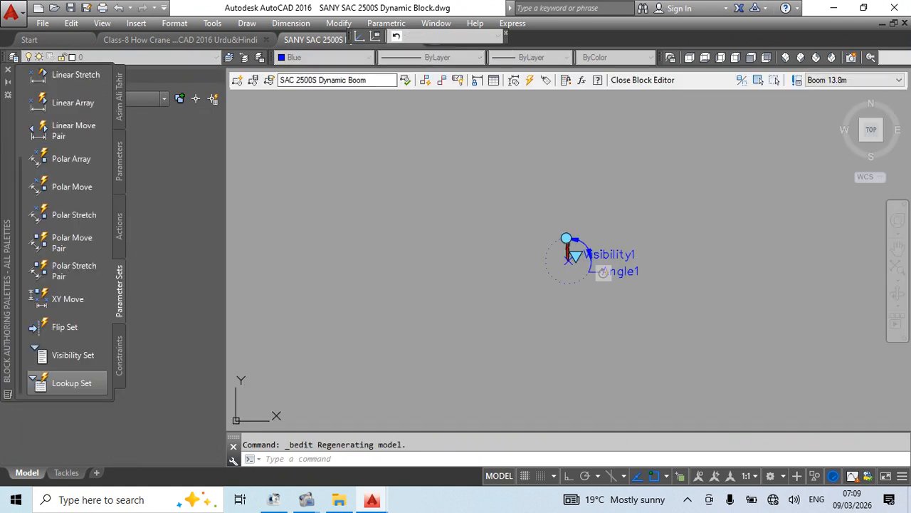
pyautogui.moveTo(659, 228); pyautogui.dragTo(486, 254, button='middle')
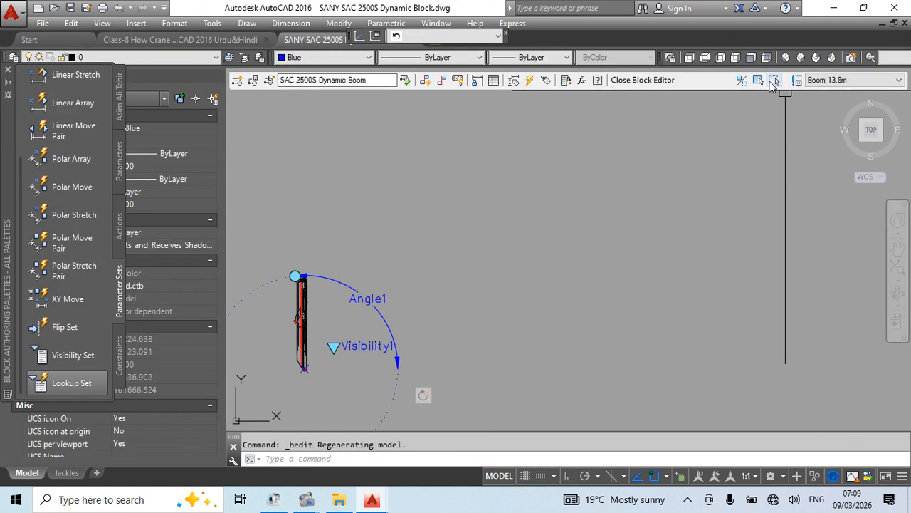
pyautogui.click(741, 81)
pyautogui.scroll(-1, 453, 207)
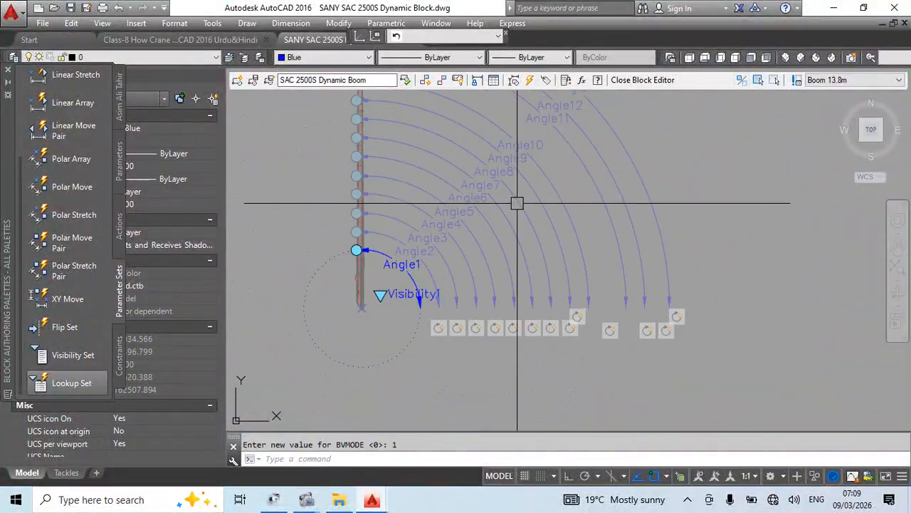
# - Review the boom's stacked angle parameters and the list of its visibility states without changing the current state
pyautogui.moveTo(365, 268); pyautogui.dragTo(368, 314, button='middle')
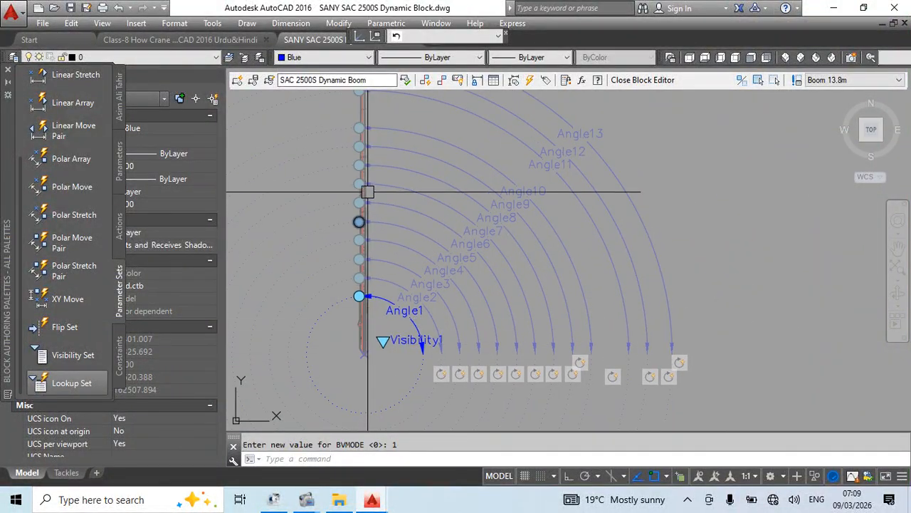
pyautogui.moveTo(535, 202); pyautogui.dragTo(492, 260, button='middle')
pyautogui.click(828, 80)
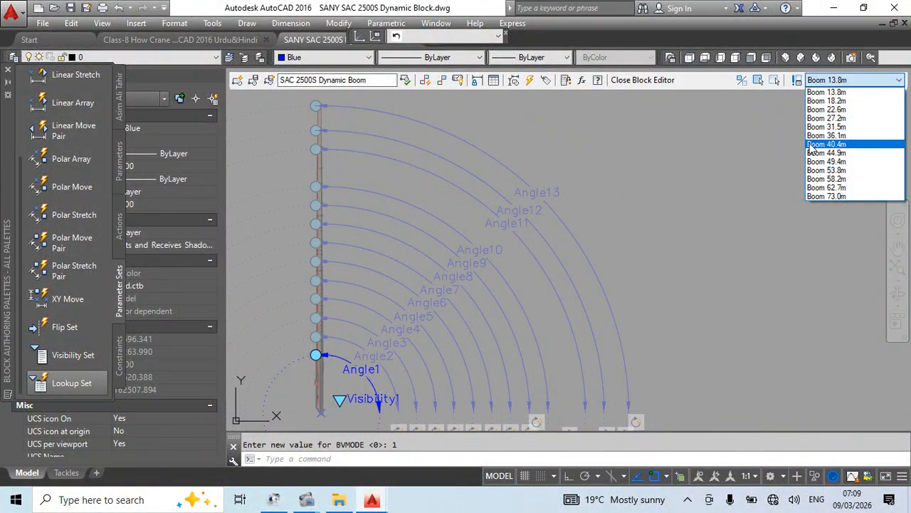
pyautogui.click(783, 139)
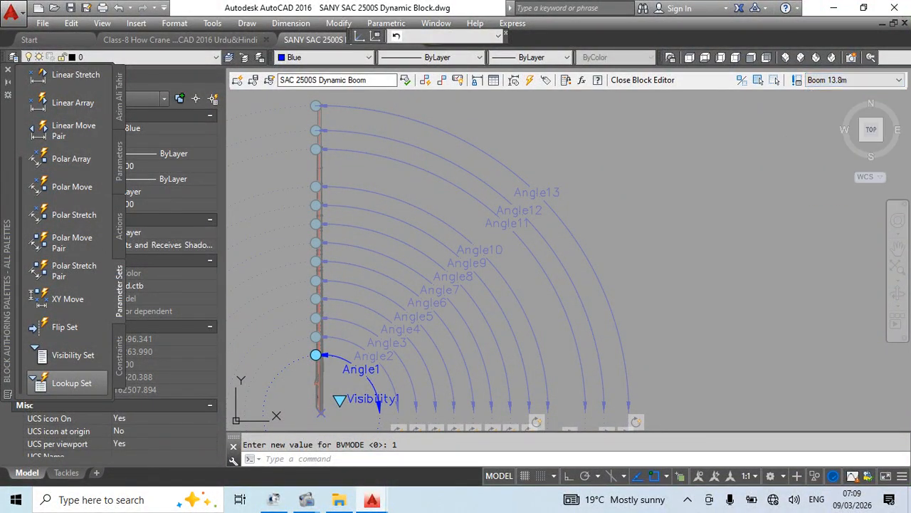
pyautogui.click(796, 104)
pyautogui.click(795, 104)
# - Move the longest stacked boom out of the block's stack to the empty area on its left
pyautogui.scroll(-2, 474, 158)
pyautogui.scroll(3, 413, 243)
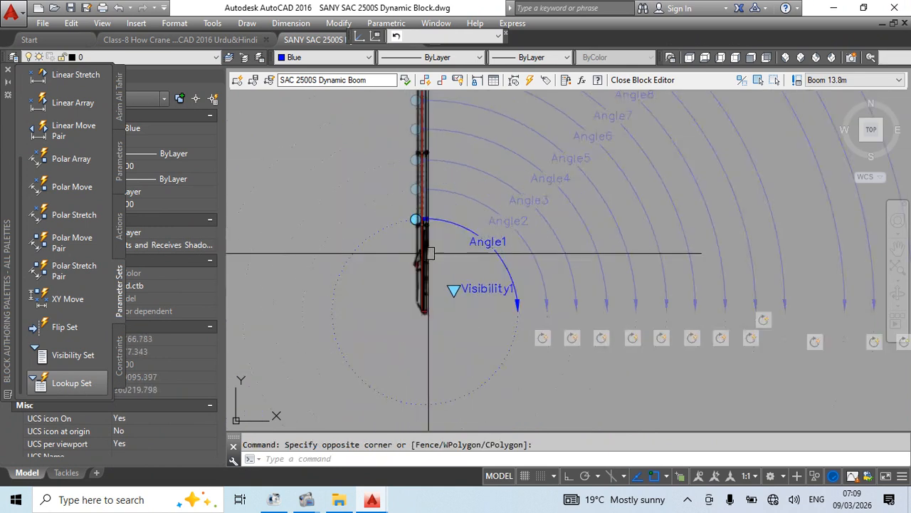
pyautogui.moveTo(452, 244)
pyautogui.mouseDown(button='middle')
pyautogui.moveTo(445, 322)
pyautogui.moveTo(618, 371)
pyautogui.mouseUp(button='middle')
pyautogui.click(418, 326)
pyautogui.scroll(-1, 496, 287)
pyautogui.scroll(-1, 511, 269)
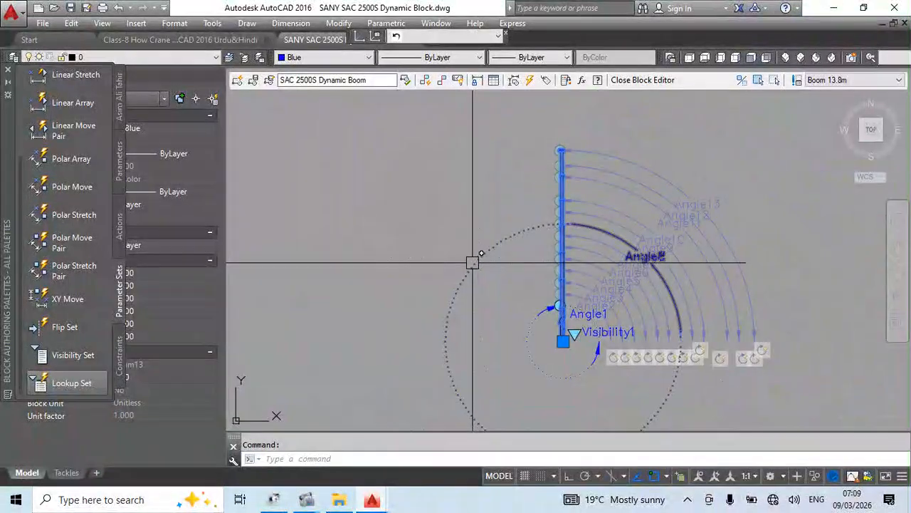
pyautogui.write('m')
pyautogui.press('Return')
pyautogui.click(561, 225)
pyautogui.click(344, 267)
pyautogui.press('Escape')
# - Move the second-longest boom out of the stack and place it left of the first separated boom
pyautogui.click(555, 321)
pyautogui.write('m')
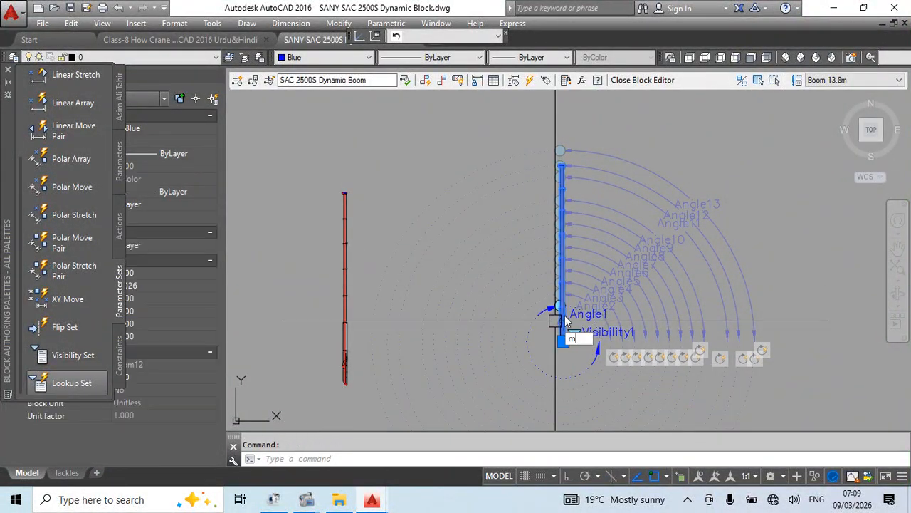
pyautogui.press('Return')
pyautogui.click(557, 311)
pyautogui.click(312, 364)
# - Move the third-longest boom out beside the other separated booms, and inspect the pivot hole at a boom's lower end
pyautogui.click(561, 327)
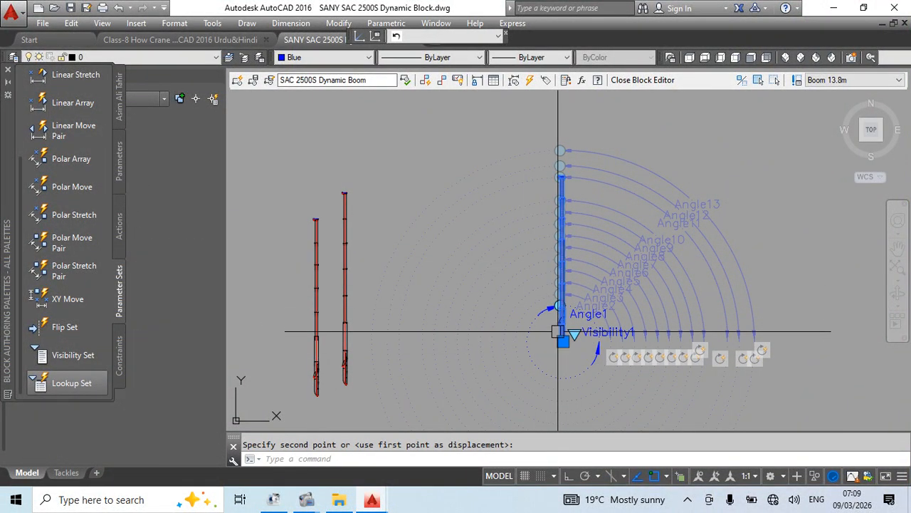
pyautogui.write('m')
pyautogui.press('Return')
pyautogui.click(562, 341)
pyautogui.click(318, 374)
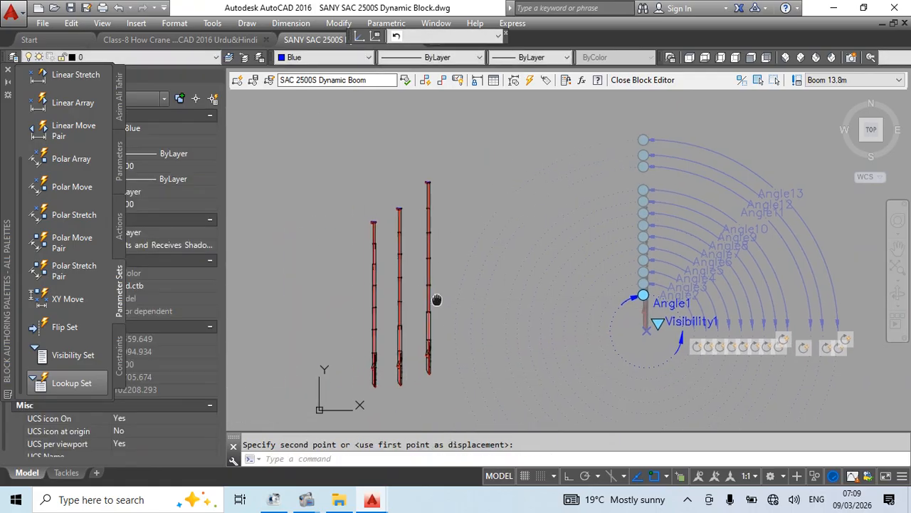
pyautogui.scroll(5, 340, 386)
pyautogui.scroll(2, 341, 387)
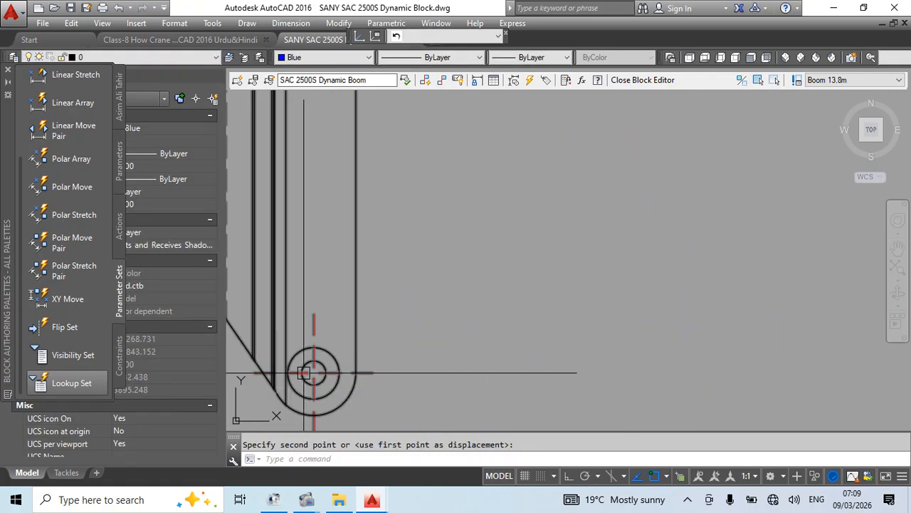
pyautogui.scroll(-7, 364, 342)
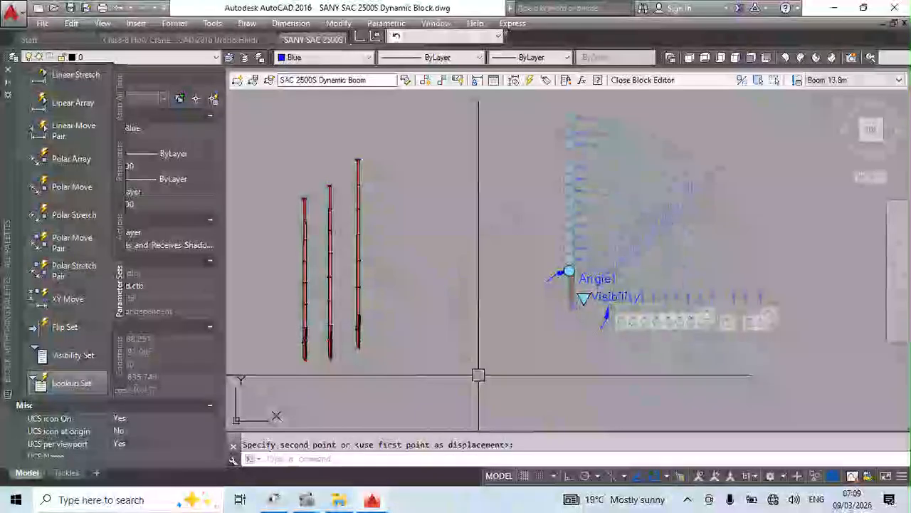
# - Undo the three boom moves and the block editing session to return to the main drawing
pyautogui.hotkey('ctrl', 'z')
pyautogui.hotkey('ctrl', 'z')
pyautogui.hotkey('ctrl', 'z')
pyautogui.hotkey('ctrl', 'z')
pyautogui.hotkey('ctrl', 'z')
pyautogui.hotkey('ctrl', 'z')
pyautogui.hotkey('ctrl', 'z')
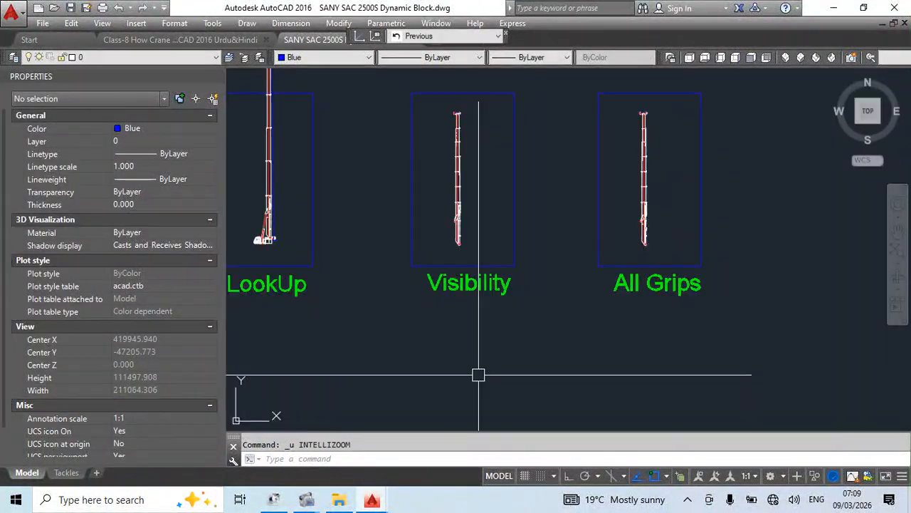
pyautogui.scroll(-2, 476, 288)
pyautogui.moveTo(526, 325); pyautogui.dragTo(589, 330, button='middle')
pyautogui.scroll(4, 612, 299)
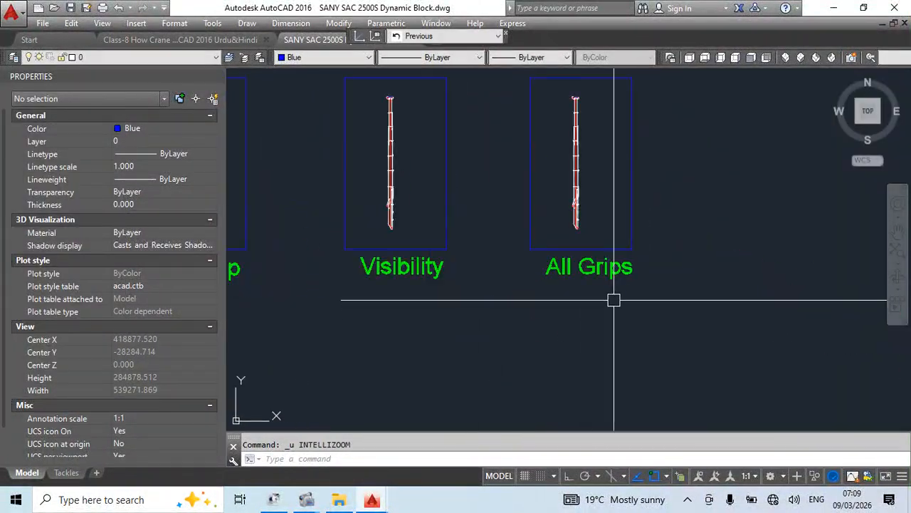
# - Extend the topmost boom section of the All Grips block to a distance of 54000
pyautogui.moveTo(638, 346); pyautogui.dragTo(539, 399, button='middle')
pyautogui.click(494, 238)
pyautogui.scroll(4, 520, 228)
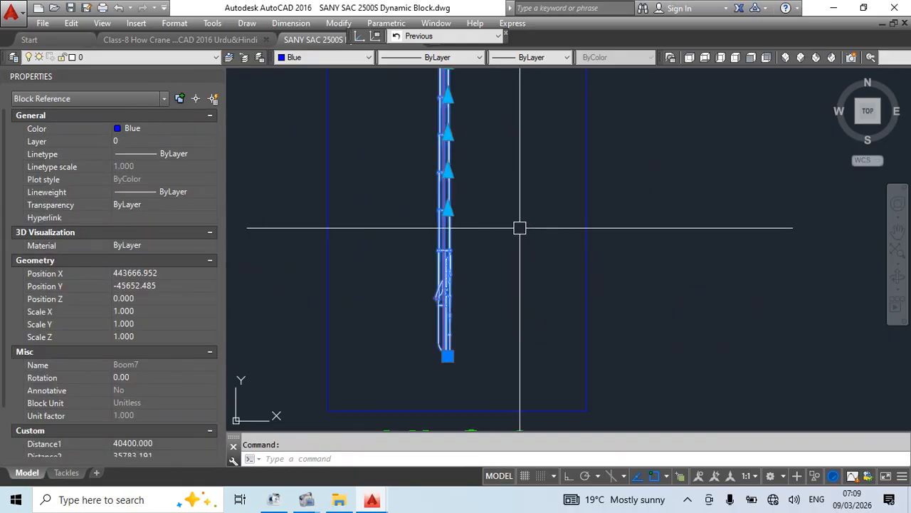
pyautogui.scroll(-2, 519, 230)
pyautogui.moveTo(506, 283); pyautogui.dragTo(508, 364, button='middle')
pyautogui.click(477, 185)
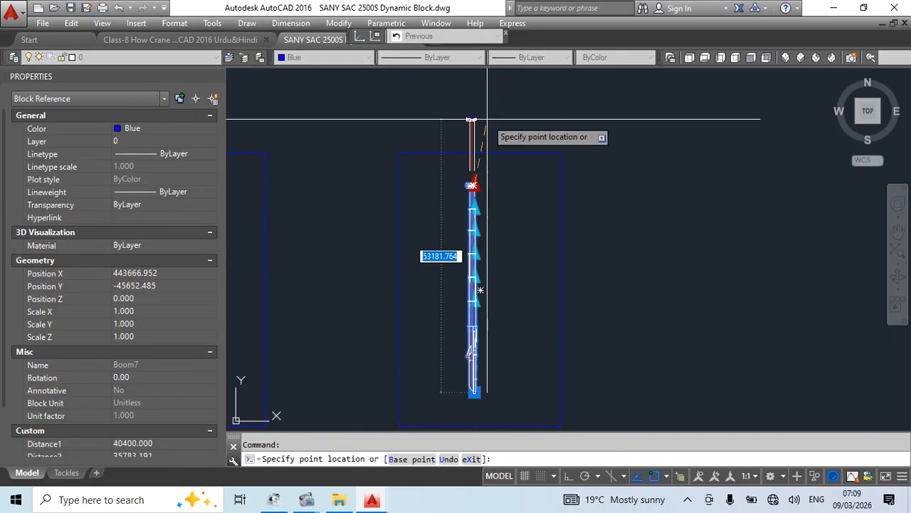
pyautogui.write('5')
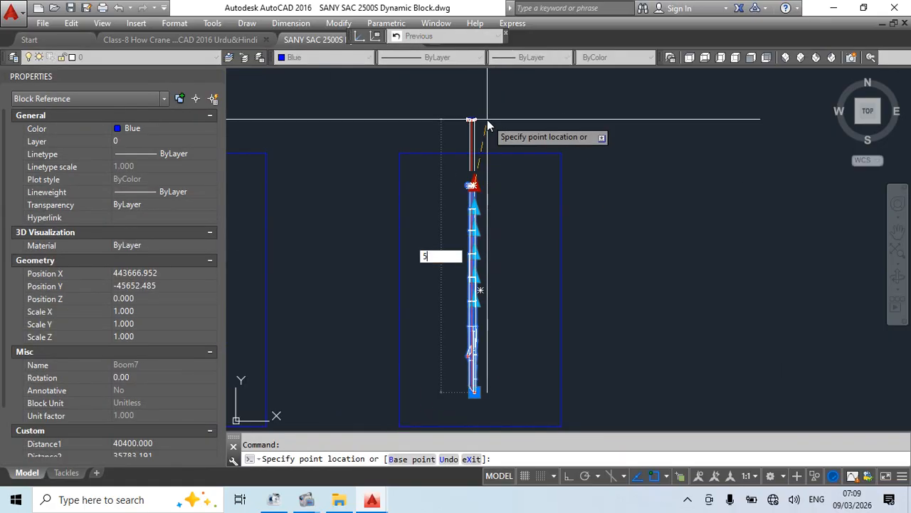
pyautogui.write('4000')
pyautogui.press('Return')
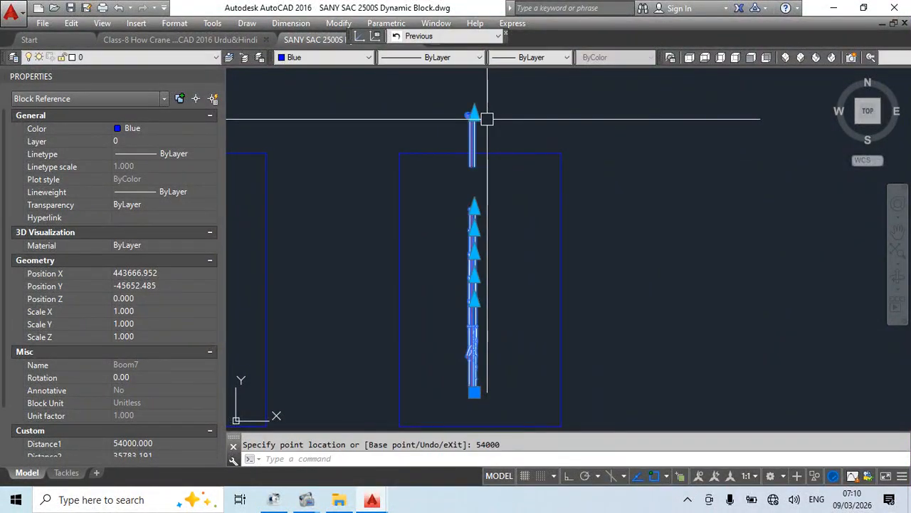
# - Extend the second boom section of the All Grips block to about 45700, and raise the third and fourth sections in stepped order below it
pyautogui.click(466, 217)
pyautogui.scroll(2, 467, 200)
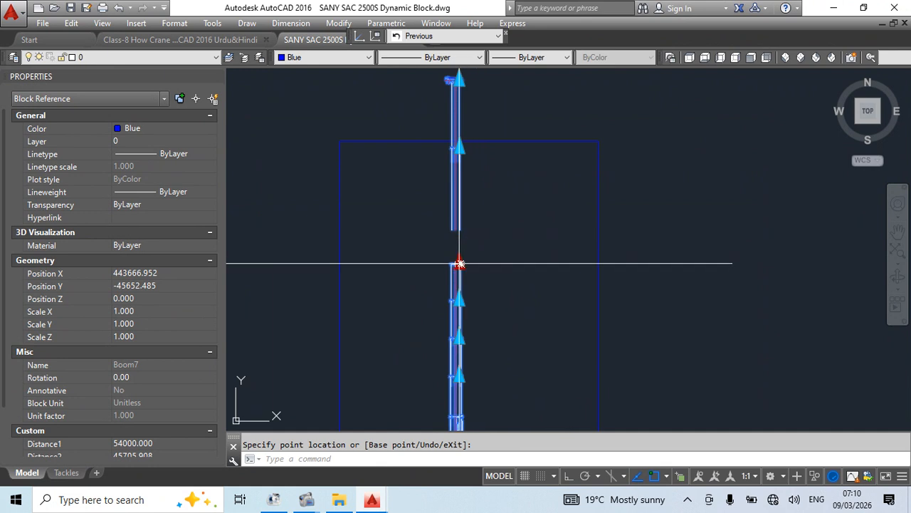
pyautogui.click(459, 300)
pyautogui.click(484, 234)
pyautogui.moveTo(484, 309); pyautogui.dragTo(481, 245, button='middle')
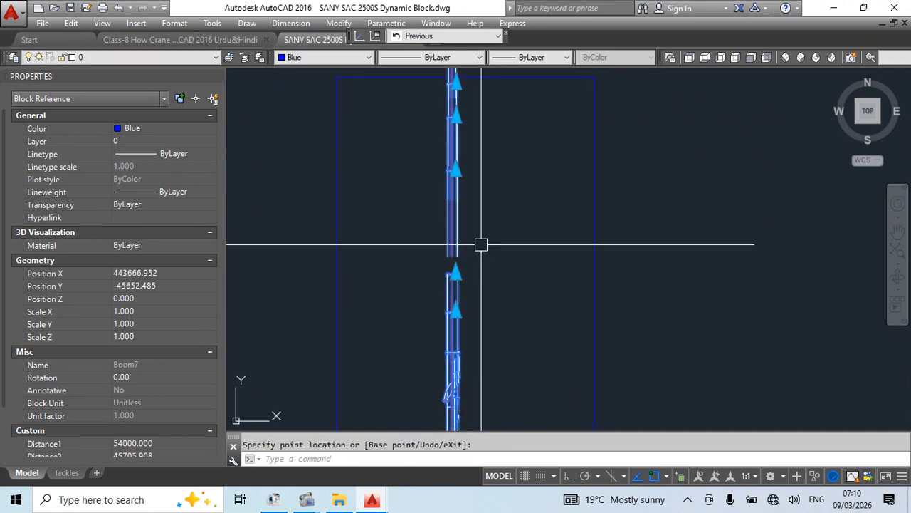
# - Raise the fifth boom section of the All Grips block to a point just below the fourth section's tip
pyautogui.click(459, 271)
pyautogui.scroll(3, 472, 239)
pyautogui.scroll(-2, 505, 132)
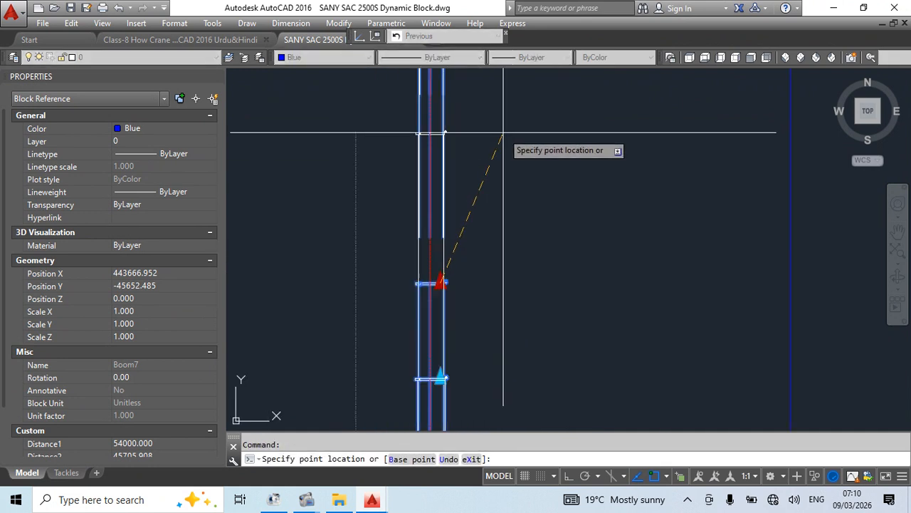
pyautogui.moveTo(506, 148); pyautogui.dragTo(480, 225, button='middle')
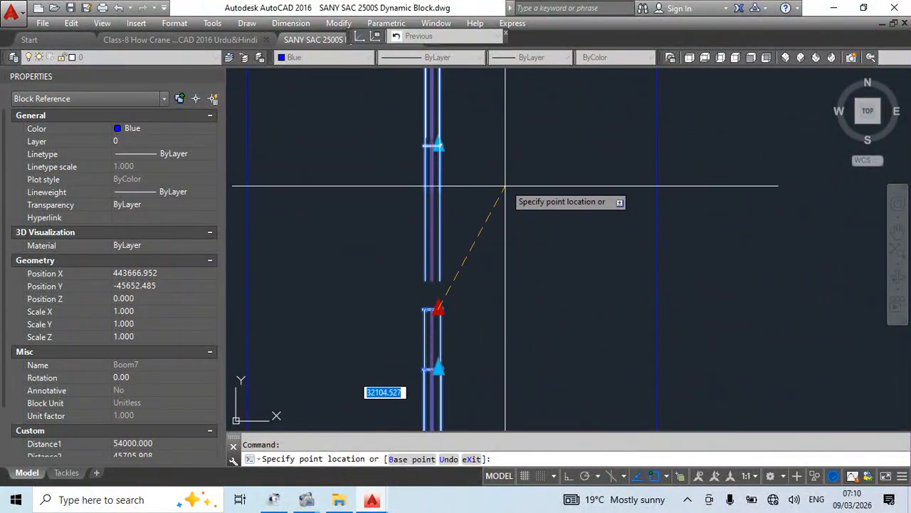
pyautogui.click(512, 146)
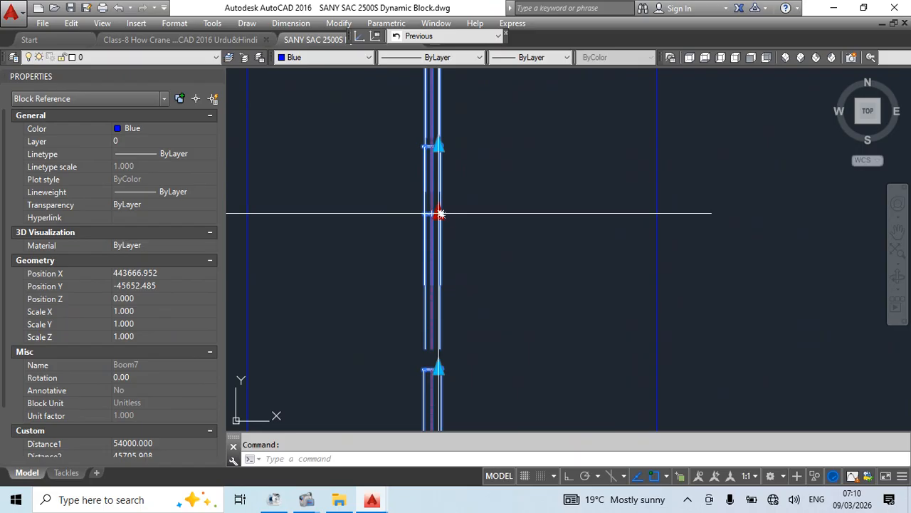
pyautogui.click(440, 213)
# - Deselect the All Grips boom, inspect its distance parameters and stretch actions in the Block Editor, and return to the drawing
pyautogui.scroll(-8, 536, 216)
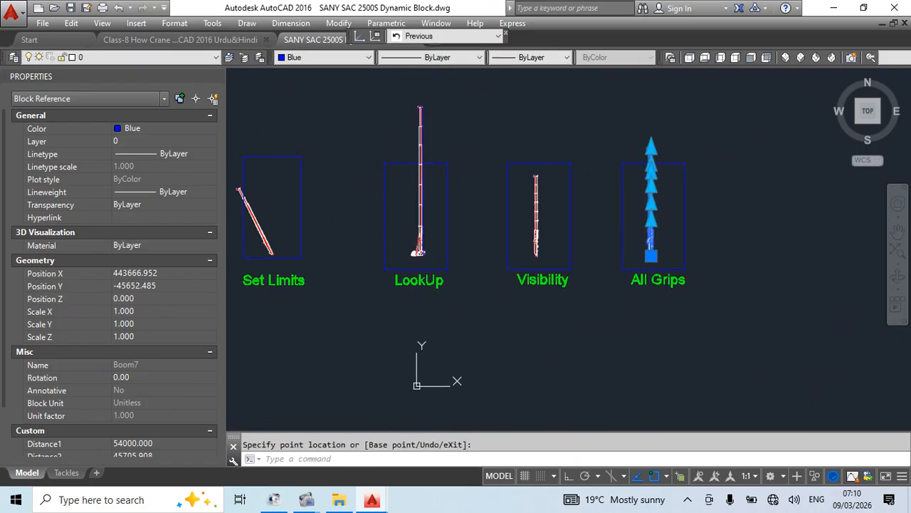
pyautogui.moveTo(526, 296)
pyautogui.mouseDown(button='middle')
pyautogui.moveTo(437, 309)
pyautogui.moveTo(601, 308)
pyautogui.moveTo(694, 295)
pyautogui.mouseUp(button='middle')
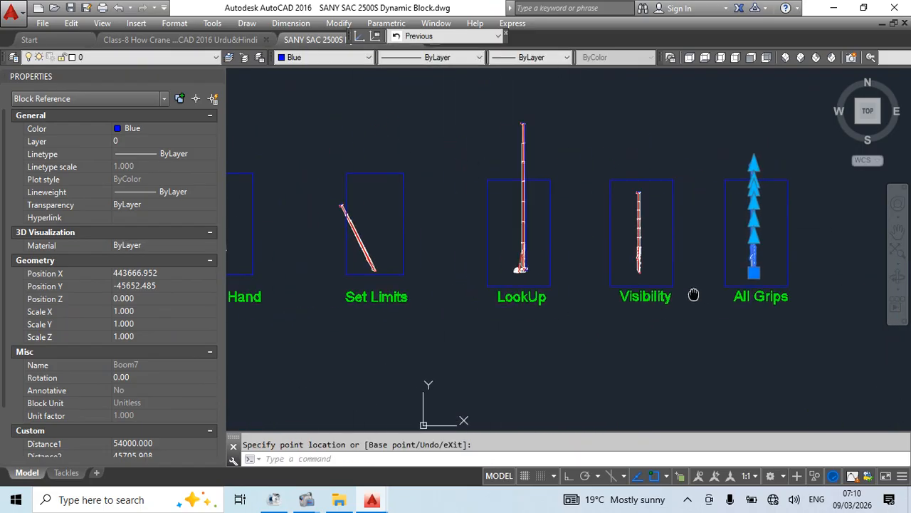
pyautogui.scroll(-4, 632, 335)
pyautogui.scroll(5, 541, 254)
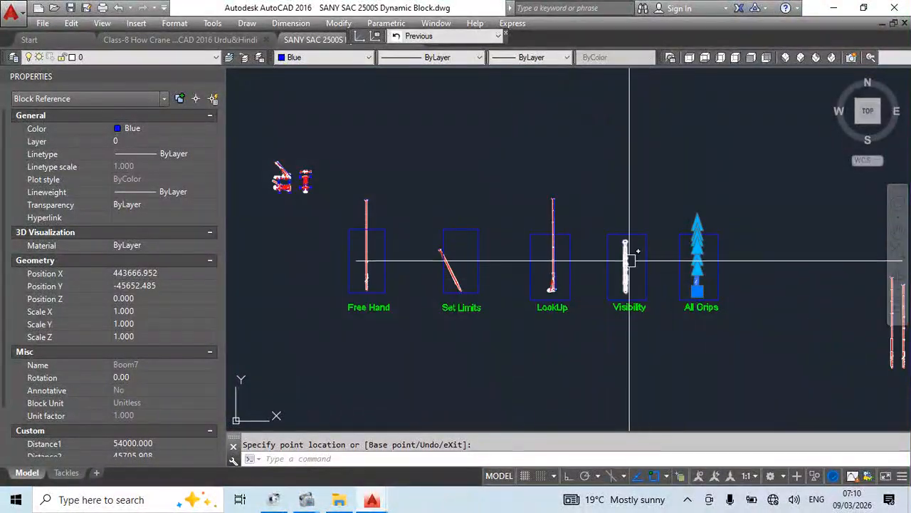
pyautogui.click(631, 258)
pyautogui.press('Escape')
pyautogui.scroll(4, 667, 296)
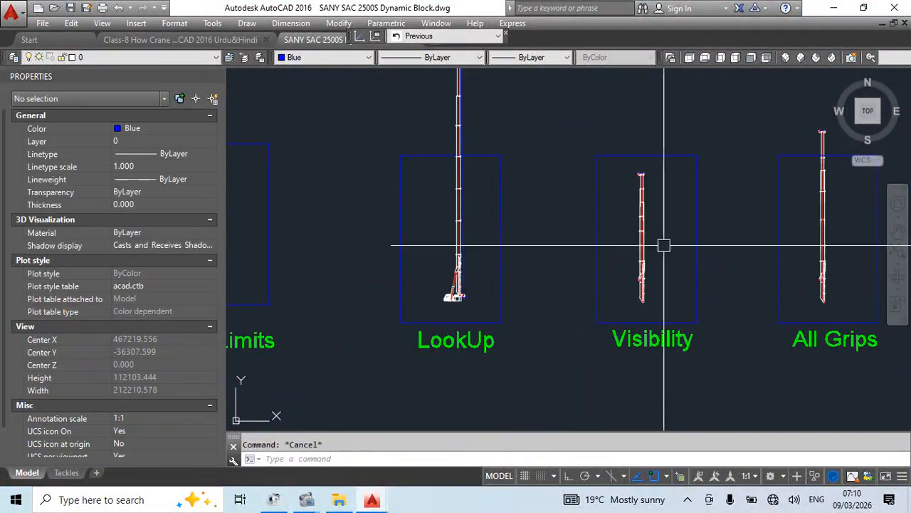
pyautogui.moveTo(606, 246); pyautogui.dragTo(500, 264, button='middle')
pyautogui.doubleClick(656, 242)
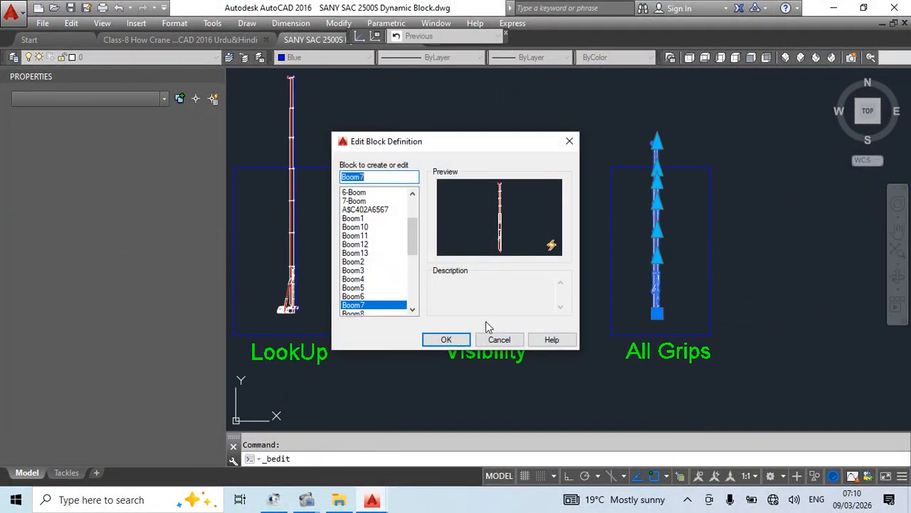
pyautogui.click(446, 340)
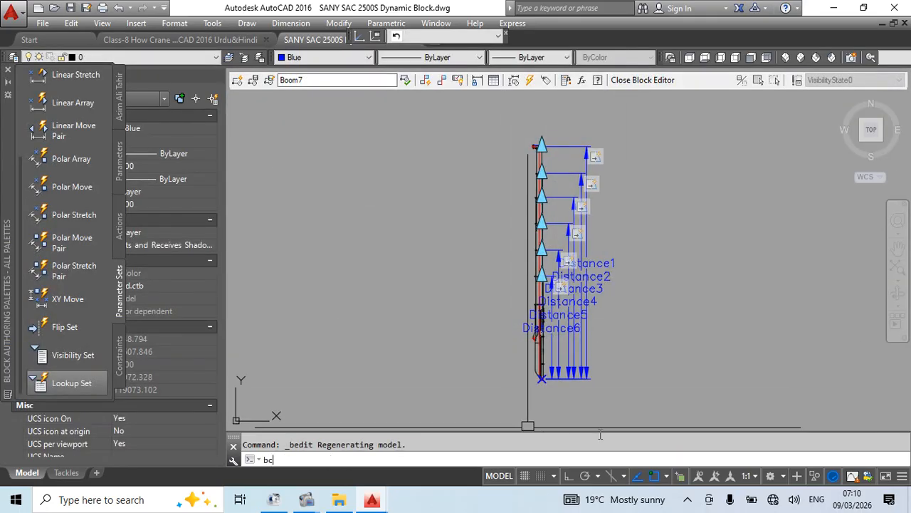
pyautogui.write('bc')
pyautogui.press('Return')
pyautogui.scroll(-2, 587, 309)
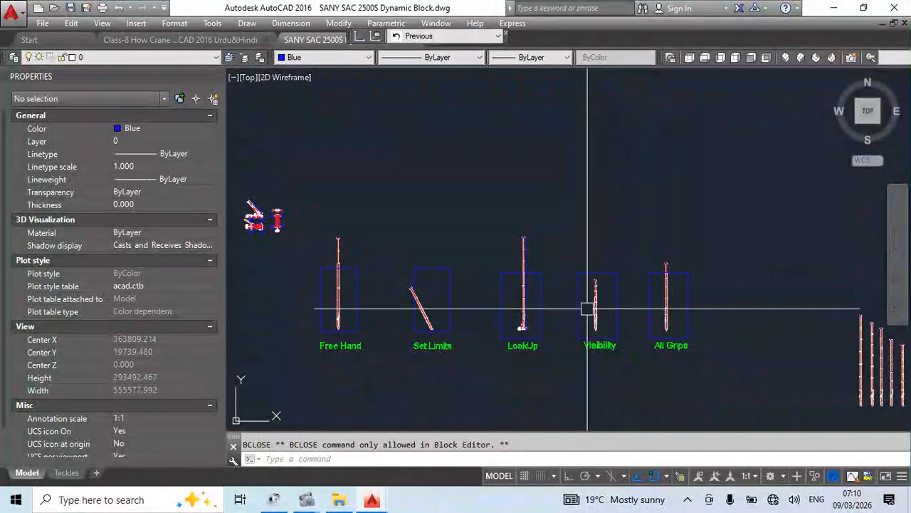
# - Inspect the Visibility boom in the Block Editor with hidden states shown and Boom 73.0m current, and return to the drawing
pyautogui.doubleClick(599, 306)
pyautogui.click(448, 339)
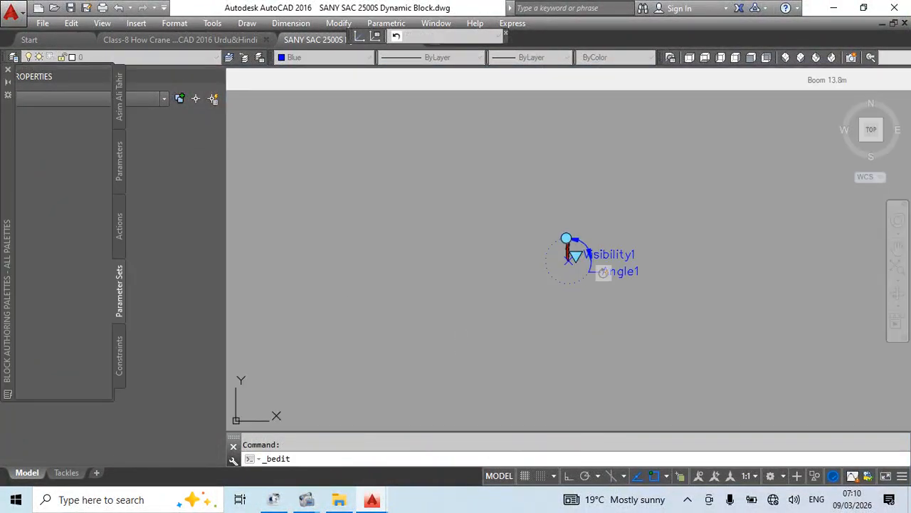
pyautogui.scroll(4, 605, 292)
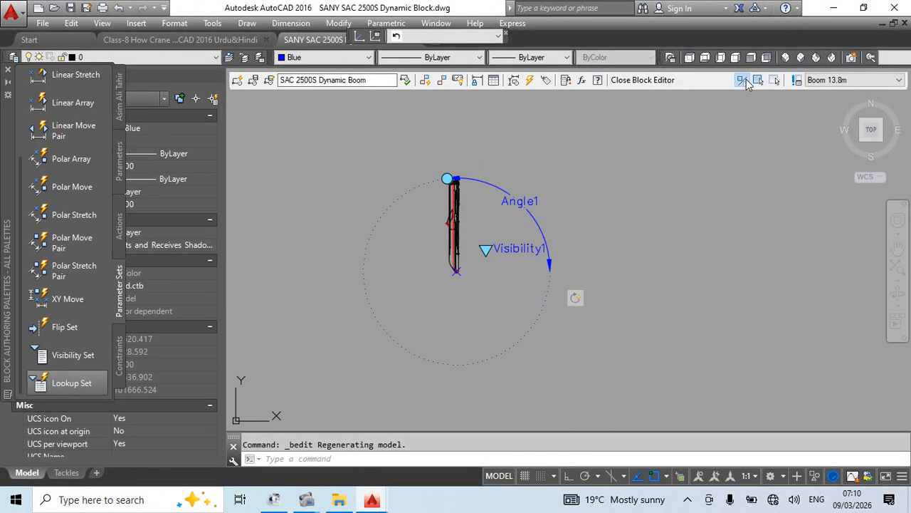
pyautogui.click(741, 80)
pyautogui.scroll(-2, 603, 344)
pyautogui.click(857, 79)
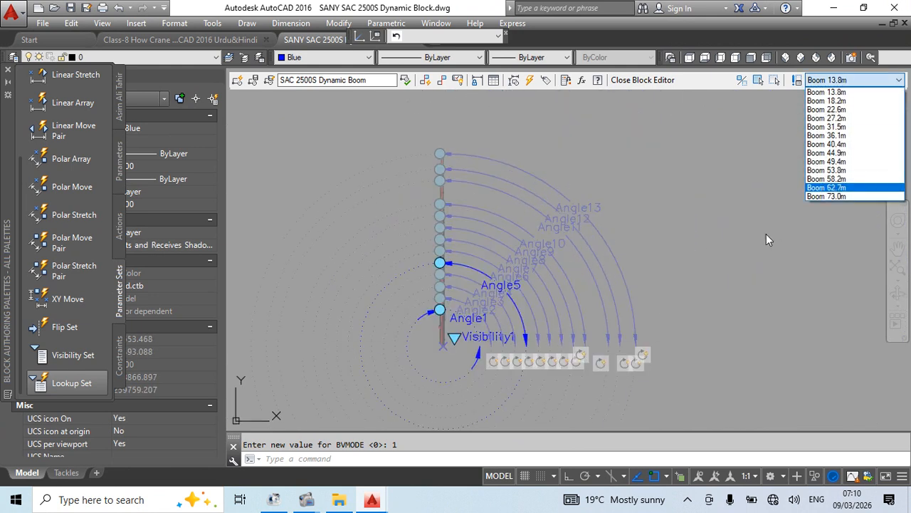
pyautogui.click(783, 195)
pyautogui.press('Escape')
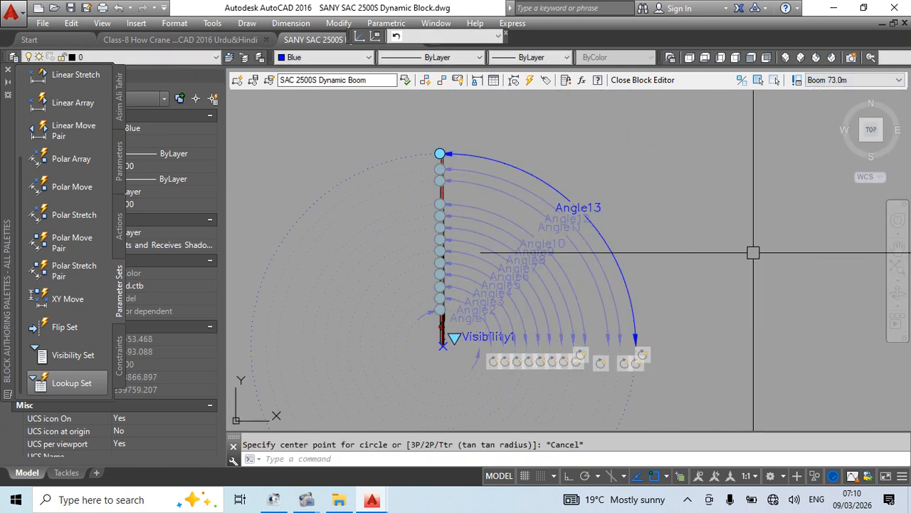
pyautogui.press('Return')
pyautogui.press('Return')
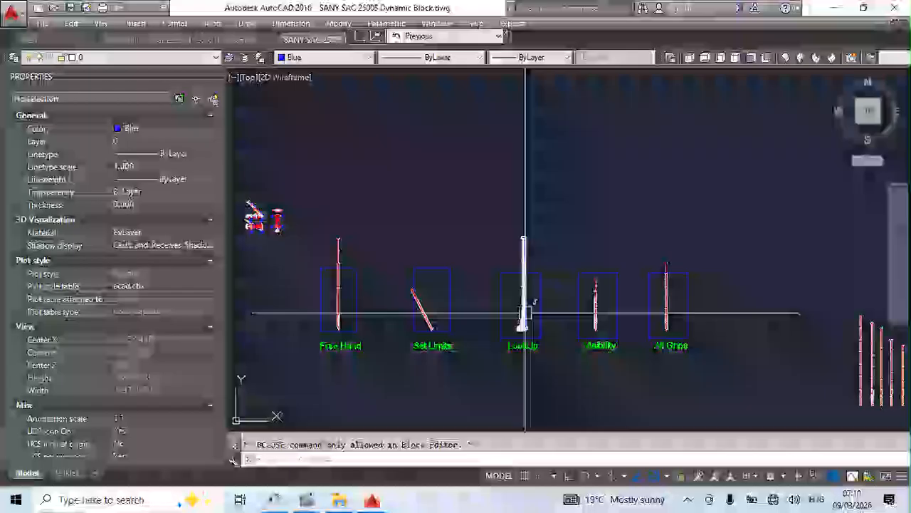
# - Examine the LookUp crane block's distance, angle, flip and lookup parameters and the actions along its boom, and close the Block Editor
pyautogui.doubleClick(525, 314)
pyautogui.click(447, 338)
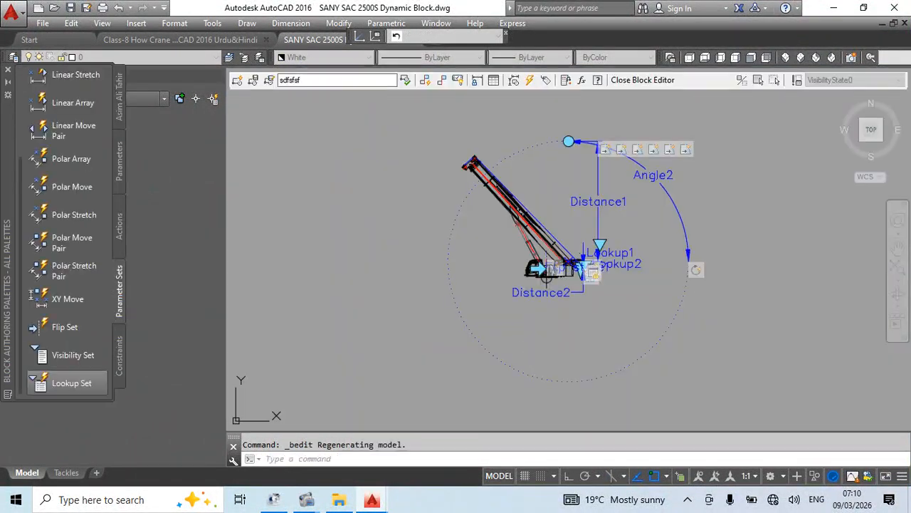
pyautogui.scroll(4, 530, 191)
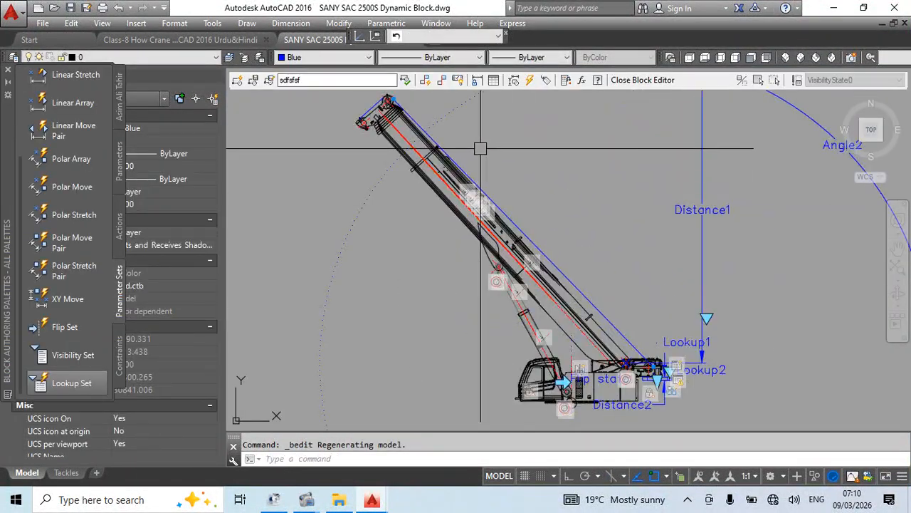
pyautogui.scroll(5, 407, 207)
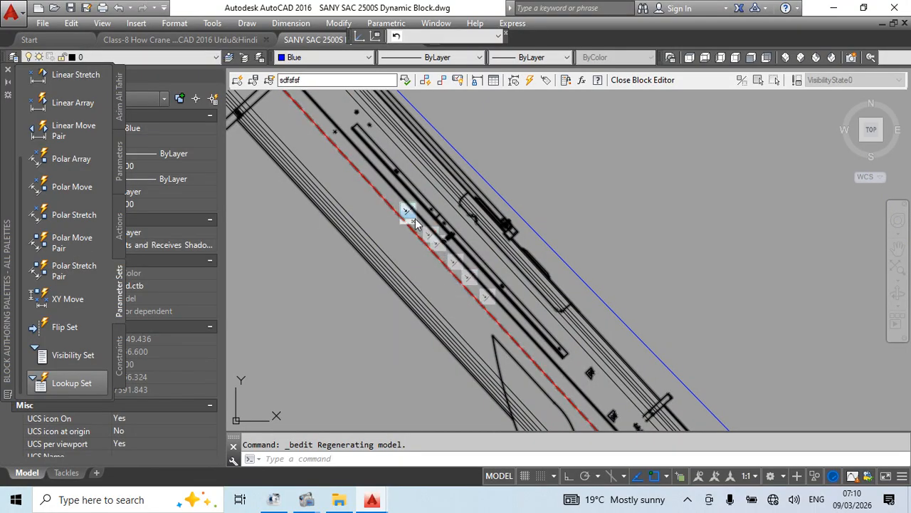
pyautogui.scroll(-5, 615, 241)
pyautogui.scroll(6, 390, 249)
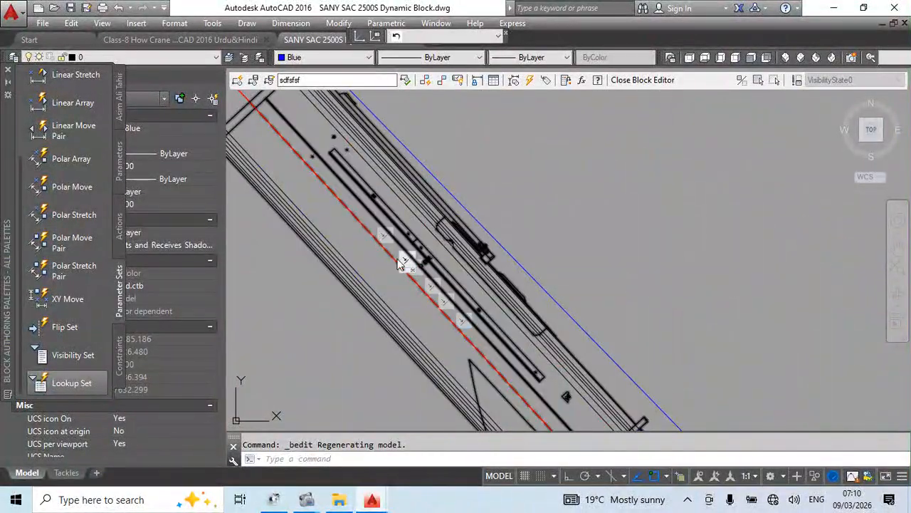
pyautogui.scroll(-5, 594, 220)
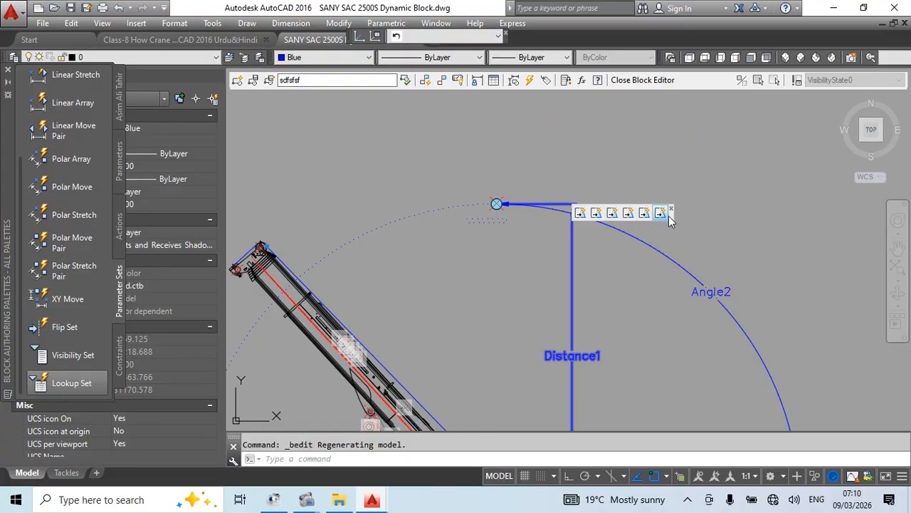
pyautogui.scroll(-5, 499, 193)
pyautogui.scroll(4, 525, 336)
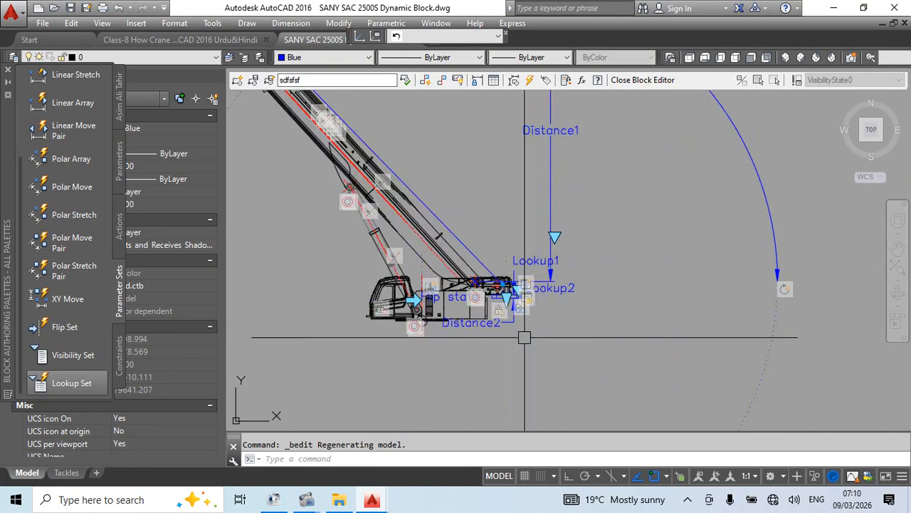
pyautogui.moveTo(478, 235)
pyautogui.mouseDown(button='middle')
pyautogui.moveTo(542, 292)
pyautogui.moveTo(566, 329)
pyautogui.mouseUp(button='middle')
pyautogui.moveTo(526, 202)
pyautogui.mouseDown(button='middle')
pyautogui.moveTo(612, 299)
pyautogui.moveTo(530, 252)
pyautogui.moveTo(521, 258)
pyautogui.moveTo(533, 287)
pyautogui.mouseUp(button='middle')
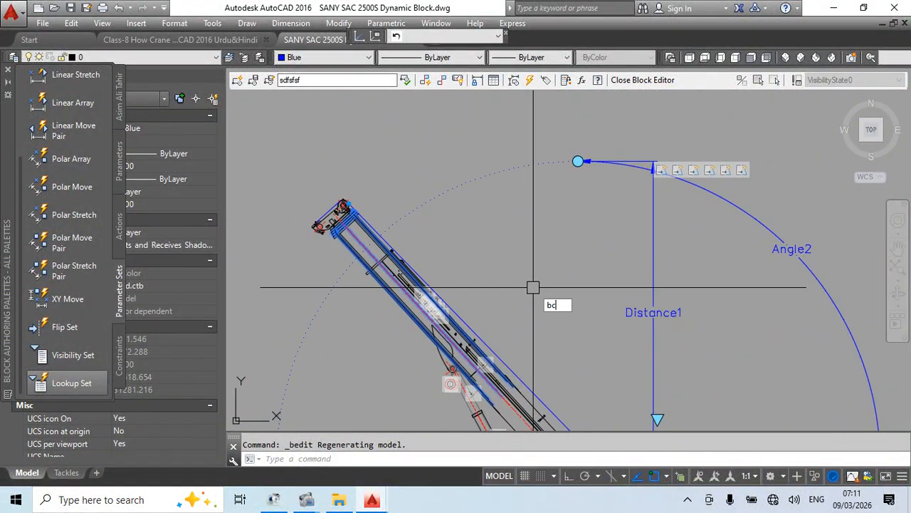
pyautogui.press('Return')
pyautogui.press('Return')
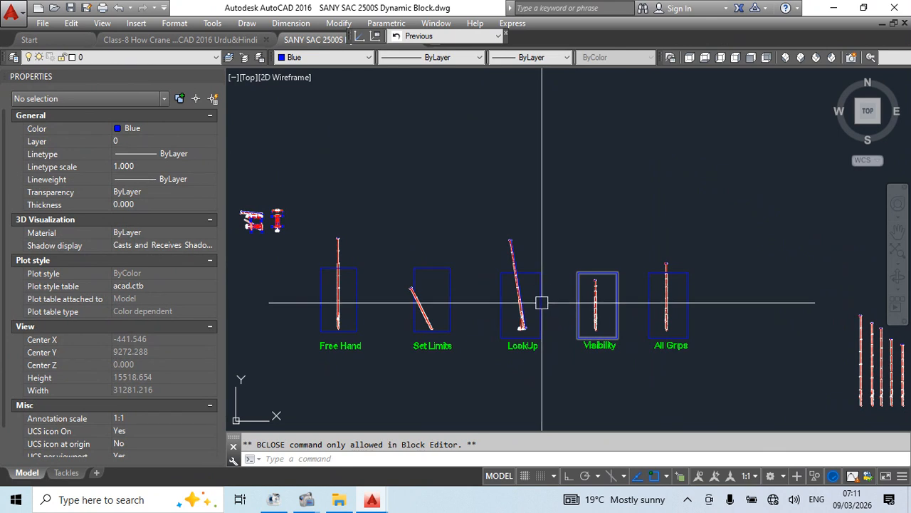
# - Open the Set Limits boom in the Block Editor and review its constraint formulas and the d6 parameter's available distance types
pyautogui.scroll(4, 499, 292)
pyautogui.doubleClick(470, 281)
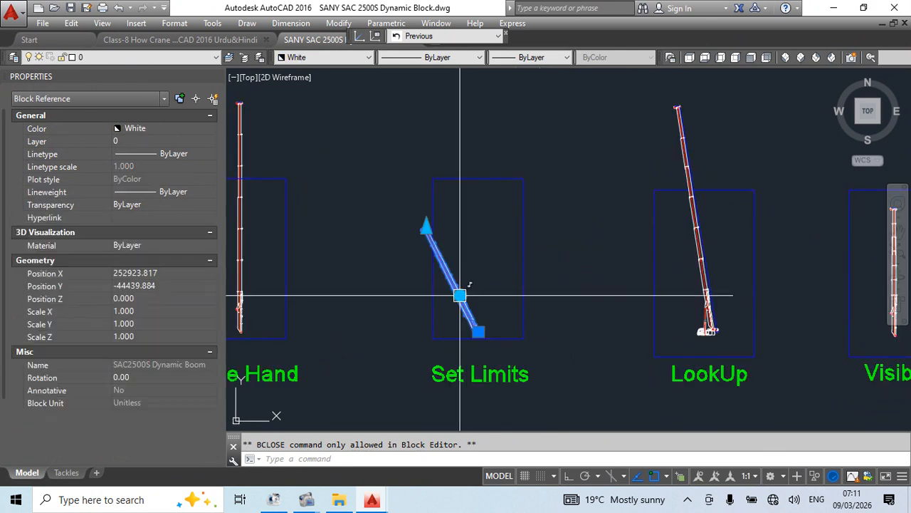
pyautogui.click(446, 339)
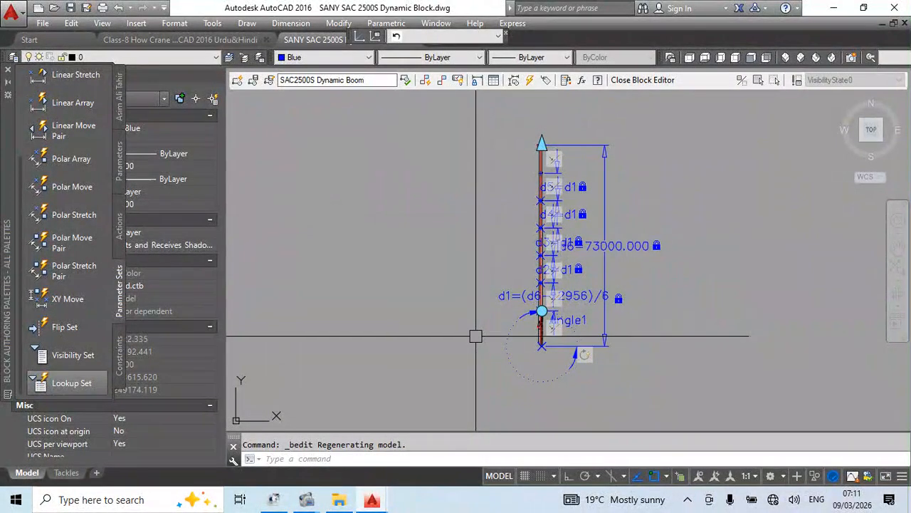
pyautogui.write('B')
pyautogui.press('Escape')
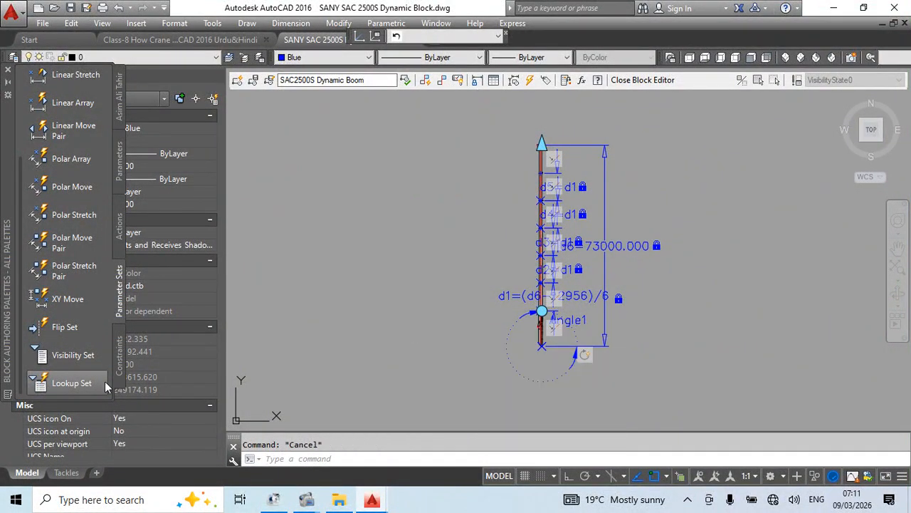
pyautogui.scroll(-4, 188, 383)
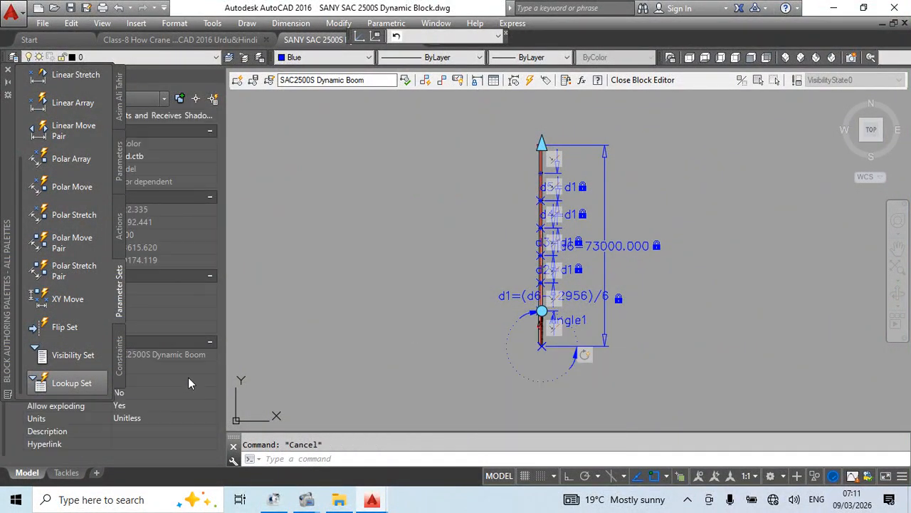
pyautogui.click(611, 196)
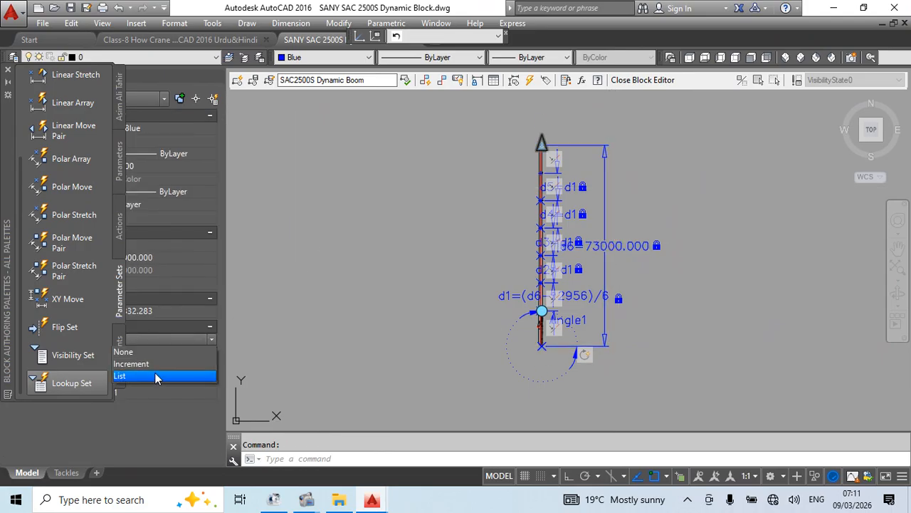
pyautogui.press('Escape')
pyautogui.press('Escape')
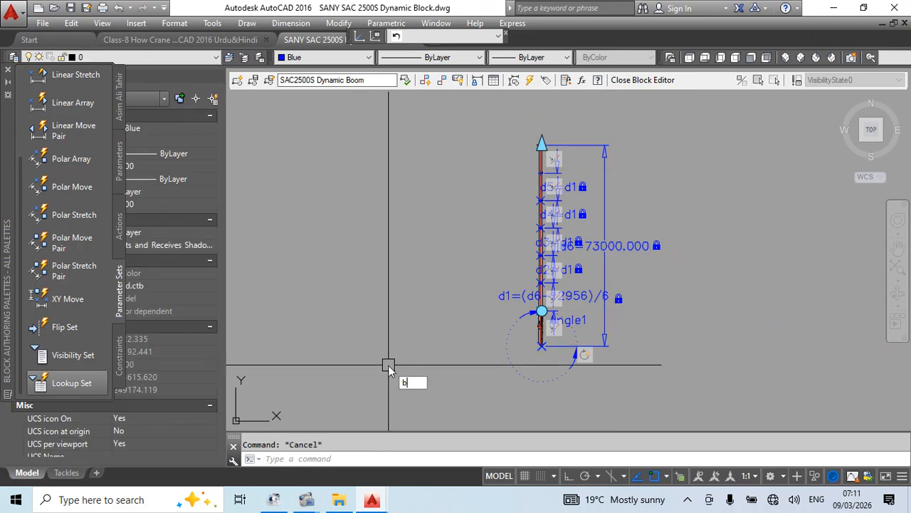
# - Close the Set Limits boom's block, inspect the Free Hand boom in the Block Editor, and return to the drawing
pyautogui.press('Return')
pyautogui.scroll(-4, 596, 257)
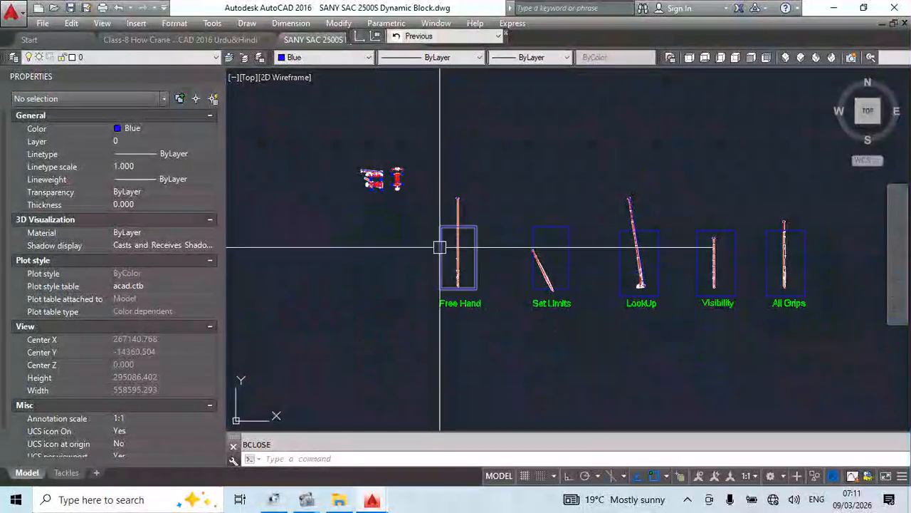
pyautogui.scroll(4, 458, 247)
pyautogui.click(456, 245)
pyautogui.doubleClick(456, 245)
pyautogui.click(442, 339)
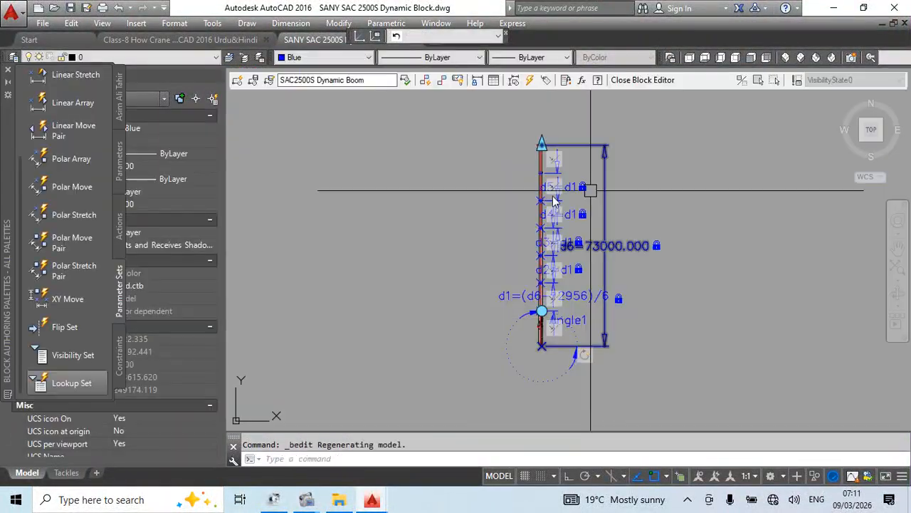
pyautogui.press('Return')
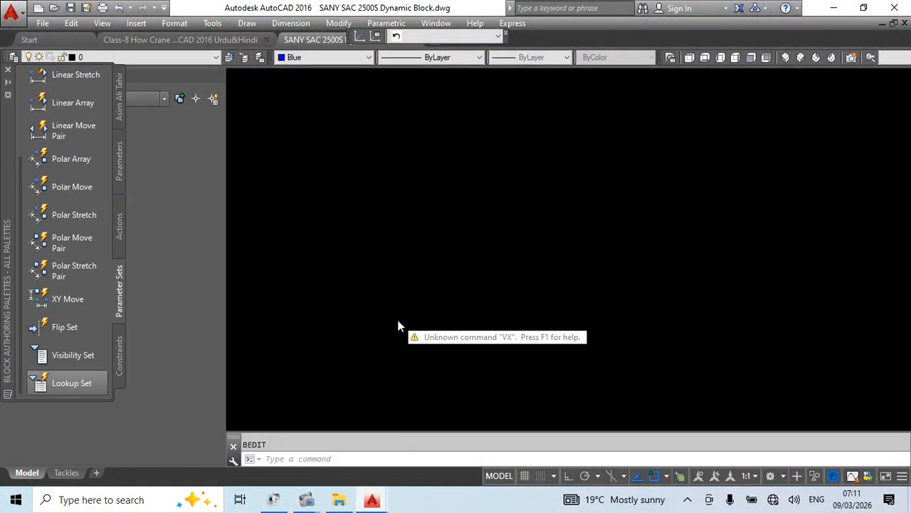
pyautogui.press('Escape')
# - Try to shorten the Free Hand boom with its length grip at the boom tip
pyautogui.click(456, 226)
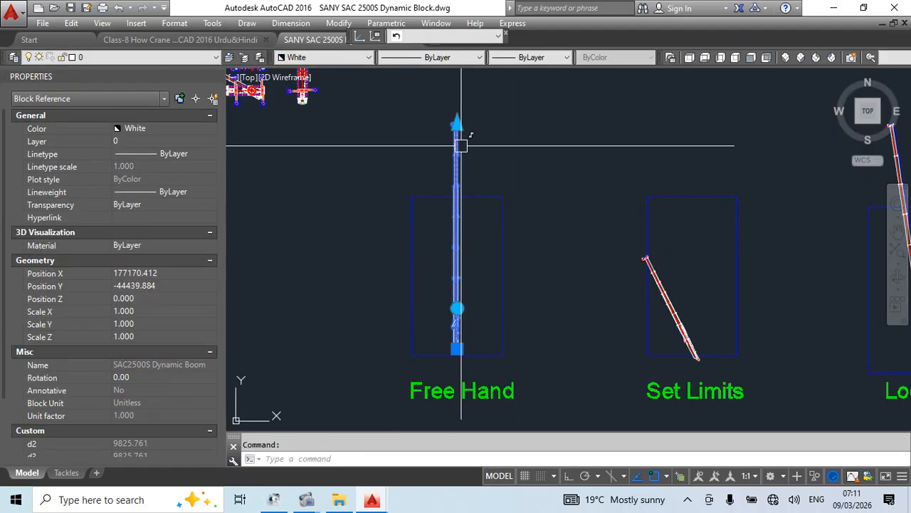
pyautogui.click(455, 126)
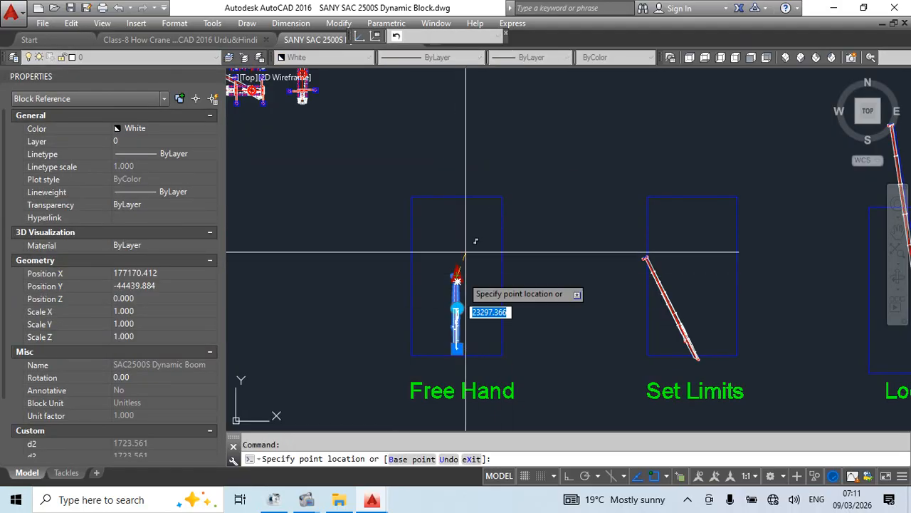
pyautogui.scroll(-5, 469, 309)
pyautogui.press('Escape')
pyautogui.scroll(5, 488, 306)
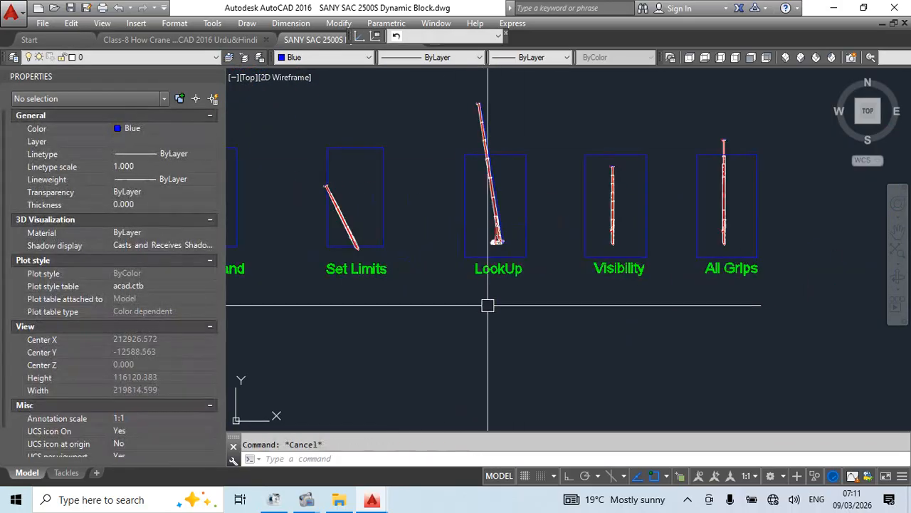
# - Hide the object properties and bring the five boom variants and the row of boom lengths beside them into view
pyautogui.hotkey('ctrl', '1')
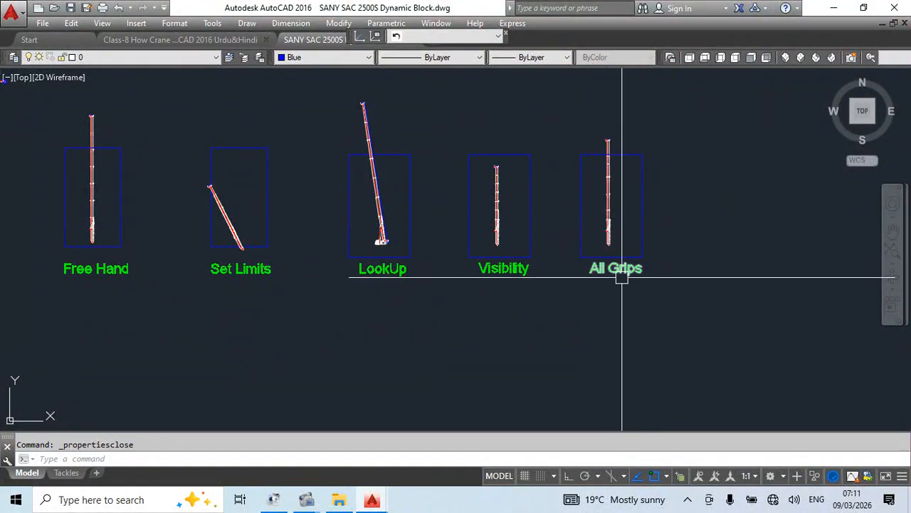
pyautogui.moveTo(582, 266); pyautogui.dragTo(635, 264, button='middle')
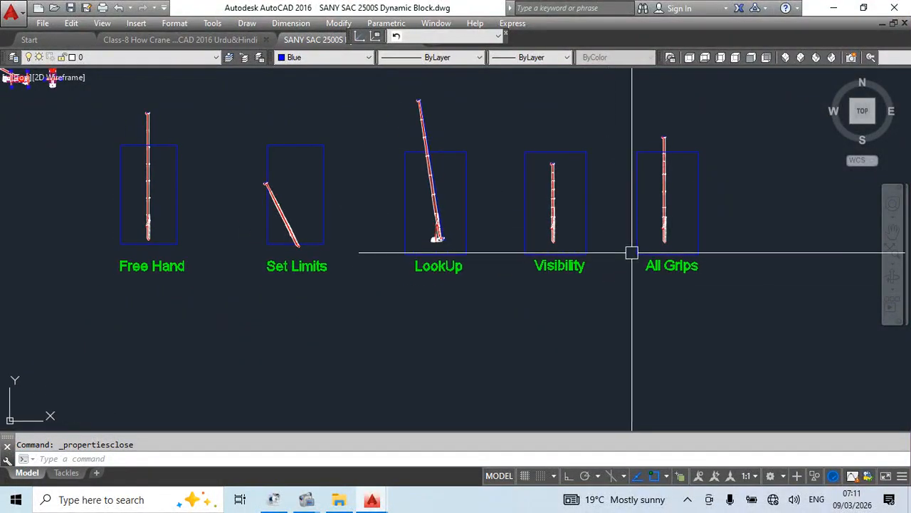
pyautogui.scroll(-5, 662, 246)
pyautogui.scroll(3, 704, 252)
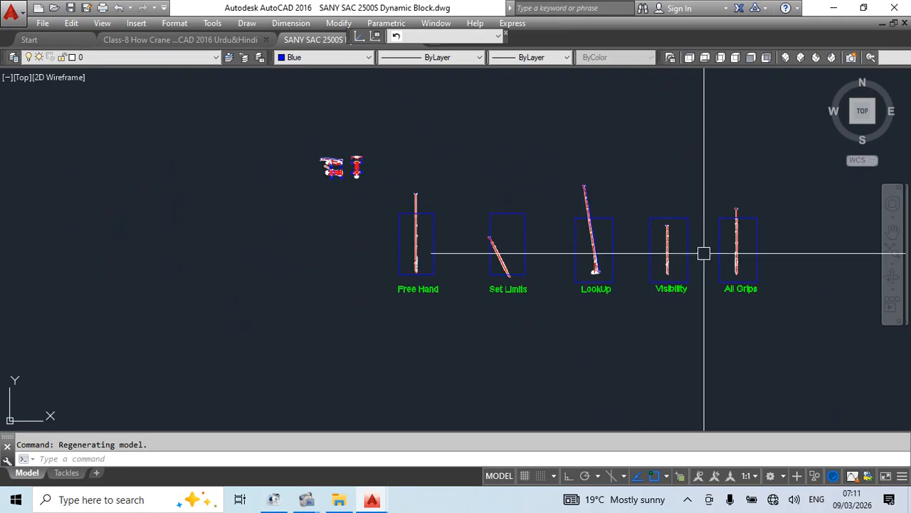
pyautogui.moveTo(664, 261); pyautogui.dragTo(515, 259, button='middle')
pyautogui.scroll(-1, 610, 211)
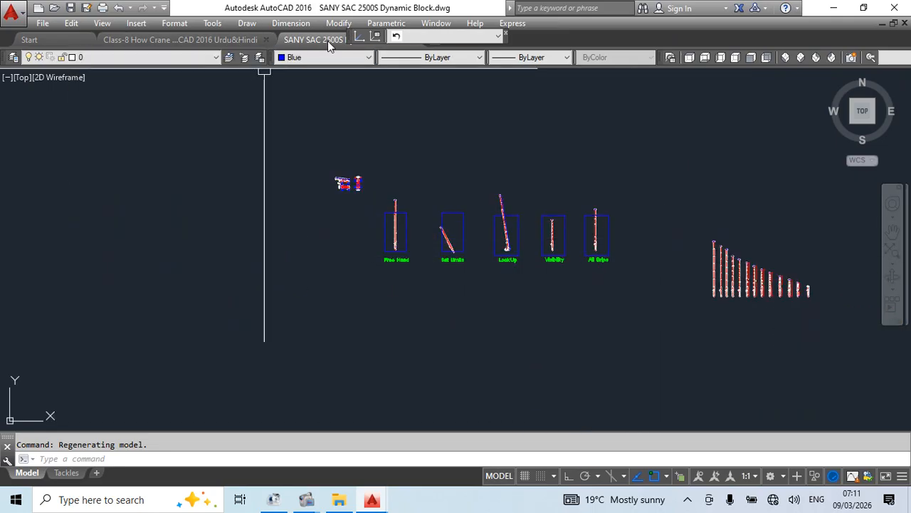
# - Switch to the Class-8 crane drawing and examine the crane parts and the sectioned boom, leaving nothing selected
pyautogui.click(180, 39)
pyautogui.scroll(-2, 403, 220)
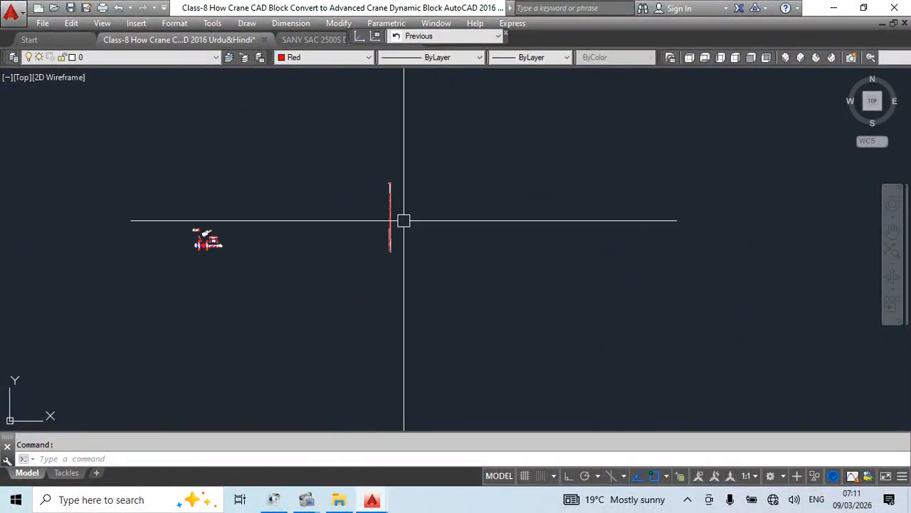
pyautogui.moveTo(403, 220); pyautogui.dragTo(399, 252, button='middle')
pyautogui.click(398, 253)
pyautogui.scroll(8, 342, 213)
pyautogui.scroll(-6, 366, 270)
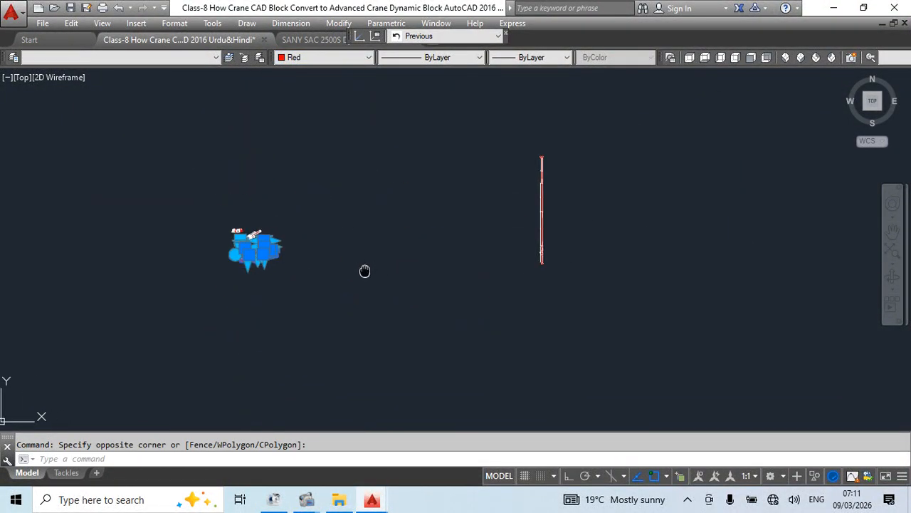
pyautogui.moveTo(540, 218); pyautogui.dragTo(347, 241, button='middle')
pyautogui.press('Escape')
pyautogui.scroll(5, 350, 242)
pyautogui.scroll(-9, 385, 244)
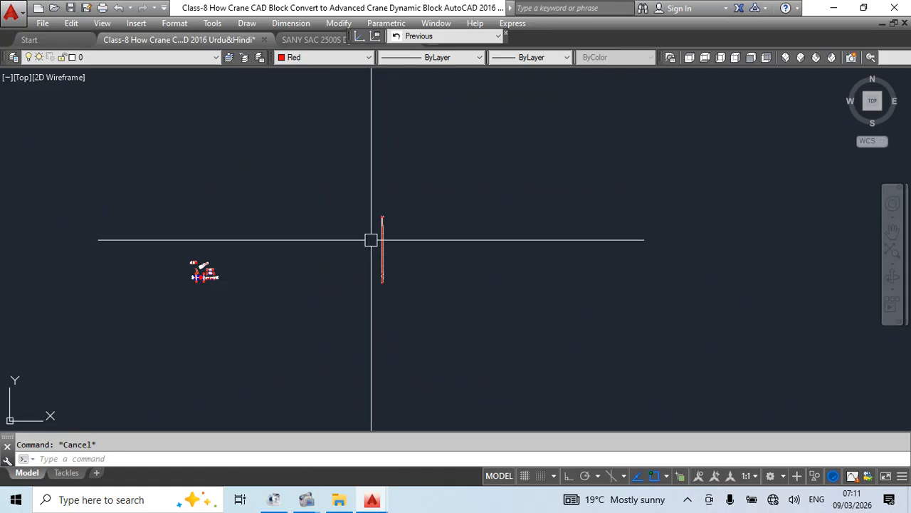
pyautogui.scroll(8, 398, 285)
# - Try to move the topmost boom section away from the rest of the boom
pyautogui.click(399, 143)
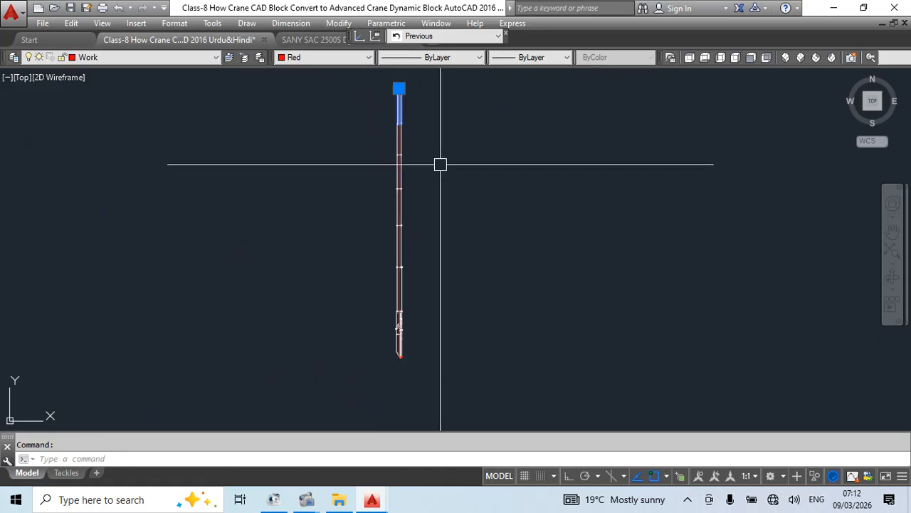
pyautogui.write('m')
pyautogui.press('Return')
pyautogui.click(438, 118)
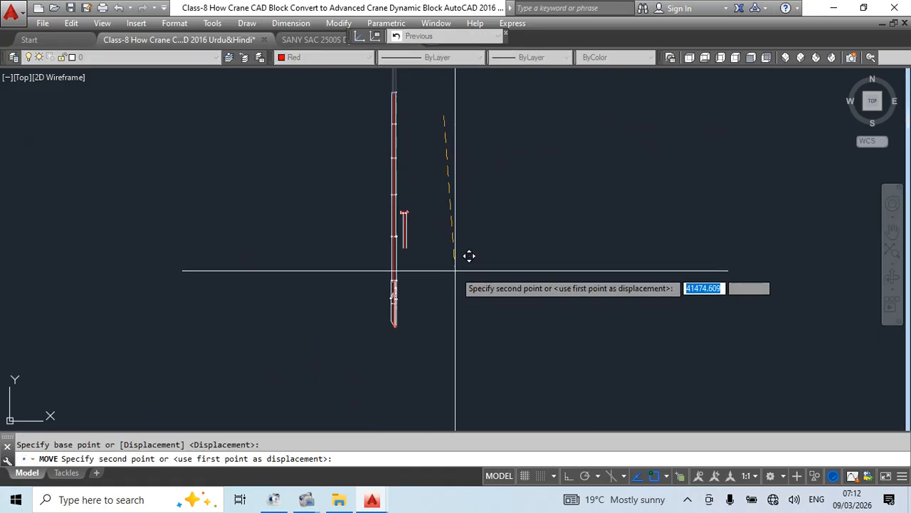
pyautogui.press('Escape')
# - Switch to File Explorer, open Sany SAC2500S Load Chart.pdf, and enlarge the telescopic boom load chart on page 10
pyautogui.click(834, 10)
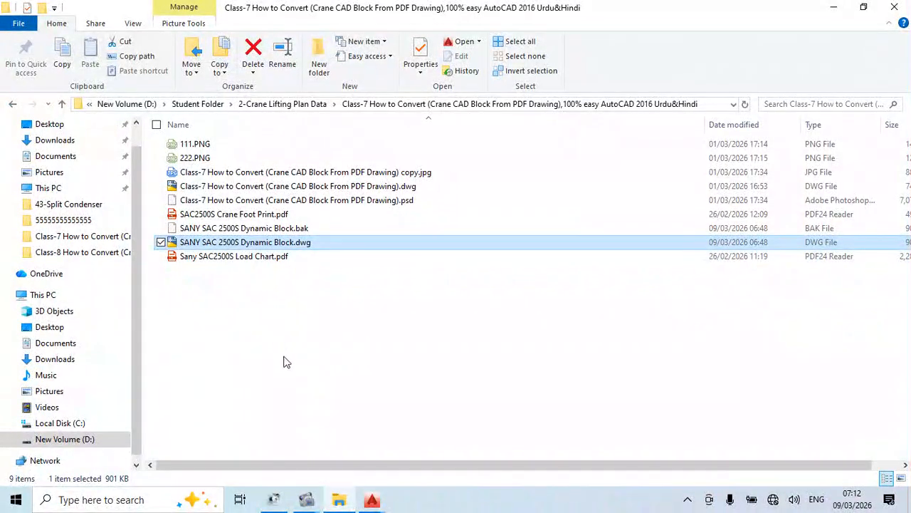
pyautogui.doubleClick(263, 257)
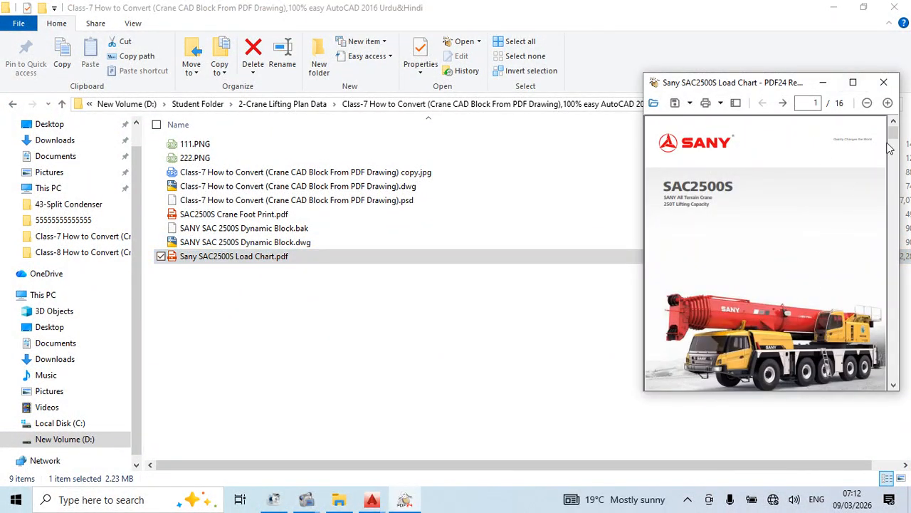
pyautogui.moveTo(896, 139); pyautogui.dragTo(894, 279)
pyautogui.keyDown('ctrl'); pyautogui.scroll(5, 682, 250); pyautogui.keyUp('ctrl')
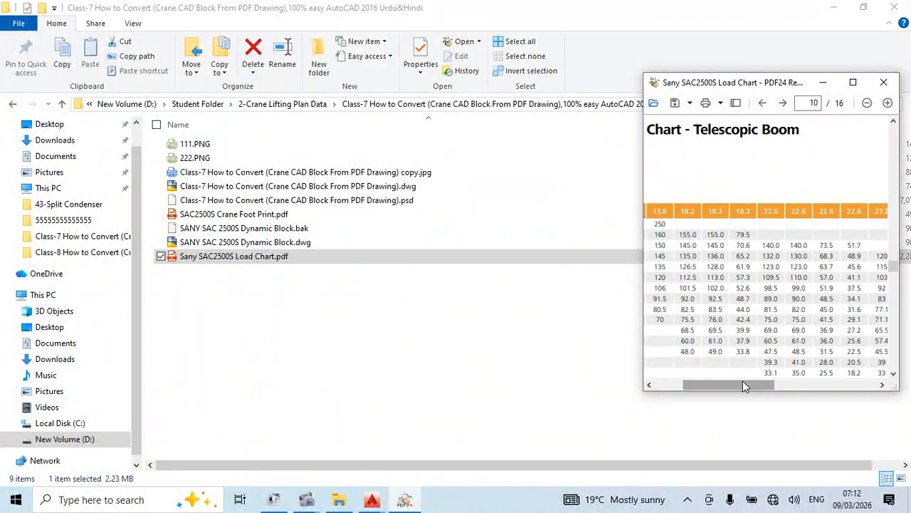
pyautogui.moveTo(744, 385); pyautogui.dragTo(719, 385)
pyautogui.keyDown('ctrl'); pyautogui.scroll(3, 736, 210); pyautogui.keyUp('ctrl')
pyautogui.click(853, 82)
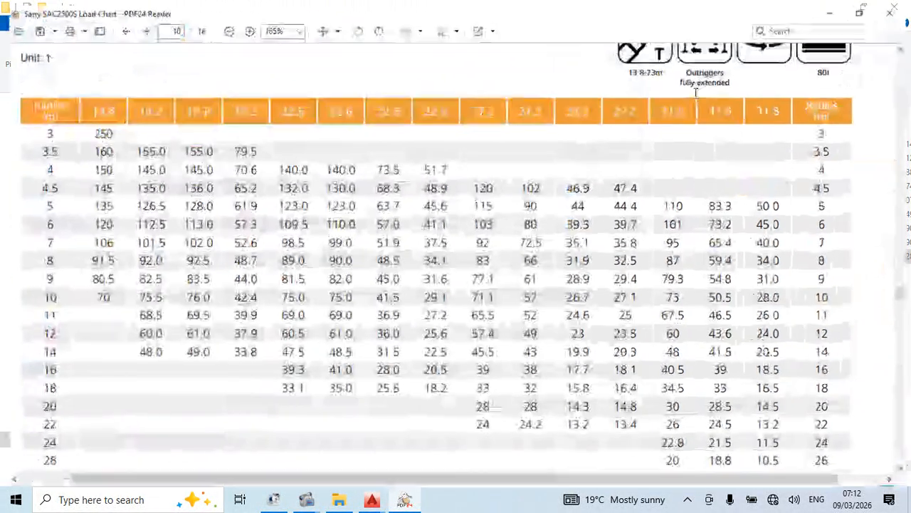
# - Review the boom lengths heading the telescopic boom load charts on pages 10 to 12, and close the PDF
pyautogui.keyDown('ctrl'); pyautogui.scroll(-4, 421, 206); pyautogui.keyUp('ctrl')
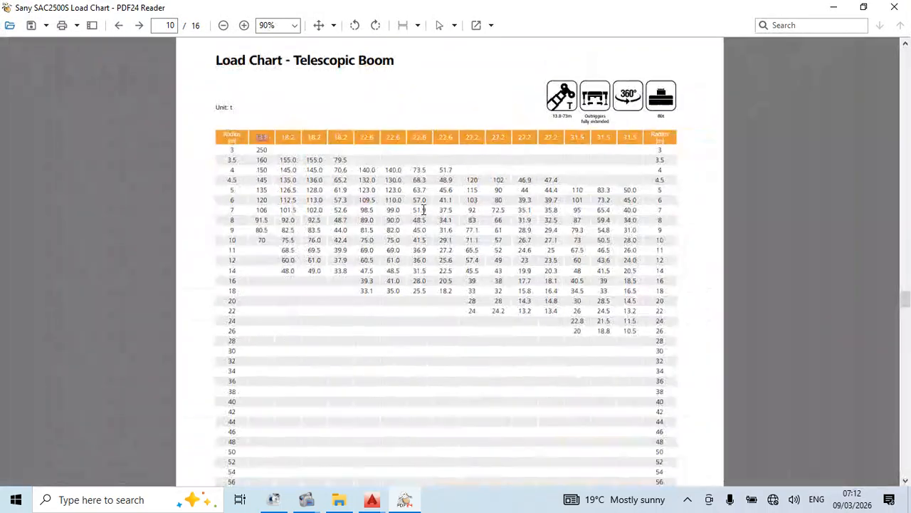
pyautogui.scroll(-8, 406, 223)
pyautogui.scroll(-12, 407, 224)
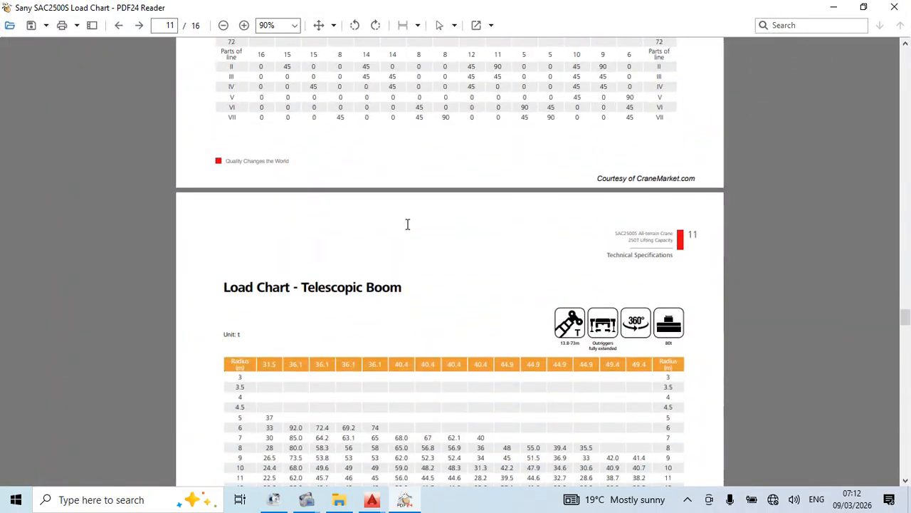
pyautogui.scroll(-8, 407, 225)
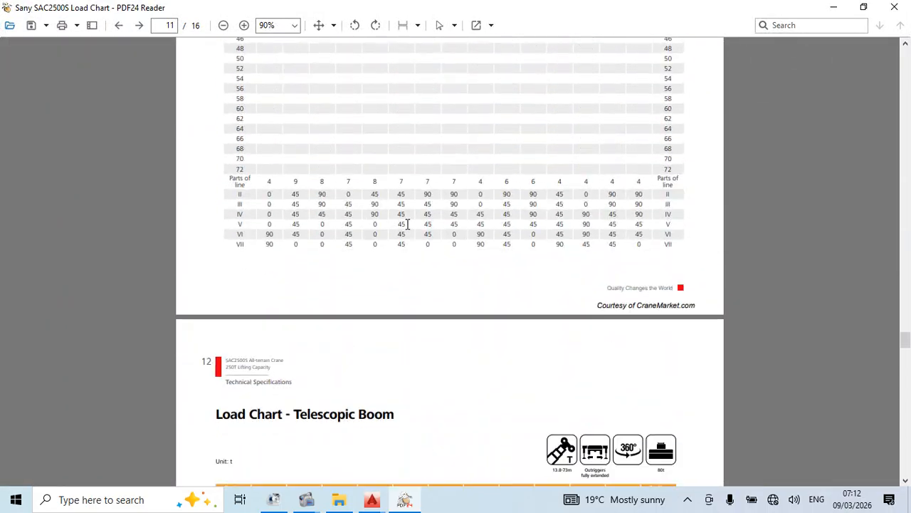
pyautogui.keyDown('ctrl'); pyautogui.scroll(4, 602, 332); pyautogui.keyUp('ctrl')
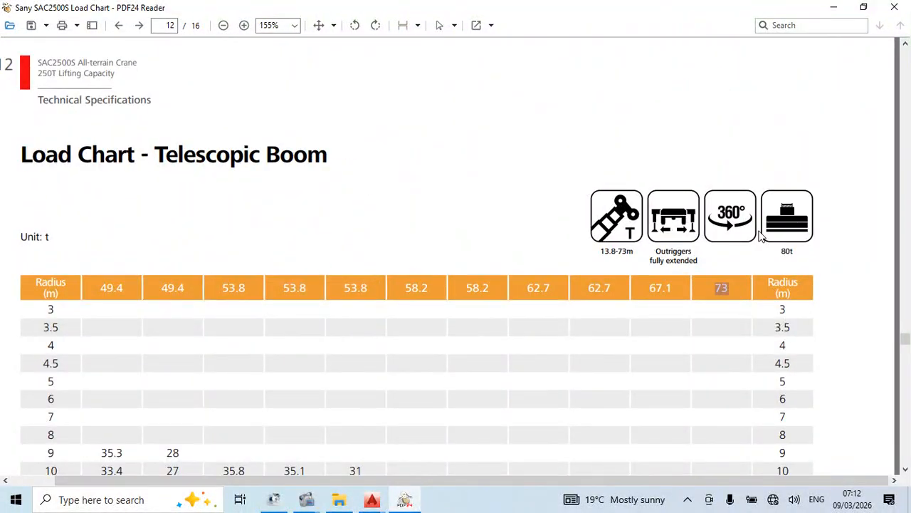
pyautogui.click(905, 13)
# - Switch back to AutoCAD, move the floating UCS toolbar clear of the drawing tabs, and close the SANY SAC 2500S Dynamic Block drawing
pyautogui.moveTo(371, 499)
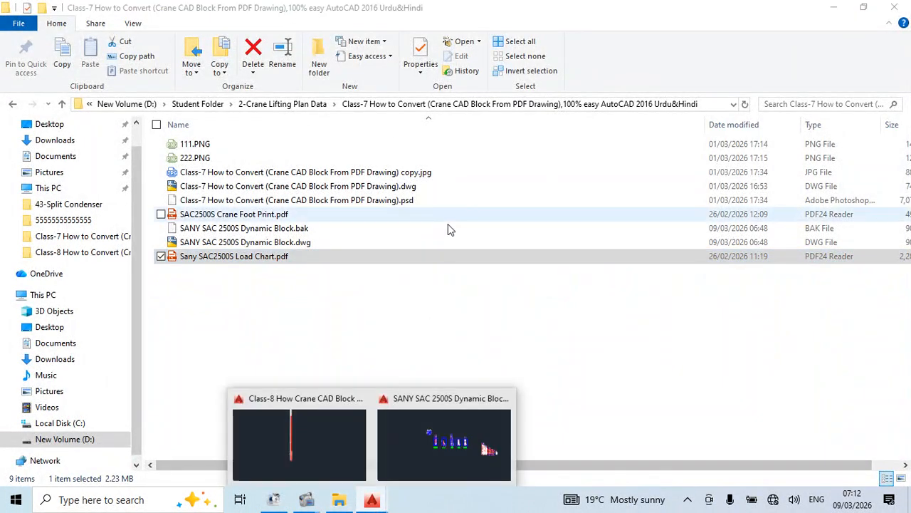
pyautogui.click(314, 442)
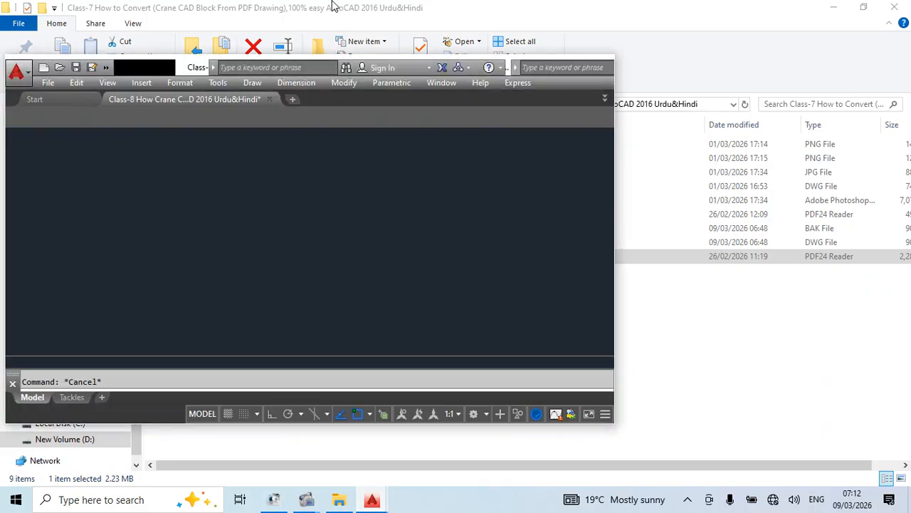
pyautogui.click(576, 66)
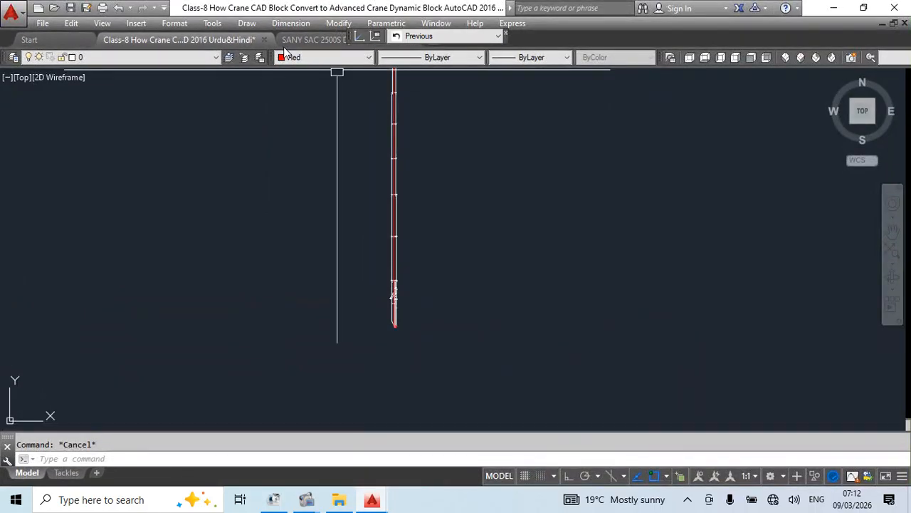
pyautogui.click(309, 39)
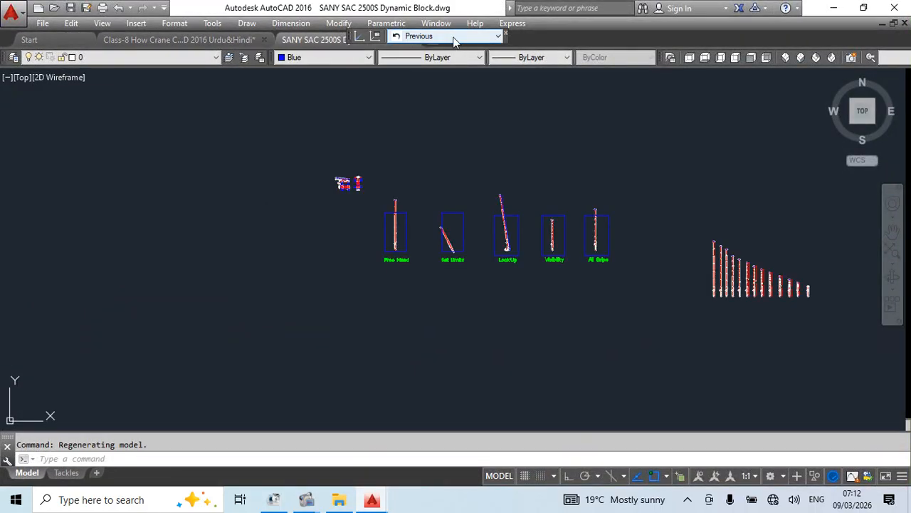
pyautogui.moveTo(353, 35); pyautogui.dragTo(444, 42)
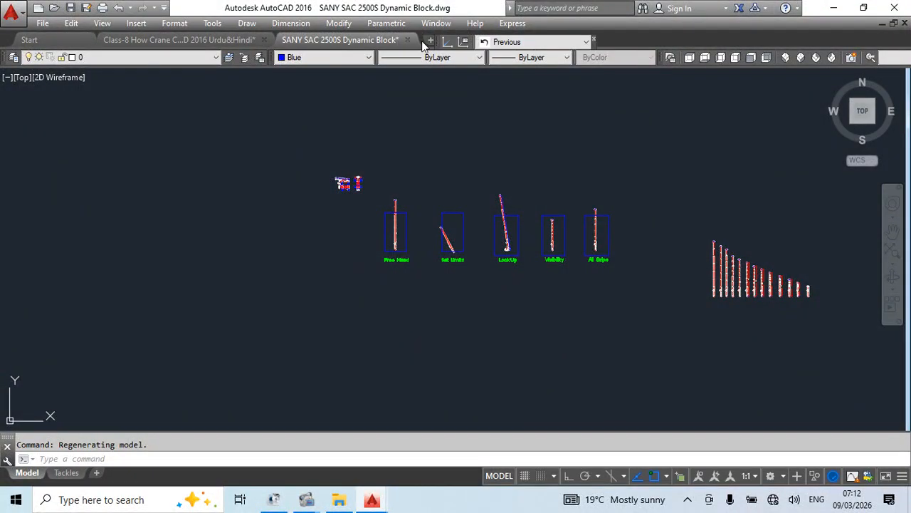
pyautogui.click(407, 40)
pyautogui.click(492, 283)
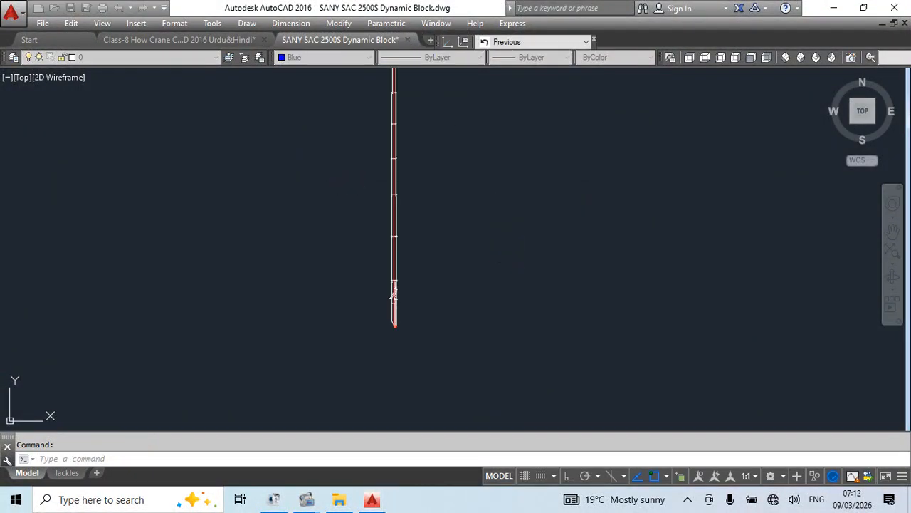
pyautogui.press('Escape')
pyautogui.scroll(-5, 394, 292)
pyautogui.scroll(4, 403, 209)
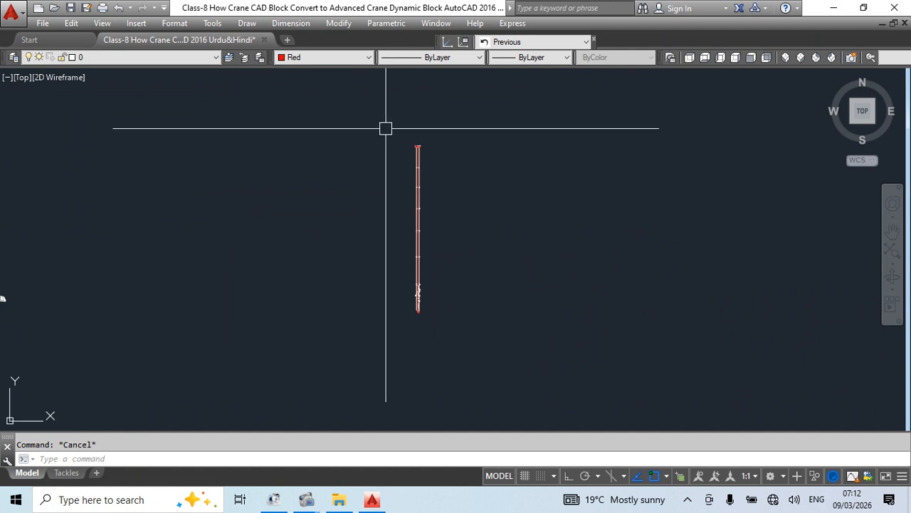
pyautogui.click(387, 126)
pyautogui.click(459, 348)
pyautogui.press('Return')
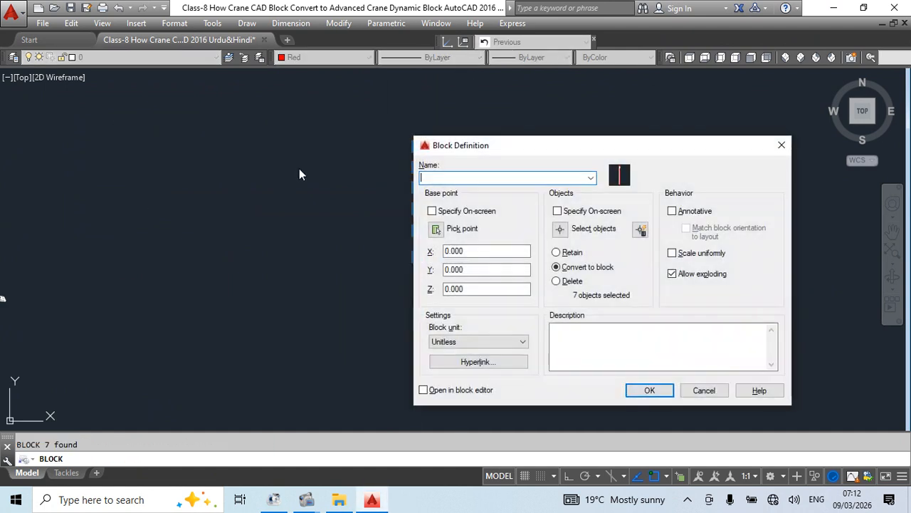
pyautogui.press('Escape')
pyautogui.click(420, 163)
pyautogui.click(426, 175)
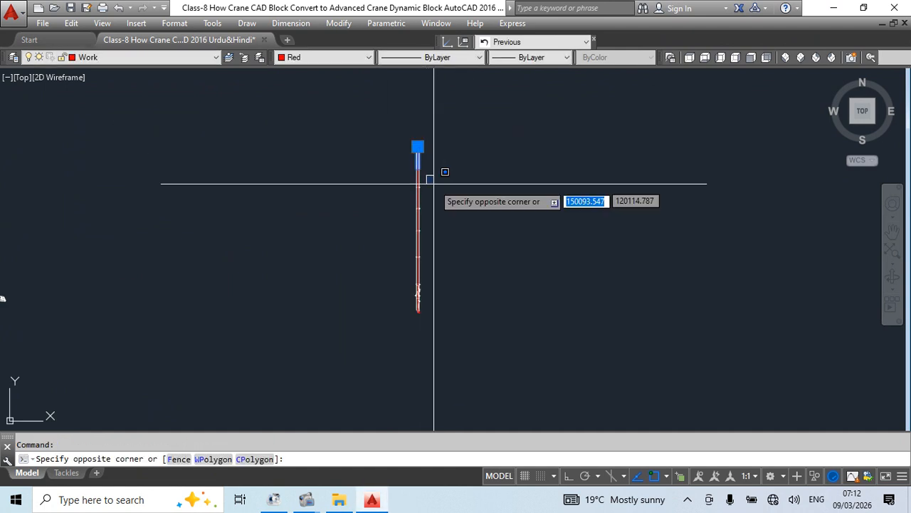
pyautogui.click(422, 205)
pyautogui.press('Escape')
# - Convert all seven boom sections into a block named Dynamic Boom, with its base point at the centre of the boom foot pin
pyautogui.click(400, 118)
pyautogui.click(452, 342)
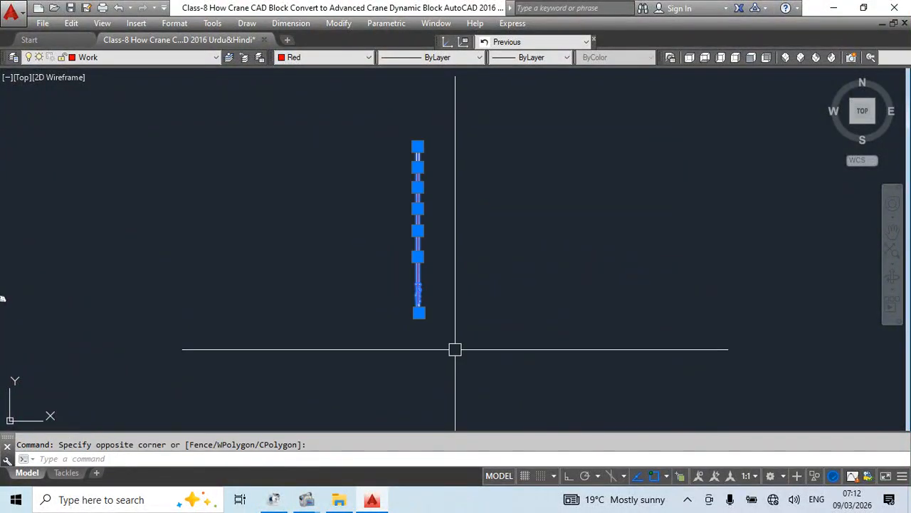
pyautogui.write('b')
pyautogui.press('Return')
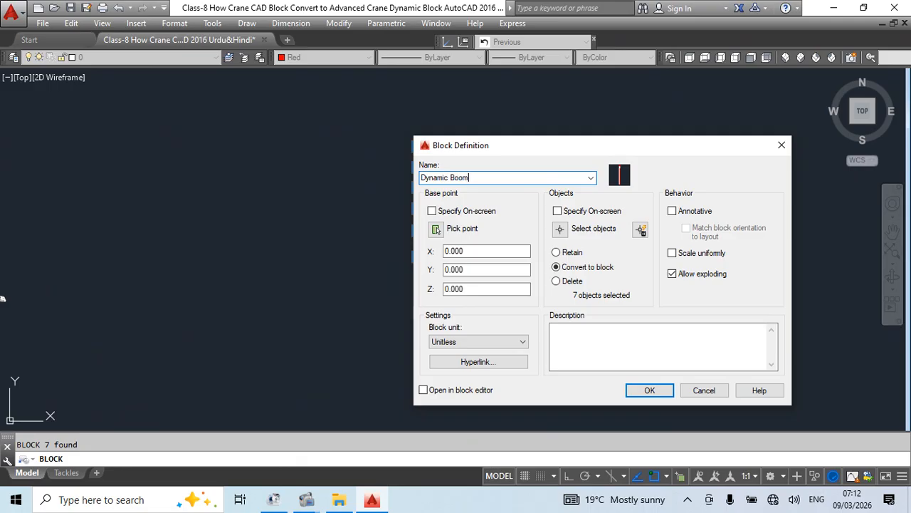
pyautogui.click(436, 229)
pyautogui.scroll(6, 419, 325)
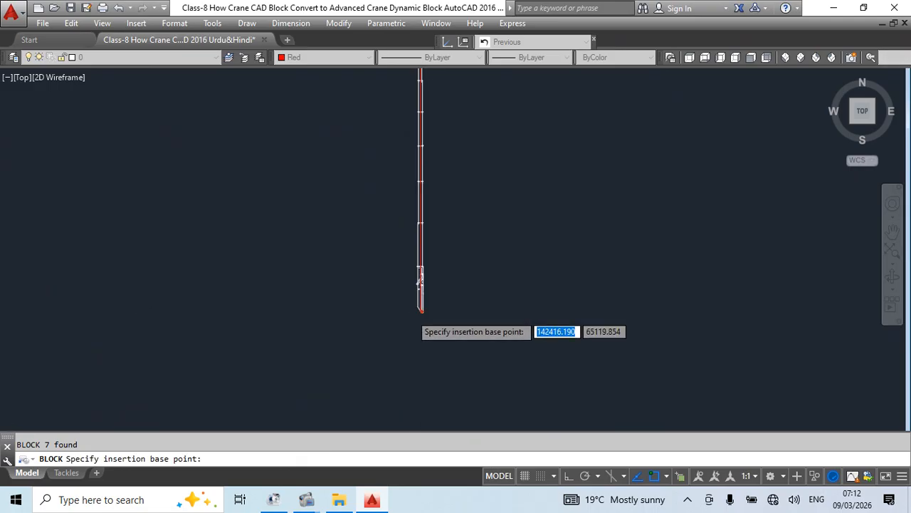
pyautogui.click(442, 247)
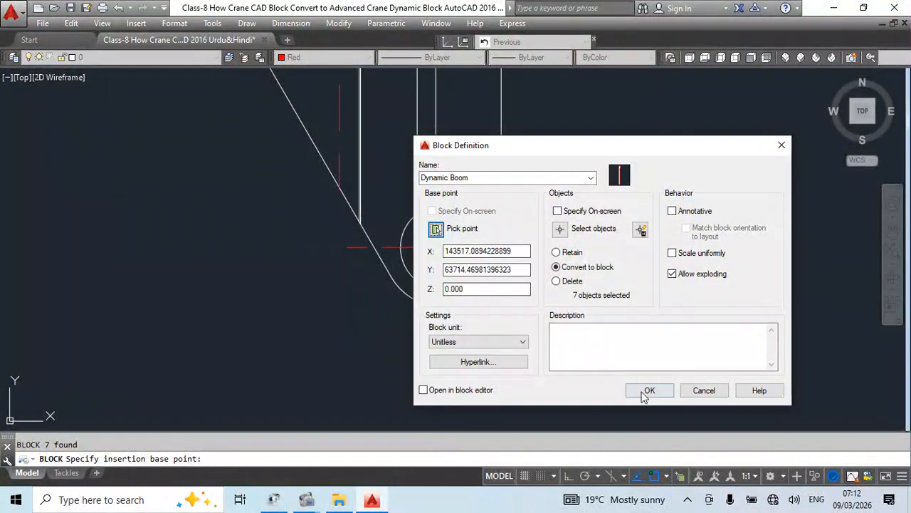
pyautogui.click(647, 389)
# - Open the Dynamic Boom block in the Block Editor
pyautogui.scroll(-5, 443, 139)
pyautogui.doubleClick(440, 146)
pyautogui.click(456, 337)
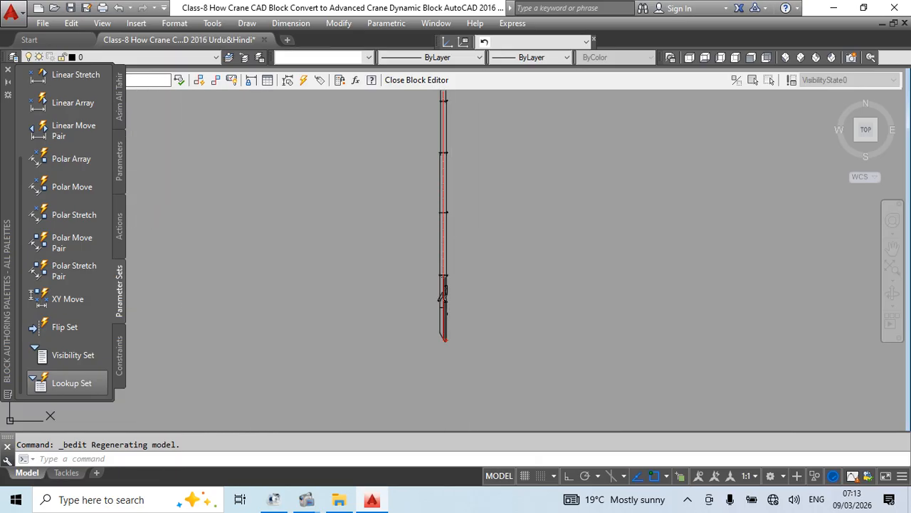
pyautogui.write('m')
pyautogui.press('Return')
pyautogui.click(436, 187)
pyautogui.scroll(3, 477, 214)
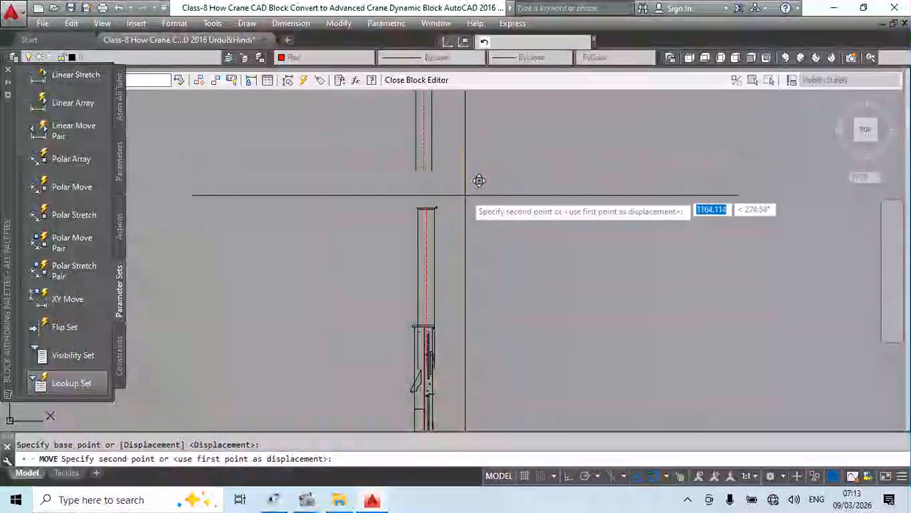
pyautogui.press('Escape')
# - Move the second boom section from the bottom straight down into the base section with Ortho on, leaving its collar just above the base collar
pyautogui.scroll(-3, 469, 165)
pyautogui.moveTo(461, 273); pyautogui.dragTo(459, 183, button='middle')
pyautogui.scroll(3, 438, 209)
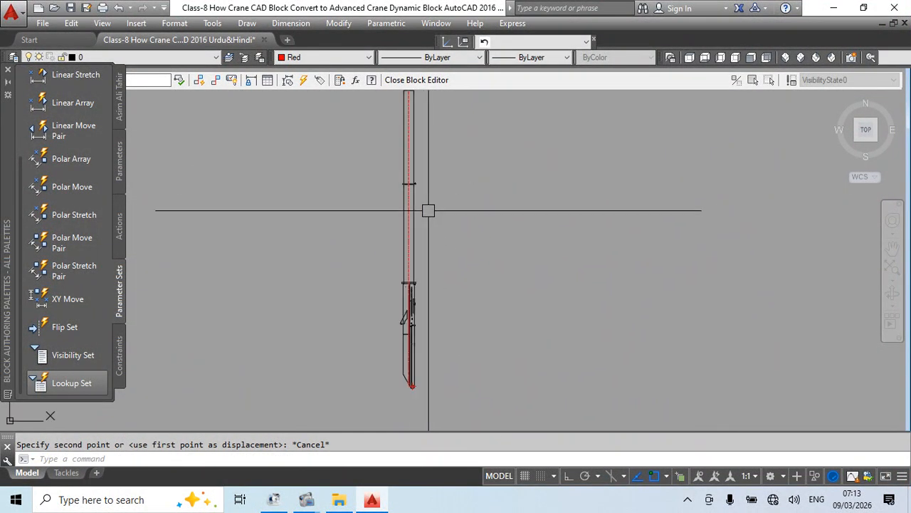
pyautogui.click(428, 211)
pyautogui.click(386, 212)
pyautogui.moveTo(433, 232); pyautogui.dragTo(464, 224, button='middle')
pyautogui.write('m')
pyautogui.press('Return')
pyautogui.scroll(8, 463, 213)
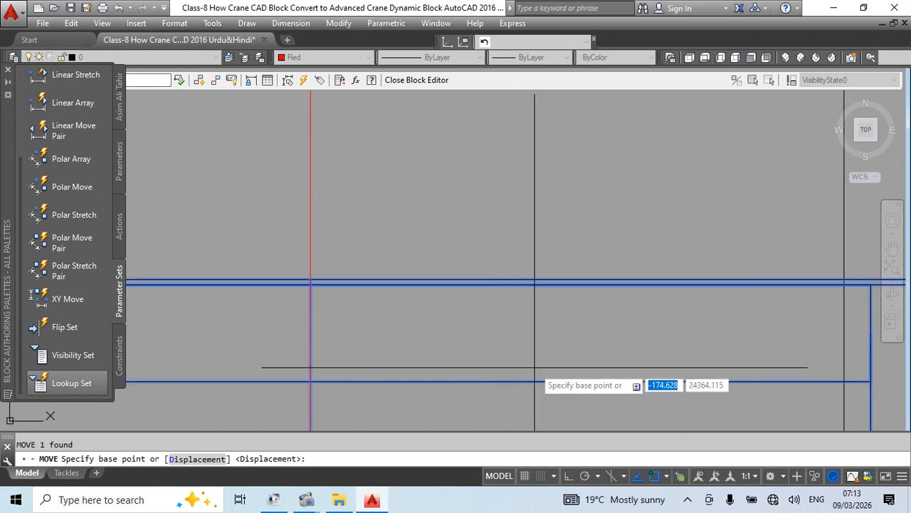
pyautogui.click(529, 381)
pyautogui.scroll(-6, 466, 228)
pyautogui.moveTo(504, 367); pyautogui.dragTo(504, 138, button='middle')
pyautogui.scroll(-4, 502, 156)
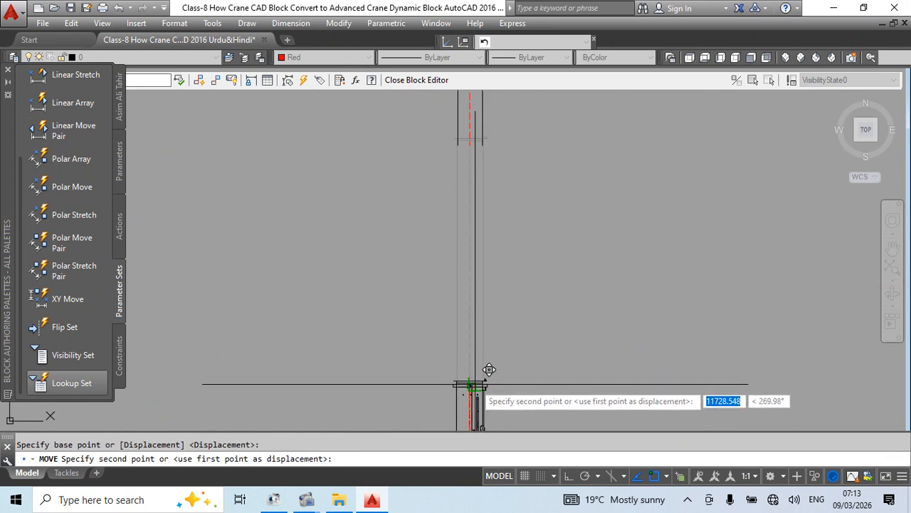
pyautogui.scroll(2, 475, 384)
pyautogui.moveTo(491, 384); pyautogui.dragTo(492, 237, button='middle')
pyautogui.press('F8')
pyautogui.scroll(5, 479, 245)
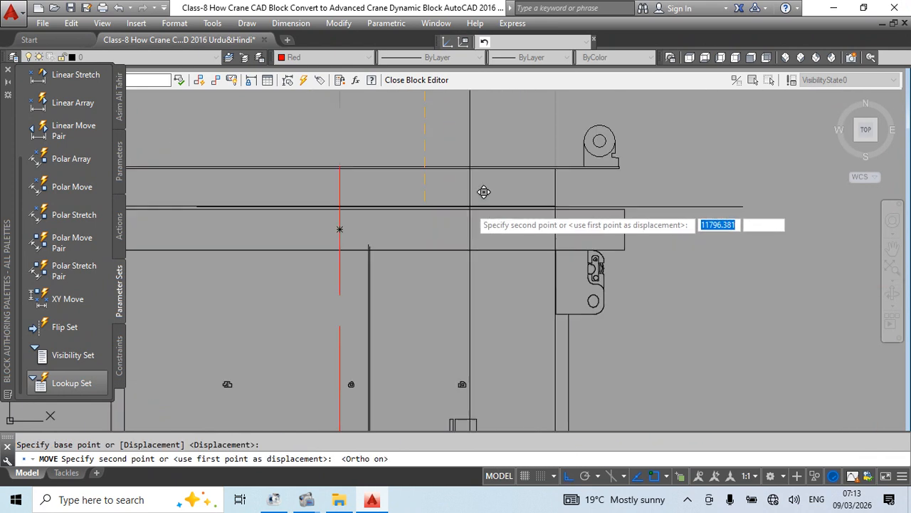
pyautogui.click(423, 203)
pyautogui.scroll(-8, 490, 242)
pyautogui.moveTo(524, 243); pyautogui.dragTo(507, 271, button='middle')
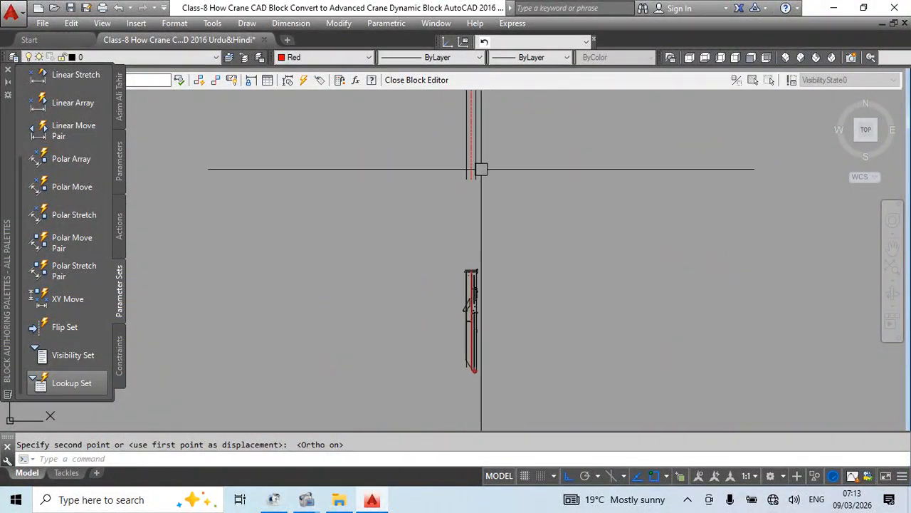
# - Move the third boom section straight down into the base section, stacking its collar above the second section's collar
pyautogui.press('Return')
pyautogui.scroll(6, 499, 196)
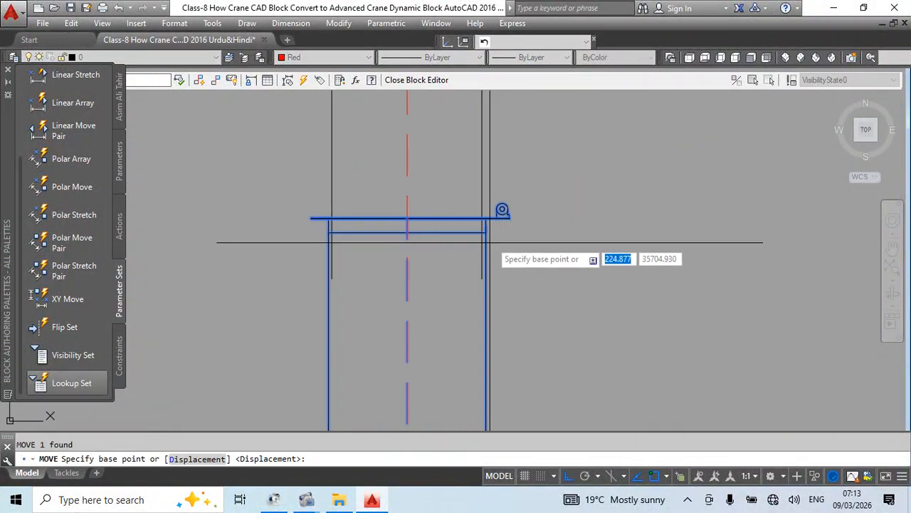
pyautogui.click(438, 233)
pyautogui.scroll(-3, 427, 214)
pyautogui.moveTo(471, 335)
pyautogui.mouseDown(button='middle')
pyautogui.moveTo(401, 121)
pyautogui.moveTo(483, 133)
pyautogui.mouseUp(button='middle')
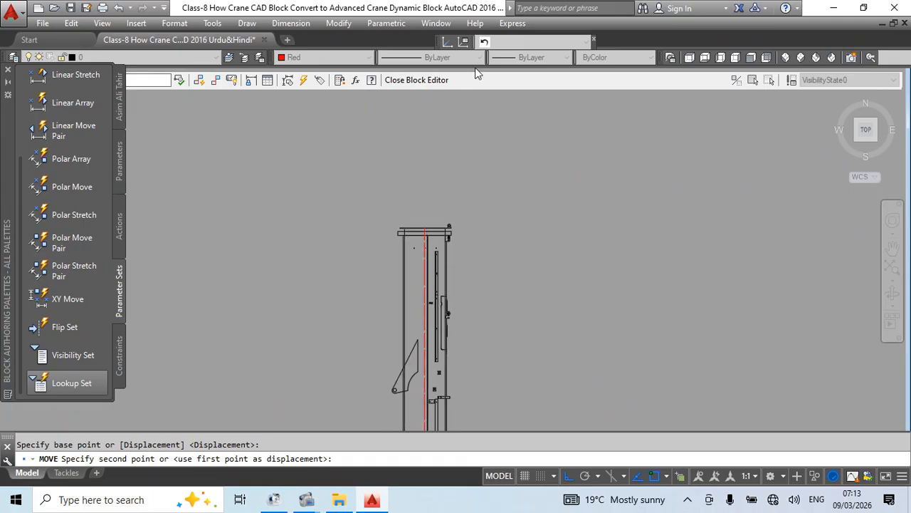
pyautogui.scroll(4, 432, 234)
pyautogui.click(425, 223)
pyautogui.scroll(-7, 447, 158)
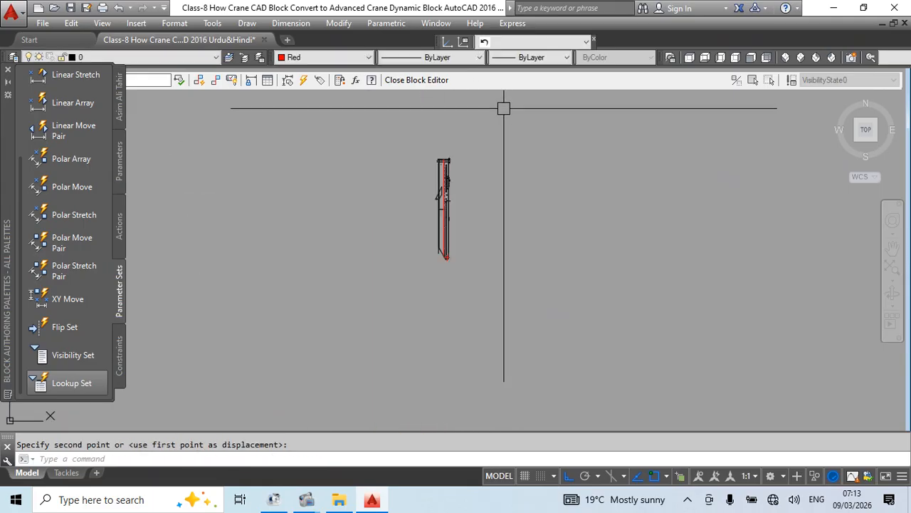
# - Move the fourth boom section straight down into the base section, stacking its collar above the third section's collar
pyautogui.press('Return')
pyautogui.scroll(6, 443, 173)
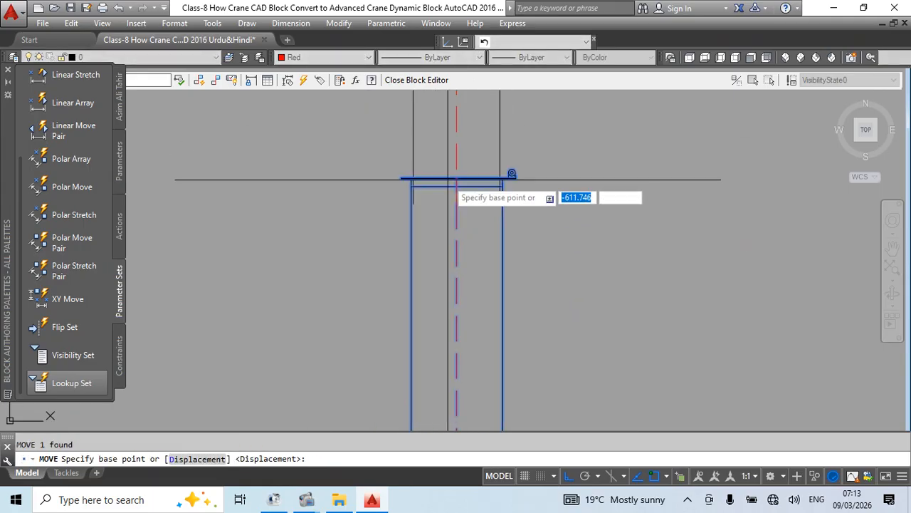
pyautogui.click(457, 183)
pyautogui.scroll(-6, 474, 170)
pyautogui.moveTo(479, 332); pyautogui.dragTo(426, 103, button='middle')
pyautogui.scroll(6, 425, 193)
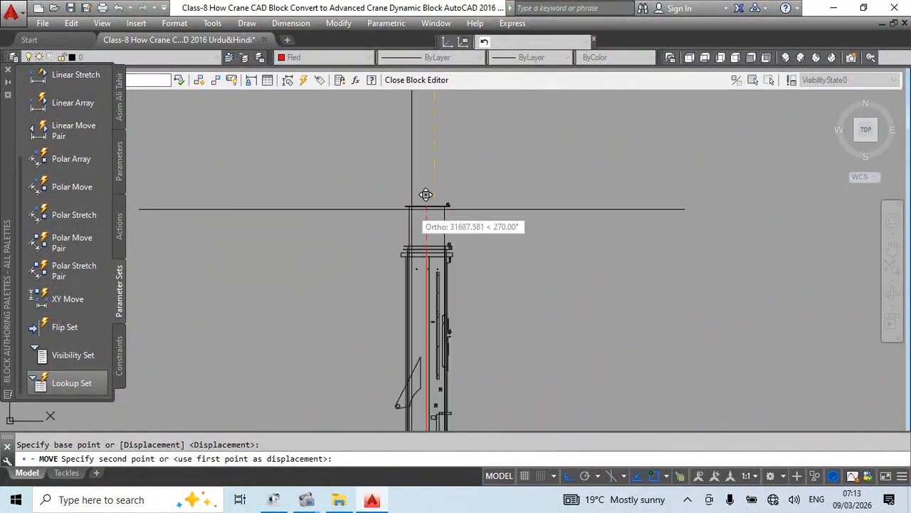
pyautogui.click(494, 346)
pyautogui.scroll(-6, 440, 188)
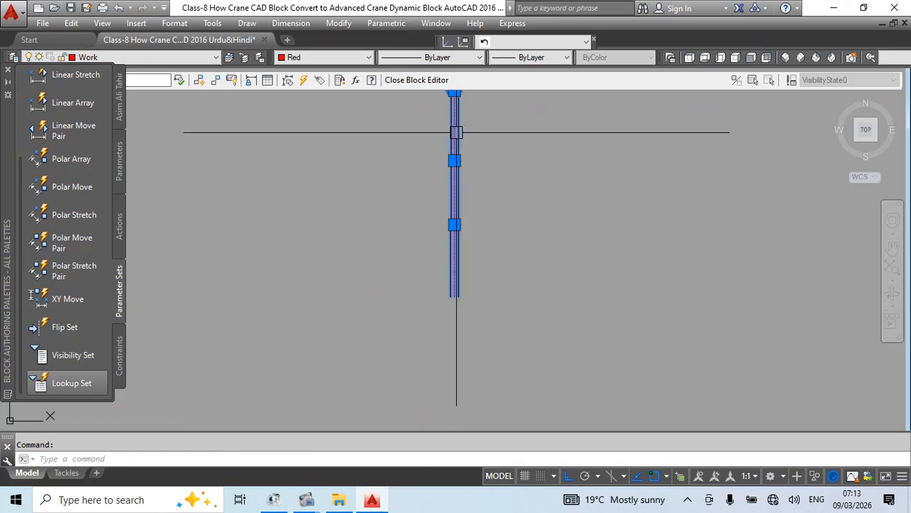
# - Lower the three remaining upper boom sections in successive vertical moves so they overlap the nested sections beneath
pyautogui.scroll(-6, 440, 185)
pyautogui.press('Return')
pyautogui.click(451, 179)
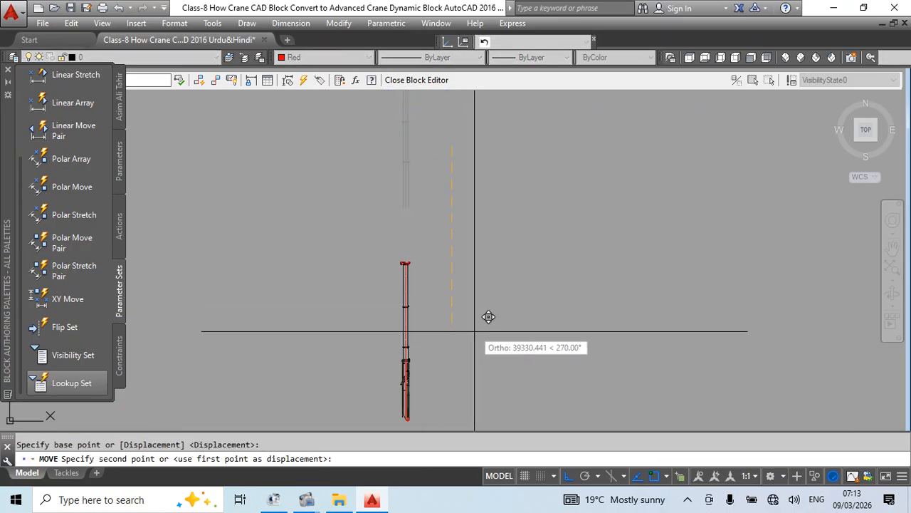
pyautogui.click(476, 336)
pyautogui.press('Return')
pyautogui.click(448, 265)
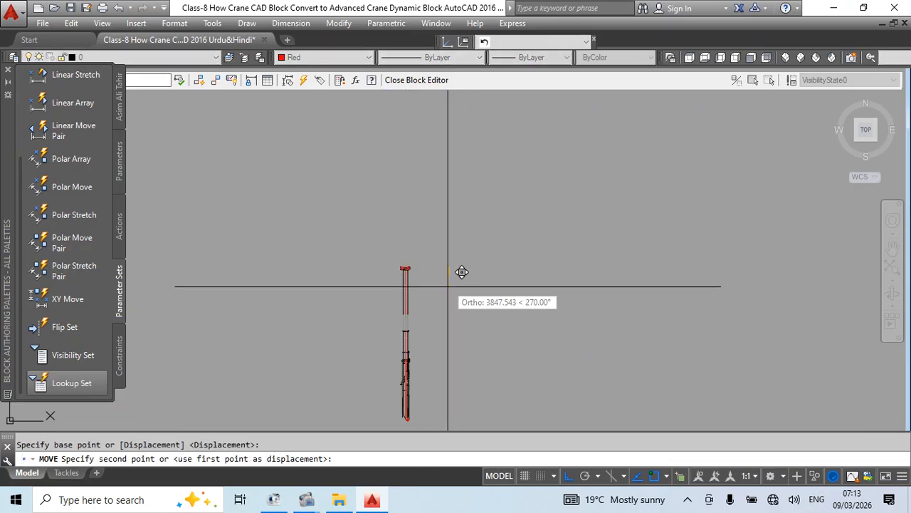
pyautogui.click(448, 300)
pyautogui.click(405, 295)
pyautogui.press('Return')
pyautogui.click(464, 246)
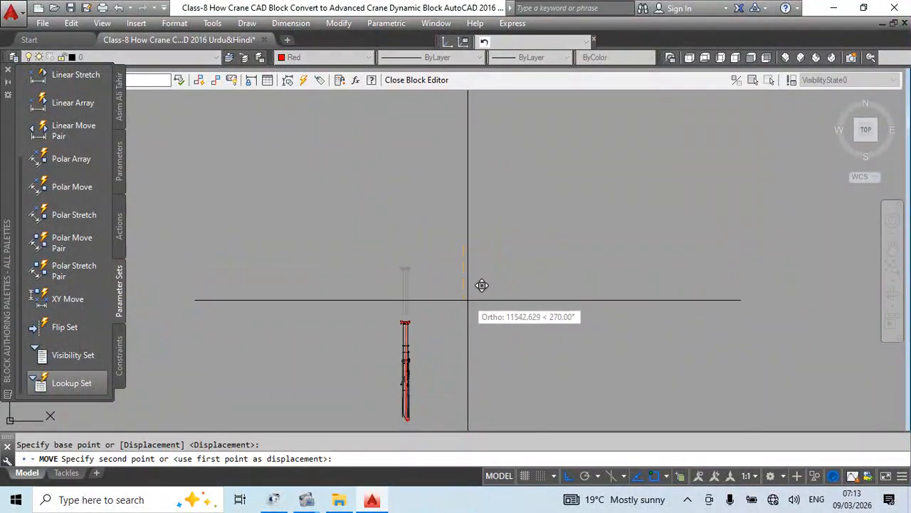
pyautogui.click(468, 299)
# - Draw a reference circle of radius 13800 centred on the boom foot pin
pyautogui.moveTo(411, 388); pyautogui.dragTo(413, 331, button='middle')
pyautogui.scroll(7, 394, 308)
pyautogui.write('c')
pyautogui.press('Return')
pyautogui.scroll(3, 417, 326)
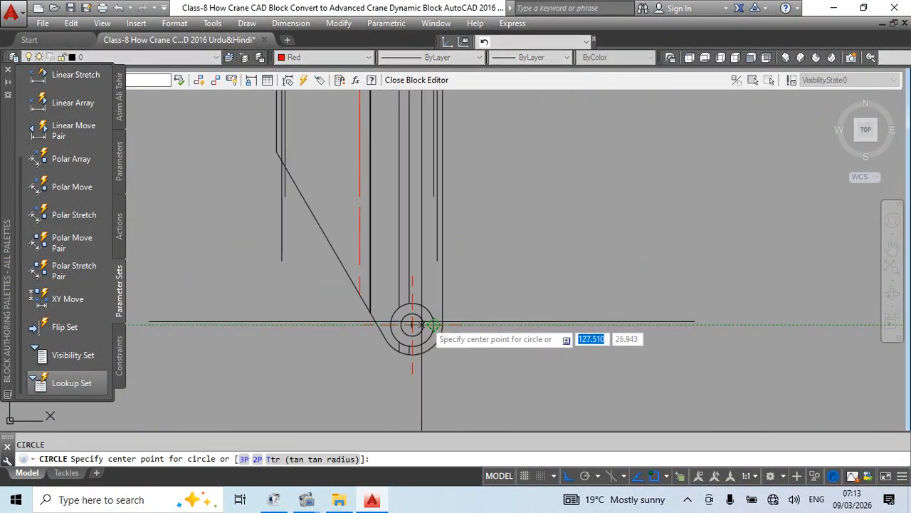
pyautogui.click(407, 319)
pyautogui.scroll(2, 501, 313)
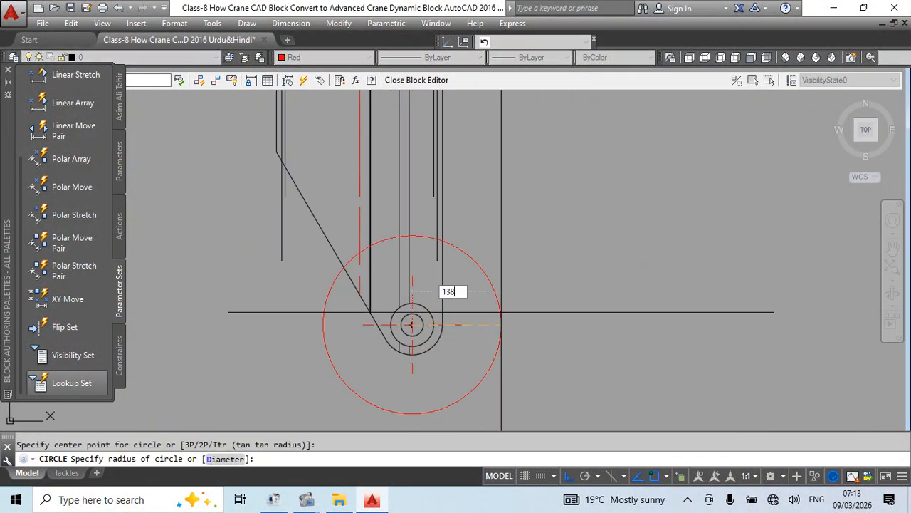
pyautogui.write('13800')
pyautogui.press('Return')
pyautogui.scroll(-5, 594, 281)
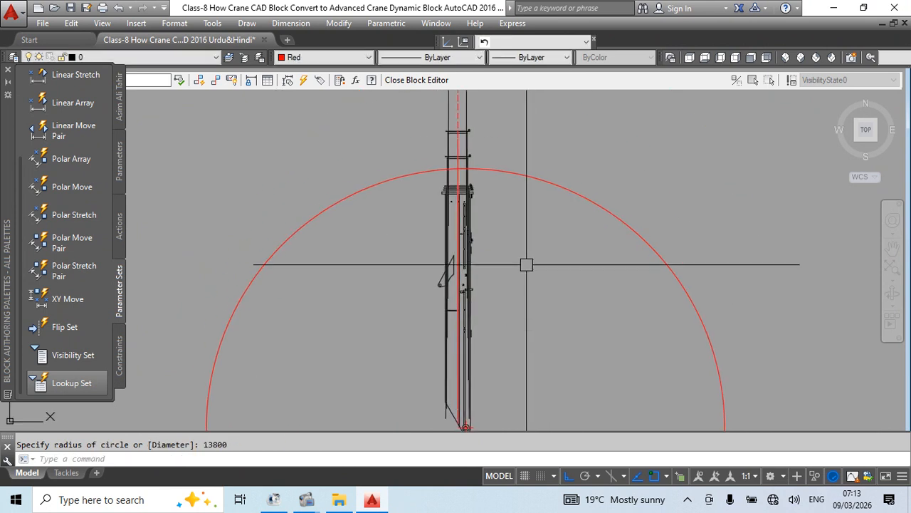
# - Move the fifth boom section straight down so its collar sits just above the stacked collars, inside the reference circle
pyautogui.scroll(3, 463, 247)
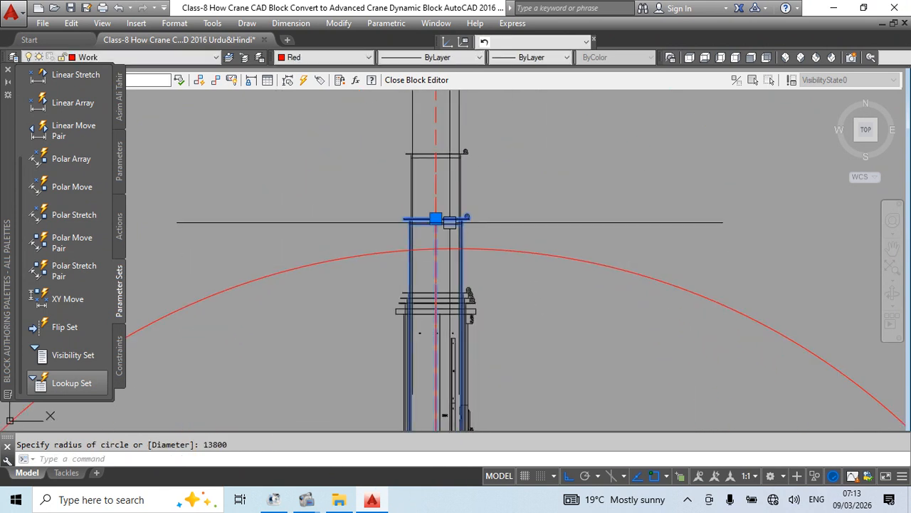
pyautogui.moveTo(459, 245); pyautogui.dragTo(482, 183, button='middle')
pyautogui.scroll(4, 474, 168)
pyautogui.write('m')
pyautogui.press('Return')
pyautogui.click(466, 150)
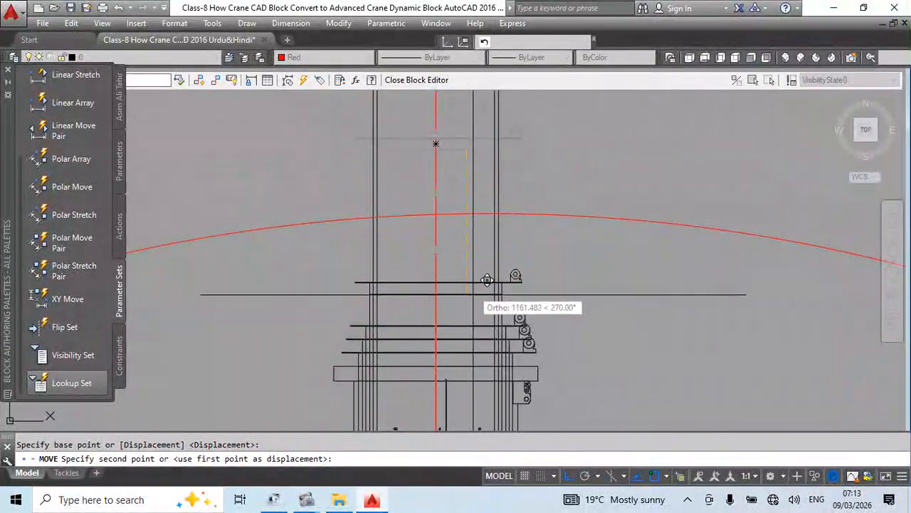
pyautogui.click(467, 324)
# - Move the sixth boom section straight down so its collar sits just above the fifth section's collar
pyautogui.scroll(-2, 480, 225)
pyautogui.moveTo(479, 226); pyautogui.dragTo(439, 92, button='middle')
pyautogui.click(466, 213)
pyautogui.scroll(4, 462, 225)
pyautogui.write('m')
pyautogui.press('Return')
pyautogui.click(476, 202)
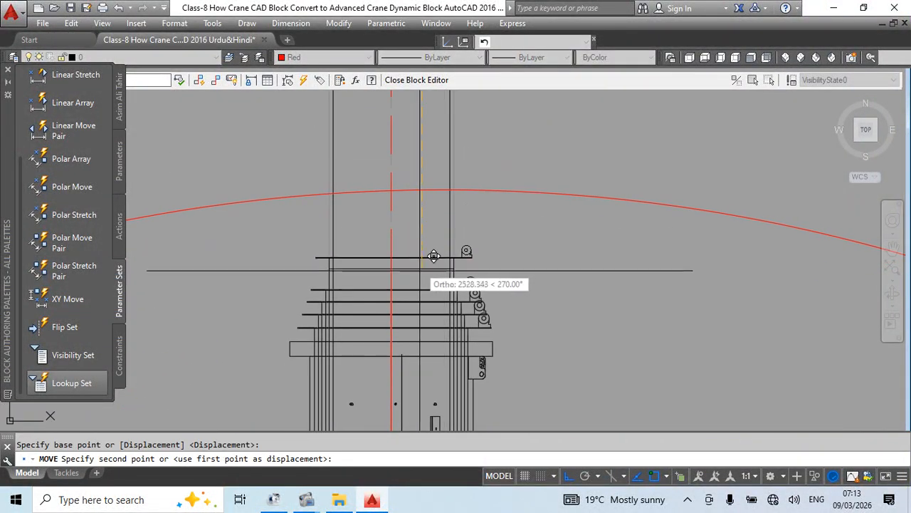
pyautogui.click(420, 289)
pyautogui.scroll(-2, 420, 290)
pyautogui.moveTo(479, 219); pyautogui.dragTo(499, 351, button='middle')
pyautogui.press('Escape')
# - Move the boom head section straight down until the underside of the head sits just above the stacked collars
pyautogui.scroll(-2, 456, 167)
pyautogui.moveTo(462, 157); pyautogui.dragTo(462, 200, button='middle')
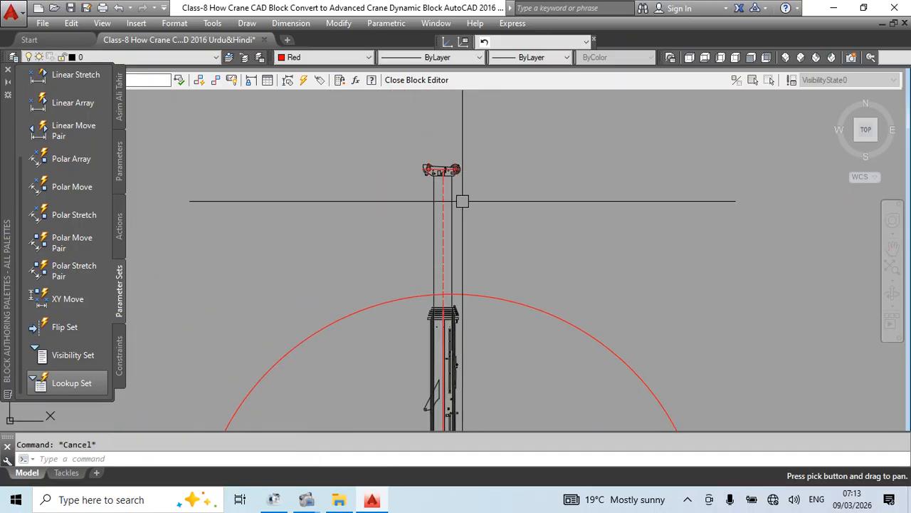
pyautogui.click(463, 206)
pyautogui.write('m')
pyautogui.press('Return')
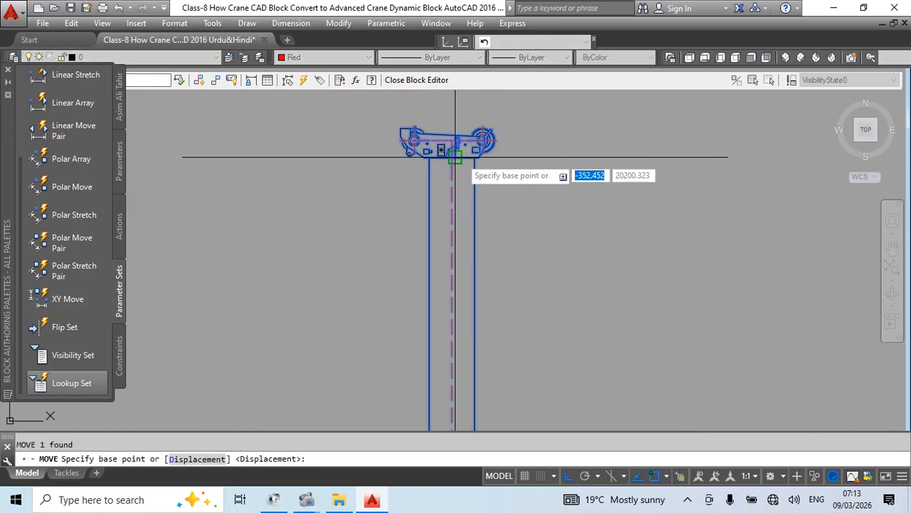
pyautogui.click(451, 162)
pyautogui.scroll(3, 441, 285)
pyautogui.scroll(5, 425, 282)
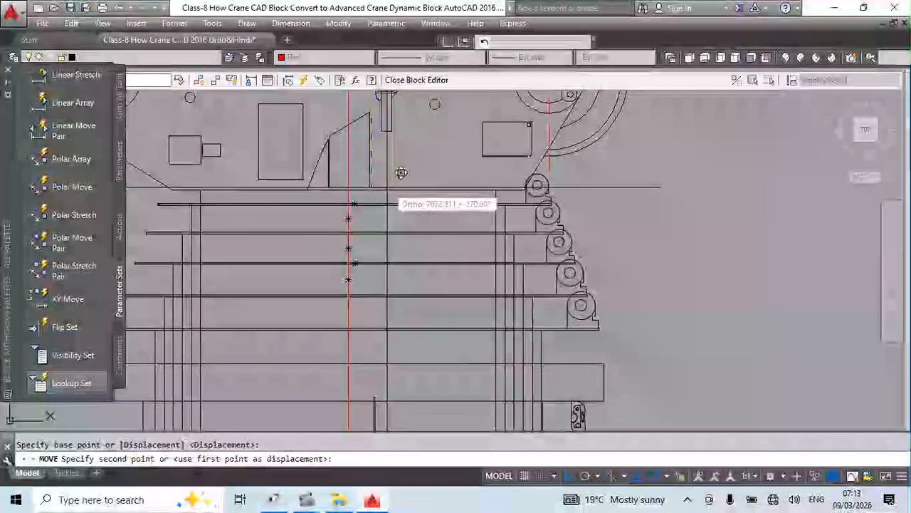
pyautogui.click(368, 198)
# - Move the boom head section vertically from the centre of its larger sheave onto the 13800 radius reference circle
pyautogui.scroll(-5, 448, 205)
pyautogui.moveTo(539, 209); pyautogui.dragTo(525, 276, button='middle')
pyautogui.click(490, 240)
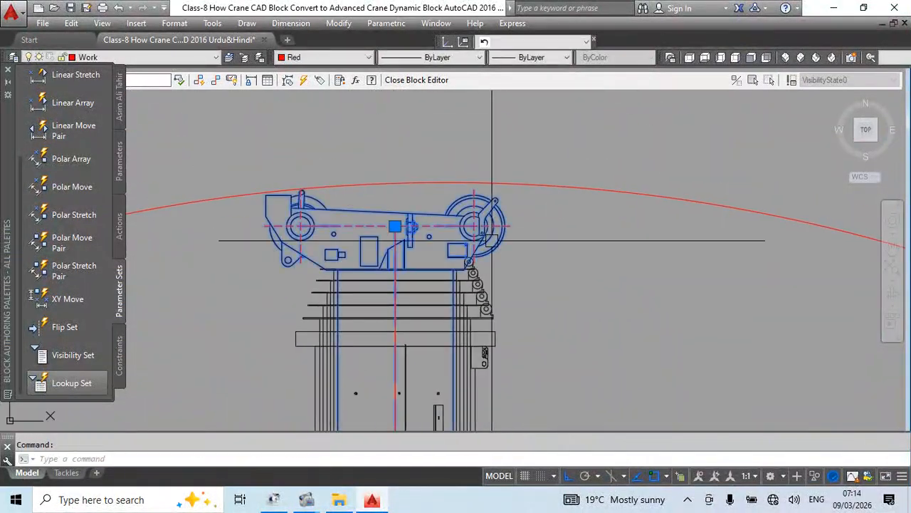
pyautogui.moveTo(490, 240); pyautogui.dragTo(508, 272, button='middle')
pyautogui.press('Return')
pyautogui.scroll(3, 481, 253)
pyautogui.scroll(3, 491, 256)
pyautogui.click(535, 266)
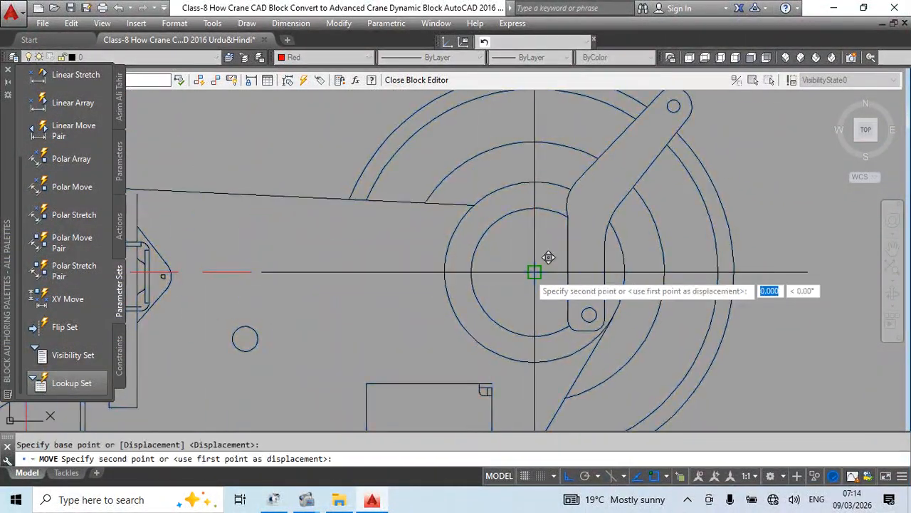
pyautogui.scroll(-4, 535, 266)
pyautogui.scroll(2, 514, 213)
pyautogui.click(524, 181)
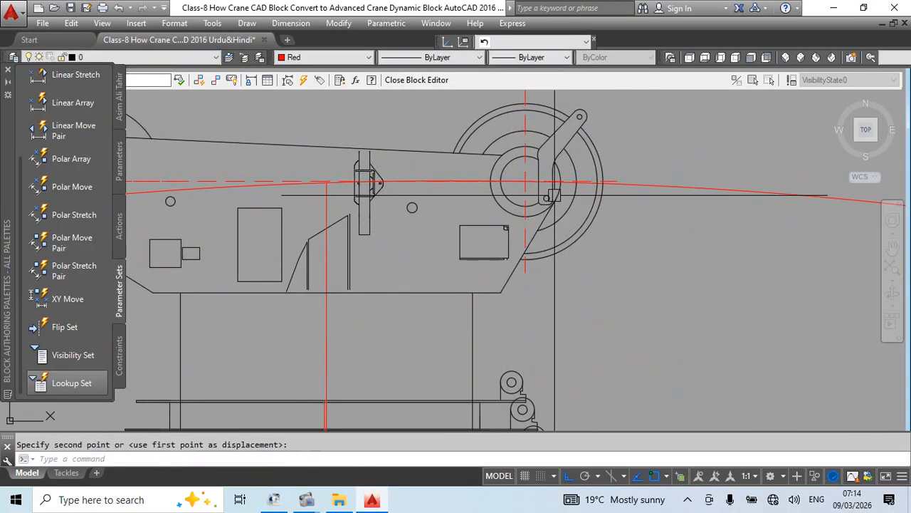
# - Move the sixth boom section straight up so its collar sits closer beneath the boom head
pyautogui.scroll(-6, 520, 196)
pyautogui.press('Escape')
pyautogui.scroll(4, 517, 257)
pyautogui.click(531, 224)
pyautogui.moveTo(552, 237); pyautogui.dragTo(531, 219, button='middle')
pyautogui.write('m')
pyautogui.press('Return')
pyautogui.click(610, 249)
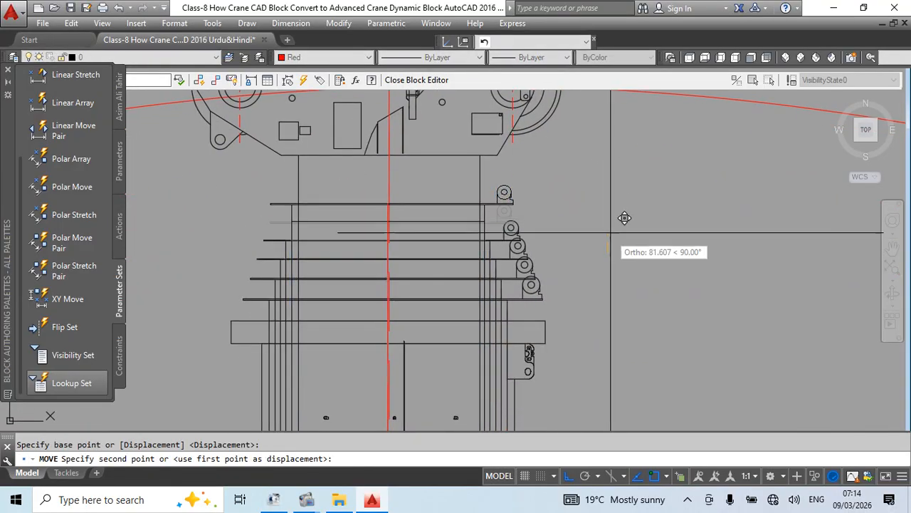
pyautogui.click(612, 203)
# - Move the fifth boom section straight up so its collar is spaced just below the sixth section's collar
pyautogui.write('m')
pyautogui.press('Return')
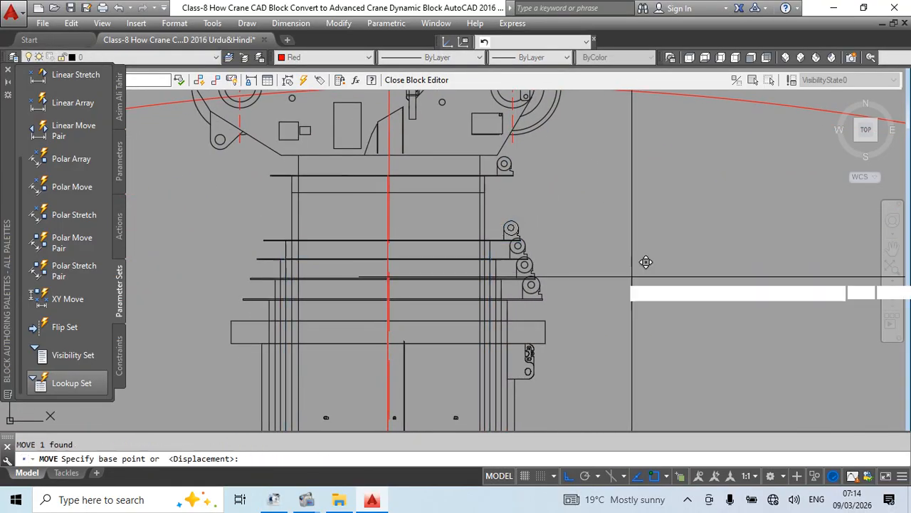
pyautogui.click(631, 277)
pyautogui.click(629, 241)
# - Move the fourth boom section straight up so its collar sits just below the fifth section's collar
pyautogui.write('m')
pyautogui.press('Return')
pyautogui.click(612, 280)
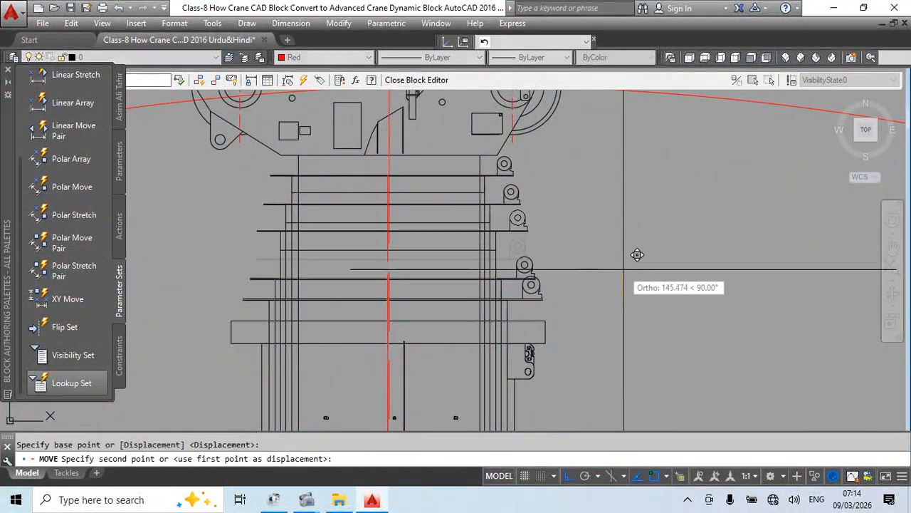
pyautogui.click(635, 251)
# - Move the third boom section straight up so its collar is spaced evenly beneath the fourth section's collar
pyautogui.click(534, 261)
pyautogui.write('m')
pyautogui.press('Return')
pyautogui.click(643, 291)
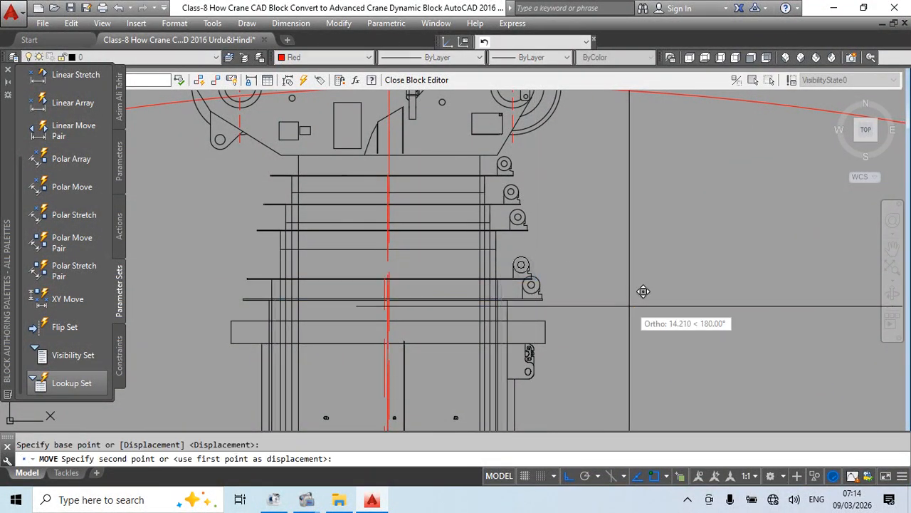
pyautogui.click(643, 269)
pyautogui.press('Escape')
# - Move the second boom section straight up so its collar sits between the third section's collar and the base section
pyautogui.click(530, 284)
pyautogui.write('m')
pyautogui.press('Return')
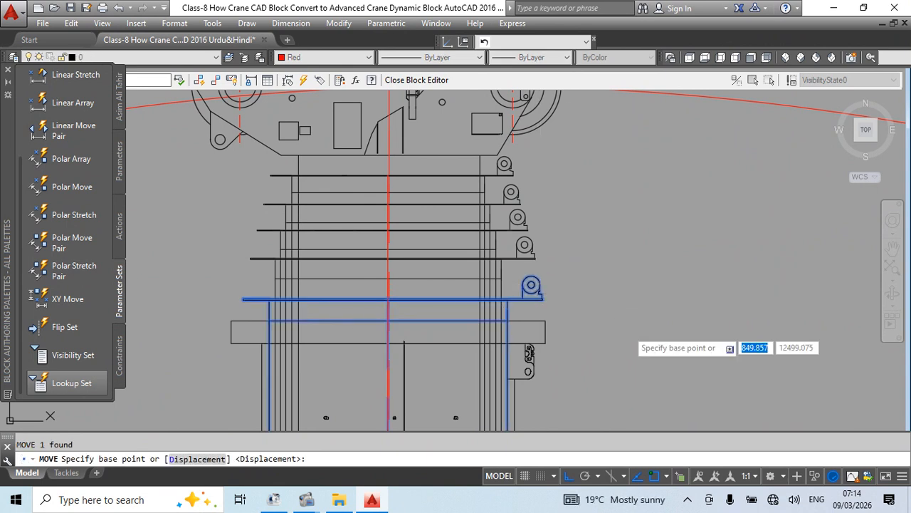
pyautogui.click(641, 302)
# - Open the nested second boom section's block for editing, saving the changes to Dynamic Boom
pyautogui.scroll(-5, 524, 228)
pyautogui.scroll(8, 499, 235)
pyautogui.moveTo(505, 340); pyautogui.dragTo(466, 169, button='middle')
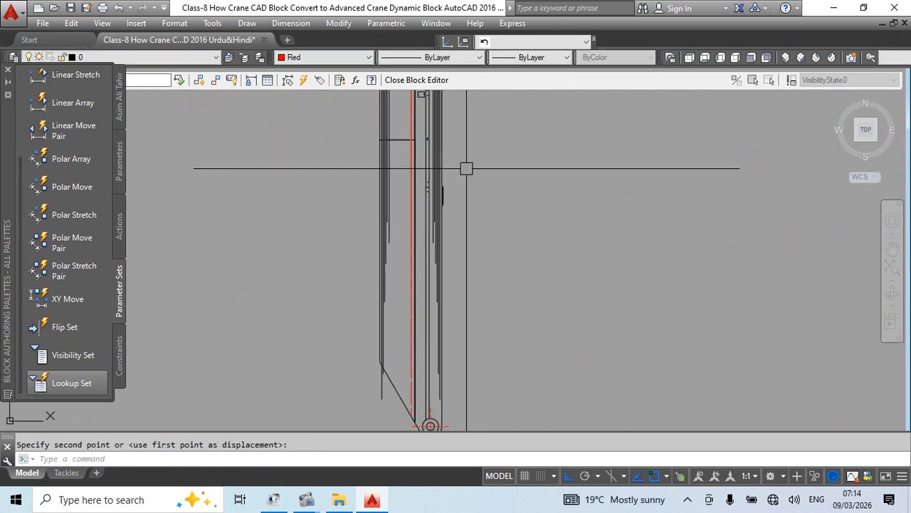
pyautogui.click(472, 224)
pyautogui.scroll(3, 472, 224)
pyautogui.scroll(-4, 490, 361)
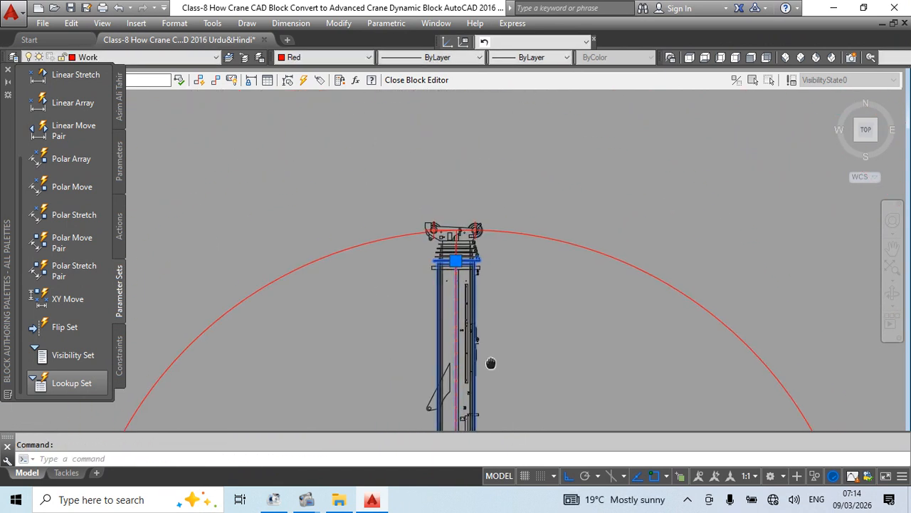
pyautogui.scroll(1, 490, 362)
pyautogui.press('Escape')
pyautogui.scroll(3, 438, 265)
pyautogui.doubleClick(391, 212)
pyautogui.click(445, 229)
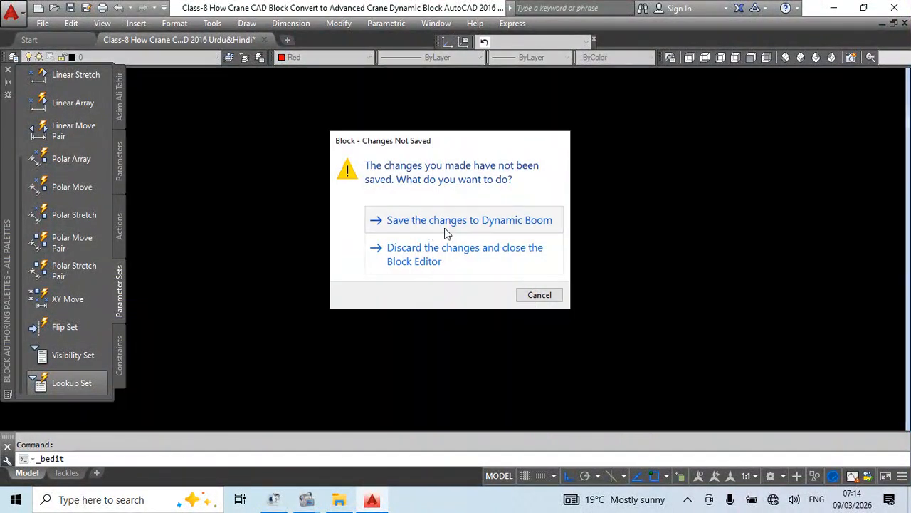
pyautogui.click(446, 339)
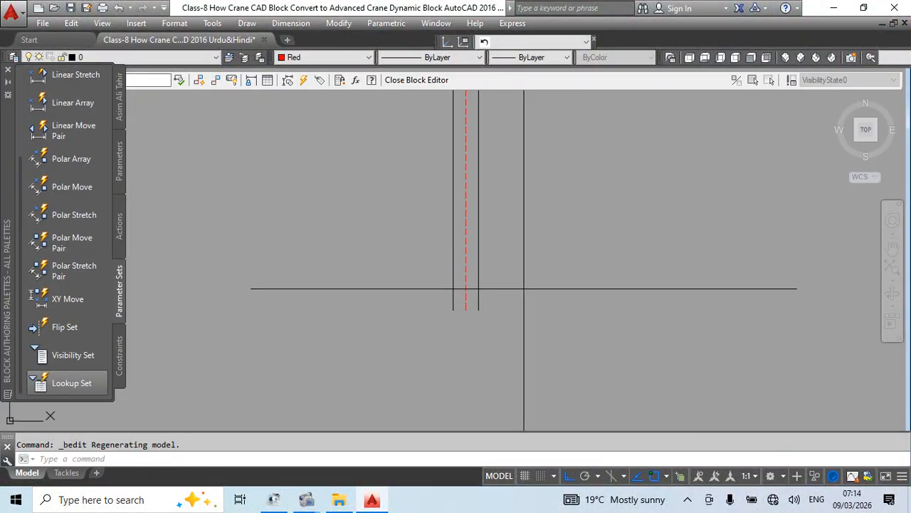
# - Stretch the lower ends of the second section's side lines and centreline upward to shorten it, and close its block with the changes saved
pyautogui.click(524, 288)
pyautogui.click(427, 335)
pyautogui.write('s')
pyautogui.press('Return')
pyautogui.click(549, 358)
pyautogui.click(548, 336)
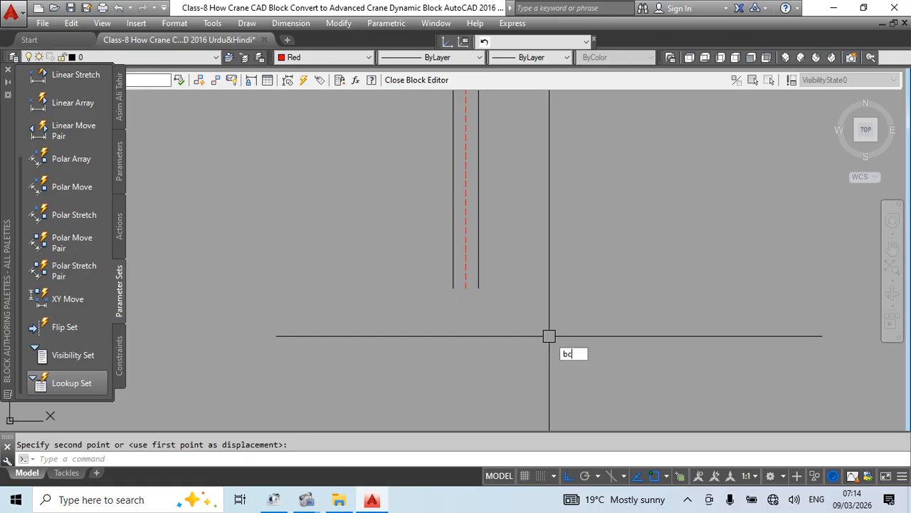
pyautogui.press('Return')
pyautogui.press('Return')
pyautogui.press('Return')
# - Reopen the Dynamic Boom block and open its nested Boom-3 section for editing, saving the parent block's changes
pyautogui.scroll(3, 412, 167)
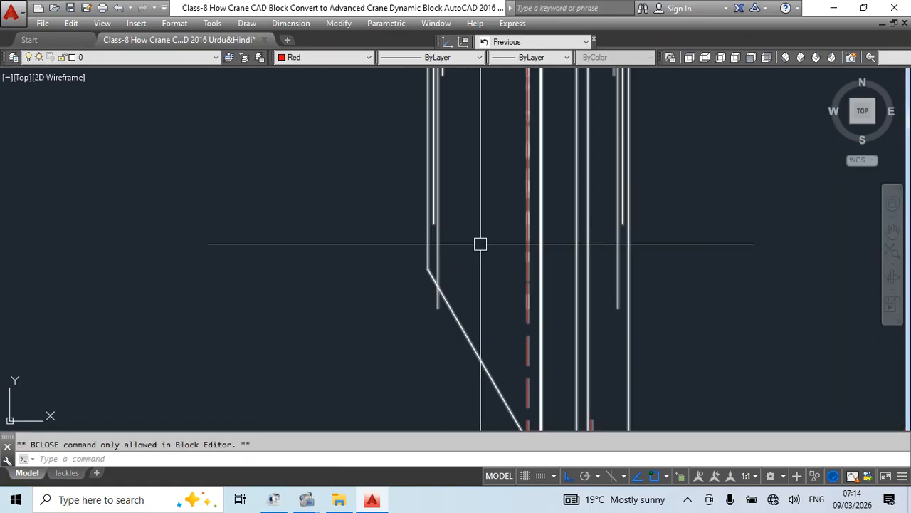
pyautogui.doubleClick(440, 251)
pyautogui.click(444, 340)
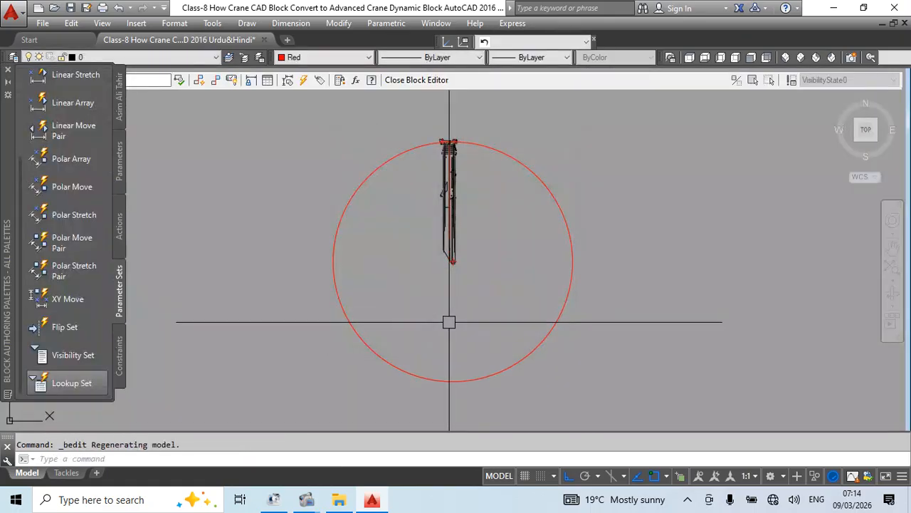
pyautogui.scroll(6, 448, 248)
pyautogui.scroll(-5, 408, 186)
pyautogui.moveTo(473, 173); pyautogui.dragTo(484, 347, button='middle')
pyautogui.scroll(5, 429, 218)
pyautogui.moveTo(456, 160); pyautogui.dragTo(481, 274, button='middle')
pyautogui.press('Escape')
pyautogui.doubleClick(343, 237)
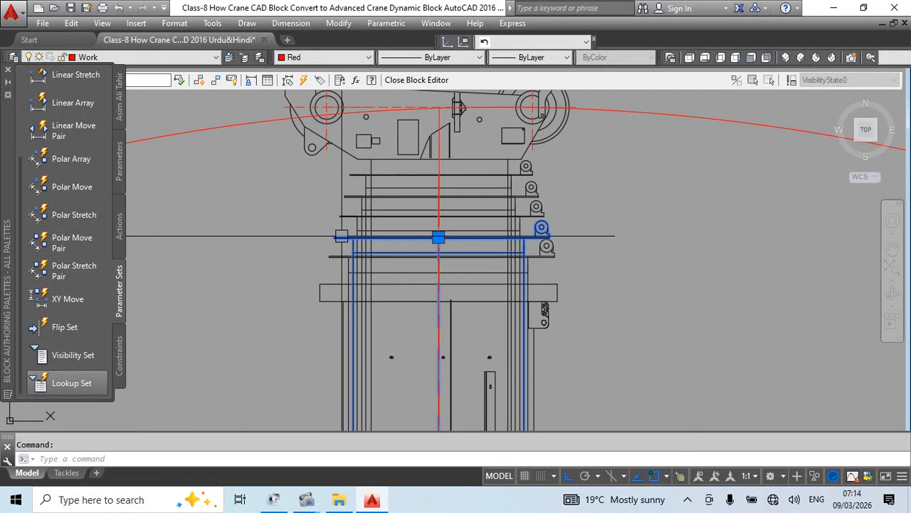
pyautogui.click(418, 218)
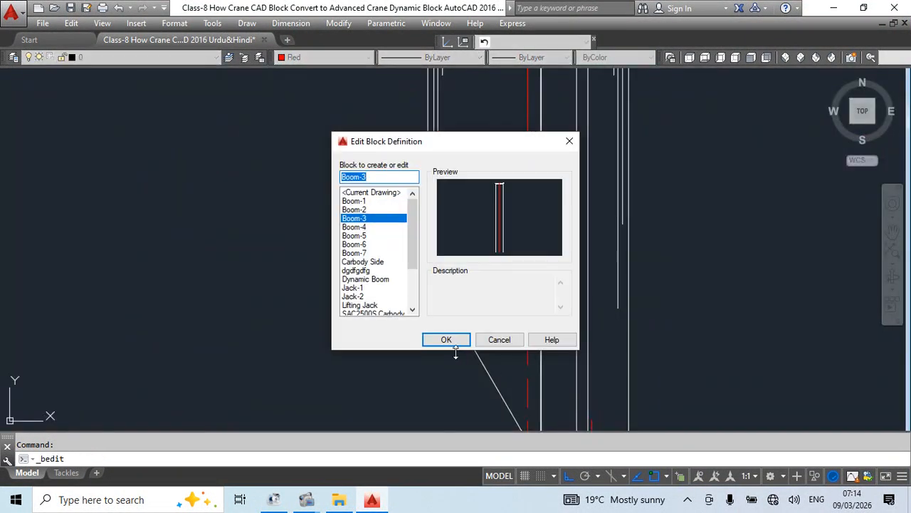
pyautogui.click(454, 345)
# - Stretch the lower ends of Boom-3's side lines and centreline upward to shorten it, and close the block with the changes saved
pyautogui.moveTo(486, 381); pyautogui.dragTo(506, 273, button='middle')
pyautogui.click(506, 256)
pyautogui.click(421, 313)
pyautogui.write('s')
pyautogui.press('space')
pyautogui.click(551, 321)
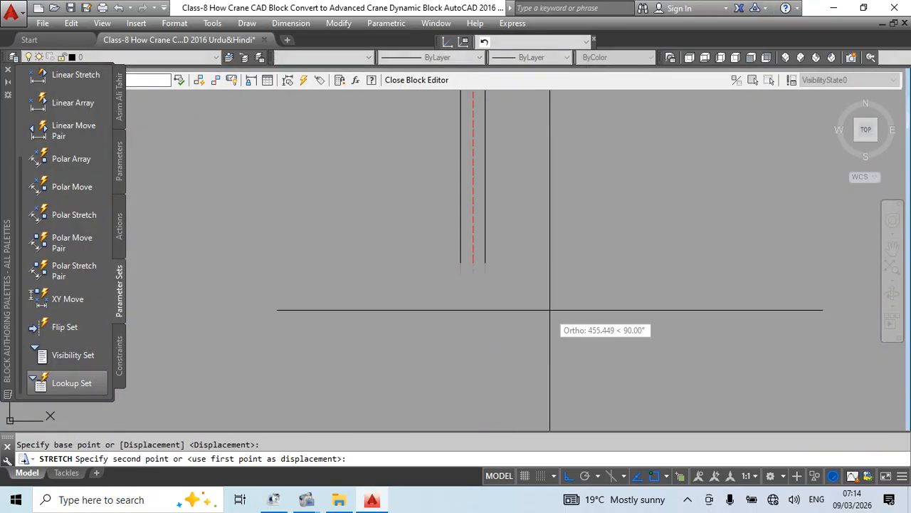
pyautogui.click(547, 302)
pyautogui.write('bc')
pyautogui.press('Return')
pyautogui.press('Return')
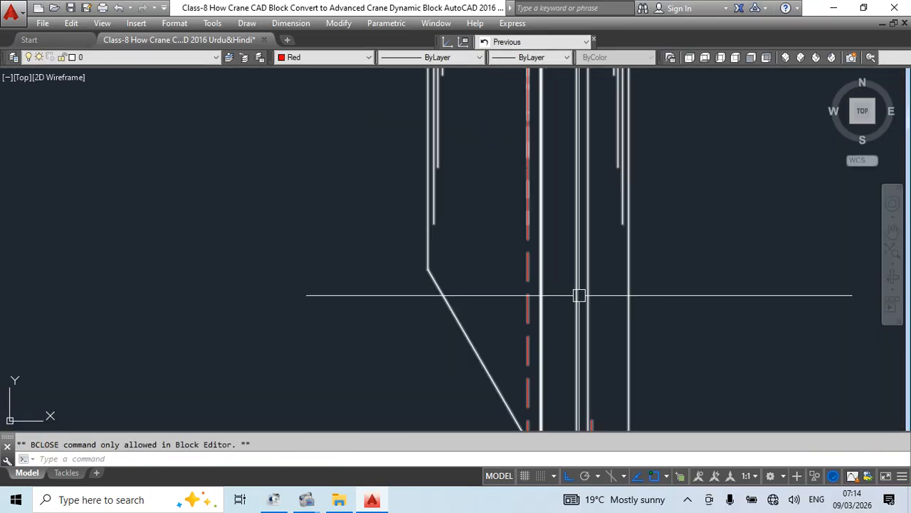
# - Reopen the Dynamic Boom block for editing and delete the red reference circle around the boom
pyautogui.scroll(-3, 572, 264)
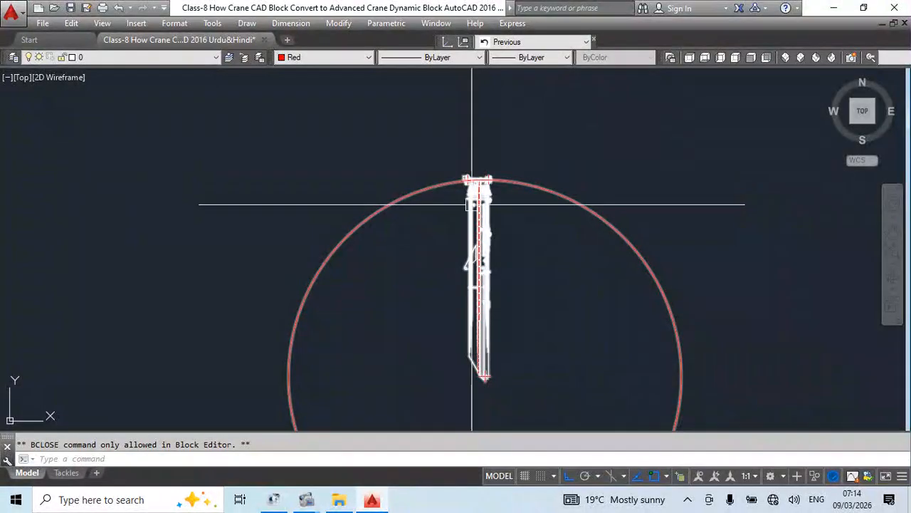
pyautogui.doubleClick(472, 204)
pyautogui.press('Return')
pyautogui.click(594, 165)
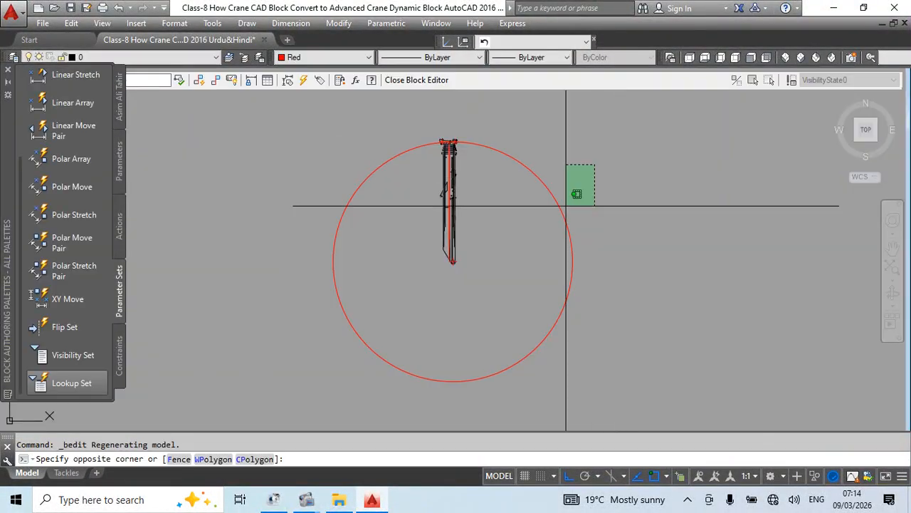
pyautogui.click(566, 206)
pyautogui.press('Delete')
pyautogui.scroll(4, 458, 147)
pyautogui.scroll(4, 511, 242)
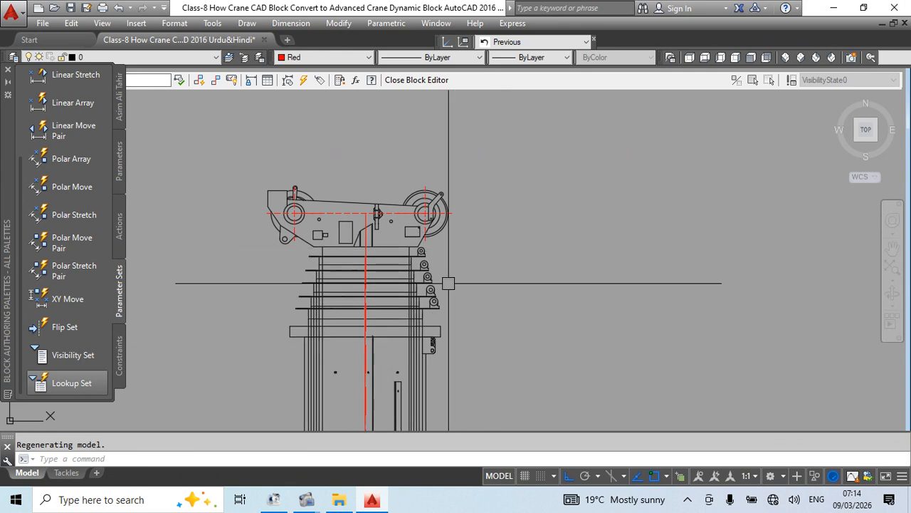
pyautogui.click(409, 258)
pyautogui.press('Escape')
pyautogui.scroll(-3, 526, 210)
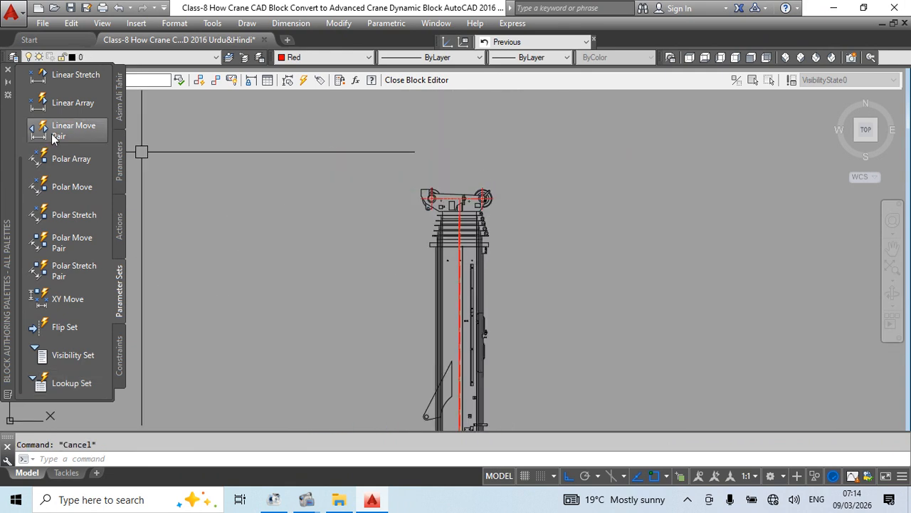
# - Add a Rotation Set with its base at the boom foot pin's centre and its radius reaching the centre of the head's left sheave
pyautogui.click(118, 168)
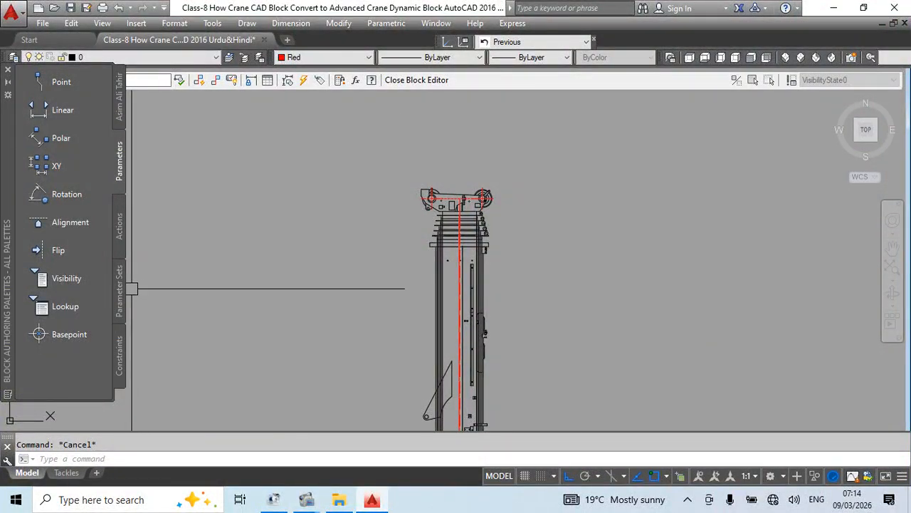
pyautogui.click(120, 308)
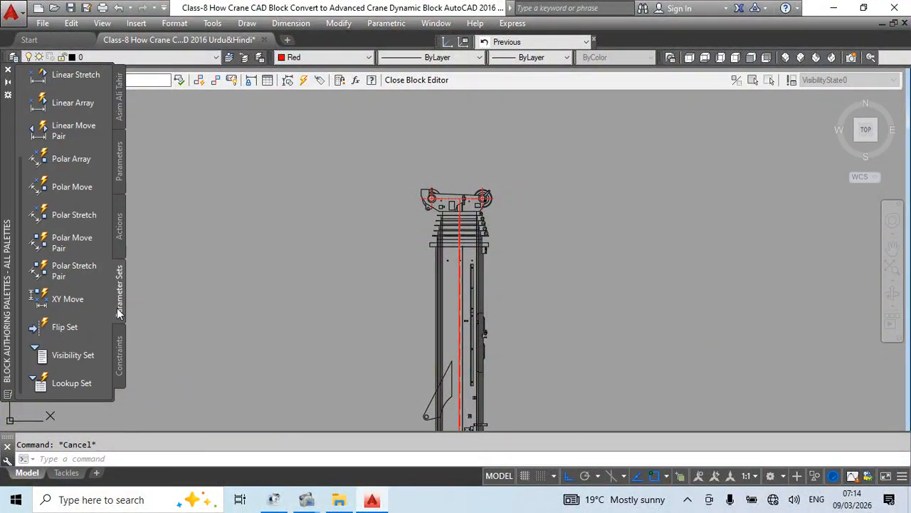
pyautogui.scroll(3, 68, 84)
pyautogui.click(69, 85)
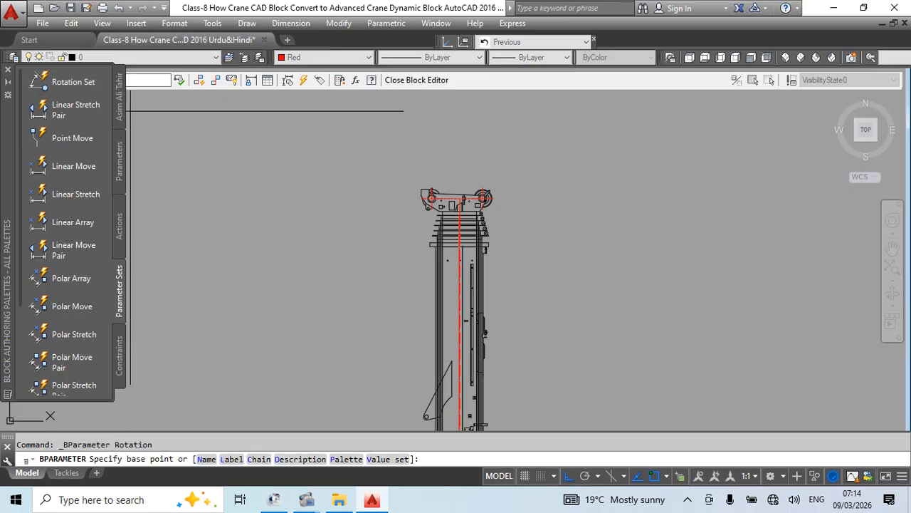
pyautogui.scroll(5, 467, 306)
pyautogui.click(452, 363)
pyautogui.scroll(-6, 491, 260)
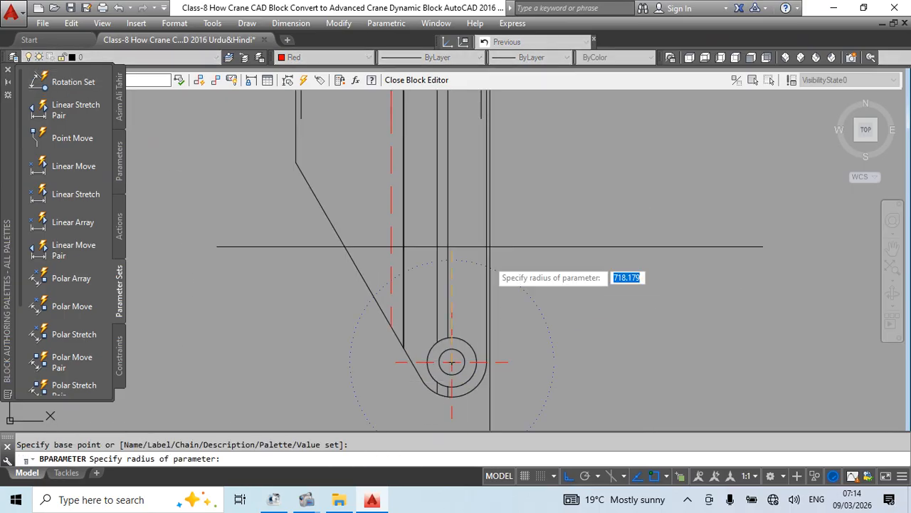
pyautogui.scroll(4, 475, 262)
pyautogui.scroll(-5, 472, 273)
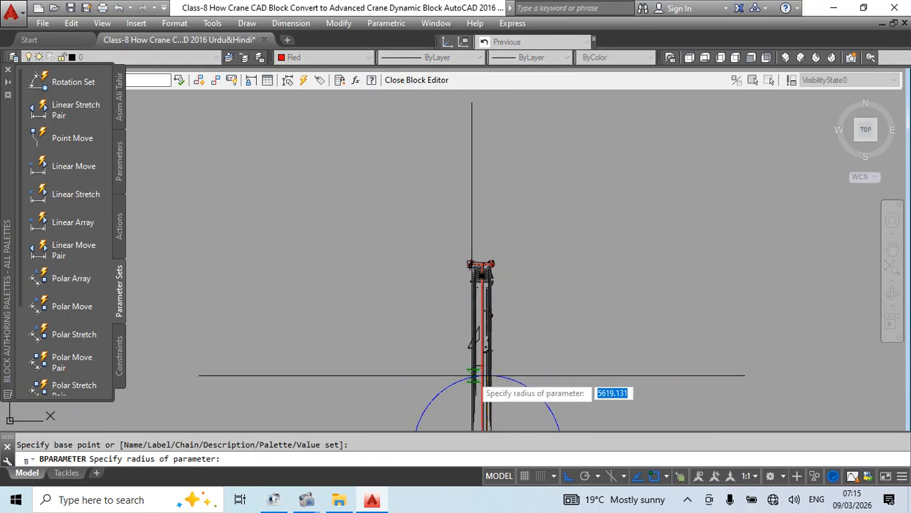
pyautogui.scroll(5, 472, 379)
pyautogui.scroll(-5, 463, 253)
pyautogui.scroll(5, 472, 195)
pyautogui.scroll(5, 470, 194)
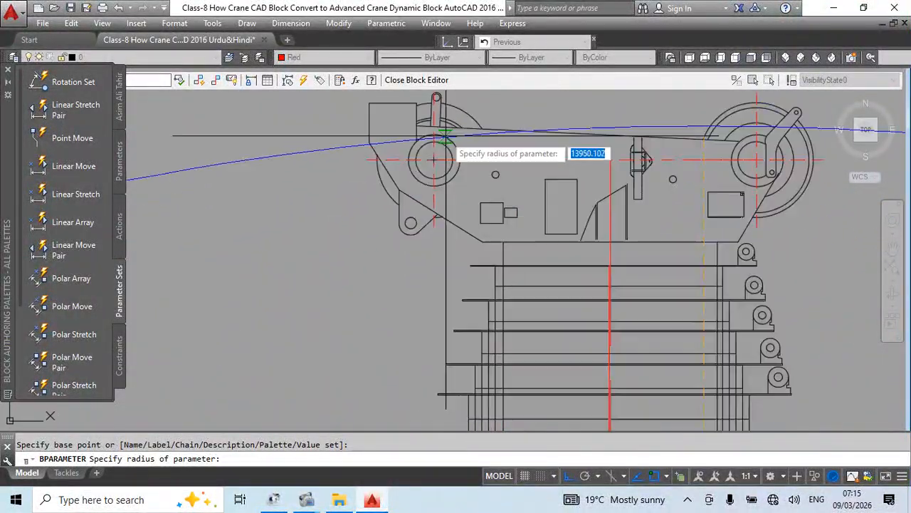
pyautogui.click(427, 174)
pyautogui.click(459, 192)
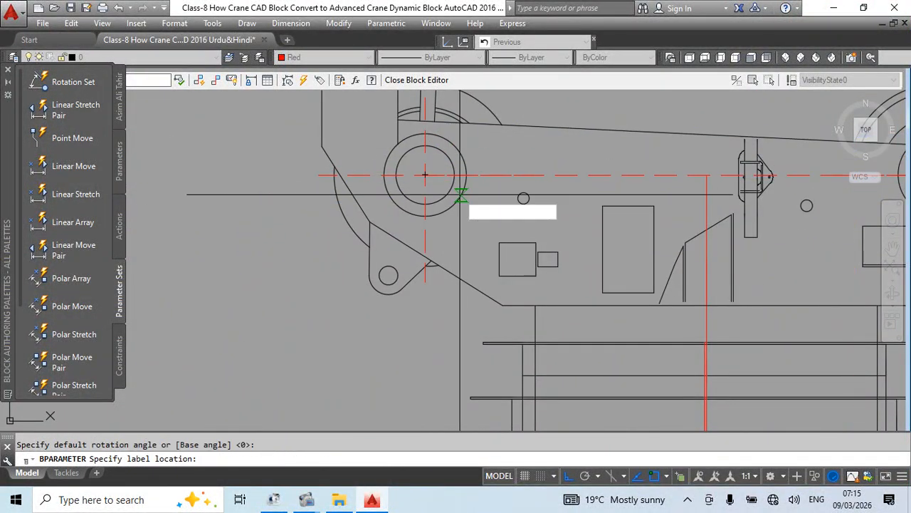
# - Examine the rotation parameter's grip on the head sheave and its arc around the boom foot pin
pyautogui.scroll(-5, 431, 185)
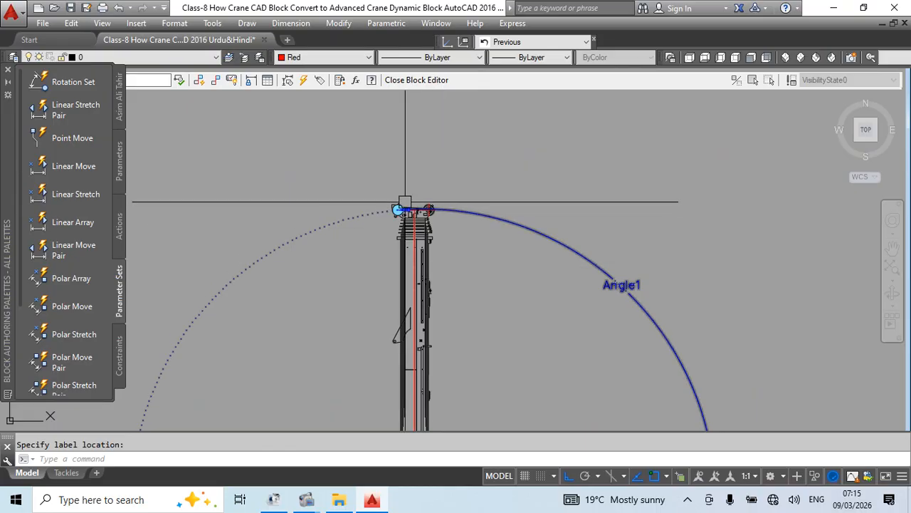
pyautogui.moveTo(425, 225); pyautogui.dragTo(416, 289, button='middle')
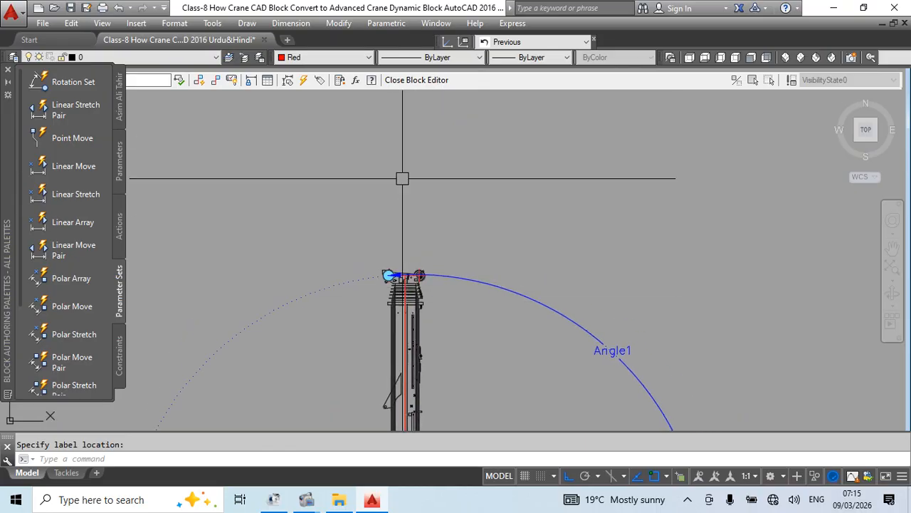
pyautogui.scroll(2, 390, 279)
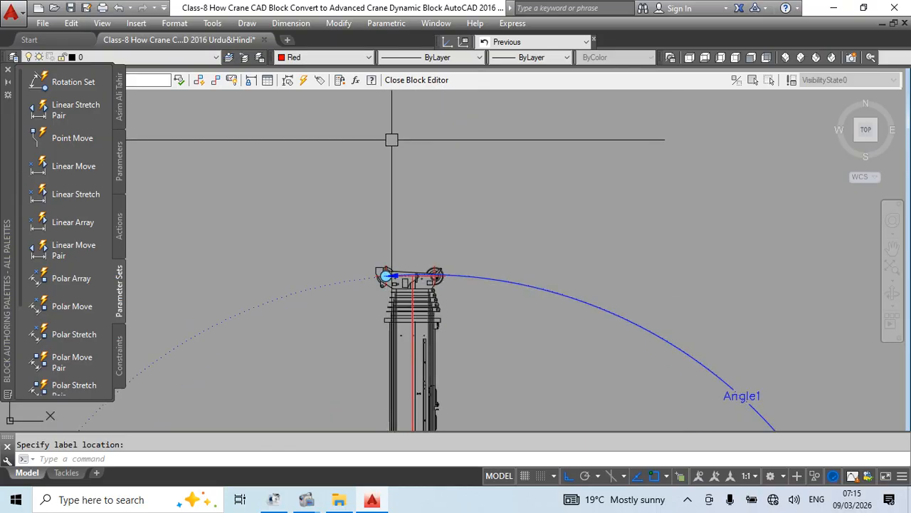
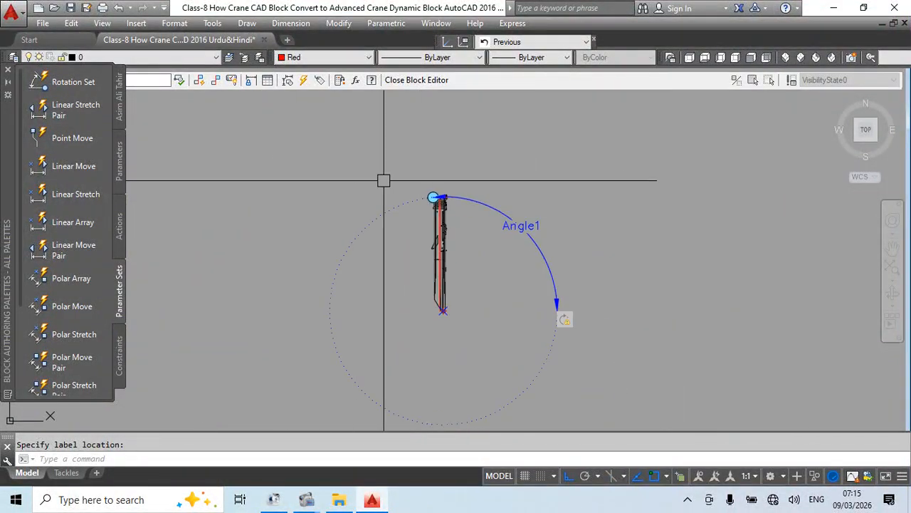
pyautogui.scroll(3, 432, 210)
pyautogui.scroll(5, 433, 187)
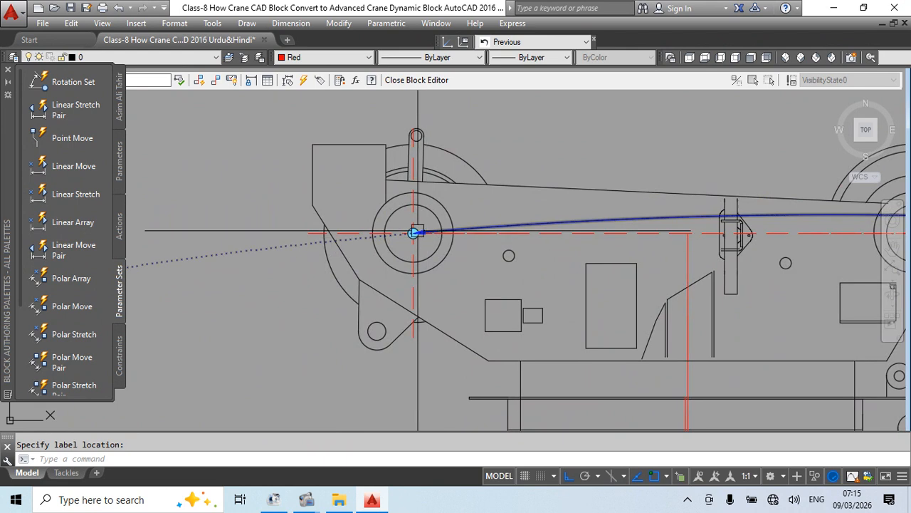
pyautogui.scroll(-5, 435, 207)
pyautogui.scroll(3, 433, 214)
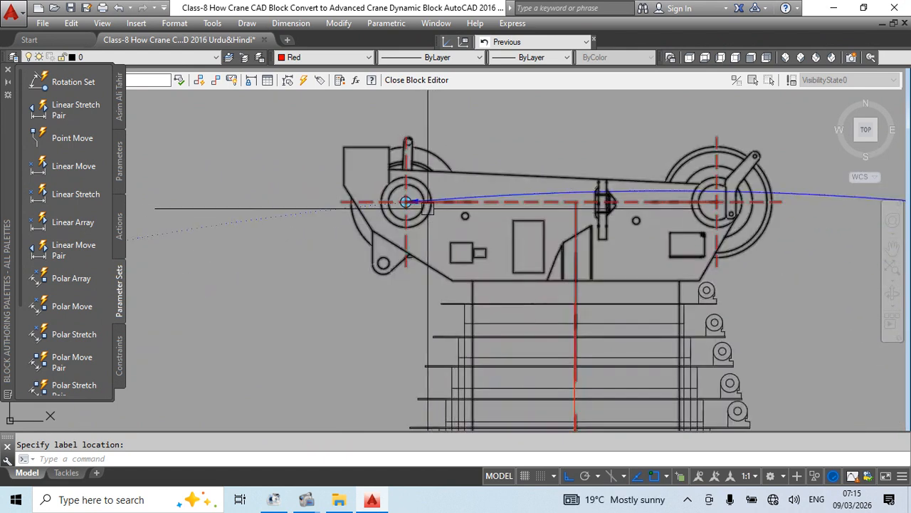
pyautogui.scroll(-4, 420, 212)
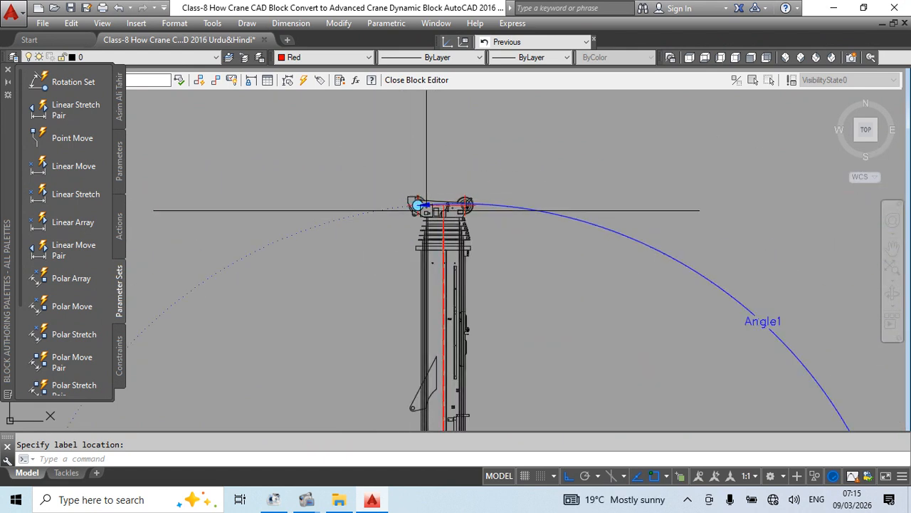
pyautogui.scroll(-3, 425, 213)
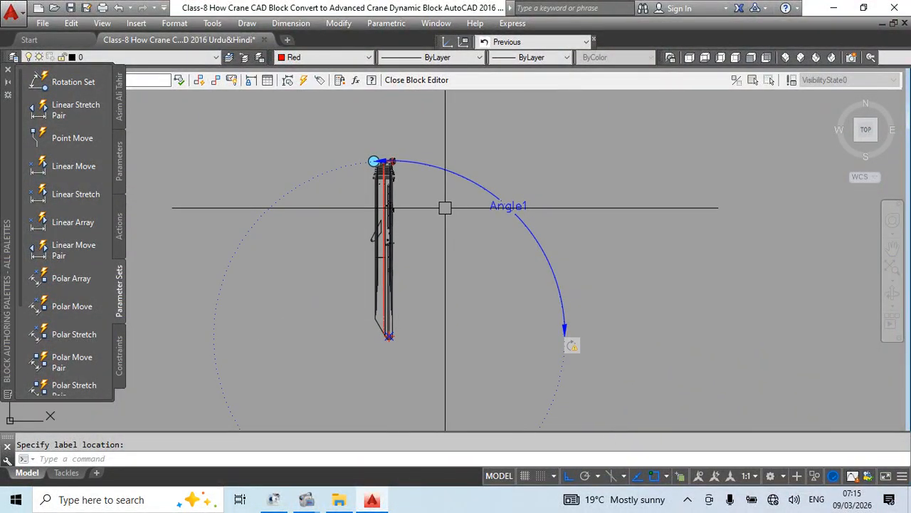
# - Add a linear parameter from the boom foot pin's centre up to the height of the head's right sheave centre, with its label well clear of the boom
pyautogui.click(122, 168)
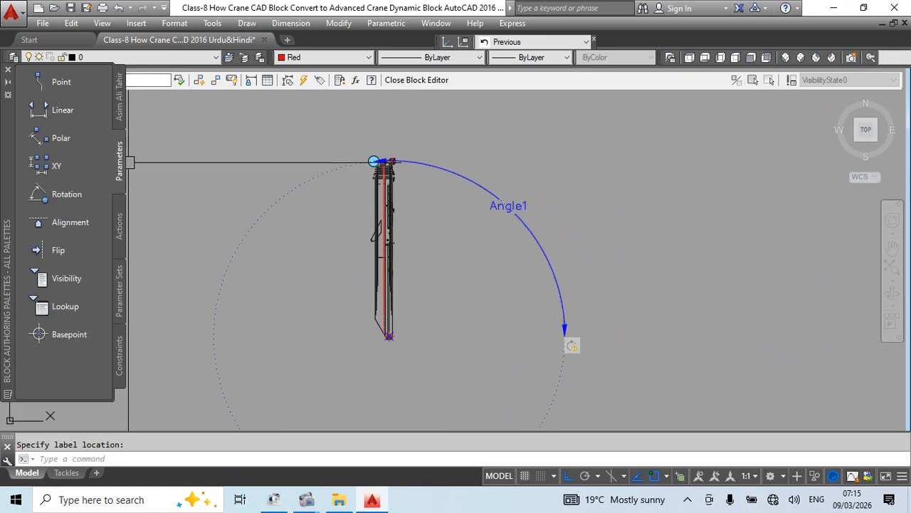
pyautogui.click(71, 111)
pyautogui.scroll(5, 388, 334)
pyautogui.click(384, 302)
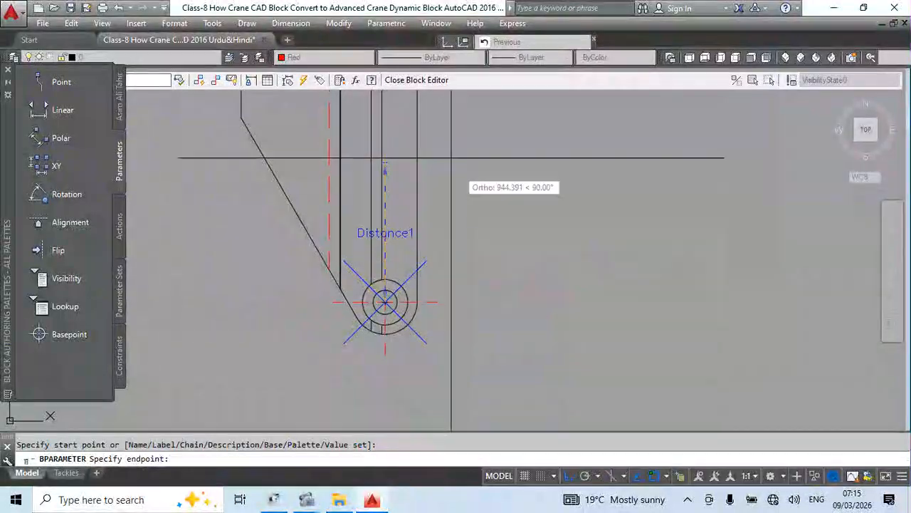
pyautogui.scroll(-8, 451, 158)
pyautogui.moveTo(450, 158); pyautogui.dragTo(435, 366, button='middle')
pyautogui.scroll(6, 411, 255)
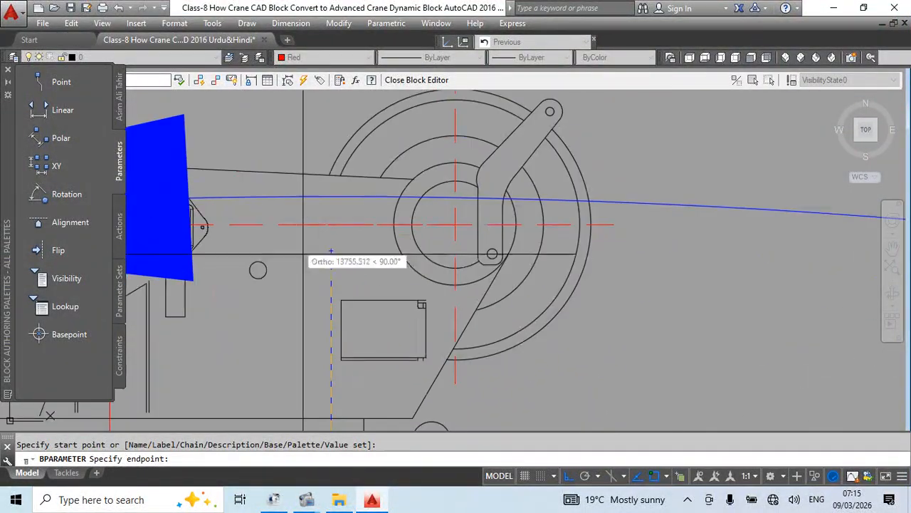
pyautogui.click(455, 224)
pyautogui.scroll(-5, 327, 239)
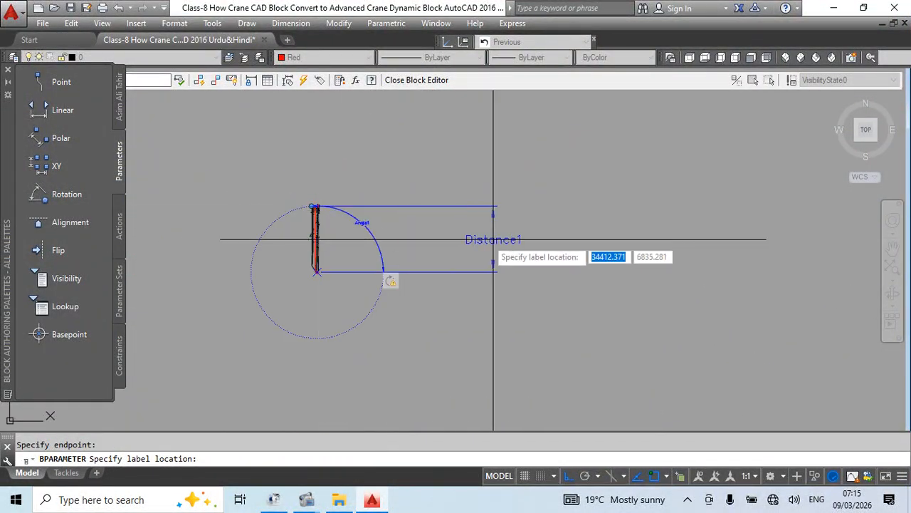
pyautogui.click(561, 239)
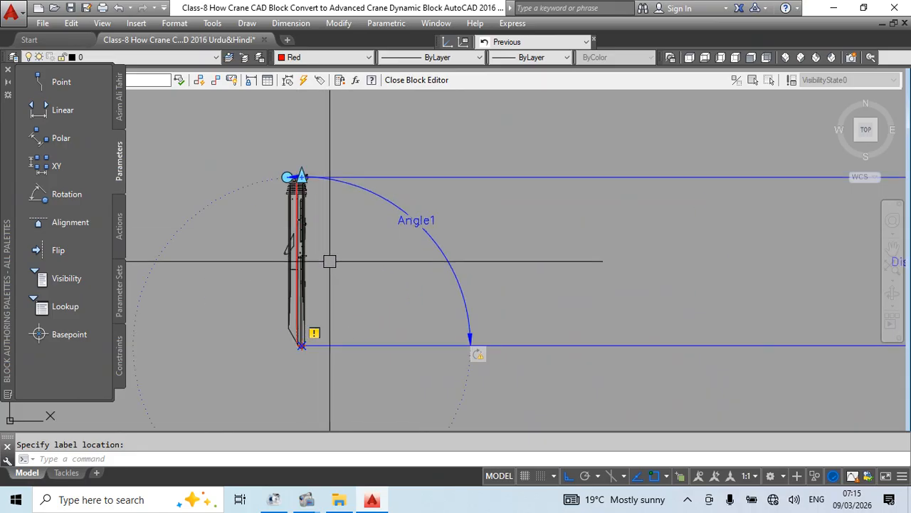
# - Add a second vertical linear parameter from the boom foot pin's centre up to the horizontal line between the two uppermost section collars
pyautogui.scroll(6, 302, 346)
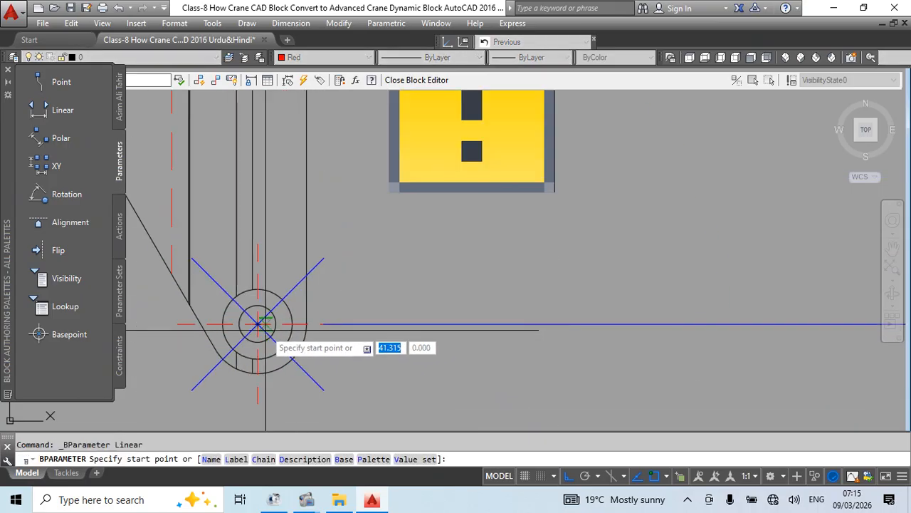
pyautogui.click(301, 345)
pyautogui.scroll(-5, 271, 324)
pyautogui.moveTo(303, 241); pyautogui.dragTo(353, 169, button='middle')
pyautogui.scroll(6, 344, 332)
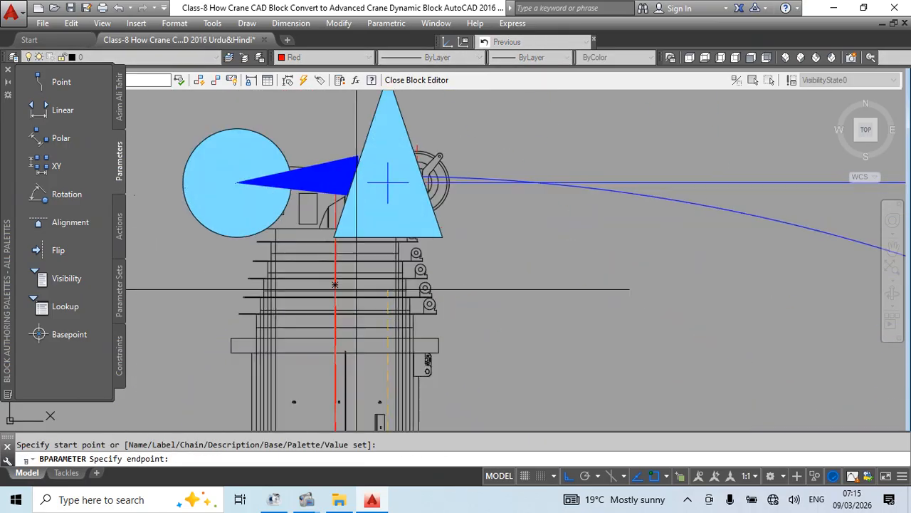
pyautogui.scroll(3, 405, 232)
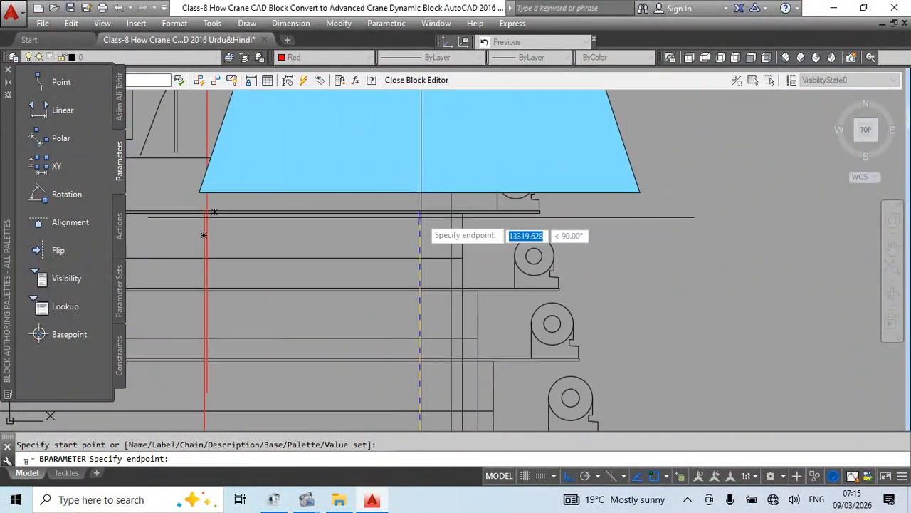
pyautogui.scroll(2, 420, 228)
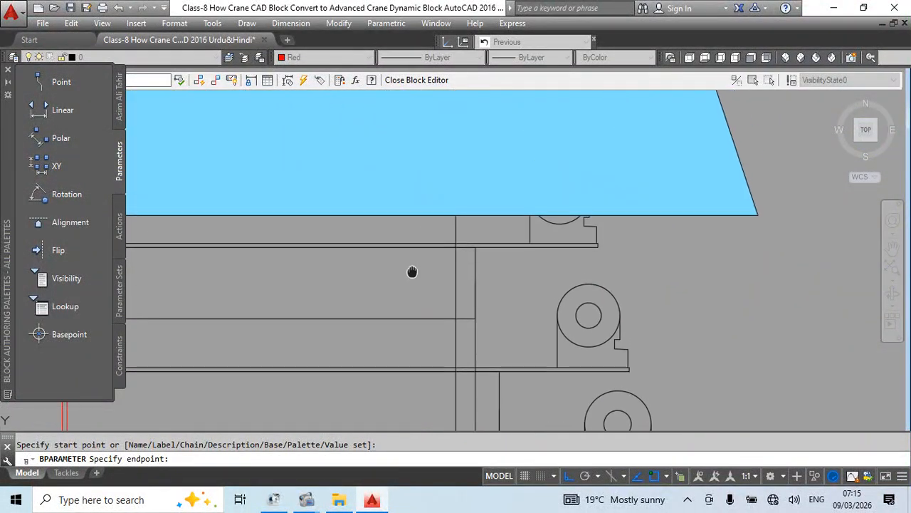
pyautogui.scroll(-5, 413, 256)
pyautogui.scroll(-4, 411, 247)
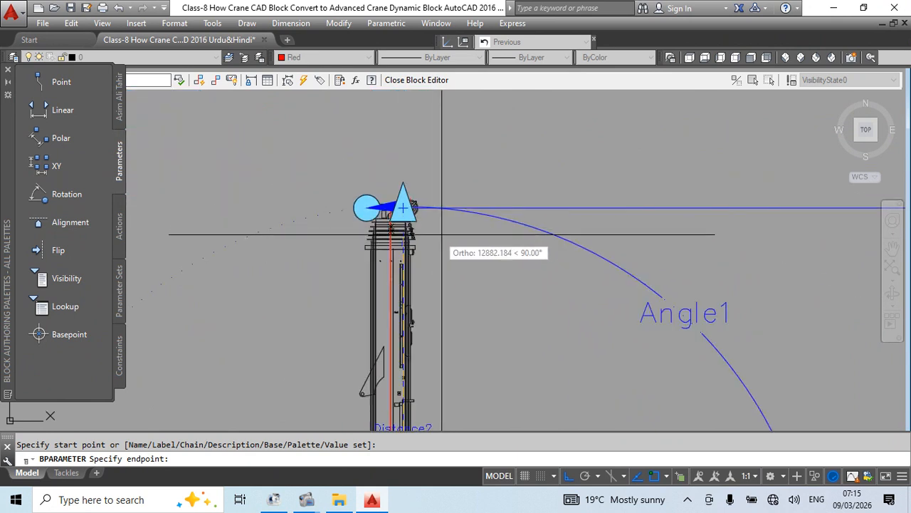
pyautogui.scroll(5, 427, 220)
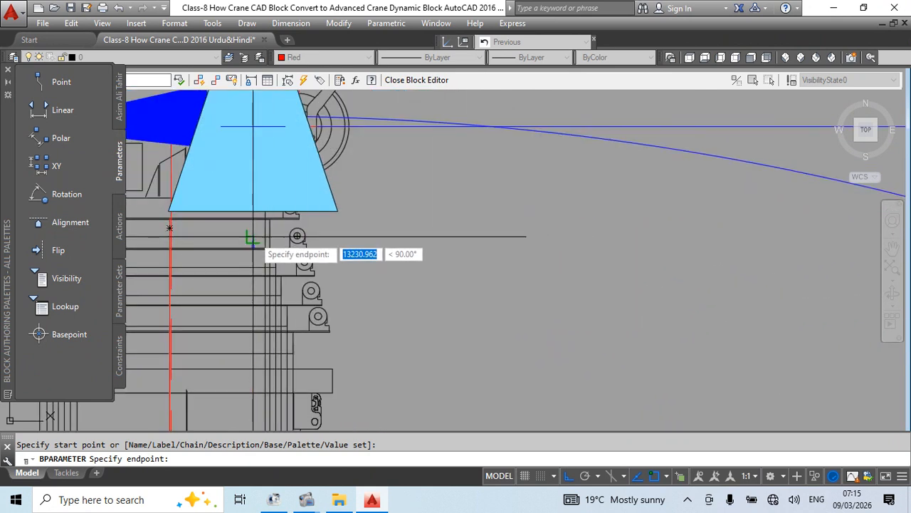
pyautogui.click(440, 237)
pyautogui.scroll(2, 261, 236)
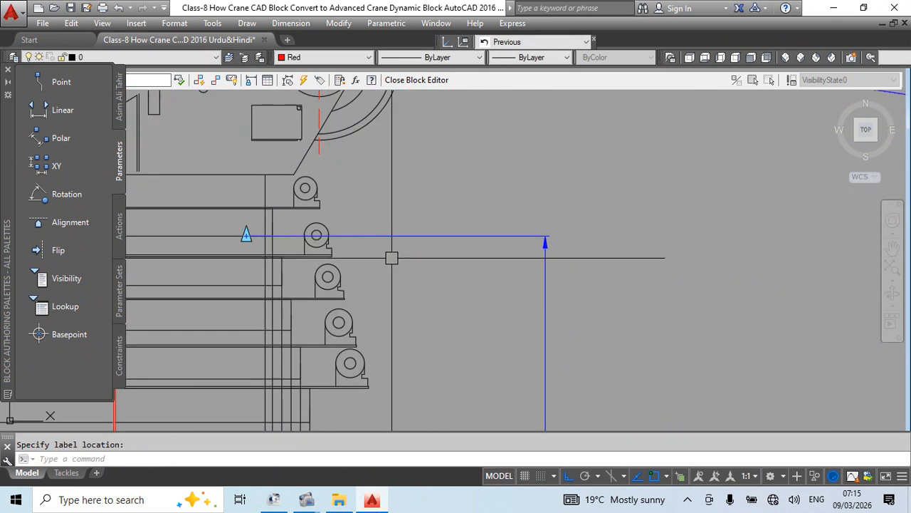
# - Stretch the second linear parameter's upper endpoint to the topmost section's collar plate, directly below the boom head
pyautogui.moveTo(390, 259); pyautogui.dragTo(495, 299, button='middle')
pyautogui.click(502, 277)
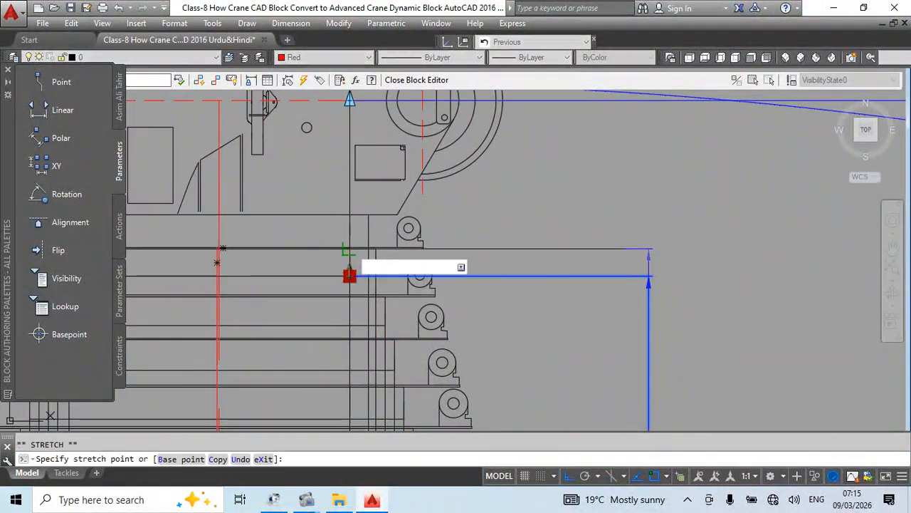
pyautogui.press('Escape')
pyautogui.scroll(-2, 435, 224)
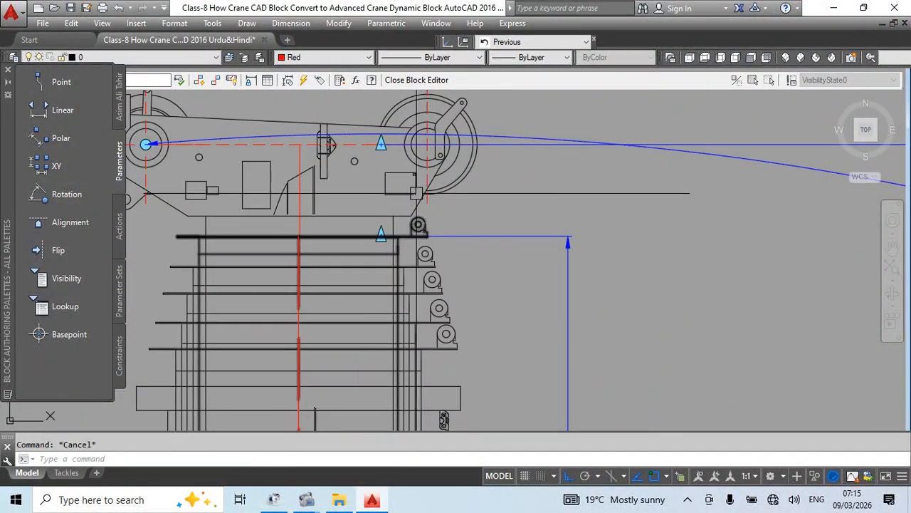
# - Add a third linear parameter from the boom foot pin's centre up to the second section collar below the head
pyautogui.scroll(-8, 395, 188)
pyautogui.moveTo(417, 300); pyautogui.dragTo(408, 127, button='middle')
pyautogui.press('space')
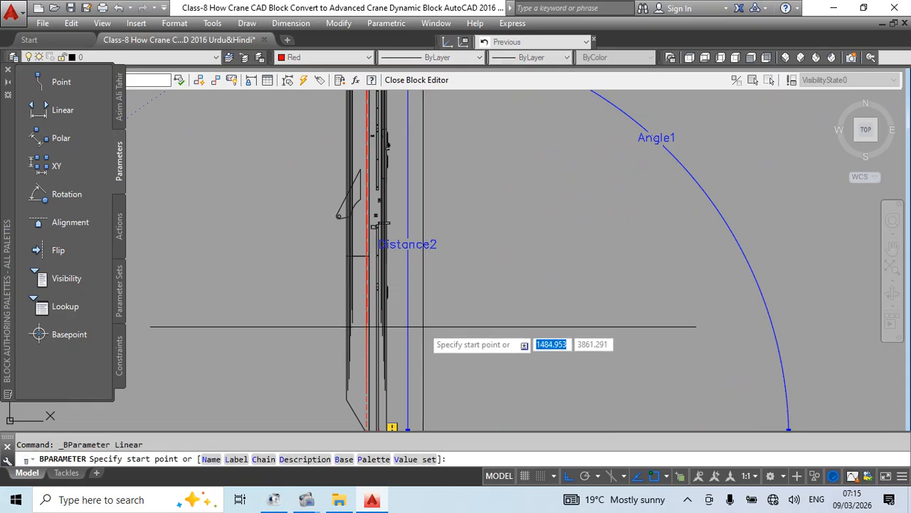
pyautogui.moveTo(423, 325); pyautogui.dragTo(414, 276, button='middle')
pyautogui.scroll(4, 369, 387)
pyautogui.scroll(-5, 357, 388)
pyautogui.moveTo(384, 347); pyautogui.dragTo(423, 262, button='middle')
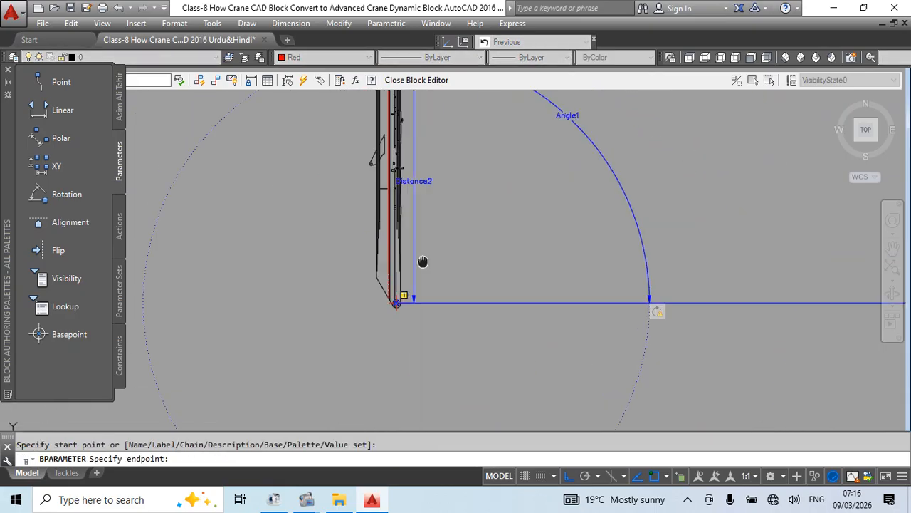
pyautogui.scroll(8, 392, 217)
pyautogui.moveTo(377, 194); pyautogui.dragTo(385, 240, button='middle')
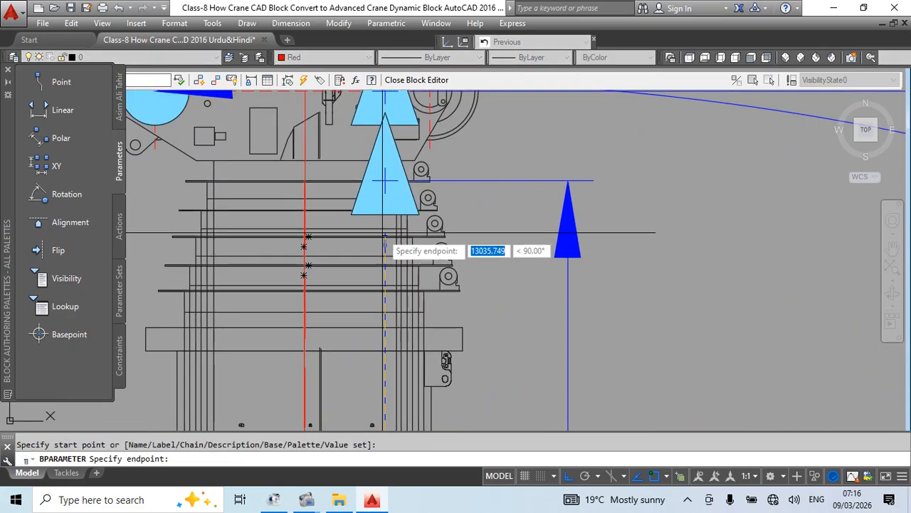
pyautogui.scroll(2, 383, 212)
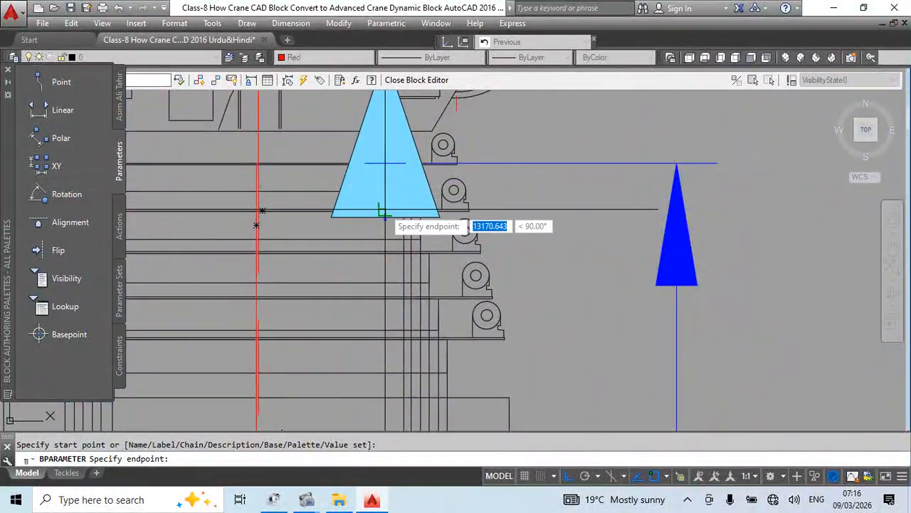
pyautogui.click(382, 212)
pyautogui.scroll(-5, 386, 213)
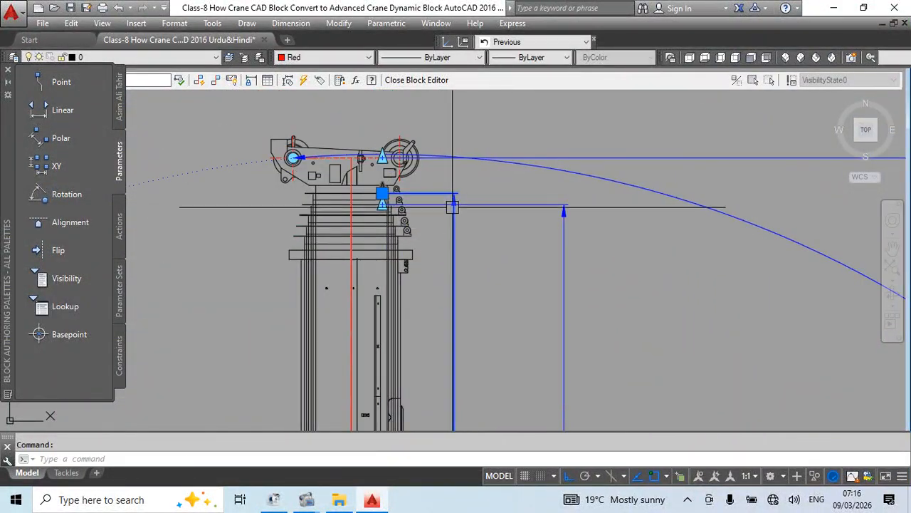
# - Move the dimension lines of Distance2 and Distance3 away from the boom, side by side inside Distance1
pyautogui.scroll(-3, 448, 191)
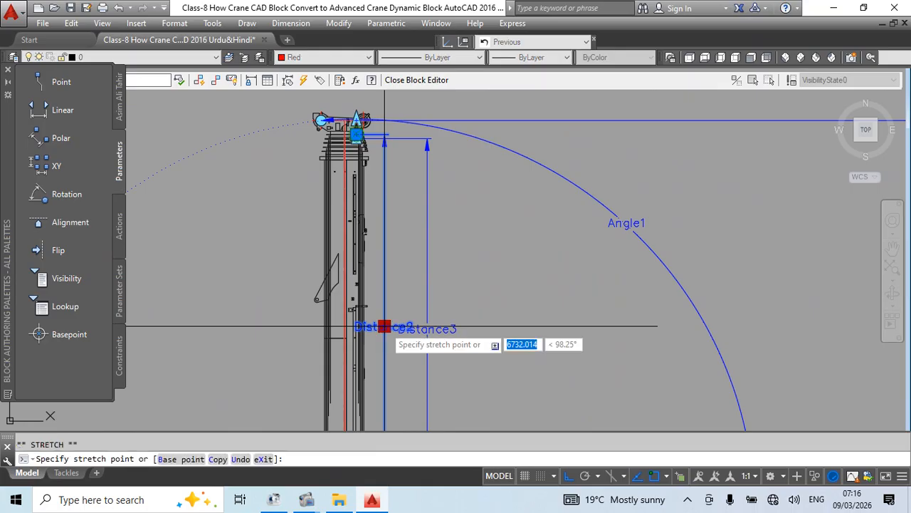
pyautogui.scroll(-3, 377, 259)
pyautogui.click(653, 275)
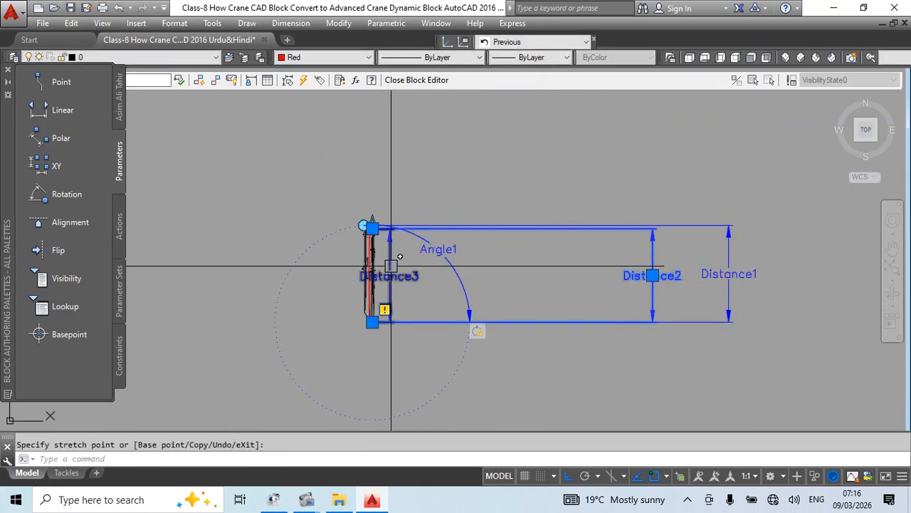
pyautogui.click(389, 275)
pyautogui.press('Escape')
# - Examine where the Distance2 and Distance3 endpoints sit on the upper section collars
pyautogui.scroll(3, 593, 246)
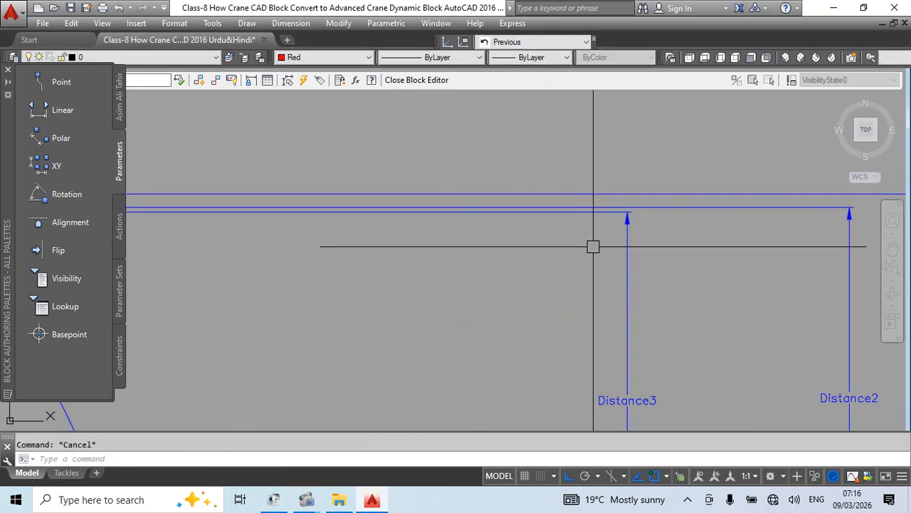
pyautogui.scroll(-1, 605, 242)
pyautogui.click(623, 238)
pyautogui.moveTo(320, 280); pyautogui.dragTo(682, 318, button='middle')
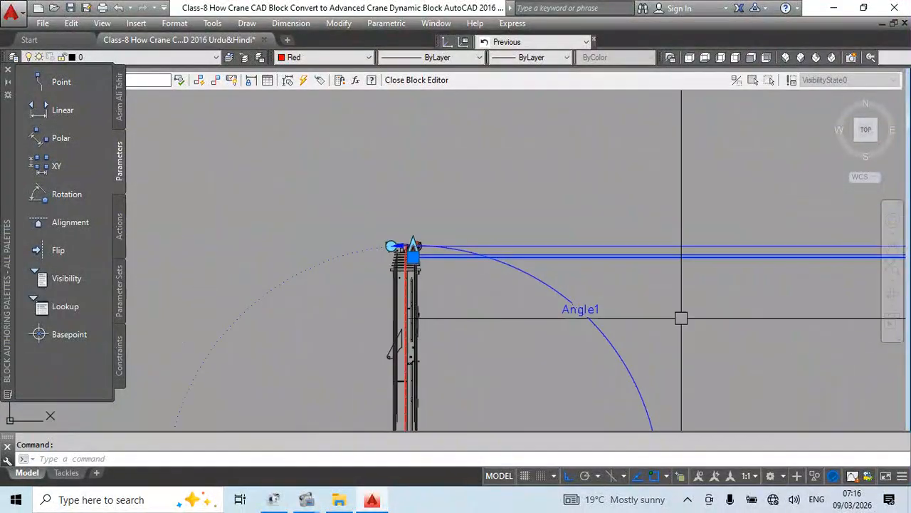
pyautogui.scroll(4, 431, 260)
pyautogui.scroll(4, 402, 263)
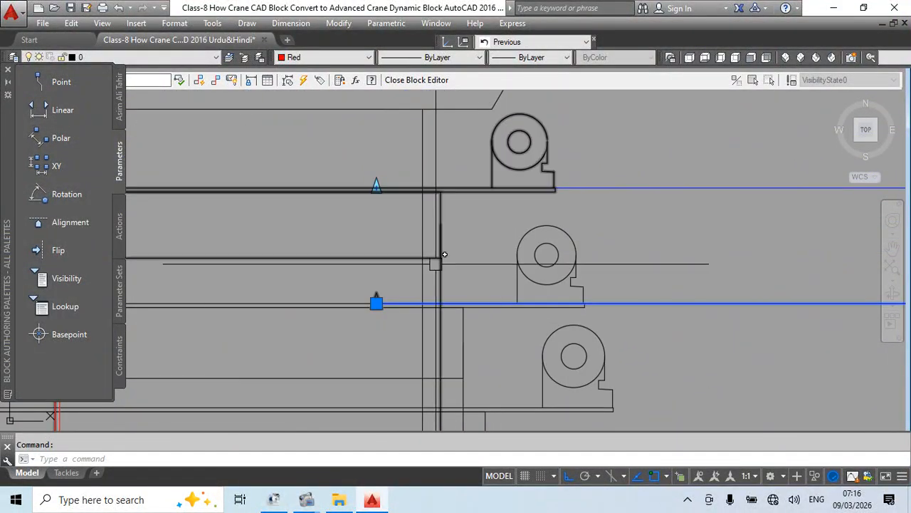
pyautogui.scroll(-1, 437, 261)
pyautogui.press('Escape')
# - Add a fourth linear parameter from the boom foot pin's centre up to the third section collar, labelled inside Distance3
pyautogui.scroll(-8, 433, 232)
pyautogui.moveTo(501, 318); pyautogui.dragTo(441, 266, button='middle')
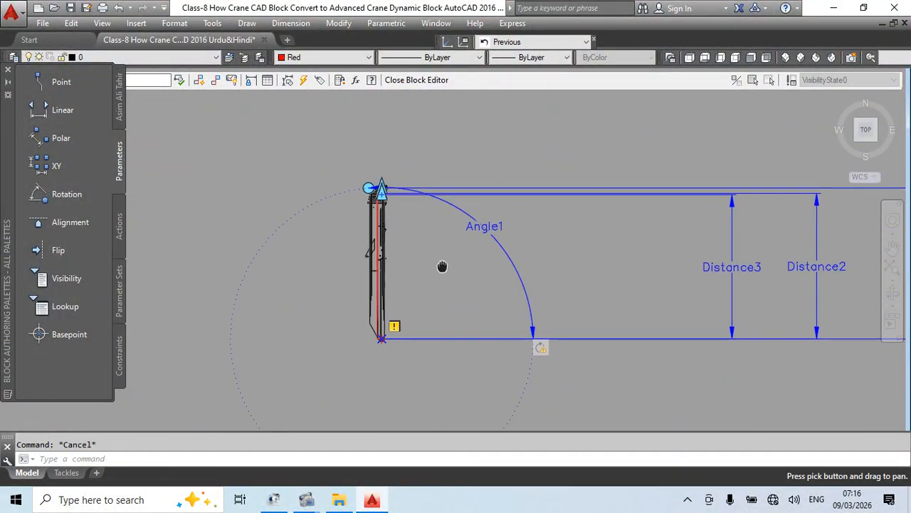
pyautogui.press('Return')
pyautogui.scroll(6, 382, 342)
pyautogui.click(384, 303)
pyautogui.scroll(-3, 394, 236)
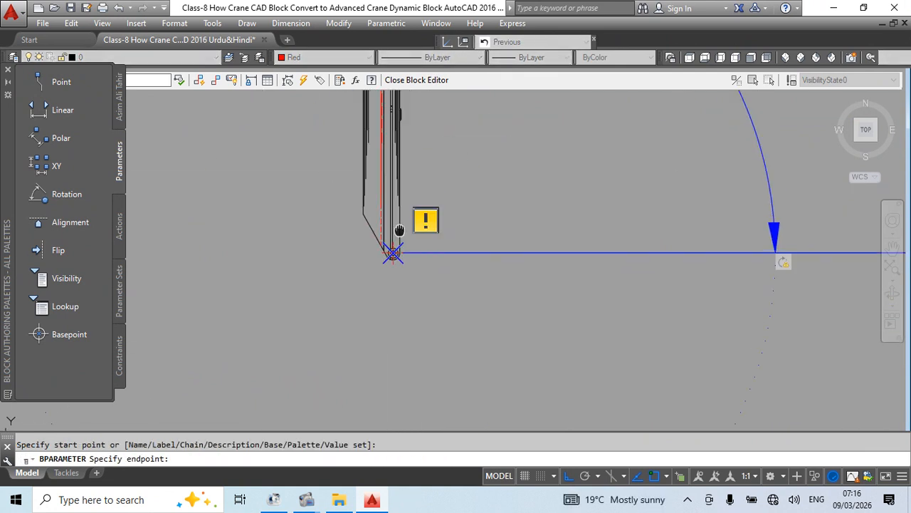
pyautogui.moveTo(398, 230); pyautogui.dragTo(402, 449, button='middle')
pyautogui.scroll(5, 365, 114)
pyautogui.moveTo(441, 186); pyautogui.dragTo(328, 241, button='middle')
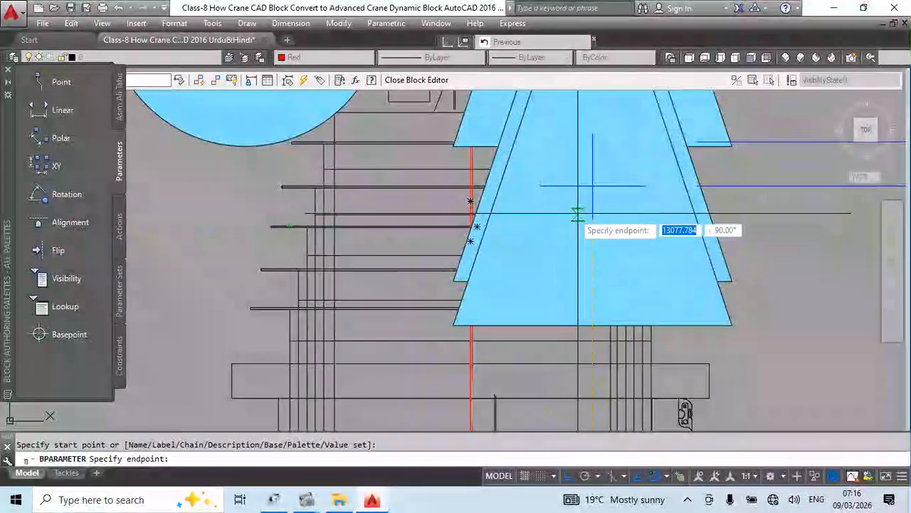
pyautogui.click(591, 227)
pyautogui.scroll(-4, 409, 228)
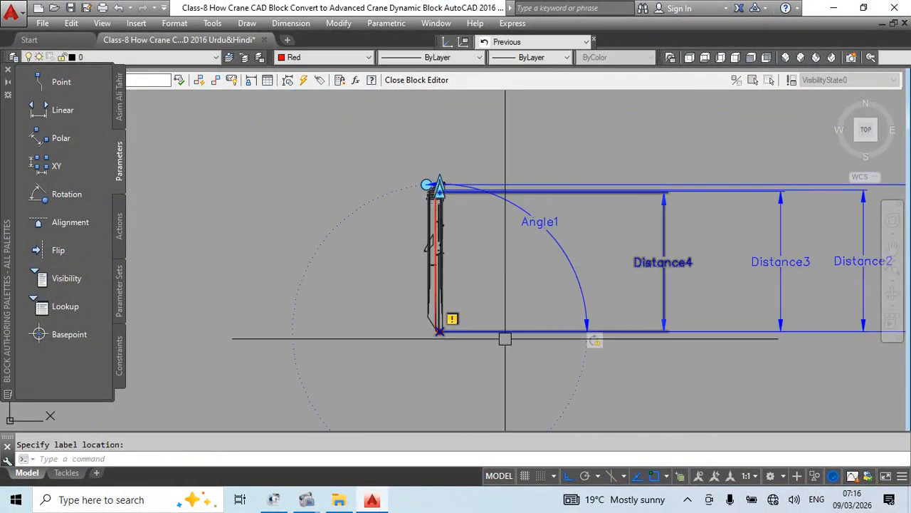
# - Add a fifth linear parameter from the boom foot pin's centre up to the fourth section collar below the head
pyautogui.scroll(4, 466, 353)
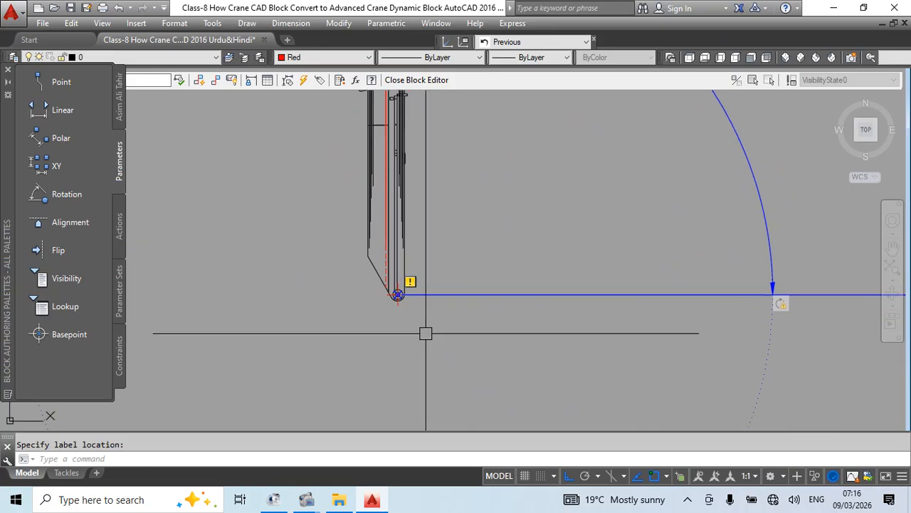
pyautogui.press('space')
pyautogui.click(390, 220)
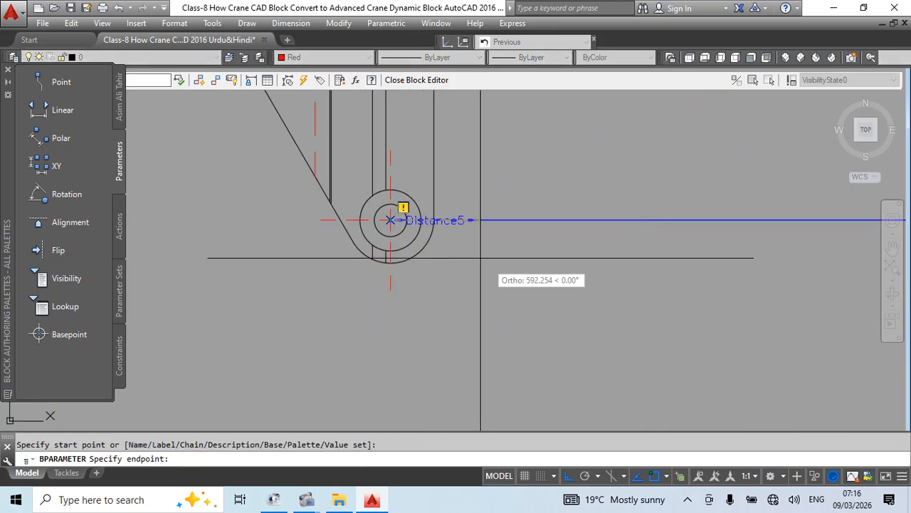
pyautogui.scroll(-7, 481, 257)
pyautogui.moveTo(512, 239); pyautogui.dragTo(489, 432, button='middle')
pyautogui.scroll(6, 426, 246)
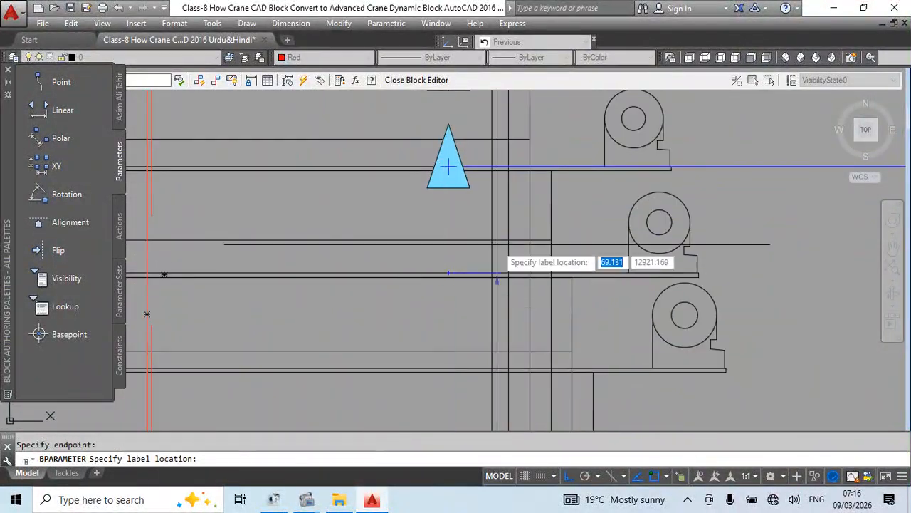
pyautogui.scroll(-5, 497, 273)
pyautogui.click(673, 267)
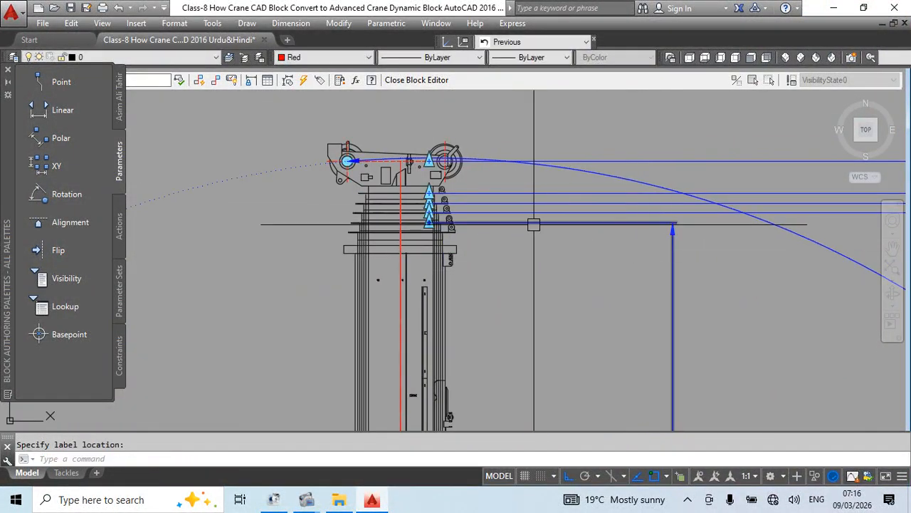
# - Add a sixth linear parameter from the boom foot pin's centre up to the fifth section collar below the head, labelled inside Distance5
pyautogui.scroll(-3, 447, 93)
pyautogui.scroll(4, 441, 317)
pyautogui.moveTo(459, 414); pyautogui.dragTo(421, 330, button='middle')
pyautogui.scroll(6, 415, 338)
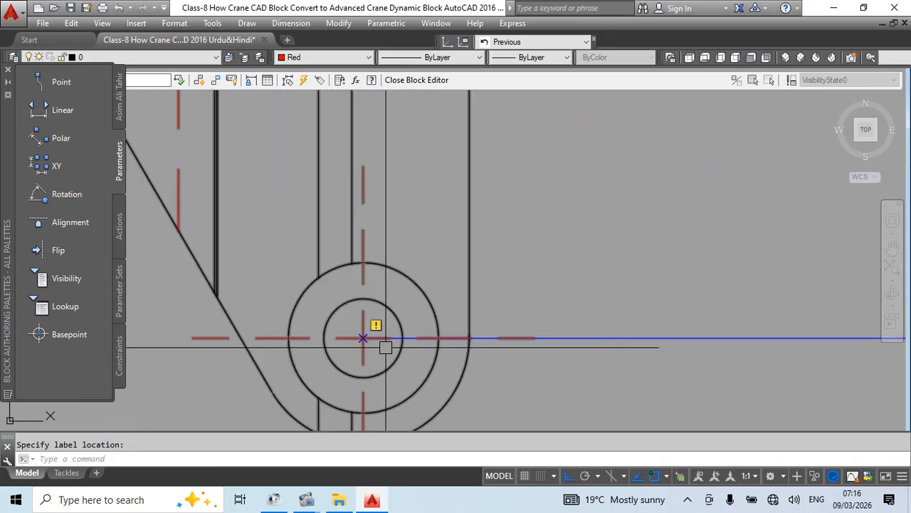
pyautogui.press('Return')
pyautogui.click(362, 337)
pyautogui.scroll(-8, 394, 246)
pyautogui.moveTo(441, 195); pyautogui.dragTo(419, 348, button='middle')
pyautogui.moveTo(417, 175); pyautogui.dragTo(411, 420, button='middle')
pyautogui.moveTo(417, 153); pyautogui.dragTo(420, 420, button='middle')
pyautogui.moveTo(406, 201); pyautogui.dragTo(431, 484, button='middle')
pyautogui.scroll(6, 395, 244)
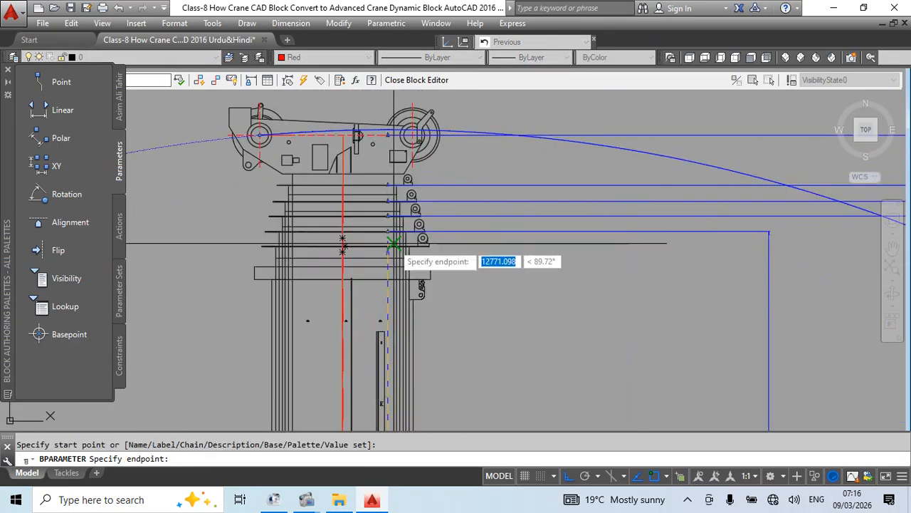
pyautogui.moveTo(371, 276); pyautogui.dragTo(445, 280, button='middle')
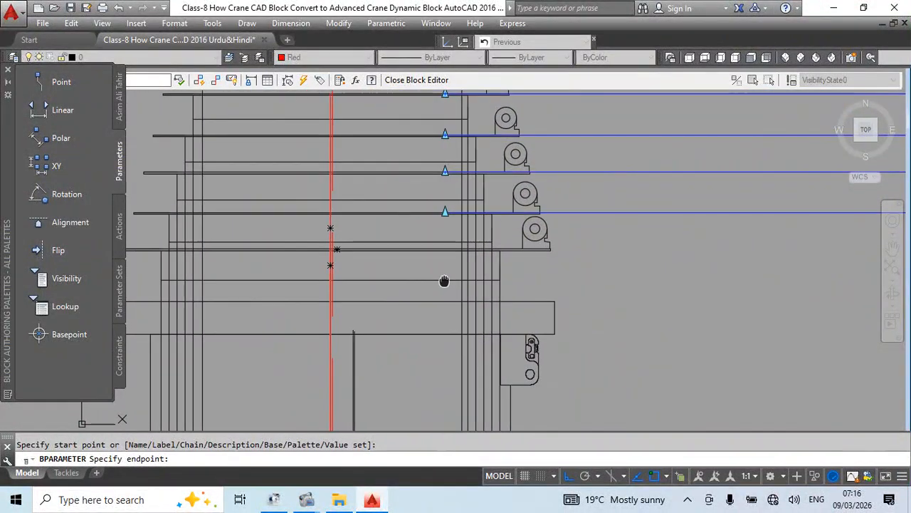
pyautogui.scroll(2, 446, 249)
pyautogui.scroll(-3, 448, 249)
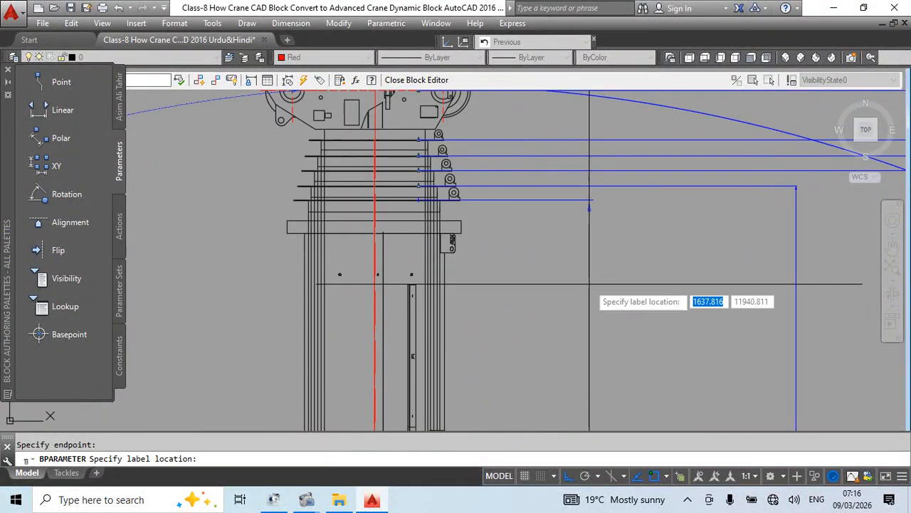
pyautogui.click(501, 248)
# - Try to reposition the dimension line of Distance5 and undo the grip edit
pyautogui.click(460, 229)
pyautogui.moveTo(489, 232); pyautogui.dragTo(503, 290, button='middle')
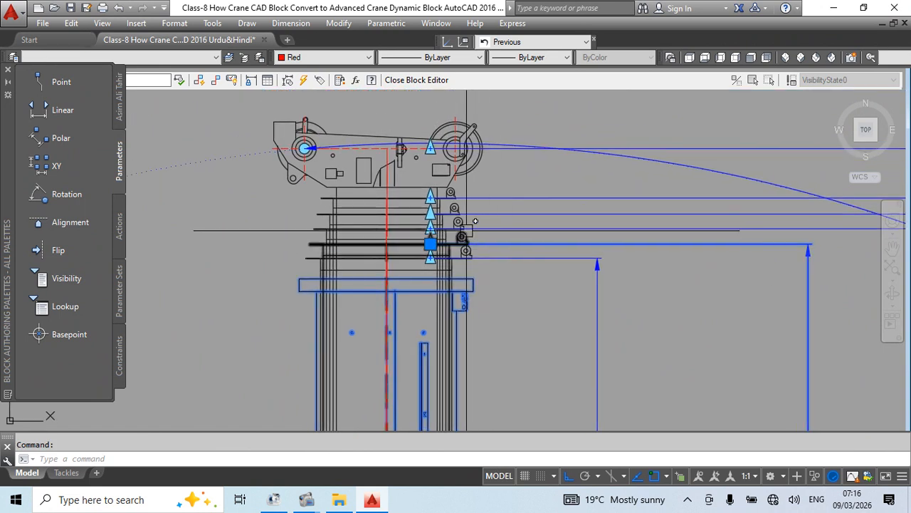
pyautogui.scroll(-4, 480, 235)
pyautogui.press('Escape')
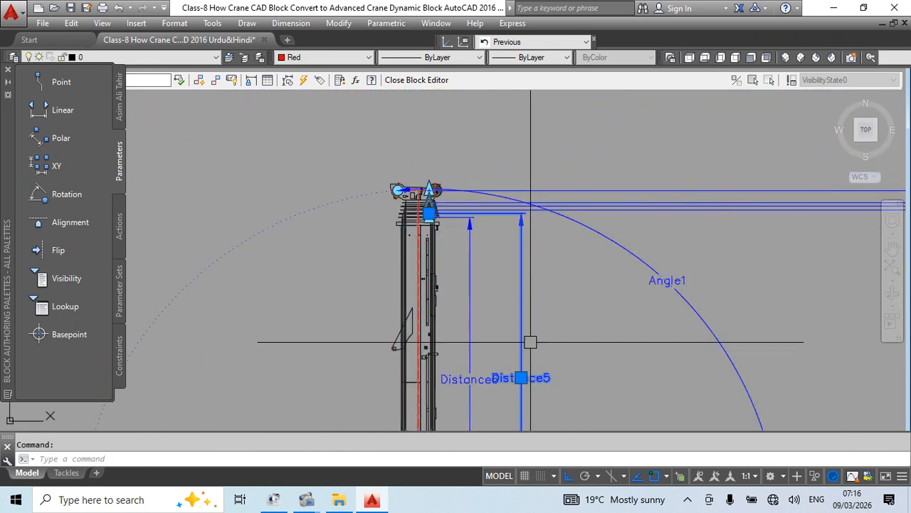
pyautogui.click(521, 377)
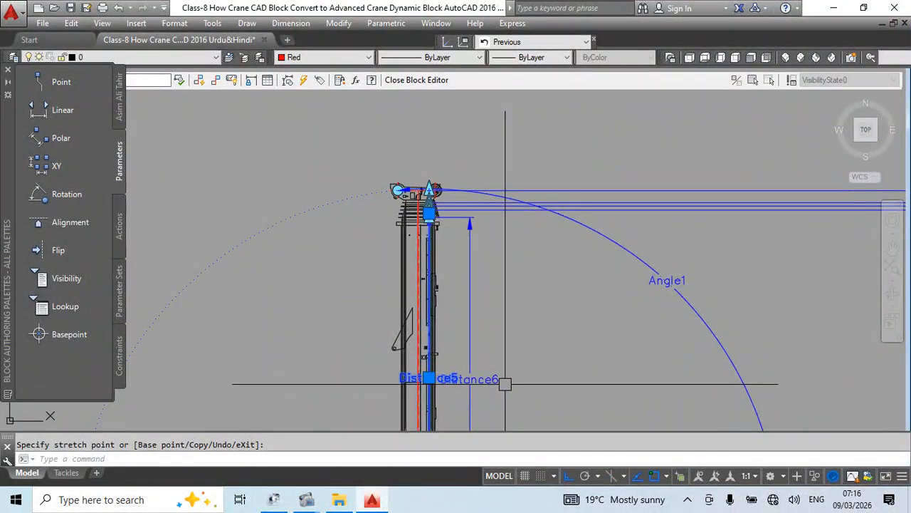
pyautogui.moveTo(508, 314); pyautogui.dragTo(388, 222, button='middle')
pyautogui.scroll(-1, 475, 227)
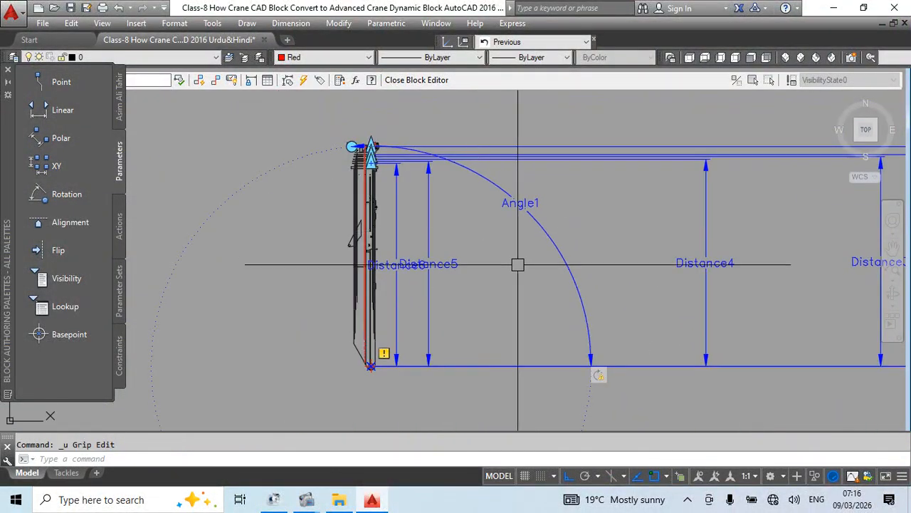
pyautogui.moveTo(517, 264)
pyautogui.mouseDown(button='middle')
pyautogui.moveTo(415, 268)
pyautogui.moveTo(528, 269)
pyautogui.mouseUp(button='middle')
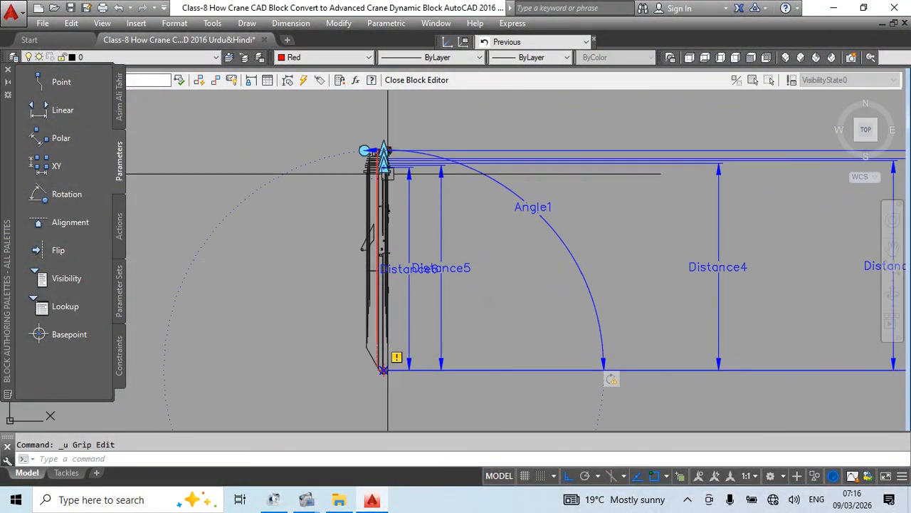
pyautogui.click(119, 228)
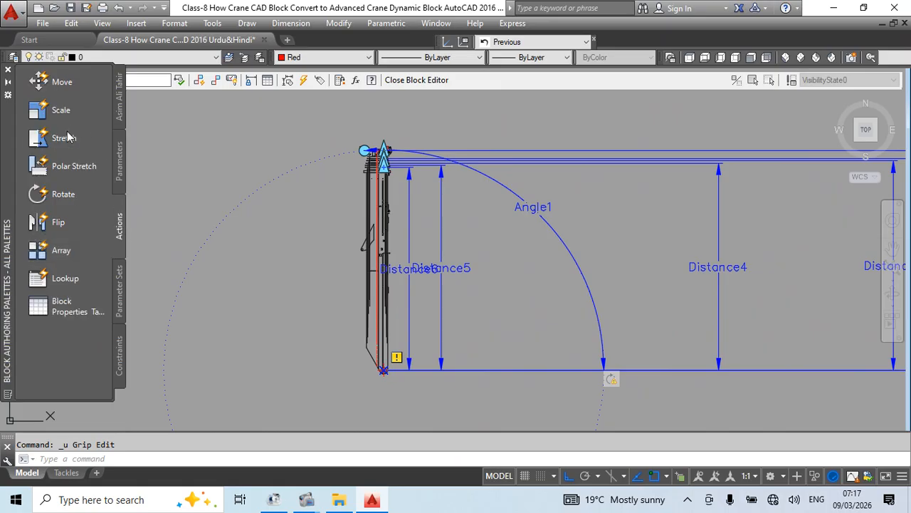
pyautogui.scroll(5, 367, 143)
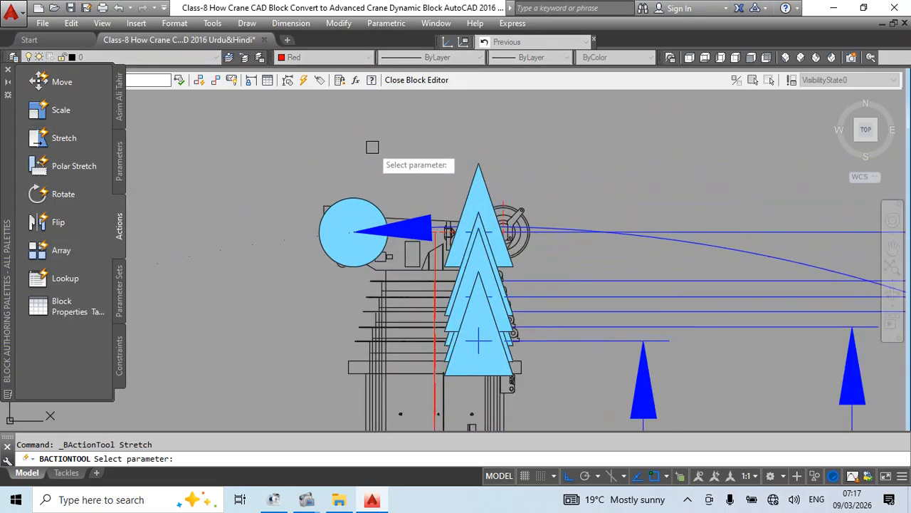
pyautogui.scroll(2, 520, 199)
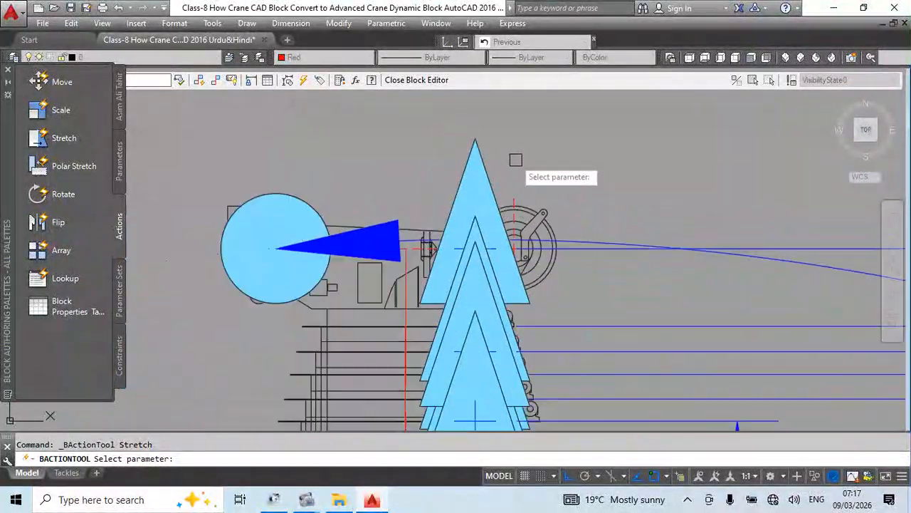
pyautogui.scroll(-2, 524, 153)
pyautogui.press('Escape')
pyautogui.scroll(-1, 500, 148)
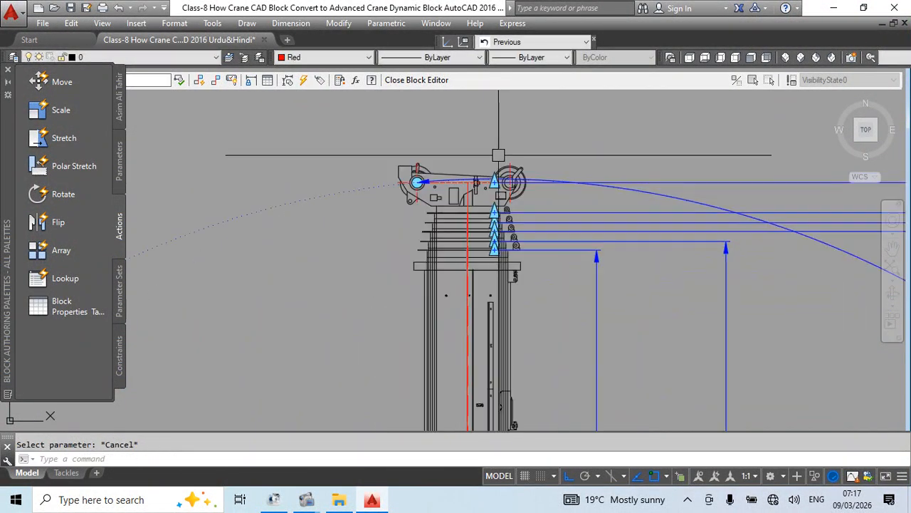
pyautogui.scroll(2, 494, 173)
pyautogui.moveTo(490, 219); pyautogui.dragTo(431, 178, button='middle')
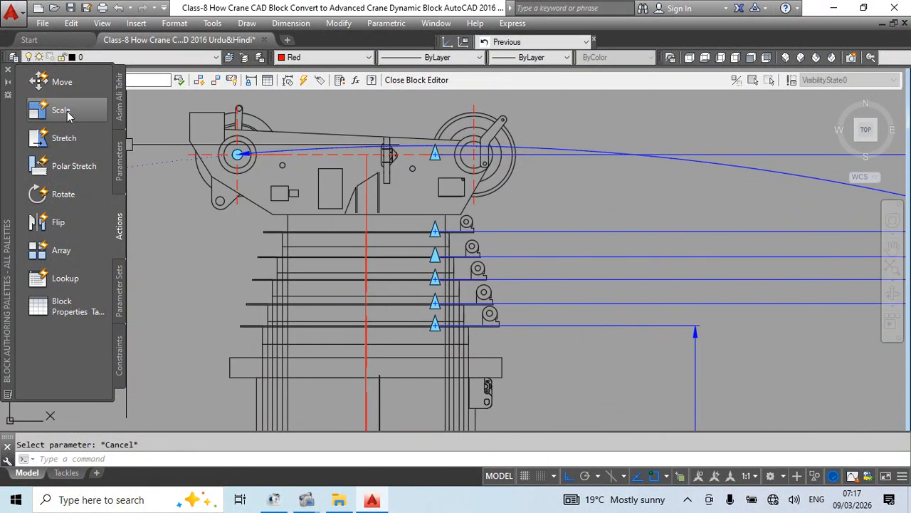
pyautogui.click(64, 138)
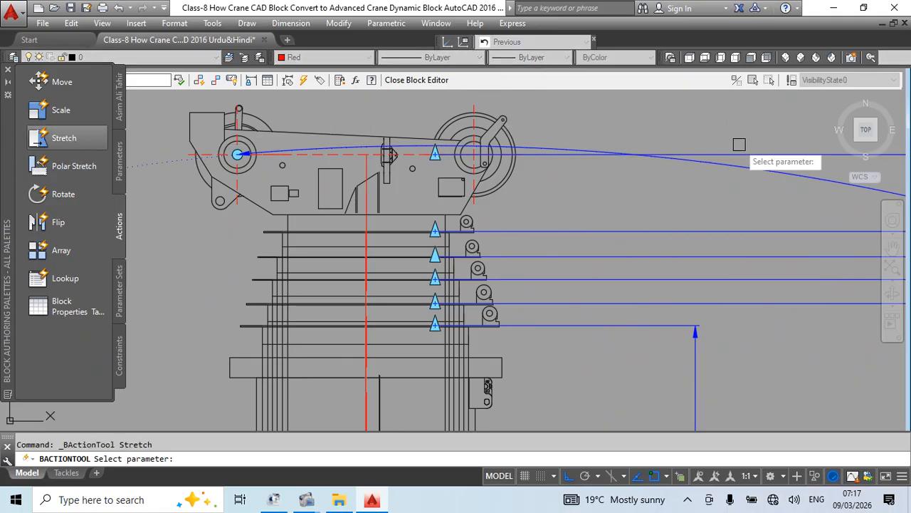
pyautogui.click(743, 151)
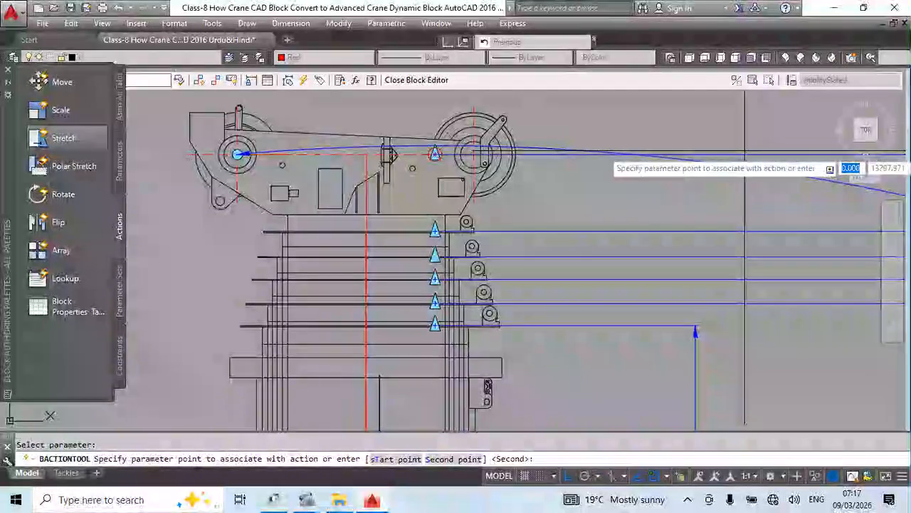
pyautogui.scroll(5, 431, 158)
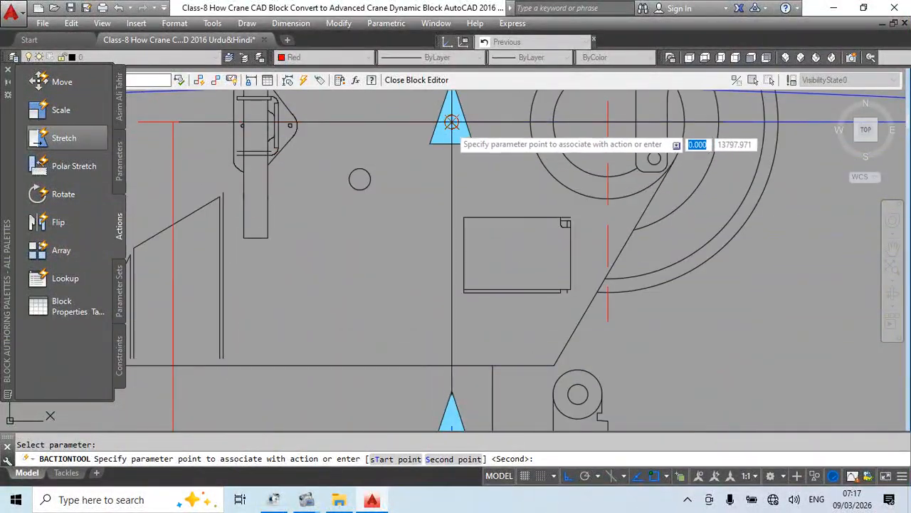
pyautogui.click(451, 121)
pyautogui.scroll(-5, 442, 150)
pyautogui.moveTo(494, 169); pyautogui.dragTo(491, 202, button='middle')
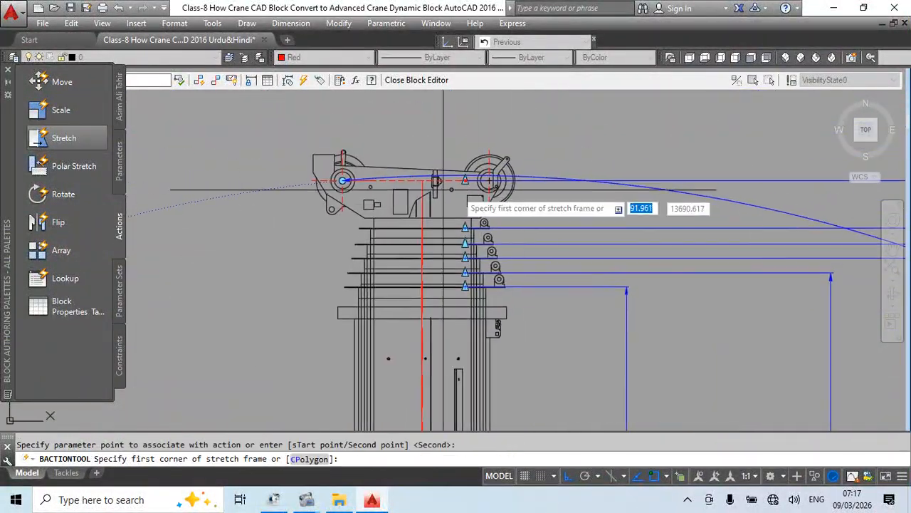
pyautogui.click(287, 127)
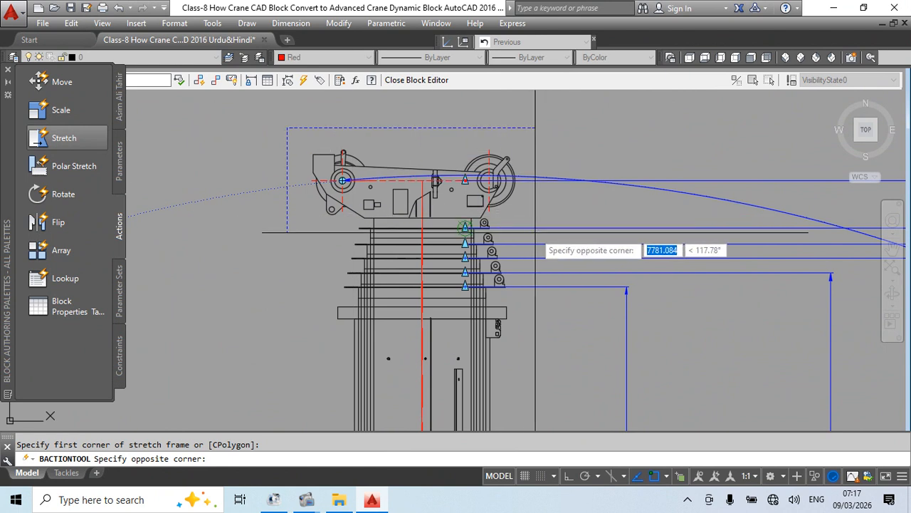
pyautogui.click(466, 228)
pyautogui.press('Escape')
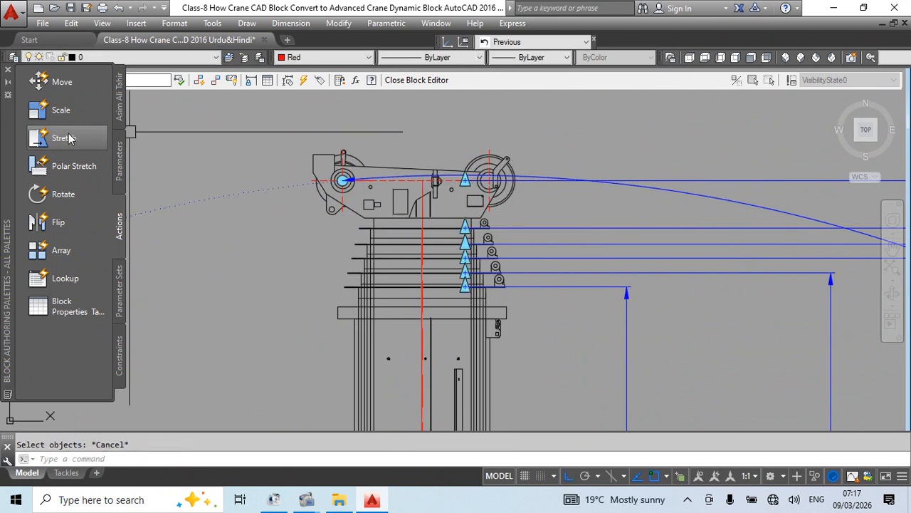
# - Start a Stretch action on the upper endpoint of the boom head's linear parameter, with a stretch frame enclosing the whole head
pyautogui.click(64, 138)
pyautogui.click(738, 181)
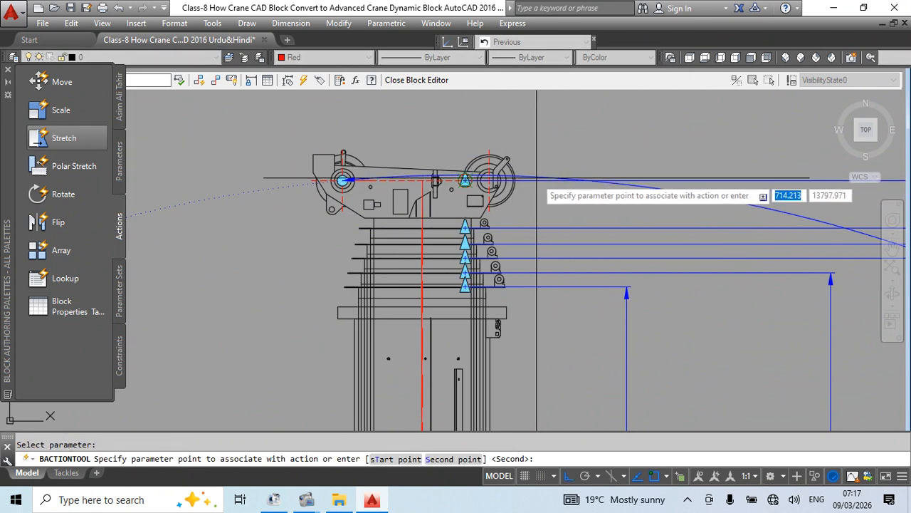
pyautogui.scroll(2, 462, 179)
pyautogui.click(471, 179)
pyautogui.scroll(-3, 507, 183)
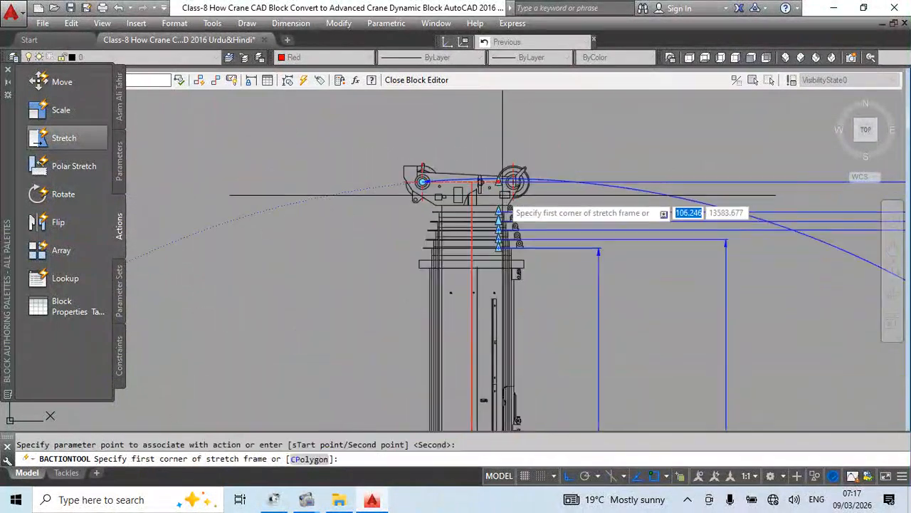
pyautogui.click(352, 133)
pyautogui.scroll(2, 550, 215)
pyautogui.click(566, 217)
# - Assign the boom head with its innermost section and the objects crossing the right-hand pulley's edge to the Stretch action
pyautogui.moveTo(517, 176); pyautogui.dragTo(545, 205, button='middle')
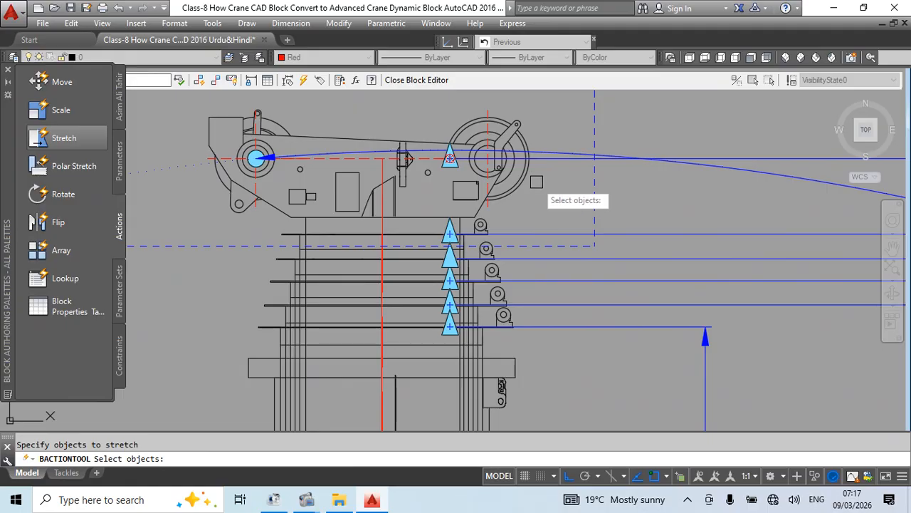
pyautogui.click(525, 175)
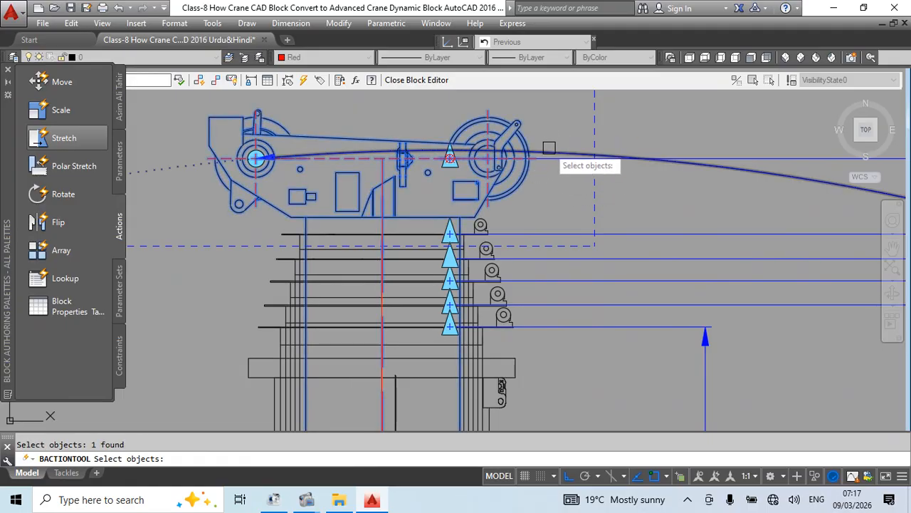
pyautogui.scroll(-5, 549, 147)
pyautogui.scroll(6, 565, 150)
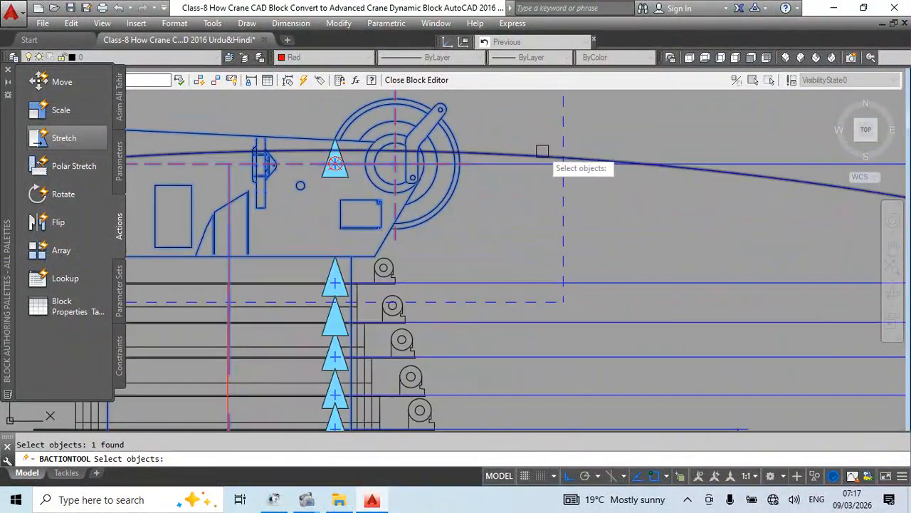
pyautogui.scroll(-4, 508, 129)
pyautogui.click(518, 168)
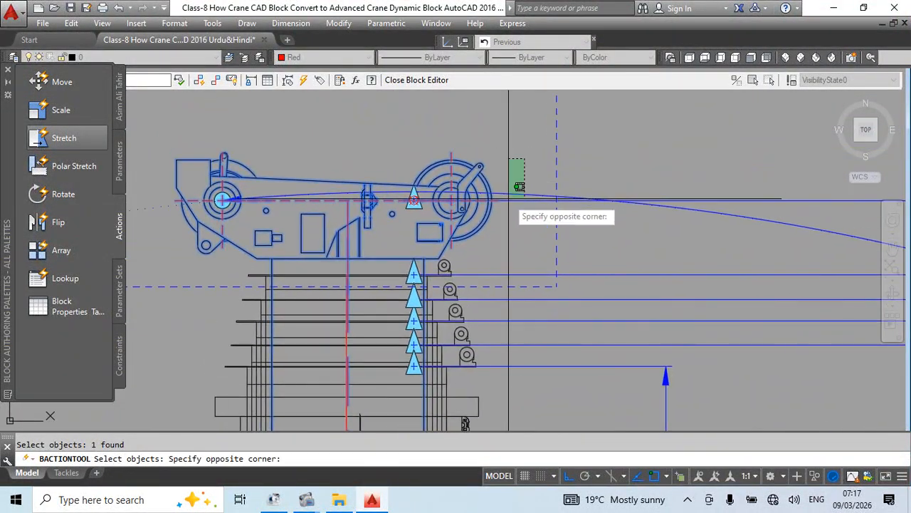
pyautogui.click(481, 246)
pyautogui.scroll(-4, 523, 226)
pyautogui.press('Return')
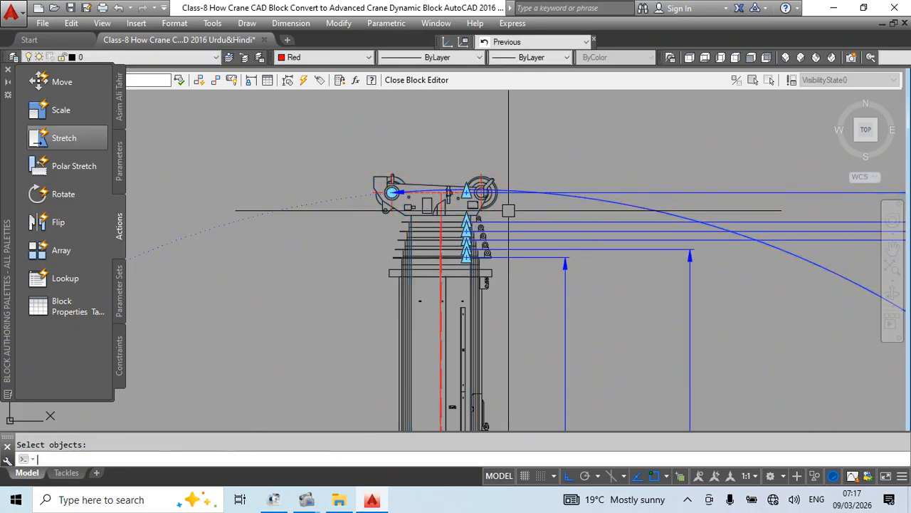
# - Add a Stretch action to the first section collar's linear parameter at its upper endpoint, framing that collar and selecting its section
pyautogui.moveTo(477, 244); pyautogui.dragTo(454, 223, button='middle')
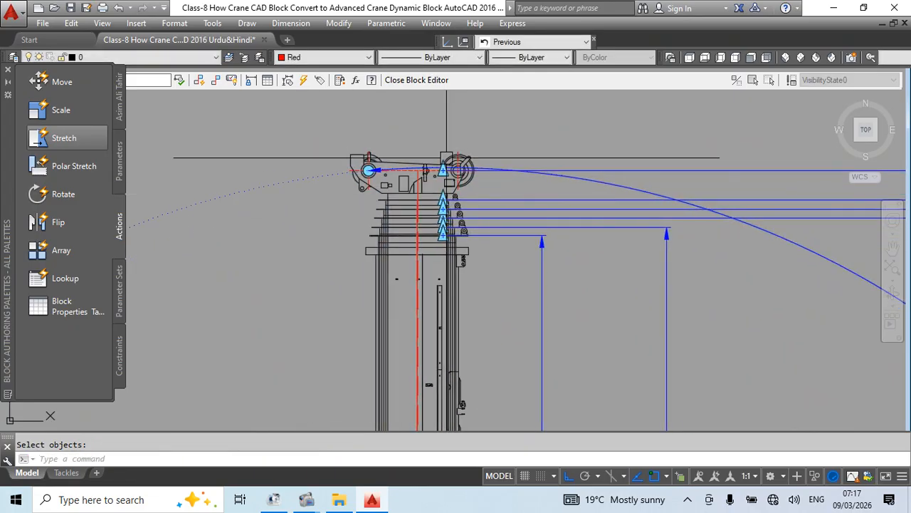
pyautogui.moveTo(411, 185); pyautogui.dragTo(361, 158, button='middle')
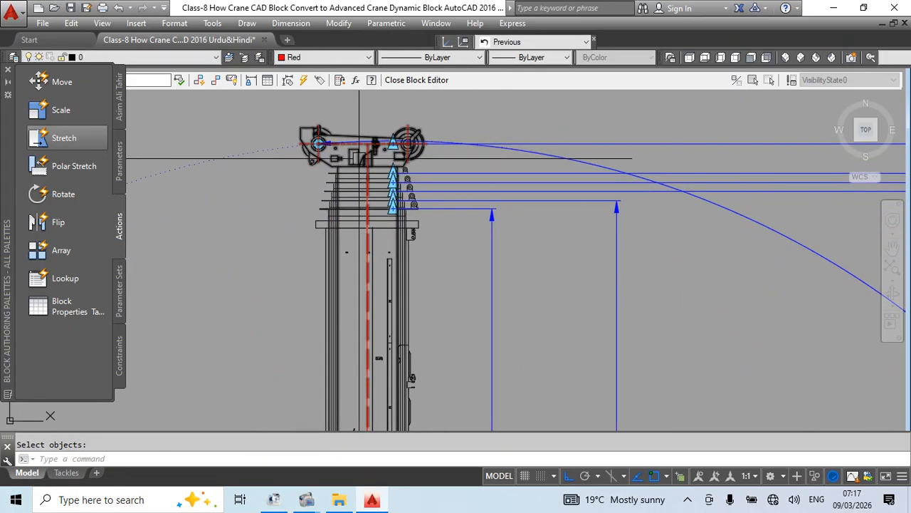
pyautogui.scroll(2, 332, 159)
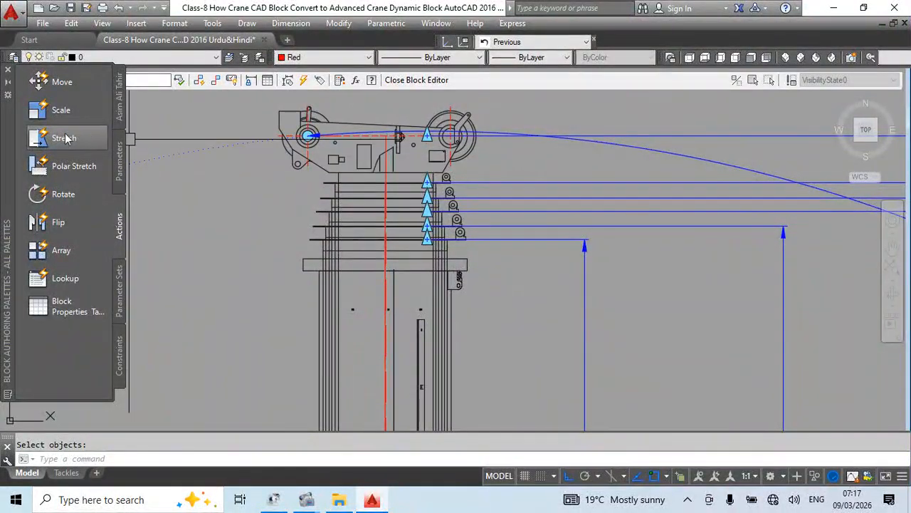
pyautogui.click(61, 139)
pyautogui.click(420, 184)
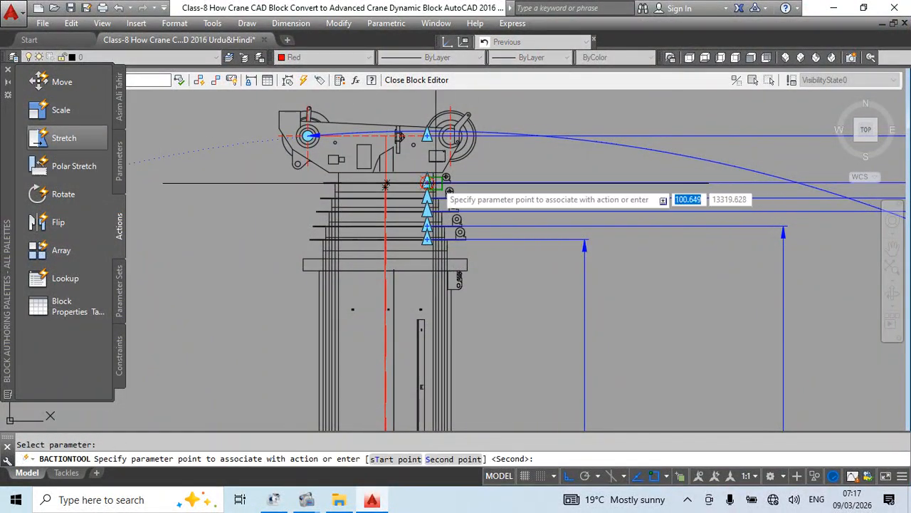
pyautogui.scroll(5, 368, 191)
pyautogui.click(368, 191)
pyautogui.scroll(-4, 484, 180)
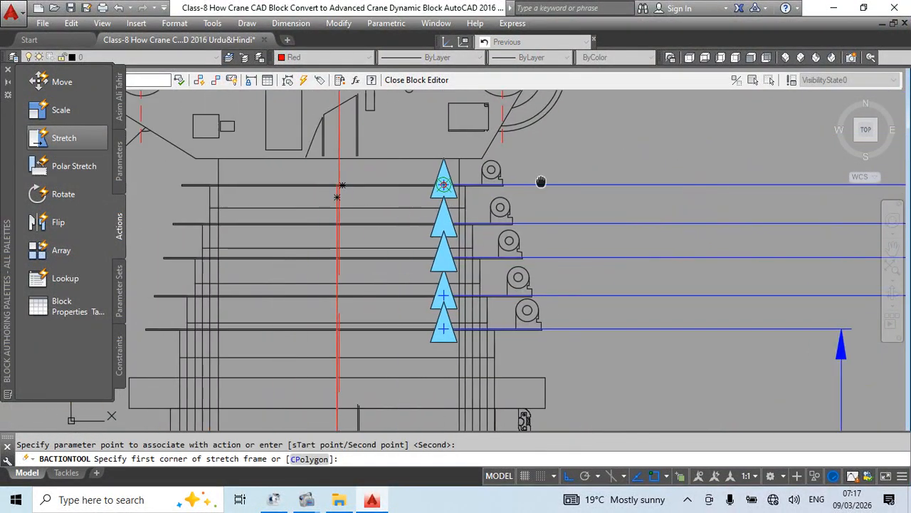
pyautogui.moveTo(539, 180); pyautogui.dragTo(582, 187, button='middle')
pyautogui.click(634, 155)
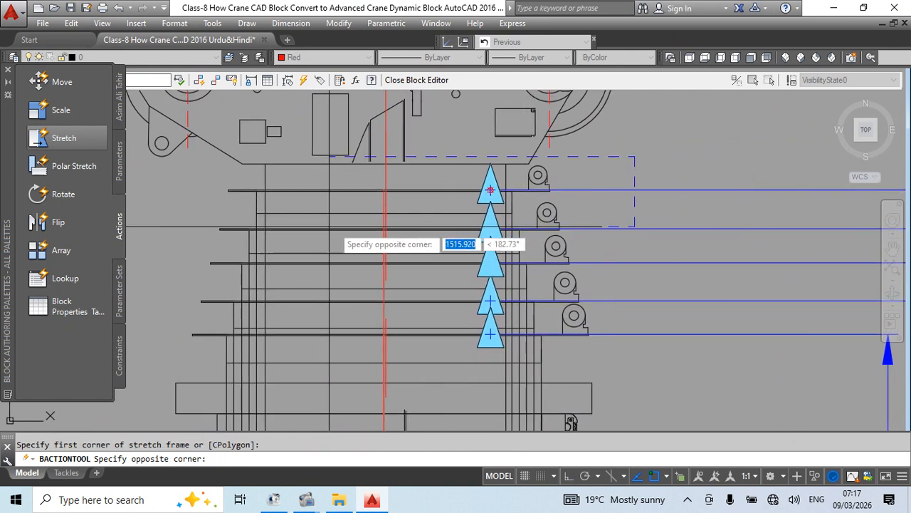
pyautogui.click(198, 214)
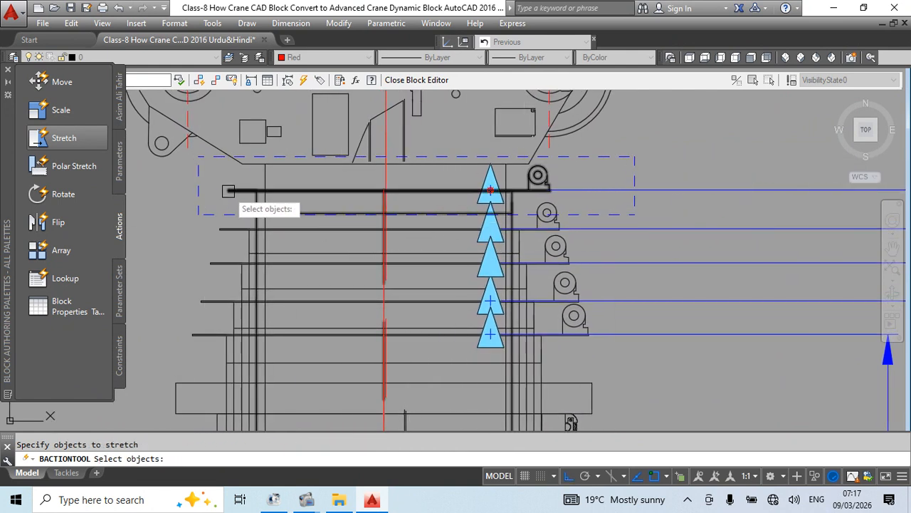
pyautogui.click(228, 191)
pyautogui.press('Return')
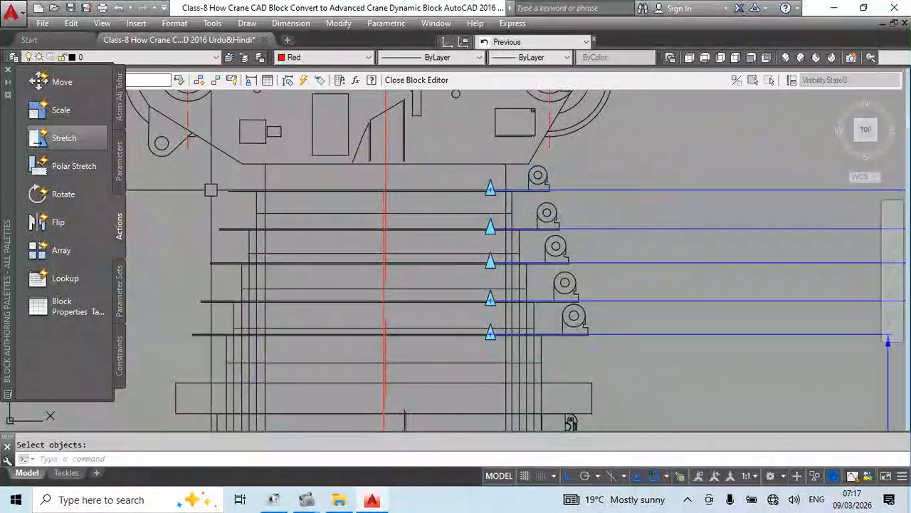
# - Add a Stretch action to the second section collar's linear parameter at its upper endpoint, framing that collar and selecting its section and roller
pyautogui.click(490, 226)
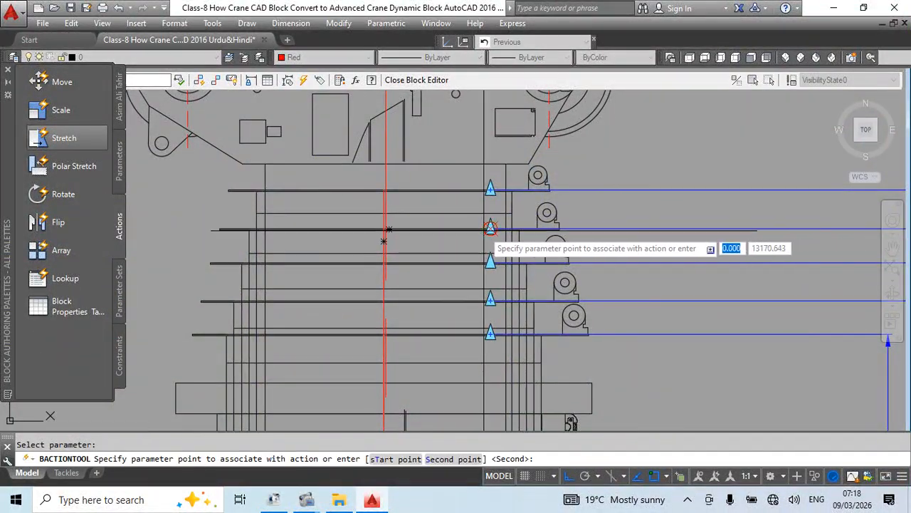
pyautogui.click(490, 228)
pyautogui.click(204, 201)
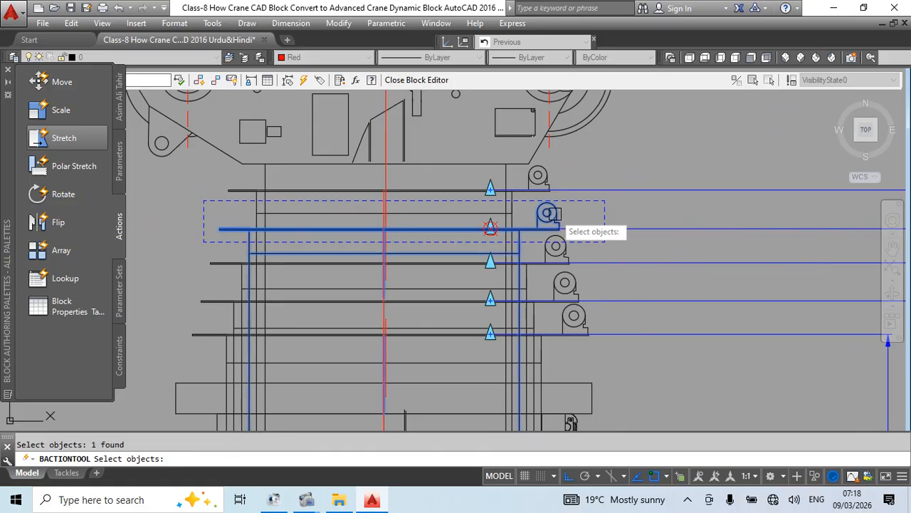
pyautogui.press('Return')
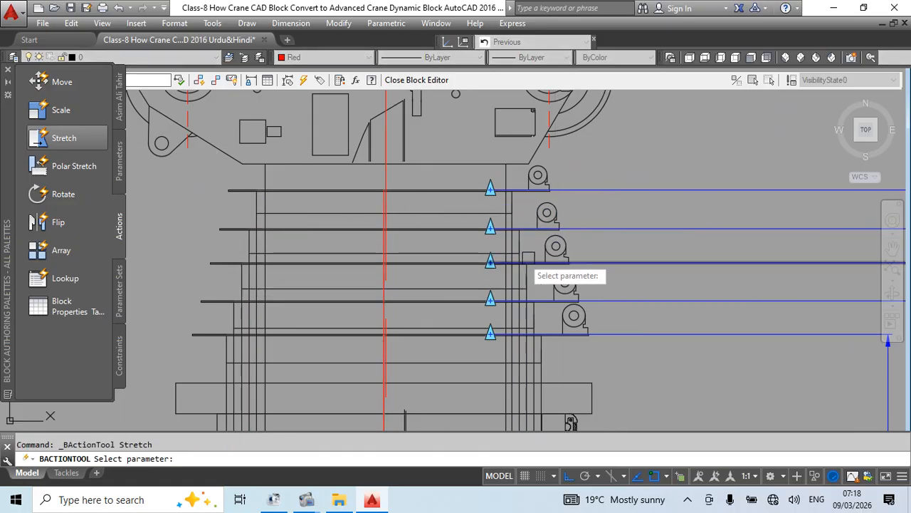
# - Add a Stretch action to the third section collar's linear parameter at its upper endpoint, framing that collar and selecting its section and roller
pyautogui.click(592, 260)
pyautogui.click(489, 263)
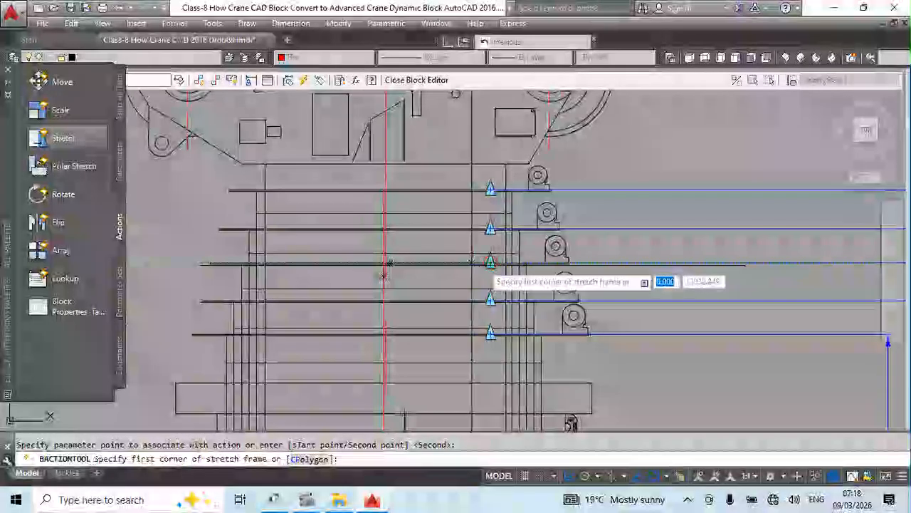
pyautogui.click(180, 227)
pyautogui.click(624, 284)
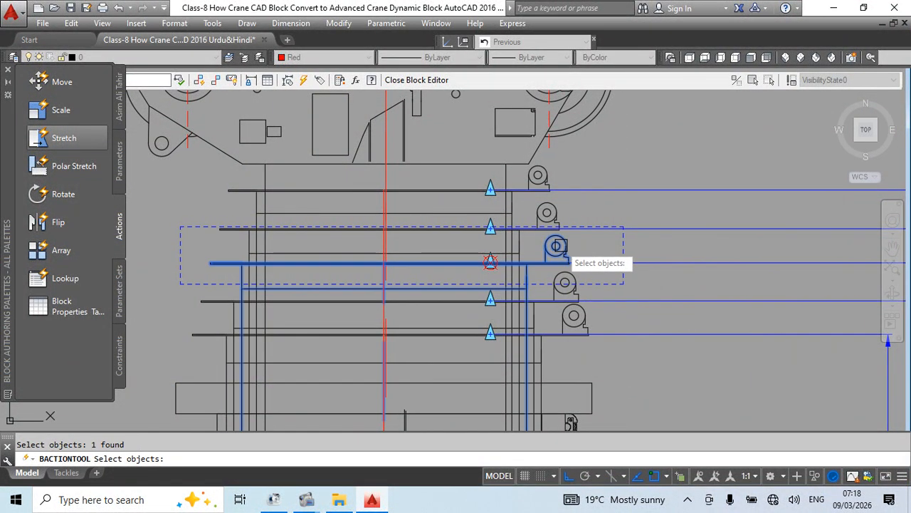
pyautogui.press('Return')
# - Add a Stretch action to the fourth section collar's linear parameter at its upper endpoint, framing that collar and selecting its section
pyautogui.moveTo(494, 309); pyautogui.dragTo(490, 266, button='middle')
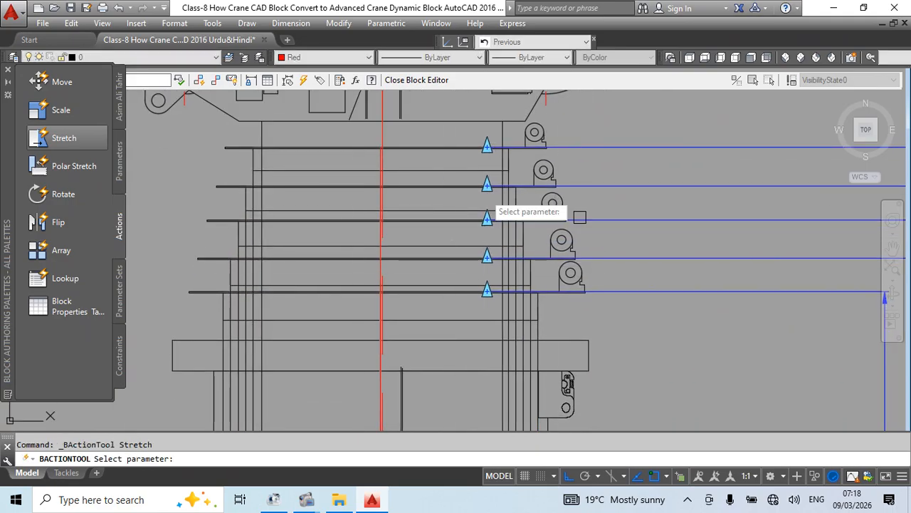
pyautogui.click(633, 259)
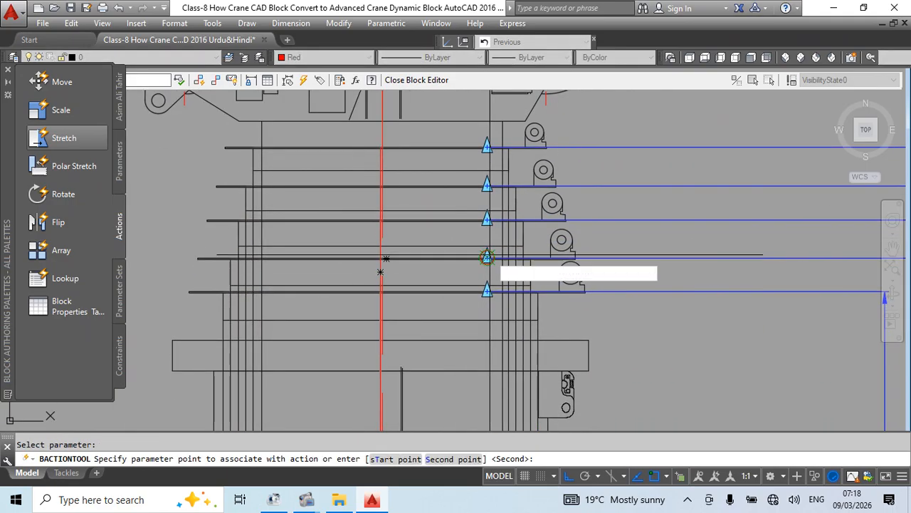
pyautogui.click(487, 257)
pyautogui.click(188, 227)
pyautogui.click(610, 274)
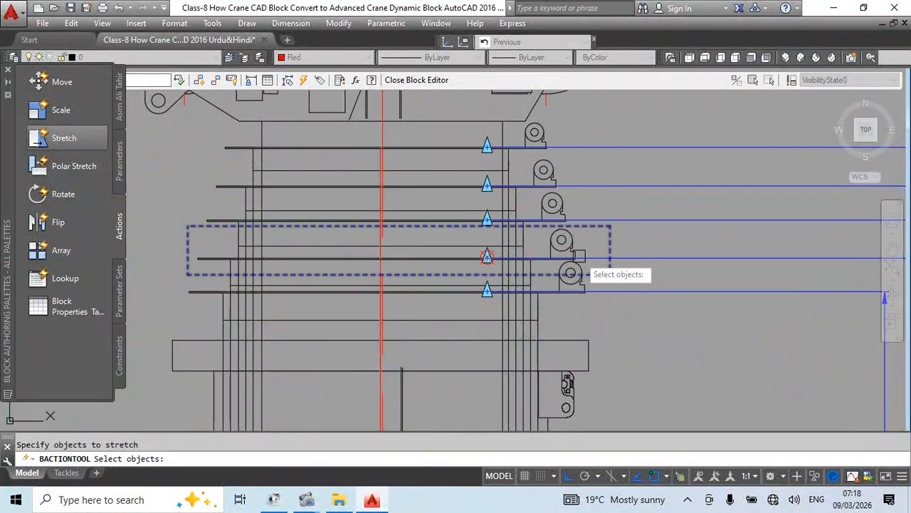
pyautogui.click(571, 246)
pyautogui.press('Return')
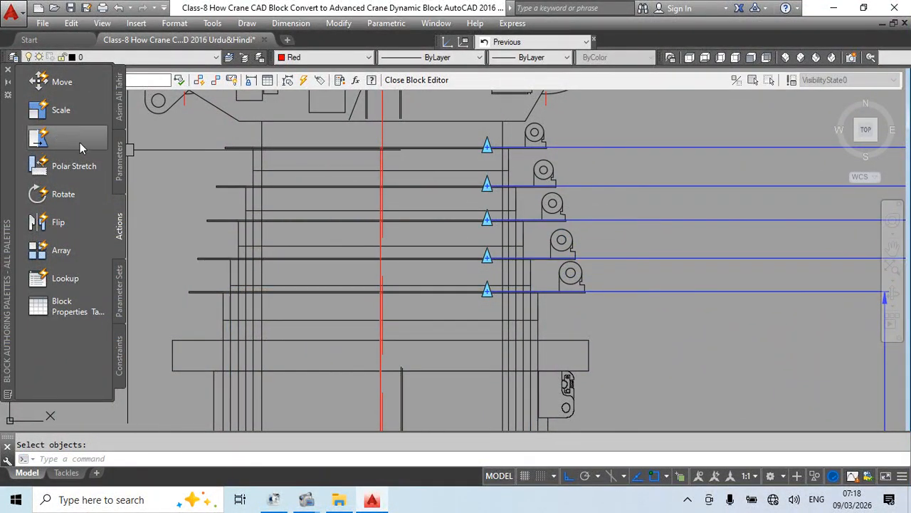
# - Add a Stretch action to the fifth, lowest section collar's linear parameter at its upper endpoint, framing that collar and selecting its section
pyautogui.click(81, 148)
pyautogui.click(632, 292)
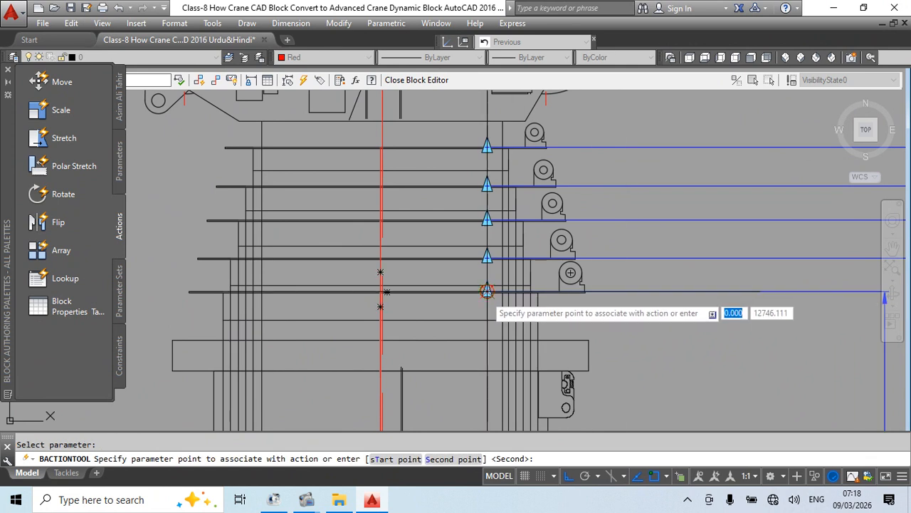
pyautogui.click(487, 291)
pyautogui.click(180, 260)
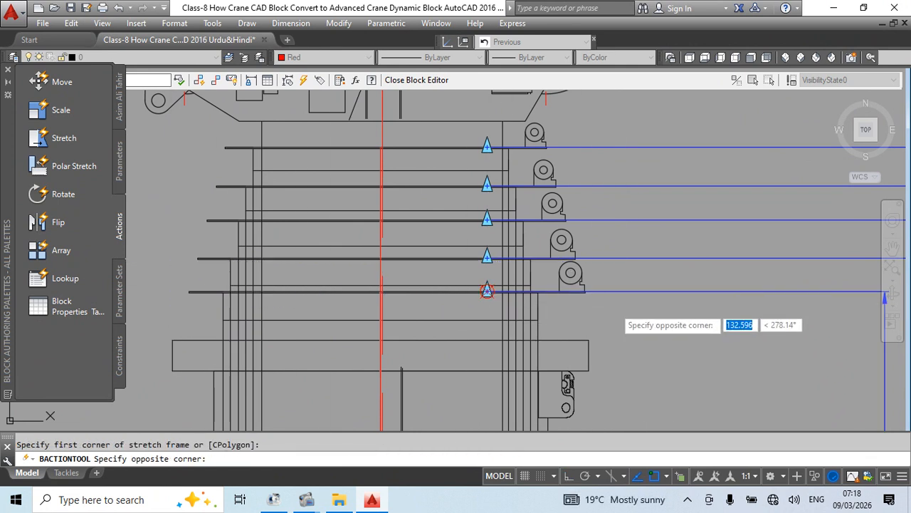
pyautogui.click(614, 307)
pyautogui.click(581, 283)
pyautogui.press('Return')
# - Modify the Angle1 rotate action's selection set to include the whole boom with all its linear parameters
pyautogui.scroll(-7, 597, 259)
pyautogui.moveTo(708, 337); pyautogui.dragTo(502, 280, button='middle')
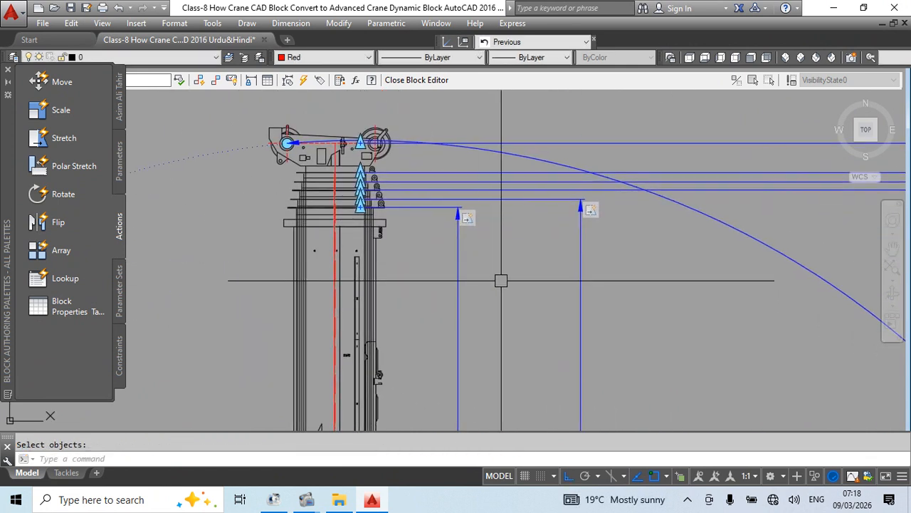
pyautogui.scroll(-4, 501, 280)
pyautogui.moveTo(539, 326); pyautogui.dragTo(472, 244, button='middle')
pyautogui.scroll(-4, 401, 178)
pyautogui.moveTo(551, 324); pyautogui.dragTo(518, 318, button='middle')
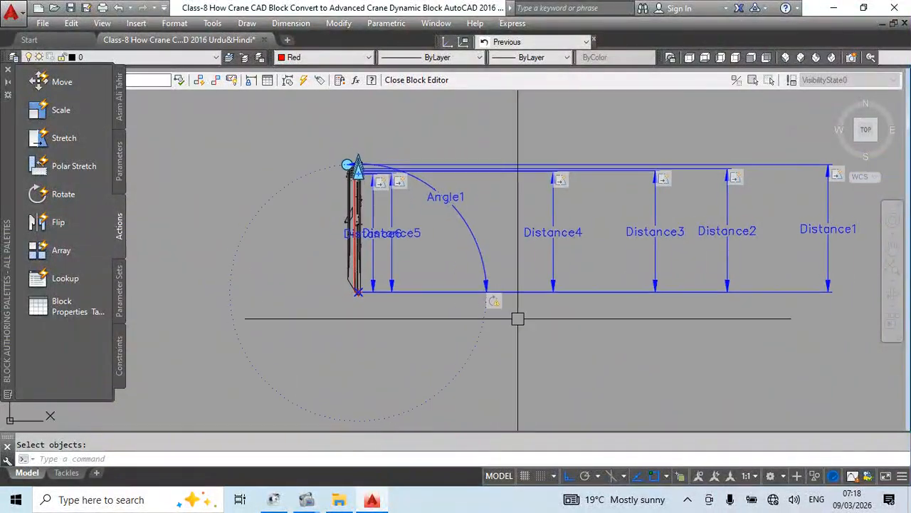
pyautogui.rightClick(497, 303)
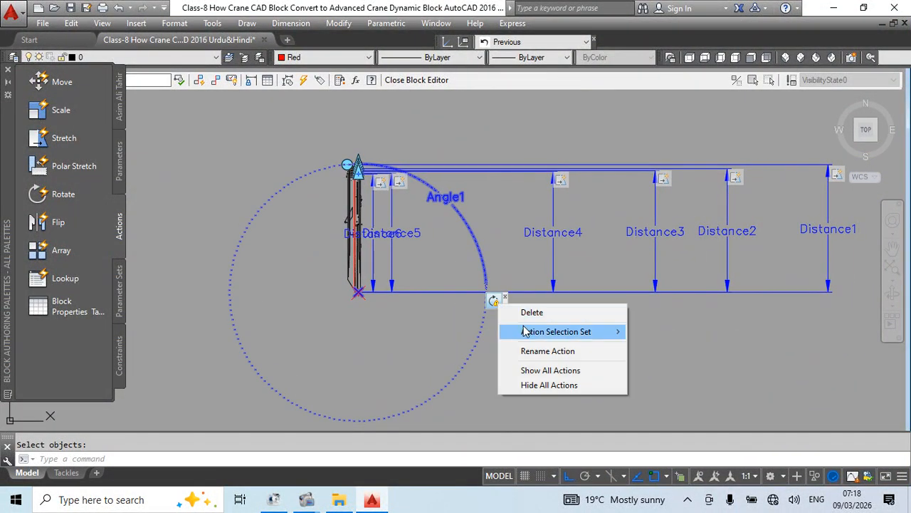
pyautogui.click(647, 332)
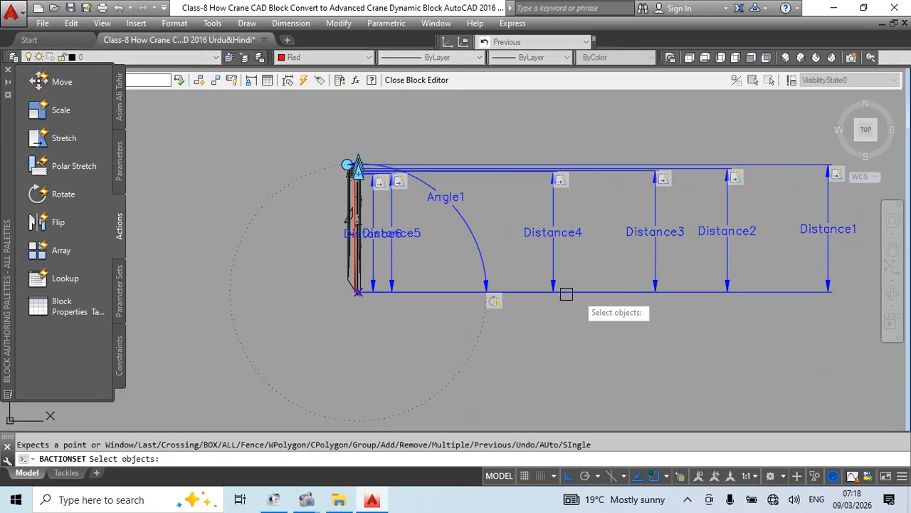
pyautogui.scroll(-6, 519, 297)
pyautogui.click(684, 198)
pyautogui.click(298, 378)
pyautogui.press('Return')
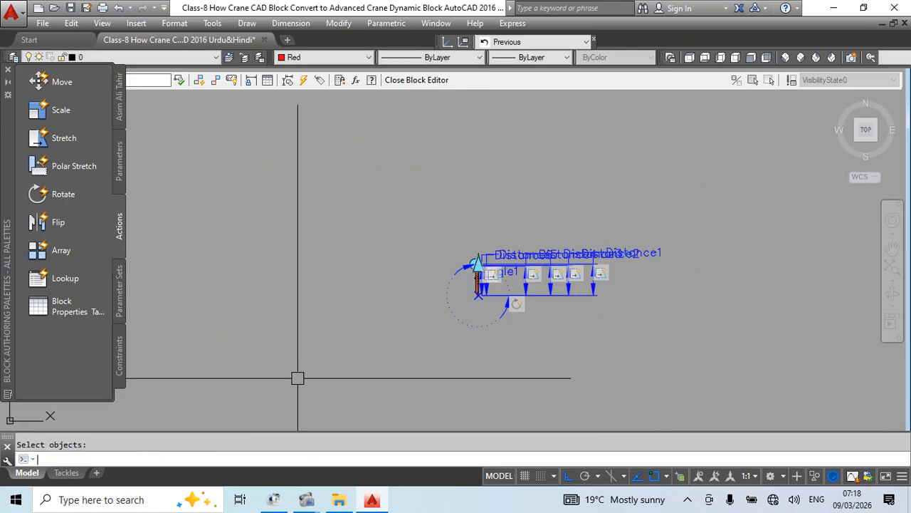
# - Close the Block Editor and save the changes to the Dynamic Boom block
pyautogui.write('bclose')
pyautogui.press('Return')
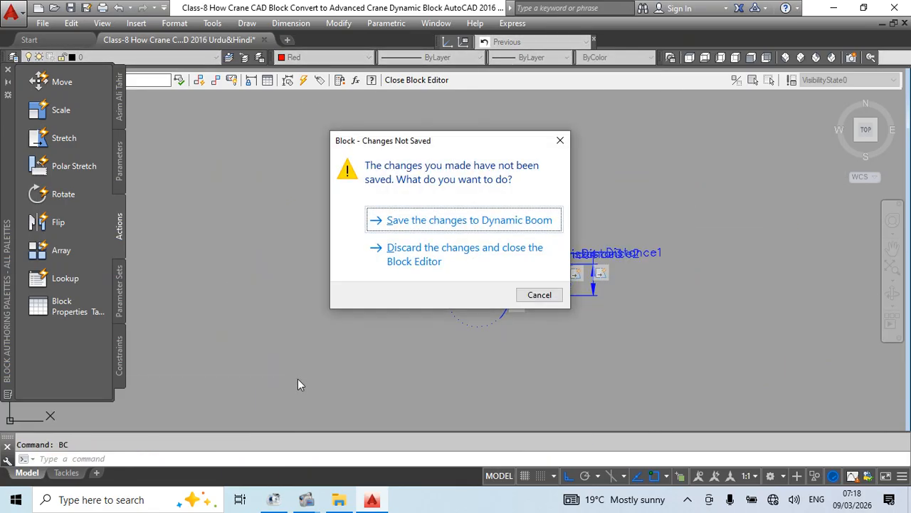
pyautogui.press('Return')
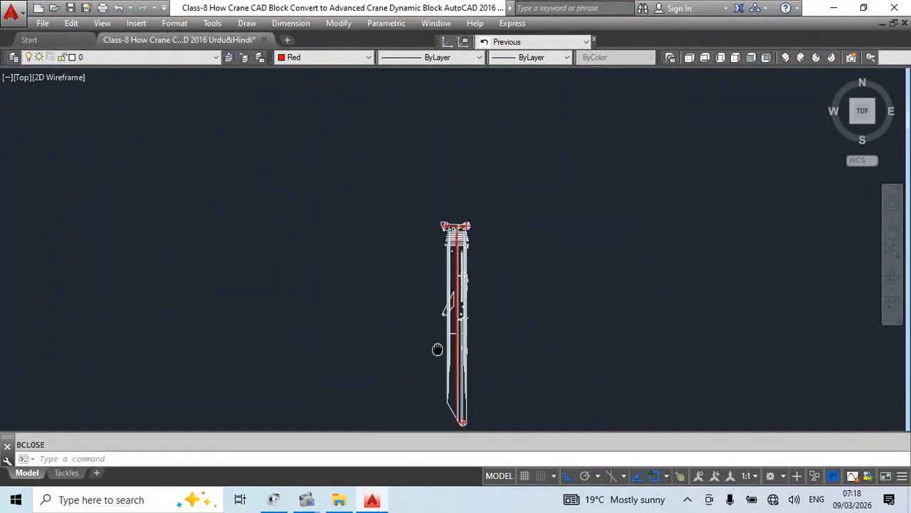
# - Select the boom block in the drawing and extend its head section well above the retracted sections
pyautogui.scroll(4, 472, 256)
pyautogui.scroll(3, 467, 187)
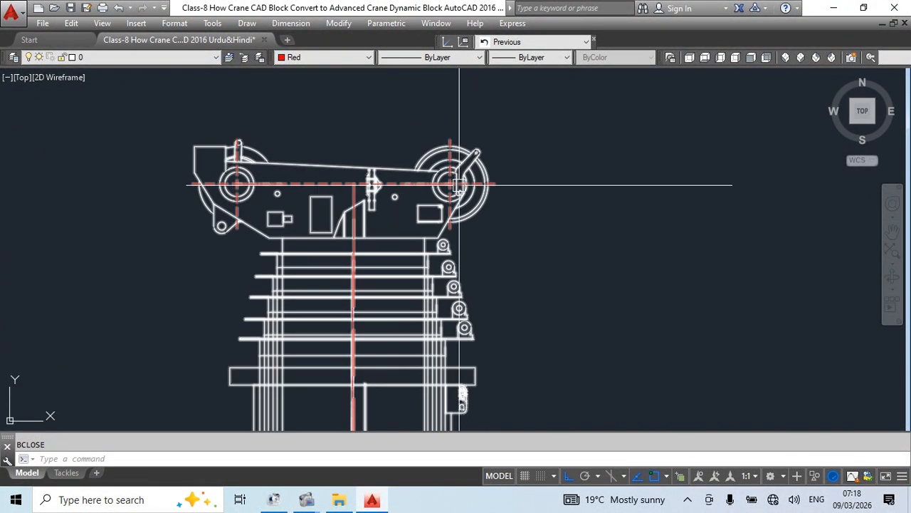
pyautogui.click(224, 194)
pyautogui.scroll(-4, 477, 203)
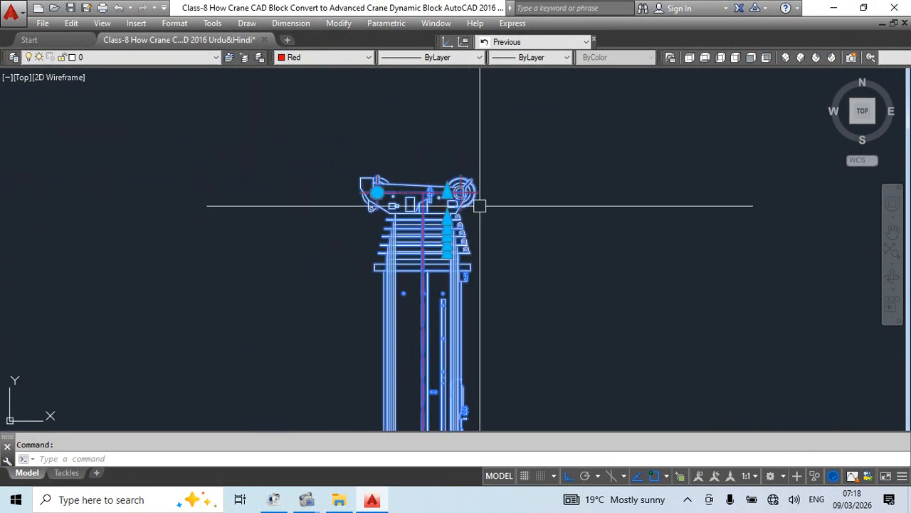
pyautogui.click(446, 253)
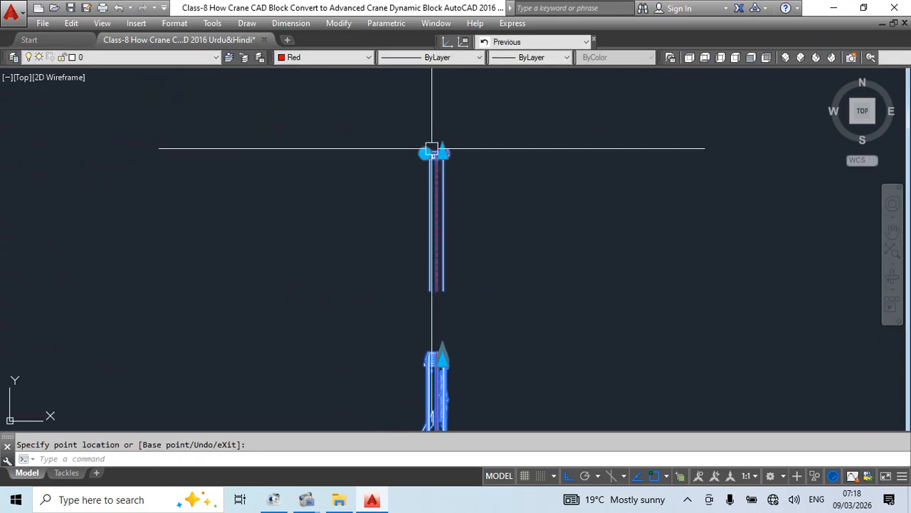
# - Rotate the extended boom freehand to a leftward tilt with Ortho off
pyautogui.click(425, 152)
pyautogui.click(425, 152)
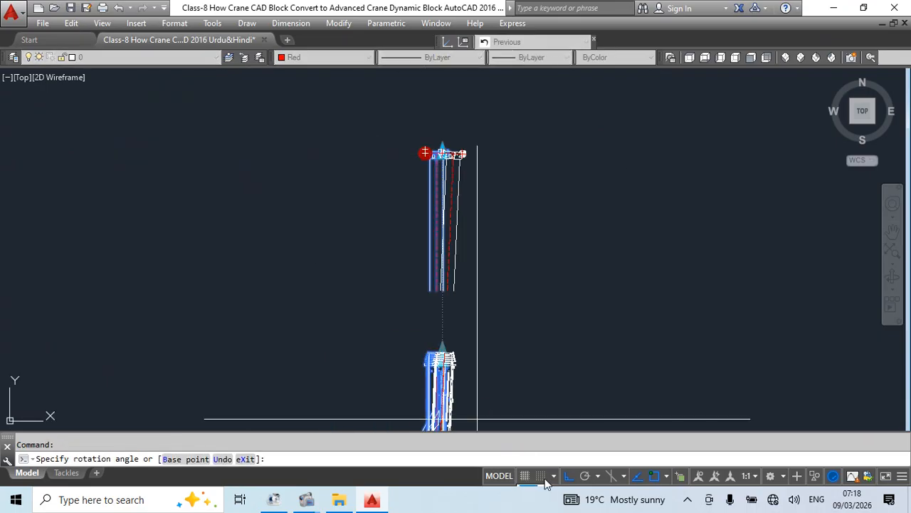
pyautogui.click(567, 475)
pyautogui.click(179, 188)
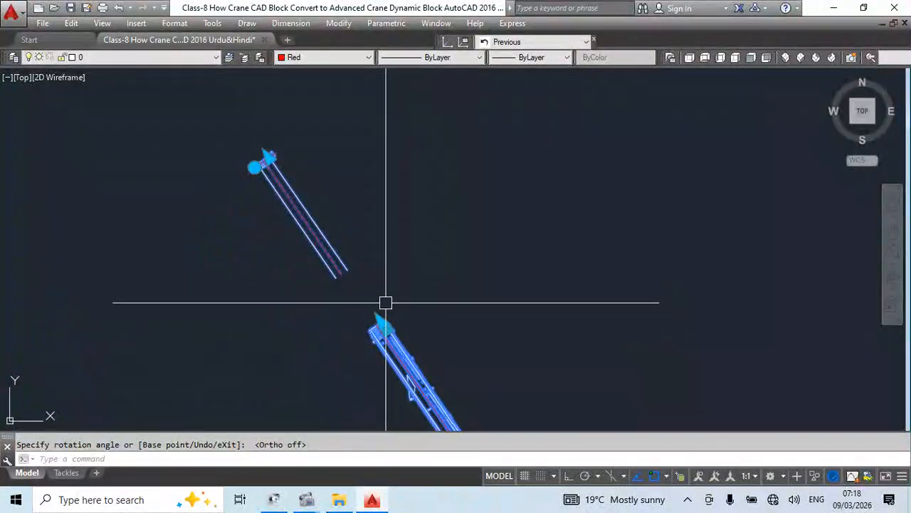
# - Draw a vertical reference line with Ortho on, starting to the left of the tilted boom's head
pyautogui.scroll(8, 264, 164)
pyautogui.scroll(-8, 277, 166)
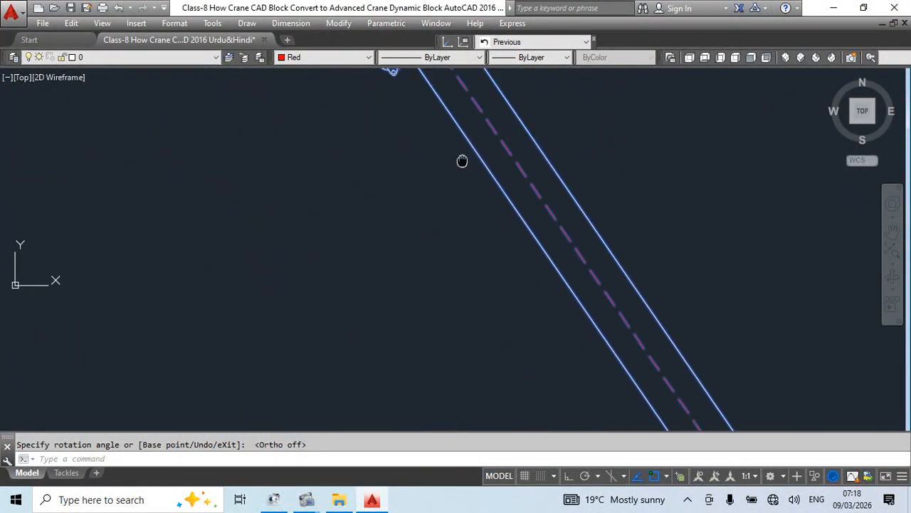
pyautogui.press('Escape')
pyautogui.write('l')
pyautogui.press('Return')
pyautogui.click(423, 151)
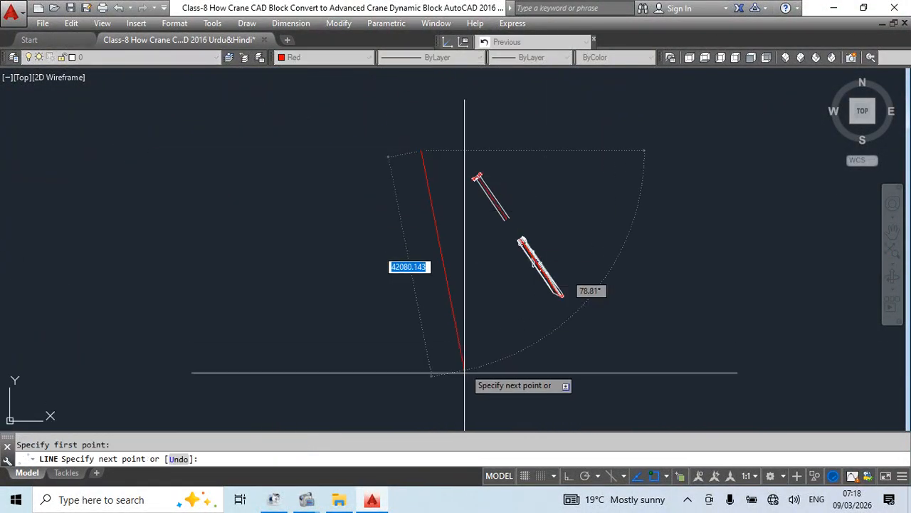
pyautogui.click(567, 477)
pyautogui.press('Escape')
# - Draw a circle of radius 45000 centred on the boom's lower pivot
pyautogui.scroll(5, 537, 332)
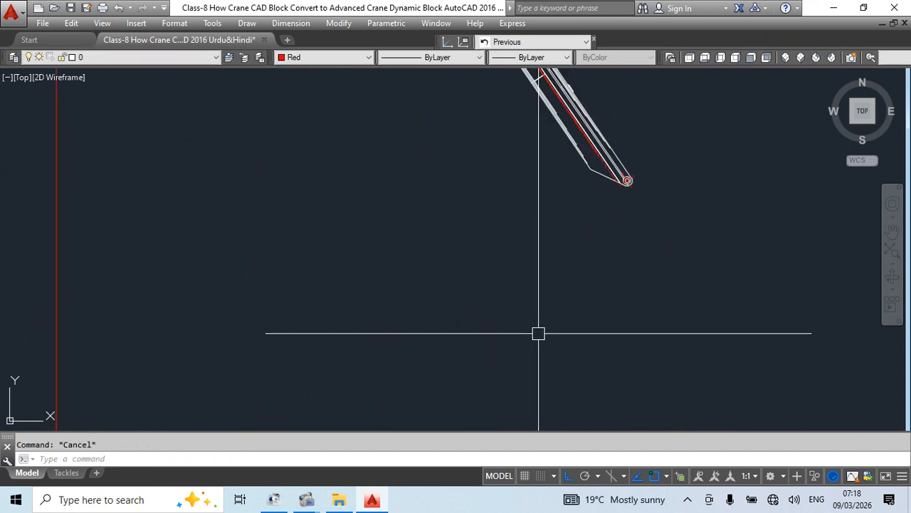
pyautogui.write('c')
pyautogui.press('Return')
pyautogui.scroll(3, 649, 262)
pyautogui.click(649, 262)
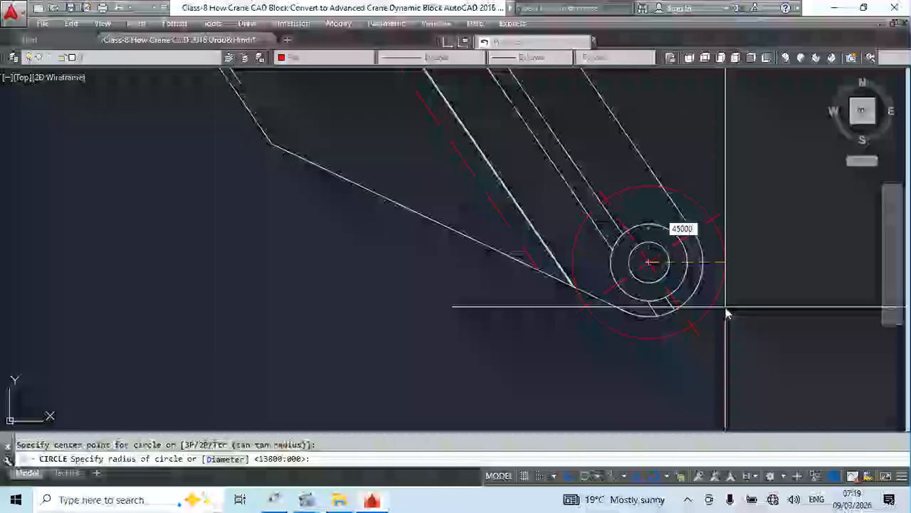
pyautogui.press('Return')
# - Lengthen the vertical reference line upward past the 45000-radius circle
pyautogui.scroll(-5, 641, 285)
pyautogui.scroll(3, 562, 264)
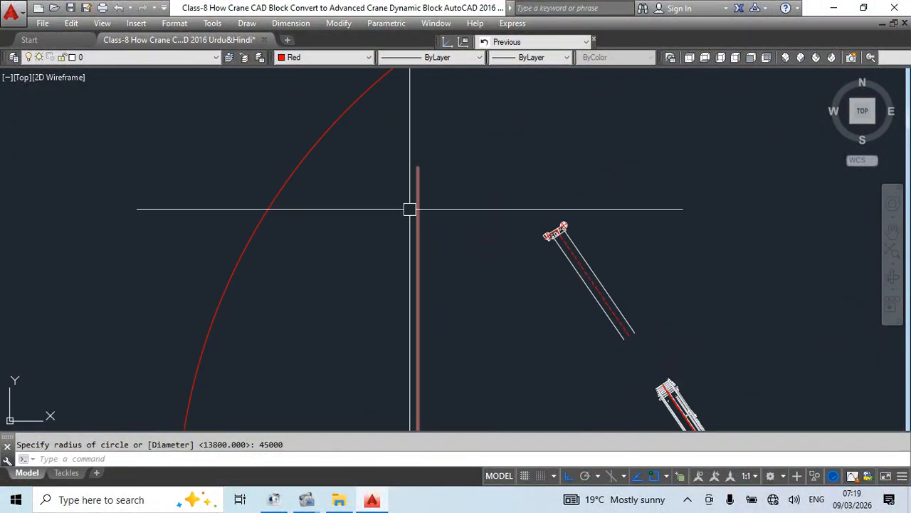
pyautogui.click(417, 167)
pyautogui.click(417, 167)
pyautogui.moveTo(417, 166); pyautogui.dragTo(435, 339, button='middle')
pyautogui.click(449, 160)
pyautogui.press('Escape')
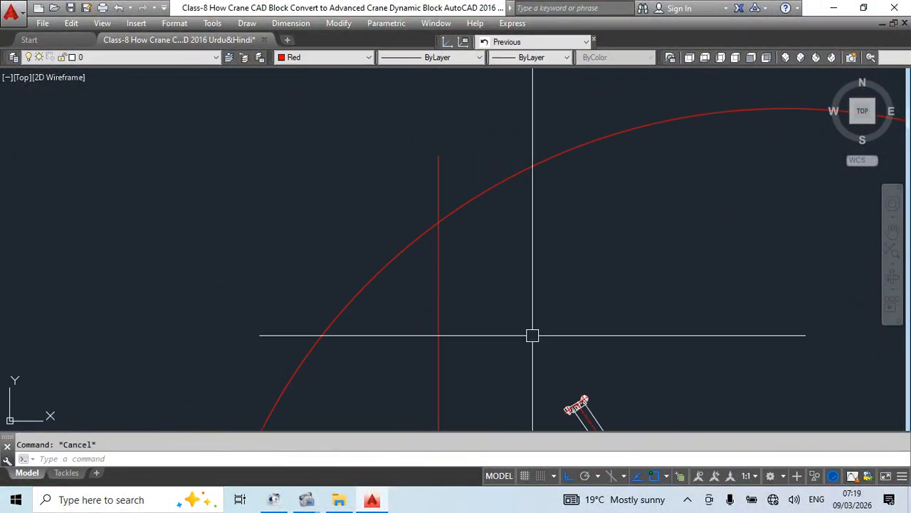
# - Rotate the boom with its rotation grip, aiming at the intersection of the vertical line and the circle
pyautogui.click(568, 410)
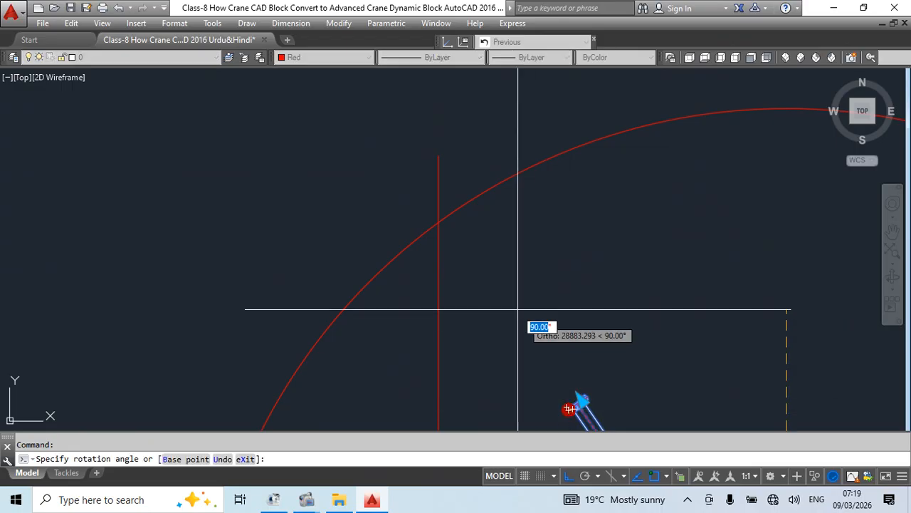
pyautogui.click(439, 222)
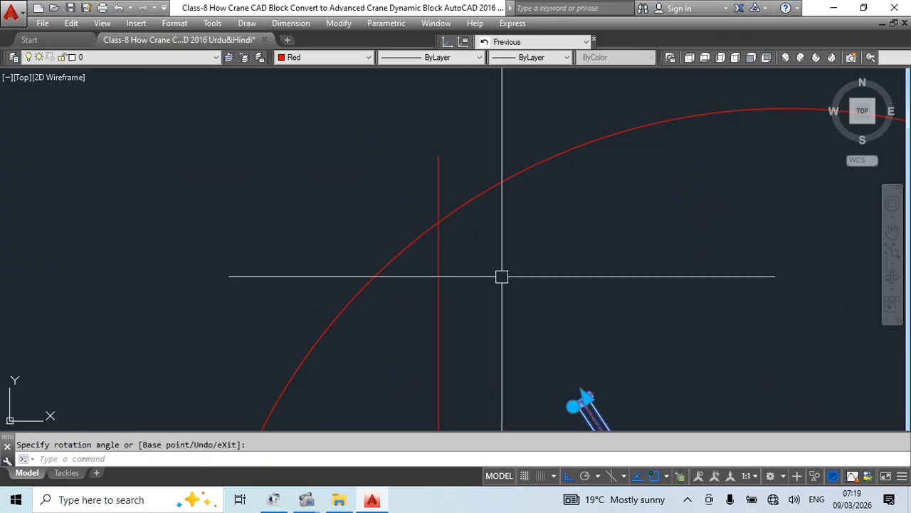
# - Extend the boom head with Ortho off along the tilted boom until it meets the 45000-radius circle
pyautogui.click(586, 397)
pyautogui.scroll(3, 463, 242)
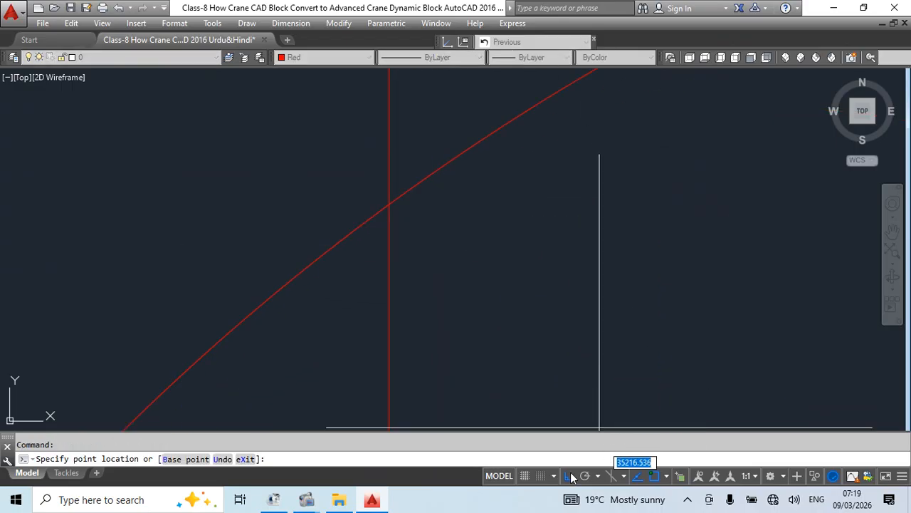
pyautogui.click(570, 476)
pyautogui.scroll(-5, 509, 195)
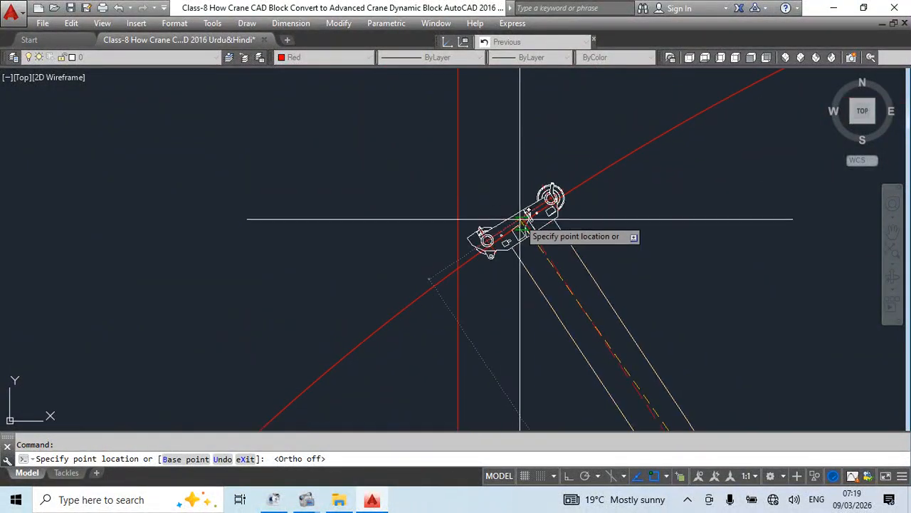
pyautogui.scroll(2, 520, 220)
pyautogui.click(509, 208)
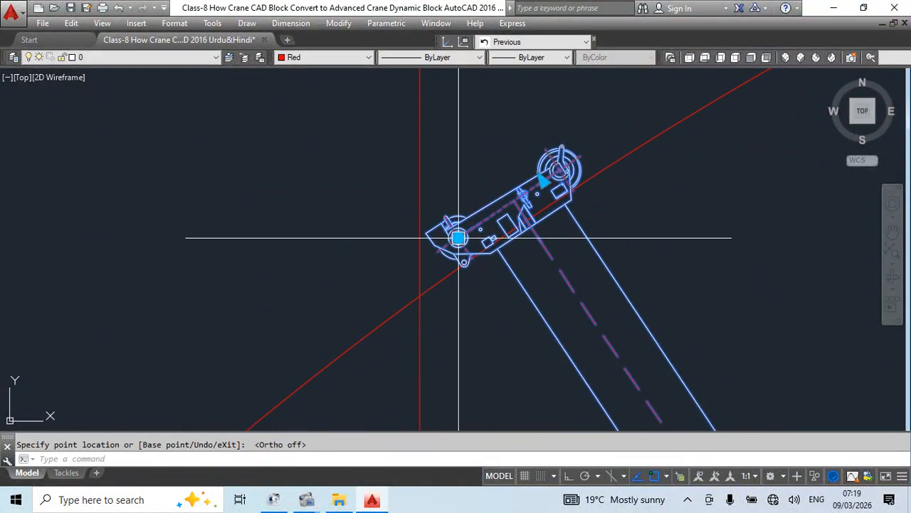
pyautogui.scroll(5, 548, 193)
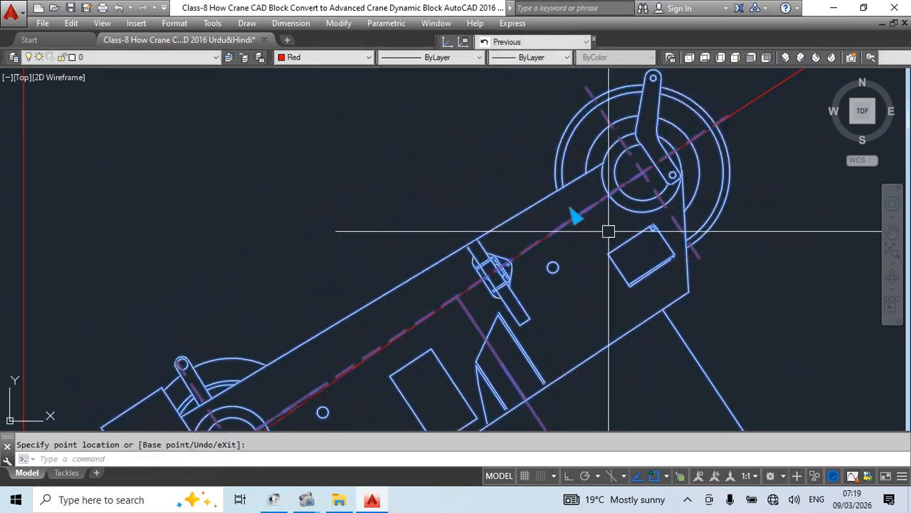
# - Rotate the boom again with its rotation grip to realign its head with the intersection of the vertical line and the circle
pyautogui.scroll(-5, 608, 230)
pyautogui.click(511, 257)
pyautogui.press('space')
pyautogui.press('space')
pyautogui.click(460, 295)
pyautogui.scroll(10, 476, 306)
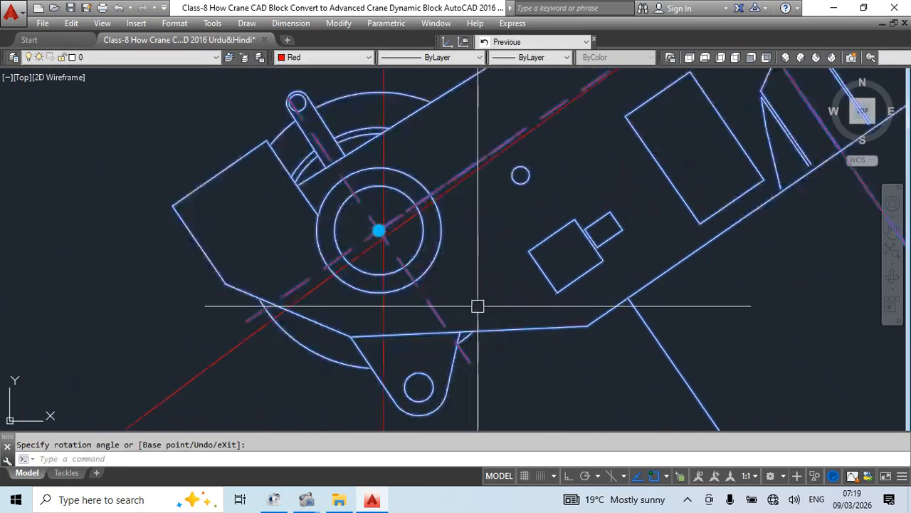
# - Examine how the boom head's pulley centres line up with the circle, the vertical line and the tilted reference line
pyautogui.scroll(-6, 313, 197)
pyautogui.moveTo(450, 206); pyautogui.dragTo(414, 321, button='middle')
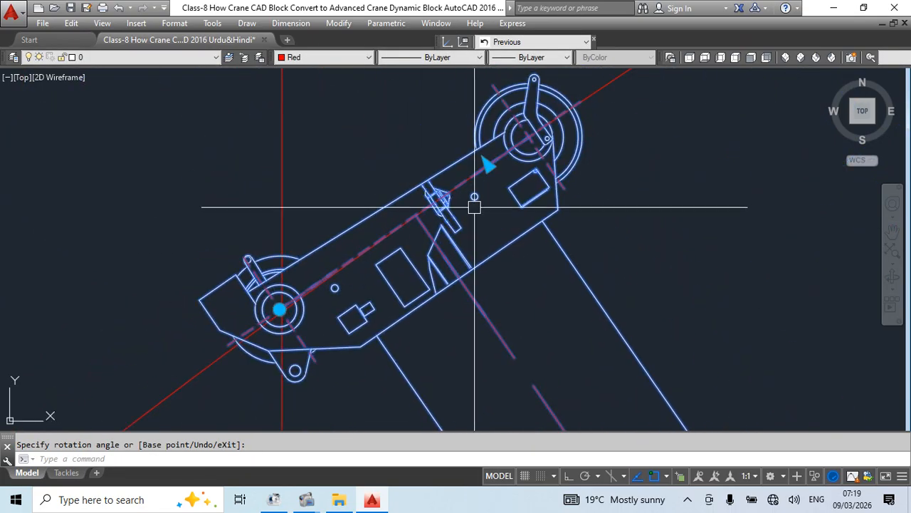
pyautogui.scroll(3, 482, 171)
pyautogui.scroll(-3, 485, 202)
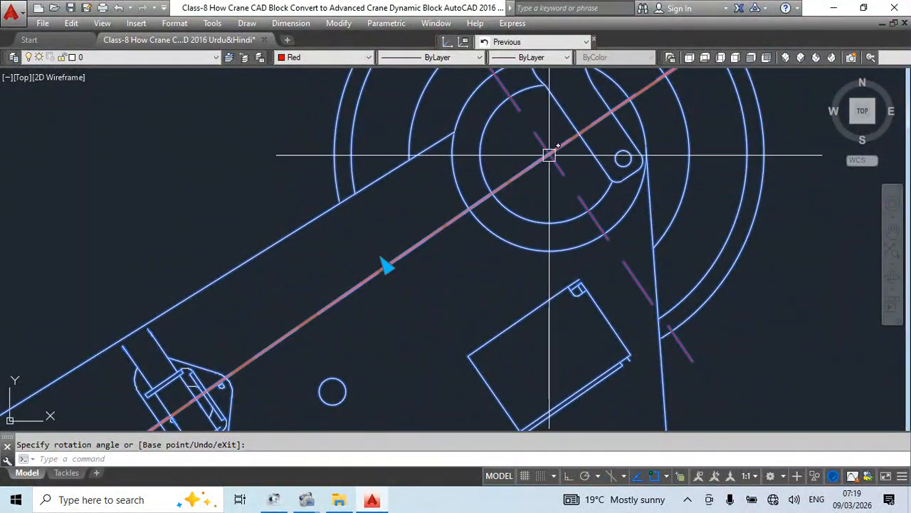
pyautogui.scroll(-3, 512, 199)
pyautogui.scroll(6, 398, 263)
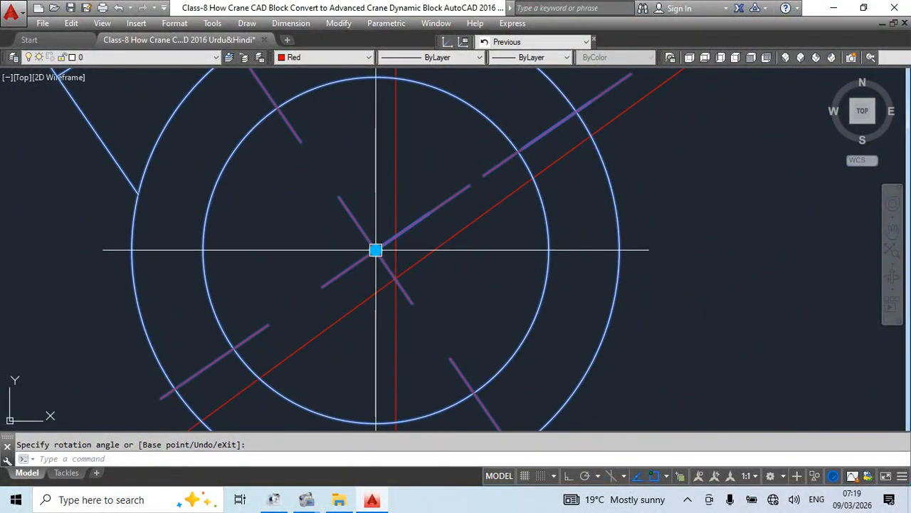
pyautogui.scroll(-5, 385, 263)
pyautogui.scroll(-3, 595, 278)
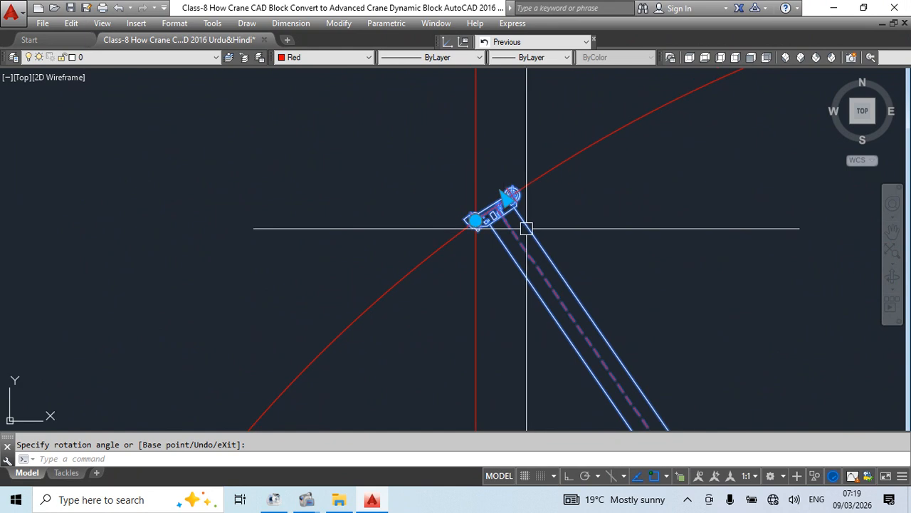
pyautogui.press('Escape')
# - Extend the boom section directly behind the head section along the tilted boom axis
pyautogui.scroll(2, 555, 299)
pyautogui.scroll(-3, 567, 332)
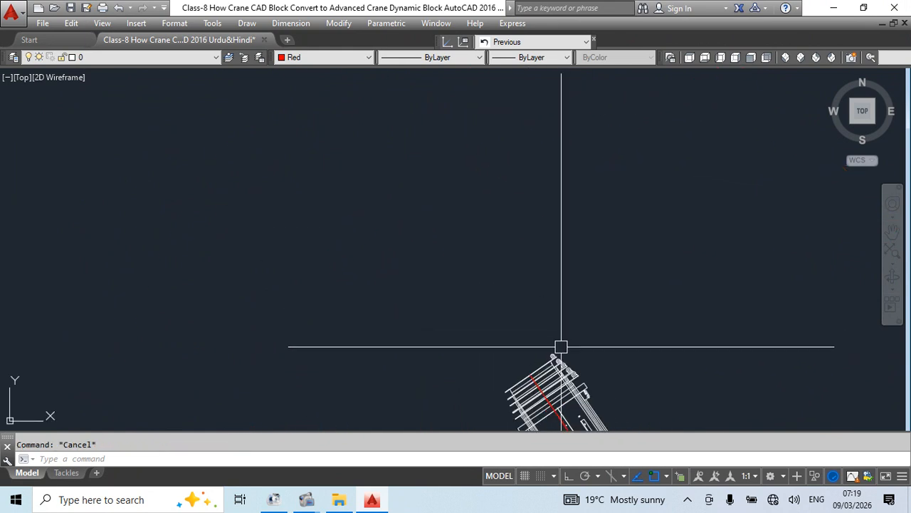
pyautogui.click(546, 363)
pyautogui.scroll(2, 539, 360)
pyautogui.click(560, 373)
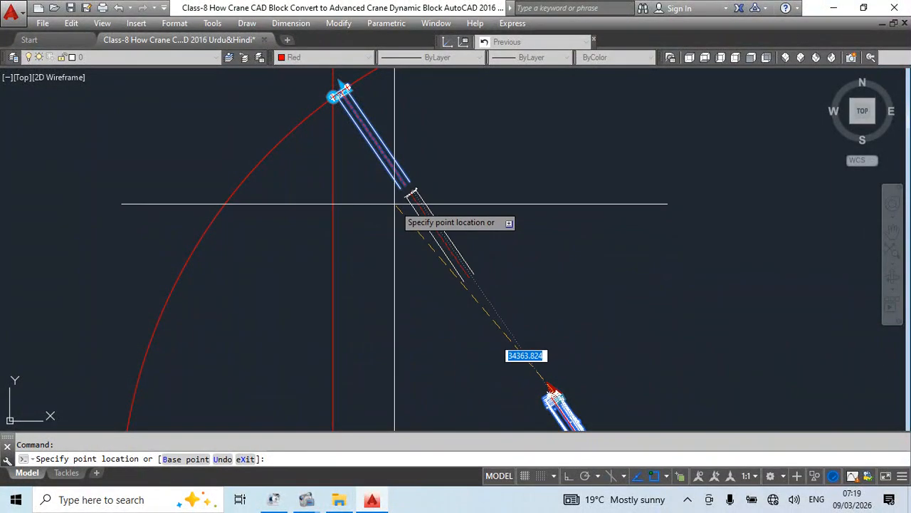
pyautogui.press('Escape')
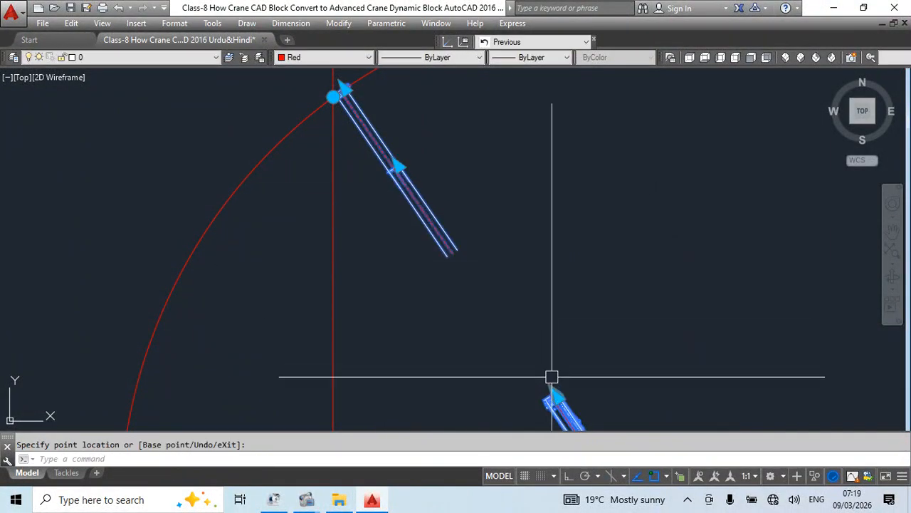
pyautogui.scroll(3, 550, 384)
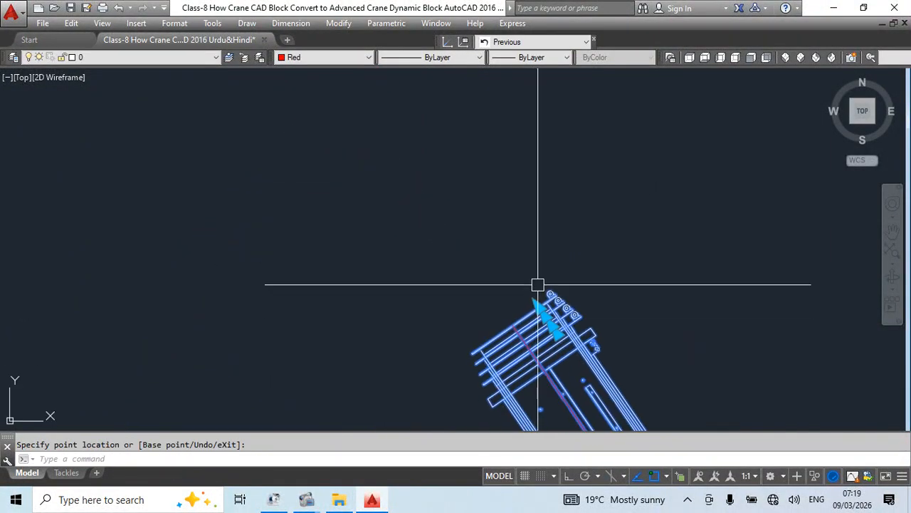
pyautogui.scroll(-4, 539, 307)
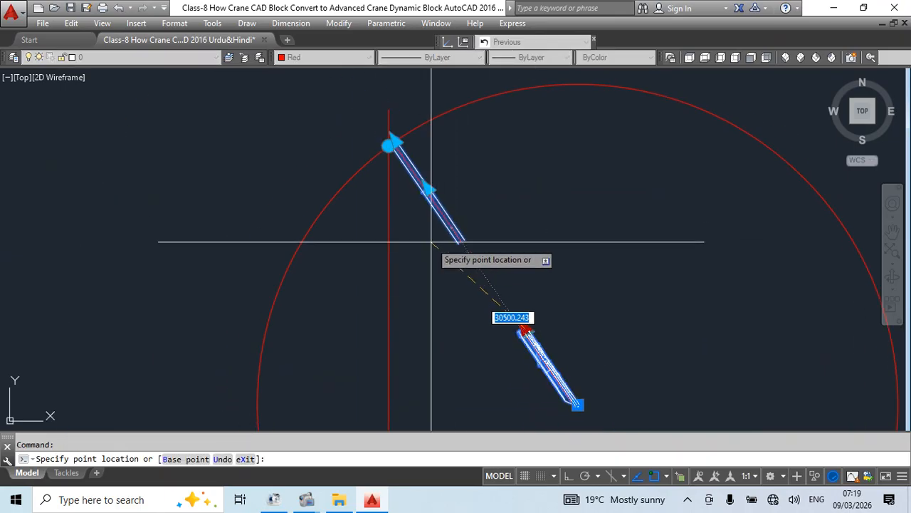
# - Extend the remaining nested boom sections one after another so they are spaced along the tilted boom
pyautogui.scroll(4, 524, 314)
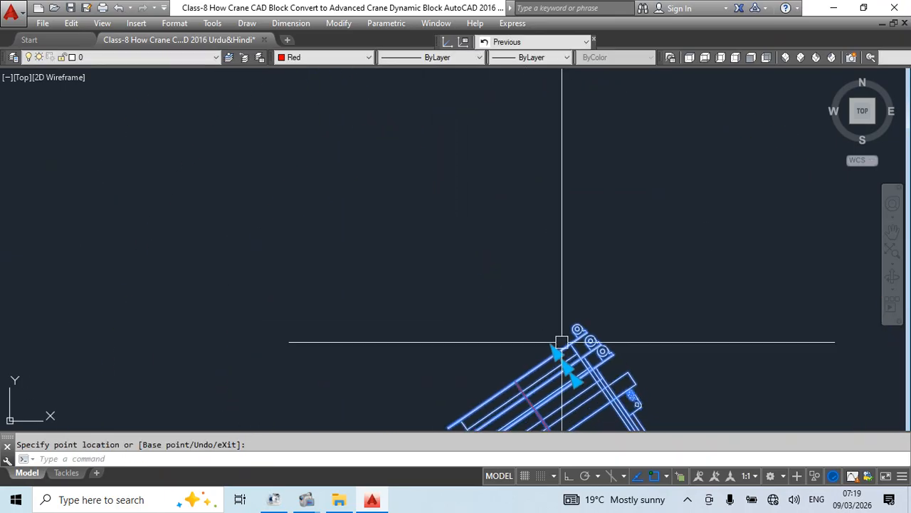
pyautogui.scroll(-4, 488, 251)
pyautogui.moveTo(453, 234); pyautogui.dragTo(514, 334, button='middle')
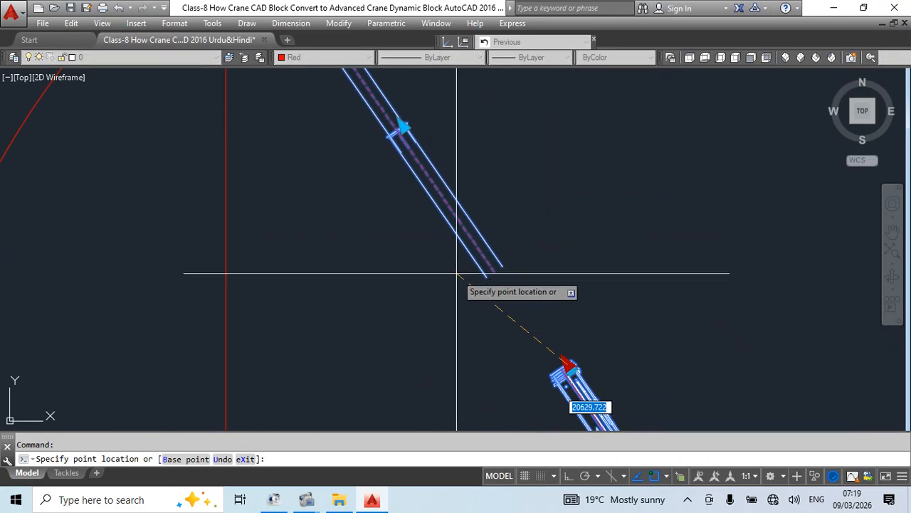
pyautogui.click(405, 215)
pyautogui.scroll(4, 570, 363)
pyautogui.click(504, 344)
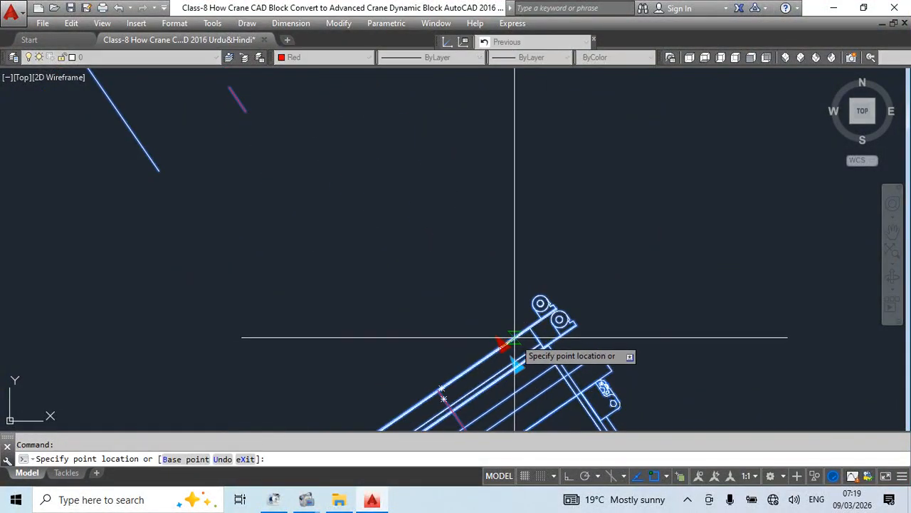
pyautogui.scroll(-3, 513, 340)
pyautogui.scroll(4, 534, 314)
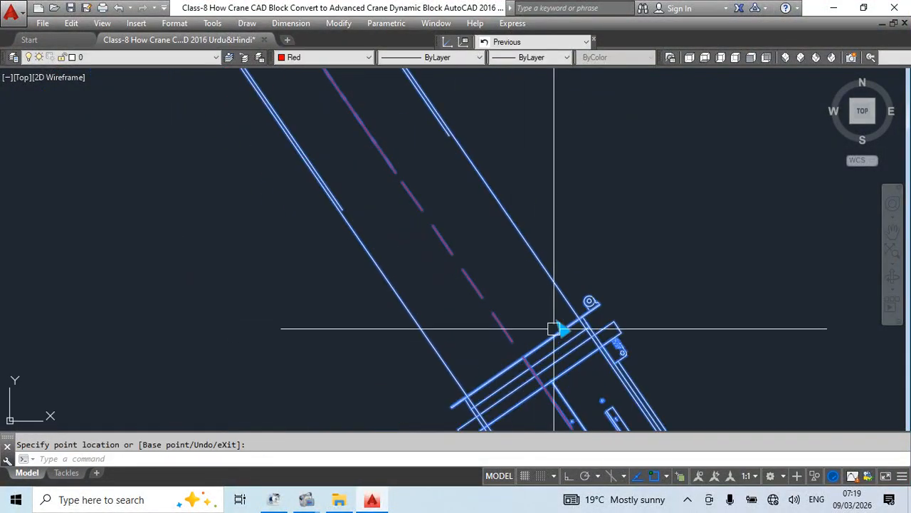
pyautogui.scroll(-2, 549, 330)
pyautogui.press('Escape')
pyautogui.scroll(-3, 634, 248)
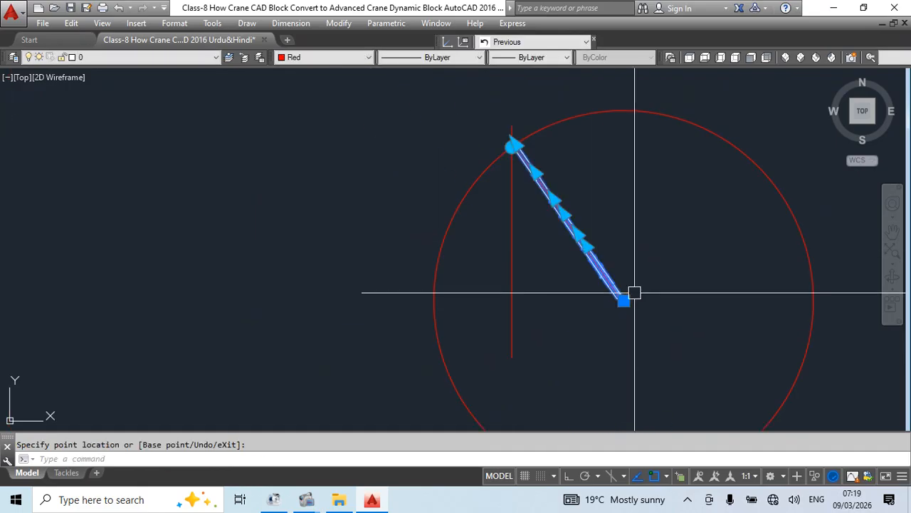
# - Rotate the fully extended boom with its rotation grip to a steeper angle away from the vertical reference line
pyautogui.press('Escape')
pyautogui.click(574, 307)
pyautogui.scroll(2, 524, 248)
pyautogui.scroll(1, 617, 270)
pyautogui.scroll(-3, 553, 287)
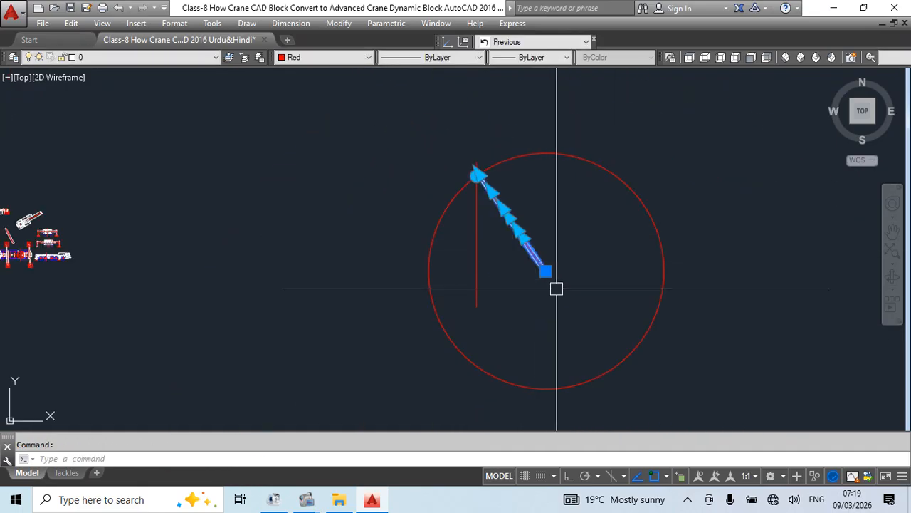
pyautogui.scroll(2, 583, 412)
pyautogui.moveTo(583, 412); pyautogui.dragTo(589, 427, button='middle')
pyautogui.click(382, 181)
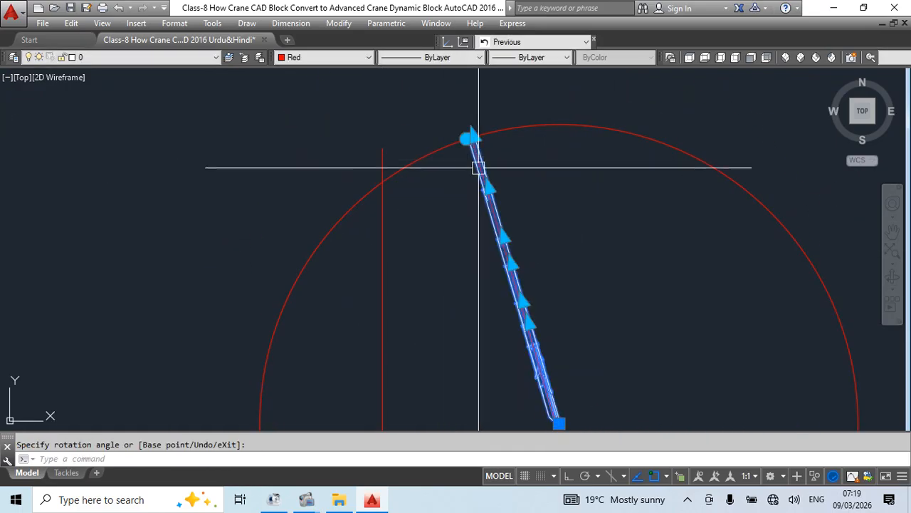
# - Reposition the boom's intermediate sections along its rotated axis to close the gap between them
pyautogui.moveTo(480, 167); pyautogui.dragTo(479, 217, button='middle')
pyautogui.scroll(4, 480, 217)
pyautogui.click(482, 247)
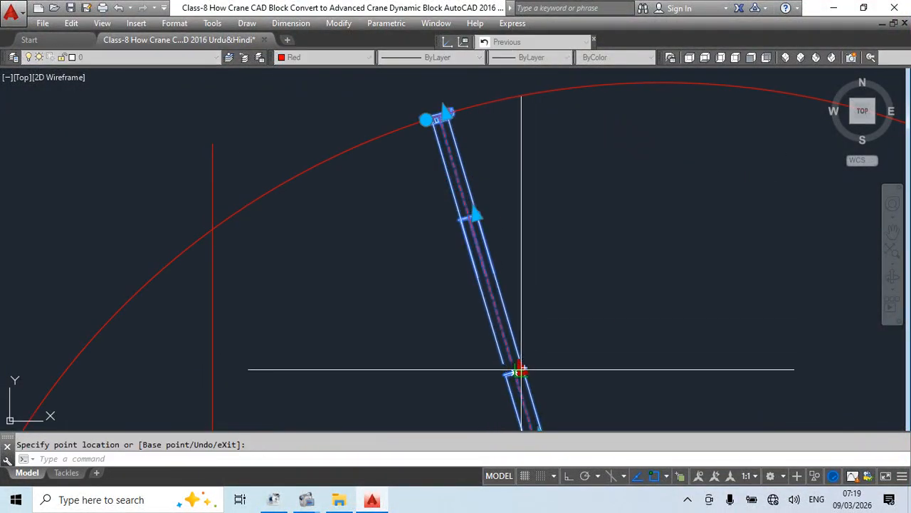
pyautogui.scroll(1, 520, 368)
pyautogui.moveTo(520, 368); pyautogui.dragTo(527, 141, button='middle')
pyautogui.click(499, 210)
pyautogui.click(533, 320)
pyautogui.scroll(-5, 548, 259)
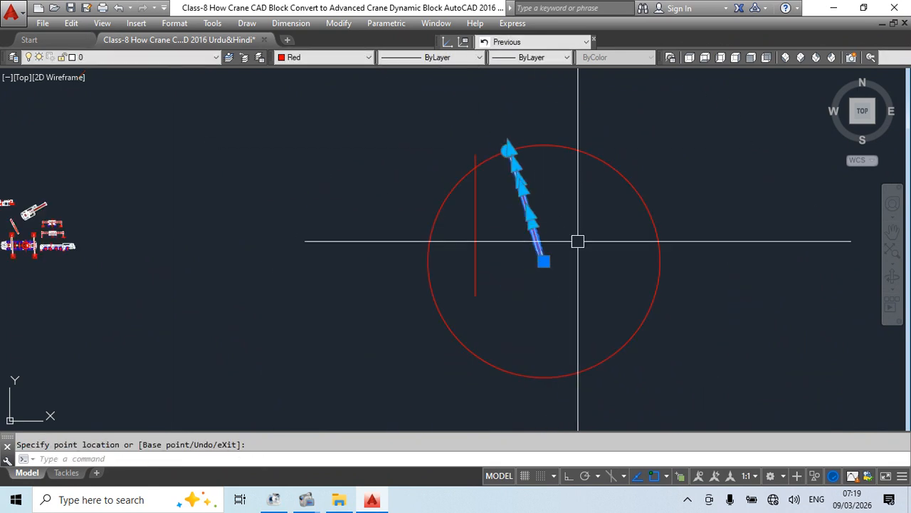
pyautogui.moveTo(577, 239); pyautogui.dragTo(563, 263, button='middle')
pyautogui.press('Escape')
pyautogui.click(585, 152)
pyautogui.click(567, 224)
pyautogui.scroll(4, 474, 234)
pyautogui.click(486, 234)
pyautogui.click(377, 311)
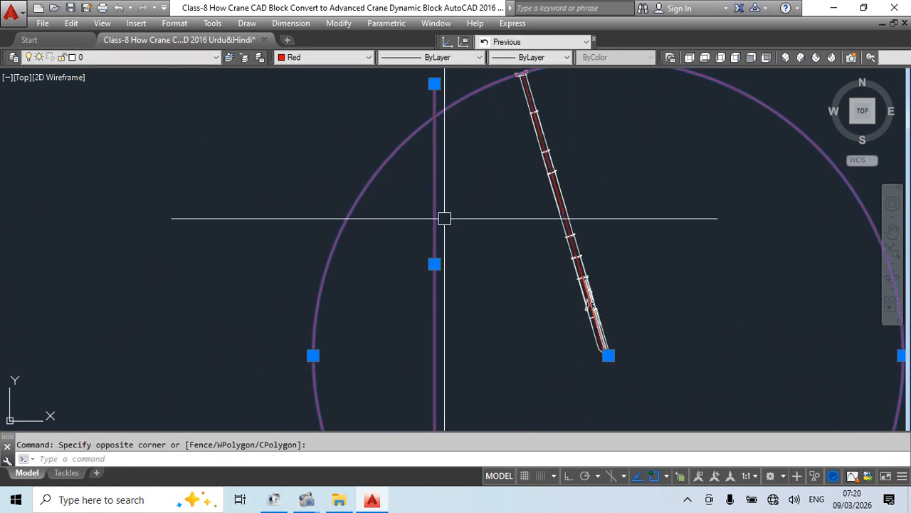
pyautogui.scroll(-6, 444, 217)
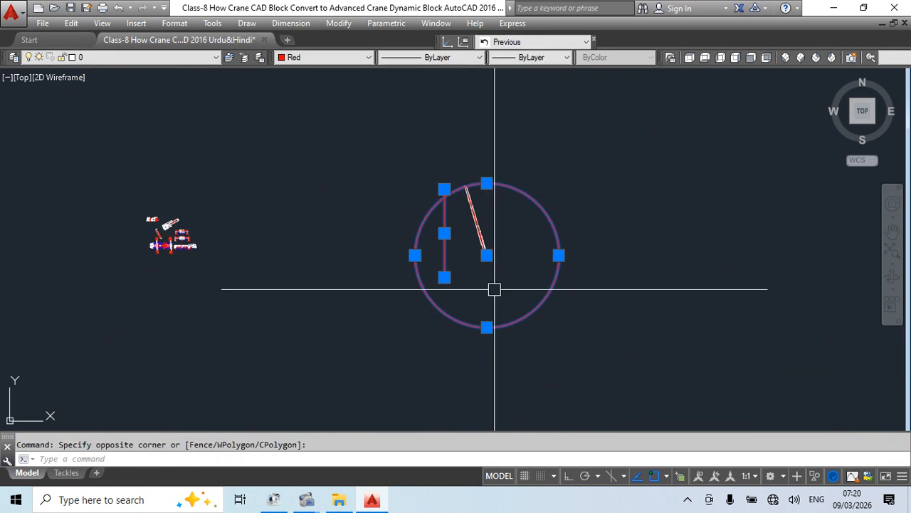
pyautogui.press('Escape')
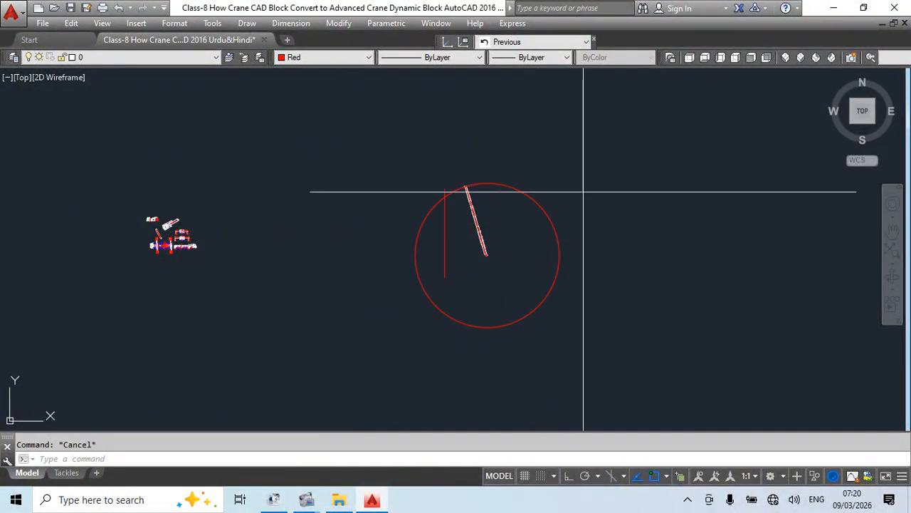
# - Erase the large reference circle and the vertical reference line around the boom
pyautogui.click(584, 206)
pyautogui.click(553, 311)
pyautogui.click(584, 224)
pyautogui.click(457, 266)
pyautogui.click(461, 242)
pyautogui.scroll(3, 459, 249)
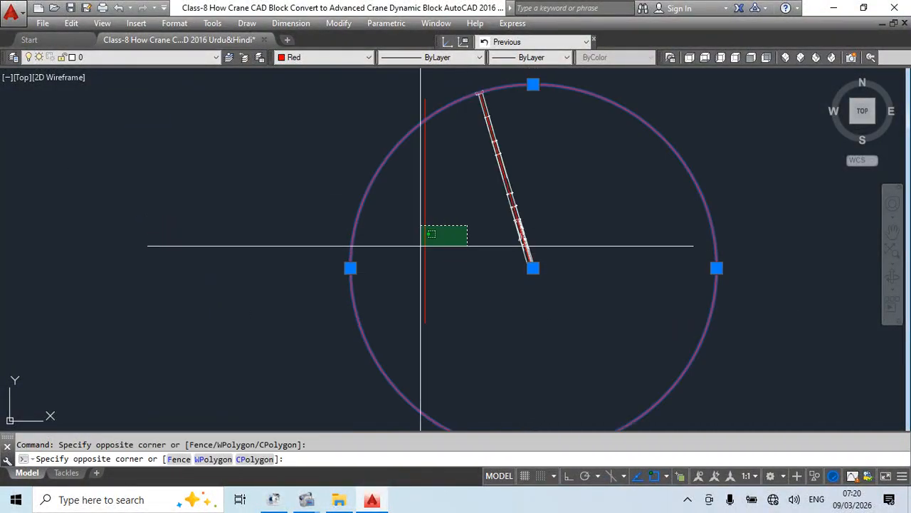
pyautogui.click(332, 295)
pyautogui.press('Delete')
pyautogui.scroll(-3, 415, 257)
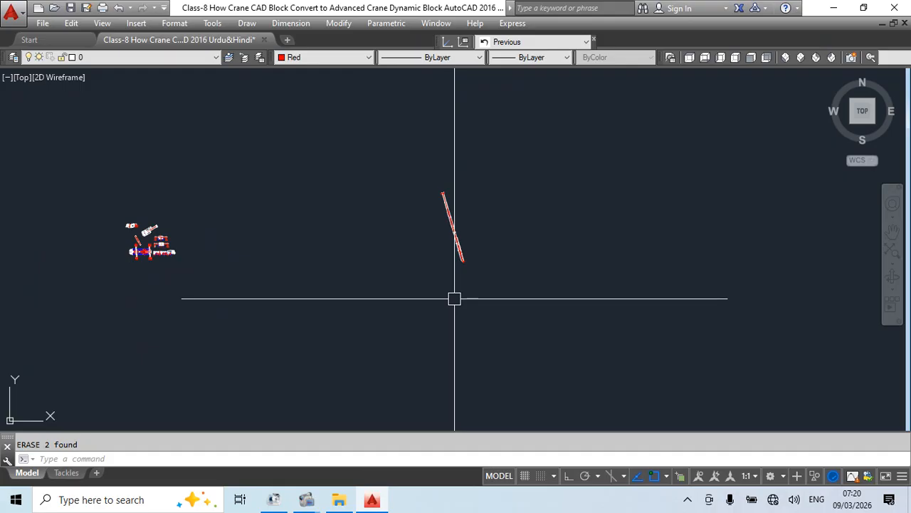
# - Select the crane's plan, side, outrigger and superstructure blocks and examine their dynamic grips
pyautogui.scroll(5, 142, 242)
pyautogui.moveTo(173, 264); pyautogui.dragTo(417, 321, button='middle')
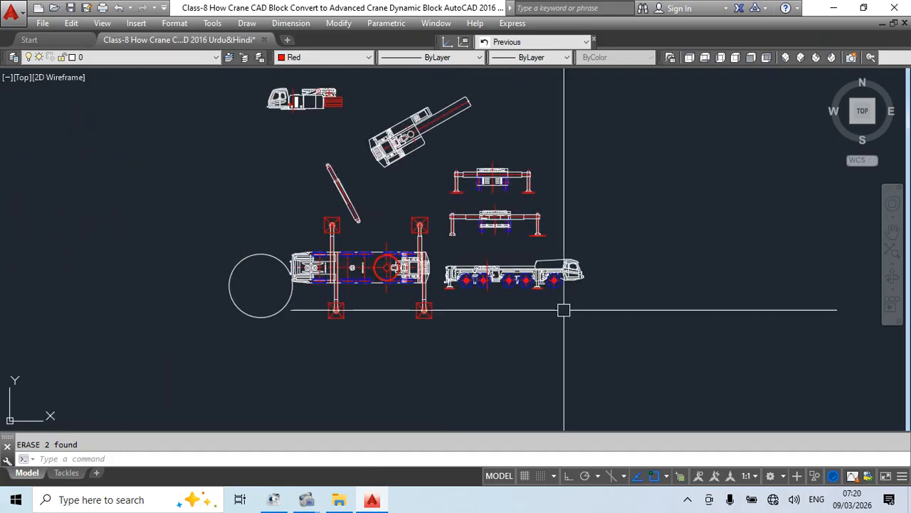
pyautogui.click(422, 281)
pyautogui.click(492, 271)
pyautogui.click(478, 217)
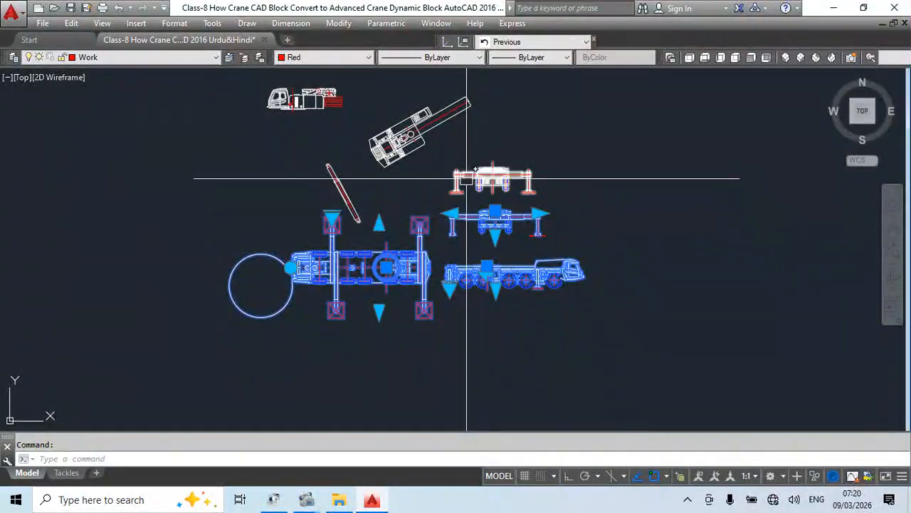
pyautogui.click(478, 171)
pyautogui.click(324, 107)
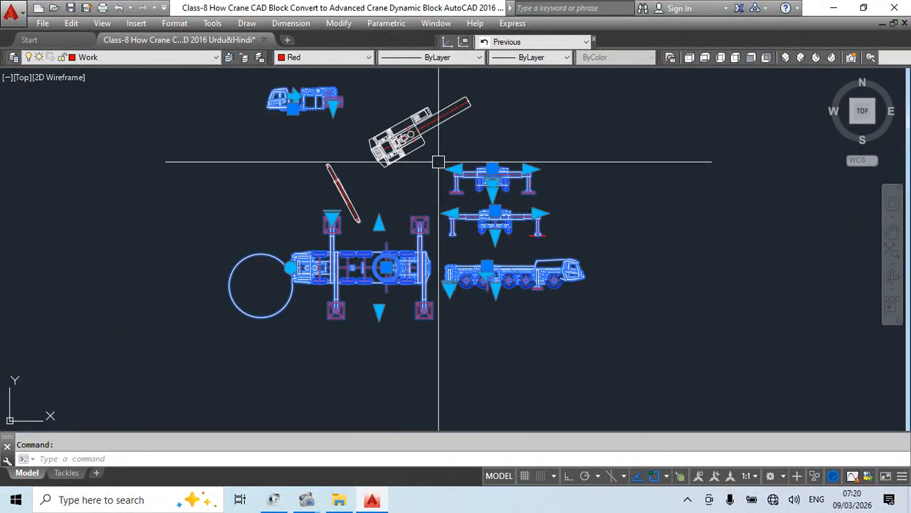
pyautogui.click(434, 153)
pyautogui.scroll(-1, 255, 274)
pyautogui.scroll(3, 296, 294)
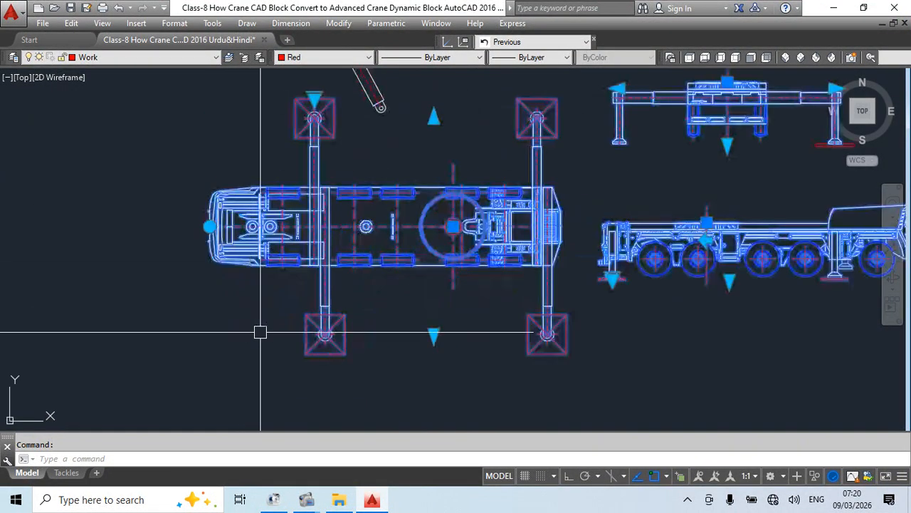
pyautogui.scroll(-4, 299, 306)
pyautogui.moveTo(549, 280); pyautogui.dragTo(431, 281, button='middle')
pyautogui.scroll(-6, 431, 280)
pyautogui.press('Escape')
# - Move the extended boom block beside the other crane view blocks
pyautogui.scroll(4, 526, 244)
pyautogui.click(538, 245)
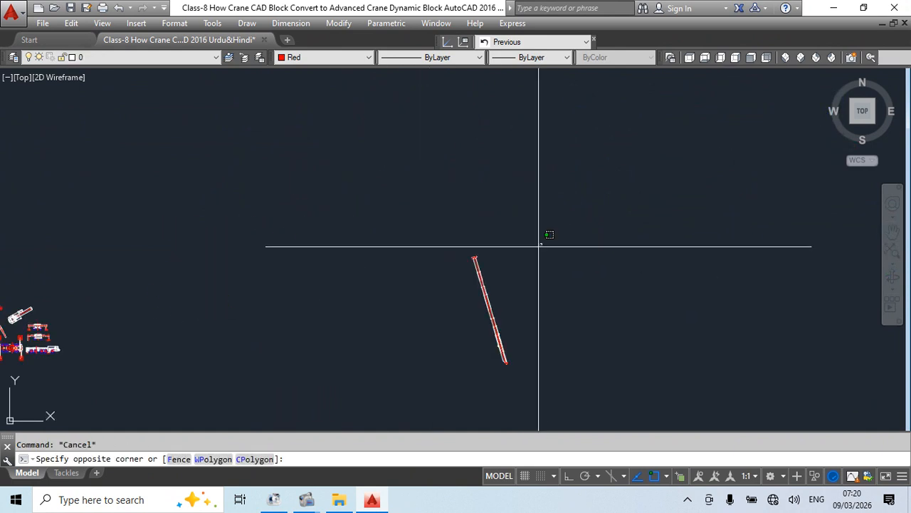
pyautogui.click(441, 340)
pyautogui.moveTo(491, 347); pyautogui.dragTo(605, 304, button='middle')
pyautogui.write('m')
pyautogui.press('space')
pyautogui.click(683, 320)
pyautogui.click(274, 331)
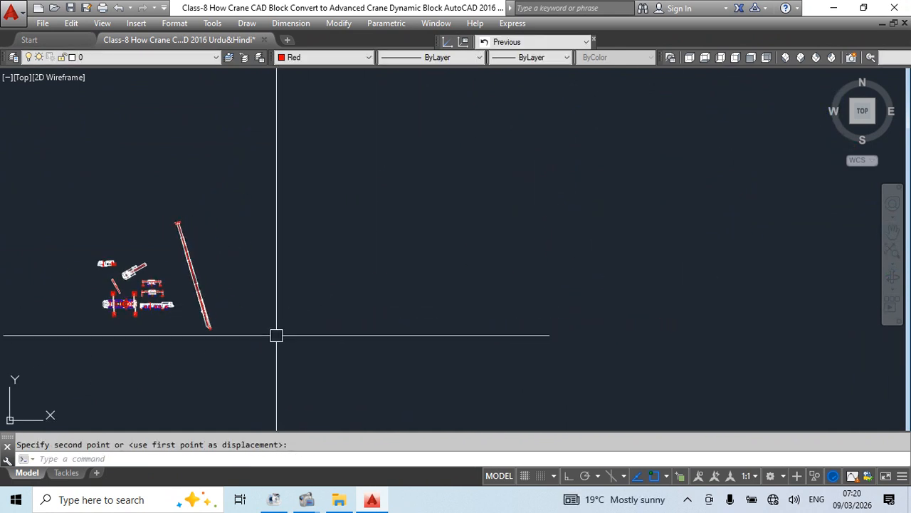
# - Select all the crane blocks together with the boom to examine their dynamic grips
pyautogui.moveTo(277, 334); pyautogui.dragTo(523, 351, button='middle')
pyautogui.scroll(4, 400, 296)
pyautogui.click(586, 178)
pyautogui.click(306, 370)
pyautogui.moveTo(415, 378)
pyautogui.mouseDown(button='middle')
pyautogui.moveTo(451, 342)
pyautogui.moveTo(424, 350)
pyautogui.moveTo(433, 344)
pyautogui.mouseUp(button='middle')
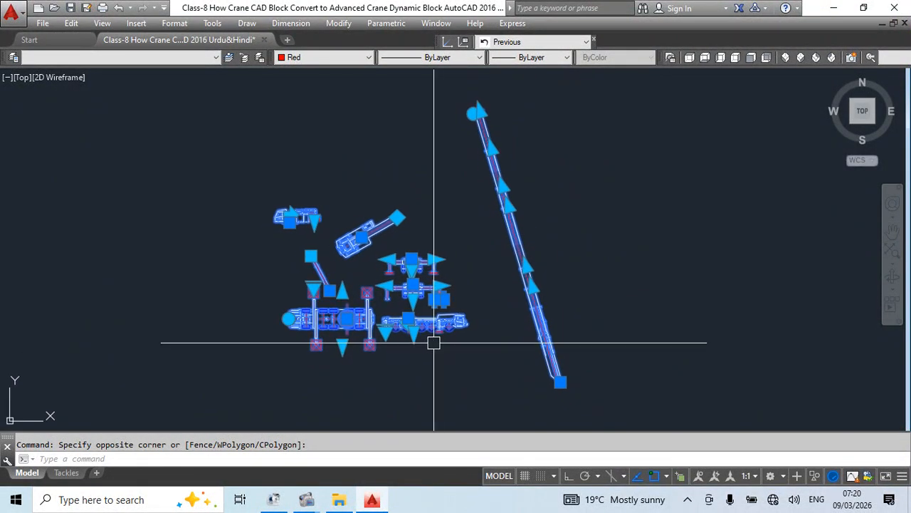